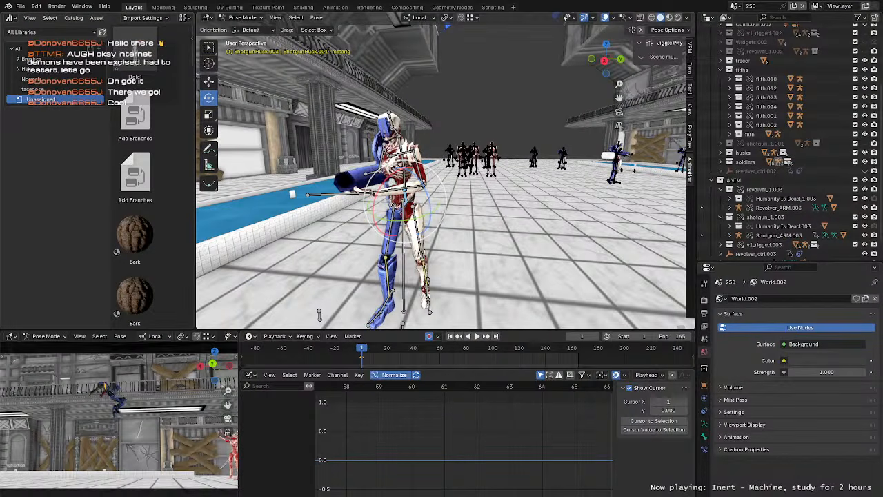
Step: Switch from the current rig to the neighbouring ShotgunHusk.004 armature and put it in Pose Mode, framed in the viewport
drag(196, 136, 191, 136)
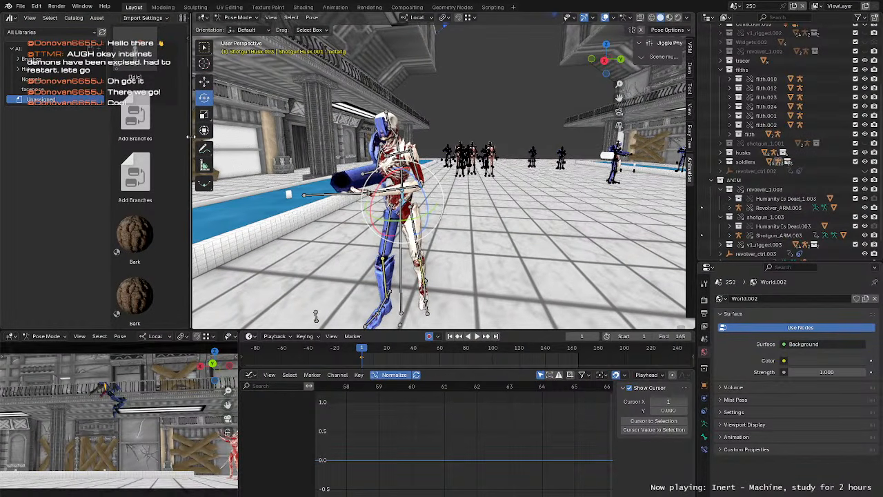
middle_drag(480, 199, 492, 209)
scroll(492, 209, down, 5)
scroll(492, 209, up, 4)
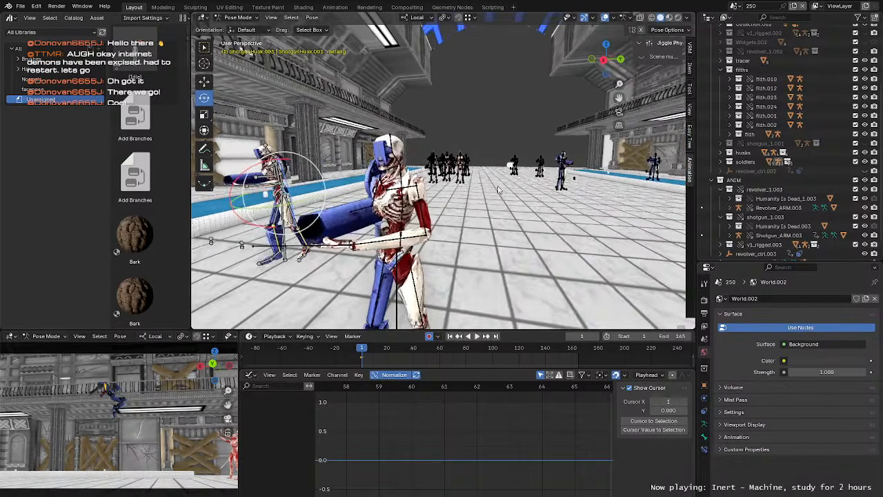
scroll(492, 209, down, 3)
middle_drag(558, 288, 471, 207)
scroll(429, 203, up, 1)
key(ctrl+Tab)
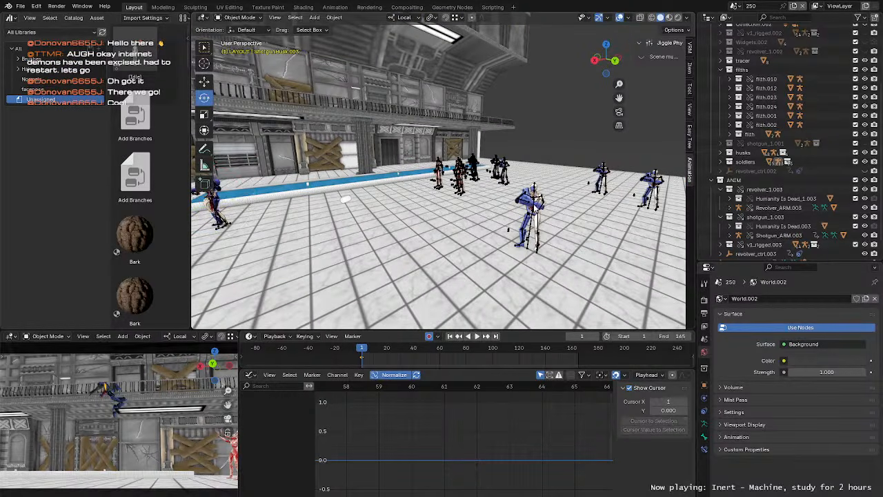
click(534, 212)
key(KP_Decimal)
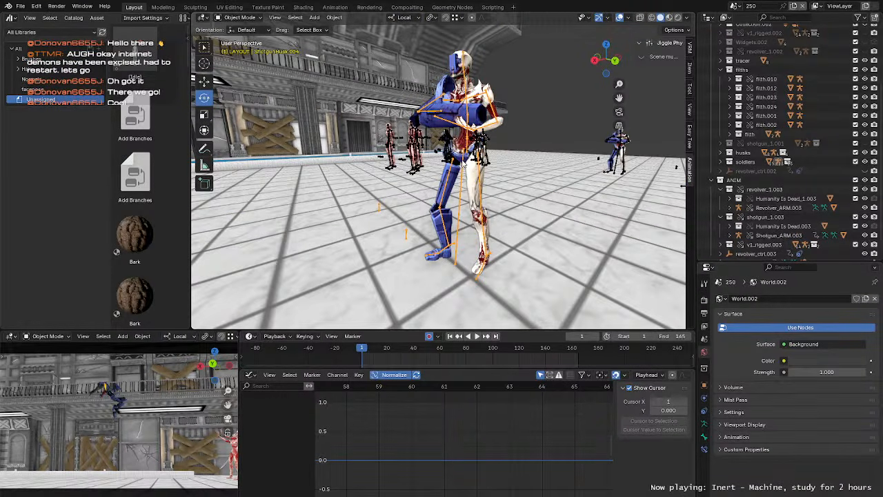
key(ctrl+Tab)
Step: Apply the ultrasoldier_aim pose asset to the ShotgunHusk.004 rig
scroll(463, 164, down, 2)
scroll(464, 164, up, 2)
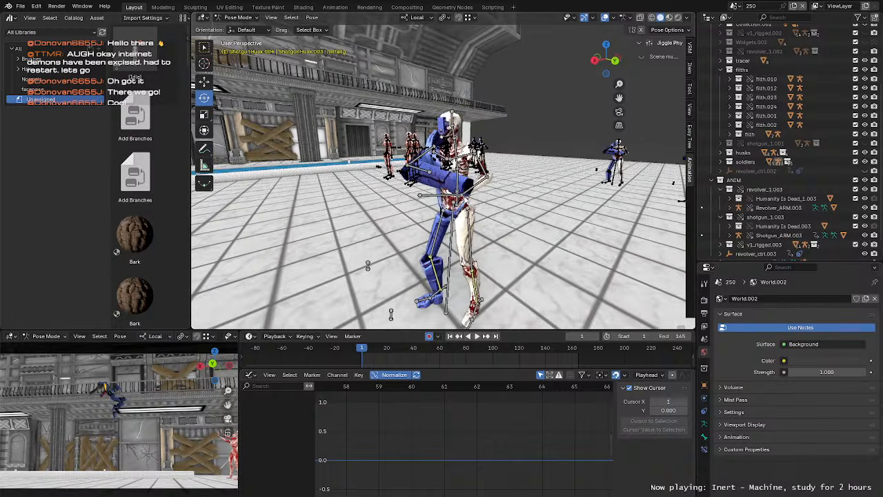
middle_drag(464, 164, 476, 170)
scroll(161, 167, down, 6)
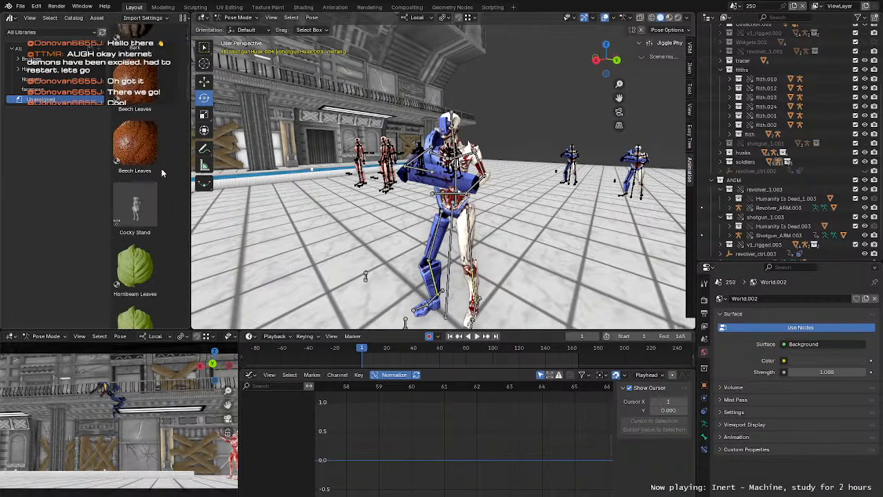
scroll(161, 168, down, 1)
drag(185, 129, 174, 299)
right_click(142, 184)
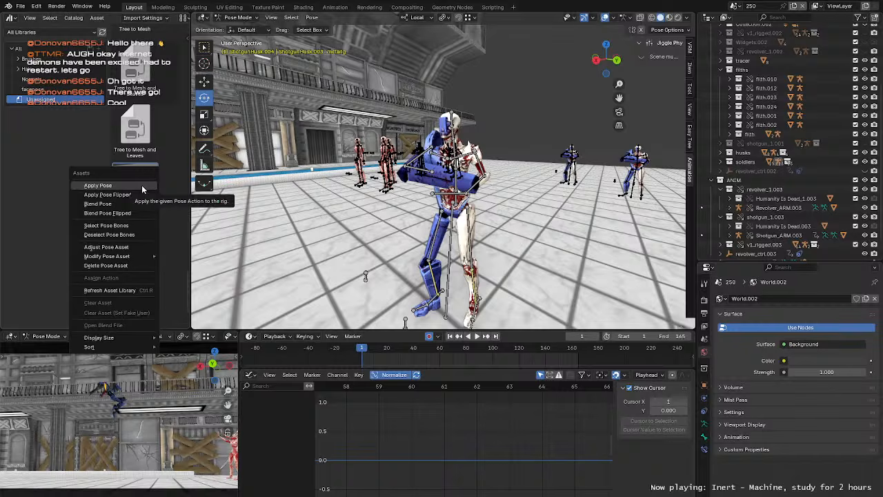
click(143, 189)
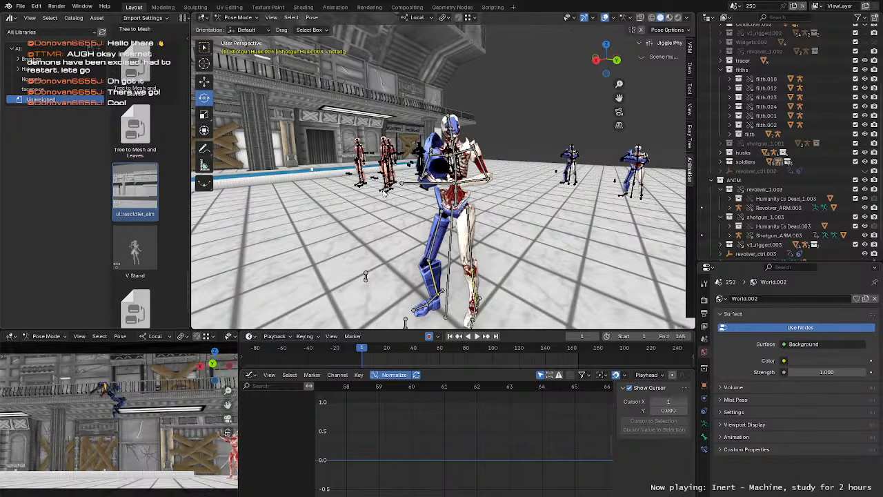
Step: Check the arm and body bones of the ShotgunHusk.004 rig and select its pelvis bone
middle_drag(317, 186, 380, 183)
click(449, 215)
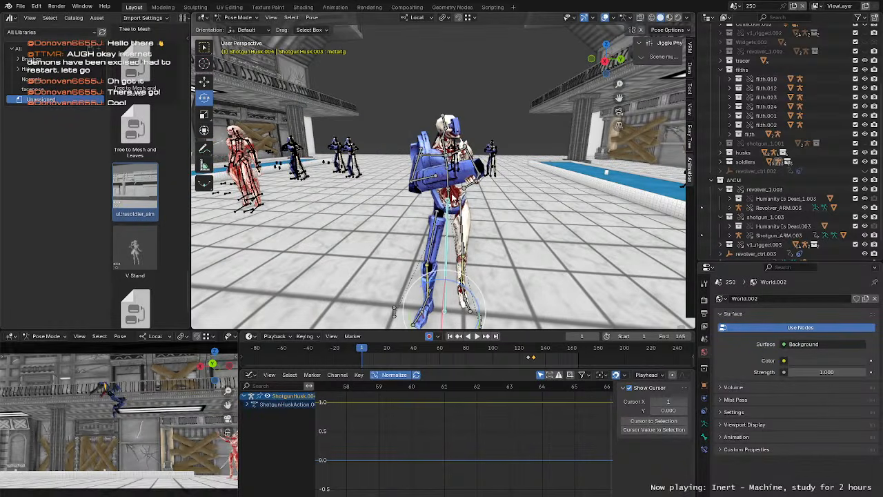
click(453, 198)
mouse_move(310, 185)
middle_down()
mouse_move(366, 179)
mouse_move(320, 172)
mouse_move(297, 192)
middle_up()
click(379, 170)
click(459, 179)
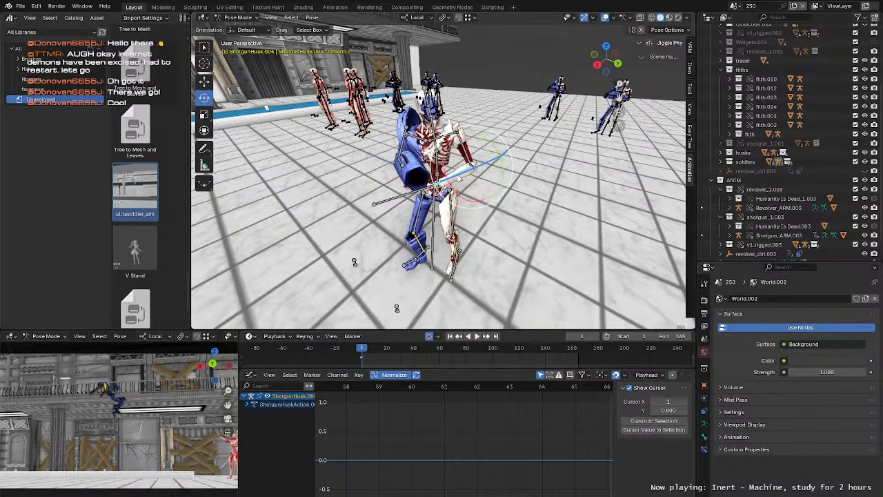
middle_drag(397, 211, 470, 182)
key(w)
click(413, 184)
middle_drag(385, 201, 428, 196)
click(417, 201)
Step: Trackball-rotate the pelvis bone by about -2.86° and -54.4°, plus a further 6.88° and 10.3°
key(r)
middle_drag(379, 232, 317, 213)
key(r)
key(r)
click(392, 223)
key(r)
key(r)
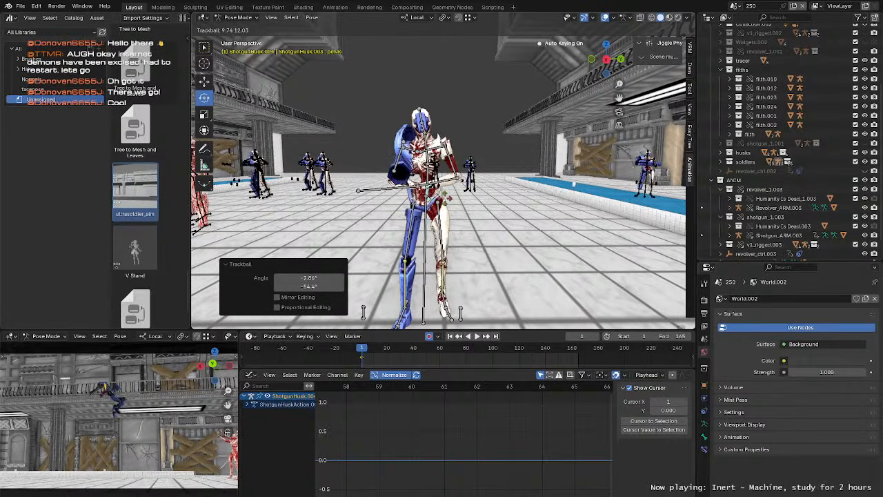
click(444, 197)
Step: Examine how the shotgun husks are posed and spread out across the tiled hall
middle_drag(444, 197, 397, 201)
scroll(487, 201, down, 5)
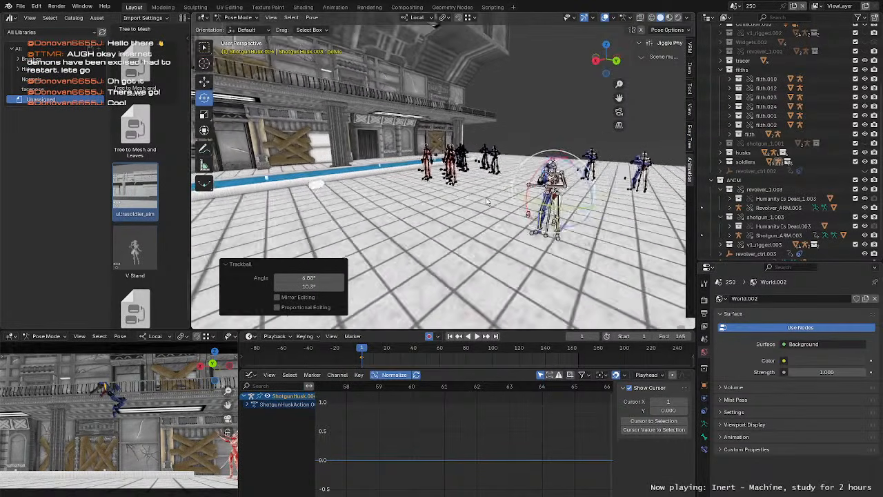
scroll(487, 202, down, 3)
shift+middle_drag(487, 201, 586, 204)
scroll(485, 155, up, 2)
shift+middle_drag(297, 224, 456, 207)
scroll(428, 234, down, 2)
middle_drag(387, 280, 363, 302)
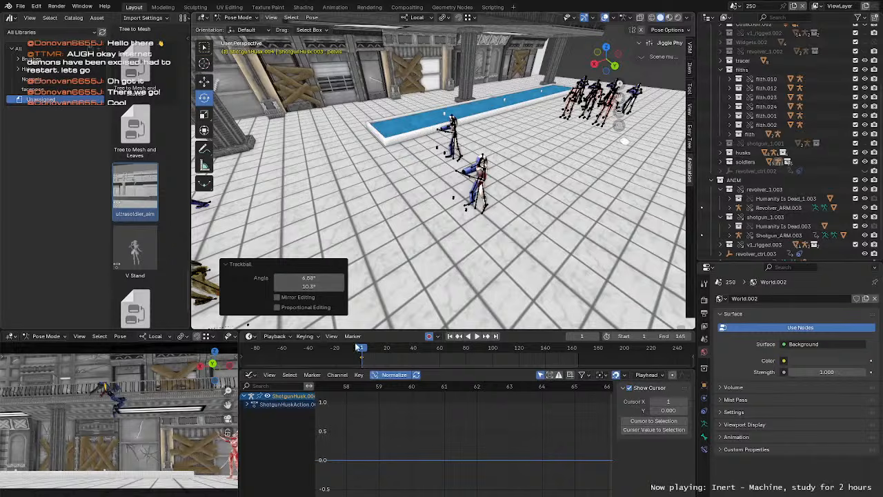
middle_drag(393, 196, 421, 181)
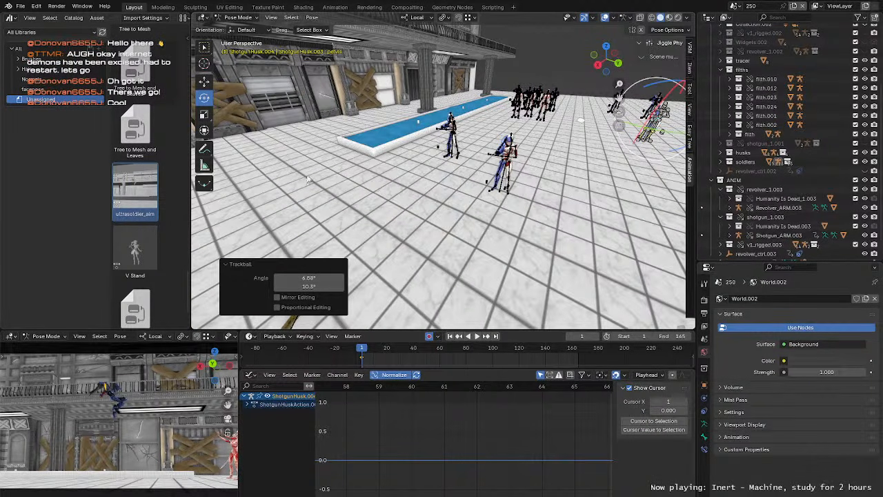
Step: Close the asset browser by merging its area into the 3D viewport
right_click(191, 69)
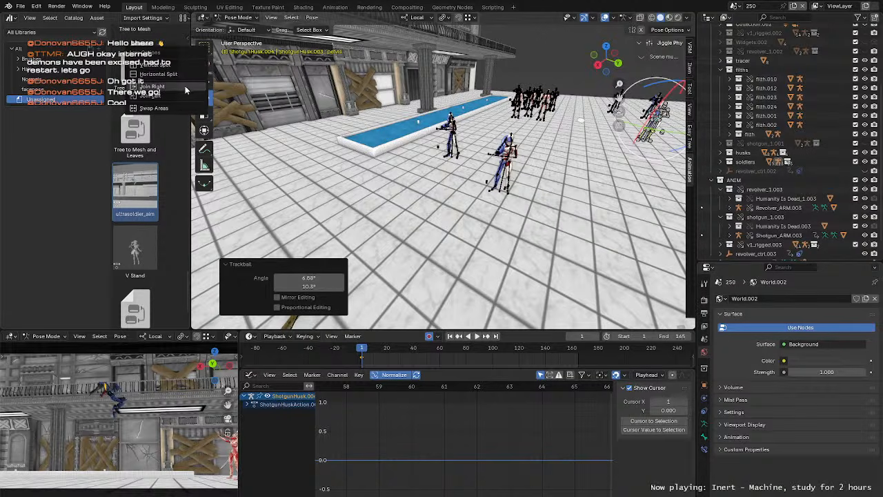
click(179, 95)
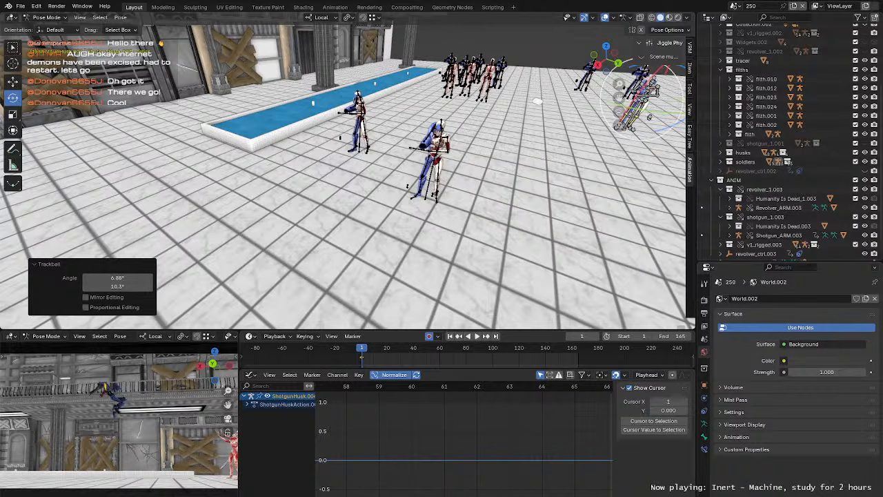
middle_drag(403, 193, 390, 196)
Step: Show the shot through the scene camera with nothing selected and the viewport overlays hidden
key(grave)
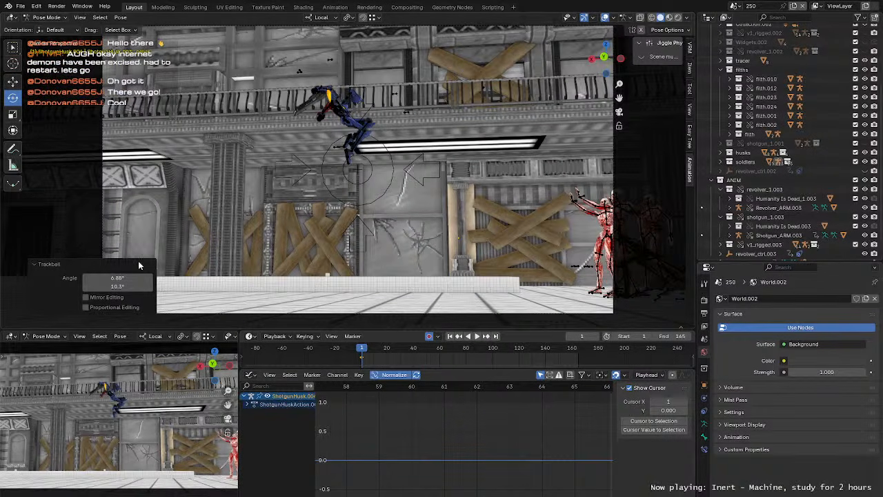
click(176, 232)
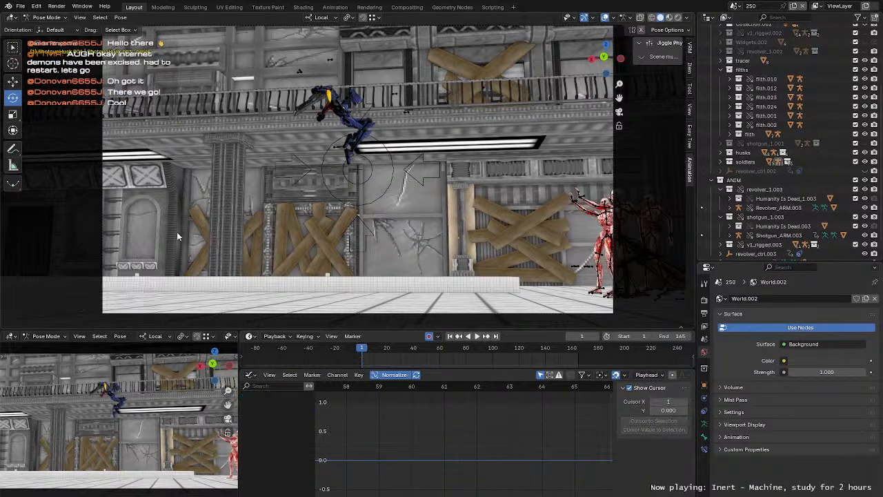
click(604, 19)
Step: Play the animation from frame 1 through the camera and stop it at frame 97
scroll(394, 353, down, 2)
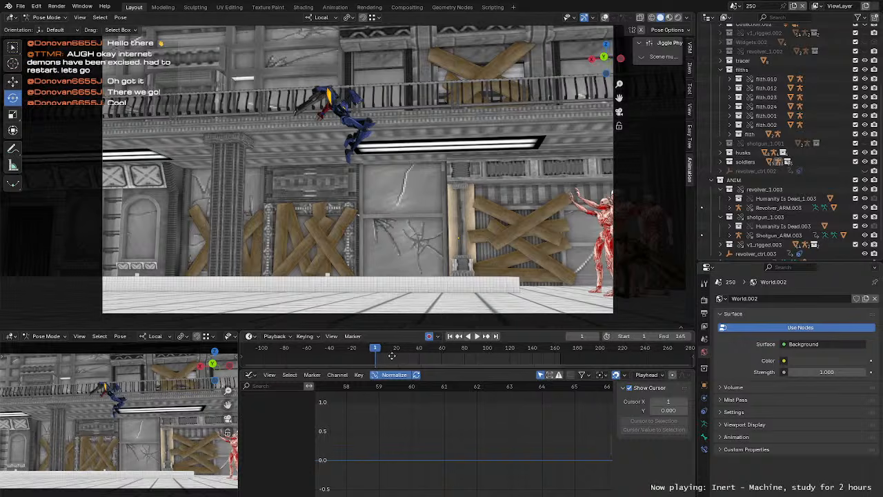
scroll(391, 355, up, 2)
key(space)
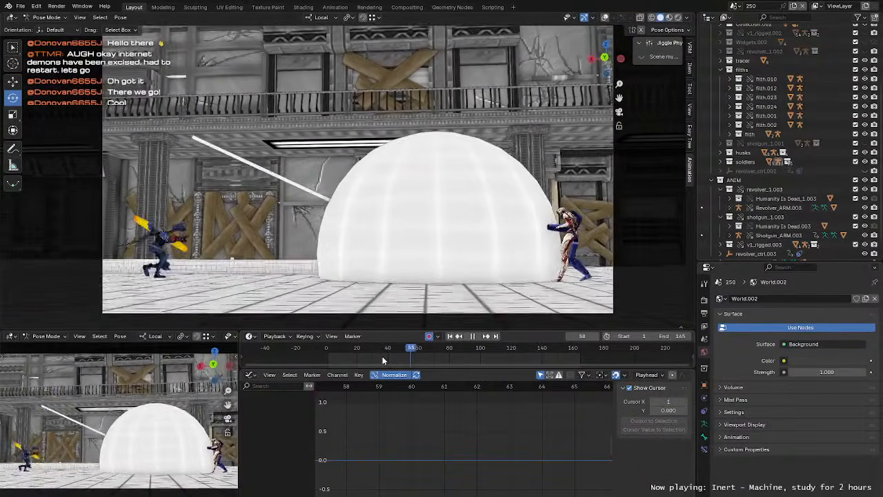
key(space)
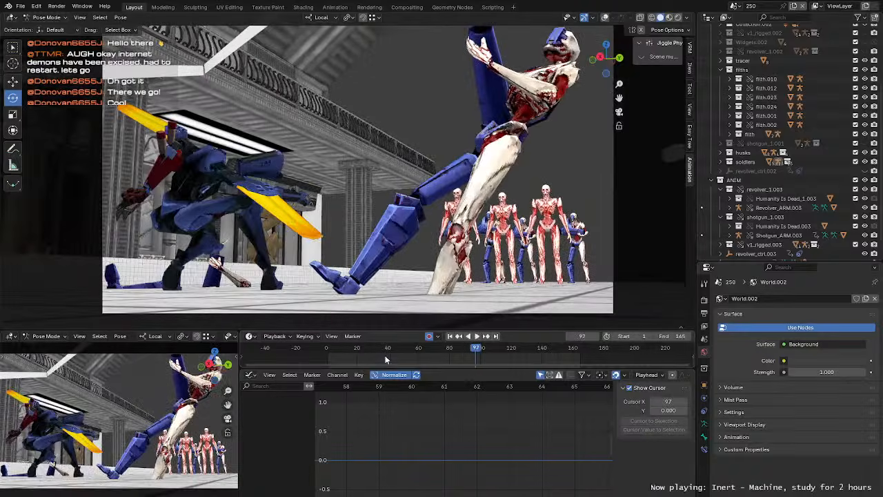
Step: Scrub the timeline between frames 92 and 159 to review the blue robot's falling and gun-swinging action
mouse_move(474, 351)
mouse_down()
mouse_move(455, 354)
mouse_move(469, 355)
mouse_up()
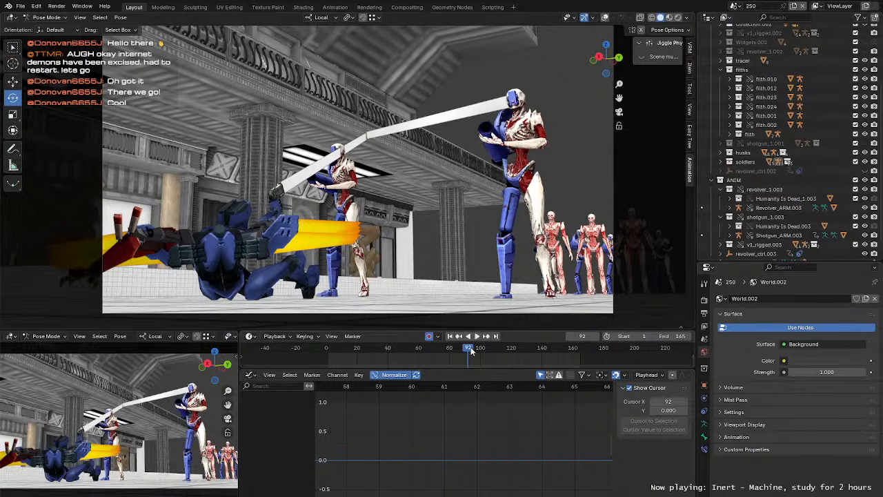
drag(471, 351, 544, 353)
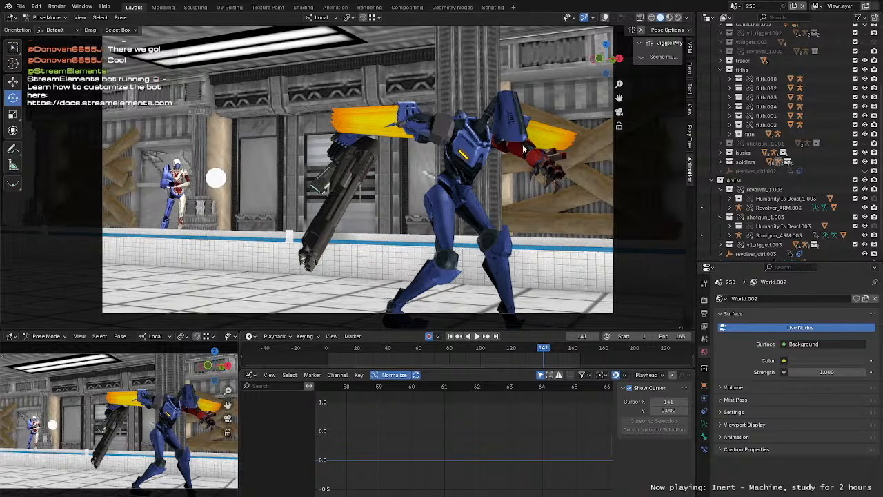
drag(545, 352, 572, 352)
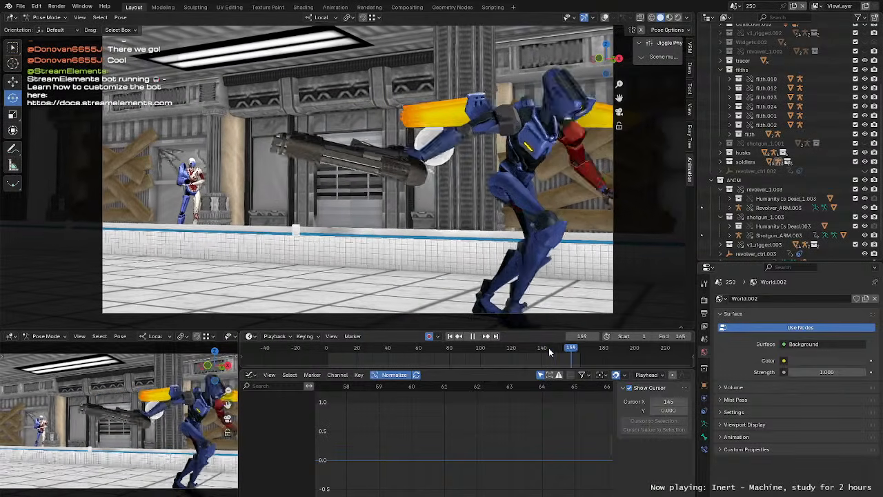
drag(571, 350, 535, 349)
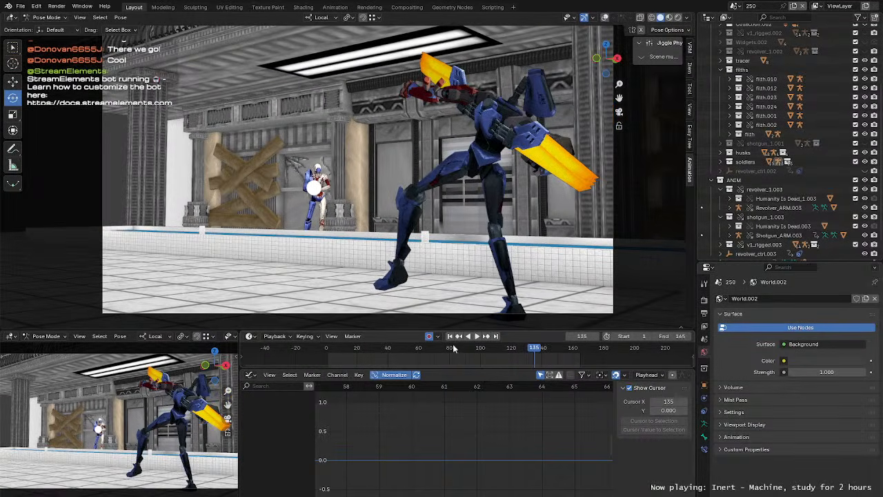
Step: Replay the animation from the start, recheck the ending around frame 161, and stop playback at frame 115
click(327, 347)
key(space)
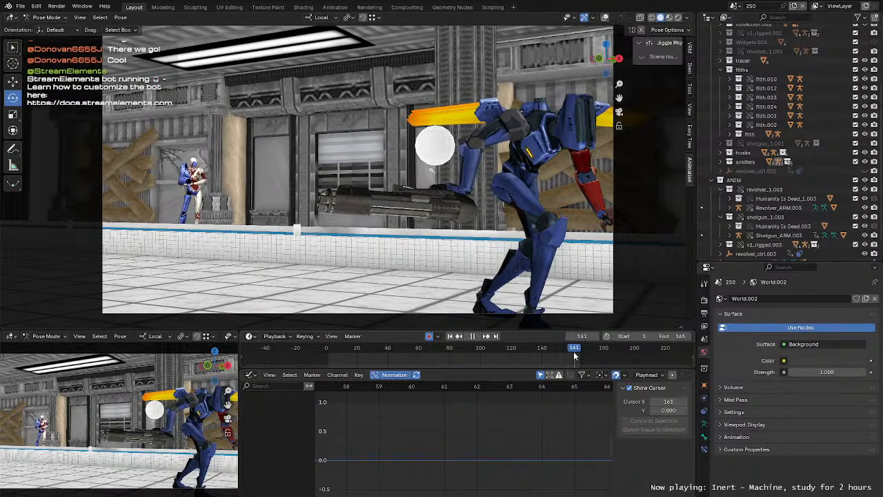
drag(572, 355, 576, 355)
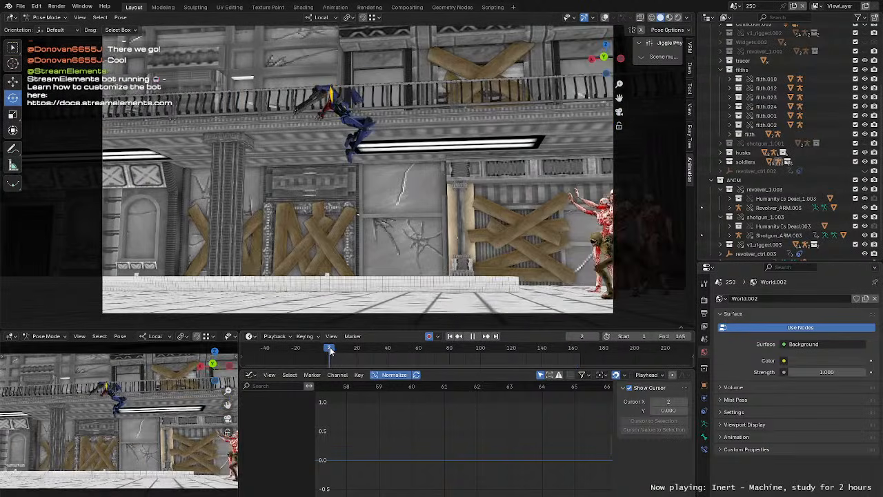
click(329, 347)
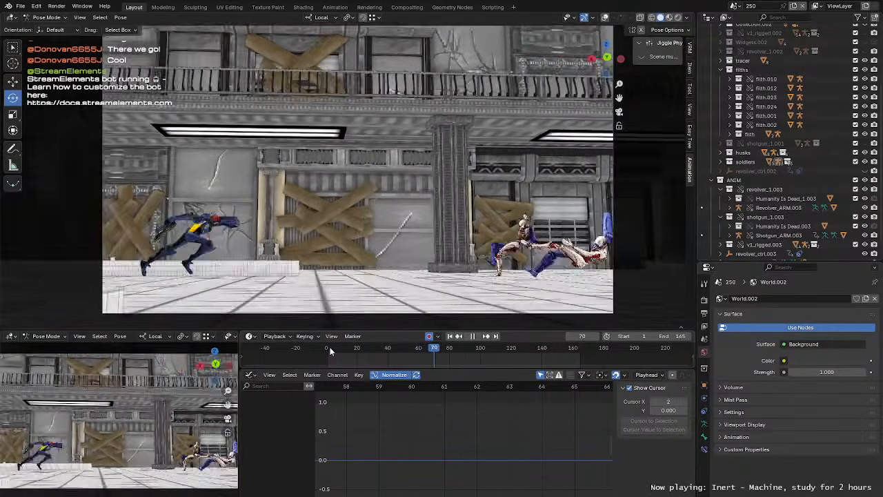
key(space)
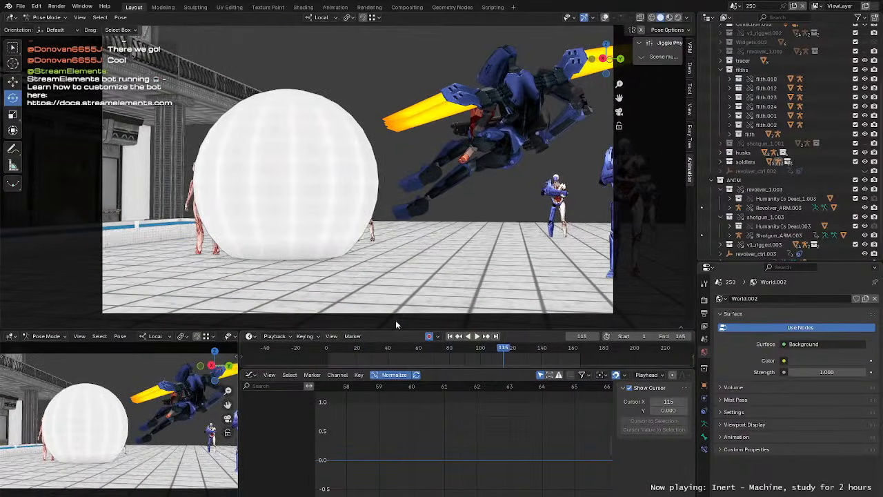
Step: Set the current frame to 92, leave the camera view for Object Mode, and show the overlays again
drag(501, 347, 469, 354)
middle_drag(441, 187, 205, 165)
key(ctrl+Tab)
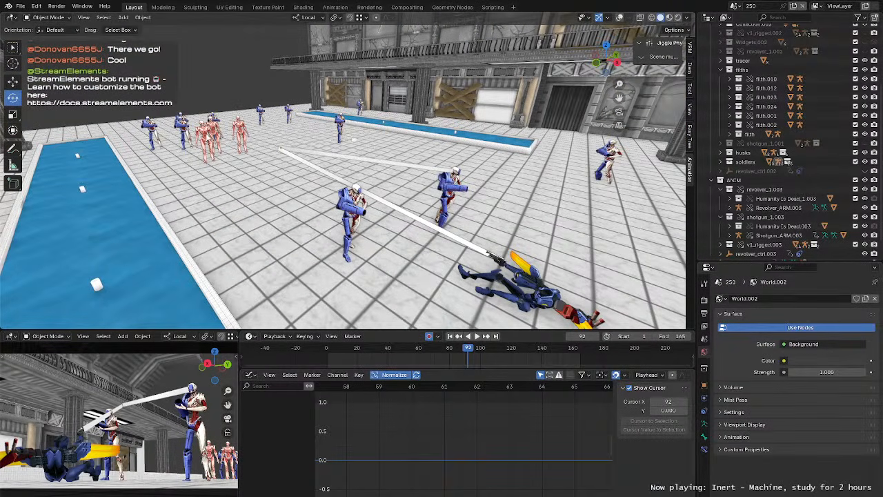
key(shift+alt+z)
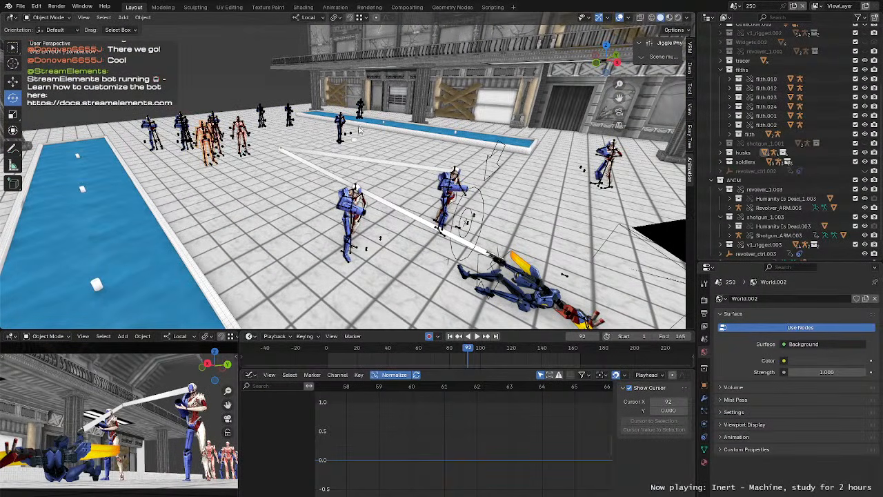
Step: Select the red stray husk in the background group and frame its stray.004 rig in Pose Mode
click(207, 142)
key(ctrl+Tab)
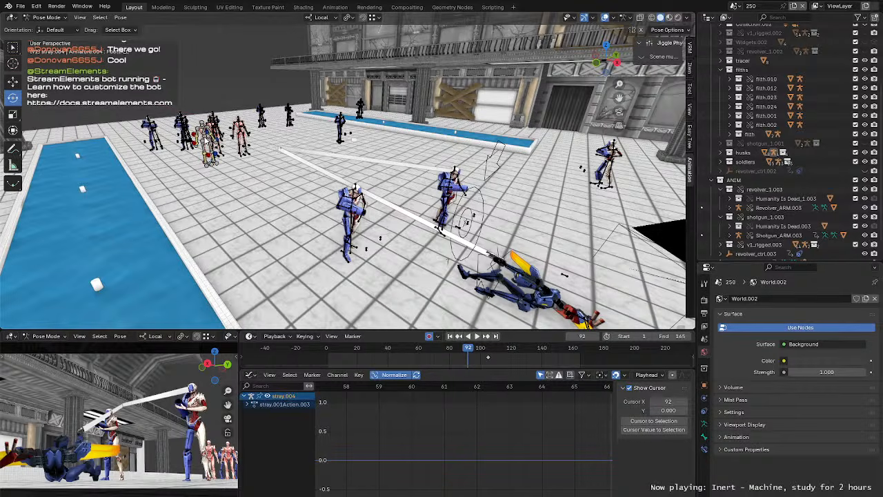
key(KP_Decimal)
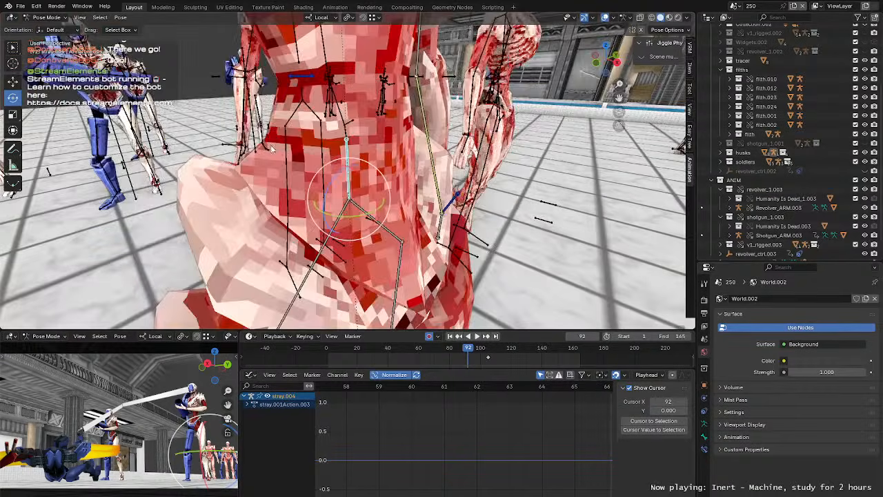
Step: Examine the red stray husks' standing poses at frame 92 from the front
scroll(380, 167, down, 5)
middle_drag(380, 167, 378, 214)
scroll(319, 151, up, 3)
scroll(344, 131, down, 2)
scroll(367, 158, up, 2)
scroll(367, 158, down, 3)
scroll(384, 181, up, 3)
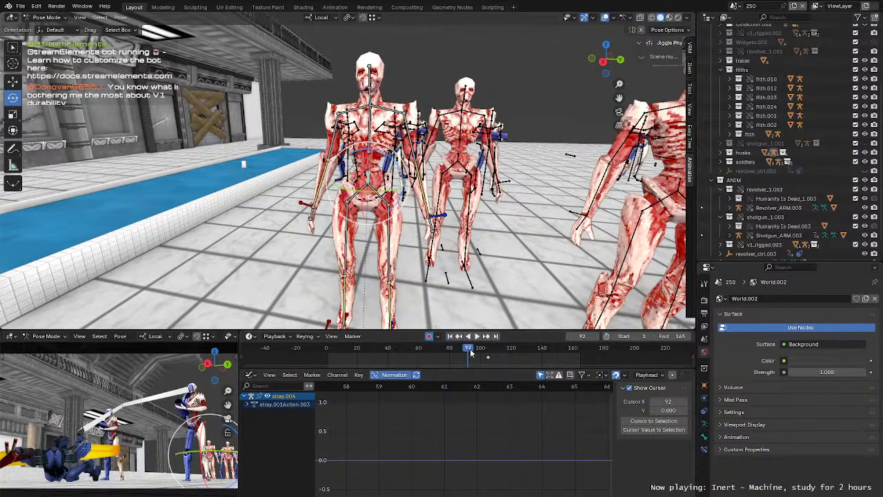
scroll(454, 261, down, 2)
shift+middle_drag(454, 260, 428, 253)
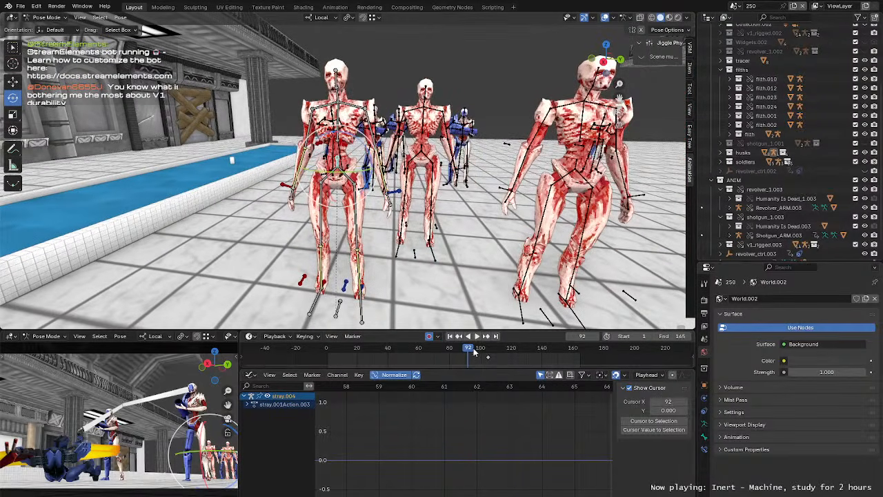
Step: Go to frame 105 and rotate the stray.004 husk's hip control with a trackball rotation of about 5.7° and 27.5°
drag(474, 352, 488, 351)
scroll(351, 260, up, 3)
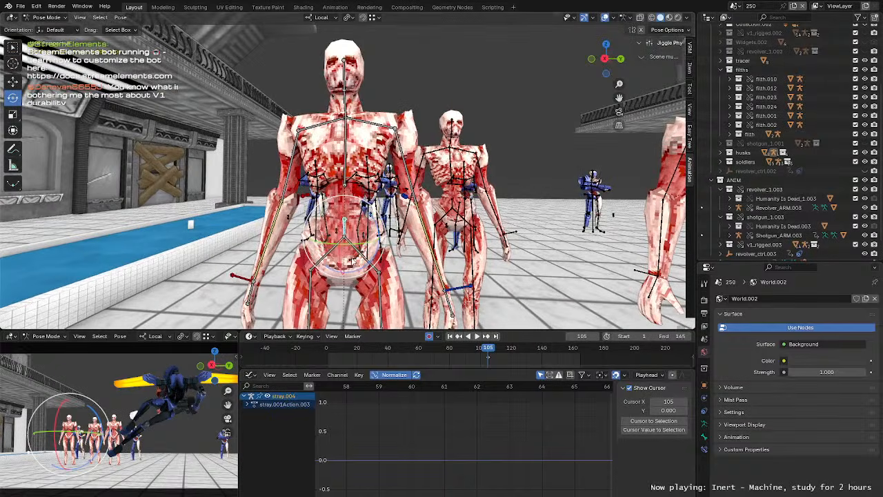
drag(353, 262, 376, 267)
scroll(376, 267, down, 3)
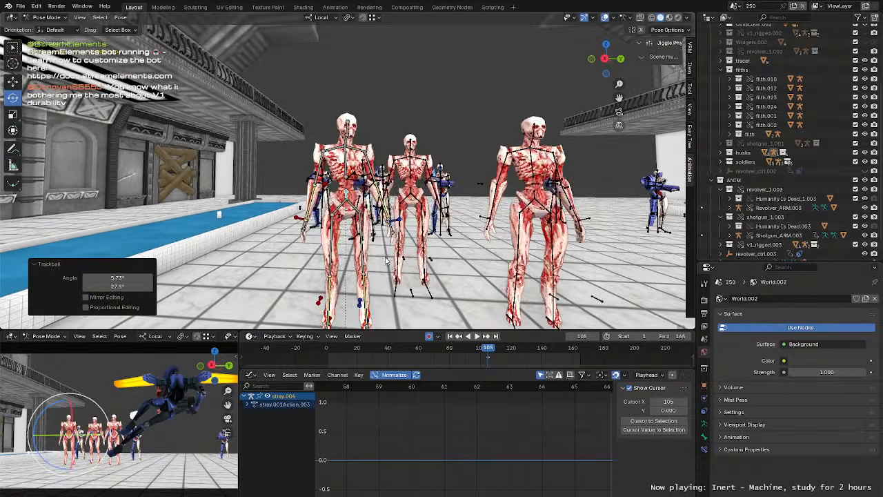
Step: Shift the husk's hip control by about -0.018 m on X, 0.004 m on Y and -0.024 m on Z
scroll(380, 266, up, 2)
shift+middle_drag(383, 276, 491, 200)
key(g)
scroll(428, 173, down, 2)
middle_drag(407, 138, 382, 143)
drag(380, 141, 377, 145)
scroll(383, 166, up, 2)
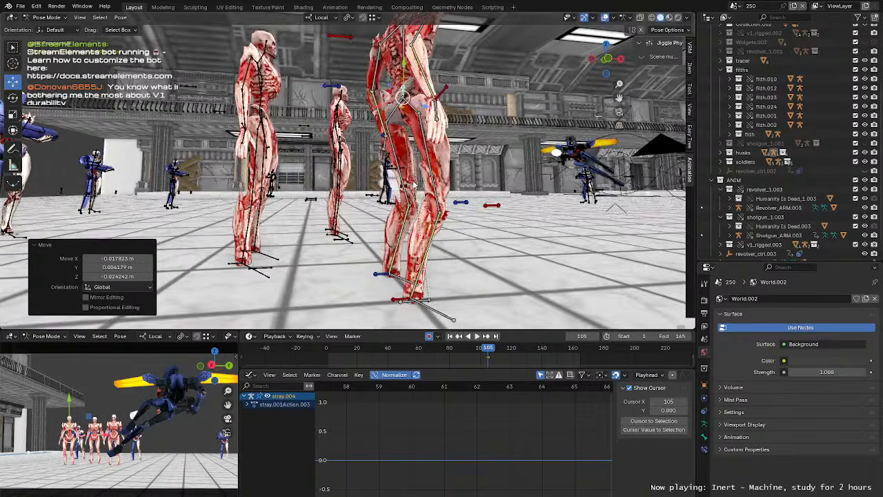
Step: Rotate the husk's torso bone and turn its head bone to adjust the upper-body pose at frame 105
middle_drag(402, 199, 342, 242)
click(332, 157)
mouse_move(333, 157)
middle_down()
mouse_move(369, 155)
mouse_move(328, 169)
middle_up()
key(r)
click(336, 163)
drag(331, 168, 355, 170)
click(340, 114)
drag(350, 122, 311, 120)
middle_drag(310, 121, 419, 121)
Step: Raise the husk's right hand control forward by about 0.44 m on X, 0.15 m on Y and 0.25 m on Z
key(g)
shift+middle_drag(414, 166, 486, 155)
scroll(442, 166, down, 2)
click(410, 172)
middle_drag(528, 196, 445, 204)
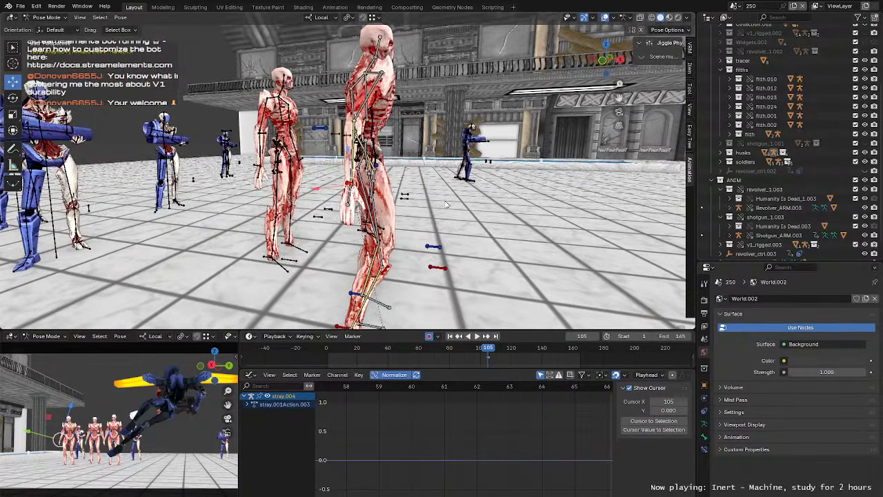
key(g)
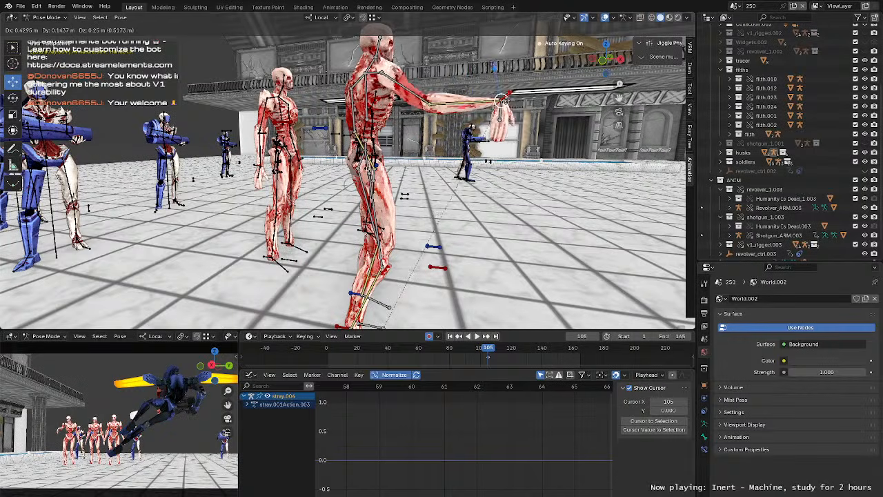
drag(505, 102, 507, 100)
Step: Bend the outstretched right hand upward with a trackball rotation of about -105° and 84.2°
middle_drag(497, 110, 358, 156)
key(r)
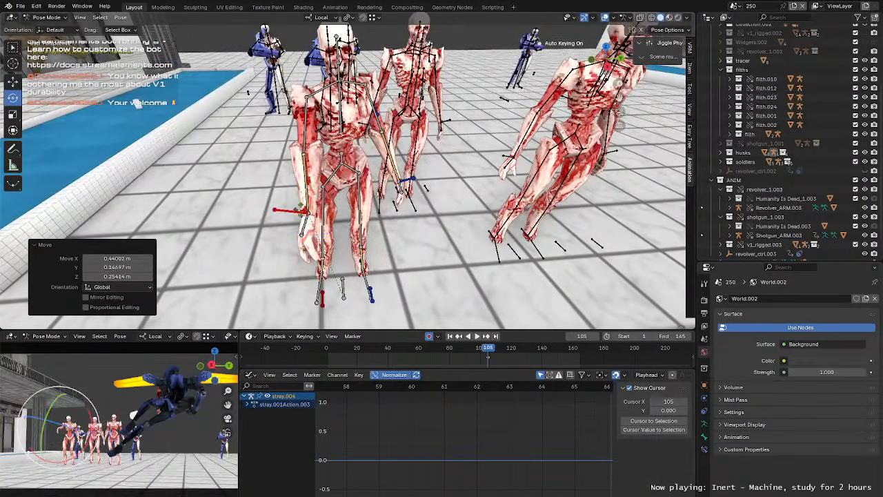
key(r)
key(r)
click(369, 214)
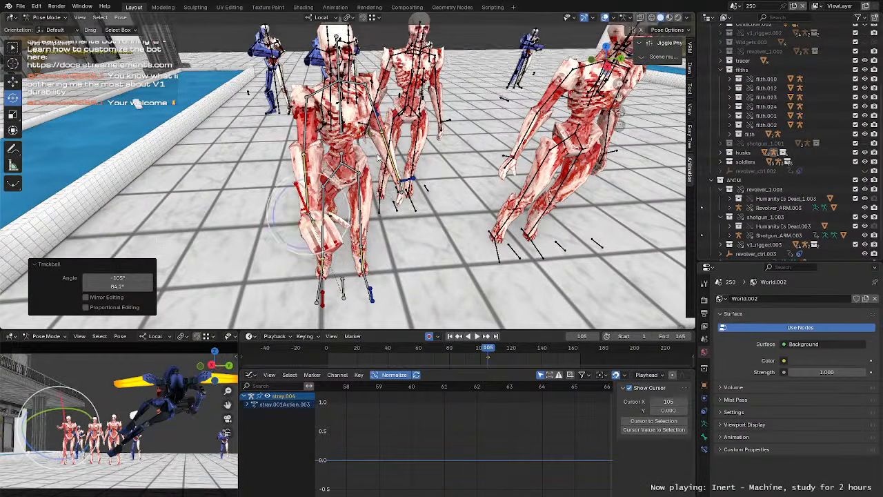
Step: Lift the right hand about 0.1 m higher and refine its angle by about -6.3° and -10.3°
middle_drag(369, 214, 492, 205)
key(g)
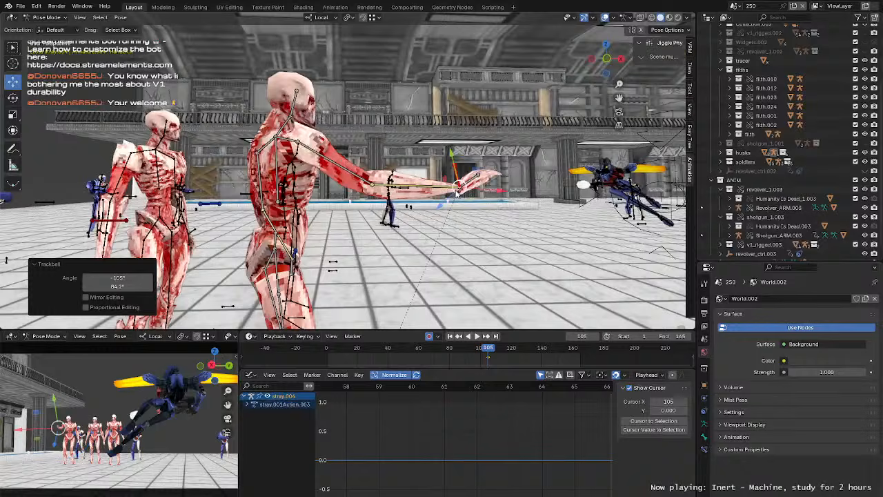
drag(458, 186, 468, 144)
middle_drag(468, 145, 355, 191)
key(r)
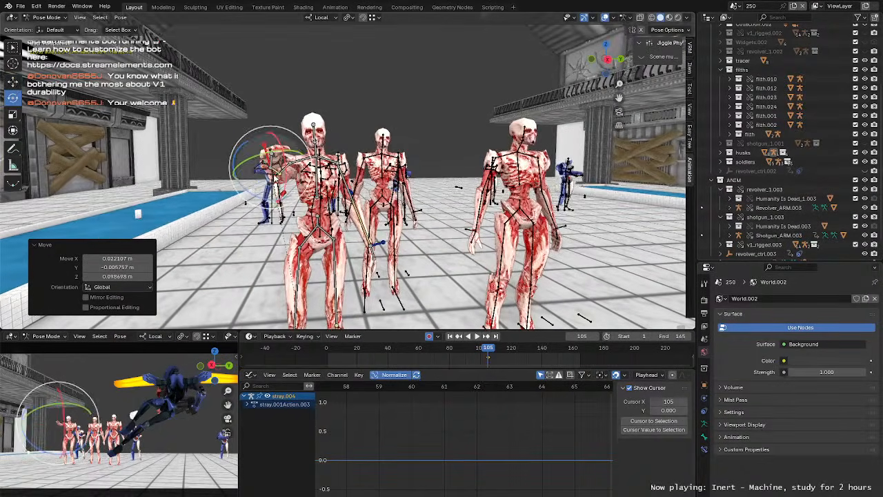
drag(308, 180, 299, 176)
Step: Fine-tune the right hand's placement from the side and from above, and rotate it by about -10.9° and 9.7°
middle_drag(300, 176, 373, 169)
key(g)
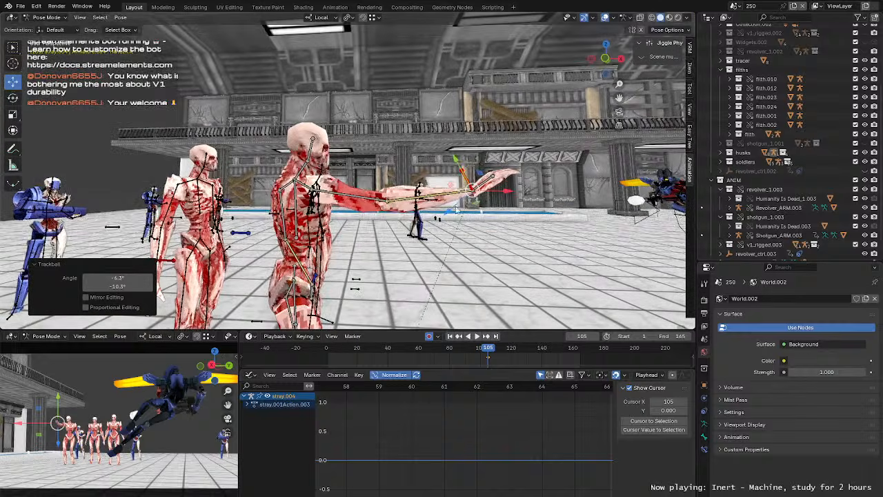
drag(429, 154, 429, 153)
drag(351, 78, 486, 187)
middle_drag(486, 187, 371, 187)
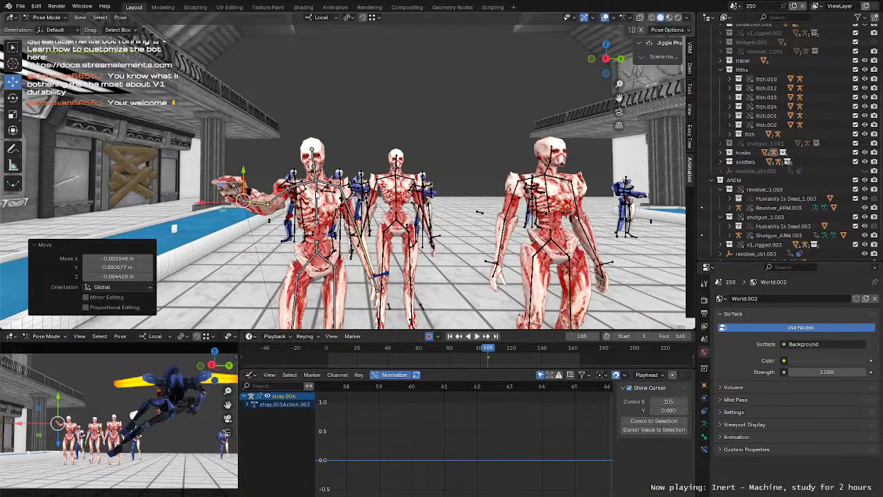
key(r)
drag(242, 195, 250, 185)
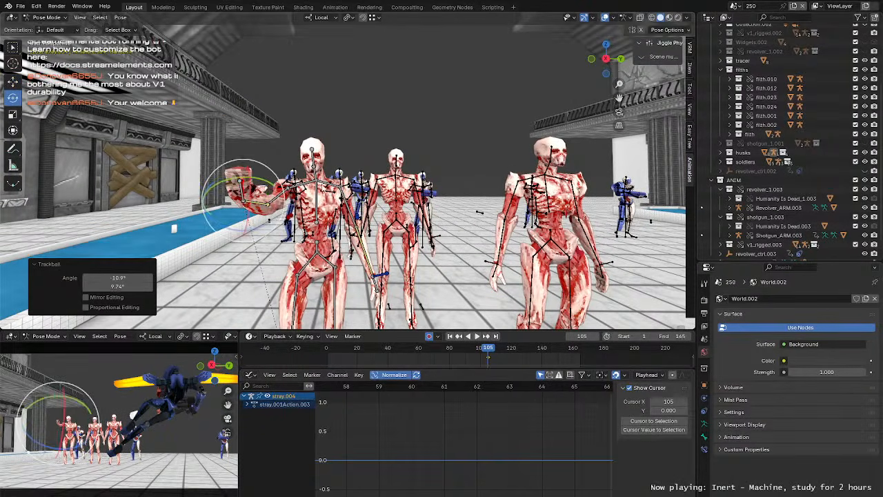
middle_drag(250, 185, 285, 257)
key(g)
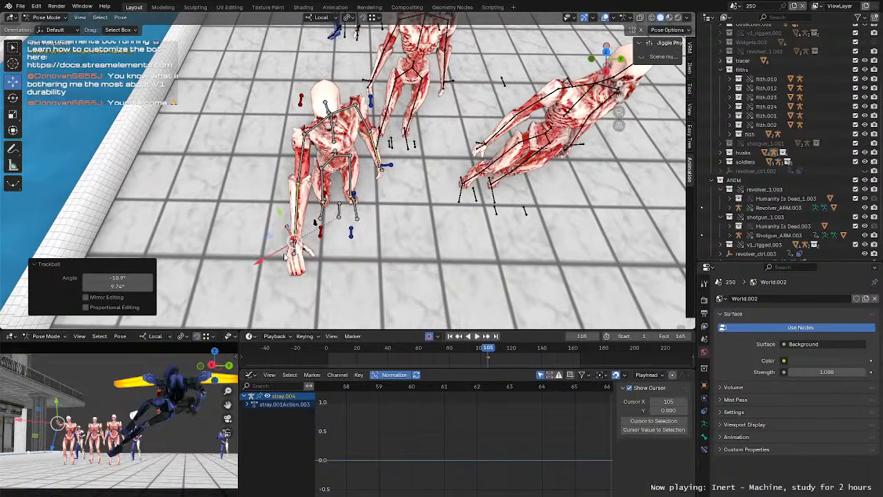
drag(292, 242, 313, 237)
Step: Move the husk's left hand backward by about 0.17 m, then adjust its sideways placement from the front
middle_drag(313, 237, 351, 197)
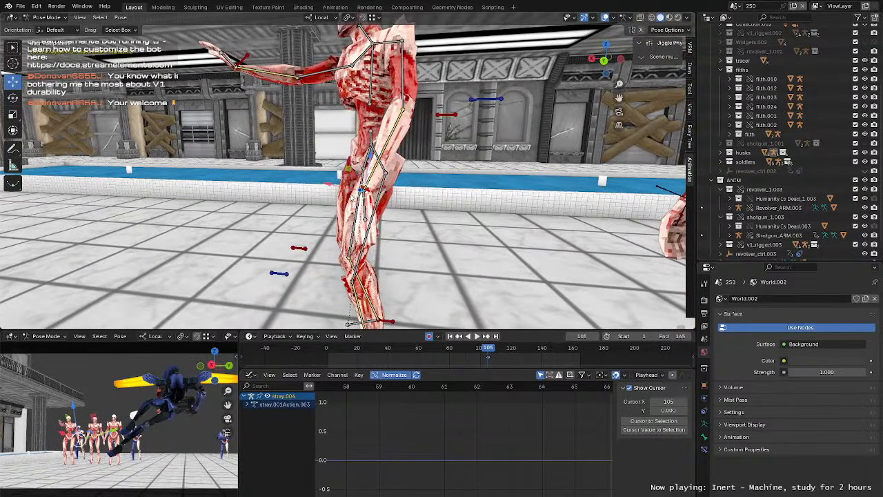
key(g)
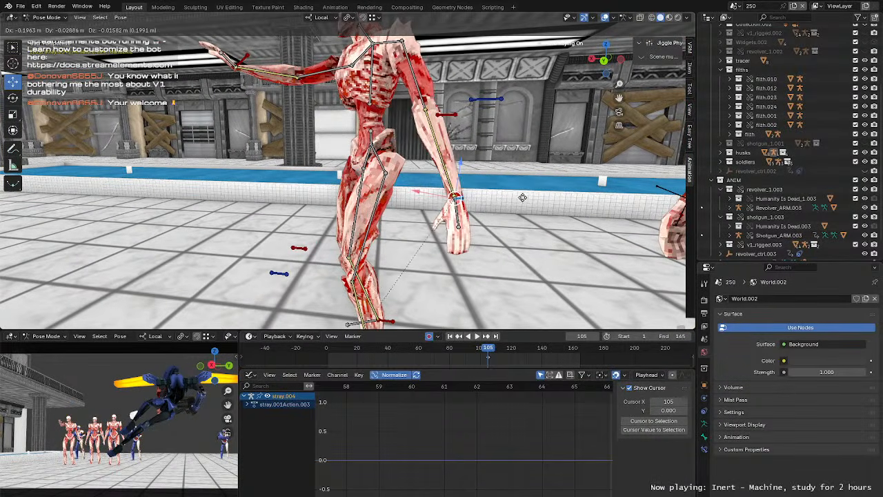
click(512, 190)
middle_drag(511, 190, 606, 171)
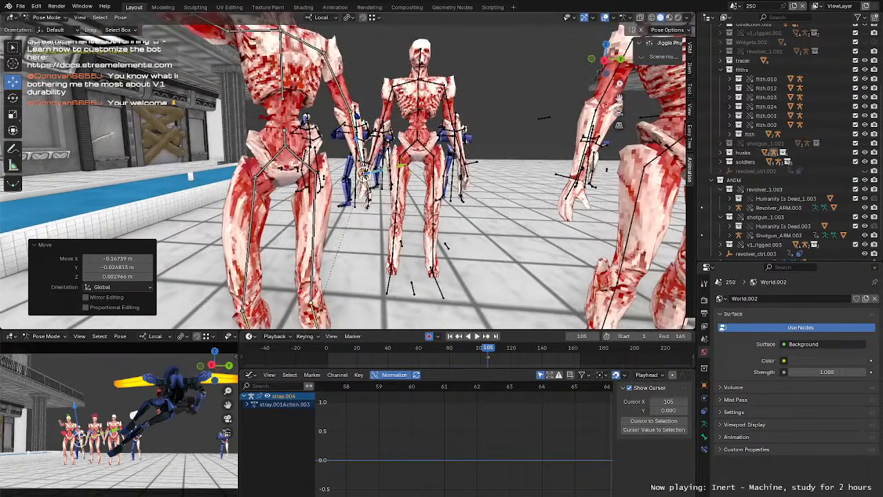
key(g)
click(385, 149)
Step: Move the husk's right foot control forward by about 0.1 m to widen its stance
middle_drag(384, 150, 325, 149)
shift+middle_drag(331, 207, 331, 137)
scroll(331, 138, up, 2)
middle_drag(359, 207, 341, 190)
click(365, 247)
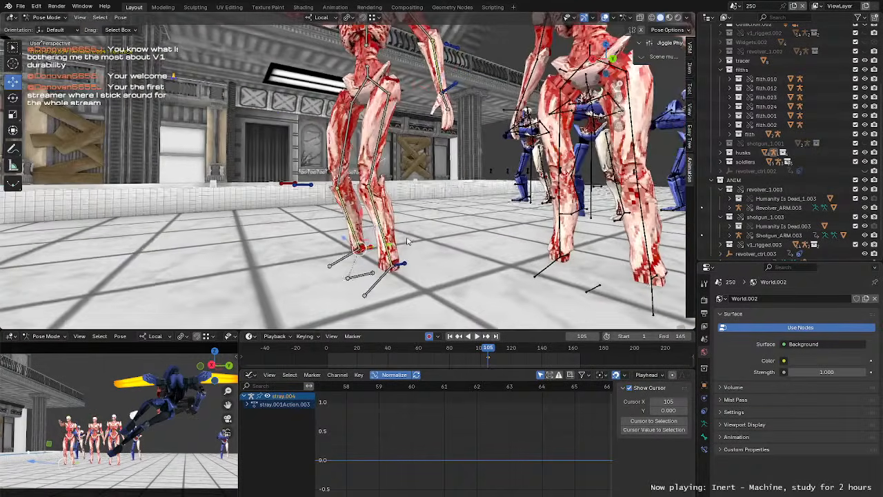
middle_drag(407, 240, 372, 241)
key(g)
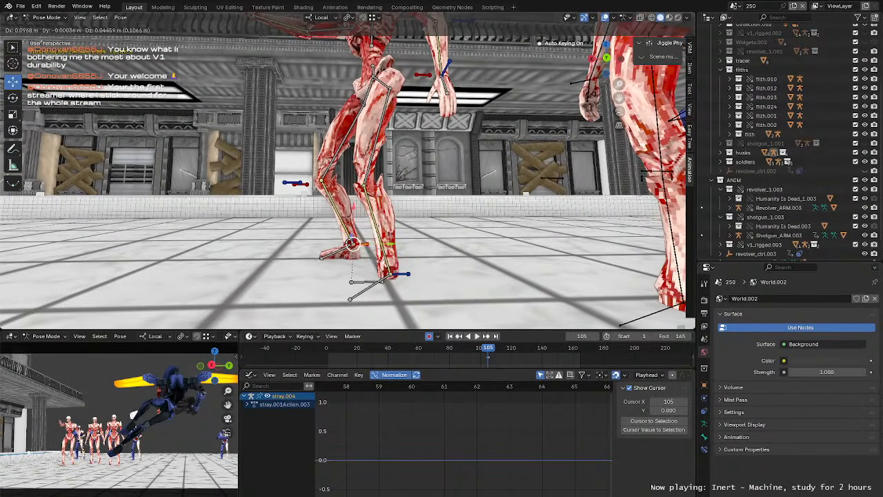
click(395, 252)
Step: Move the husk's left foot control backward by about 0.15 m and up by about 0.04 m
click(418, 293)
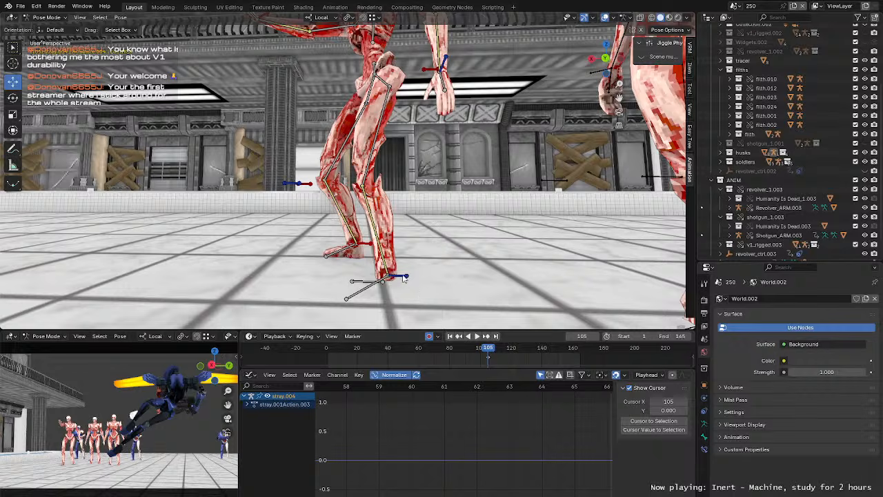
key(g)
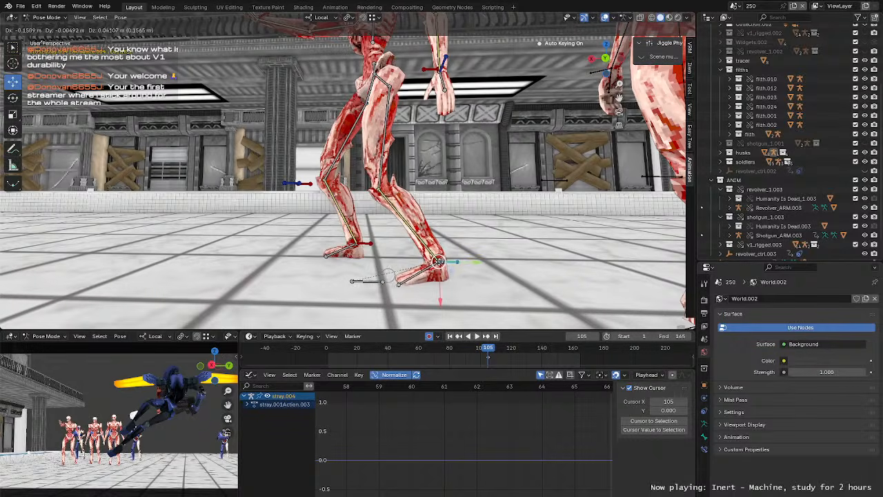
drag(439, 261, 439, 259)
middle_drag(440, 259, 542, 265)
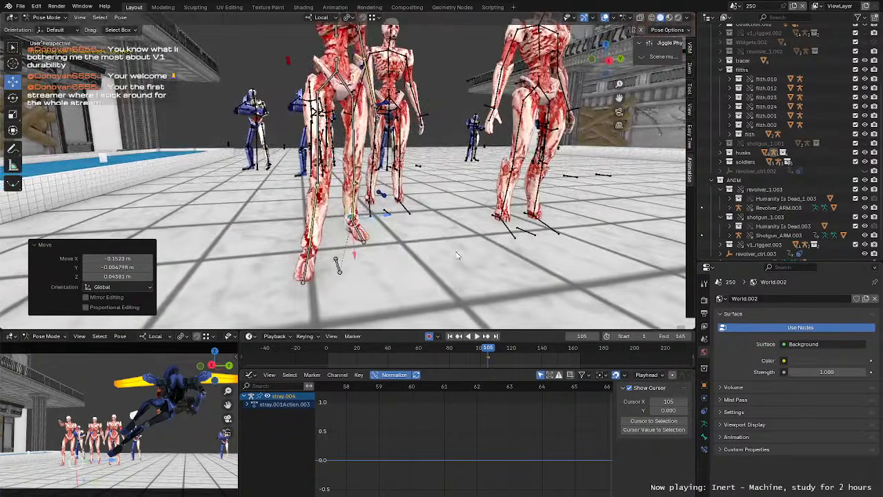
Step: Rotate the husk's left foot with a trackball rotation to angle it in the new stance
scroll(418, 200, down, 1)
middle_drag(418, 200, 373, 210)
key(r)
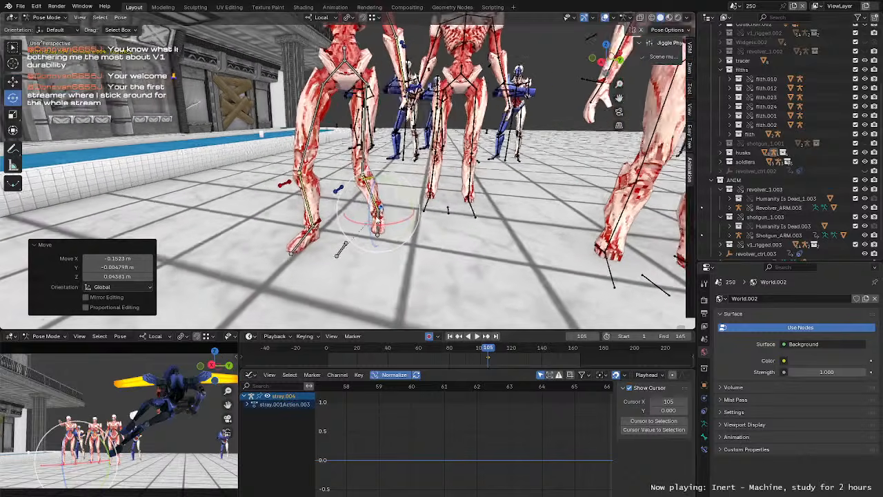
drag(412, 200, 415, 199)
key(r)
key(r)
click(389, 202)
Step: Move the husk's left knee pole control outward, away from the legs
middle_drag(388, 202, 393, 249)
key(w)
click(352, 205)
drag(344, 214, 415, 235)
Step: Select the husk's body control together with both hand controls and raise them about 0.044 m
mouse_move(415, 235)
middle_down()
mouse_move(400, 175)
mouse_move(304, 147)
mouse_move(304, 222)
mouse_move(407, 186)
mouse_move(425, 225)
middle_up()
scroll(304, 147, down, 2)
scroll(414, 179, up, 2)
click(489, 256)
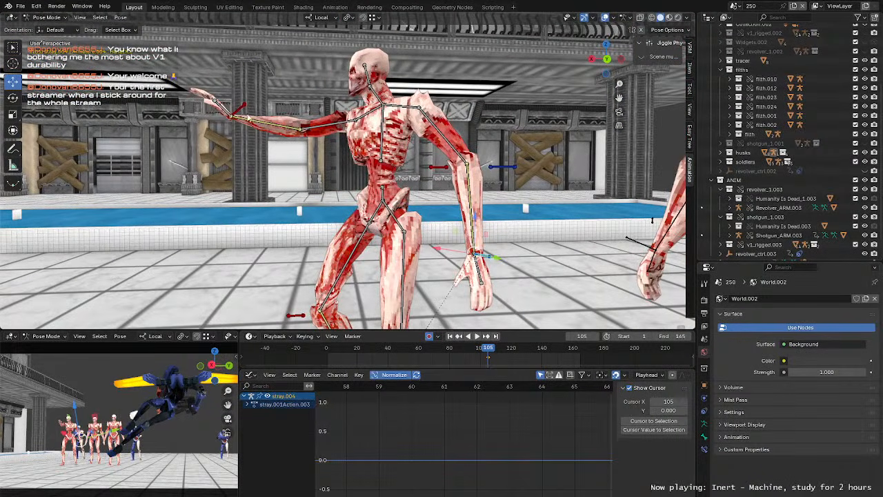
shift+click(242, 109)
middle_drag(382, 188, 417, 214)
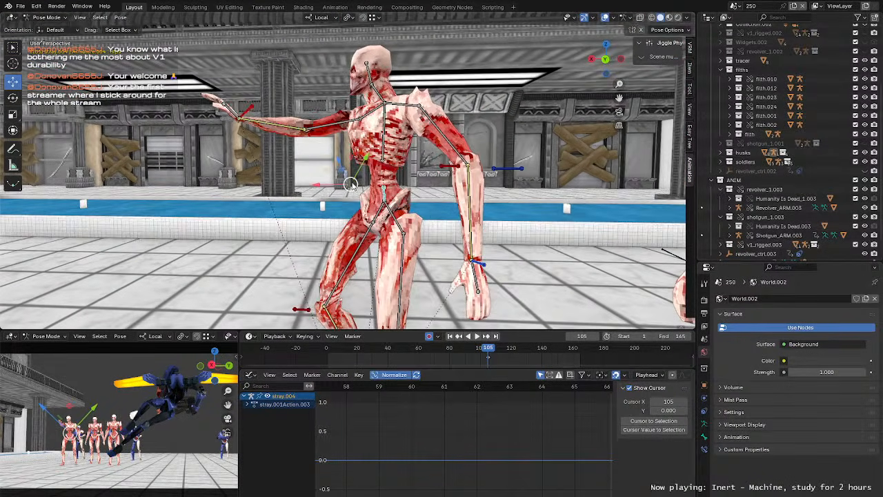
key(g)
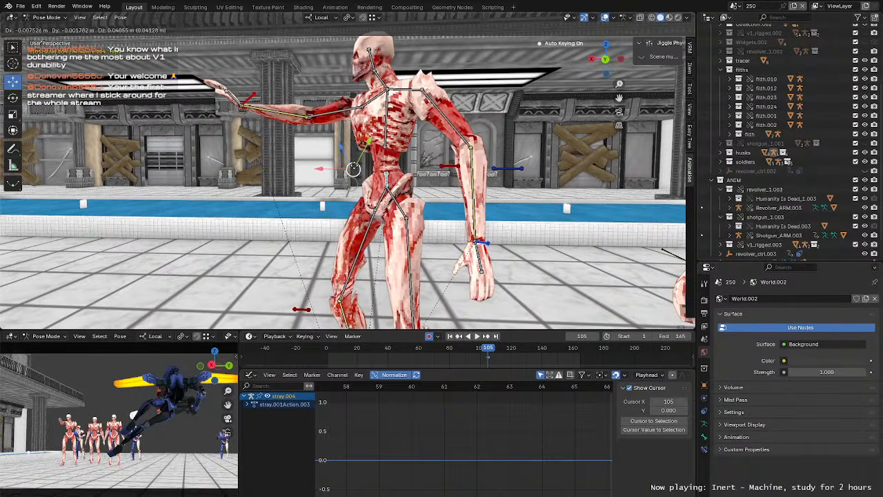
drag(353, 166, 352, 164)
middle_drag(352, 165, 449, 164)
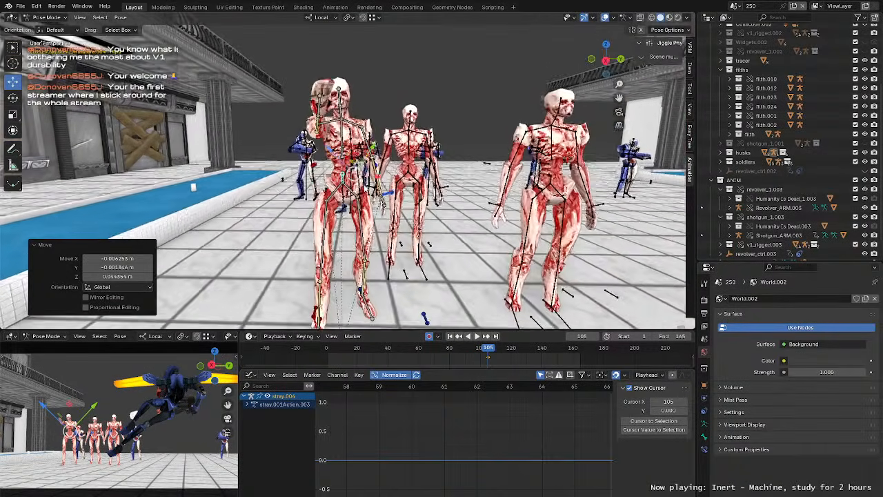
Step: Adjust the rotation of the husk's torso and head, turning the torso by about -5.6°
middle_drag(383, 160, 351, 188)
click(357, 172)
key(r)
drag(353, 190, 358, 189)
drag(350, 138, 344, 138)
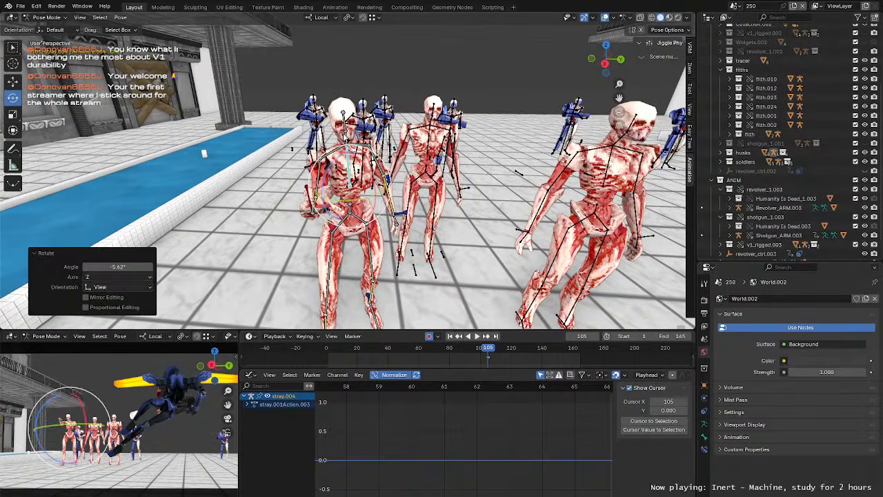
click(346, 138)
middle_drag(346, 184, 345, 171)
drag(335, 156, 326, 156)
Step: Nudge the lowered left hand by about 0.01 m on Y and Z, and reposition the left elbow's pole control
middle_drag(535, 198, 347, 178)
drag(283, 200, 276, 191)
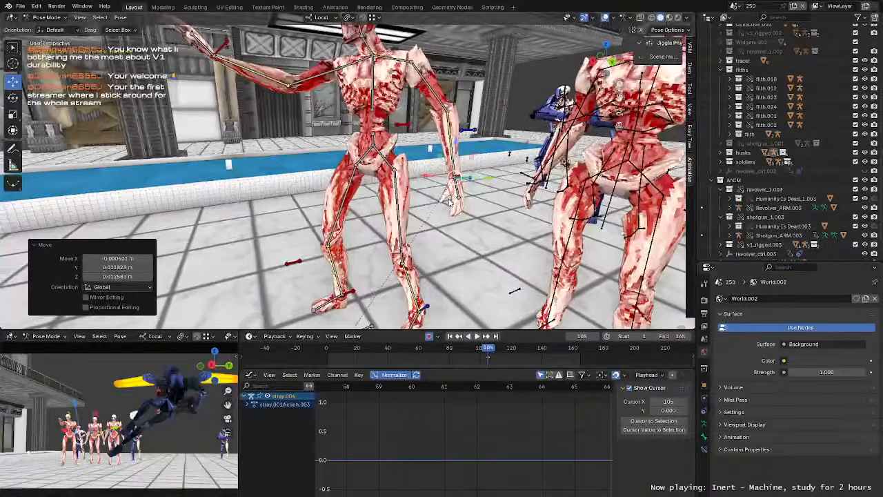
middle_drag(450, 201, 442, 200)
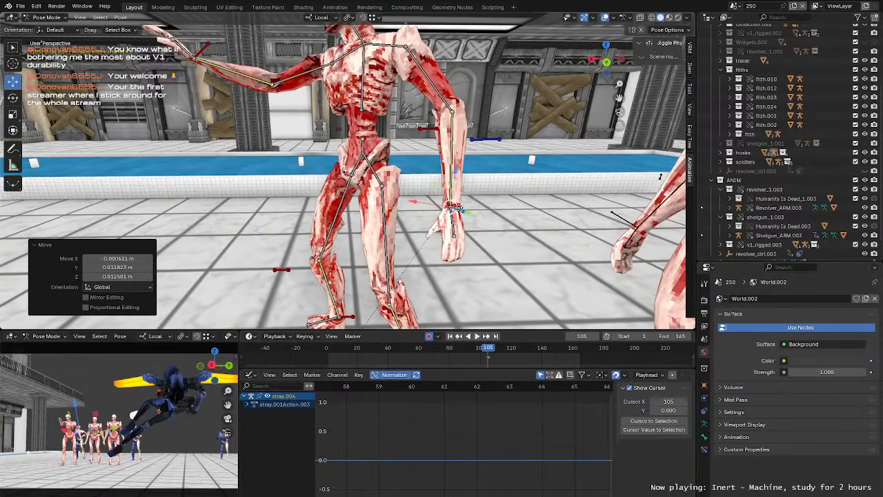
drag(456, 207, 459, 208)
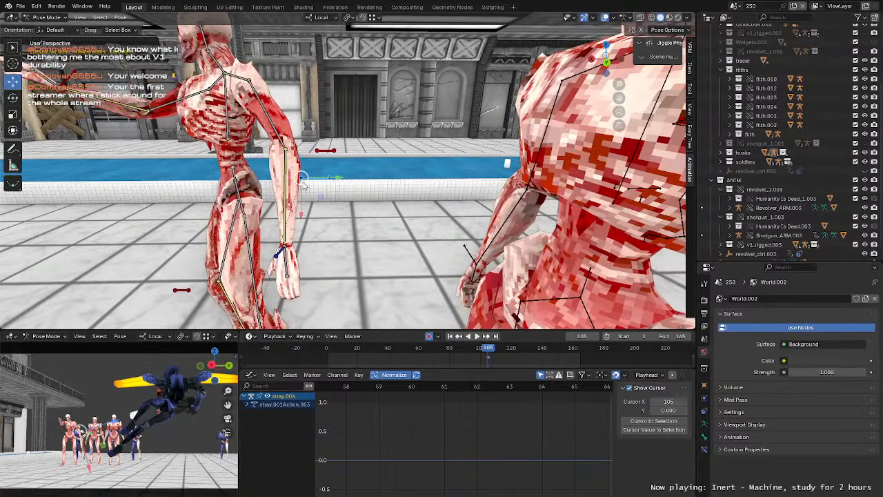
drag(332, 178, 467, 180)
middle_drag(467, 180, 332, 191)
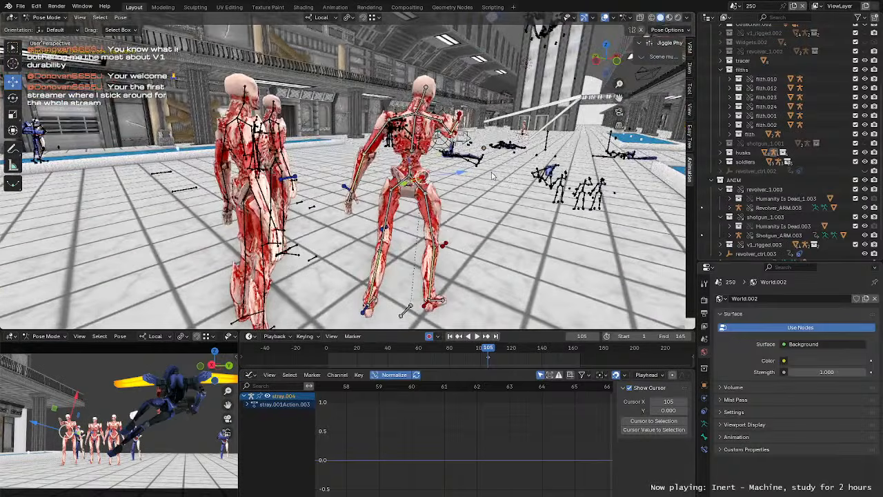
Step: Reposition the ElbowIK.R pole control lower and farther out from the husk's raised right arm
key(g)
click(512, 215)
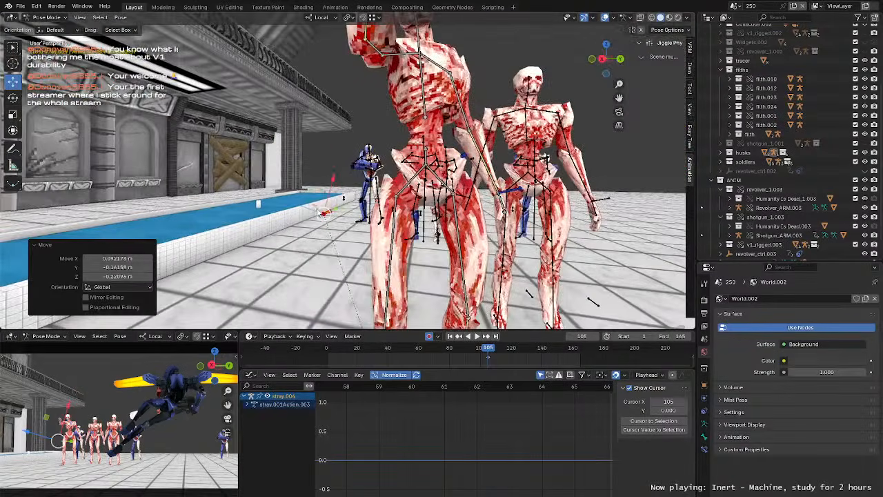
key(g)
click(262, 212)
scroll(331, 166, down, 3)
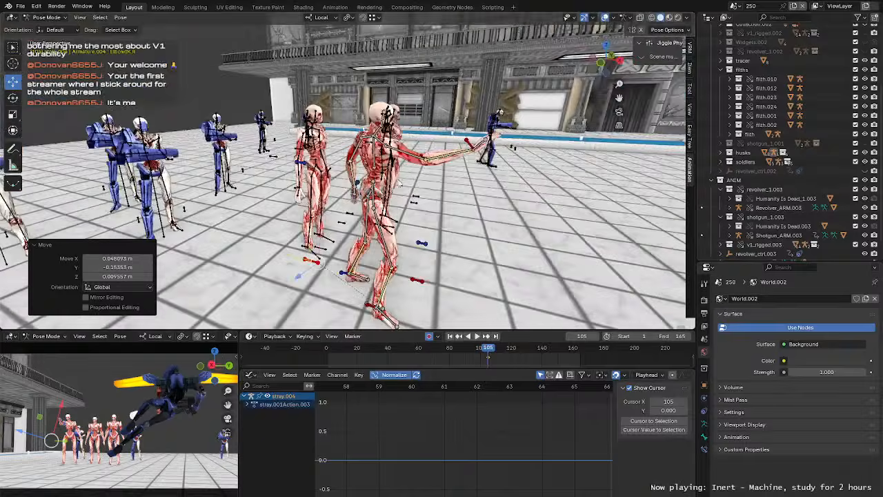
key(g)
click(347, 254)
Step: Rotate the husk's raised right hand control by about -17.8° and 8.59°, and shift it about 0.012 m on X
middle_drag(347, 254, 407, 214)
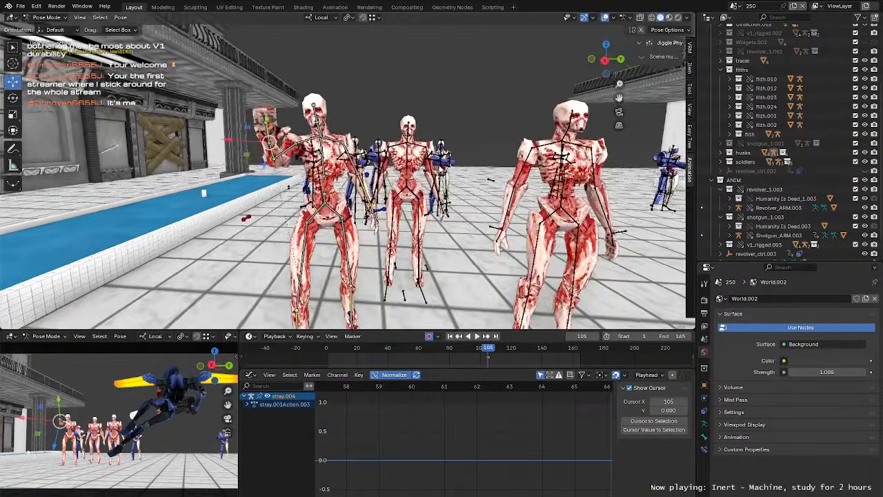
middle_drag(357, 166, 366, 163)
key(r)
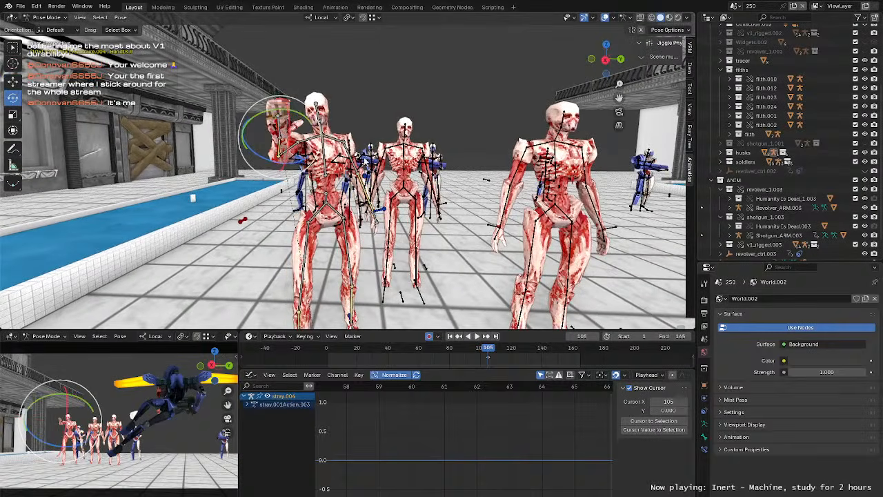
drag(312, 114, 288, 115)
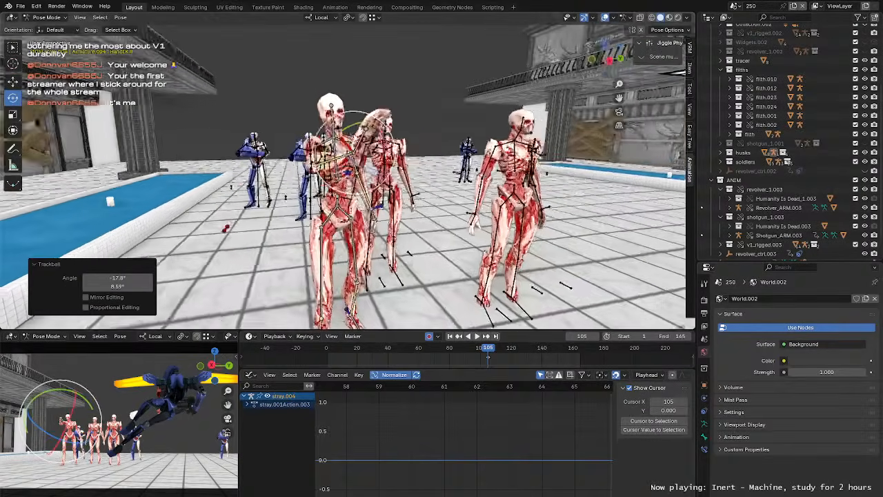
middle_drag(310, 132, 286, 131)
key(g)
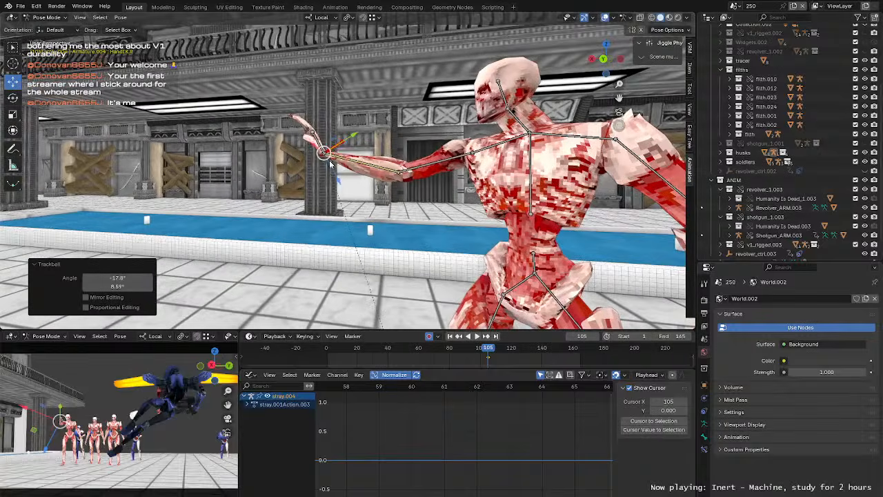
drag(328, 158, 332, 160)
middle_drag(334, 161, 407, 171)
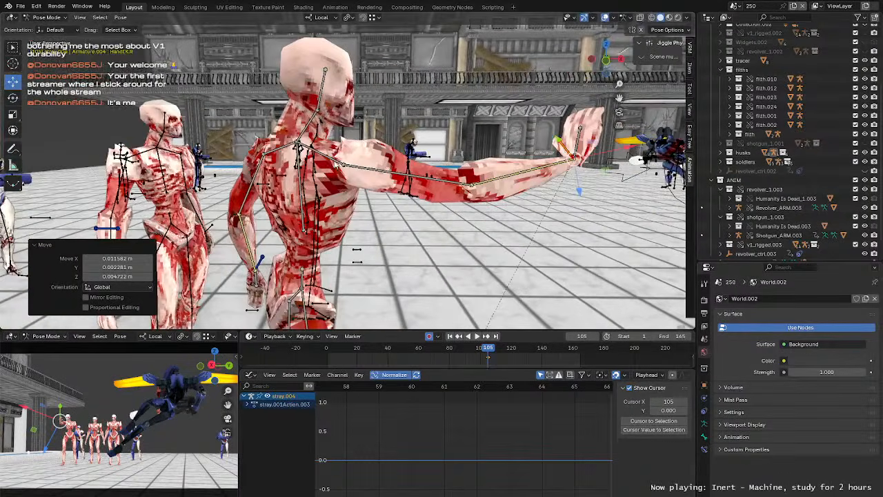
Step: Rotate the Shoulder.R bone by about -13.8°, and fine-tune it by about 1.15°
key(shift+space)
key(r)
middle_drag(331, 177, 386, 189)
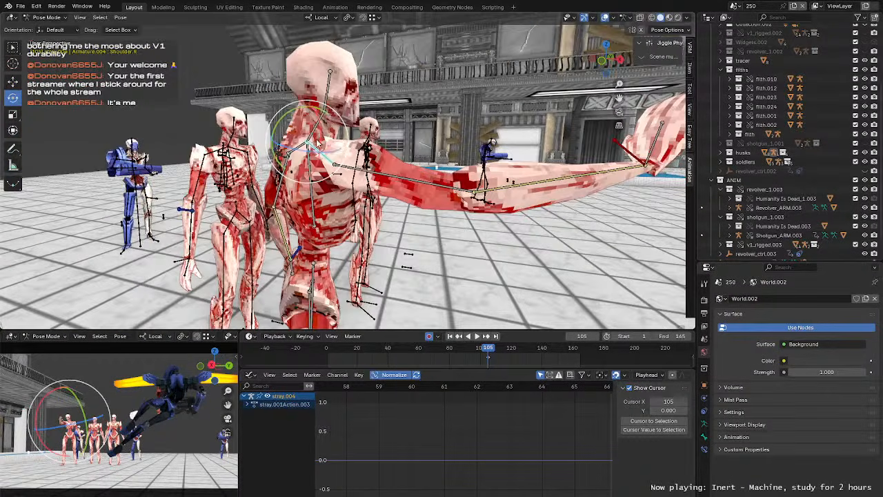
drag(318, 143, 321, 142)
middle_drag(408, 251, 317, 249)
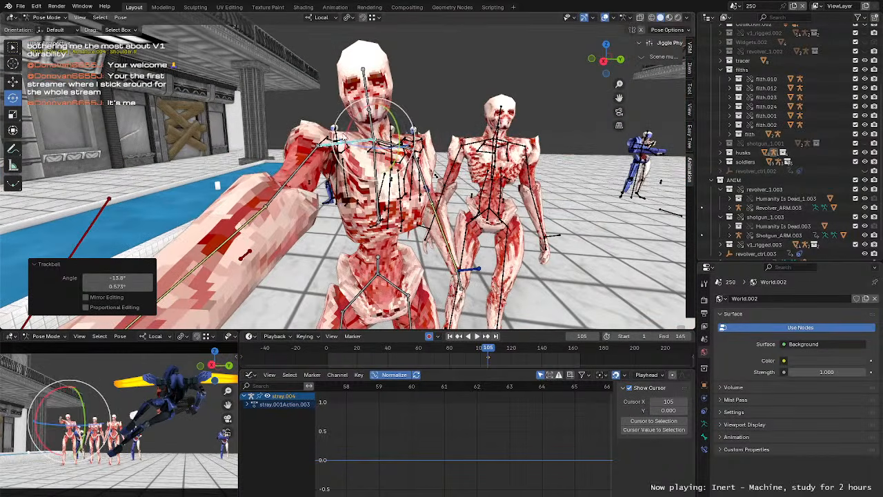
drag(360, 135, 359, 135)
middle_drag(359, 135, 435, 138)
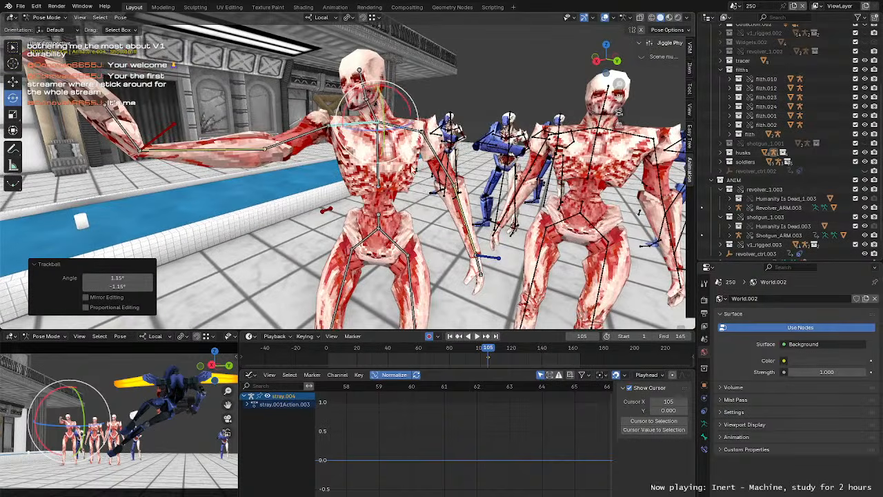
Step: Move the left foot control about 0.025 m along its local Y and rotate it by about 1.15° and 9.74°
key(g)
middle_drag(421, 187, 387, 163)
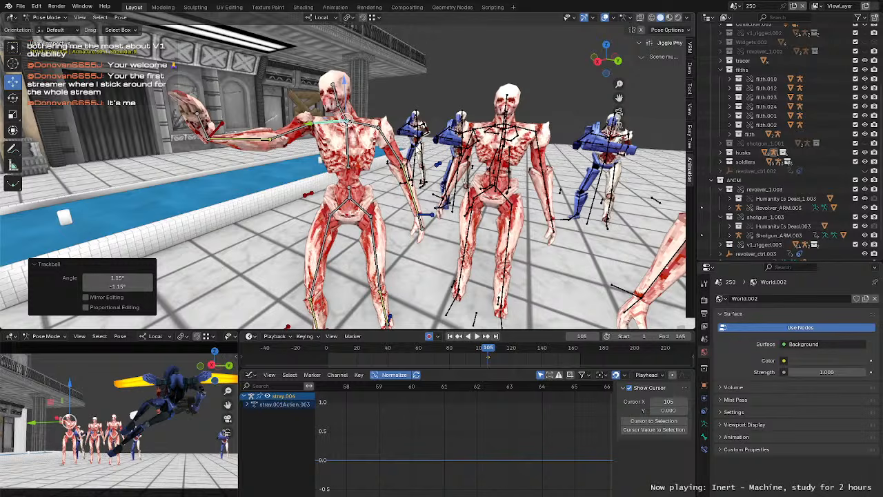
middle_drag(376, 208, 331, 129)
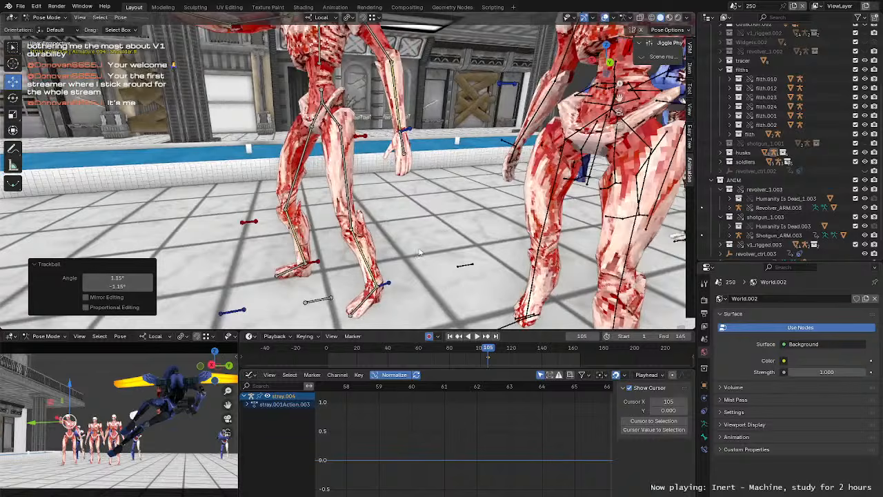
middle_drag(419, 252, 397, 135)
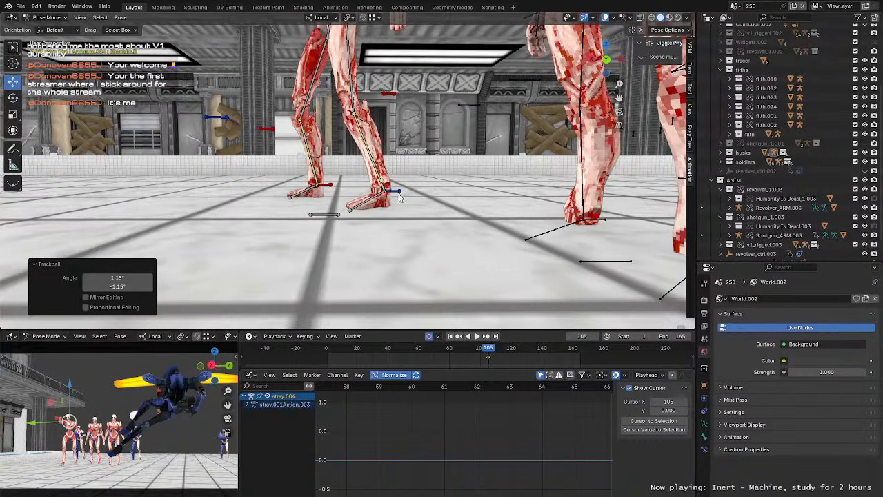
click(400, 194)
mouse_move(400, 186)
middle_down()
mouse_move(417, 199)
mouse_move(407, 192)
middle_up()
mouse_move(417, 182)
mouse_down()
mouse_move(432, 182)
mouse_move(425, 182)
mouse_up()
middle_drag(300, 182, 338, 181)
key(r)
key(r)
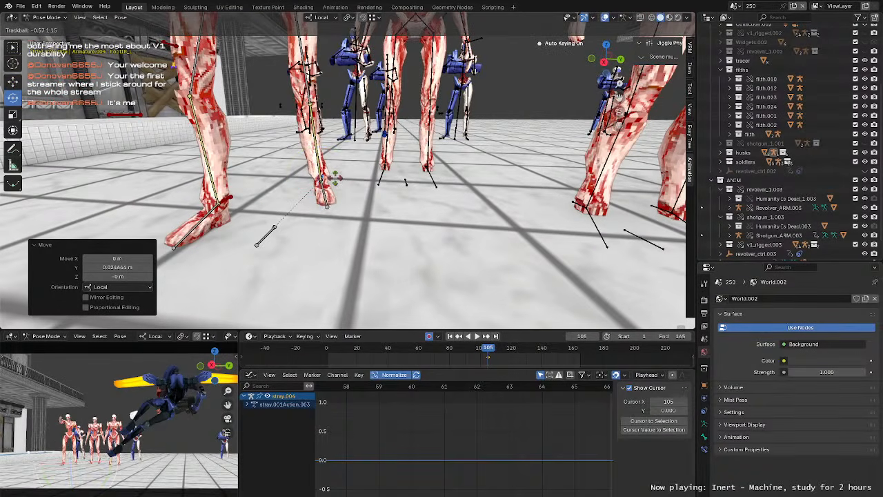
click(342, 179)
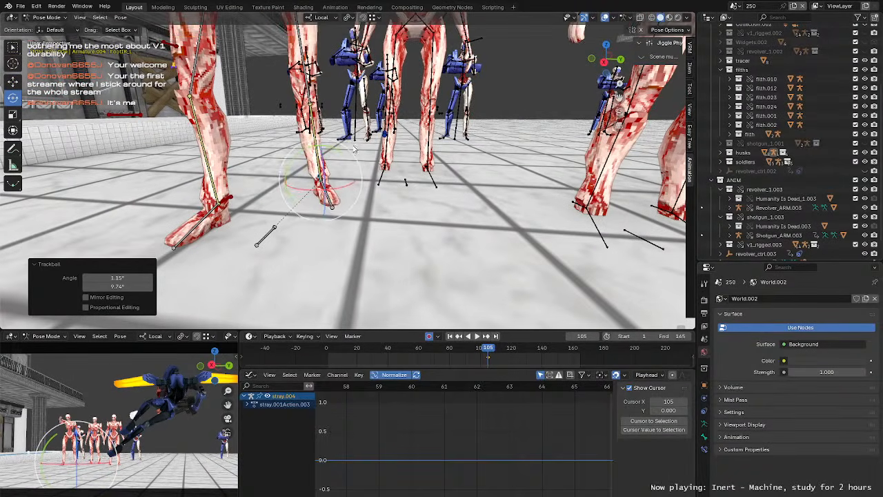
Step: Lower the husk's body control slightly, and shift the lowered left hand about -0.013 m on X and -0.009 m on Z
middle_drag(342, 181, 309, 195)
scroll(309, 195, down, 2)
middle_drag(370, 119, 334, 130)
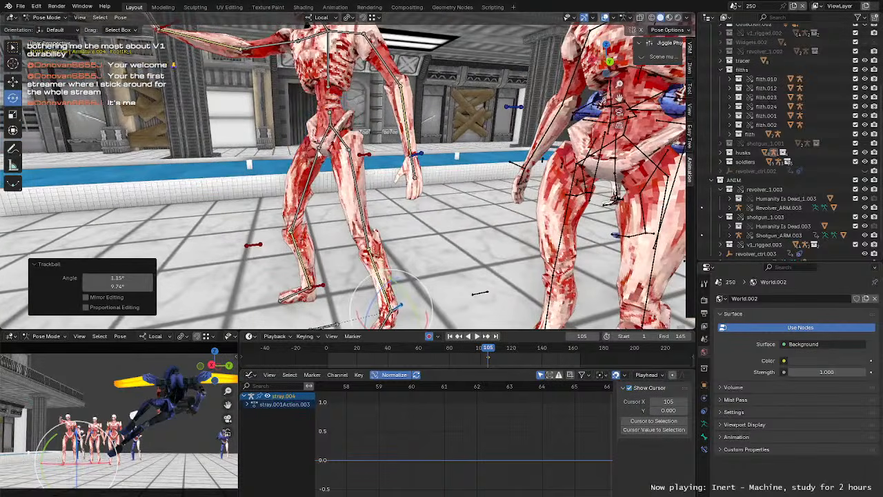
click(334, 130)
click(330, 119)
key(g)
drag(329, 115, 330, 121)
click(417, 158)
middle_drag(432, 150, 474, 158)
key(g)
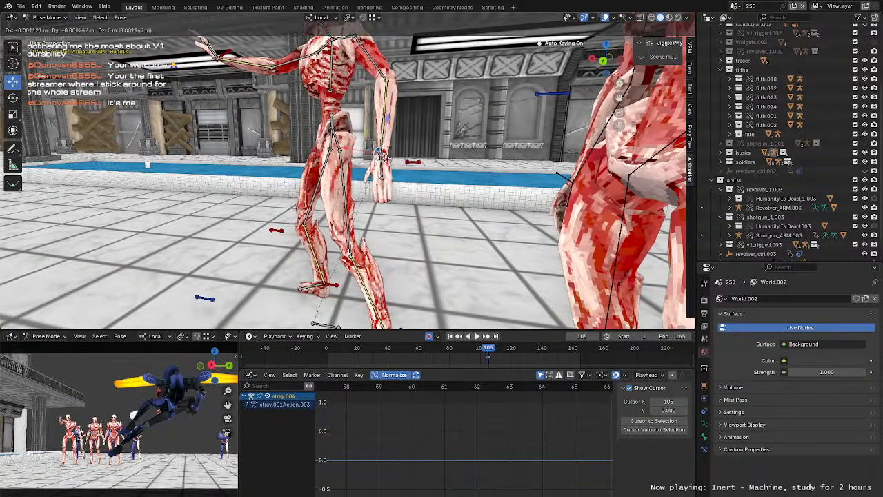
click(320, 144)
scroll(320, 144, down, 5)
middle_drag(319, 143, 375, 171)
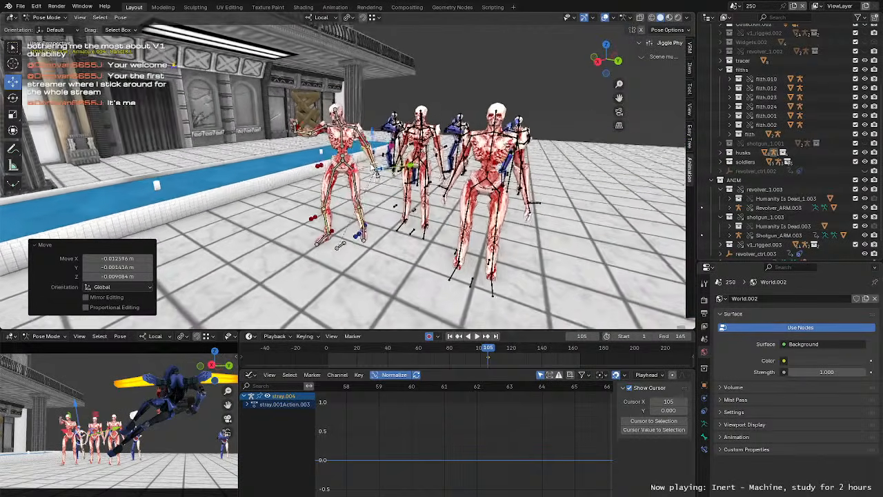
Step: Select the posed husk's head, shoulder, torso and hip bones together with its hand, foot, elbow and knee controls
scroll(324, 152, up, 3)
key(w)
mouse_move(275, 149)
middle_down()
mouse_move(247, 135)
mouse_move(291, 145)
middle_up()
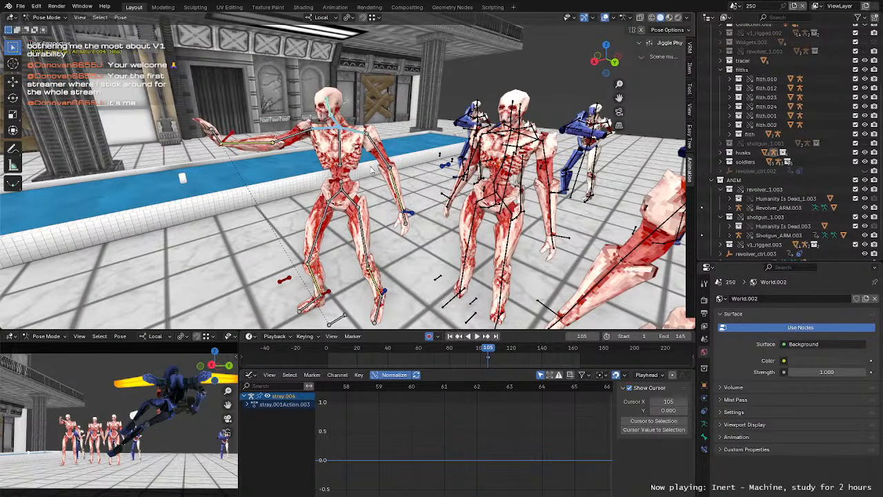
shift+middle_drag(431, 233, 435, 181)
middle_drag(447, 258, 415, 251)
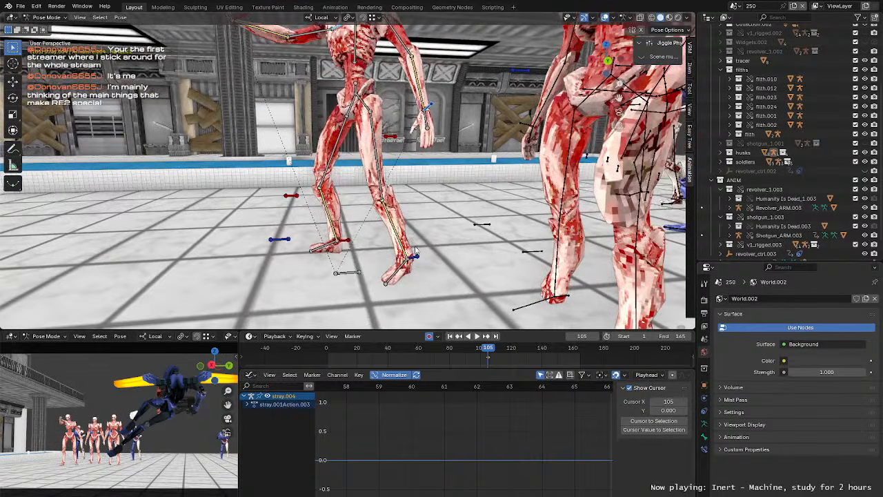
middle_drag(414, 128, 373, 185)
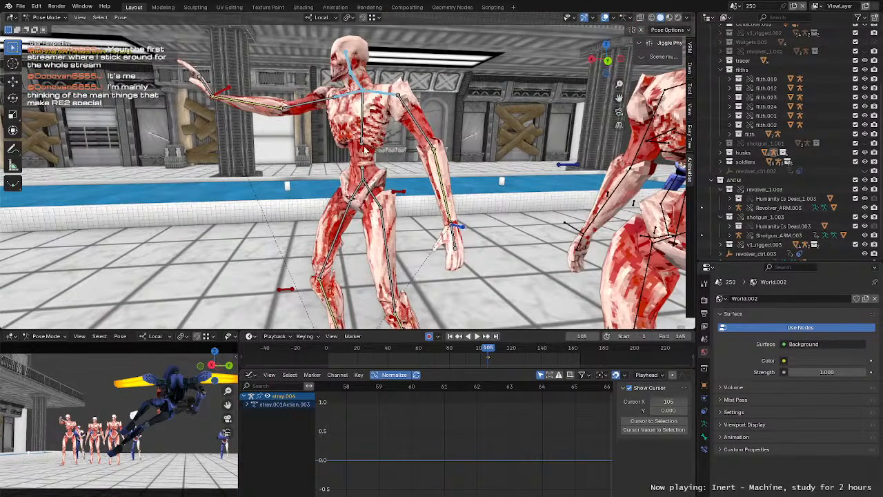
middle_drag(287, 166, 374, 239)
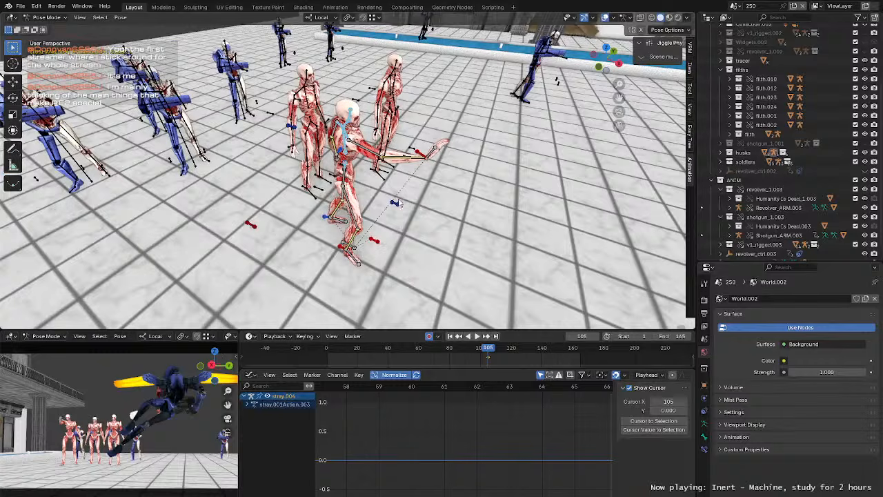
middle_drag(243, 231, 338, 121)
scroll(342, 232, up, 3)
scroll(331, 210, up, 3)
click(251, 95)
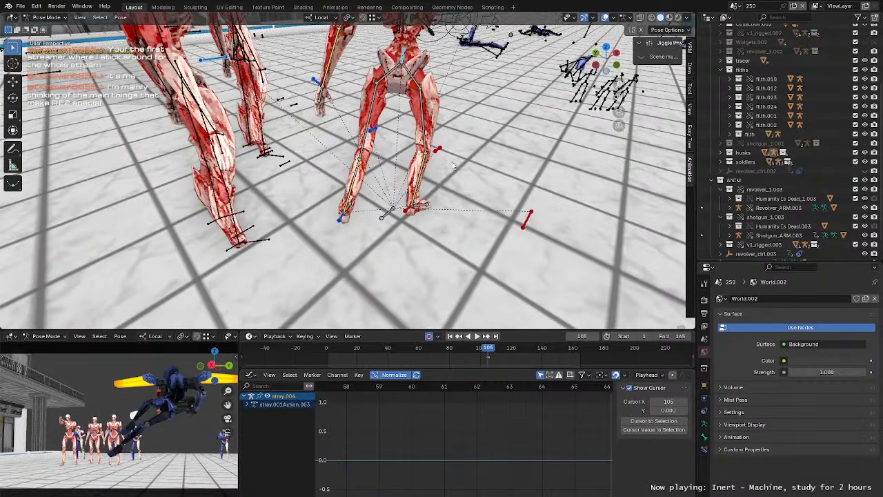
middle_drag(453, 165, 205, 150)
scroll(344, 142, down, 4)
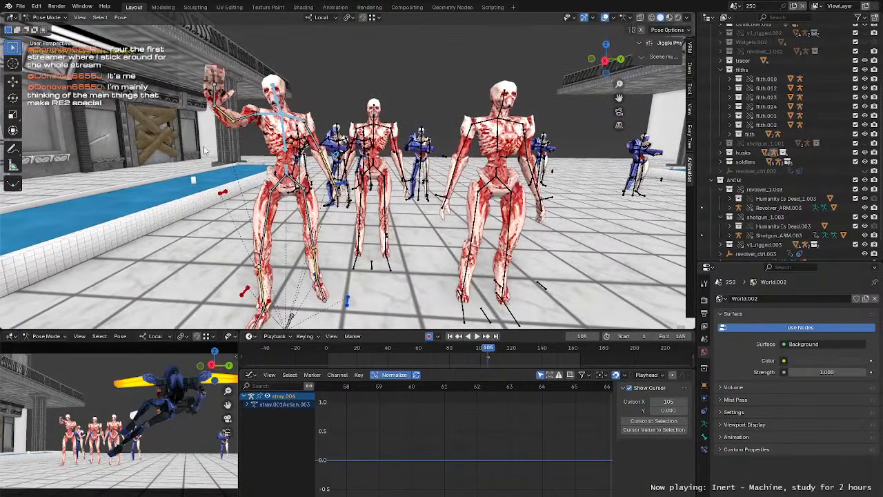
Step: Split a new area off the main 3D viewport, make it an Asset Browser and widen its asset list
drag(10, 17, 146, 28)
click(10, 20)
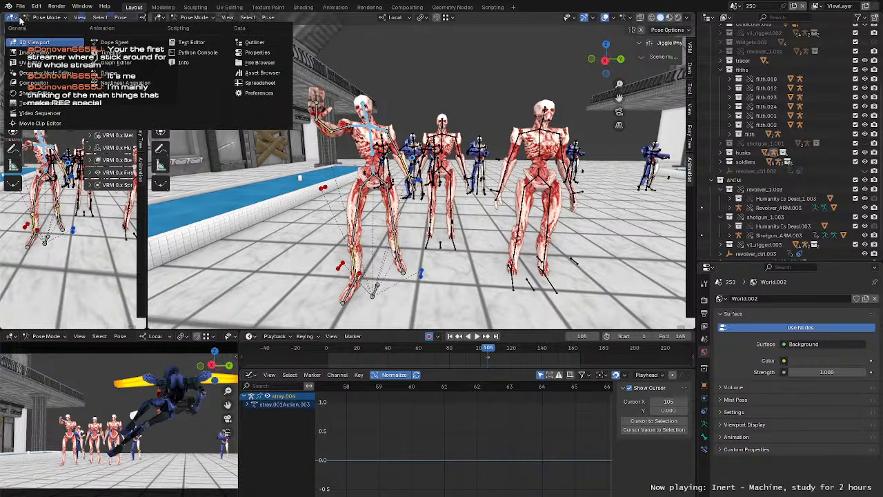
click(266, 71)
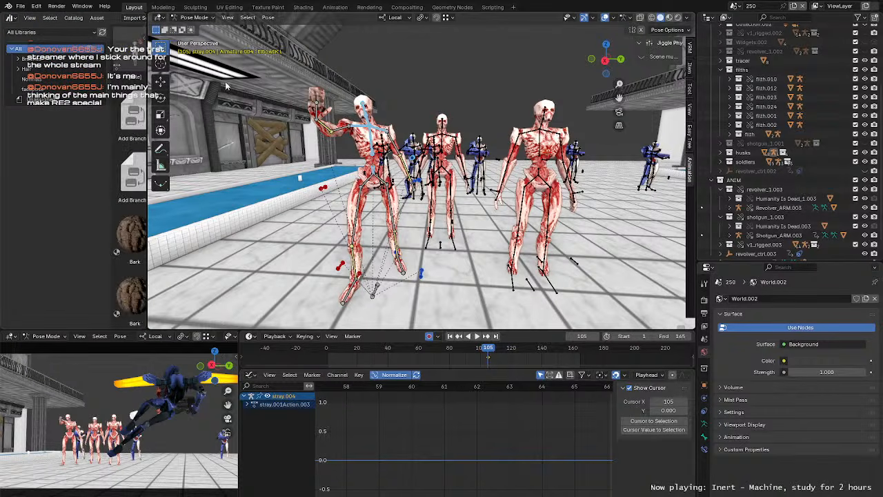
drag(112, 87, 82, 86)
drag(147, 102, 165, 102)
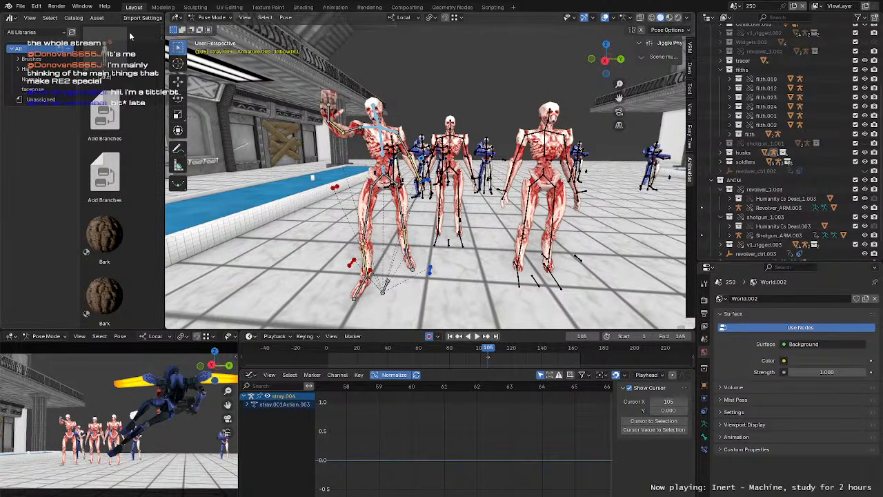
Step: Create a pose asset named stray_aim from the husk's selected bones
click(96, 19)
click(115, 41)
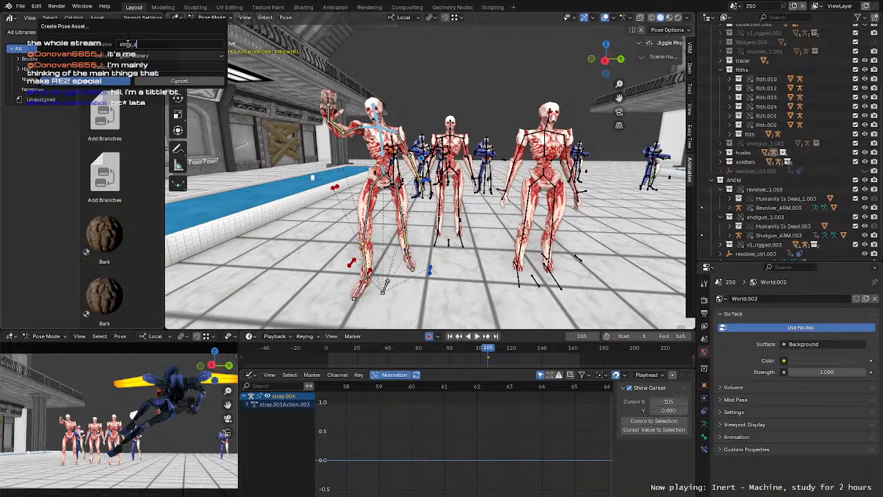
key(Return)
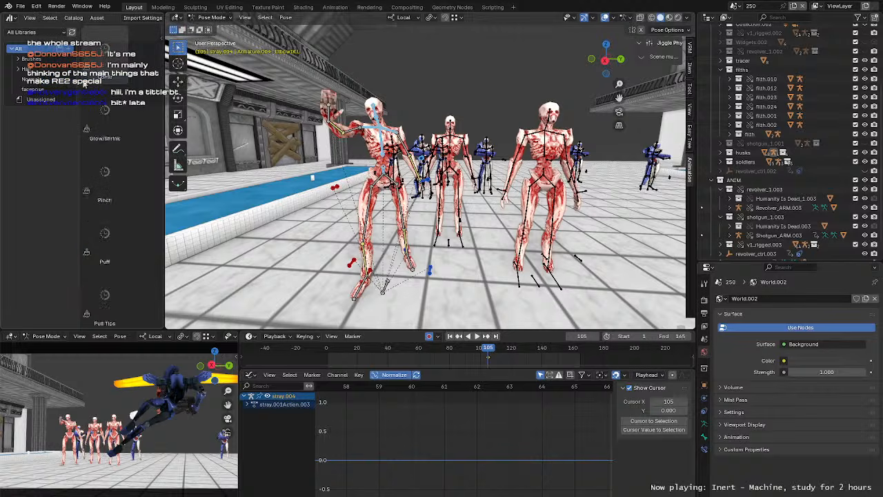
Step: Leave Pose Mode on the posed husk, select the stray.006 husk and enter Pose Mode on it
middle_drag(479, 141, 459, 152)
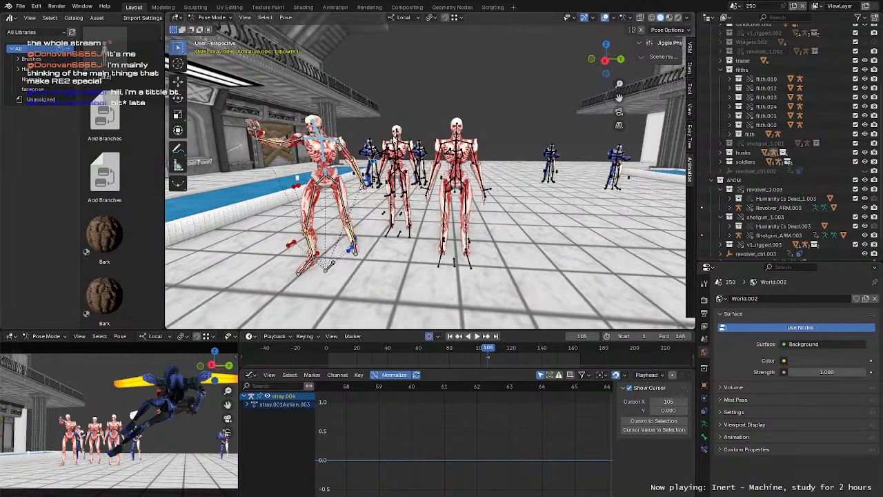
scroll(458, 154, down, 1)
key(ctrl+Tab)
click(458, 154)
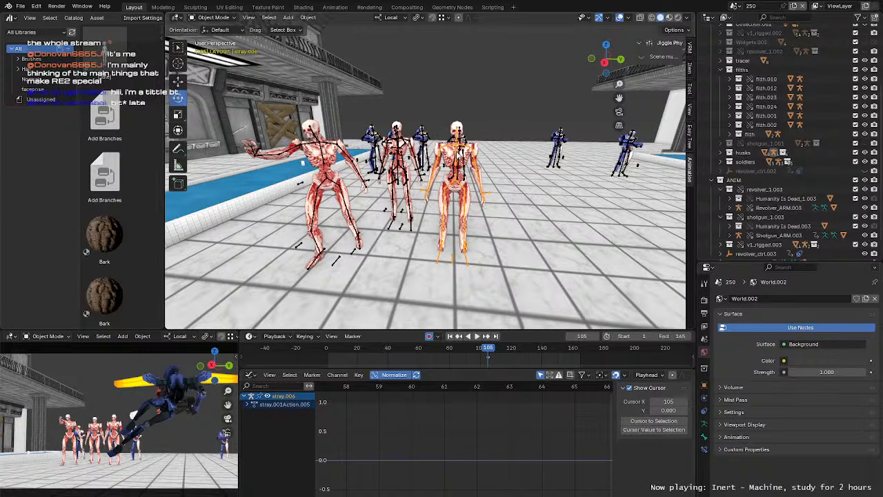
key(ctrl+Tab)
Step: Find stray_aim among the Unassigned assets and apply that pose to the stray.006 husk
scroll(114, 159, down, 5)
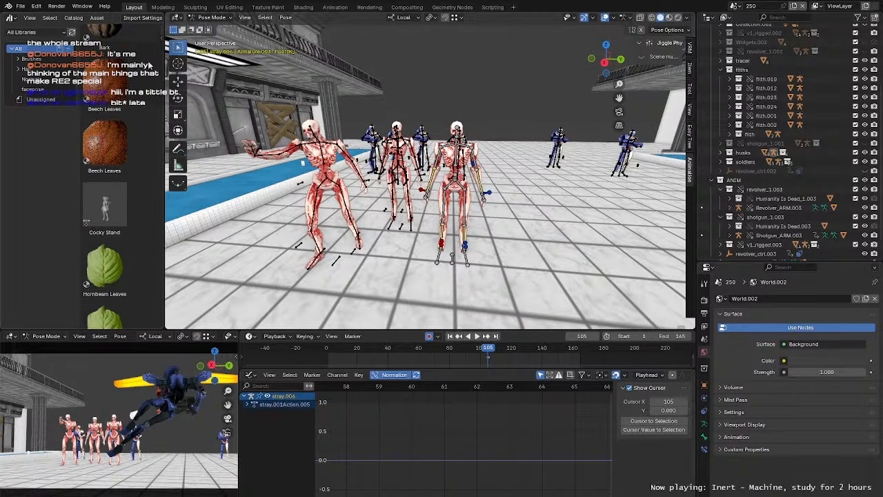
scroll(149, 65, down, 4)
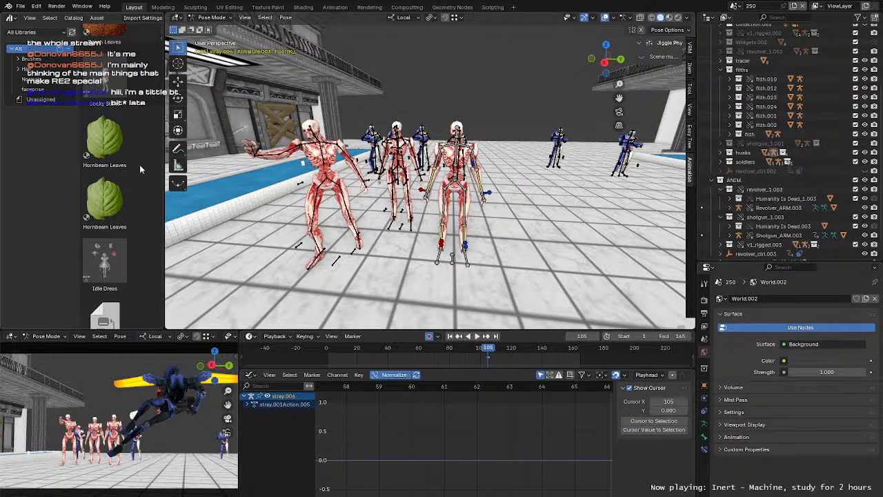
scroll(157, 76, down, 3)
mouse_move(160, 45)
mouse_down()
mouse_move(149, 310)
mouse_move(148, 204)
mouse_up()
click(41, 99)
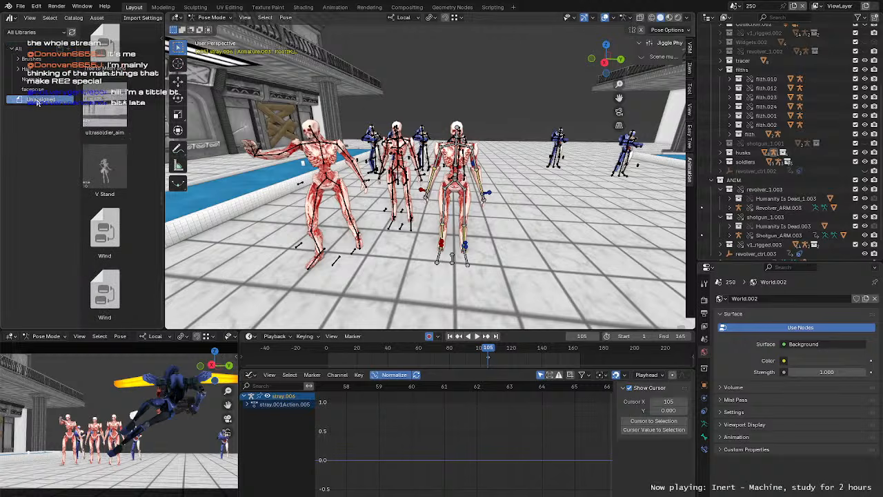
scroll(140, 149, up, 2)
scroll(141, 163, up, 5)
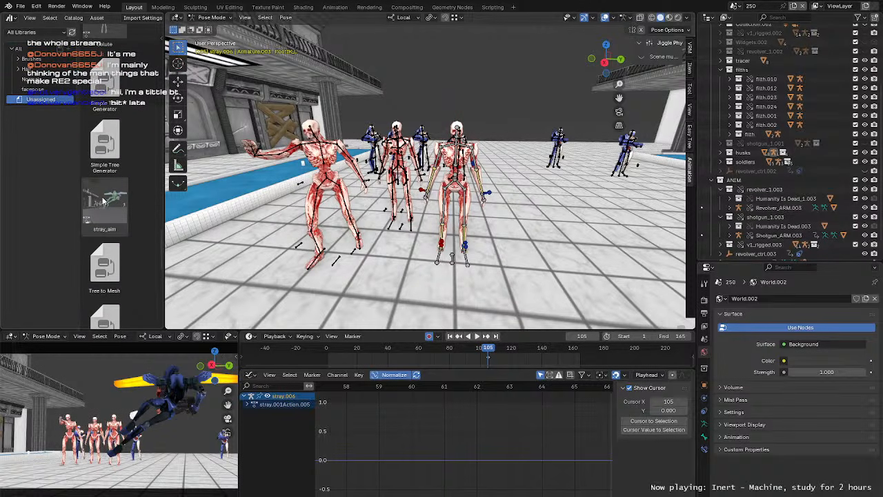
right_click(102, 197)
click(102, 197)
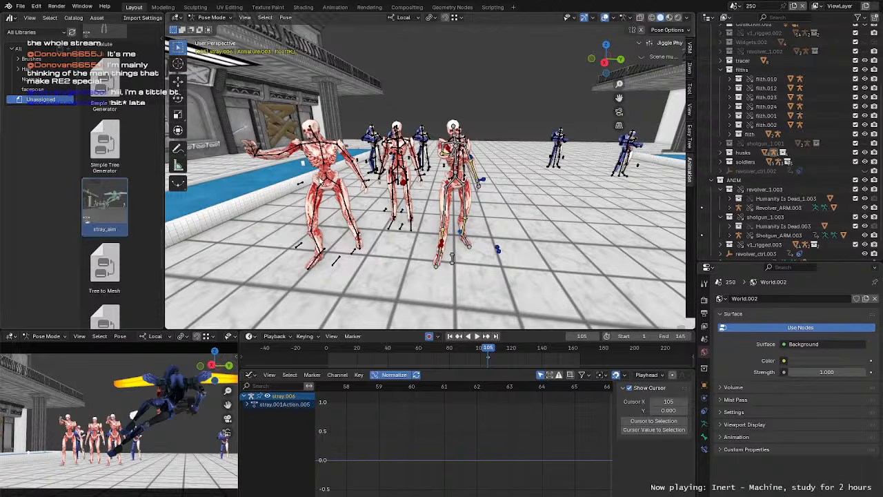
Step: Leave Pose Mode on stray.006, enter Pose Mode on the stray.005 husk and apply the stray_aim pose to it
scroll(317, 176, up, 2)
key(ctrl+Tab)
scroll(349, 158, up, 3)
click(380, 140)
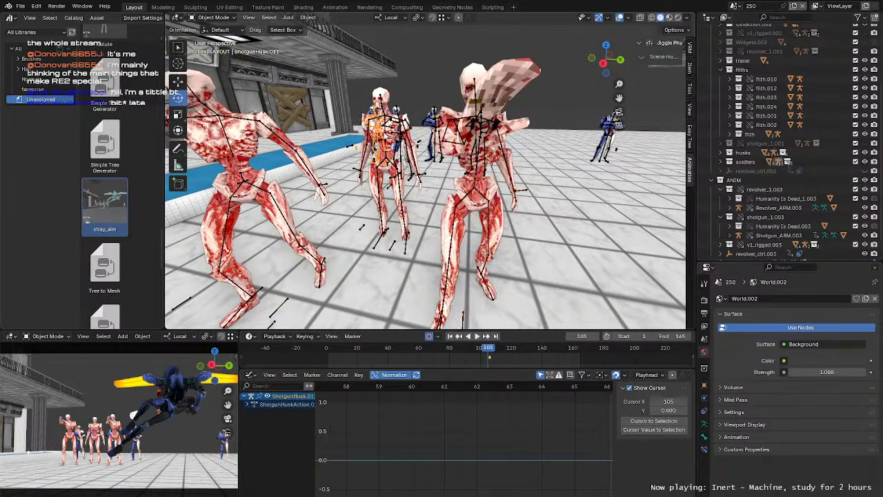
click(386, 136)
middle_drag(385, 138, 390, 181)
scroll(381, 198, up, 2)
key(ctrl+Tab)
right_click(110, 198)
click(109, 200)
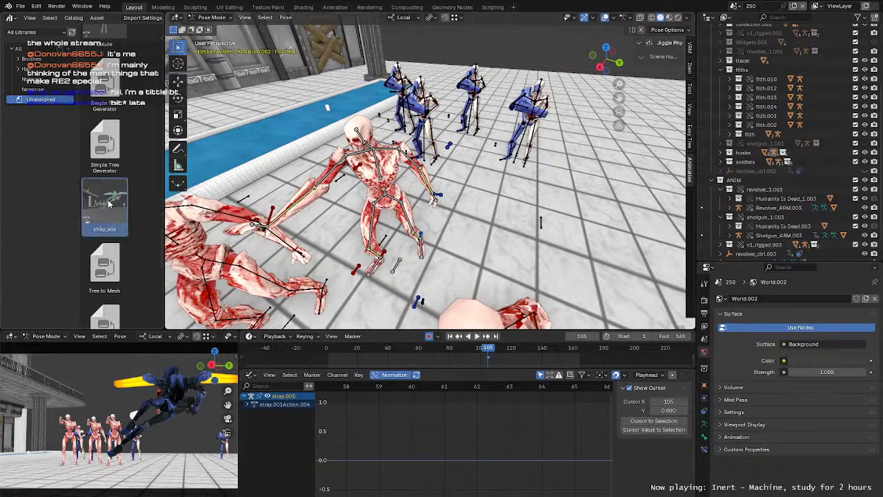
Step: Preview the animation up to frame 105 and turn the stray.005 husk slightly with its Base bone
scroll(318, 211, down, 2)
middle_drag(318, 211, 428, 251)
click(411, 231)
key(r)
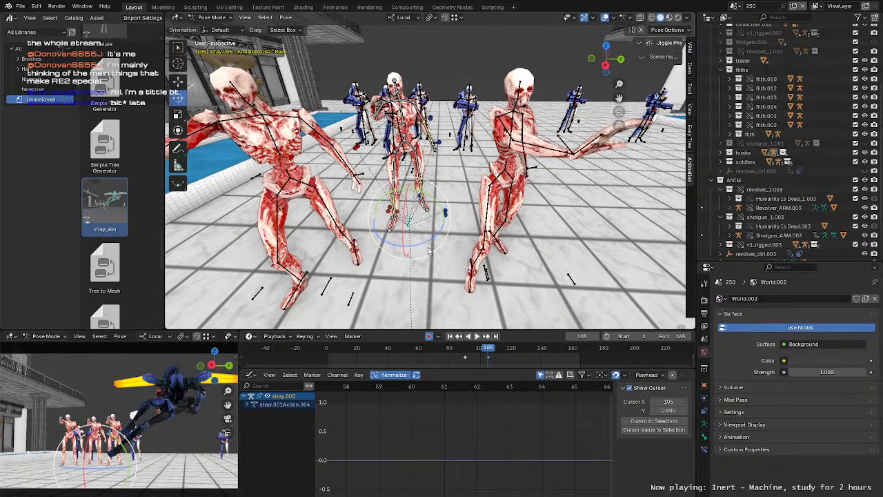
drag(489, 352, 451, 355)
key(space)
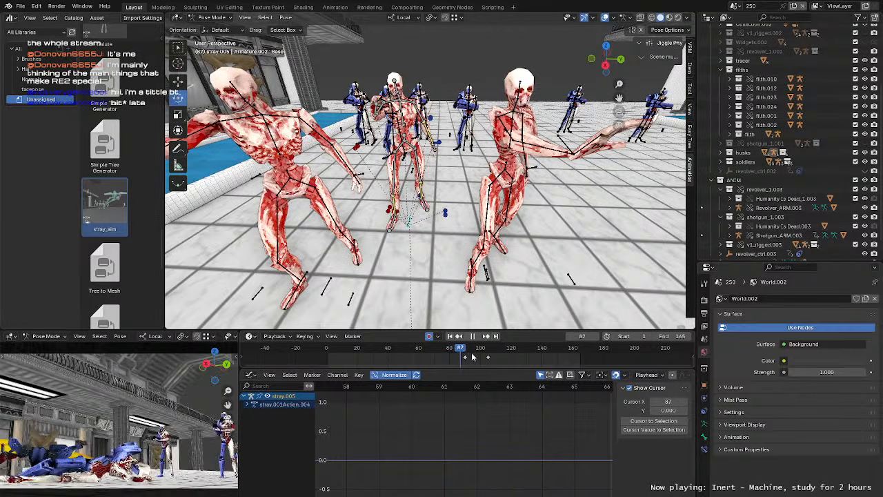
key(space)
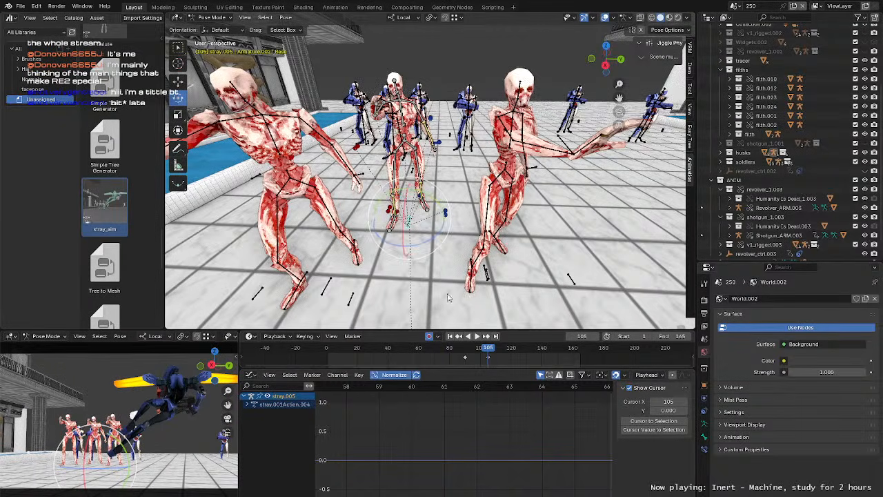
middle_drag(409, 236, 418, 247)
drag(418, 242, 431, 238)
Step: Reposition and rotate the raised hand's control bone on the stray.005 husk
scroll(428, 200, up, 3)
shift+middle_drag(429, 179, 429, 248)
click(434, 241)
key(g)
drag(434, 240, 401, 252)
middle_drag(402, 250, 407, 176)
key(r)
drag(406, 103, 390, 103)
Step: Rotate the stray.005 husk's neck bone by about 9 degrees
middle_drag(397, 114, 331, 155)
click(409, 138)
drag(481, 168, 473, 169)
mouse_move(492, 173)
middle_down()
mouse_move(480, 176)
mouse_move(494, 174)
middle_up()
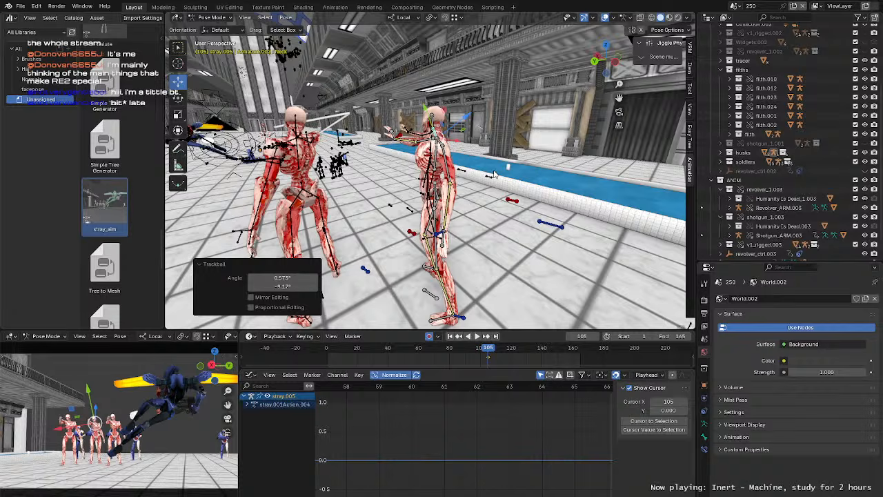
scroll(494, 175, down, 3)
middle_drag(430, 159, 529, 145)
middle_drag(436, 247, 467, 290)
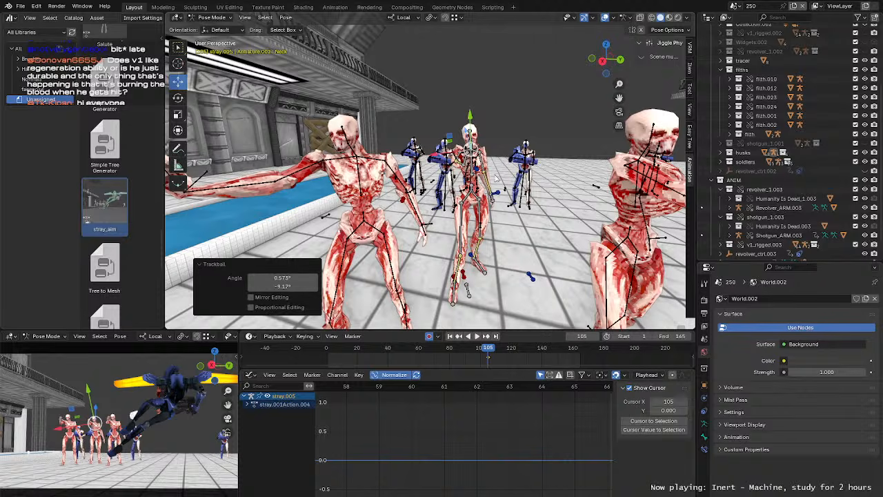
Step: Enter Pose Mode on the stray.006 husk and move its right hand IK bone about 0.11 m sideways
middle_drag(499, 170, 460, 184)
key(ctrl+Tab)
click(423, 191)
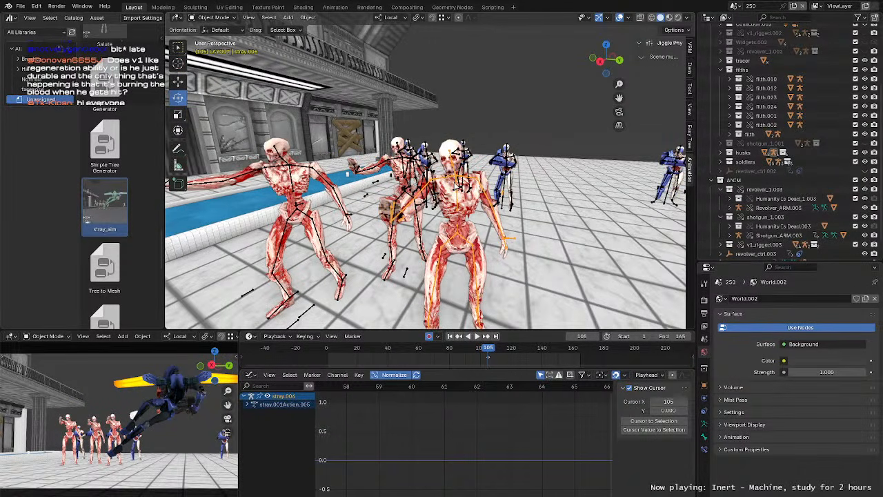
key(ctrl+Tab)
scroll(462, 184, down, 3)
middle_drag(469, 186, 435, 253)
scroll(470, 210, up, 3)
click(445, 256)
key(g)
click(396, 251)
Step: Rotate the stray.006 husk's right hand IK bone and refine the upper-body angle
key(r)
drag(418, 144, 378, 132)
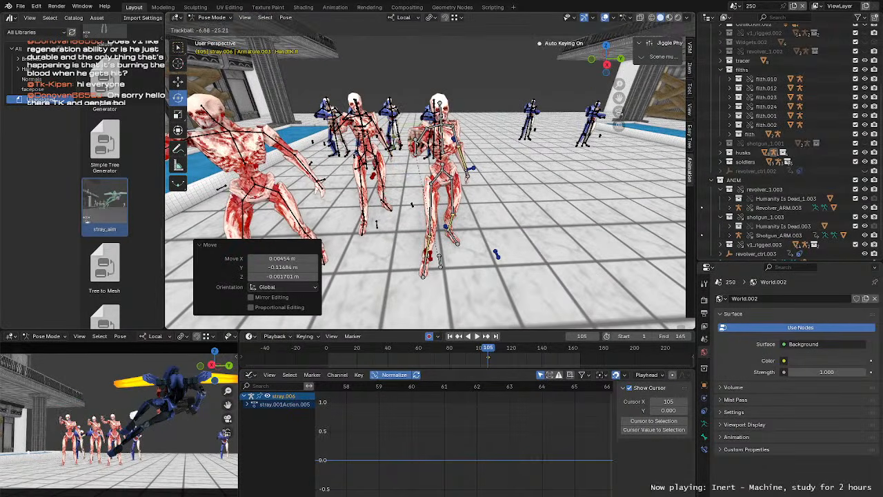
middle_drag(461, 147, 462, 137)
drag(455, 111, 455, 125)
middle_drag(454, 125, 494, 165)
scroll(495, 165, down, 4)
middle_drag(413, 180, 396, 193)
Step: Inspect the stray.006 husk's aiming pose from several angles, including a close view of its raised hand
key(ctrl+Tab)
scroll(400, 211, down, 3)
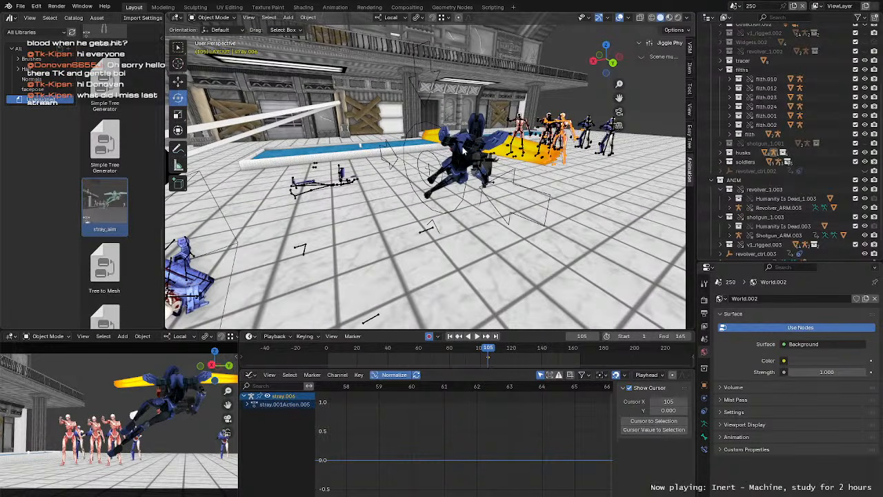
shift+middle_drag(464, 150, 465, 178)
shift+middle_drag(398, 205, 362, 166)
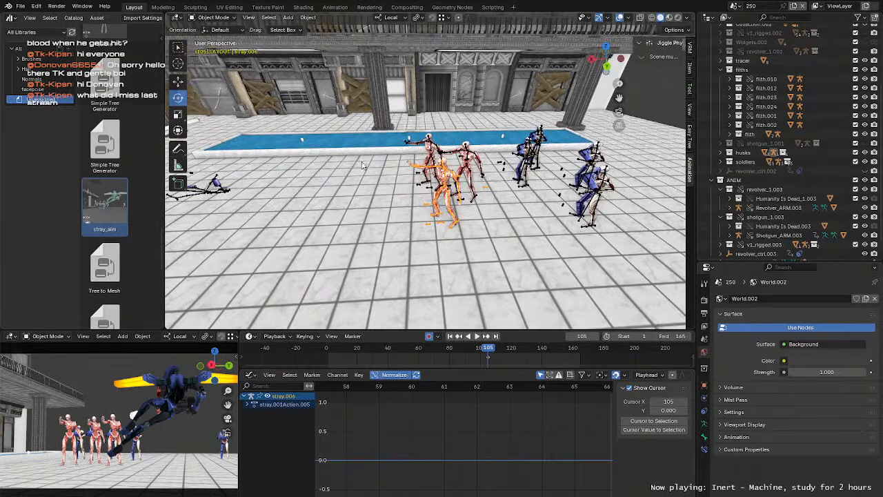
key(ctrl+Tab)
key(KP_Decimal)
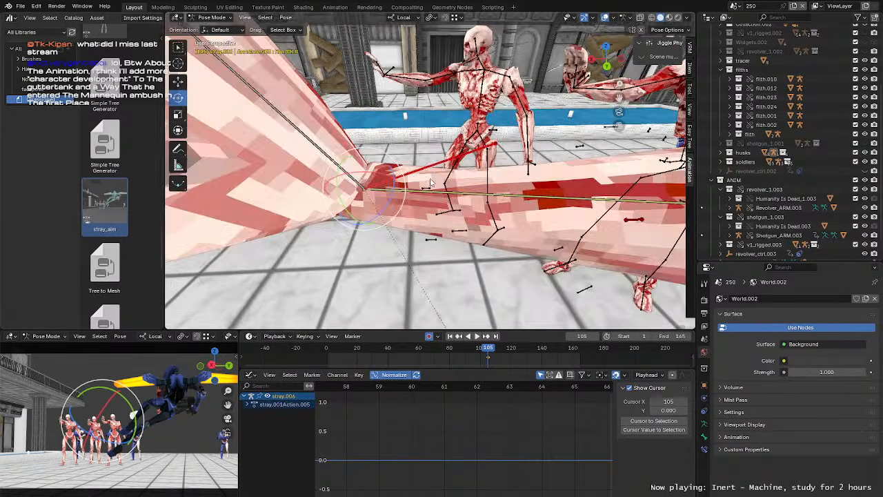
scroll(404, 178, down, 10)
middle_drag(390, 185, 428, 179)
key(g)
key(ctrl+Tab)
middle_drag(531, 176, 461, 154)
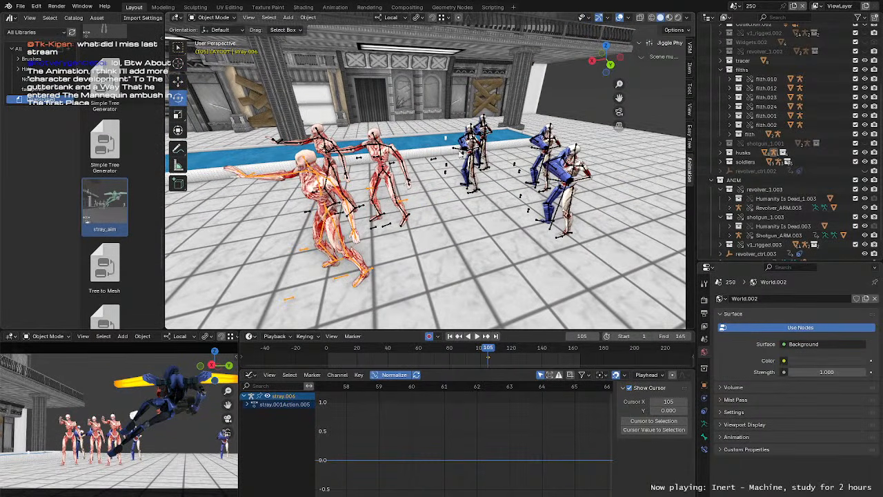
Step: Select the ShotgunHusk.010 soldier, enter Pose Mode and apply the ultrasoldier_aim pose asset to it
click(471, 155)
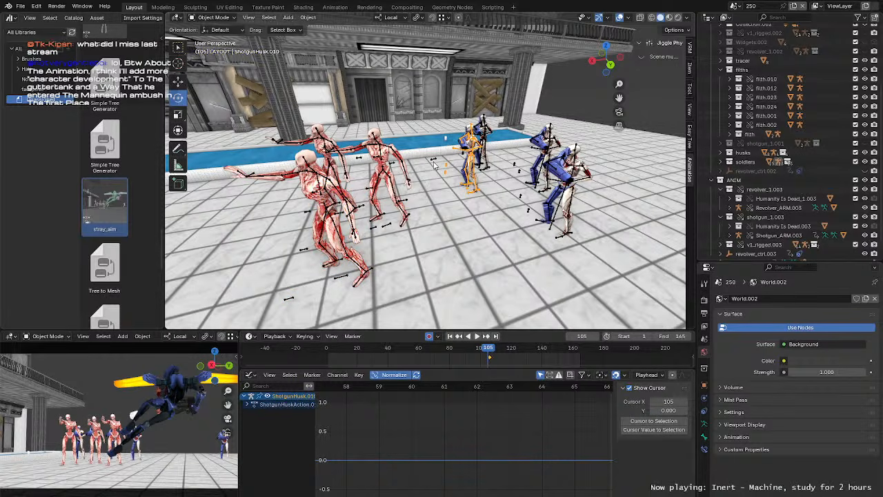
key(ctrl+Tab)
middle_drag(435, 164, 400, 172)
scroll(124, 199, down, 5)
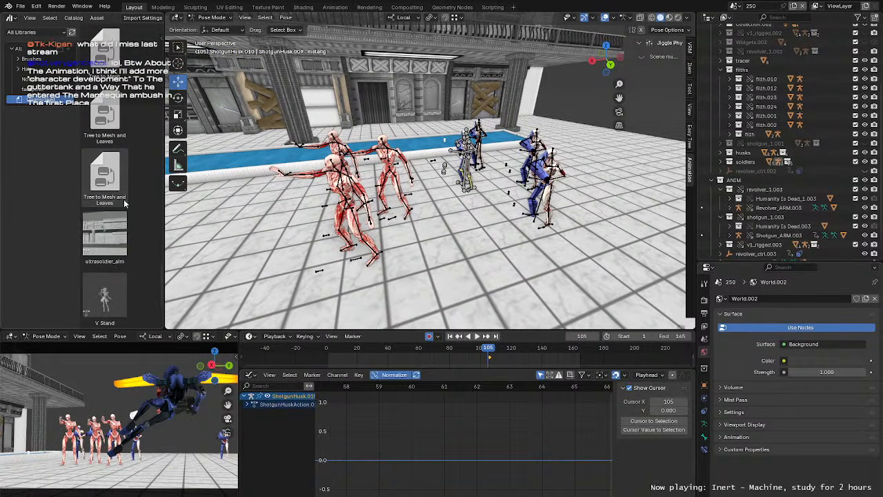
scroll(124, 198, down, 1)
right_click(111, 100)
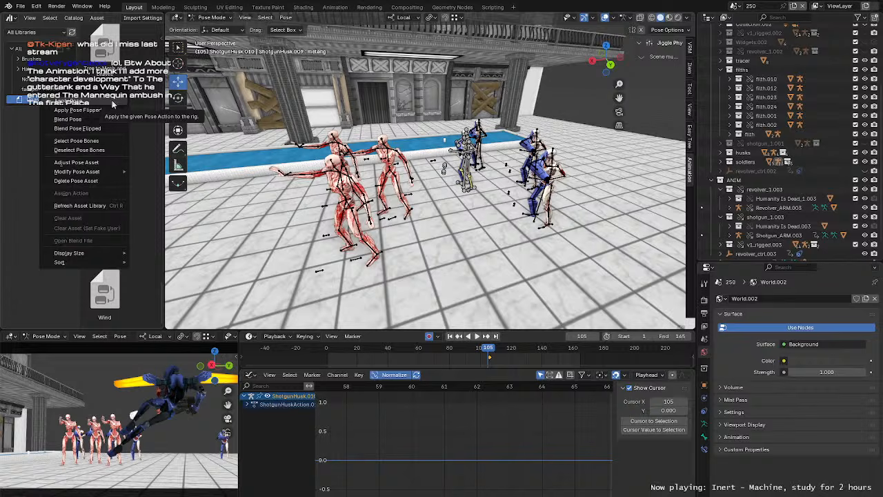
click(112, 100)
Step: Go to frame 106 and rotate ShotgunHusk.010's pelvis bone by about 6.3 degrees
click(466, 146)
key(KP_Decimal)
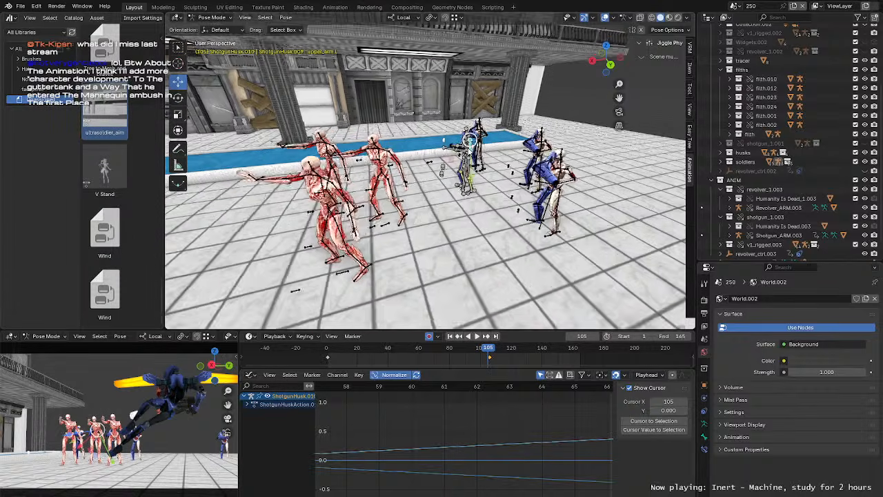
scroll(372, 196, down, 4)
middle_drag(362, 200, 437, 188)
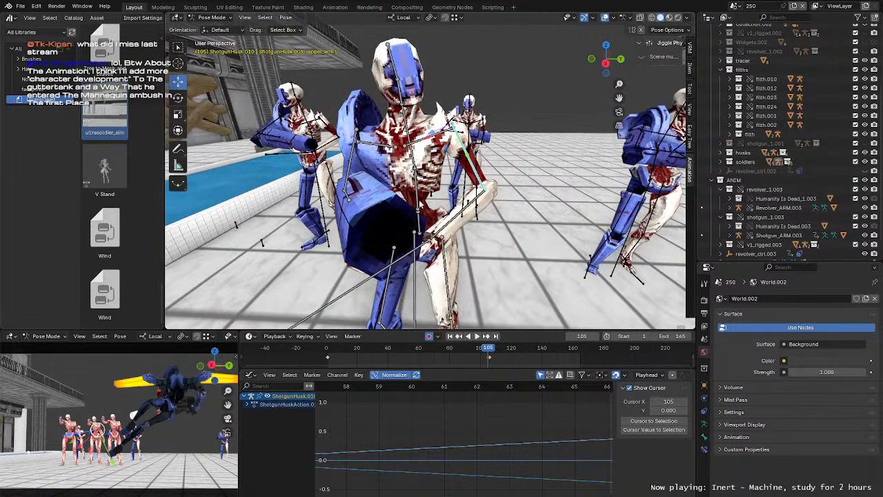
click(418, 224)
middle_drag(417, 224, 493, 305)
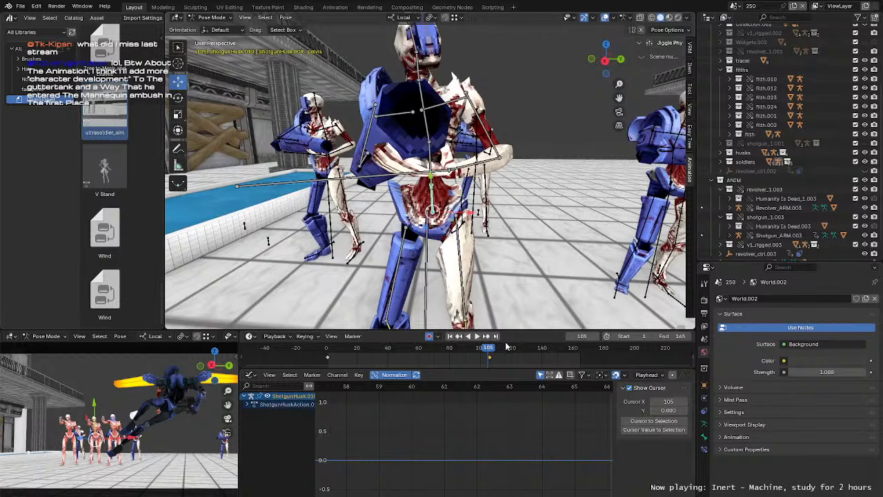
drag(488, 347, 490, 349)
click(178, 98)
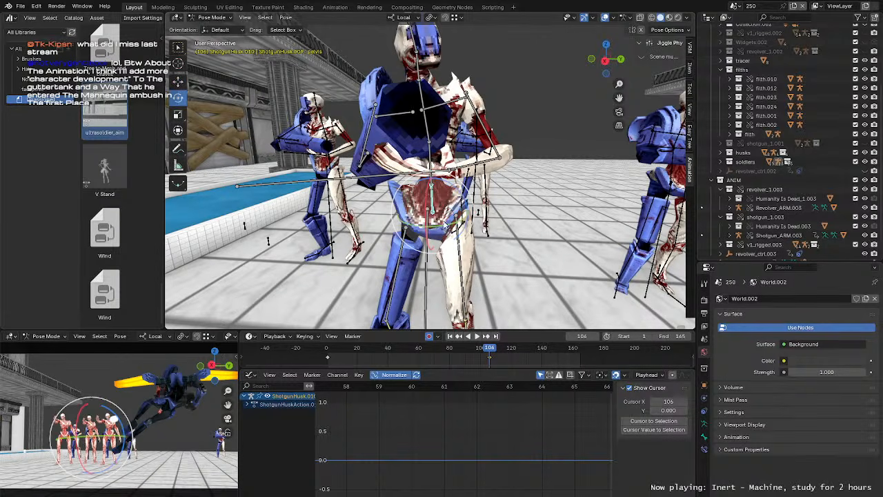
mouse_move(436, 232)
mouse_down()
mouse_move(454, 199)
mouse_move(442, 230)
mouse_up()
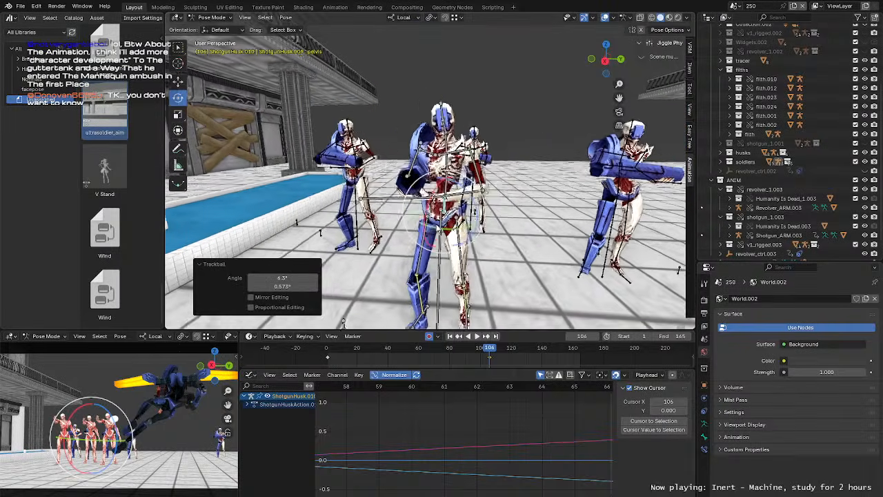
middle_drag(437, 228, 443, 206)
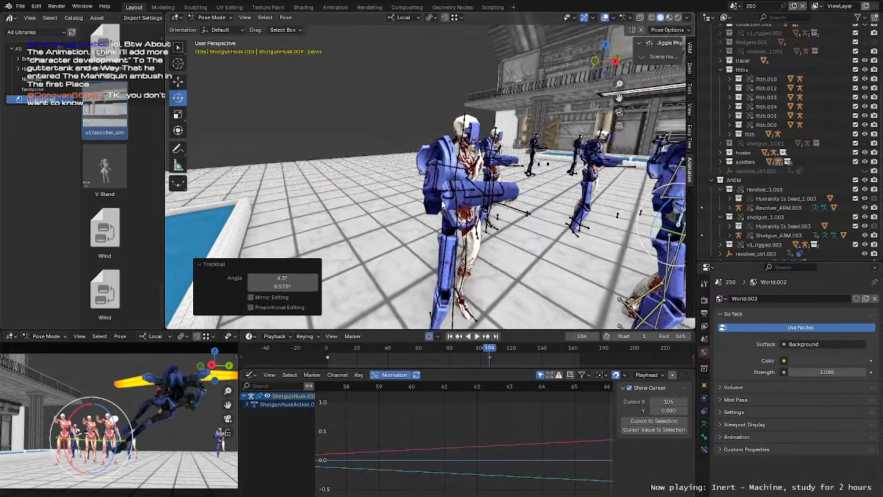
Step: Switch to the ShotgunHusk.011 soldier in Pose Mode and apply the ultrasoldier_aim pose to it
key(ctrl+Tab)
click(455, 172)
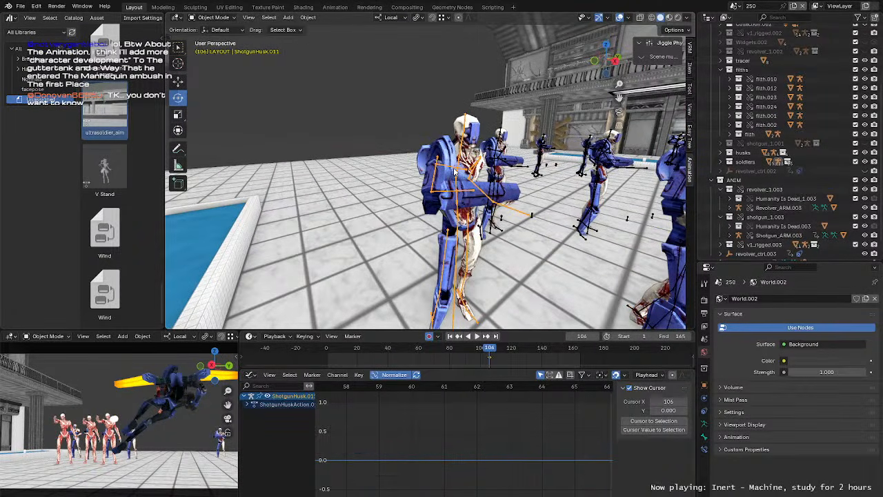
key(ctrl+Tab)
scroll(383, 122, down, 2)
scroll(383, 149, up, 2)
middle_drag(400, 152, 397, 185)
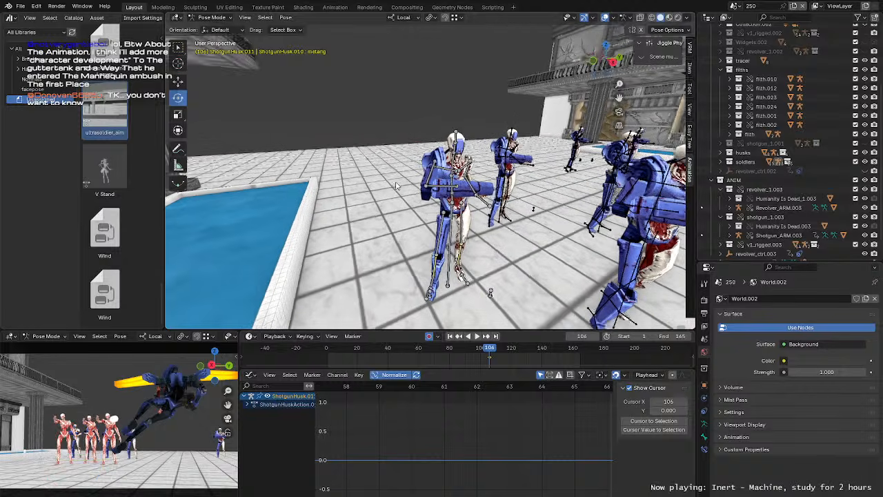
right_click(106, 109)
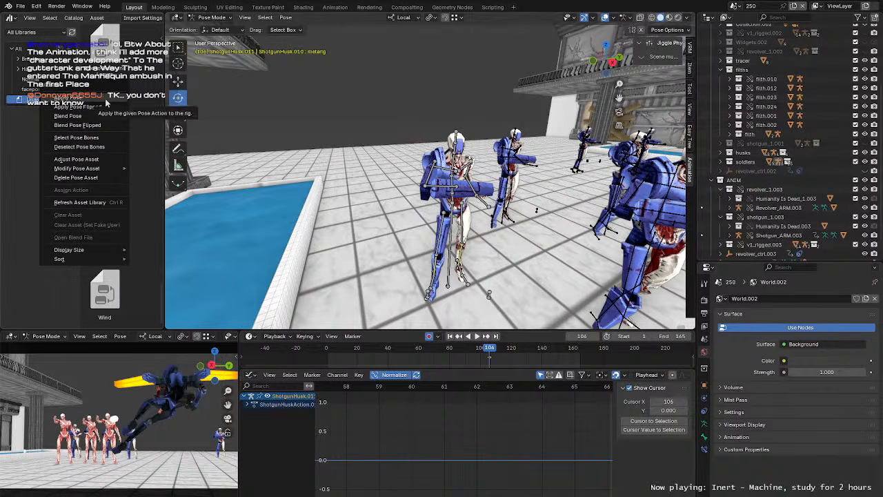
click(106, 100)
Step: Rotate ShotgunHusk.011's pelvis bone by about 30 degrees and lower it slightly
middle_drag(380, 165, 428, 149)
scroll(428, 150, up, 3)
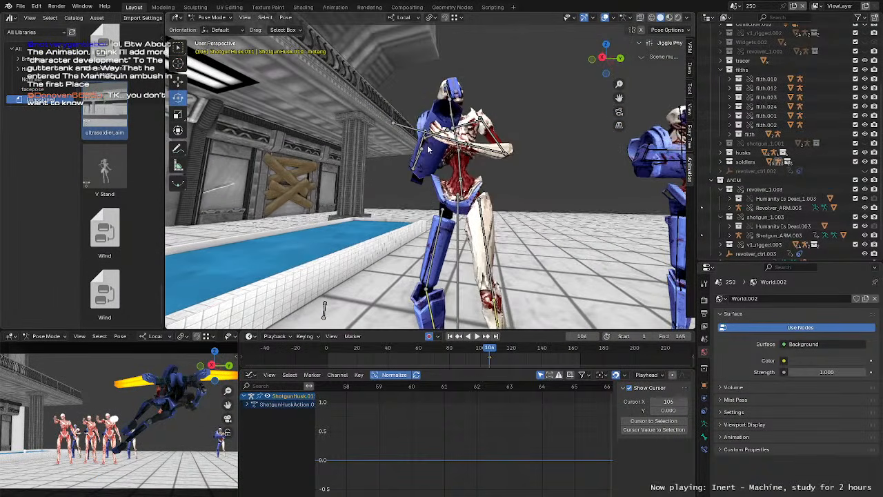
click(461, 184)
middle_drag(461, 184, 481, 223)
click(460, 190)
drag(480, 222, 457, 225)
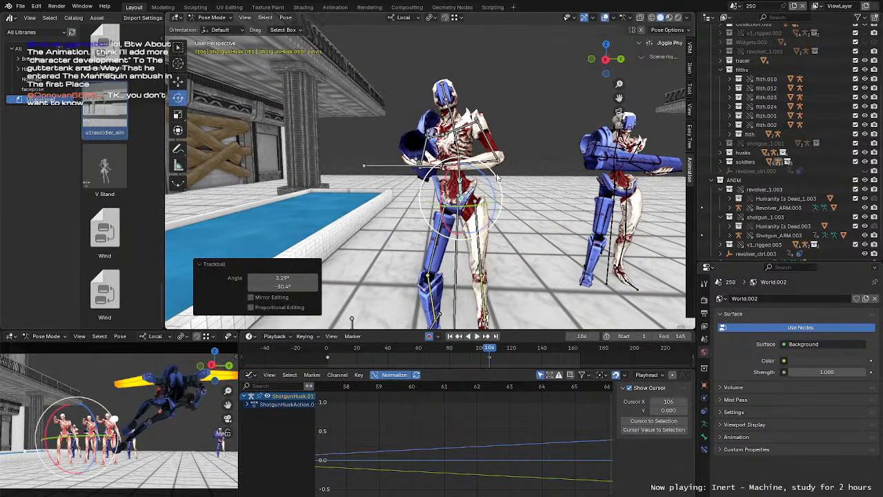
drag(496, 176, 498, 181)
middle_drag(498, 181, 485, 162)
drag(484, 162, 487, 170)
scroll(487, 170, down, 3)
middle_drag(487, 170, 381, 178)
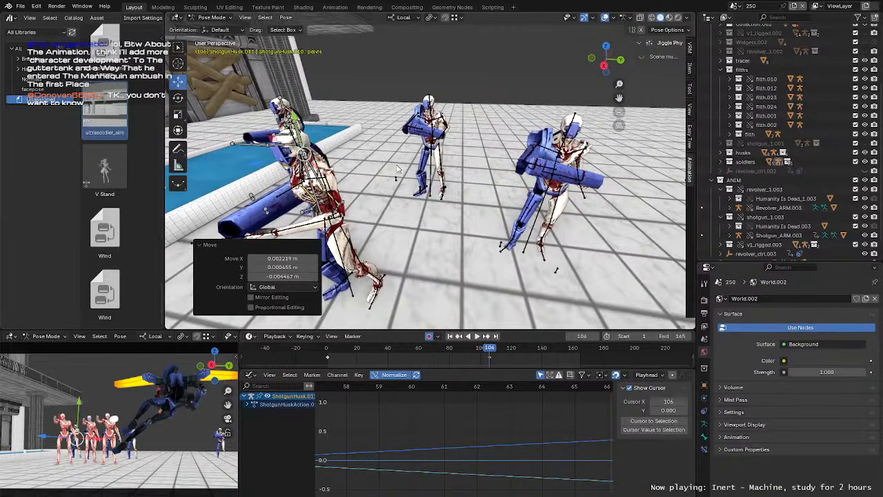
Step: Switch to the ShotgunHusk.012 soldier in Pose Mode and apply the ultrasoldier_aim pose to it
key(ctrl+Tab)
click(566, 163)
key(ctrl+Tab)
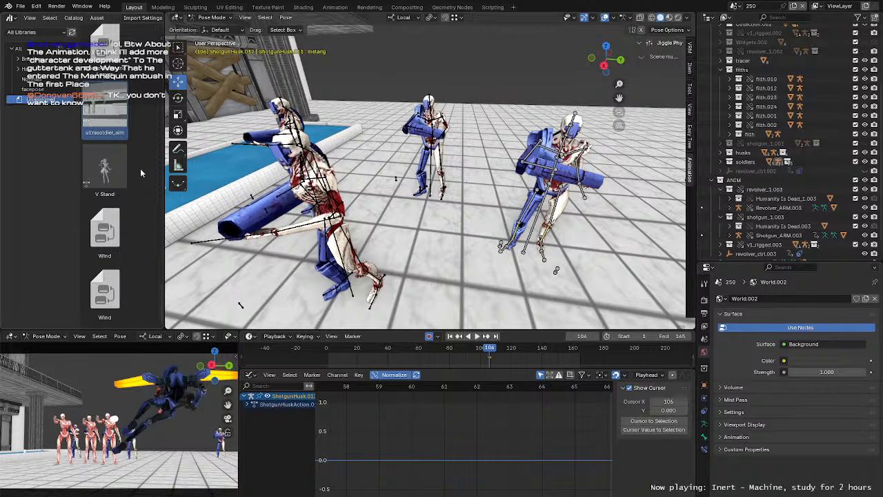
right_click(115, 144)
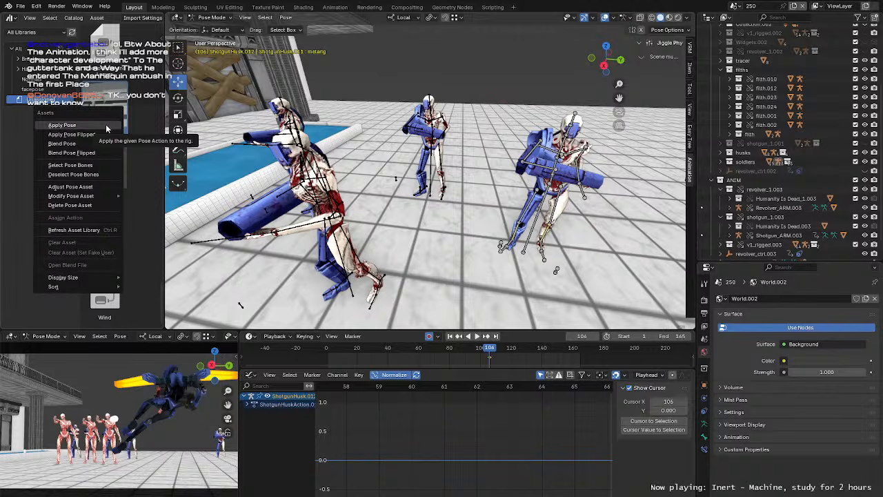
click(105, 124)
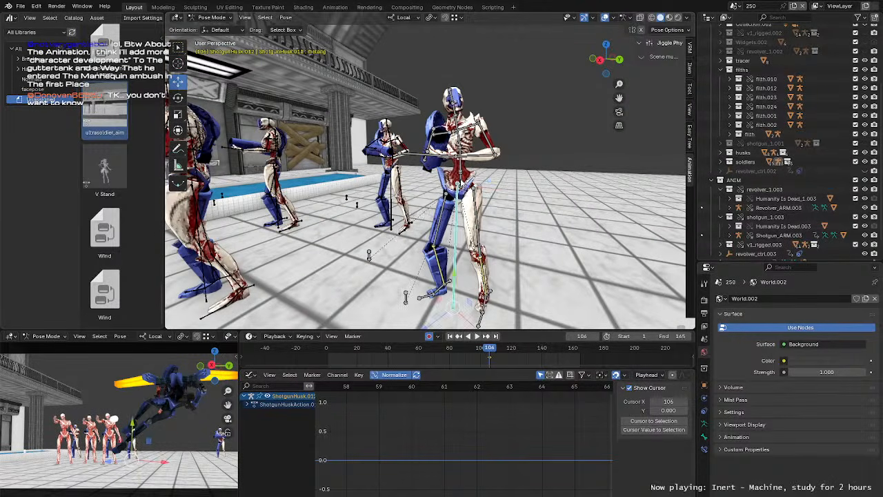
Step: Rotate ShotgunHusk.012's pelvis bone by about 4 degrees
click(460, 180)
key(KP_Decimal)
scroll(464, 183, down, 12)
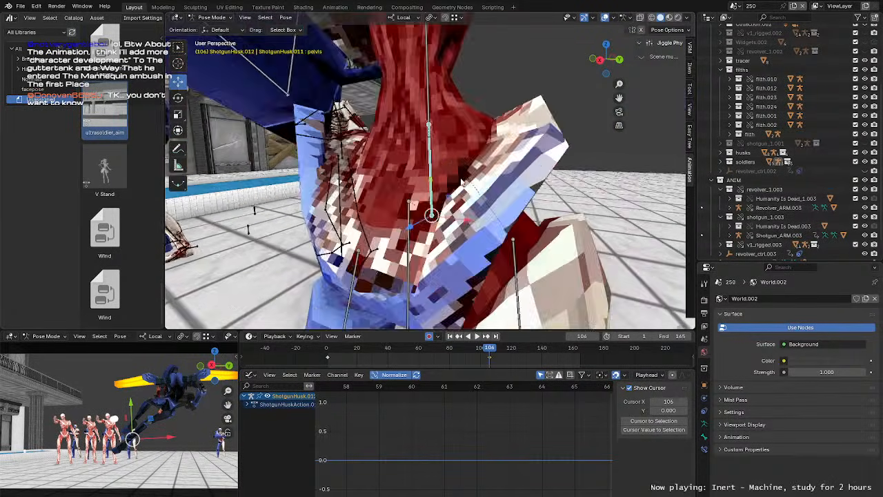
middle_drag(306, 182, 432, 196)
scroll(348, 183, up, 3)
key(r)
drag(432, 197, 409, 197)
middle_drag(409, 197, 307, 189)
drag(432, 180, 432, 183)
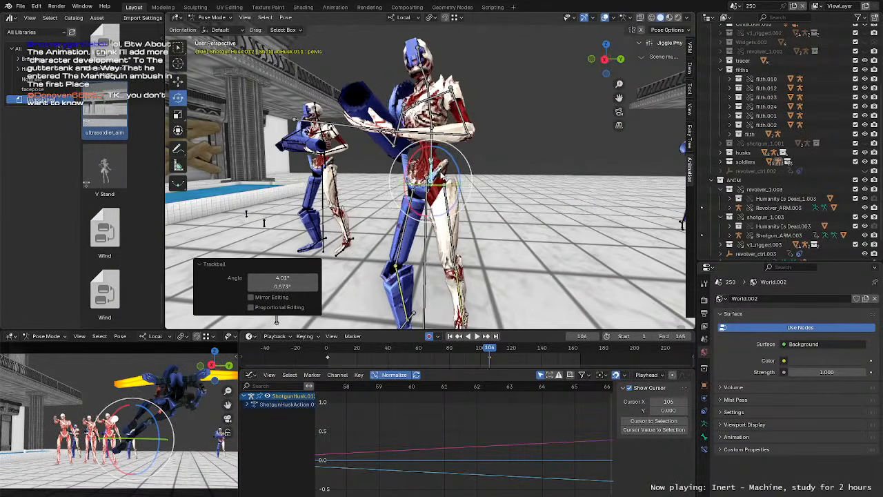
Step: Lower ShotgunHusk.012's pelvis bone by about 0.014 m
scroll(433, 184, down, 2)
middle_drag(433, 183, 328, 182)
key(g)
drag(430, 178, 429, 181)
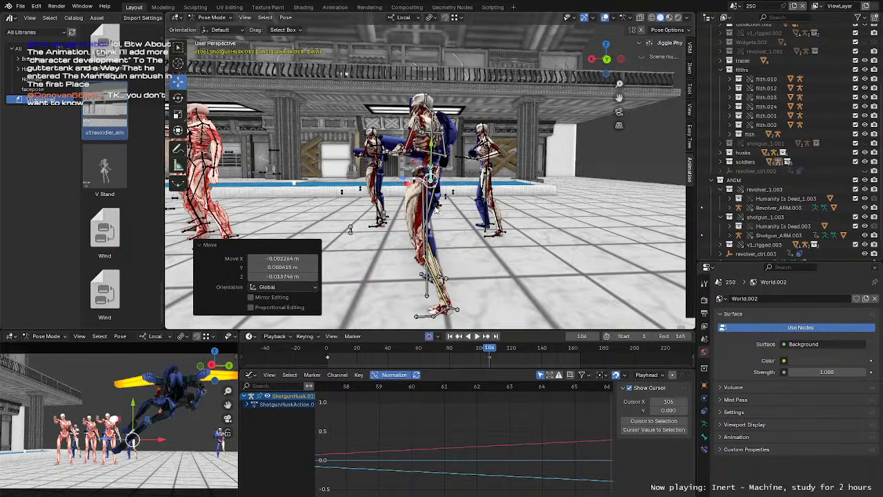
Step: Move ShotgunHusk.012's right foot IK bone back by about 0.16 m to widen the stance
shift+middle_drag(434, 227, 443, 200)
click(450, 206)
middle_drag(494, 250, 408, 242)
drag(409, 245, 388, 238)
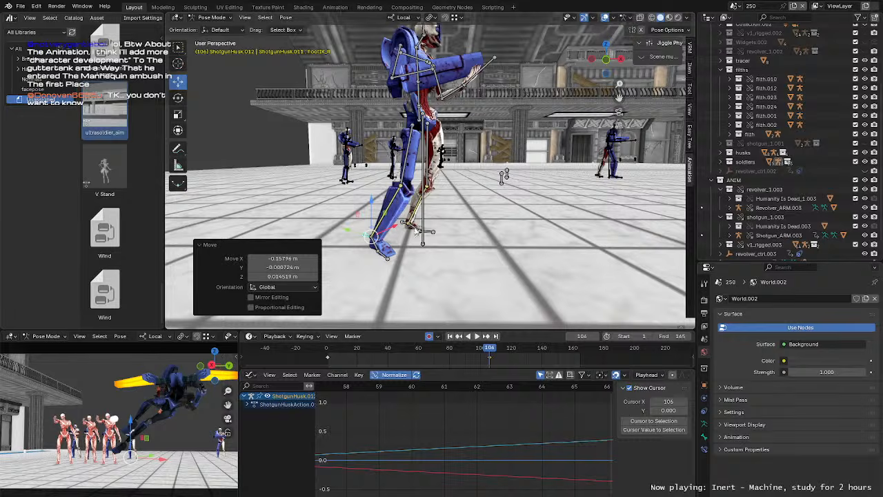
Step: Move ShotgunHusk.012's left foot IK bone forward by about 0.24 m to widen the stance
click(417, 232)
middle_drag(416, 232, 419, 224)
drag(420, 224, 421, 224)
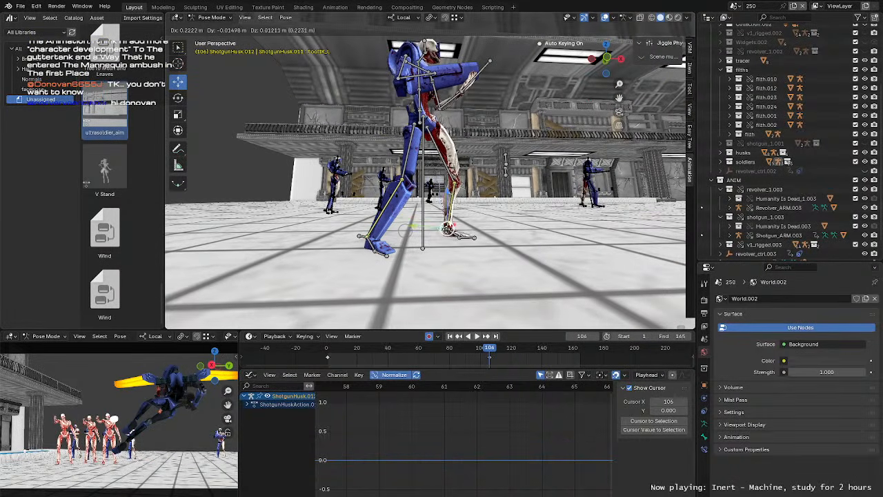
click(421, 223)
Step: Play the animation from frame 0 and scrub through to frame 89 to check how the posed figures appear in the shot
middle_drag(421, 223, 507, 200)
scroll(388, 257, down, 4)
scroll(517, 207, down, 3)
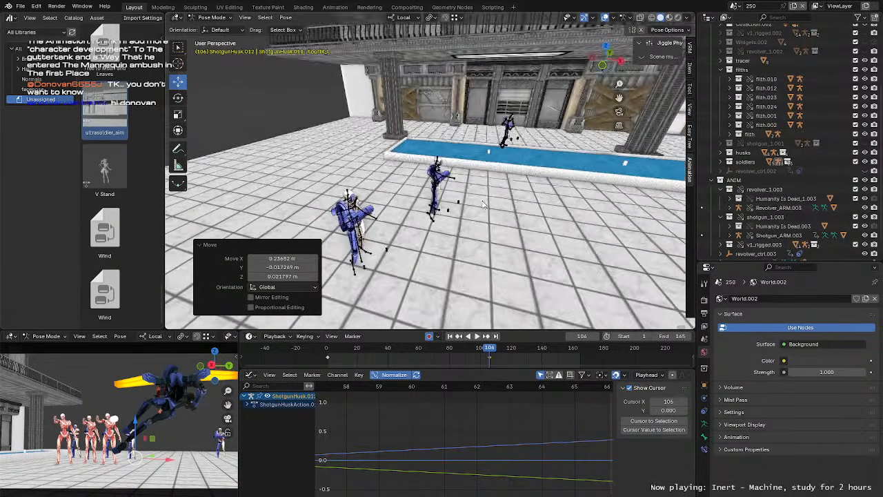
shift+middle_drag(414, 186, 426, 157)
scroll(488, 159, up, 3)
scroll(488, 160, down, 5)
click(327, 348)
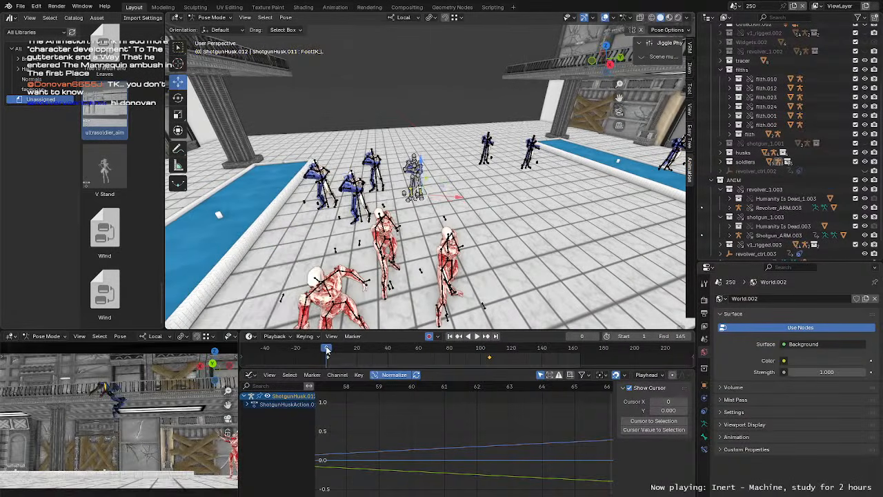
key(space)
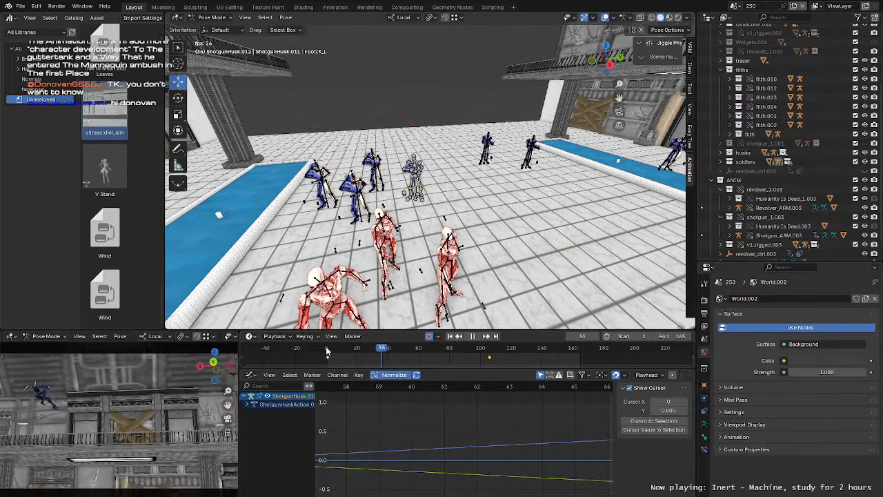
scroll(528, 207, down, 3)
middle_drag(531, 208, 485, 191)
scroll(484, 191, up, 3)
scroll(485, 191, up, 2)
key(space)
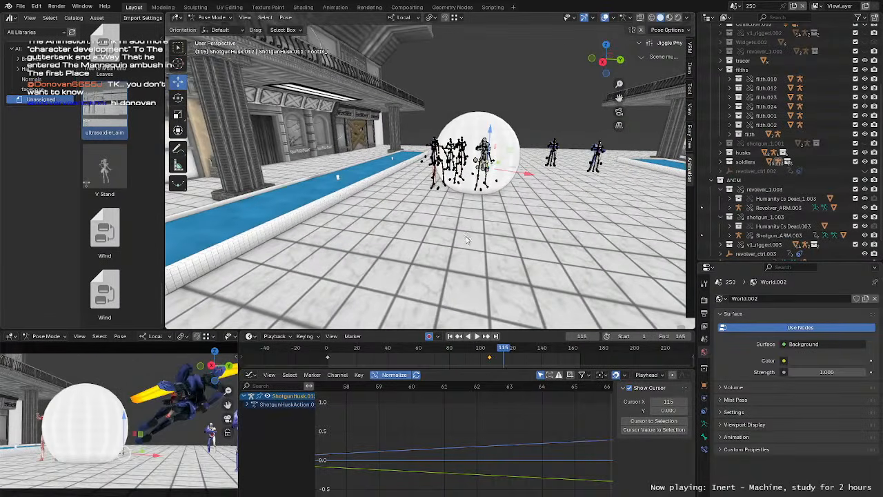
click(358, 351)
drag(357, 351, 463, 357)
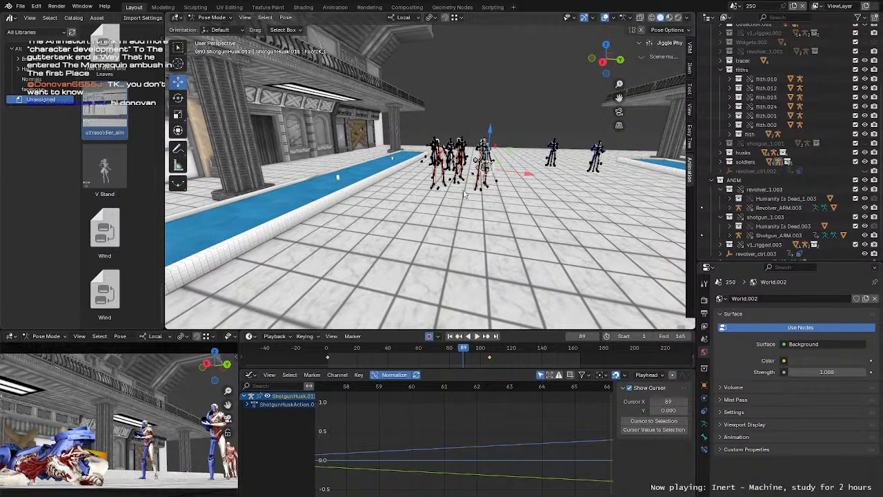
Step: Leave the soldier's pose and switch to the stray.006 husk in Pose Mode
middle_drag(522, 191, 476, 204)
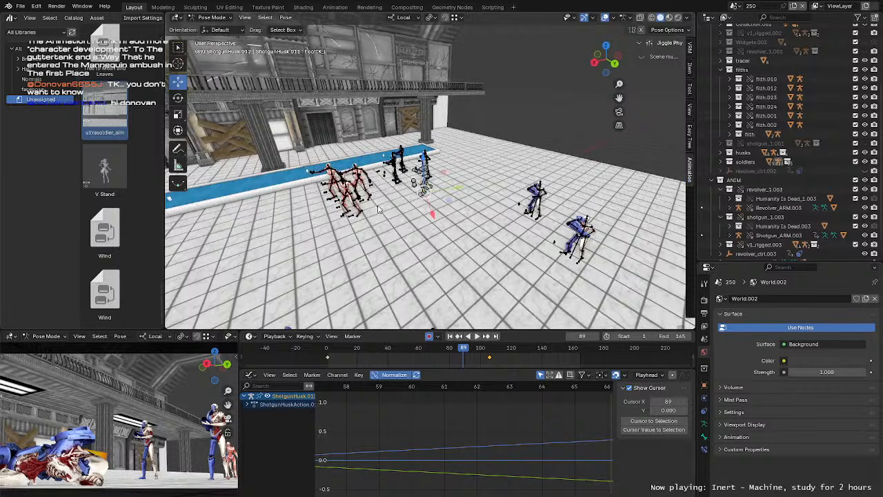
key(ctrl+Tab)
click(350, 195)
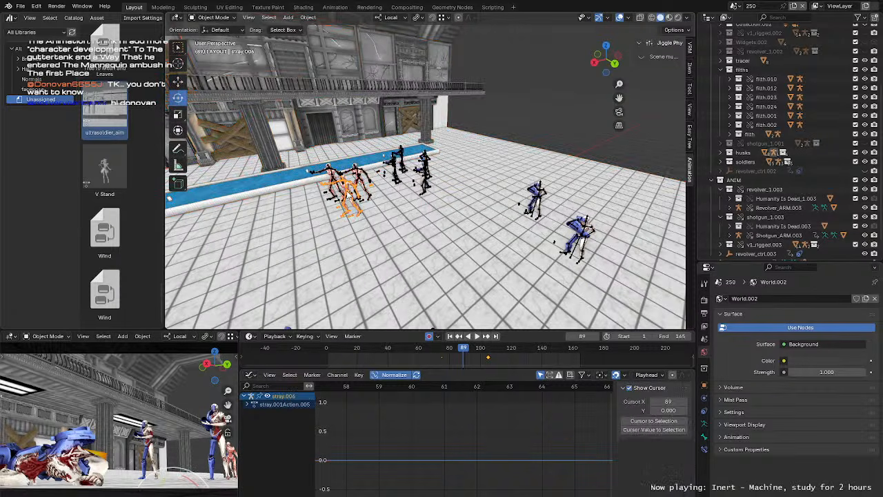
key(ctrl+Tab)
key(KP_Decimal)
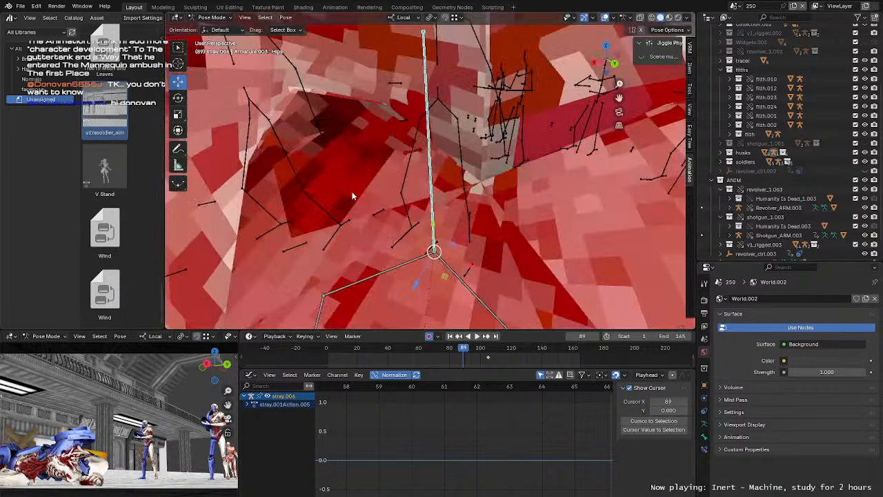
scroll(352, 195, down, 5)
middle_drag(353, 195, 377, 338)
scroll(471, 194, down, 3)
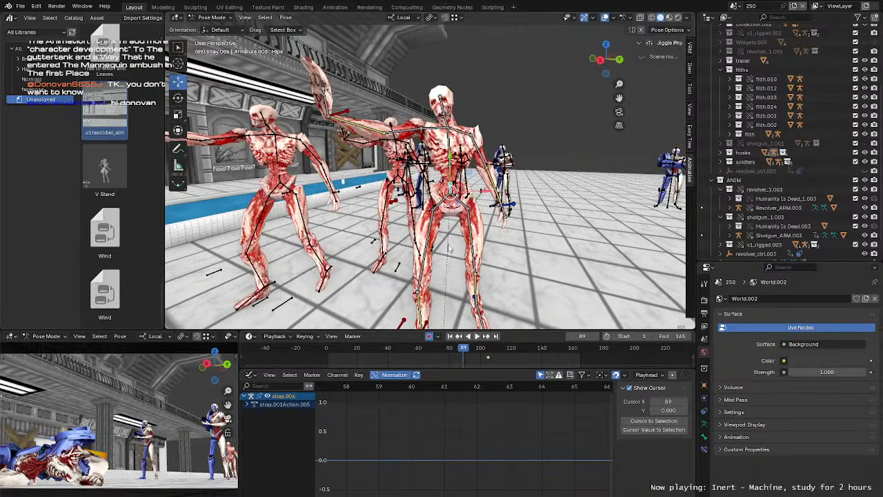
Step: Select all of stray.006's bones and move their existing keyframe to frame 90
scroll(448, 249, down, 2)
middle_drag(448, 248, 301, 96)
scroll(399, 225, down, 2)
scroll(400, 225, up, 1)
middle_drag(326, 132, 312, 100)
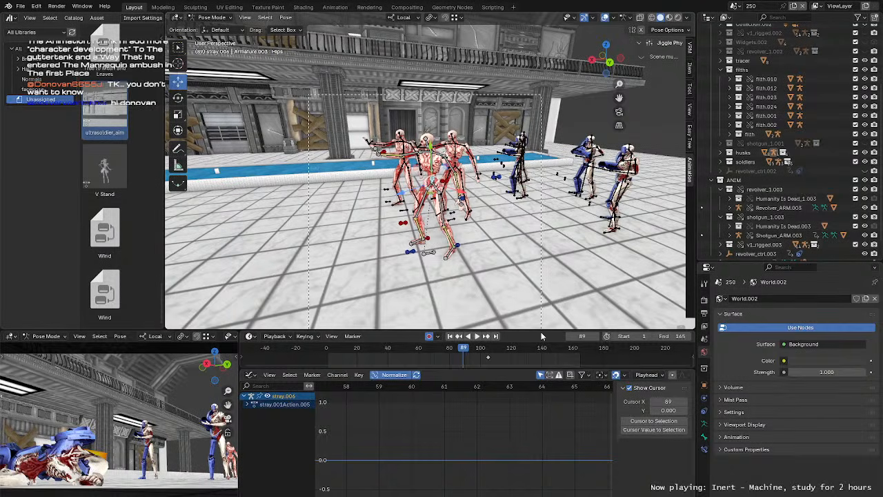
key(a)
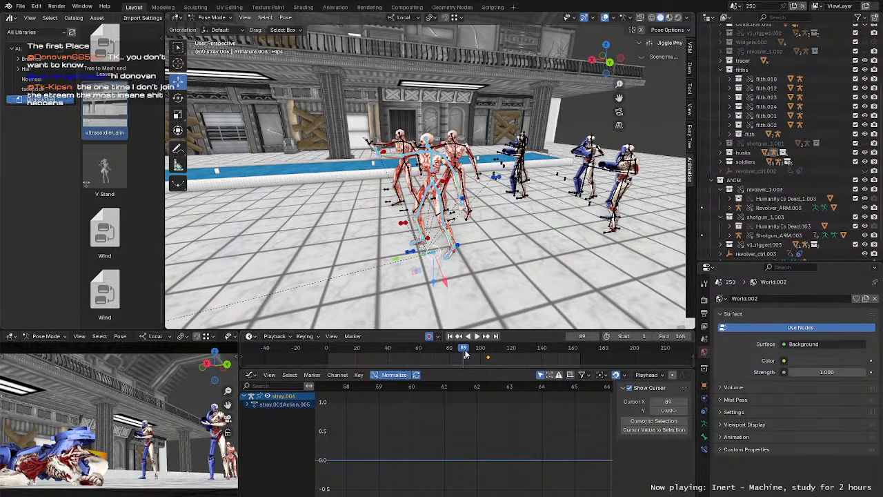
key(space)
drag(466, 353, 462, 359)
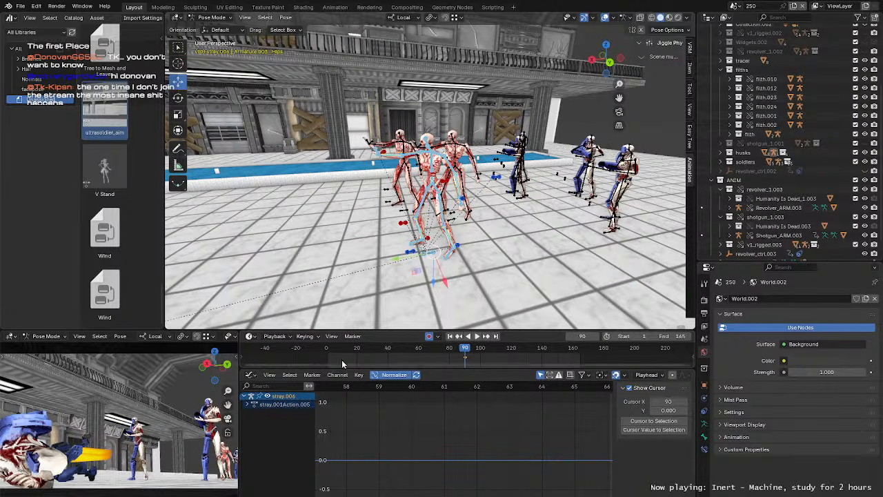
Step: Go to frame 55 and freely rotate stray.006's right hand IK bone to change its raised hand
click(412, 348)
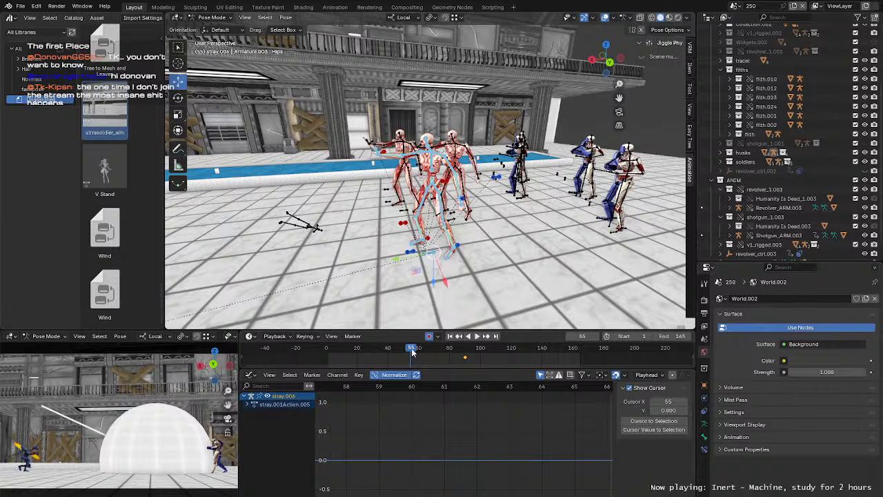
scroll(440, 236, up, 1)
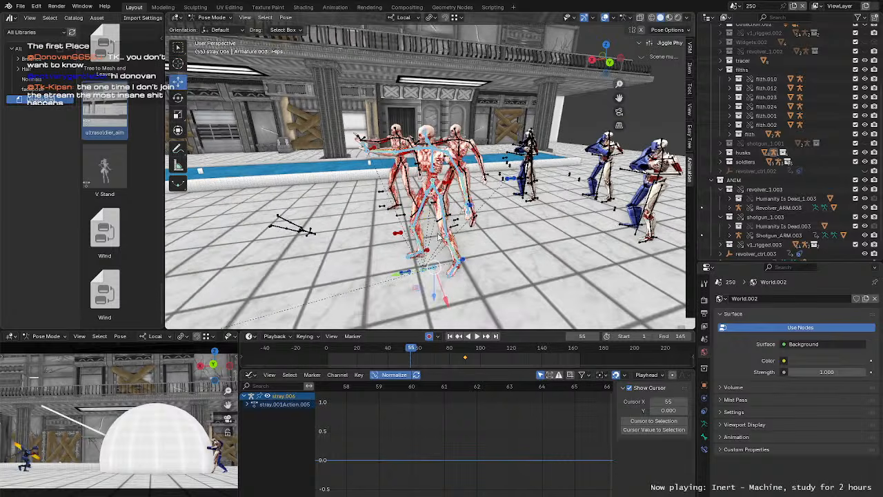
scroll(413, 193, up, 4)
middle_drag(413, 193, 503, 203)
click(451, 180)
middle_drag(436, 210, 424, 210)
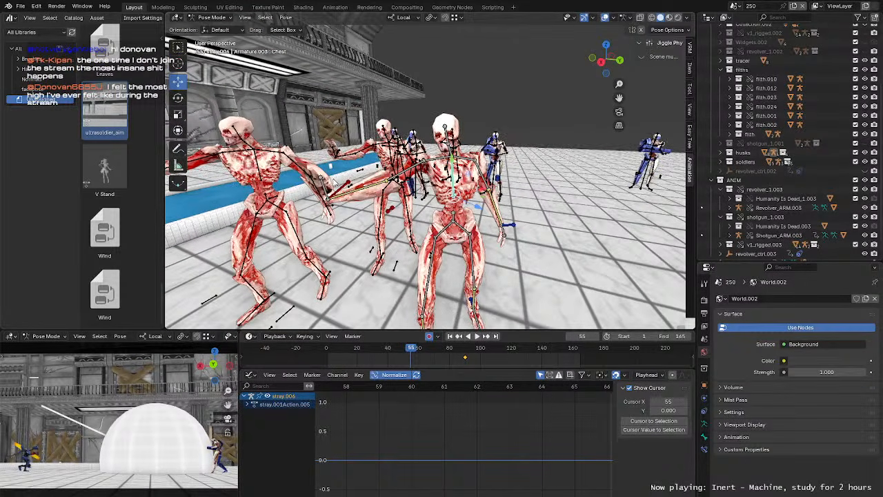
middle_drag(359, 190, 379, 175)
click(386, 140)
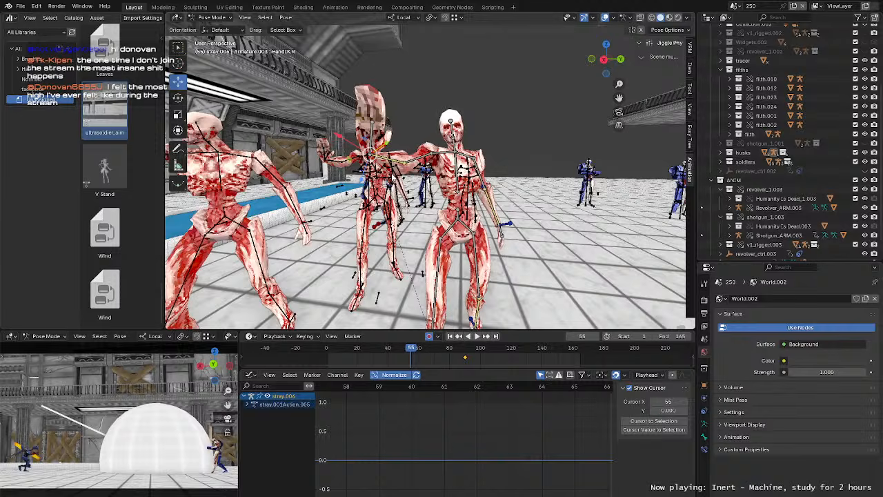
middle_drag(386, 140, 410, 175)
scroll(367, 142, up, 2)
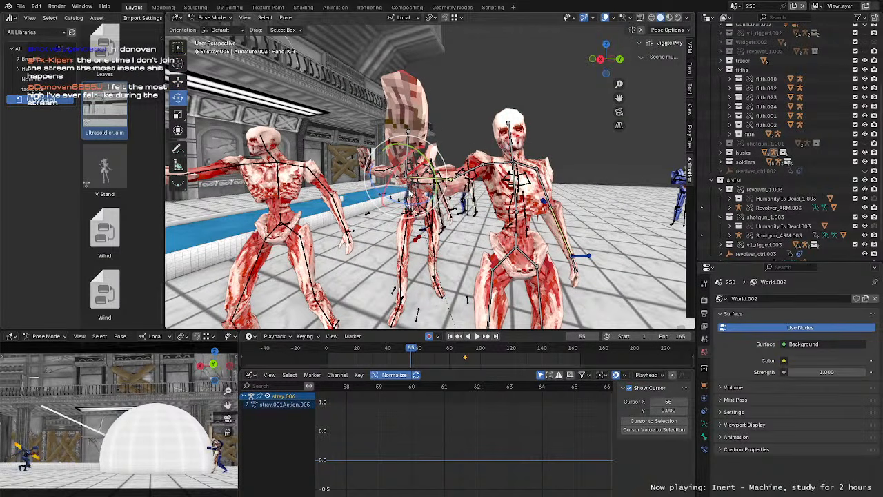
key(r)
key(r)
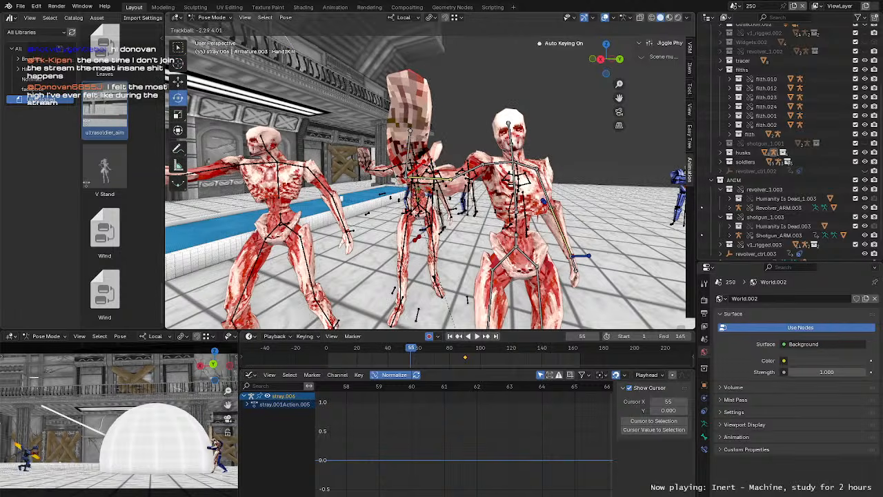
click(498, 194)
Step: Move stray.006's new hand-pose keyframe to frame 90 with all bones selected, and go to that frame
middle_drag(498, 194, 479, 203)
mouse_move(411, 351)
mouse_down()
mouse_move(434, 355)
mouse_move(411, 358)
mouse_up()
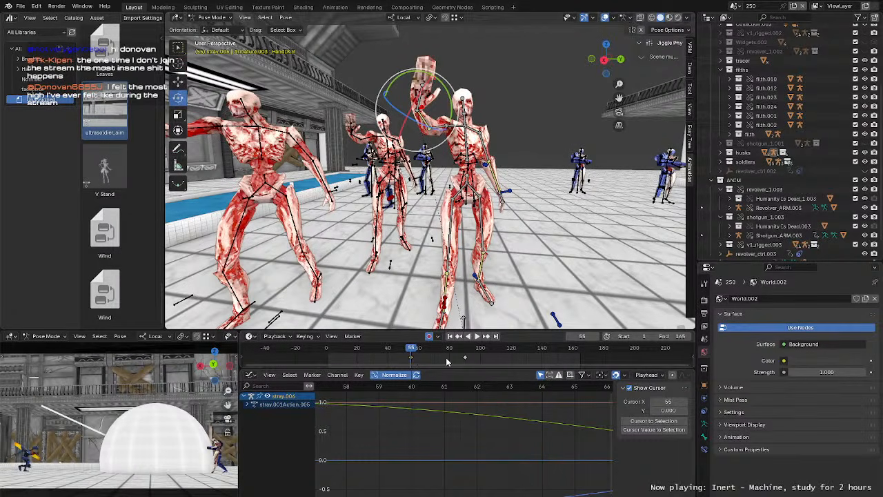
key(ctrl+z)
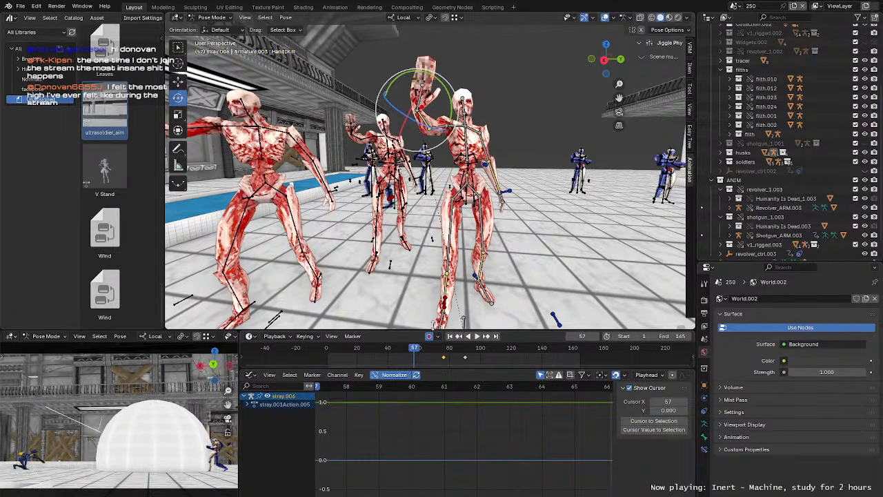
middle_drag(442, 276, 429, 271)
scroll(476, 179, down, 4)
drag(519, 93, 331, 306)
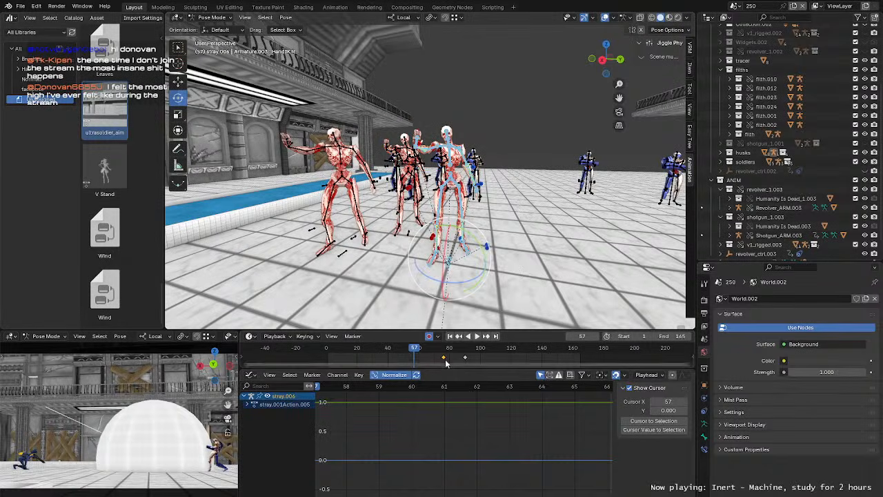
click(443, 348)
scroll(459, 207, up, 3)
middle_drag(459, 207, 411, 210)
key(g)
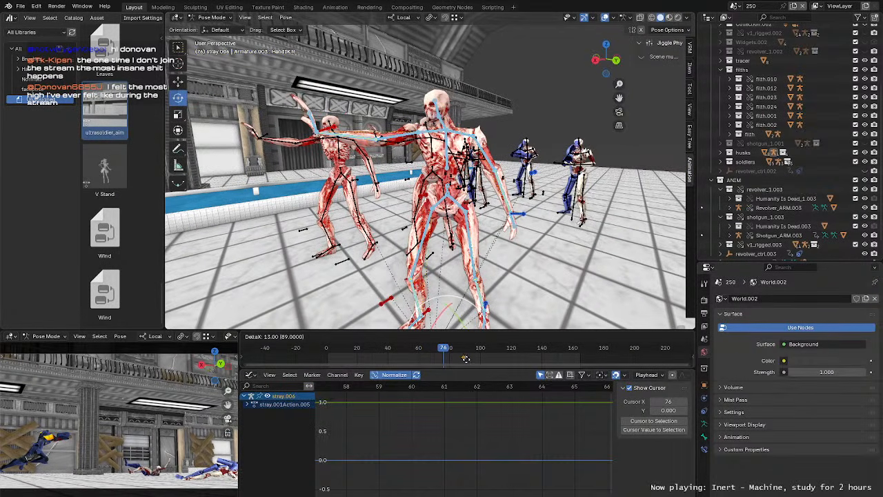
click(467, 360)
key(Up)
Step: Select stray.006's hips bone and shift its position at frame 90
ctrl+middle_drag(432, 206, 433, 143)
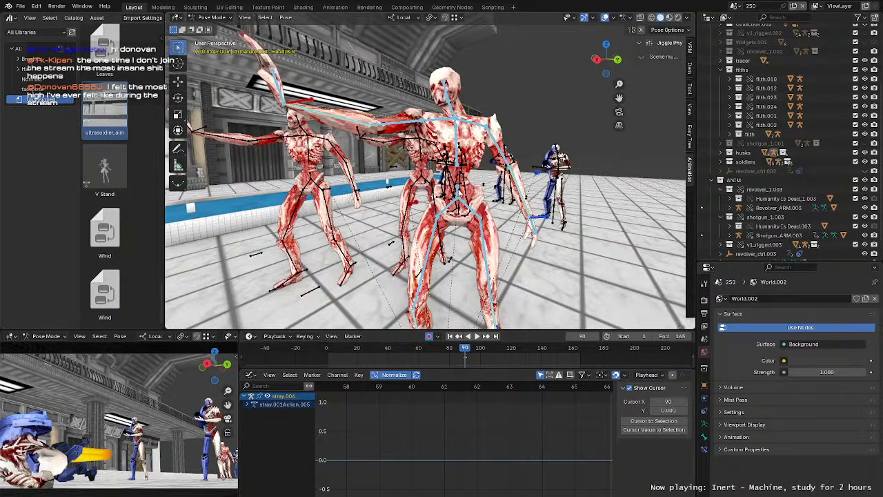
key(w)
click(458, 190)
click(464, 199)
key(w)
middle_drag(433, 200, 458, 200)
key(e)
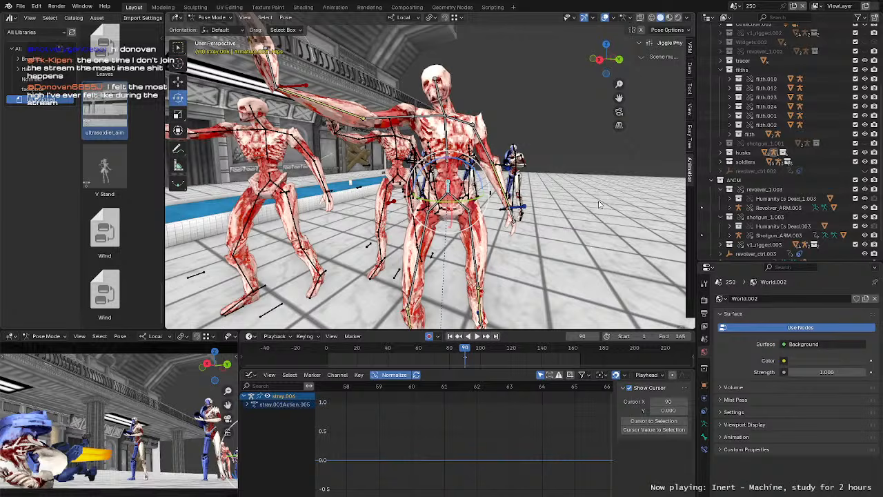
middle_drag(563, 183, 509, 198)
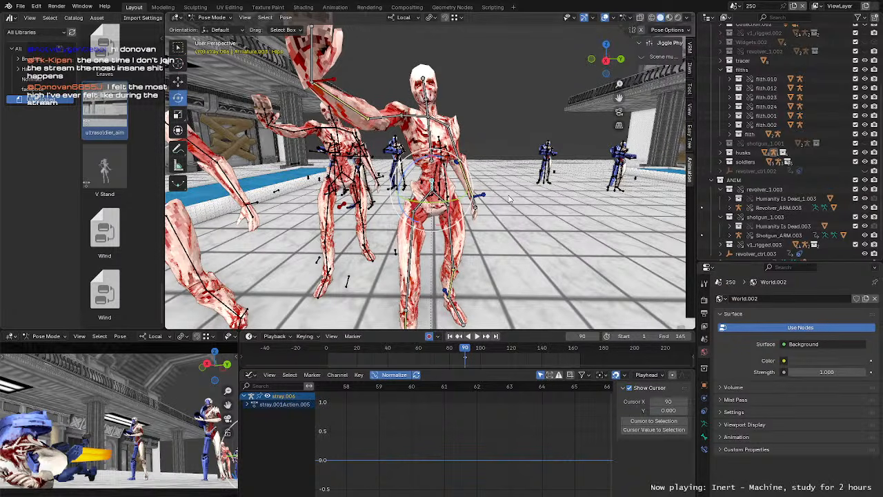
middle_drag(509, 198, 457, 195)
key(g)
click(447, 191)
middle_drag(336, 293, 284, 321)
Step: Move stray.006's left hand IK bone by about 0.012 m at frame 90
click(475, 205)
middle_drag(497, 219, 433, 325)
key(g)
click(449, 211)
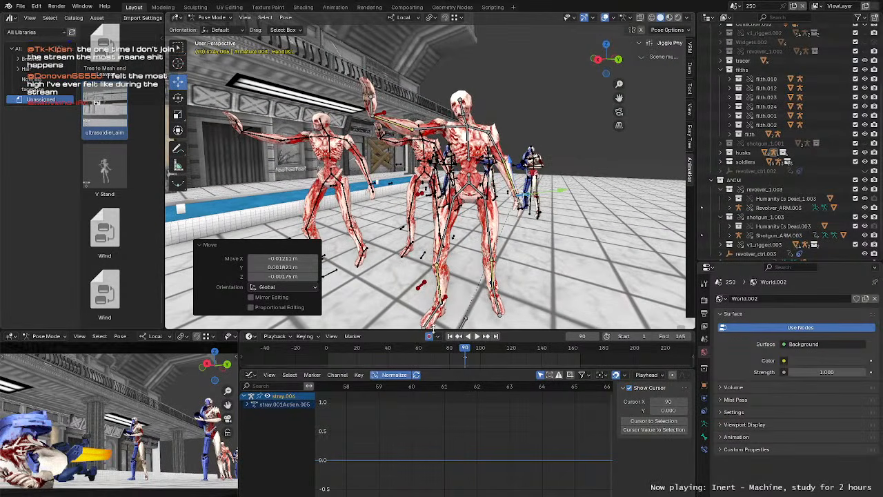
Step: Play the shot from frame 90 and stop at frame 97 to review stray.006's pose
drag(463, 352, 464, 349)
middle_drag(436, 266, 434, 302)
scroll(438, 276, up, 1)
middle_drag(397, 171, 457, 264)
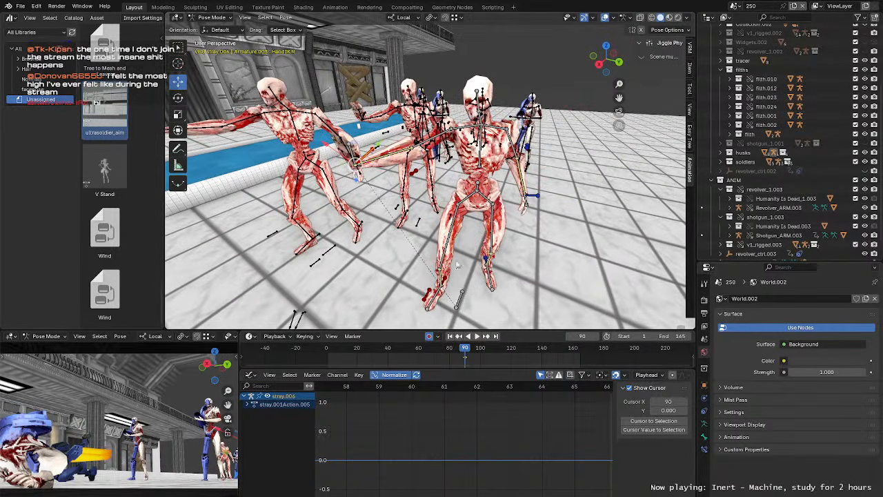
key(space)
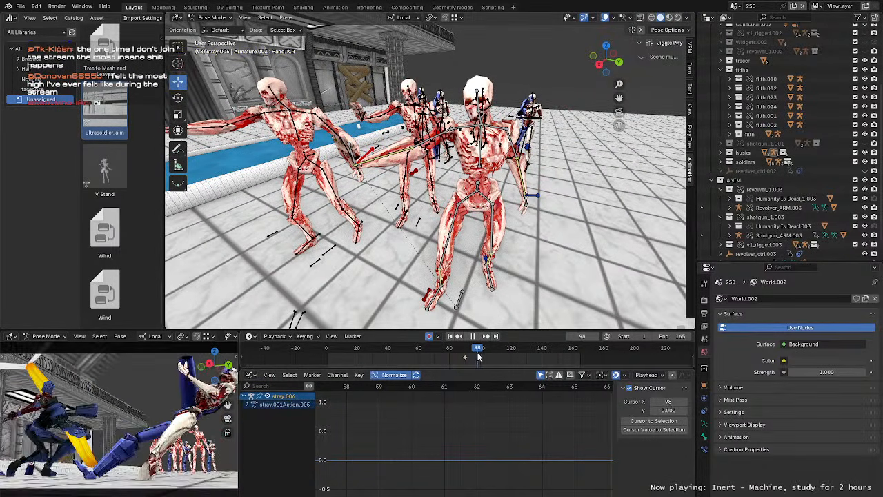
drag(481, 357, 476, 356)
middle_drag(494, 216, 542, 222)
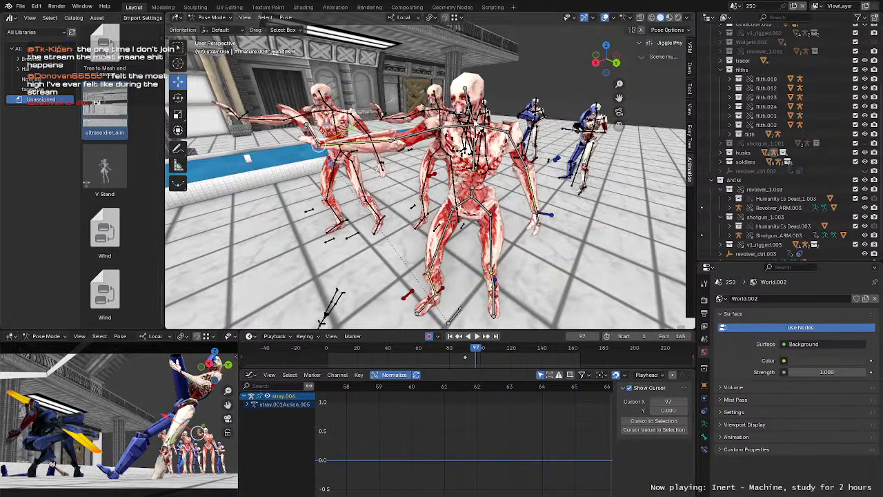
Step: Set keyframes for stray.006's neck and right hand IK bones at frame 97
click(476, 124)
middle_drag(476, 128, 502, 115)
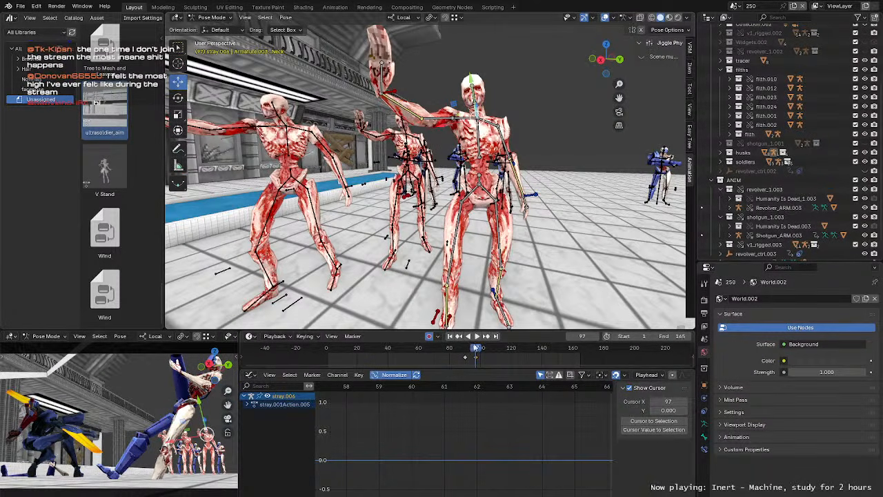
click(394, 95)
middle_drag(396, 97, 418, 140)
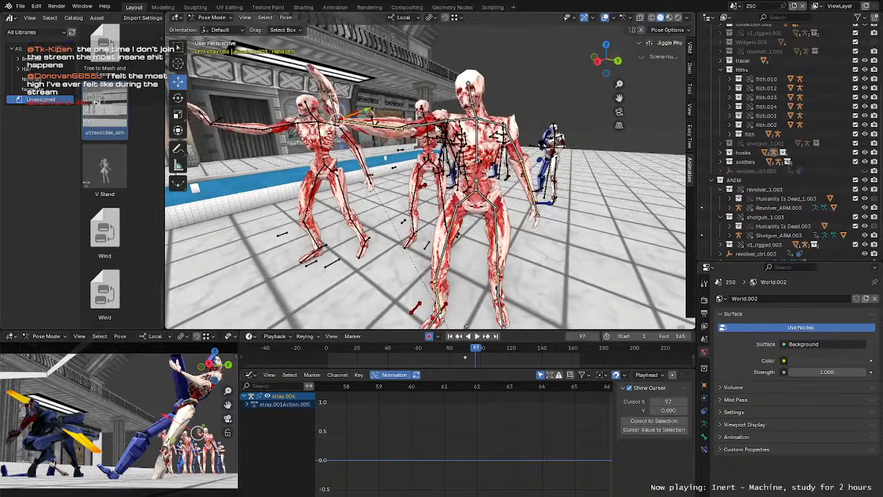
middle_drag(469, 155, 440, 150)
middle_drag(456, 219, 438, 268)
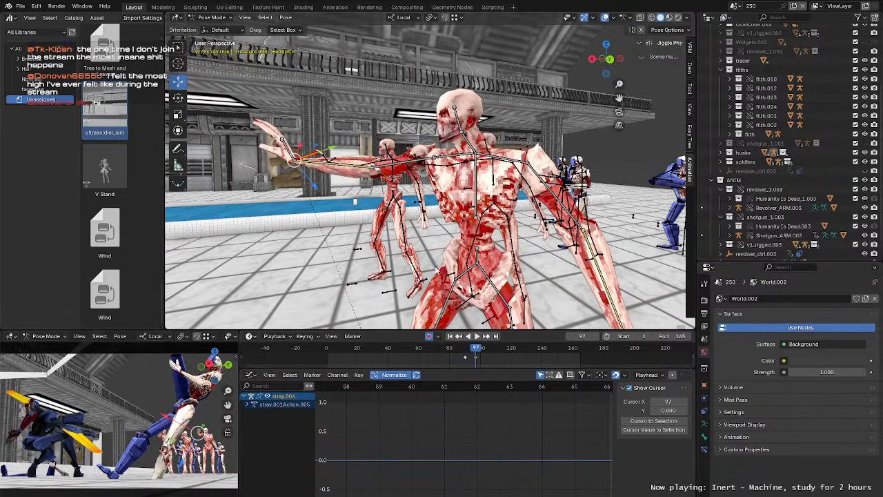
Step: Move and rotate stray.006's right hand IK bone into a new pose at frame 99
drag(475, 351, 480, 350)
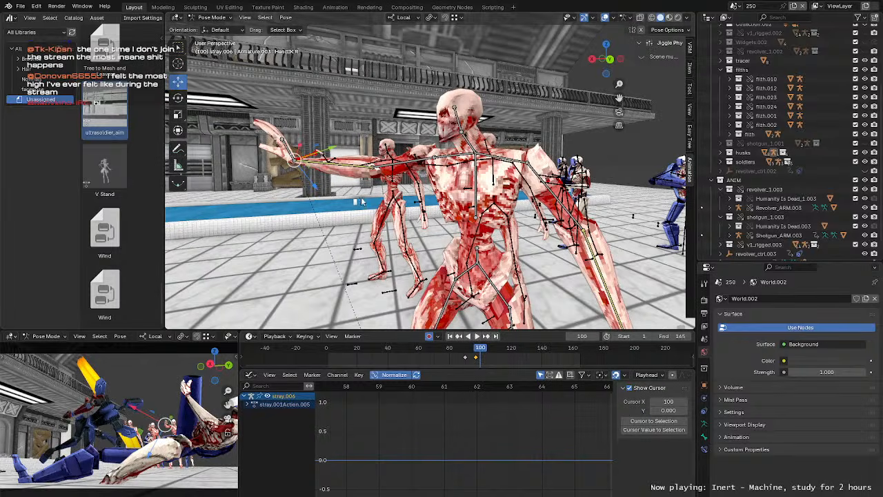
middle_drag(408, 237, 406, 221)
scroll(493, 359, up, 3)
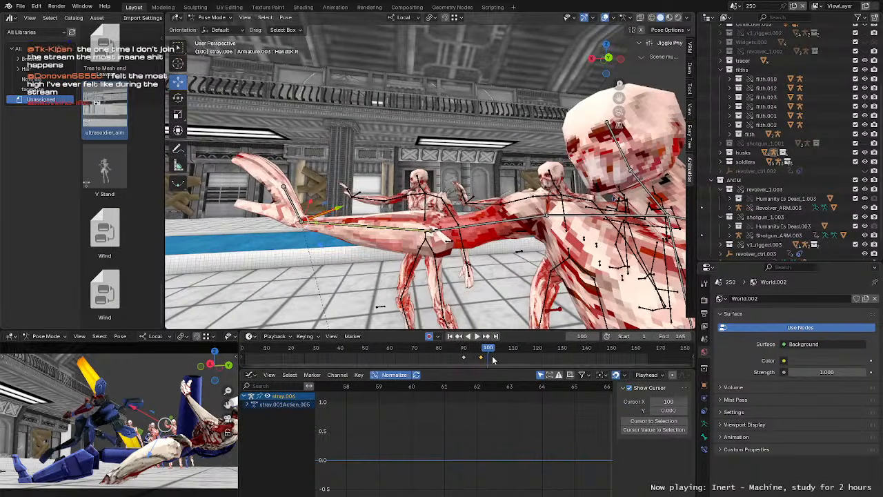
click(491, 351)
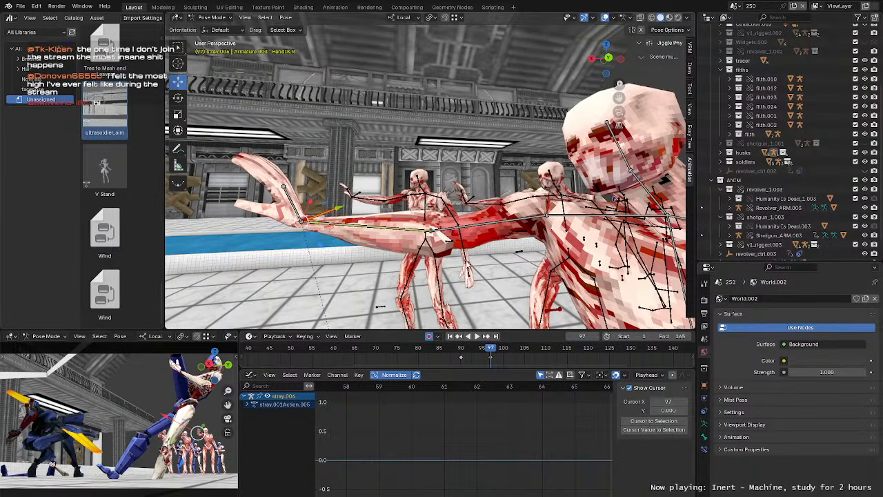
key(Right)
key(Right)
scroll(448, 249, down, 4)
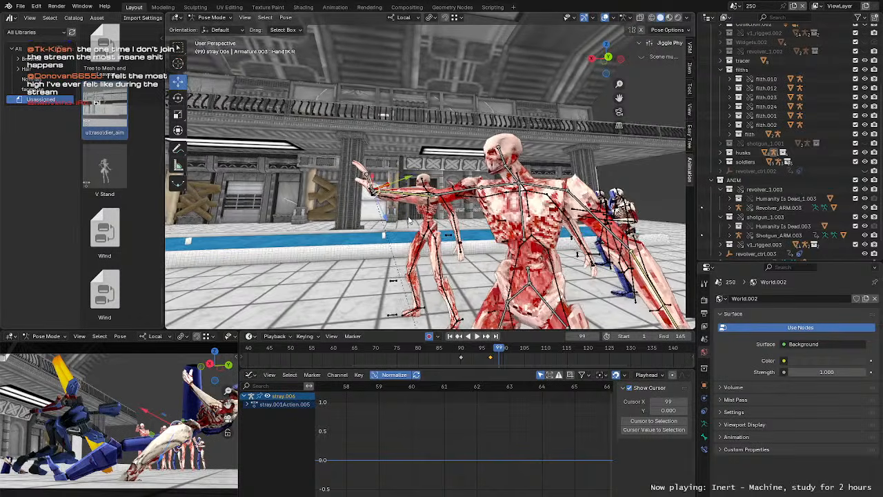
scroll(393, 202, up, 1)
drag(368, 185, 382, 184)
middle_drag(381, 186, 466, 200)
key(r)
drag(466, 202, 468, 198)
middle_drag(468, 197, 503, 213)
Step: Keyframe stray.006's chest bone at frame 97 and rotate it freely at frame 99
click(445, 194)
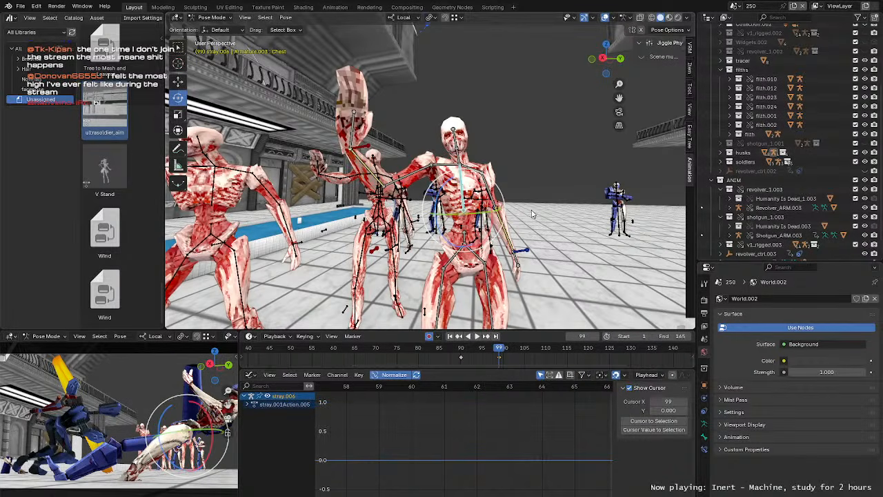
key(Left)
key(Left)
key(i)
key(Right)
key(Right)
middle_drag(533, 214, 522, 182)
key(r)
key(r)
click(458, 227)
Step: Rotate stray.006's neck bone freely at frame 99 to turn the head
click(459, 156)
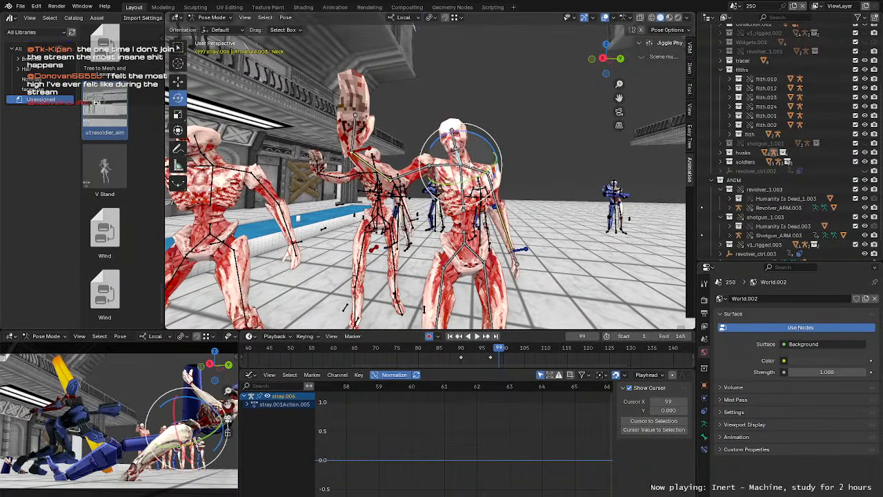
key(r)
key(r)
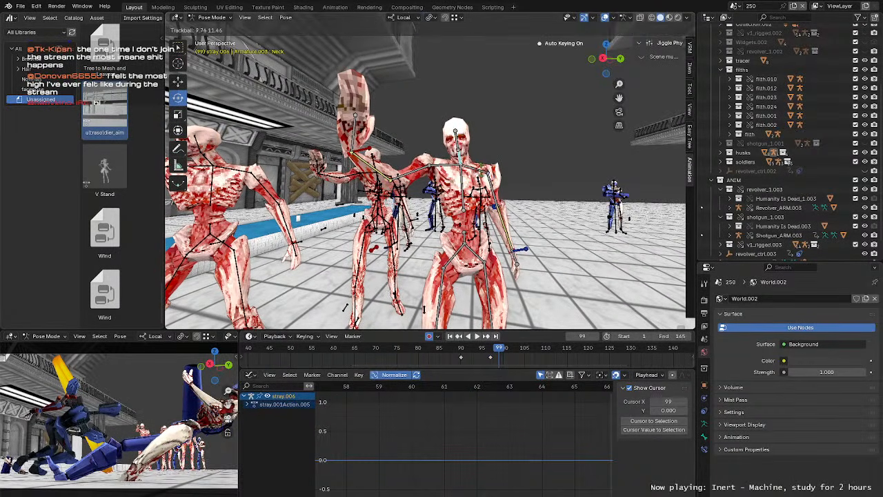
click(490, 140)
drag(491, 140, 494, 147)
key(r)
key(r)
click(493, 147)
Step: Keyframe stray.006's left hand IK bone at frame 97 and shift its position at frame 99
middle_drag(494, 148, 441, 152)
click(309, 165)
middle_drag(309, 166, 265, 137)
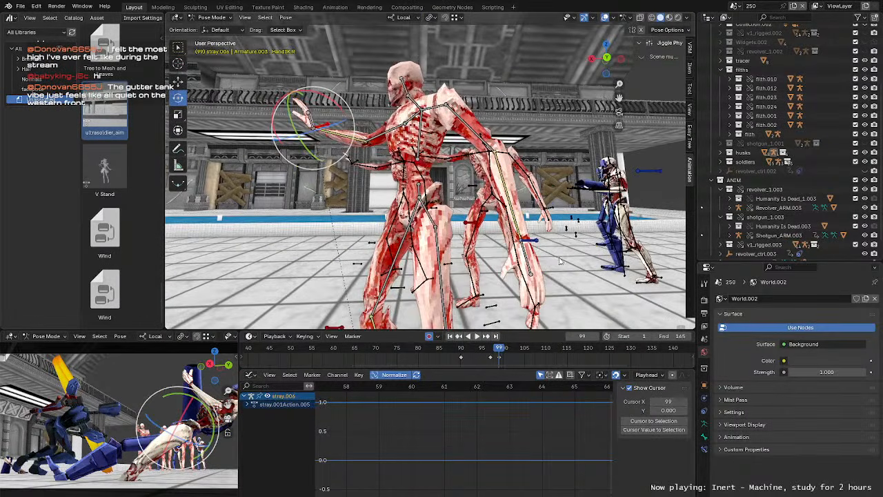
click(516, 237)
middle_drag(515, 238, 487, 233)
key(g)
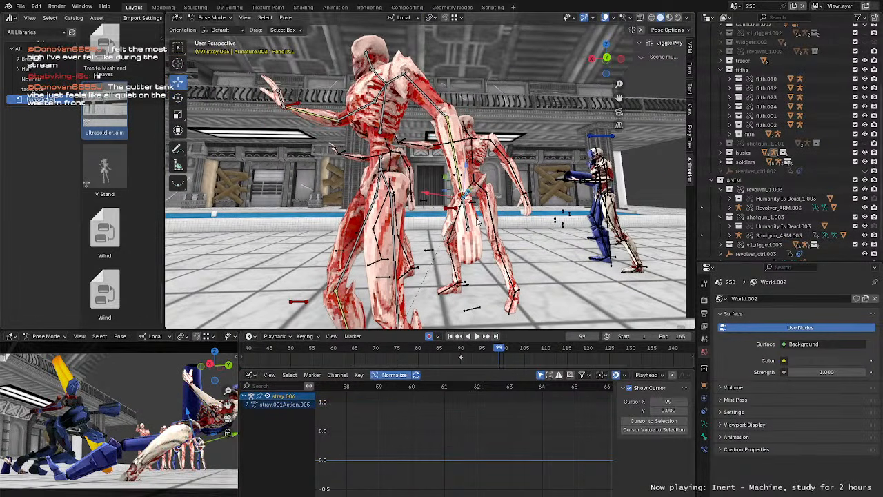
key(Left)
key(Left)
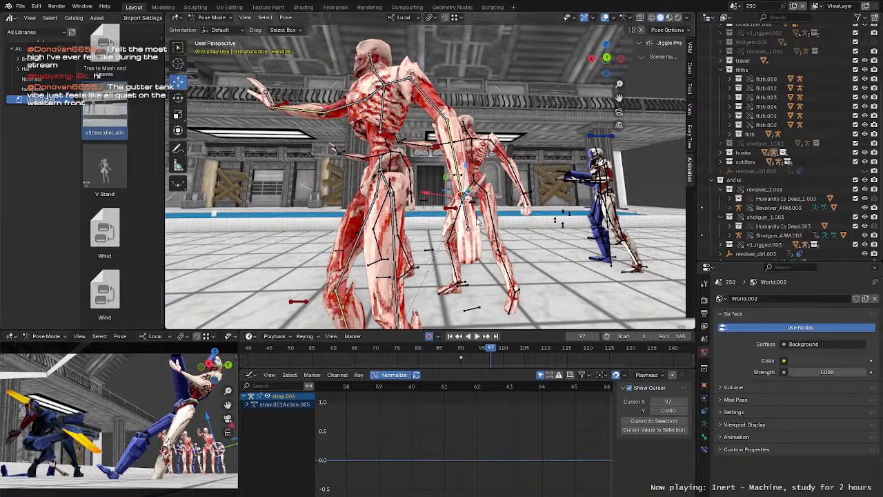
key(Right)
key(Right)
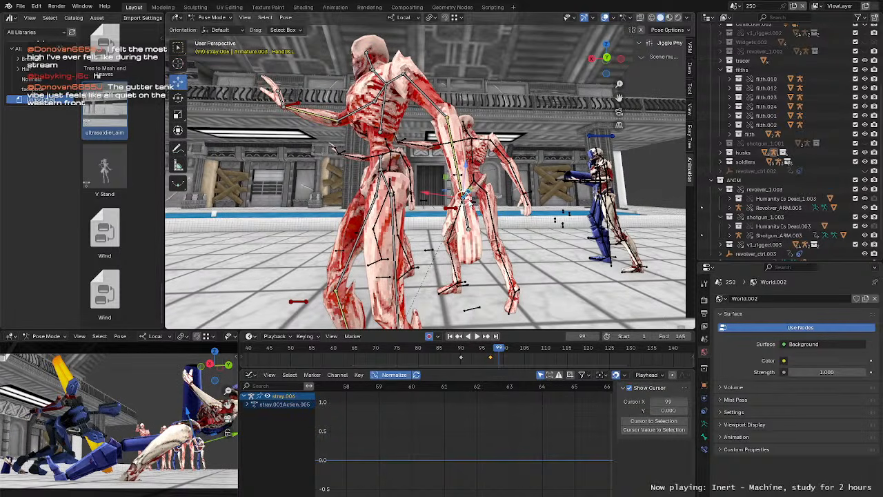
drag(469, 199, 479, 194)
Step: Keyframe stray.006's hips bone at frame 97 and shift its position at frame 99
middle_drag(391, 169, 491, 203)
click(442, 165)
key(Left)
key(Left)
key(i)
key(Right)
key(Right)
key(g)
click(448, 204)
Step: Move stray.006's right hand IK bone by about 0.024 m at frame 99 and play back the motion
click(391, 131)
middle_drag(392, 131, 366, 159)
drag(359, 159, 367, 159)
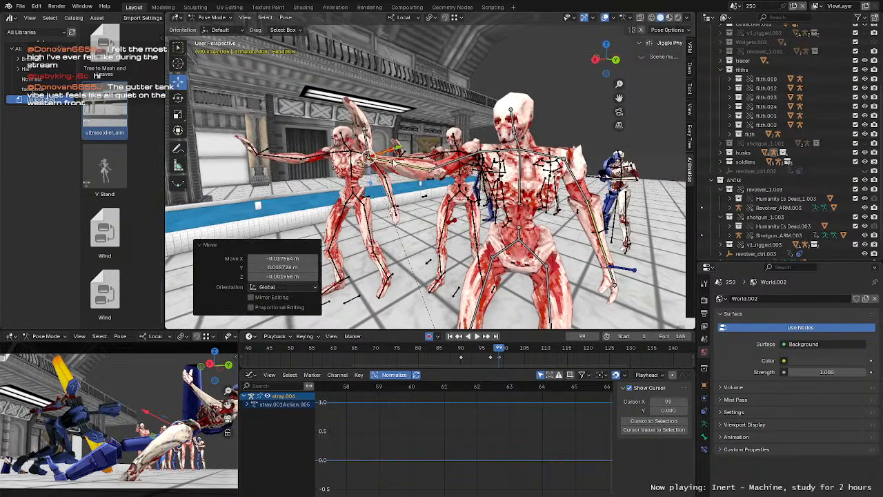
middle_drag(366, 159, 402, 153)
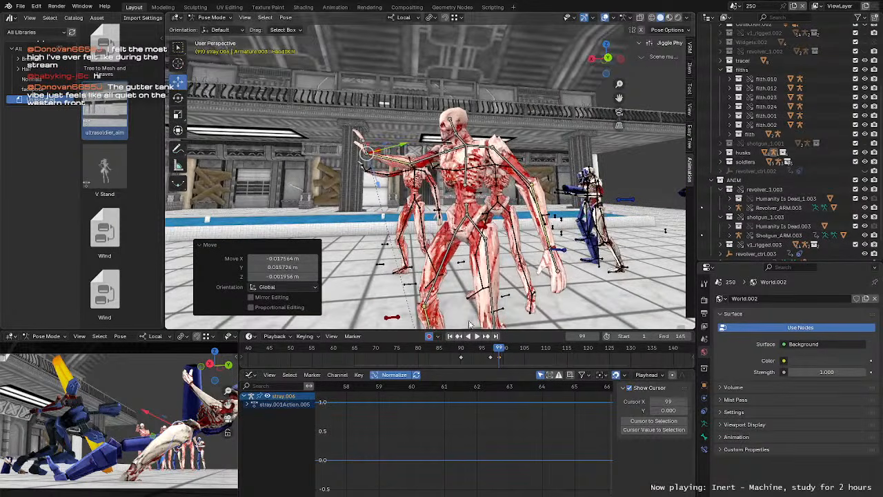
key(space)
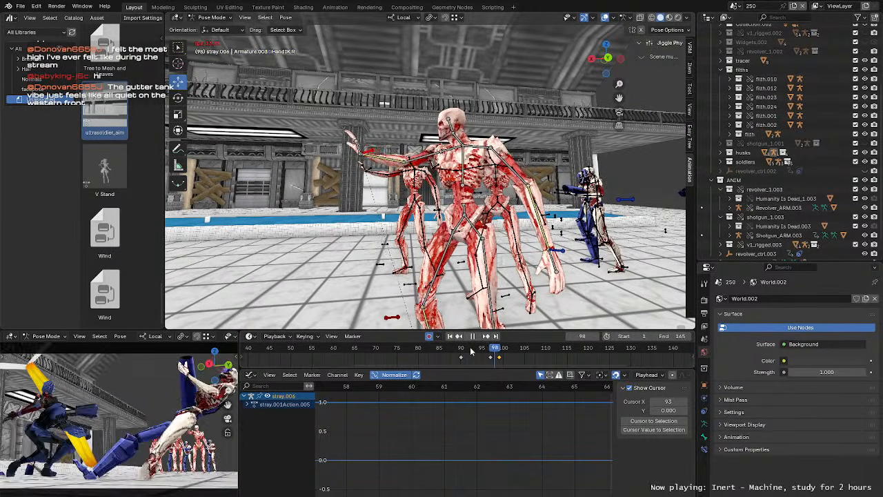
drag(483, 351, 512, 350)
Step: Move stray.006's hips bone by about 0.004 m at frame 104
scroll(485, 219, up, 3)
shift+middle_drag(491, 231, 476, 224)
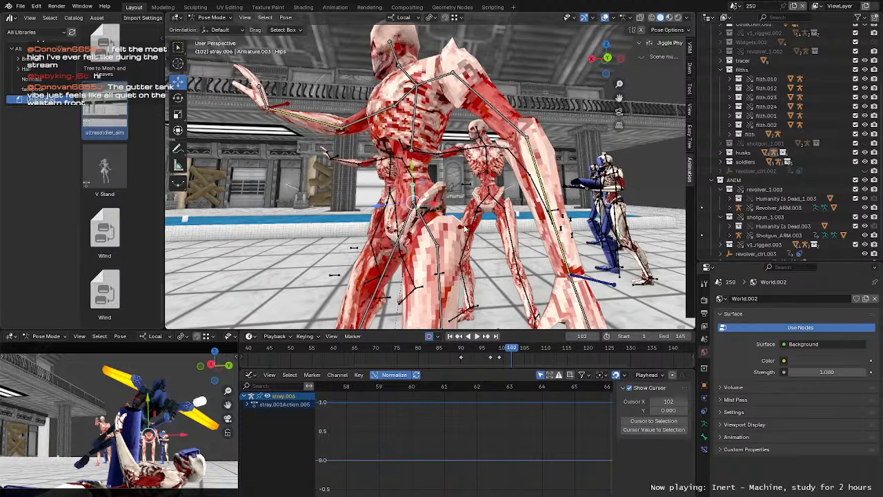
click(447, 205)
key(Right)
key(Right)
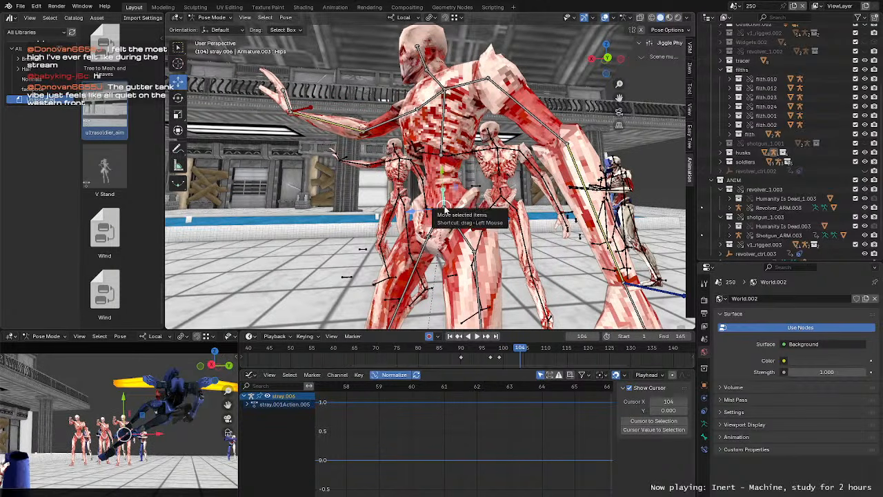
key(g)
click(493, 229)
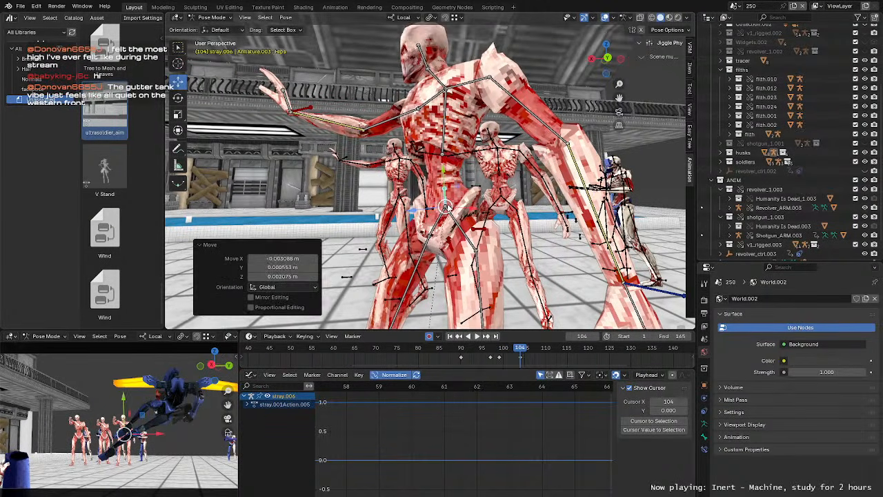
Step: Move stray.006's left hand IK bone by about 0.007 m at frame 104
scroll(493, 229, down, 3)
click(522, 219)
mouse_move(523, 219)
middle_down()
mouse_move(522, 231)
mouse_move(531, 211)
middle_up()
key(g)
click(500, 217)
scroll(501, 217, up, 2)
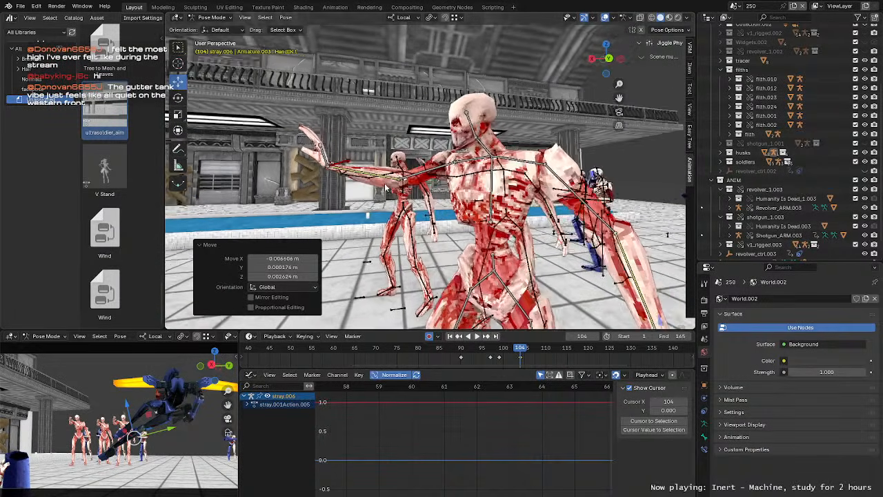
Step: Rotate stray.006's chest bone by about -5.27° in the view at frame 104
click(493, 187)
middle_drag(455, 201, 578, 207)
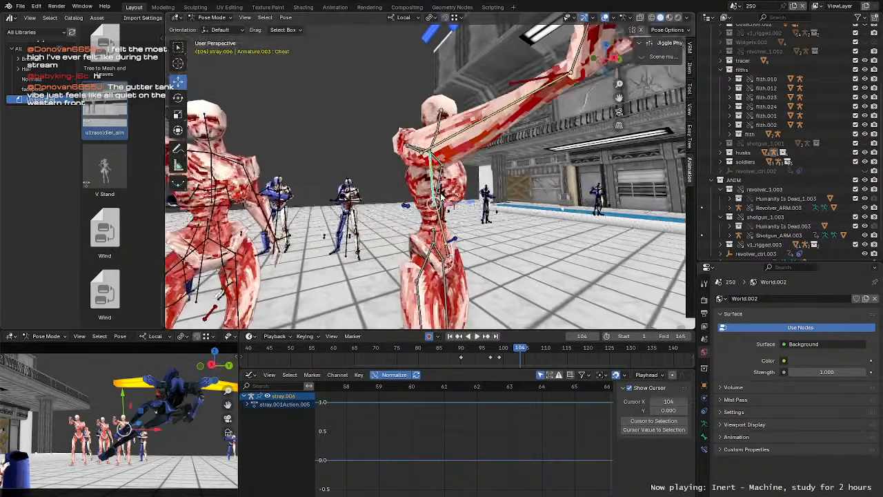
key(r)
middle_drag(444, 216, 488, 213)
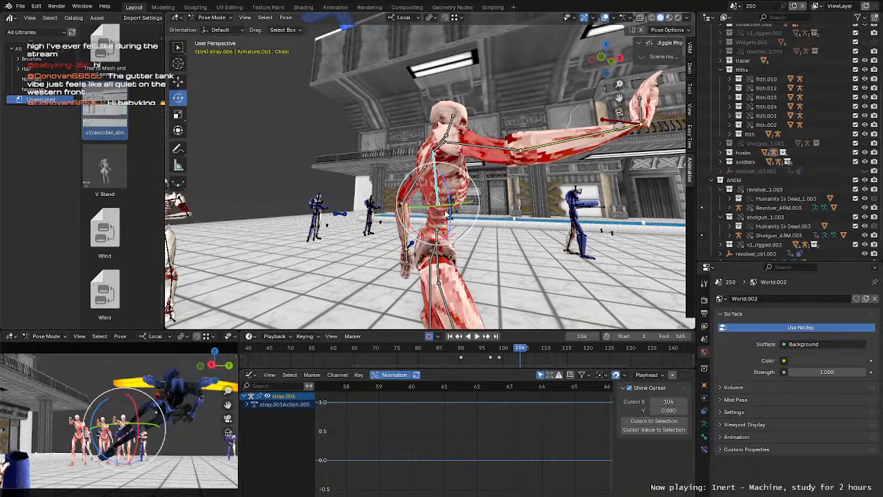
drag(456, 209, 473, 184)
middle_drag(472, 185, 400, 201)
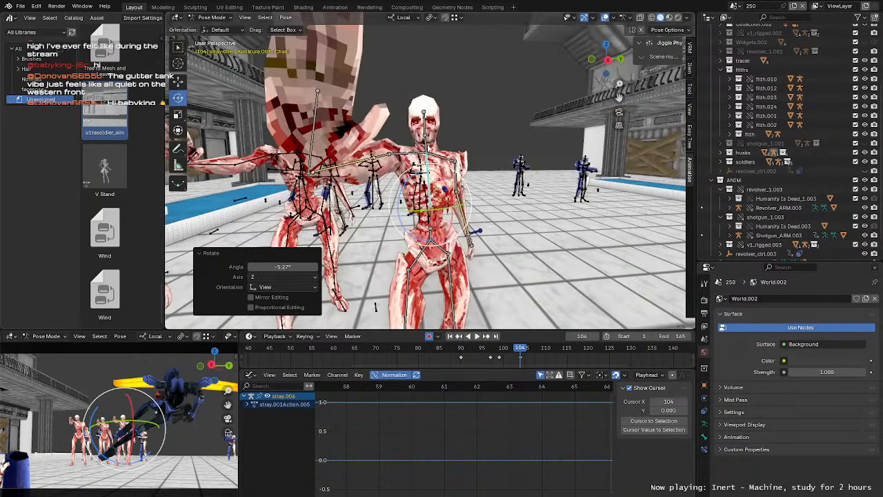
Step: Rotate stray.006's neck bone at frame 104 with a trackball rotation of about -8° and 23.5°
click(426, 145)
middle_drag(426, 145, 423, 163)
drag(423, 162, 428, 160)
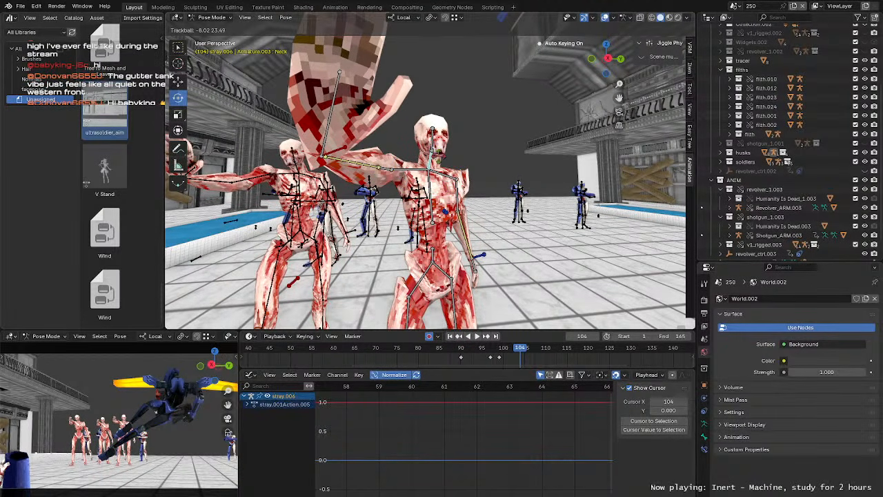
drag(439, 159, 439, 159)
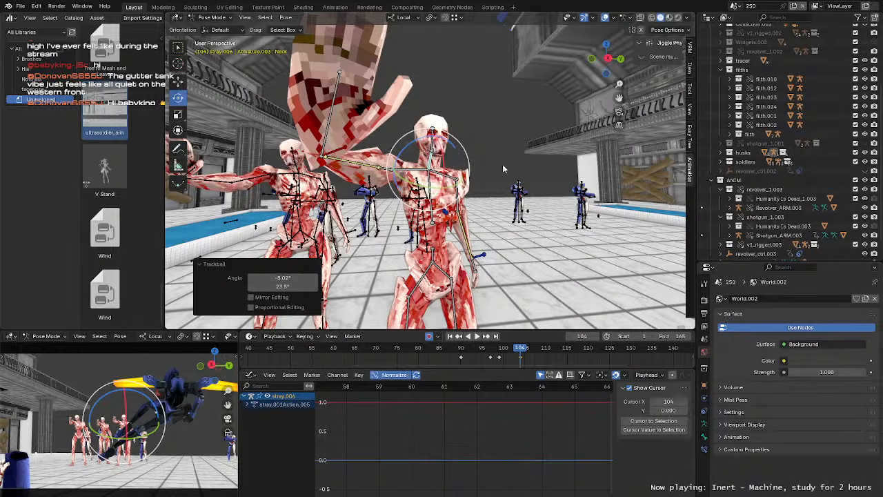
middle_drag(504, 169, 471, 178)
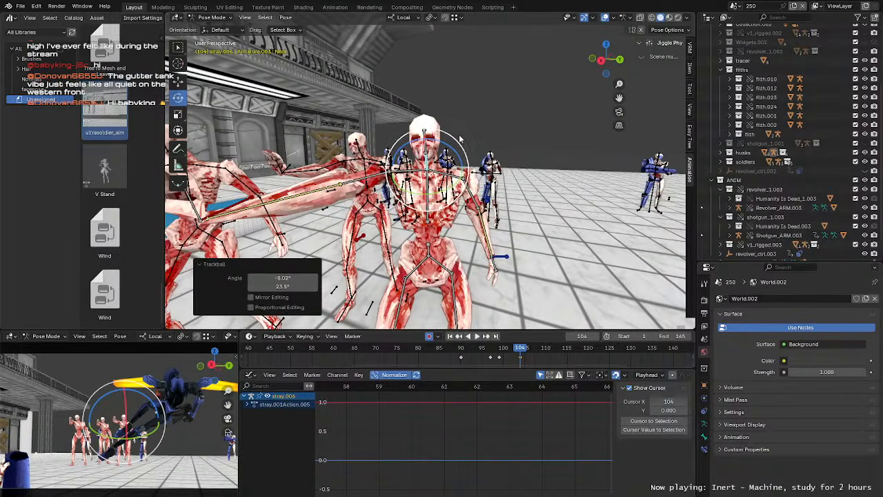
drag(460, 139, 463, 143)
Step: Reposition stray.006's right hand IK bone at frame 104, ending with a move of about 0.044 m
scroll(456, 169, up, 1)
middle_drag(456, 168, 425, 165)
click(296, 176)
click(178, 81)
drag(368, 197, 398, 195)
middle_drag(398, 194, 298, 188)
drag(296, 186, 320, 185)
middle_drag(320, 184, 430, 186)
Step: Rotate stray.006's right hand IK bone at frame 104 with a trackball rotation of about -6.3° and 4°
key(r)
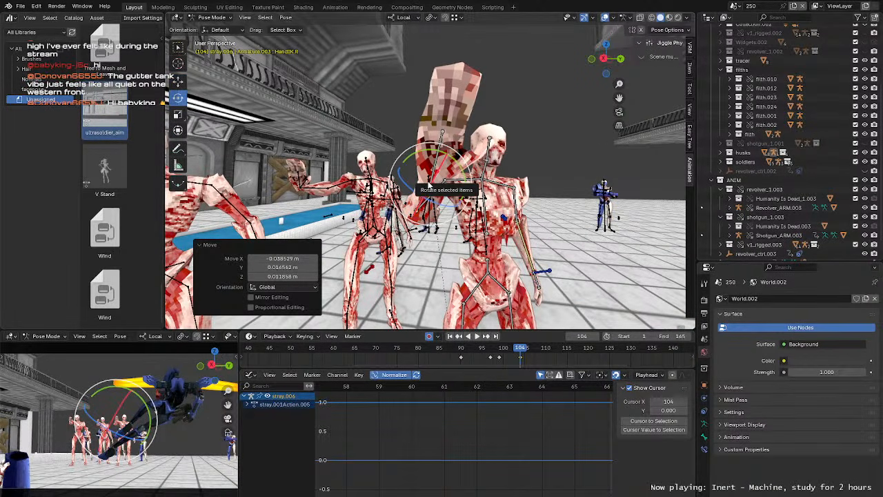
key(r)
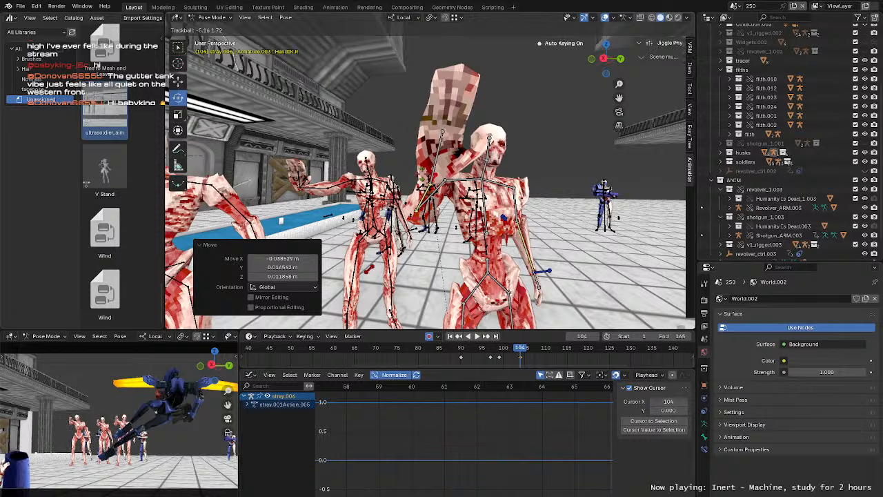
drag(423, 176, 425, 175)
mouse_move(425, 175)
middle_down()
mouse_move(359, 177)
mouse_move(449, 166)
mouse_move(454, 153)
mouse_move(443, 146)
mouse_move(430, 167)
mouse_move(419, 163)
middle_up()
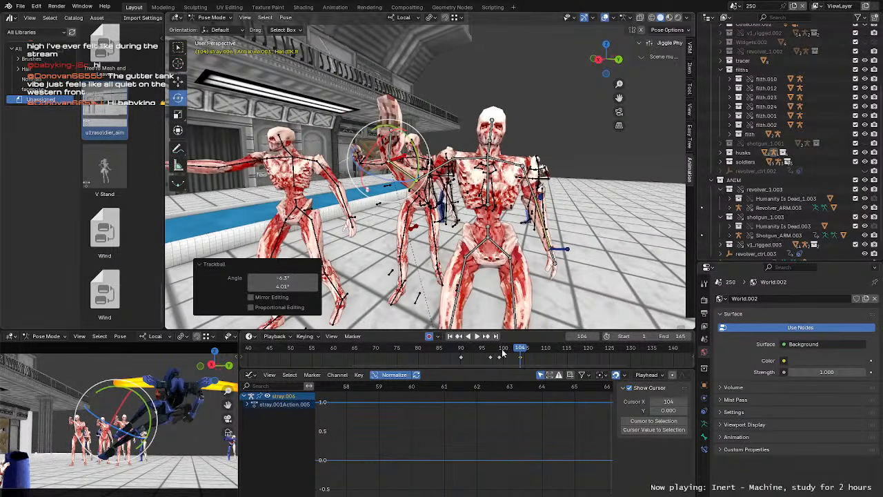
Step: Rotate stray.006's right hand IK bone at frame 99 with a trackball rotation of about 22.9° and -1.7°
mouse_move(503, 353)
mouse_down()
mouse_move(491, 353)
mouse_move(501, 355)
mouse_up()
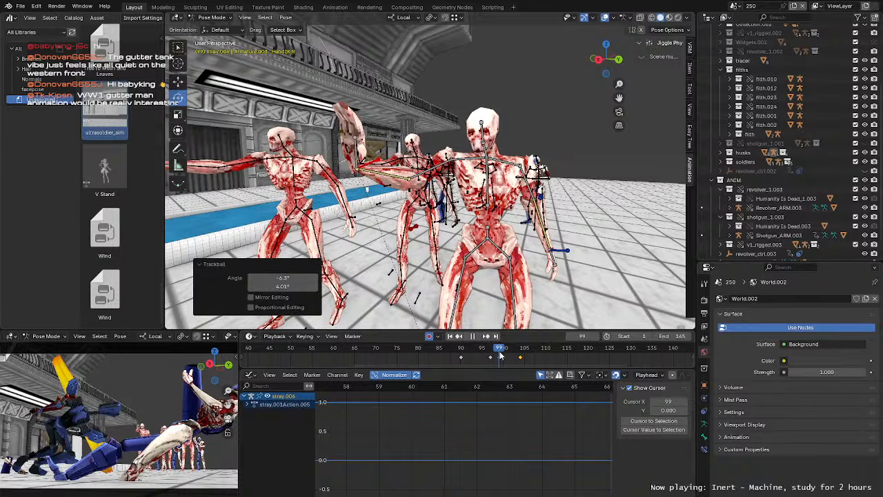
middle_drag(393, 168, 414, 163)
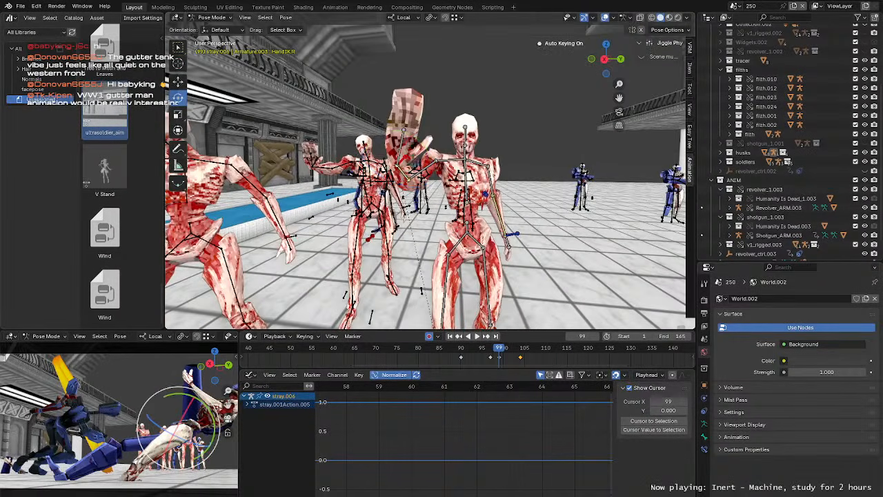
key(r)
key(r)
click(494, 193)
middle_drag(493, 193, 552, 197)
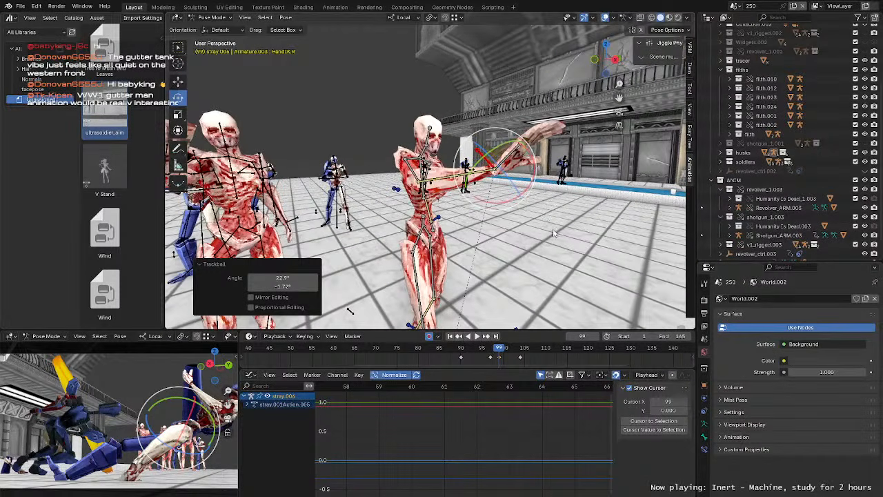
Step: Play the shot repeatedly from about frame 90 to review stray.006's arm and body motion
click(460, 353)
key(space)
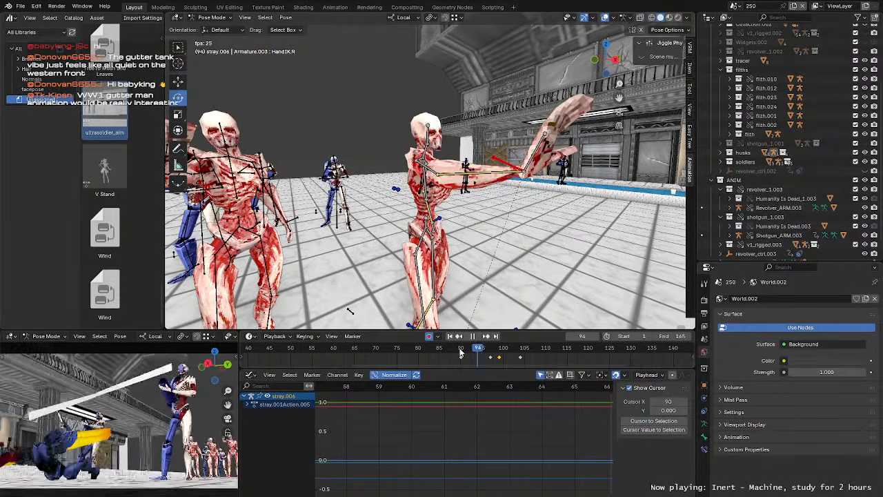
click(460, 352)
click(460, 352)
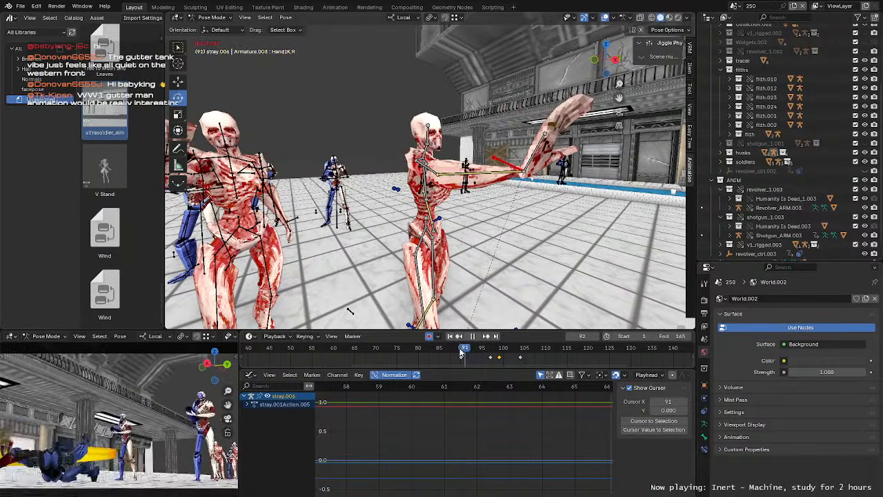
click(460, 352)
click(460, 353)
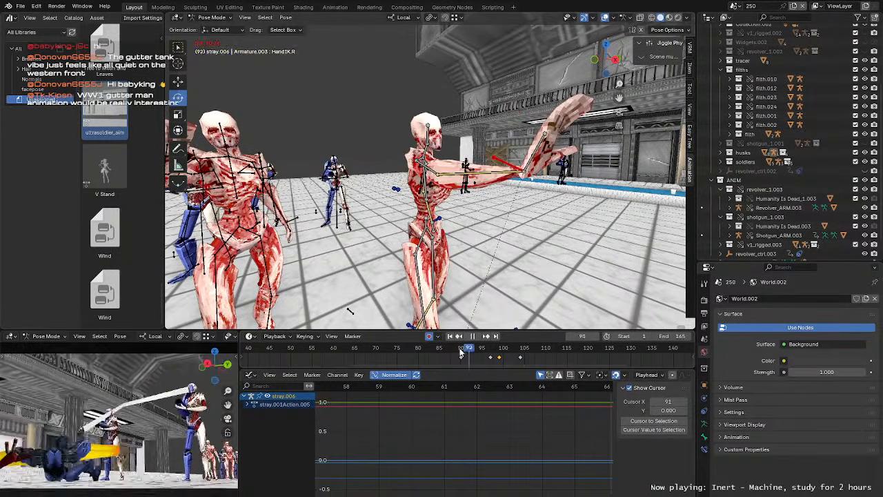
click(460, 352)
click(460, 352)
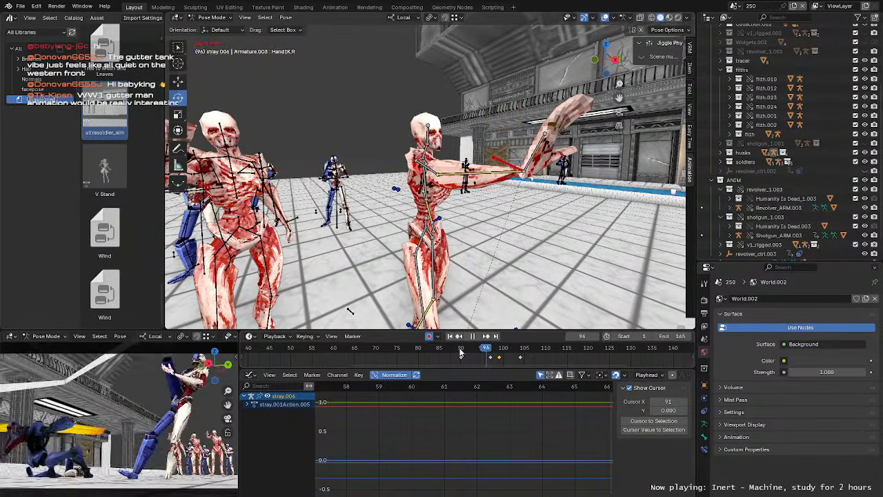
click(460, 352)
key(space)
Step: Rotate stray.006's hips bone at frame 110, including a trackball rotation of about 3.4°
drag(460, 353, 520, 354)
middle_drag(526, 242, 434, 186)
click(474, 229)
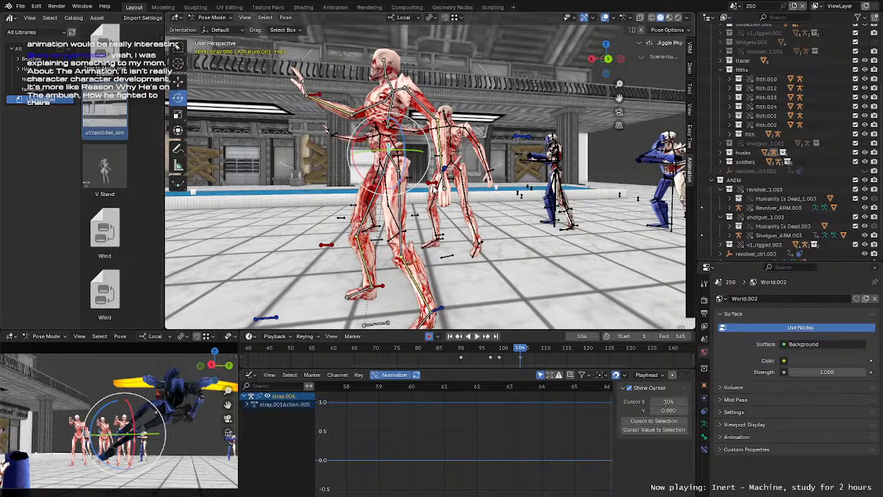
key(g)
scroll(437, 189, up, 2)
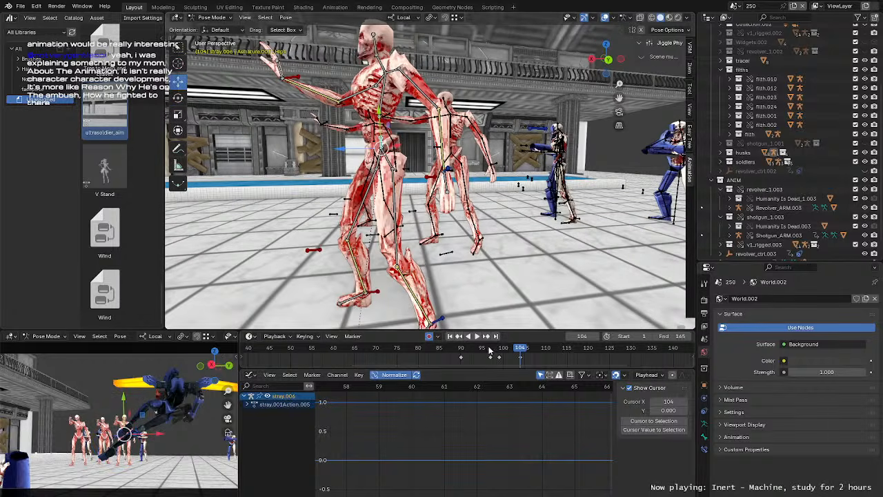
key(space)
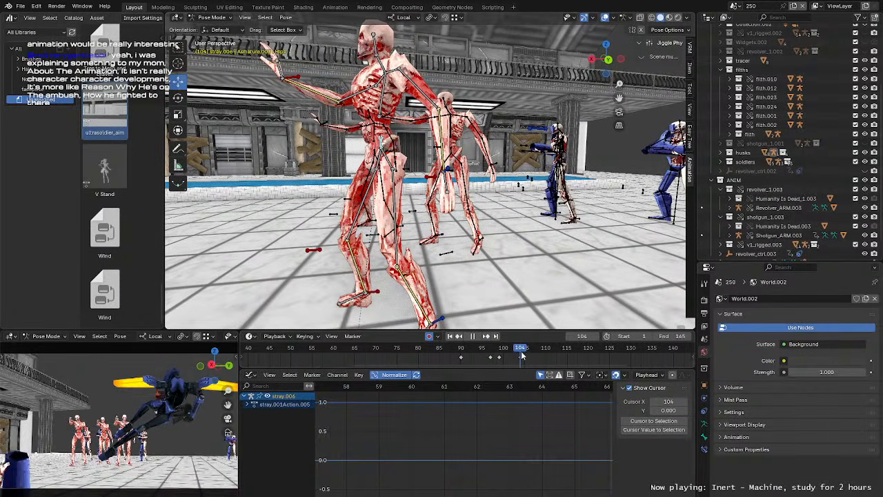
drag(528, 357, 545, 357)
middle_drag(496, 227, 399, 178)
key(shift+space)
key(r)
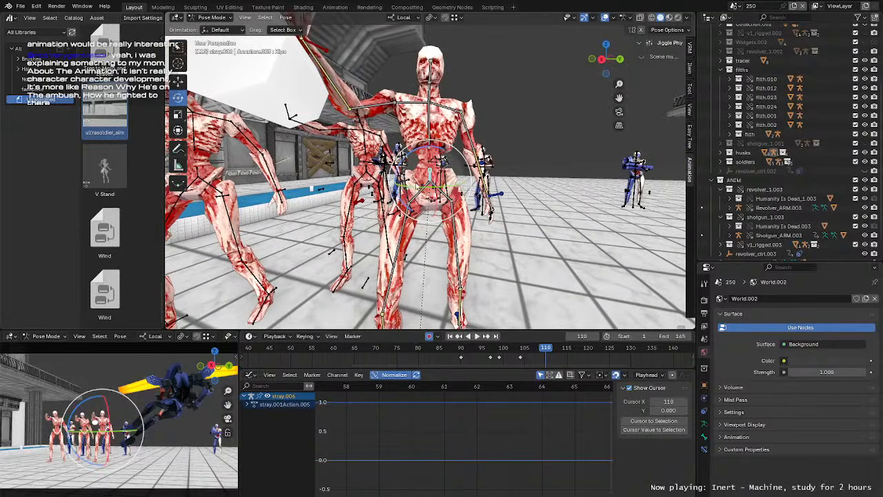
drag(422, 182, 425, 182)
middle_drag(426, 182, 345, 177)
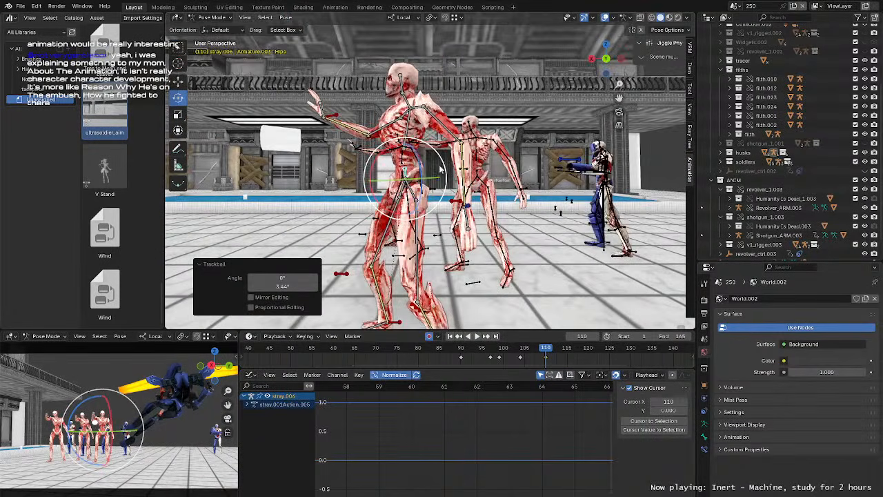
drag(440, 162, 420, 181)
Step: Reposition and rotate stray.006's raised right hand IK bone at frame 110
key(shift+space)
key(g)
click(331, 116)
middle_drag(333, 119, 514, 165)
drag(511, 166, 489, 168)
middle_drag(490, 168, 343, 123)
key(shift+space)
key(r)
mouse_move(342, 123)
mouse_down()
mouse_move(375, 115)
mouse_move(347, 125)
mouse_up()
middle_drag(347, 125, 304, 132)
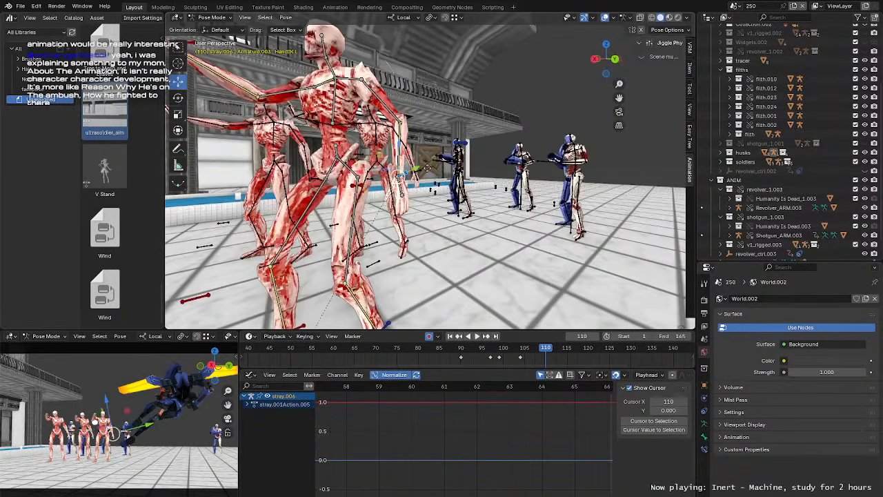
Step: Rotate stray.006's chest bone at frame 110
key(g)
click(388, 323)
middle_drag(388, 323, 400, 297)
middle_drag(542, 192, 487, 212)
click(412, 178)
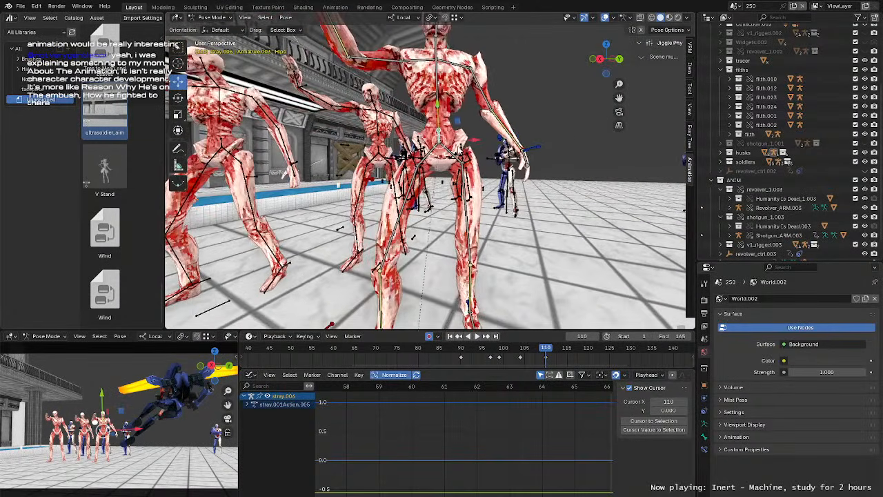
middle_drag(416, 181, 400, 158)
scroll(410, 153, up, 1)
click(400, 155)
key(r)
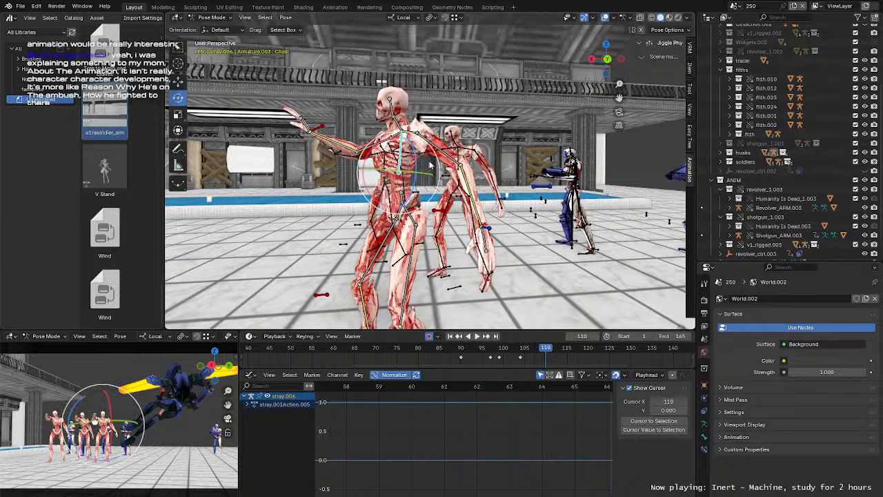
drag(436, 155, 429, 142)
Step: Rotate stray.006's neck bone at frame 110 with a trackball rotation of about -2.3° and 2.3°
click(457, 127)
middle_drag(422, 138, 474, 129)
drag(448, 136, 451, 133)
middle_drag(562, 177, 648, 176)
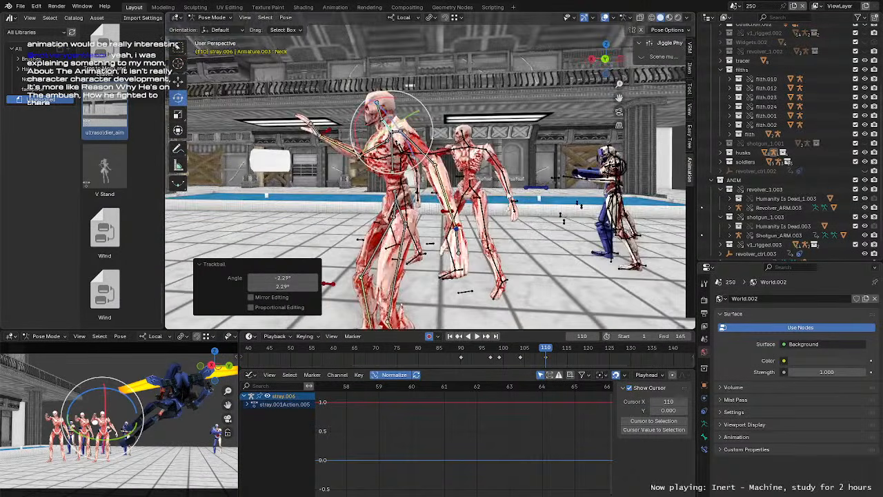
Step: Move stray.006's left hand IK bone at frame 110 by about 0.038 m, almost entirely along Z
click(462, 229)
middle_drag(465, 230, 542, 222)
key(g)
drag(530, 215, 529, 207)
mouse_move(526, 209)
middle_down()
mouse_move(432, 223)
mouse_move(535, 220)
middle_up()
Step: Rotate stray.006's left hand IK bone at frame 110 with a trackball rotation of about -17.8° and 0.6°, plus a view-axis turn of about 5°
key(r)
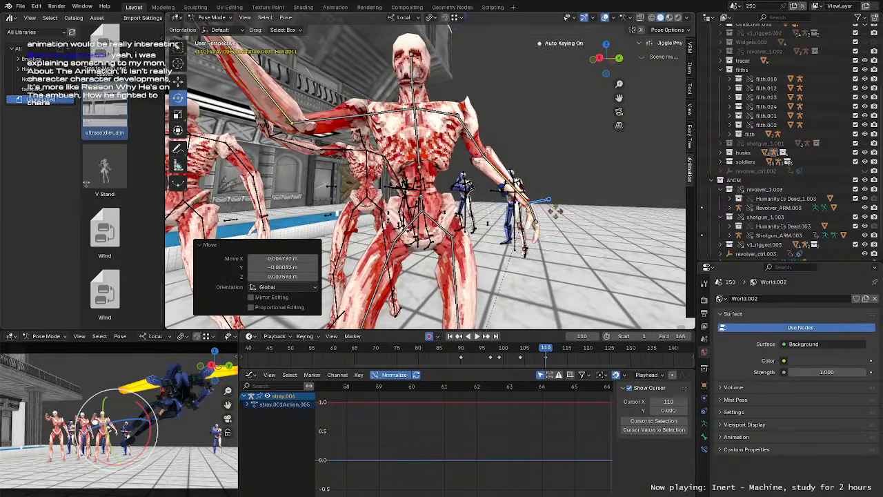
drag(556, 211, 556, 197)
middle_drag(554, 197, 447, 202)
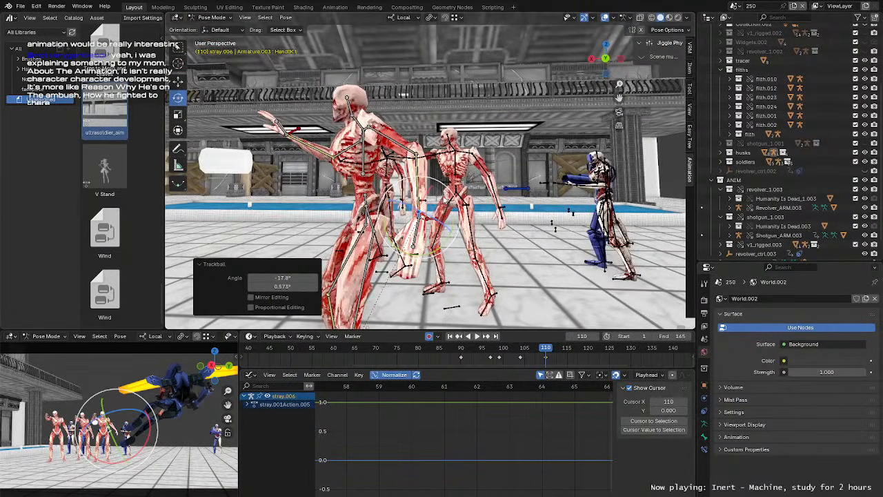
drag(452, 196, 455, 202)
middle_drag(456, 201, 547, 198)
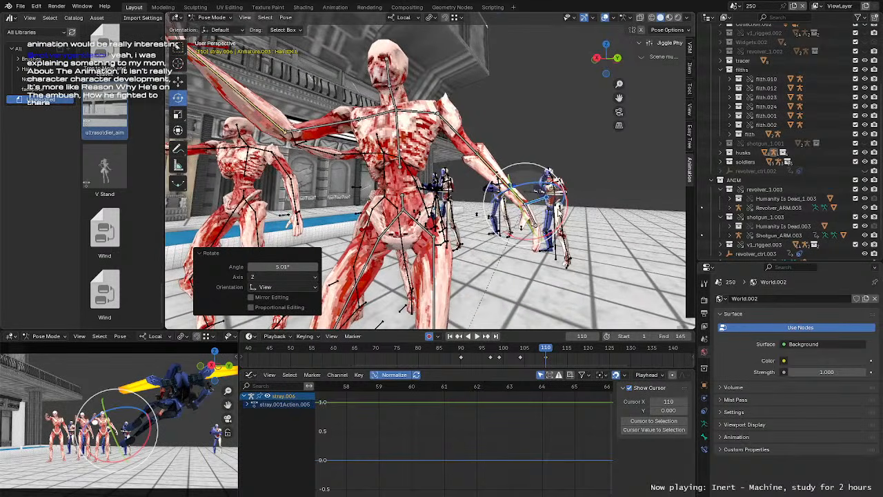
drag(567, 216, 567, 213)
middle_drag(567, 212, 456, 195)
click(410, 164)
click(410, 164)
middle_drag(411, 166, 445, 164)
scroll(386, 172, down, 3)
scroll(455, 206, up, 3)
click(446, 162)
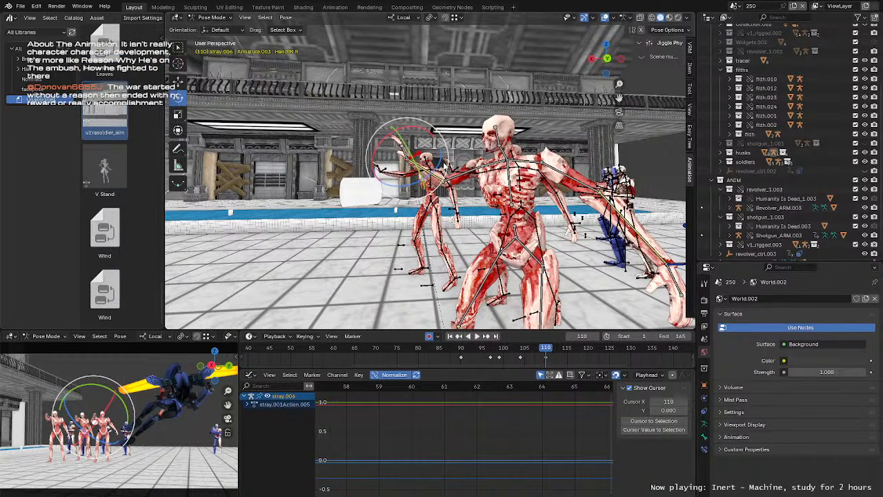
mouse_move(445, 165)
middle_down()
mouse_move(457, 169)
mouse_move(446, 164)
middle_up()
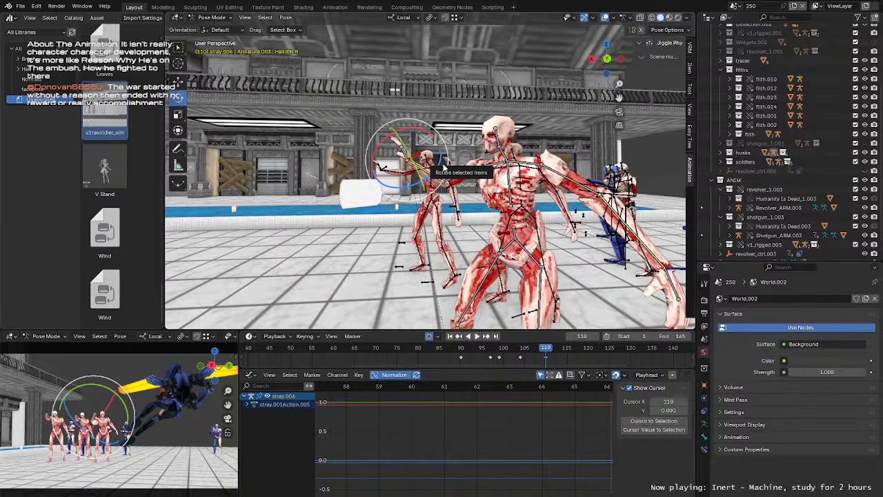
Step: Keyframe stray.006's left foot IK bone at frames 110 and 105
middle_drag(520, 209, 436, 207)
click(455, 192)
key(g)
mouse_move(457, 258)
middle_down()
mouse_move(429, 255)
mouse_move(458, 255)
middle_up()
click(427, 257)
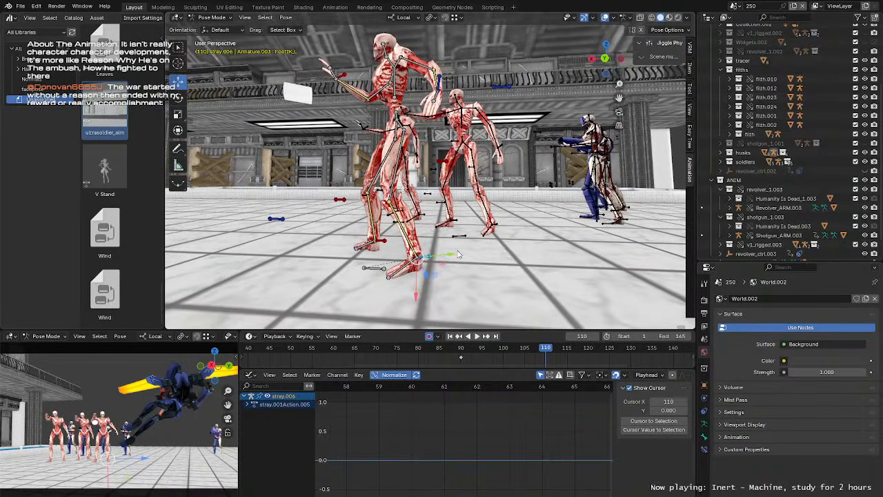
key(Left)
key(Left)
key(Left)
key(Left)
key(Left)
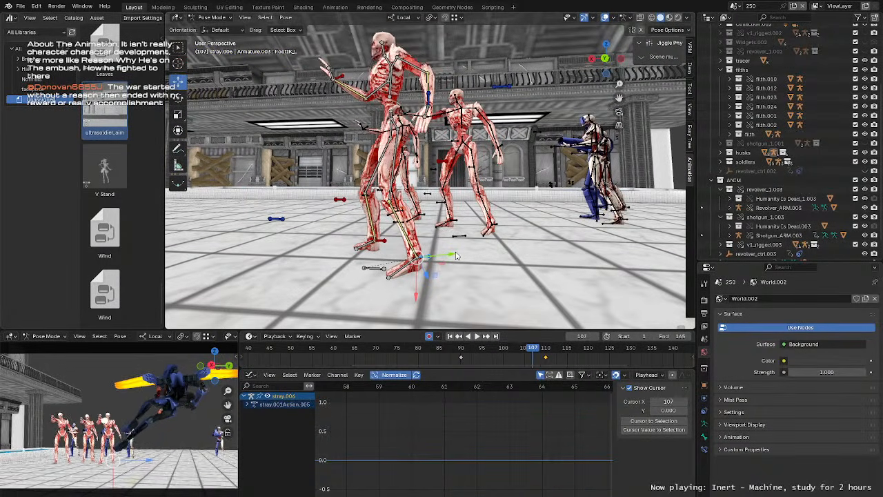
key(Right)
key(Right)
key(Right)
key(Right)
key(Right)
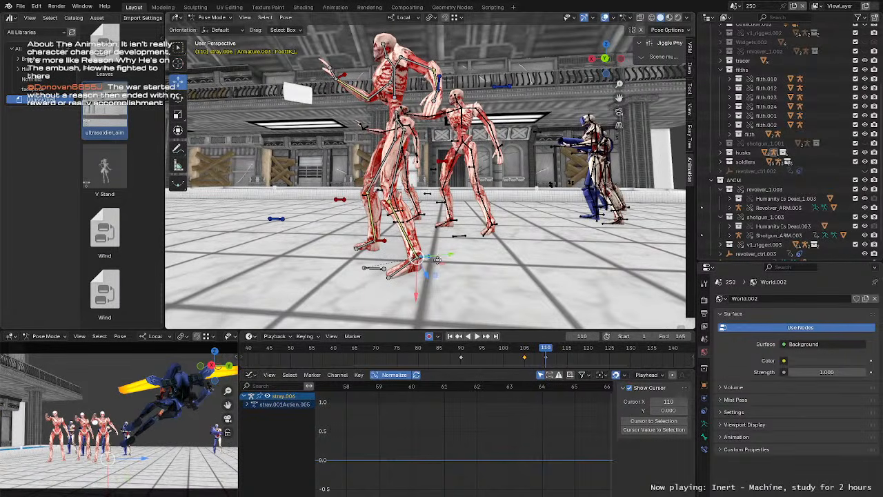
Step: Move stray.006's left foot IK bone to a new position at frame 110
key(g)
click(447, 258)
middle_drag(447, 258, 525, 240)
Step: Replay the shot several times from about frame 85 to review stray.006's reaction and foot motion
click(435, 350)
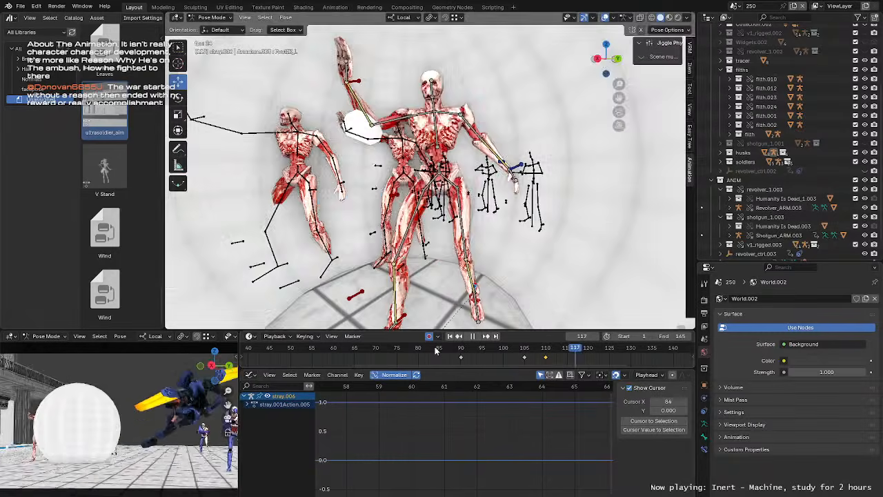
click(436, 349)
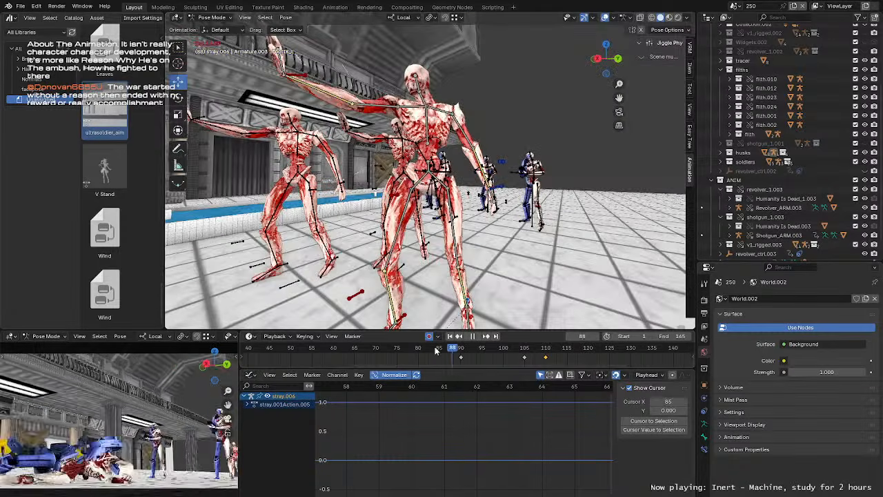
click(435, 349)
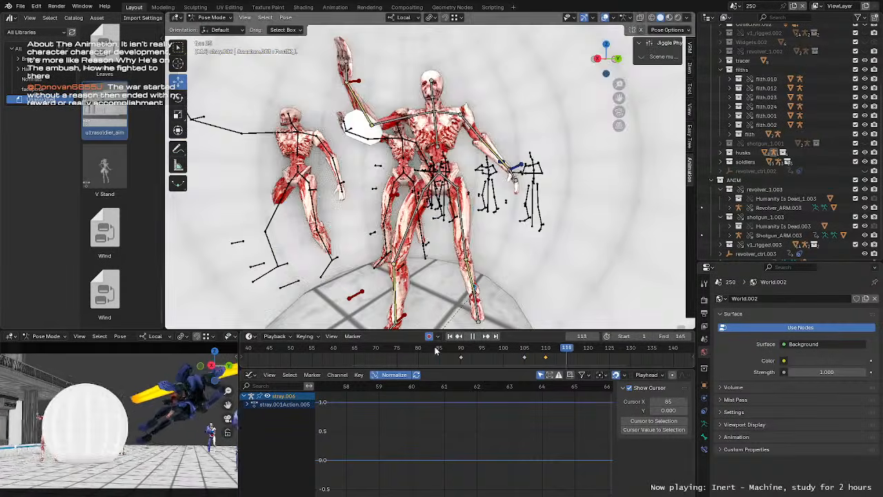
click(435, 350)
click(436, 350)
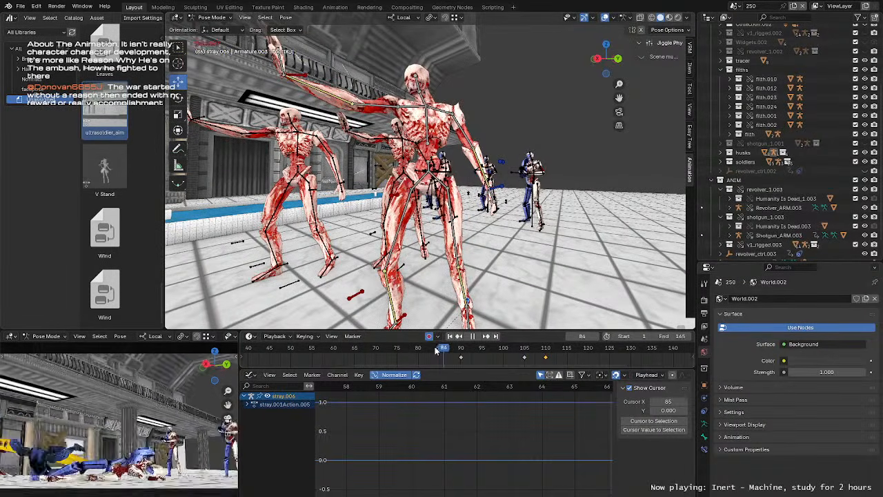
click(435, 349)
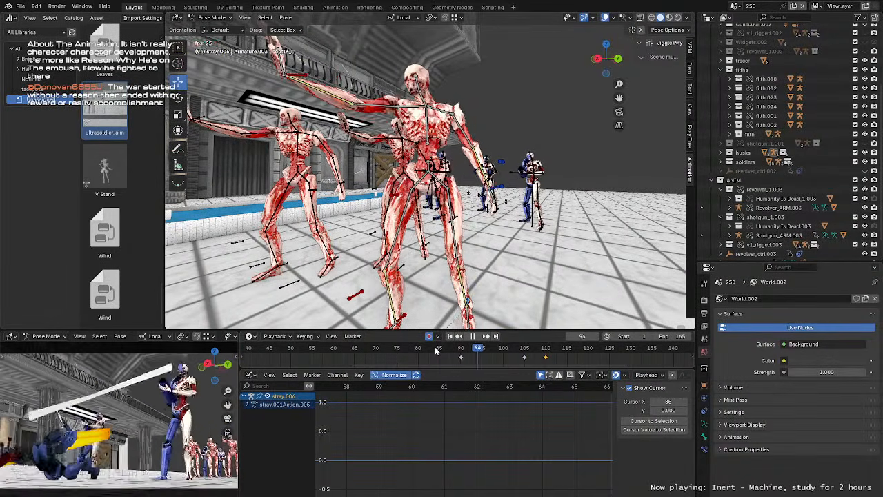
Step: Look through the scene camera and play the shot to check the background husks' motion
key(grave)
click(441, 278)
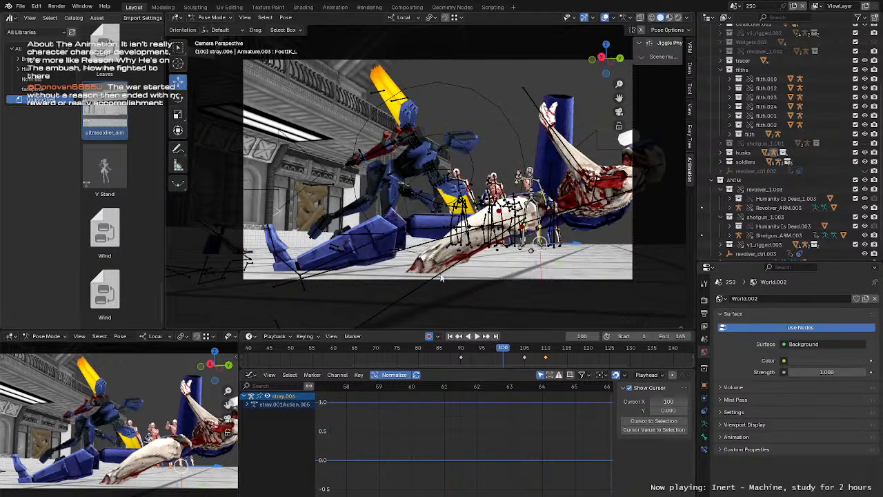
key(space)
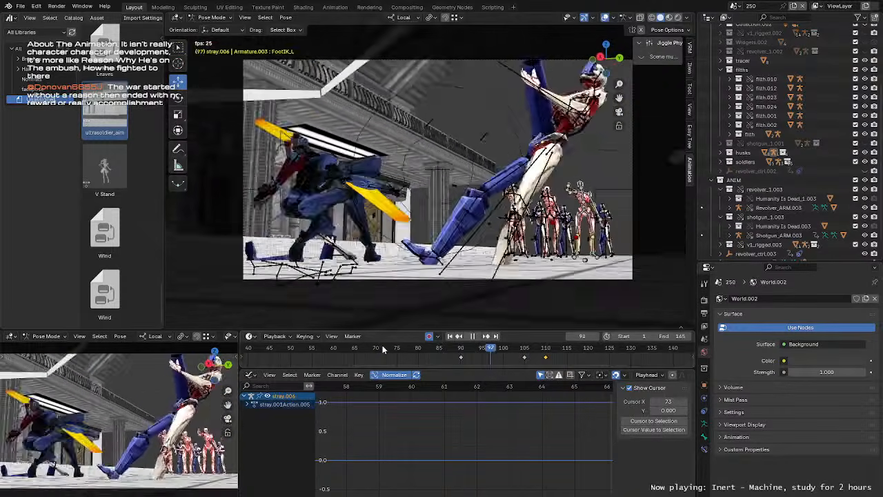
key(space)
Step: Leave the camera view, go to frame 91 and switch posing from stray.006 to stray.004
middle_drag(492, 186, 458, 224)
drag(498, 350, 464, 350)
middle_drag(459, 252, 352, 238)
key(ctrl+Tab)
click(329, 226)
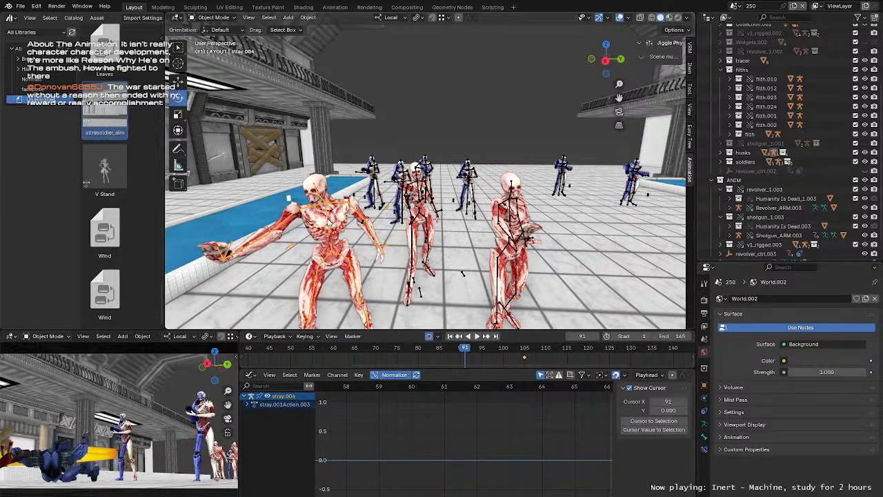
key(ctrl+Tab)
Step: Shift the keyframes of all stray.004's bones 15 frames earlier, to frame 90
middle_drag(335, 250, 442, 255)
middle_drag(487, 271, 524, 331)
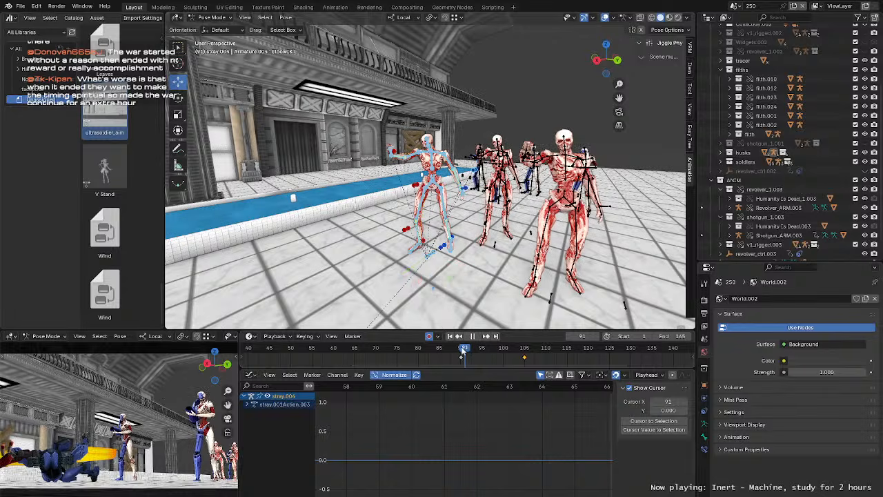
key(Left)
key(g)
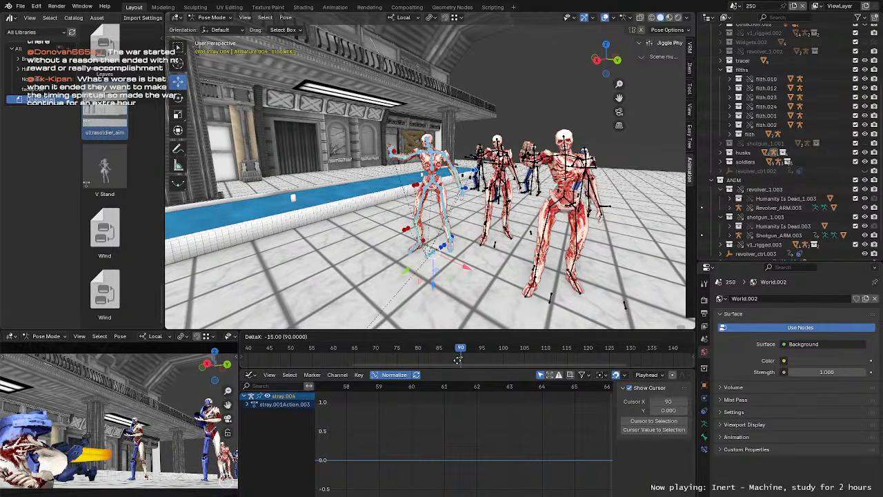
click(459, 362)
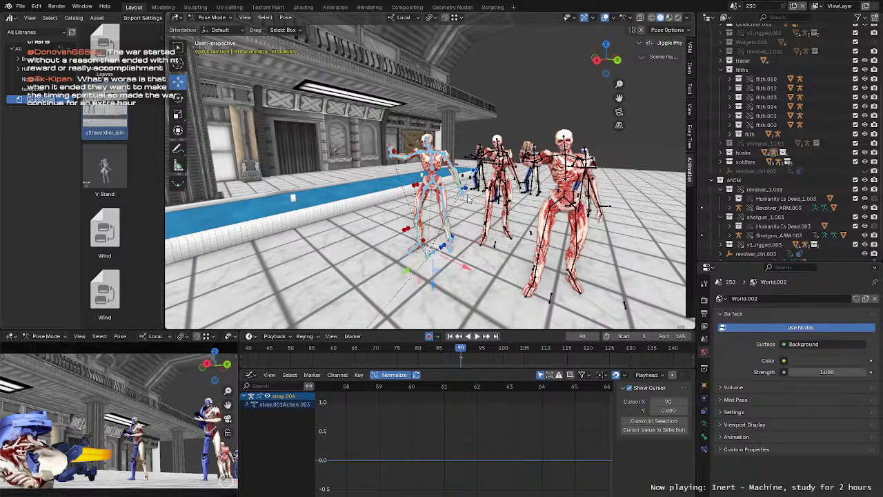
Step: Select all of stray.004's bones and move their keyframes to frame 86
scroll(422, 207, up, 4)
middle_drag(376, 203, 447, 207)
click(419, 211)
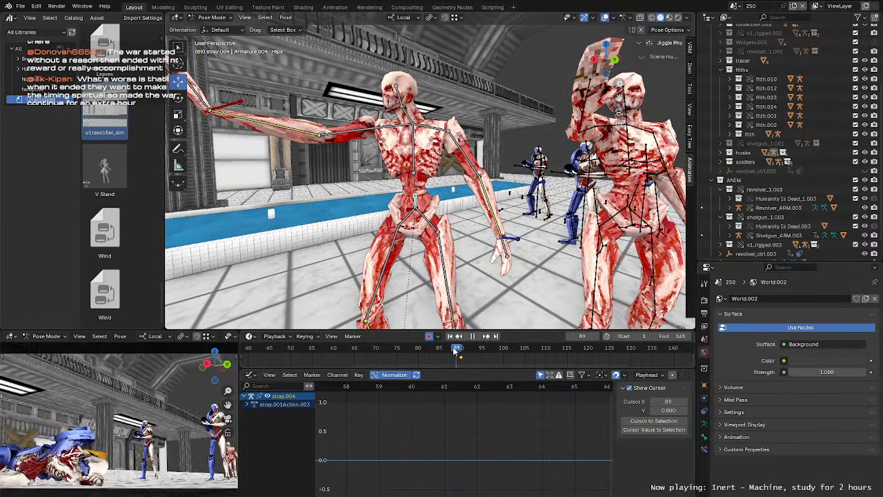
drag(460, 350, 443, 349)
scroll(357, 114, down, 4)
drag(355, 109, 523, 282)
scroll(494, 307, up, 3)
drag(461, 358, 444, 356)
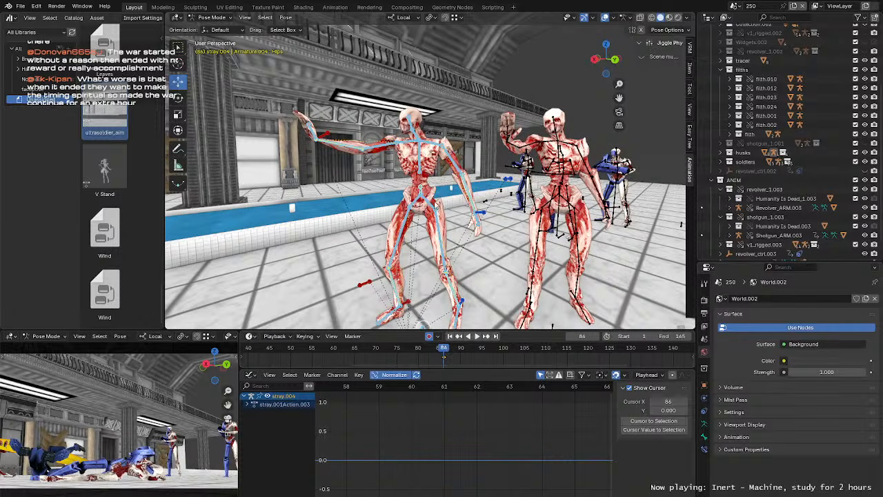
Step: Select stray.004's hips and examine its pose at frame 89 from several angles
click(424, 189)
middle_drag(426, 190, 452, 221)
scroll(437, 196, up, 4)
scroll(447, 206, down, 2)
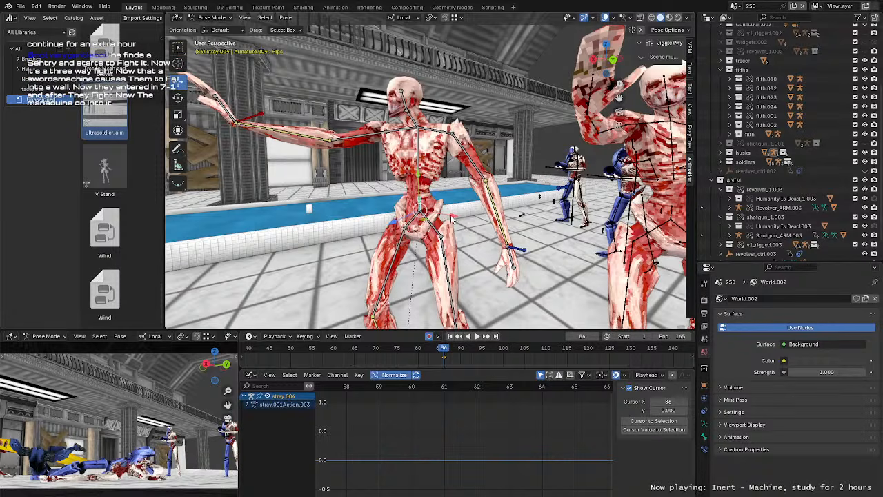
middle_drag(452, 218, 469, 207)
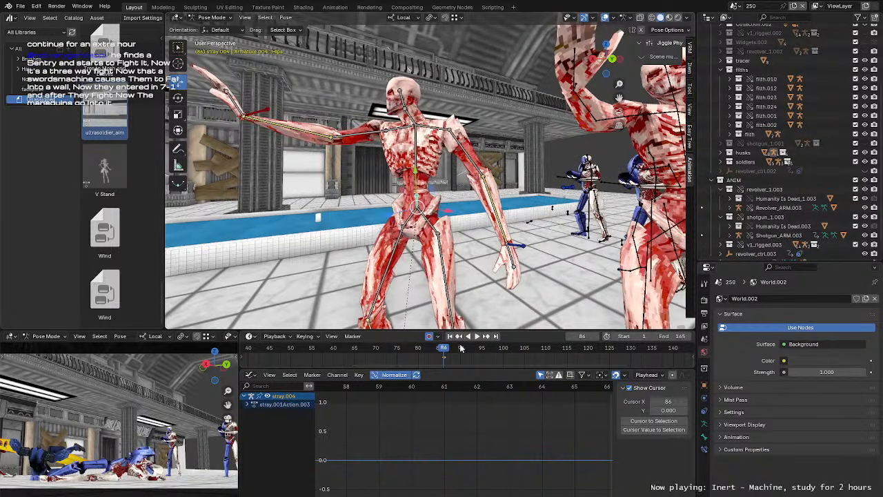
drag(446, 353, 458, 352)
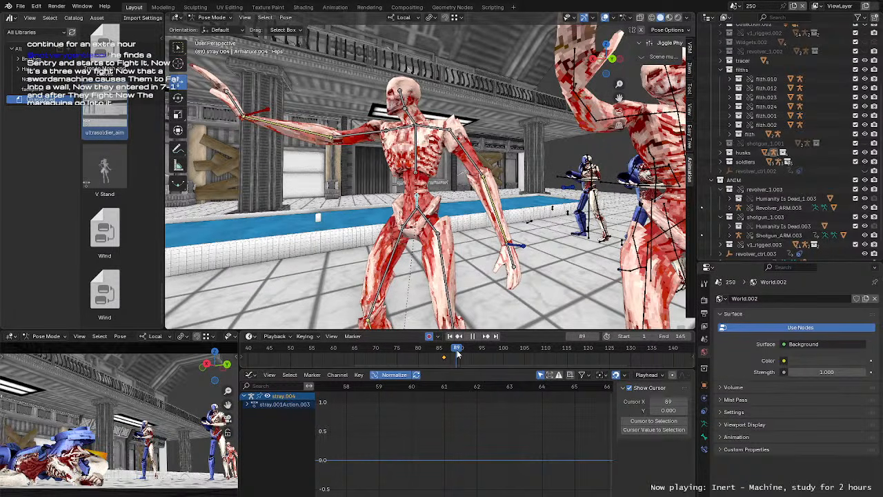
mouse_move(437, 226)
middle_down()
mouse_move(446, 236)
mouse_move(429, 248)
mouse_move(439, 236)
middle_up()
scroll(427, 248, up, 2)
scroll(440, 234, down, 3)
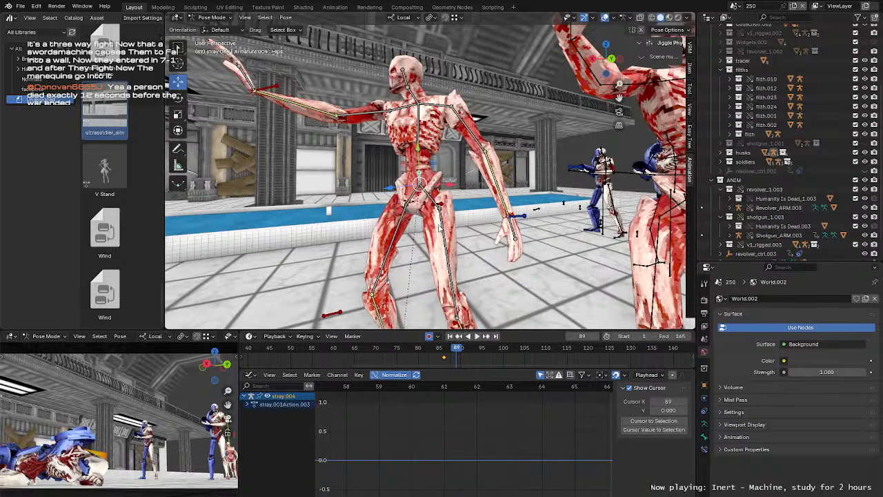
scroll(439, 228, up, 4)
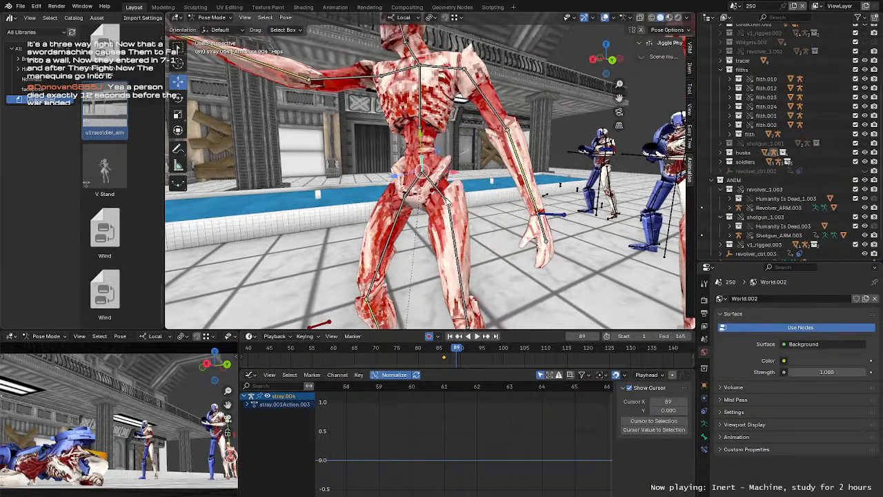
middle_drag(448, 201, 478, 209)
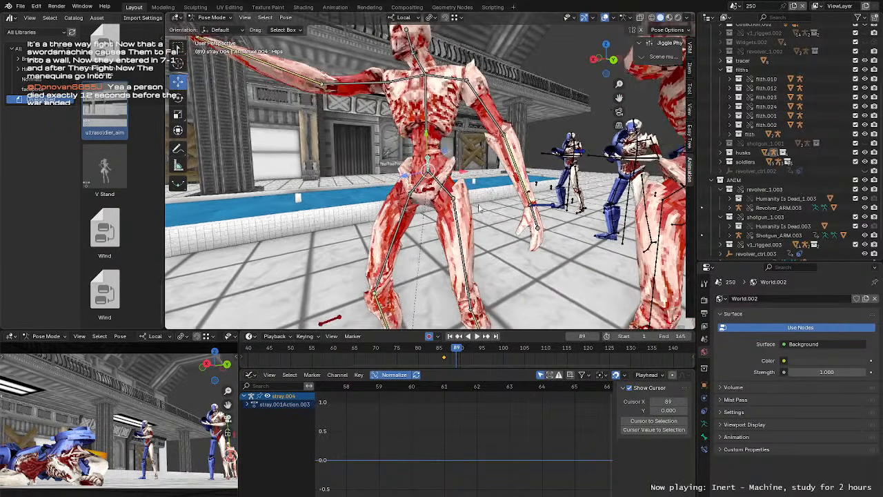
middle_drag(449, 181, 453, 201)
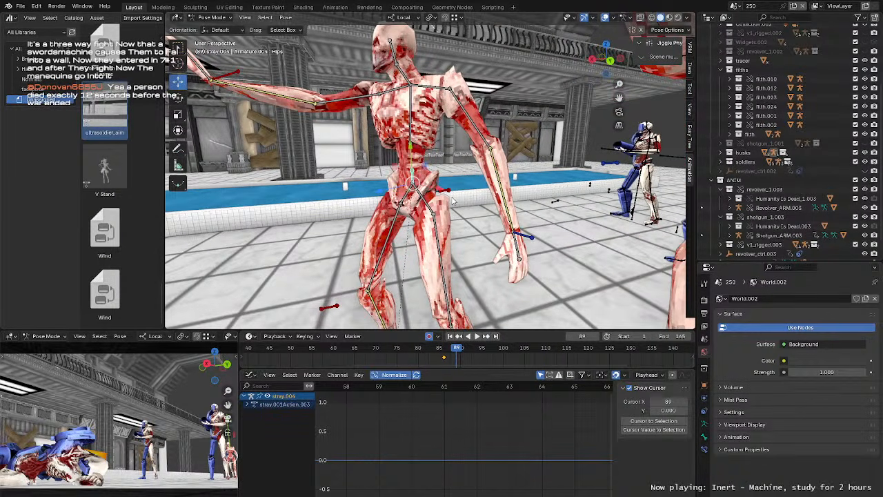
middle_drag(453, 199, 373, 165)
middle_drag(454, 208, 414, 206)
Step: Select stray.004's right hand IK control and go back to frame 86
click(354, 151)
drag(453, 353, 447, 354)
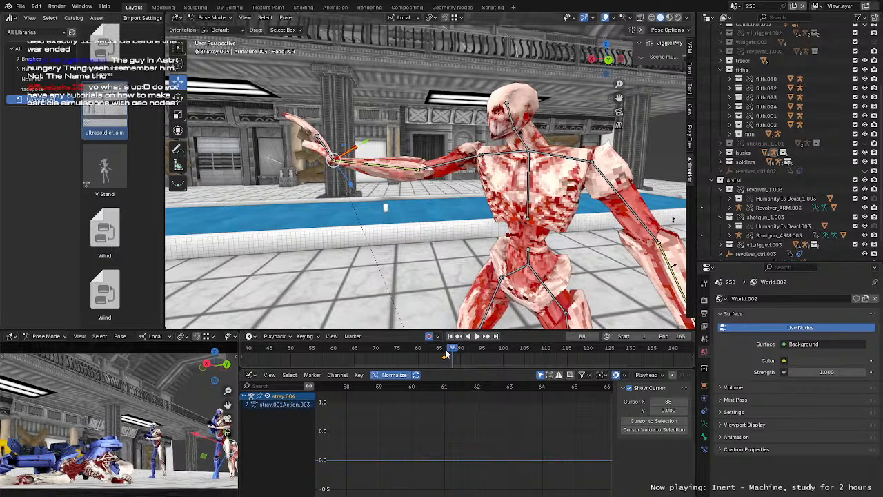
drag(446, 354, 446, 353)
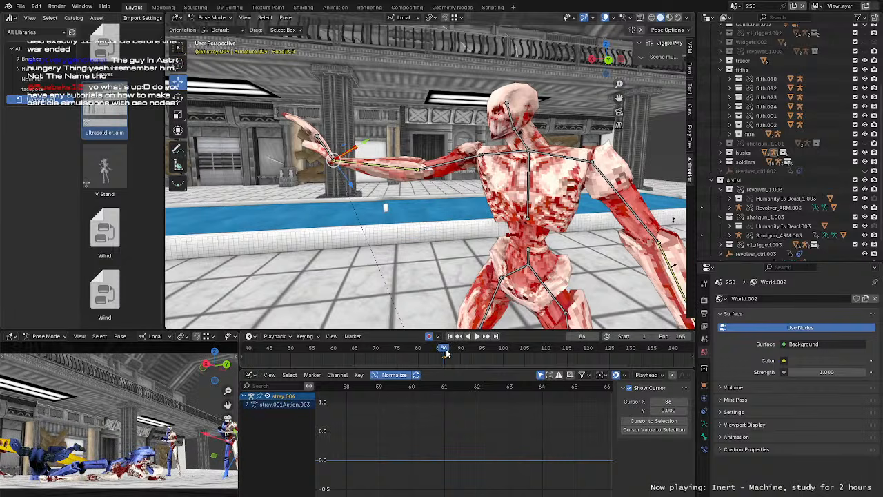
middle_drag(436, 196, 338, 188)
Step: Try to pull stray.004's right hand control toward the body at frame 88
key(Right)
key(Right)
key(g)
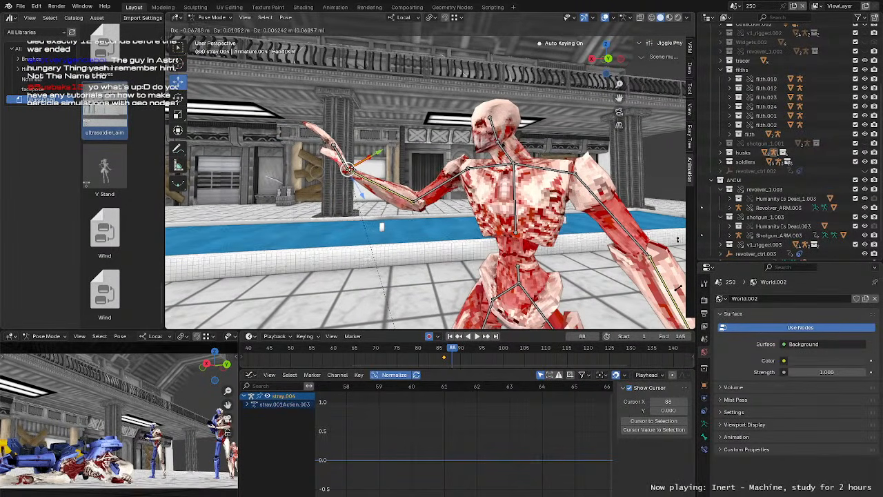
click(351, 171)
middle_drag(353, 172, 428, 179)
middle_drag(482, 198, 449, 233)
key(ctrl+z)
Step: Play the animation to check the husks' motion, then stop close to frame 86
key(space)
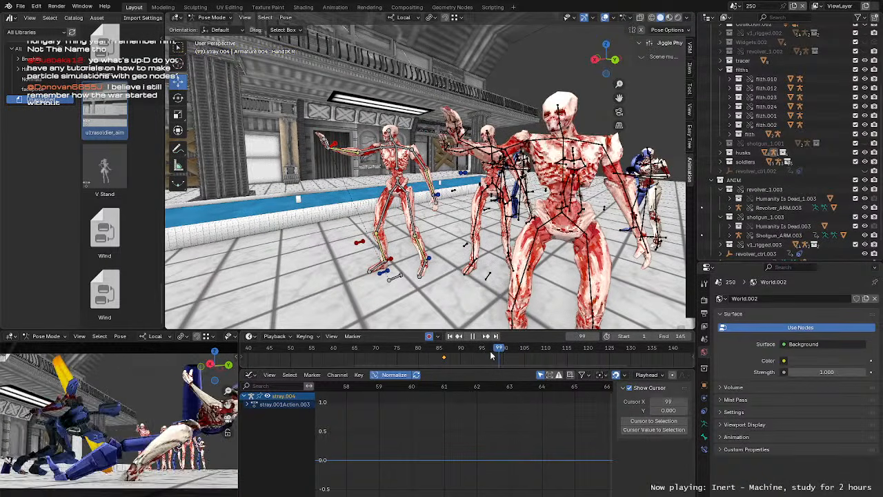
click(445, 357)
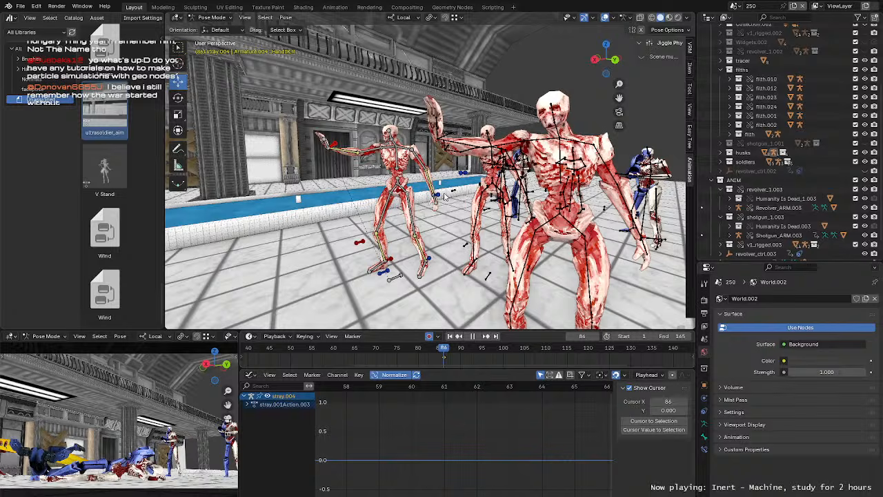
key(space)
Step: At frame 88, pull stray.004's right hand control toward the body, rotate it about 9.43° and nudge it slightly
scroll(483, 210, up, 4)
middle_drag(516, 212, 390, 145)
key(Right)
key(Right)
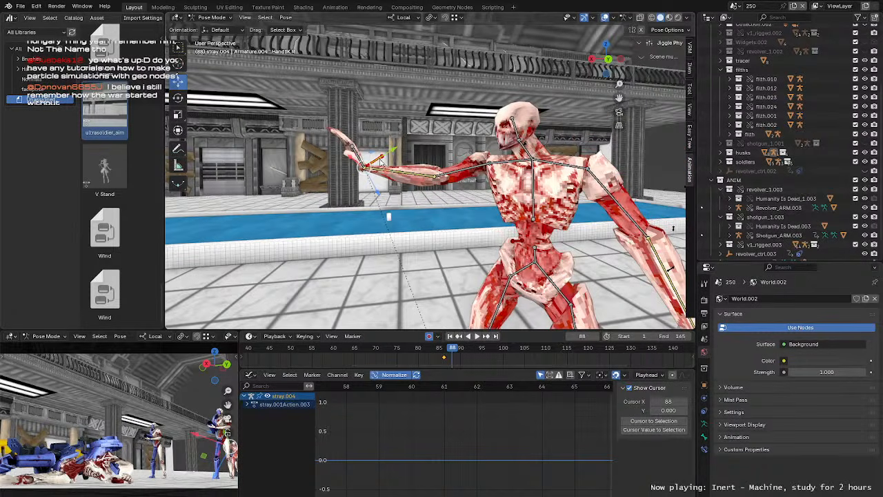
drag(366, 170, 422, 141)
key(r)
middle_drag(422, 143, 493, 158)
drag(449, 125, 456, 128)
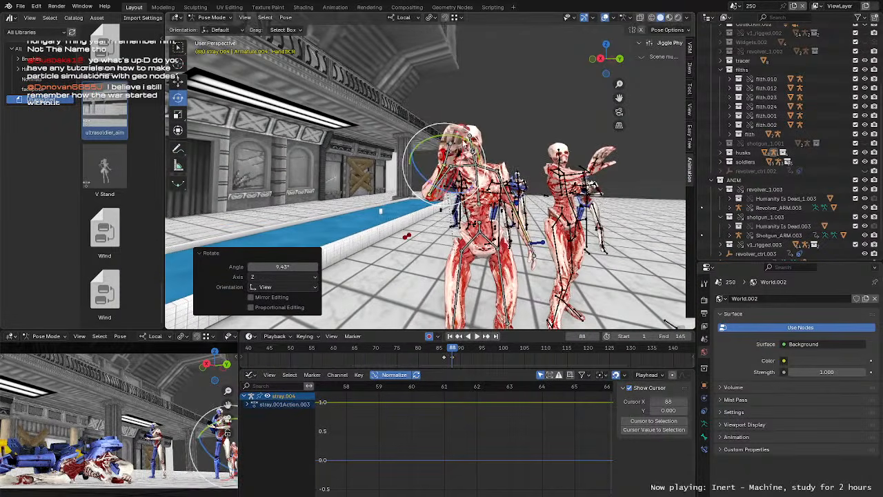
key(g)
middle_drag(456, 129, 492, 172)
drag(451, 166, 448, 164)
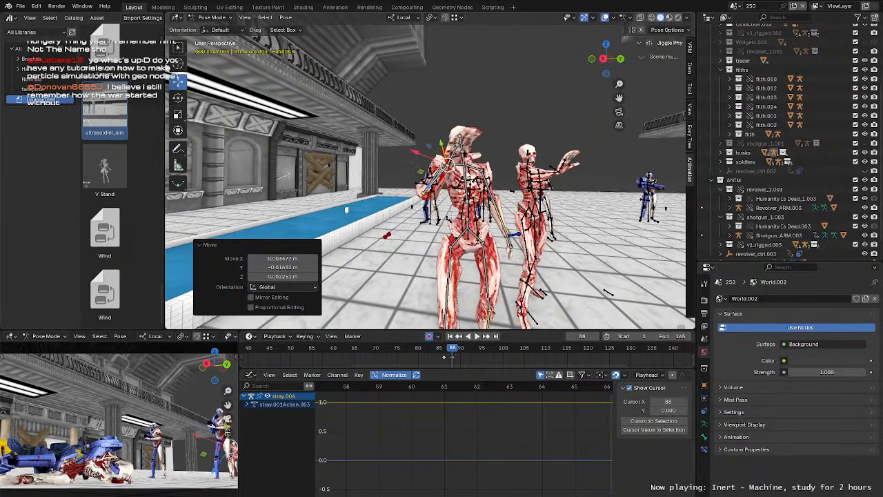
middle_drag(465, 166, 416, 163)
Step: Rotate stray.004's chest and neck at frame 88, turning the neck about 1.15° and 33.8° with trackball rotation
click(476, 181)
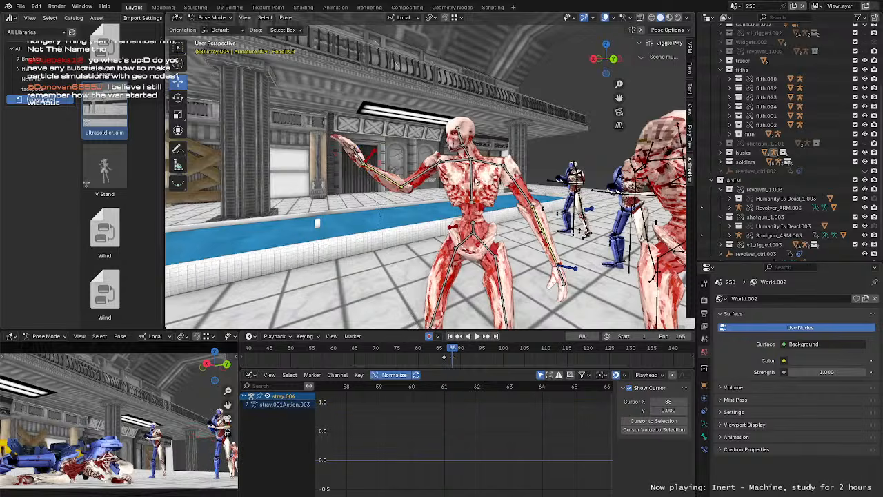
middle_drag(476, 181, 524, 180)
middle_drag(373, 211, 460, 175)
key(r)
drag(459, 175, 437, 175)
middle_drag(545, 131, 445, 143)
middle_drag(445, 109, 412, 158)
click(412, 157)
drag(403, 163, 430, 164)
middle_drag(436, 164, 345, 160)
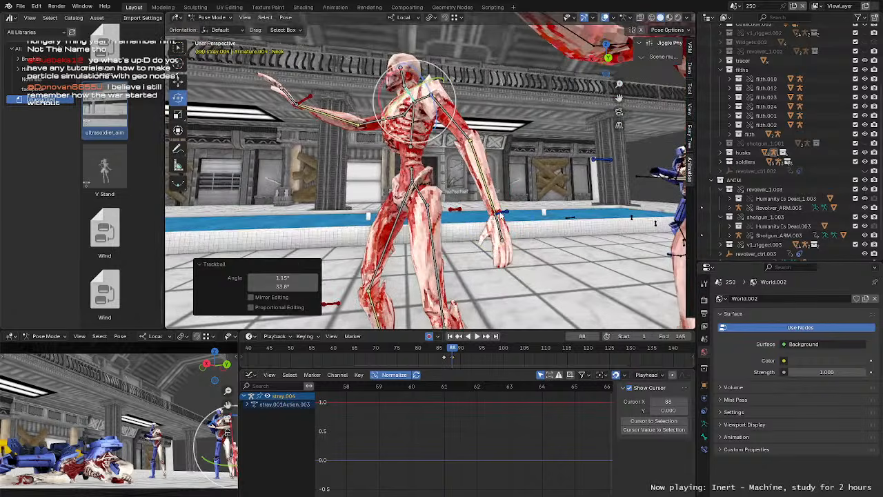
Step: Shift stray.004's left hand control slightly at frame 88
click(492, 211)
middle_drag(492, 211, 479, 213)
key(g)
drag(491, 215, 496, 211)
middle_drag(372, 186, 412, 177)
Step: Move stray.004's hips back at frame 88, about -0.017 m in X and 0.001 m in Z
click(399, 170)
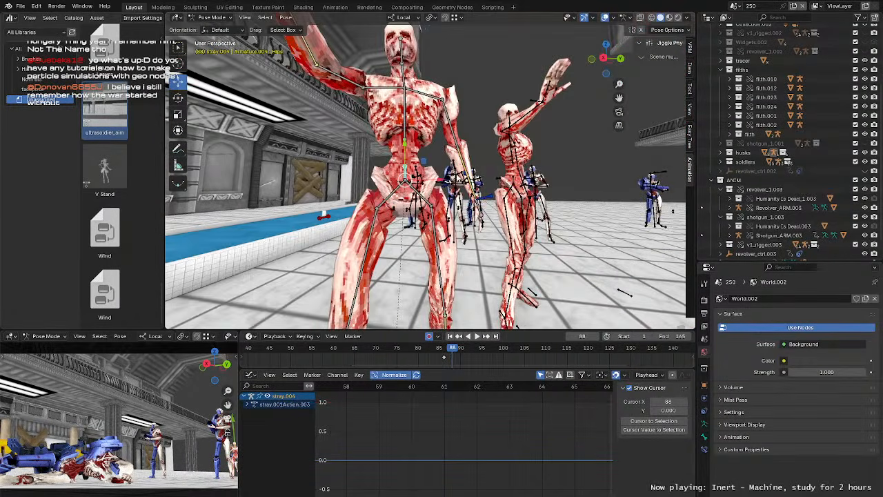
middle_drag(545, 184, 473, 187)
scroll(473, 188, up, 5)
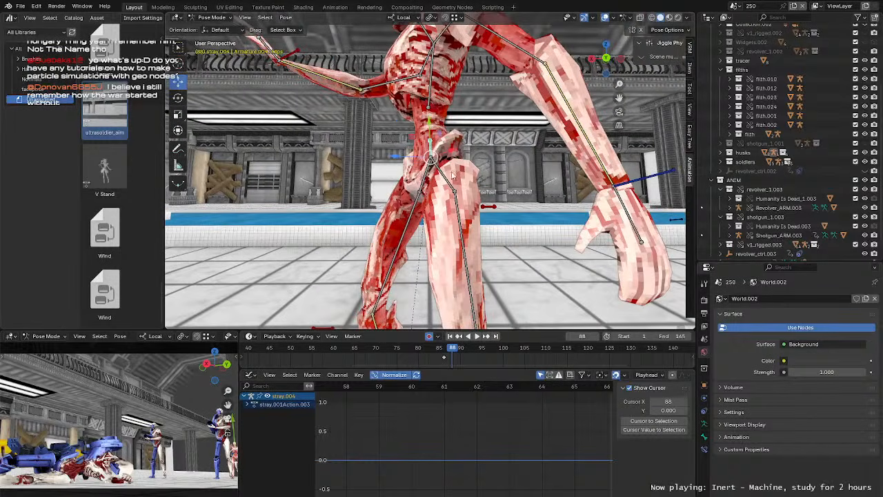
drag(432, 157, 446, 156)
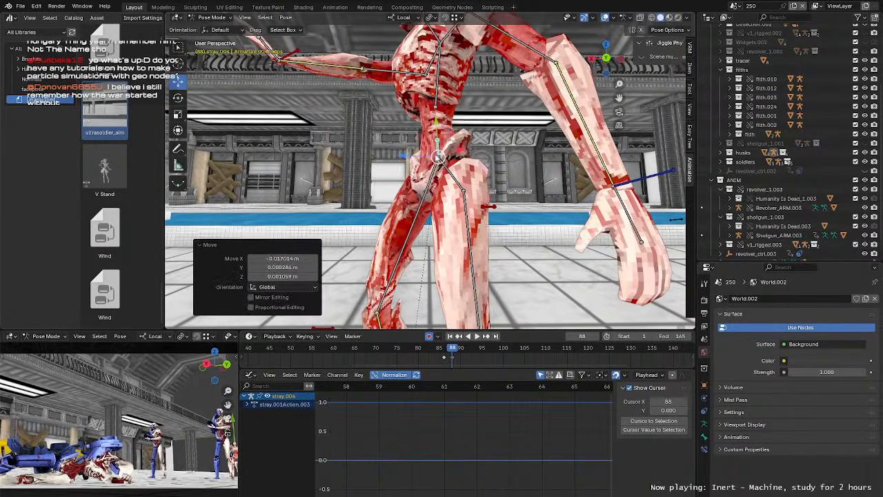
Step: Move stray.004's right hand control about -0.028 m in X at frame 88 and adjust its rotation
shift+middle_drag(319, 56, 381, 118)
drag(330, 116, 344, 114)
middle_drag(407, 141, 431, 166)
scroll(493, 183, down, 3)
key(r)
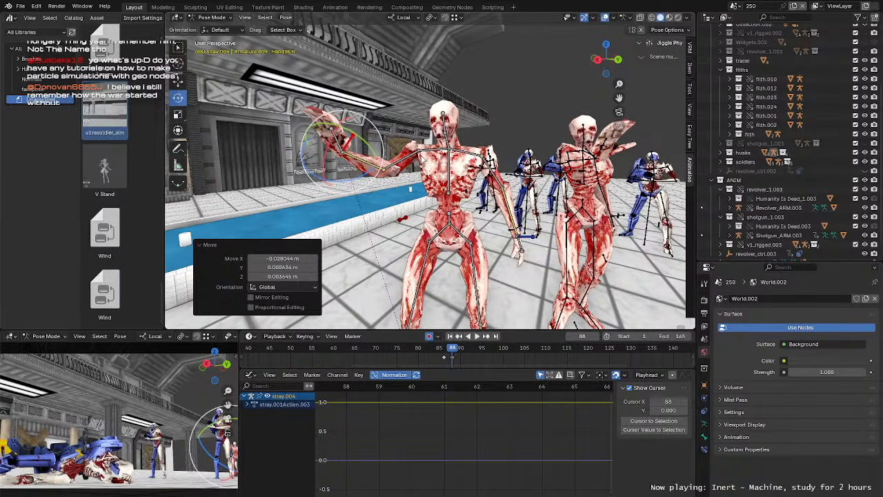
middle_drag(421, 158, 443, 144)
click(430, 119)
Step: Go to frame 92 and shift stray.004's hips slightly forward
drag(453, 352, 469, 354)
scroll(458, 150, up, 2)
middle_drag(458, 147, 405, 172)
click(418, 215)
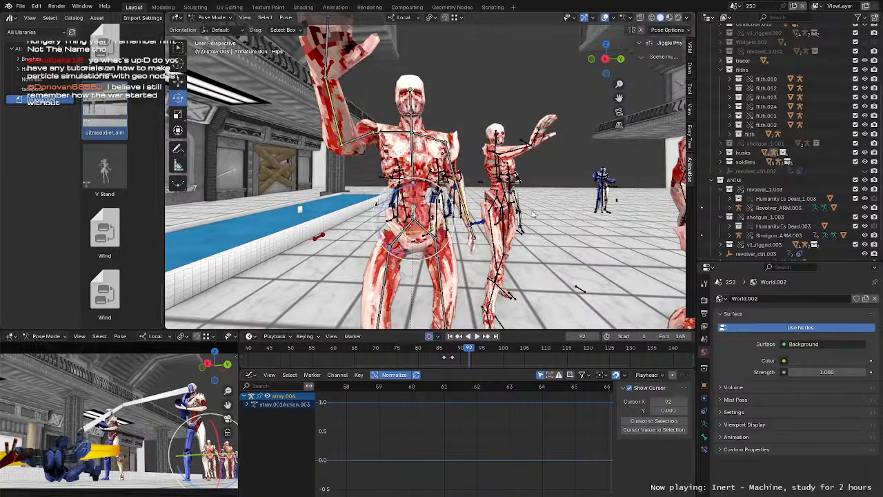
middle_drag(422, 214, 338, 190)
scroll(428, 180, up, 2)
key(g)
middle_drag(429, 179, 422, 178)
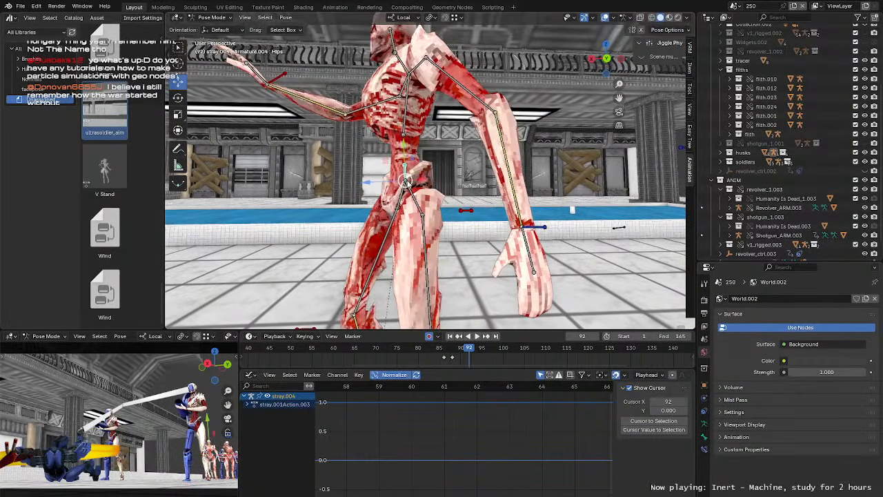
drag(405, 181, 393, 182)
Step: At frame 92, rotate stray.004's chest about 5.16° and 11.6° with trackball rotation and turn its neck slightly
click(395, 114)
middle_drag(369, 142, 445, 160)
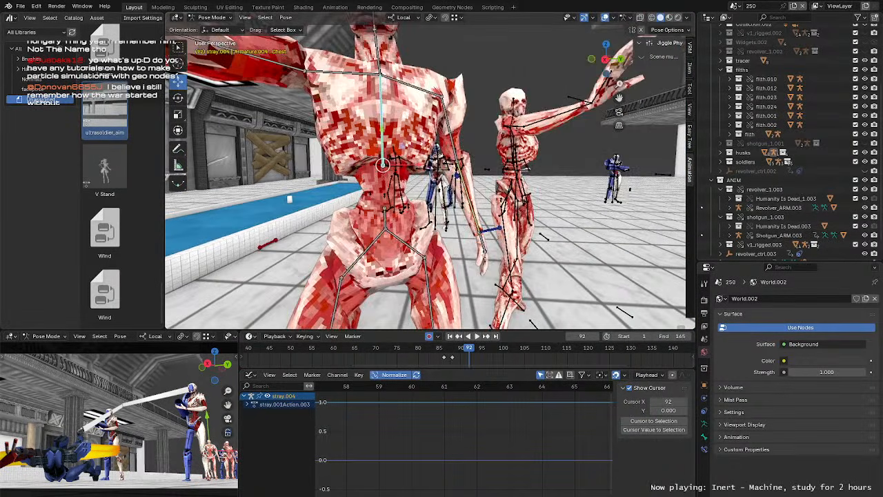
scroll(405, 176, down, 3)
key(r)
drag(398, 180, 409, 183)
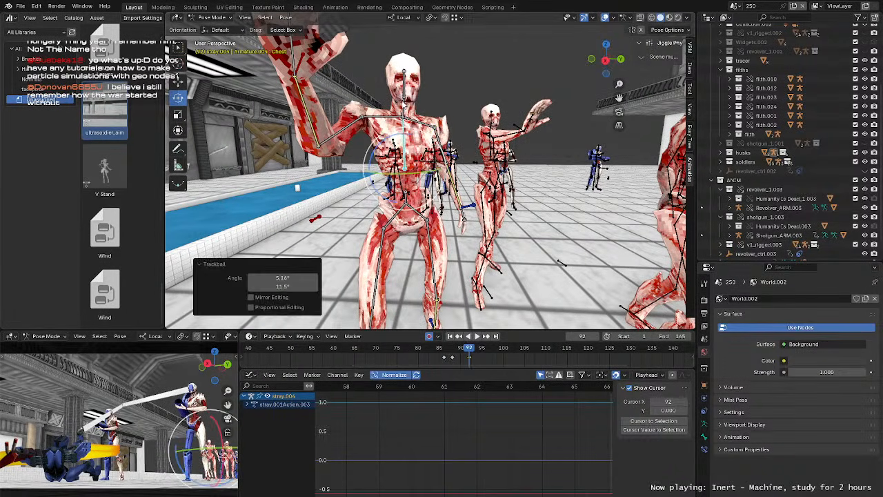
click(406, 108)
drag(405, 117, 399, 117)
middle_drag(399, 118, 523, 132)
Step: Reposition stray.004's right hand control at frame 92 and rotate it about -7.45° and 1.15° with trackball rotation
click(538, 113)
key(g)
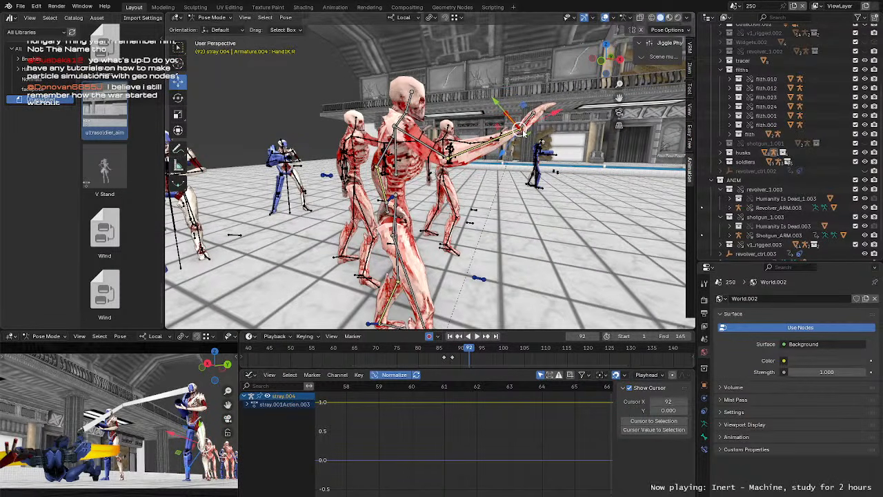
drag(526, 134, 536, 146)
middle_drag(536, 146, 420, 172)
key(r)
drag(337, 135, 337, 130)
middle_drag(483, 146, 438, 157)
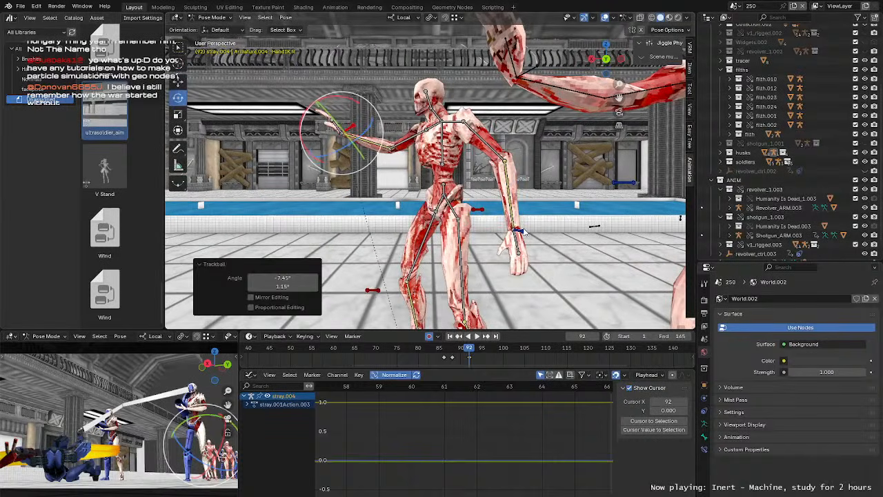
Step: Move stray.004's left hand control at frame 92, about -0.013 m in X and 0.003 m in Z
click(483, 209)
key(g)
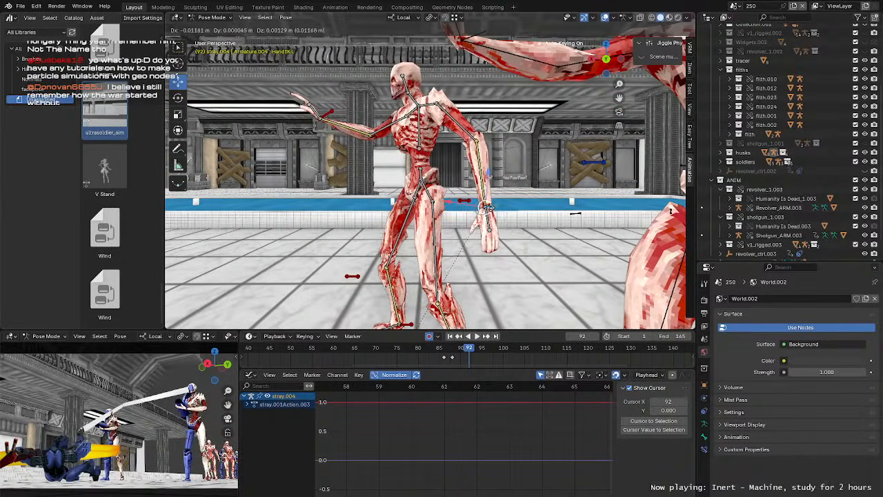
click(495, 209)
scroll(476, 200, up, 3)
shift+middle_drag(422, 182, 435, 164)
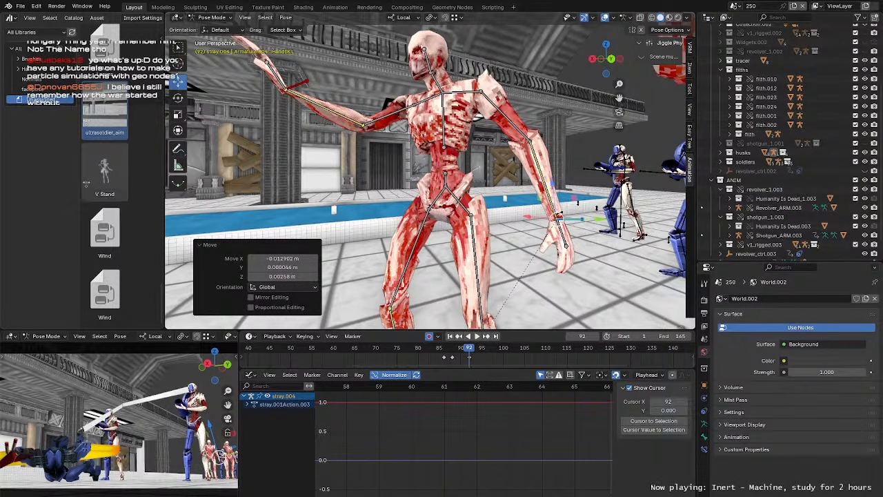
key(g)
click(464, 145)
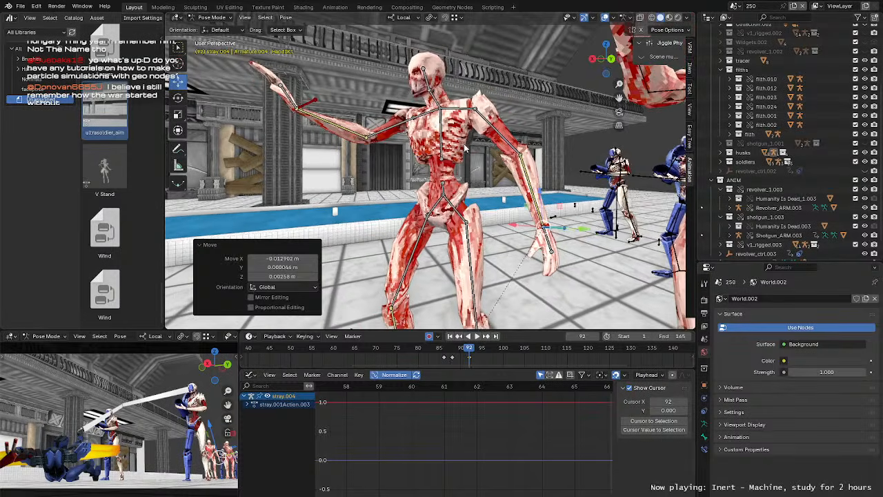
Step: Select stray.004's chest and replay the motion from frame 85 several times, stopping at frame 92
click(439, 143)
middle_drag(439, 143, 463, 169)
key(space)
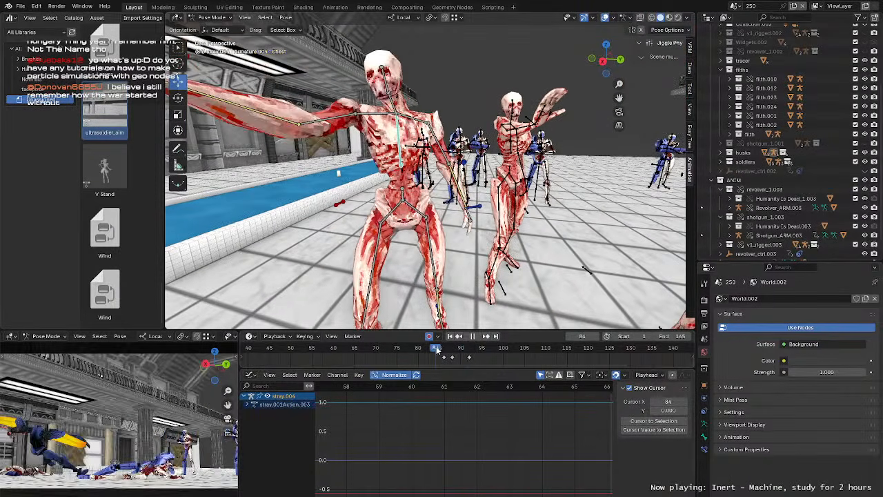
click(439, 351)
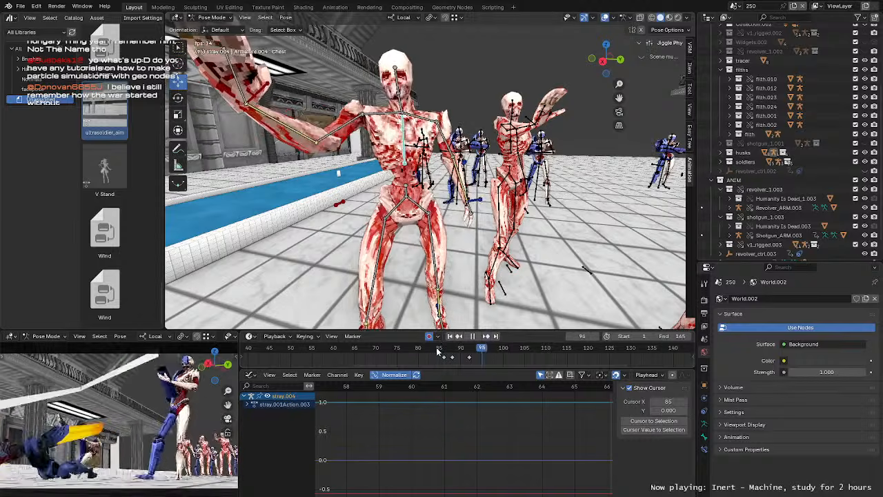
click(437, 351)
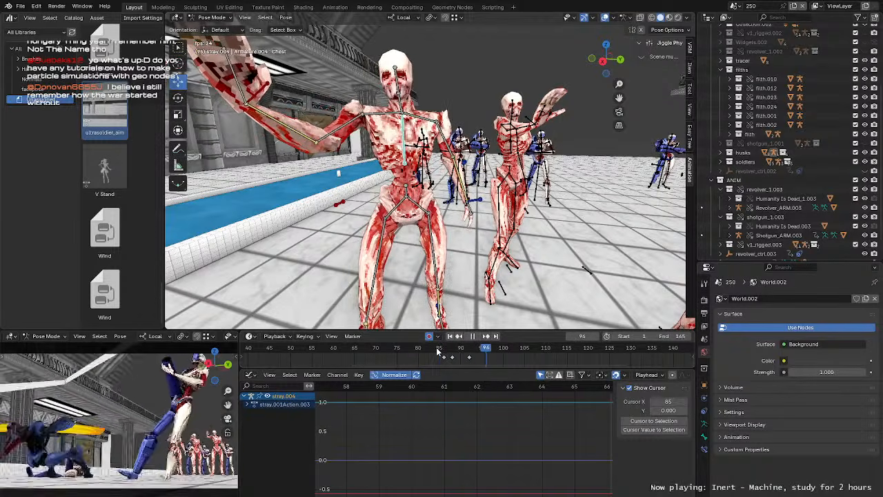
click(436, 351)
click(436, 351)
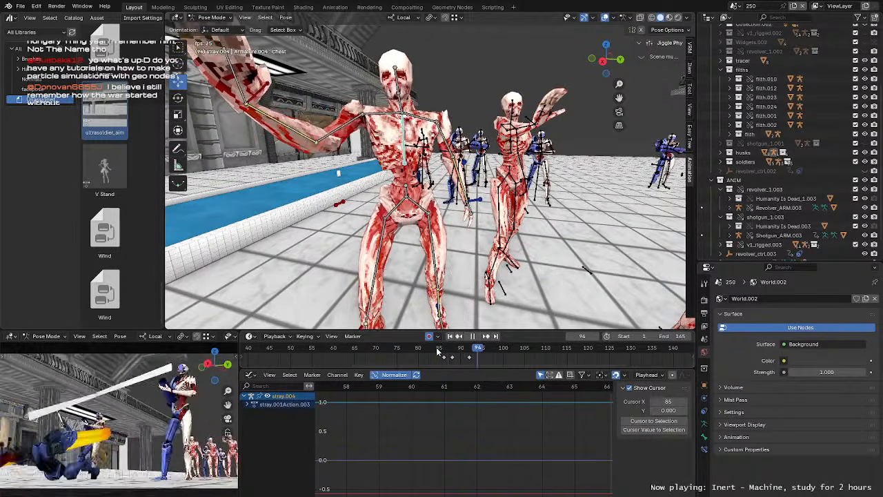
click(436, 351)
drag(437, 352, 470, 351)
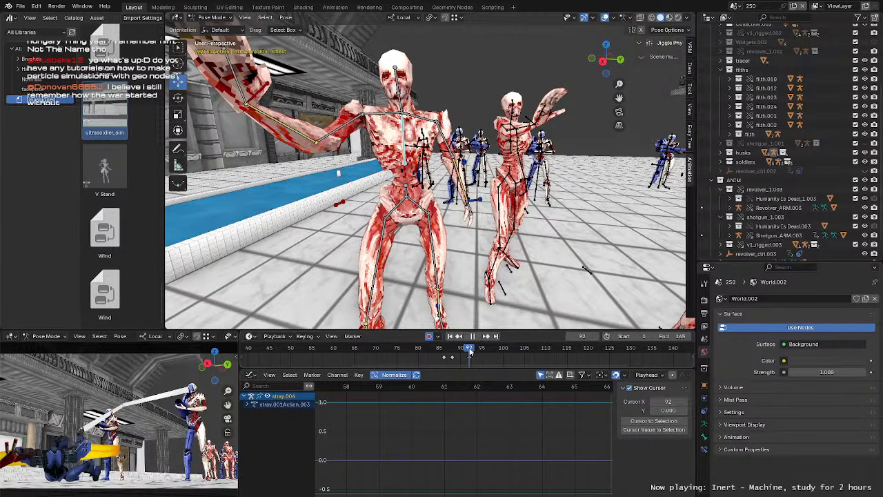
Step: Rotate stray.004's chest 4.01° with trackball rotation at frame 97 and turn it slightly more at frame 103
drag(470, 351, 490, 350)
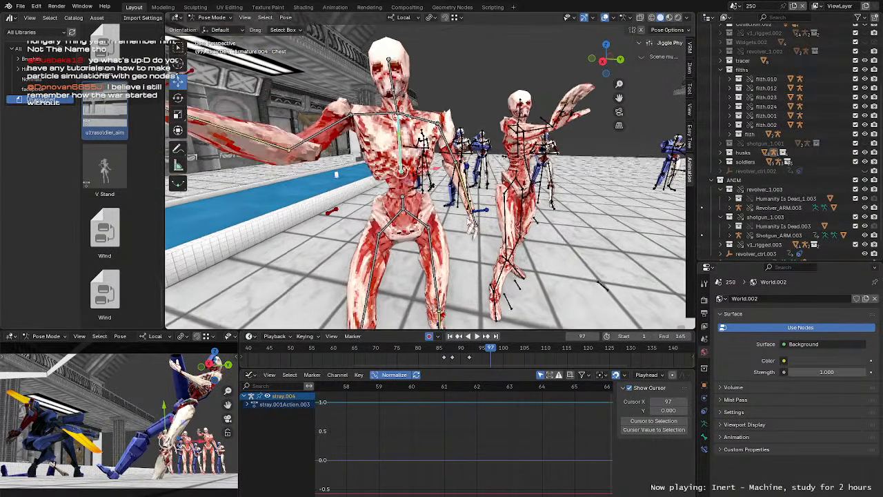
key(r)
middle_drag(435, 218, 418, 204)
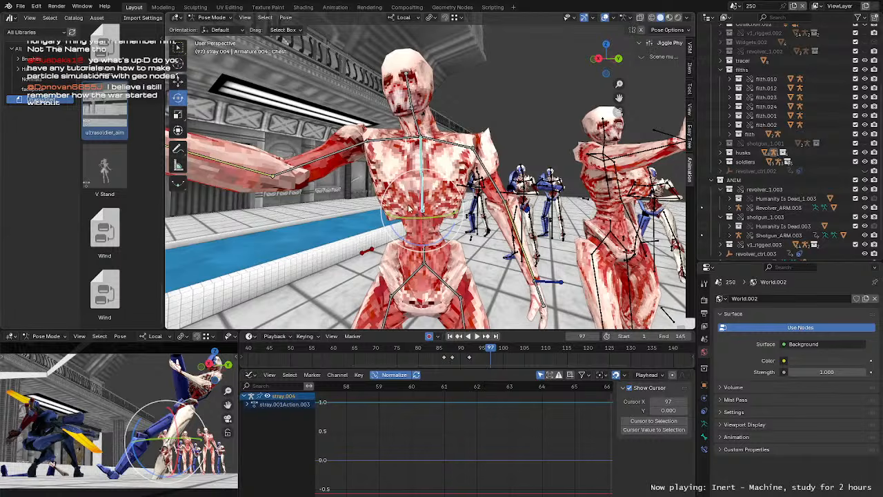
drag(410, 206, 414, 206)
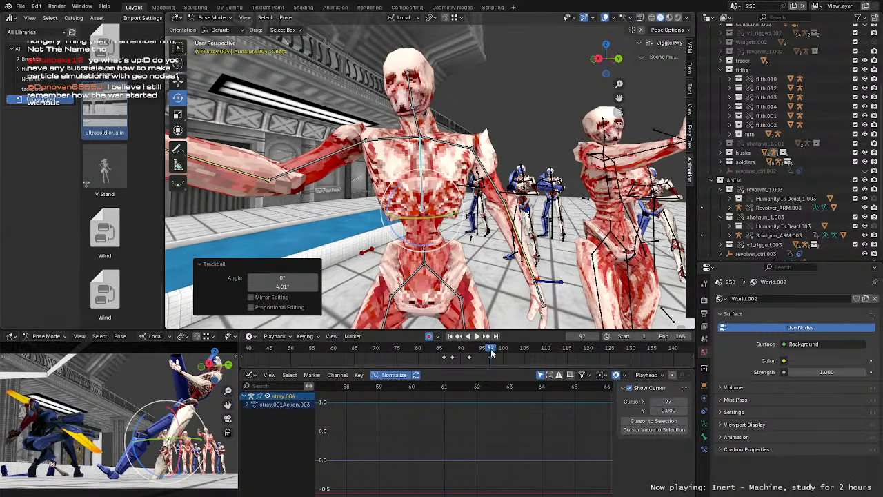
drag(491, 353, 516, 350)
drag(431, 204, 427, 206)
Step: Try the chest's frame 97 key one frame earlier, and return it to frame 97
click(489, 358)
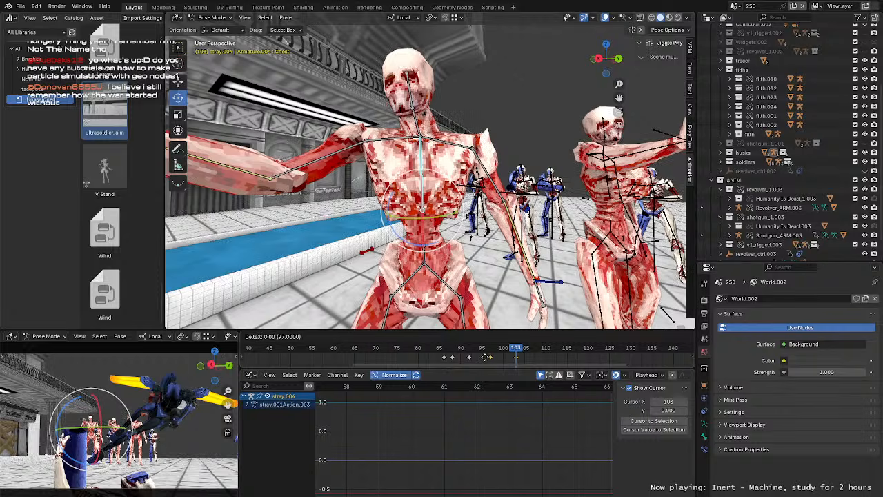
click(440, 353)
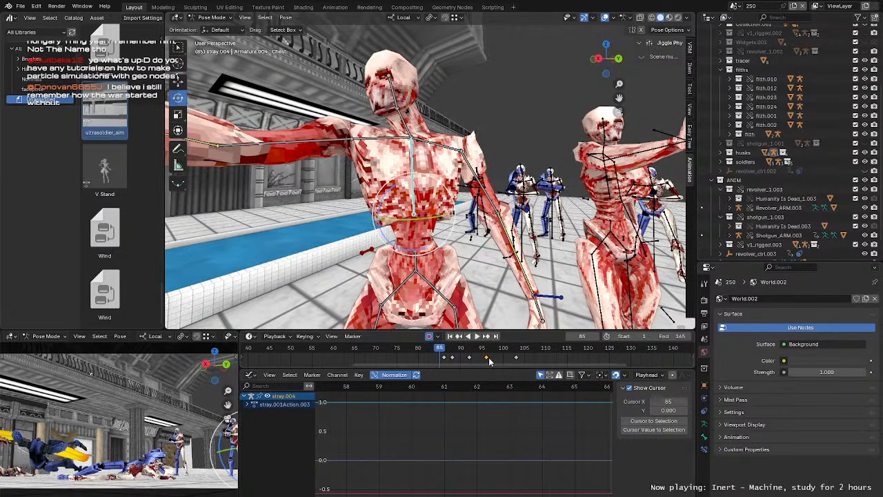
drag(487, 361, 491, 360)
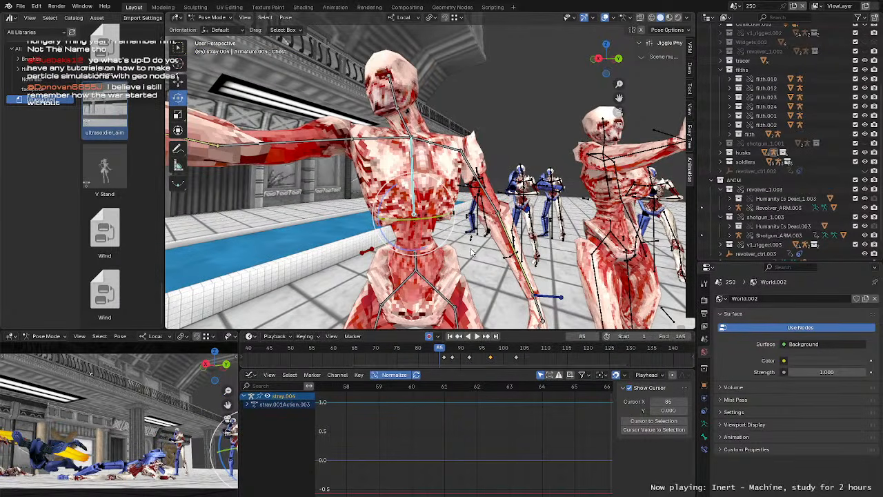
Step: Replay stray.004's motion from frame 86 to check the chest's timing
scroll(474, 243, down, 2)
click(445, 352)
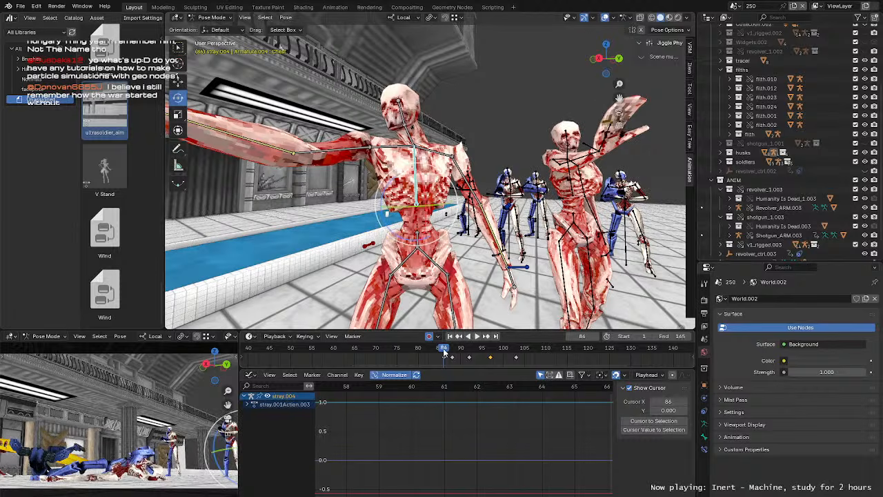
key(space)
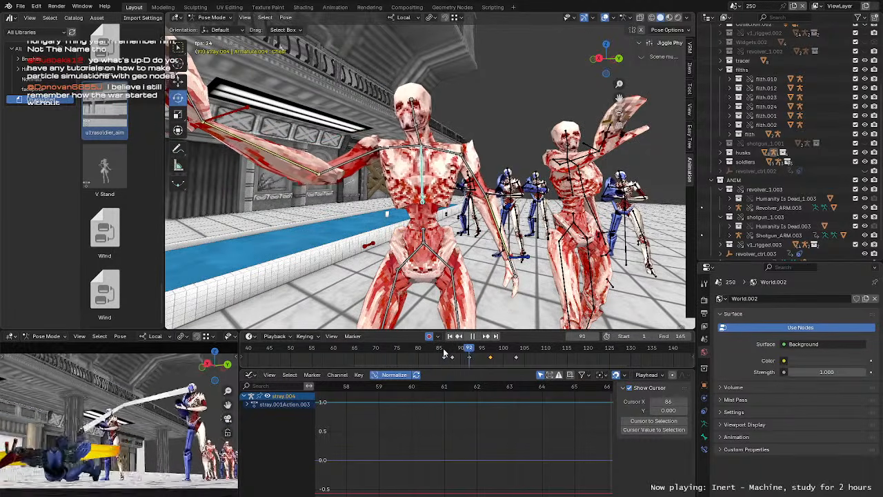
click(445, 353)
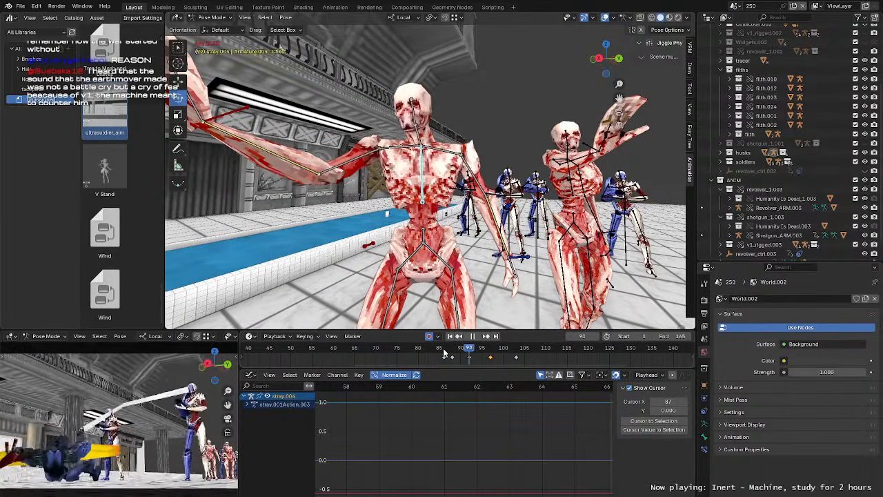
Step: At frame 97, rotate stray.004's chest about -1.72° and -6.30° with trackball rotation
drag(445, 355, 490, 357)
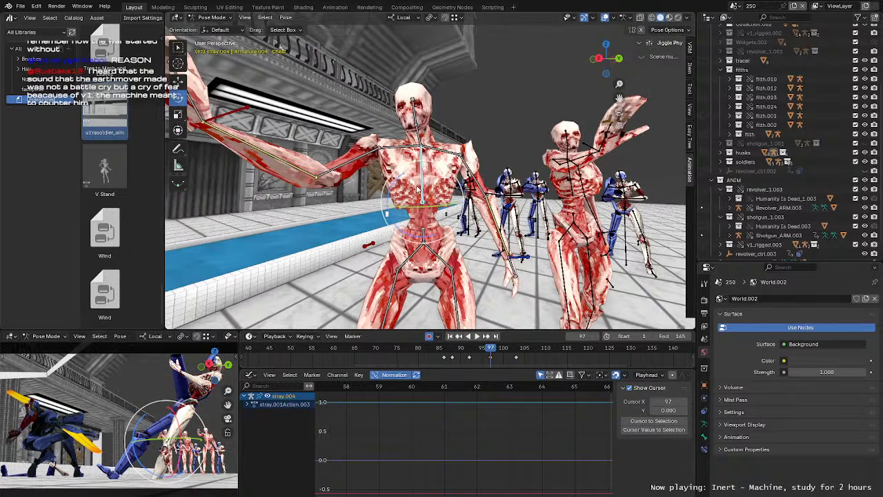
middle_drag(417, 188, 436, 220)
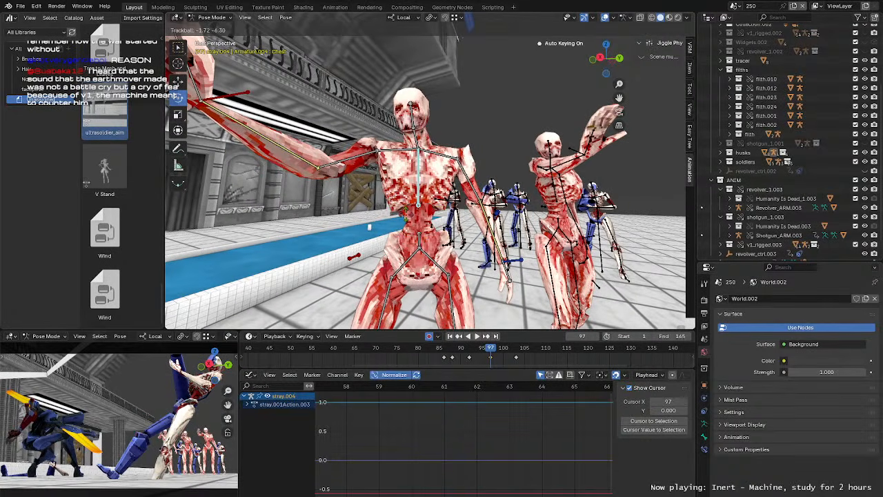
click(445, 256)
Step: Delete the chest's key at frame 103 and key it again there with a 1.15° trackball rotation
click(516, 356)
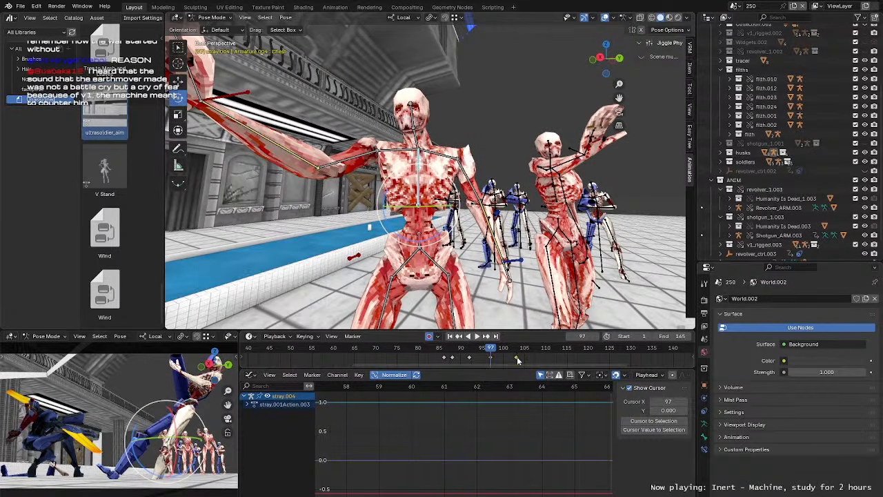
click(516, 350)
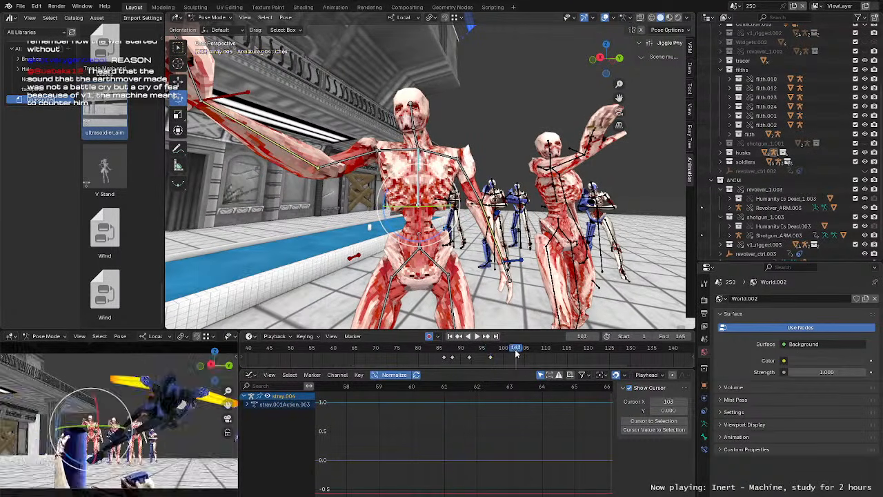
key(r)
key(r)
click(403, 220)
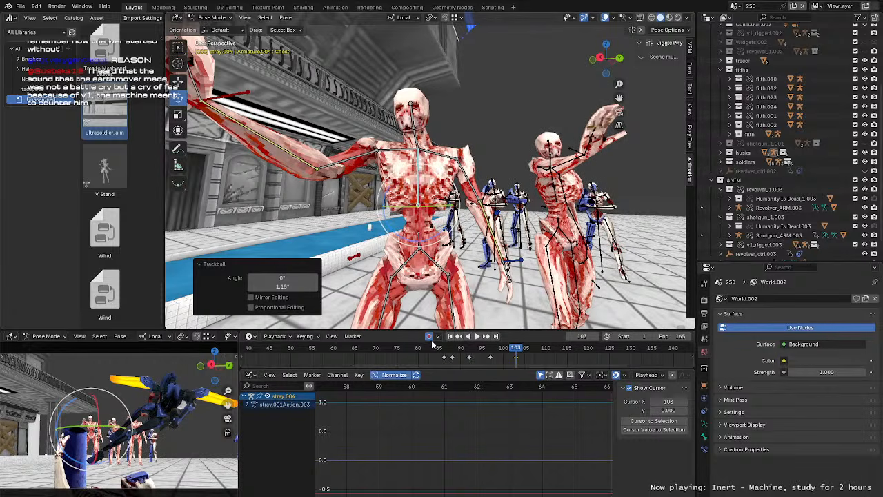
Step: Replay the motion from frame 85 and retime the chest's last three keys to frames 91, 95 and 101
click(441, 352)
key(space)
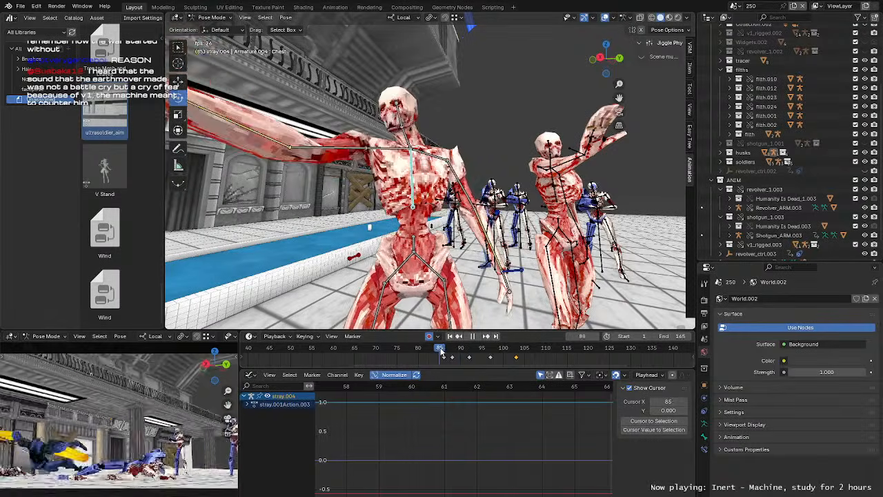
key(Escape)
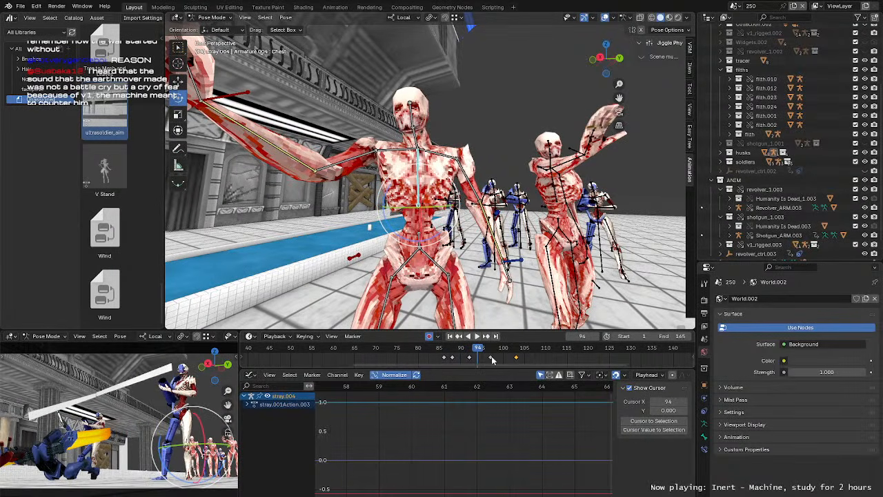
shift+click(489, 356)
key(g)
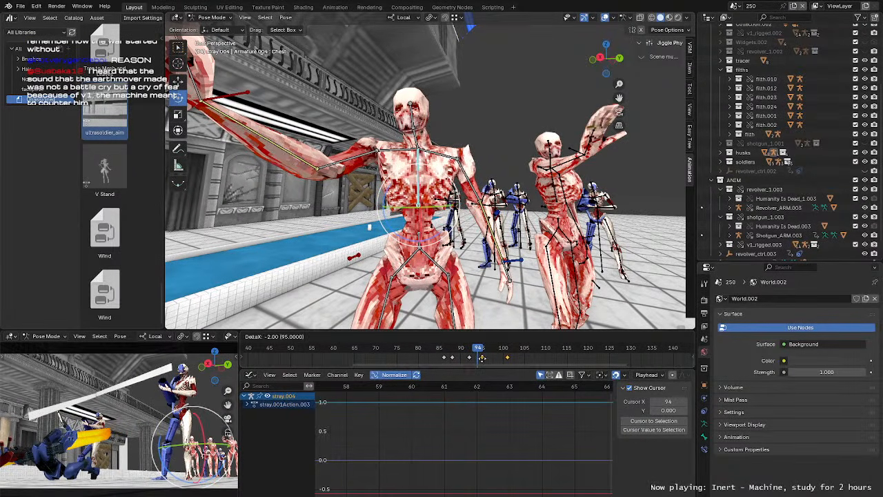
click(478, 360)
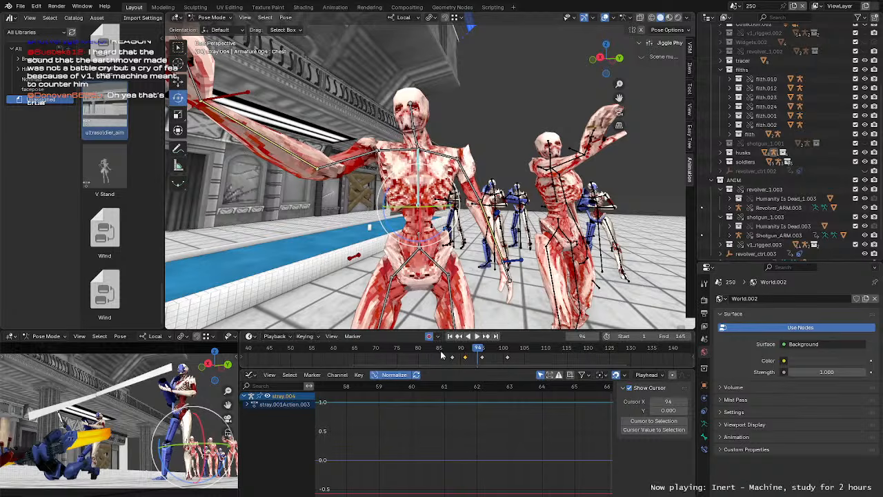
Step: Replay from frame 85 and rotate stray.004's chest about 1.72° and -0.57° with trackball rotation at frame 95
click(437, 349)
key(space)
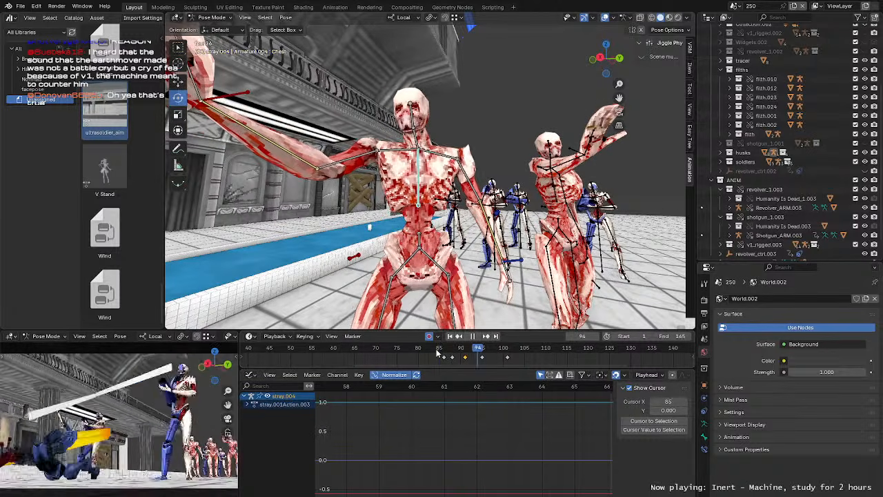
key(space)
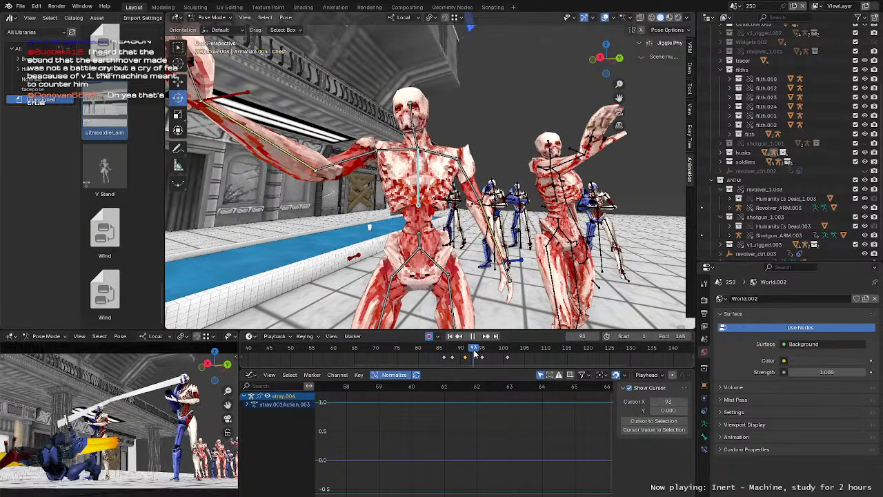
mouse_move(482, 354)
mouse_down()
mouse_move(450, 358)
mouse_move(475, 357)
mouse_up()
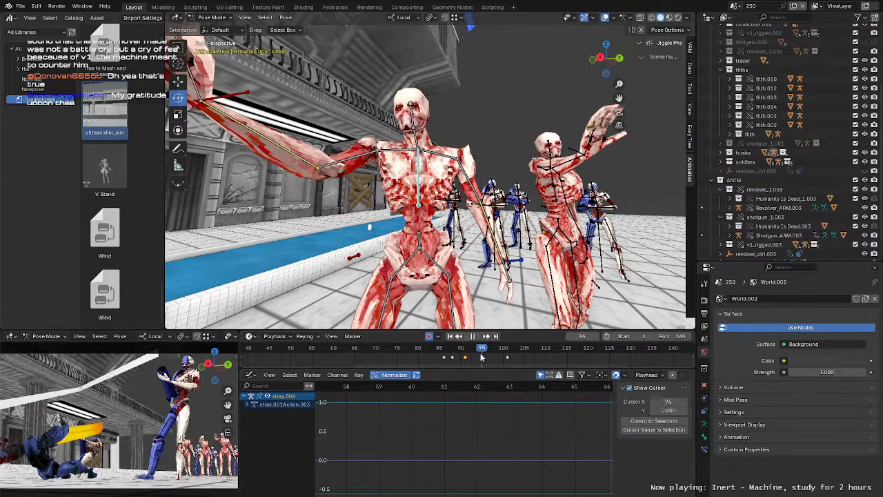
middle_drag(393, 195, 398, 192)
key(r)
key(r)
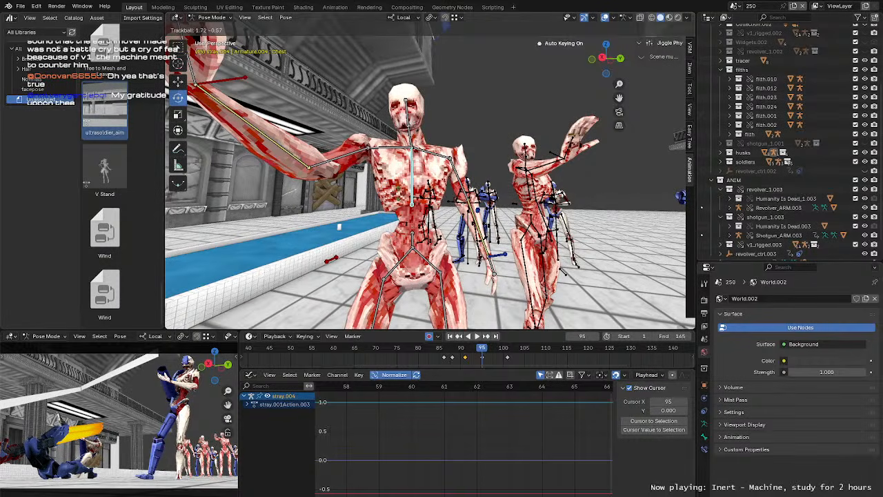
click(398, 192)
Step: Check the pose at frame 101 and replay the motion from frame 85, stopping at frame 95
drag(482, 352, 508, 354)
middle_drag(477, 280, 471, 279)
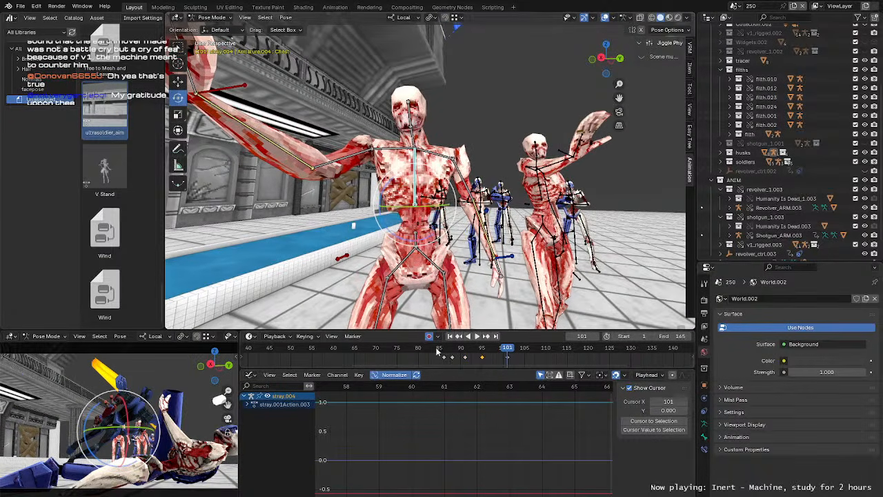
key(space)
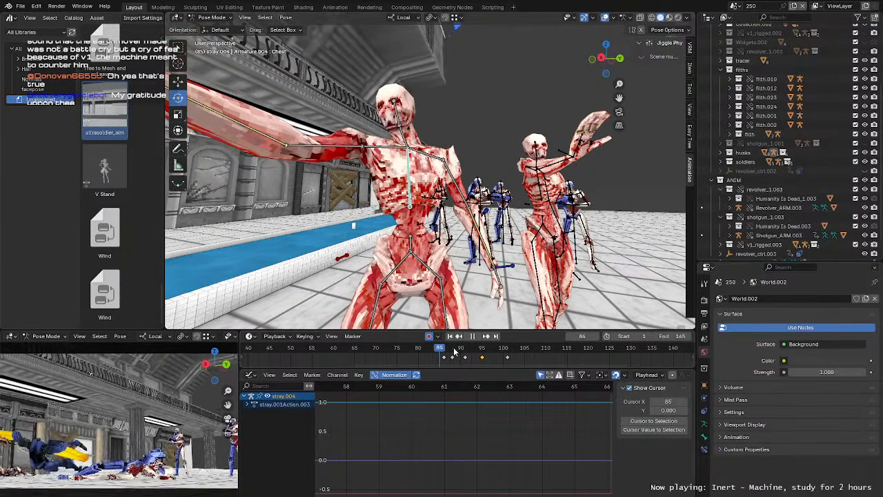
key(space)
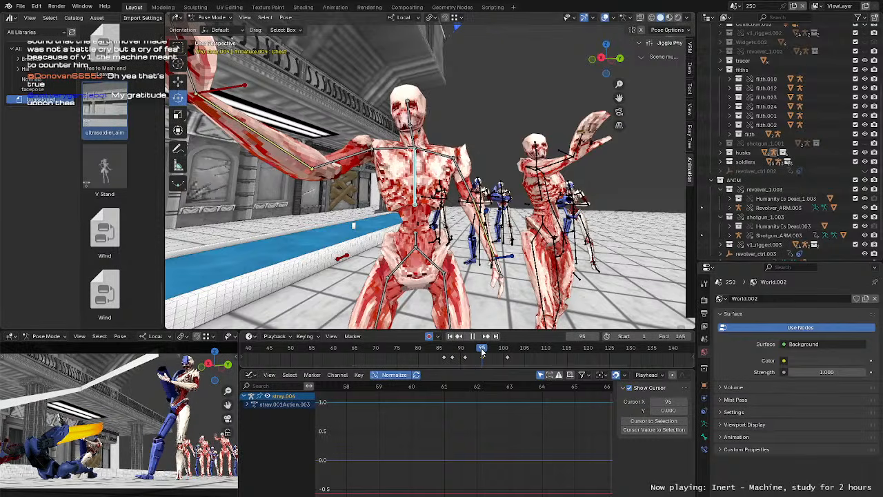
Step: Rotate stray.004's chest about -0.57° with trackball rotation at frame 95 and replay the motion from frame 85
key(r)
key(r)
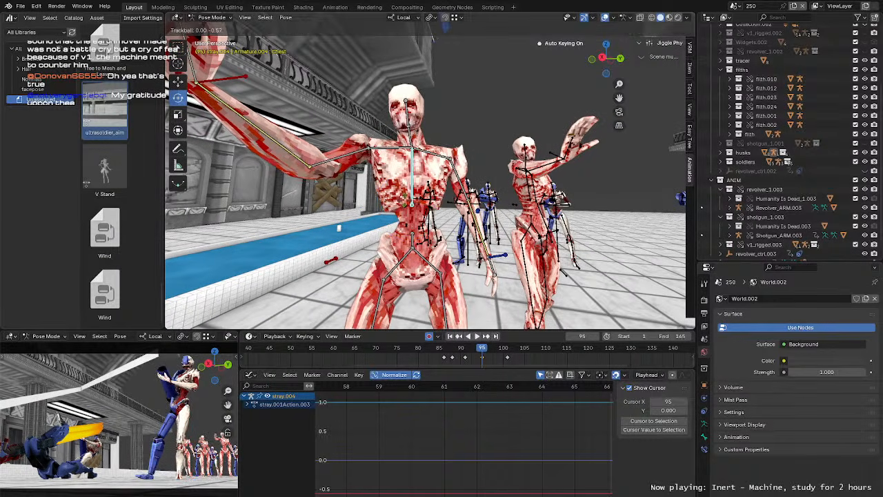
click(462, 340)
click(439, 351)
key(space)
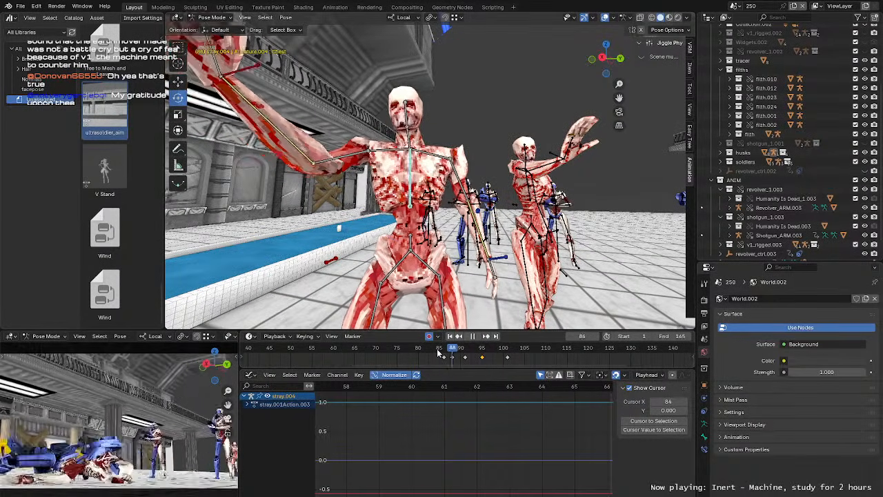
click(439, 350)
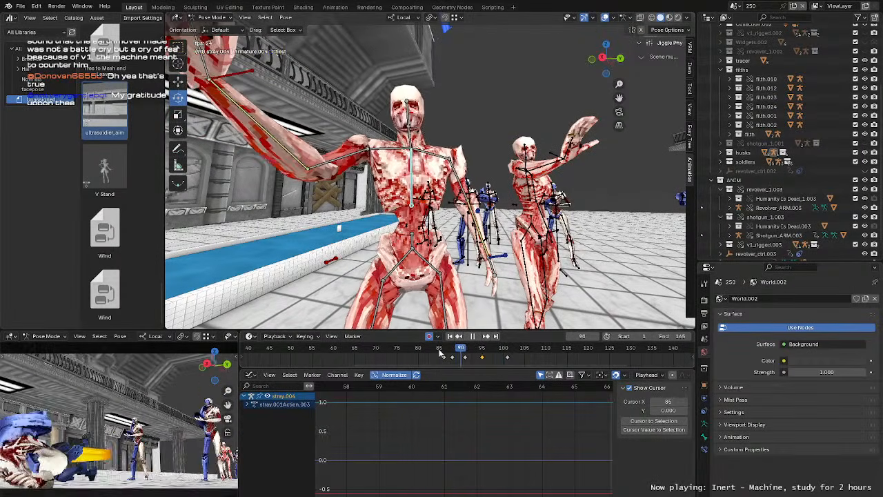
key(space)
Step: Retime the chest's last two keys to frames 96 and 104 and replay the motion from frame 86
drag(483, 358, 520, 360)
click(444, 351)
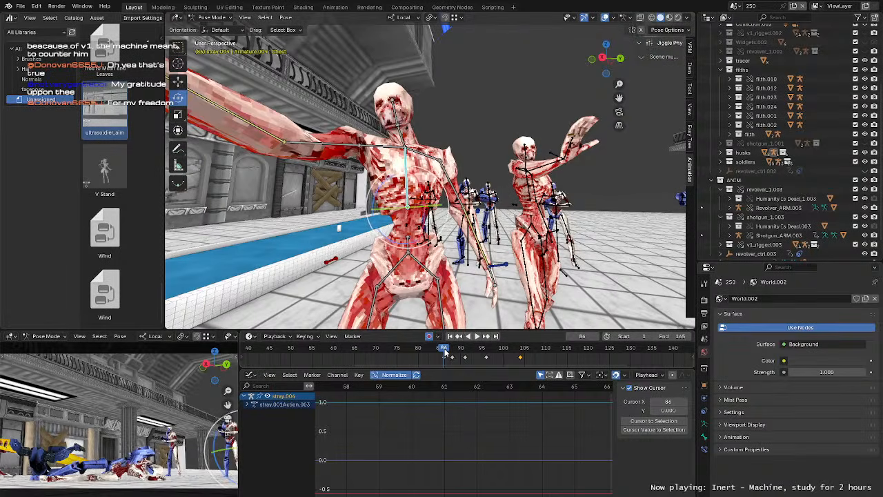
key(space)
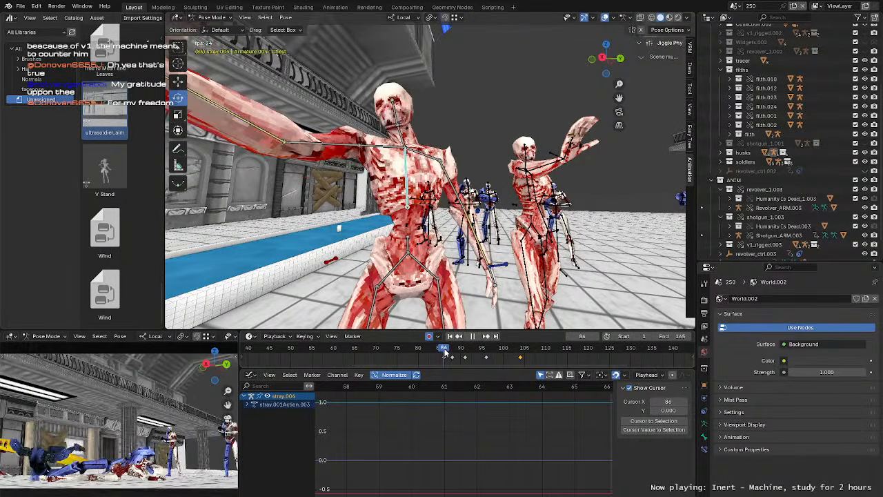
key(Escape)
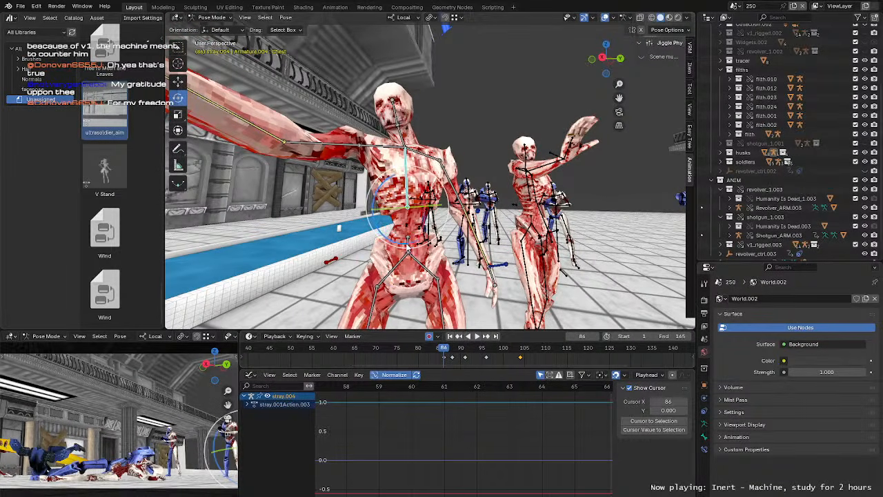
Step: Replay stray.004's motion from frame 86 and check it from the side, stopping at frame 96
key(space)
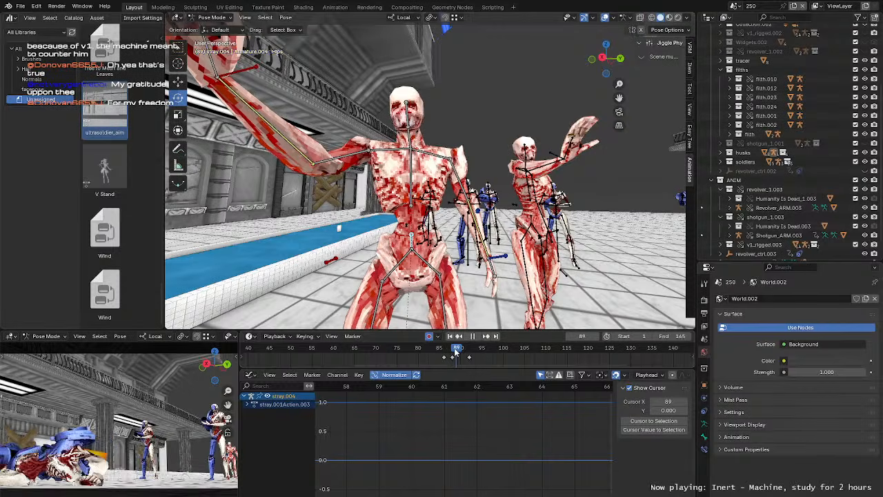
key(Escape)
middle_drag(541, 257, 520, 239)
drag(498, 225, 502, 229)
key(space)
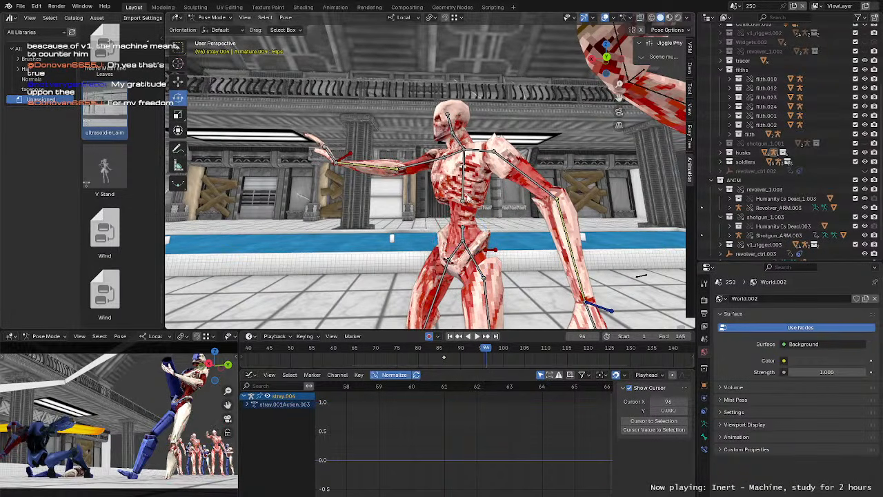
Step: Select stray.004's hips bone at frame 96 and rotate it about -2.09°
click(467, 194)
click(490, 229)
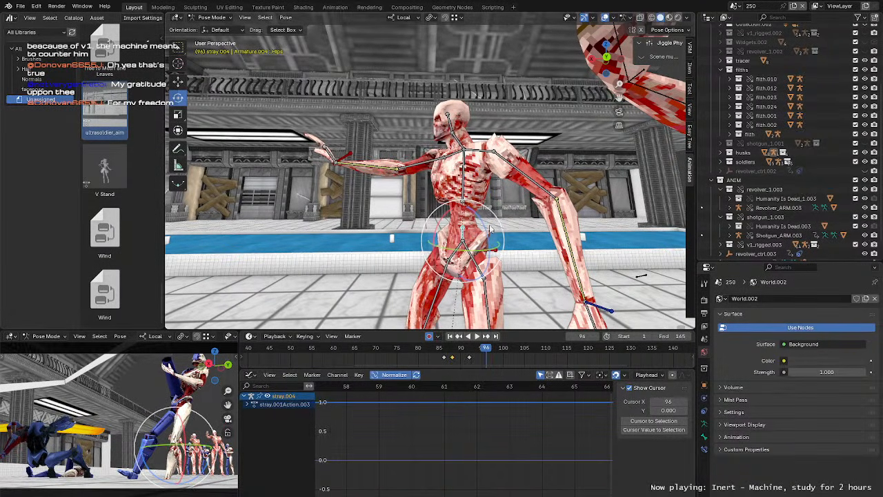
key(r)
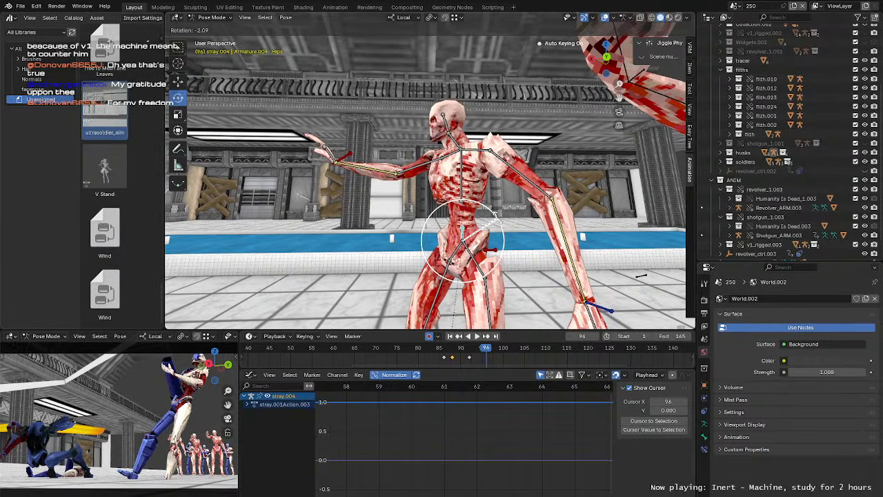
click(497, 220)
drag(450, 350, 487, 354)
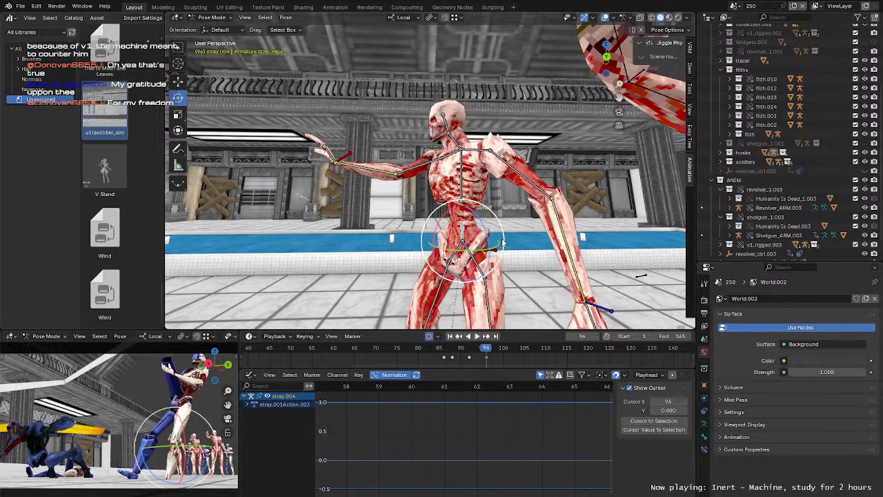
Step: Rotate the hips about 3.82° at frame 96 and keyframe the pose there and at frame 104
key(r)
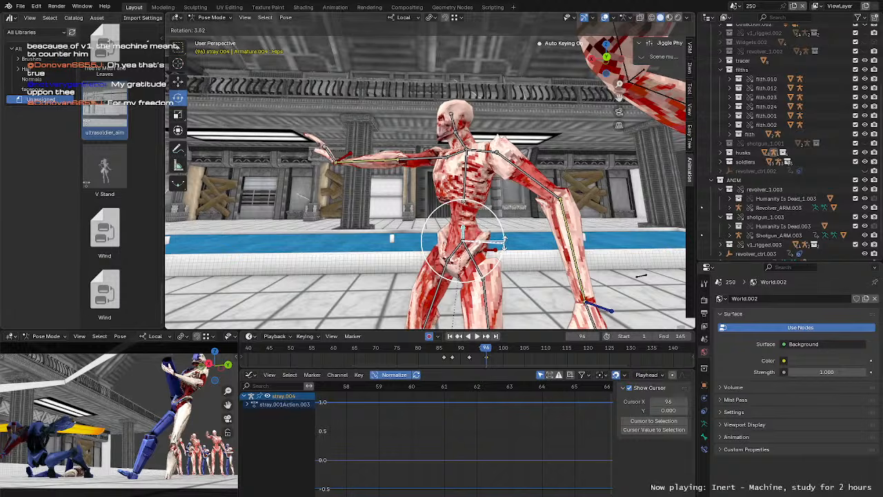
click(493, 209)
key(i)
click(519, 348)
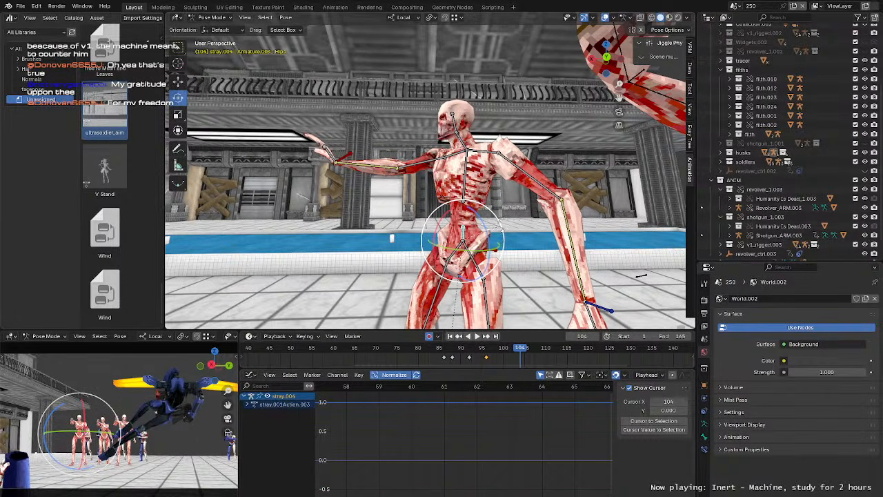
key(i)
Step: Replay the motion from frame 86 and shift the hips slightly at frame 96
click(443, 349)
key(space)
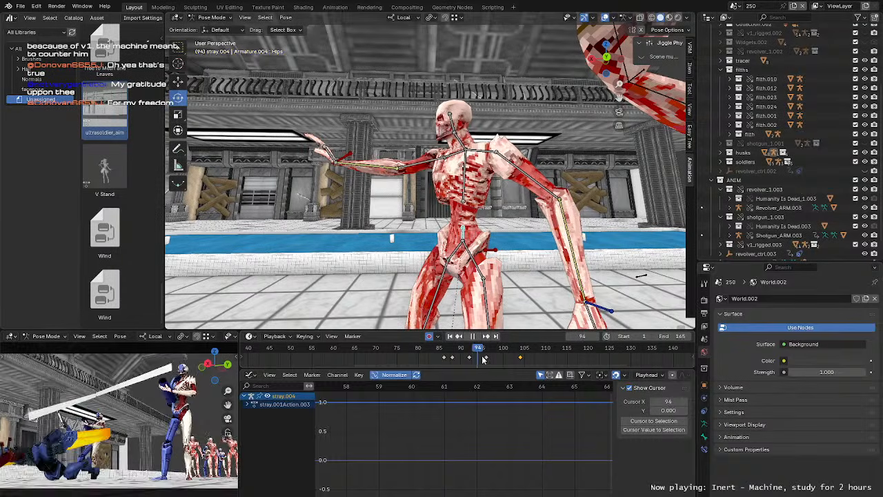
key(space)
drag(461, 238, 458, 238)
key(space)
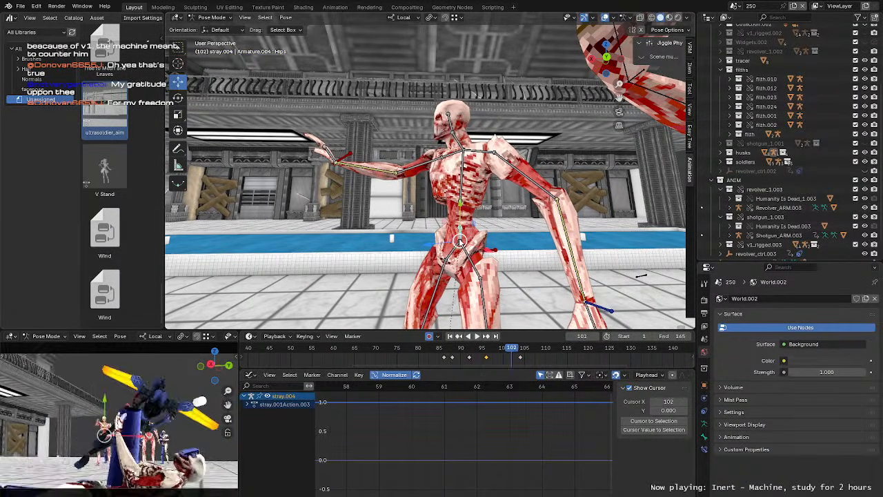
key(space)
Step: Nudge the hips slightly the opposite way and replay the motion from frame 86
drag(459, 240, 461, 240)
click(443, 350)
key(space)
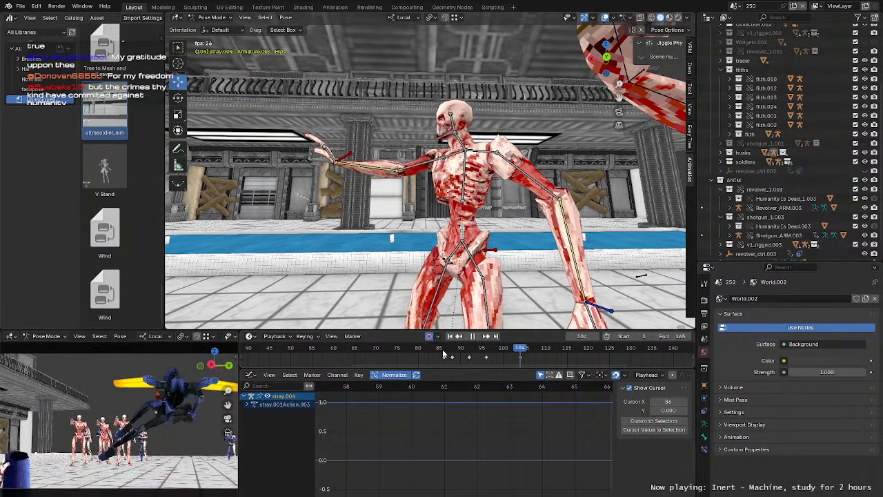
click(443, 350)
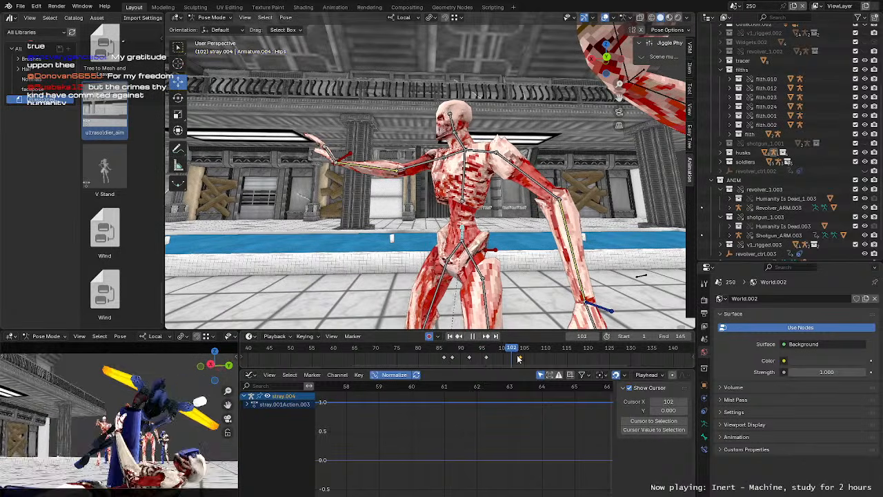
key(space)
Step: Move the hips about 0.003 m at frame 104 and replay the motion from frame 86, stopping at frame 95
key(g)
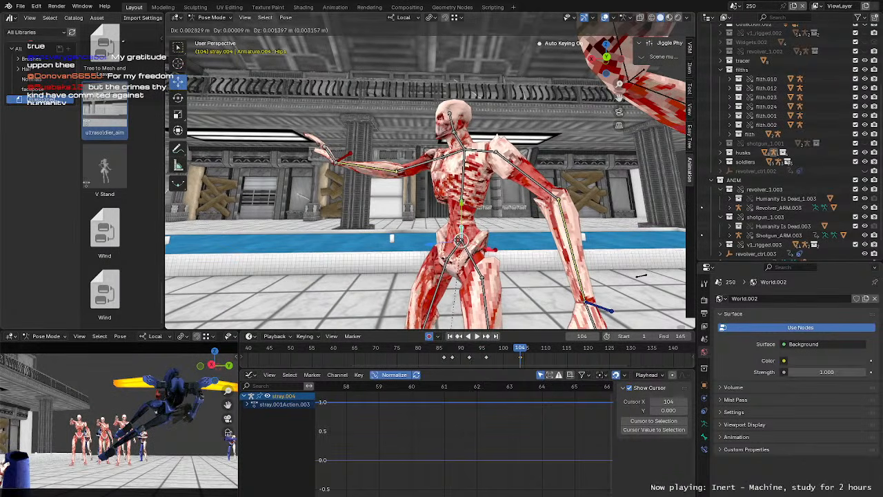
key(Return)
click(442, 348)
key(space)
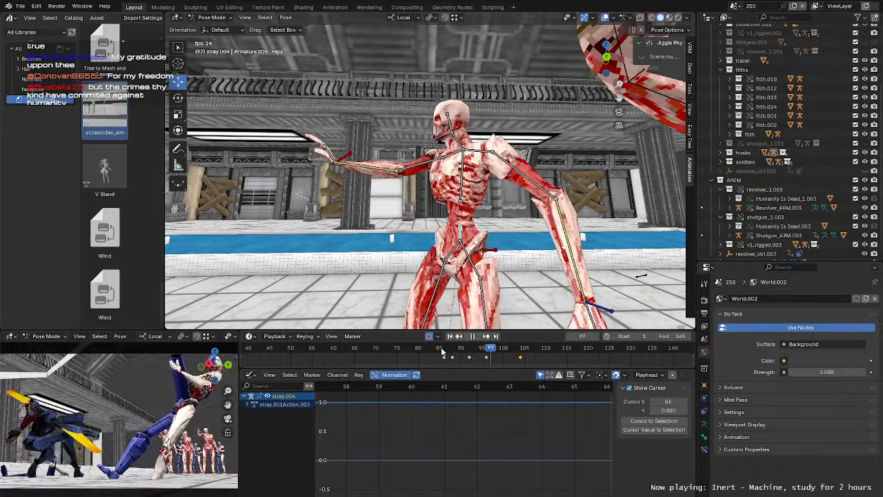
key(space)
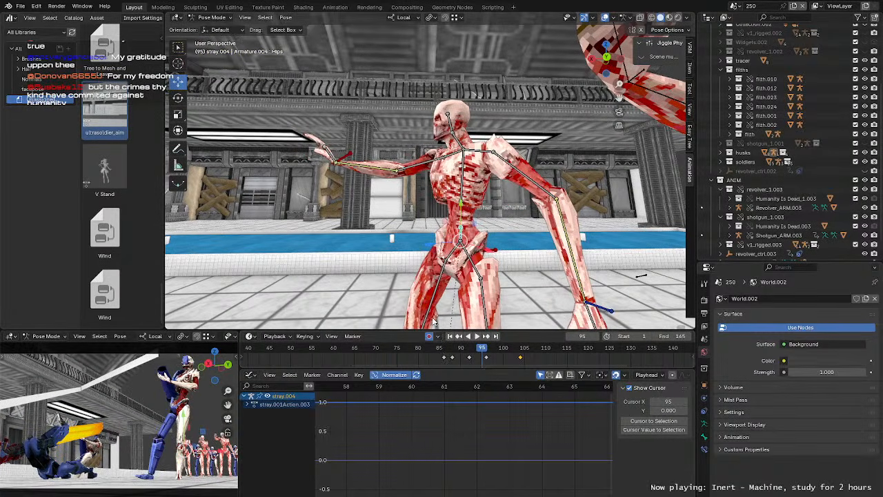
Step: Compare the neck's and chest's keys, and retime the neck's frame 92 key to frame 91
middle_drag(385, 167, 457, 211)
click(424, 152)
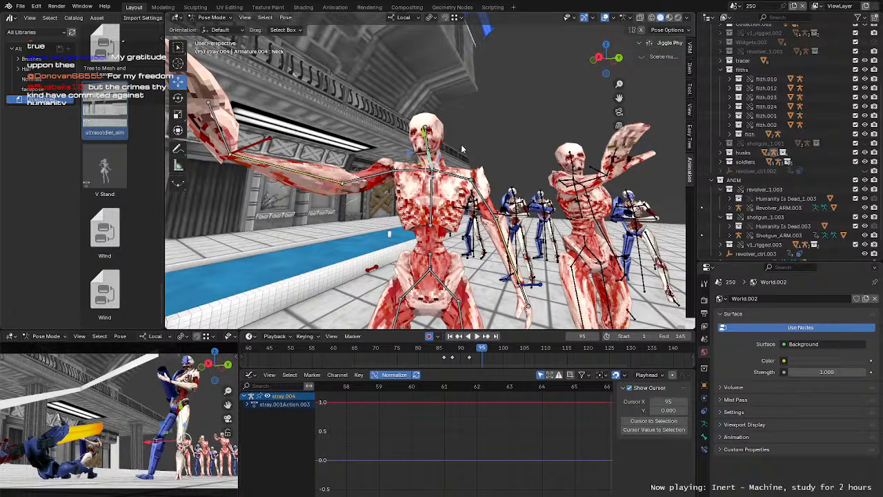
mouse_move(464, 168)
middle_down()
mouse_move(479, 169)
mouse_move(469, 169)
middle_up()
click(426, 218)
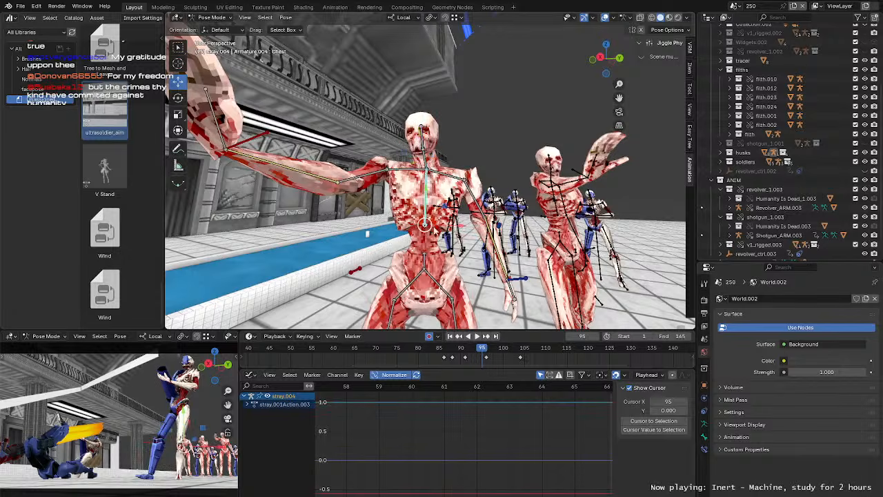
click(485, 350)
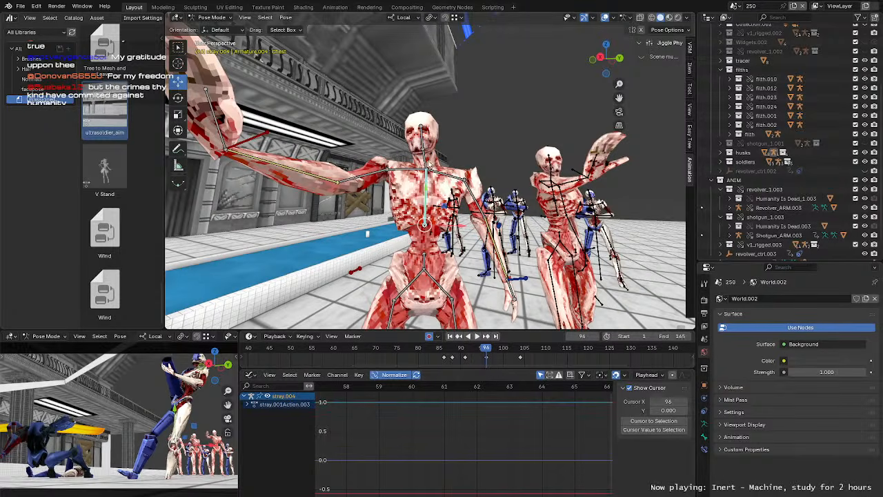
click(420, 138)
click(465, 357)
key(g)
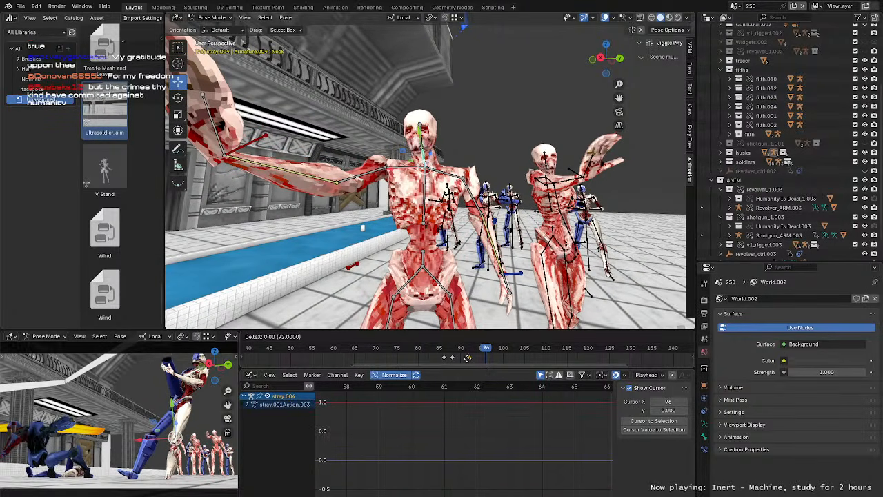
click(465, 358)
Step: Check the pose at frame 85, and rotate the neck about 0.57° and -10.89° with trackball rotation at frame 91
click(440, 350)
middle_drag(453, 267, 314, 259)
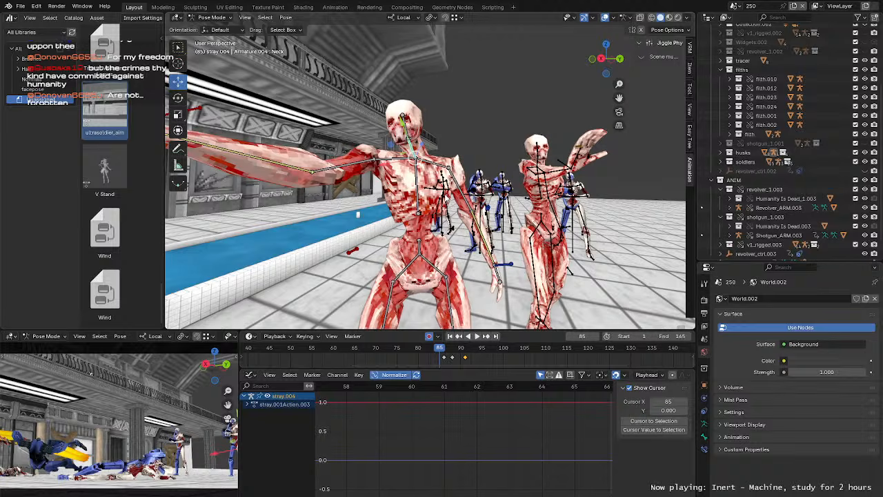
middle_drag(358, 214, 459, 155)
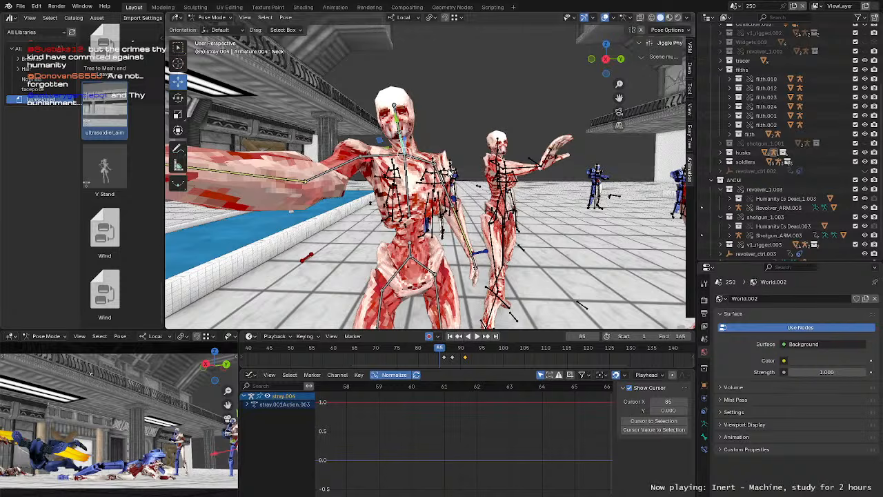
middle_drag(441, 172, 421, 165)
drag(439, 345, 464, 355)
middle_drag(428, 200, 449, 194)
key(r)
key(r)
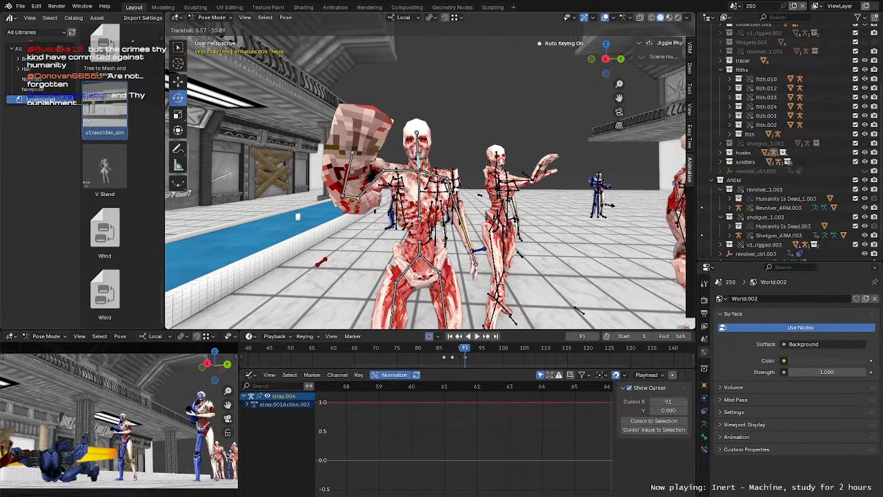
key(Return)
Step: Rotate stray.004's neck about 1.15° and 6.3° with trackball rotation at frame 96
click(422, 188)
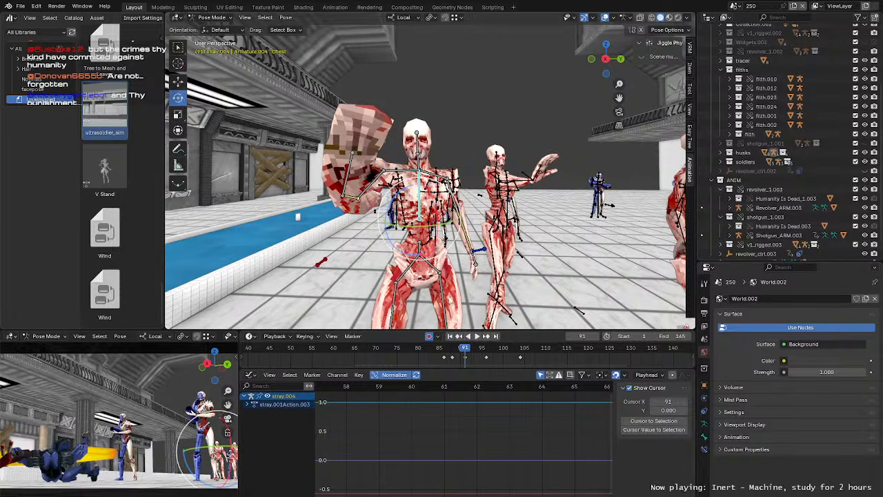
click(486, 352)
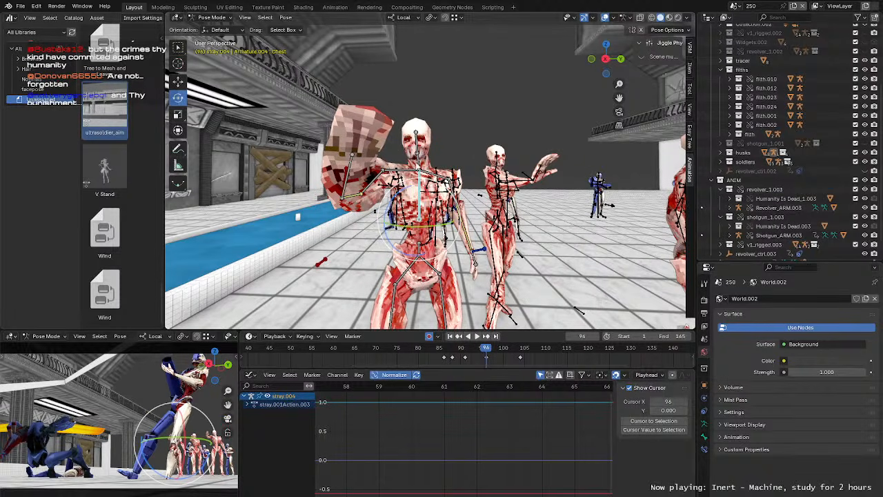
click(420, 160)
drag(428, 168, 434, 170)
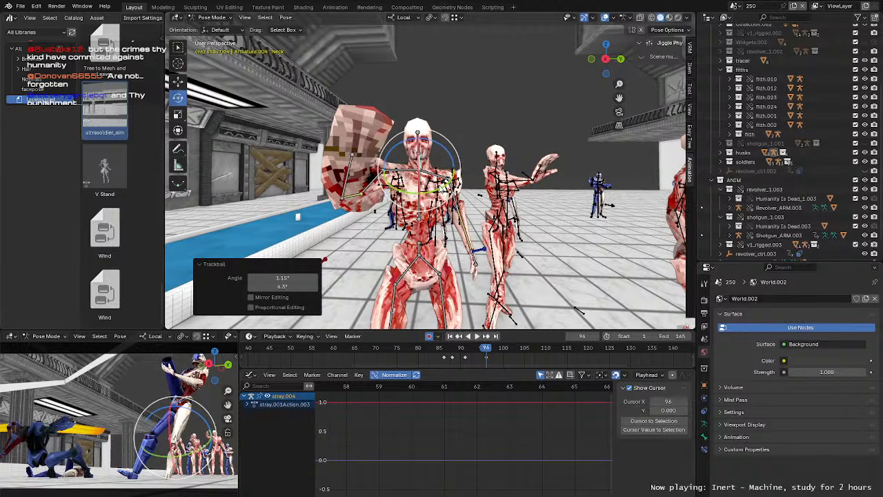
Step: Rotate the neck slightly with trackball rotation at frame 104 and replay the motion from frame 86
click(422, 196)
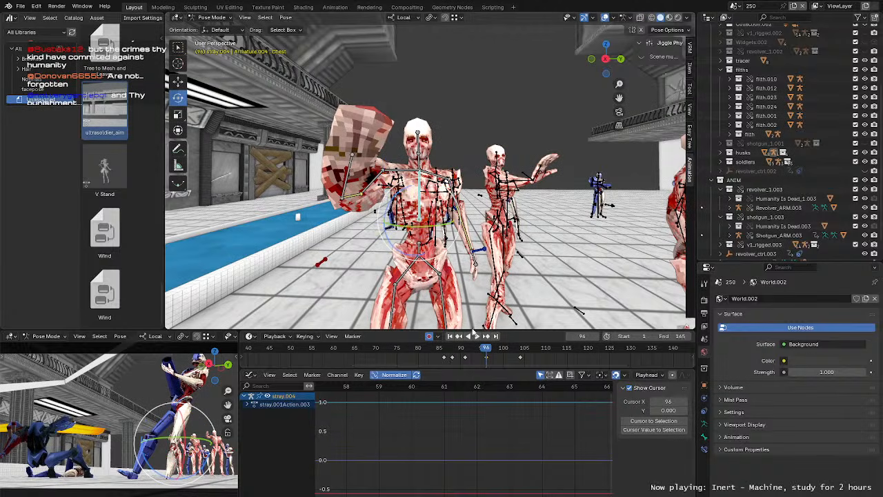
click(522, 352)
click(420, 160)
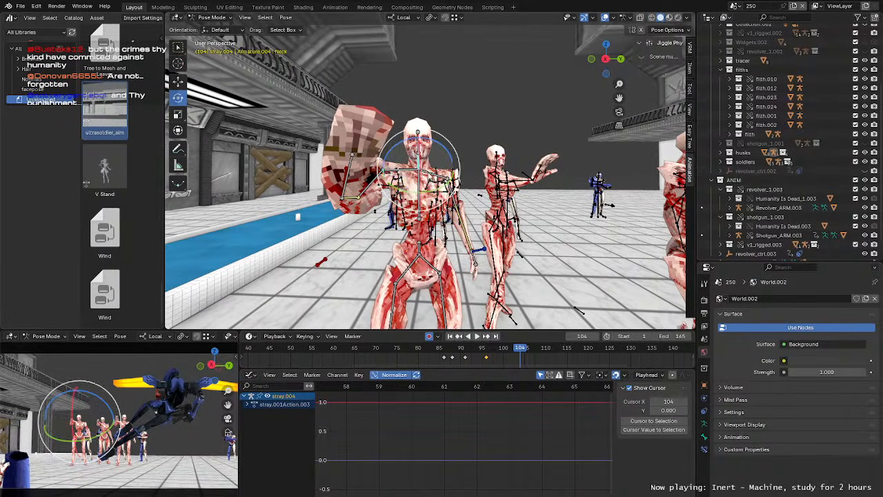
key(r)
key(r)
click(467, 314)
key(space)
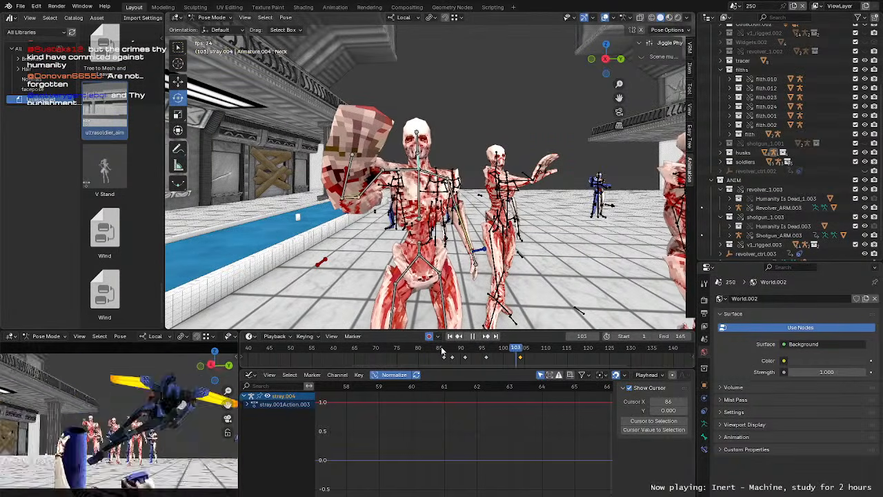
Step: Review the right hand and chest motion from the side through frame 104
middle_drag(458, 296, 351, 293)
click(309, 170)
mouse_move(472, 351)
mouse_down()
mouse_move(449, 353)
mouse_move(471, 353)
mouse_up()
click(462, 201)
key(space)
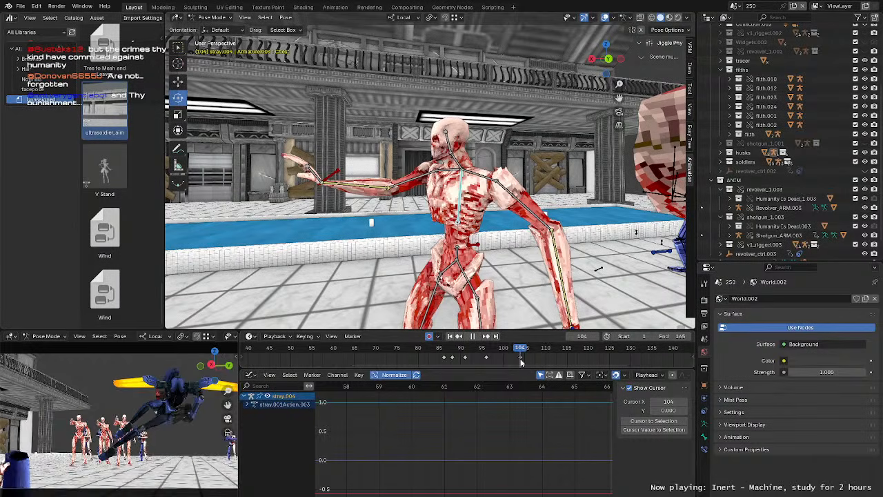
Step: Move the right hand's IK bone about -0.0073 m in X and 0.0006 m in Y at frame 96
drag(491, 360, 487, 359)
scroll(428, 220, up, 2)
click(322, 173)
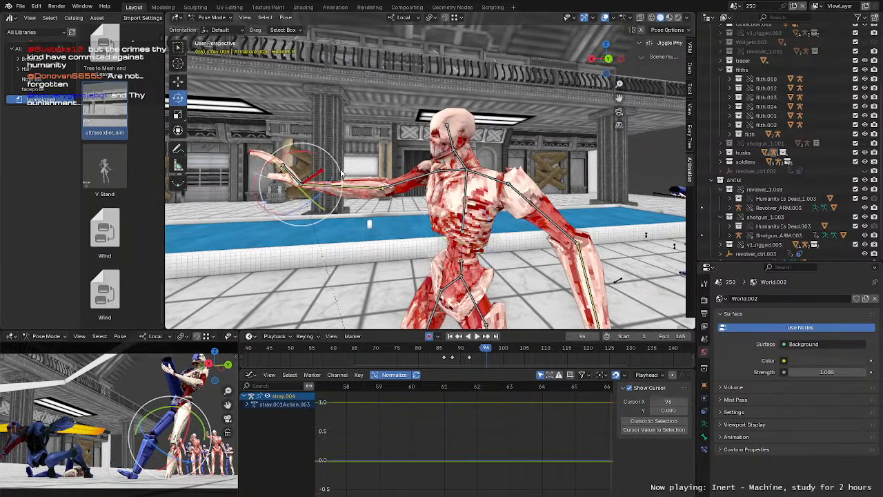
middle_drag(366, 177, 357, 171)
key(g)
drag(323, 192, 314, 192)
mouse_move(359, 197)
middle_down()
mouse_move(445, 201)
mouse_move(364, 196)
middle_up()
Step: Rotate the right hand's IK bone slightly at frame 96 and replay the motion from frame 85, stopping at frame 100
key(r)
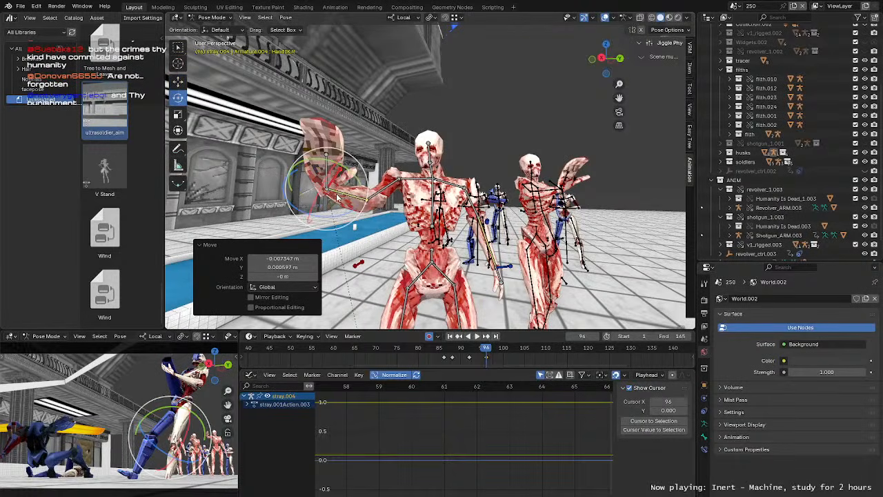
drag(339, 173, 338, 179)
scroll(338, 179, down, 2)
middle_drag(338, 178, 348, 180)
key(w)
click(442, 349)
key(space)
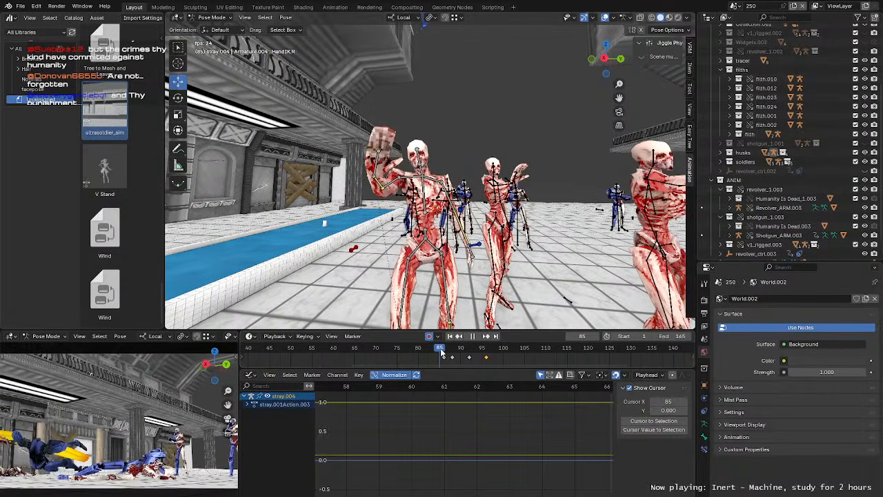
key(space)
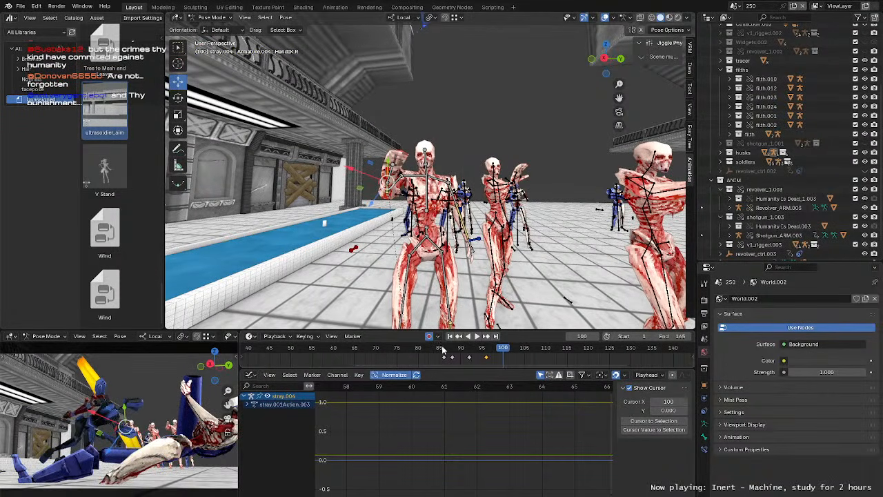
Step: Keyframe the neck at frame 100, and rotate it about -0.573° and 24.1° with trackball rotation at frame 104
click(426, 173)
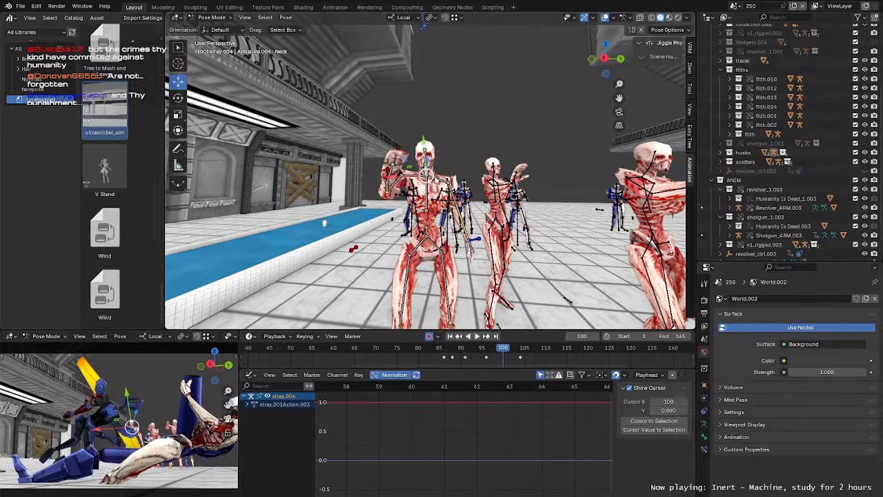
middle_drag(426, 173, 413, 176)
key(i)
drag(503, 353, 521, 349)
key(r)
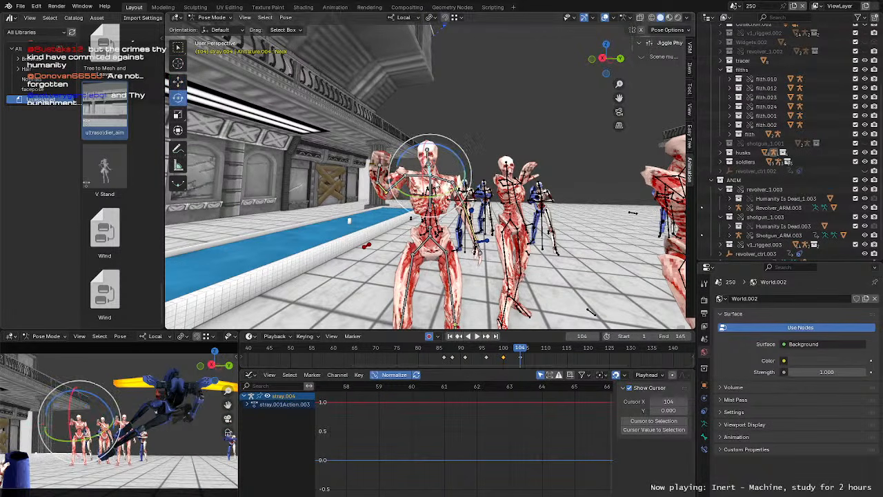
mouse_move(448, 178)
mouse_down()
mouse_move(443, 169)
mouse_move(465, 177)
mouse_up()
scroll(386, 152, down, 4)
scroll(465, 178, up, 3)
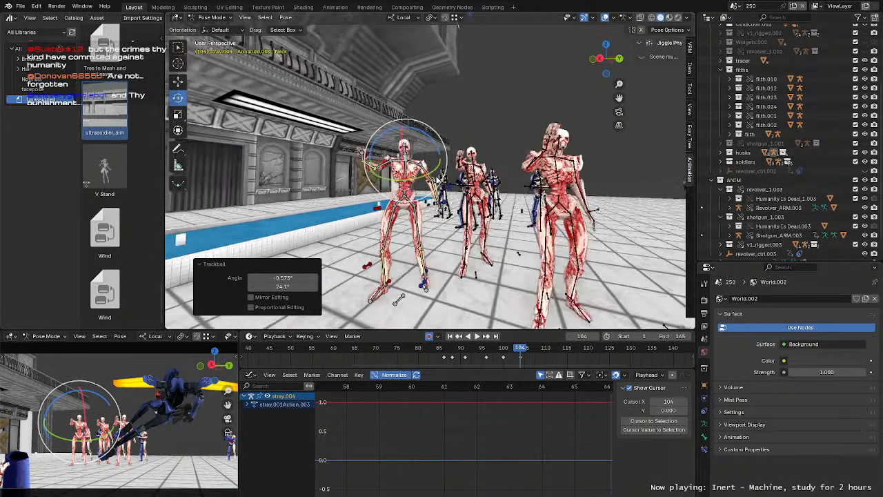
Step: Advance stray.004's motion to frame 108 and rotate the hips there with trackball rotation
middle_drag(464, 177, 445, 180)
shift+middle_drag(462, 222, 467, 216)
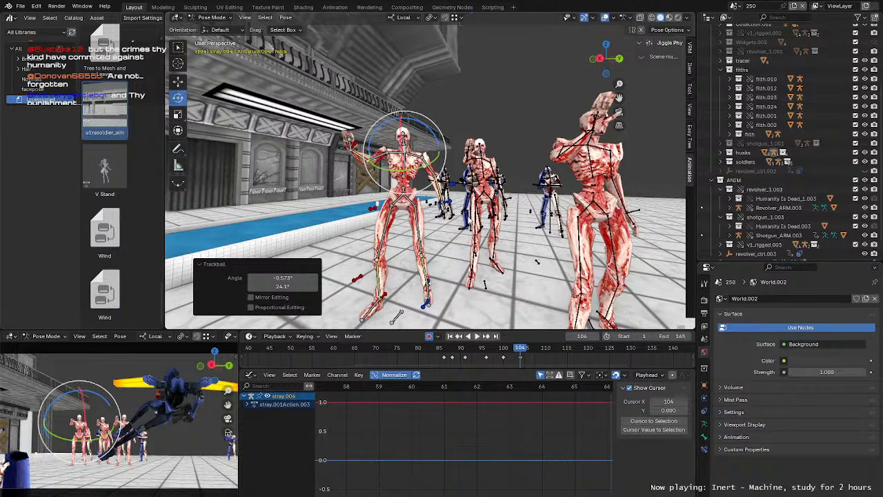
key(space)
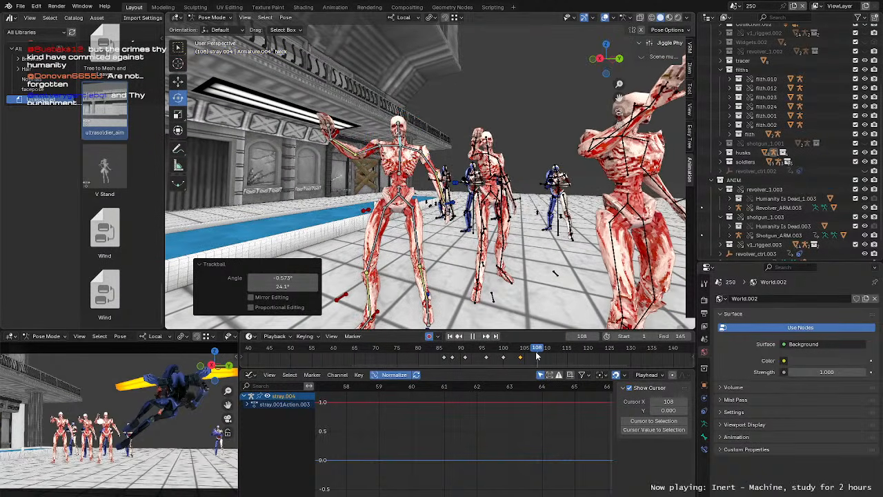
middle_drag(442, 227, 416, 216)
click(407, 191)
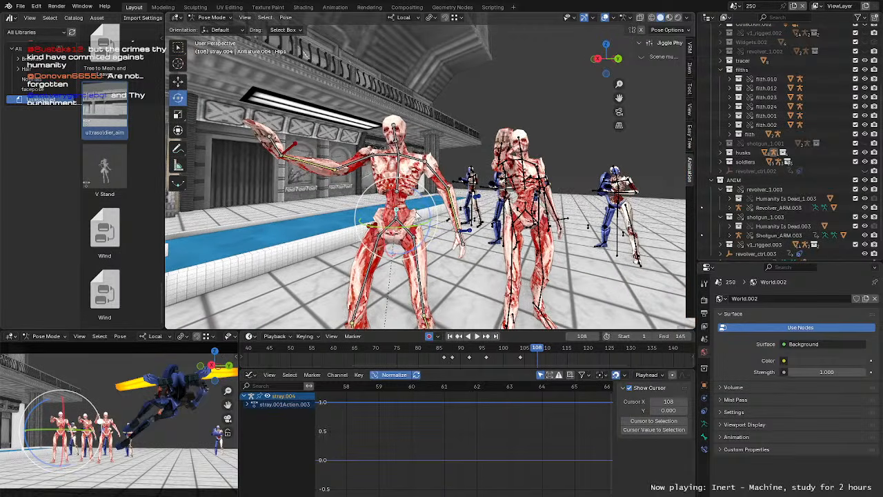
key(r)
key(r)
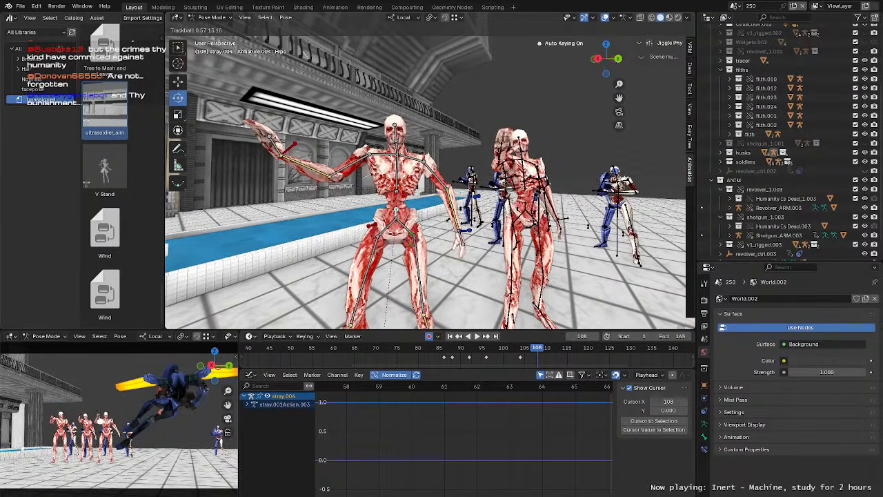
click(427, 210)
Step: Shift the hips' position at frame 108, adjusting the placement from both the front and the side
key(g)
middle_drag(427, 210, 339, 166)
key(g)
click(421, 182)
Step: Keyframe the left foot's IK bone at frame 103 to hold its planted position
scroll(421, 182, down, 2)
middle_drag(494, 277, 486, 279)
click(485, 278)
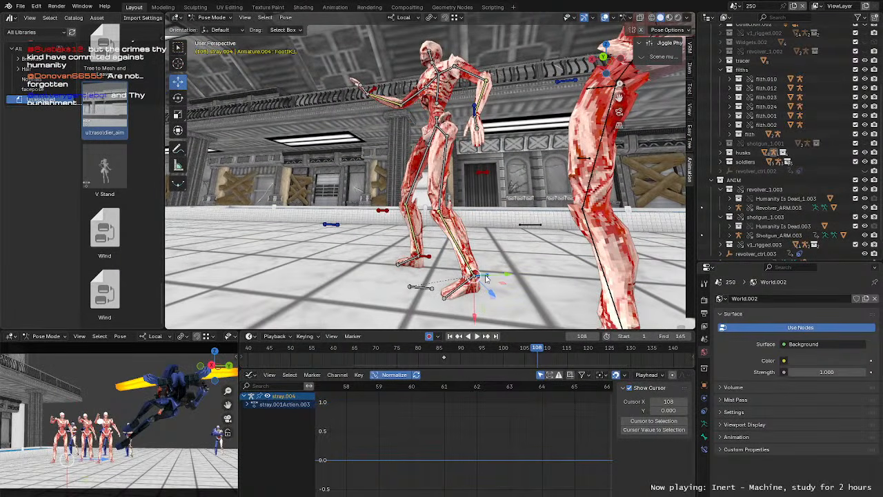
key(Left)
key(Left)
key(Left)
key(Left)
key(Left)
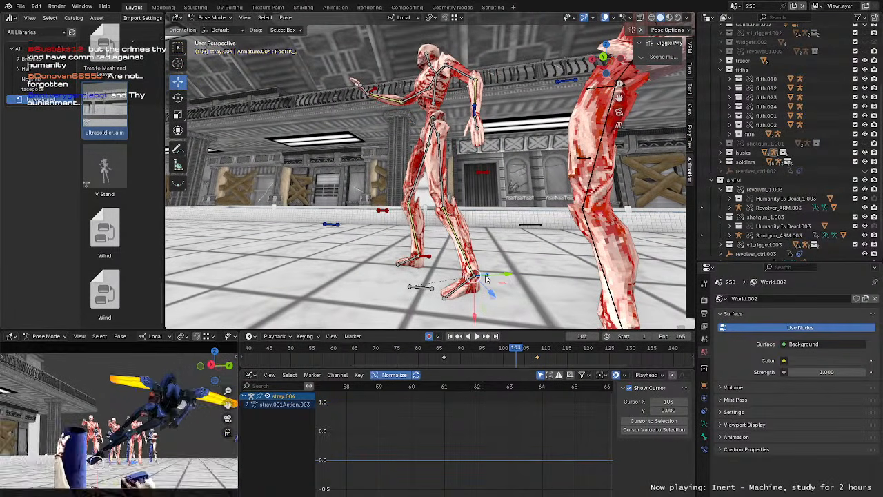
key(i)
Step: Move the left foot's IK bone about -0.107 m in X, -0.053 m in Y and 0.003 m in Z at frame 108
key(Right)
key(Right)
key(Right)
key(Right)
key(Right)
middle_drag(486, 279, 422, 241)
drag(421, 232, 455, 235)
middle_drag(455, 234, 434, 211)
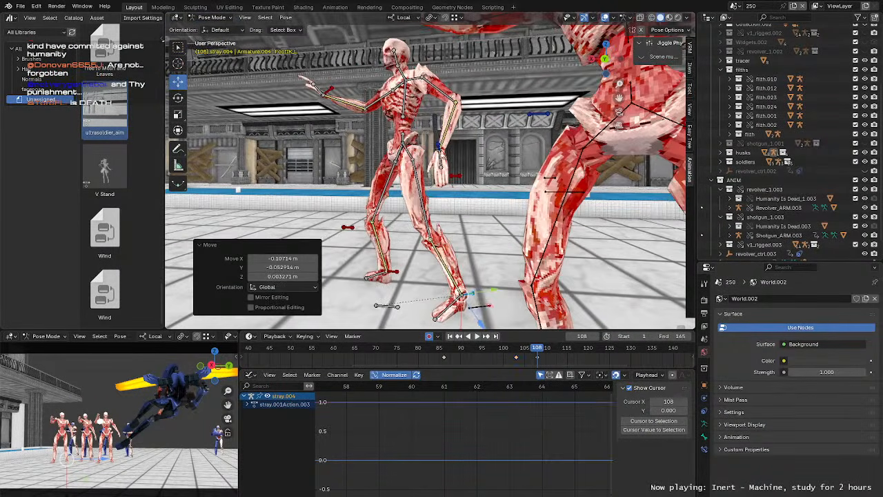
Step: Keyframe the left hand's IK bone at frame 104
click(435, 147)
middle_drag(436, 163, 445, 183)
key(i)
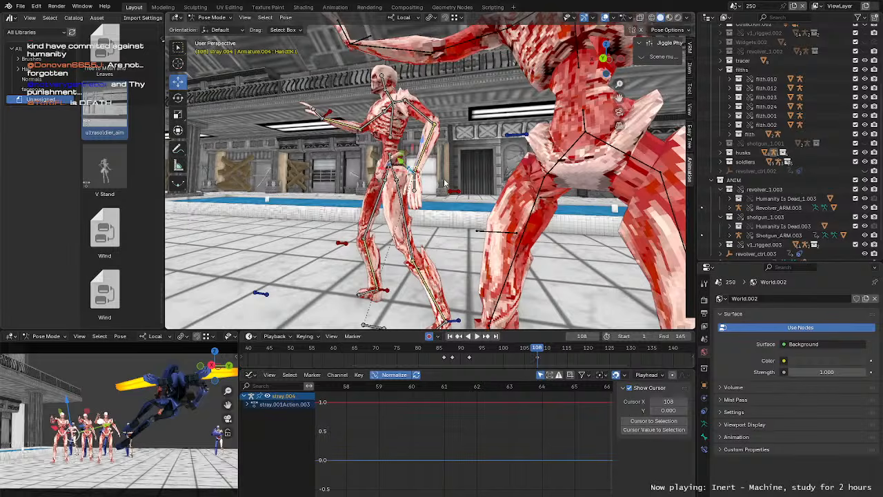
key(Left)
key(Left)
key(Left)
key(Left)
key(Left)
Step: Reposition the left hand's IK bone at frame 108, adjusting it from the side and the front
key(Right)
key(Right)
key(Right)
key(Right)
key(Right)
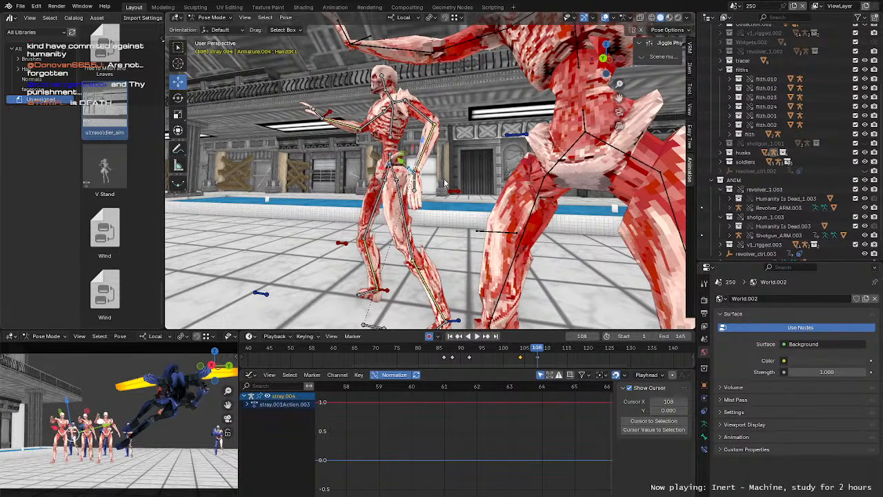
key(g)
click(436, 182)
middle_drag(436, 182, 512, 180)
key(g)
click(469, 180)
Step: Move the left foot's IK bone about -0.045 m along its local Z axis at frame 108
click(389, 150)
scroll(388, 150, down, 4)
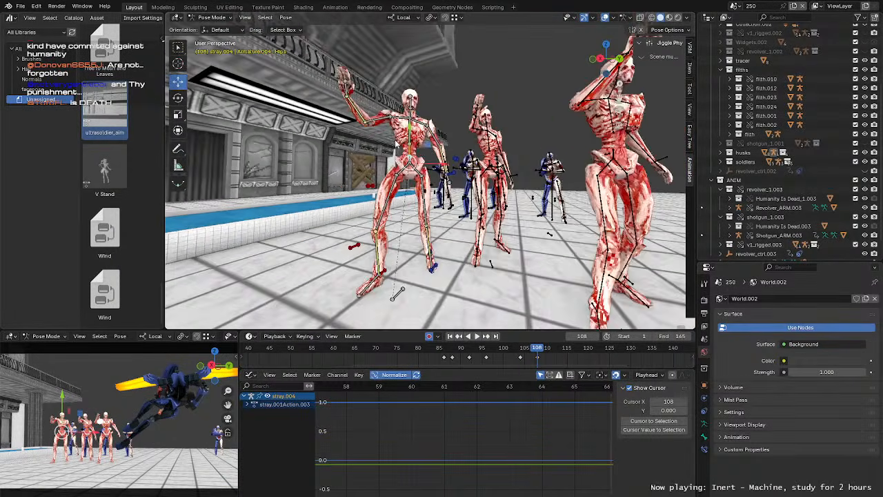
middle_drag(387, 151, 431, 156)
scroll(381, 152, up, 2)
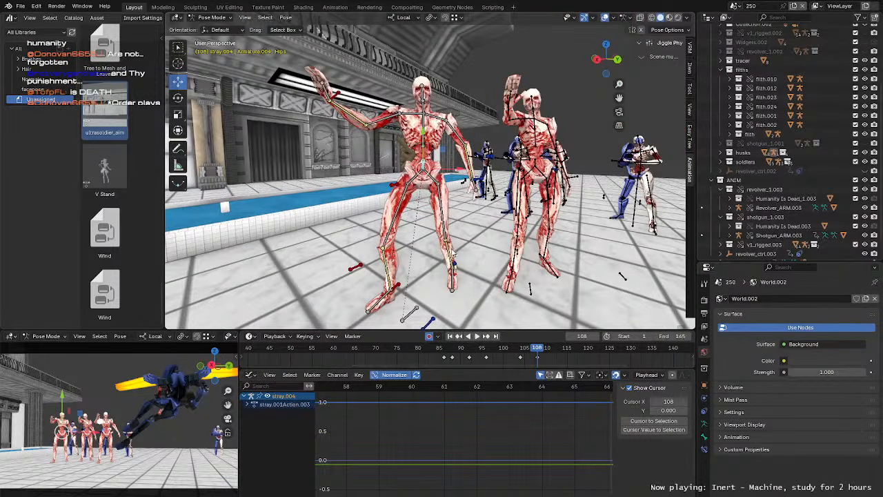
click(452, 269)
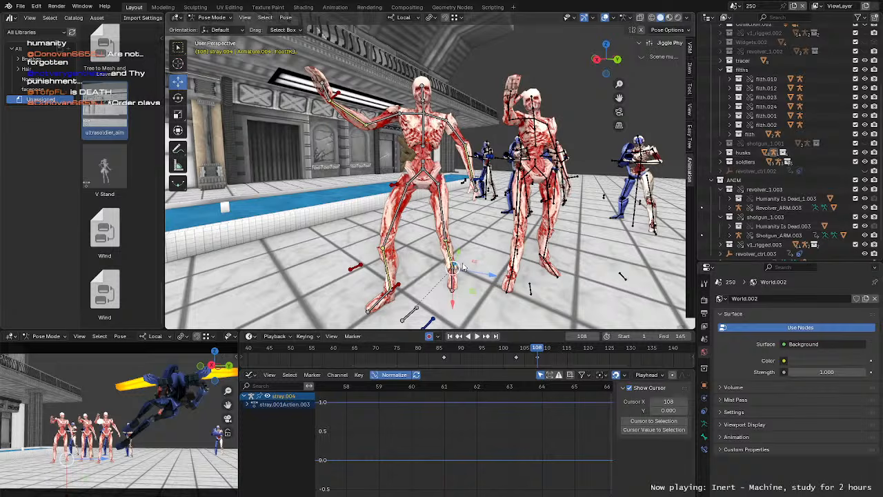
drag(487, 273, 481, 271)
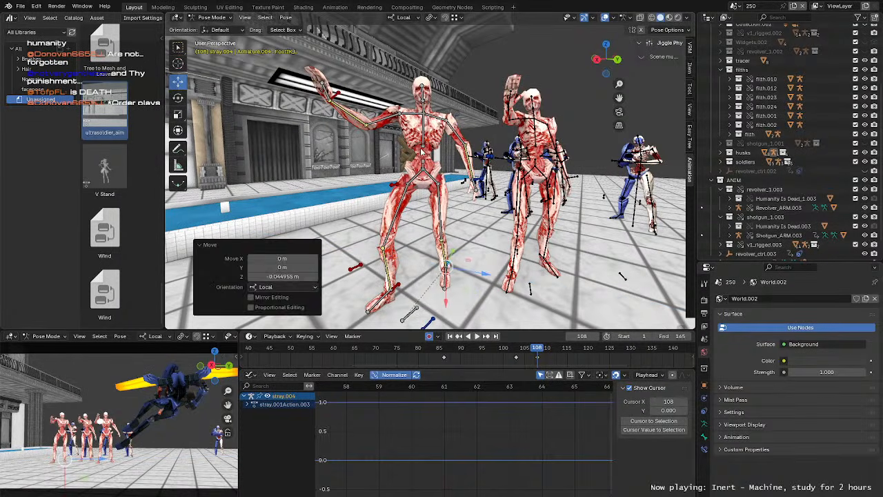
Step: Rotate the hips slightly at frame 108 to refine the body's lean
click(424, 159)
click(424, 172)
shift+middle_drag(423, 172, 420, 190)
scroll(419, 190, up, 2)
key(r)
scroll(415, 190, down, 2)
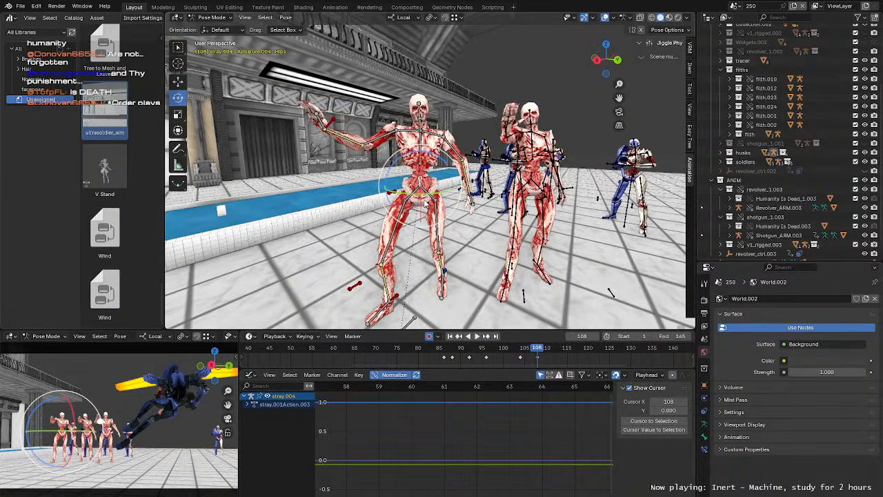
drag(412, 190, 414, 192)
Step: Keyframe the right hand's IK bone at frame 104 and check the neck at that frame
middle_drag(345, 132, 396, 171)
click(354, 147)
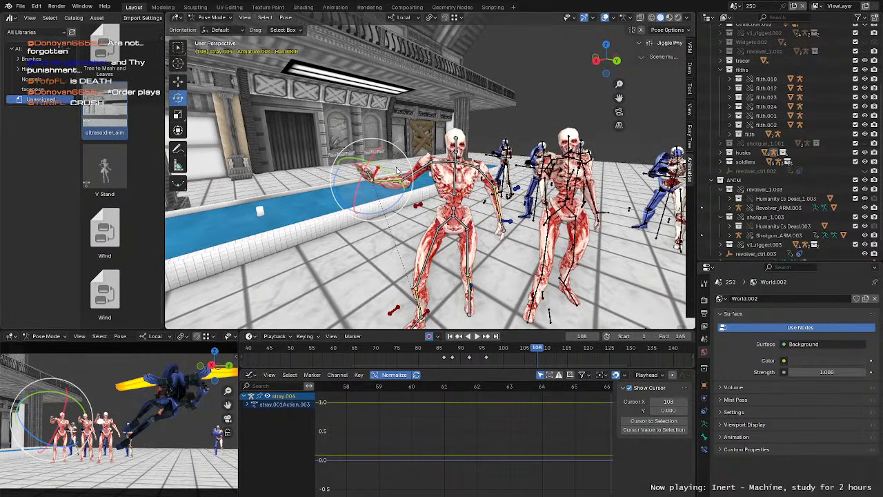
click(457, 157)
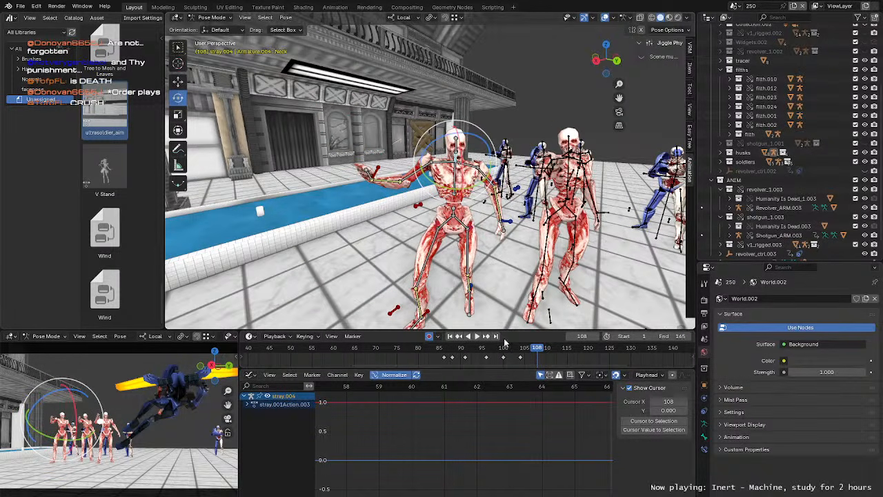
click(521, 353)
click(376, 174)
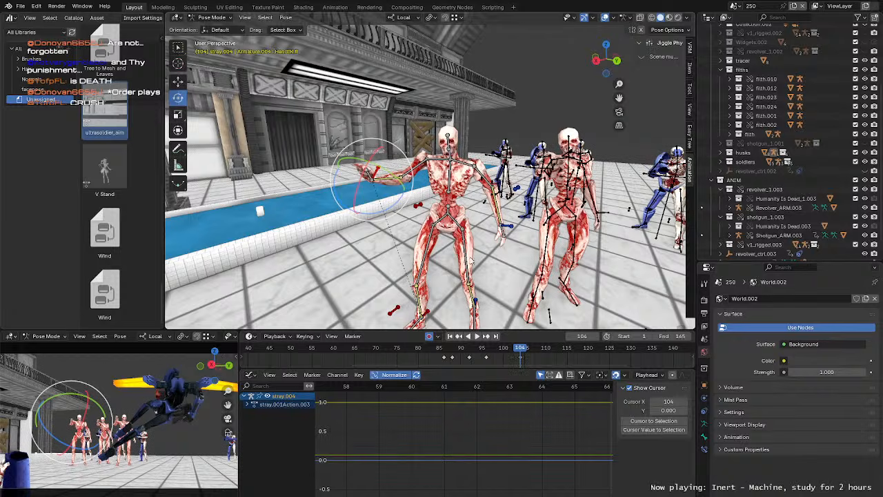
click(452, 155)
middle_drag(518, 259, 514, 254)
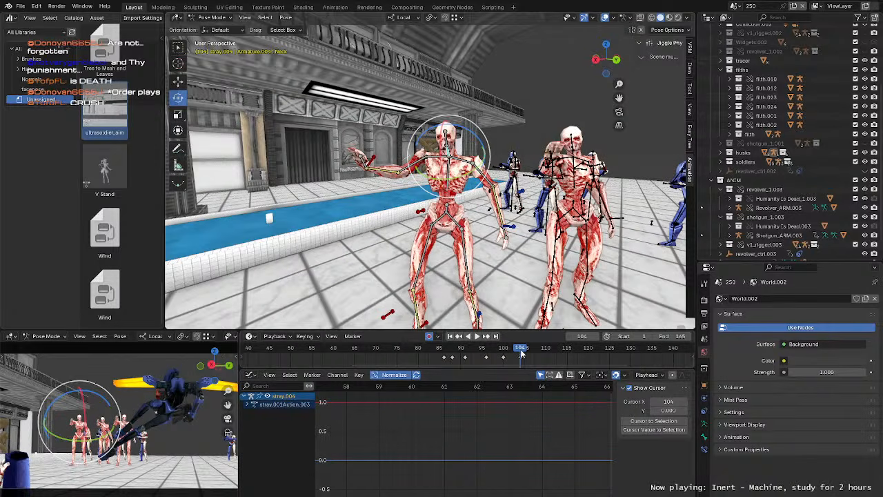
Step: Move the right hand's IK bone about -0.077 m in X, 0.196 m in Y and -0.037 m in Z at frame 108
drag(522, 351, 538, 354)
middle_drag(476, 249, 482, 273)
middle_drag(378, 197, 385, 230)
click(394, 250)
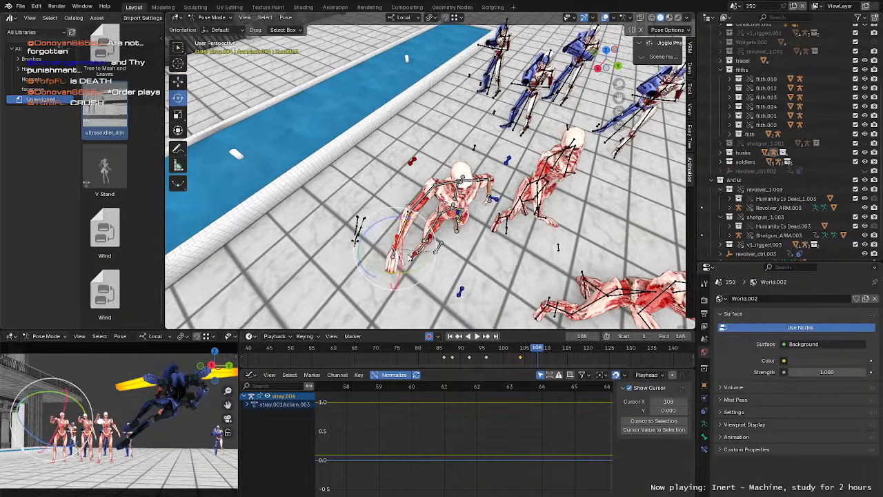
key(g)
drag(394, 248, 443, 263)
Step: Rotate the right hand's IK bone about 1.15° and 16.6° with trackball rotation at frame 108
middle_drag(444, 262, 472, 208)
key(r)
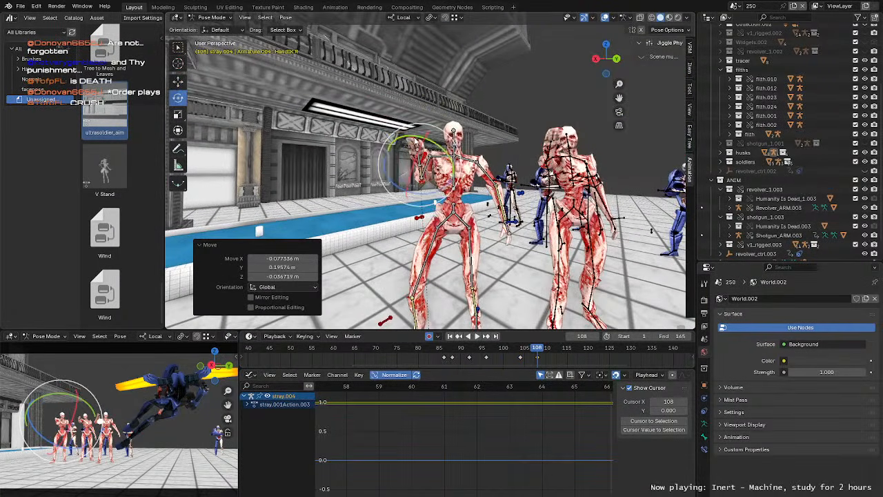
drag(433, 176, 447, 177)
Step: Move the right hand's IK bone about (0.036, -0.035, 0.004) m, plus a further (0.018, 0.008, 0.008) m, at frame 108
middle_drag(448, 178, 458, 189)
key(g)
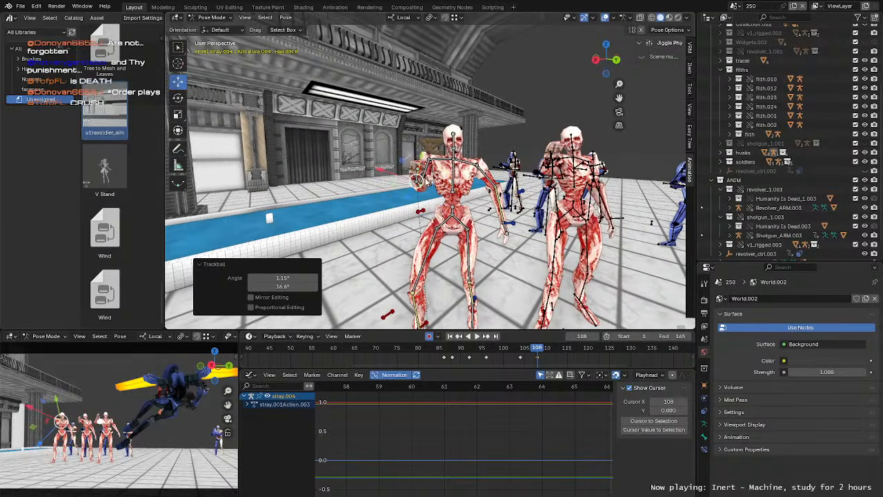
drag(421, 171, 406, 173)
mouse_move(412, 174)
middle_down()
mouse_move(452, 185)
mouse_move(469, 178)
mouse_move(466, 191)
mouse_move(667, 190)
mouse_move(517, 203)
mouse_move(432, 174)
mouse_move(476, 184)
mouse_move(422, 187)
middle_up()
scroll(429, 188, up, 3)
key(g)
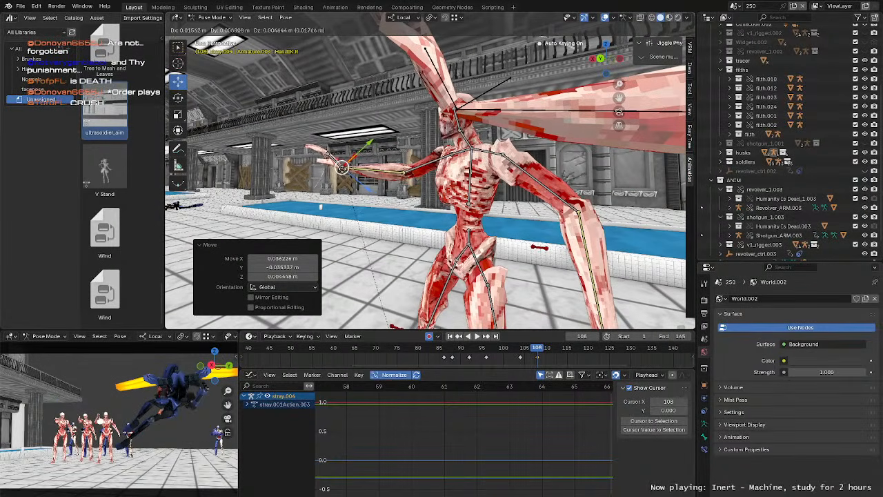
click(366, 182)
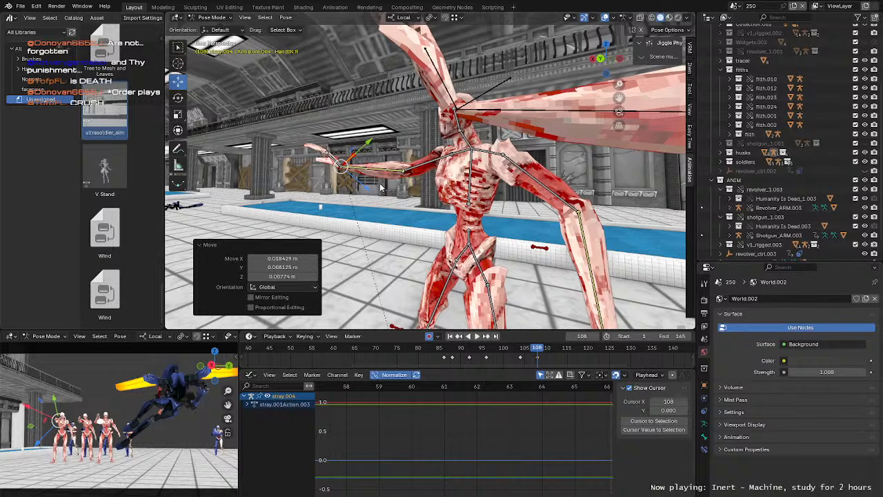
Step: Refine the right hand's IK placement at frame 108 from above, bringing the hand closer to the body
middle_drag(360, 191, 486, 197)
middle_drag(428, 193, 366, 272)
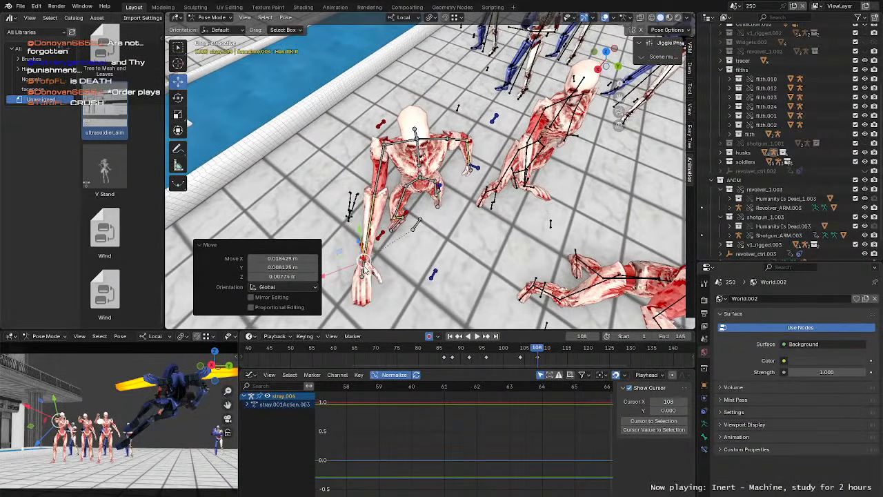
key(g)
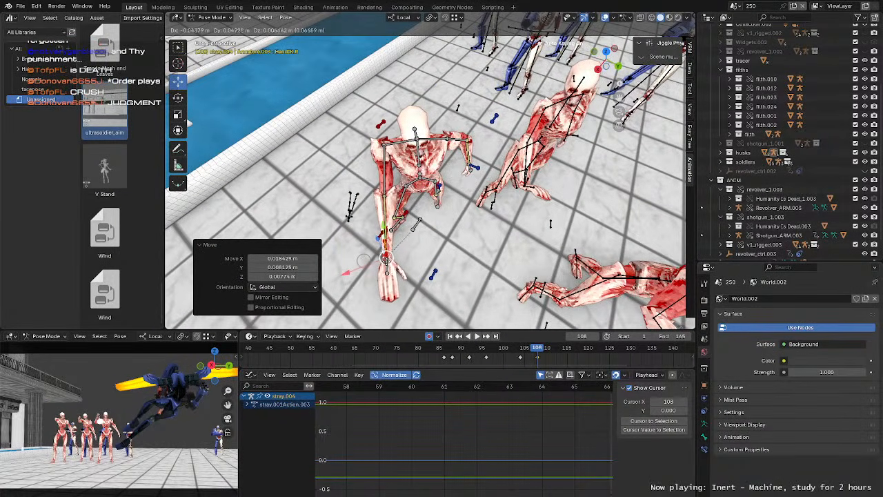
drag(387, 260, 386, 261)
middle_drag(385, 261, 414, 127)
drag(413, 120, 409, 122)
middle_drag(409, 122, 415, 198)
click(409, 209)
scroll(407, 181, up, 2)
click(344, 150)
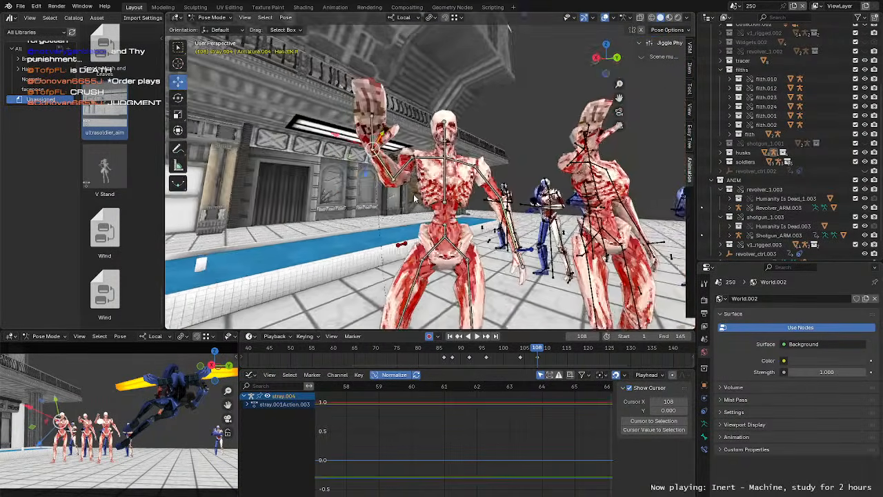
Step: Keyframe the right elbow's IK bone at frame 104
click(520, 348)
middle_drag(375, 236, 390, 246)
click(394, 241)
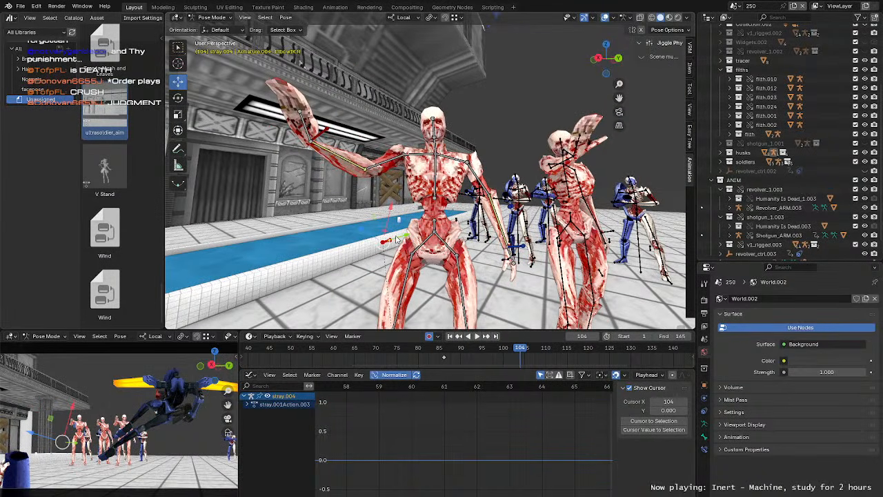
click(322, 131)
Step: Reposition the right elbow's IK bone at frame 108, finishing with a move of about -0.008 m in X, 0.008 m in Y and -0.016 m in Z
click(537, 350)
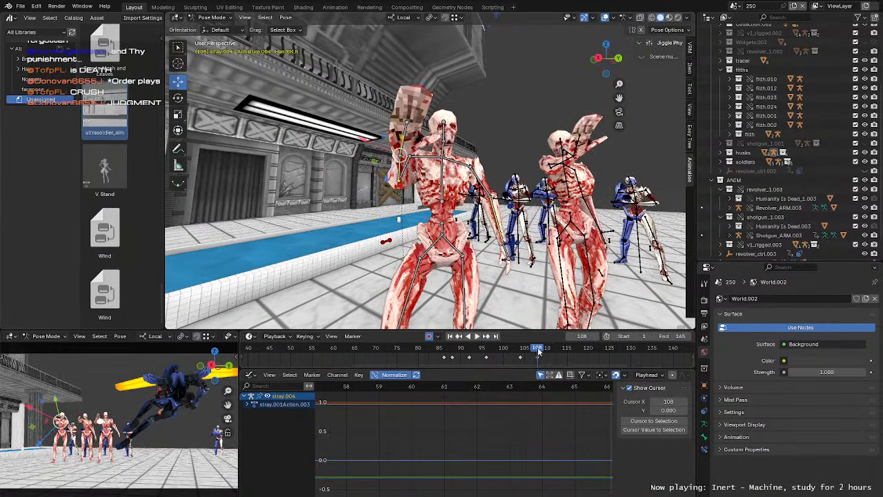
middle_drag(418, 243, 378, 200)
click(389, 244)
key(g)
click(371, 231)
key(g)
click(372, 213)
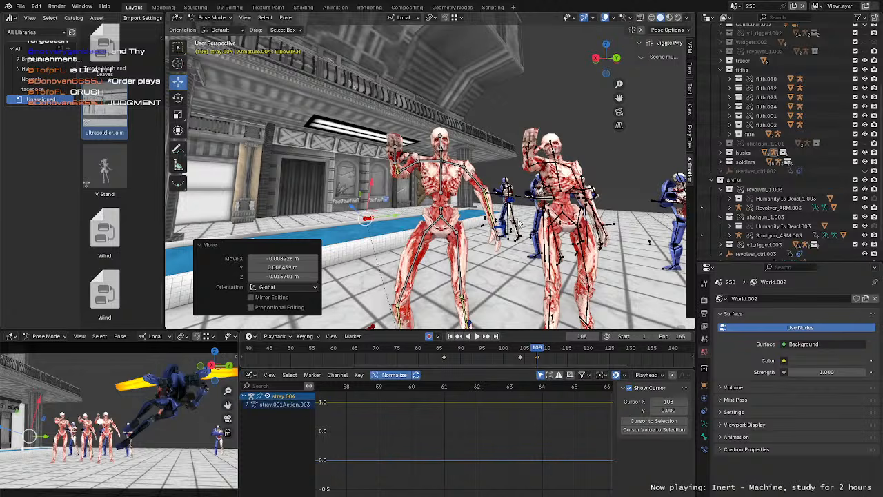
Step: Replay the motion from frames 85 and 81, examining stray.004's right arm and body movement from the front and side
middle_drag(519, 223, 439, 269)
scroll(435, 226, up, 5)
scroll(429, 241, down, 5)
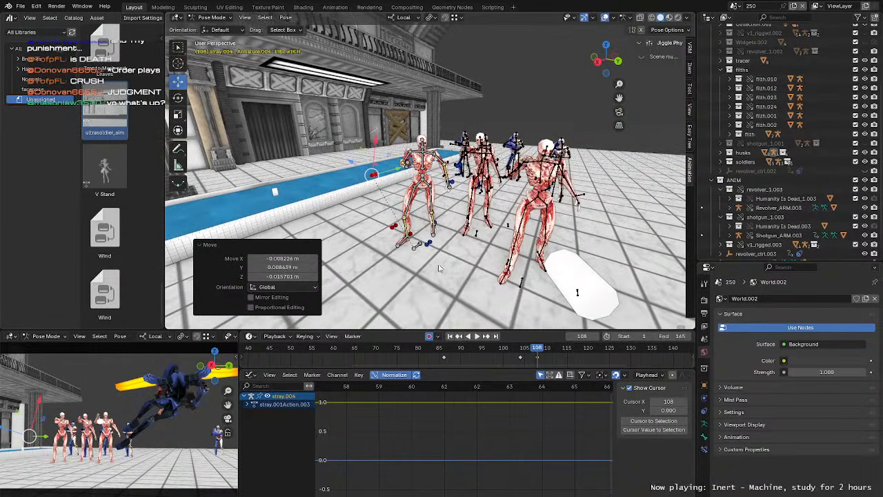
key(space)
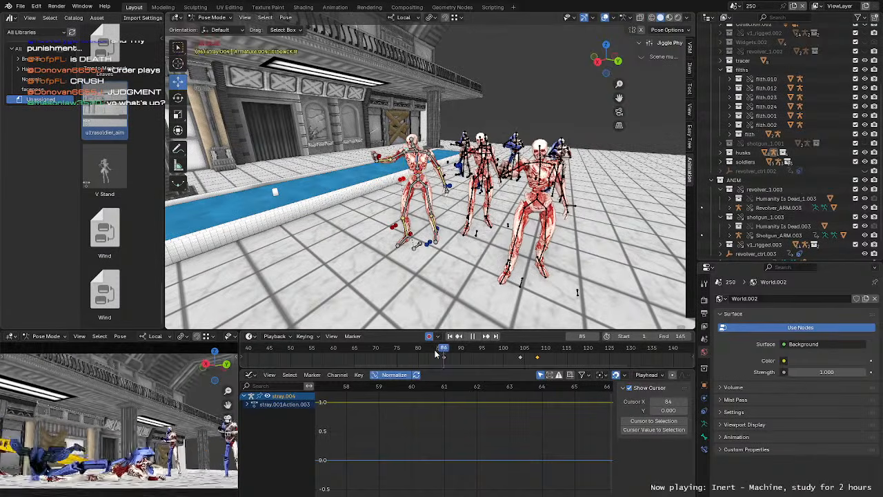
click(436, 353)
click(440, 353)
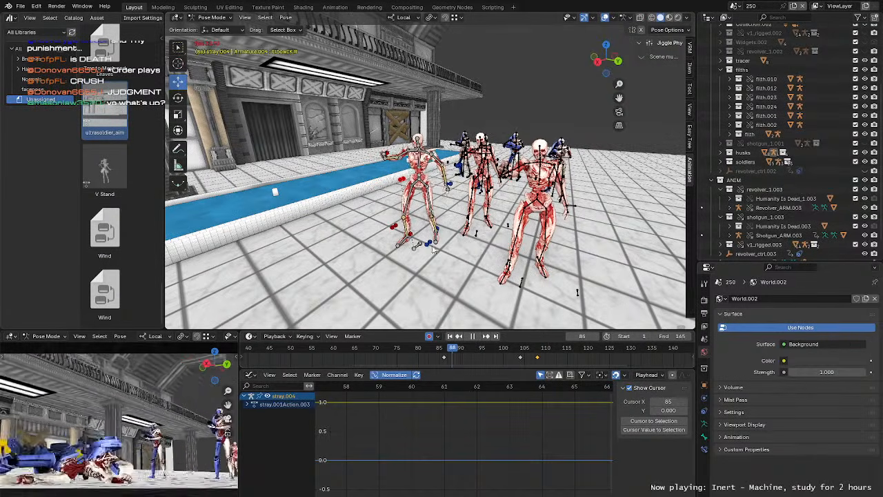
scroll(445, 297, up, 4)
key(space)
click(440, 352)
key(space)
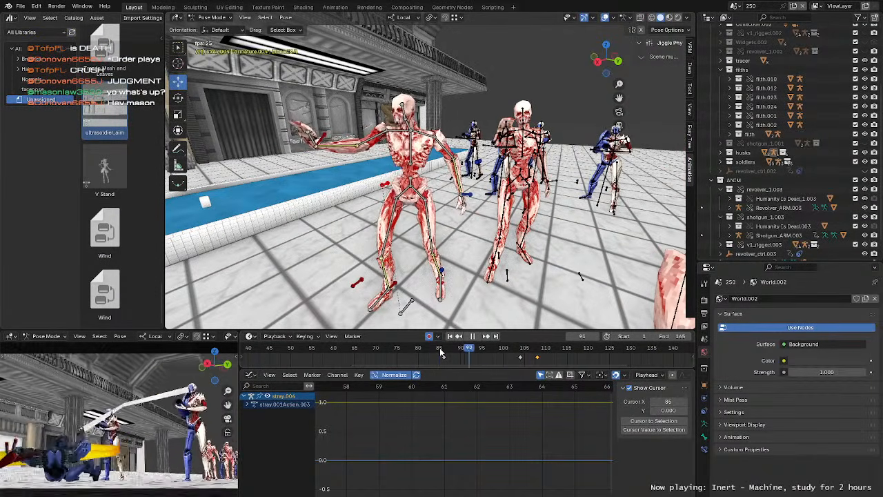
click(440, 352)
scroll(448, 243, up, 3)
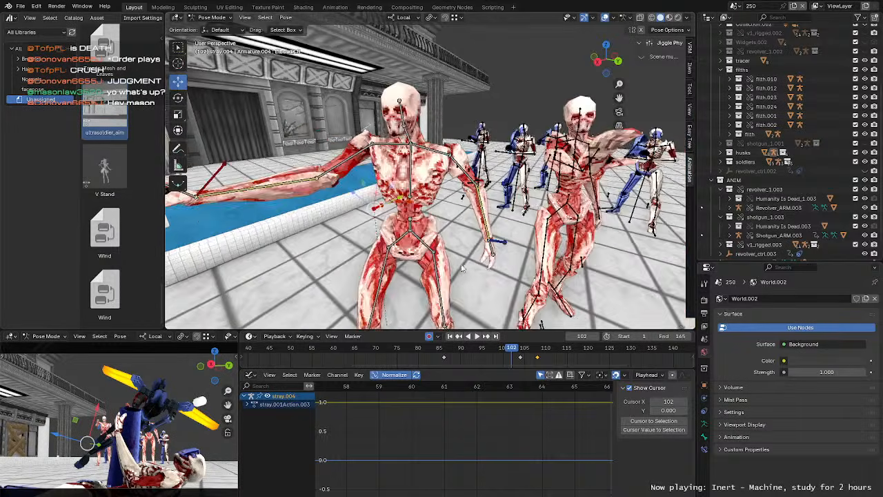
middle_drag(448, 244, 417, 226)
click(423, 352)
key(space)
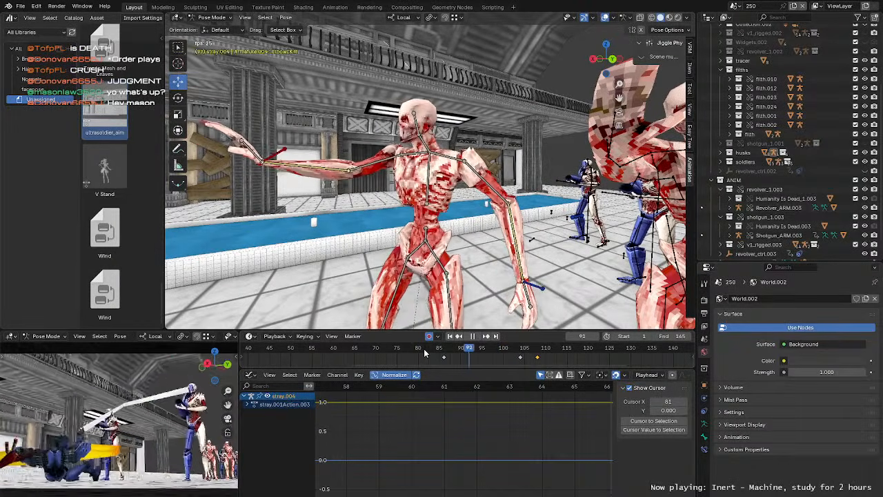
Step: Rotate stray.004's chest bone at frame 91 by about -6.47° around the view axis, seen from the side
key(space)
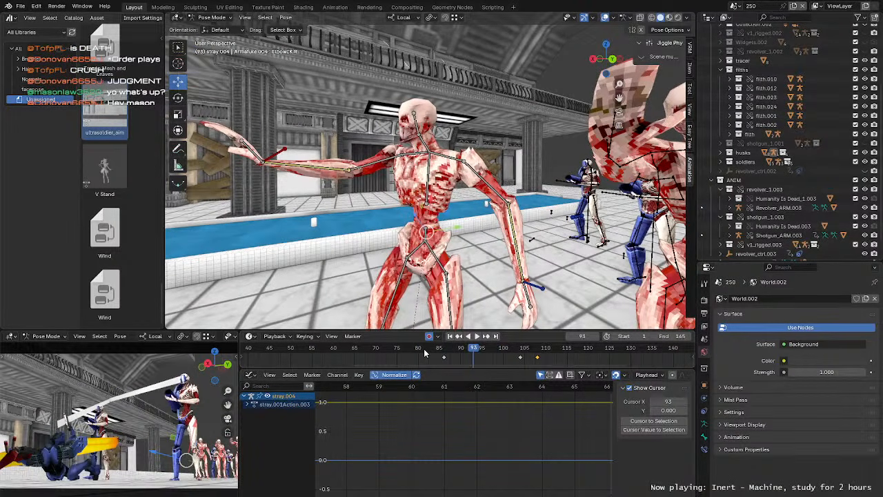
click(449, 351)
key(space)
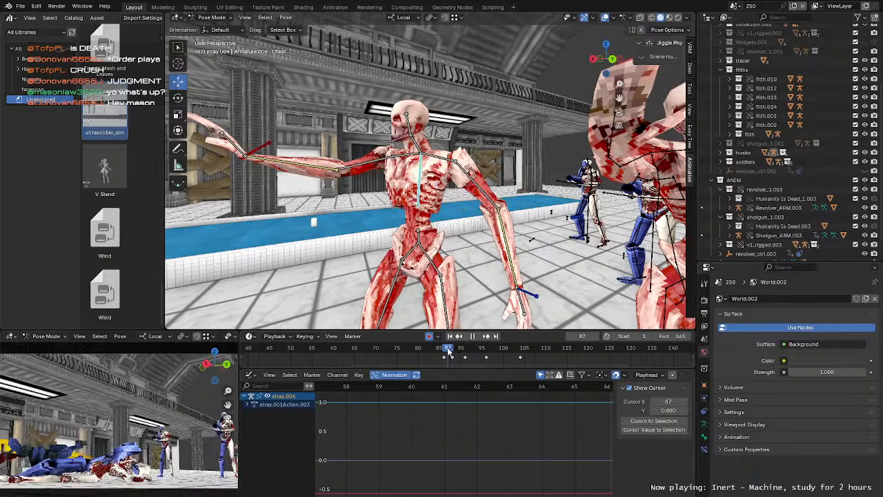
drag(448, 351, 466, 351)
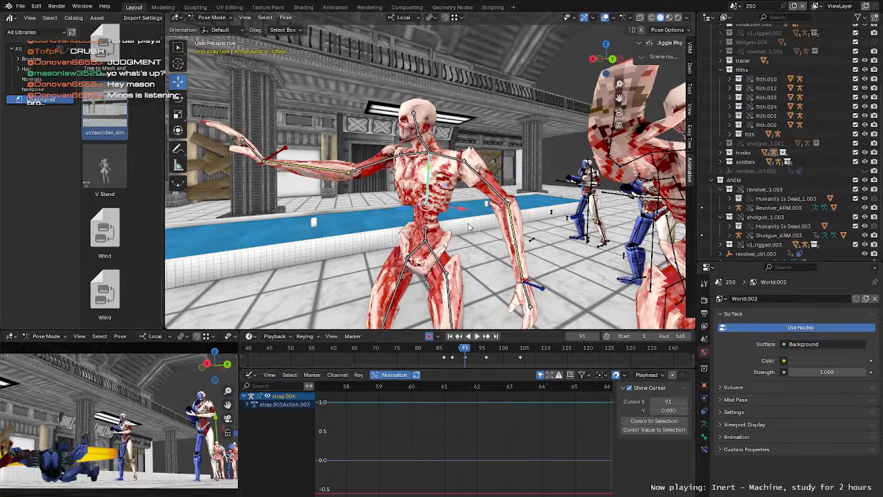
key(shift+space)
key(r)
middle_drag(469, 224, 475, 200)
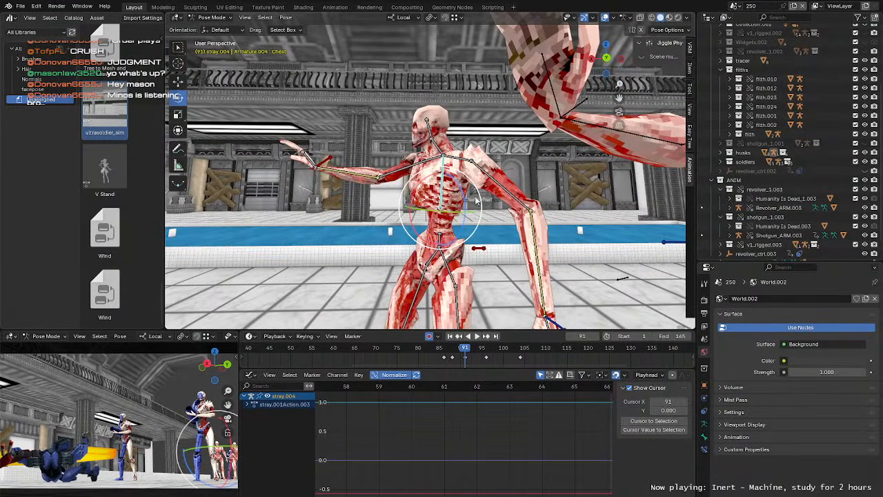
drag(476, 200, 478, 199)
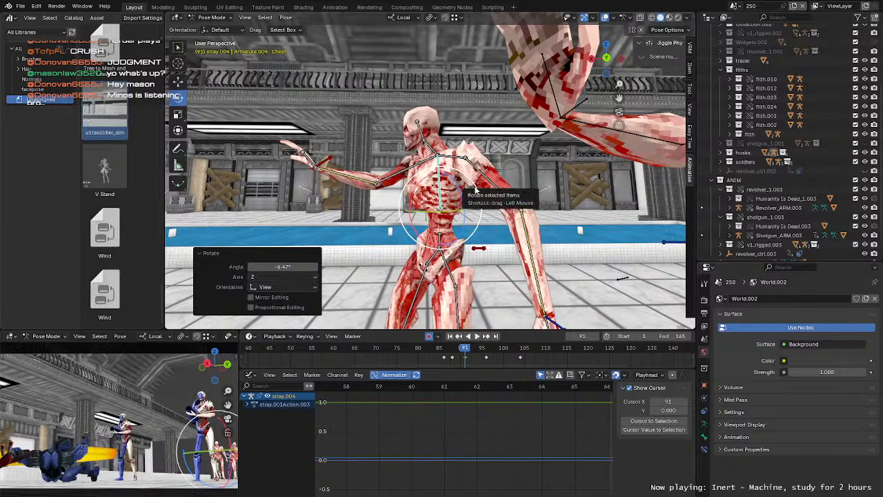
Step: Rotate the chest bone at frame 96 by about 2.61° around the view axis
key(Right)
key(Right)
key(Right)
key(Right)
key(Right)
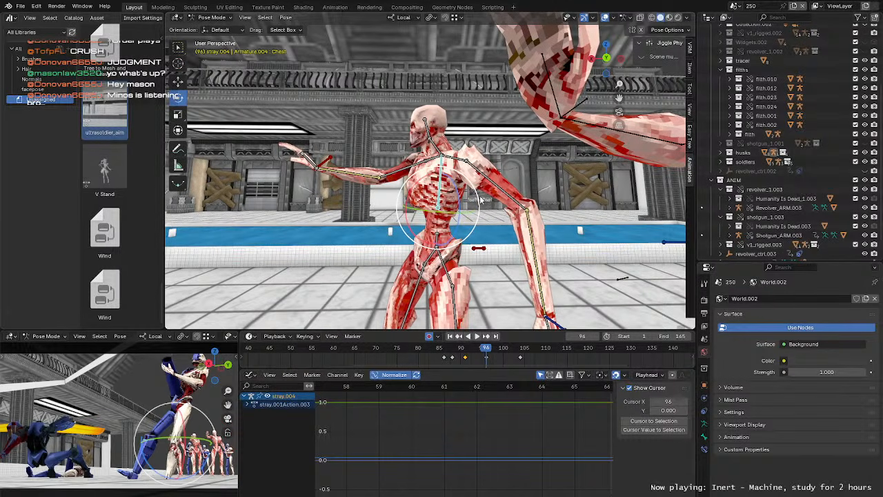
mouse_move(482, 200)
mouse_down()
mouse_move(497, 227)
mouse_move(482, 200)
mouse_up()
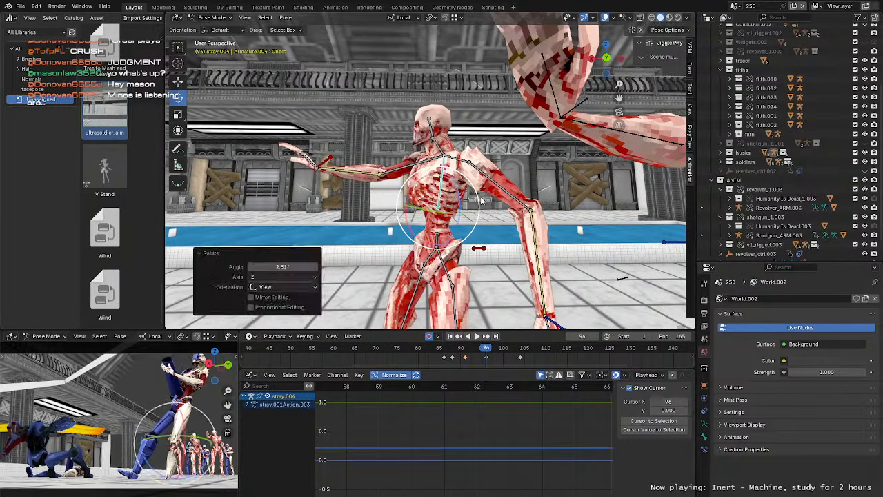
Step: Advance to the chest bone's next key at frame 104
key(Right)
key(Right)
key(Right)
key(Right)
key(Right)
key(Right)
key(Right)
key(Right)
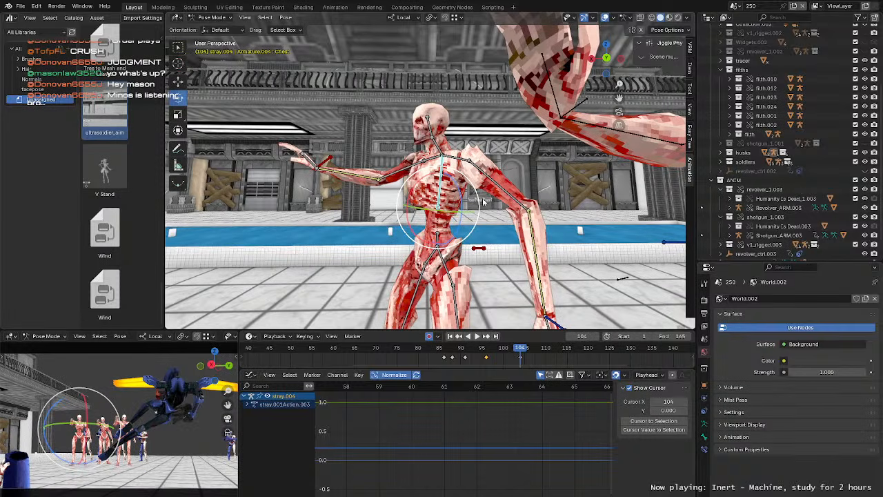
Step: Adjust the rotation of stray.004's chest bone at frame 104
middle_drag(480, 231, 431, 225)
drag(418, 215, 423, 216)
click(423, 215)
Step: Play back and scrub frames 85 to 104 repeatedly to examine the skeleton's chest motion
key(space)
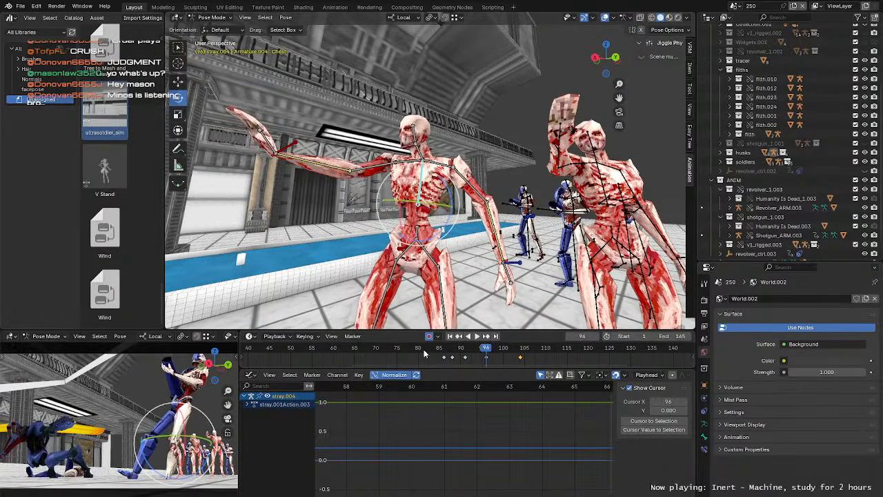
key(space)
middle_drag(455, 289, 464, 263)
click(442, 350)
key(space)
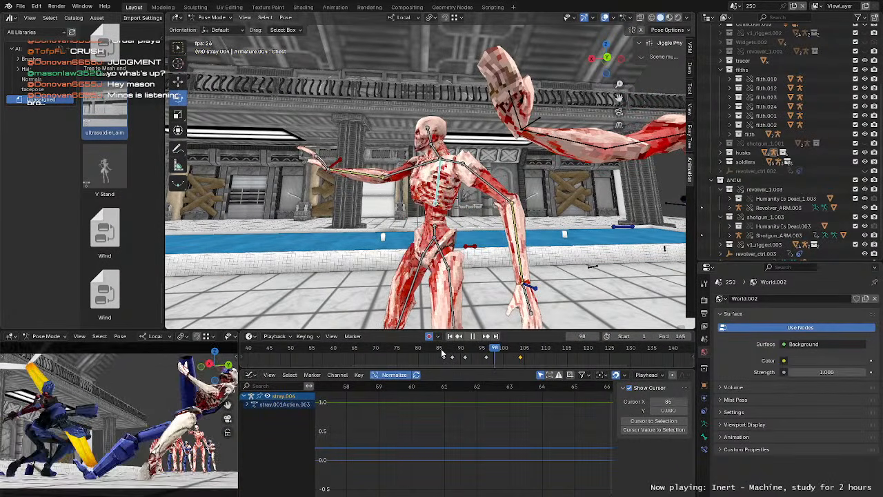
click(442, 350)
drag(442, 349, 517, 358)
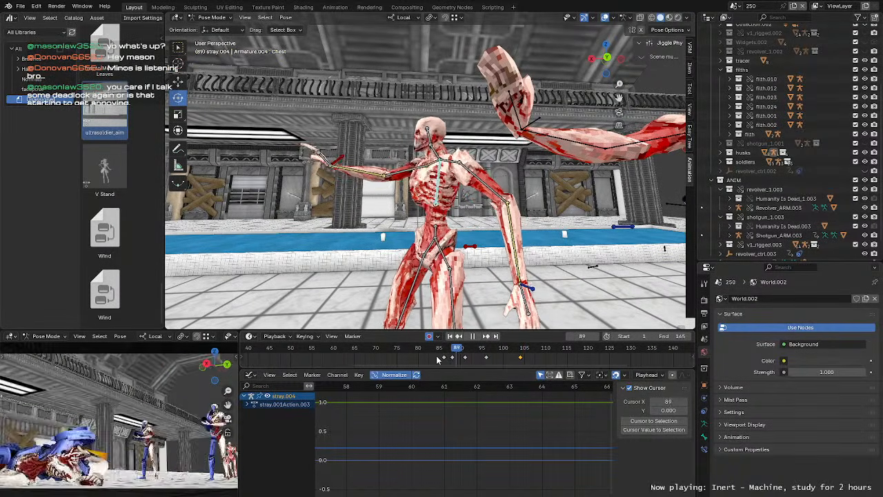
click(442, 352)
key(space)
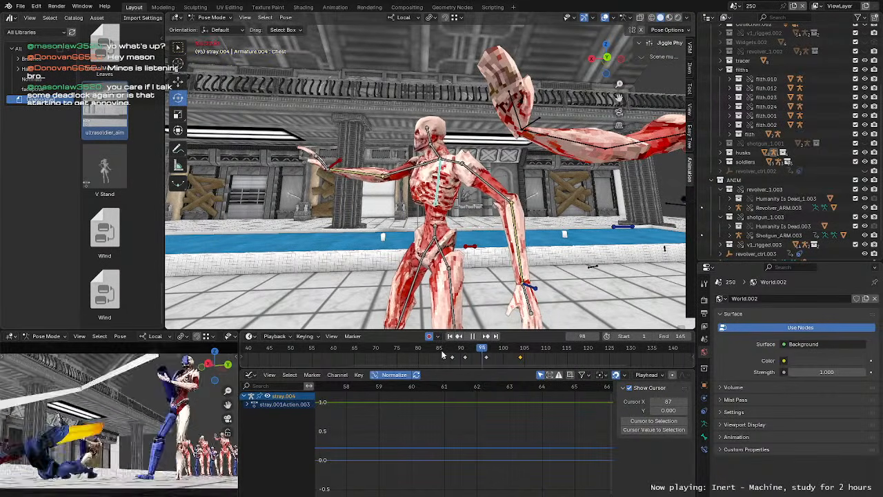
click(442, 354)
key(space)
click(445, 352)
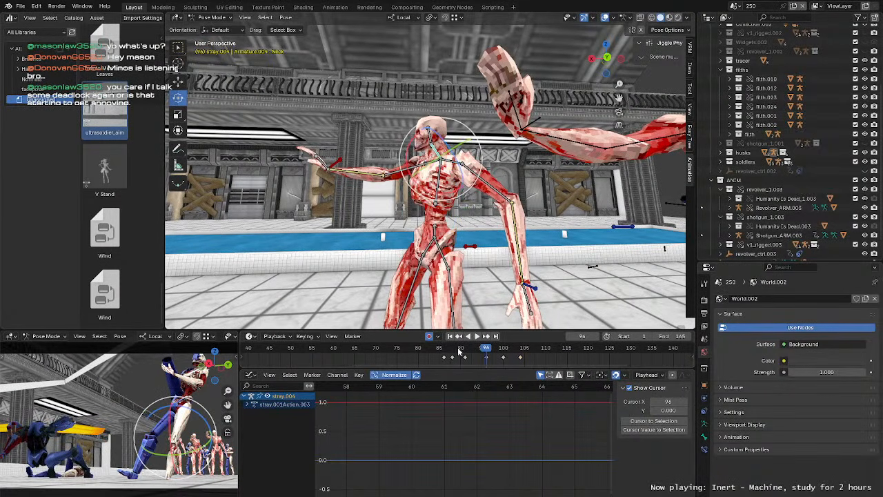
Step: Rotate stray.004's neck bone by about 15° at frame 91
key(Right)
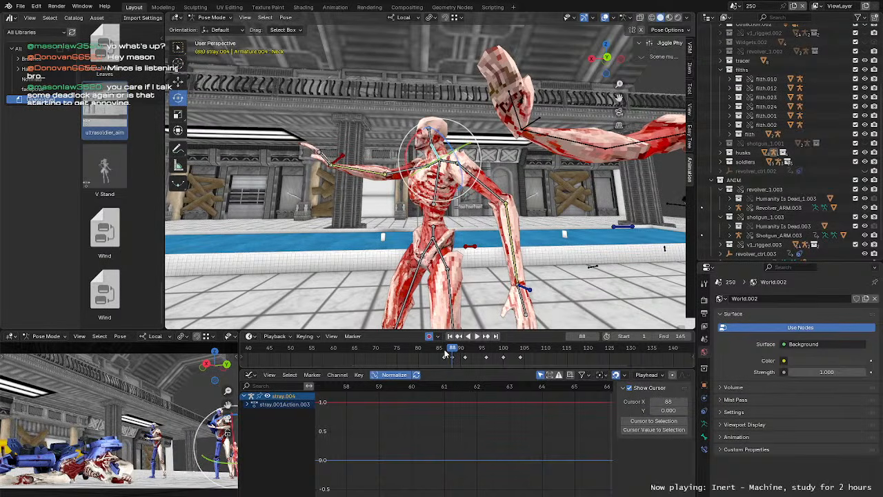
key(Right)
key(Right)
key(Right)
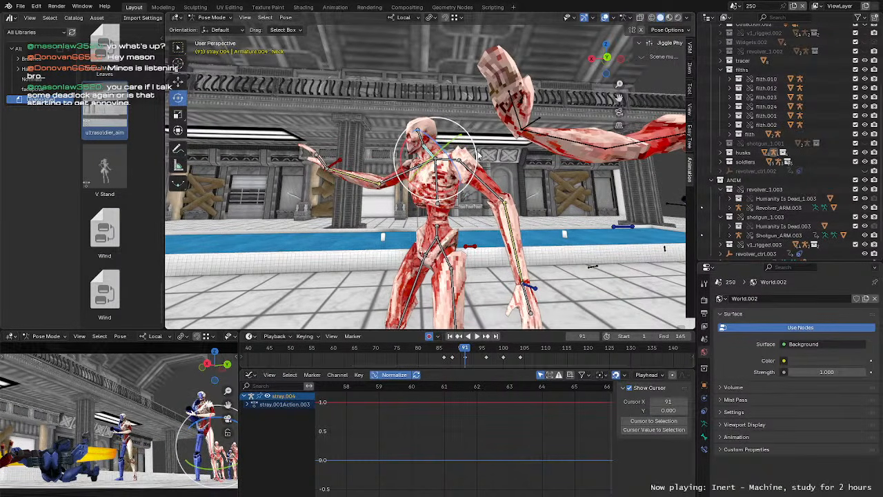
key(r)
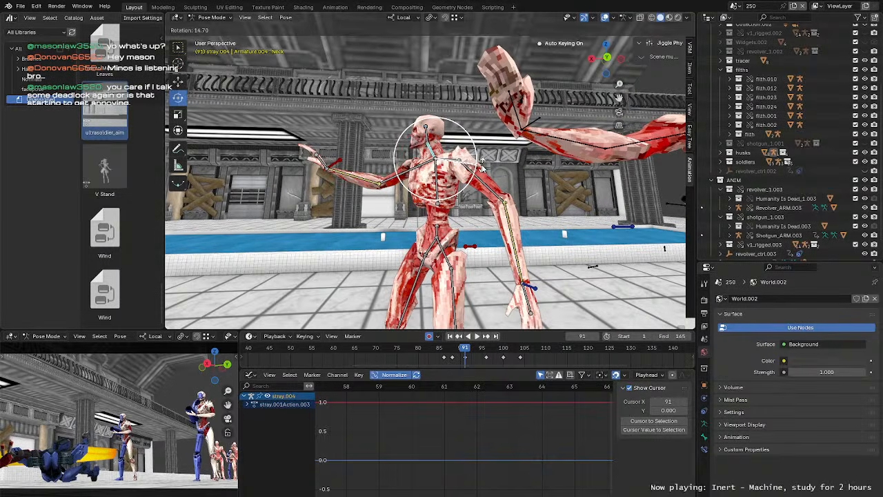
click(483, 168)
Step: Rotate the neck bone by about 6° at frame 100
key(space)
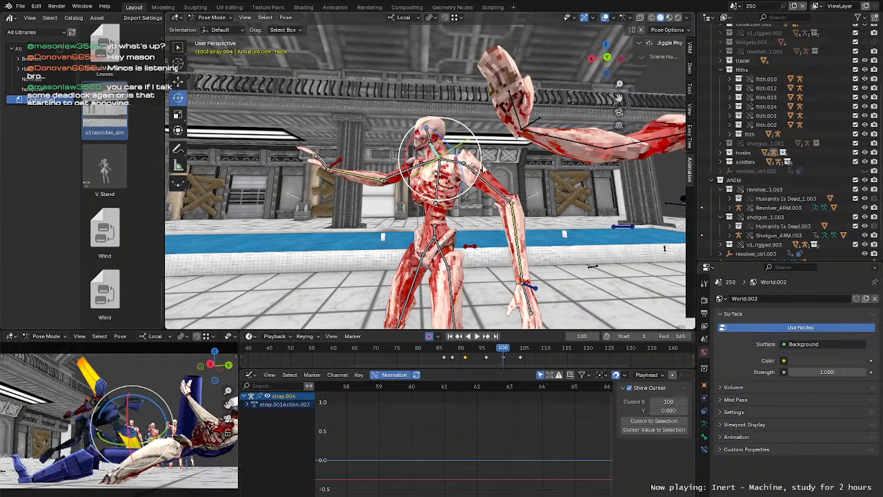
key(r)
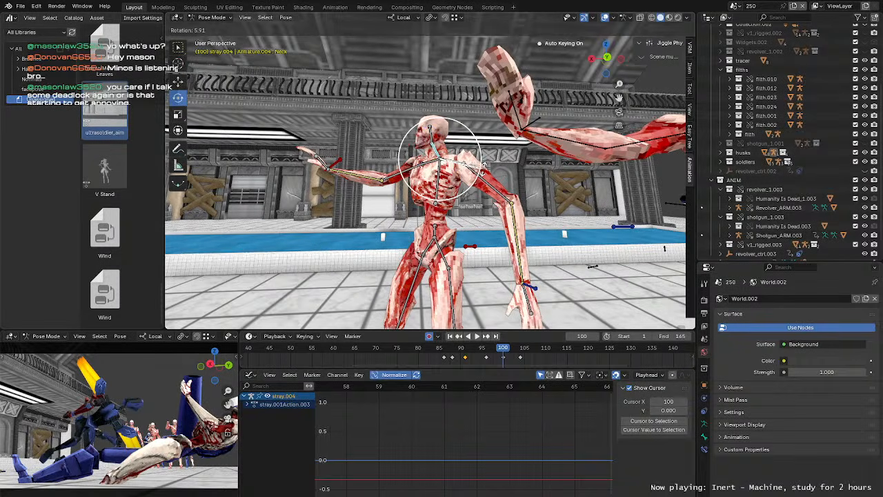
key(Return)
Step: Review the motion from frame 83 and rotate the neck bone by about -7° at frame 91
click(430, 346)
key(space)
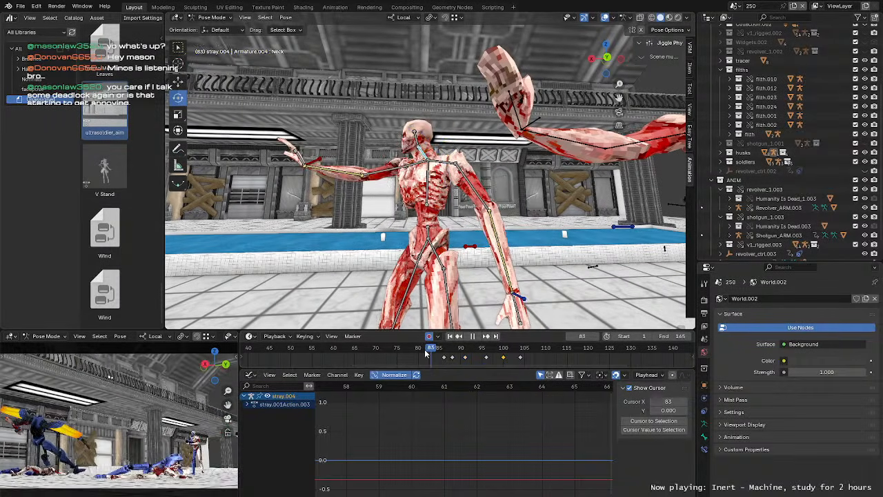
key(space)
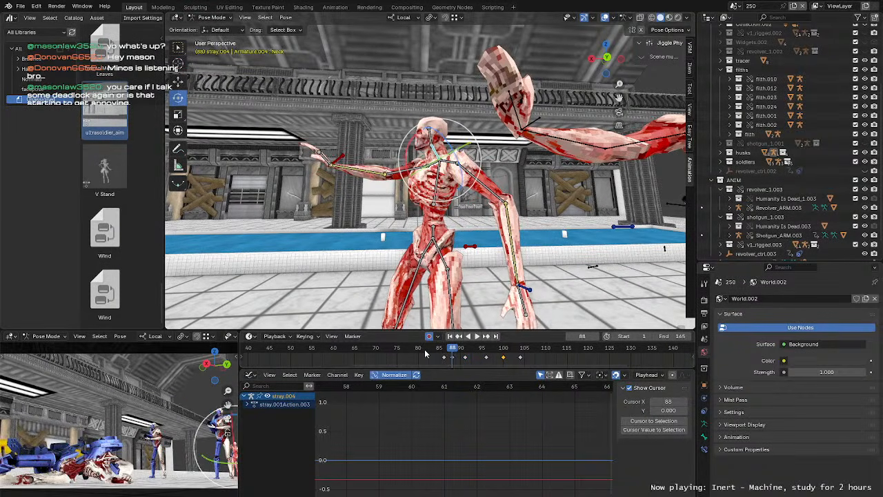
key(Right)
key(Right)
key(Right)
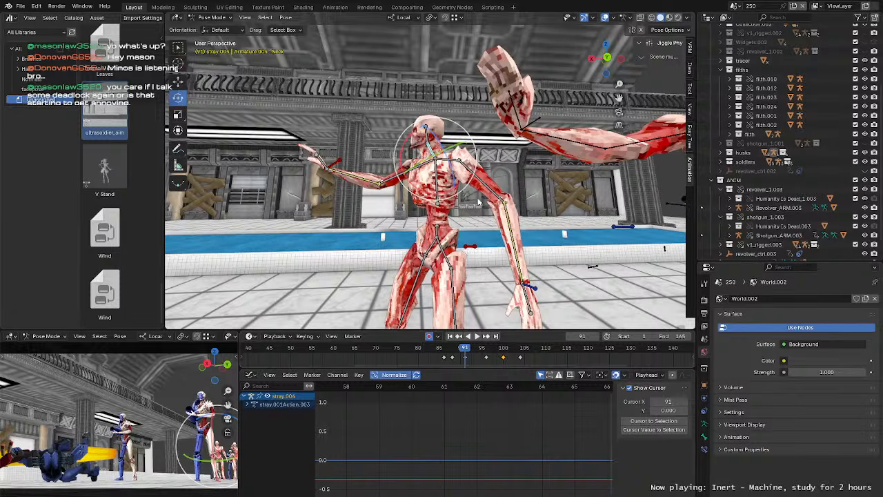
key(r)
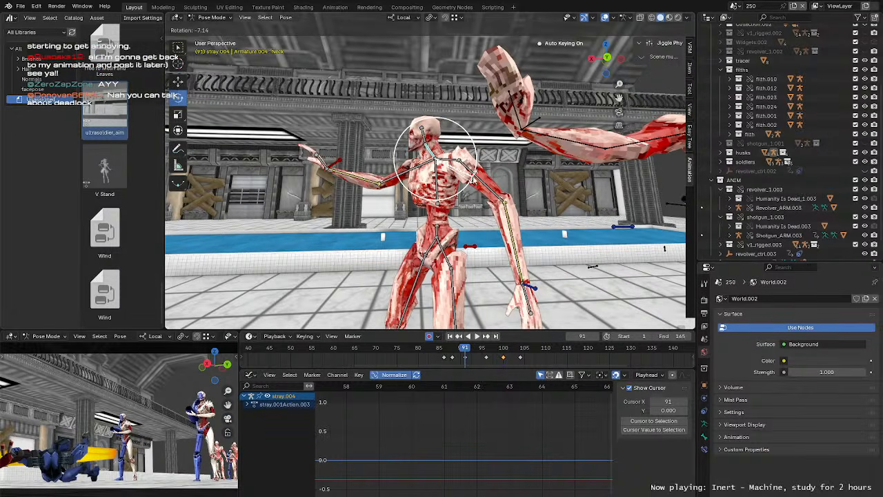
click(473, 179)
Step: Check the neighbouring frames and rotate the neck bone 10.4° at frame 96
key(Left)
key(Left)
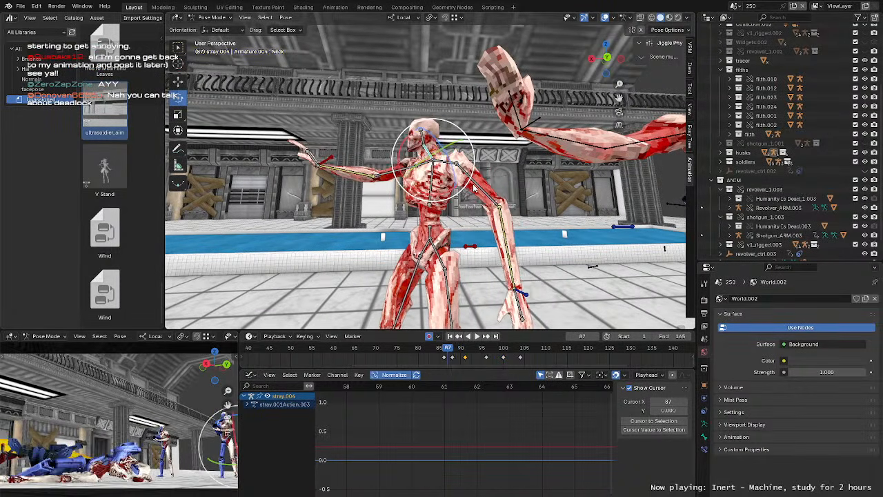
key(Right)
key(Right)
key(Right)
key(Right)
key(Right)
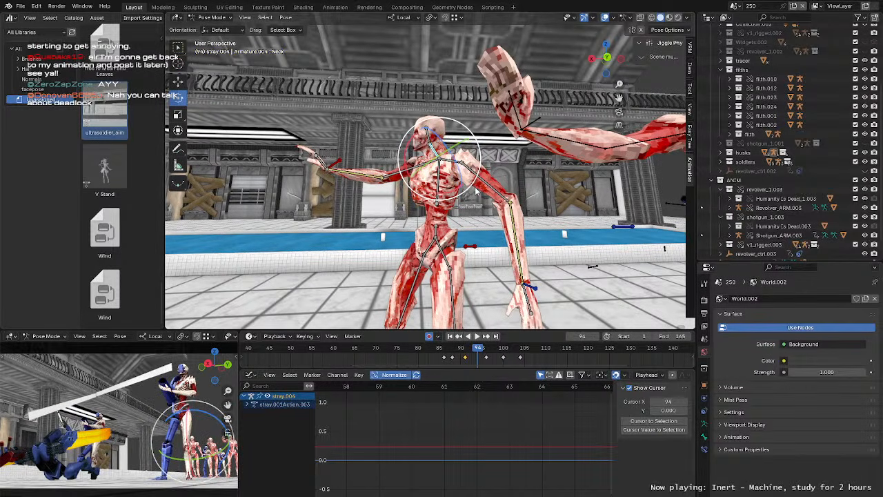
key(Right)
key(Right)
key(r)
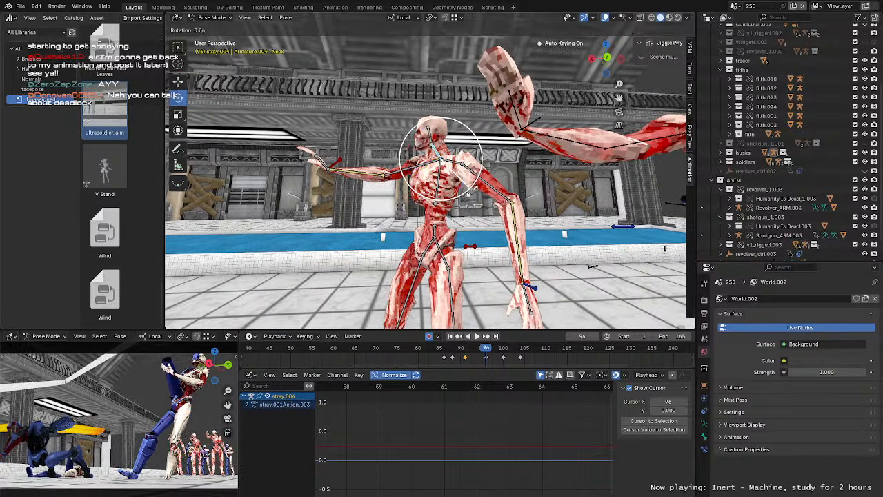
click(465, 197)
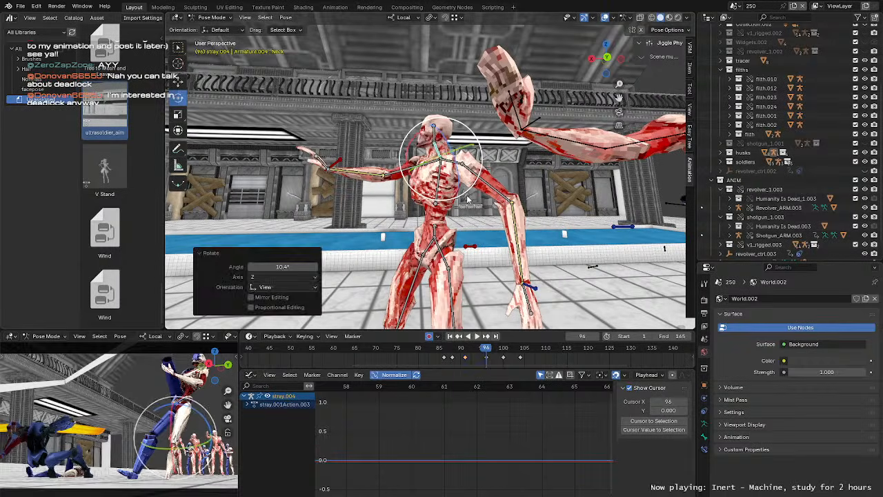
Step: Rotate the neck bone -5.18° at frame 94 to add an in-between pose
key(Left)
key(Left)
key(Left)
key(Right)
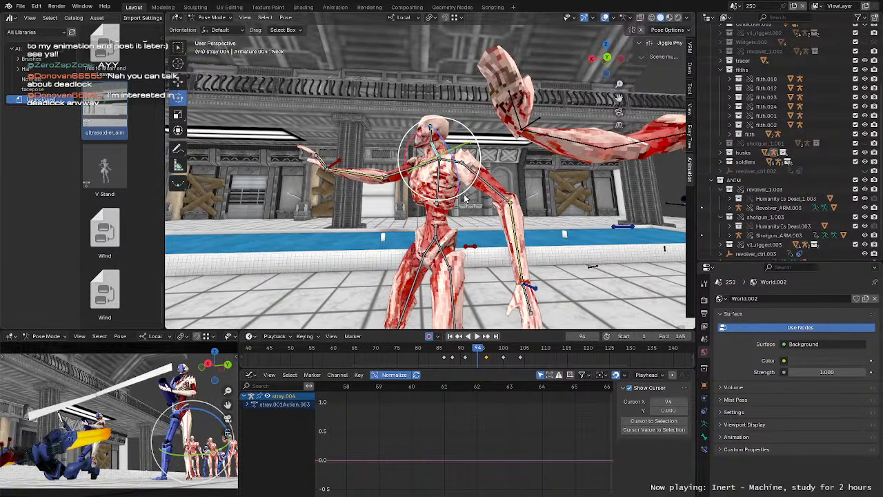
key(r)
click(464, 224)
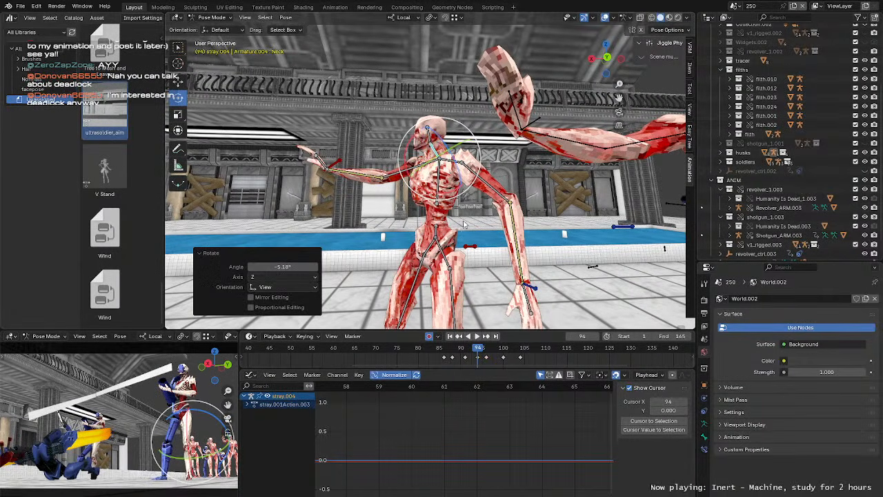
Step: Replay the motion from frame 84 and adjust the neck bone's rotation at frame 88
key(Left)
key(Left)
key(Left)
key(Left)
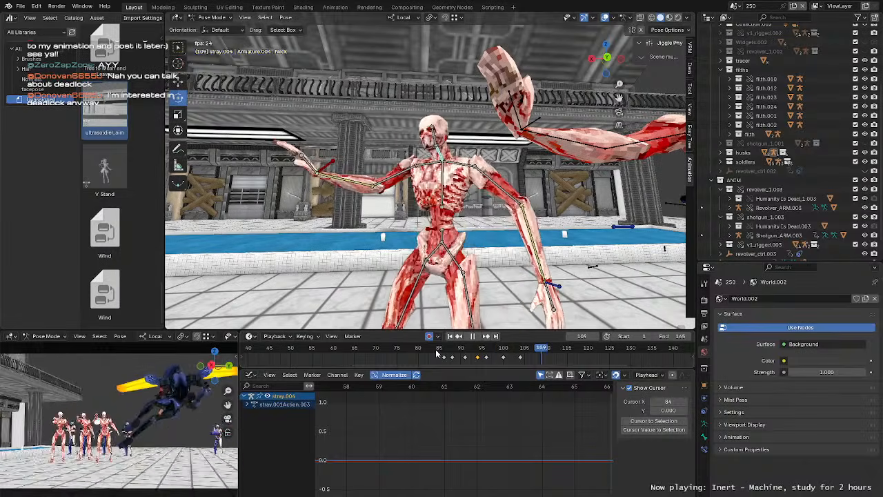
mouse_move(435, 355)
mouse_down()
mouse_move(465, 354)
mouse_move(447, 354)
mouse_up()
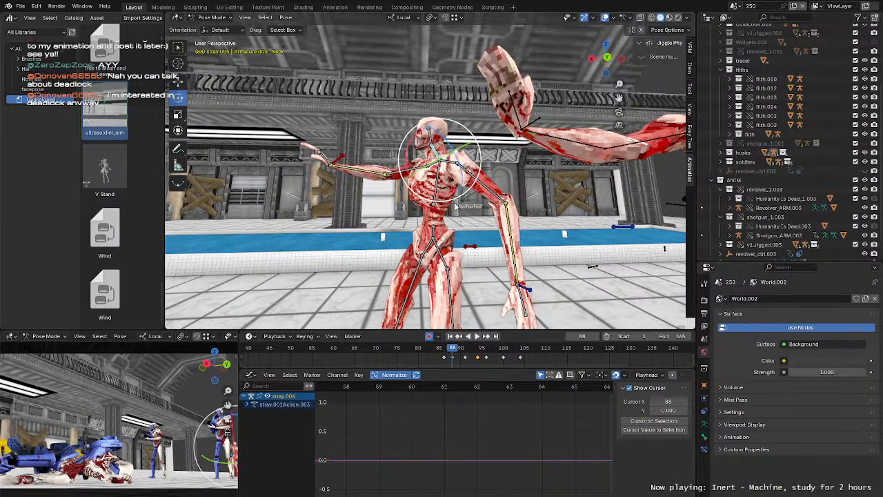
drag(453, 205, 446, 209)
Step: Add a neck bone rotation keyframe at frame 87, between the poses at frames 86 and 88
key(Left)
key(Left)
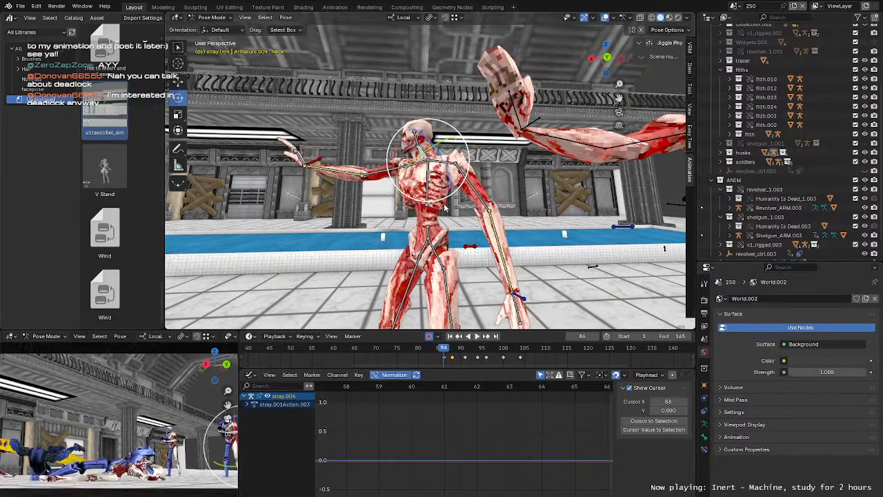
key(Right)
drag(445, 205, 448, 200)
Step: Rotate the neck bone 6.52° at frame 90
key(Left)
key(Right)
key(Right)
key(Right)
key(Right)
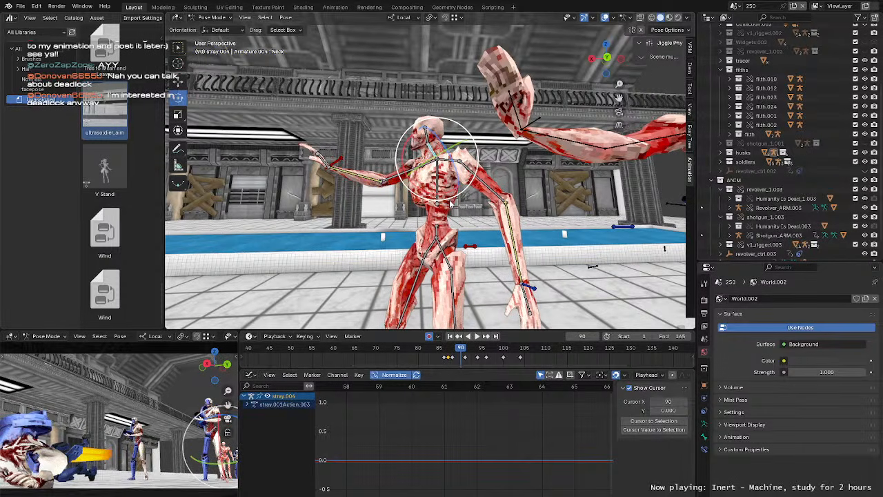
key(Left)
key(Right)
drag(445, 203, 438, 202)
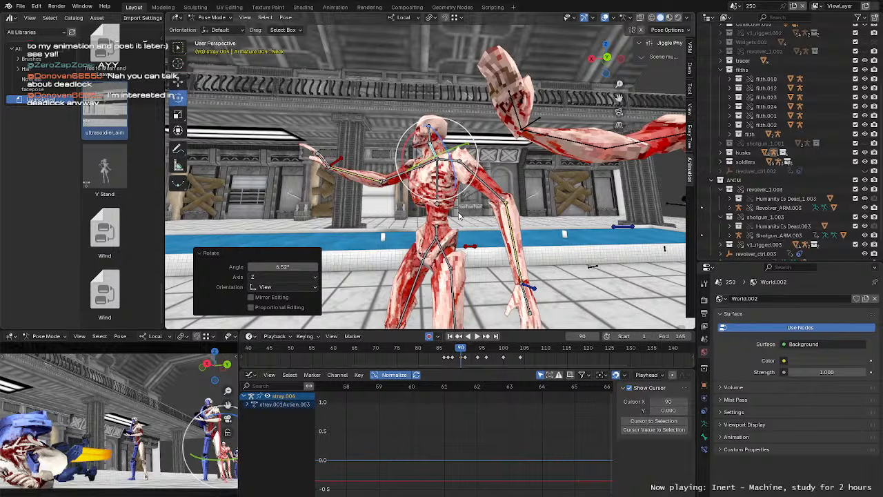
Step: Drop the neck keyframe at frame 90 and rotate the neck bone by about 5° at frame 89 instead
key(Right)
key(Left)
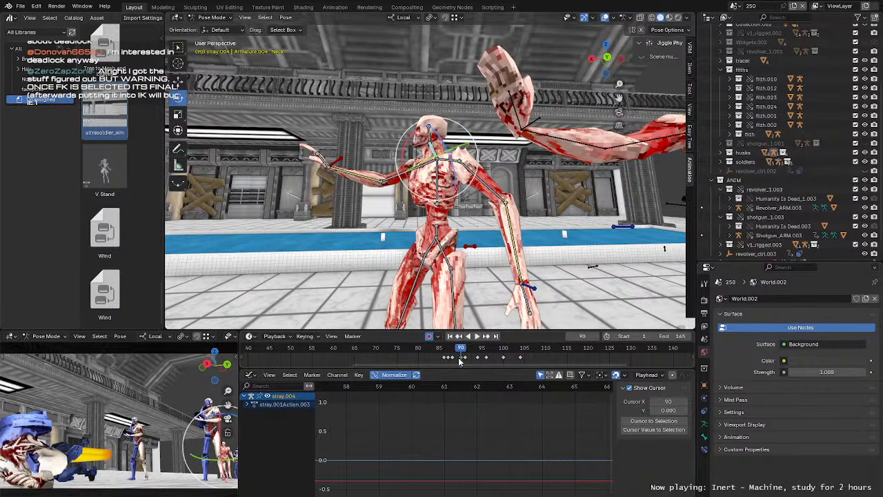
key(Left)
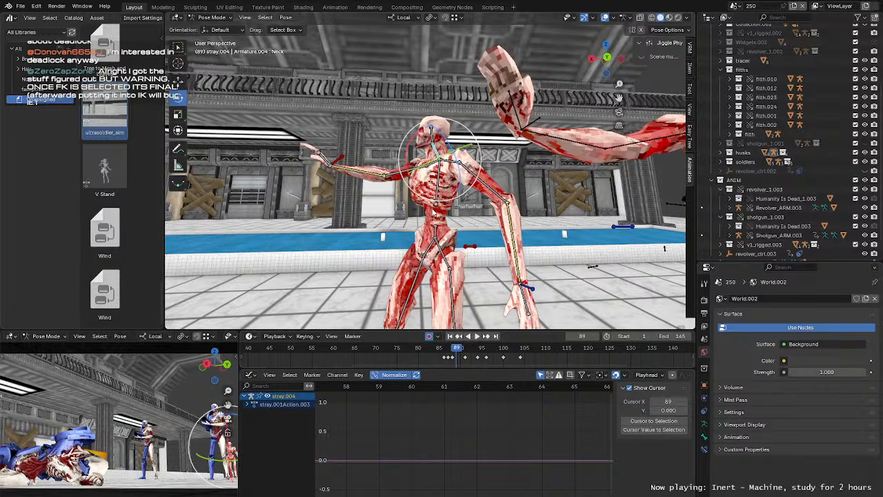
key(r)
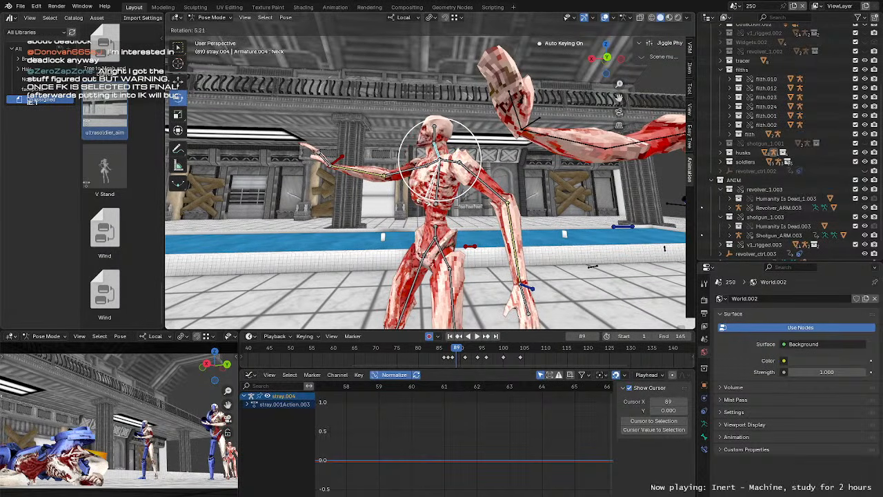
click(473, 228)
Step: Step through the following frames and rotate the neck bone by about 4° at frame 98
key(Right)
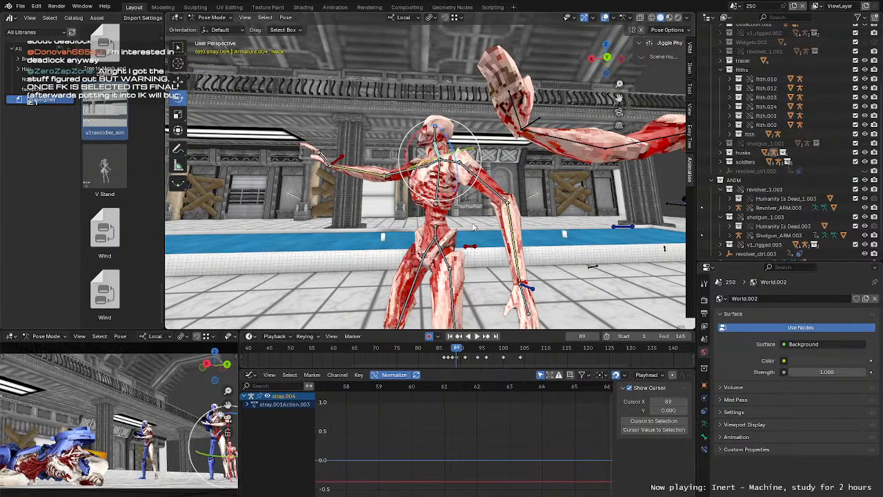
key(Right)
key(Right)
key(Right)
key(Right)
key(Right)
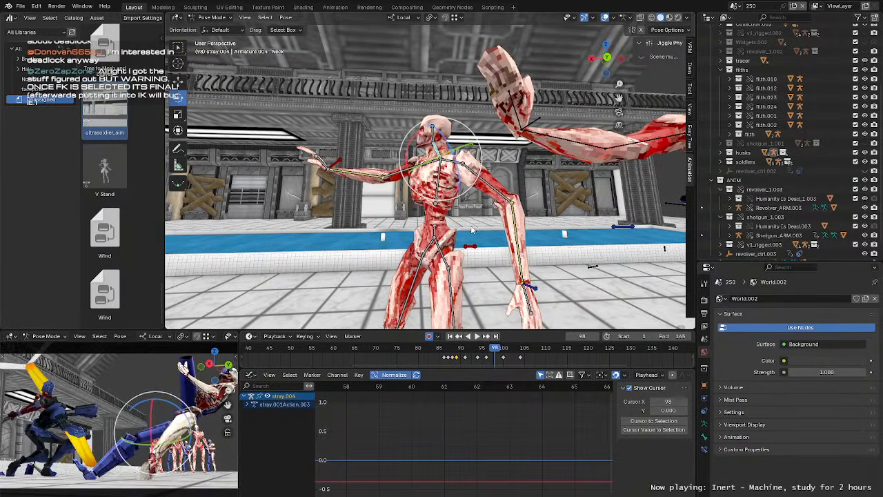
key(Right)
key(Right)
key(Right)
key(Right)
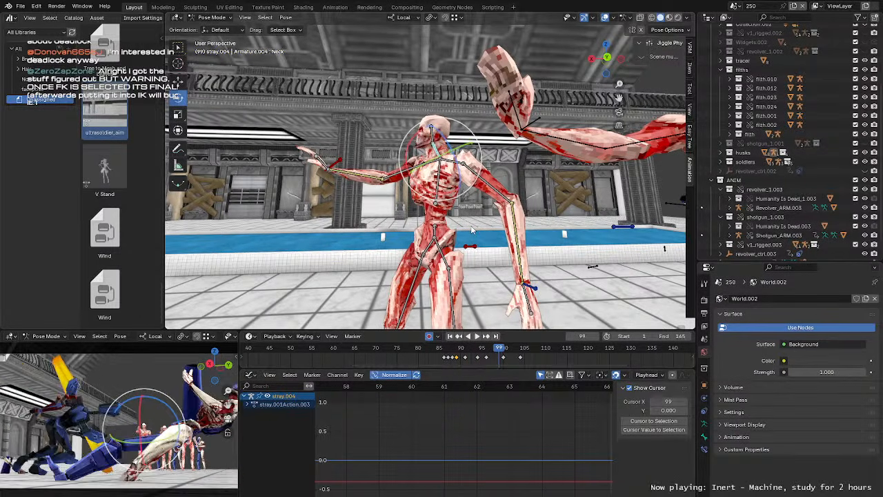
key(Left)
key(Right)
key(Right)
key(Right)
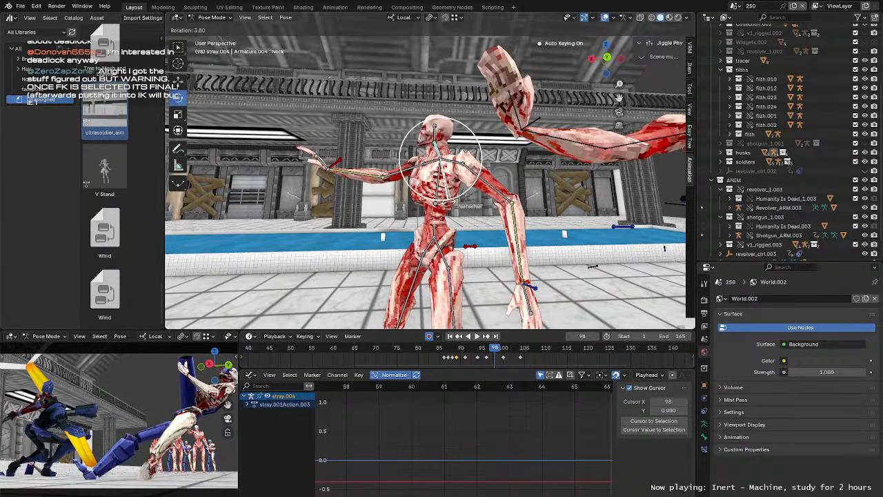
Step: Compare the surrounding frames and adjust the neck bone's rotation at frame 100
key(Left)
key(Left)
key(Left)
key(Left)
key(Left)
key(Left)
key(Left)
key(Left)
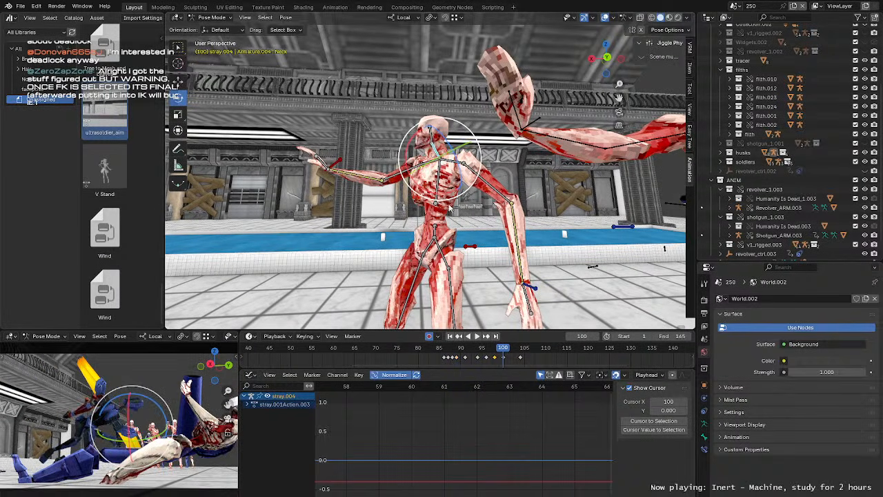
key(Right)
key(Right)
key(Right)
key(Right)
key(Right)
key(Right)
key(Right)
key(r)
click(445, 211)
Step: Step through frames 98 to 105 to examine the neck's motion
key(Left)
key(Left)
key(Left)
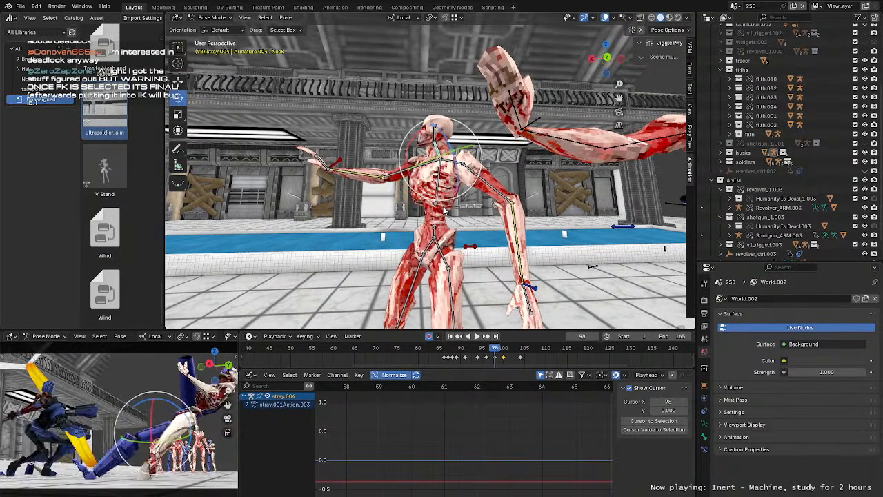
key(Right)
key(Right)
key(Right)
key(Right)
key(Right)
key(Right)
key(Right)
key(Right)
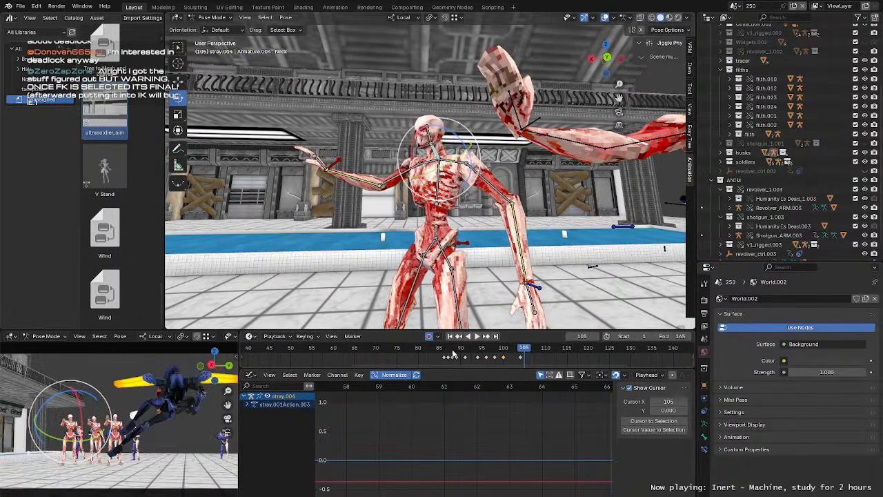
Step: Play the animation from frame 85 and watch the neck motion from another viewing angle
click(440, 353)
key(space)
key(space)
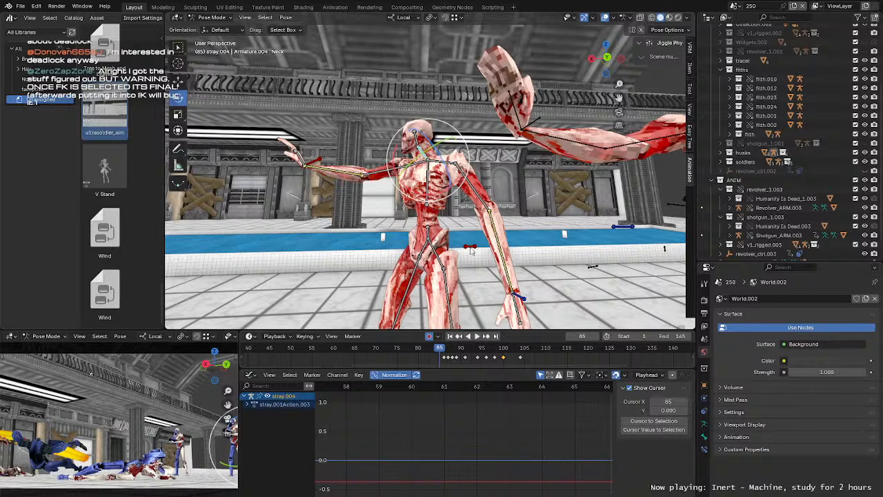
middle_drag(471, 251, 568, 220)
key(space)
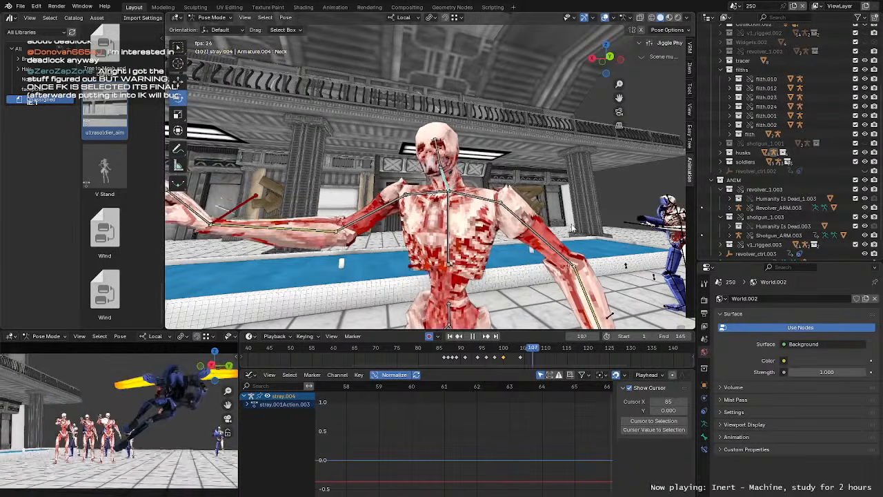
key(space)
click(426, 352)
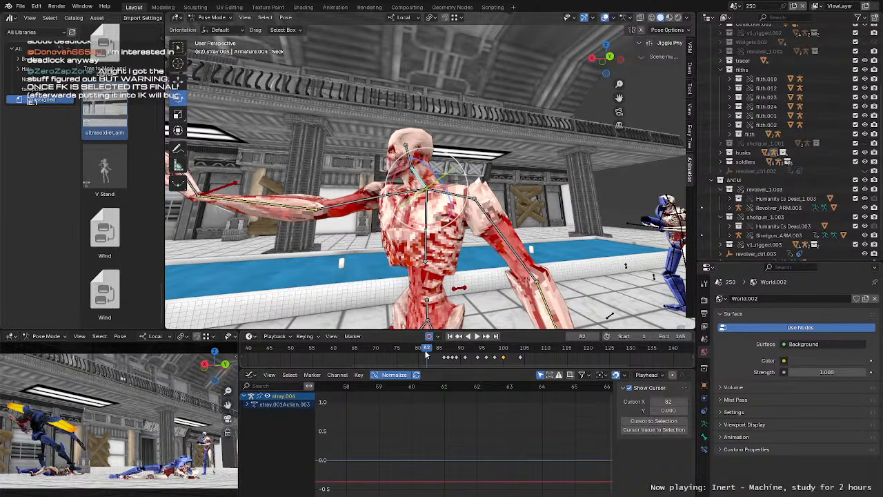
Step: Examine the skeleton's pose at frame 82 from several angles and distances
scroll(426, 252, down, 3)
middle_drag(427, 252, 452, 260)
scroll(442, 256, down, 2)
middle_drag(425, 205, 427, 204)
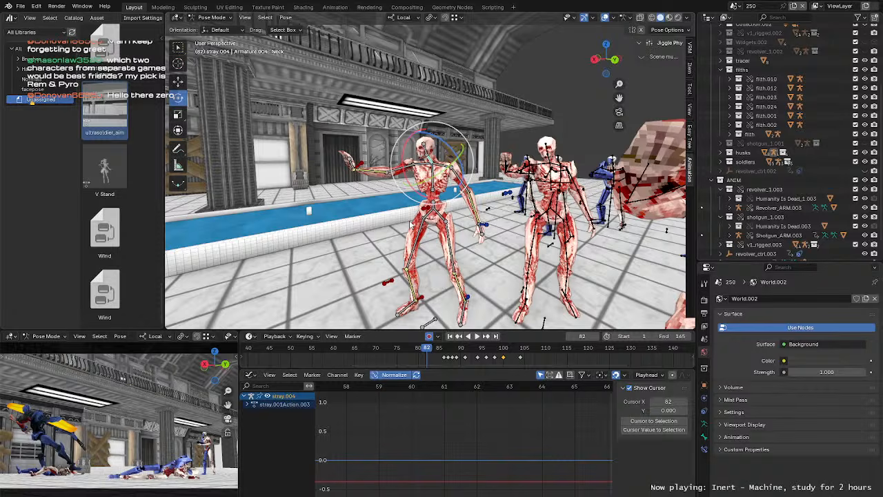
scroll(411, 225, down, 4)
scroll(407, 206, up, 3)
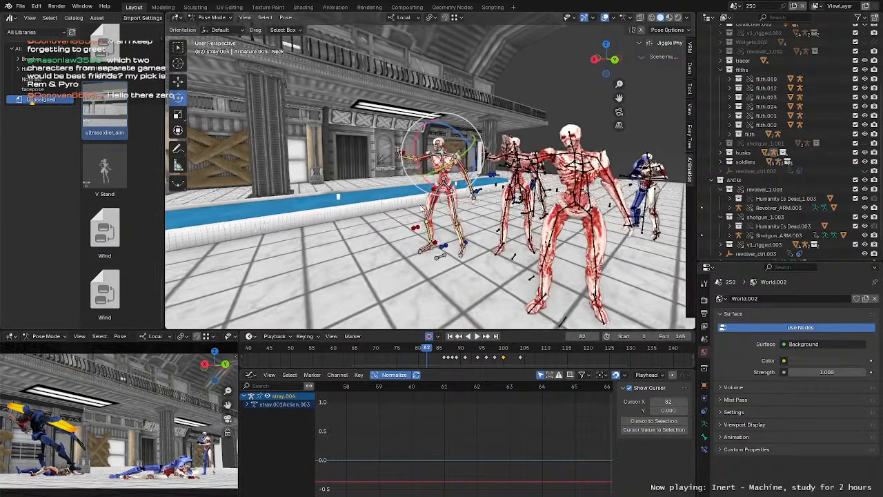
scroll(405, 203, down, 1)
middle_drag(405, 202, 397, 166)
key(KP_Decimal)
scroll(407, 200, down, 8)
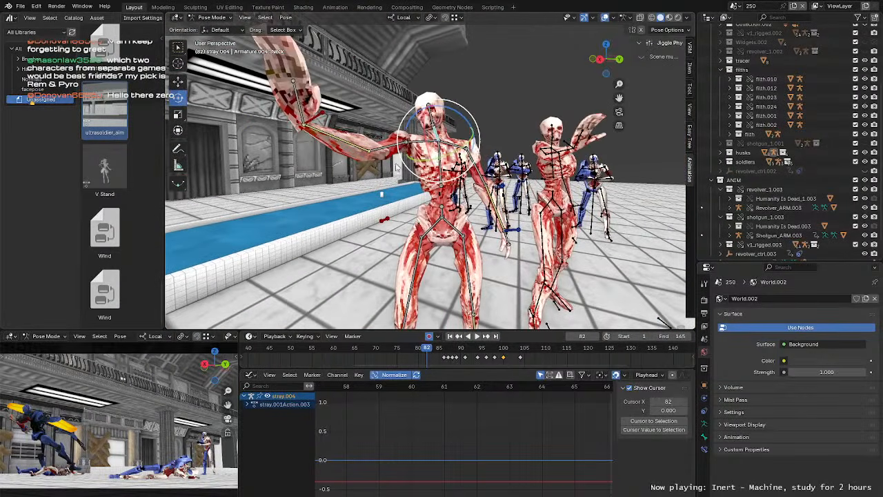
Step: Select the right hand IK control and play the motion repeatedly from frame 85, viewing it from different angles
click(313, 113)
scroll(383, 193, down, 3)
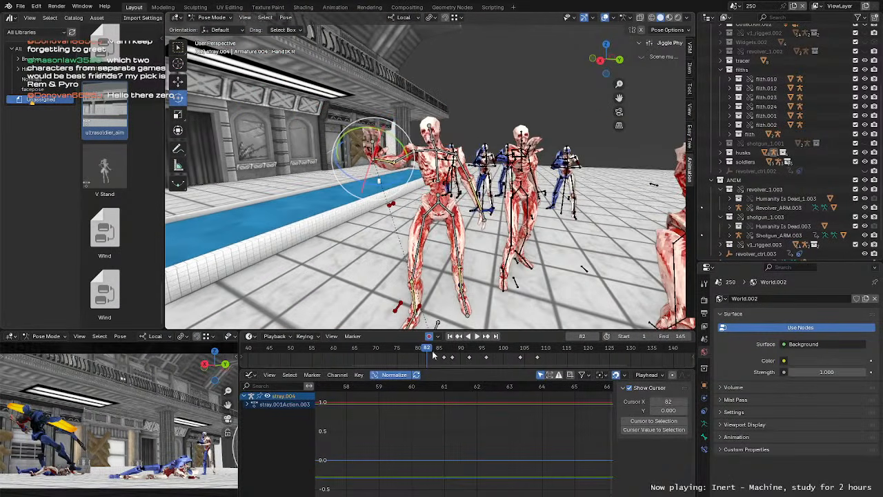
key(space)
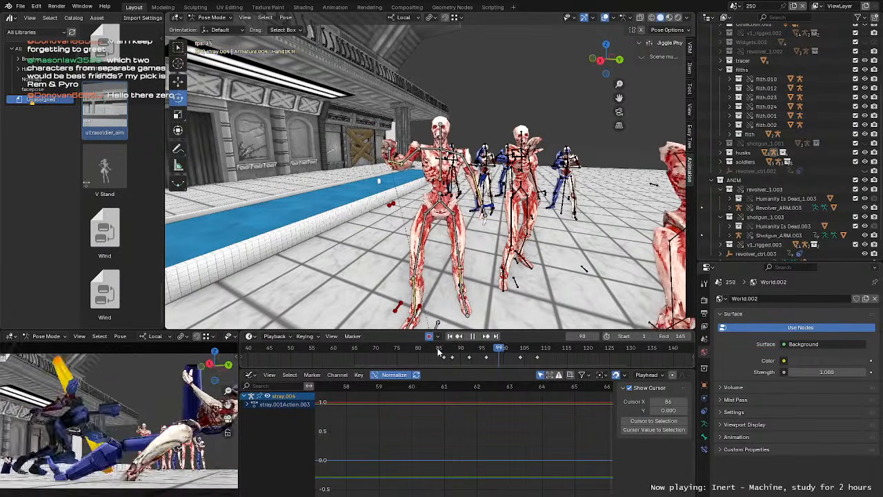
key(space)
click(439, 351)
middle_drag(552, 238, 495, 234)
key(space)
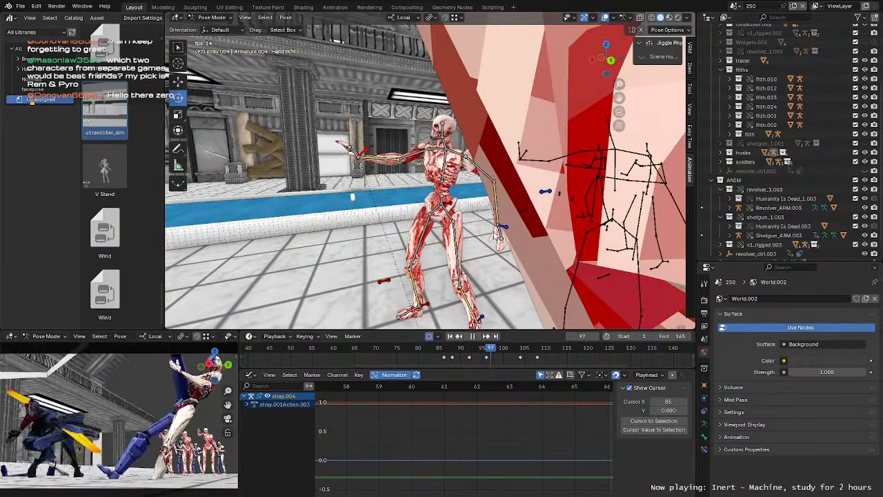
key(space)
click(440, 351)
scroll(429, 266, up, 3)
middle_drag(429, 267, 464, 270)
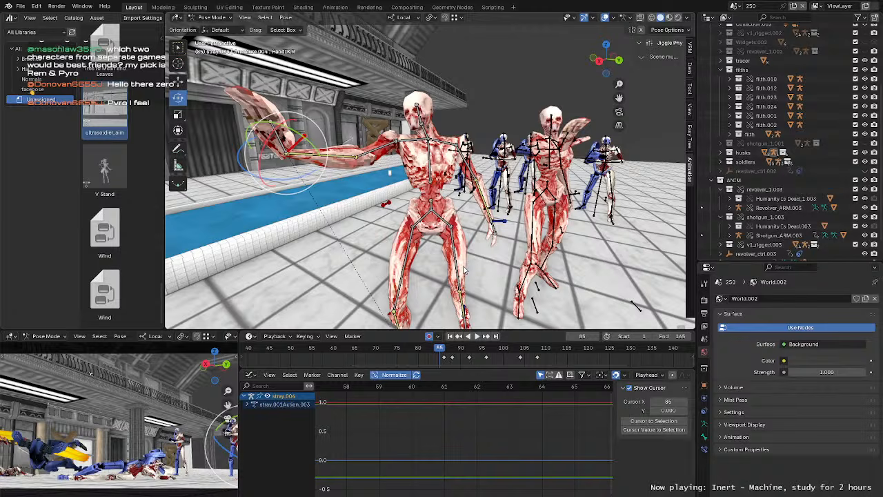
Step: Move the left hand IK control about 0.017 m down at frame 88
middle_drag(463, 265, 514, 240)
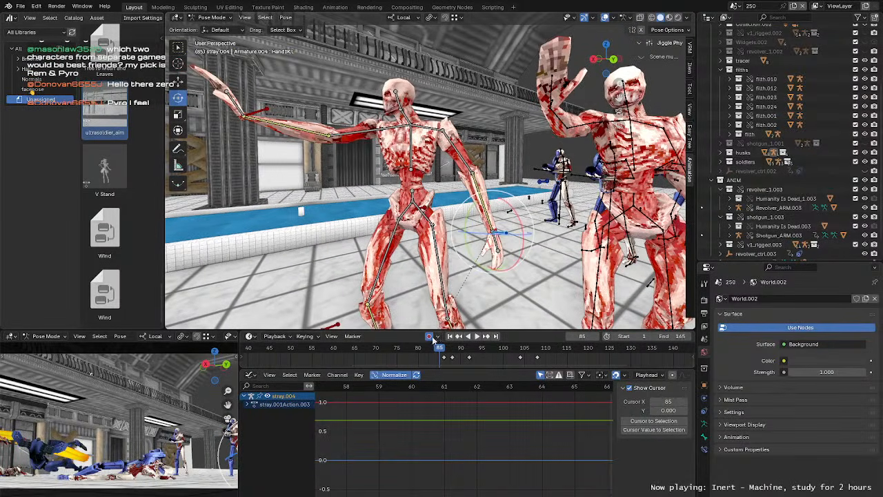
key(space)
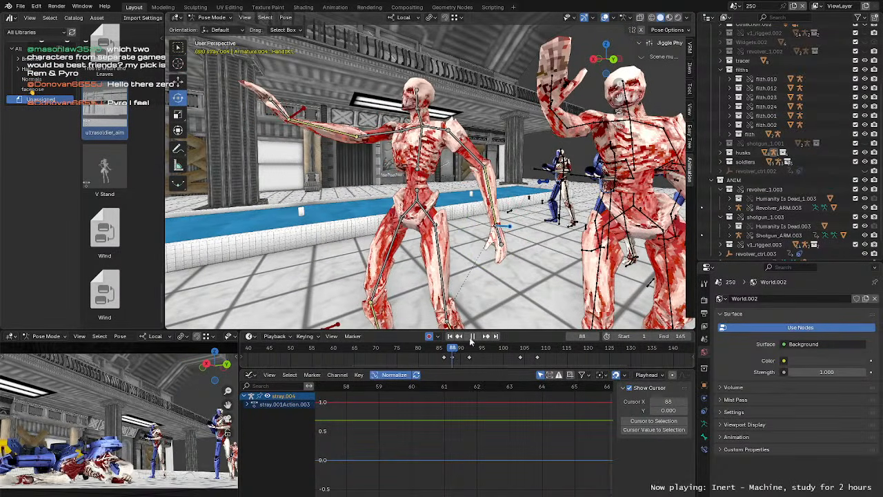
middle_drag(487, 266, 459, 263)
click(177, 82)
drag(505, 234, 504, 241)
Step: Review the motion from frame 86 and lower the left hand IK control by about 0.015 m at frame 104
click(446, 350)
key(space)
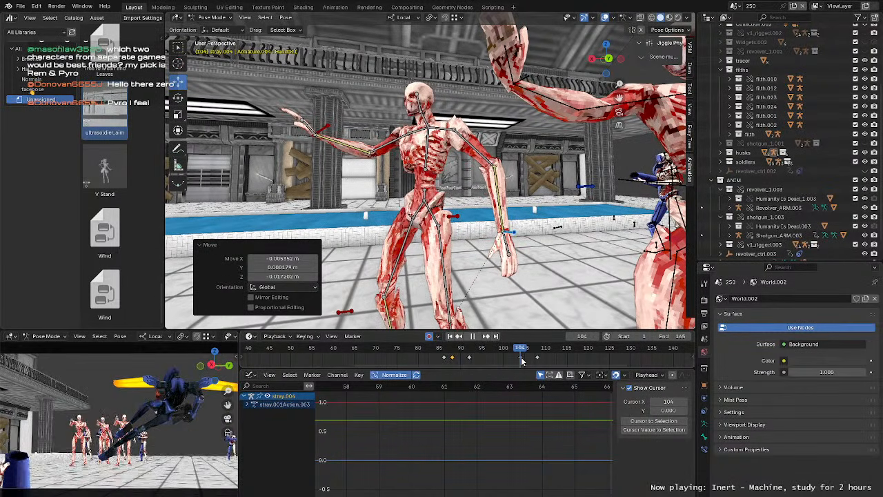
key(Escape)
key(g)
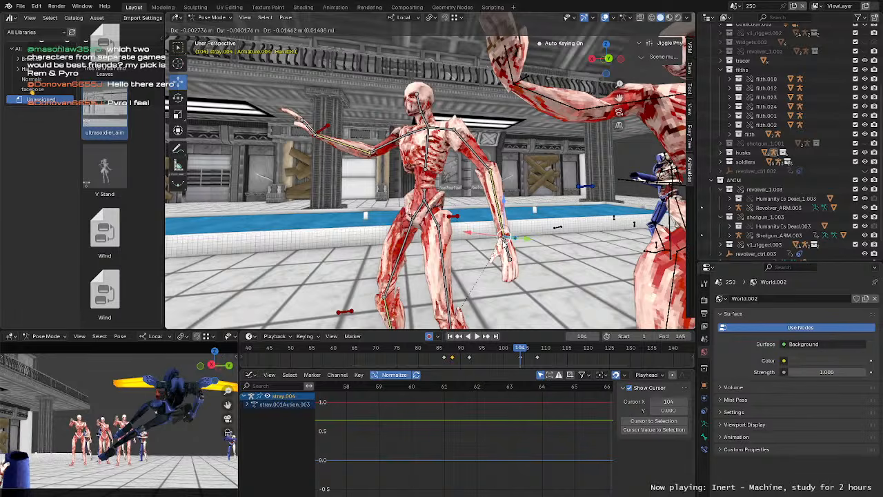
click(507, 238)
Step: Move the left hand IK control by about -0.011 m in X, -0.004 m in Y and -0.011 m in Z at frame 92
click(435, 355)
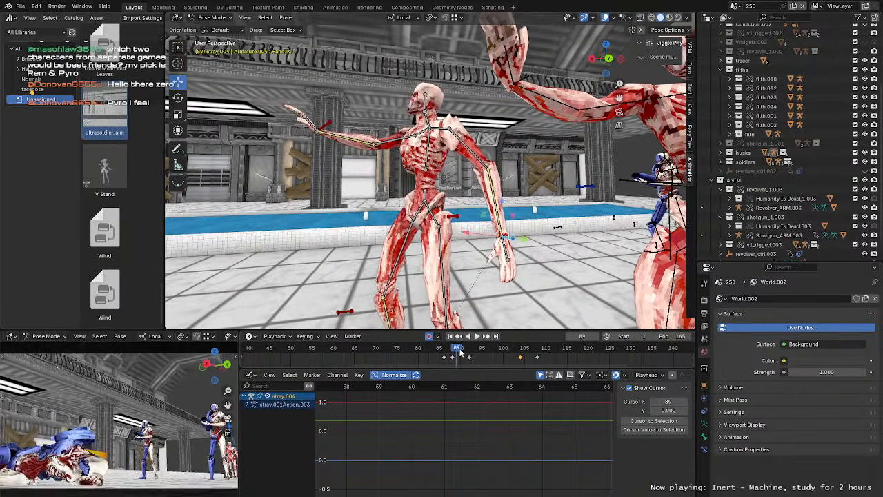
middle_drag(519, 256, 488, 244)
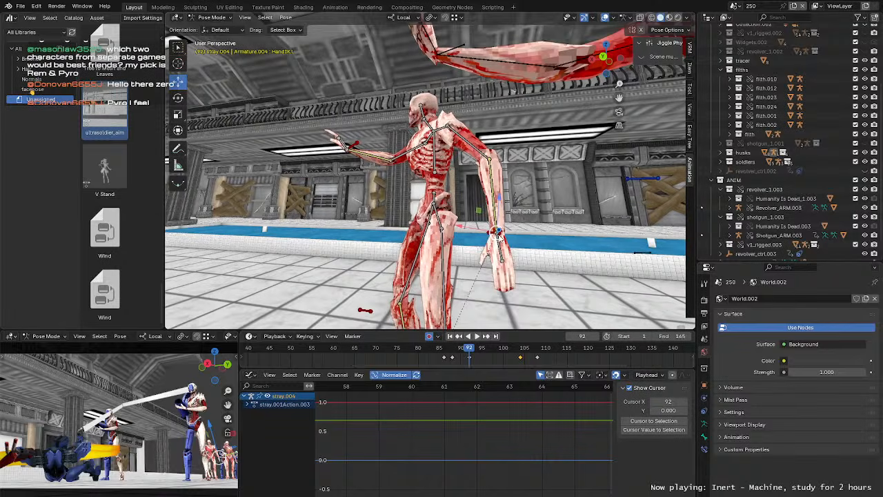
drag(502, 233, 502, 236)
middle_drag(502, 236, 502, 257)
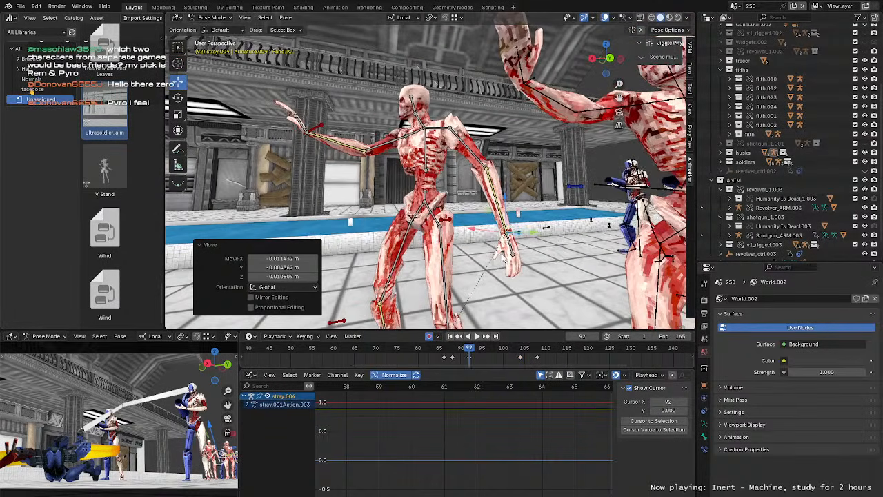
click(436, 355)
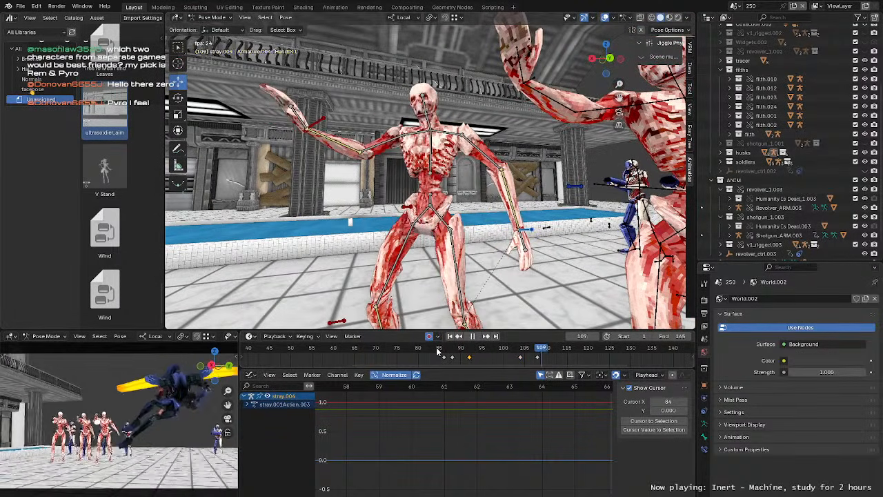
Step: Go to frame 113 and rotate the skeleton's chest bone
key(space)
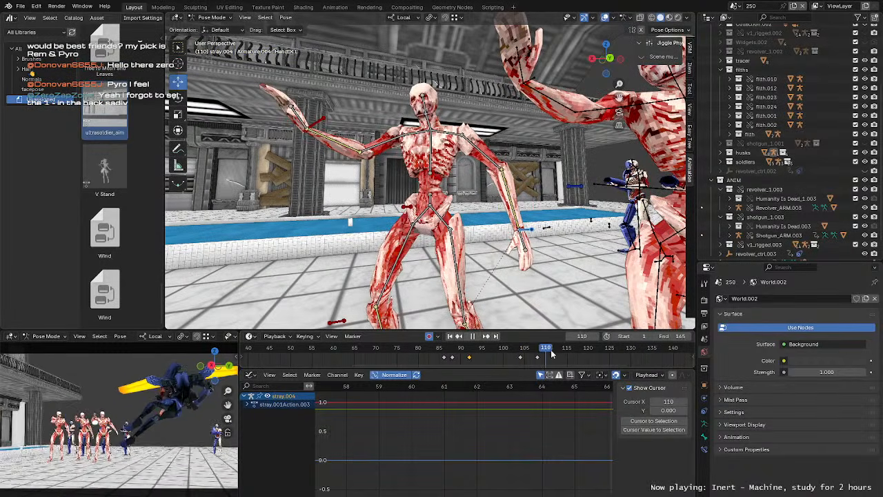
key(space)
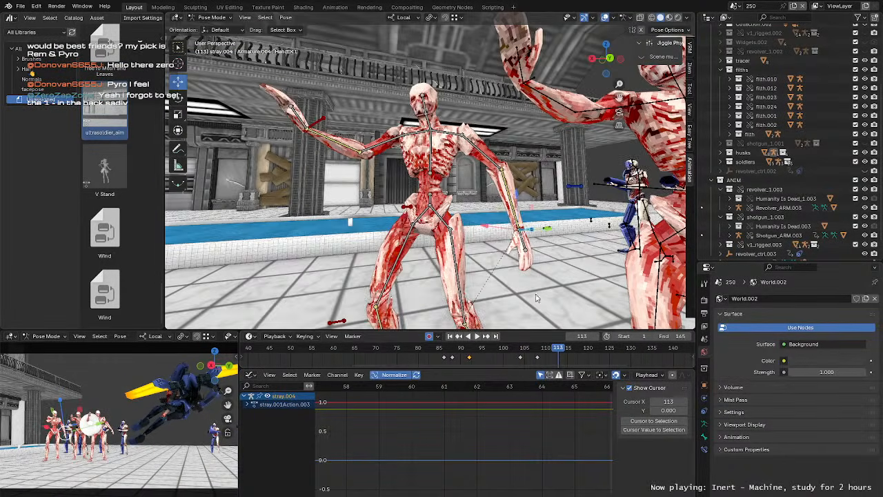
click(417, 162)
middle_drag(417, 162, 515, 219)
scroll(449, 221, up, 3)
key(r)
scroll(457, 231, down, 2)
Step: Reposition the left hand IK control at frame 113, finishing with a move of about -0.015 m in X and -0.007 m in Y
key(g)
click(469, 185)
key(g)
click(408, 186)
click(493, 206)
key(g)
click(461, 220)
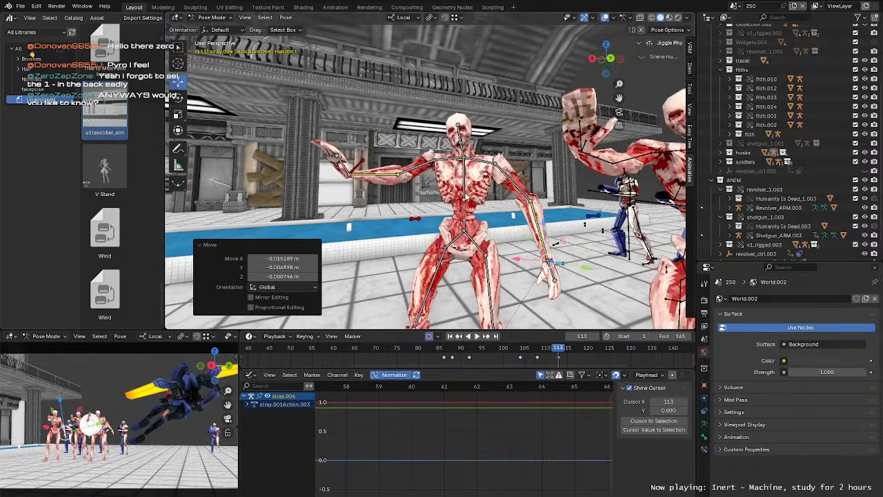
Step: Rotate the neck bone at frame 113 with a trackball rotation of about -5.7° and -17.2°
click(467, 188)
middle_drag(466, 188, 498, 202)
key(r)
drag(425, 196, 425, 139)
click(424, 153)
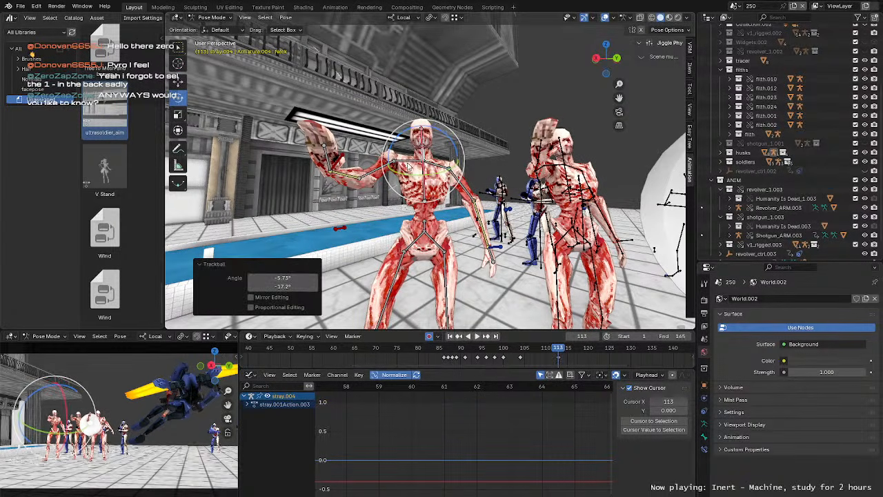
Step: Move the right hand IK control at frame 113 and trackball-rotate it by about -5.7° and 17.8°
click(332, 167)
middle_drag(333, 167, 387, 197)
key(g)
key(g)
drag(395, 196, 395, 195)
middle_drag(396, 196, 396, 153)
key(r)
drag(396, 157, 410, 152)
click(412, 154)
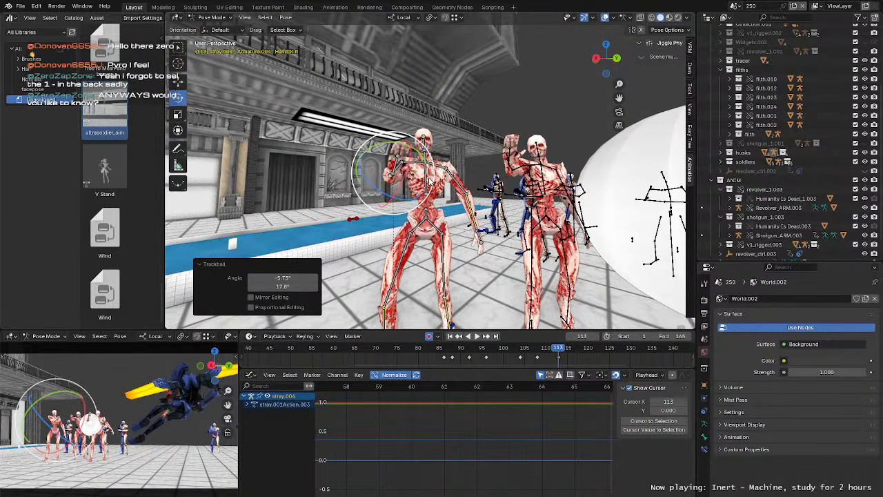
Step: Adjust the chest bone's rotation at frame 113 while checking the torso from the side
click(425, 180)
middle_drag(425, 180, 469, 172)
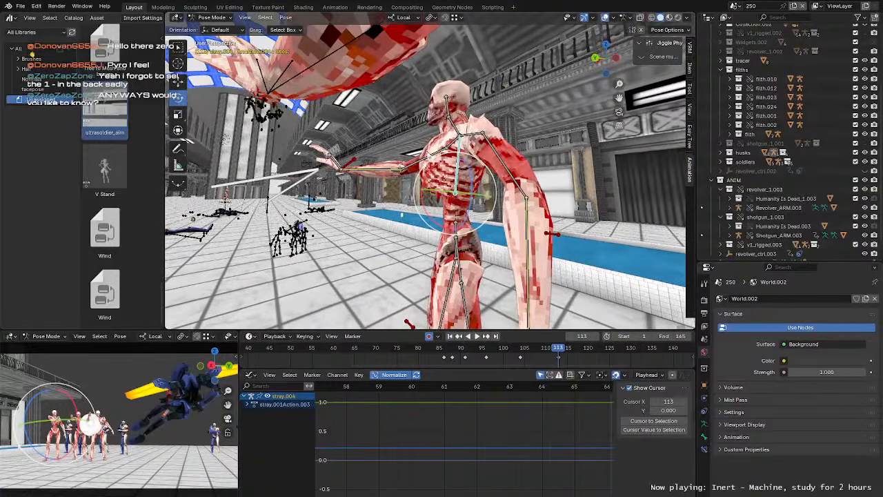
drag(447, 202, 455, 203)
middle_drag(352, 176, 451, 171)
Step: Rotate the neck bone further at frame 113 by about -2.9° and -14.3°
click(405, 133)
middle_drag(404, 133, 417, 163)
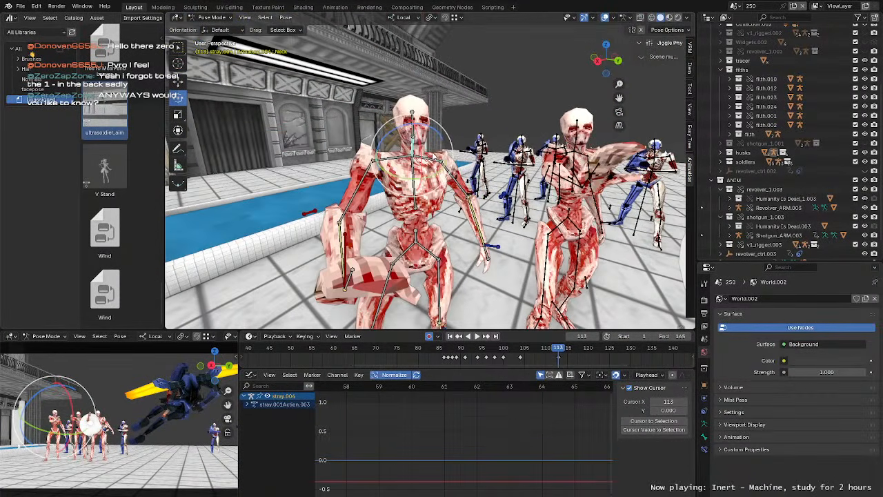
drag(435, 156, 424, 154)
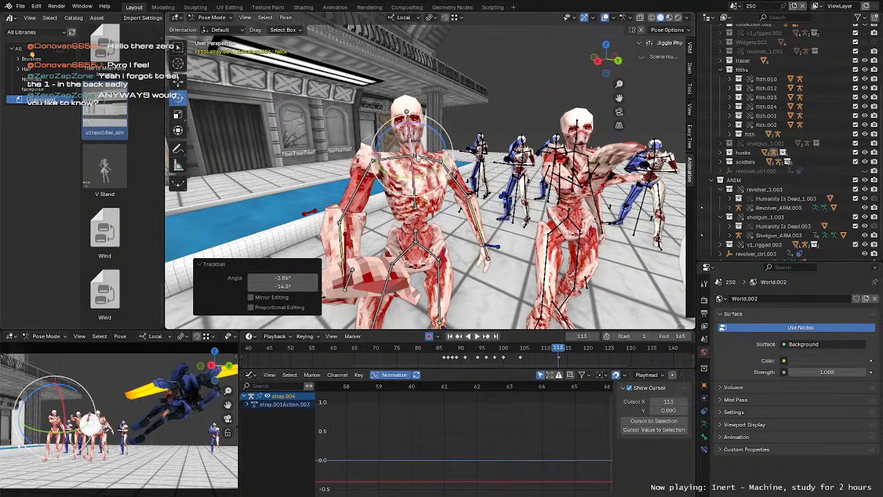
Step: Move the left hand IK control by about 0.03 m at frame 113, mainly along negative Y and Z
middle_drag(423, 154, 414, 118)
click(476, 205)
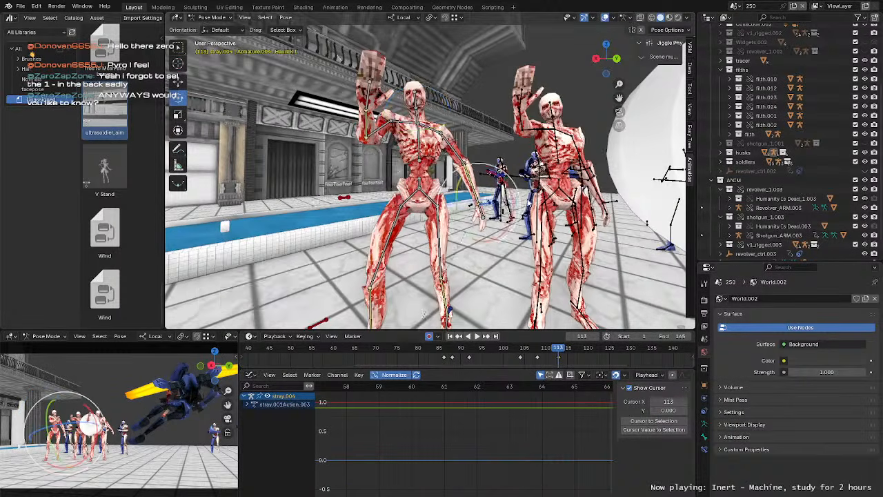
middle_drag(476, 205, 303, 200)
key(g)
drag(411, 208, 412, 211)
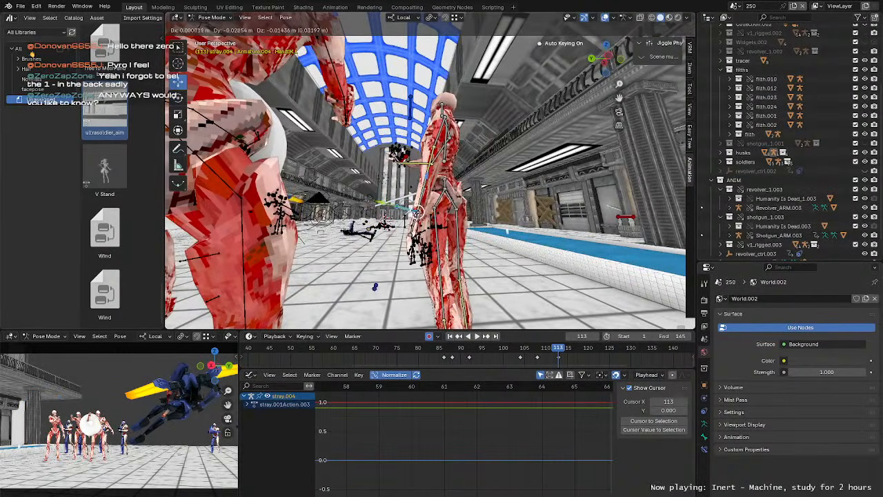
click(414, 212)
middle_drag(414, 212, 493, 206)
Step: Replay the motion several times from frame 96 to check how it settles into the frame 113 pose
click(485, 349)
key(space)
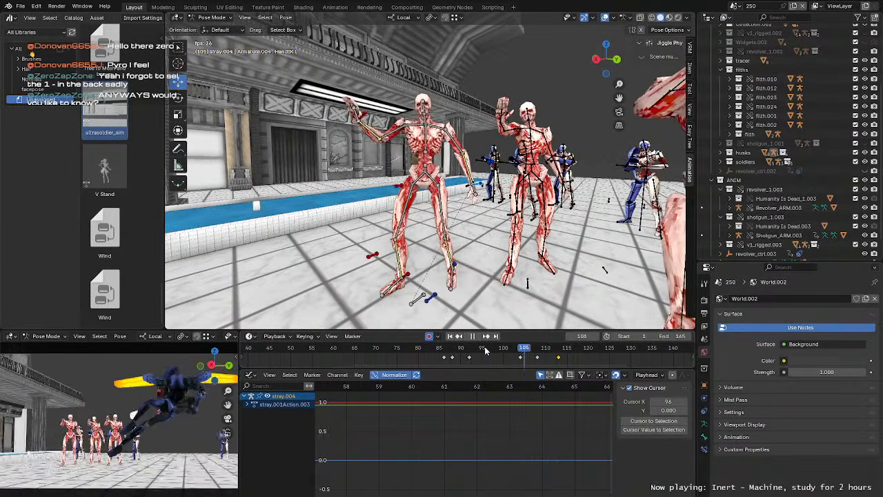
click(485, 349)
click(485, 350)
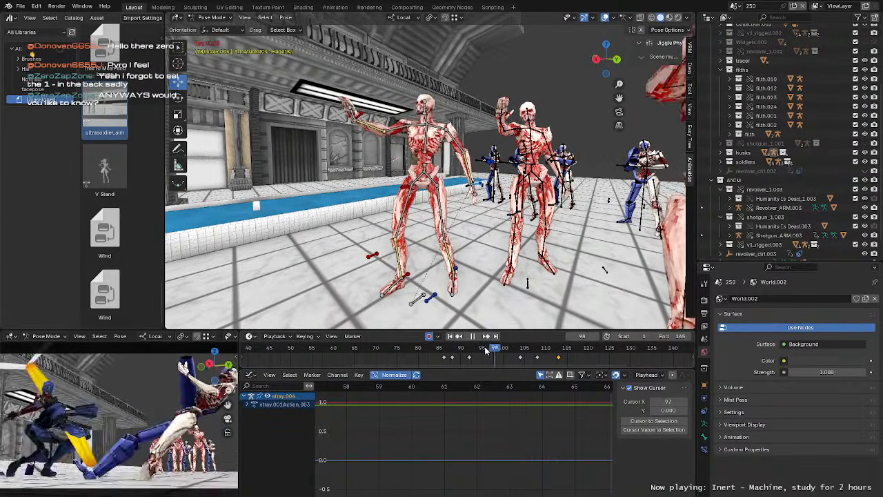
click(485, 349)
click(486, 350)
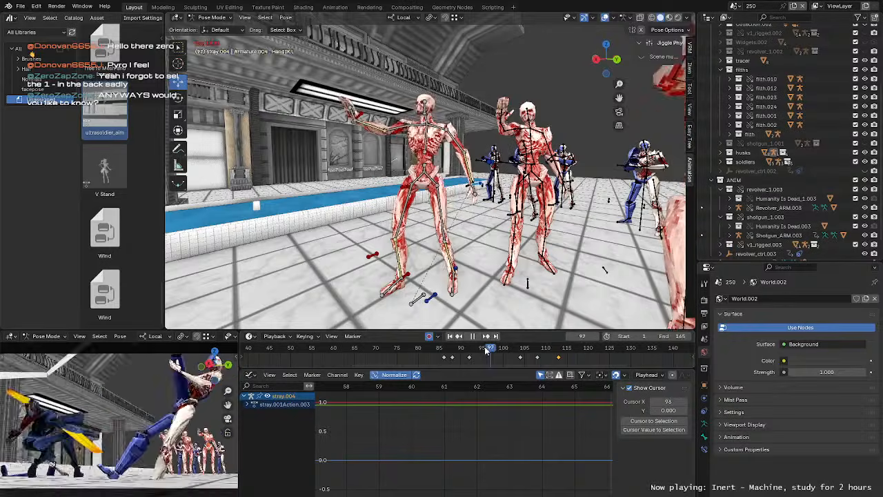
click(486, 350)
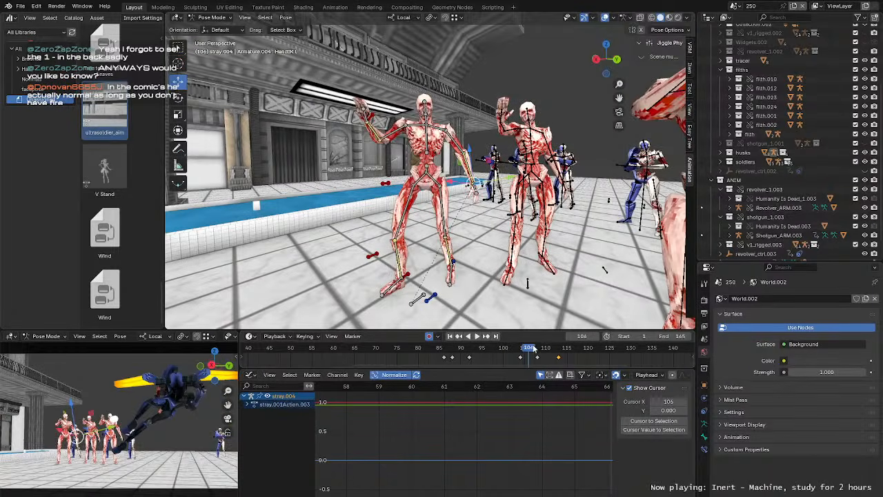
Step: Rotate the neck bone by about 12° at frame 108
drag(533, 348, 539, 350)
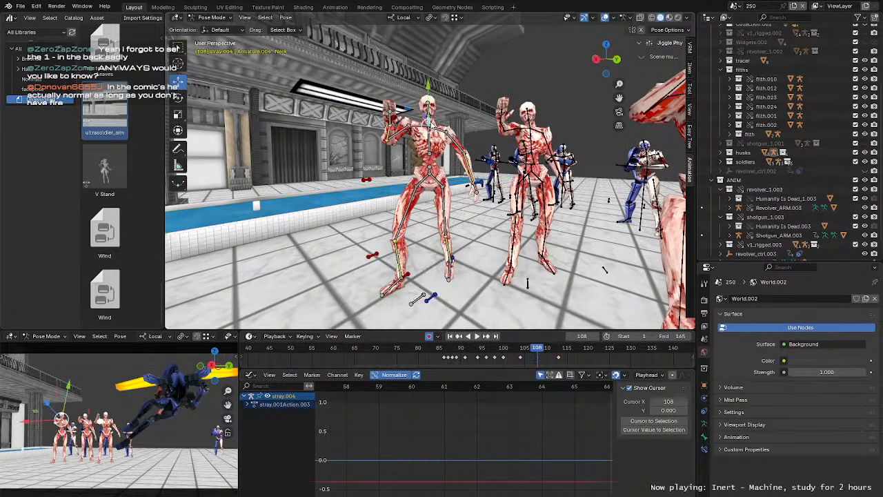
drag(422, 131, 424, 132)
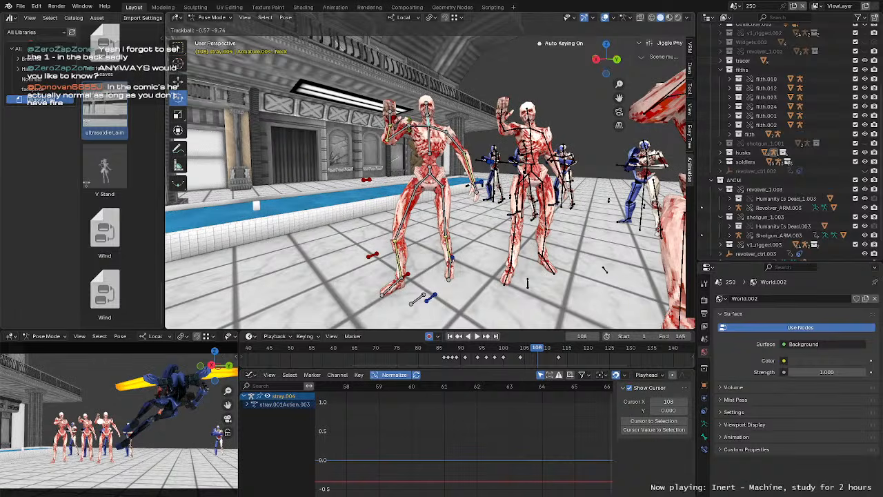
click(409, 127)
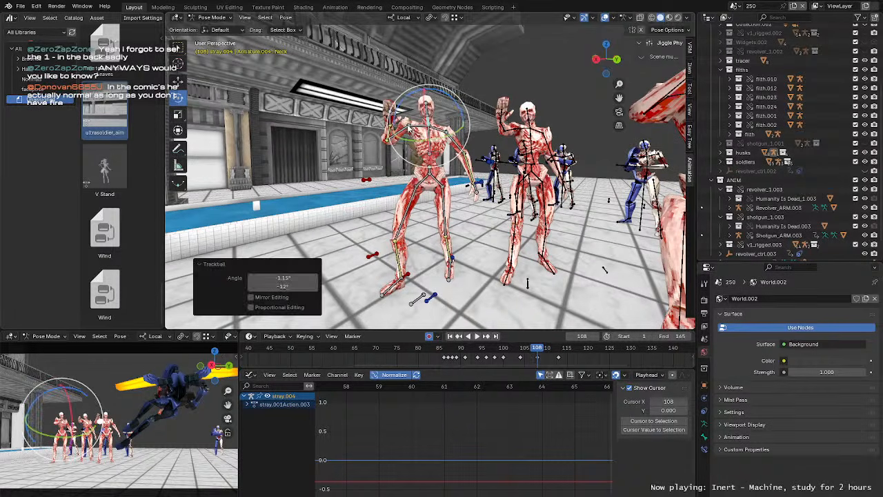
Step: Replay the stray.004 motion from about frame 85 and scrub to frame 98, checking the follow-through from several angles
click(439, 350)
key(space)
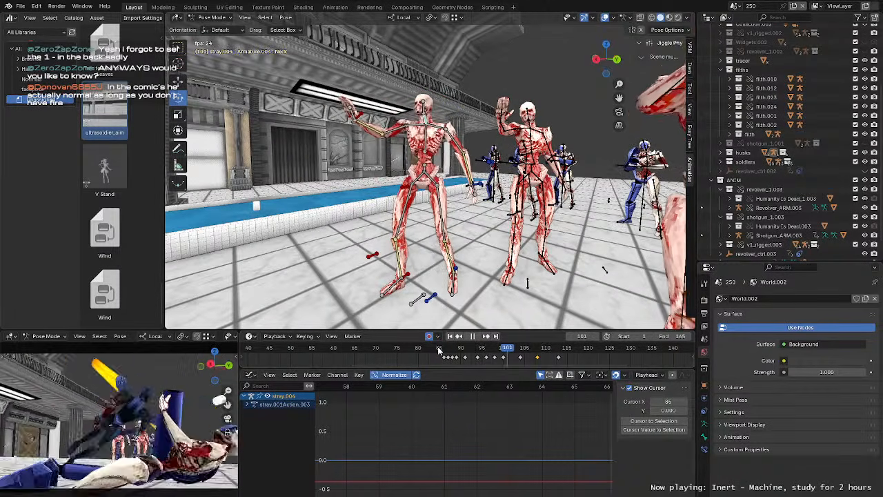
click(438, 350)
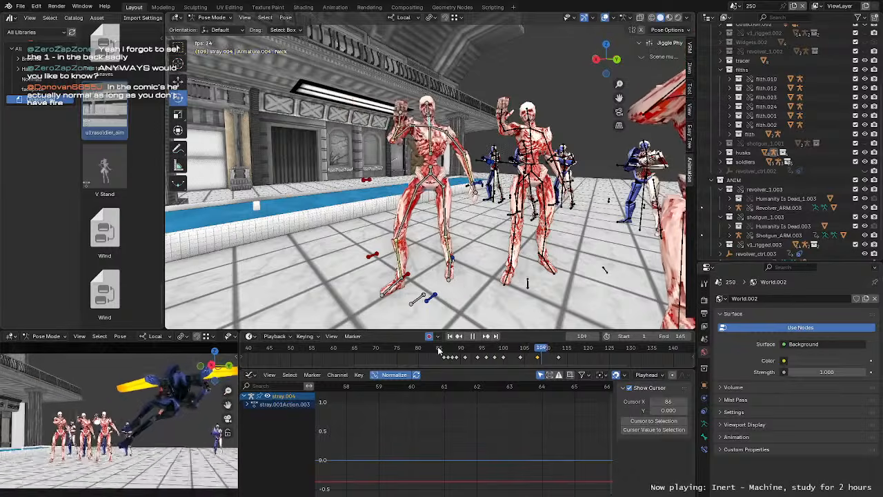
key(Escape)
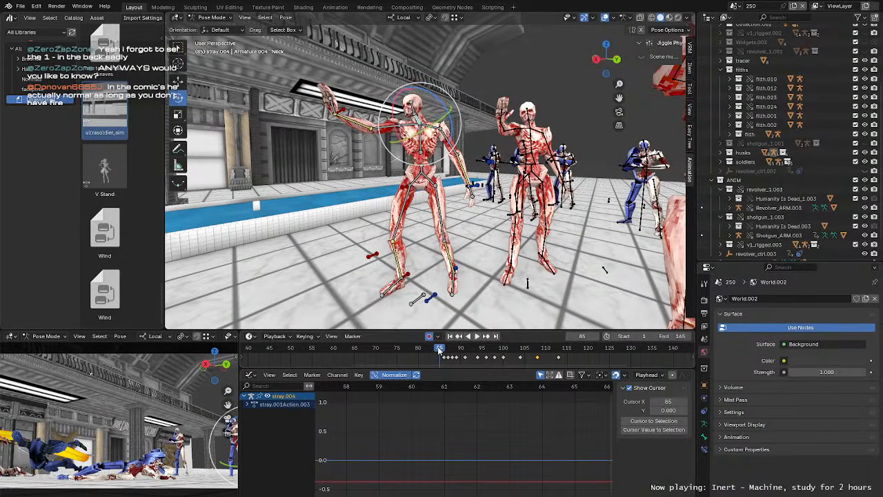
scroll(467, 212, up, 2)
shift+middle_drag(467, 212, 506, 222)
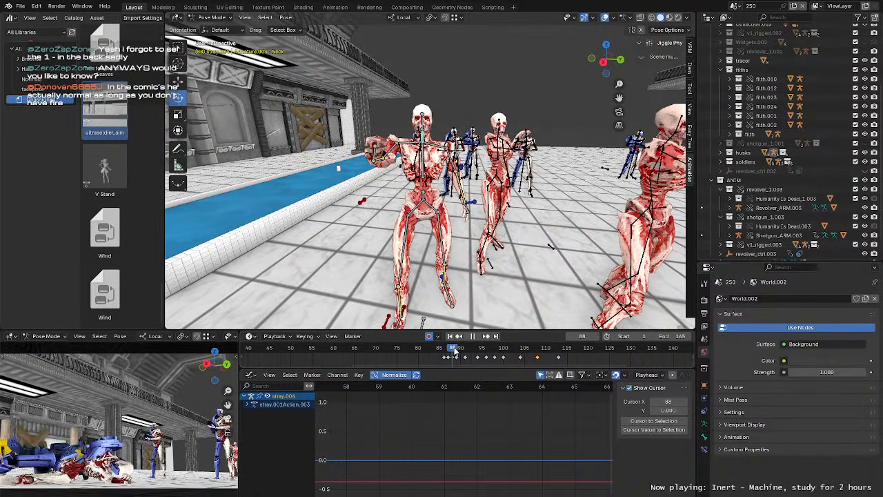
drag(454, 350, 495, 351)
middle_drag(516, 202, 468, 320)
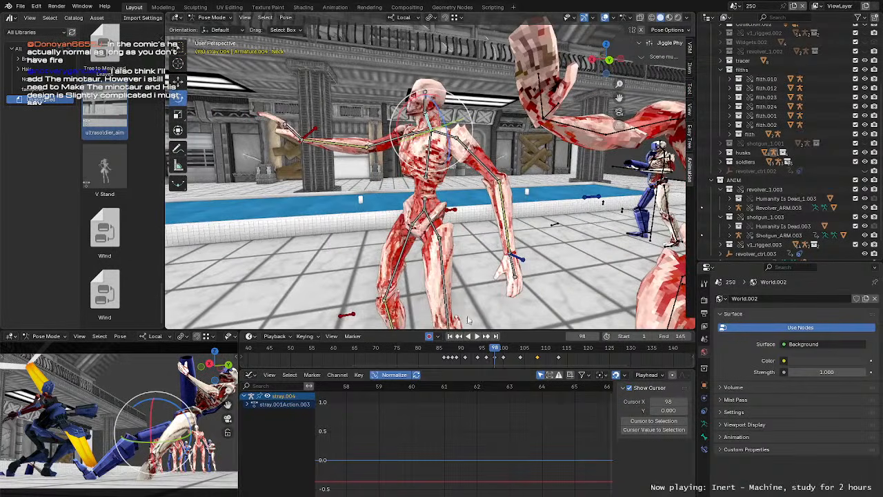
key(space)
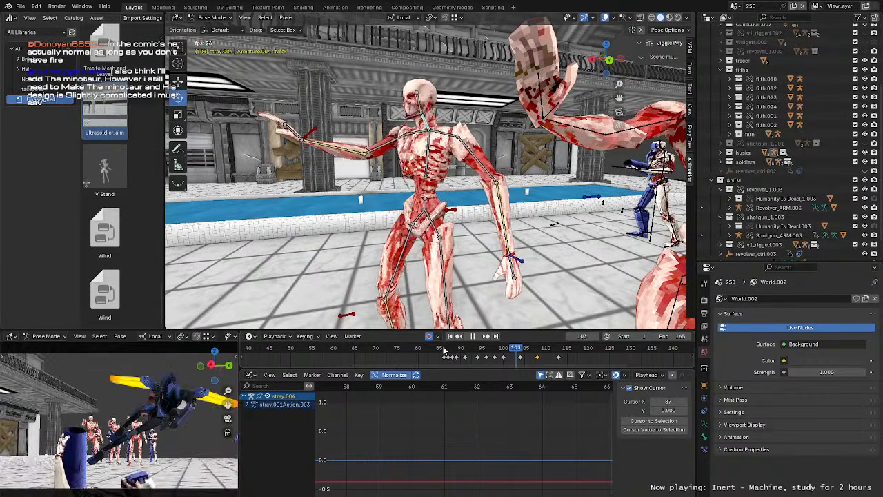
click(443, 348)
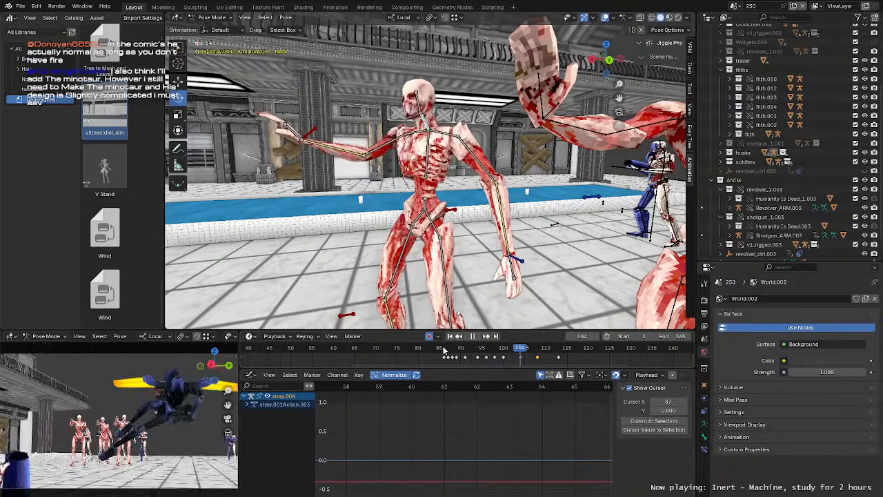
key(Escape)
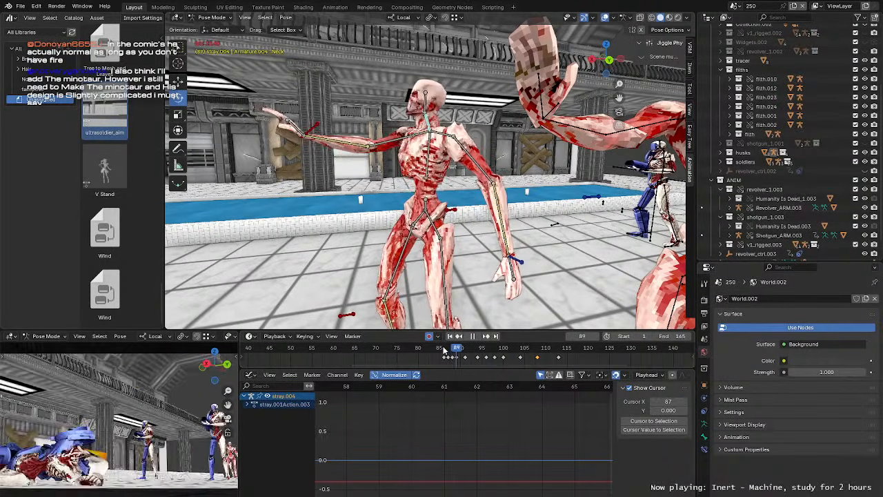
scroll(465, 278, down, 2)
middle_drag(441, 231, 493, 242)
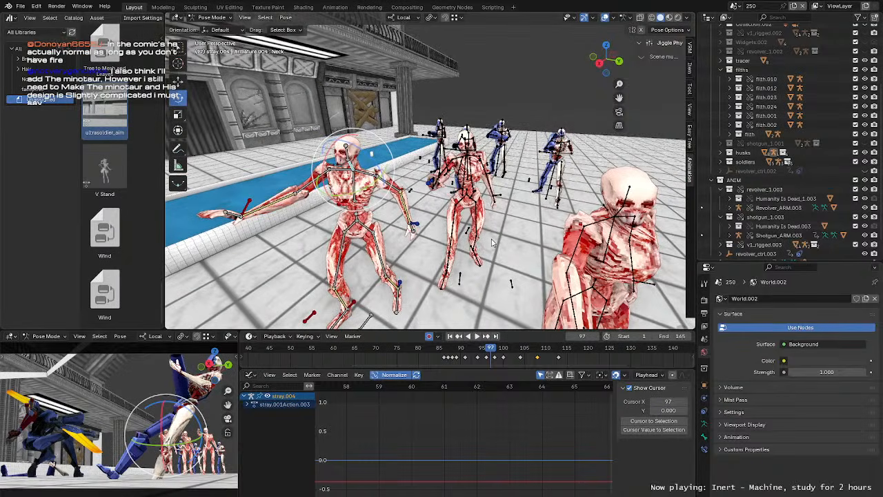
Step: Put the stray.005 skeleton in Pose Mode, select all its bones, go to frame 90 and remove the keyframe at frame 105
key(ctrl+Tab)
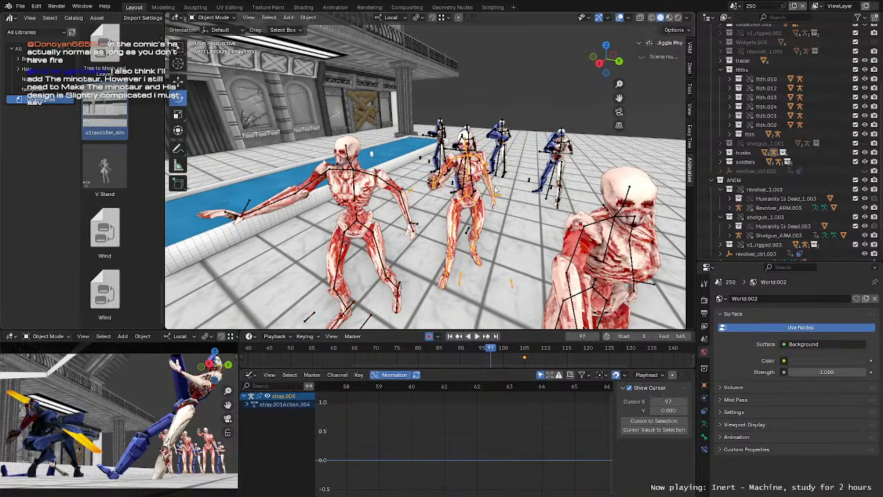
middle_drag(495, 190, 498, 131)
key(ctrl+Tab)
scroll(479, 223, down, 2)
key(a)
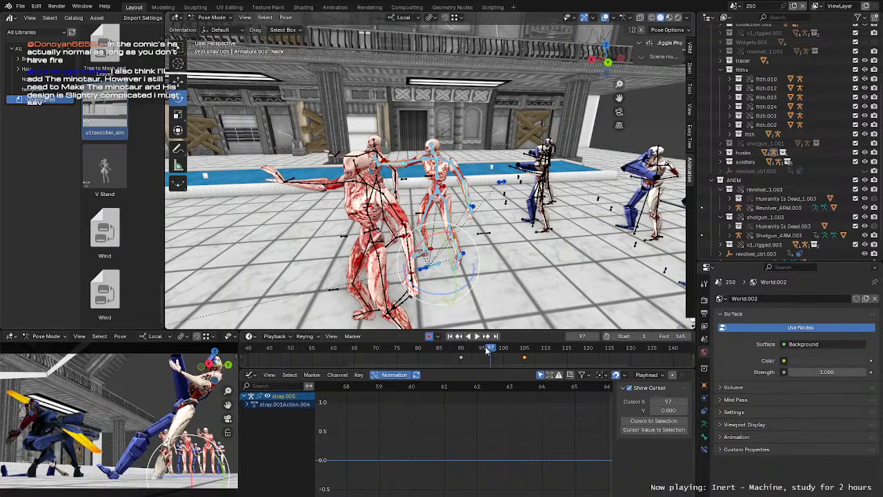
drag(487, 350, 461, 354)
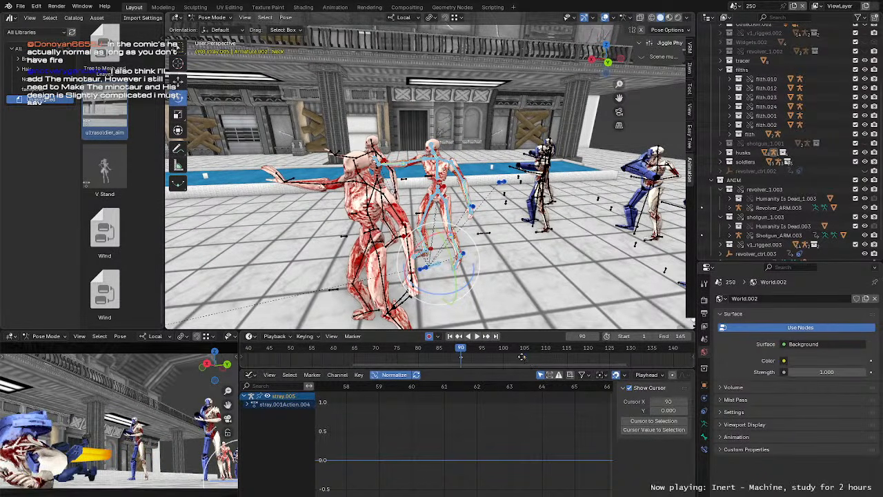
Step: Examine stray.005's chest and outstretched arm at frame 90 from the front and side
scroll(414, 259, up, 5)
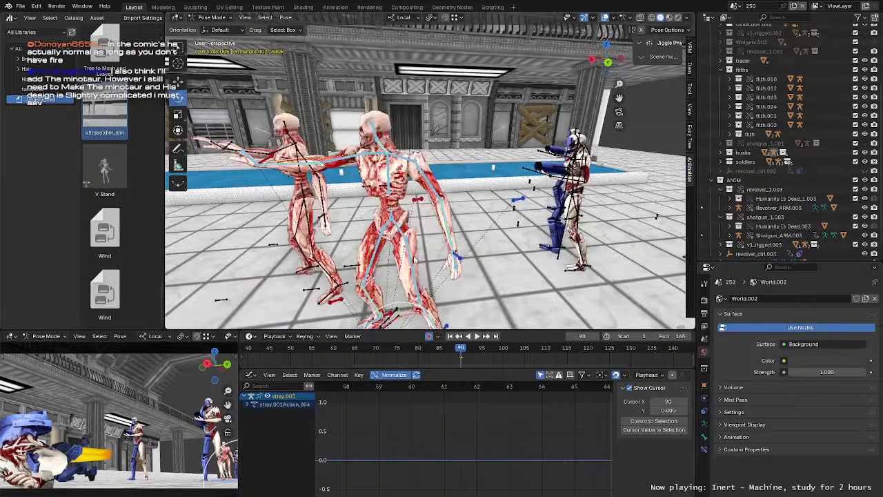
middle_drag(414, 260, 497, 232)
scroll(482, 238, down, 4)
click(438, 166)
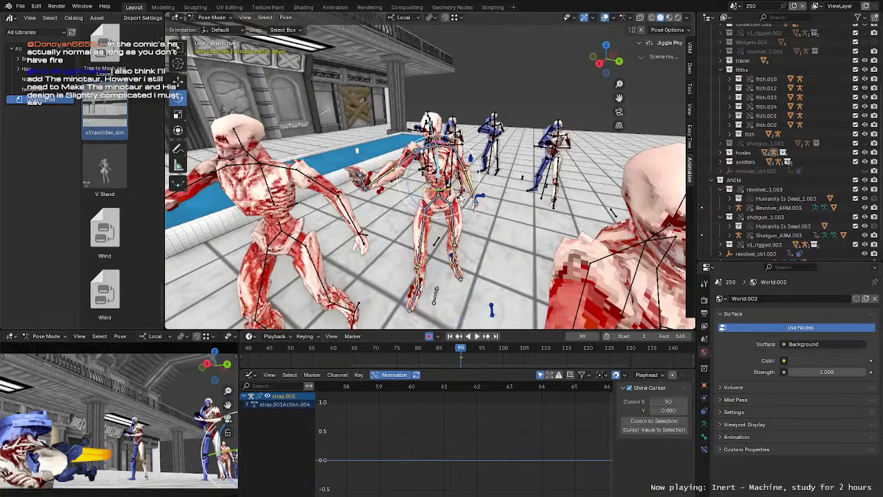
scroll(462, 201, up, 3)
middle_drag(462, 201, 480, 215)
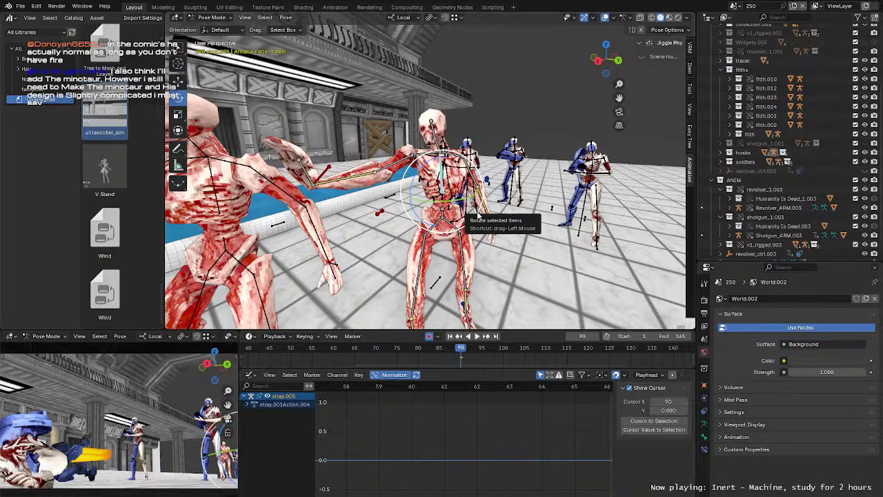
middle_drag(441, 207, 324, 199)
scroll(414, 196, down, 3)
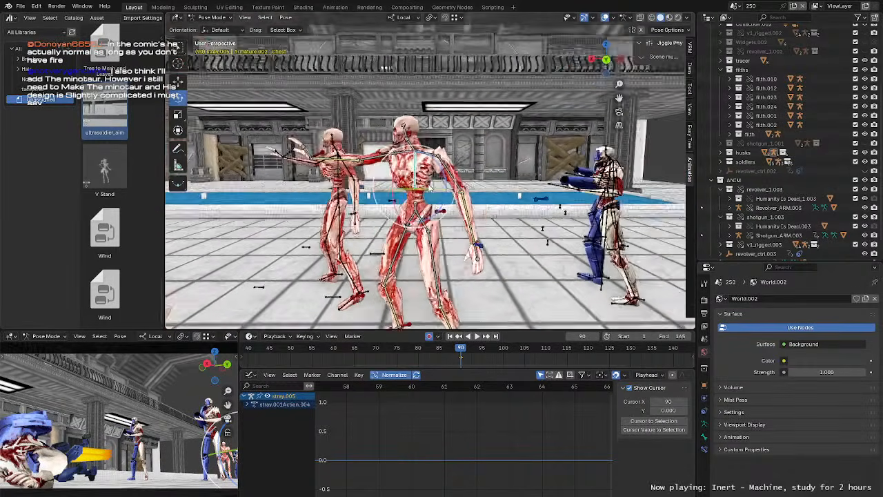
middle_drag(414, 196, 485, 181)
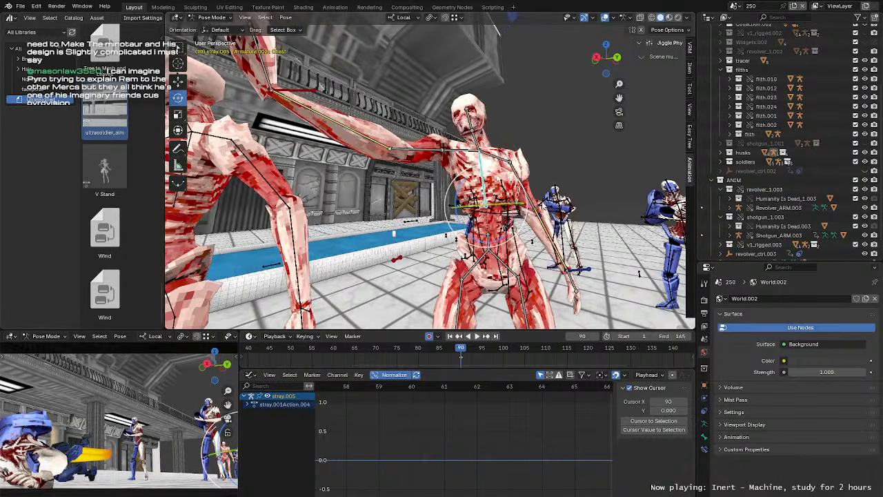
middle_drag(543, 205, 492, 207)
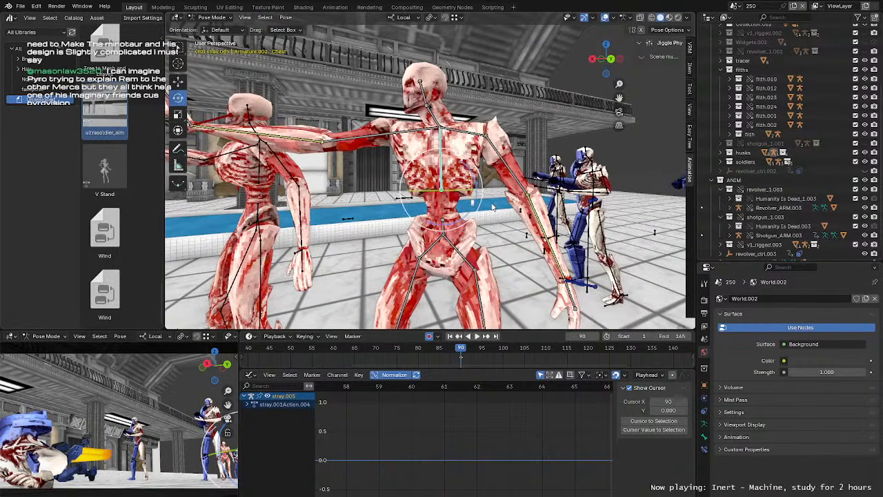
Step: Inspect the hips and right hand IK control of stray.005 at frame 90 from several angles
click(445, 226)
middle_drag(445, 226, 496, 239)
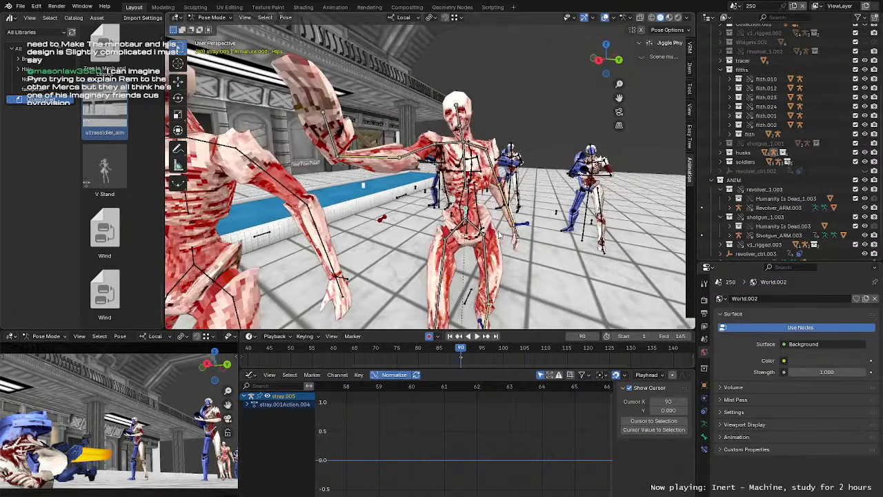
scroll(504, 234, up, 5)
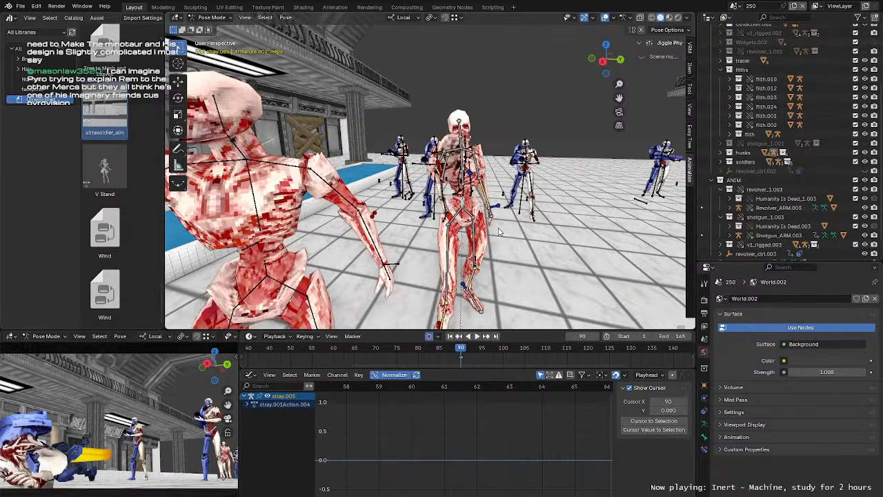
middle_drag(505, 235, 471, 226)
click(268, 145)
middle_drag(313, 153, 336, 169)
key(r)
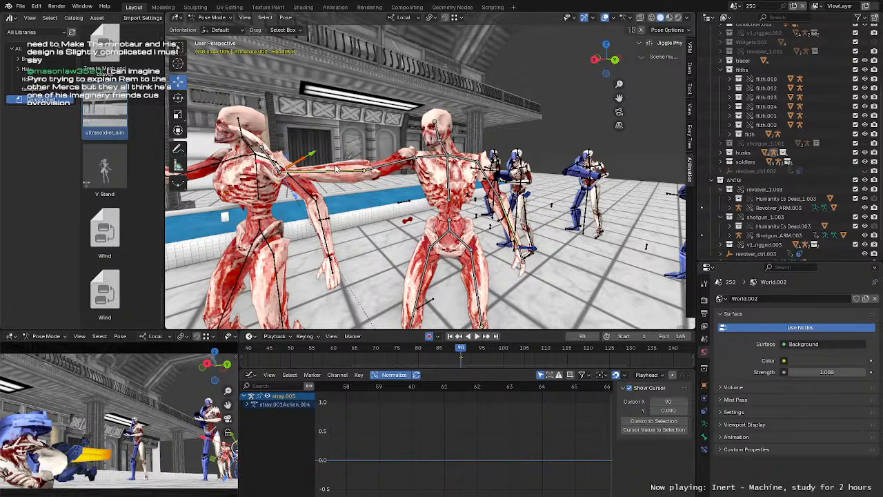
mouse_move(365, 124)
middle_down()
mouse_move(342, 115)
mouse_move(361, 132)
middle_up()
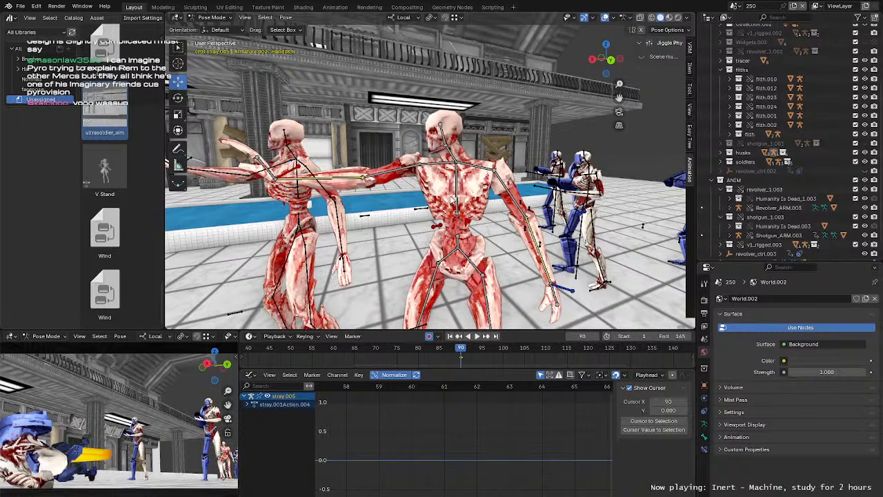
middle_drag(453, 199, 407, 197)
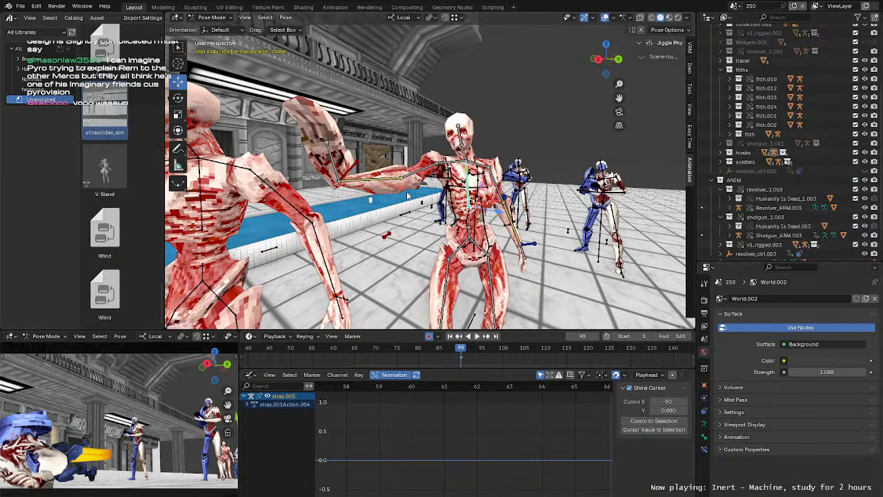
Step: Go to frame 95 and try moving stray.005's right hand IK control from an overhead view
drag(456, 350, 481, 357)
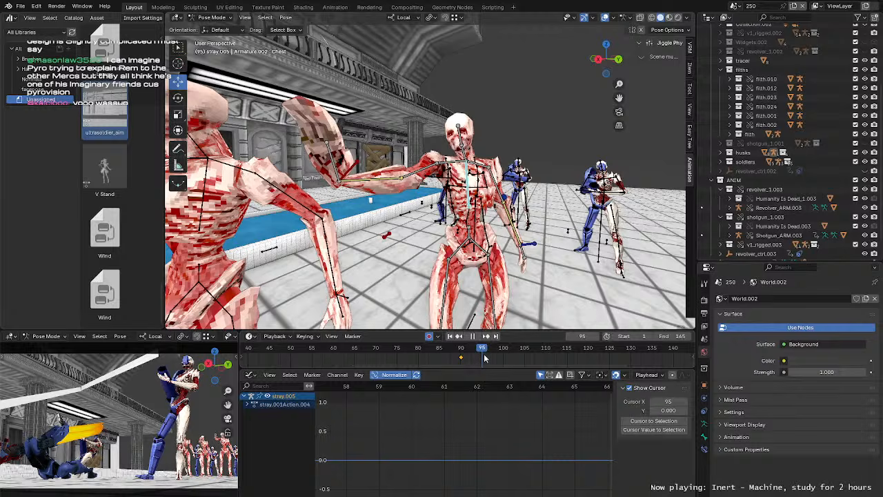
middle_drag(378, 180, 429, 259)
click(450, 274)
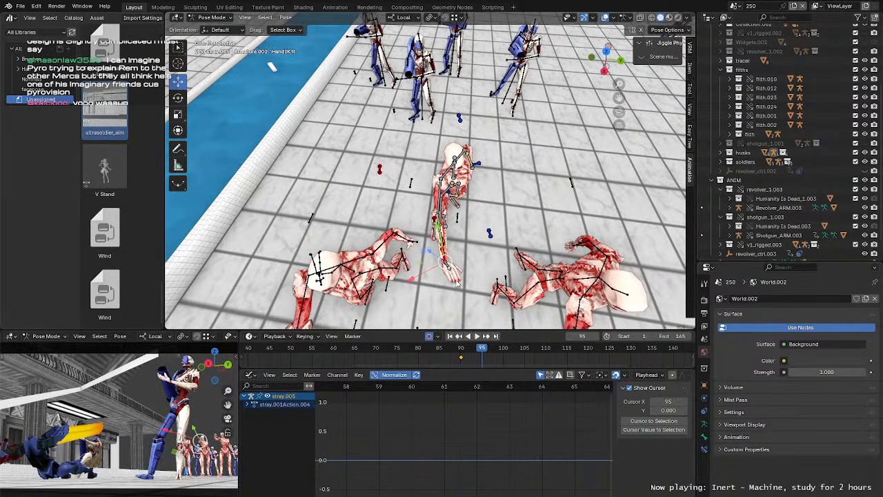
key(g)
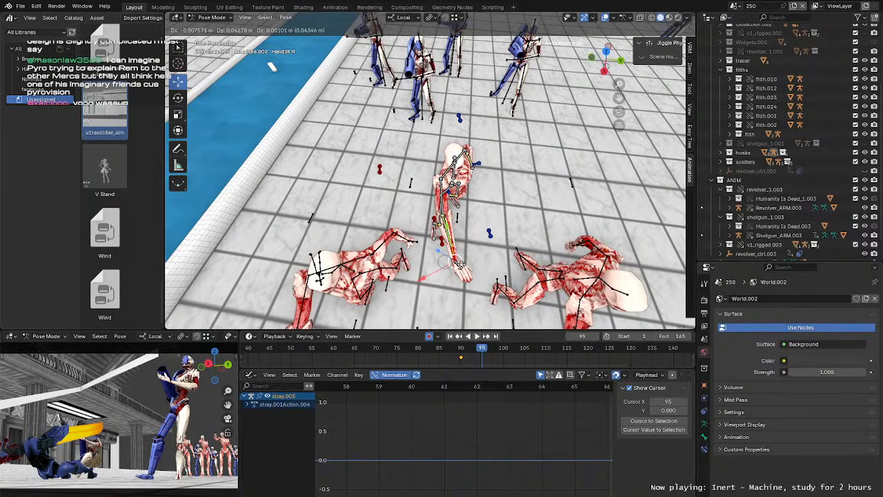
click(491, 270)
middle_drag(494, 269, 428, 214)
key(ctrl+z)
Step: At frame 95, move the right hand IK control about 0.05 m along negative Y and trackball-rotate it by 1.15° and -19.5°
middle_drag(381, 176, 435, 238)
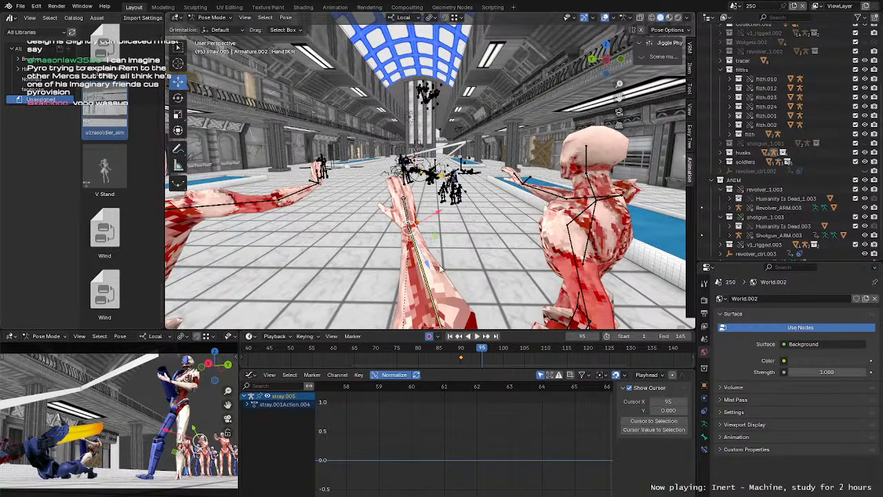
key(g)
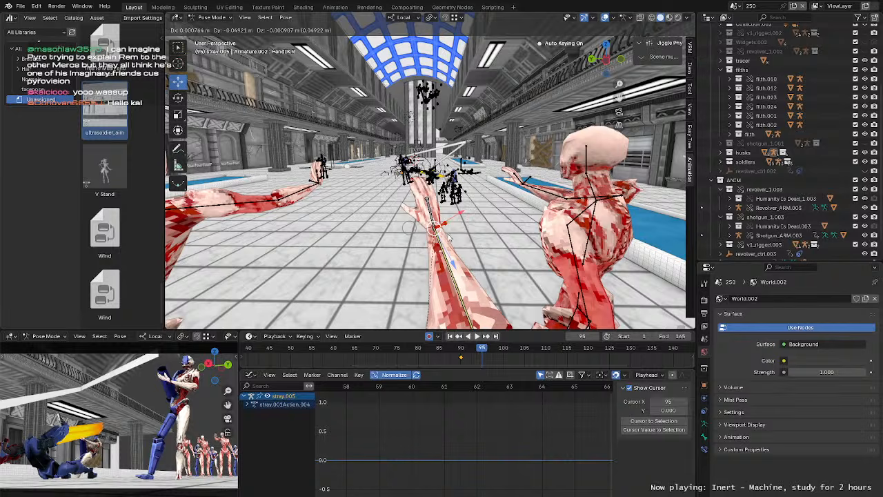
click(441, 245)
key(r)
key(r)
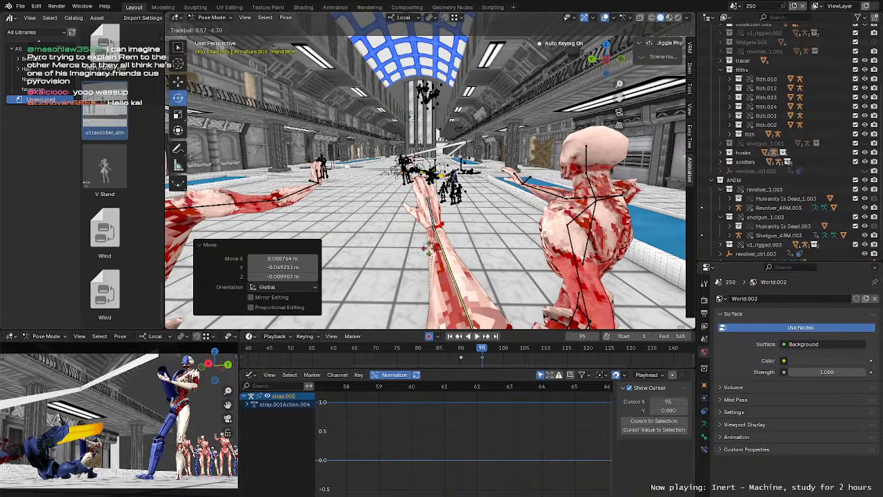
click(423, 247)
middle_drag(423, 247, 378, 233)
key(g)
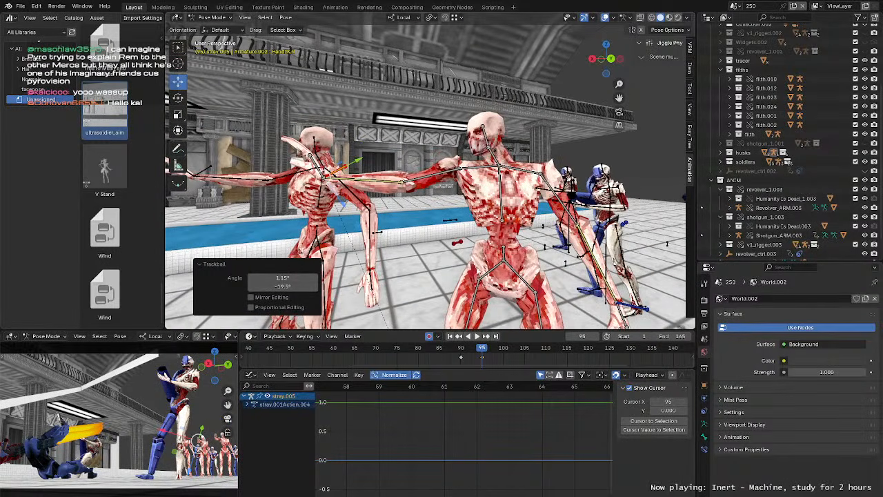
Step: Try rotating the chest bone of stray.005 at frame 95
click(503, 223)
middle_drag(503, 223, 450, 216)
key(r)
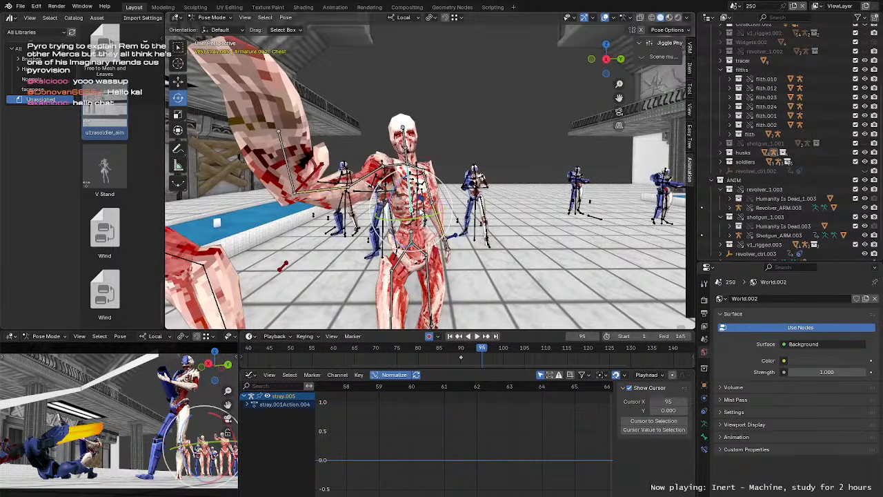
key(r)
key(r)
click(412, 241)
key(ctrl+z)
key(ctrl+z)
Step: Compare the stray.005 pose between frames 91 and 95, and shift the hips bone slightly at frame 95
scroll(465, 276, down, 2)
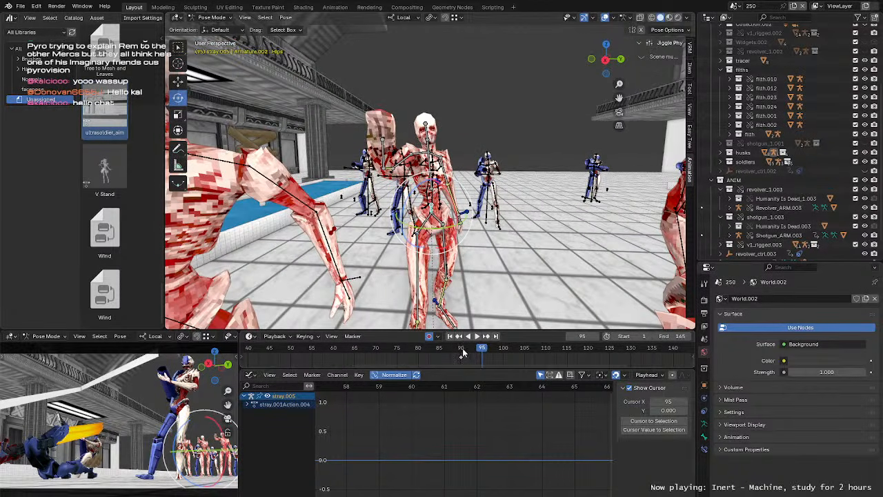
click(463, 351)
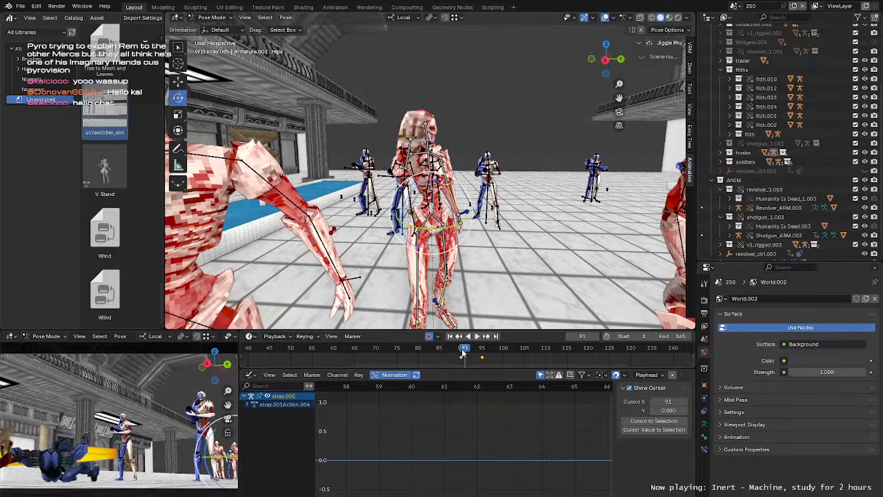
drag(463, 352, 480, 353)
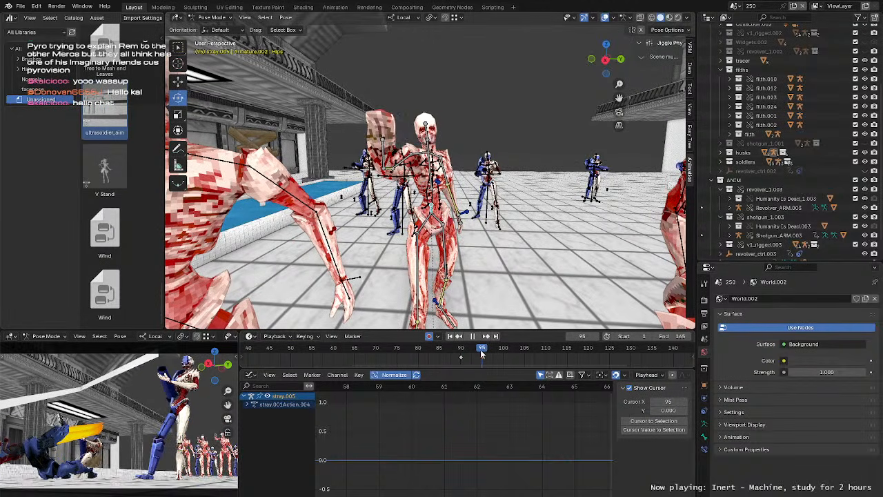
scroll(431, 220, up, 1)
key(g)
drag(431, 218, 430, 219)
Step: Trackball-rotate the chest bone of stray.005 by 1.15° and -0.573° at frame 95
click(430, 171)
middle_drag(430, 170, 433, 186)
key(r)
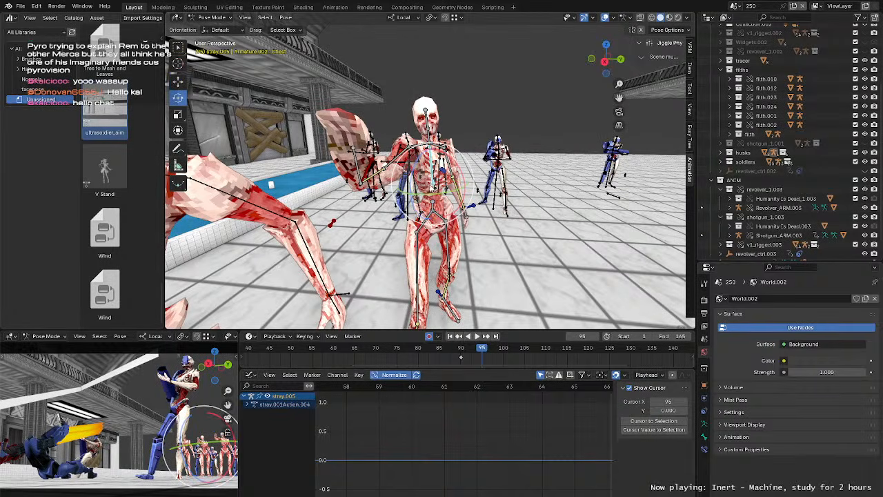
drag(433, 187, 433, 187)
middle_drag(433, 188, 377, 186)
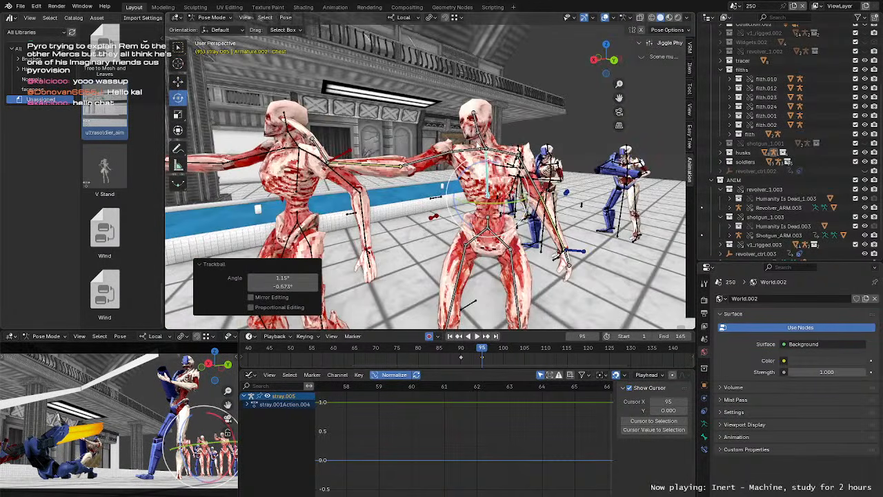
Step: Slightly rotate the neck bone of stray.005 at frame 95
click(479, 131)
middle_drag(479, 131, 542, 137)
drag(441, 151, 436, 151)
middle_drag(441, 155, 310, 163)
Step: Reposition the left hand IK control of stray.005 with small moves at frame 95
key(w)
click(544, 266)
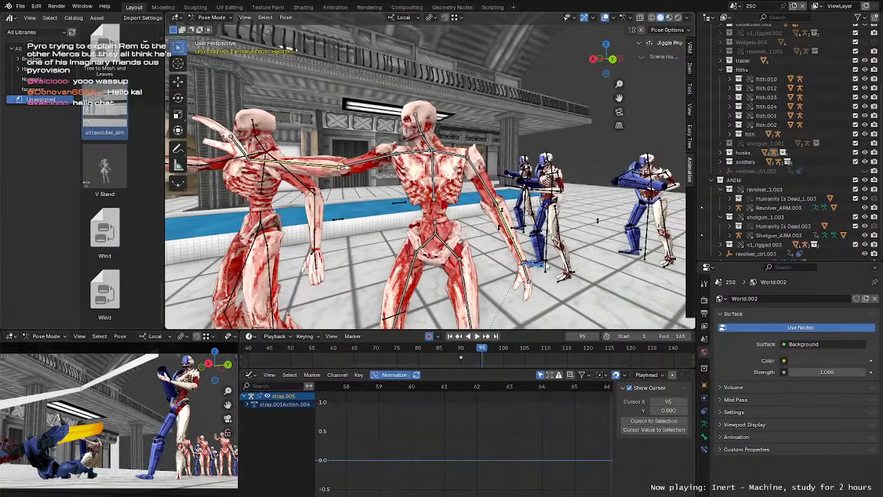
key(g)
middle_drag(547, 268, 498, 243)
key(g)
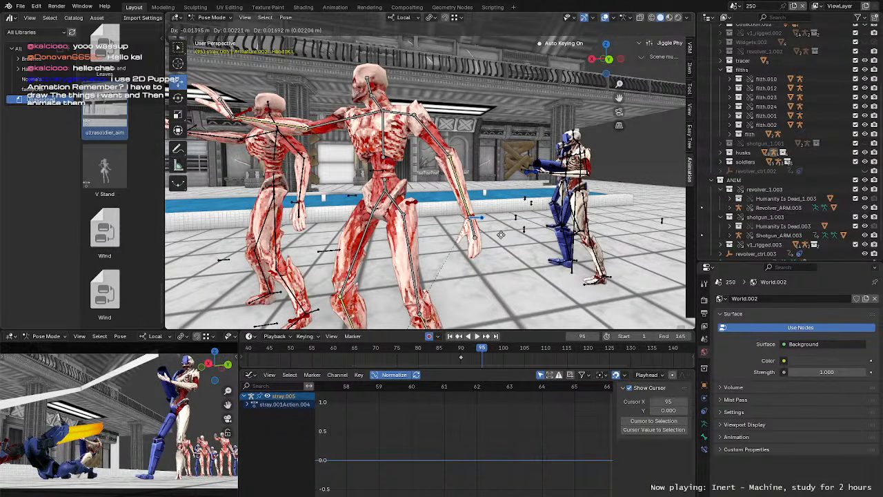
click(501, 235)
mouse_move(501, 234)
middle_down()
mouse_move(469, 240)
mouse_move(505, 241)
mouse_move(471, 247)
mouse_move(479, 231)
mouse_move(464, 231)
mouse_move(498, 237)
middle_up()
Step: Rotate the right hand IK control of stray.005 at frame 95
click(312, 170)
middle_drag(314, 169, 369, 160)
key(r)
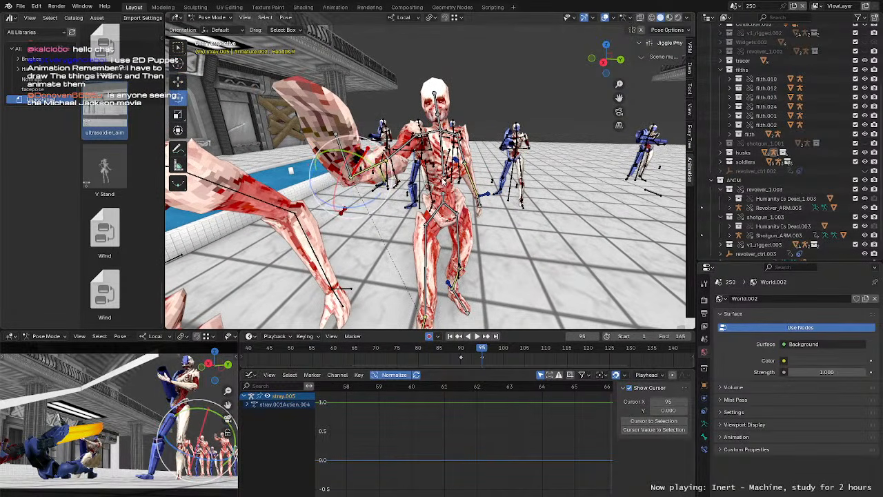
middle_drag(444, 182, 419, 176)
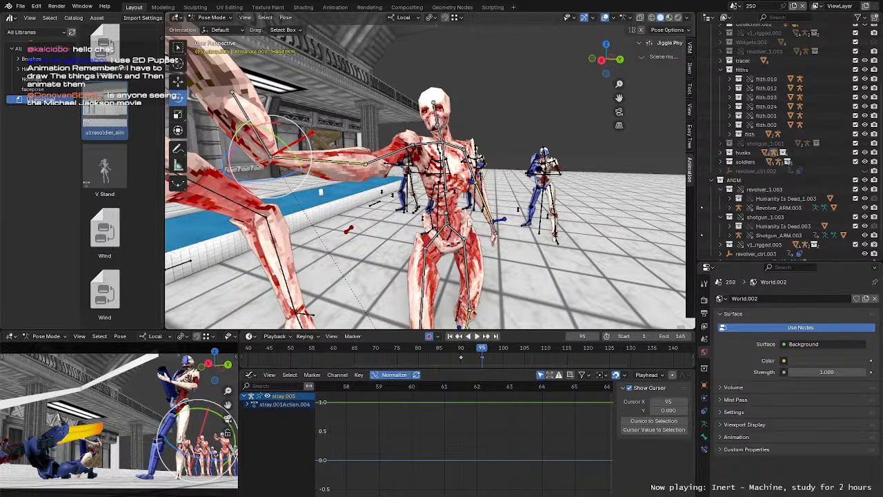
Step: Rotate the chest bone about the view axis in two passes, by -2.86° and 2.46°, at frame 95
middle_drag(470, 222, 398, 189)
click(428, 188)
click(443, 180)
key(r)
click(483, 169)
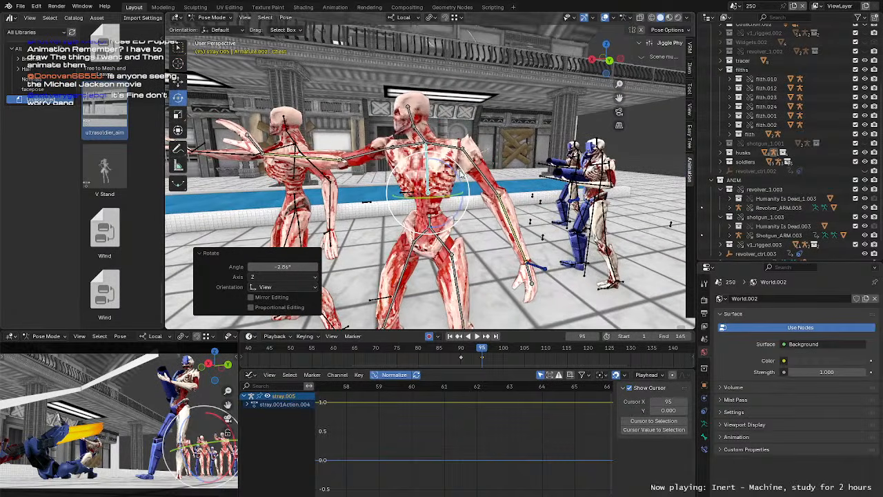
key(r)
click(466, 173)
middle_drag(467, 173, 496, 175)
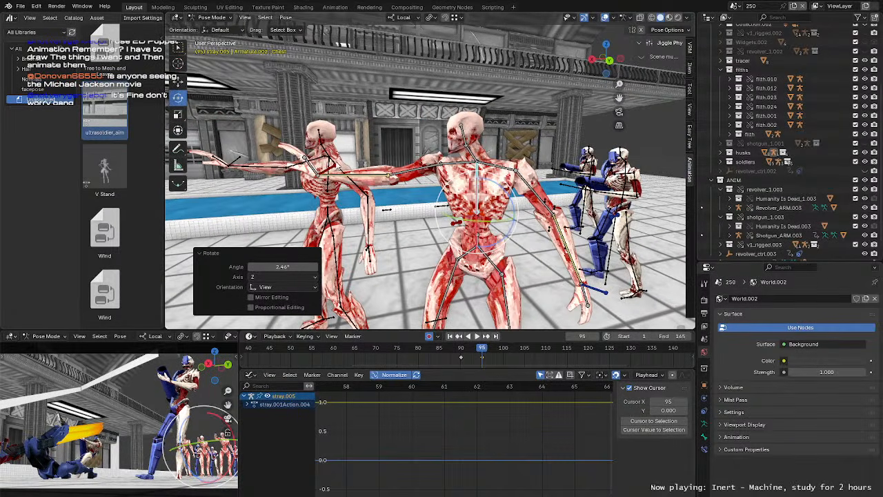
Step: Trackball-rotate the raised right hand IK control of stray.005 and adjust its position at frame 95
click(258, 149)
middle_drag(260, 149, 437, 165)
key(r)
key(r)
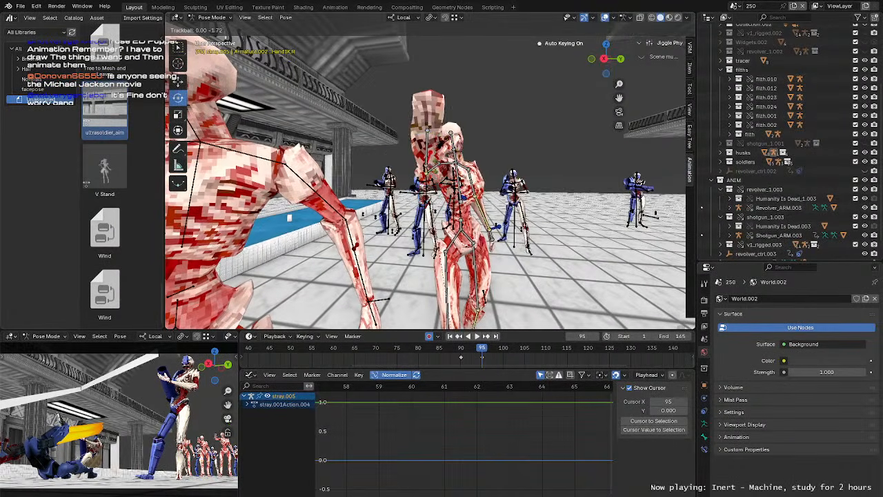
click(437, 165)
middle_drag(449, 132, 408, 147)
key(g)
click(421, 265)
click(454, 203)
click(421, 195)
Step: Rotate the neck bone of stray.005 at frame 95 to adjust the head's direction
middle_drag(422, 195, 524, 210)
click(487, 227)
click(429, 186)
middle_drag(426, 184, 475, 149)
click(461, 131)
key(r)
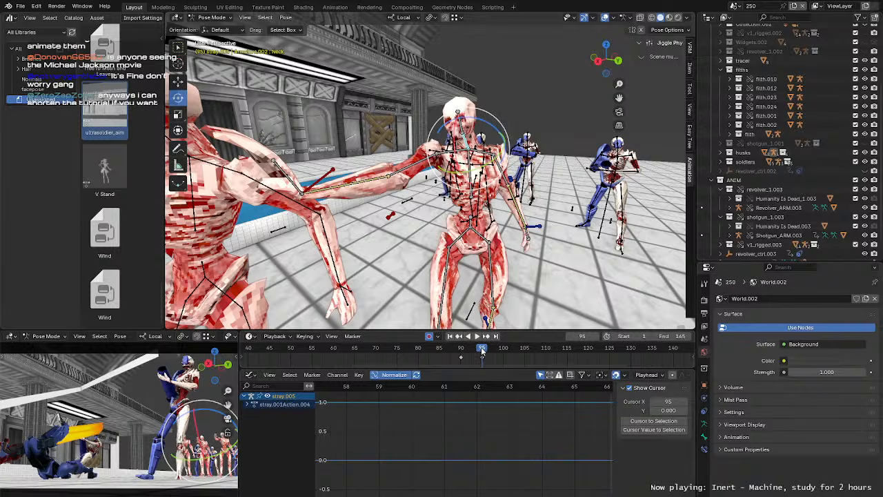
Step: Go to frame 97 and move the right hand IK control of stray.005 about 0.05 m along negative X
drag(482, 350, 491, 355)
middle_drag(481, 287, 422, 285)
click(360, 156)
scroll(372, 162, up, 3)
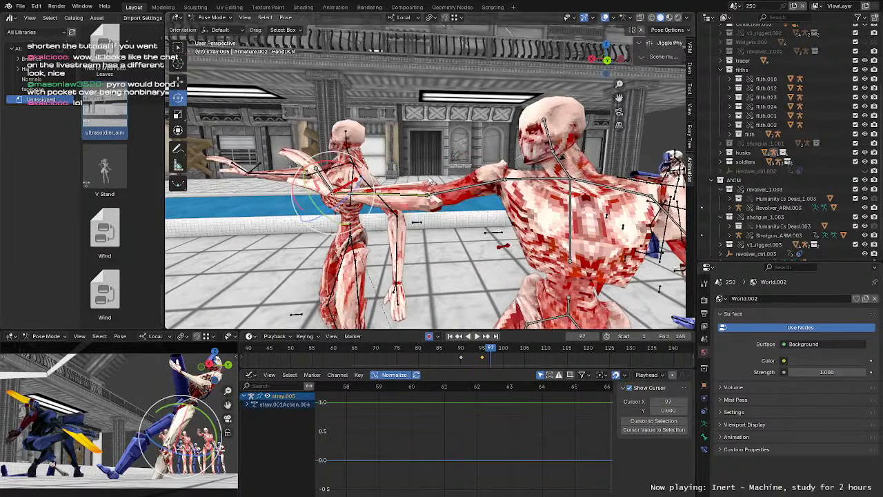
shift+middle_drag(422, 169, 380, 181)
key(g)
drag(333, 186, 349, 183)
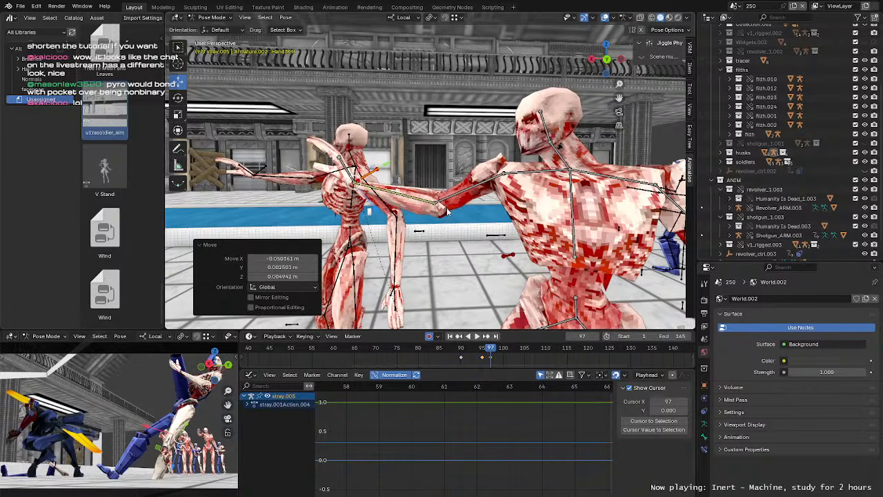
Step: At frame 97, rotate the right hand IK control and nudge it by about 0.008 m in X and -0.015 m in Y
middle_drag(447, 213, 480, 191)
key(g)
click(364, 185)
key(r)
drag(487, 194, 495, 194)
middle_drag(494, 196, 506, 251)
key(g)
click(448, 227)
middle_drag(449, 228, 521, 185)
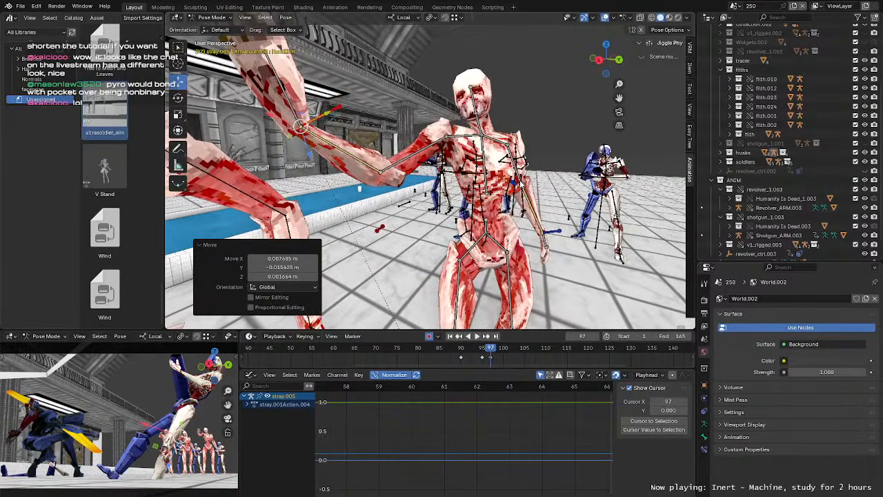
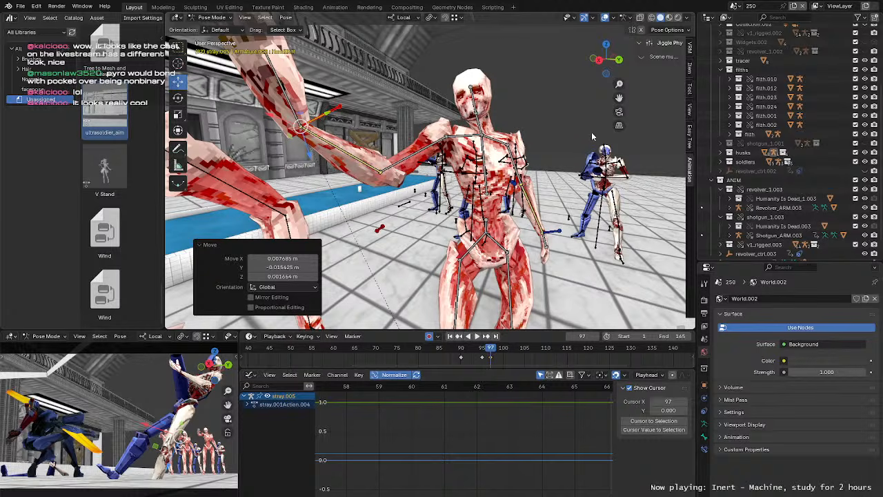
Step: Compare the pose at frames 95 and 97, and trackball-rotate the chest bone by -0.573° and -10.9° at frame 97
middle_drag(430, 180, 426, 243)
key(r)
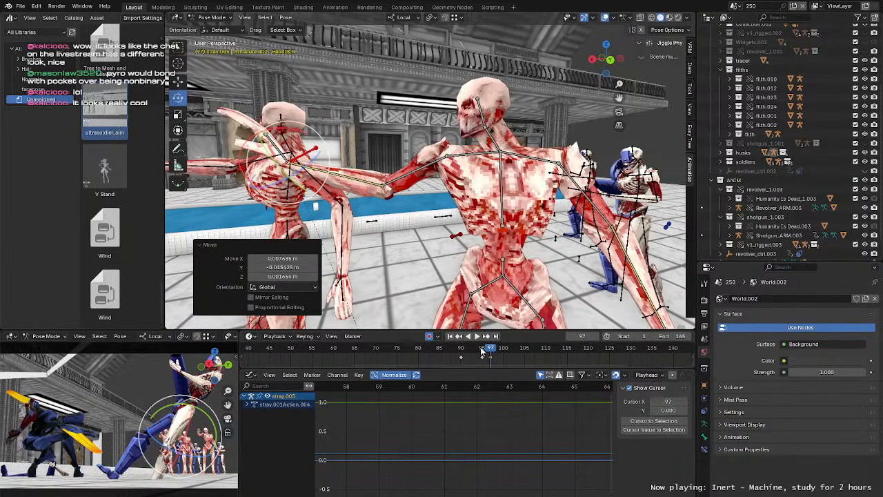
drag(481, 351, 490, 353)
middle_drag(455, 207, 510, 193)
click(516, 185)
mouse_move(433, 206)
middle_down()
mouse_move(460, 215)
mouse_move(445, 200)
middle_up()
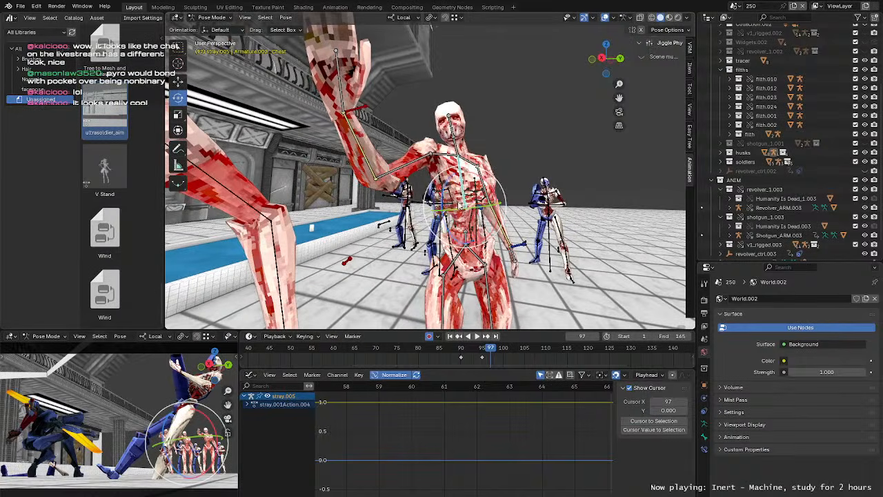
key(r)
key(r)
key(Return)
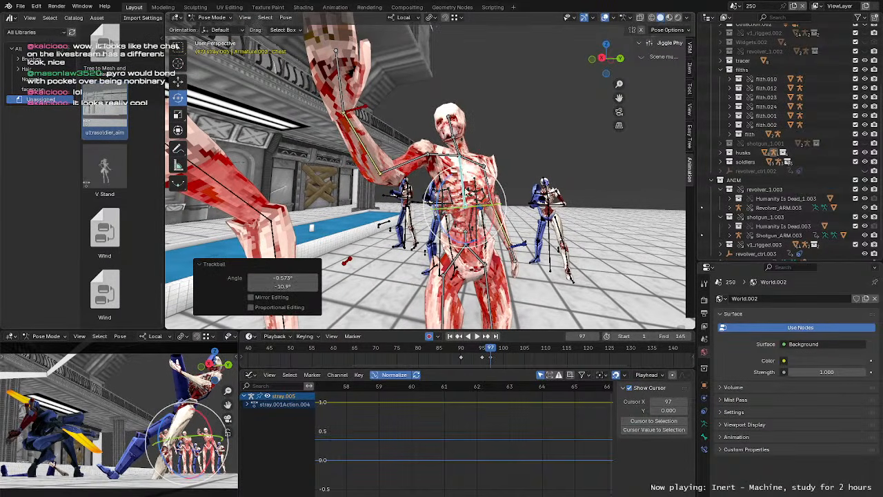
Step: Shift the hips bone of stray.005 at frame 97, including about 0.004 m along negative Y
click(466, 238)
middle_drag(466, 238, 354, 191)
key(g)
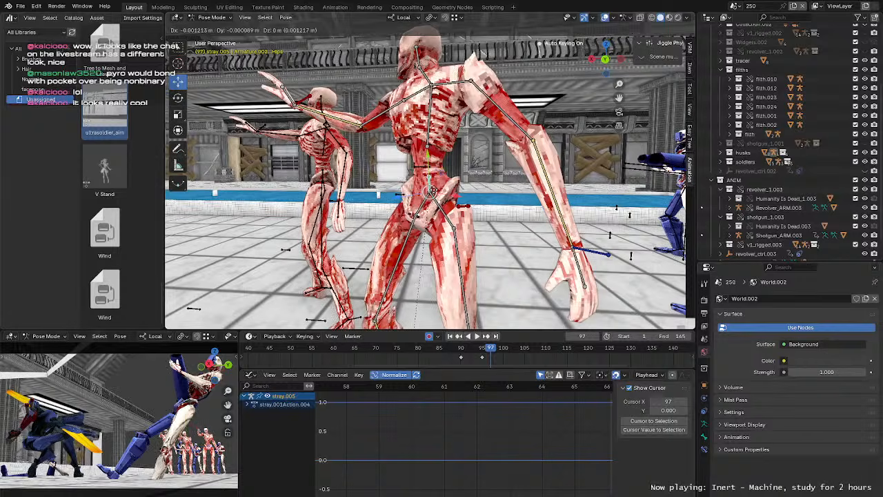
click(434, 192)
middle_drag(434, 192, 483, 193)
key(g)
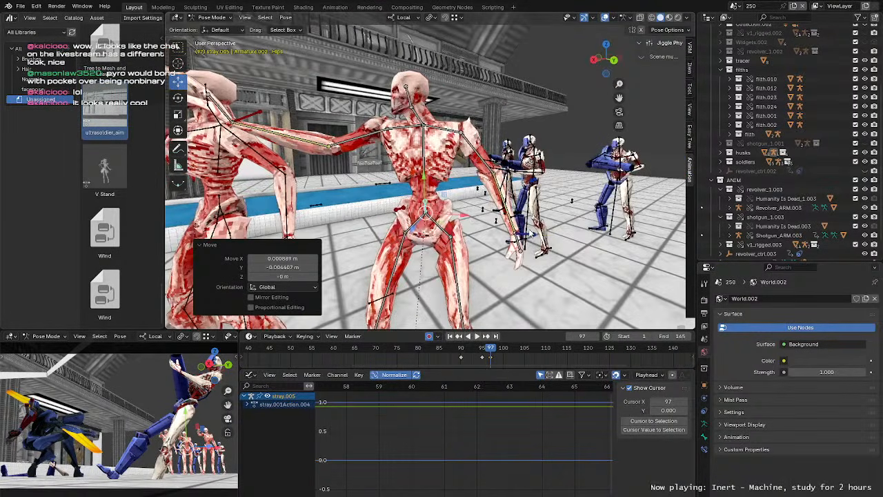
Step: Move the left hand IK control about 0.013 m along negative X at frame 97
click(530, 234)
middle_drag(530, 234, 522, 174)
key(g)
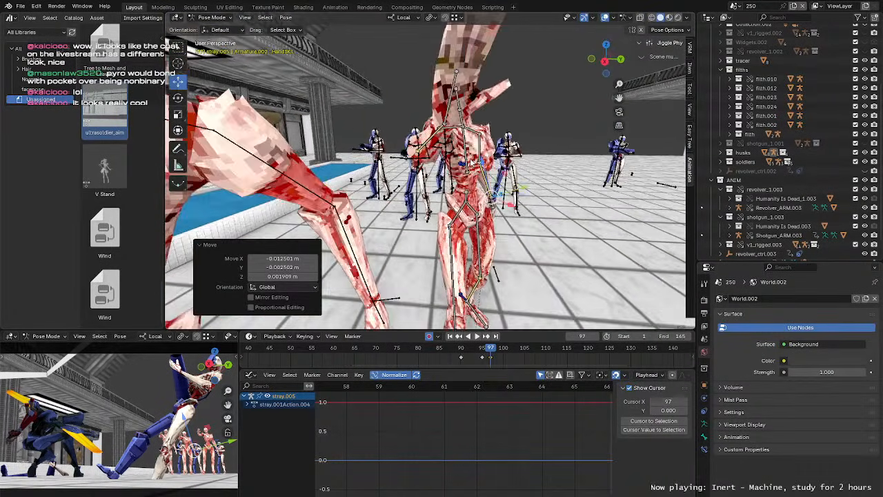
Step: Trackball-rotate the neck bone by 1.15° and 14.3° at frame 97, and fine-tune its turn about the view axis
click(448, 164)
mouse_move(449, 164)
middle_down()
mouse_move(429, 166)
mouse_move(476, 150)
mouse_move(433, 153)
mouse_move(443, 162)
mouse_move(434, 165)
mouse_move(447, 164)
middle_up()
key(shift+space)
key(r)
key(r)
key(r)
click(476, 149)
click(428, 164)
key(r)
key(r)
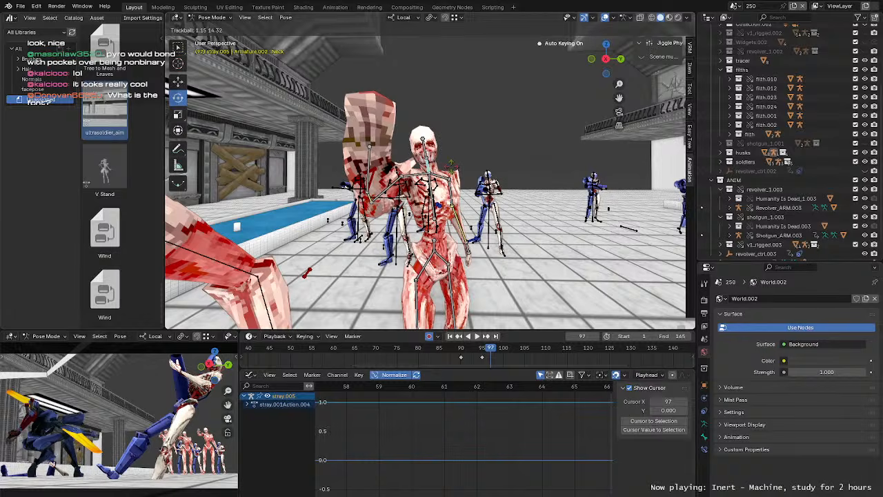
click(451, 165)
key(r)
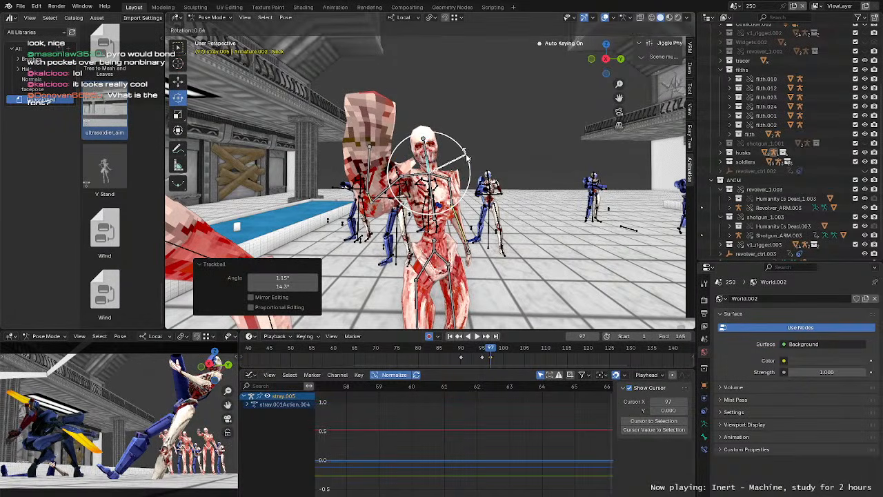
click(467, 158)
Step: Select the right hand IK control, review stray.005's motion from frame 91 onward, and stop playback at frame 102
middle_drag(465, 159, 413, 170)
click(378, 180)
click(378, 180)
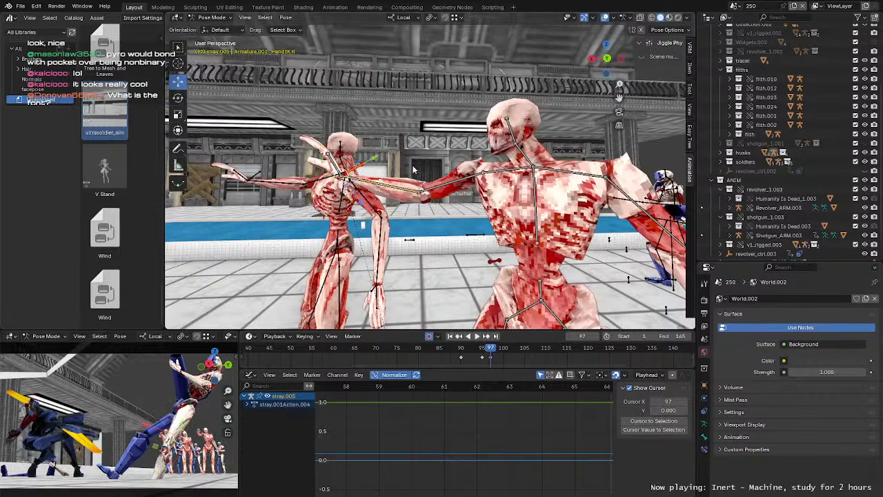
click(473, 337)
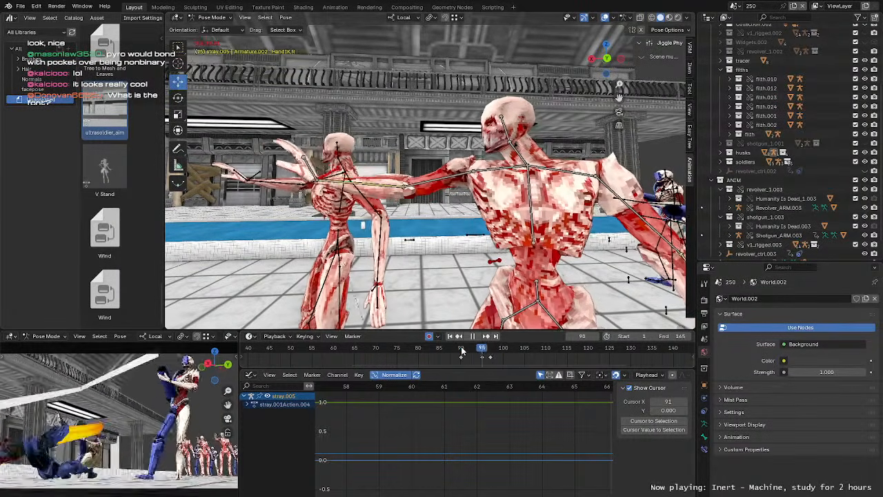
click(482, 348)
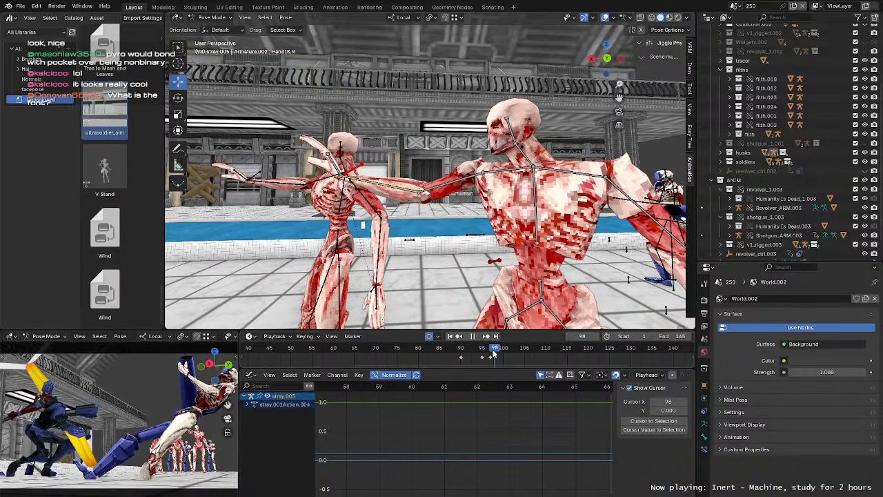
key(space)
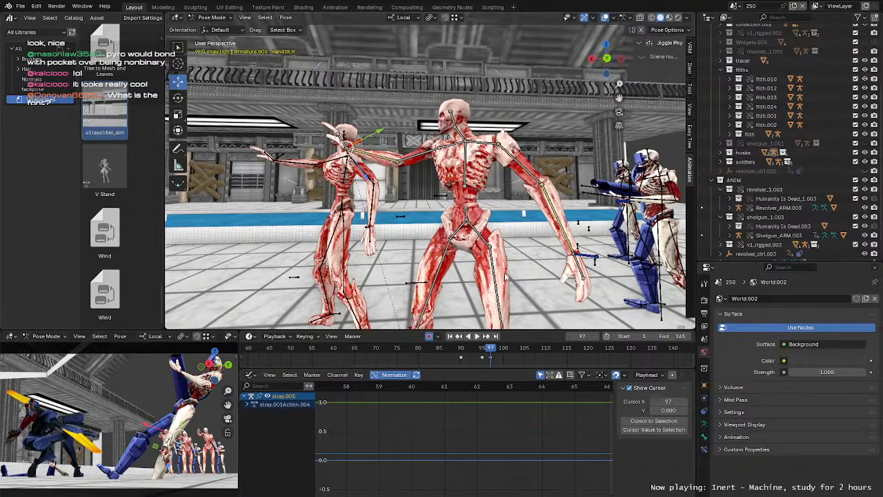
key(space)
key(space)
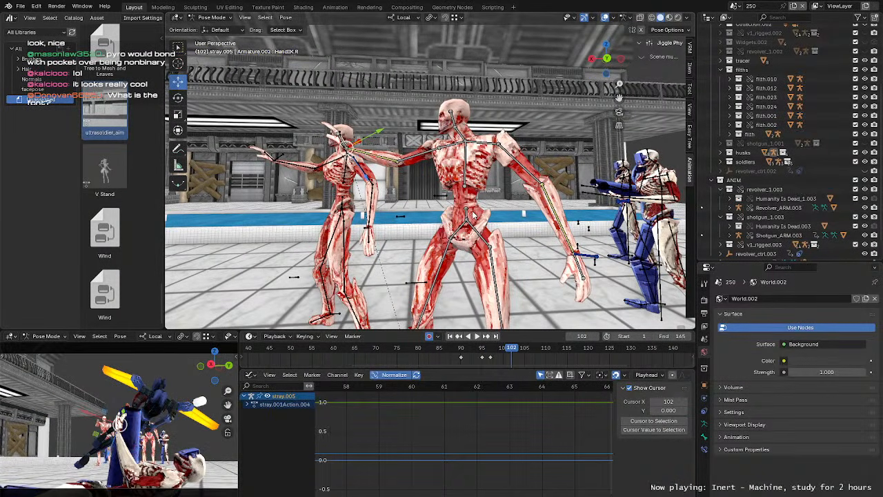
Step: At frame 102, move the hips bone of stray.005 about 0.01 m along negative X and 0.0025 m along negative Z
scroll(473, 216, up, 2)
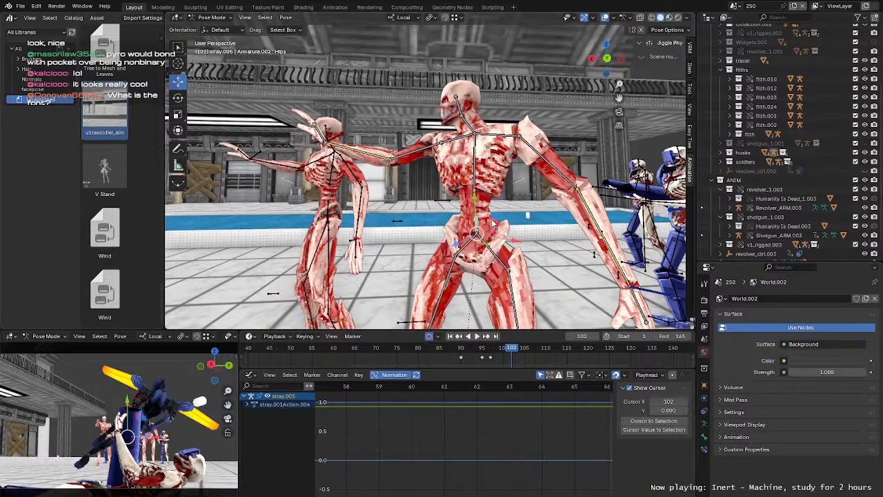
middle_drag(492, 223, 489, 223)
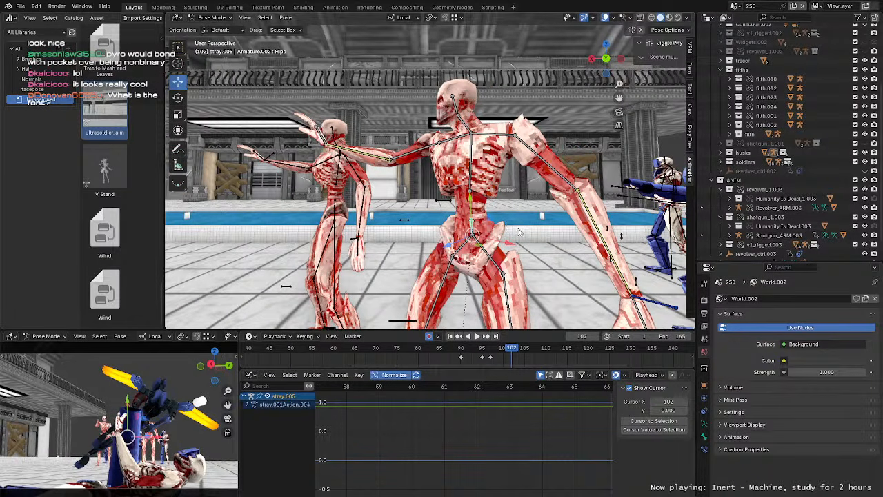
key(g)
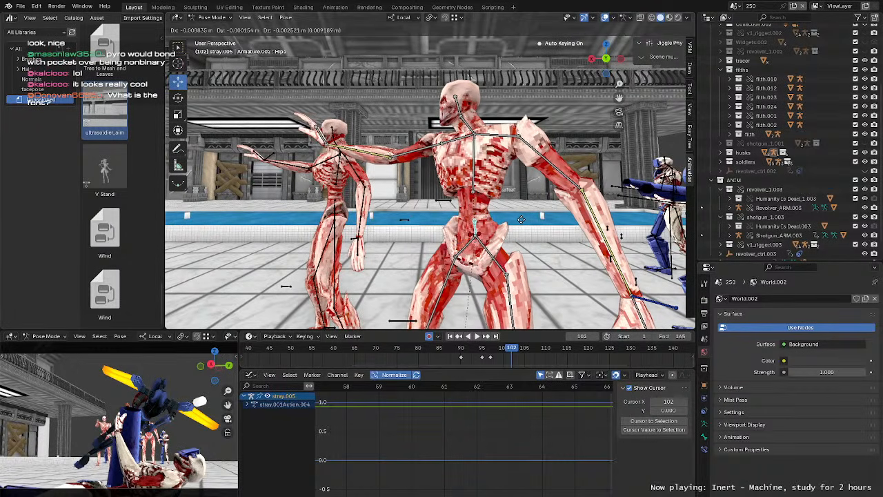
click(521, 219)
middle_drag(521, 219, 565, 228)
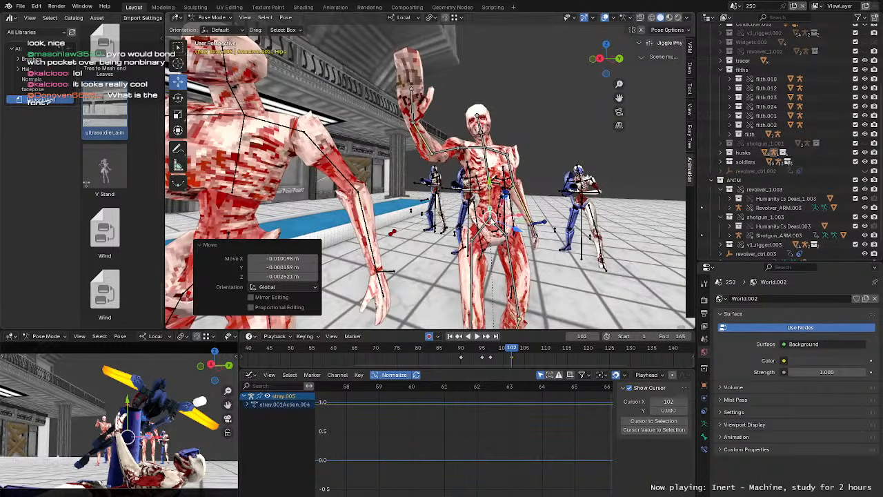
Step: Try a large hips shift at frame 102, and replace it with a move of about 0.007 m along negative Y
key(g)
click(550, 215)
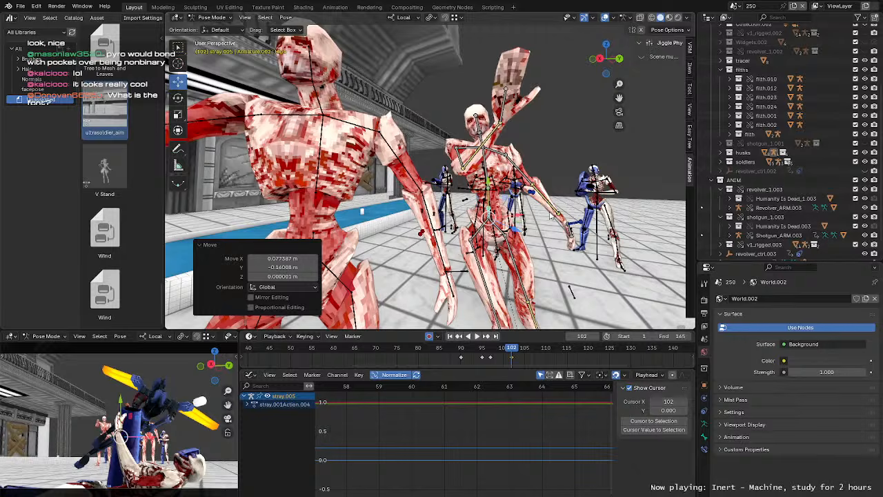
middle_drag(550, 215, 512, 189)
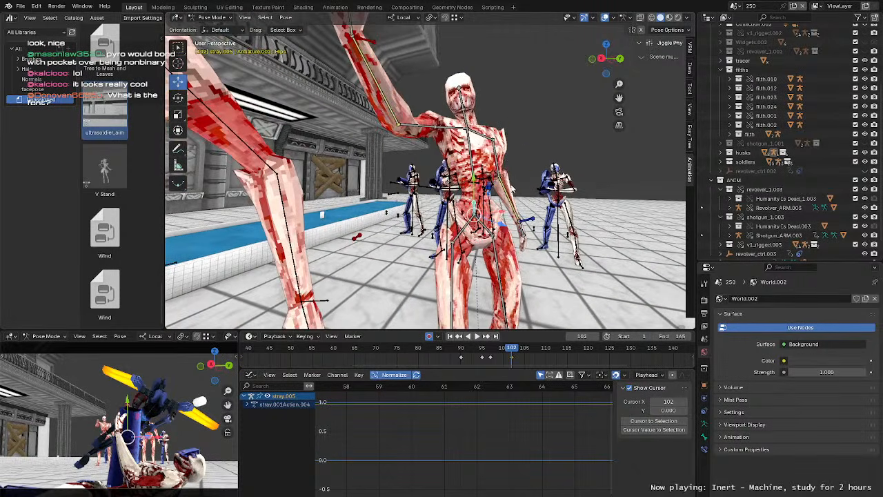
key(g)
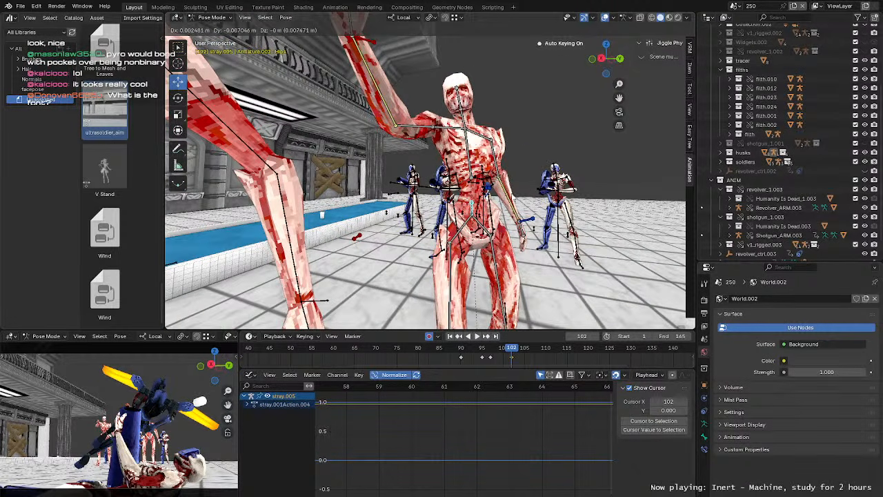
click(519, 200)
Step: Trackball-rotate the chest bone of stray.005 at frame 102
middle_drag(518, 200, 549, 206)
click(460, 185)
key(r)
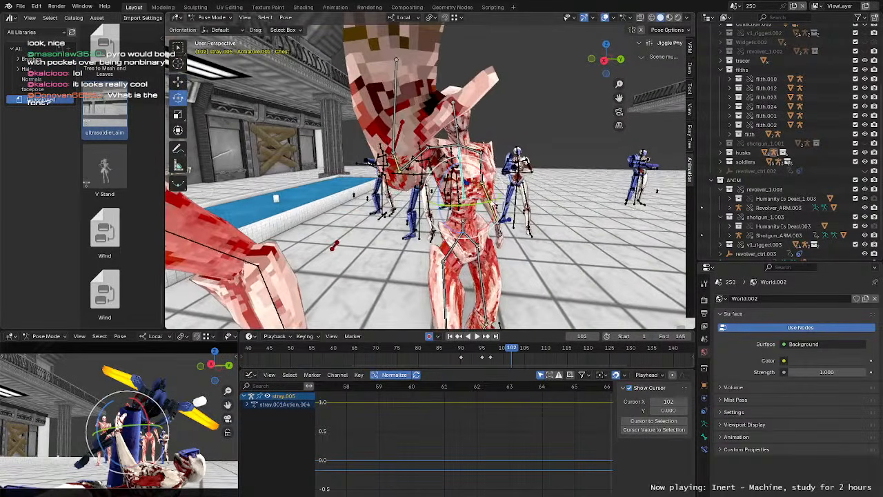
shift+middle_drag(495, 211, 463, 207)
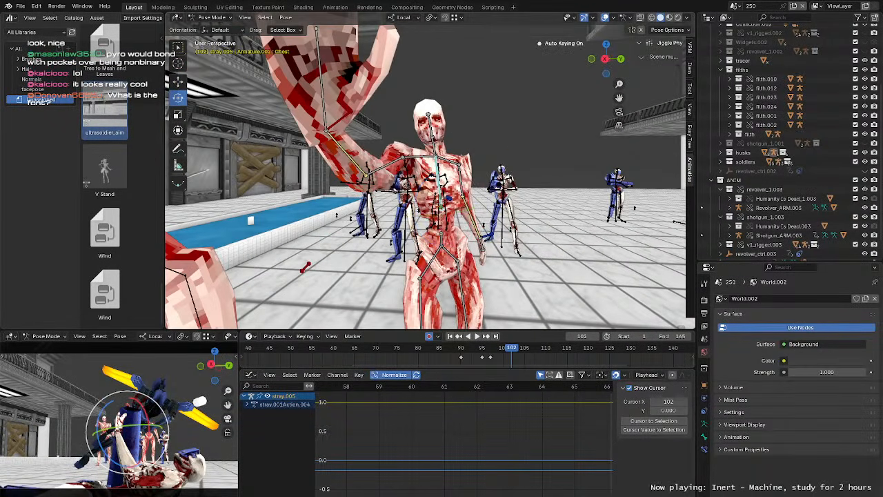
key(r)
key(r)
click(461, 201)
Step: Trackball-rotate the neck bone by -1.15° and 2.86° at frame 102, and refine its turn about the view axis
click(435, 145)
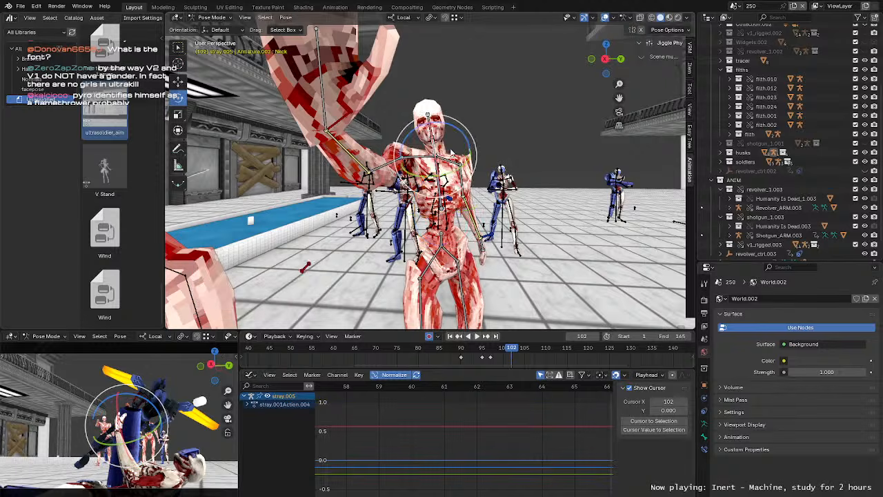
shift+middle_drag(437, 146, 423, 172)
key(r)
key(r)
click(442, 169)
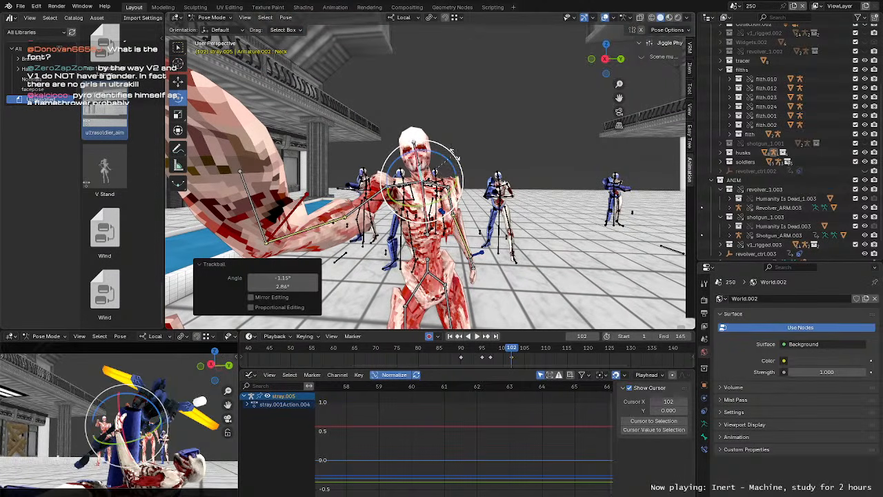
key(r)
click(450, 153)
Step: Reposition the right hand IK control of stray.005 at frame 102, finishing with a move of about 0.005 m along negative Y
click(307, 196)
middle_drag(435, 199, 406, 202)
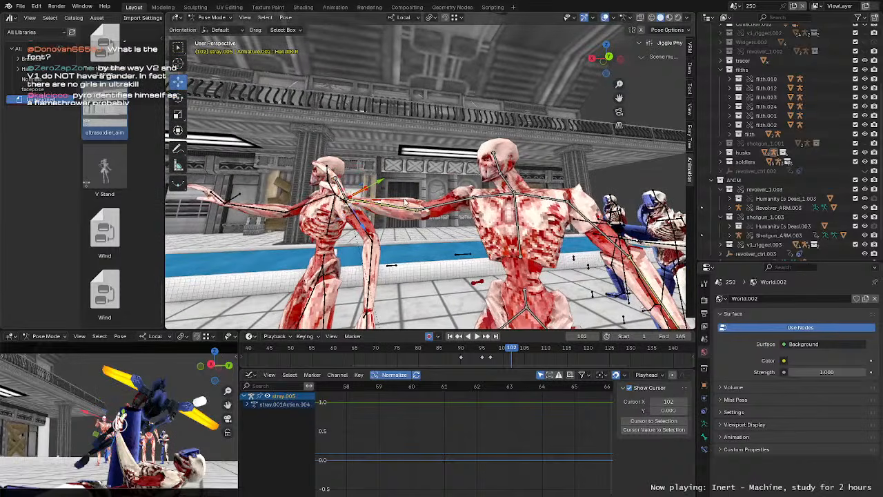
key(g)
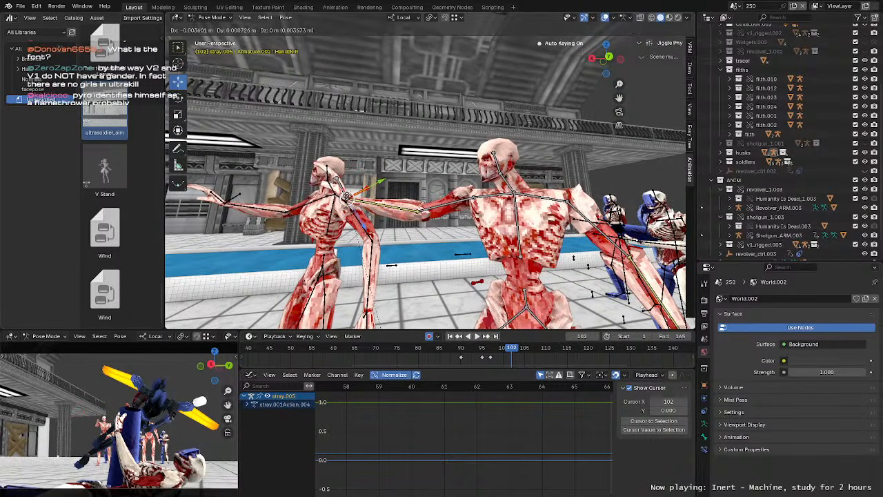
click(347, 198)
middle_drag(348, 197, 395, 223)
key(g)
click(434, 253)
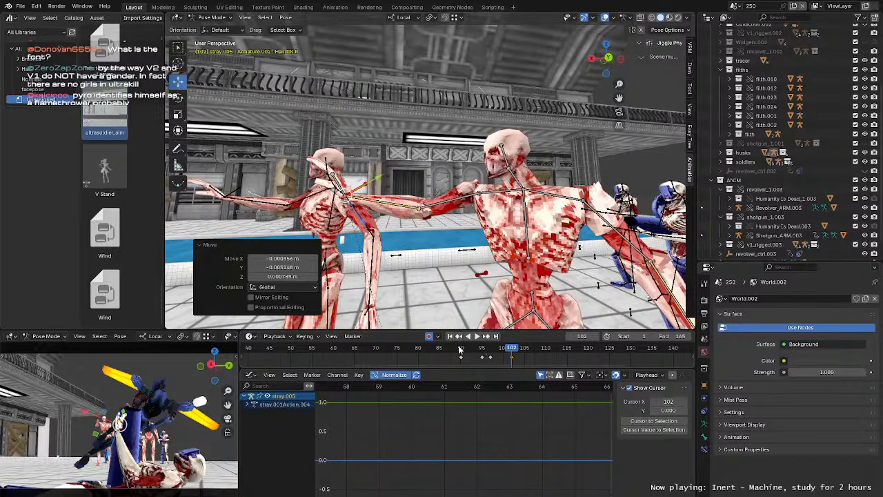
Step: Play back stray.005's arm motion from frame 91, and return to frame 102
key(space)
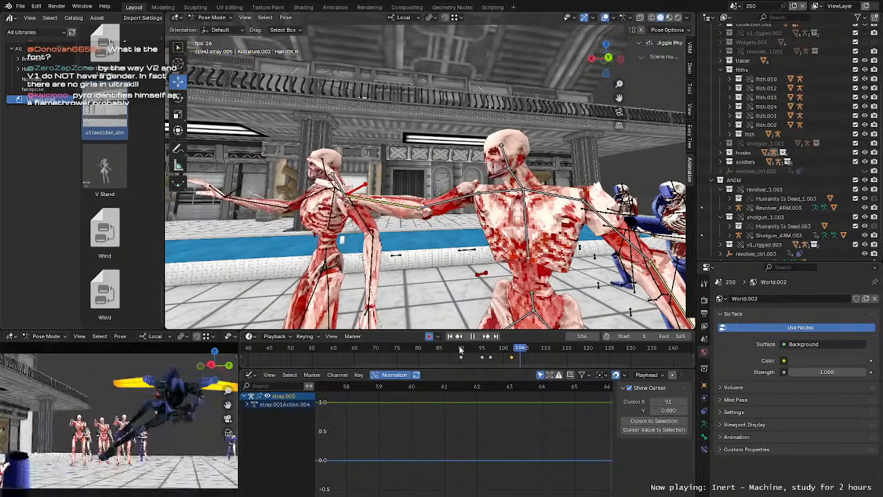
key(Escape)
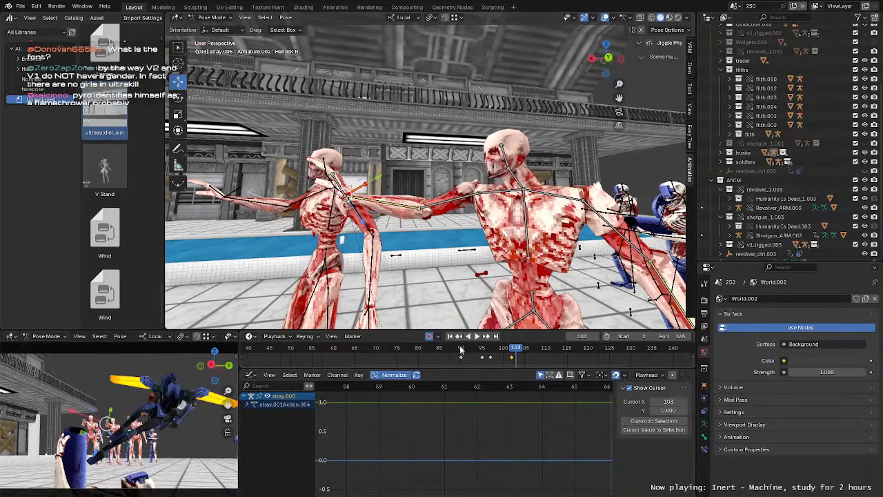
drag(461, 351, 512, 358)
Step: At frame 102, move the left hand IK control of stray.005 about -0.0095 m in X, -0.0118 m in Y and -0.0011 m in Z
scroll(529, 277, down, 4)
shift+middle_drag(529, 277, 441, 207)
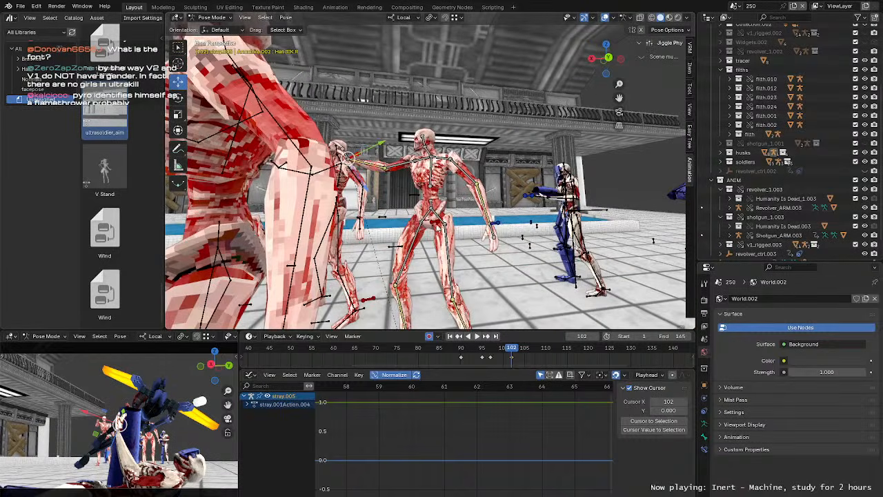
click(498, 225)
middle_drag(499, 230, 553, 269)
key(g)
click(427, 238)
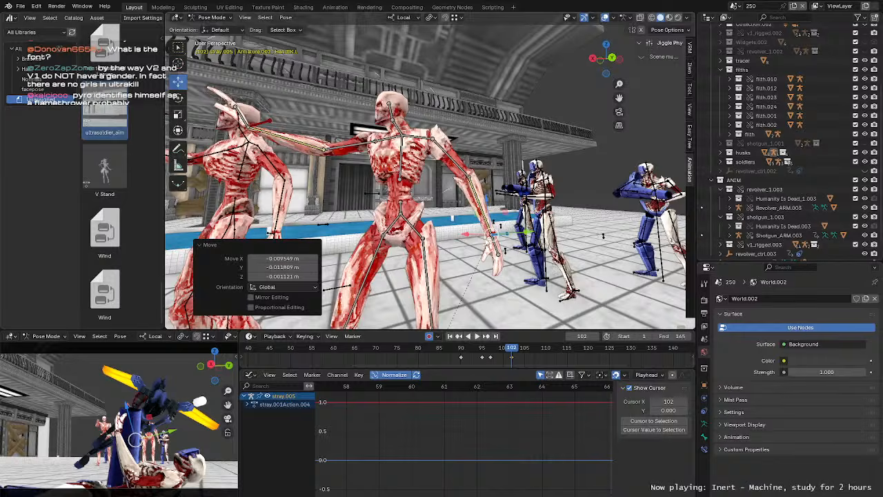
Step: Review stray.005's revised motion in playback from frames 89 and 78, viewing it from the front
middle_drag(386, 220, 473, 249)
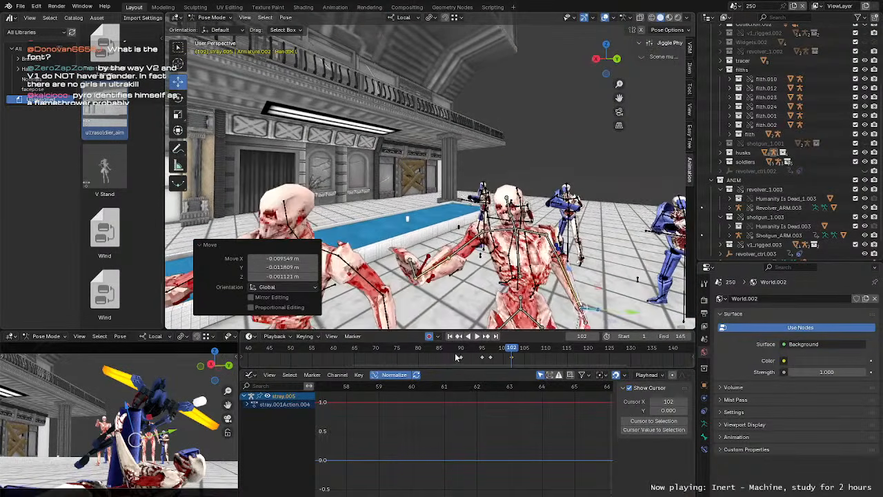
click(455, 356)
key(space)
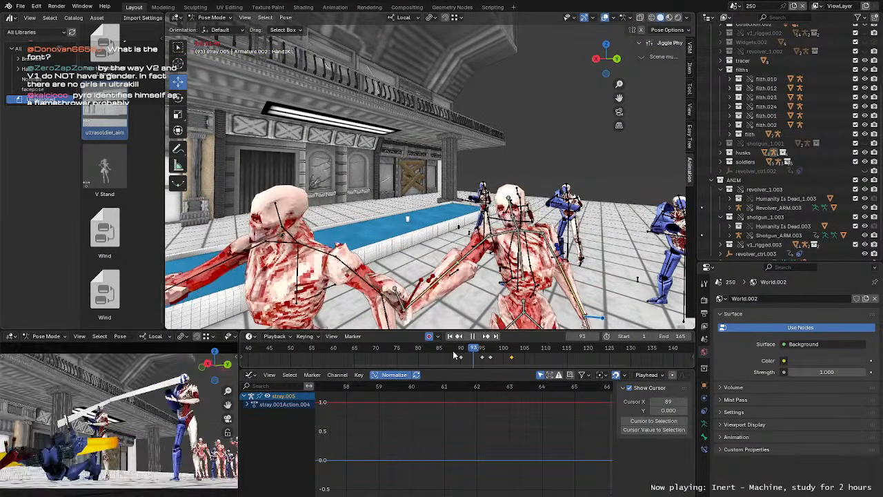
key(space)
middle_drag(456, 206, 490, 205)
click(414, 351)
key(space)
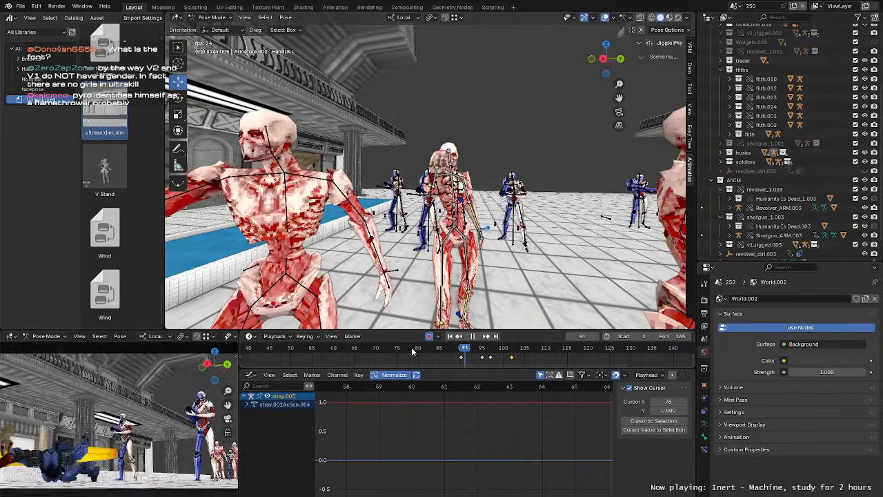
click(413, 351)
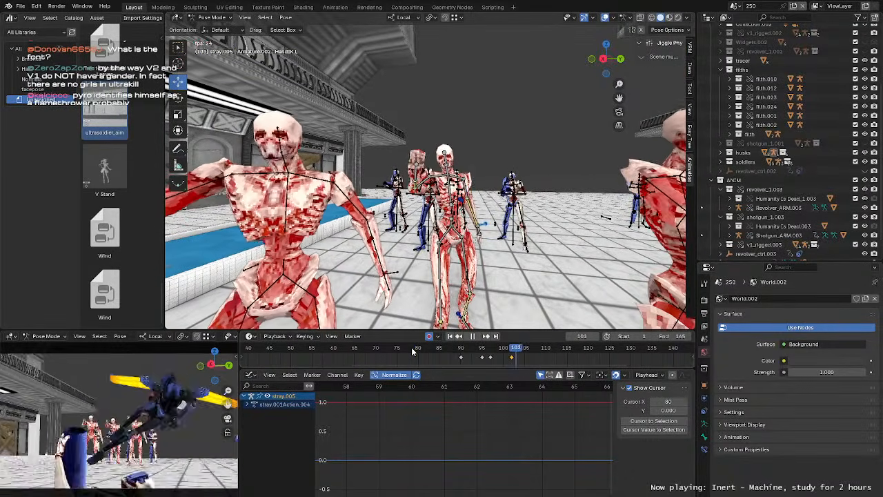
key(space)
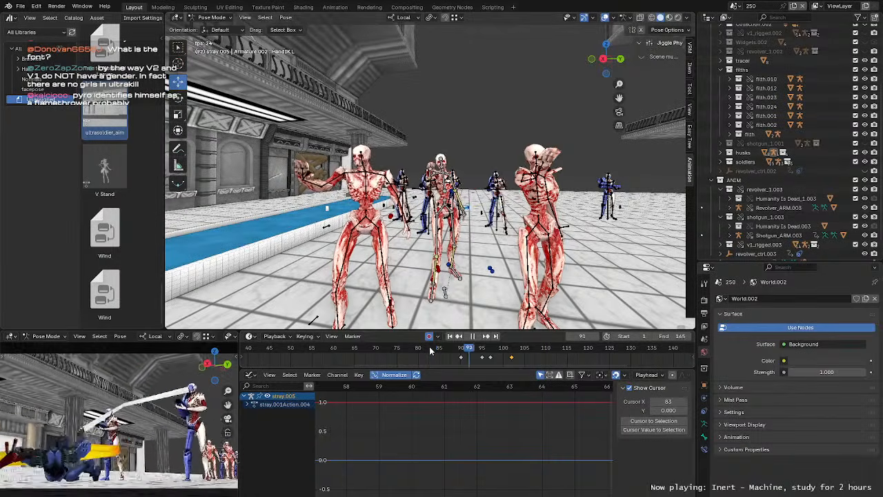
Step: Replay the strays' motion together several times from around frame 83, and stop at frame 83
click(430, 350)
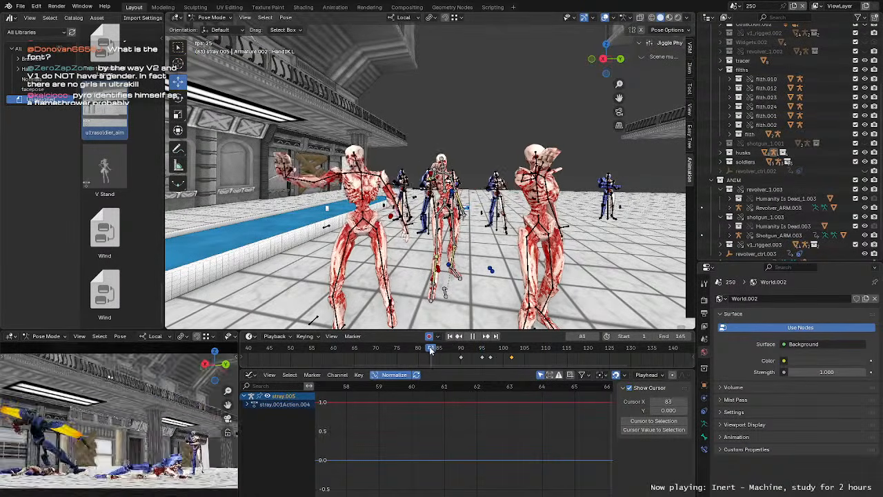
click(430, 351)
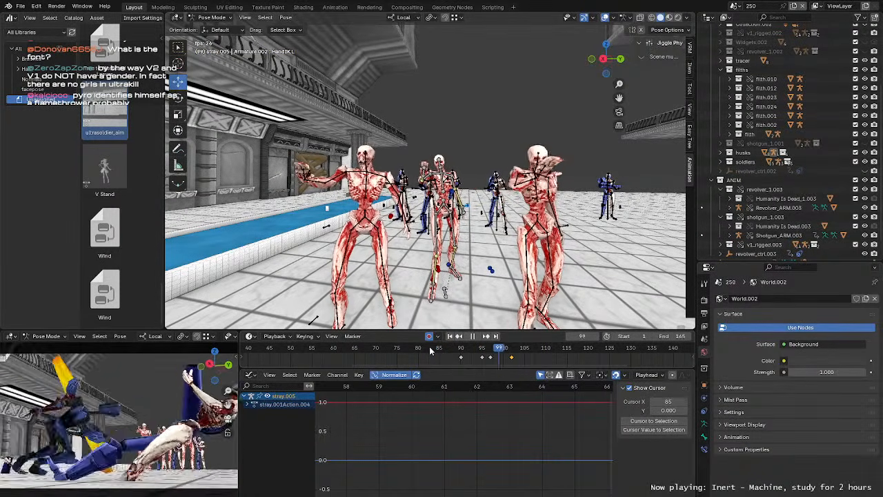
click(431, 351)
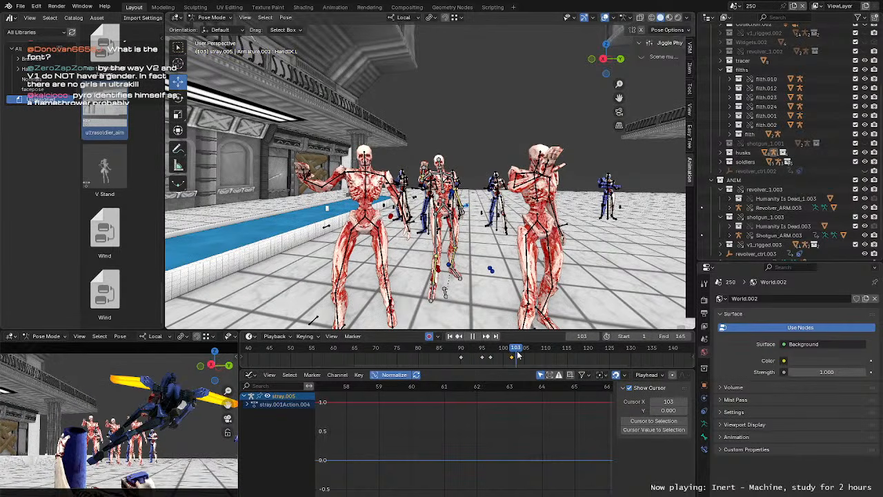
click(434, 351)
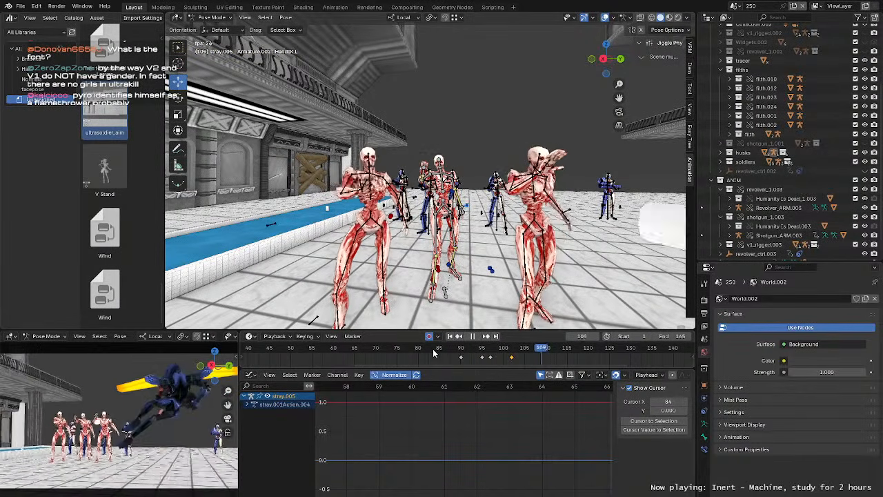
click(433, 352)
key(space)
click(433, 352)
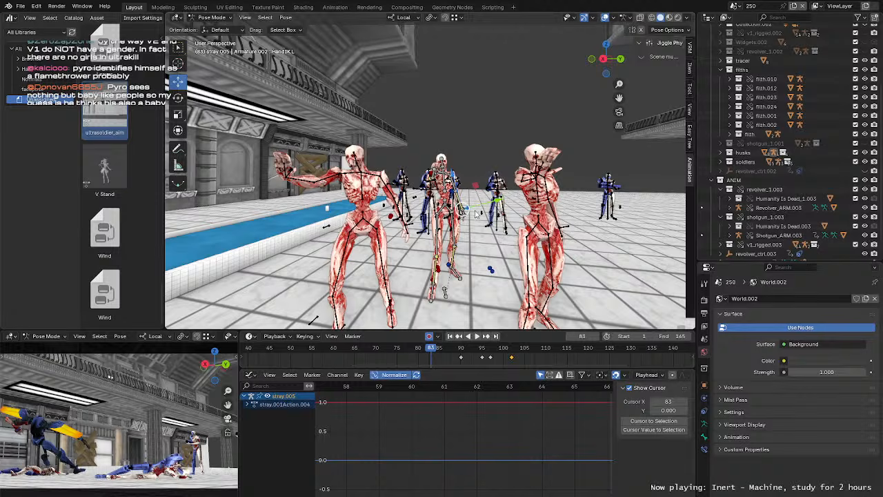
Step: Select the right hand IK control of stray.005, replay from frame 84 in a raised view, and stop at frame 98
middle_drag(474, 216, 501, 251)
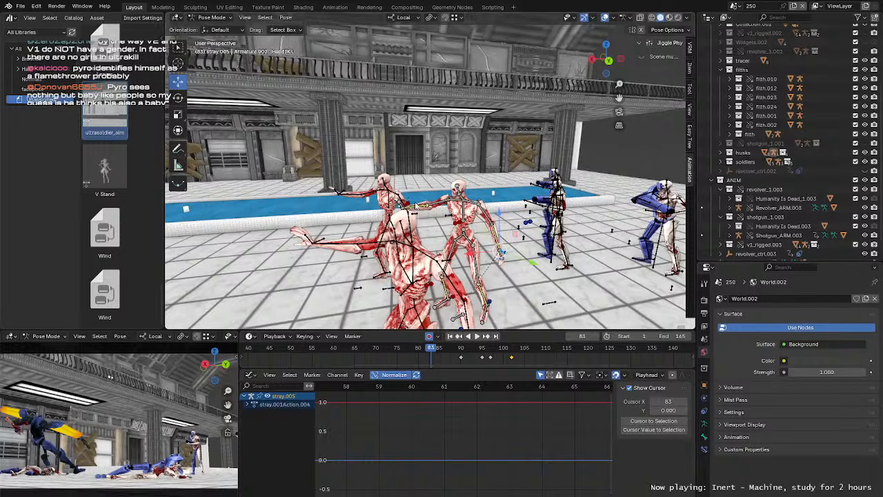
middle_drag(425, 221, 434, 257)
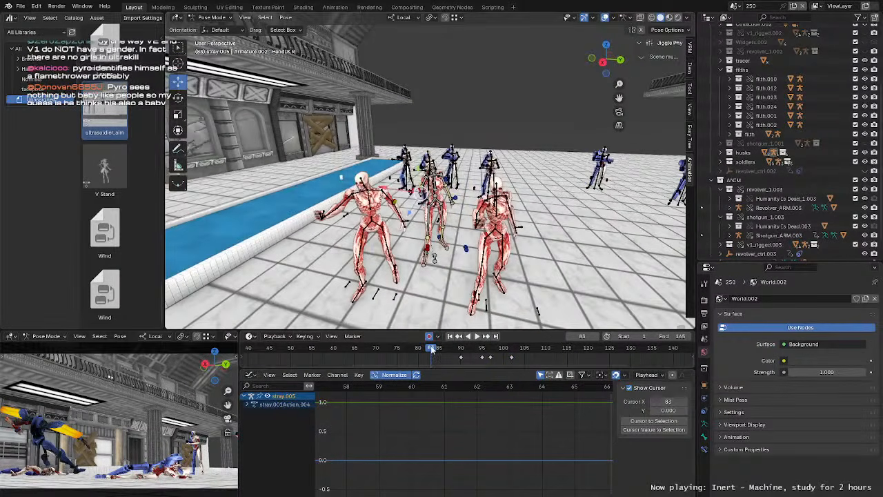
key(space)
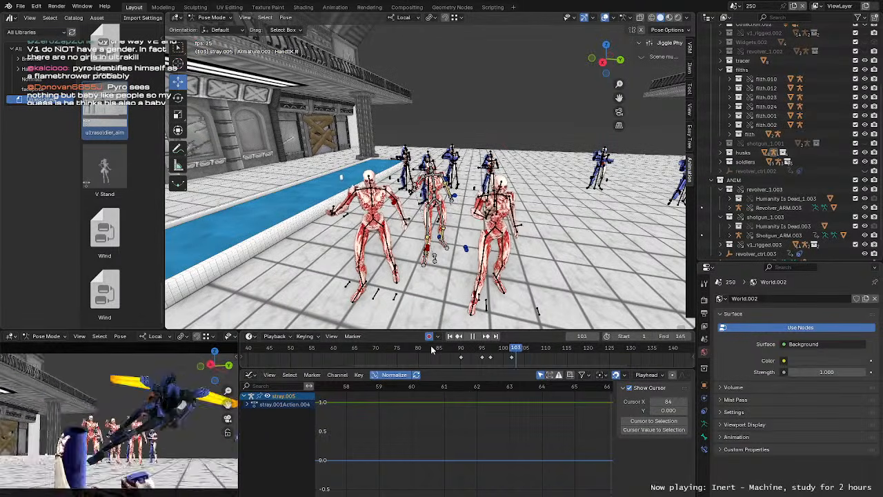
click(431, 349)
key(space)
Step: Switch posing from stray.005 to stray.006, select its right hand IK control, and go to frame 99
scroll(545, 267, up, 1)
shift+middle_drag(546, 267, 471, 276)
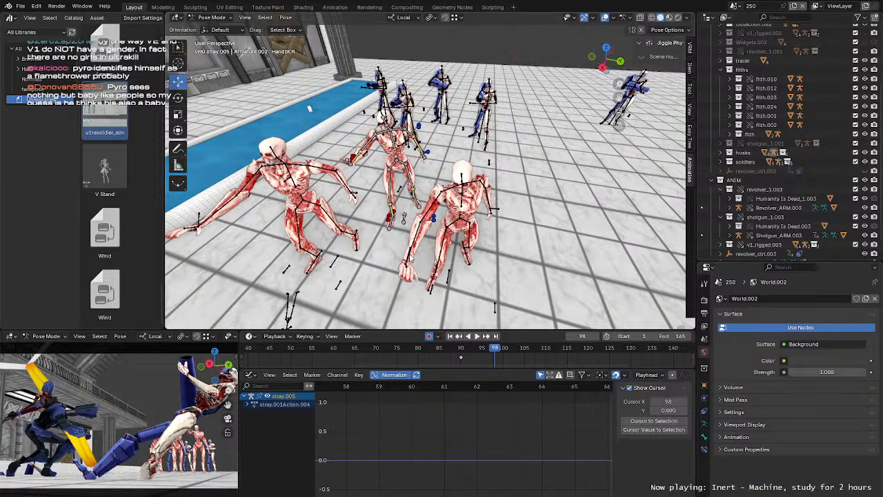
key(ctrl+Tab)
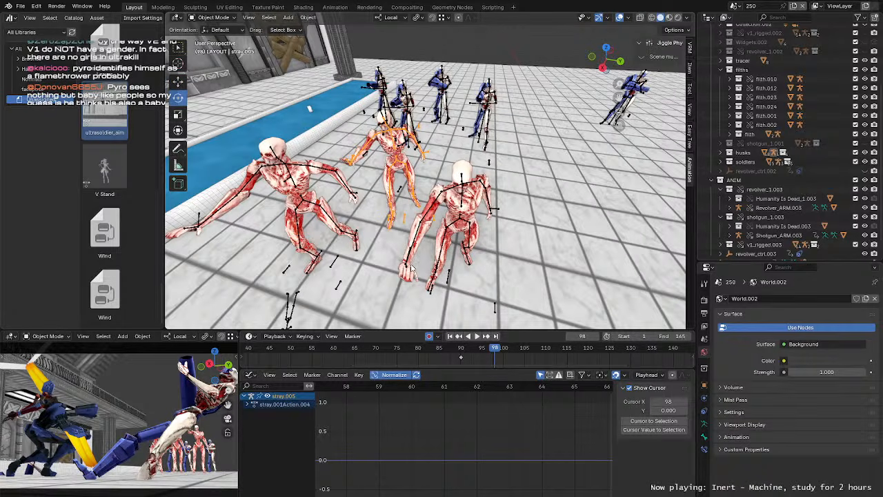
key(ctrl+Tab)
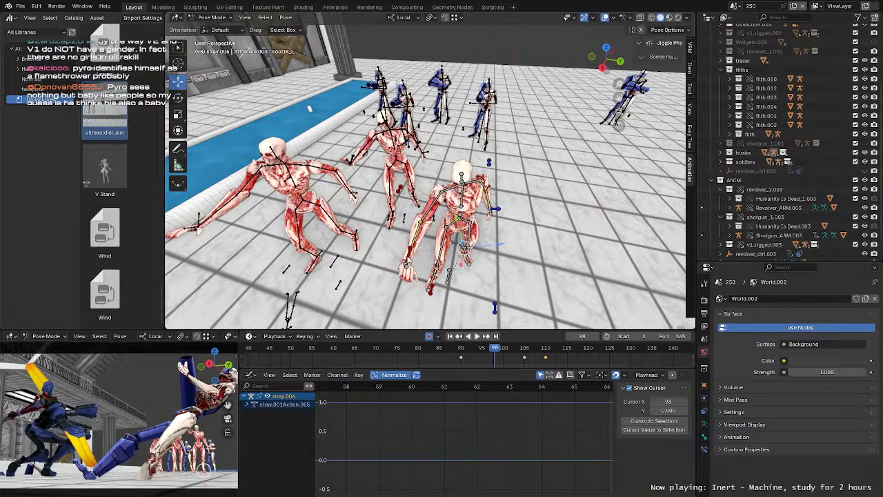
middle_drag(544, 270, 517, 250)
drag(505, 346, 491, 353)
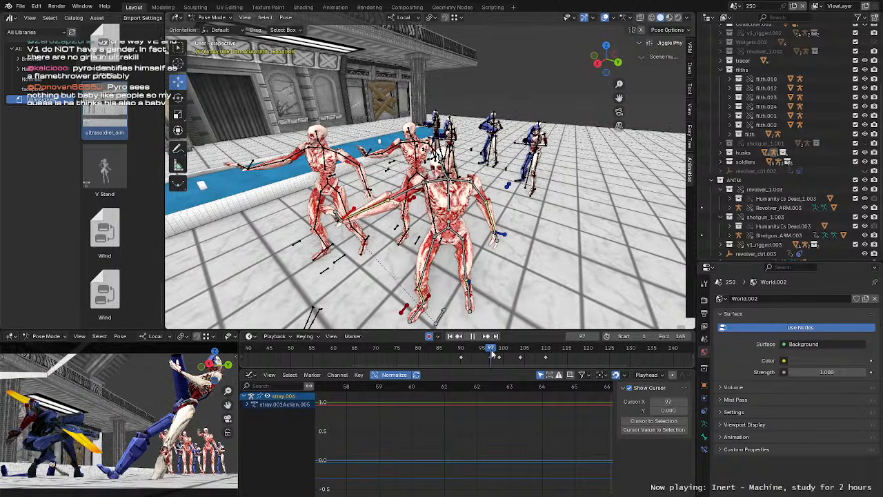
middle_drag(503, 291, 549, 307)
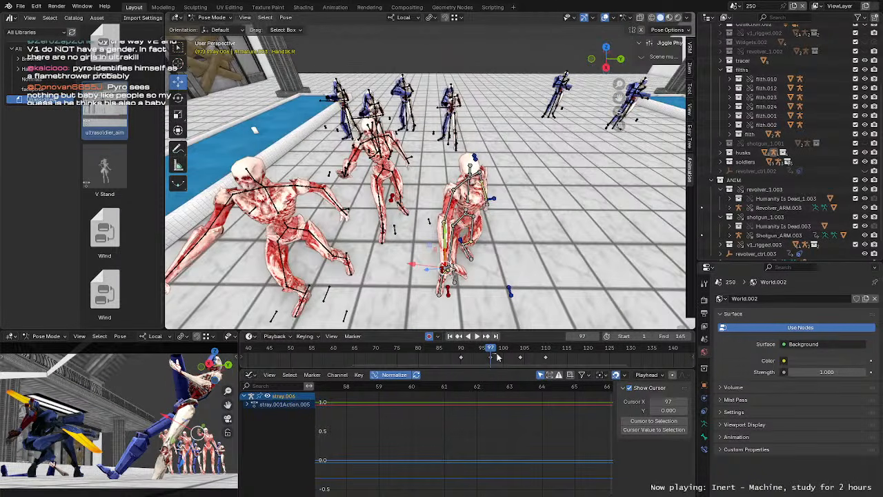
drag(492, 352, 500, 353)
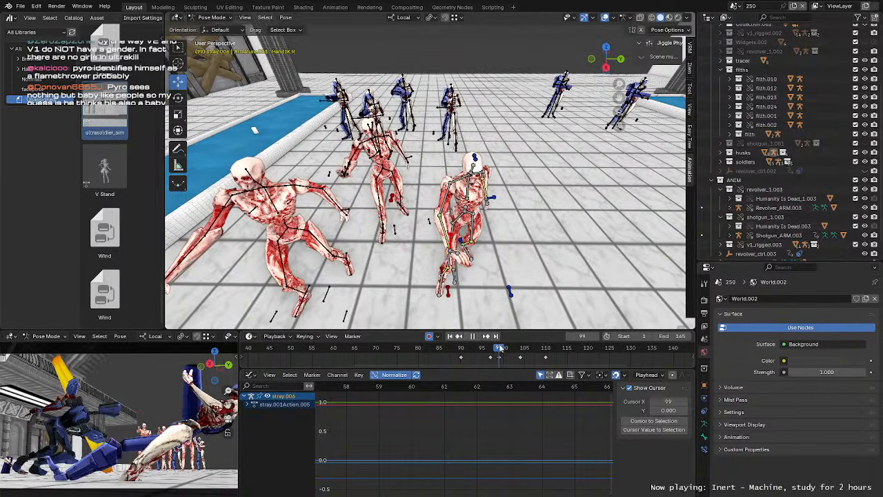
Step: Rotate the right hand IK control of stray.006 at frame 99
middle_drag(483, 276, 488, 251)
key(r)
middle_drag(450, 187, 436, 185)
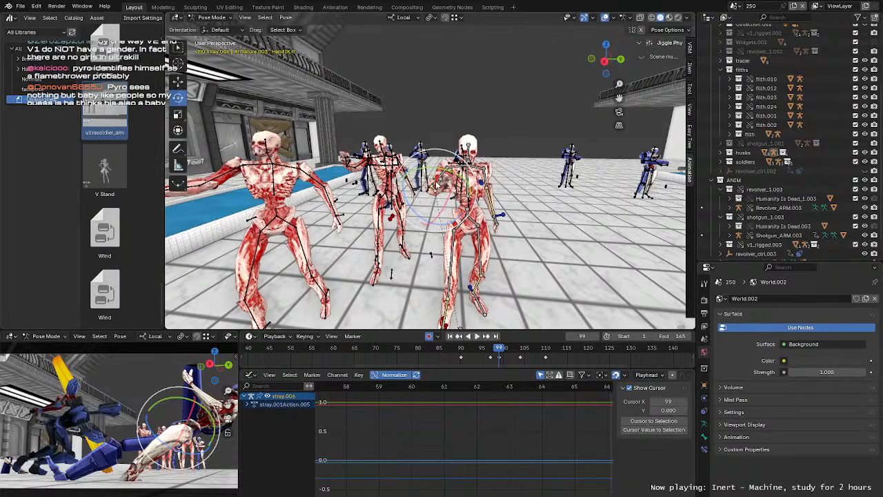
drag(436, 185, 439, 188)
Step: At frame 104, reposition the right hand IK control of stray.006, finishing with a move of about 0.0176 m in X and 0.0037 m in Y
drag(500, 352, 520, 354)
middle_drag(522, 258, 516, 297)
key(g)
drag(428, 251, 425, 253)
middle_drag(425, 252, 427, 204)
drag(430, 189, 431, 191)
middle_drag(431, 190, 471, 215)
drag(452, 206, 454, 206)
middle_drag(454, 206, 359, 209)
key(r)
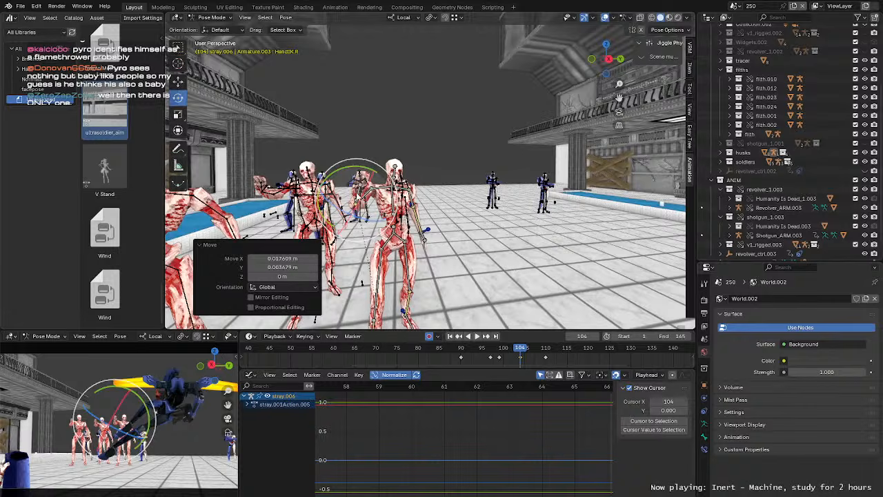
Step: Review stray.006's arm motion from frame 91, and stop playback at frame 103
drag(486, 356, 535, 358)
key(ctrl+shift+space)
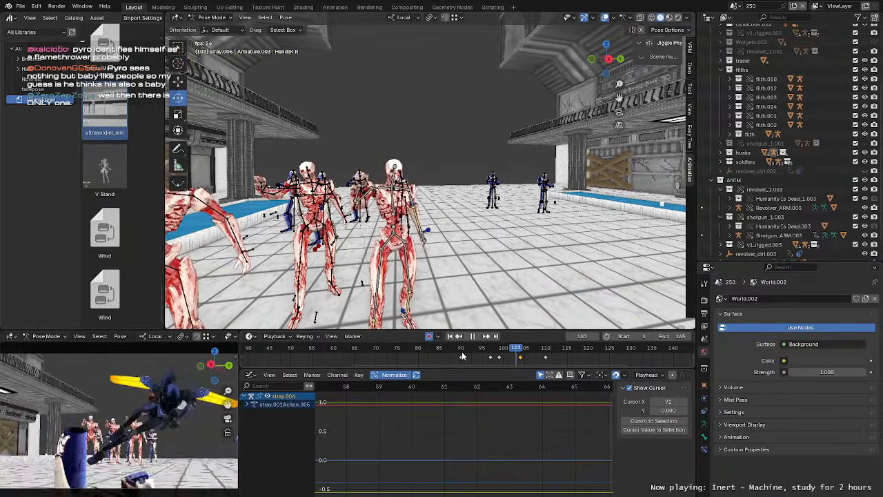
click(462, 356)
key(space)
Step: Switch posing back to stray.005, and select its chest bone at frame 103
middle_drag(506, 270, 493, 279)
key(ctrl+Tab)
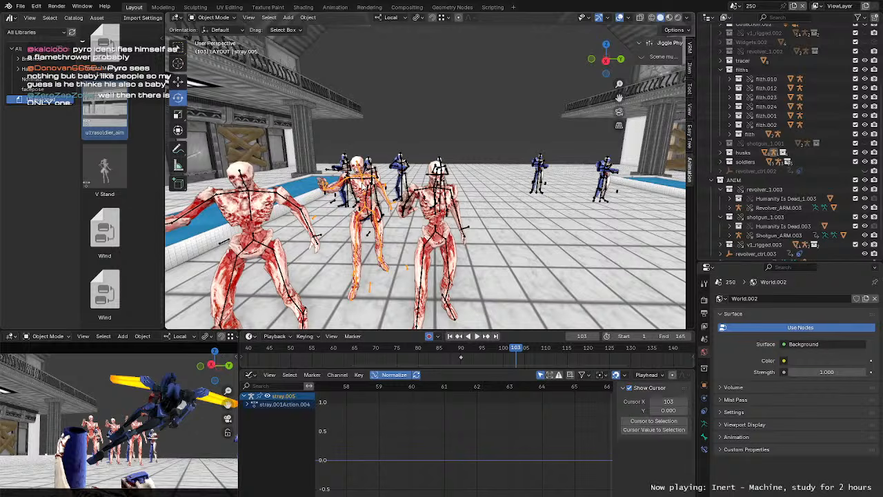
key(ctrl+Tab)
middle_drag(433, 231, 422, 203)
scroll(429, 219, up, 1)
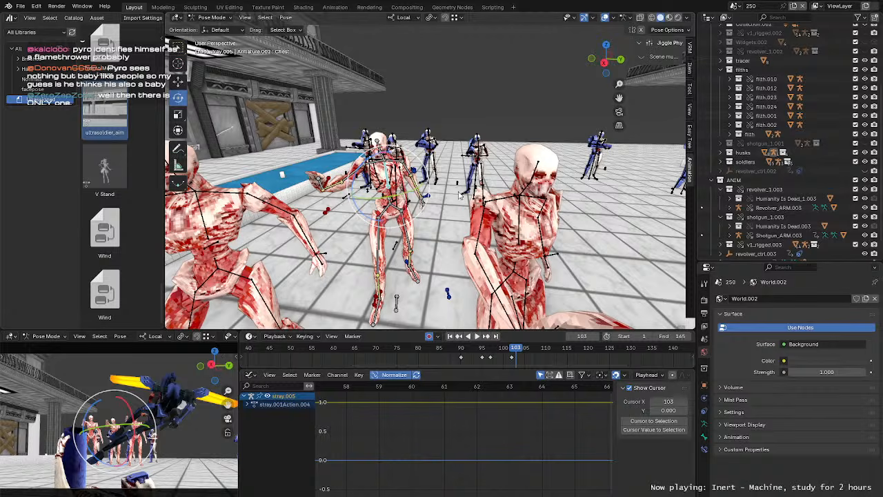
Step: Inspect stray.005's pose at frame 102, and play back its motion from there
middle_drag(460, 196, 468, 226)
scroll(441, 224, up, 3)
scroll(442, 224, down, 6)
scroll(445, 224, up, 4)
drag(516, 352, 511, 353)
mouse_move(514, 250)
middle_down()
mouse_move(502, 251)
mouse_move(504, 242)
middle_up()
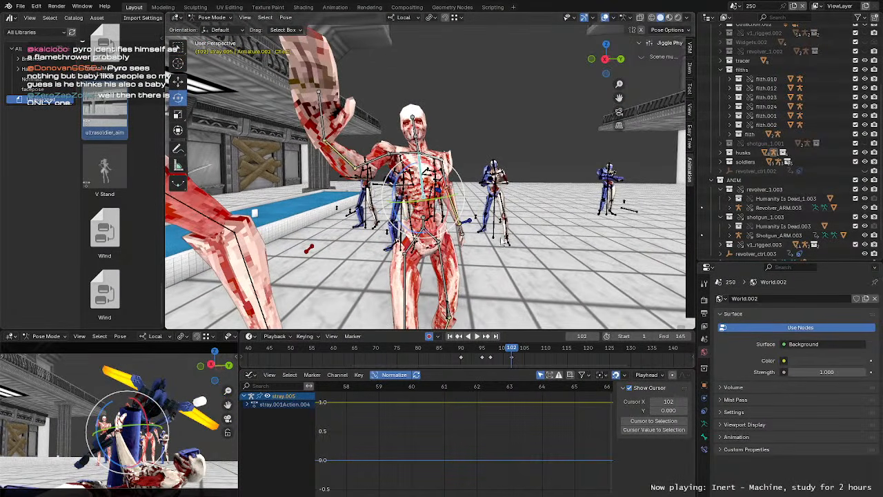
key(space)
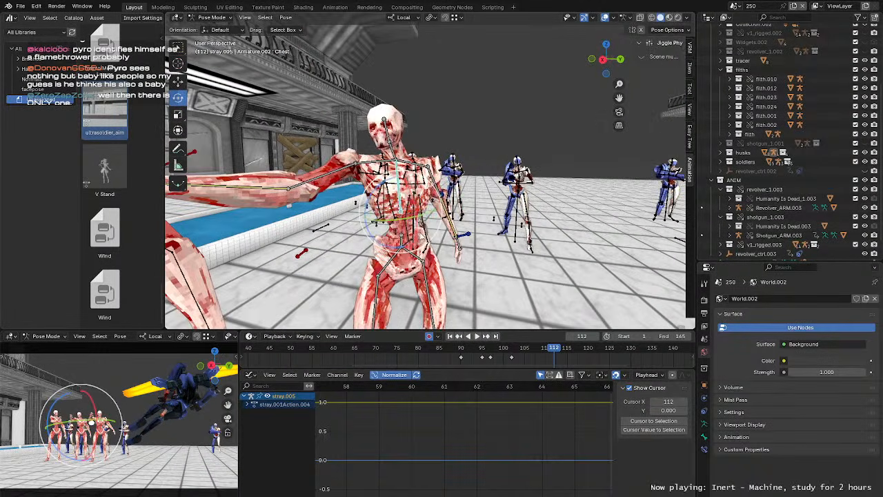
Step: At frame 112, move the hips bone of stray.005 by about 0.016 m
middle_drag(544, 245, 459, 227)
key(g)
key(g)
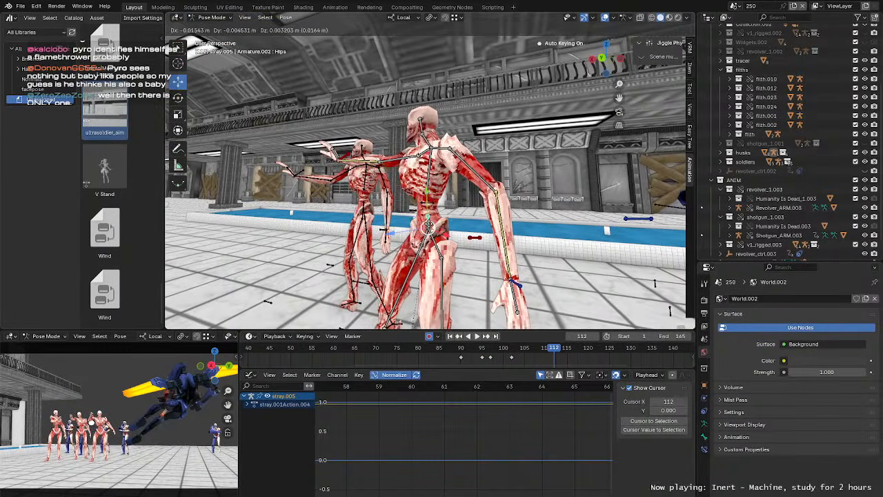
drag(427, 228, 429, 229)
Step: Rotate the neck bone of stray.005 at frame 112 with a trackball rotation of about -1.15° and 32.7°
middle_drag(429, 229, 579, 241)
click(412, 162)
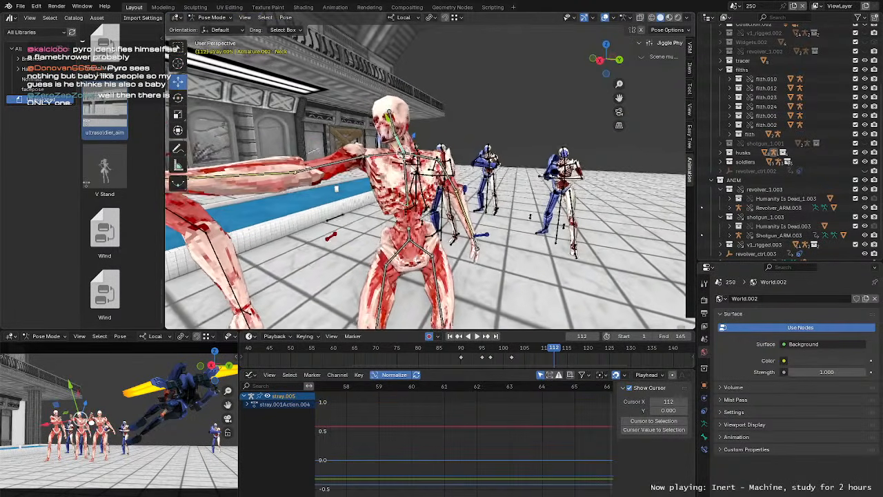
middle_drag(413, 166, 434, 186)
key(r)
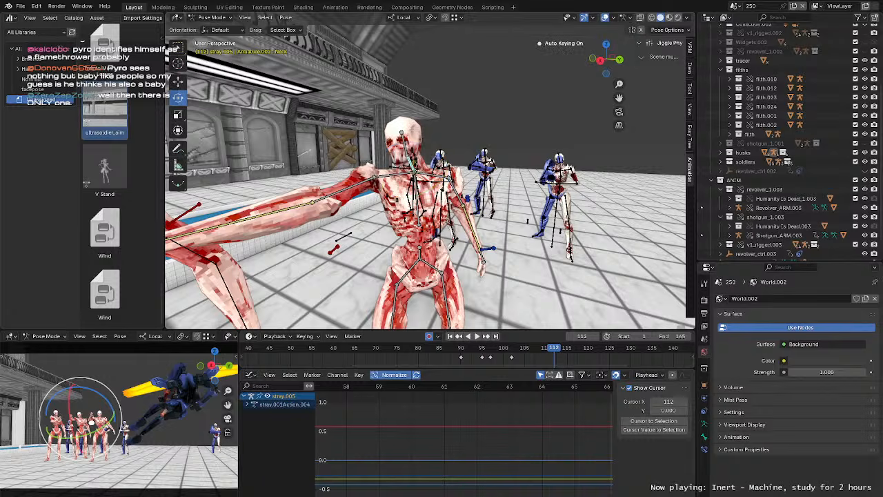
drag(418, 167, 444, 164)
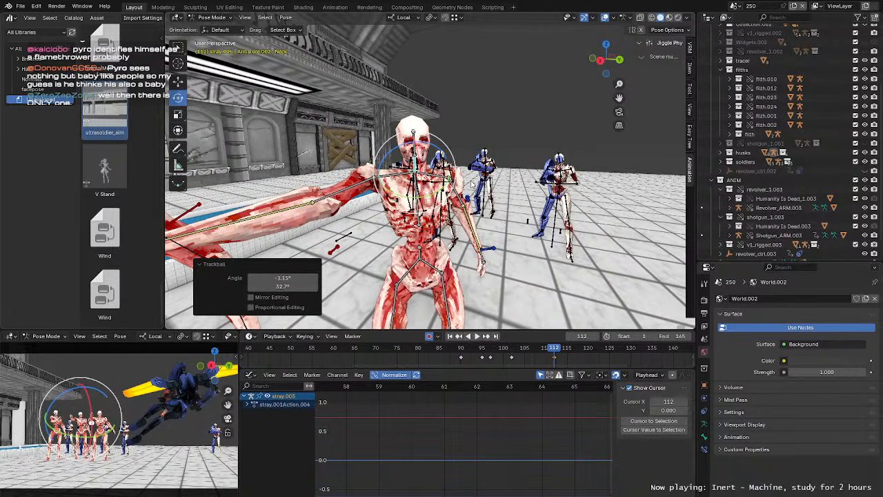
Step: Reposition the right hand IK control of stray.005 at frame 112, finishing with a move of about -0.0063 m in X and 0.001 m in Y
middle_drag(471, 183, 390, 229)
click(382, 223)
key(g)
drag(387, 219, 401, 229)
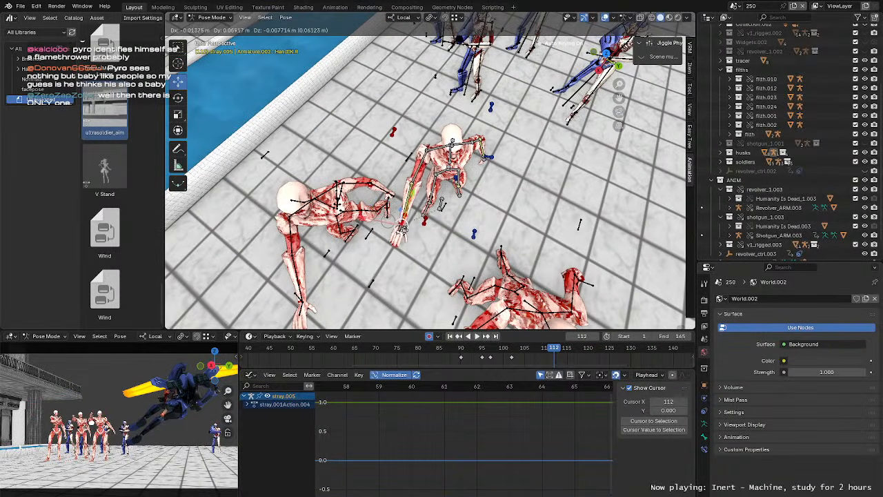
click(419, 227)
middle_drag(420, 227, 467, 187)
key(g)
click(400, 196)
Step: Rotate the right hand IK control of stray.005 at frame 112
key(shift+space)
key(r)
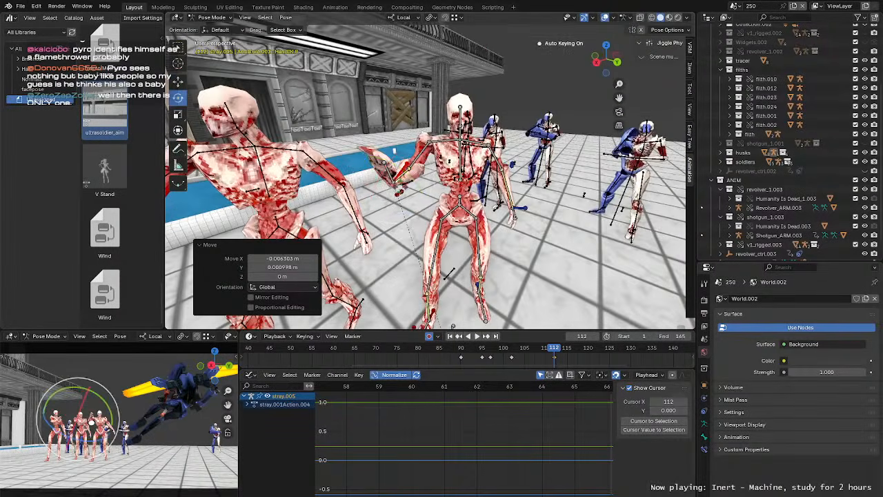
drag(393, 185, 415, 183)
middle_drag(423, 184, 359, 213)
Step: Select stray.005's chest bone, play back the motion from frame 91, and return to frame 112
click(471, 179)
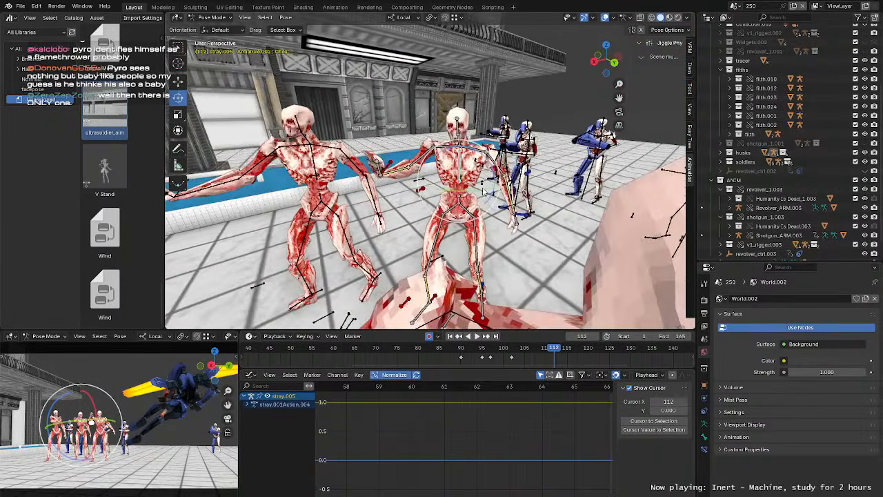
scroll(484, 192, up, 2)
middle_drag(484, 191, 453, 187)
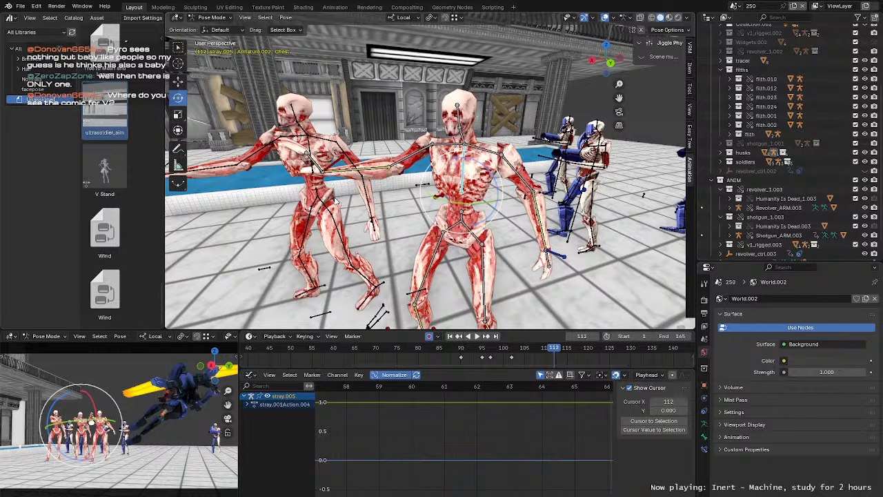
middle_drag(355, 200, 396, 191)
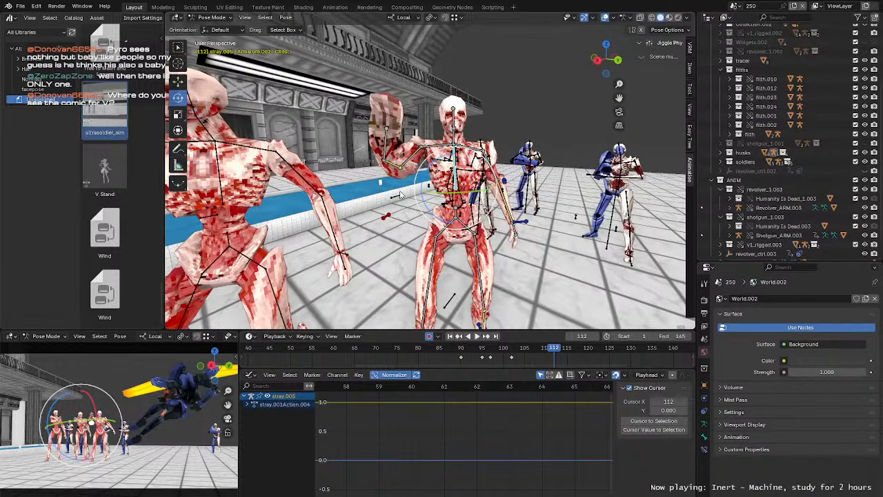
key(space)
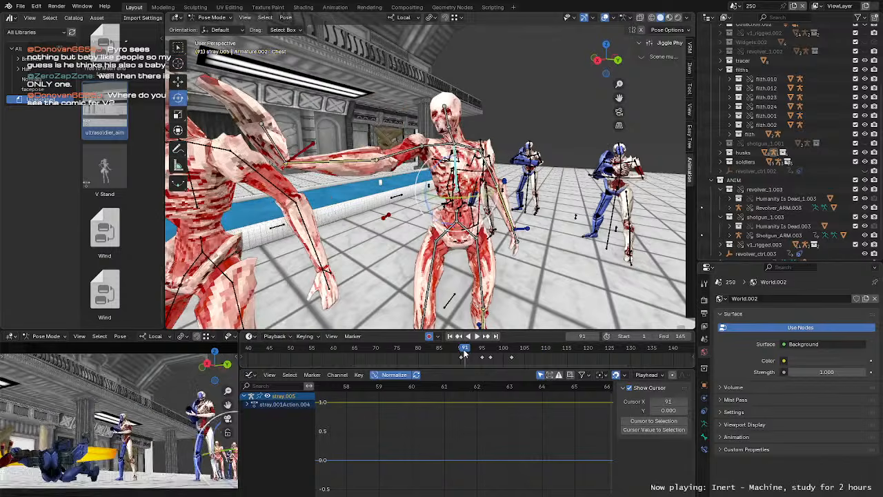
key(Escape)
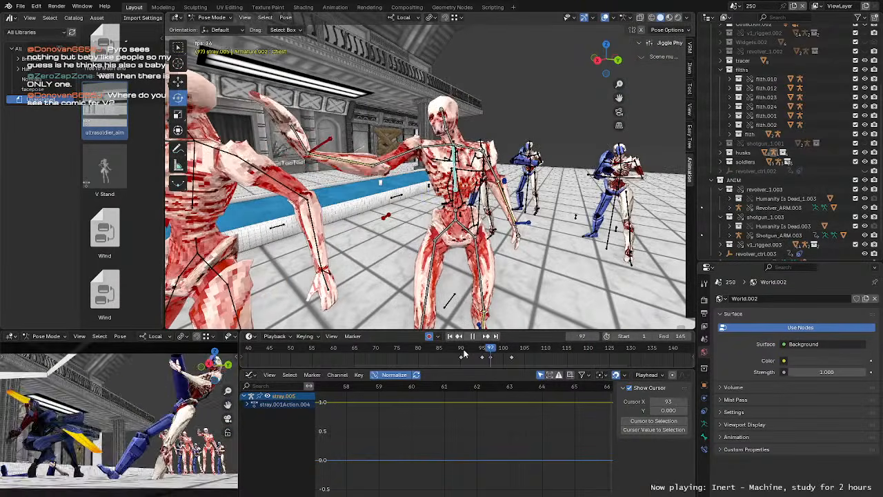
drag(464, 353, 553, 352)
middle_drag(542, 269, 530, 269)
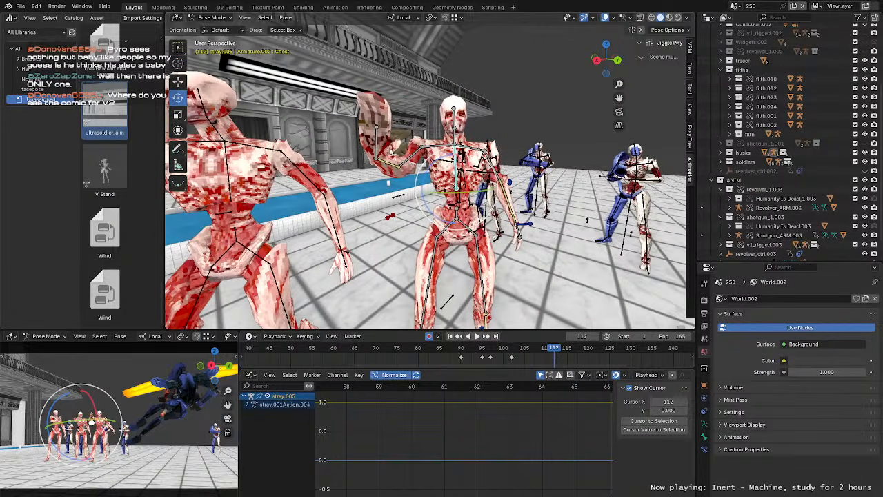
Step: Rotate the chest bone of stray.005 at frame 112 with a trackball rotation of about 8°
click(422, 178)
key(ctrl+z)
key(ctrl+z)
shift+middle_drag(478, 187, 438, 194)
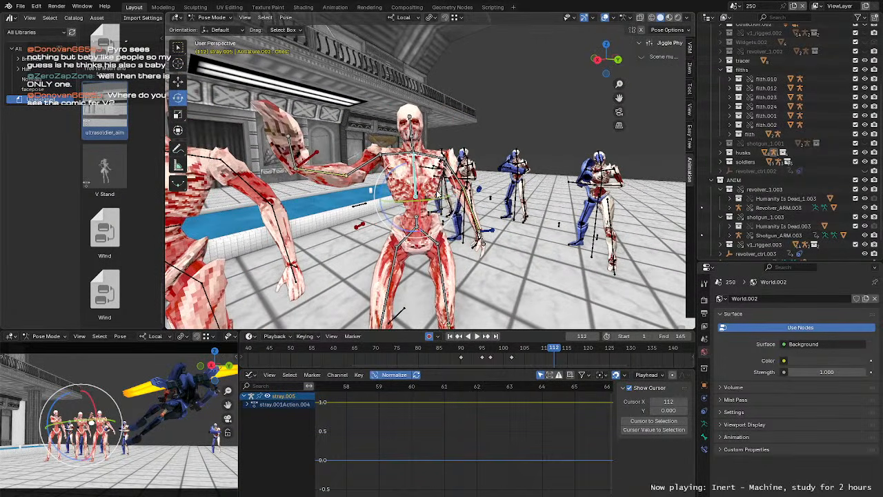
key(r)
key(r)
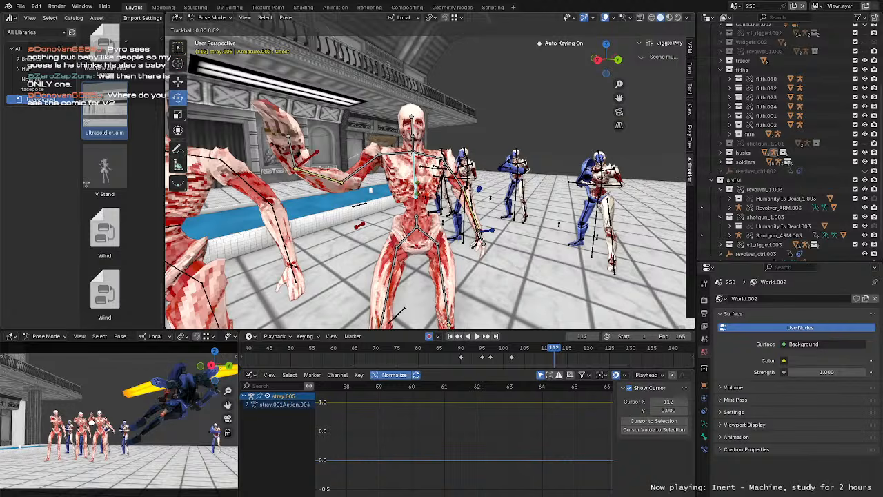
click(441, 193)
Step: Readjust stray.005's neck bone at frame 112 with a trackball rotation of about -0.57° and -17.8°
middle_drag(421, 172, 435, 171)
click(413, 152)
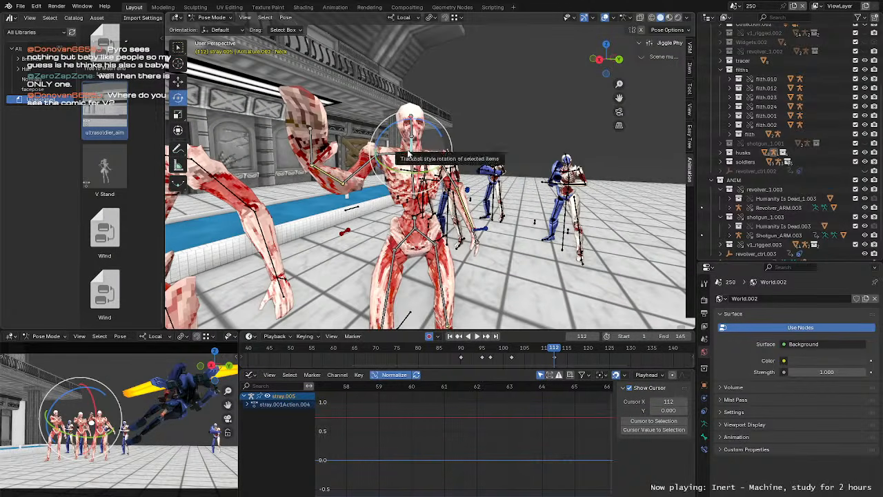
key(r)
key(r)
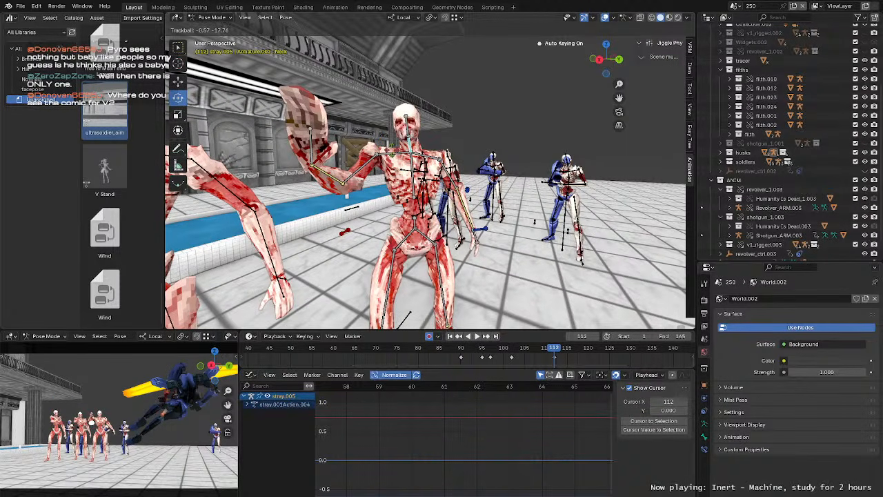
click(392, 149)
Step: Reposition the left hand IK control of stray.005 at frame 112, finishing with a move of about -0.026 m in Y and -0.008 m in Z
middle_drag(552, 172, 501, 209)
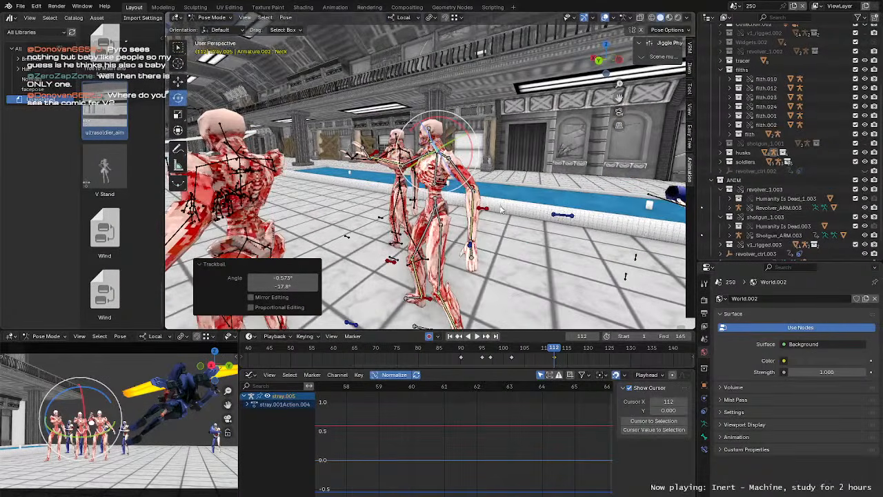
click(471, 245)
middle_drag(471, 246, 488, 241)
scroll(483, 227, up, 2)
key(g)
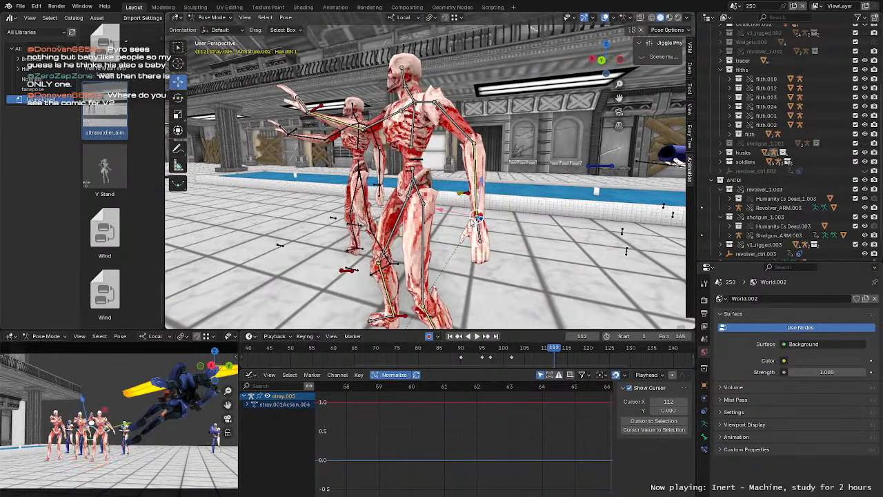
drag(485, 217, 483, 217)
click(483, 217)
middle_drag(484, 217, 508, 216)
key(g)
click(381, 227)
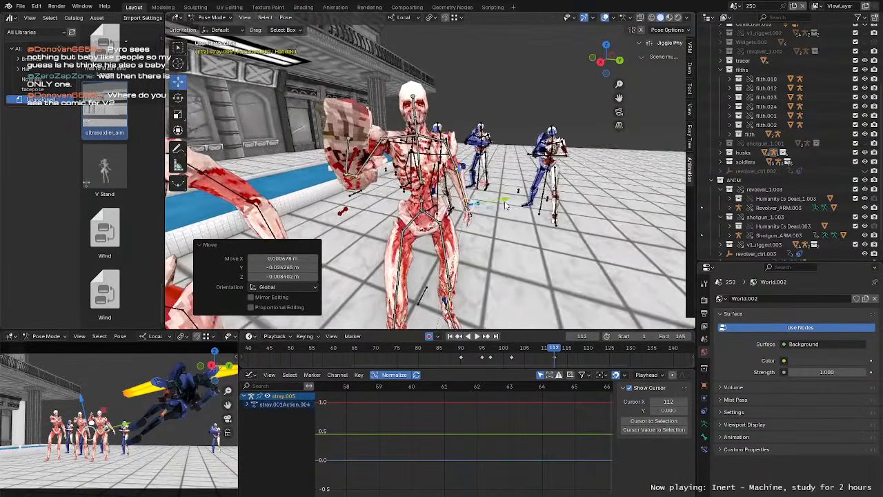
Step: Play back the strays' motion from frame 90 in a front view, and return to frame 112
scroll(481, 234, up, 6)
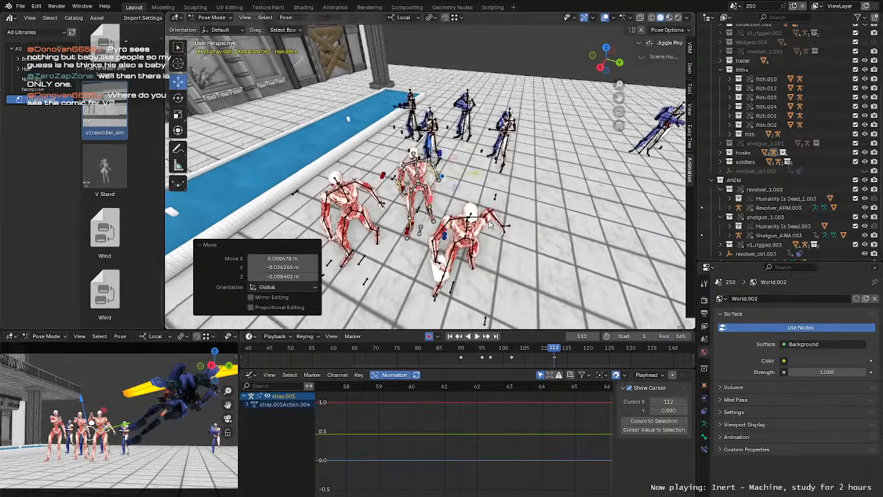
middle_drag(453, 219, 453, 186)
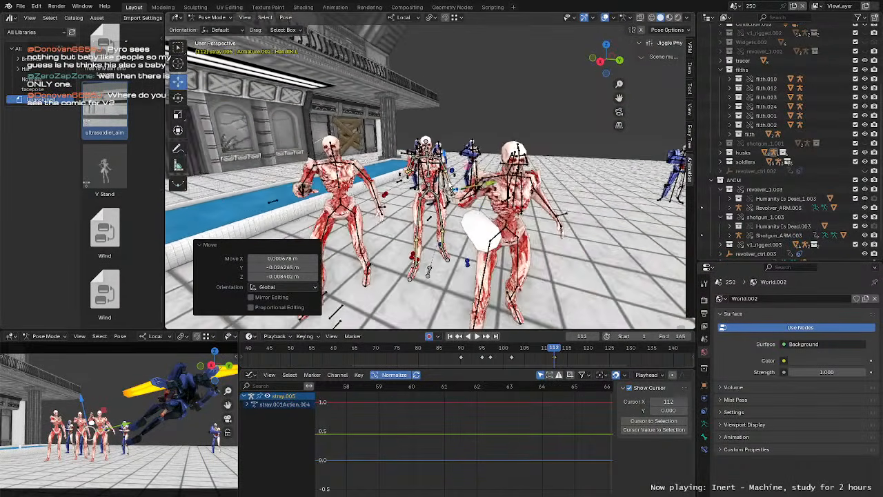
key(space)
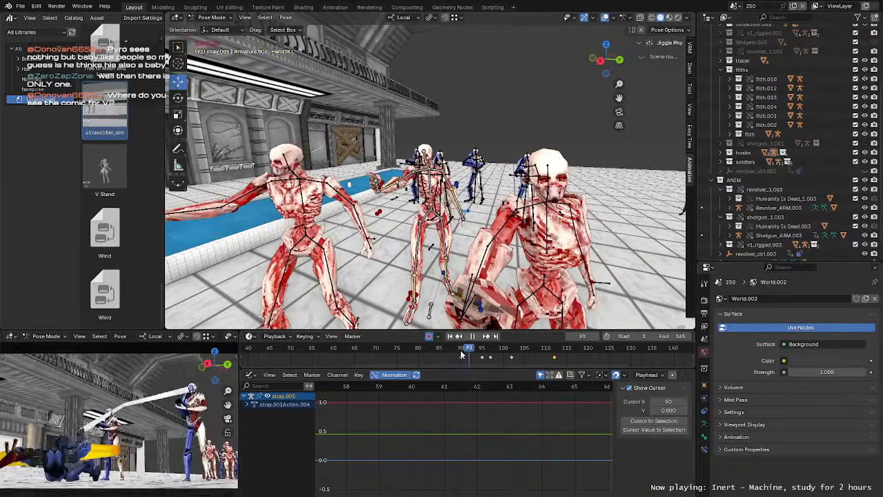
key(Escape)
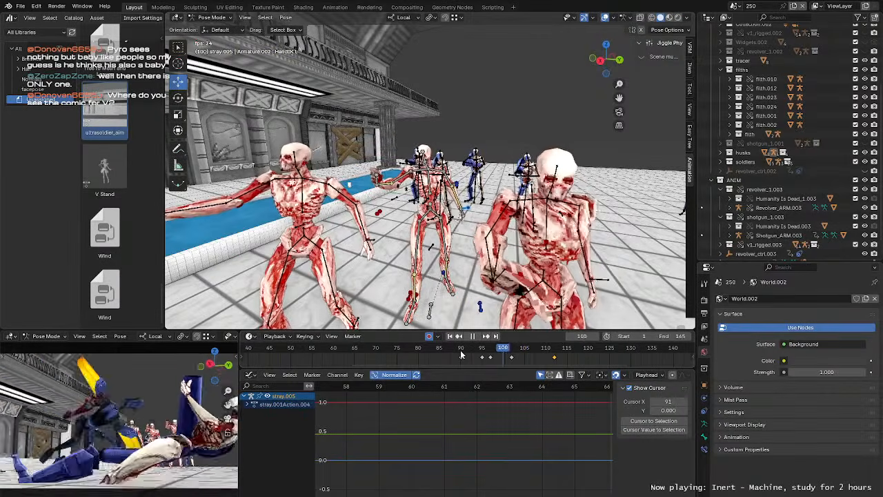
drag(530, 350, 556, 360)
Step: Review the strays' motion repeatedly from frame 90 in a side view, and stop at frame 90
middle_drag(535, 226, 471, 221)
click(457, 353)
key(space)
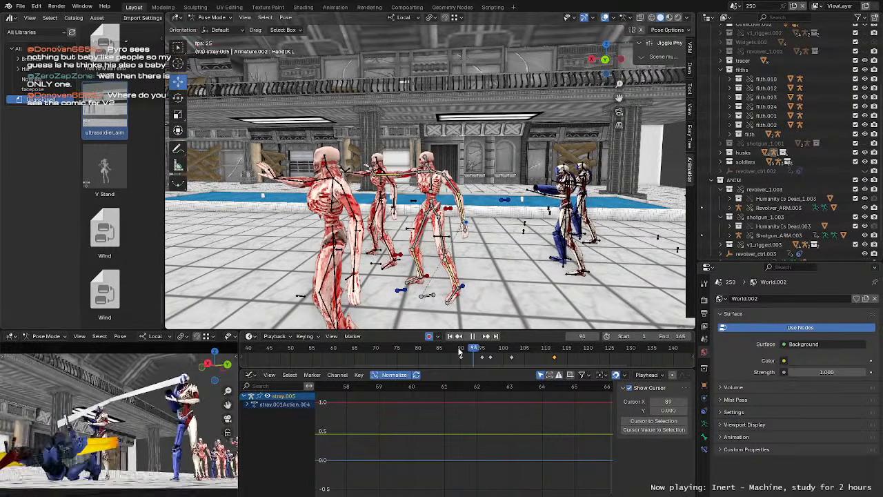
click(459, 352)
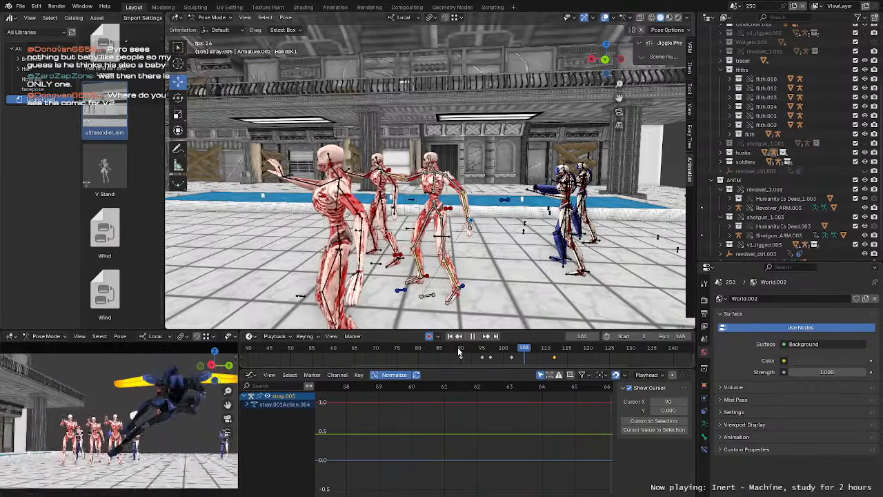
click(460, 353)
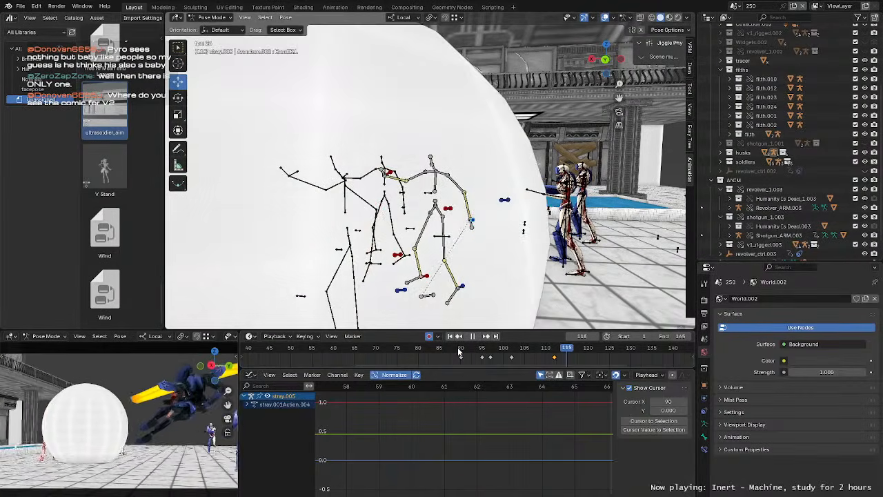
click(460, 351)
click(460, 353)
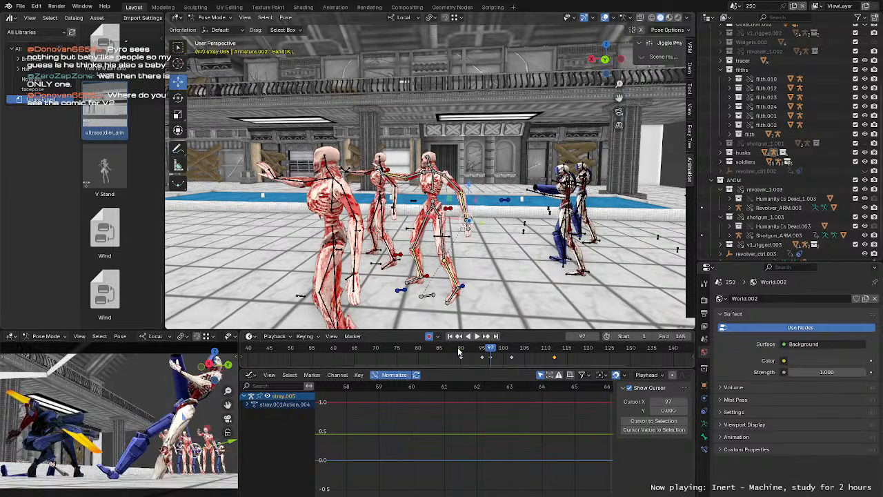
click(461, 353)
key(space)
click(460, 352)
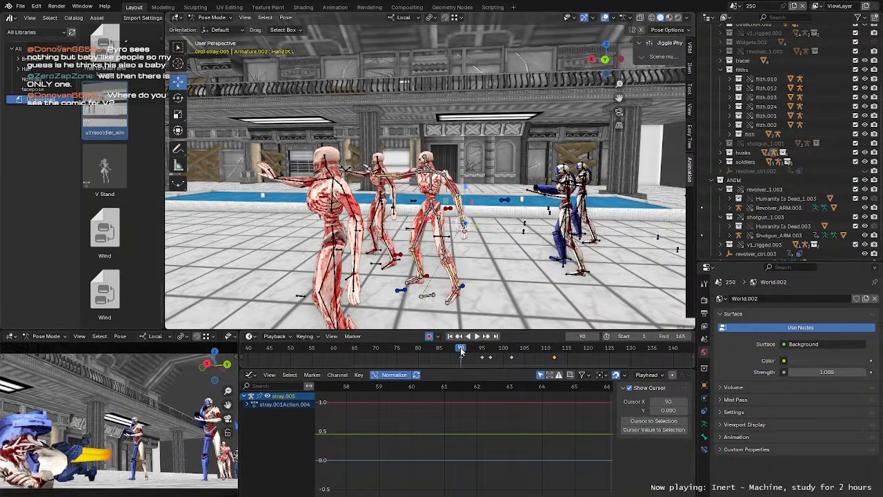
Step: Leave posing of stray.005, select ShotgunHusk.010 behind the strays, and enter Pose Mode on it
middle_drag(439, 261, 486, 248)
scroll(500, 279, down, 3)
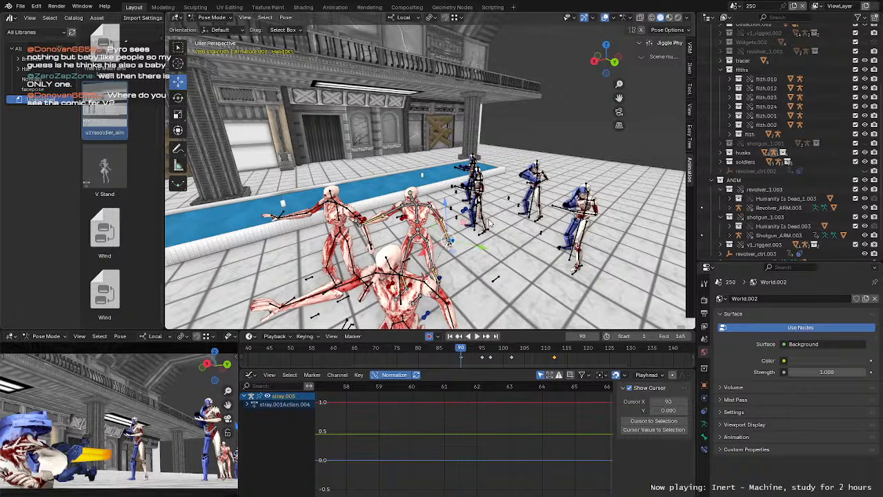
middle_drag(489, 222, 500, 233)
key(ctrl+Tab)
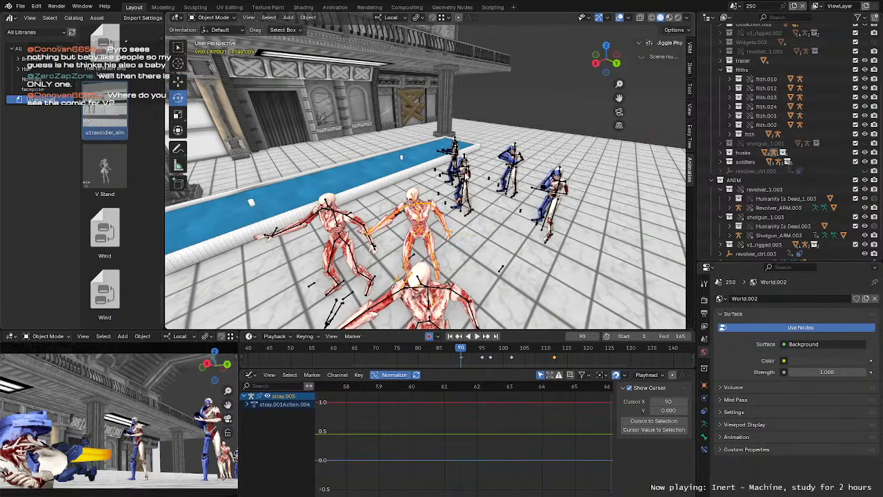
click(465, 191)
scroll(471, 207, up, 3)
middle_drag(472, 208, 378, 217)
key(ctrl+Tab)
Step: View the whole scene, and play back the animation from frame 74
middle_drag(374, 342, 422, 224)
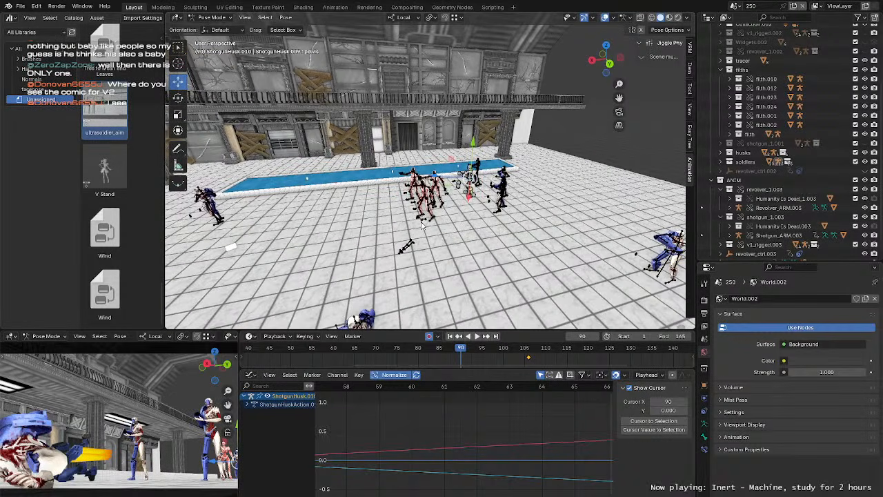
click(405, 350)
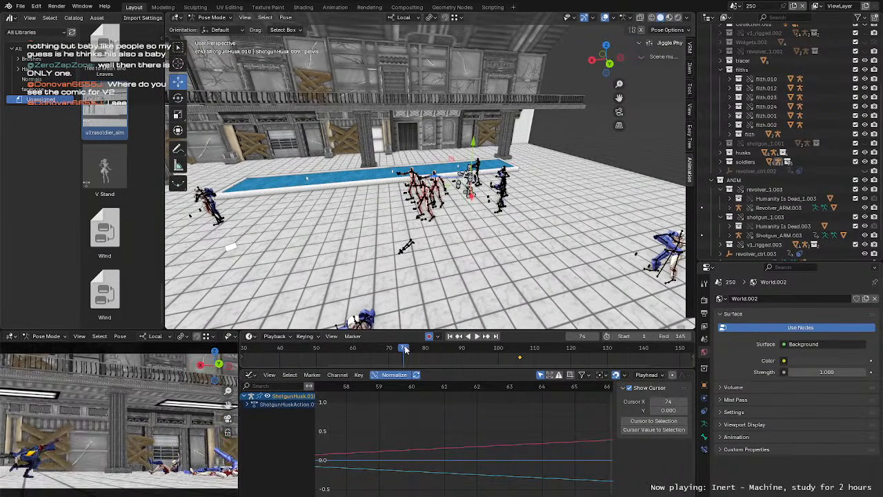
key(space)
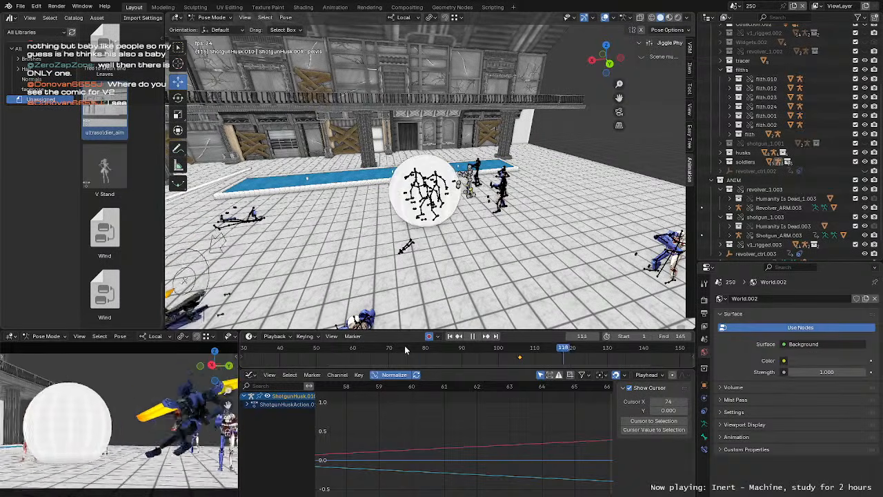
Step: Replay the animation from frame 74 with the whole scene in view, and stop at frame 98
click(406, 350)
click(405, 350)
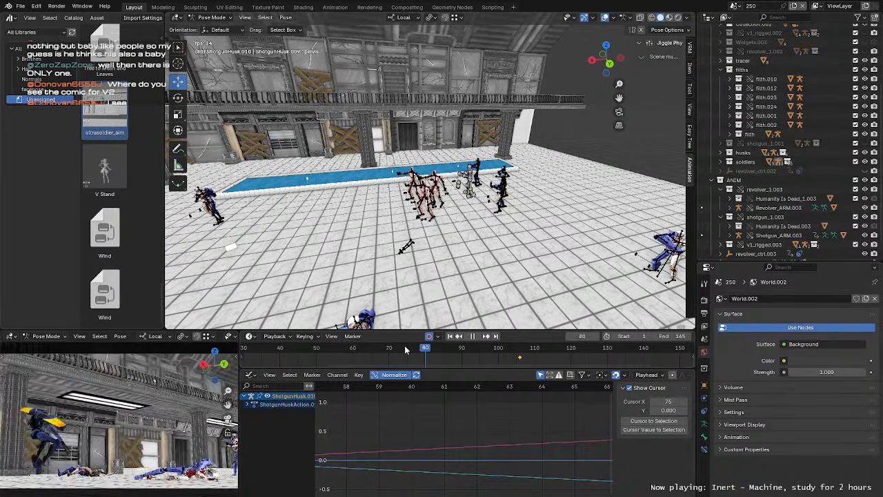
key(space)
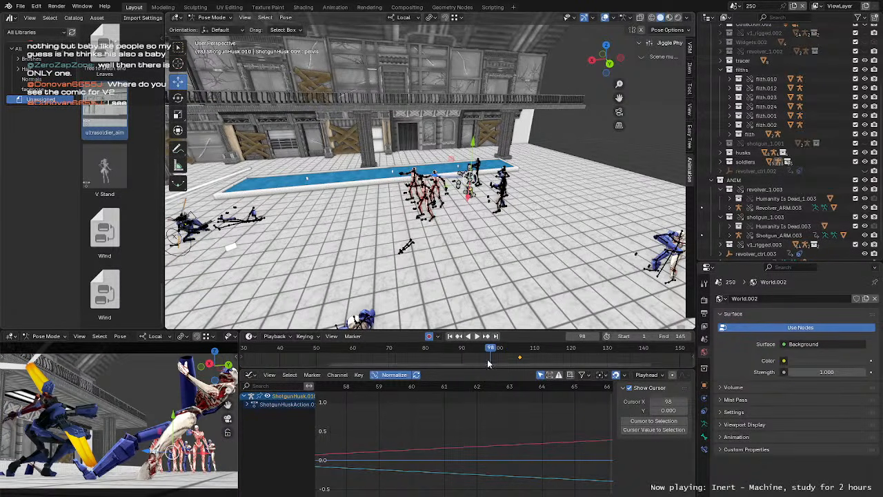
Step: Select all bones of ShotgunHusk.010 and move their keyframes one frame earlier, to frame 105
scroll(488, 364, down, 3)
scroll(494, 319, up, 4)
mouse_move(466, 221)
shift+middle_down()
mouse_move(449, 252)
mouse_move(479, 213)
mouse_move(465, 210)
shift+middle_up()
scroll(479, 214, up, 4)
drag(316, 129, 572, 359)
click(291, 361)
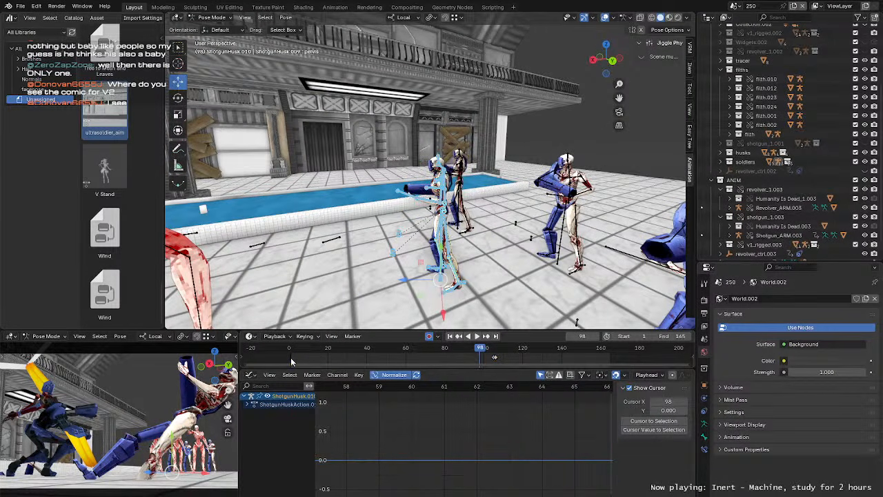
drag(484, 357, 500, 360)
scroll(511, 362, up, 3)
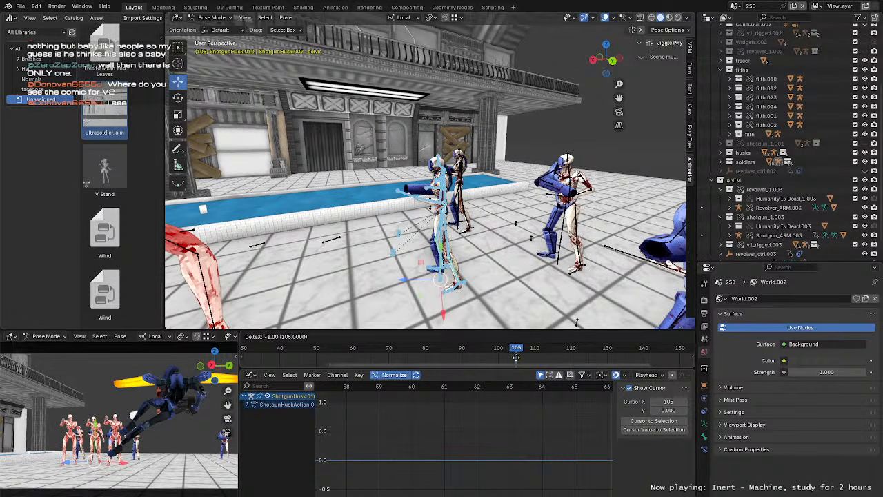
scroll(482, 266, down, 3)
Step: Play back the animation past the explosion, and return to frame 105
key(space)
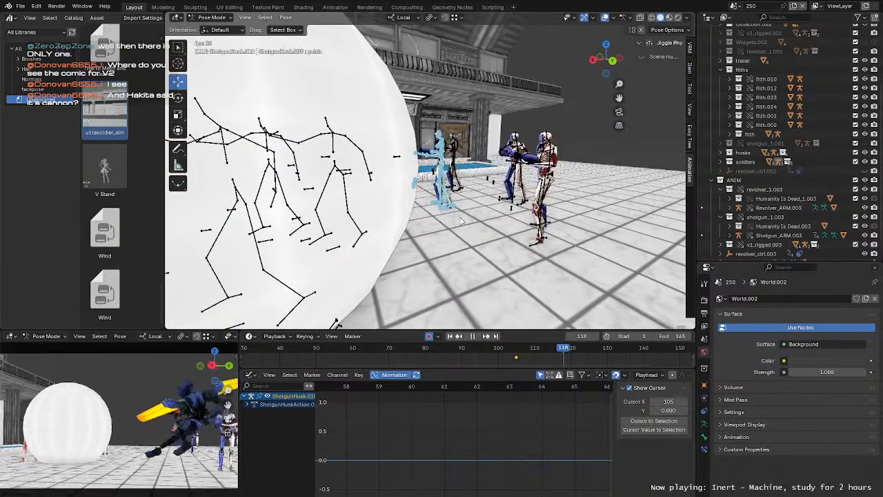
key(space)
drag(516, 351, 517, 350)
Step: Examine ShotgunHusk.010's pose and the neighbouring shotgun husks from several sides at frame 105
mouse_move(448, 224)
middle_down()
mouse_move(503, 229)
mouse_move(479, 238)
mouse_move(443, 222)
middle_up()
scroll(506, 235, up, 2)
click(476, 261)
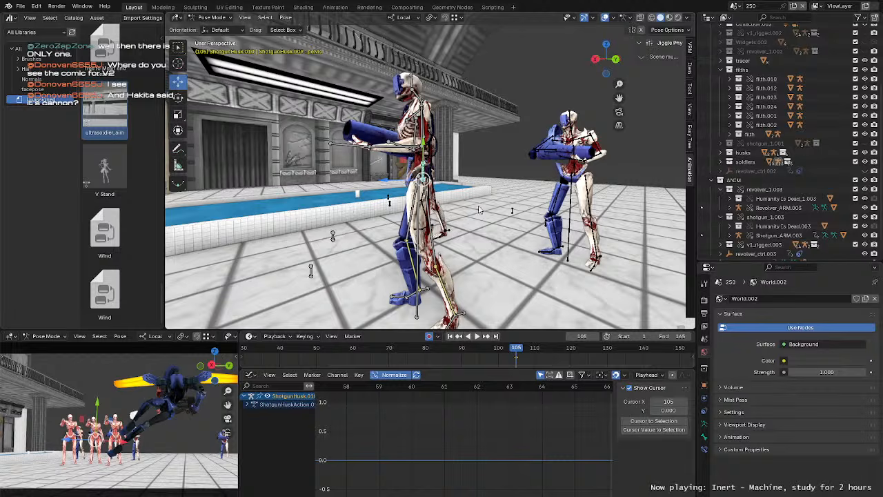
middle_drag(479, 210, 448, 213)
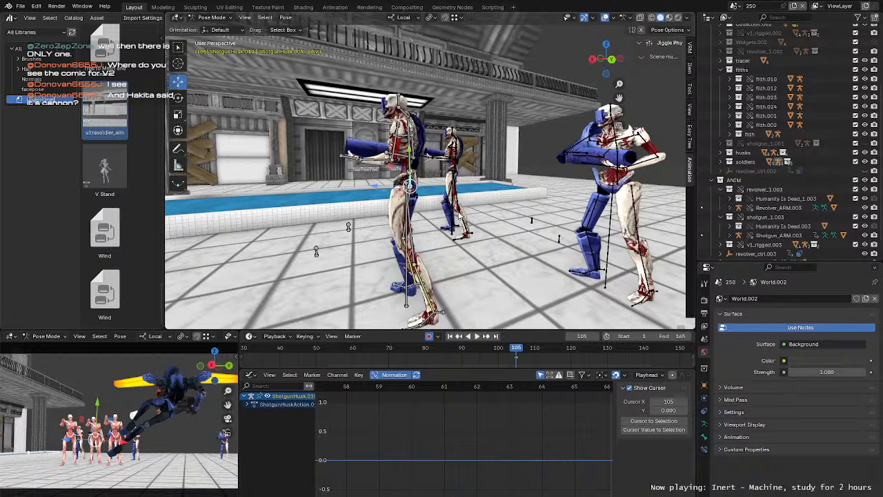
middle_drag(460, 216, 512, 237)
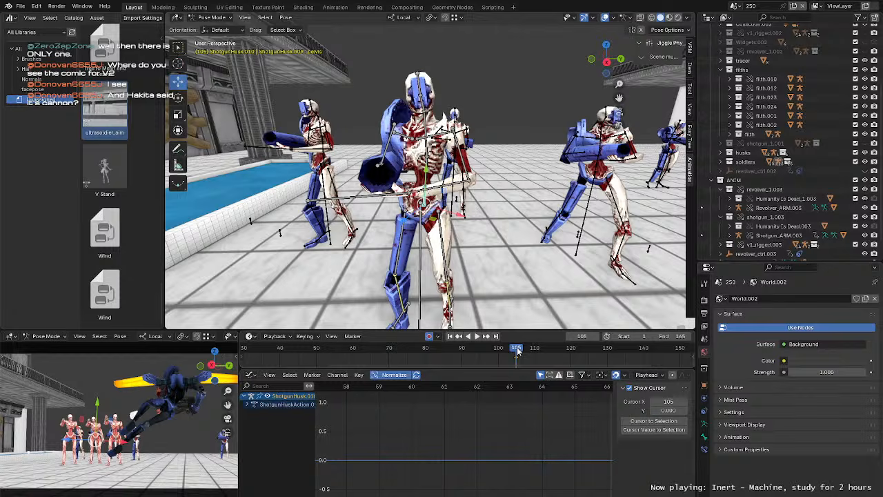
scroll(497, 254, down, 6)
middle_drag(455, 238, 547, 245)
scroll(540, 256, up, 2)
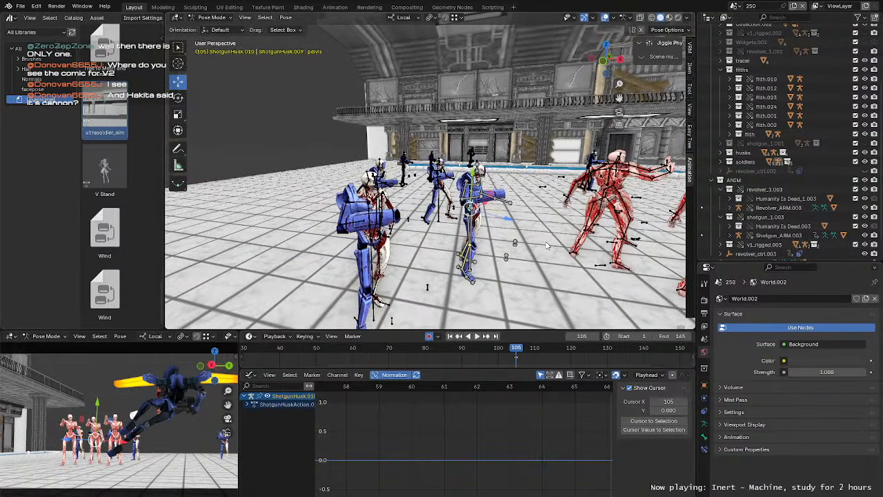
scroll(538, 241, up, 3)
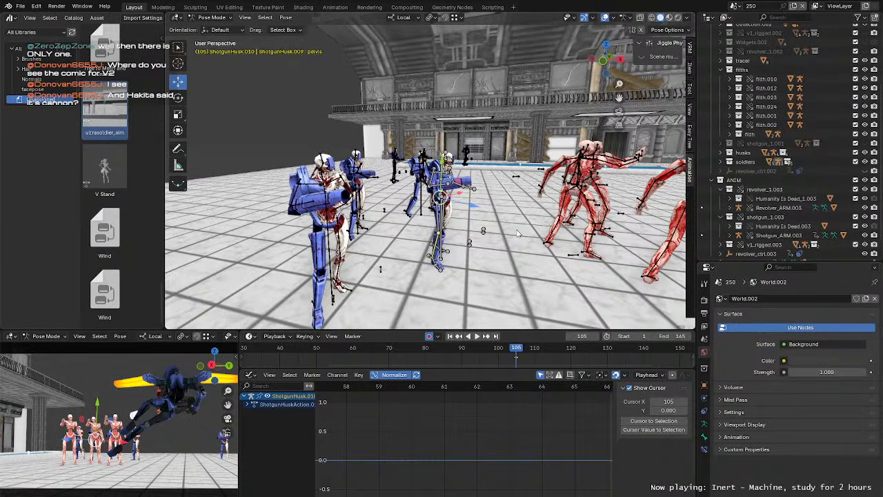
middle_drag(520, 234, 503, 210)
scroll(436, 230, up, 2)
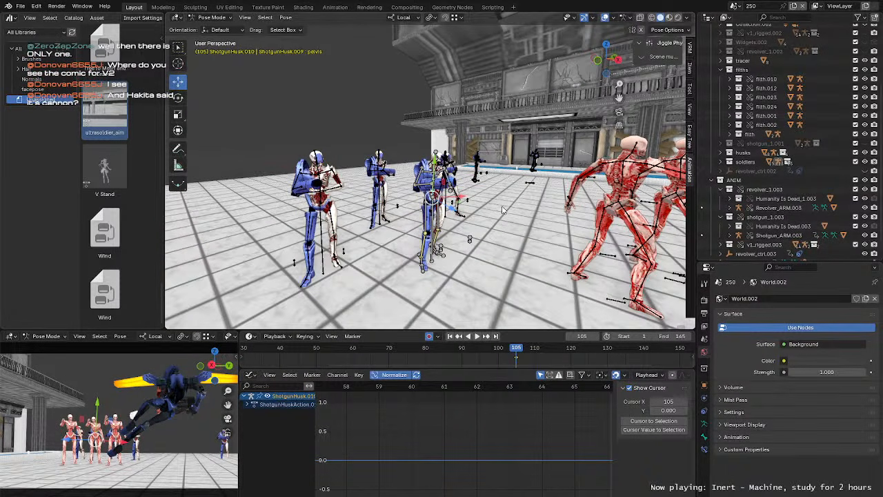
middle_drag(503, 210, 450, 289)
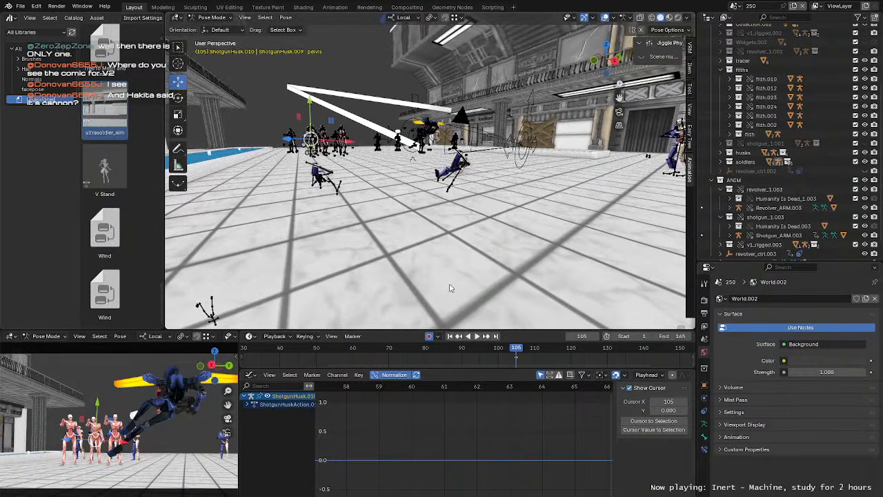
Step: Play back earlier parts of the animation from frames 92 and 63, and stop at frame 44
click(464, 349)
key(space)
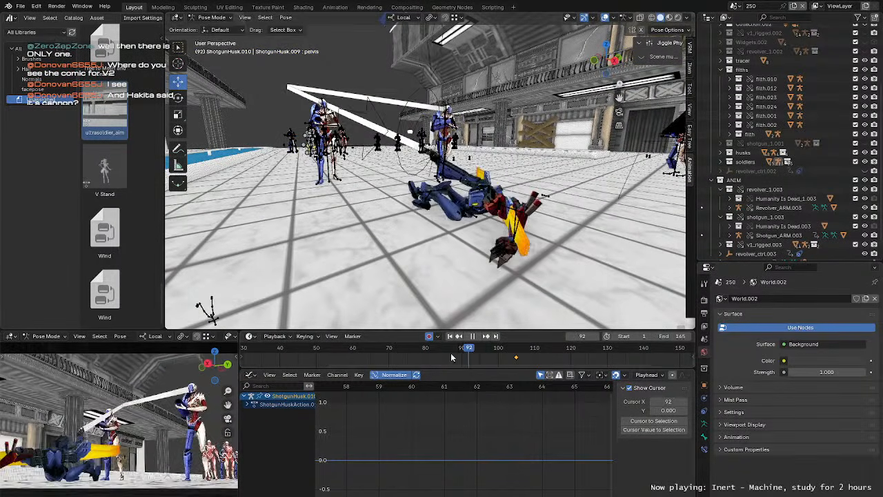
click(363, 352)
key(space)
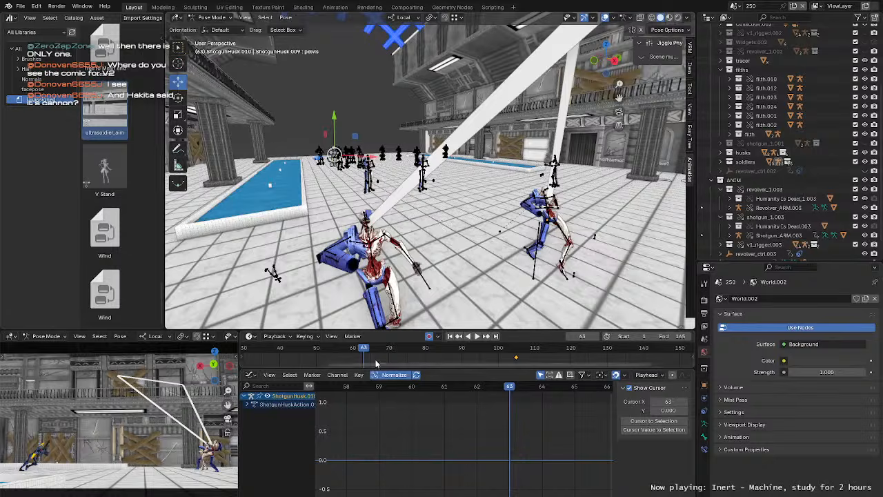
click(294, 348)
key(space)
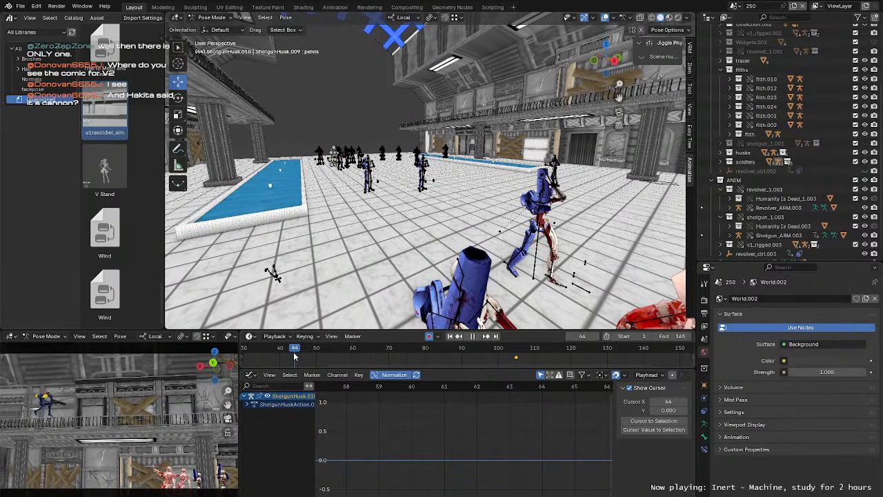
Step: Leave posing of ShotgunHusk.010, select the foreground ShotgunHusk with its raised cannon, and enter Pose Mode on it
middle_drag(506, 224, 449, 235)
scroll(455, 225, down, 4)
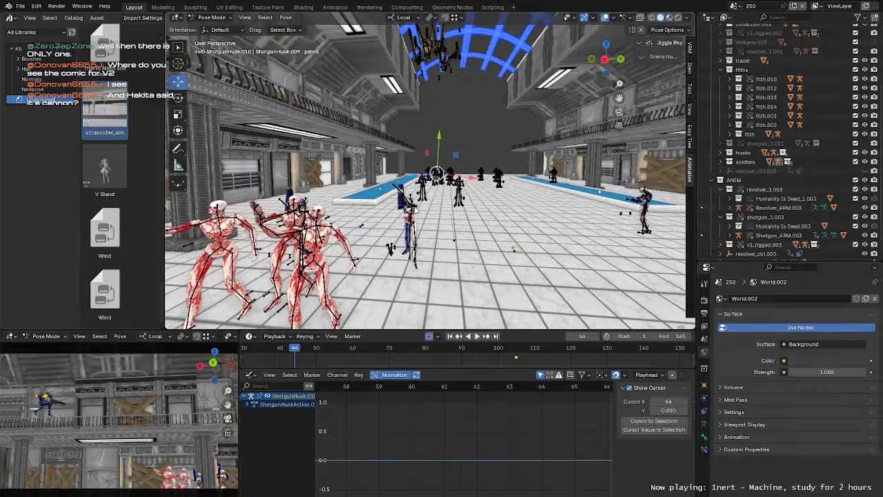
key(ctrl+Tab)
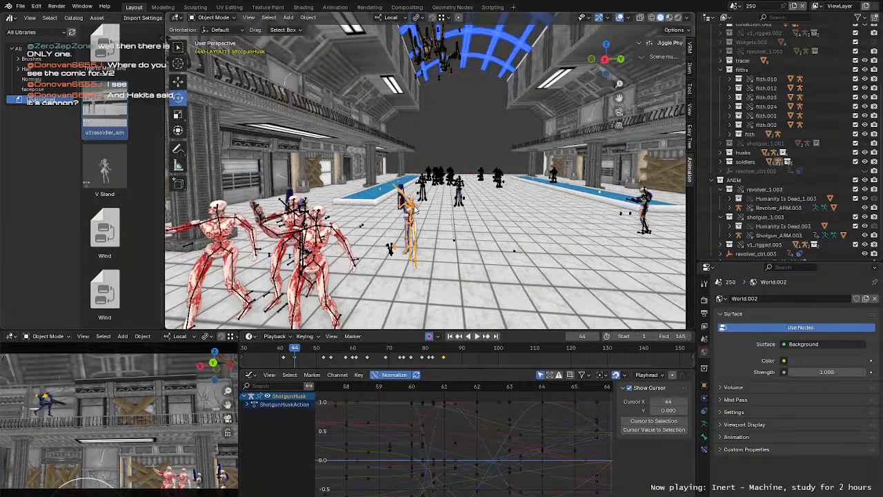
key(KP_Decimal)
mouse_move(422, 200)
shift+middle_down()
mouse_move(429, 227)
mouse_move(431, 210)
mouse_move(418, 210)
shift+middle_up()
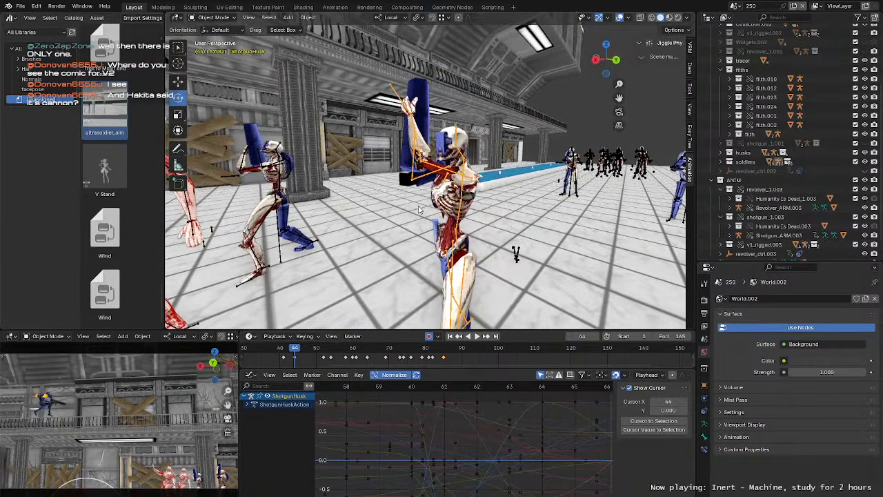
key(ctrl+Tab)
Step: Select the arm and upper spine bones that form ShotgunHusk's raised-cannon pose
middle_drag(470, 176, 426, 197)
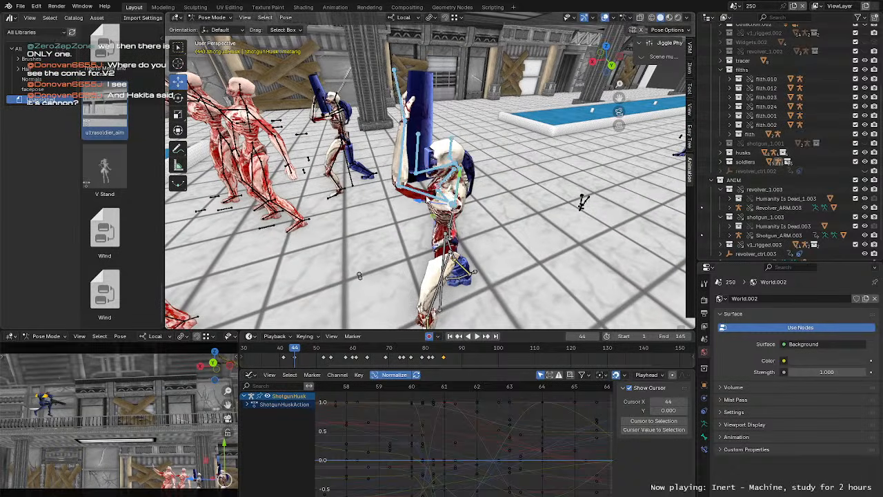
click(426, 195)
shift+click(431, 169)
shift+click(418, 159)
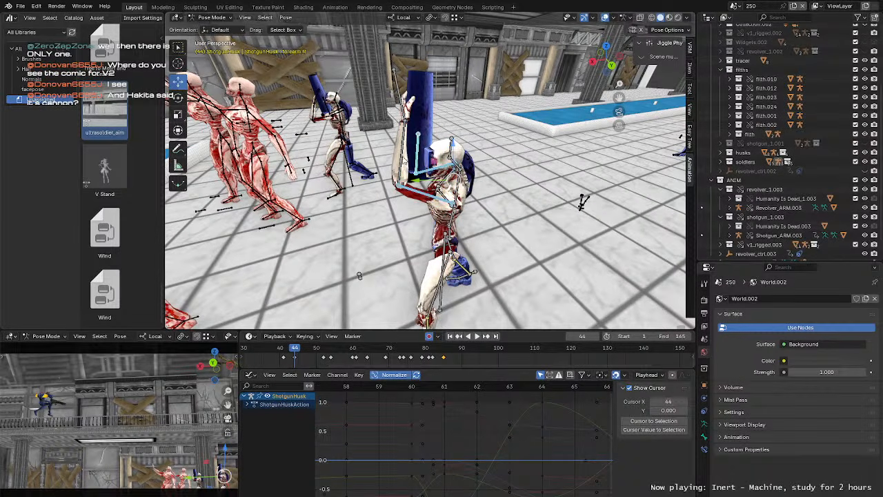
shift+click(402, 156)
shift+click(402, 101)
middle_drag(378, 160, 471, 153)
shift+click(465, 196)
shift+click(466, 142)
shift+click(465, 131)
middle_drag(518, 168, 464, 166)
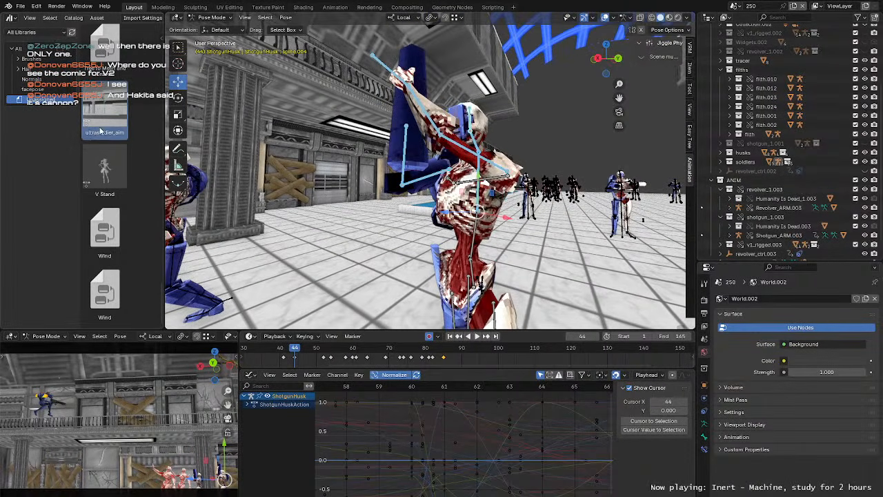
Step: Save the selected bones' pose in the User Library as a pose asset named ultrasoldier_charge, and locate it in the library
click(98, 19)
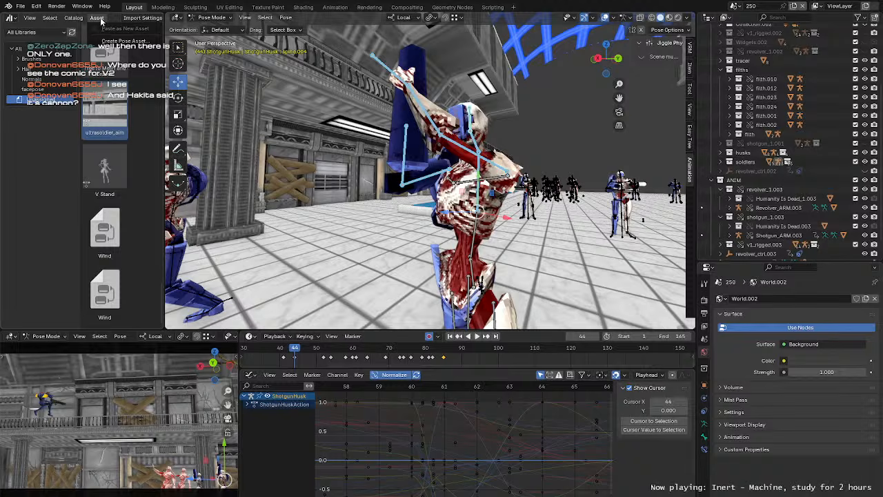
click(113, 41)
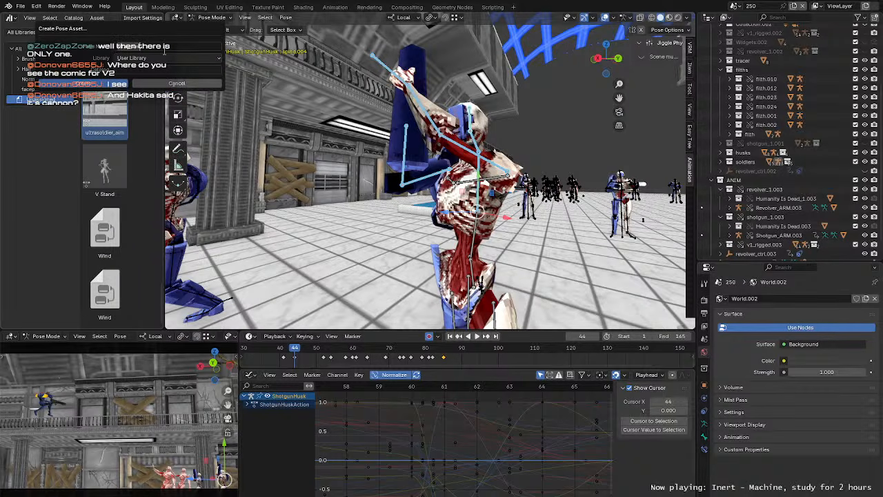
key(BackSpace)
click(117, 83)
scroll(137, 101, down, 4)
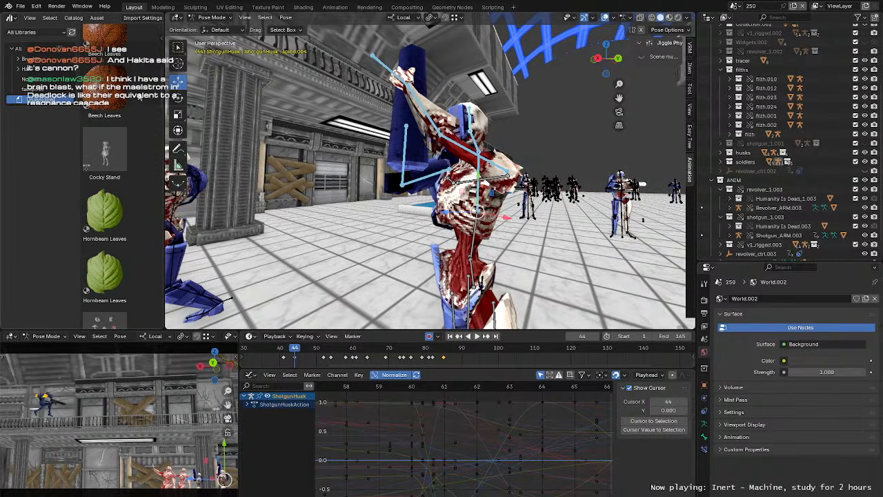
scroll(148, 255, down, 10)
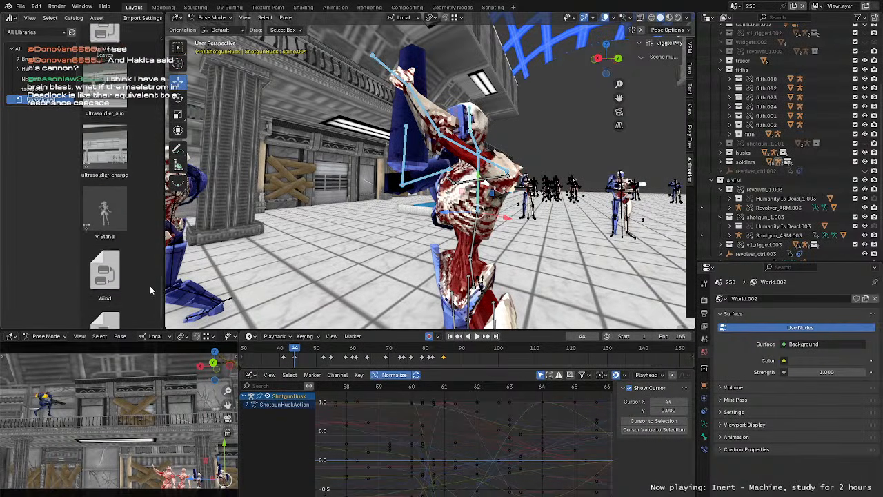
scroll(150, 288, down, 2)
scroll(151, 291, up, 2)
Step: Leave posing of ShotgunHusk, select ShotgunHusk.009 in the distant group, and enter Pose Mode on it
middle_drag(449, 109, 584, 162)
scroll(454, 140, down, 6)
key(ctrl+Tab)
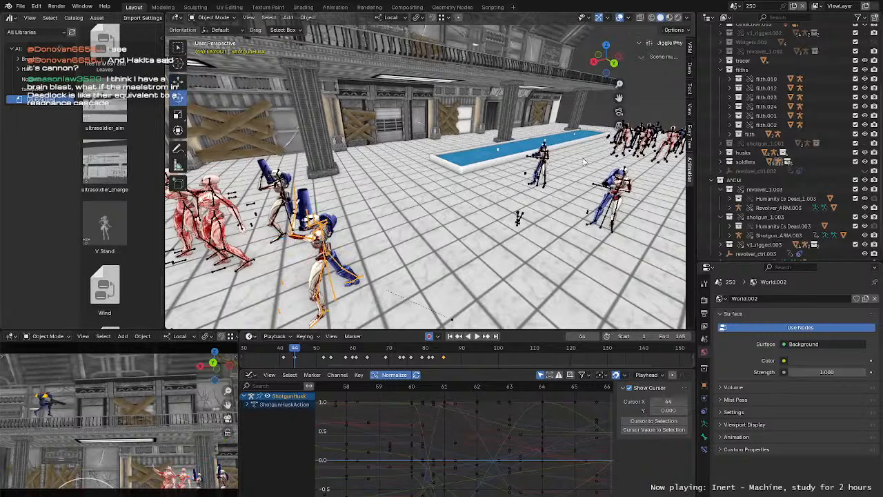
click(659, 126)
key(KP_Decimal)
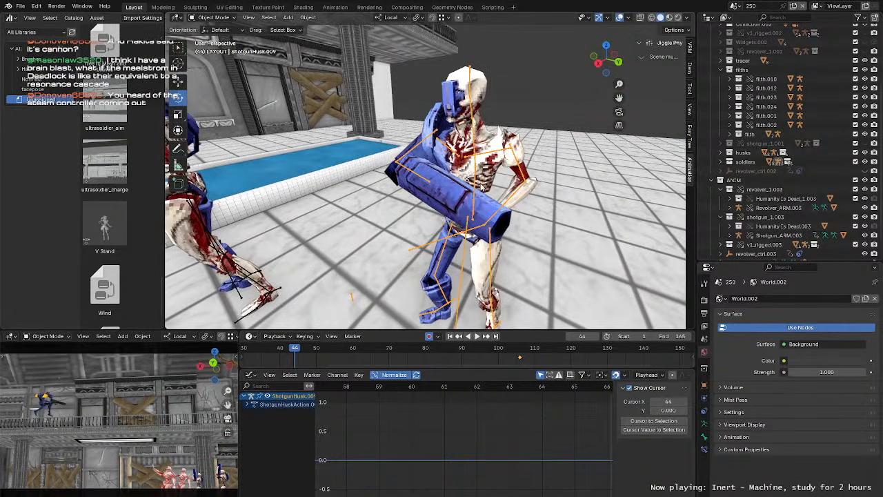
key(ctrl+Tab)
Step: Try applying the ultrasoldier_charge pose with ShotgunHusk.009's right upper arm selected at frame 44, and undo it
click(426, 150)
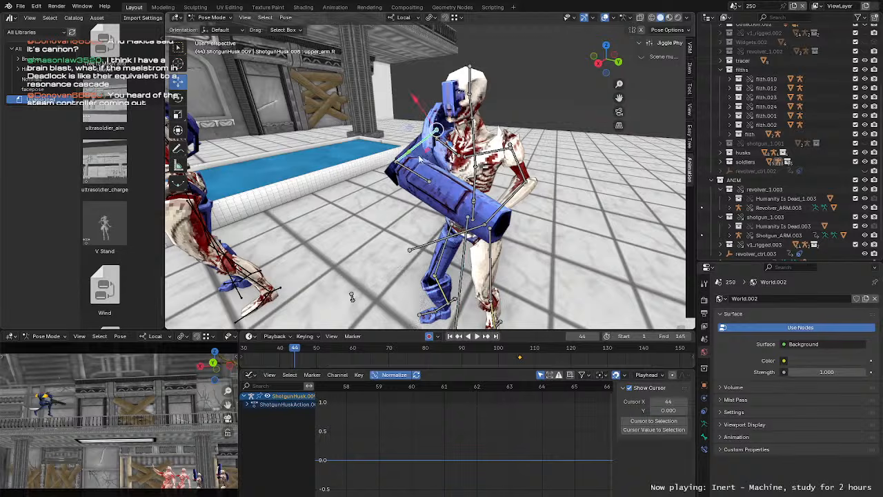
right_click(111, 161)
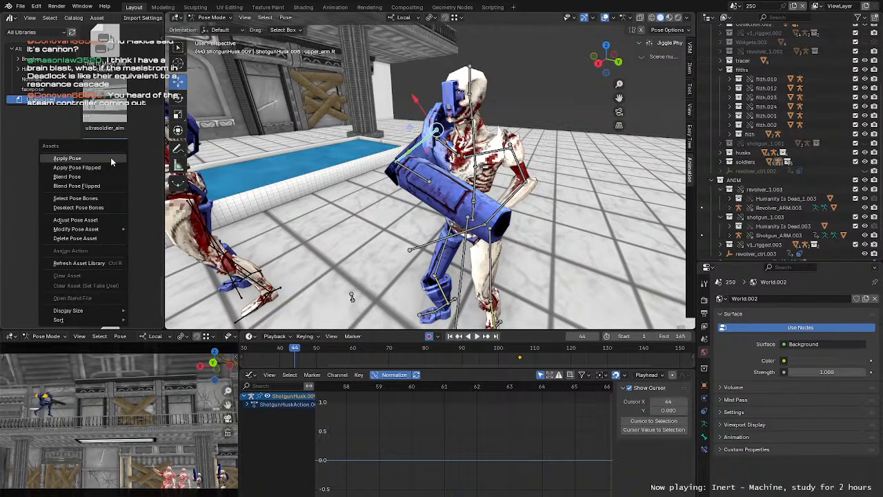
click(112, 162)
key(ctrl+z)
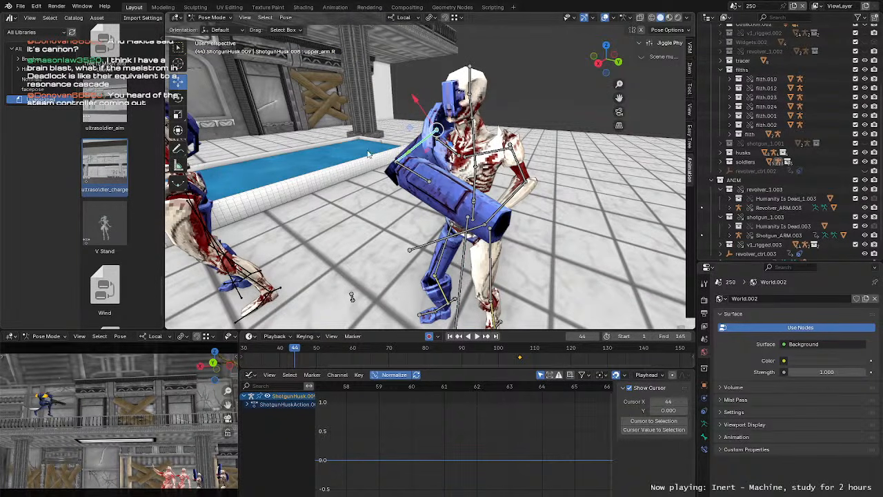
Step: Try the ultrasoldier_charge pose on ShotgunHusk.009 again, select spine.003 for rotation, and undo back to the original aiming pose
middle_drag(323, 155, 341, 148)
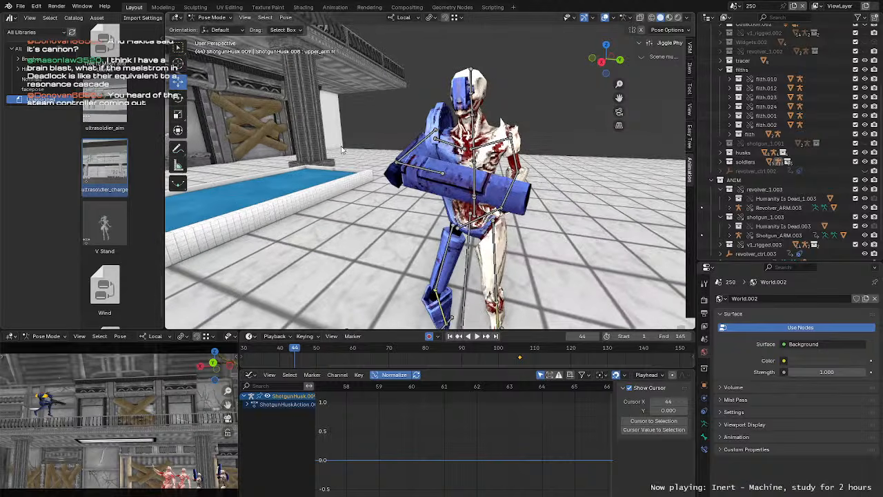
right_click(100, 165)
click(99, 165)
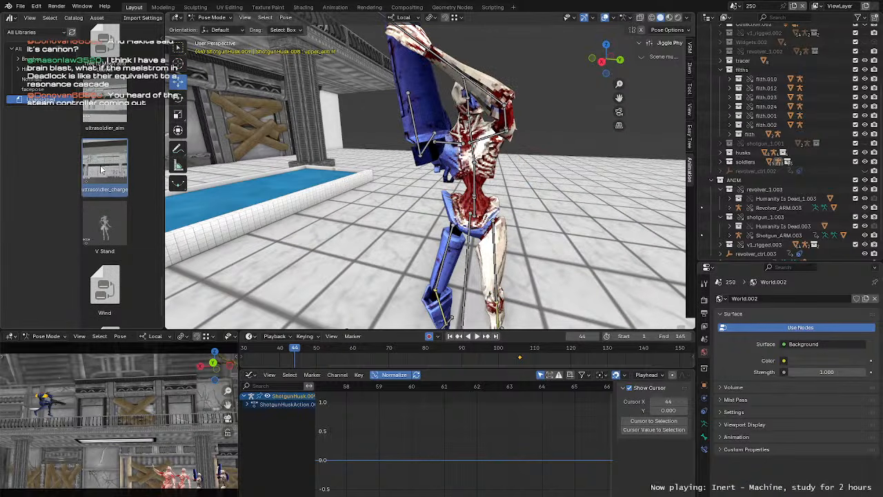
click(471, 118)
middle_drag(471, 118, 502, 116)
key(r)
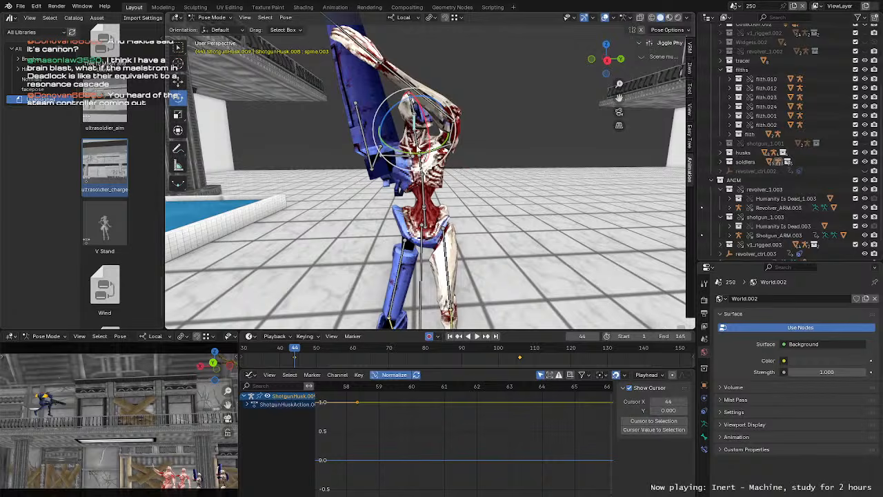
key(ctrl+z)
key(ctrl+z)
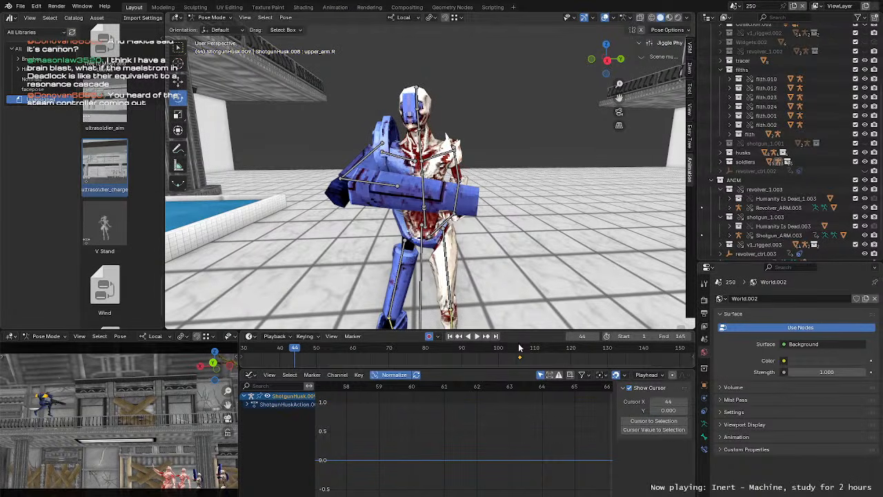
Step: At frame 90, select ShotgunHusk.009's spine, head and both arms' bones in Pose Mode
key(space)
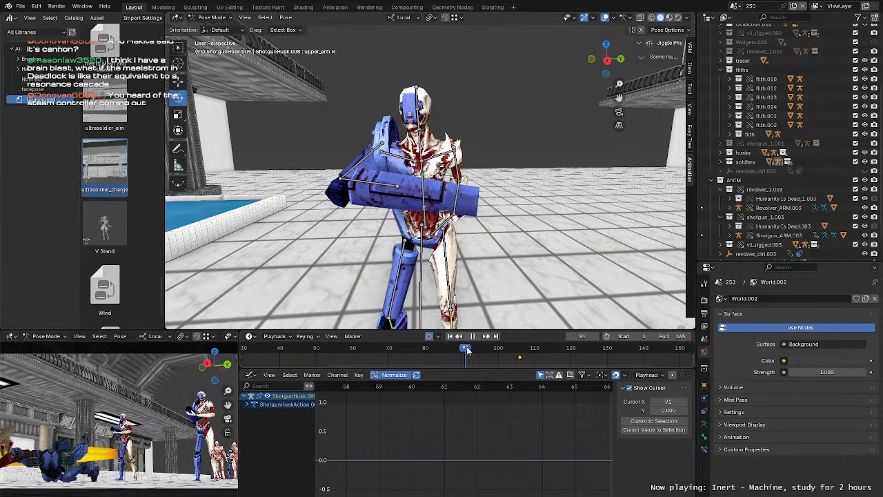
drag(465, 350, 462, 351)
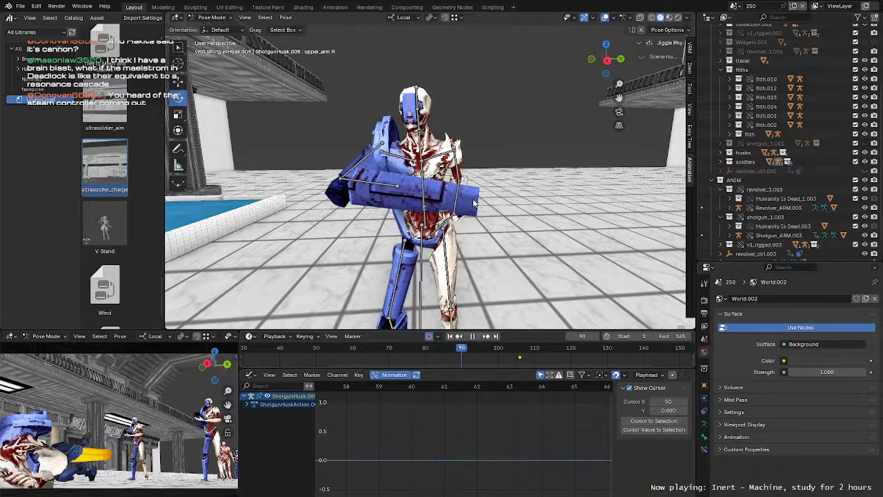
middle_drag(473, 189, 323, 296)
click(422, 153)
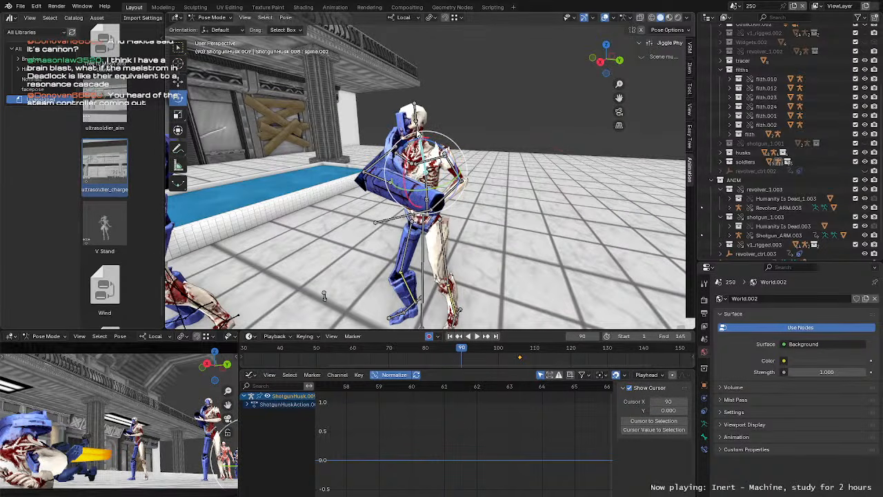
shift+click(416, 122)
shift+click(453, 164)
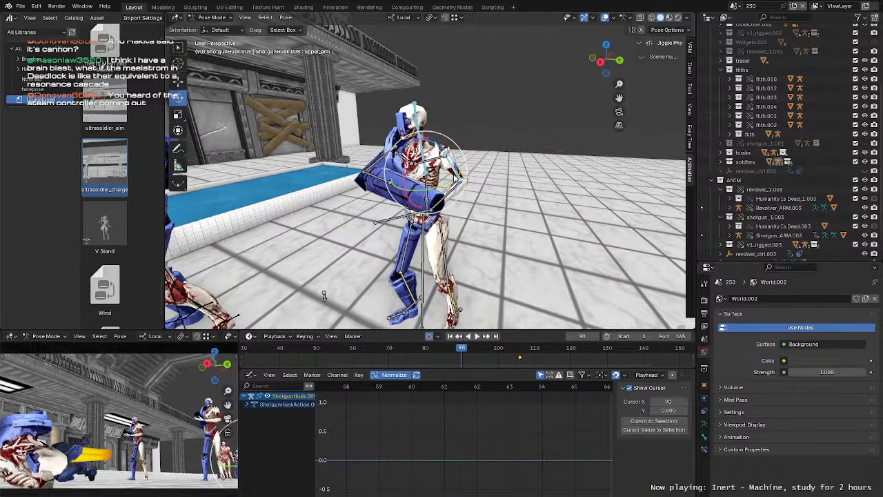
shift+click(451, 191)
shift+click(400, 217)
shift+click(373, 171)
shift+click(384, 160)
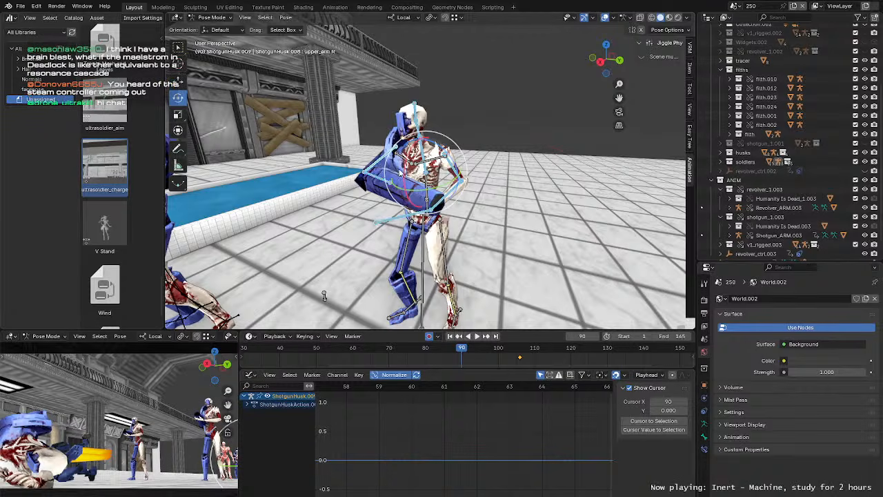
Step: Move the selected bones' aiming-pose keyframe on ShotgunHusk.009 to frame 90
scroll(414, 169, up, 3)
middle_drag(428, 183, 425, 180)
scroll(453, 219, down, 3)
middle_drag(453, 219, 489, 200)
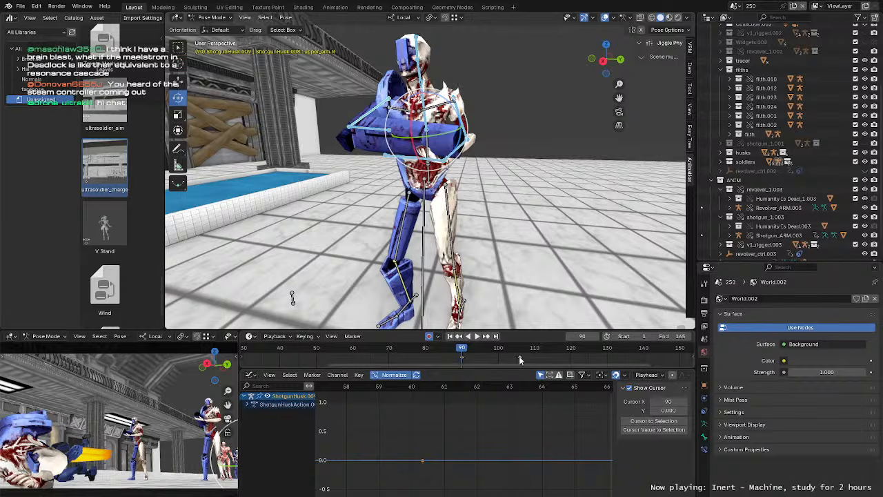
drag(519, 358, 460, 359)
middle_drag(513, 205, 507, 226)
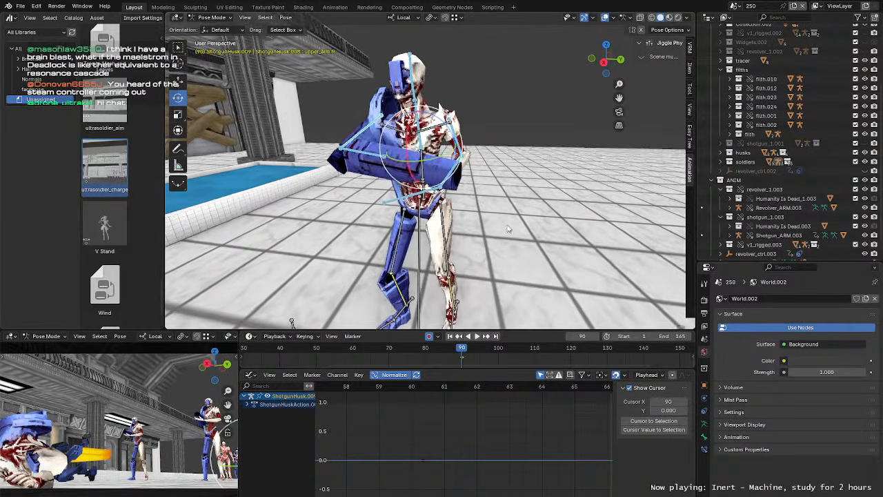
scroll(507, 226, down, 1)
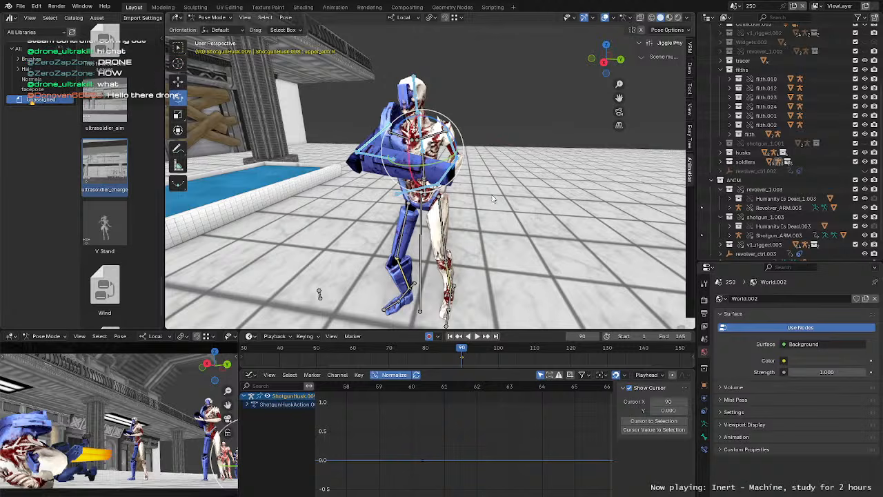
scroll(417, 182, up, 2)
shift+middle_drag(492, 210, 493, 228)
Step: Apply the ultrasoldier_charge pose to ShotgunHusk.009's selected bones at frame 95
key(space)
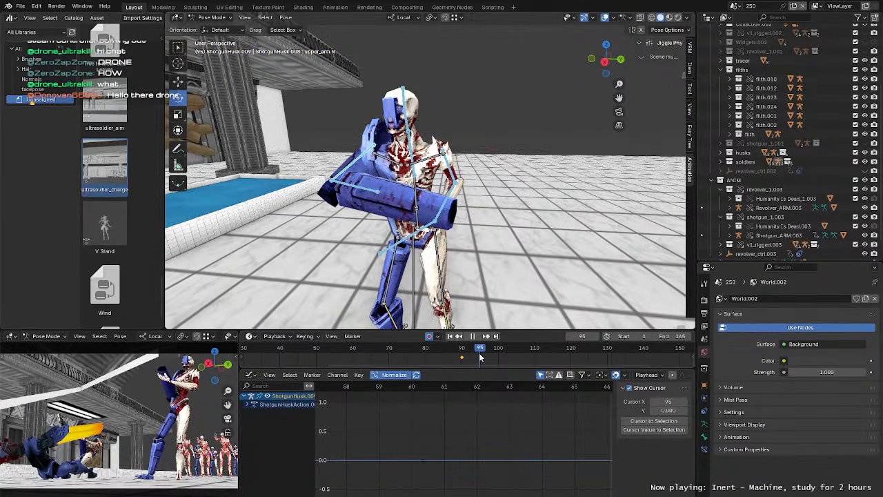
key(space)
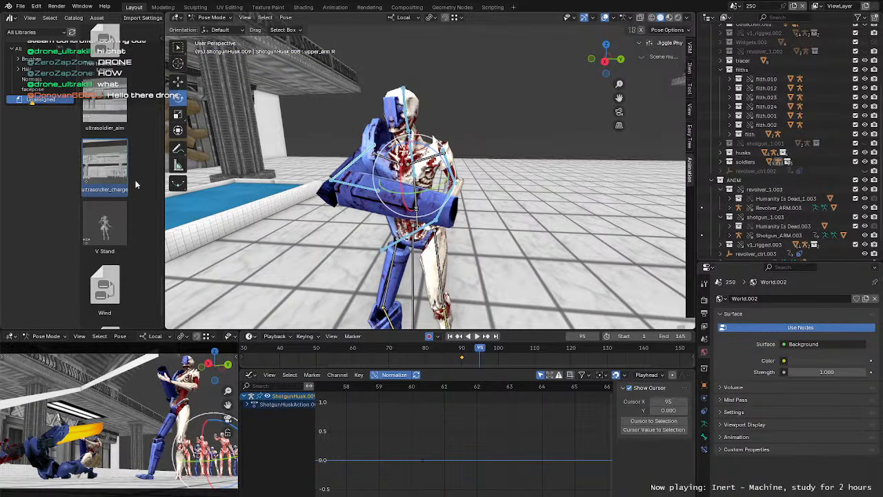
middle_drag(546, 176, 501, 166)
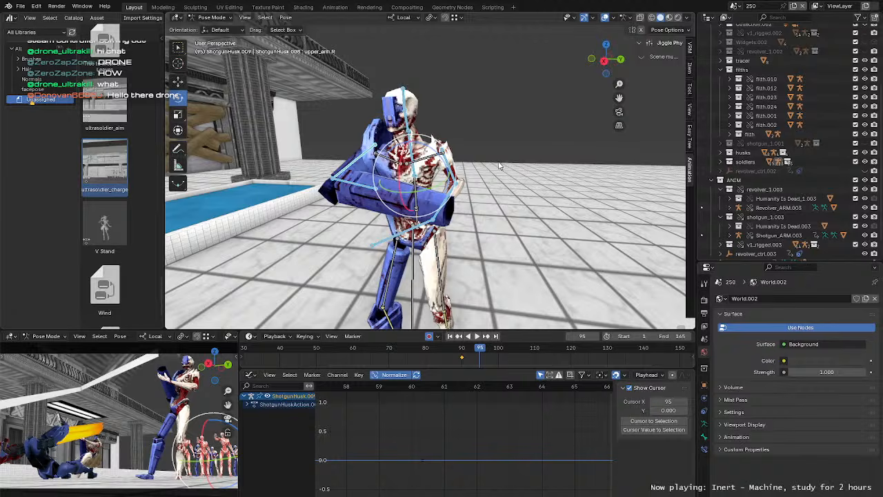
right_click(499, 155)
right_click(116, 169)
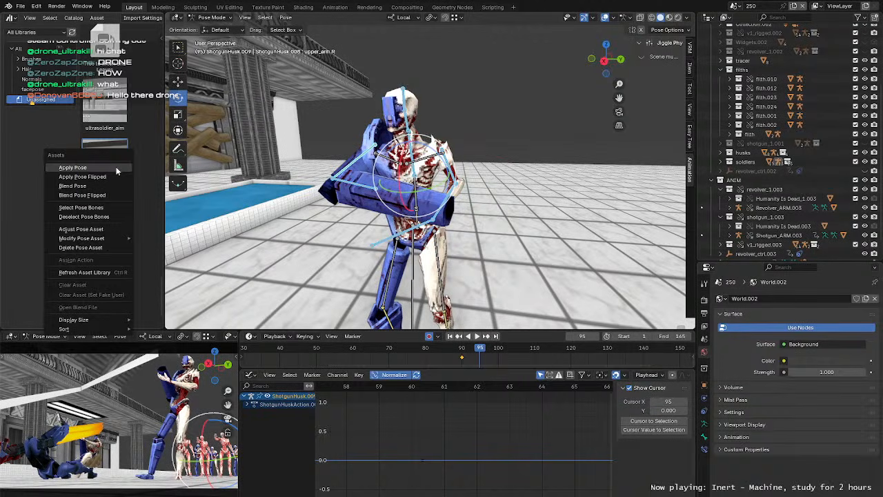
click(116, 169)
Step: Turn ShotgunHusk.009's spine.003 with trackball rotations at frame 95, finishing with angles of about 3.44° and 1.72°
middle_drag(357, 154, 409, 148)
click(410, 151)
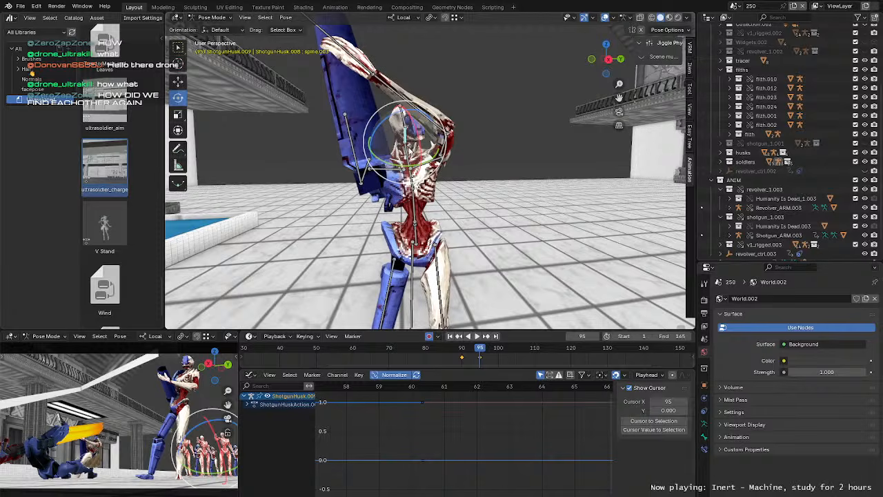
key(r)
key(r)
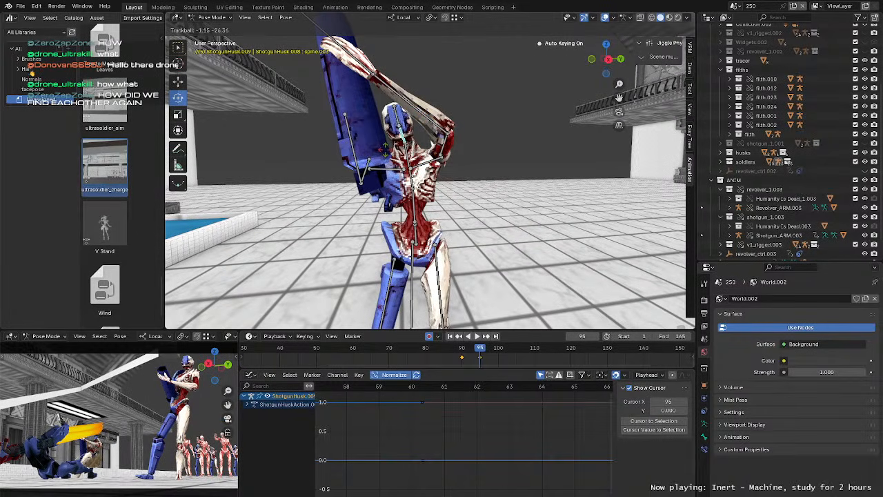
drag(383, 148, 386, 148)
drag(447, 129, 453, 150)
key(r)
key(r)
click(456, 152)
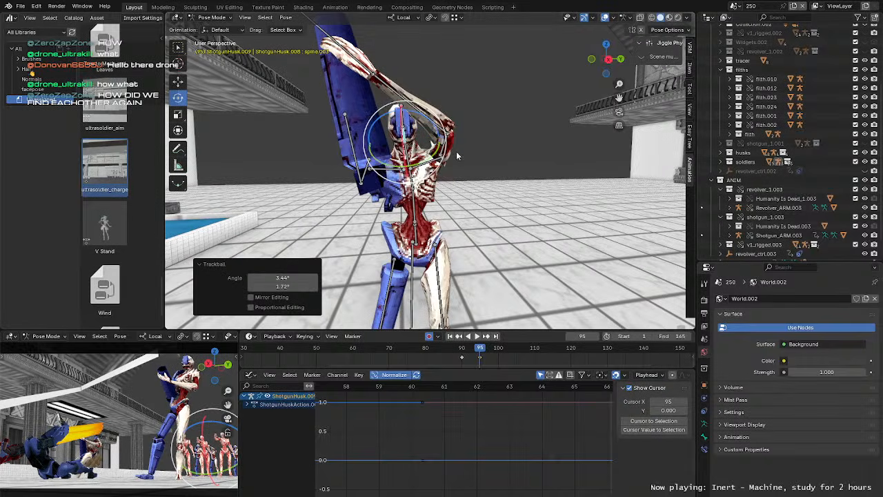
Step: Rotate spine.003 further with a trackball rotation of about 8.02° and 4.01°
middle_drag(467, 167, 450, 159)
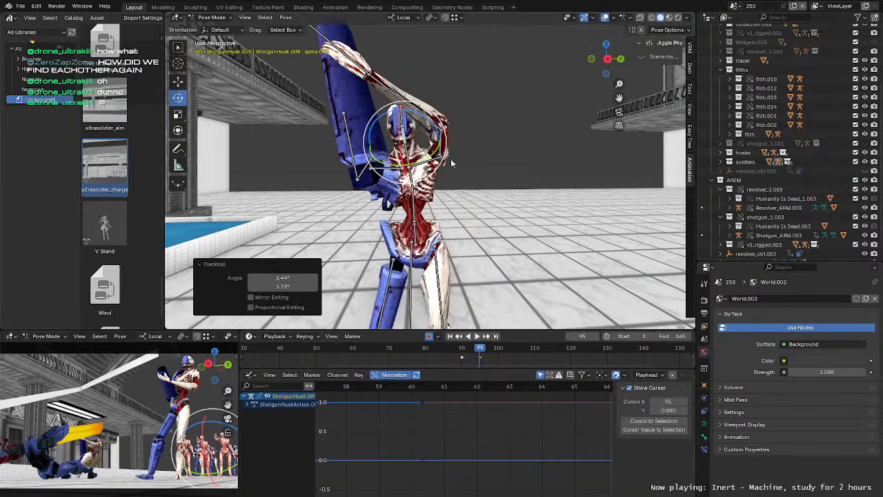
click(407, 160)
drag(409, 145, 414, 143)
key(r)
key(x)
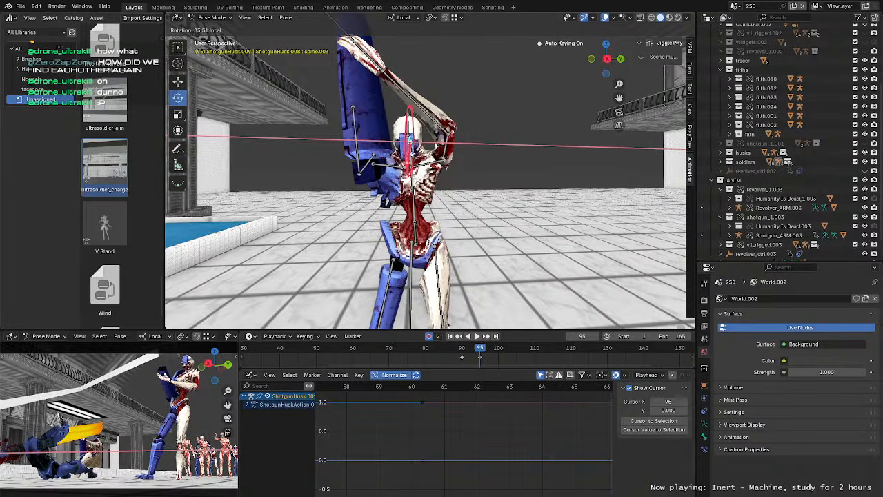
key(r)
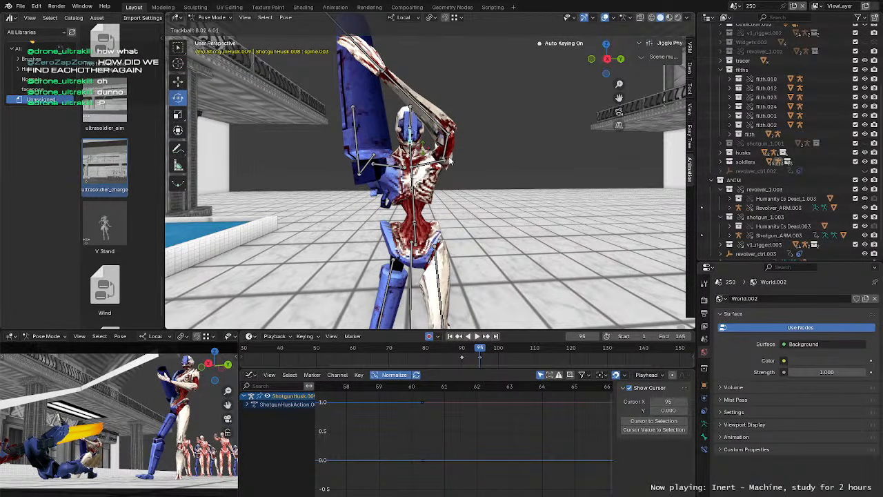
click(474, 166)
Step: Correct spine.003 with a trackball rotation of about -22.9° and -2.29°
middle_drag(473, 164, 489, 176)
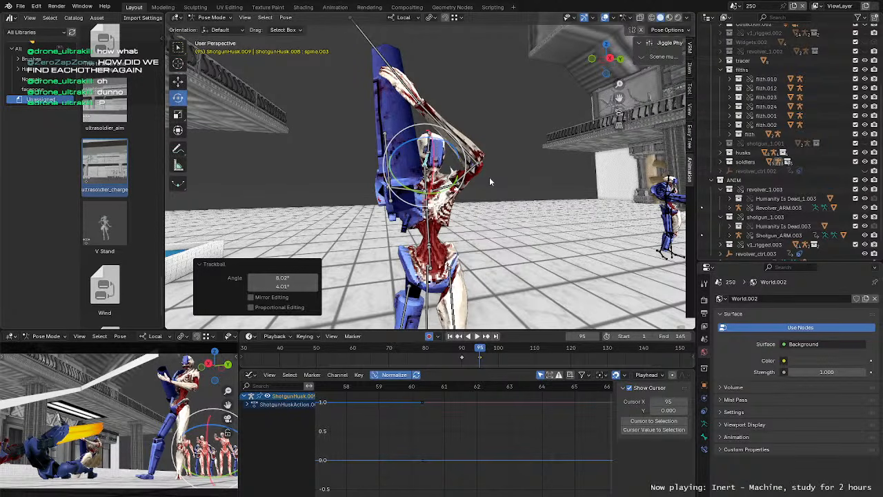
middle_drag(490, 180, 489, 187)
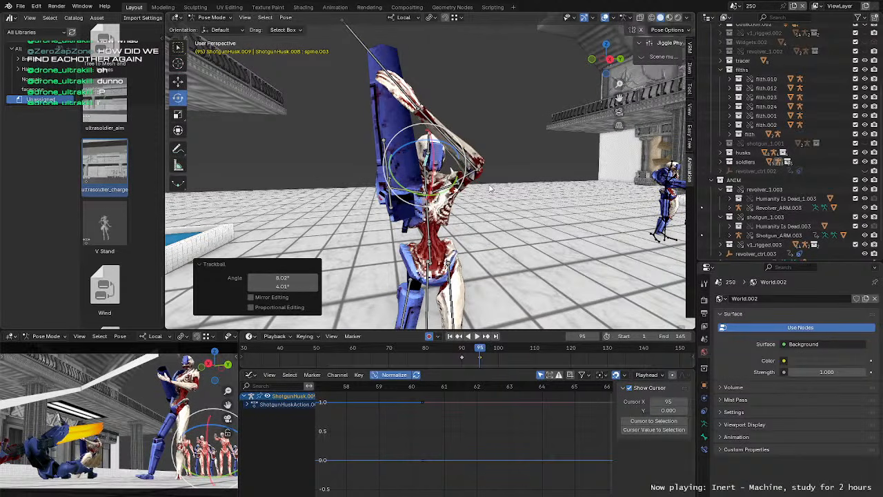
mouse_move(490, 187)
middle_down()
mouse_move(489, 174)
mouse_move(496, 181)
mouse_move(479, 177)
middle_up()
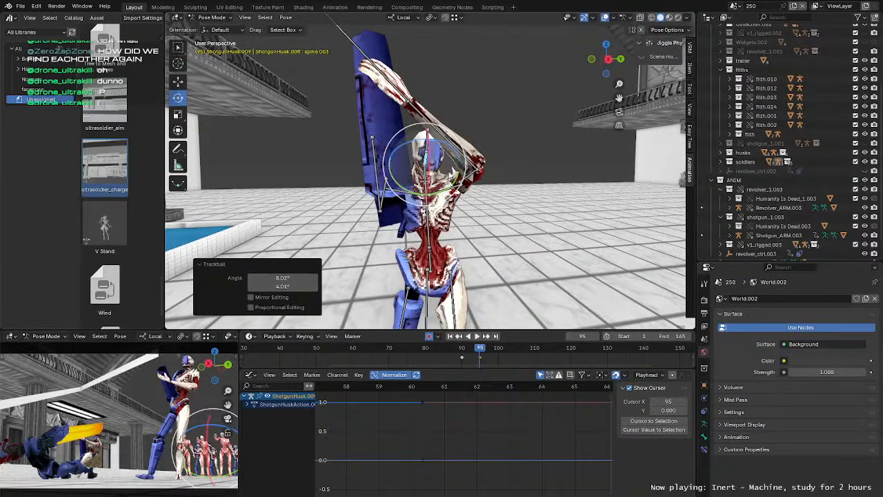
key(r)
key(r)
click(442, 147)
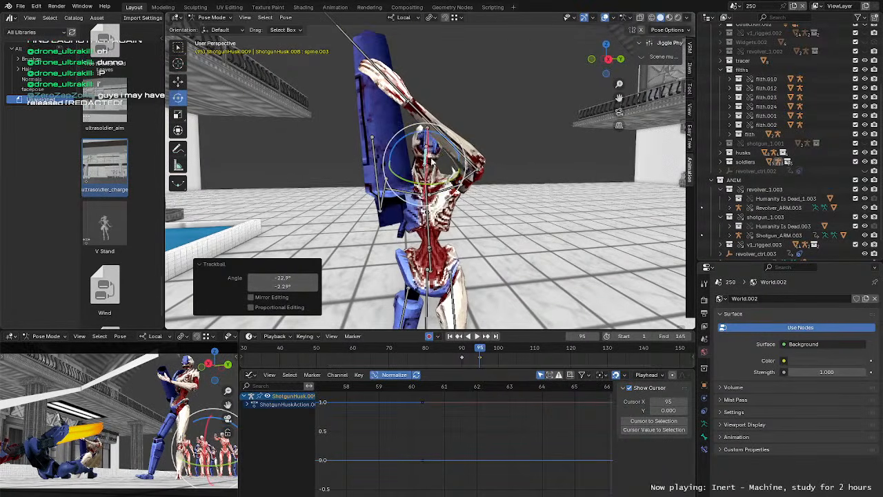
Step: Rotate the head bone spine.004 with a trackball rotation of about 21.2° and 0.573°
mouse_move(442, 148)
middle_down()
mouse_move(491, 152)
mouse_move(429, 156)
middle_up()
click(422, 153)
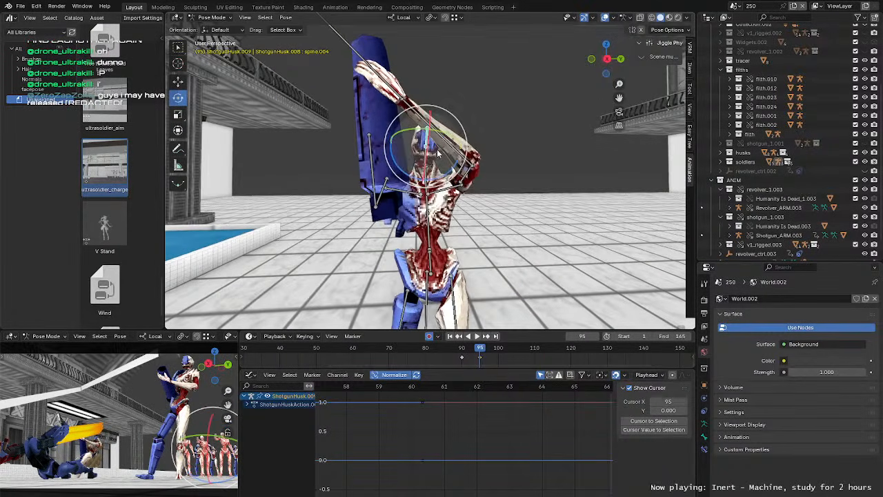
key(r)
key(r)
click(485, 181)
middle_drag(486, 181, 473, 183)
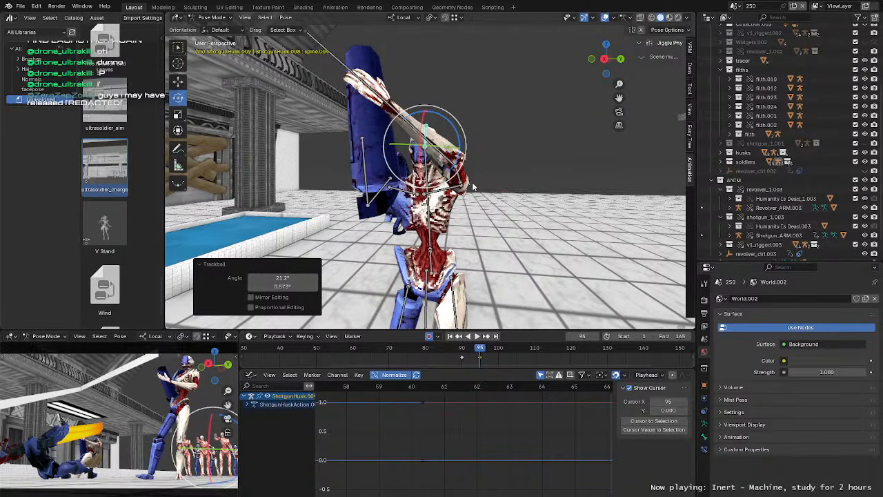
Step: Examine ShotgunHusk.009's charge pose from the side and the front
middle_drag(472, 182, 533, 185)
middle_drag(535, 185, 486, 190)
middle_drag(480, 221, 429, 257)
middle_drag(474, 235, 452, 201)
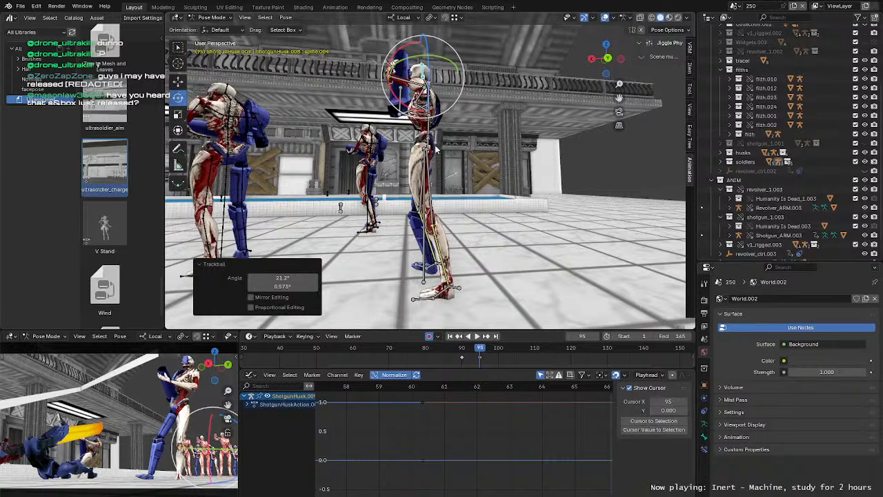
key(w)
middle_drag(436, 149, 452, 193)
click(436, 178)
key(w)
drag(433, 178, 445, 182)
shift+middle_drag(469, 265, 476, 192)
middle_drag(471, 248, 474, 204)
Step: Try moving and rotating ShotgunHusk.009's lower torso bones, including spine.001, and undo the last change
click(470, 246)
key(g)
click(495, 259)
key(r)
key(r)
click(474, 219)
scroll(486, 166, up, 1)
click(476, 205)
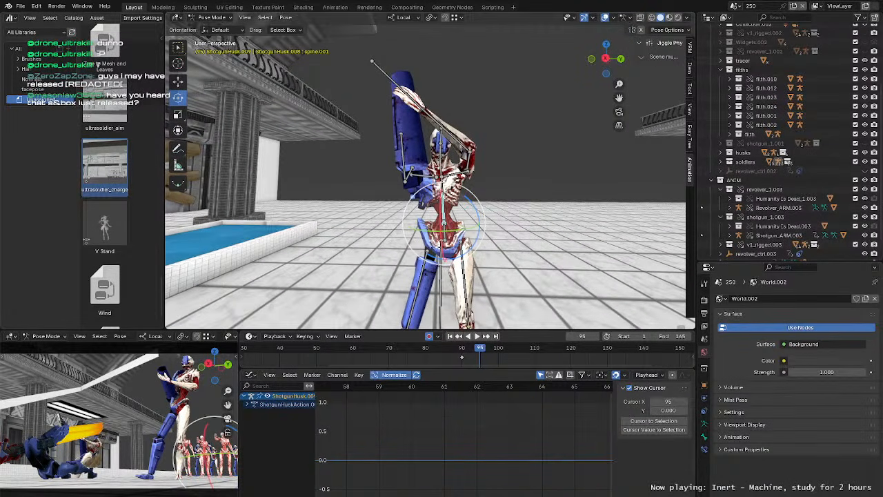
key(r)
key(r)
click(449, 185)
key(ctrl+z)
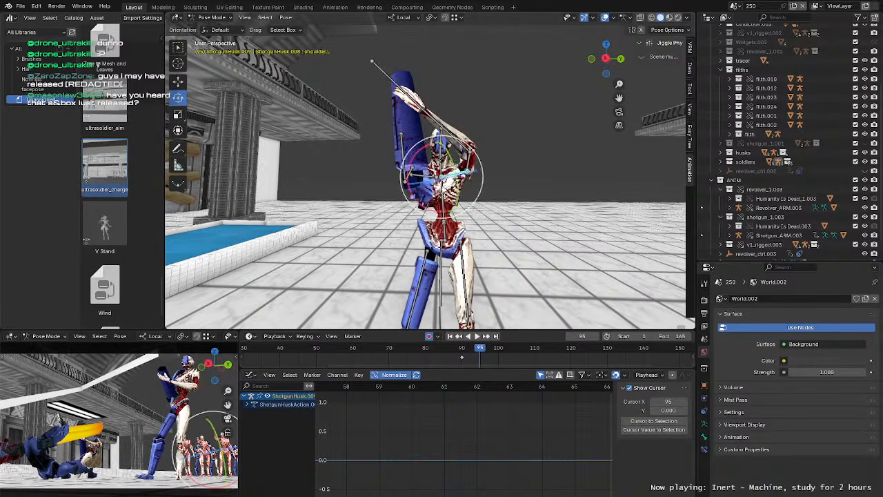
Step: Rotate ShotgunHusk.009's spine.002 by about 3.52° and spine.003 by about -9.52° around the view axis
click(444, 188)
key(r)
key(r)
drag(444, 187, 484, 182)
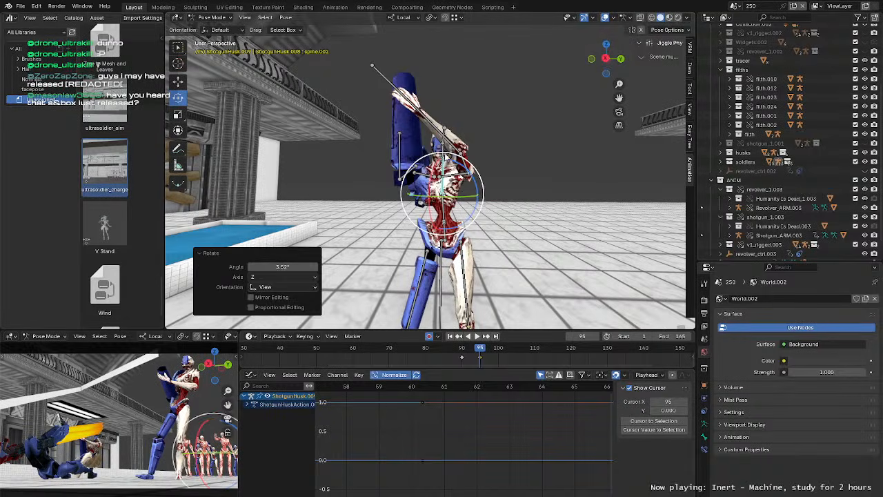
click(445, 156)
drag(444, 156, 482, 126)
click(373, 66)
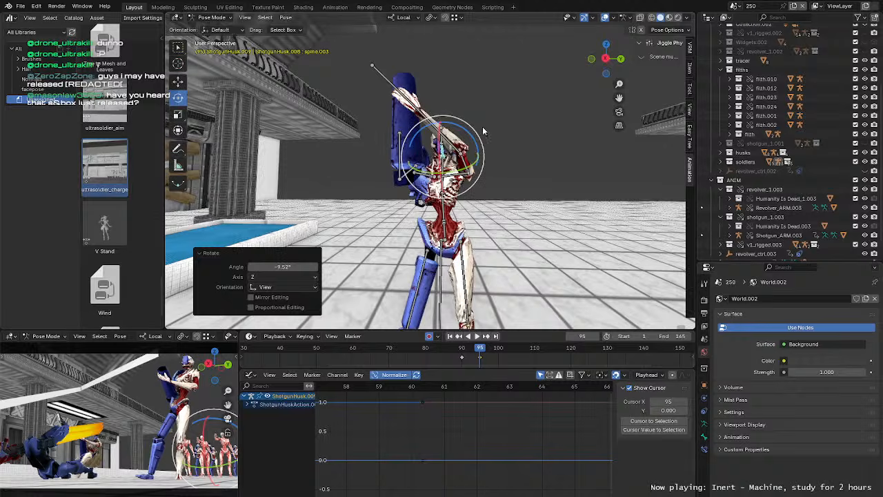
mouse_move(482, 126)
middle_down()
mouse_move(471, 138)
mouse_move(490, 130)
mouse_move(540, 133)
mouse_move(584, 150)
mouse_move(554, 220)
mouse_move(556, 156)
mouse_move(502, 171)
mouse_move(509, 163)
mouse_move(496, 131)
middle_up()
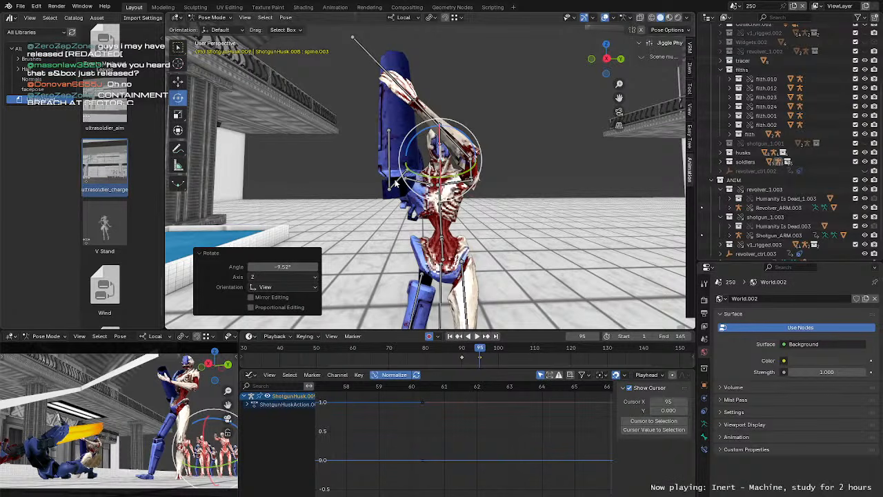
Step: Leave posing of ShotgunHusk.009 and select ShotgunHusk.011 in Object Mode
click(395, 183)
middle_drag(469, 193, 405, 208)
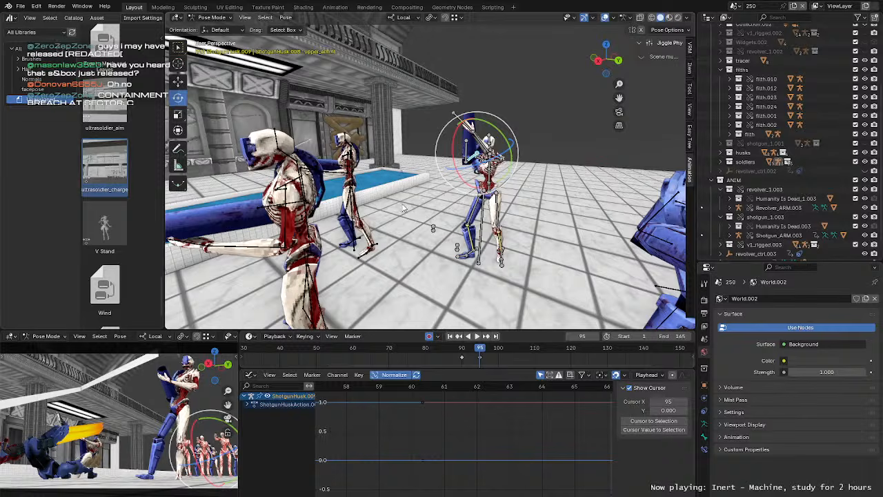
key(ctrl+Tab)
click(354, 197)
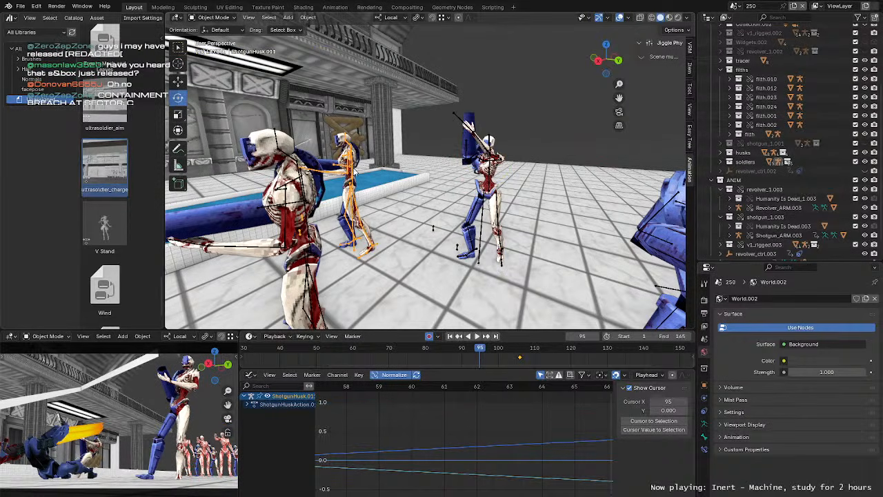
Step: Delete ShotgunHusk.011's early keyframe near frame 0 and move its remaining keyframe to frame 95
middle_drag(354, 197, 464, 228)
scroll(463, 228, down, 3)
scroll(408, 364, down, 2)
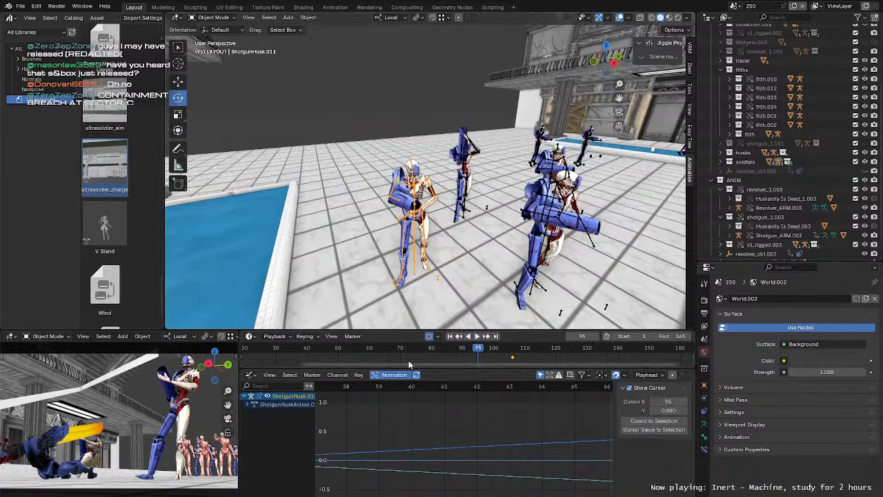
scroll(408, 360, down, 3)
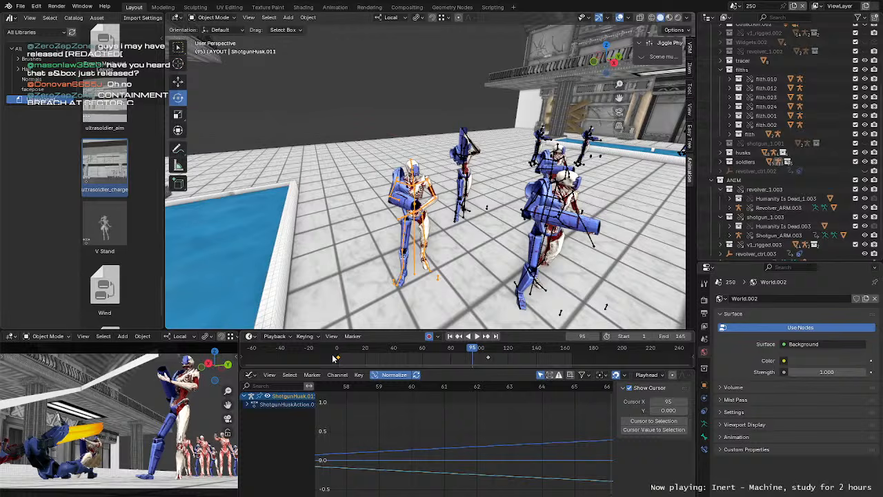
key(Delete)
drag(486, 357, 471, 362)
scroll(469, 255, up, 5)
Step: Enter Pose Mode on ShotgunHusk.011 and frame its upper body for posing
middle_drag(469, 255, 477, 225)
scroll(448, 238, down, 4)
scroll(441, 240, up, 4)
key(ctrl+Tab)
scroll(433, 243, down, 4)
scroll(432, 251, up, 2)
scroll(455, 240, up, 4)
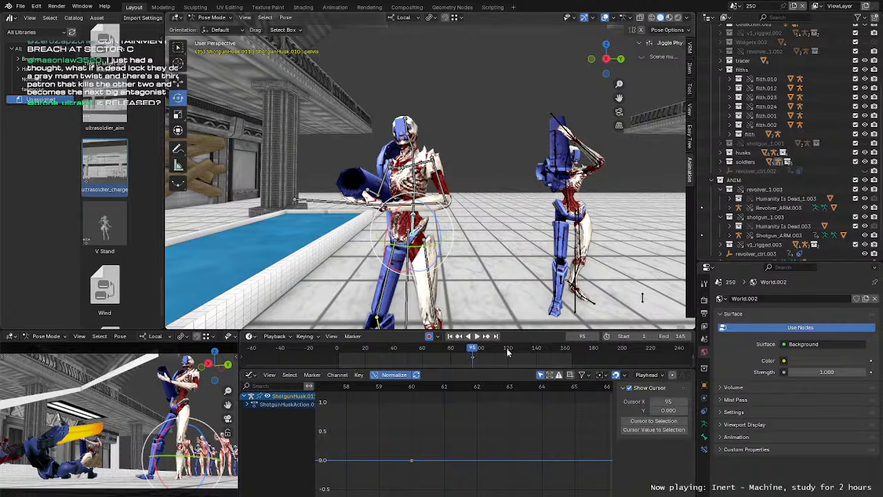
Step: Scrub between frames 90 and 95 to check when the neighbouring husk raises its arm cannon
scroll(508, 352, up, 6)
mouse_move(483, 350)
mouse_down()
mouse_move(461, 353)
mouse_move(481, 359)
mouse_up()
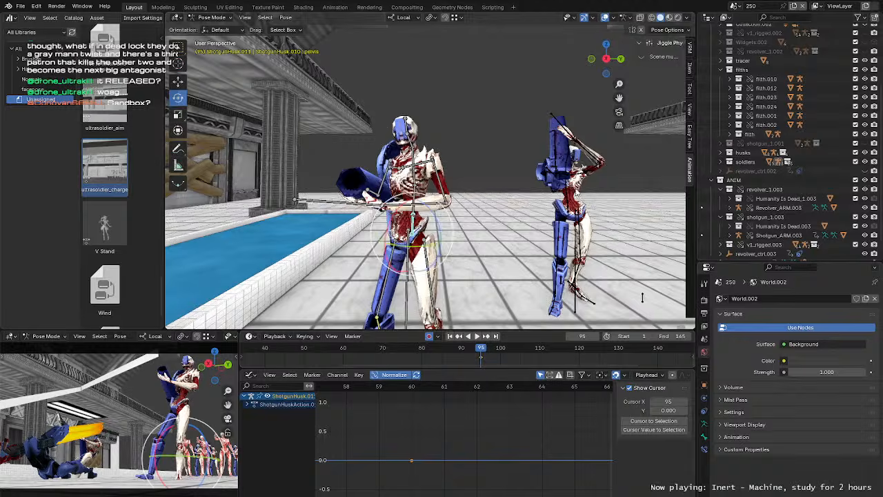
middle_drag(480, 235, 379, 228)
key(space)
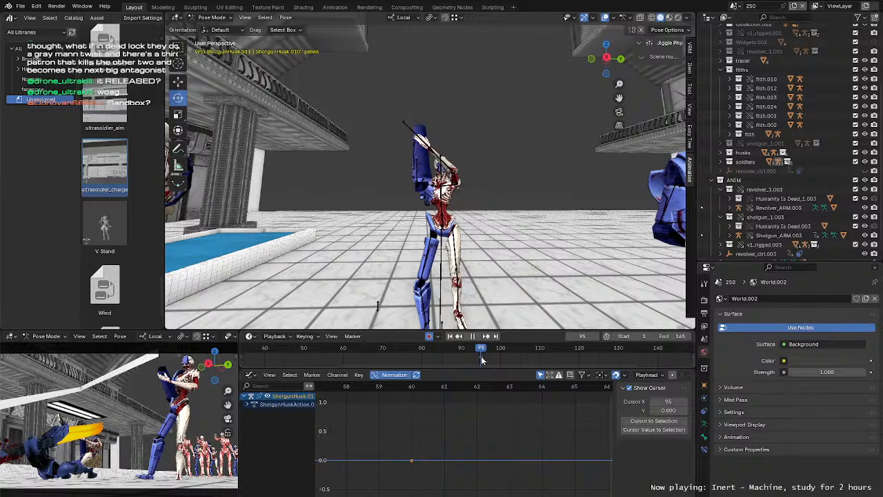
drag(482, 360, 461, 360)
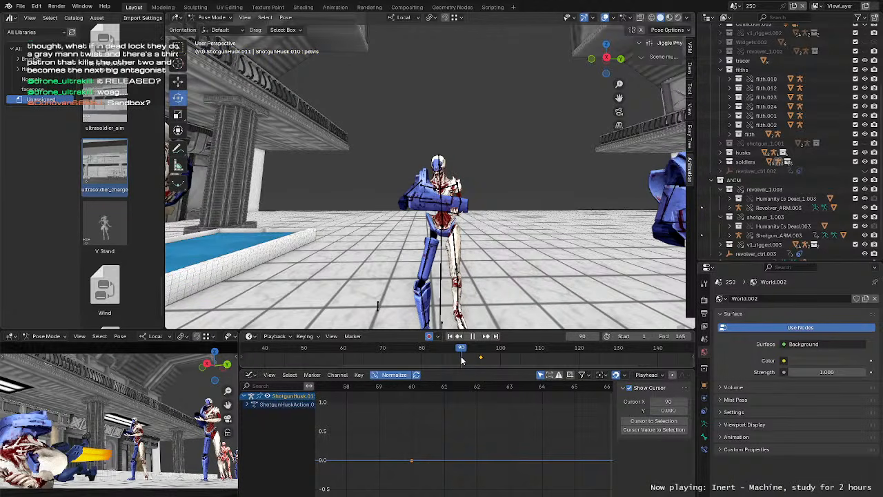
drag(461, 360, 481, 362)
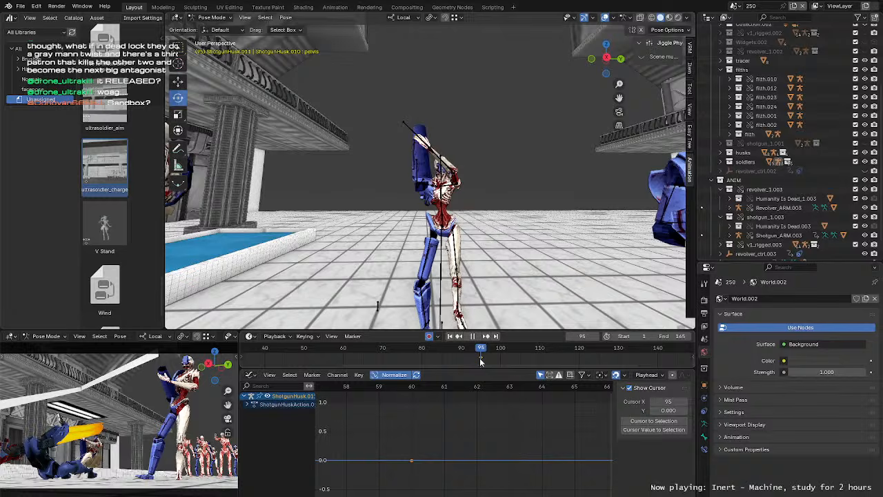
key(space)
shift+middle_drag(373, 244, 462, 230)
scroll(463, 238, down, 2)
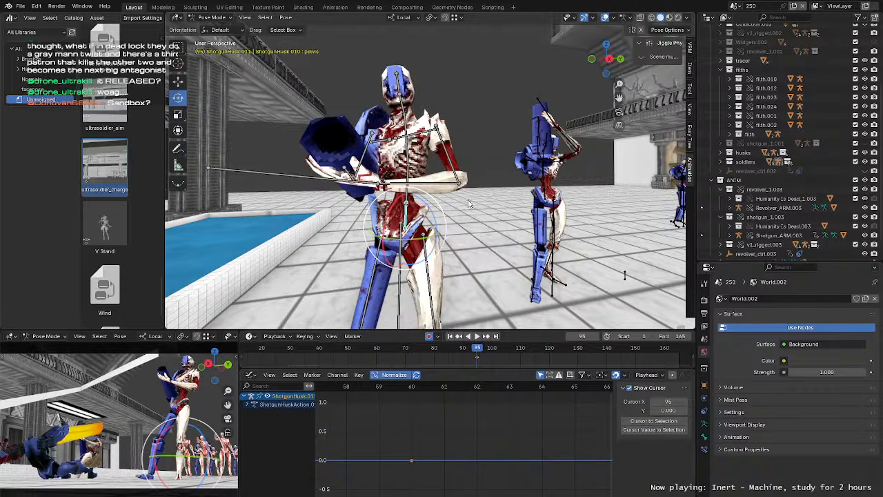
Step: Select all of ShotgunHusk.011's bones and move their keyframe near frame 106 to frame 100
middle_drag(452, 240, 431, 195)
click(388, 181)
shift+middle_drag(429, 242, 469, 269)
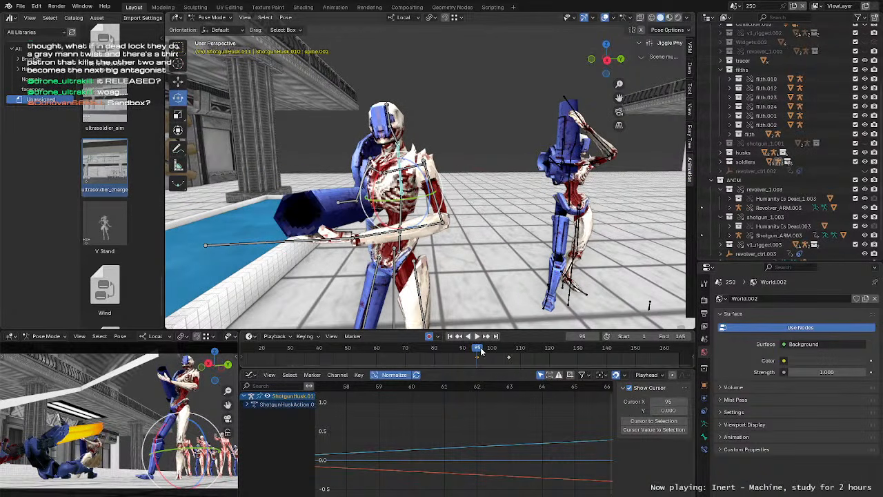
mouse_move(467, 302)
middle_down()
mouse_move(466, 192)
mouse_move(480, 311)
middle_up()
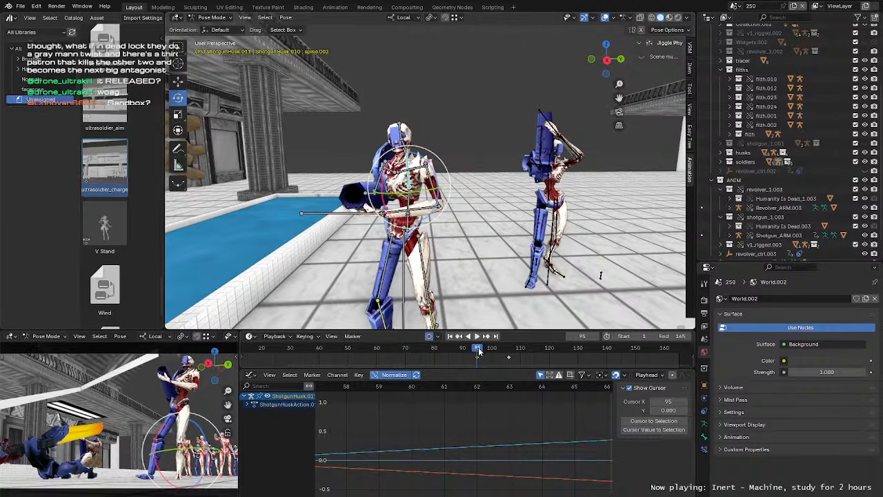
drag(479, 350, 506, 349)
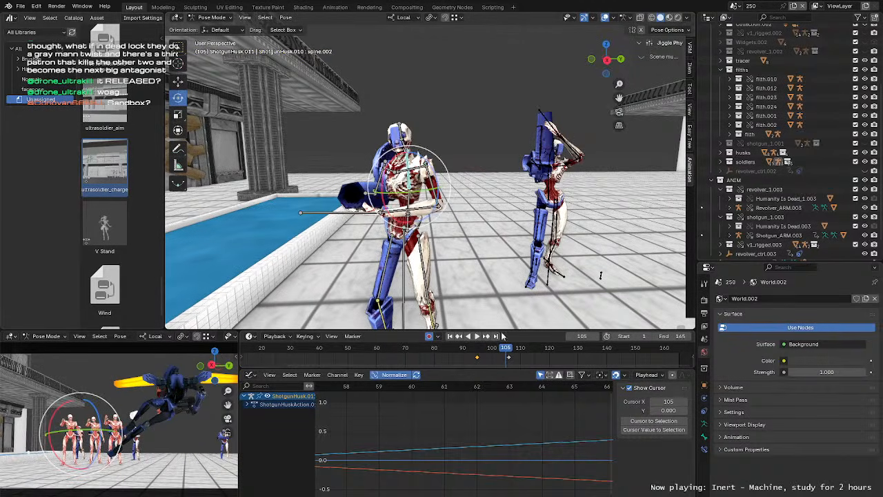
scroll(450, 109, down, 3)
key(a)
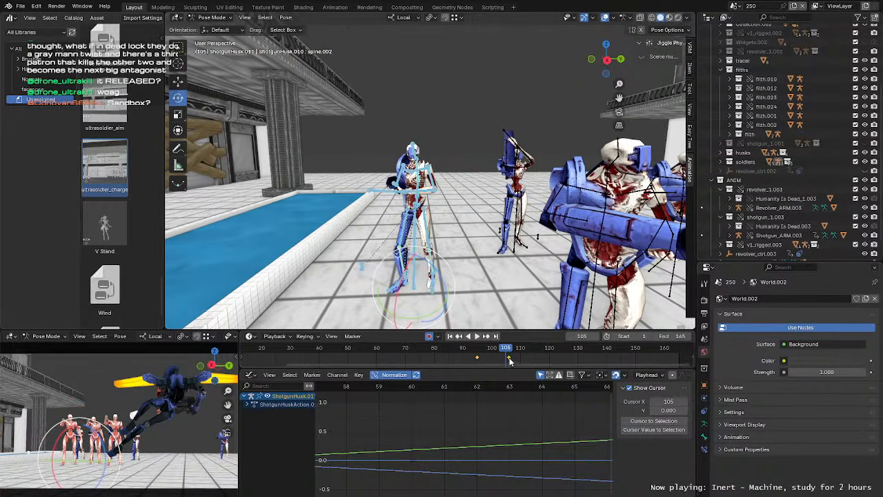
drag(510, 358, 495, 359)
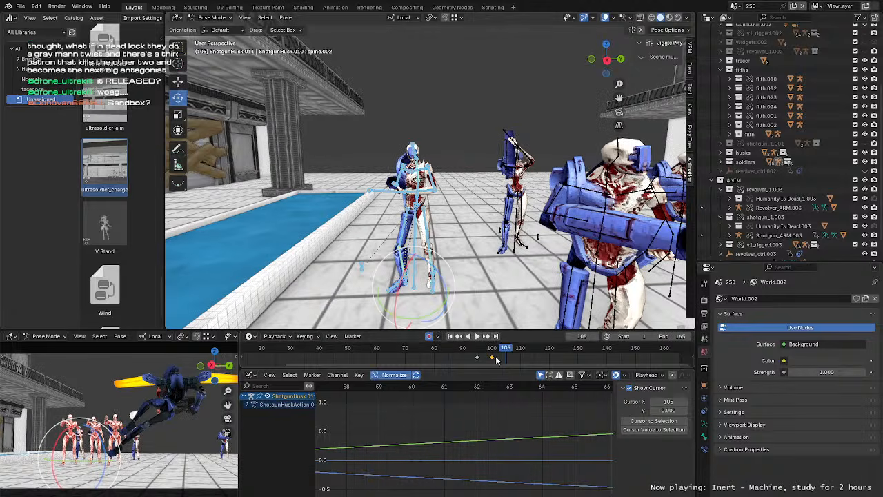
Step: Delete the early keyframe near frame 0 from ShotgunHusk.011's bones
key(Home)
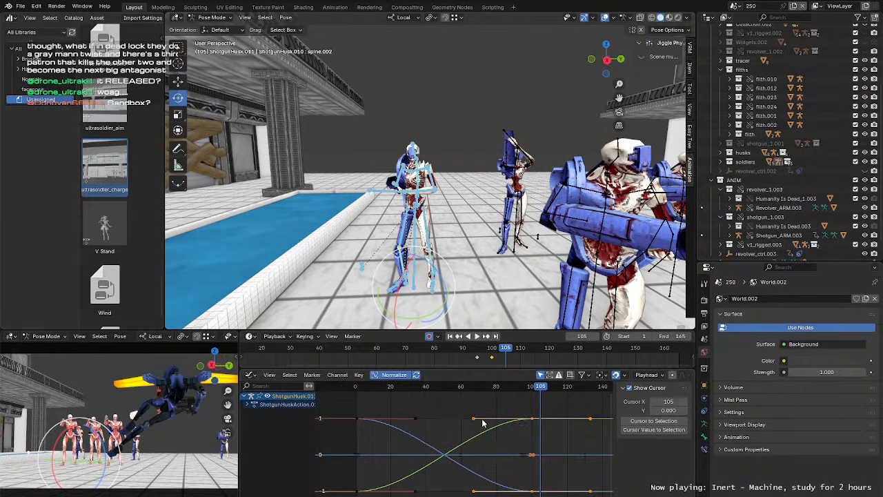
scroll(386, 353, down, 4)
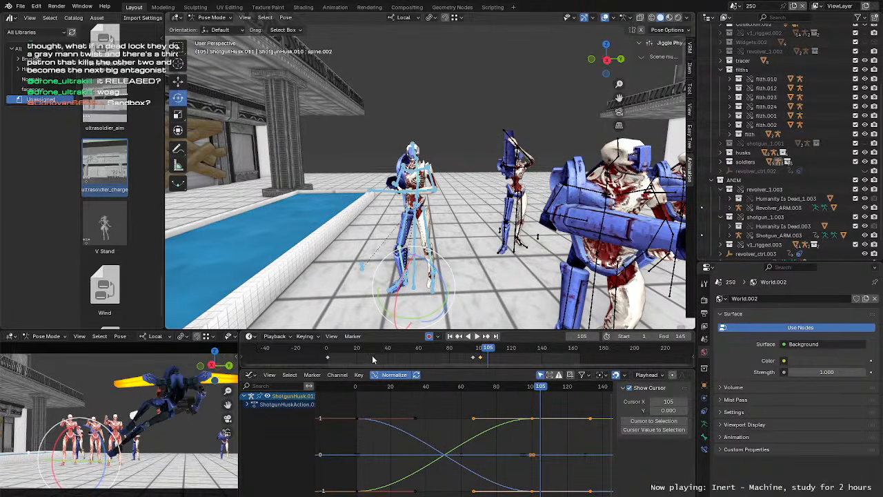
drag(318, 358, 317, 359)
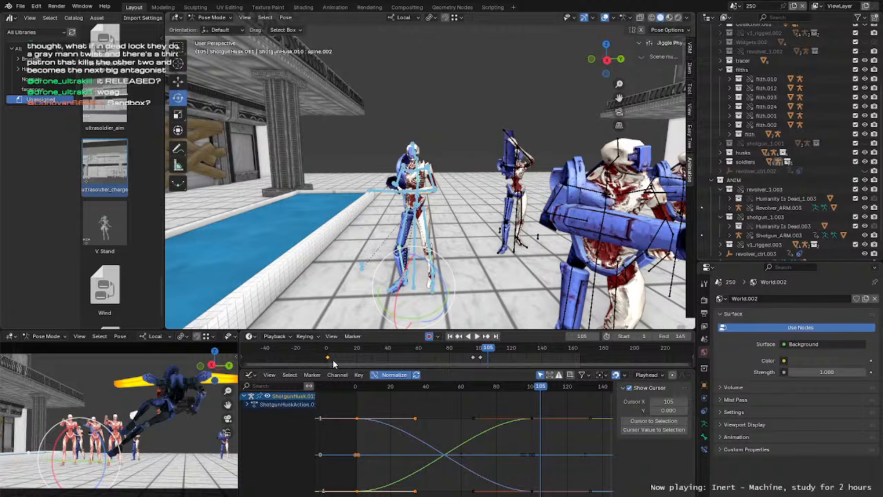
key(Delete)
Step: Apply the ultrasoldier_charge pose to ShotgunHusk.011 at frame 100
click(472, 355)
scroll(475, 355, up, 5)
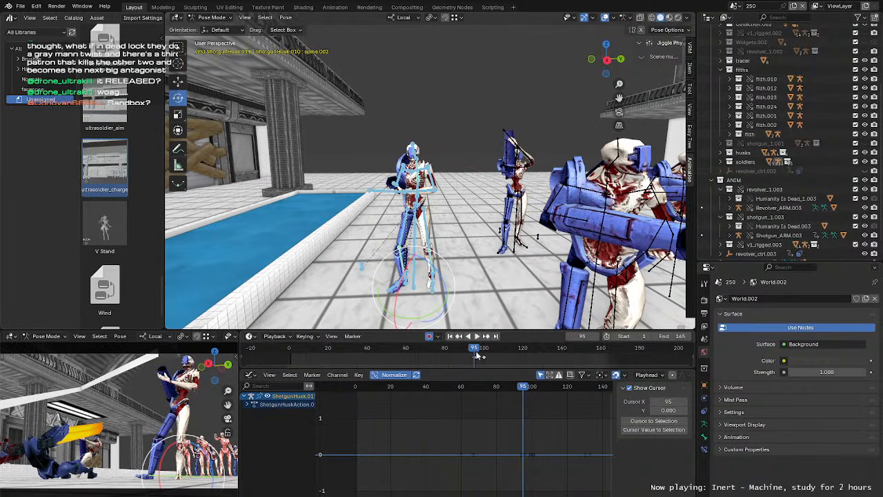
scroll(477, 356, up, 1)
drag(483, 355, 507, 355)
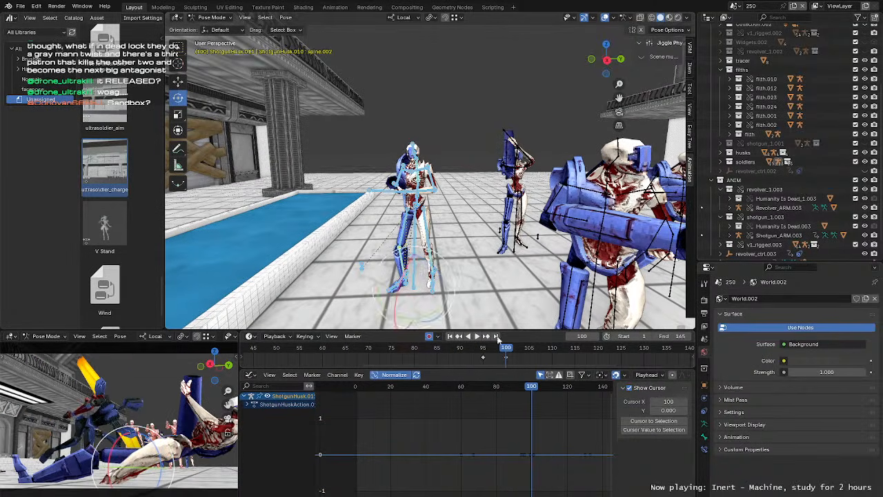
scroll(435, 189, up, 5)
scroll(435, 189, down, 4)
scroll(435, 188, up, 1)
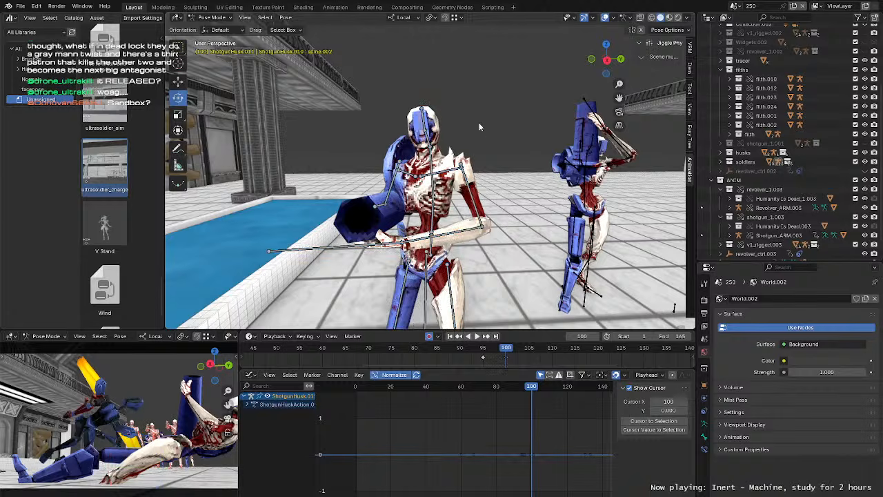
right_click(117, 166)
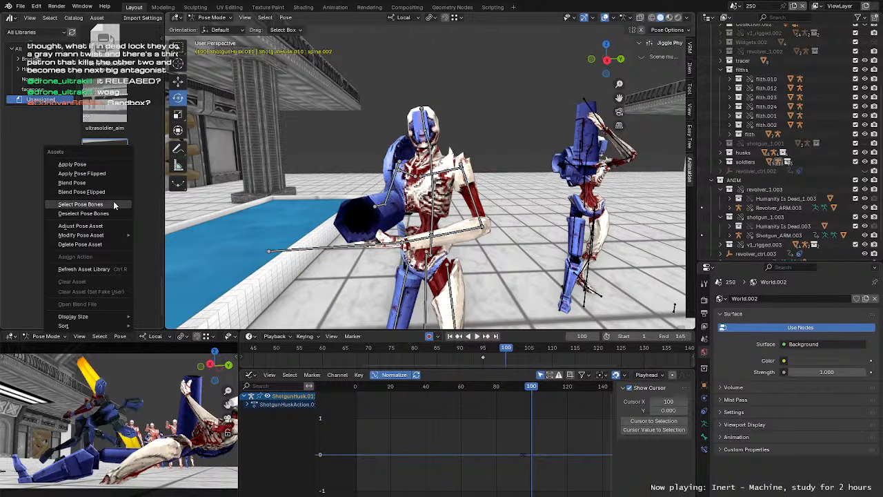
click(108, 166)
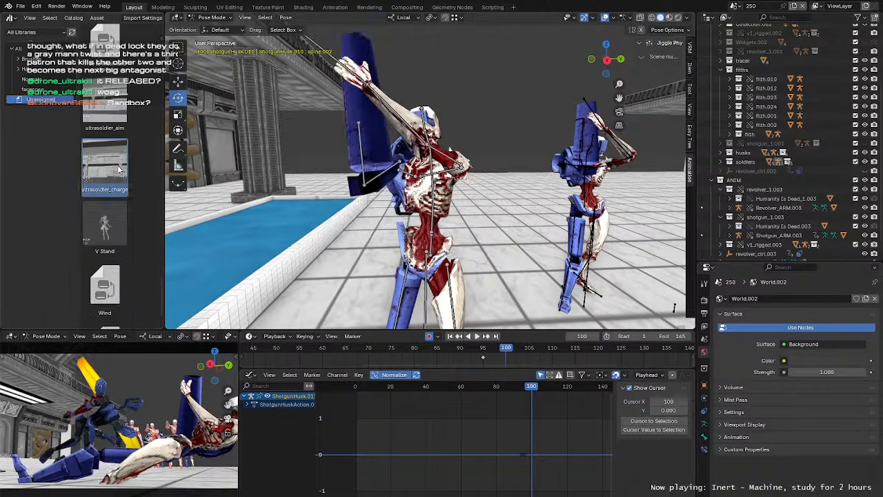
Step: Trackball-rotate ShotgunHusk.011's spine.002 by 5.16° and 4.01° at frame 100 and play back the motion around frames 85 to 95
scroll(422, 178, down, 2)
scroll(423, 178, up, 5)
click(423, 179)
scroll(422, 180, down, 4)
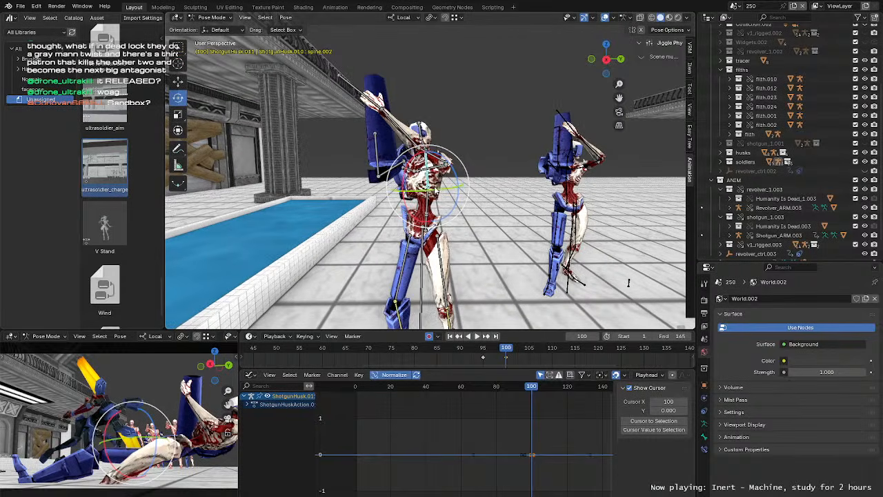
drag(436, 205, 439, 208)
middle_drag(442, 209, 530, 323)
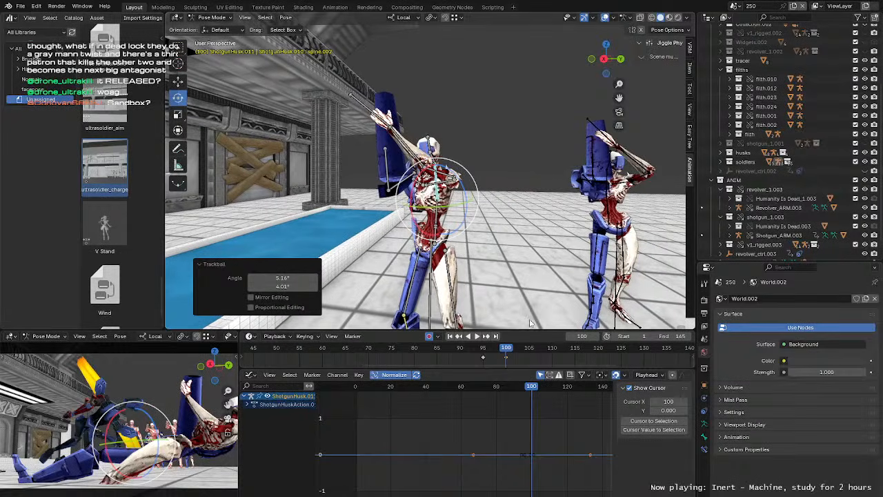
key(space)
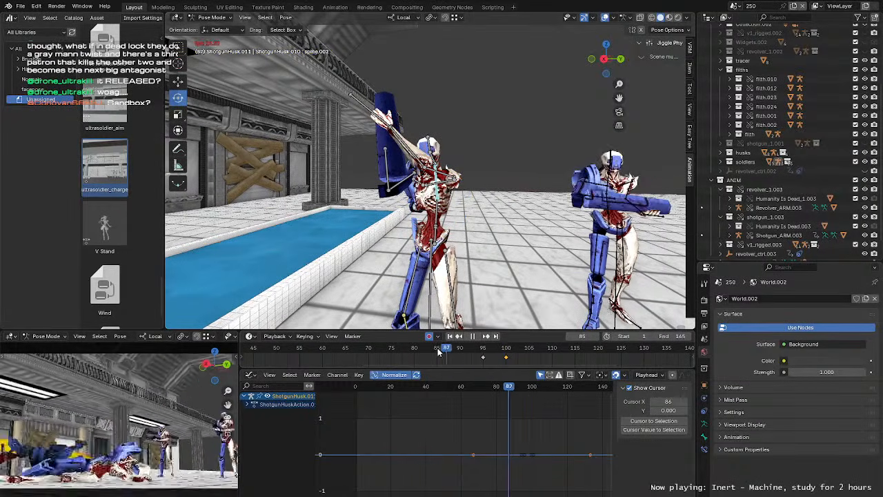
key(space)
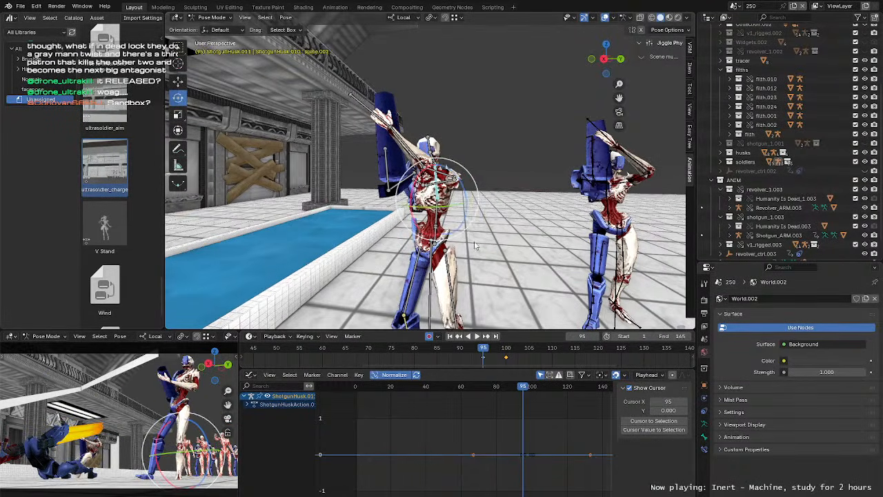
Step: Undo the spine.002 rotation and the applied charge pose on ShotgunHusk.011
key(ctrl+z)
key(ctrl+z)
key(ctrl+z)
key(ctrl+z)
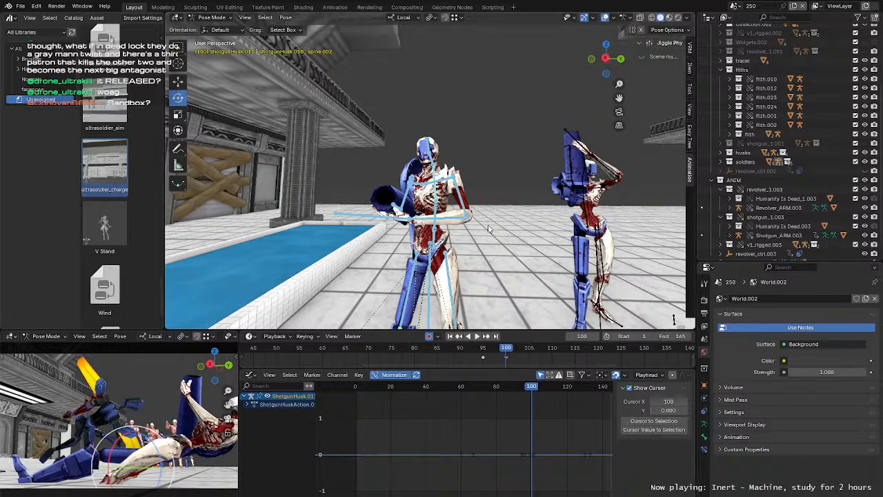
Step: Select ShotgunHusk.011's upper-body and arm bones at frame 95 and keyframe their current pose
middle_drag(491, 226, 494, 231)
drag(492, 348, 483, 349)
key(space)
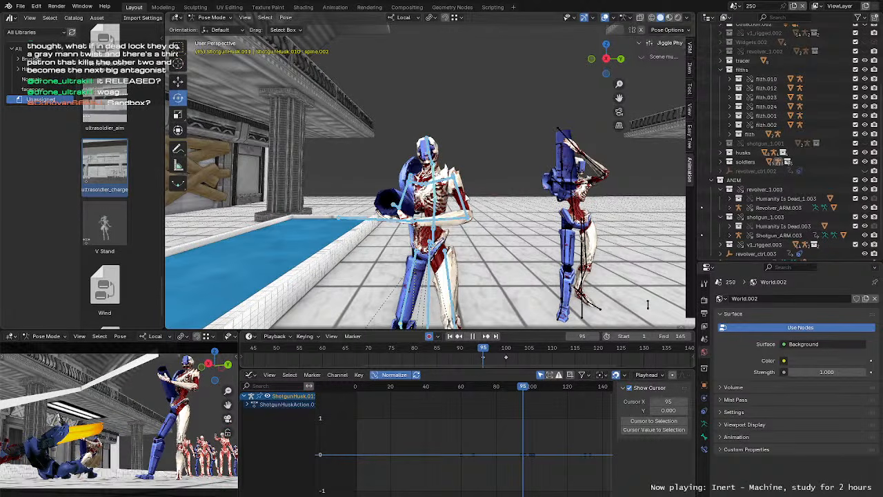
middle_drag(485, 194, 490, 181)
click(432, 170)
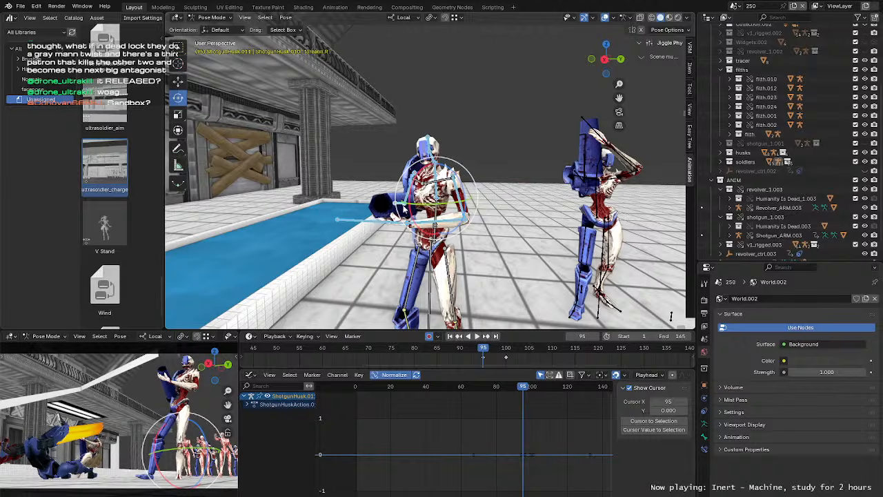
middle_drag(403, 206, 467, 219)
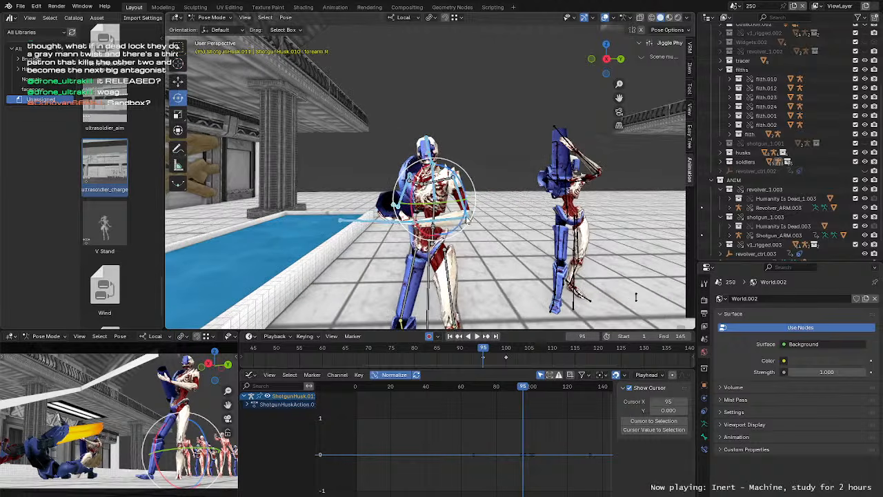
Step: Apply the ultrasoldier_charge pose to ShotgunHusk.011's selected upper-body bones at frame 100
click(505, 352)
right_click(109, 171)
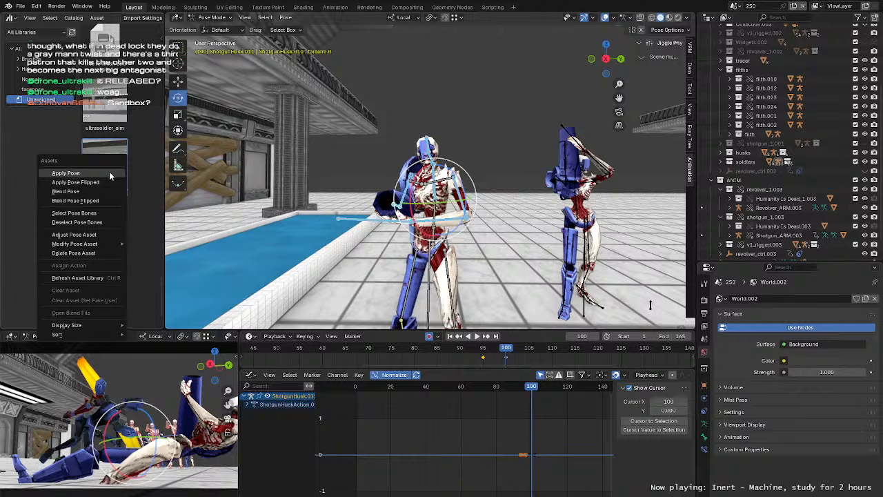
click(109, 172)
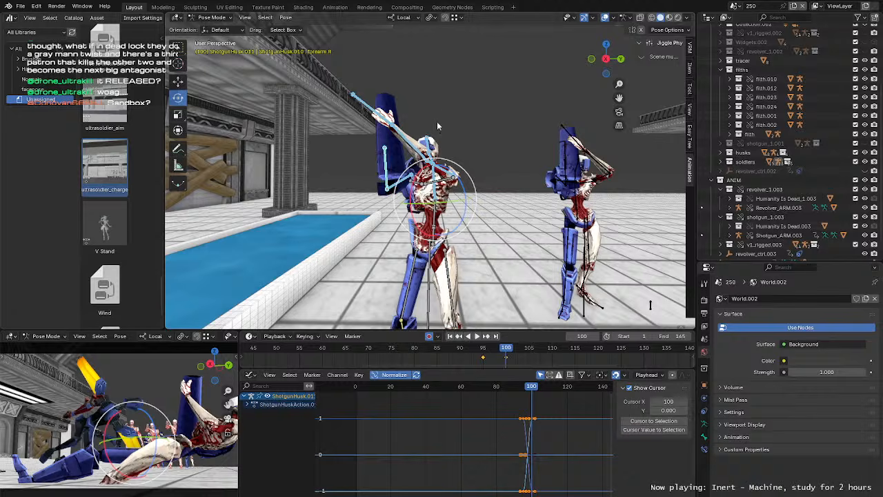
Step: Trackball-rotate ShotgunHusk.011's neck bone spine.003 by 5.73° and 0.573°
middle_drag(437, 123, 483, 158)
scroll(457, 118, up, 2)
click(430, 152)
click(443, 149)
key(r)
key(r)
click(446, 156)
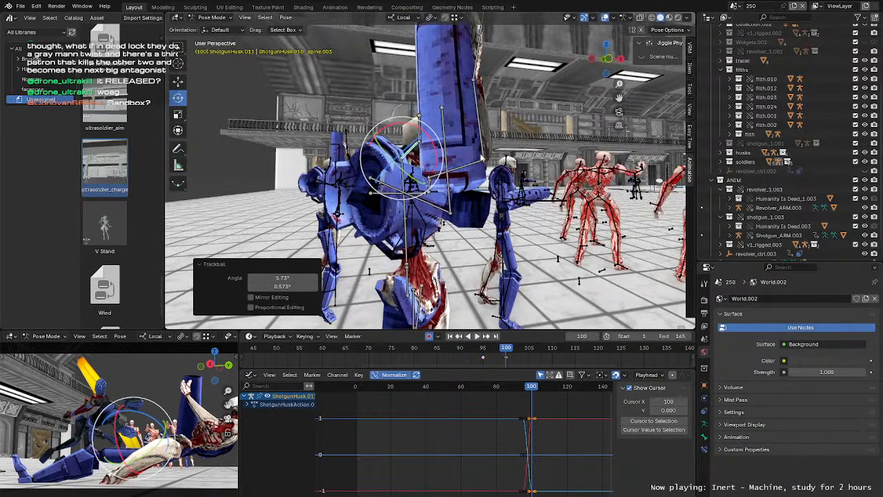
Step: Rotate ShotgunHusk.011's head bone spine.004 by 22.7° around its local X axis
drag(436, 160, 429, 118)
middle_drag(469, 134, 419, 141)
click(422, 140)
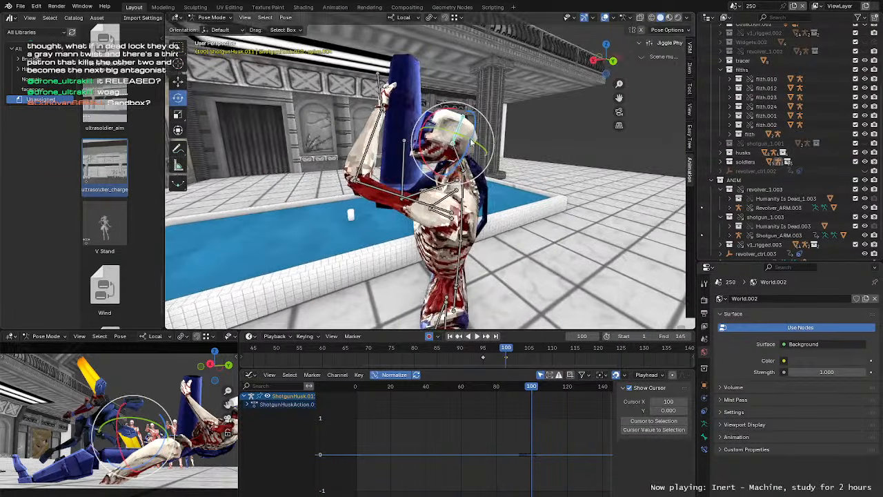
drag(419, 141, 422, 152)
middle_drag(422, 152, 483, 195)
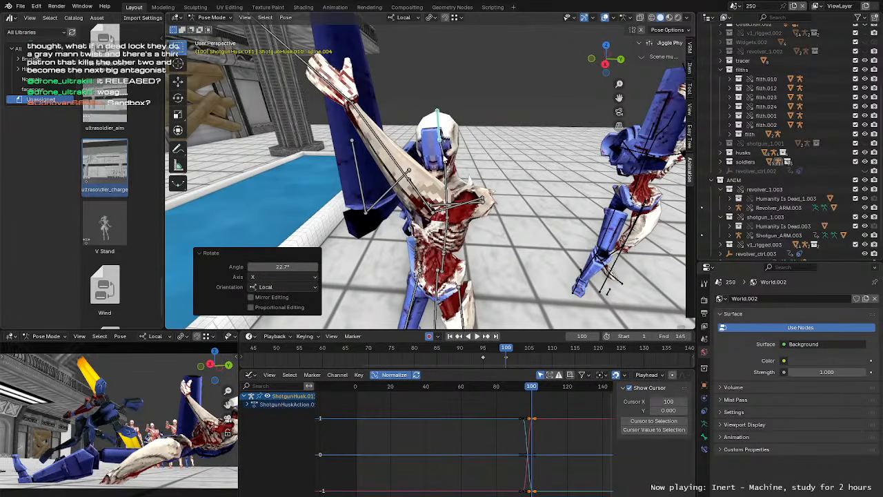
Step: Refine the tilt of ShotgunHusk.011's spine.003 with free trackball rotations at frame 100 and select the head bone spine.004
click(445, 159)
middle_drag(445, 158, 471, 148)
drag(455, 157, 458, 152)
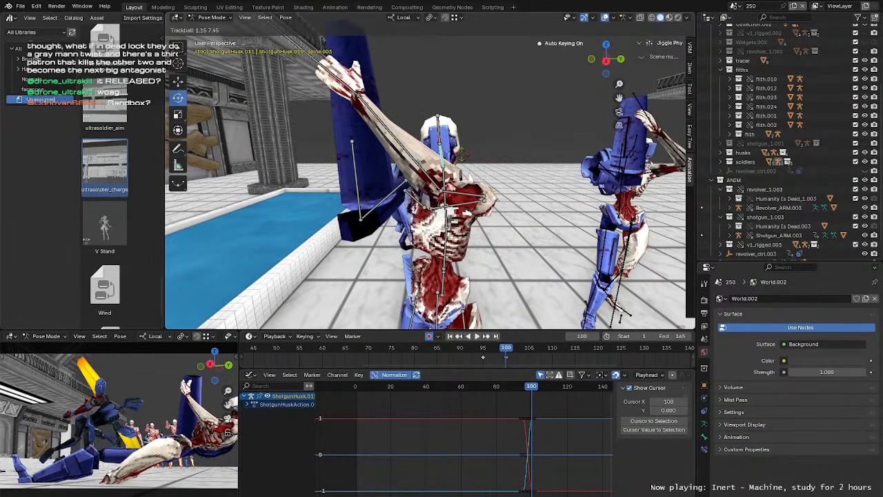
middle_drag(472, 160, 498, 144)
click(492, 141)
click(498, 144)
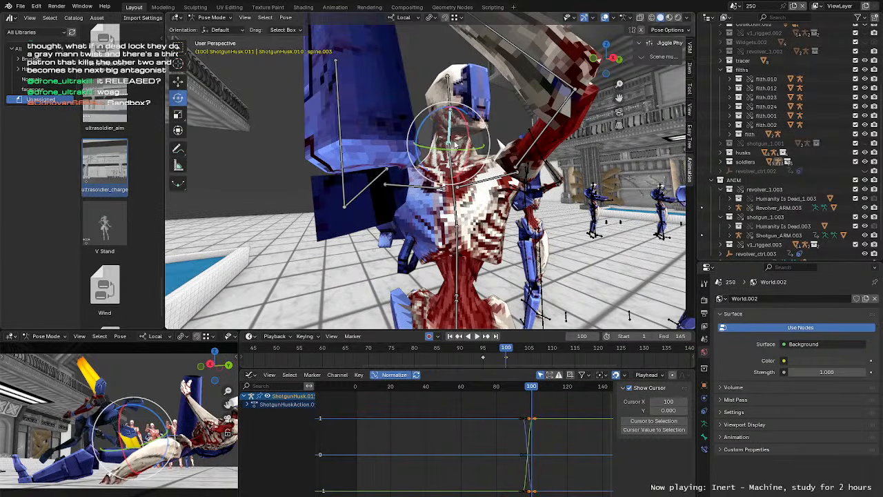
key(r)
key(r)
click(497, 143)
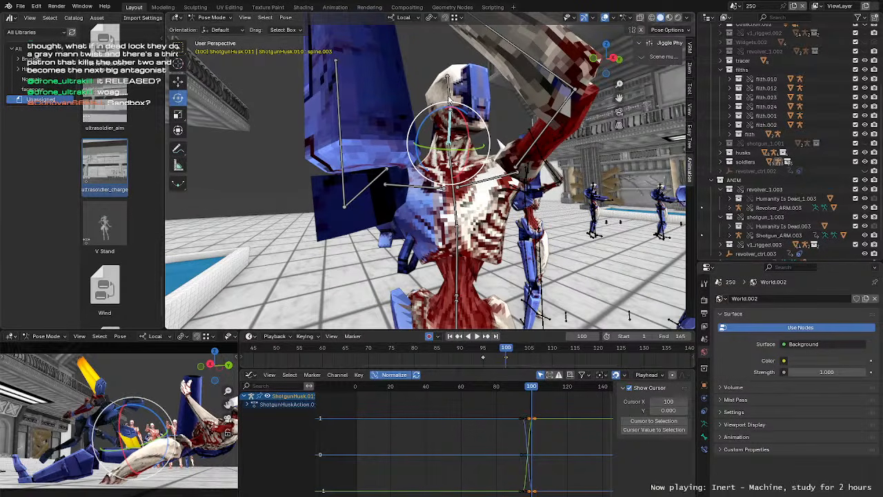
click(501, 114)
middle_drag(500, 109, 504, 193)
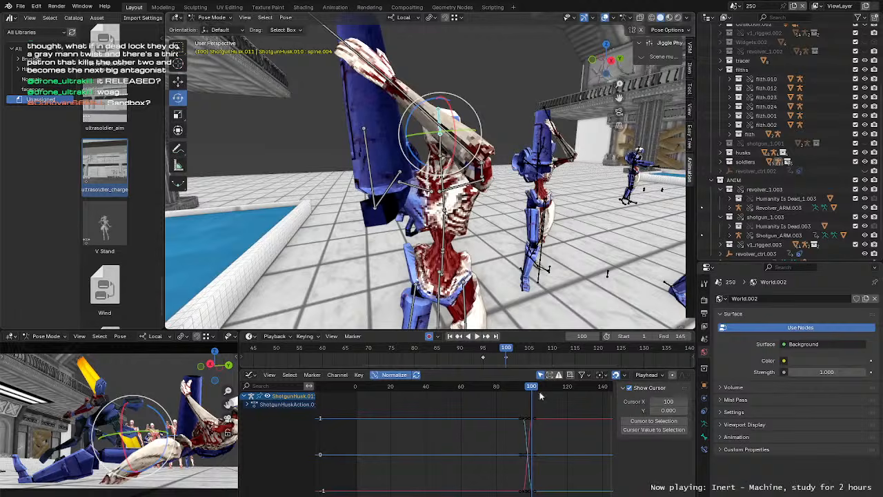
Step: Play back ShotgunHusk.011's arm raise from frame 95 and return to frame 100
ctrl+middle_drag(540, 396, 464, 431)
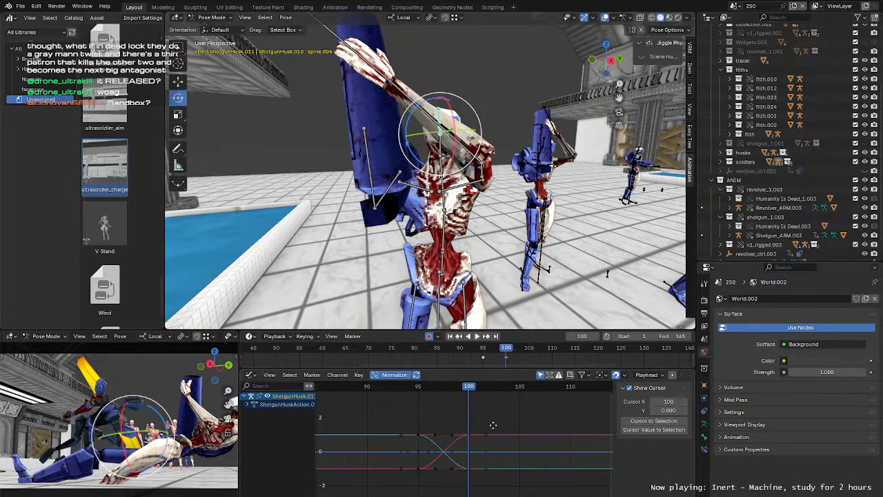
middle_drag(486, 249, 463, 235)
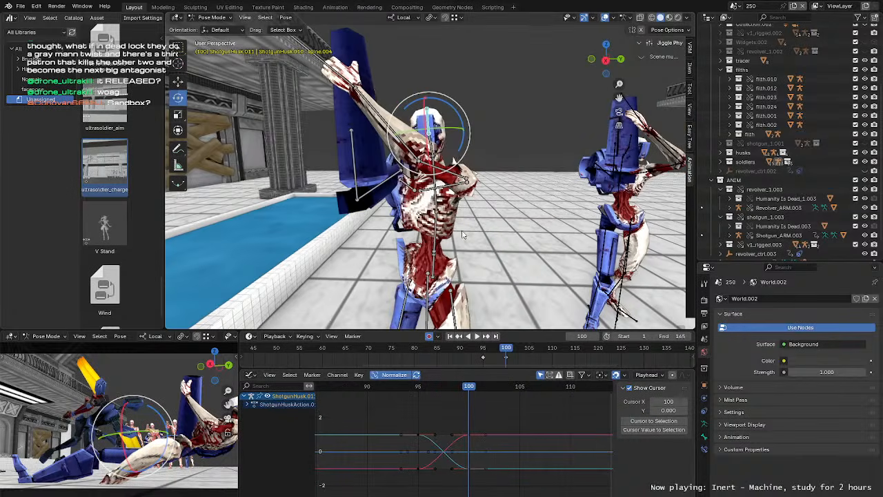
click(481, 350)
key(space)
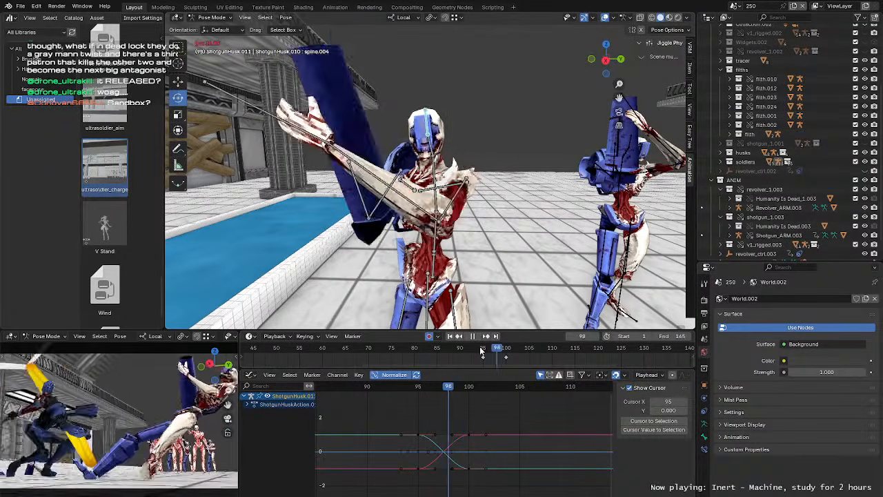
click(506, 352)
key(space)
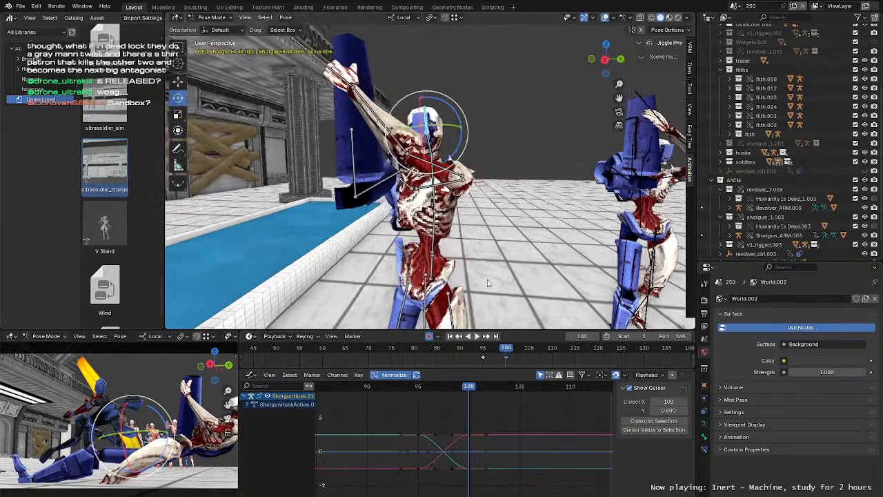
Step: Move ShotgunHusk.011's pelvis bone about 0.03 m, mostly along X, at frame 100
middle_drag(469, 268, 433, 198)
click(427, 271)
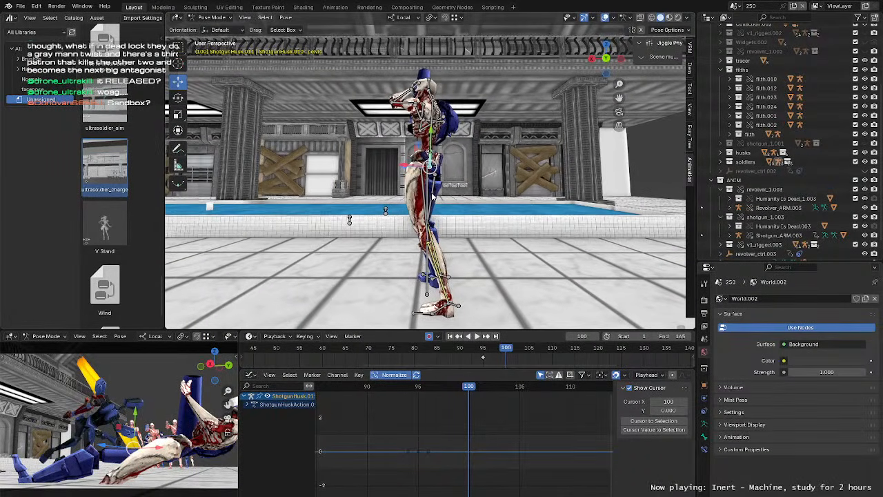
key(g)
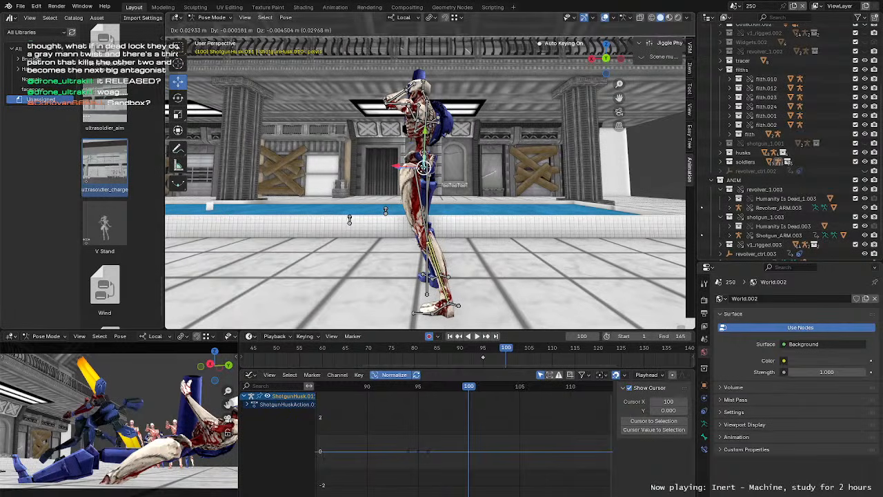
click(434, 200)
Step: Move ShotgunHusk.011's white-leg foot IK bone about 0.29 m in its local XY plane to step the foot out
click(461, 307)
middle_drag(460, 307, 492, 258)
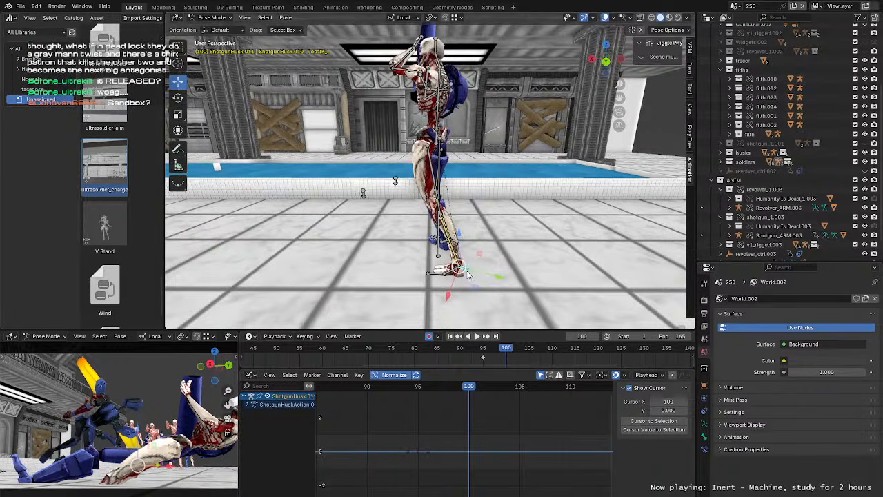
key(g)
key(shift+z)
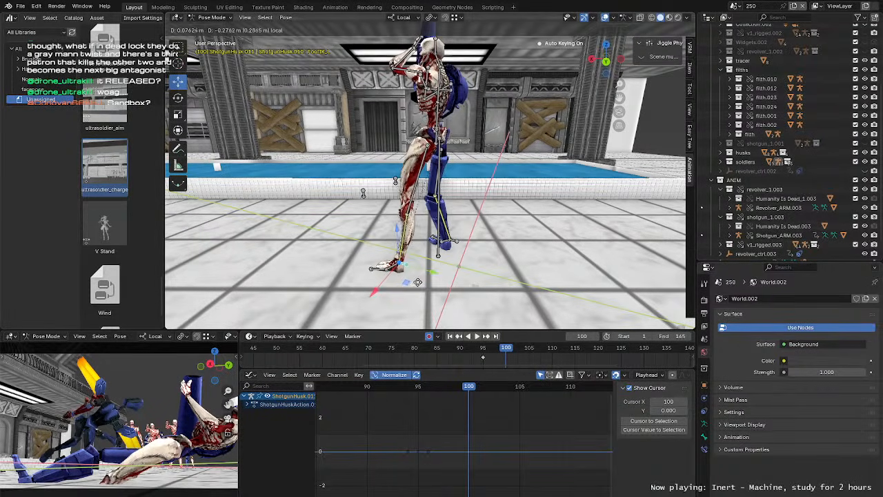
click(418, 282)
Step: Shift the pelvis by about 0.056 m in X, 0.004 m in Y and -0.007 m in Z over the new stance
middle_drag(418, 282, 384, 195)
click(437, 165)
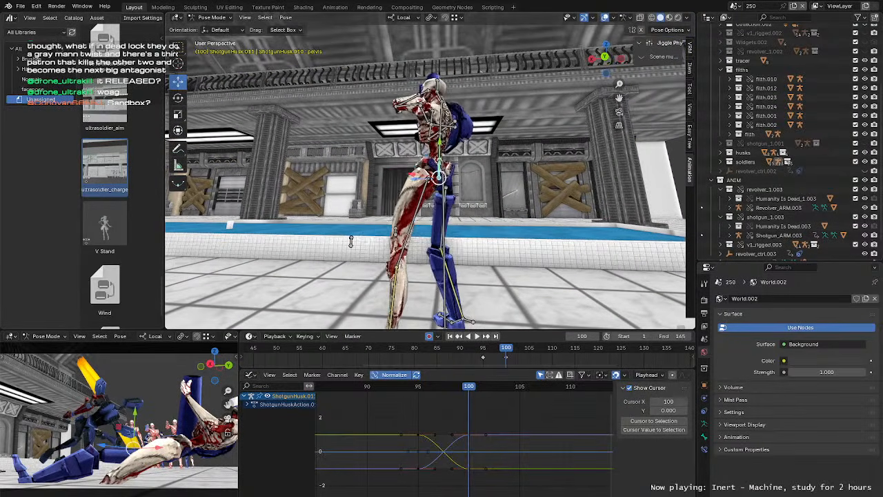
key(g)
click(448, 174)
Step: Rotate the pelvis 5.12° and then -1.51° about the view axis from two viewing angles at frame 100
middle_drag(448, 174, 532, 176)
scroll(531, 175, up, 2)
key(r)
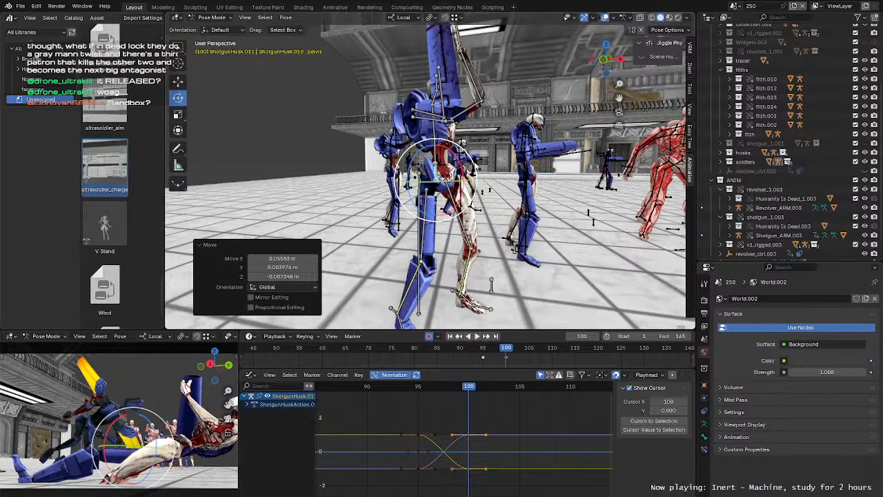
drag(476, 167, 477, 171)
middle_drag(544, 183, 464, 200)
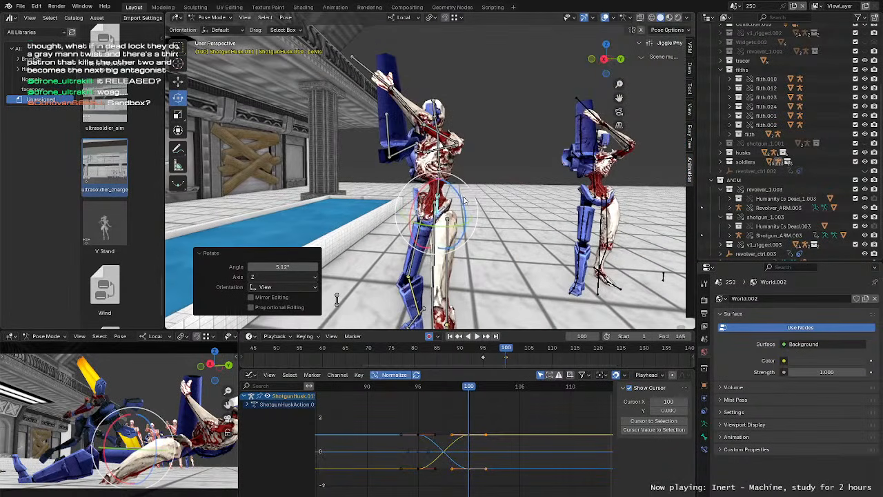
drag(467, 192, 467, 189)
middle_drag(493, 189, 515, 180)
Step: Play back the charge motion repeatedly from around frame 91 to review the timing, ending at frame 103
key(space)
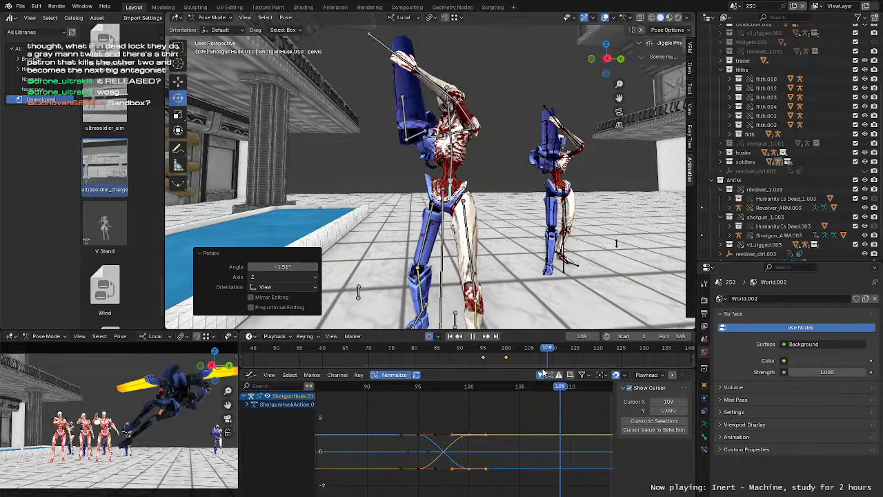
key(space)
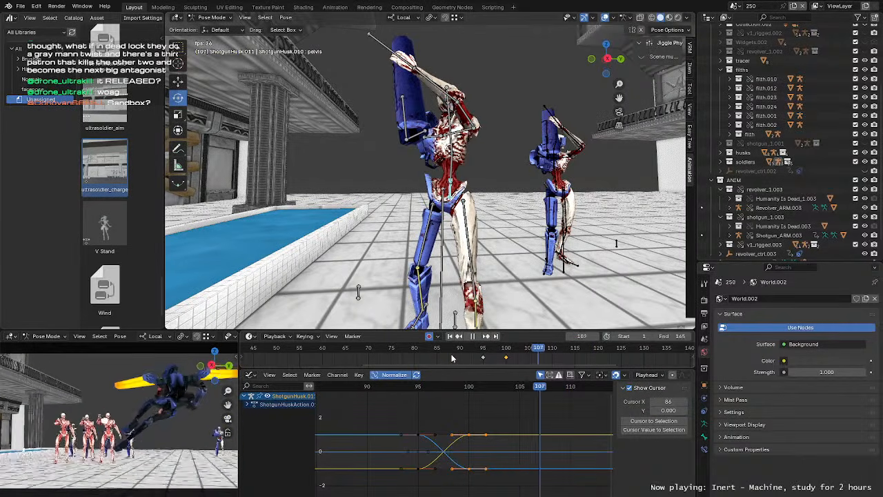
click(464, 354)
key(space)
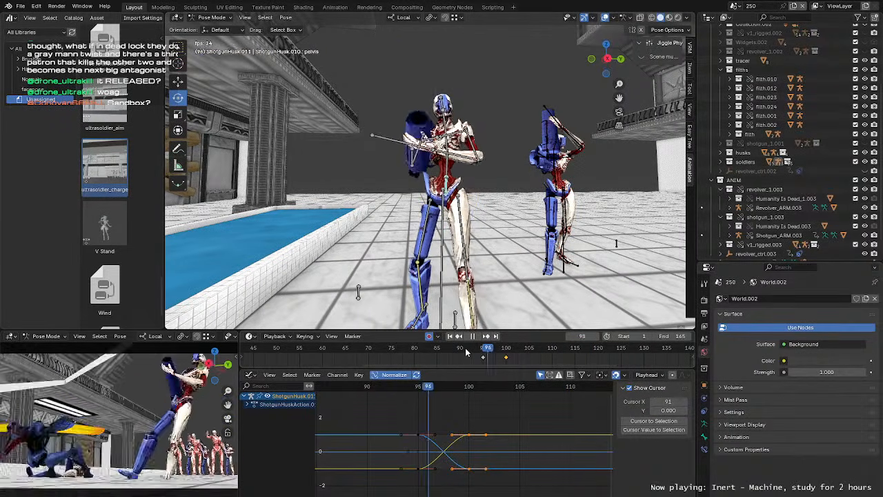
click(466, 352)
key(space)
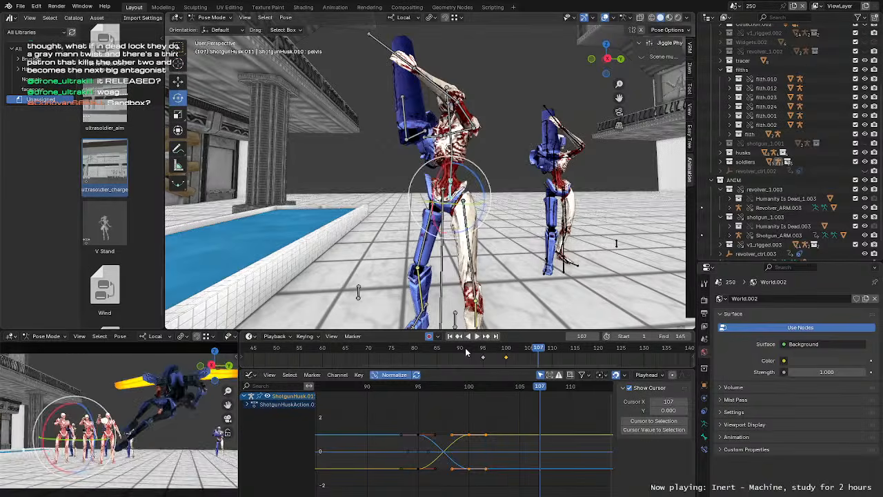
click(466, 353)
key(space)
click(466, 352)
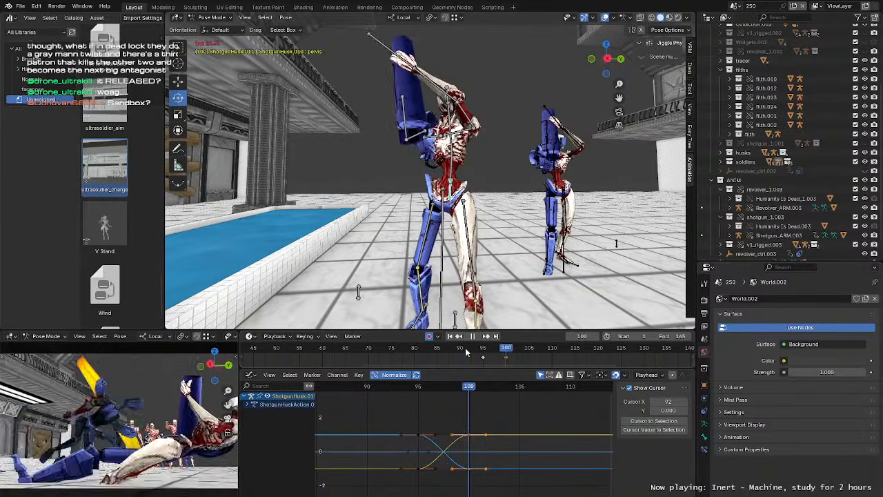
drag(466, 352, 516, 354)
key(space)
Step: Trackball-rotate ShotgunHusk.011's upper_arm.L by 38.4° and 0.573° at frame 104
middle_drag(451, 241, 499, 235)
middle_drag(536, 263, 510, 264)
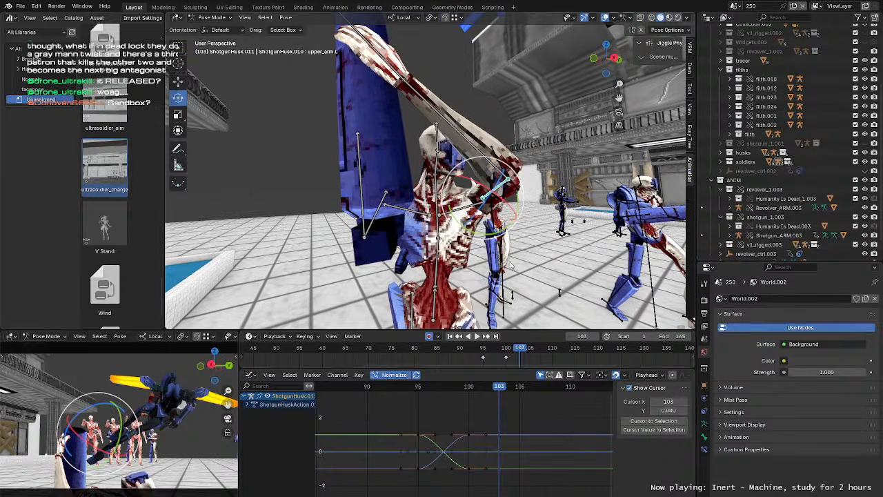
drag(507, 354, 526, 354)
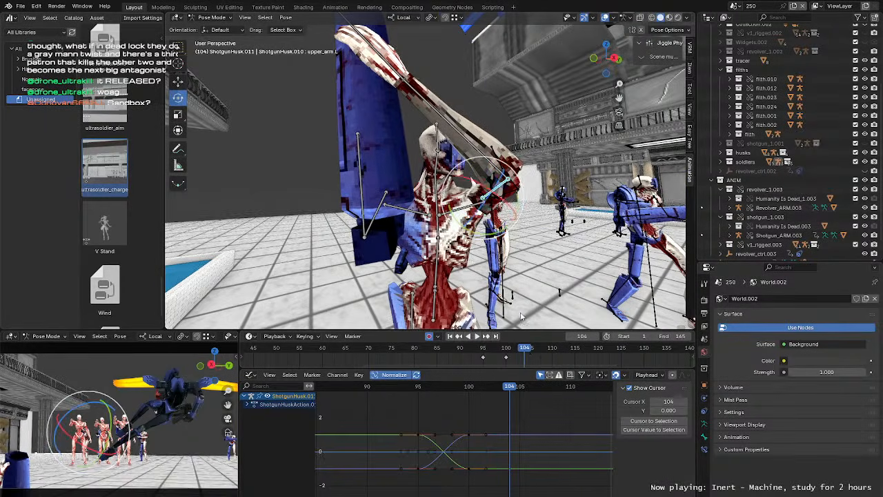
middle_drag(522, 316, 414, 278)
scroll(566, 297, down, 2)
key(r)
key(r)
click(470, 245)
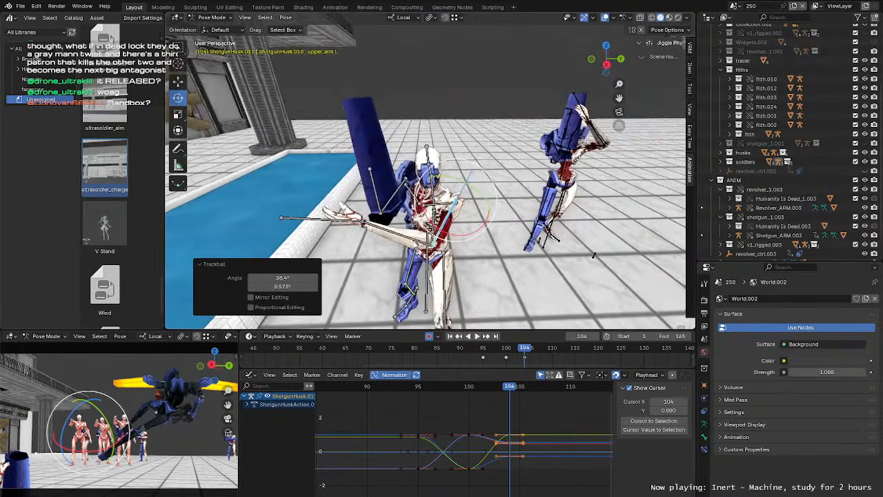
Step: Rotate ShotgunHusk.011's forearm.L by about 25.8° in the view at frame 104
click(407, 231)
middle_drag(406, 231, 438, 265)
middle_drag(365, 298, 378, 290)
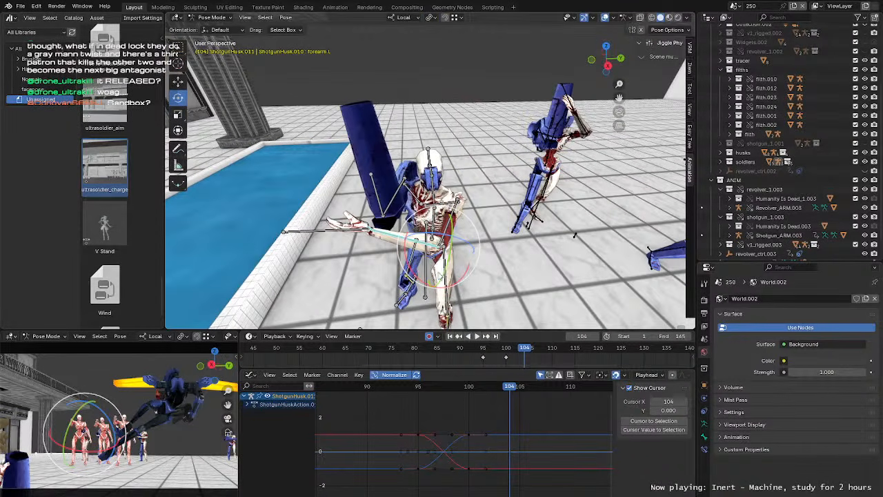
key(r)
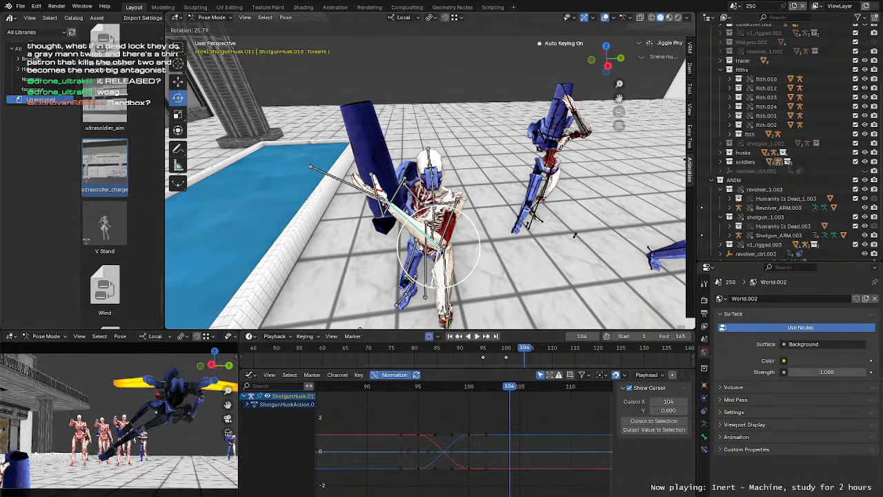
click(432, 284)
middle_drag(432, 284, 374, 238)
Step: Refine the left arm's frame 104 pose with another rotation of the upper arm and a slight forearm rotation
click(465, 203)
key(r)
click(493, 181)
click(405, 198)
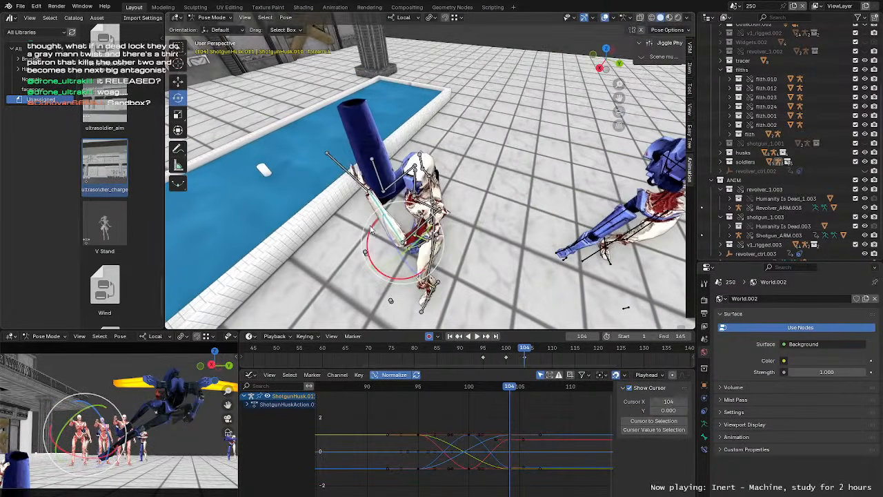
drag(370, 230, 370, 235)
middle_drag(370, 235, 507, 229)
Step: Copy the left upper arm and forearm keyframes from frame 100 to frame 108
shift+click(471, 174)
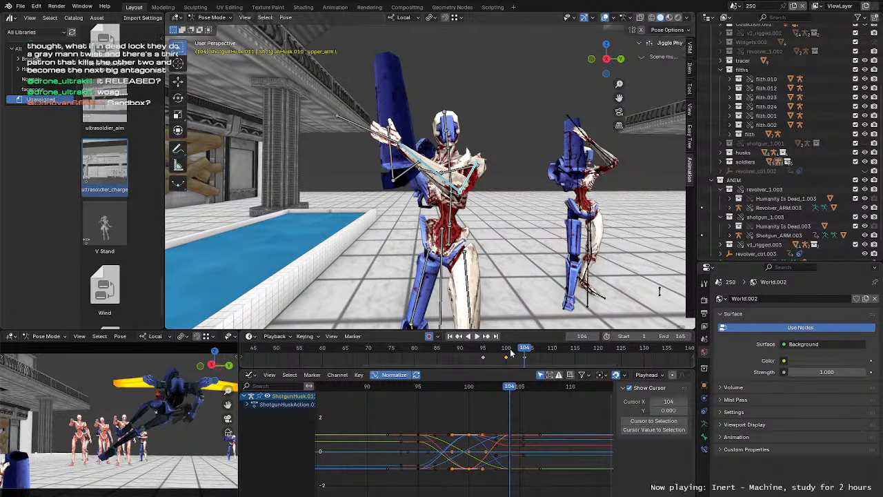
drag(526, 353, 540, 363)
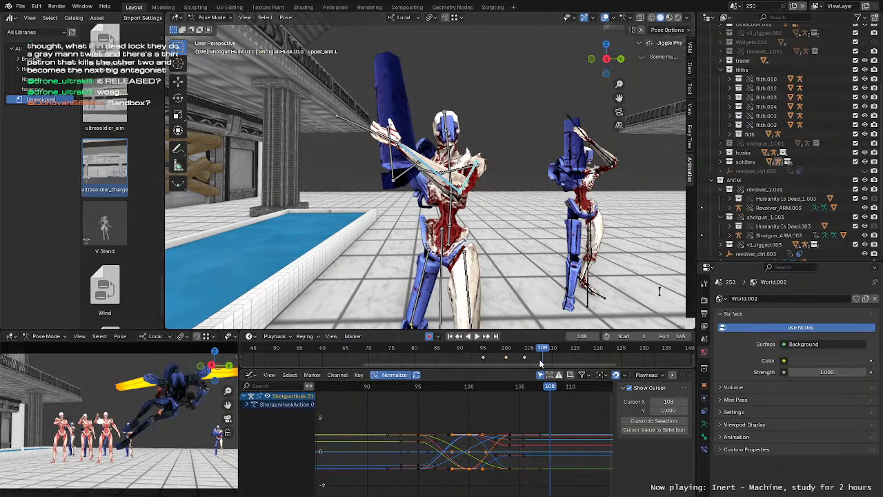
middle_drag(501, 207, 487, 221)
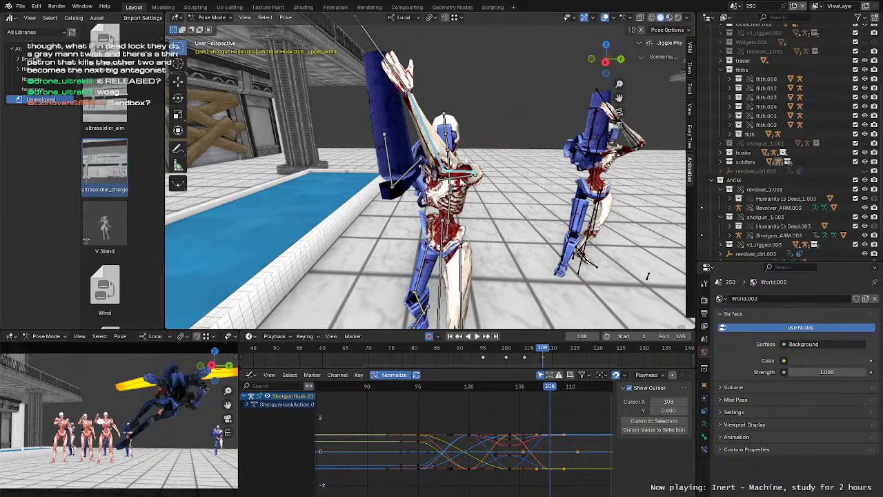
Step: Review the left arm's motion between frames 95 and 108, returning to frame 100
click(507, 352)
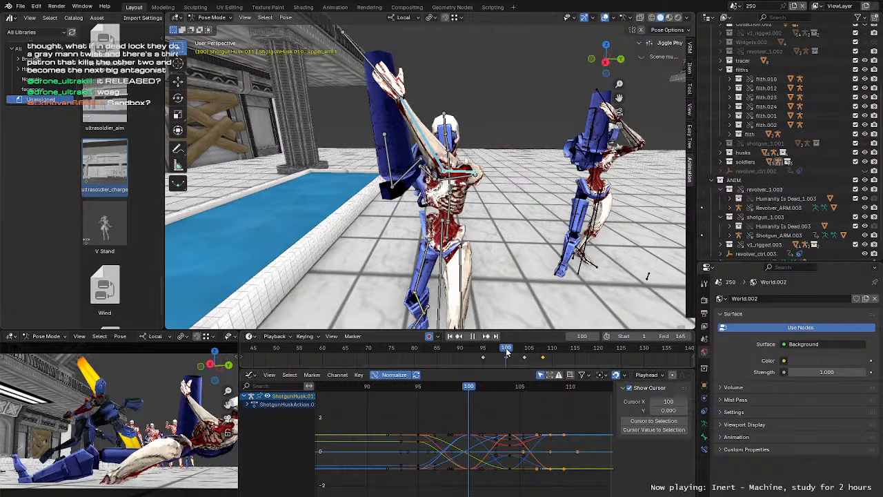
click(484, 353)
click(506, 353)
key(space)
click(507, 350)
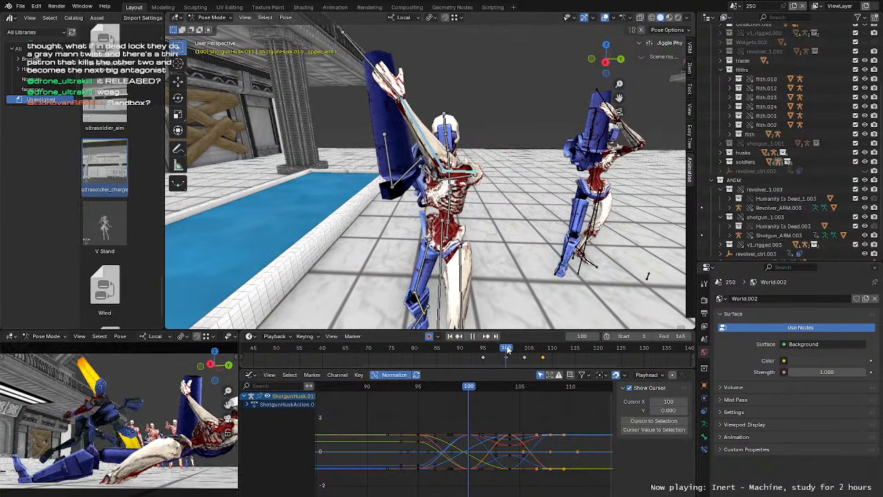
Step: Trackball-rotate upper_arm.L by 8.59° and -4.58° at frame 100, plus -1.41° about the view axis
click(456, 172)
middle_drag(456, 171, 599, 200)
key(r)
key(r)
click(505, 167)
key(r)
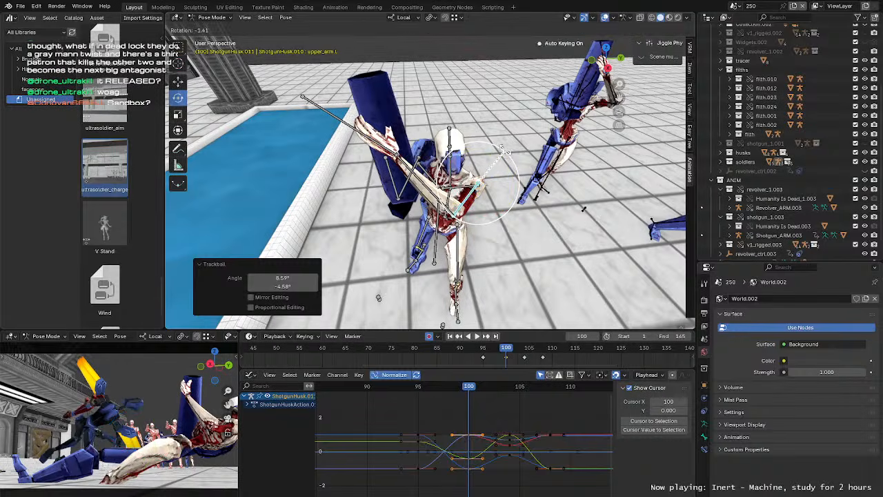
click(522, 165)
middle_drag(522, 166, 523, 145)
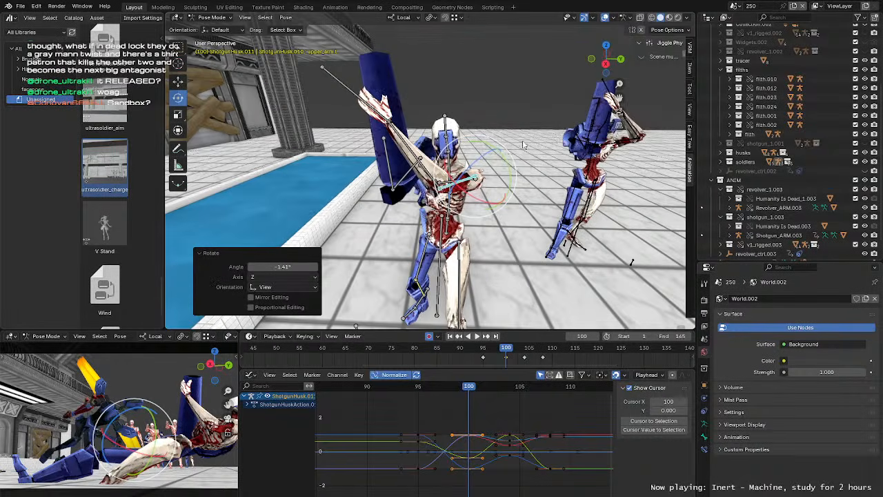
Step: Copy upper_arm.L's frame 100 keyframe to frame 108 and review the motion from frame 95
click(506, 362)
click(543, 353)
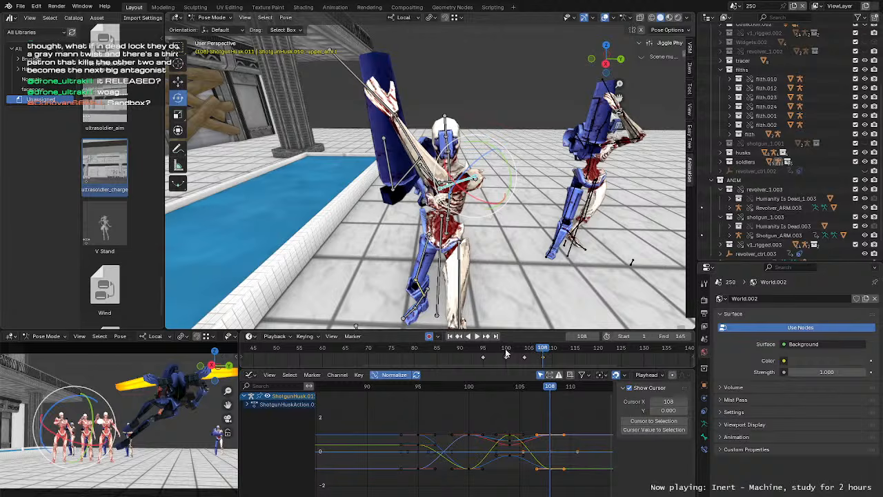
key(space)
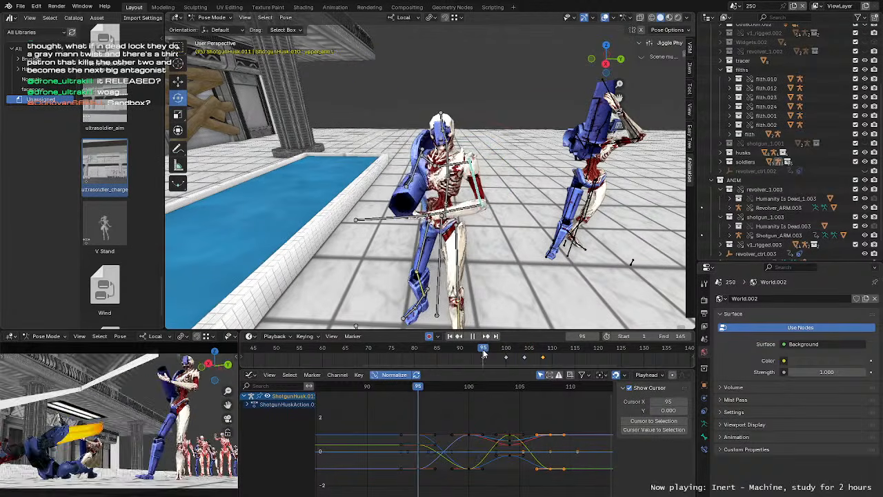
click(483, 354)
drag(483, 355, 543, 360)
Step: Nudge ShotgunHusk.011's pelvis at frame 108 from two viewing angles, the second move about 0.007 m in Y
middle_drag(469, 227, 531, 201)
middle_drag(480, 252, 521, 231)
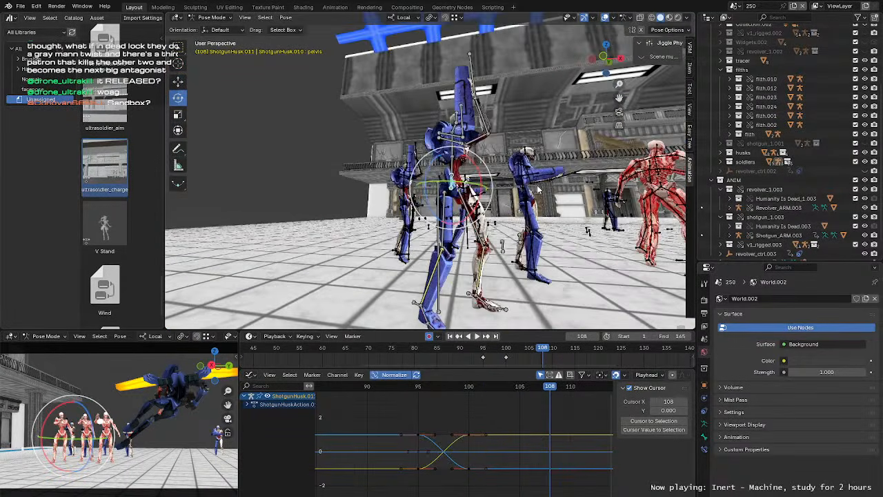
scroll(476, 207, up, 2)
key(g)
drag(464, 196, 465, 192)
middle_drag(465, 192, 368, 186)
drag(463, 191, 464, 183)
shift+middle_drag(465, 183, 451, 207)
Step: Rotate the pelvis by about -3.28° in the view at frame 108
key(r)
key(r)
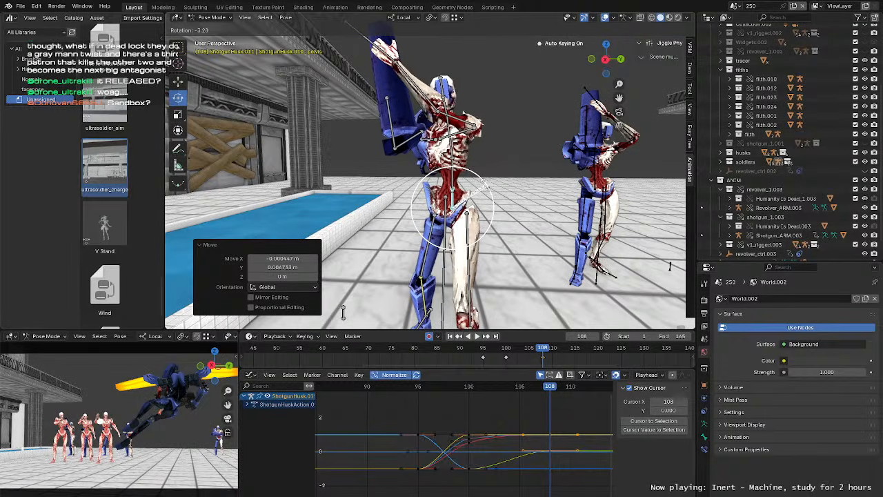
click(486, 187)
Step: Rotate ShotgunHusk.011's spine.002 by 3.96° in the view at frame 108 and review the motion from frame 95
click(468, 147)
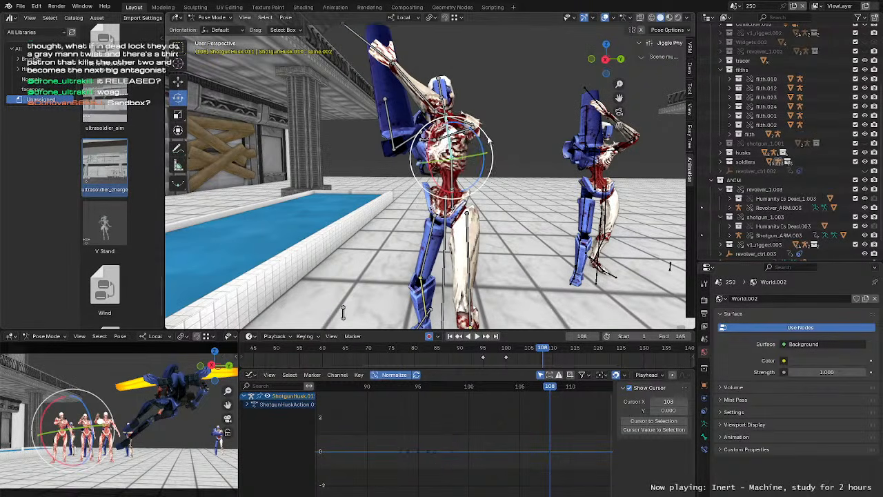
key(r)
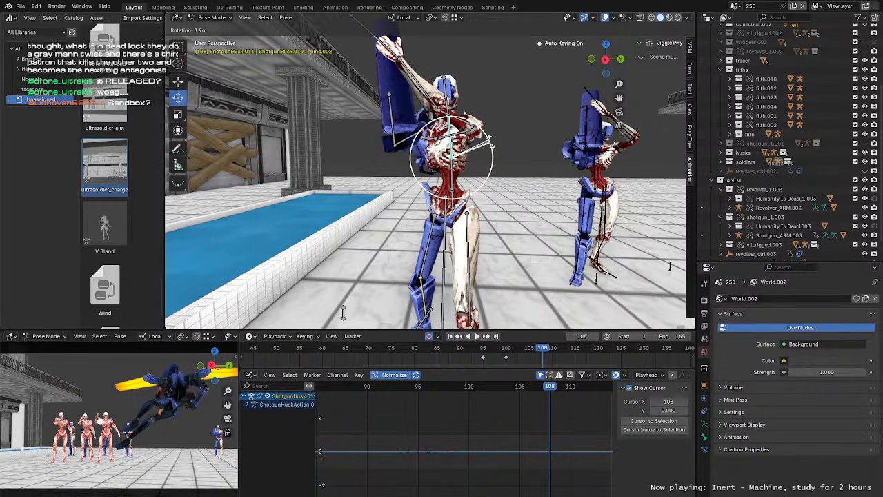
click(491, 145)
middle_drag(491, 144, 484, 279)
scroll(497, 164, up, 2)
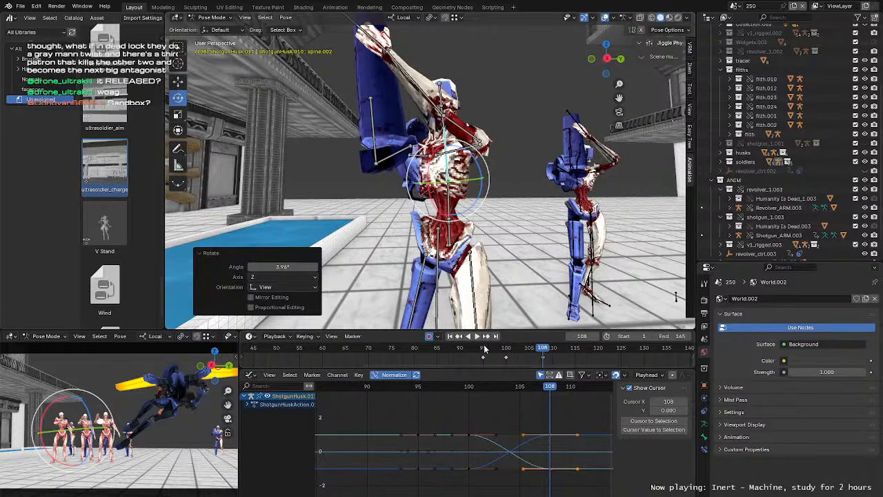
click(484, 349)
key(space)
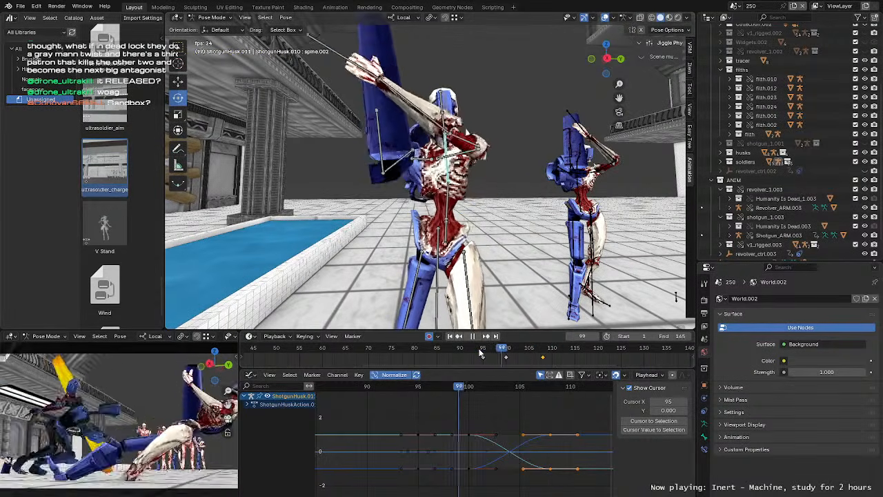
click(480, 351)
drag(481, 352, 543, 355)
key(space)
Step: Trackball-rotate upper_arm.L by 5.73° and -6.3° at frame 108
scroll(441, 235, up, 3)
mouse_move(420, 241)
middle_down()
mouse_move(374, 259)
mouse_move(420, 256)
middle_up()
click(421, 196)
middle_drag(421, 195, 518, 222)
click(491, 213)
key(r)
key(r)
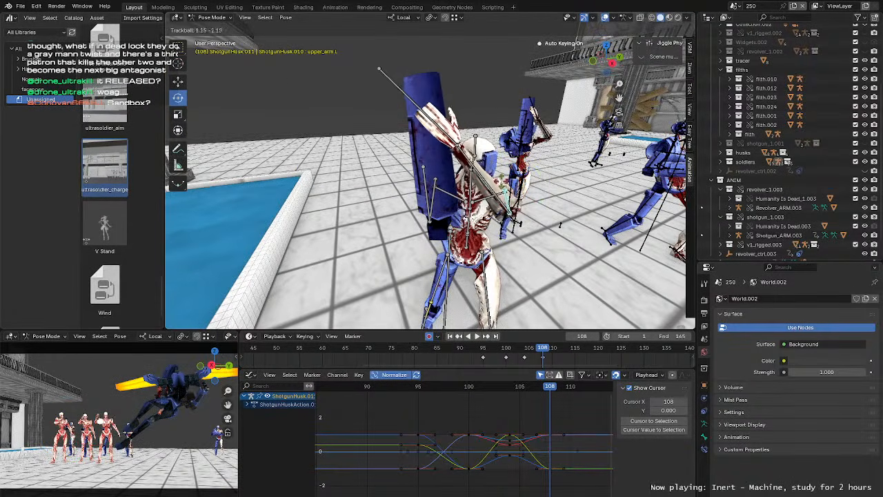
click(548, 215)
middle_drag(548, 215, 519, 160)
scroll(524, 175, up, 2)
scroll(520, 160, down, 3)
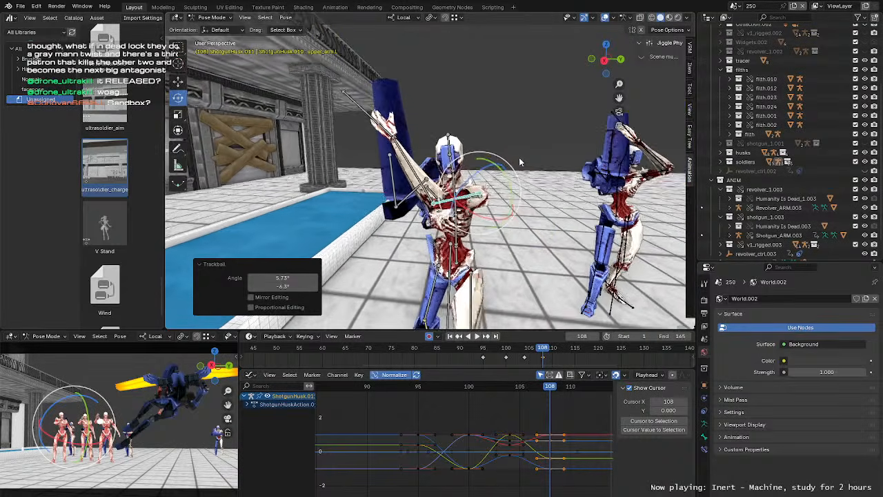
Step: Play the animation from frame 95 to check the adjusted left arm motion
key(space)
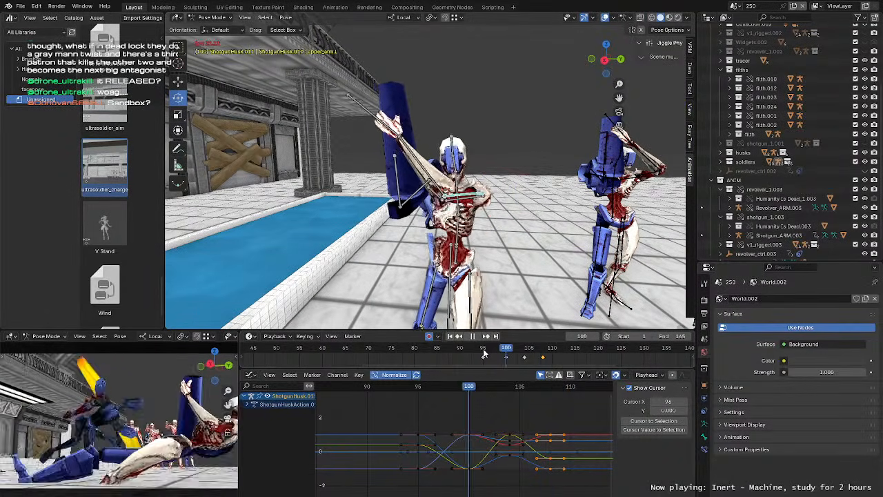
key(space)
click(484, 351)
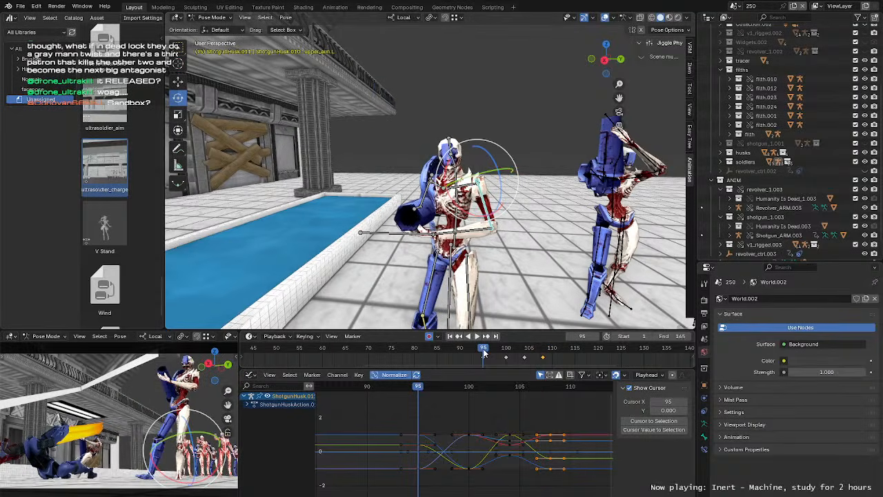
key(space)
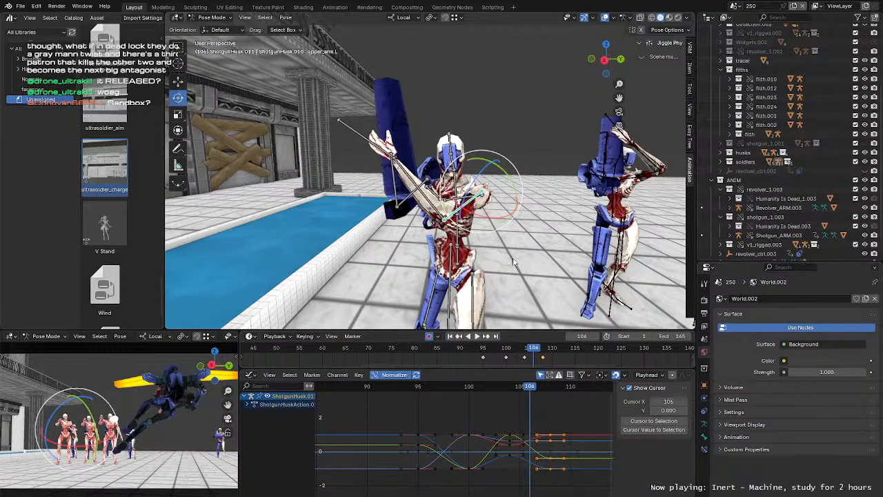
Step: Rotate the pelvis by 3.31° in the view at frame 108 and replay the motion from frame 95
drag(519, 351, 544, 354)
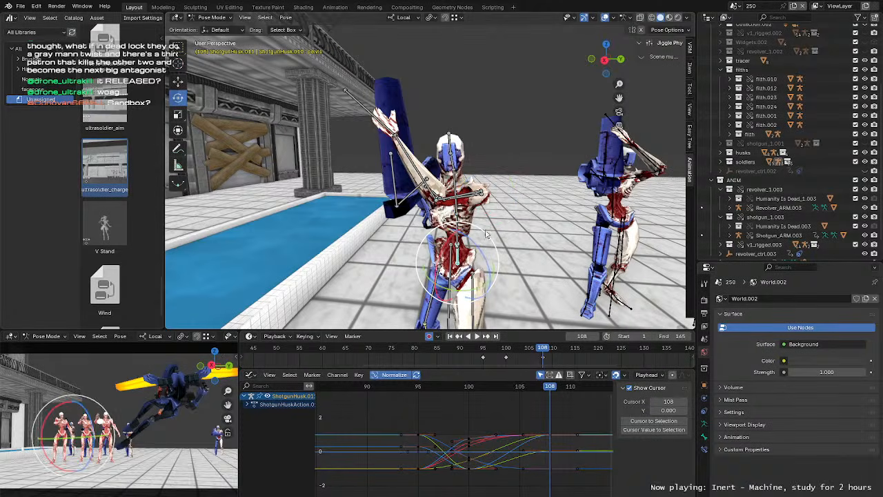
drag(486, 234, 488, 238)
middle_drag(487, 237, 551, 188)
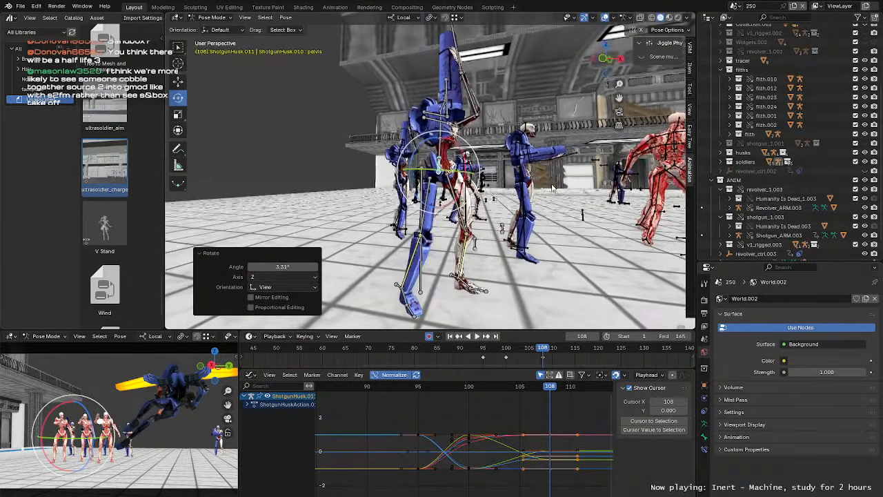
click(483, 353)
key(space)
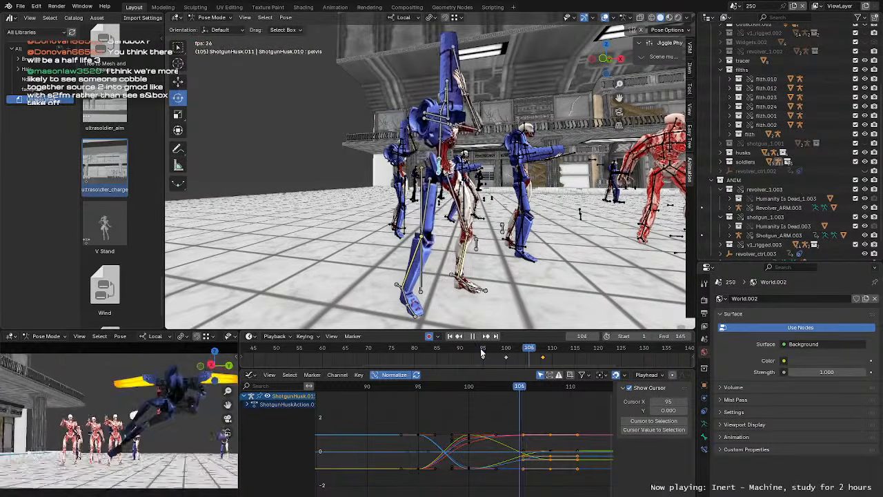
click(482, 354)
key(space)
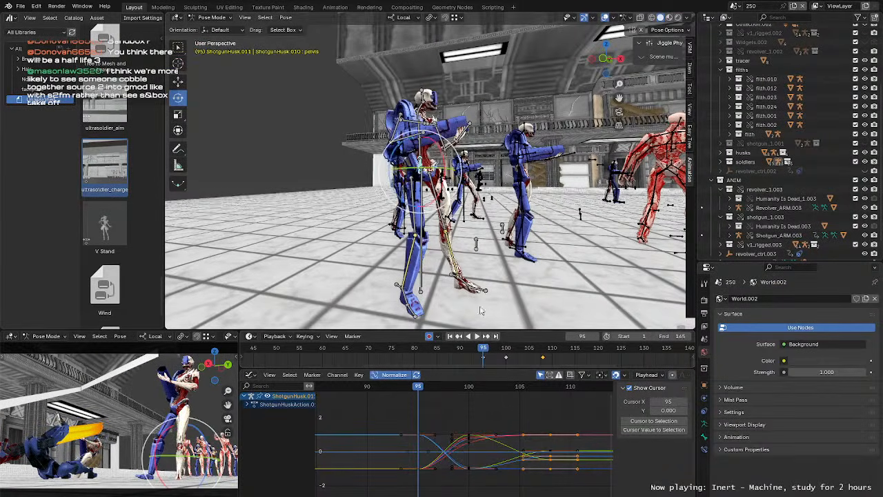
Step: Nudge the pelvis by about 0.017 m at frame 95
middle_drag(479, 309, 498, 296)
key(g)
drag(425, 173, 424, 172)
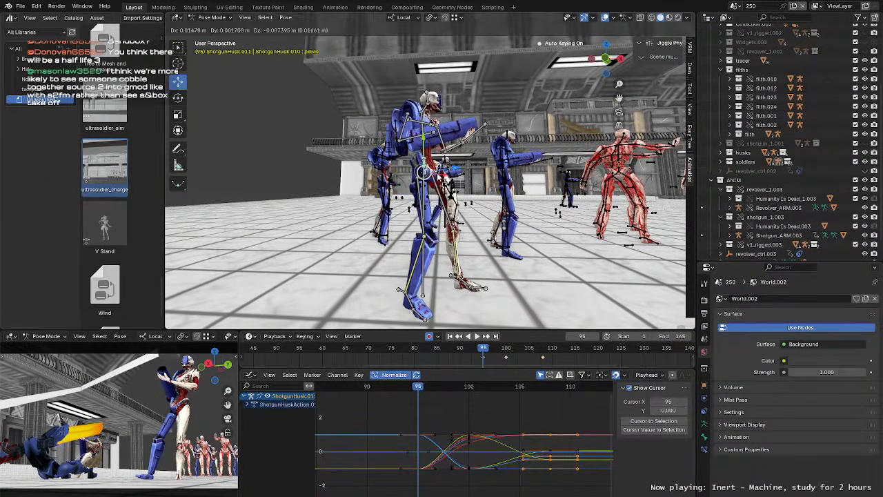
click(426, 173)
middle_drag(425, 172, 465, 197)
Step: Reposition the left foot IK control at frame 95, ending with a move of about 0.019 m along its local X axis
click(412, 263)
middle_drag(411, 263, 466, 271)
key(g)
click(442, 270)
key(g)
key(x)
click(482, 246)
key(g)
key(x)
click(483, 234)
key(shift+space)
key(r)
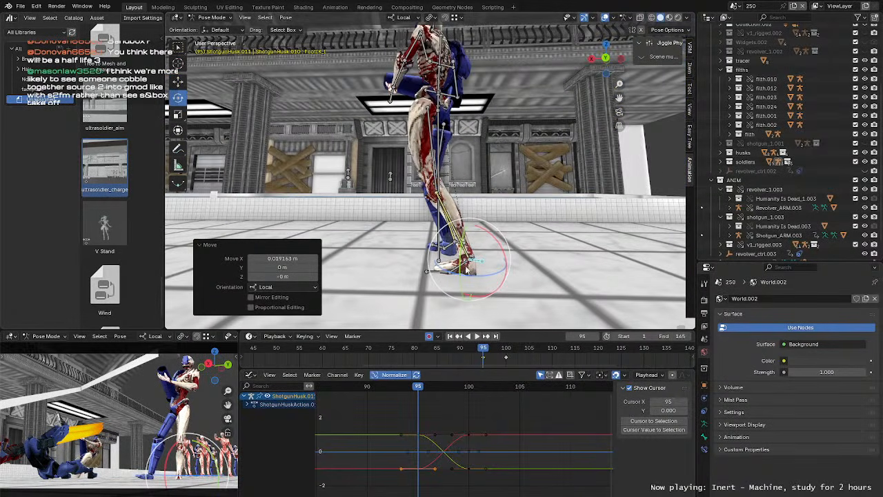
Step: Replay the motion from frame 95 to check the repositioned foot
key(space)
click(483, 351)
click(484, 350)
key(space)
click(482, 350)
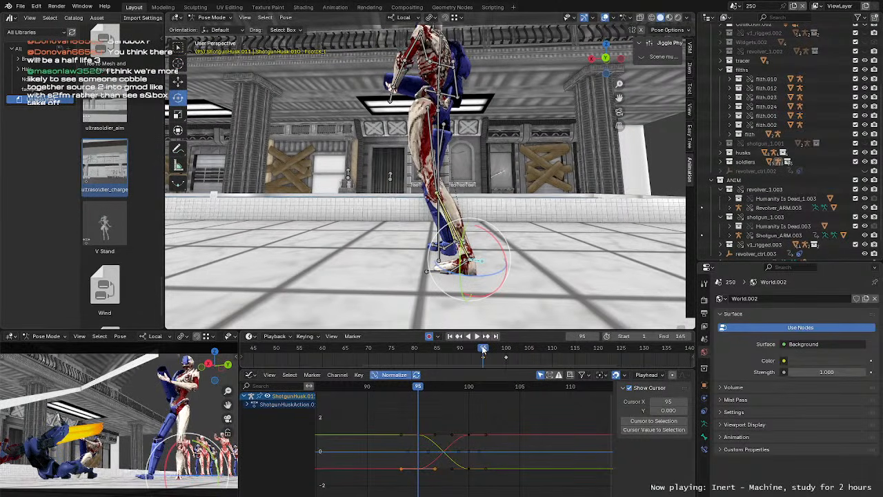
Step: Inspect the husk's right arm and pelvis from several angles at frames 95 and 105
middle_drag(490, 236, 583, 184)
scroll(431, 142, up, 2)
click(413, 149)
middle_drag(414, 149, 507, 185)
scroll(500, 208, down, 2)
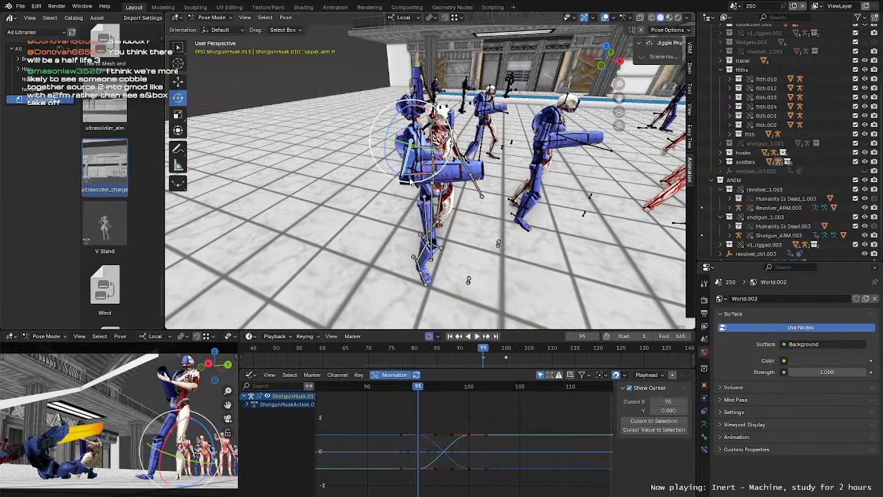
click(440, 169)
mouse_move(440, 191)
middle_down()
mouse_move(421, 171)
mouse_move(455, 198)
middle_up()
drag(482, 347, 530, 354)
middle_drag(521, 303, 391, 296)
click(439, 205)
middle_drag(512, 238, 567, 353)
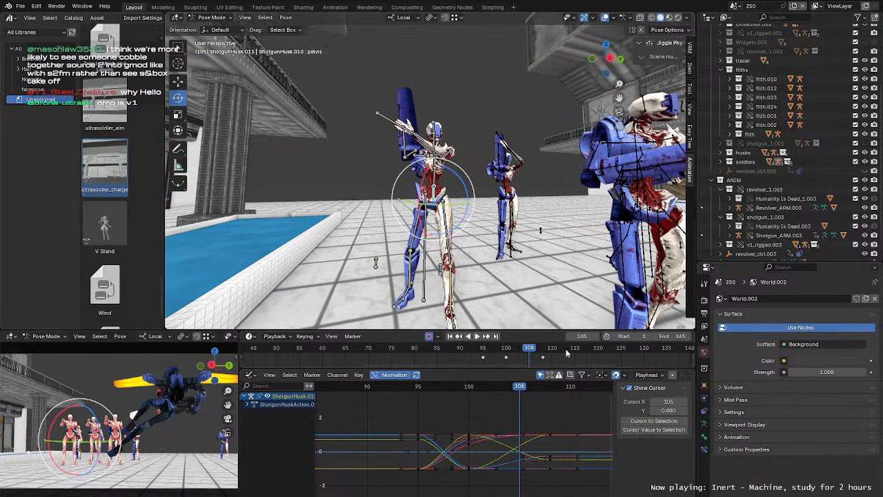
Step: Copy the frame 95 keyframe of both upper arms to frame 114
drag(540, 353, 543, 352)
middle_drag(469, 163, 492, 175)
key(w)
click(451, 158)
middle_drag(519, 273, 637, 234)
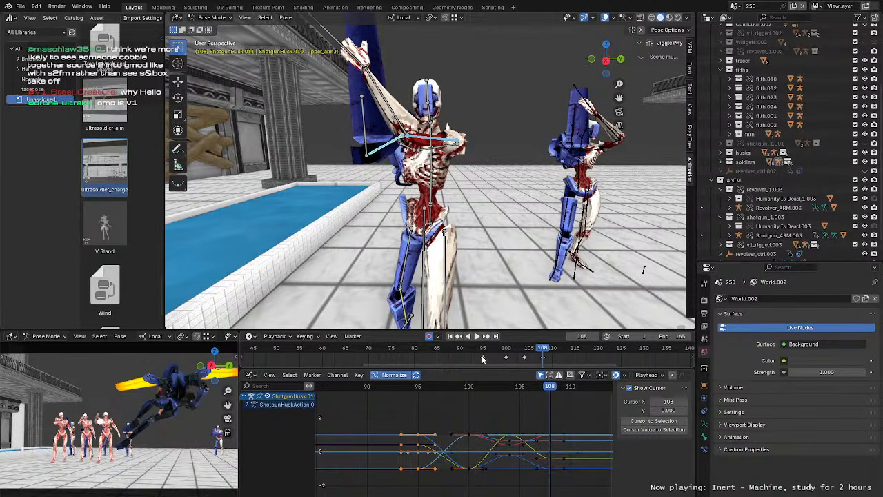
drag(544, 350, 570, 361)
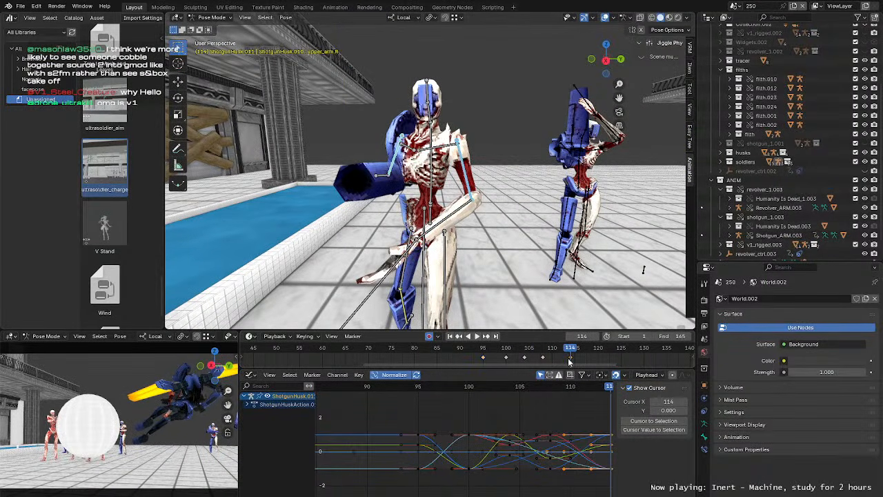
Step: Copy the frame 95 keyframes of forearm.L and forearm.L.001 to frame 114
click(451, 227)
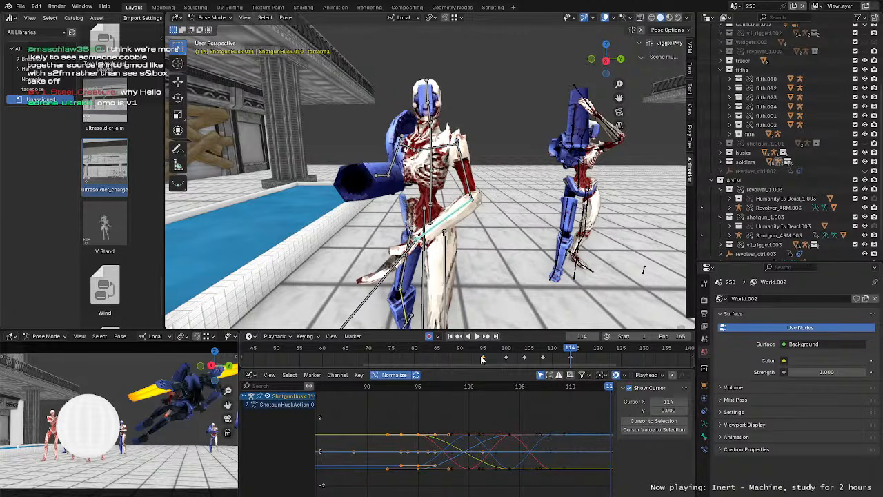
key(ctrl+v)
middle_drag(482, 266, 502, 252)
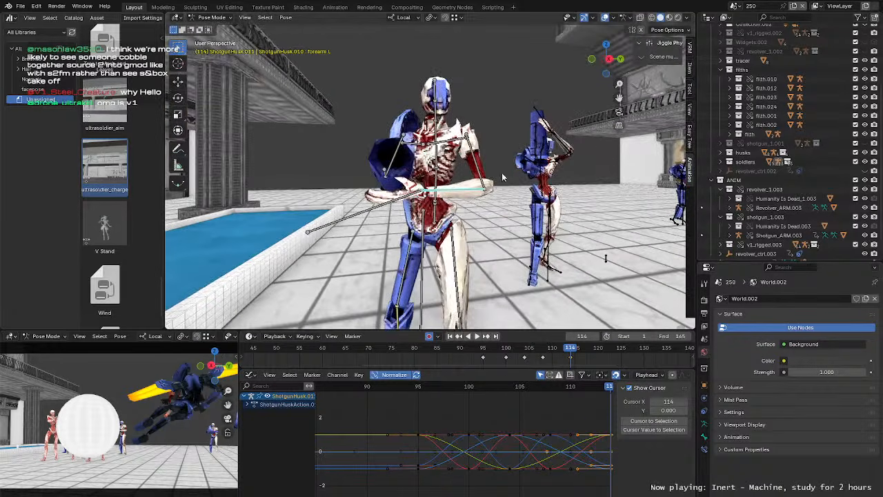
click(502, 178)
middle_drag(502, 178, 502, 214)
click(498, 172)
click(484, 358)
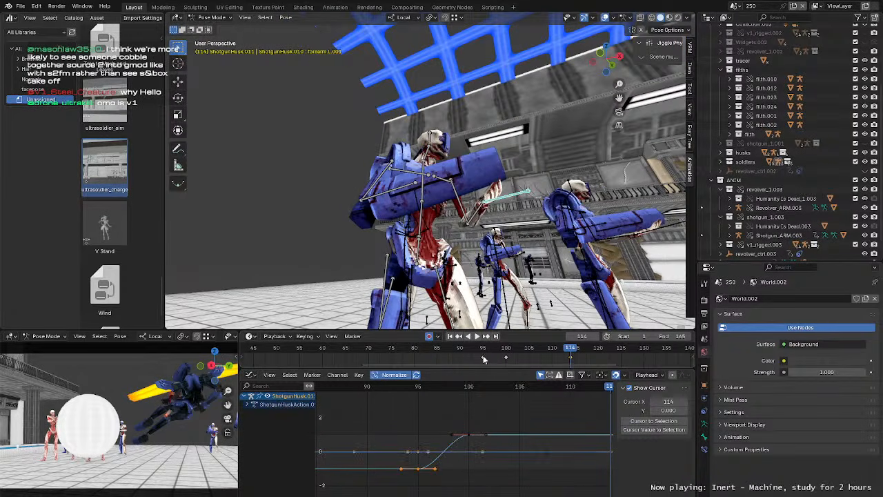
key(ctrl+c)
key(ctrl+v)
middle_drag(456, 271, 482, 248)
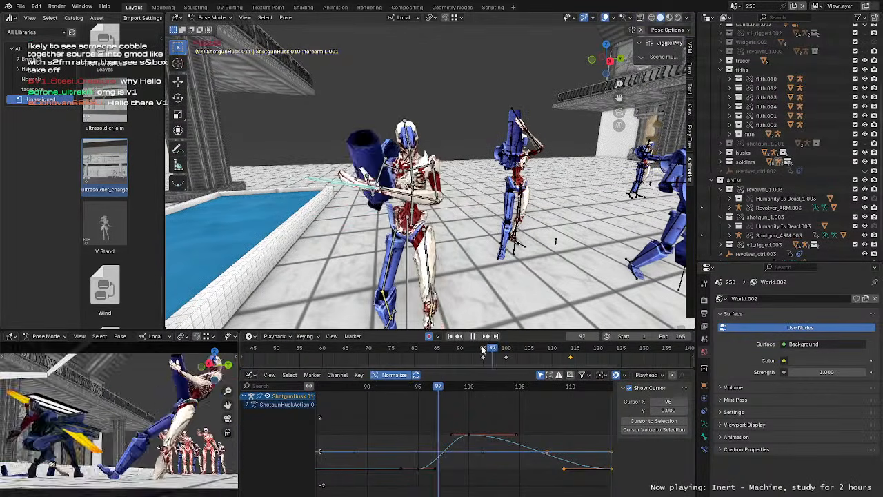
Step: Play the animation from frame 95 to frame 103 to check the arms
click(481, 352)
key(space)
key(space)
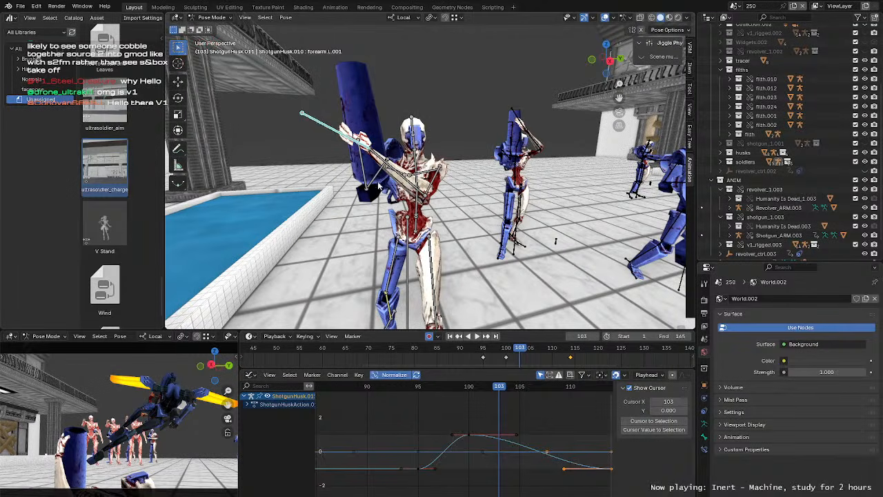
Step: Copy upper_arm.R's frame 100 keyframe to frame 108
click(376, 174)
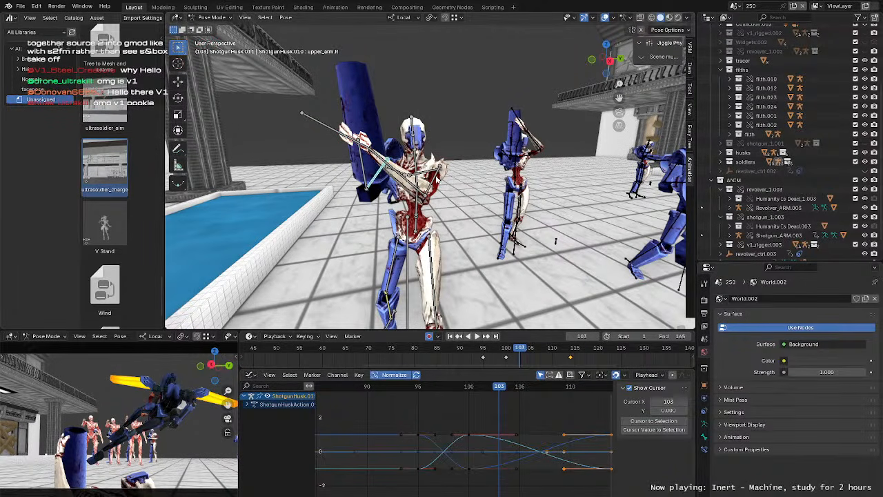
click(436, 178)
drag(529, 347, 543, 351)
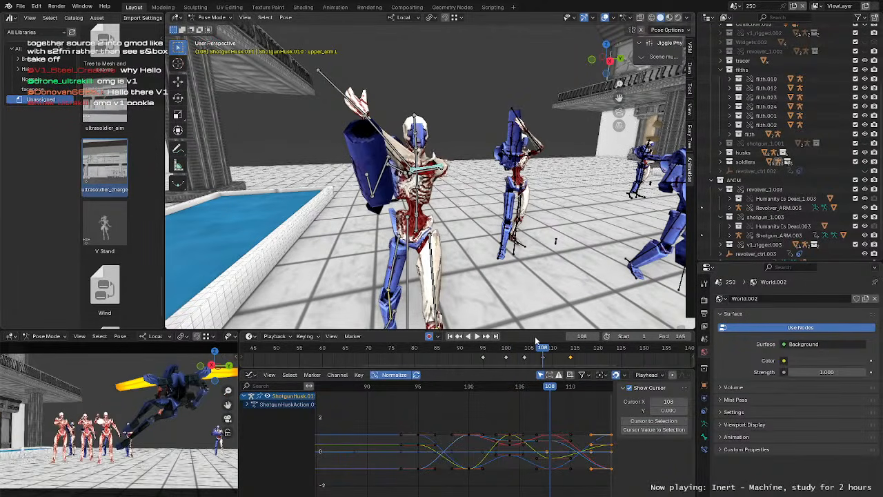
click(377, 174)
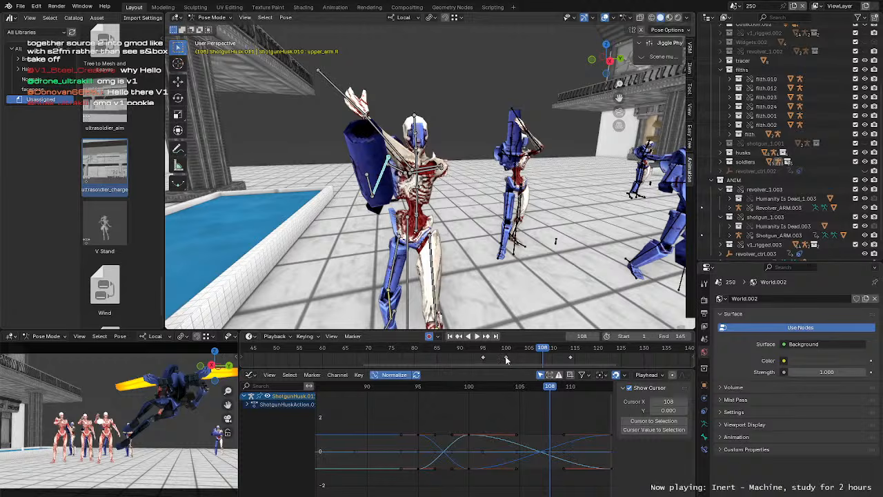
key(ctrl+v)
Step: Replay the raised-arm hold repeatedly from around frame 95 and examine the pose at frame 106 from the side
click(475, 348)
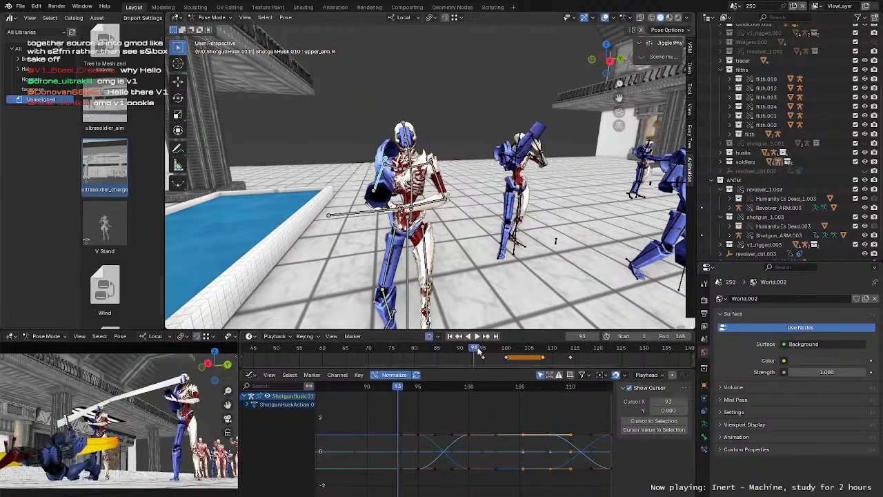
key(space)
click(479, 350)
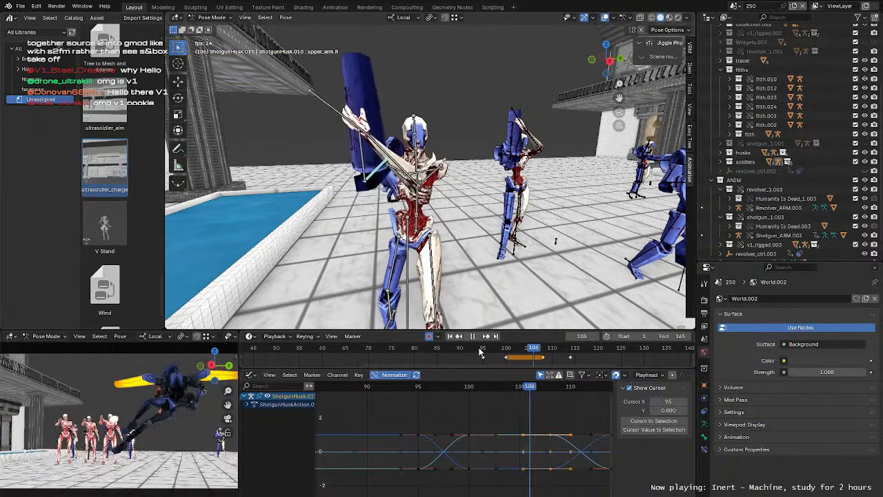
click(479, 351)
click(479, 351)
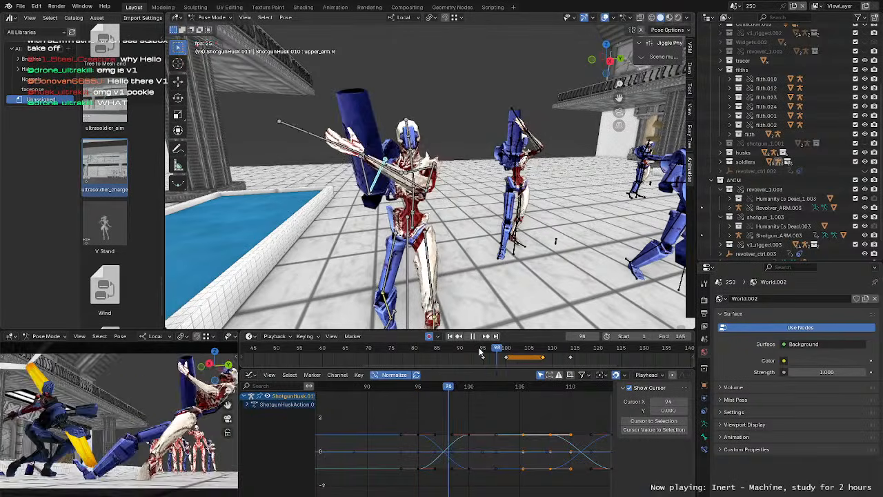
key(space)
middle_drag(467, 241, 504, 235)
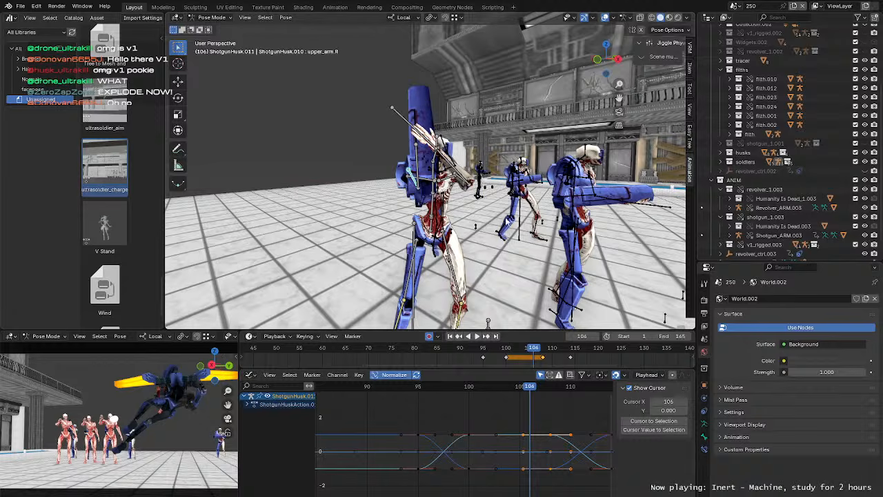
ctrl+middle_drag(515, 242, 518, 297)
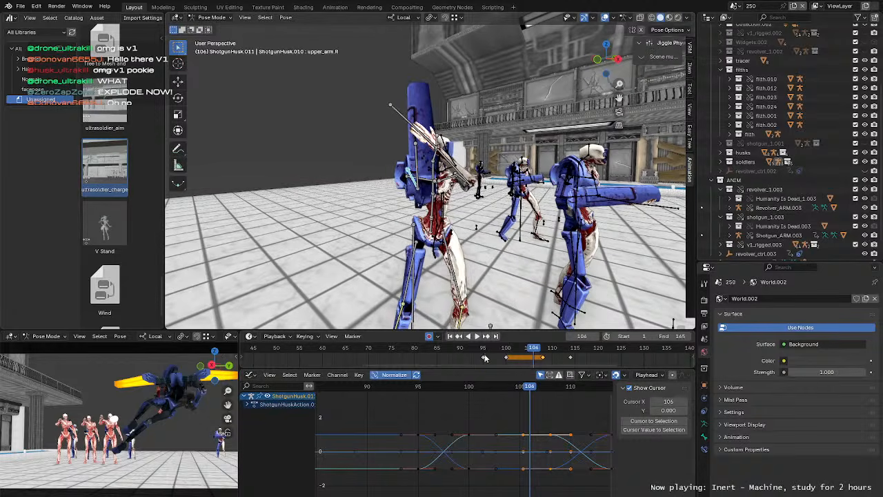
Step: Nudge the pelvis bone of the poolside shotgun husk slightly at frame 114
key(space)
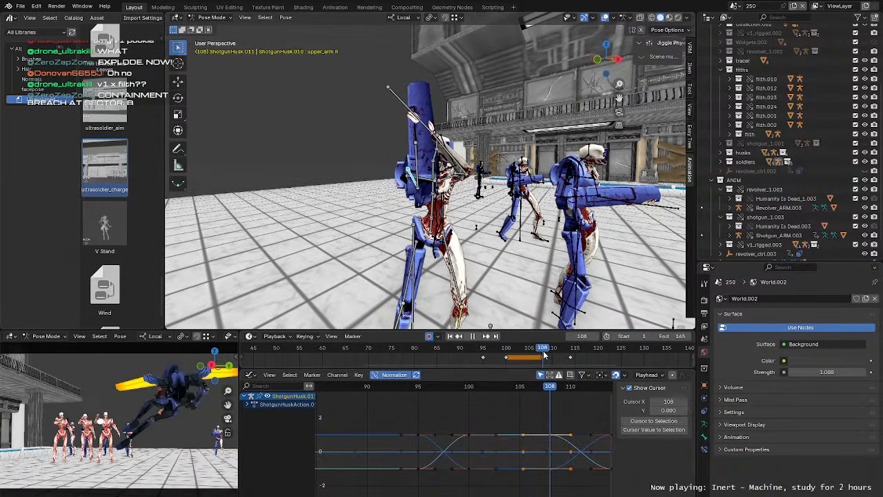
middle_drag(500, 241, 540, 249)
click(414, 235)
middle_drag(417, 236, 516, 229)
scroll(516, 230, down, 2)
drag(546, 349, 571, 354)
middle_drag(496, 273, 476, 247)
key(g)
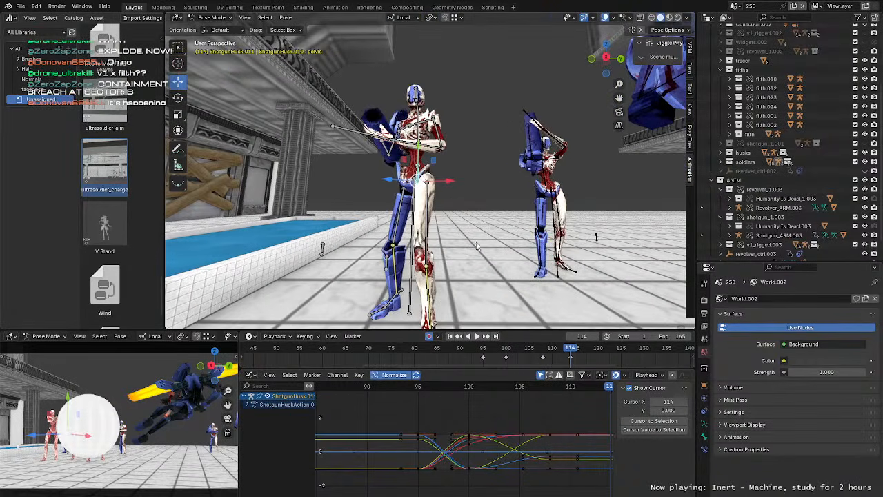
mouse_move(502, 352)
mouse_down()
mouse_move(488, 352)
mouse_move(529, 352)
mouse_move(488, 352)
mouse_move(496, 352)
mouse_up()
click(570, 351)
drag(418, 182, 423, 185)
middle_drag(423, 185, 449, 228)
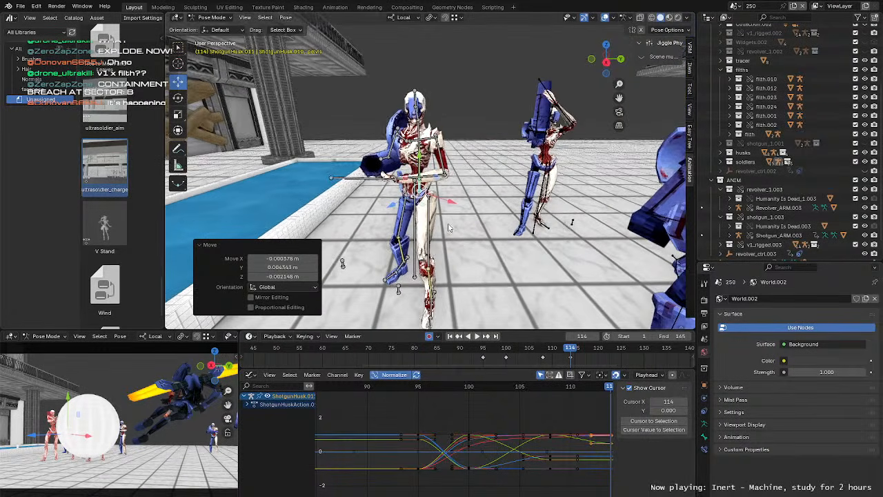
Step: Play back the husk's arm swing from frame 95 and examine the pose at that frame from several angles
click(485, 354)
key(space)
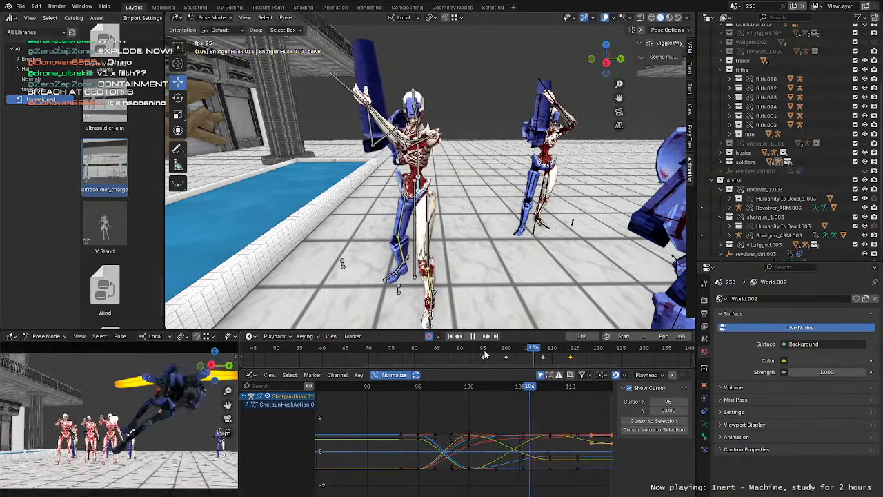
click(484, 355)
key(space)
click(485, 355)
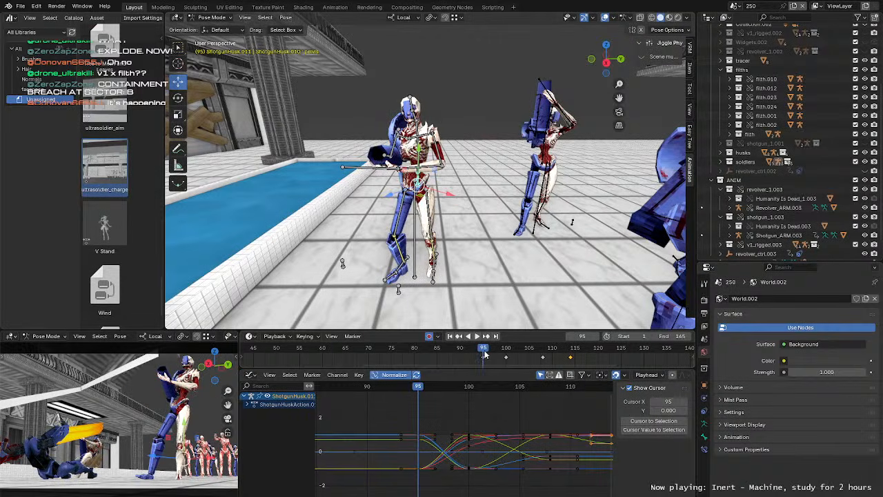
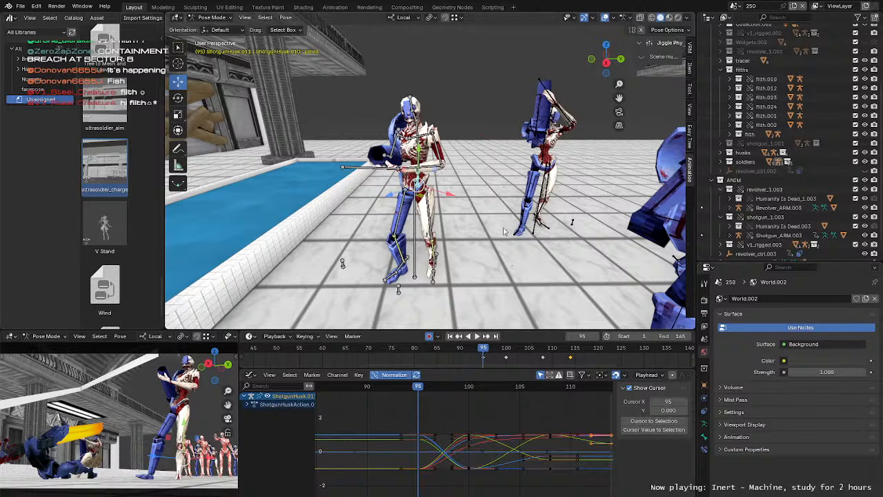
scroll(497, 236, up, 2)
middle_drag(498, 184, 497, 212)
scroll(497, 212, down, 1)
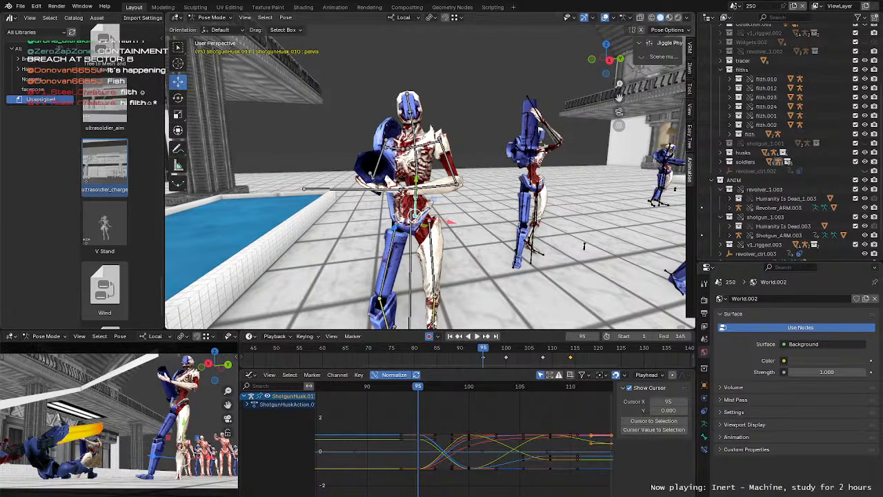
middle_drag(473, 211, 474, 184)
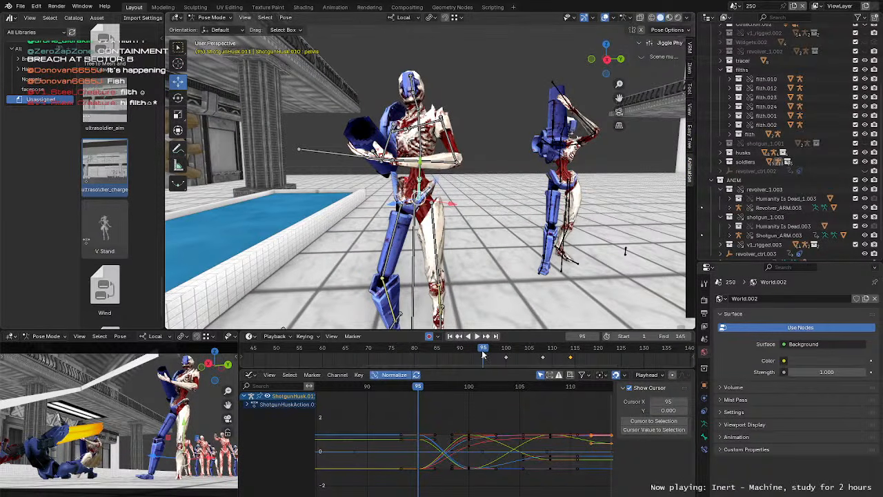
Step: Switch Pose Mode to the neighbouring shotgun husk and check its pose at frame 79
middle_drag(450, 183, 417, 204)
click(422, 143)
scroll(431, 155, down, 3)
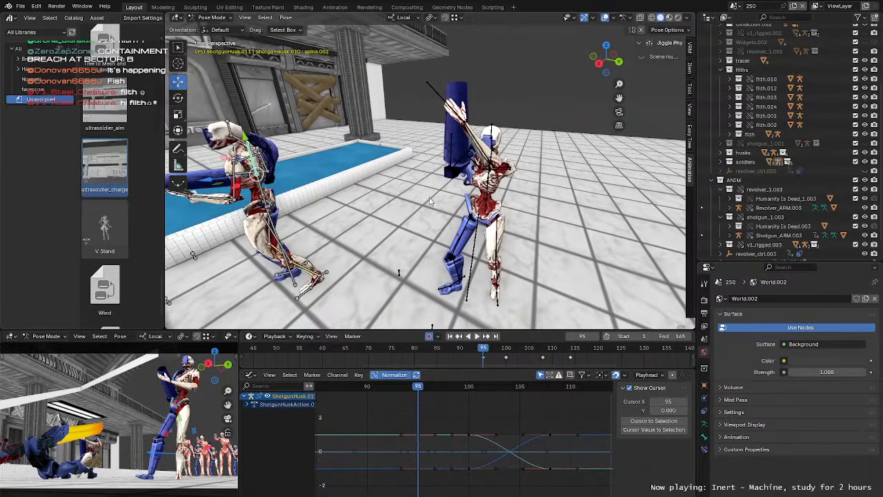
key(ctrl+Tab)
click(489, 183)
key(ctrl+Tab)
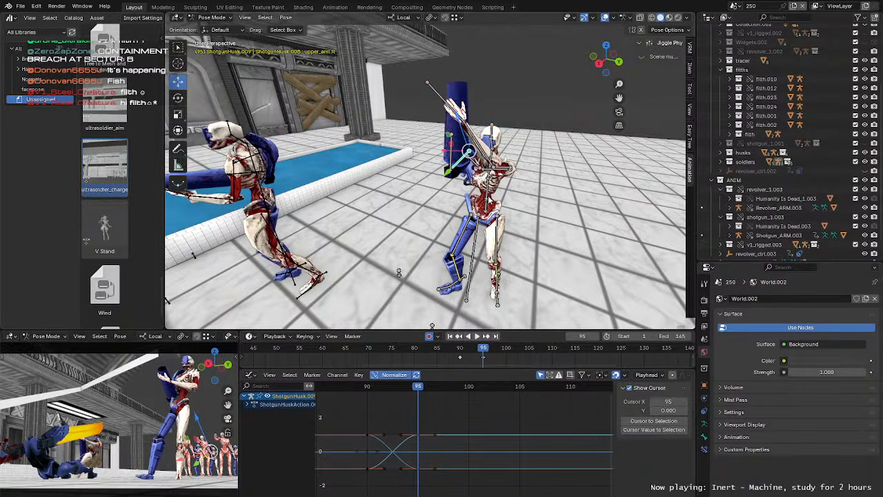
middle_drag(432, 325, 477, 330)
click(411, 348)
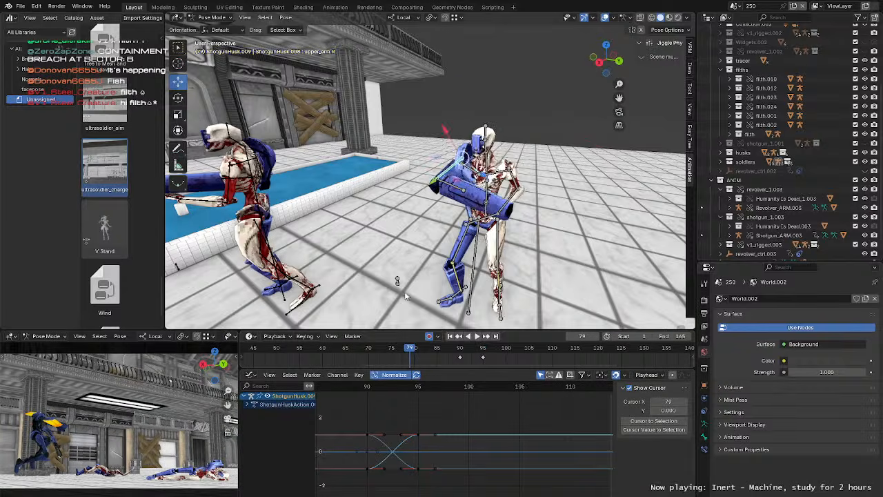
Step: Return to Pose Mode on the poolside shotgun husk and review its animation from frame 79 among the other soldiers
middle_drag(379, 252, 412, 236)
click(331, 169)
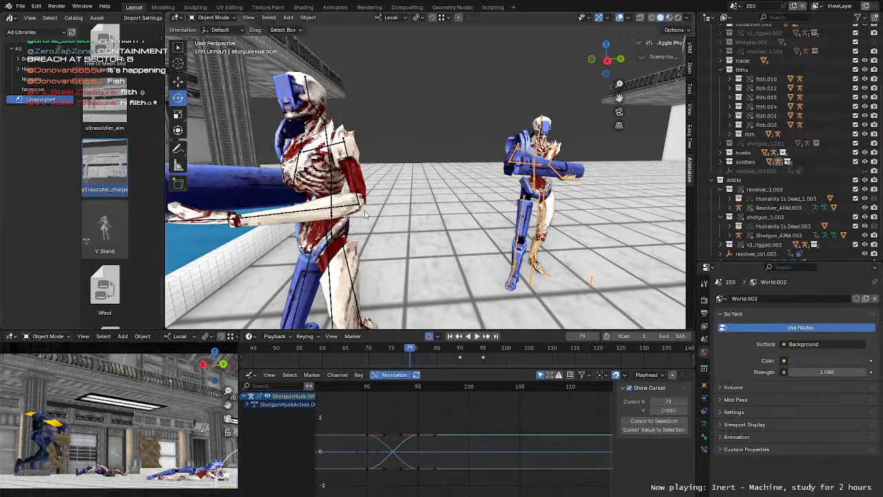
scroll(333, 193, down, 7)
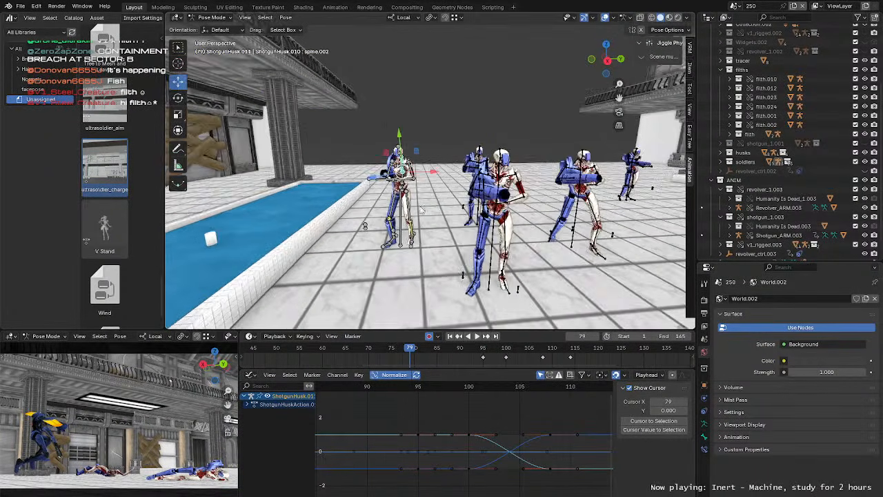
middle_drag(446, 220, 446, 240)
key(space)
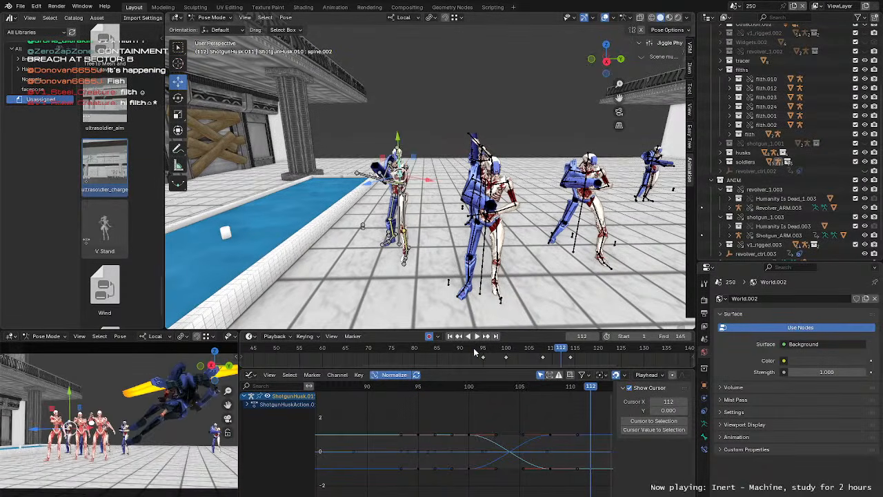
click(475, 352)
Step: Rotate the poolside husk's pelvis about 36° around its local Y axis at frame 114
drag(474, 352, 568, 358)
middle_drag(455, 271, 494, 295)
scroll(565, 241, up, 3)
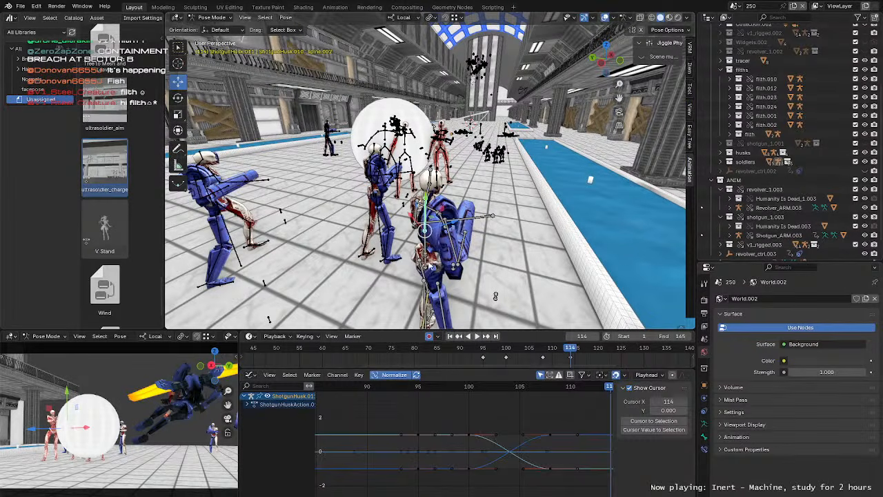
click(431, 266)
middle_drag(431, 266, 432, 242)
key(r)
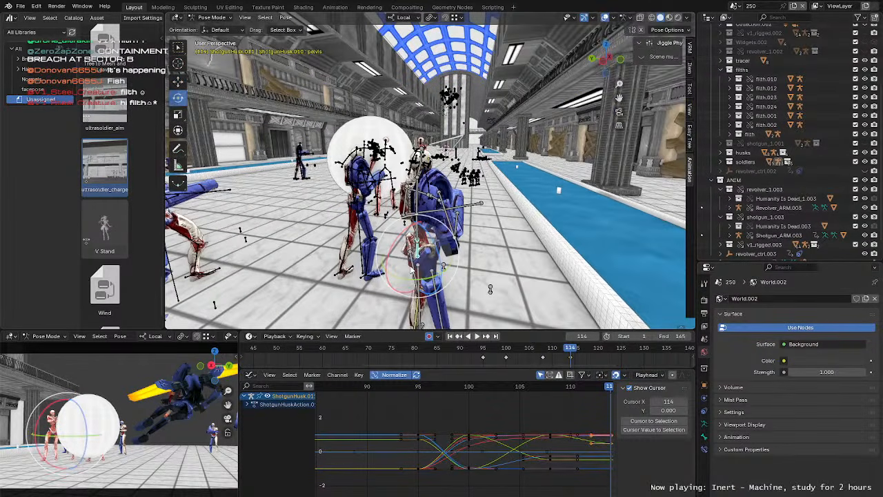
drag(415, 278, 428, 279)
middle_drag(428, 279, 290, 255)
middle_drag(496, 228, 460, 265)
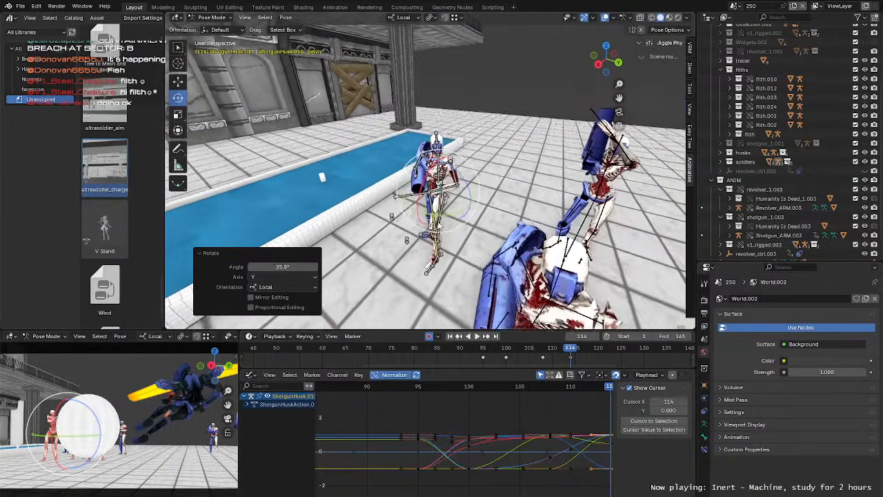
Step: Insert a keyframe for the husk's left foot IK control at frame 109 to hold its position
scroll(460, 265, up, 2)
click(455, 269)
middle_drag(449, 236, 447, 260)
key(g)
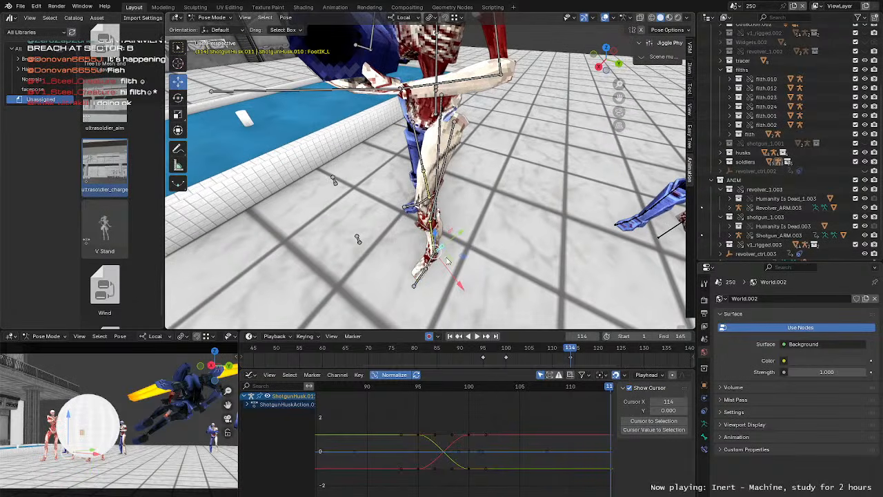
drag(505, 350, 566, 348)
key(i)
click(547, 360)
Step: At frame 114, move the left foot IK control about 0.08 m in local X and 0.09 m in local Y, and rotate the foot
key(g)
key(shift+z)
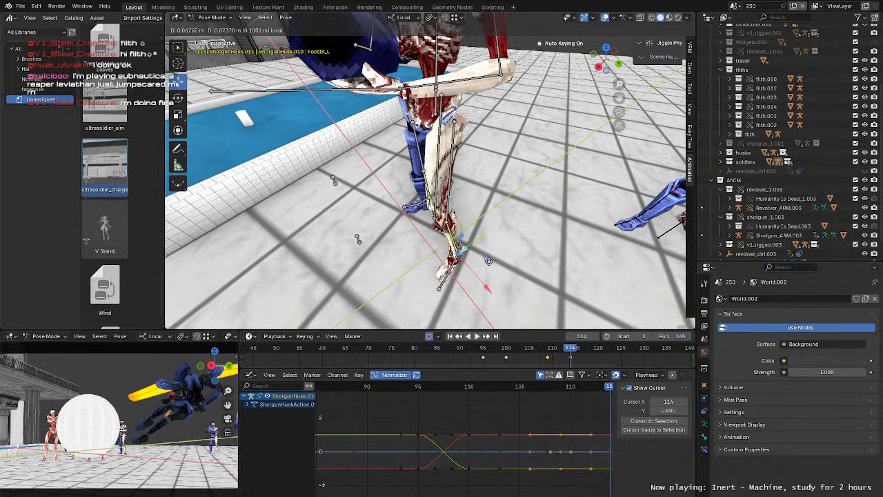
click(491, 261)
middle_drag(491, 261, 510, 237)
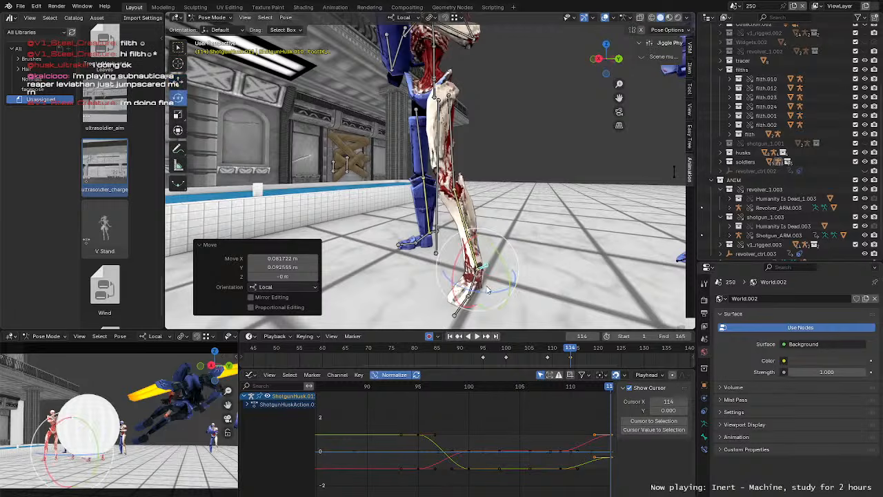
key(r)
key(r)
click(509, 282)
middle_drag(509, 283, 426, 249)
Step: Key the left knee control at frame 109 and move it about 0.03, 0.30 and -0.14 m in global X, Y and Z at frame 114
click(426, 249)
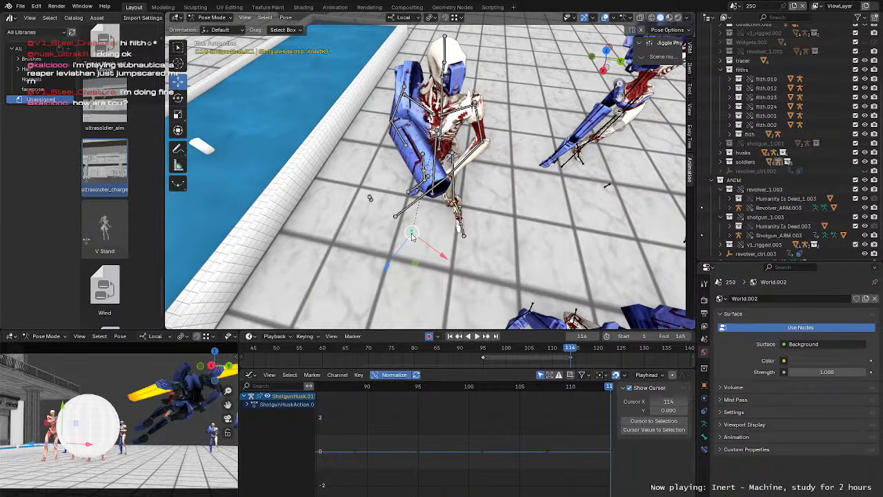
middle_drag(415, 238, 455, 225)
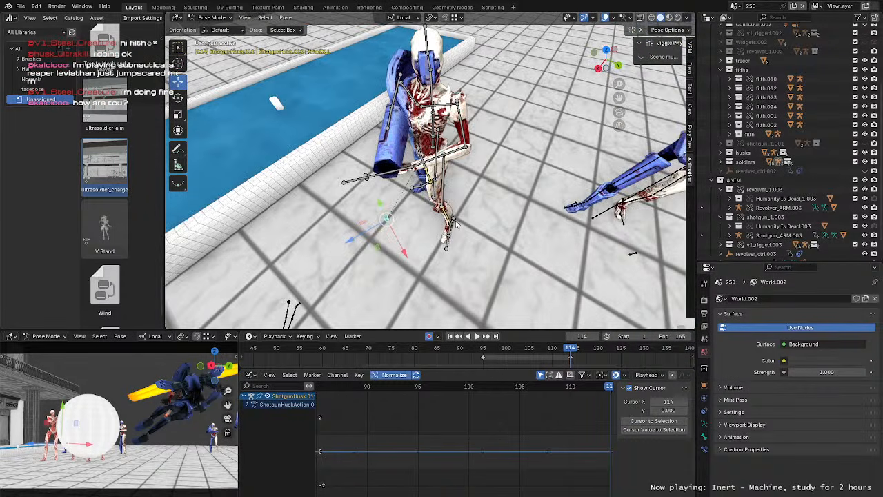
click(548, 348)
middle_drag(507, 293, 476, 271)
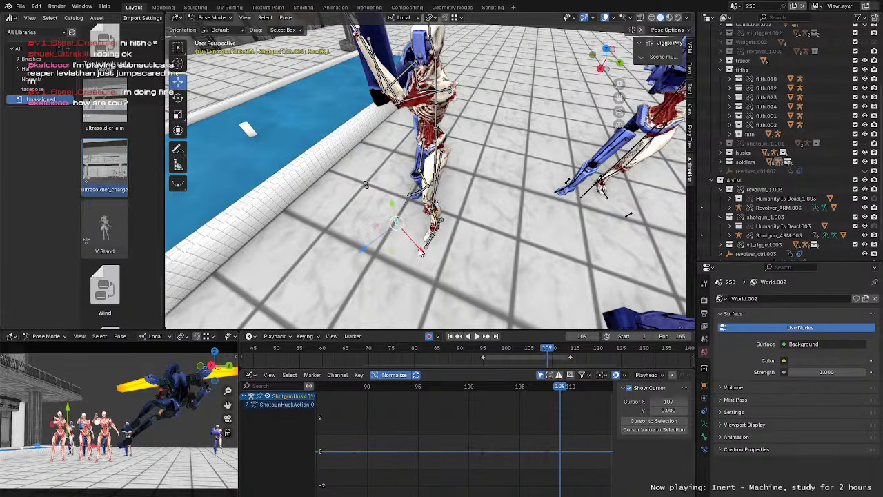
click(572, 352)
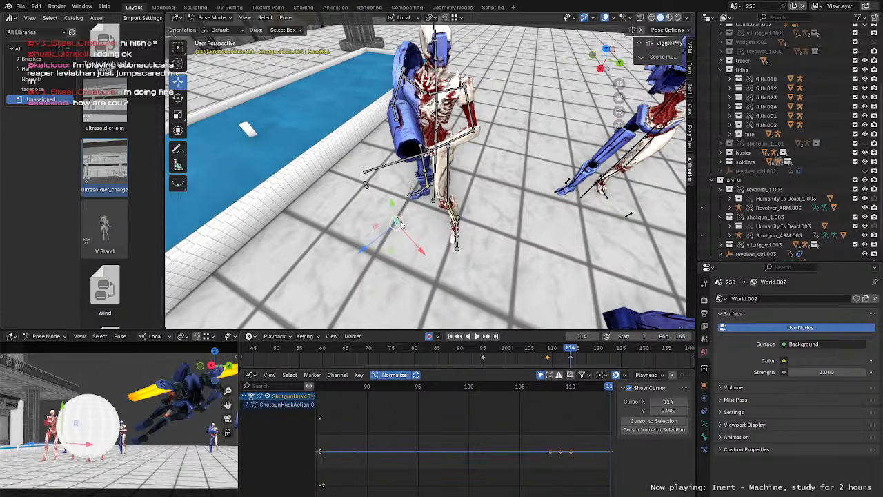
drag(402, 226, 453, 272)
middle_drag(453, 271, 435, 335)
scroll(414, 356, down, 3)
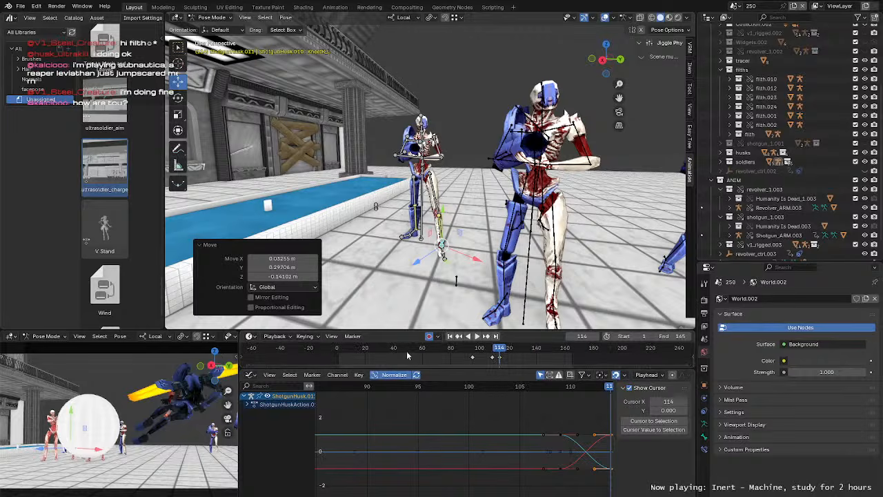
Step: Hide the overlays and play the shot through the camera from its beginning
click(318, 353)
key(KP_0)
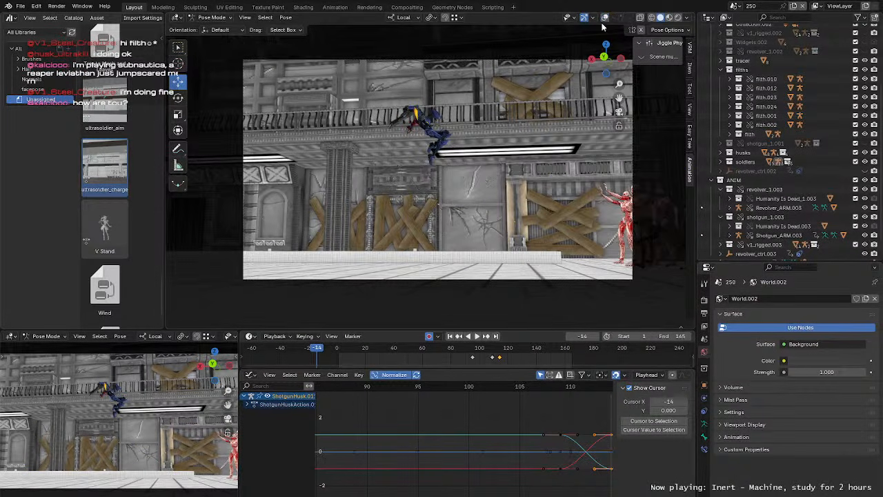
key(space)
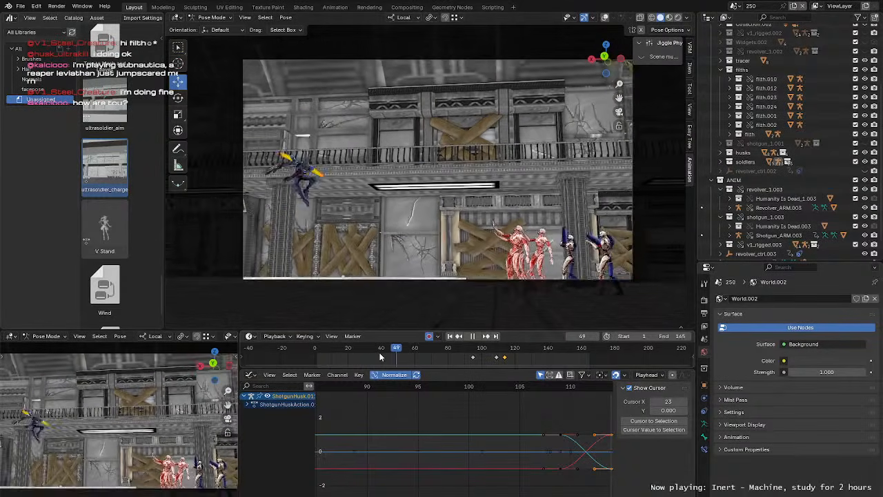
click(310, 347)
key(space)
Step: Play back the opening of the shot from a free view overlooking the hall and the enemies
middle_drag(387, 162, 476, 200)
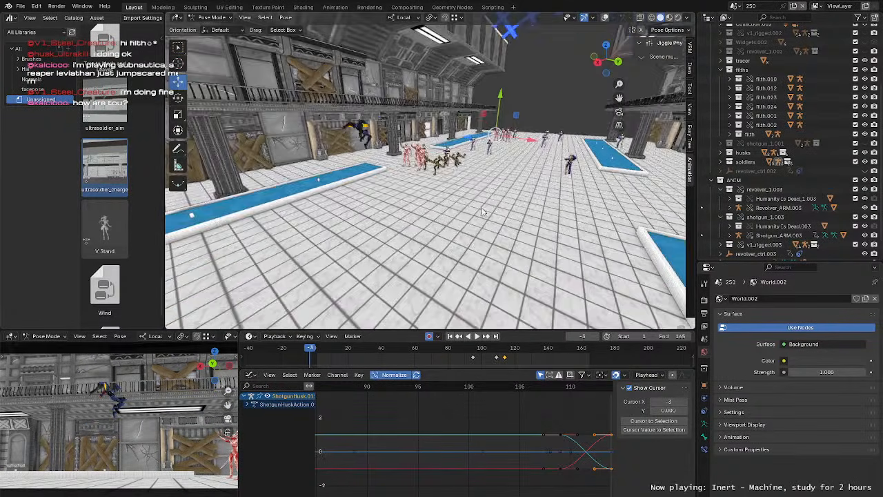
middle_drag(448, 158, 584, 262)
scroll(482, 164, up, 4)
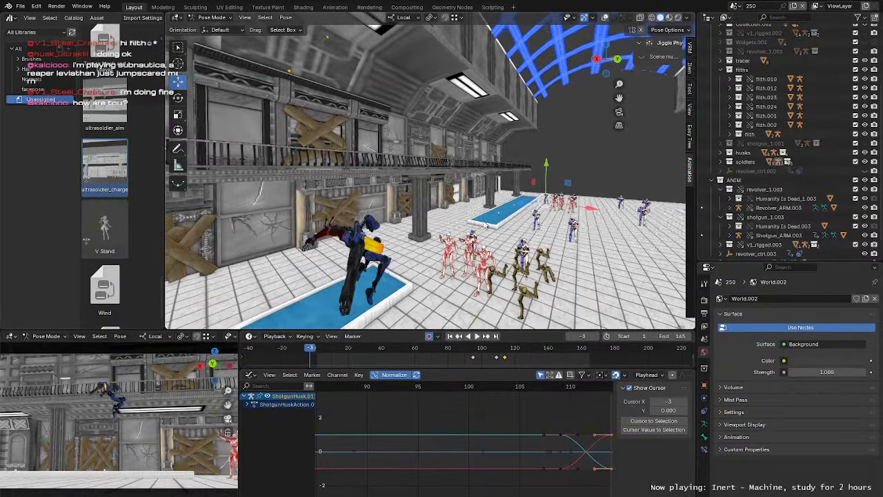
key(space)
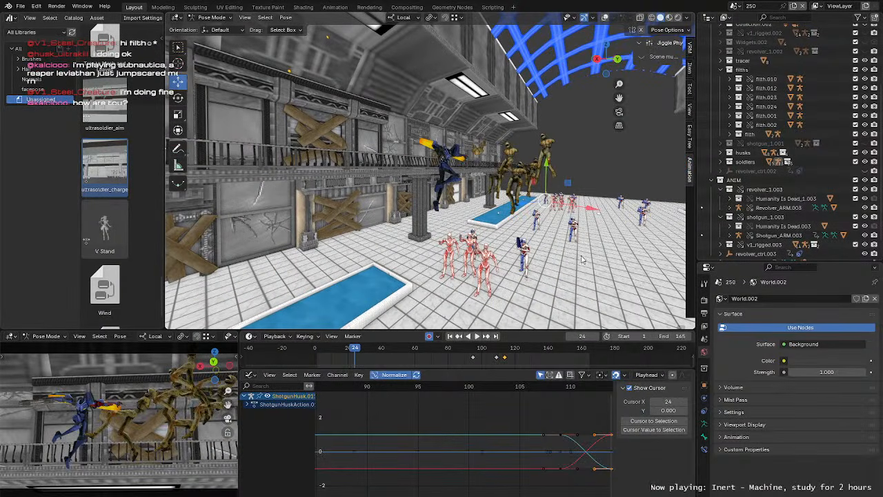
drag(378, 350, 329, 351)
key(Escape)
middle_drag(447, 247, 474, 261)
key(space)
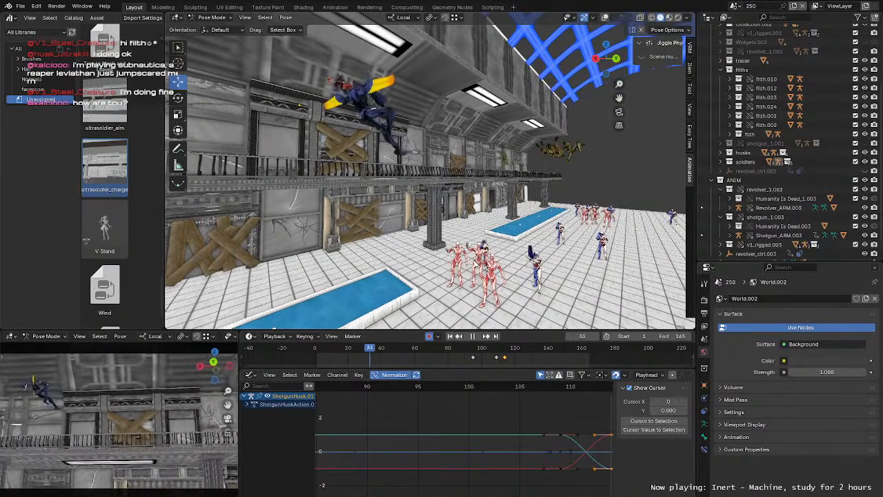
Step: Frame the edited husk at frame 114 and examine its stance beside the other soldiers
middle_drag(530, 262, 503, 255)
drag(495, 351, 505, 354)
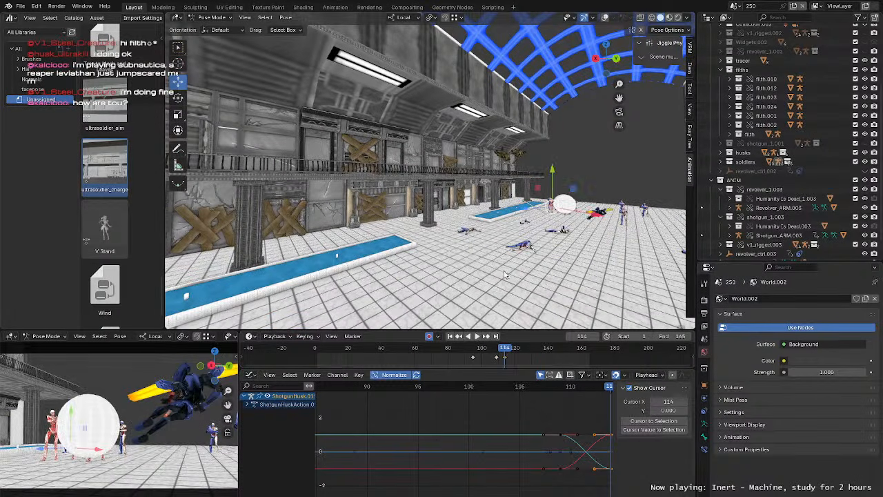
key(KP_Decimal)
scroll(498, 252, down, 6)
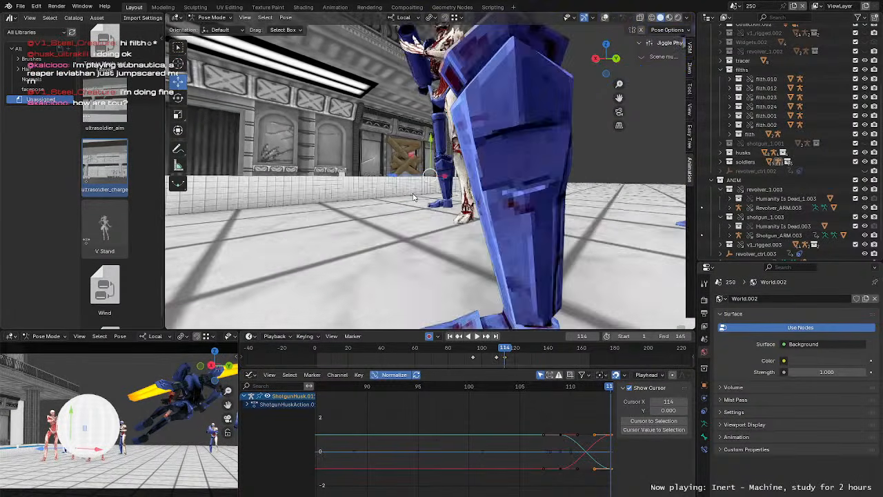
scroll(381, 186, down, 3)
middle_drag(350, 195, 396, 234)
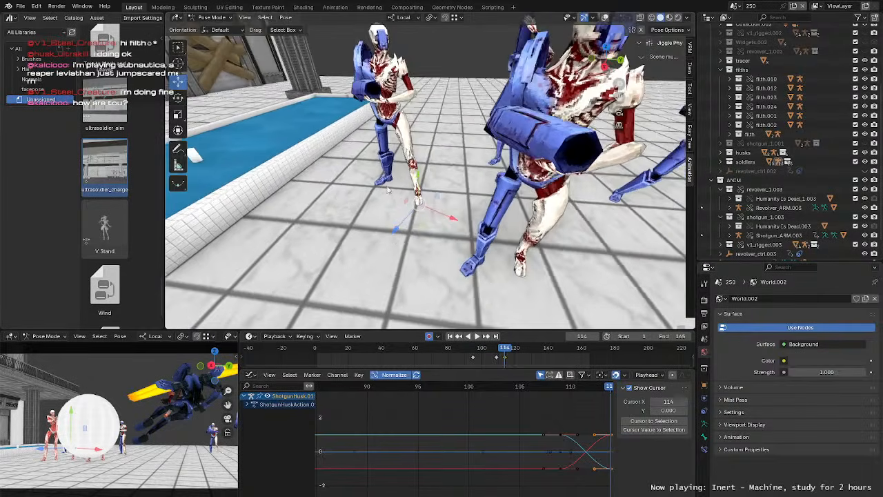
shift+middle_drag(385, 155, 433, 226)
scroll(434, 227, down, 6)
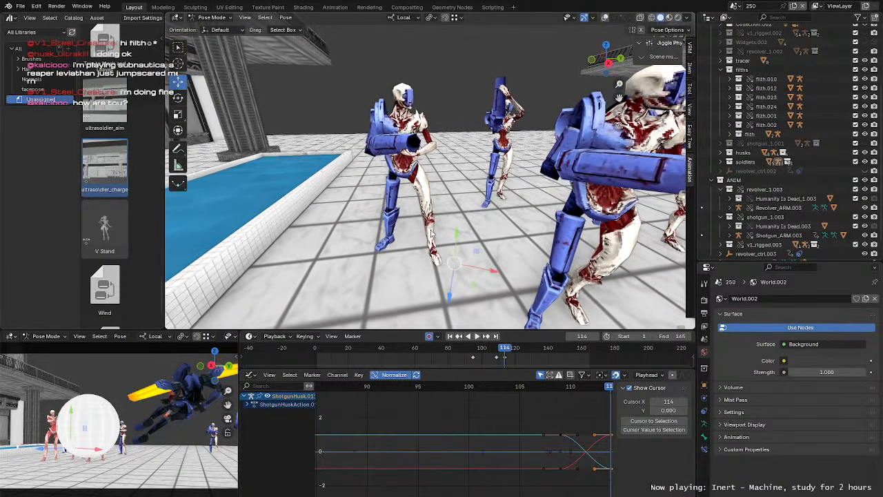
Step: Show the overlays again and play the poolside husk's motion from frame 95 in a close view
middle_drag(430, 224, 458, 215)
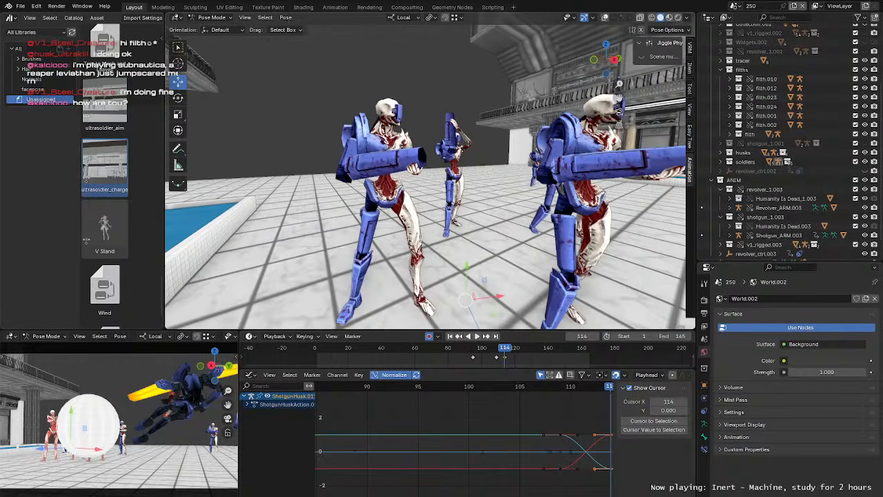
click(605, 18)
middle_drag(572, 90, 461, 219)
click(427, 133)
click(476, 351)
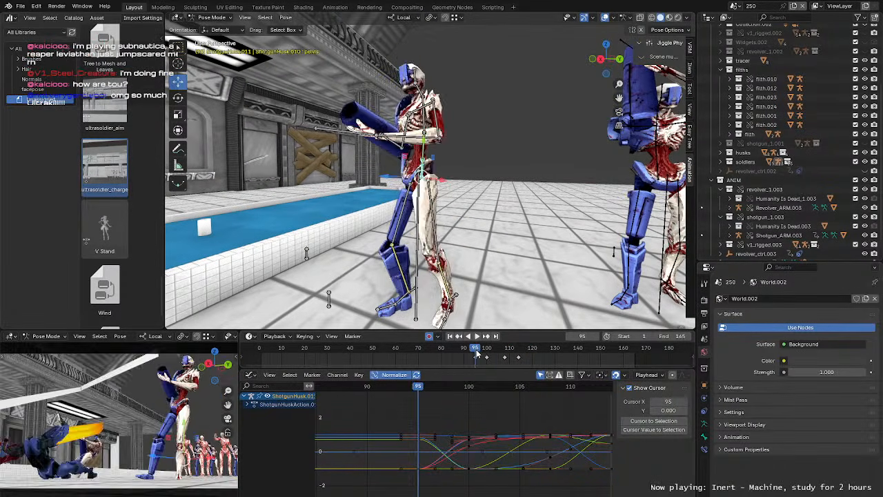
key(space)
click(476, 351)
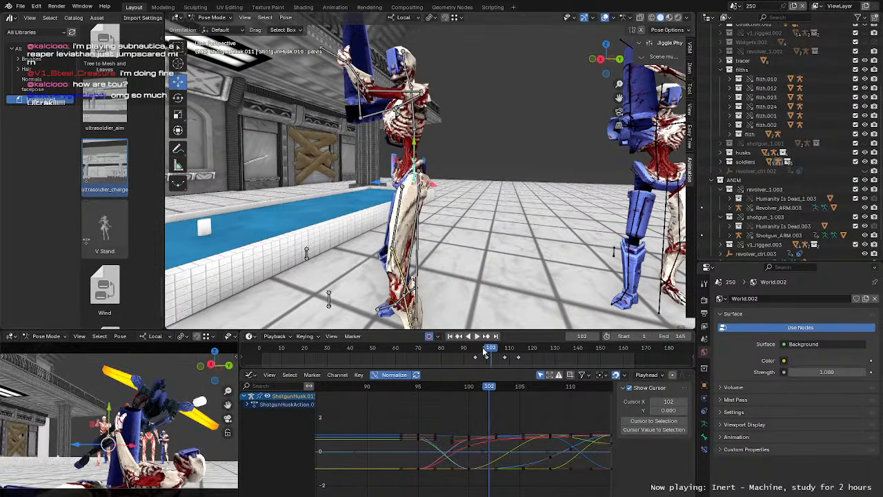
key(space)
Step: Shift the husk's pelvis slightly at frame 114
middle_drag(485, 263, 524, 205)
key(g)
click(643, 264)
drag(461, 190, 457, 189)
middle_drag(458, 188, 353, 198)
Step: Play the husk's motion from about frame 95 and step through the poses around frame 114
click(475, 350)
key(space)
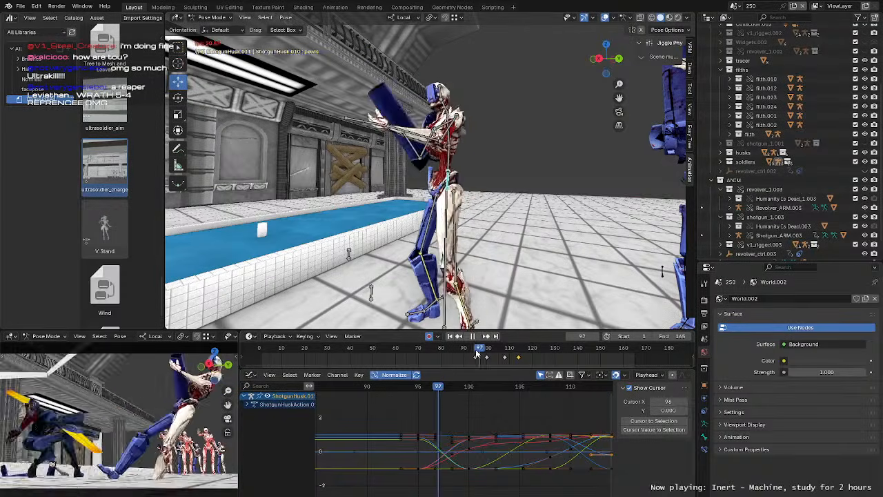
key(space)
mouse_move(499, 274)
middle_down()
mouse_move(512, 255)
mouse_move(514, 263)
mouse_move(507, 241)
mouse_move(512, 269)
middle_up()
key(Right)
key(Right)
key(Right)
key(Right)
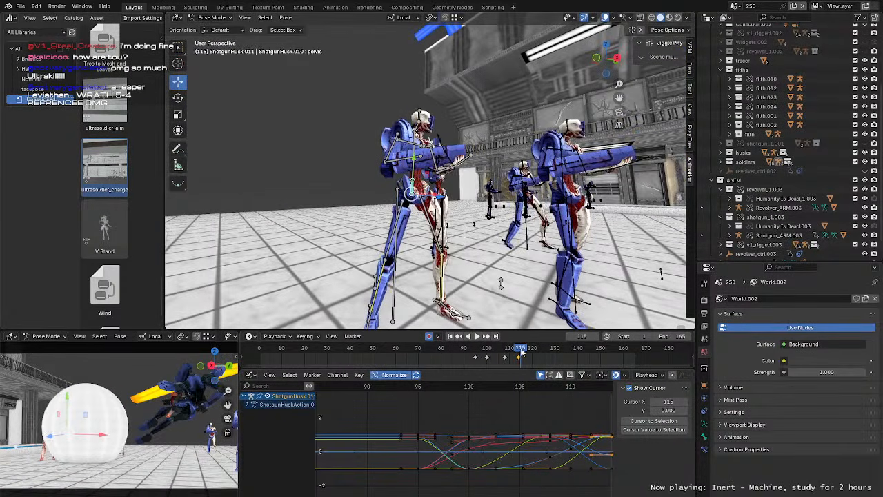
click(518, 350)
drag(519, 351, 522, 354)
key(Left)
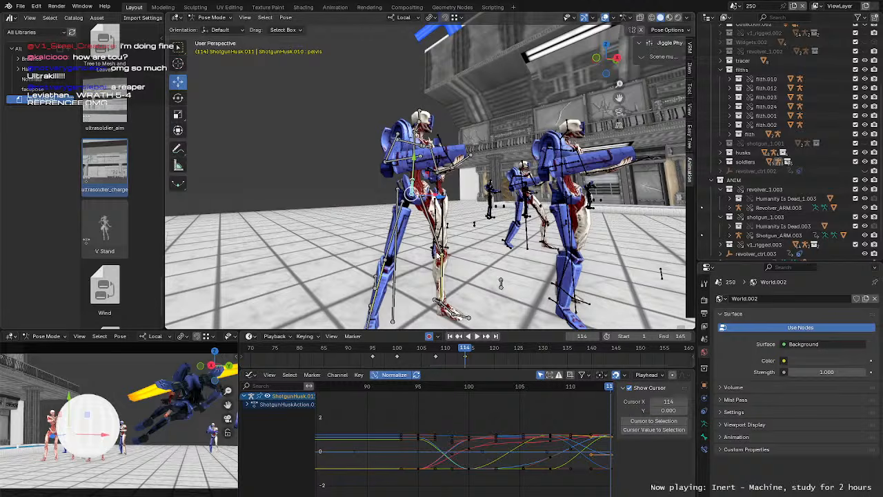
key(Right)
key(Right)
key(Right)
key(Left)
key(Left)
key(Left)
key(Right)
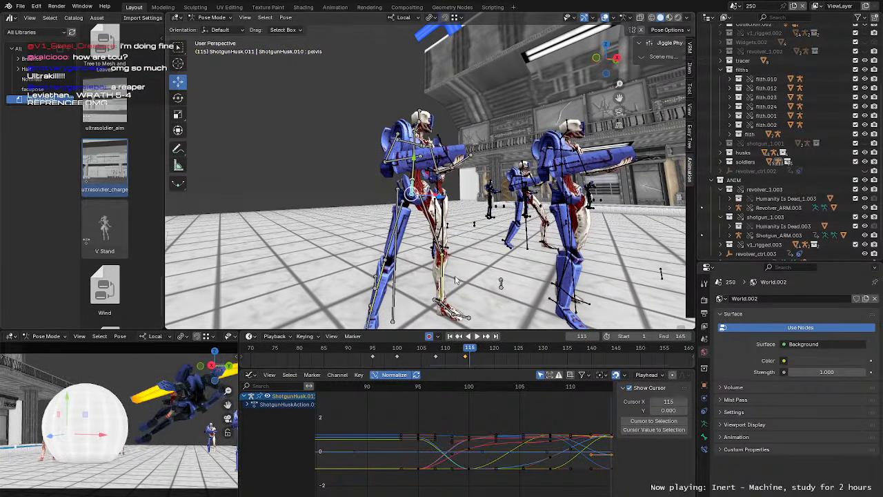
Step: Move the husk's pelvis slightly at frame 117 to key a settling pose
key(Right)
key(Right)
shift+middle_drag(429, 184, 448, 222)
scroll(431, 238, up, 3)
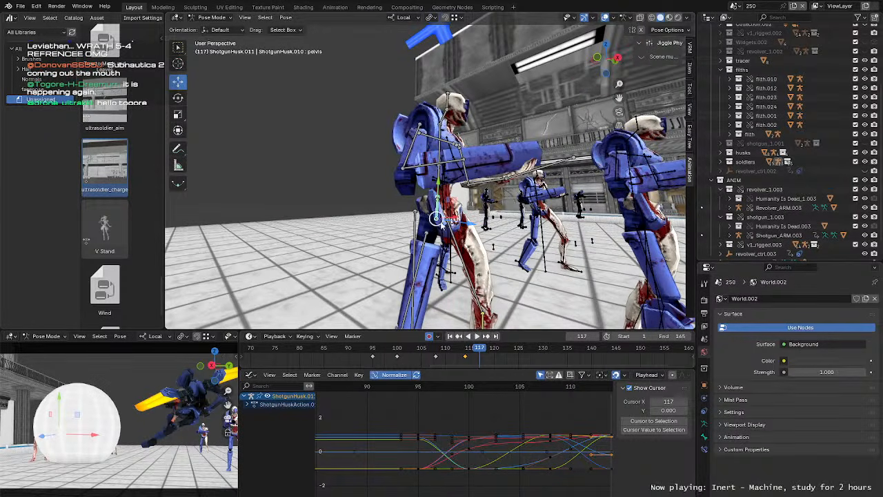
shift+middle_drag(442, 226, 467, 173)
scroll(466, 173, down, 3)
scroll(466, 173, up, 3)
key(g)
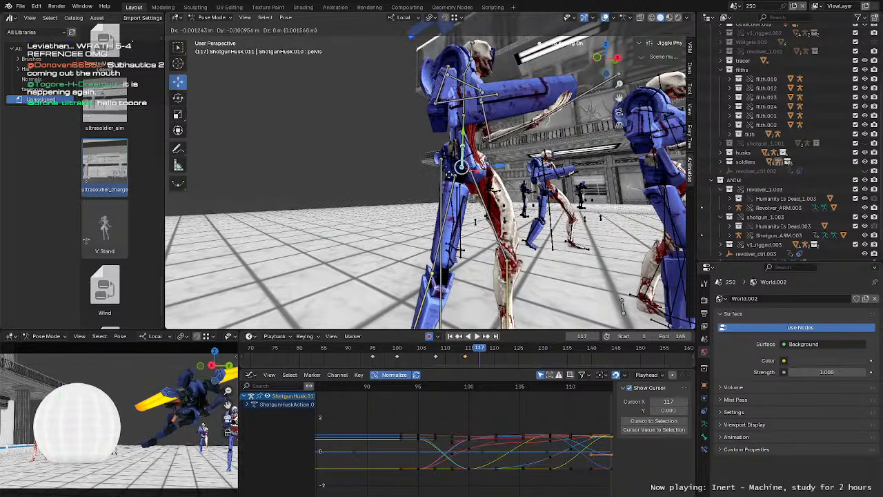
click(444, 172)
Step: Select the husk's upper arms and rotate them with a 2.29° trackball rotation at frame 117
shift+middle_drag(469, 162, 438, 169)
click(430, 152)
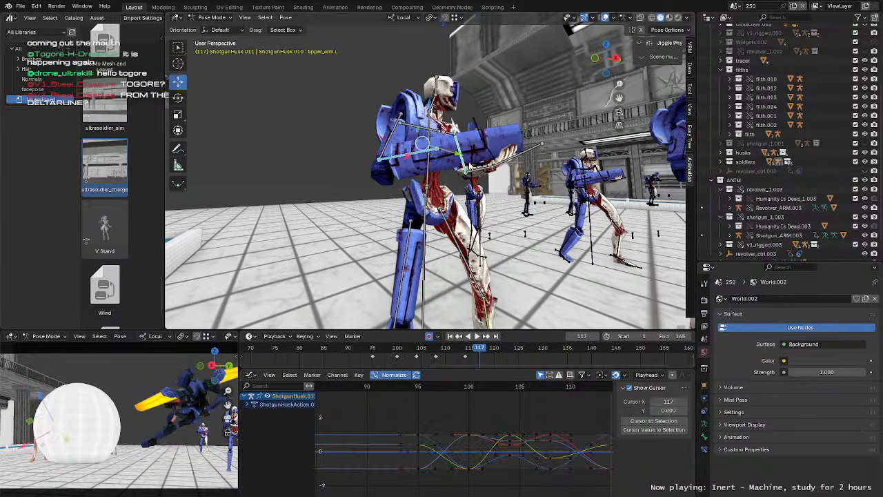
middle_drag(495, 187, 407, 182)
key(r)
drag(393, 158, 396, 161)
middle_drag(396, 161, 498, 288)
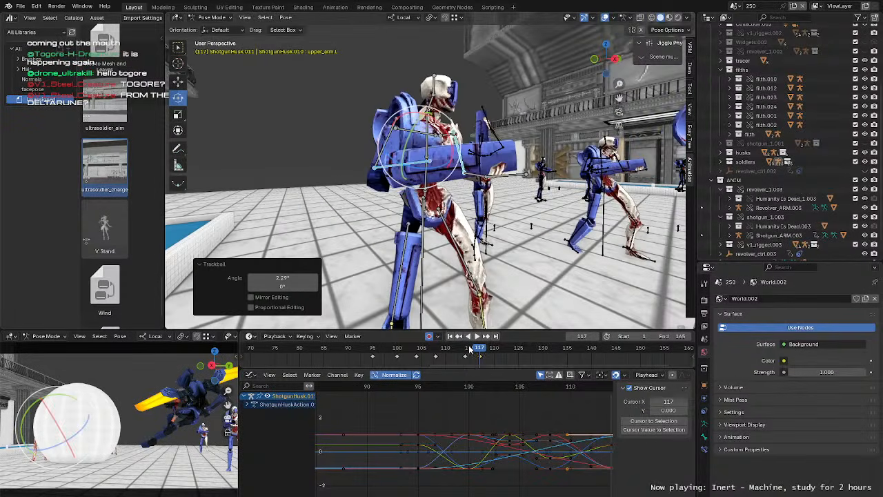
Step: Move the upper arms' new keyframe from frame 117 to frame 115 and step through the surrounding frames
click(469, 350)
drag(479, 357, 470, 358)
key(Right)
key(Right)
key(Right)
key(Right)
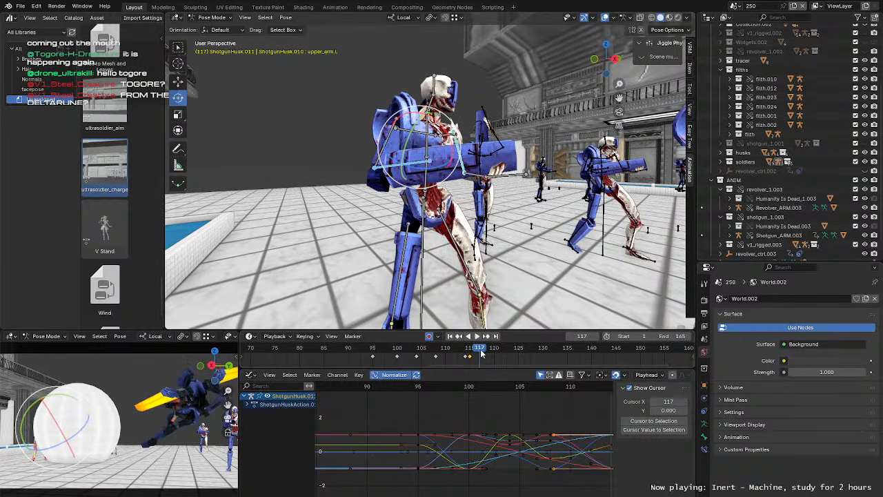
Step: Try rotating the husk's upper arms at frame 120, and undo the rotation
middle_drag(528, 221, 388, 172)
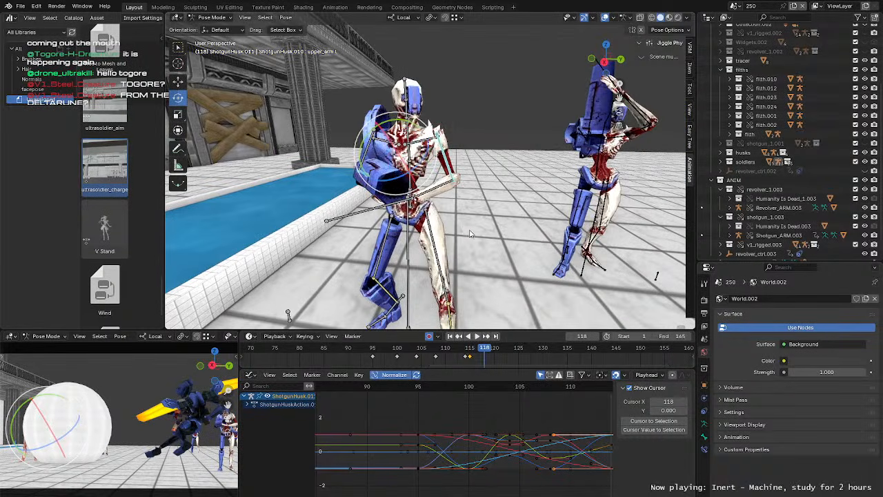
key(Right)
key(Right)
drag(388, 173, 300, 121)
drag(387, 140, 387, 141)
middle_drag(371, 133, 501, 168)
key(ctrl+z)
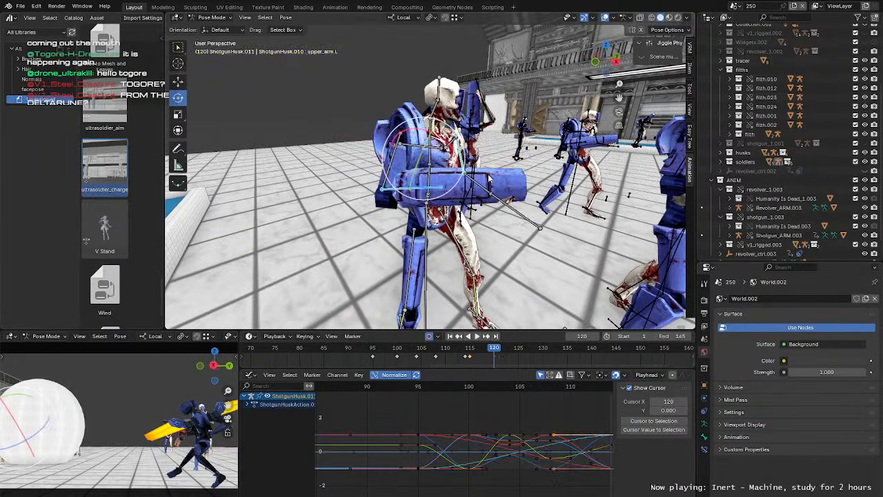
Step: Play and scrub the upper arms' motion between frames 115 and 119
click(439, 186)
middle_drag(439, 187, 463, 208)
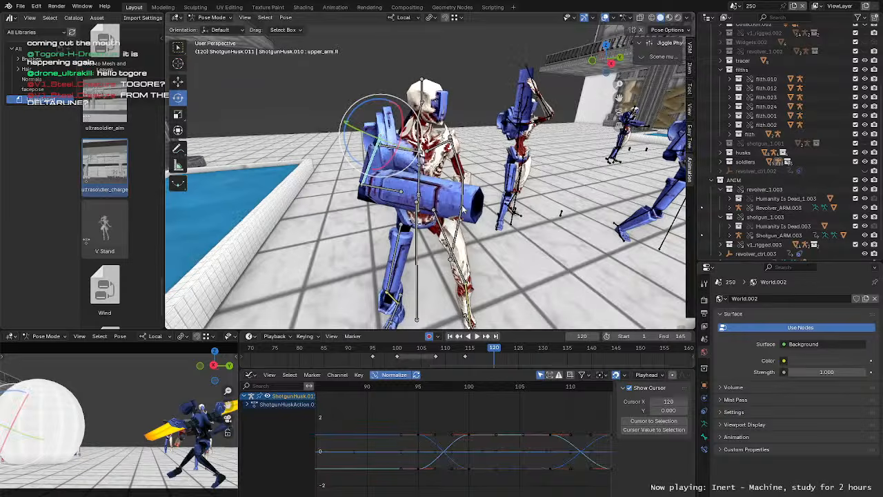
click(469, 348)
key(space)
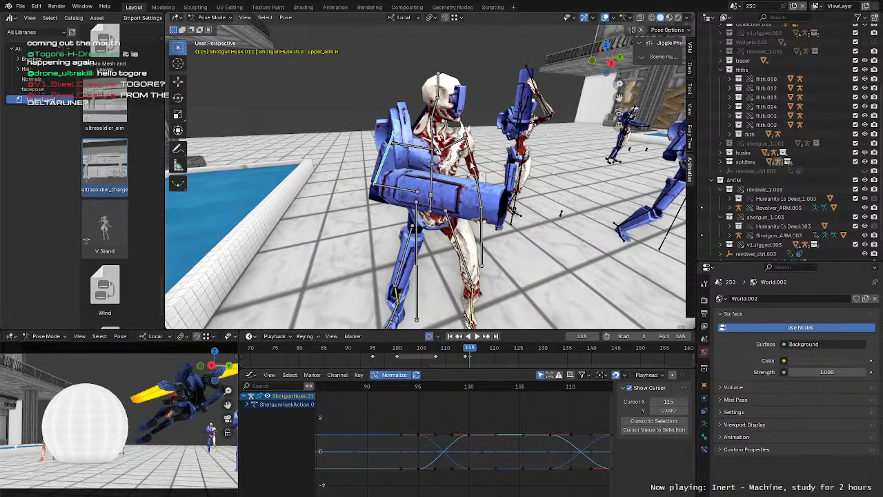
middle_drag(520, 212, 494, 204)
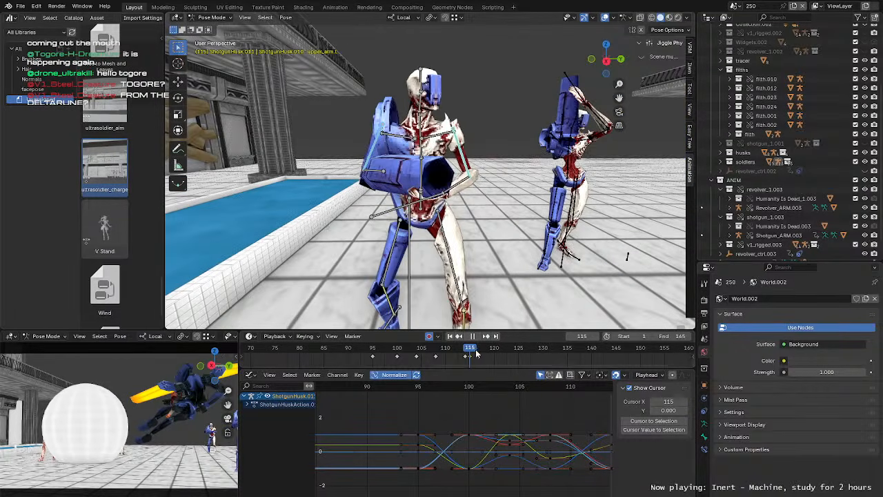
drag(471, 351, 489, 353)
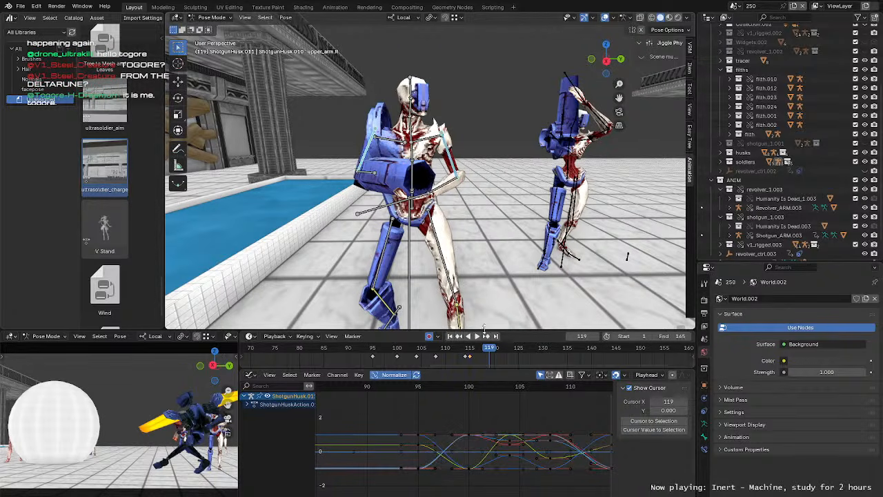
drag(490, 350, 479, 351)
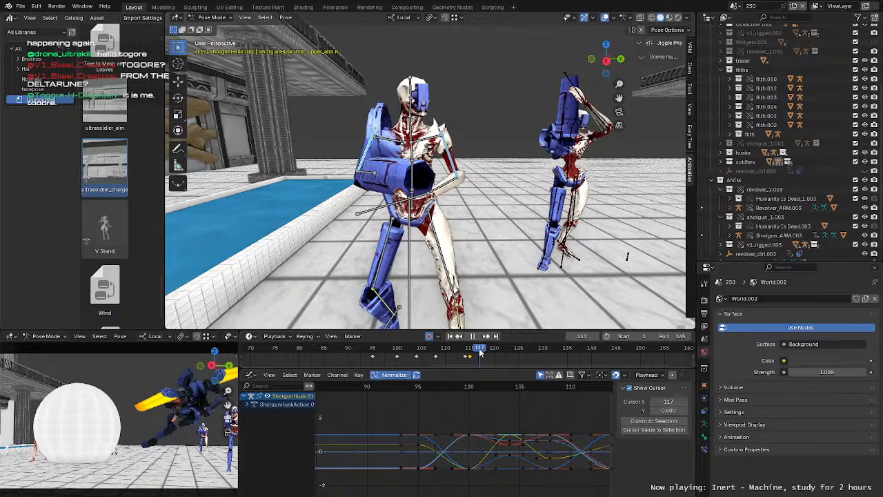
Step: Rotate the husk's upper arms with a trackball rotation of -27.5° and 4.01° at frame 117, raising the gun
middle_drag(492, 216, 452, 231)
scroll(476, 215, up, 3)
key(r)
drag(402, 156, 438, 167)
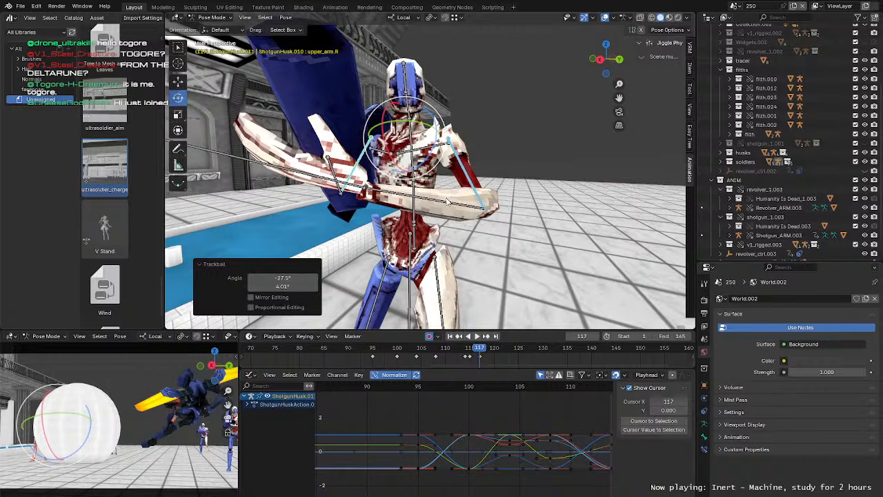
Step: Rotate the husk's left forearm about its local X axis at frame 117 and insert a keyframe
click(469, 222)
drag(472, 352, 465, 351)
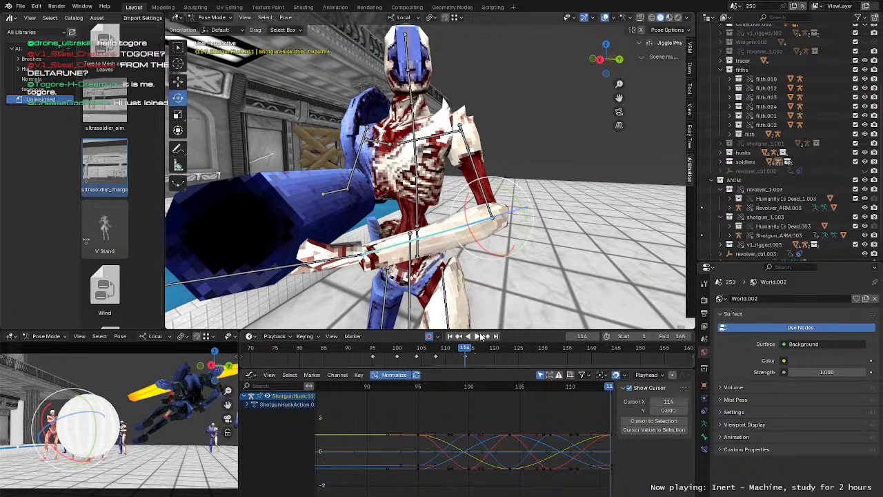
key(Right)
key(Right)
key(Right)
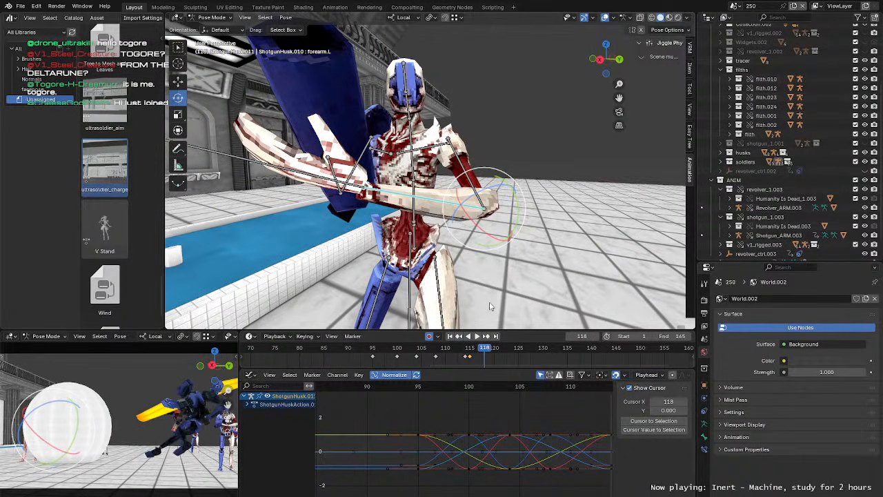
middle_drag(494, 280, 486, 228)
key(r)
key(x)
key(x)
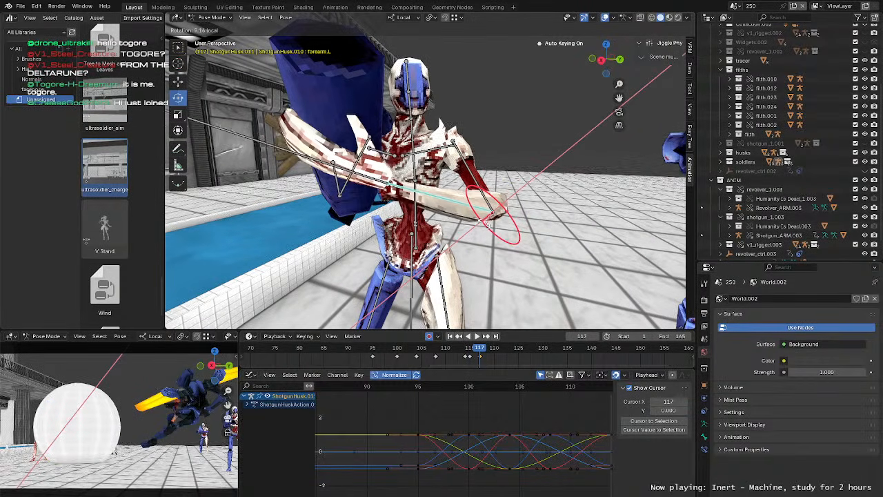
click(491, 223)
middle_drag(491, 222, 517, 225)
key(i)
Step: Play back the revised arm motion from about frame 113
key(space)
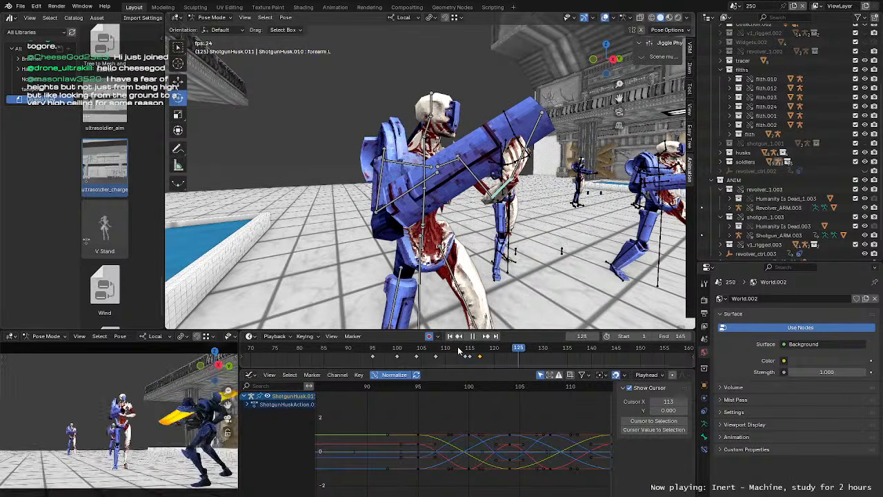
click(460, 350)
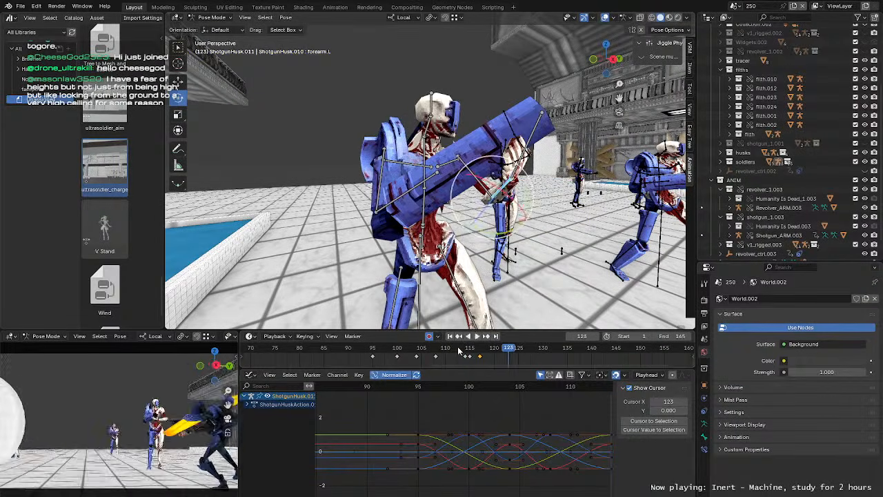
drag(461, 350, 481, 353)
key(space)
Step: Select all of the poolside husk's bones and shift all their keyframes two frames later
scroll(448, 207, down, 3)
middle_drag(442, 200, 454, 225)
key(w)
middle_drag(406, 186, 369, 184)
scroll(369, 185, down, 5)
drag(323, 90, 489, 287)
scroll(473, 284, up, 2)
key(space)
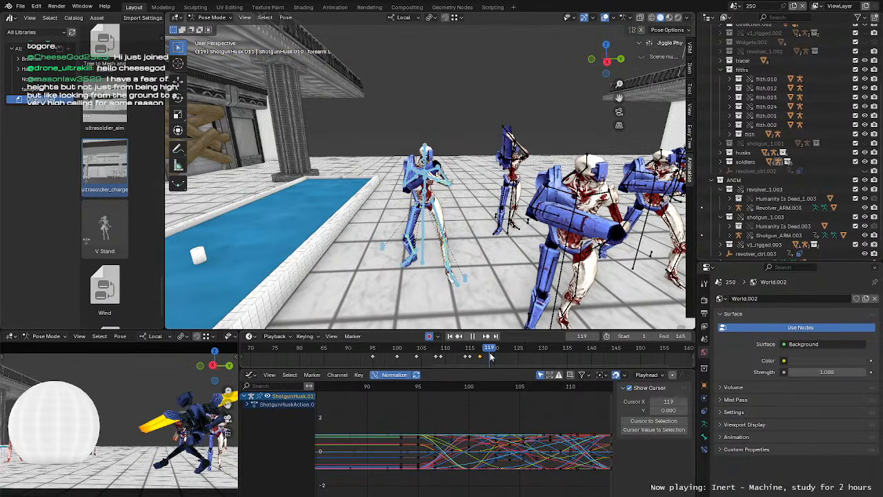
key(space)
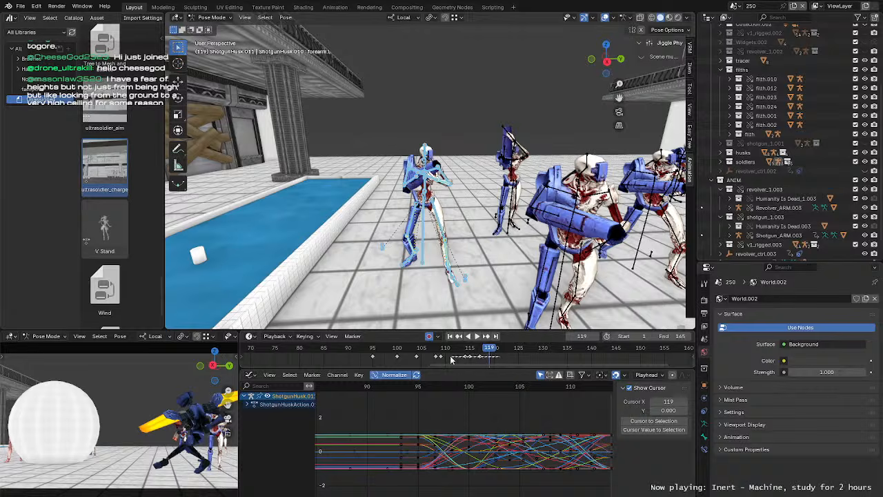
drag(371, 357, 382, 354)
Step: Play the retimed animation from about frame 85, ending at frame 119
drag(376, 350, 323, 348)
key(space)
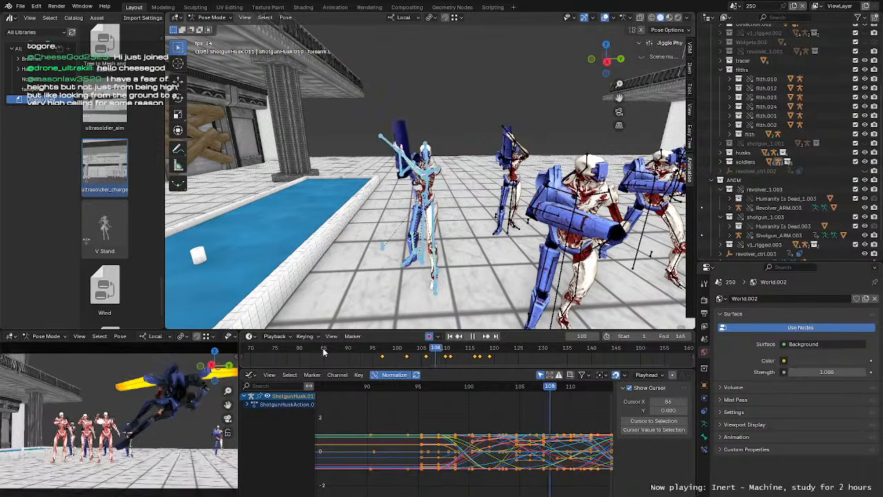
click(323, 351)
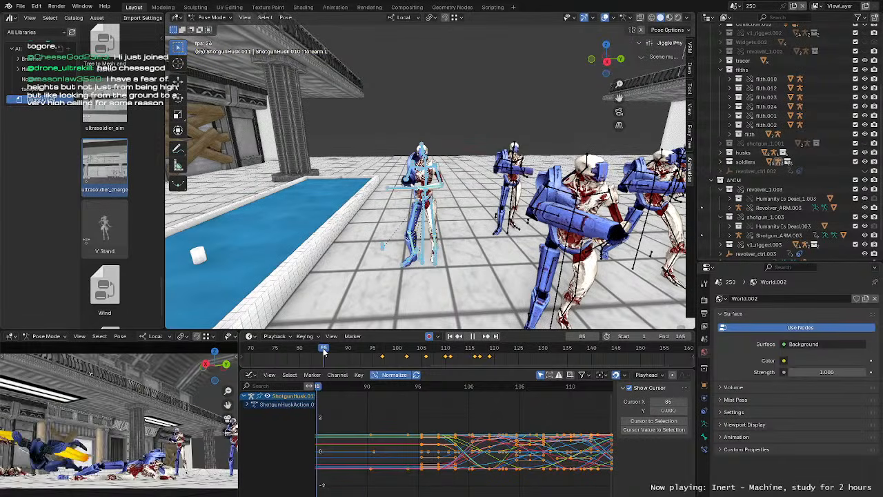
click(490, 352)
Step: Move the poolside husk's pelvis bone by about -0.023, -0.022 and -0.007 m in X, Y and Z at frame 123
scroll(441, 257, up, 4)
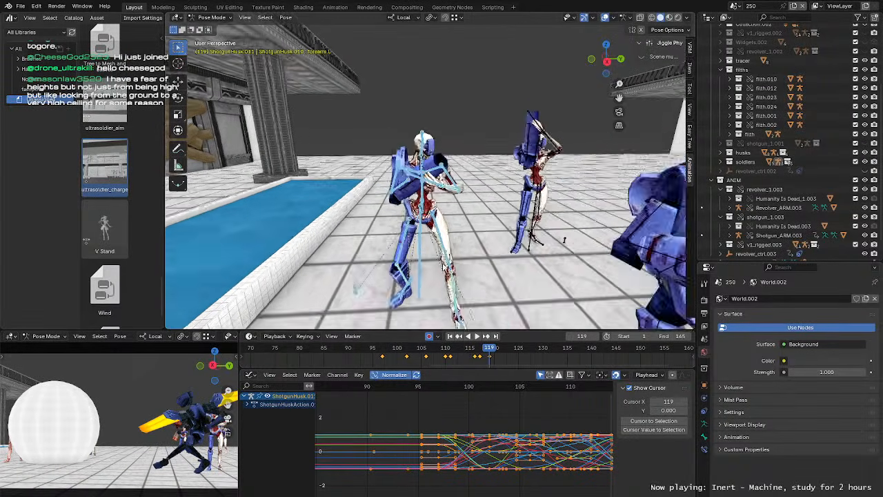
middle_drag(436, 259, 461, 243)
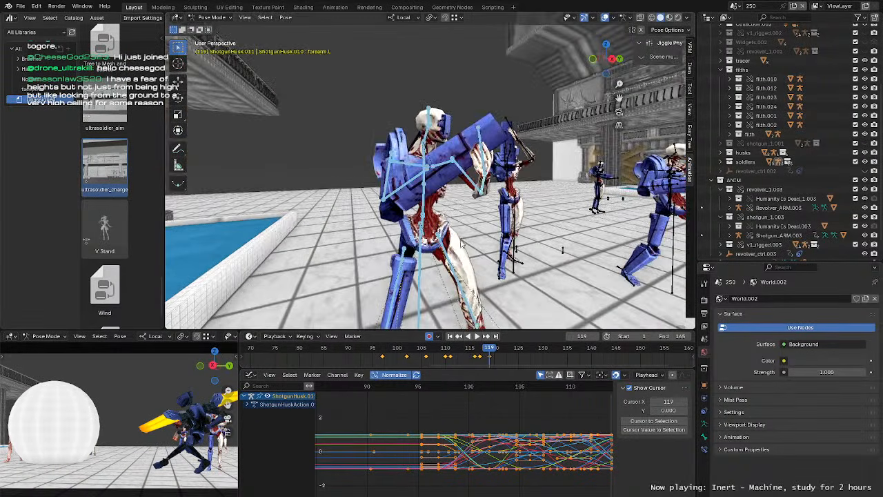
click(427, 231)
click(425, 231)
scroll(426, 231, up, 2)
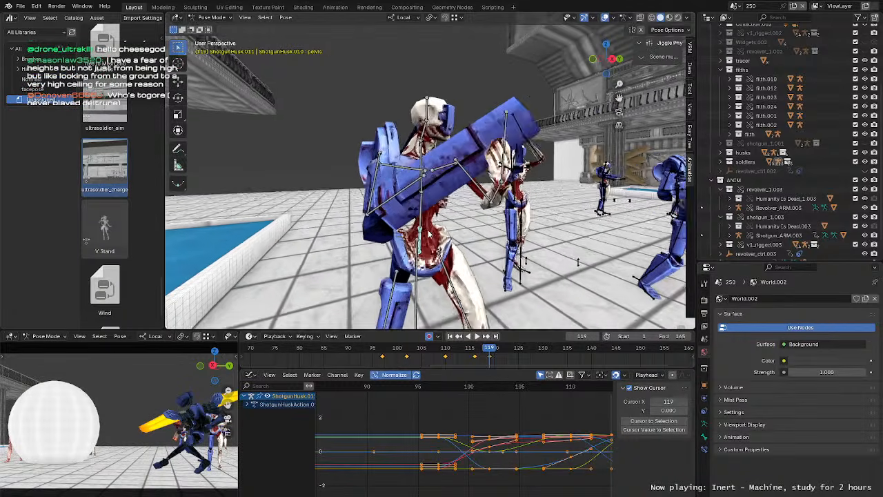
key(g)
middle_drag(425, 231, 483, 226)
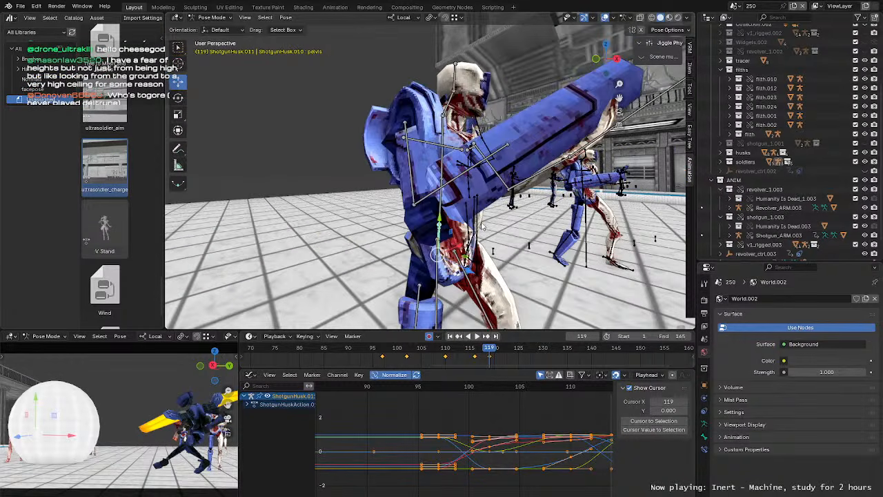
scroll(483, 226, down, 1)
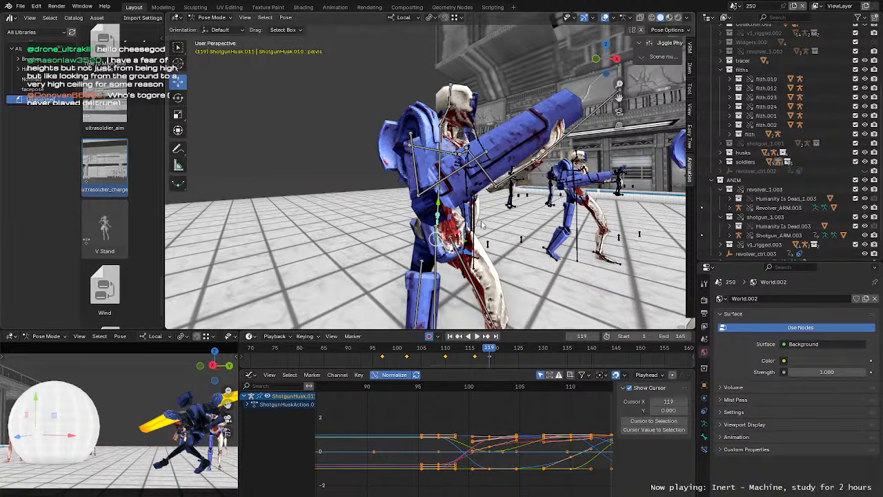
mouse_move(491, 352)
mouse_down()
mouse_move(475, 354)
mouse_move(497, 354)
mouse_up()
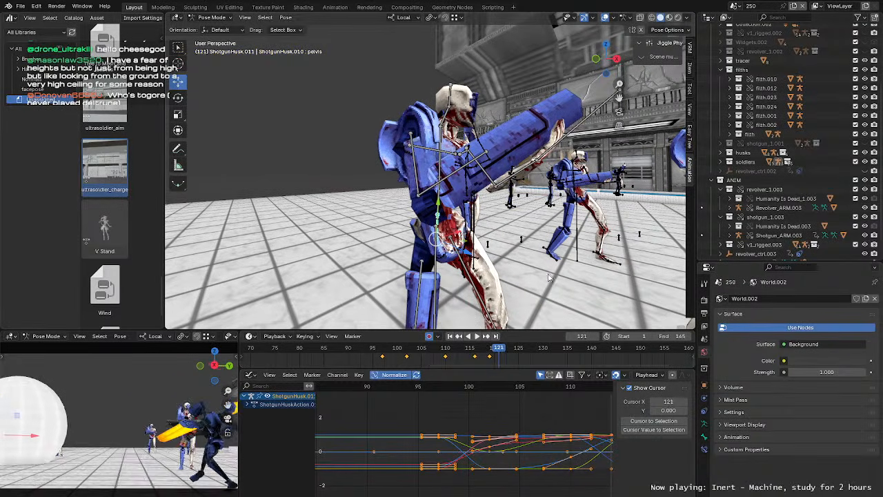
key(Right)
key(Right)
key(g)
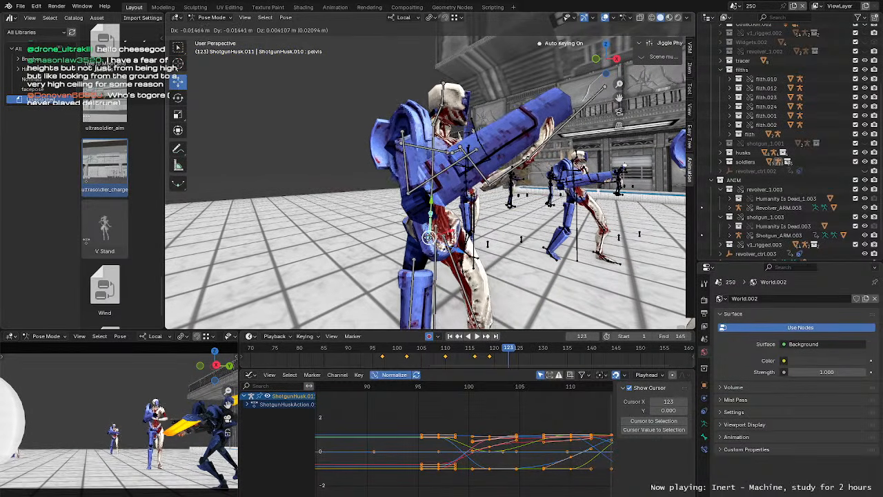
click(516, 237)
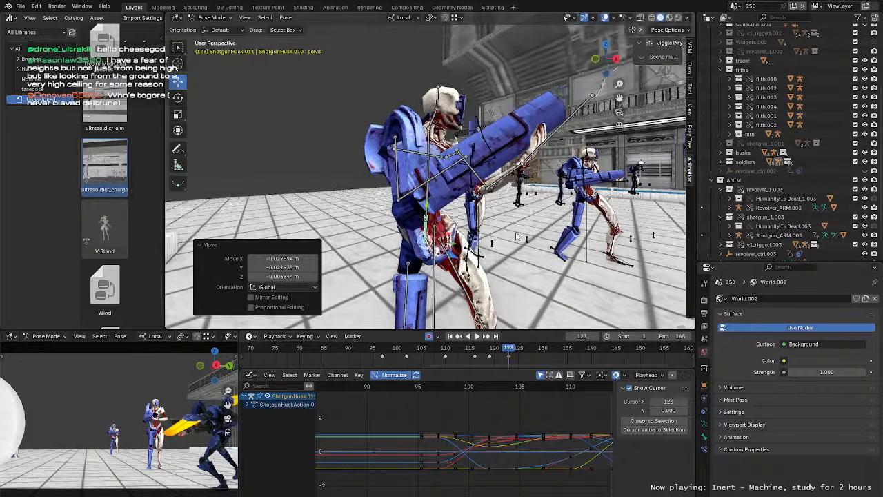
Step: Rotate the pelvis bone at frame 123 with a trackball rotation of 6.3° and -0.573°
middle_drag(516, 237, 430, 223)
key(r)
key(r)
click(417, 226)
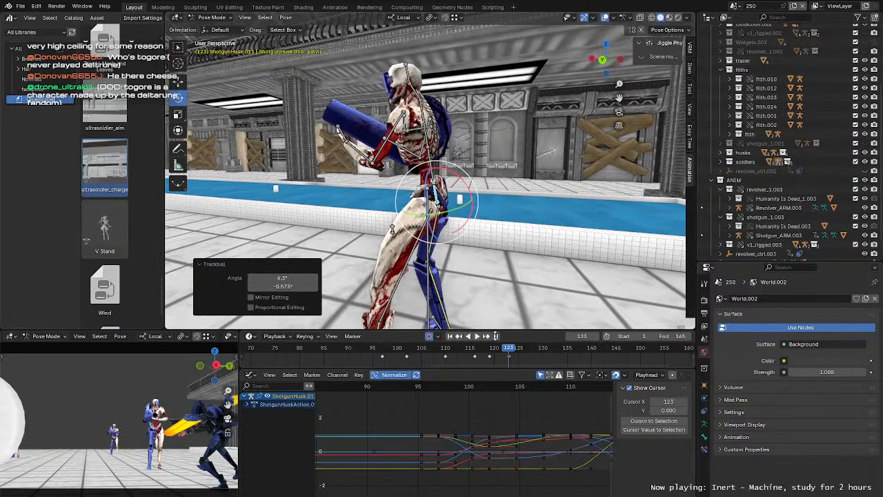
Step: Select both of the poolside husk's upper arm bones and rotate them slightly with a trackball rotation at frame 123
middle_drag(448, 290, 469, 186)
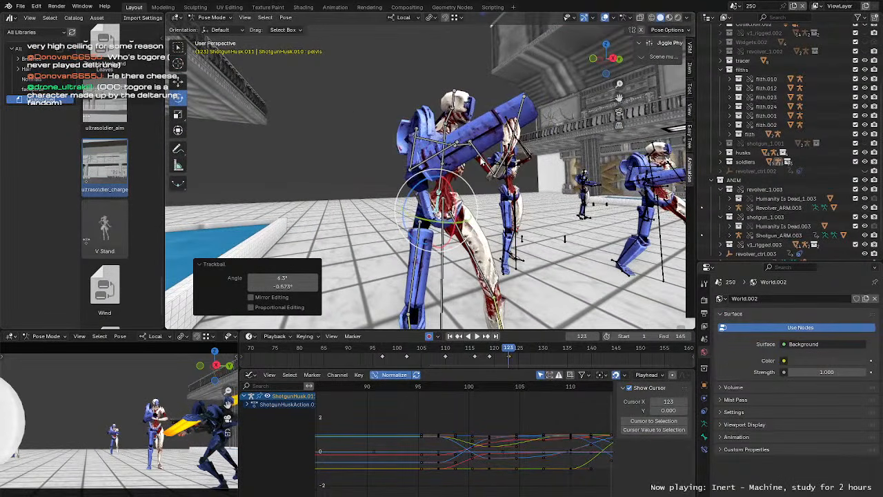
click(416, 151)
shift+click(412, 149)
middle_drag(555, 204, 483, 196)
key(r)
key(r)
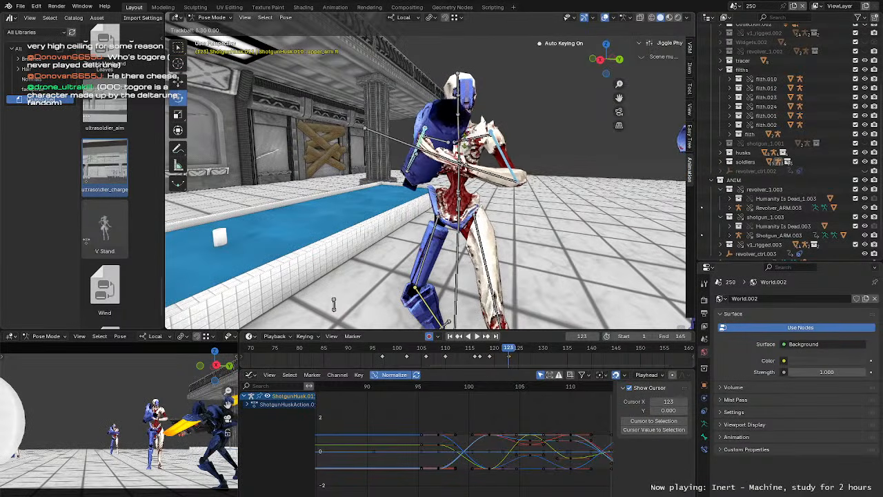
click(333, 304)
Step: Adjust the left upper arm bone alone with a small trackball rotation at frame 123
middle_drag(330, 307, 312, 324)
key(r)
key(r)
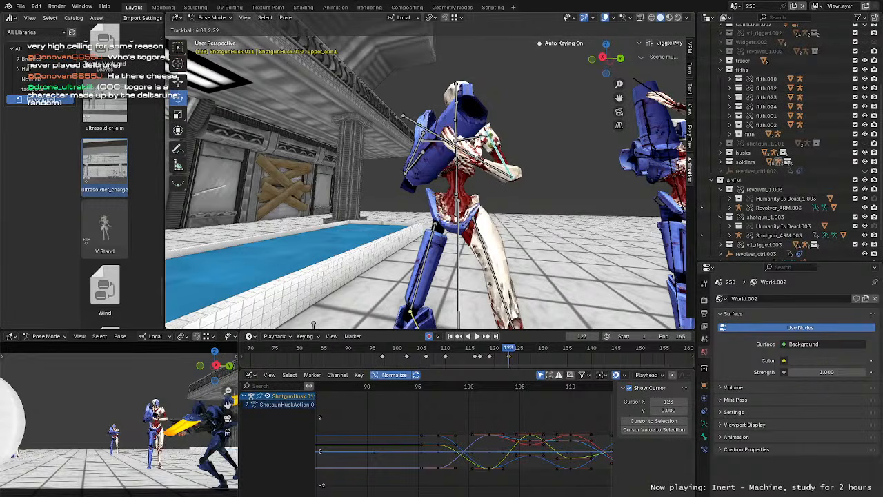
click(313, 324)
Step: Rotate the husk's left forearm -4.21° about its local X axis at frame 123
middle_drag(313, 324, 331, 300)
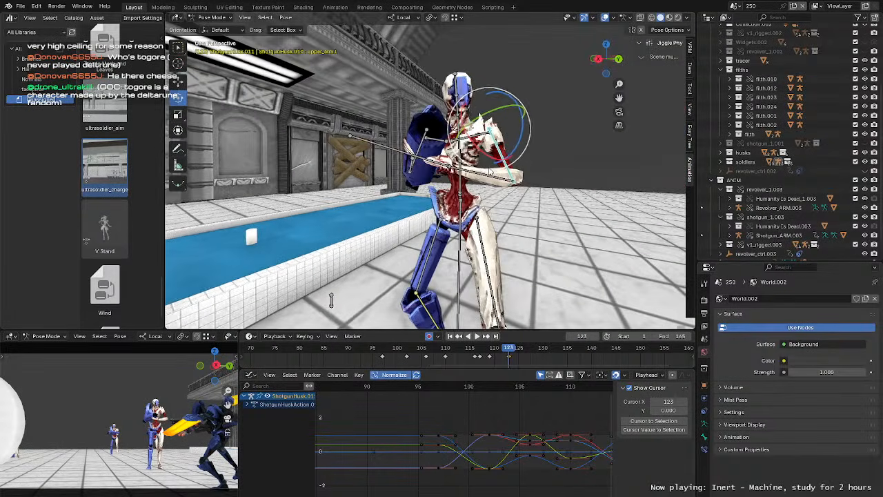
click(492, 175)
middle_drag(492, 177, 484, 195)
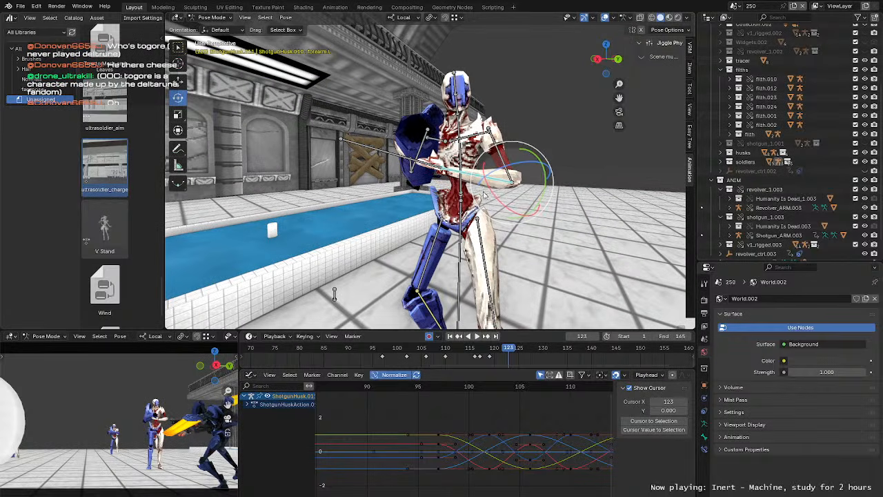
drag(492, 194, 486, 193)
middle_drag(486, 193, 519, 206)
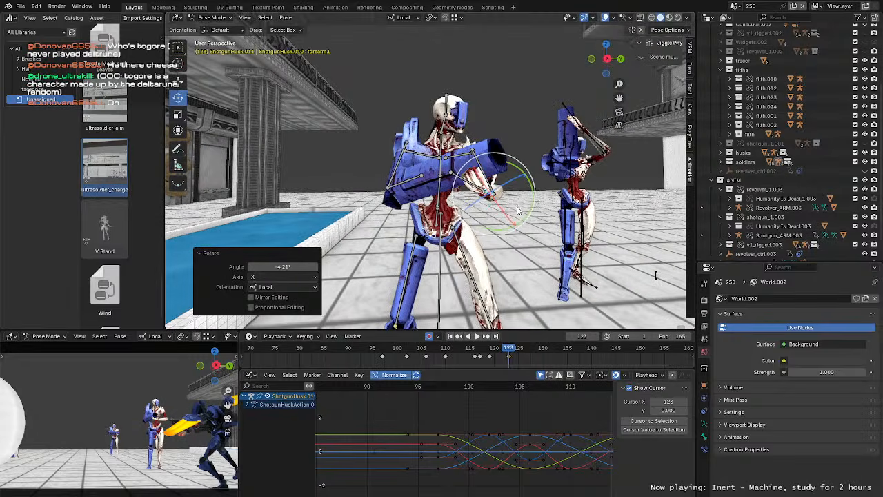
Step: Play back the husk's gun-aiming motion from about frame 97 to check the new pose
click(383, 355)
key(space)
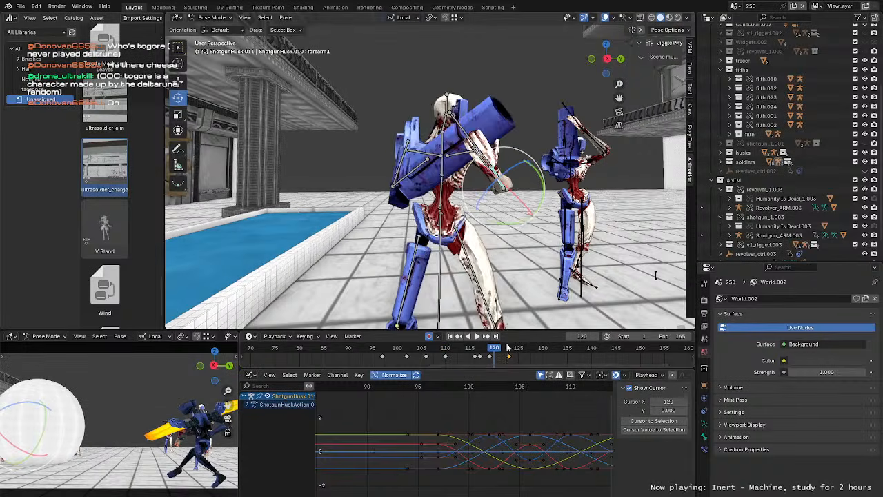
key(space)
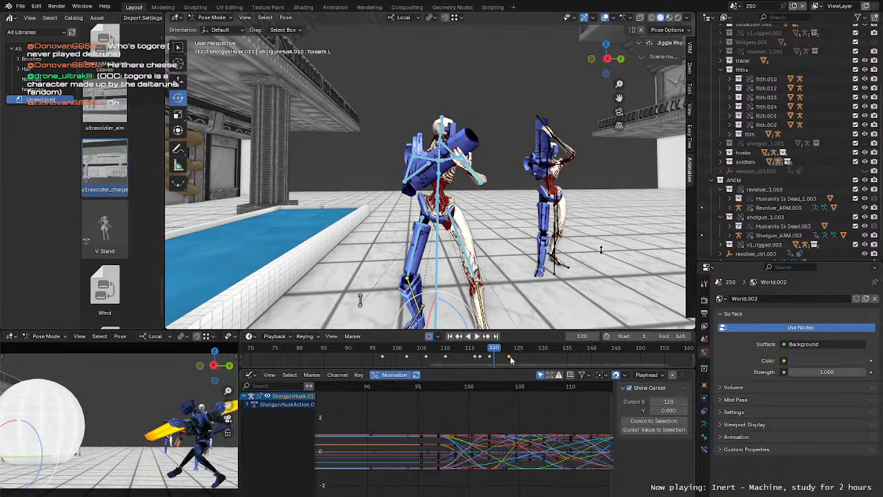
Step: Shift the keyframes of all the husk's bones from frame 123 to frame 127 and play back the retimed motion
drag(509, 356, 524, 356)
key(space)
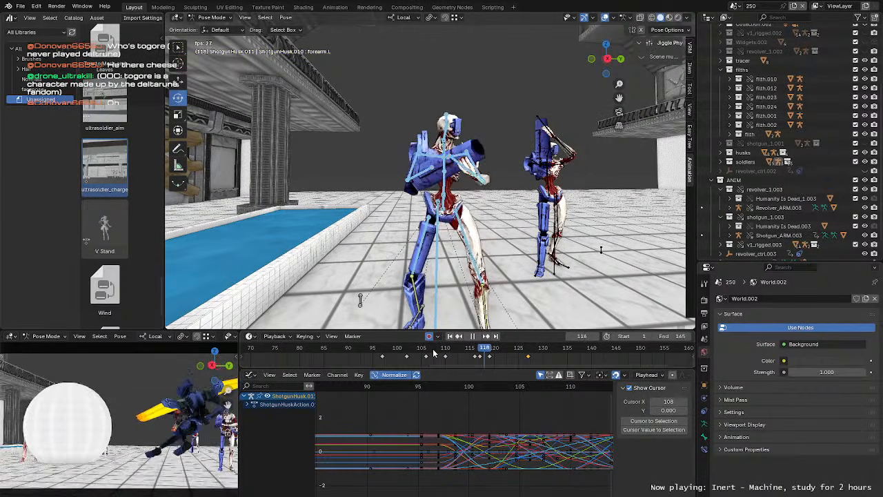
key(space)
Step: Select the pelvis bone and review its motion between frames 119 and 127 from a closer side view
middle_drag(441, 238, 453, 195)
scroll(469, 224, up, 2)
key(w)
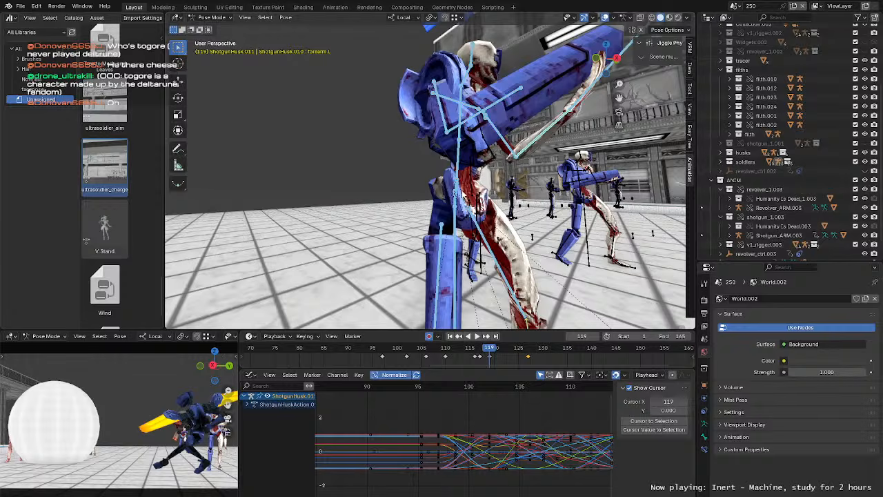
click(461, 190)
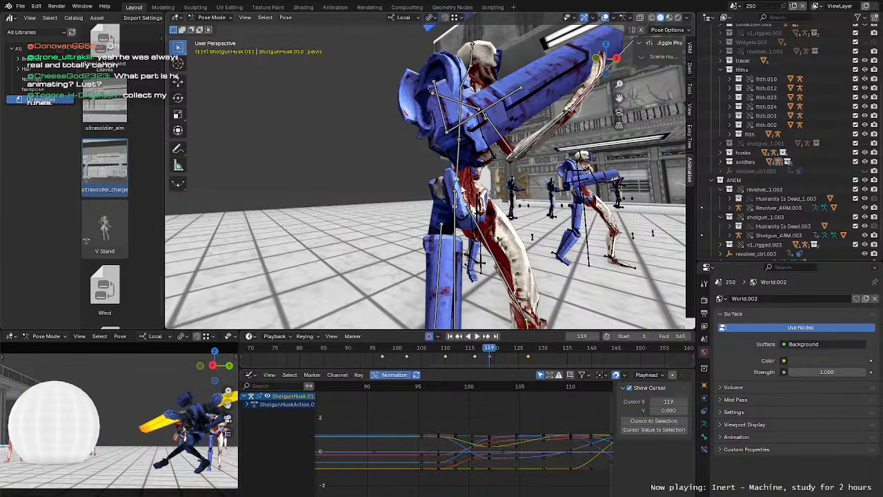
key(g)
mouse_move(460, 190)
middle_down()
mouse_move(482, 195)
mouse_move(452, 201)
middle_up()
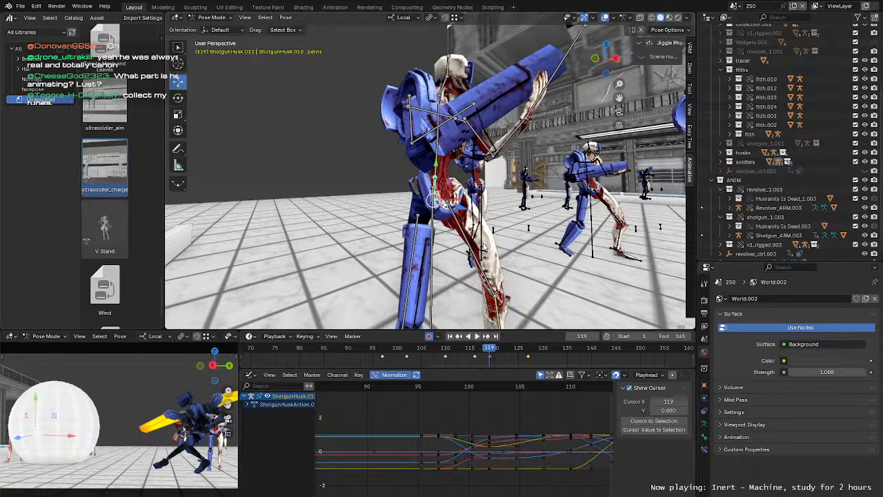
key(space)
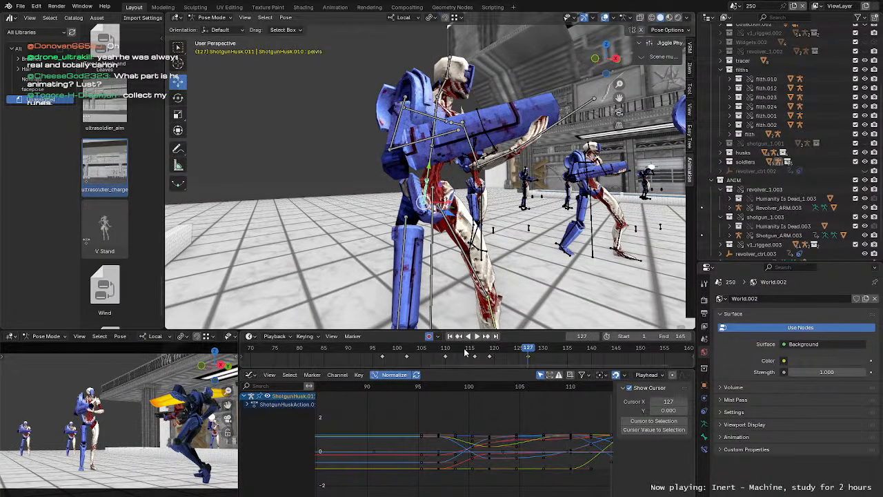
drag(464, 350, 489, 355)
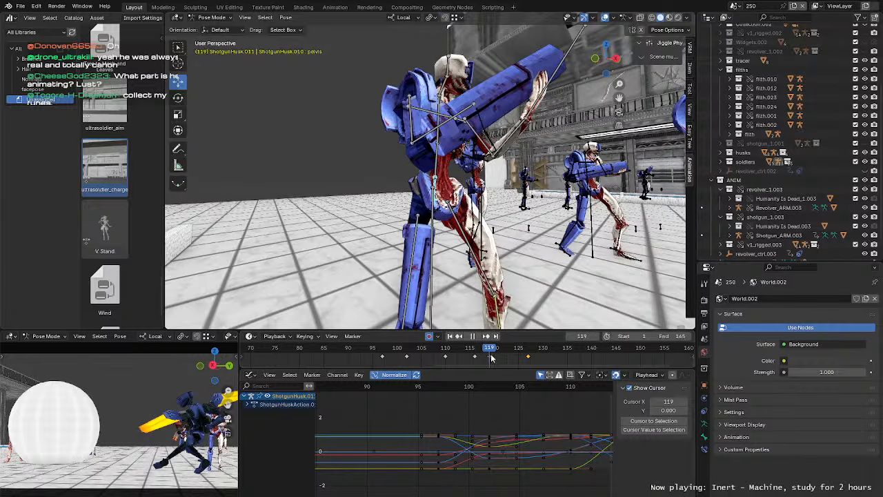
key(space)
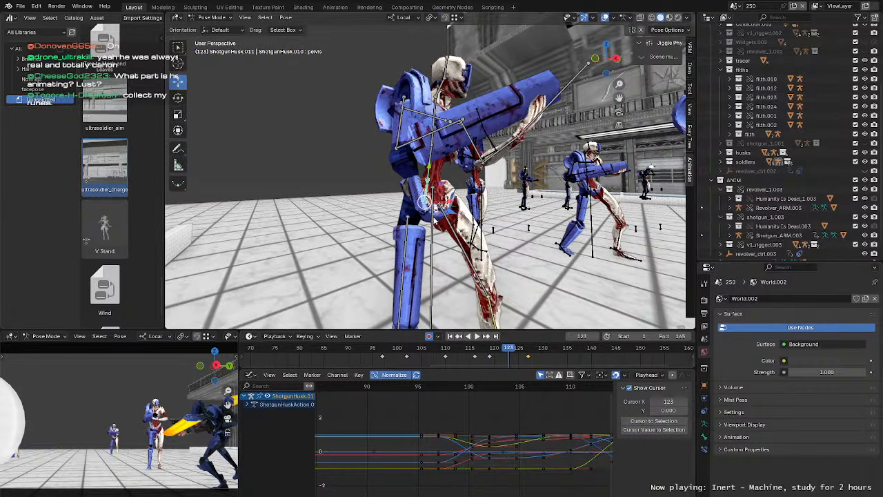
Step: Move the pelvis by about 0.011, 0.009, 0.006 m (X, Y, Z) at frame 123 and 0.035, 0.029, 0.016 m at frame 127
mouse_move(434, 221)
middle_down()
mouse_move(457, 225)
mouse_move(448, 226)
middle_up()
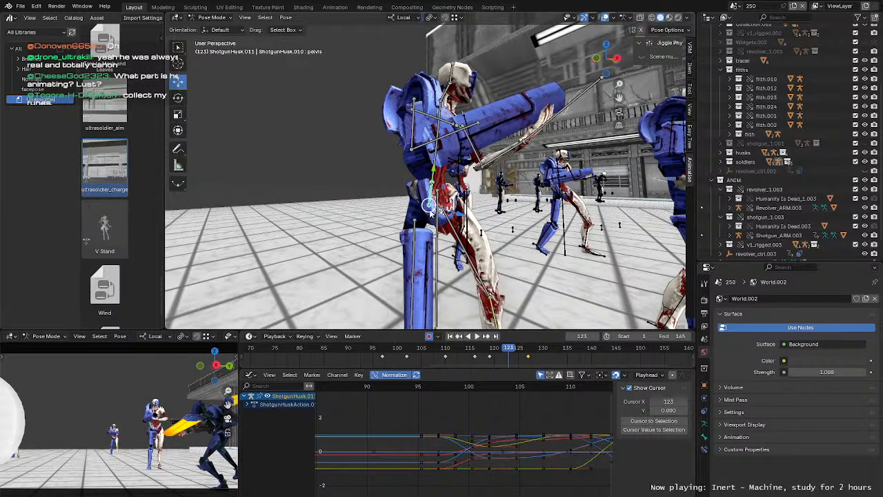
key(g)
drag(430, 201, 434, 203)
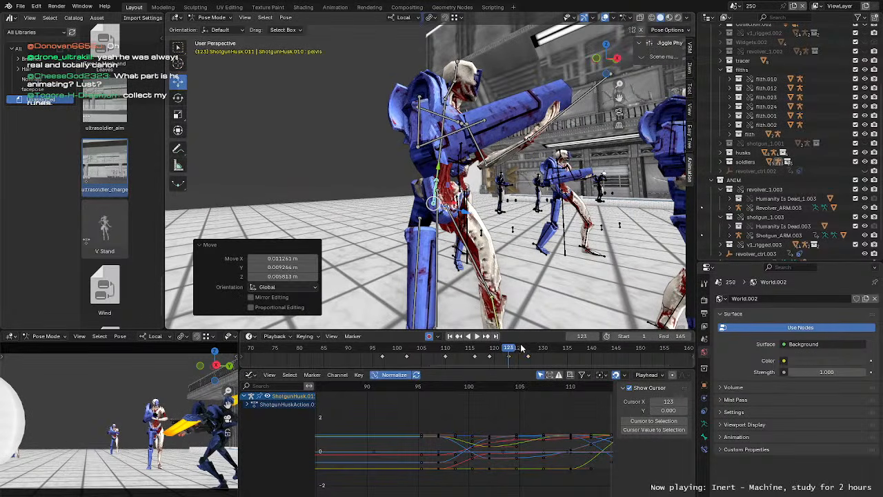
click(529, 352)
key(g)
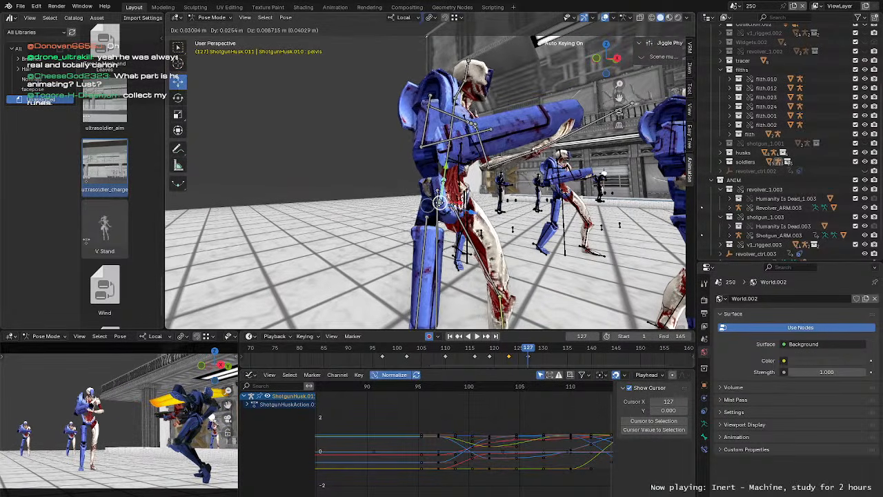
drag(440, 200, 440, 200)
Step: Look over the hall with Material Preview shading and reframe the view on the poolside husk
middle_drag(440, 200, 311, 222)
scroll(566, 190, down, 5)
middle_drag(565, 190, 484, 228)
scroll(484, 228, down, 3)
scroll(483, 228, down, 3)
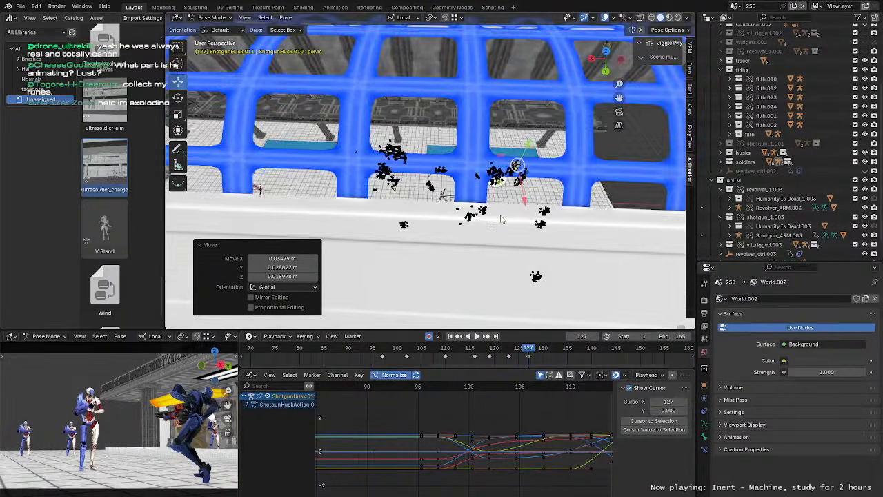
scroll(336, 175, up, 3)
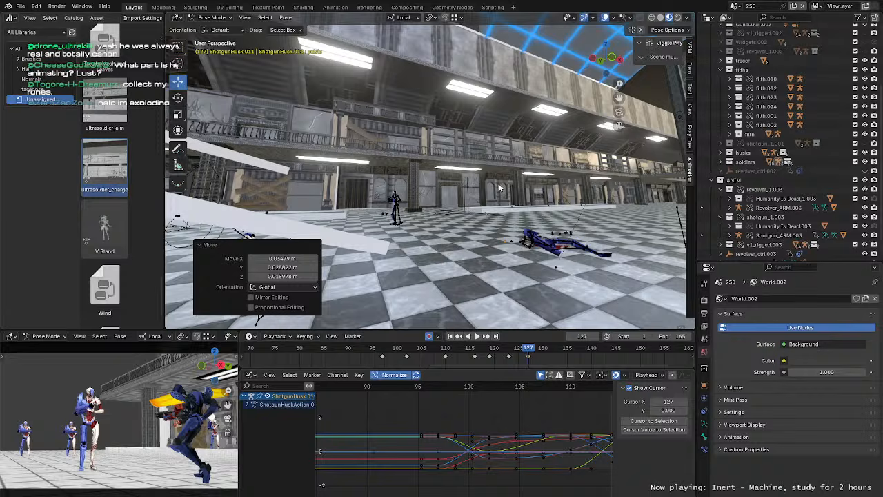
middle_drag(500, 188, 465, 209)
key(KP_Decimal)
scroll(434, 228, down, 6)
scroll(484, 204, up, 2)
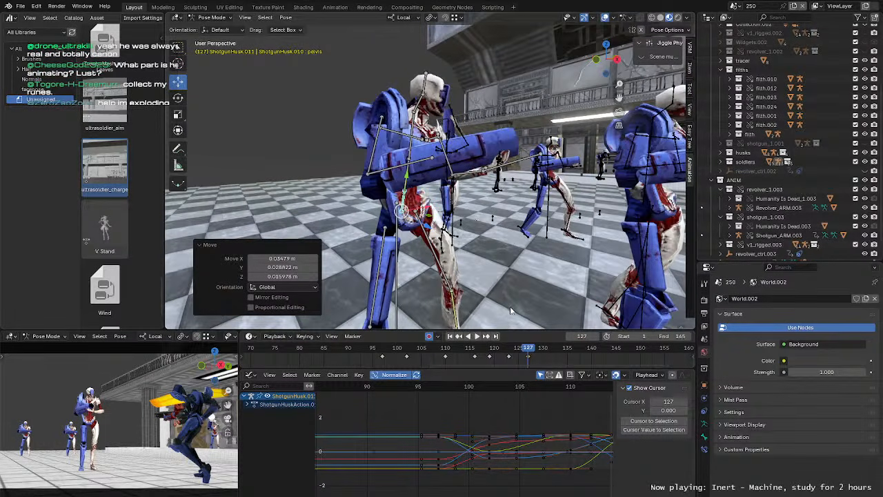
Step: Play back the poolside husk's full motion from frame 97 and pause at frame 119
click(384, 348)
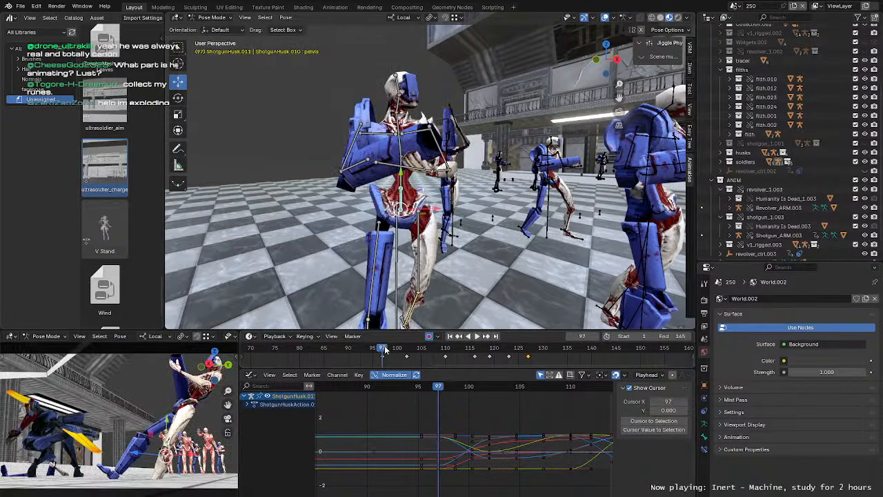
key(space)
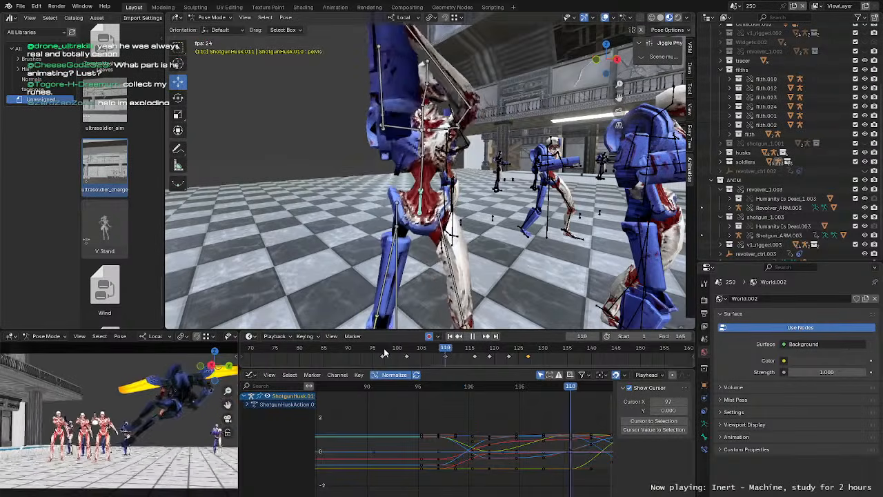
click(384, 349)
key(space)
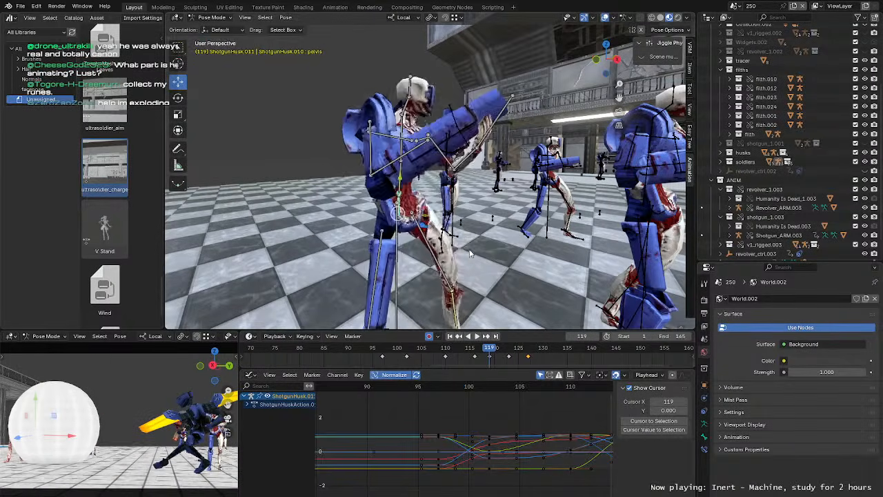
Step: Select all of the poolside husk's bones with a box selection in the wider view of the soldiers
scroll(465, 238, down, 4)
middle_drag(490, 216, 418, 229)
click(469, 132)
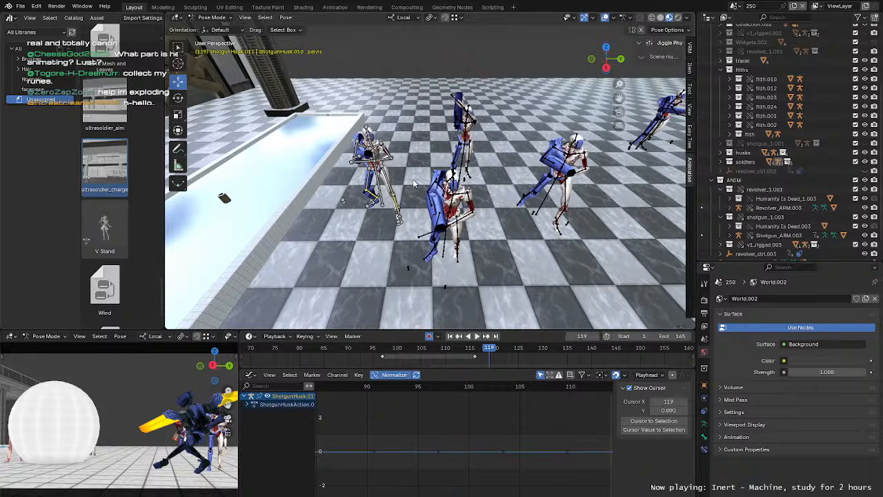
middle_drag(414, 183, 425, 158)
shift+middle_drag(425, 159, 476, 160)
scroll(441, 152, up, 1)
drag(367, 115, 485, 255)
scroll(484, 255, up, 1)
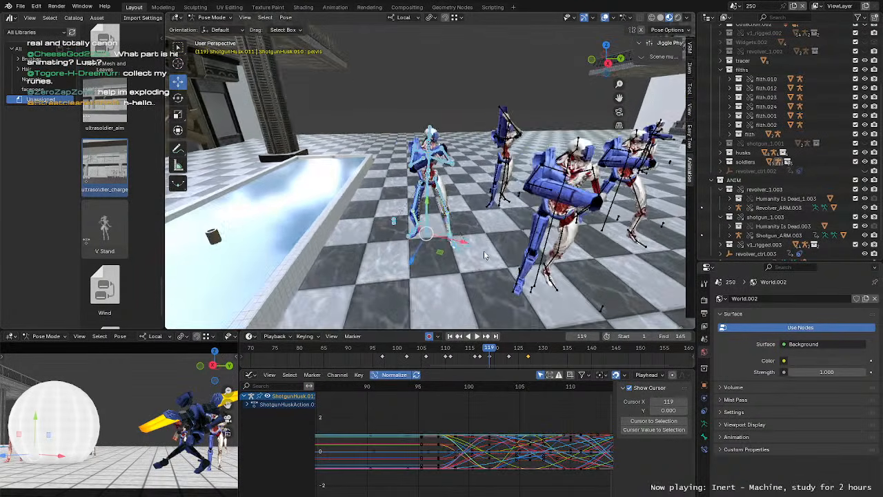
Step: Copy all of the poolside husk's keyframes in the Graph Editor and set the current frame to 97
scroll(484, 255, up, 3)
middle_drag(483, 256, 431, 250)
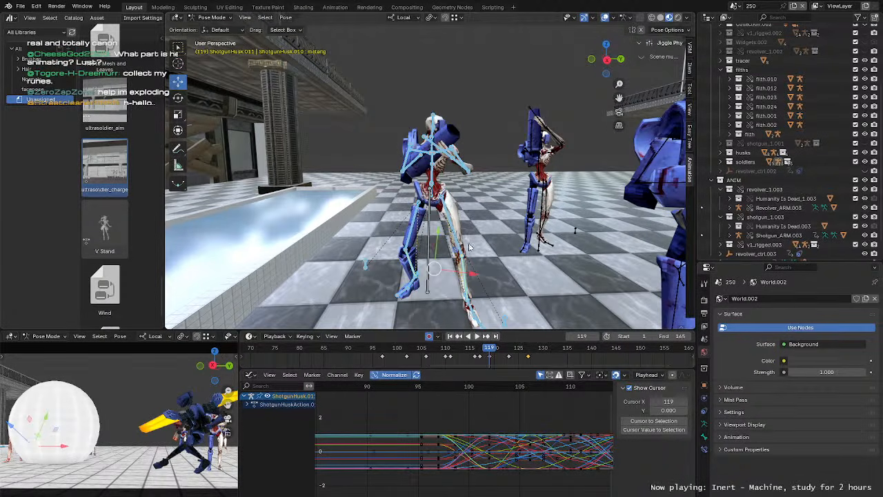
middle_drag(516, 288, 503, 243)
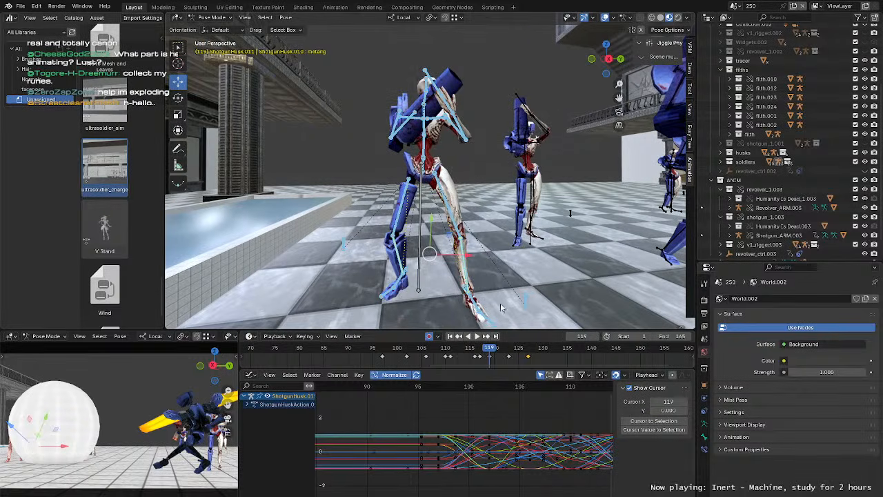
drag(514, 329, 515, 304)
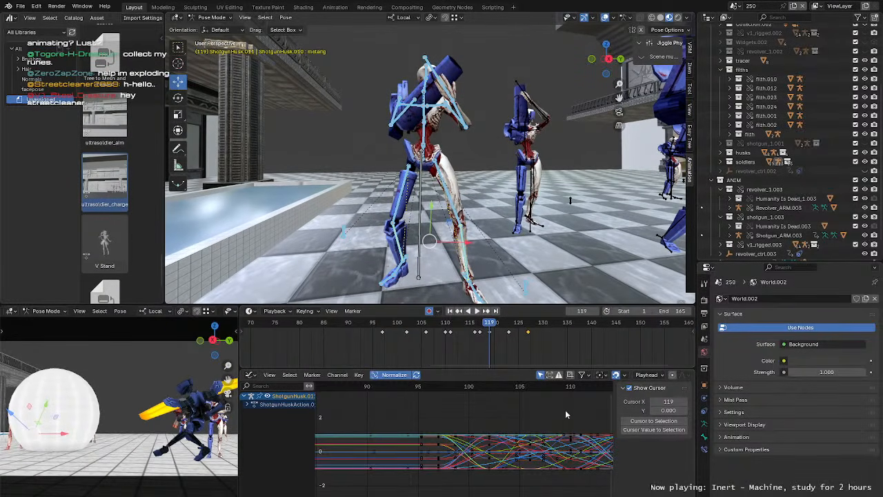
middle_drag(565, 414, 442, 429)
mouse_move(503, 424)
ctrl+middle_down()
mouse_move(456, 431)
mouse_move(463, 423)
mouse_move(497, 426)
ctrl+middle_up()
drag(566, 420, 410, 478)
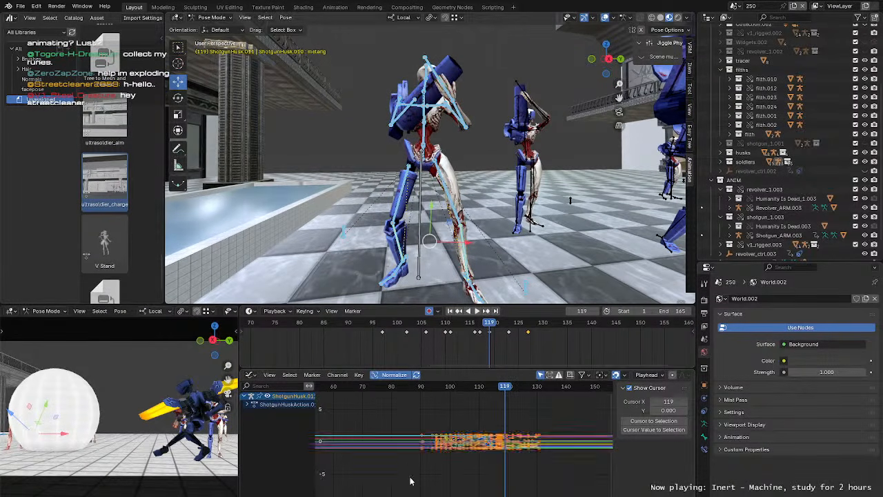
click(384, 325)
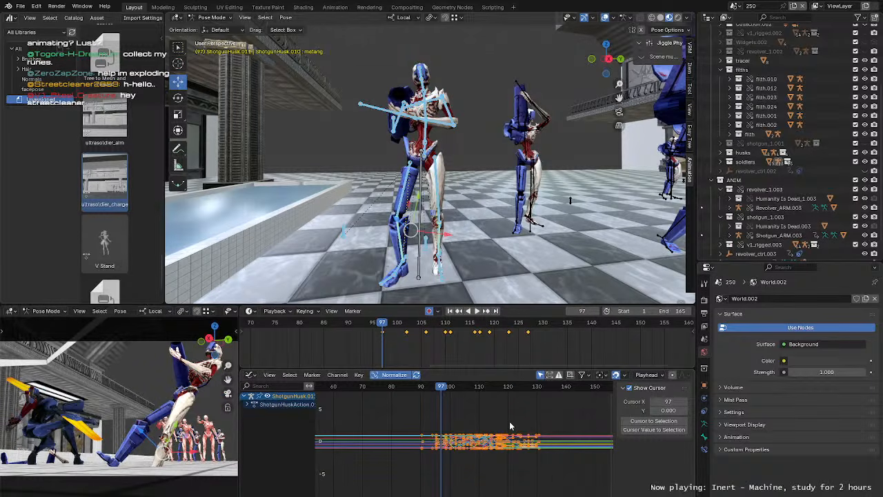
Step: Switch to posing the neighbouring husk on the open floor and move its left foot IK keyframe to frame 97
middle_drag(512, 221, 388, 198)
scroll(497, 227, down, 3)
click(481, 173)
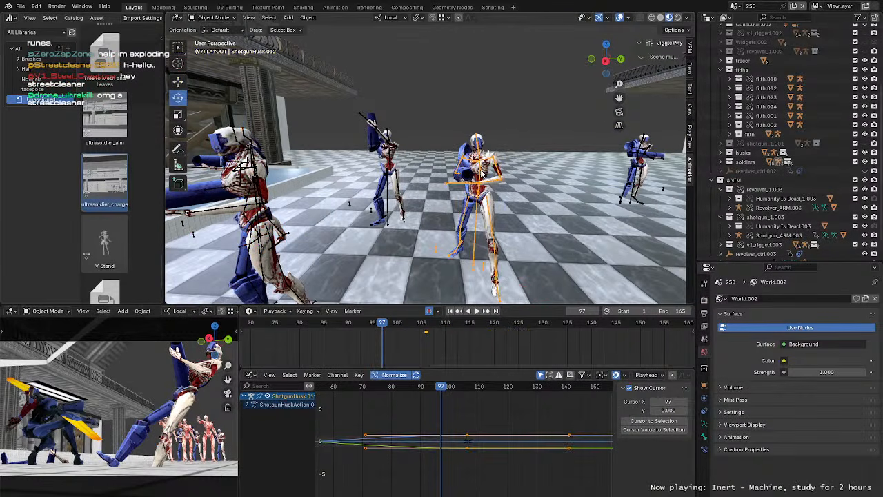
scroll(481, 178, down, 2)
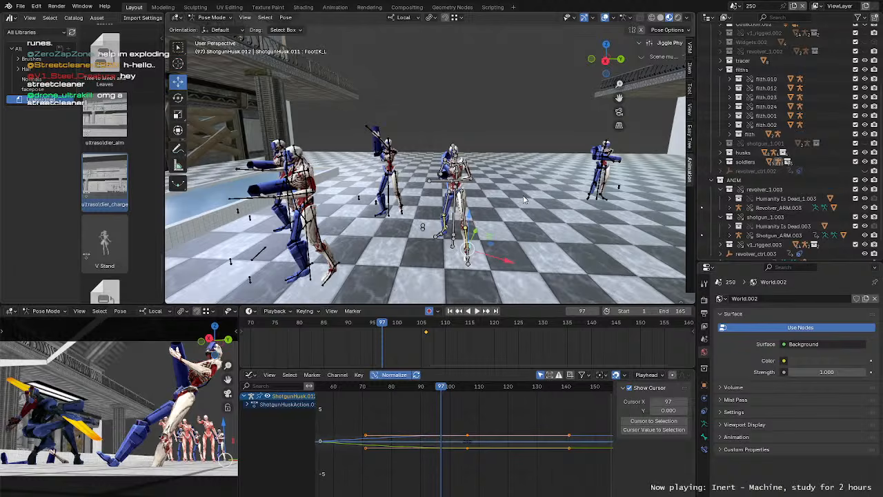
drag(426, 335, 383, 336)
middle_drag(471, 208, 526, 215)
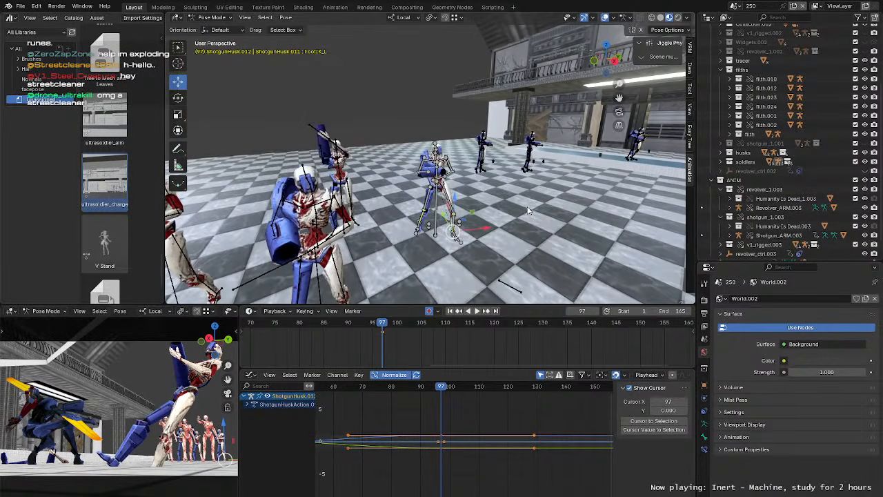
Step: Select all of this husk's bones and move their keyframe at frame 106 to frame 97
scroll(360, 348, down, 3)
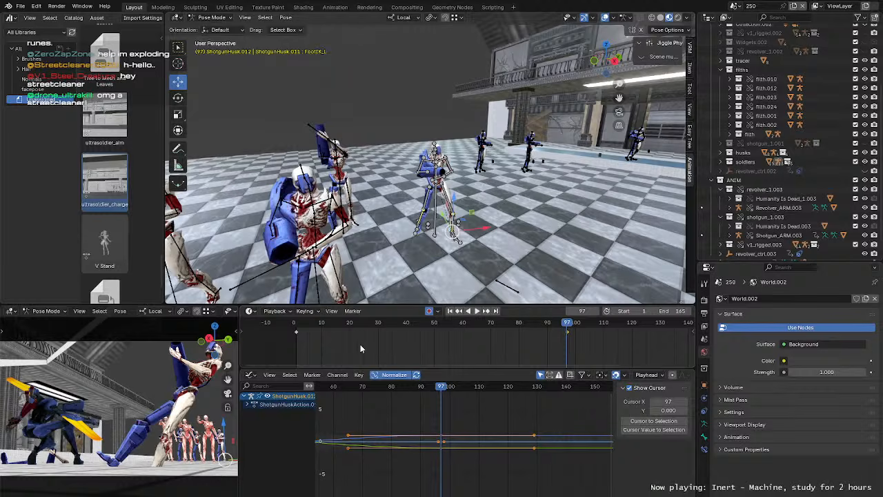
click(292, 332)
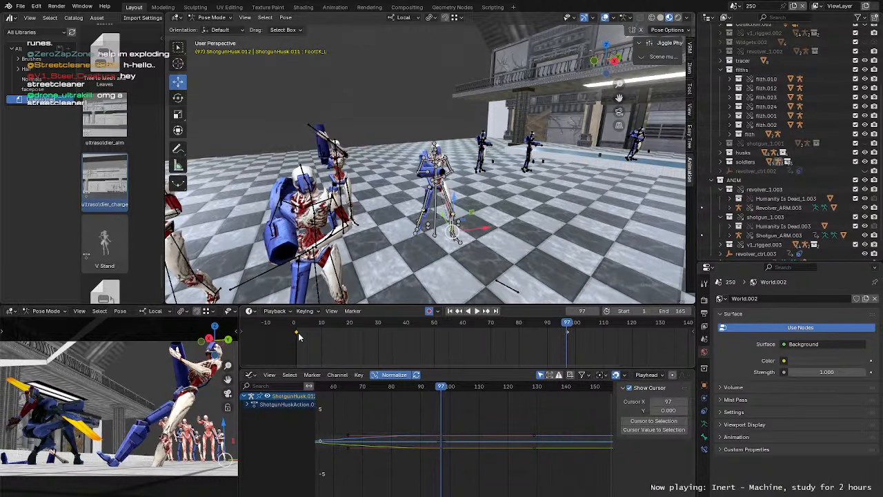
drag(331, 312, 319, 351)
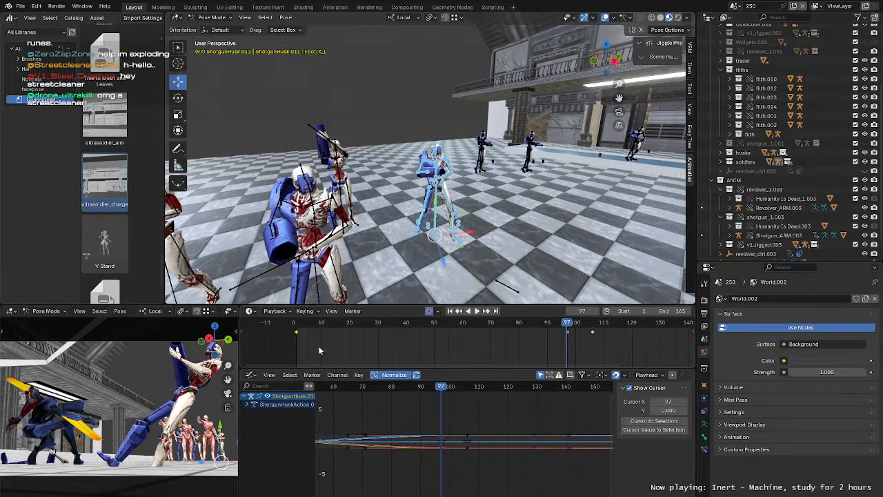
click(592, 331)
key(g)
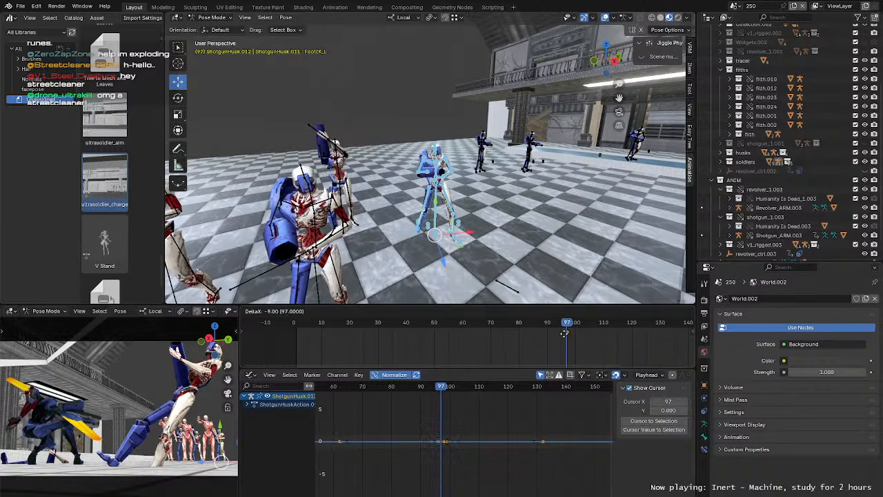
click(564, 333)
Step: Look over the hall and the soldiers around the selected husk from several angles and distances
mouse_move(505, 201)
middle_down()
mouse_move(377, 185)
mouse_move(474, 226)
mouse_move(462, 214)
mouse_move(523, 204)
mouse_move(518, 184)
mouse_move(501, 200)
middle_up()
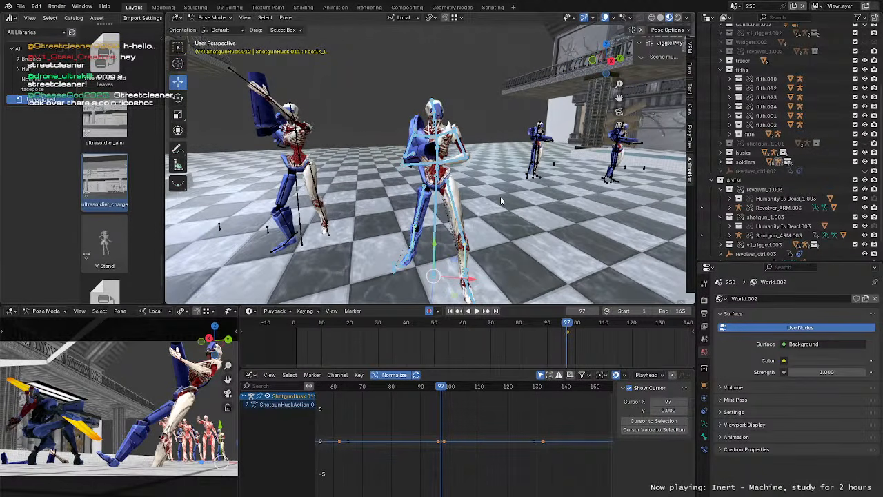
middle_drag(500, 195, 520, 208)
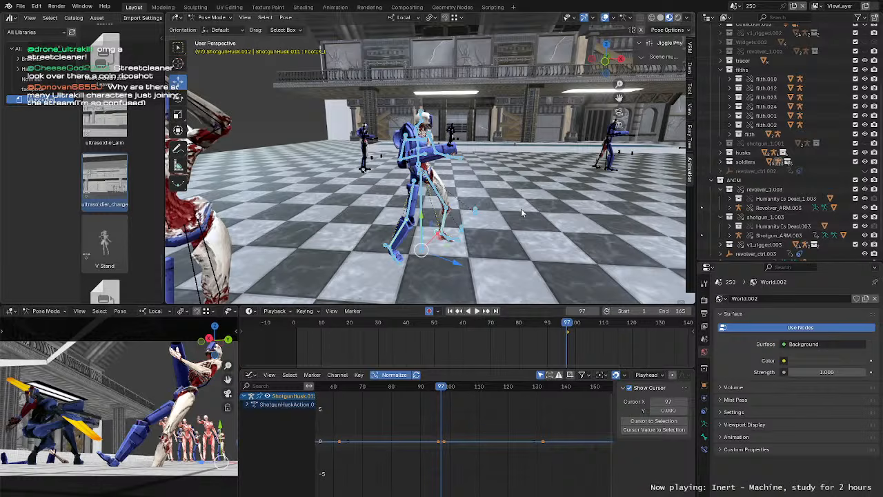
mouse_move(520, 208)
middle_down()
mouse_move(531, 198)
mouse_move(515, 196)
middle_up()
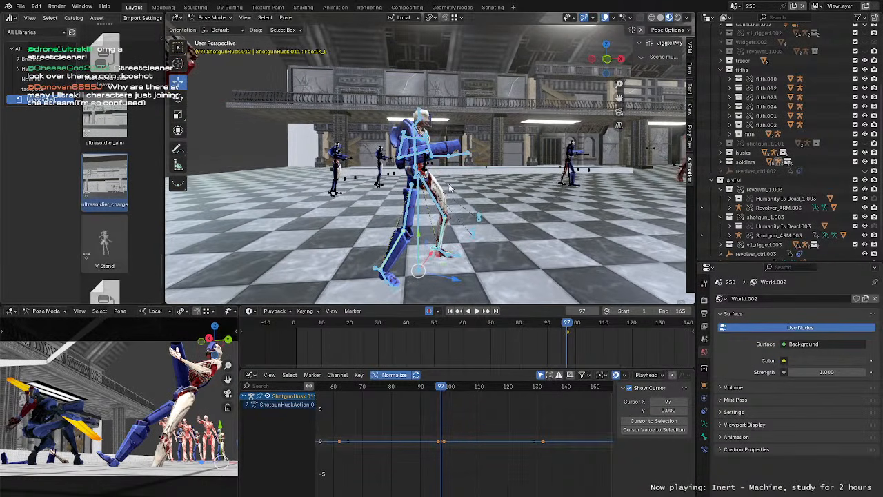
middle_drag(449, 187, 447, 191)
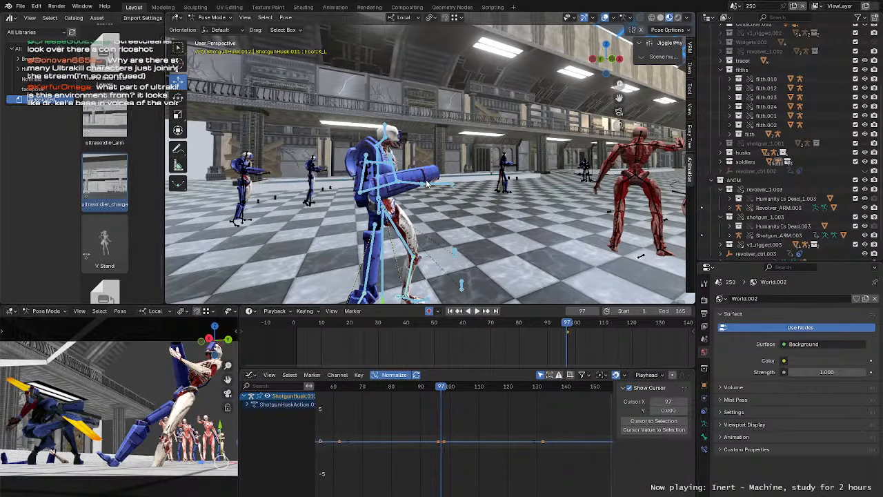
middle_drag(426, 181, 410, 168)
middle_drag(336, 178, 383, 131)
key(KP_Decimal)
scroll(461, 174, down, 2)
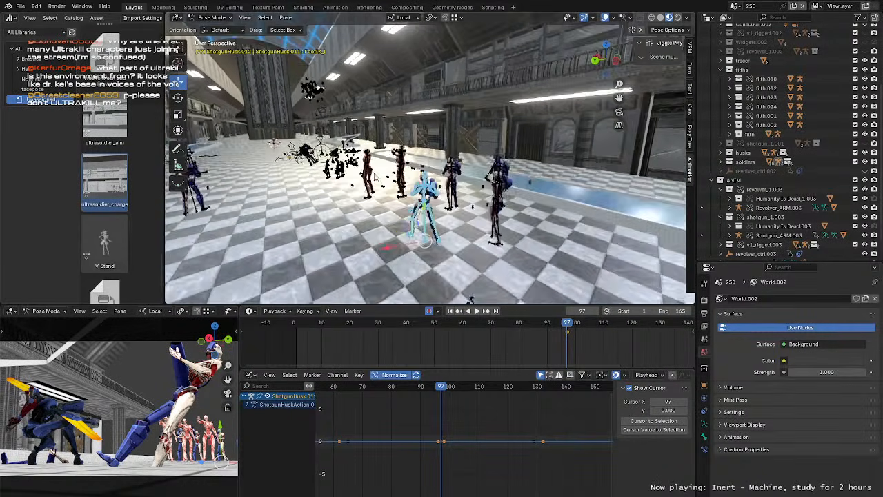
scroll(409, 79, down, 12)
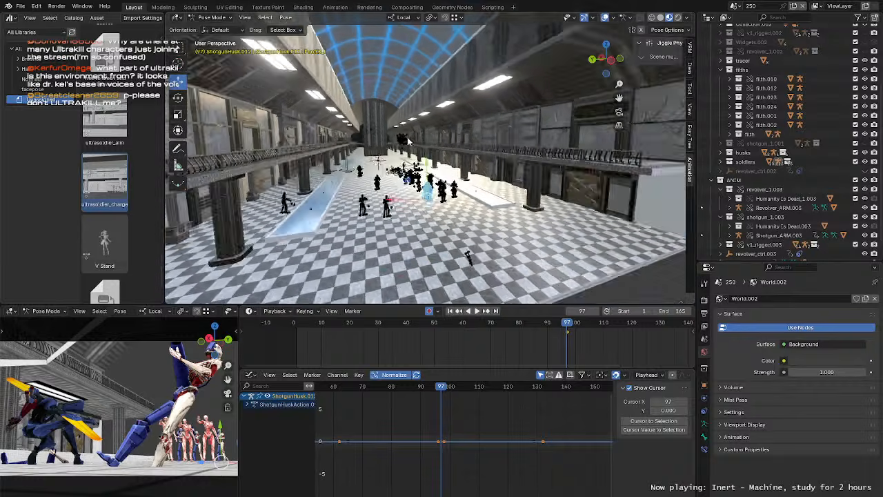
middle_drag(409, 171, 492, 228)
Step: Paste the poolside husk's copied keyframes onto this husk in the Graph Editor at frame 97
key(KP_Decimal)
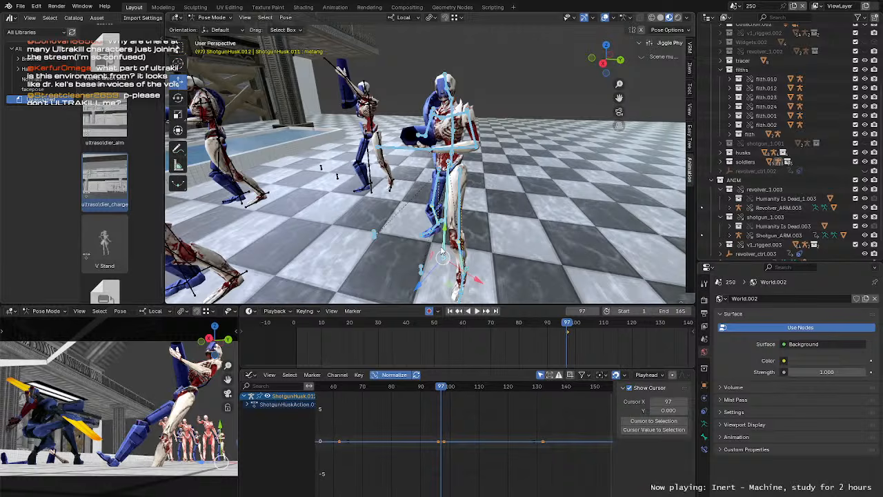
right_click(445, 423)
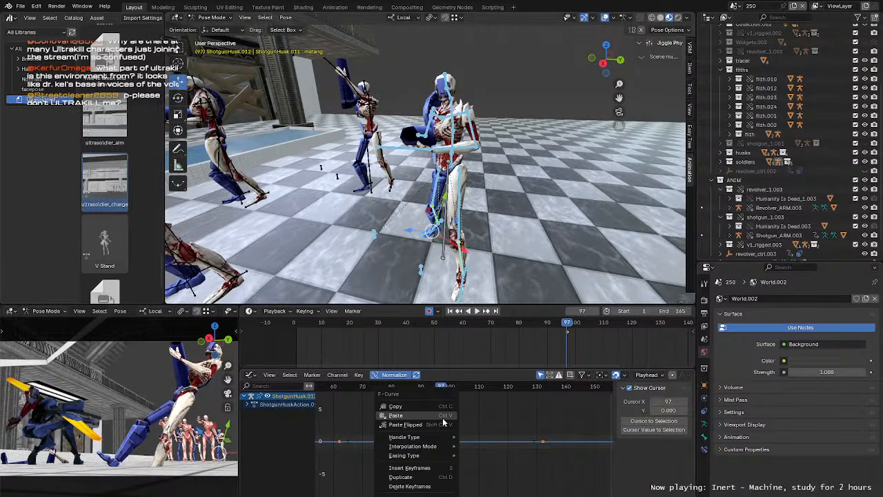
click(395, 415)
middle_drag(444, 206, 467, 358)
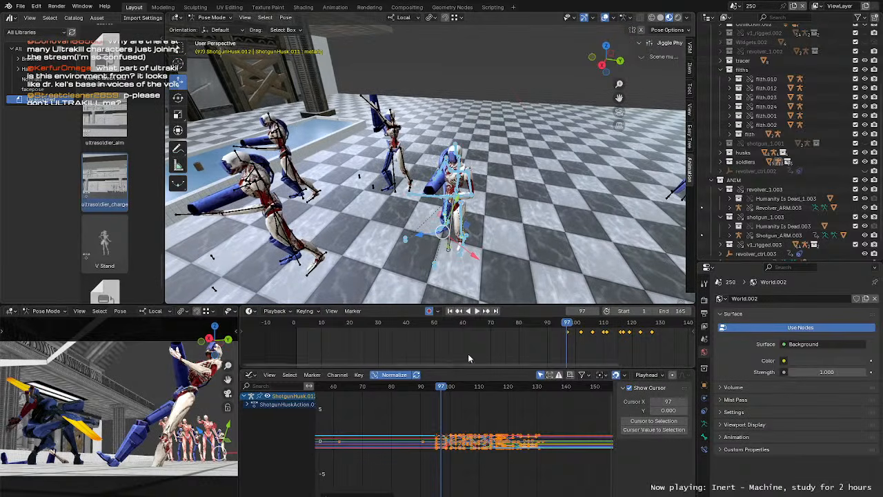
Step: Scrub through the pasted motion and play it back from frame 97
drag(560, 327, 581, 347)
middle_drag(581, 347, 510, 350)
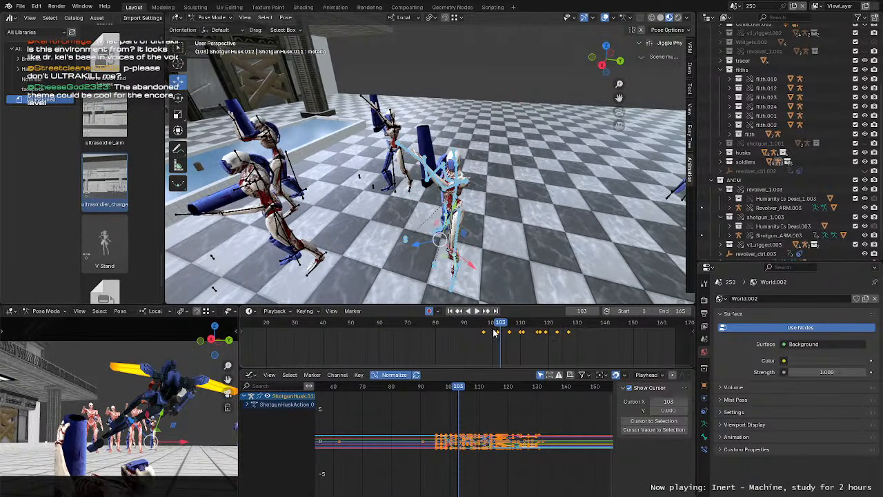
drag(493, 332, 485, 333)
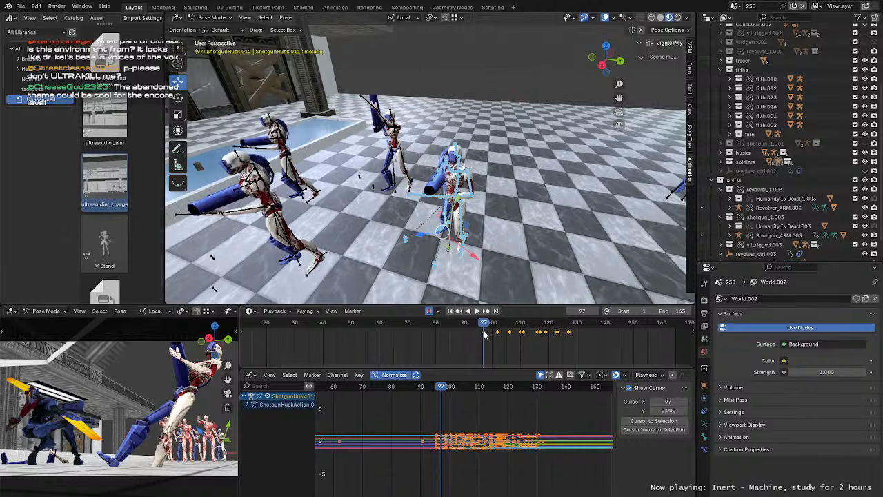
key(space)
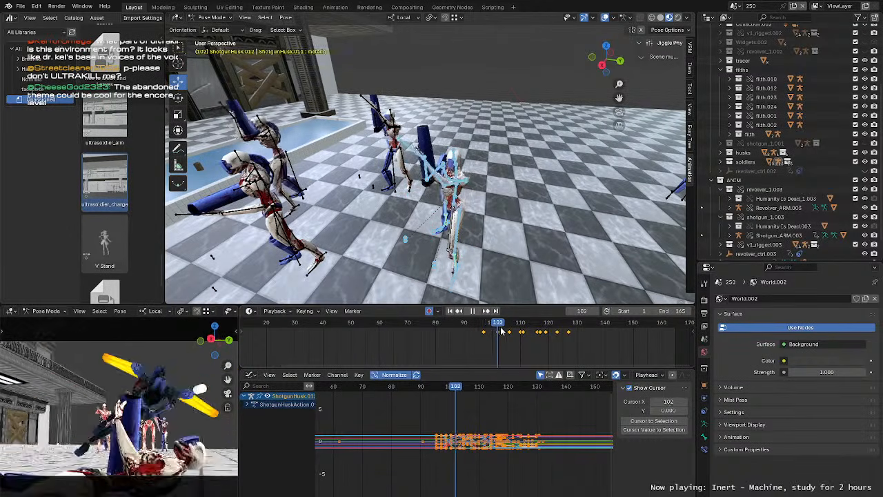
key(space)
Step: Try shifting the pasted keyframes 9 frames later to start at frame 106 and play back from frame 93
key(g)
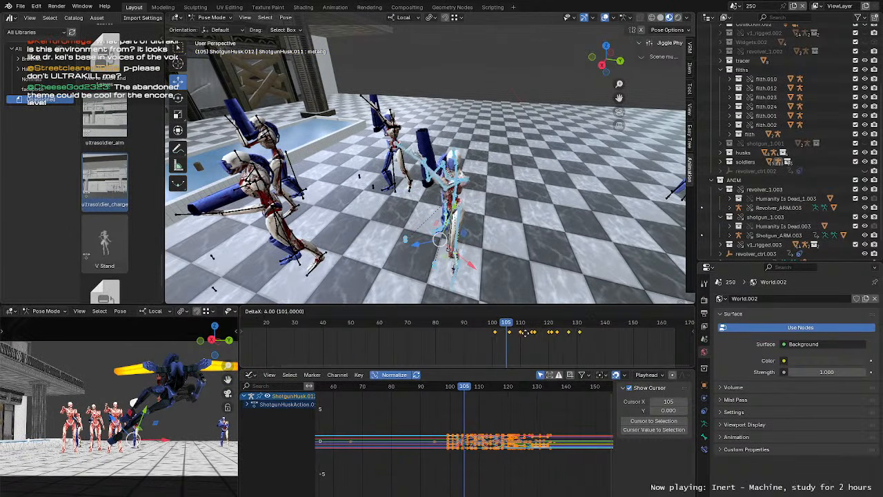
click(537, 332)
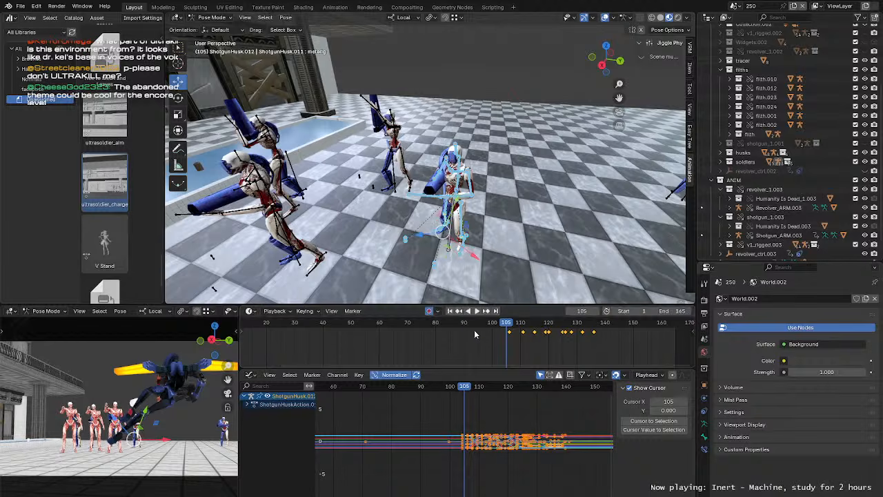
drag(474, 330, 469, 330)
key(space)
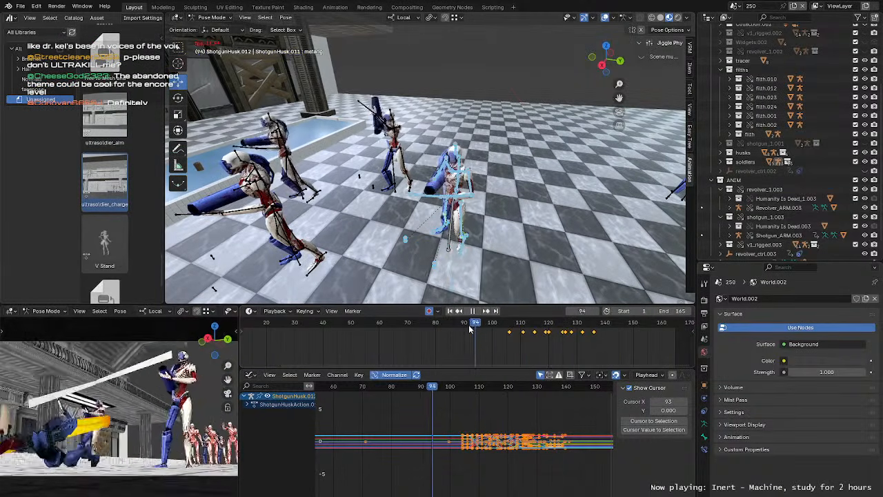
key(space)
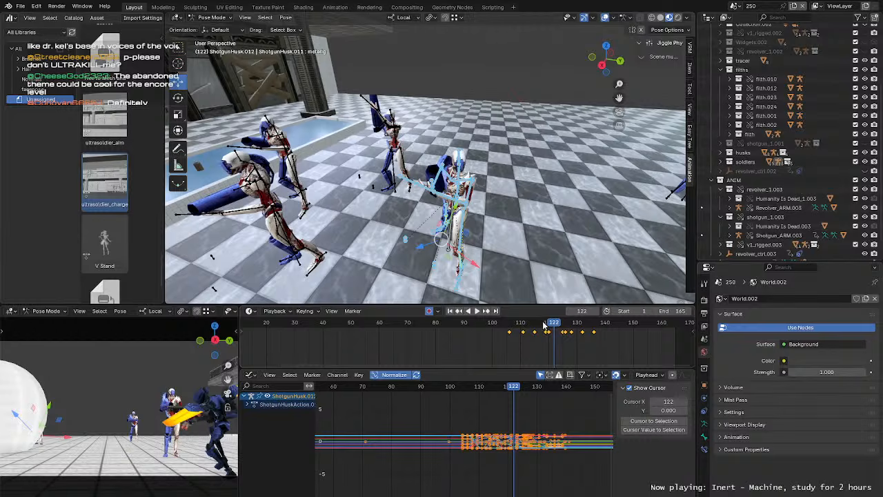
Step: Try shifting the pasted keyframes 5 frames earlier to start at frame 101 and play back the motion
mouse_move(548, 327)
mouse_down()
mouse_move(569, 331)
mouse_move(546, 332)
mouse_up()
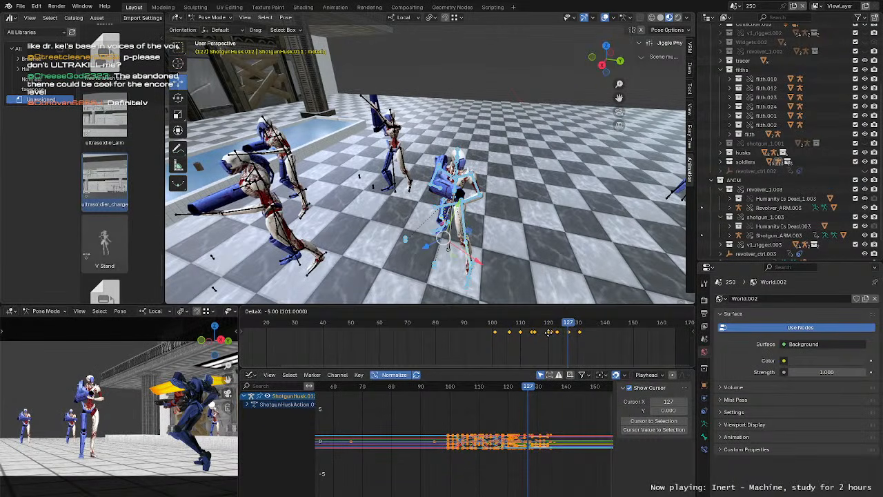
click(548, 331)
drag(547, 327, 547, 328)
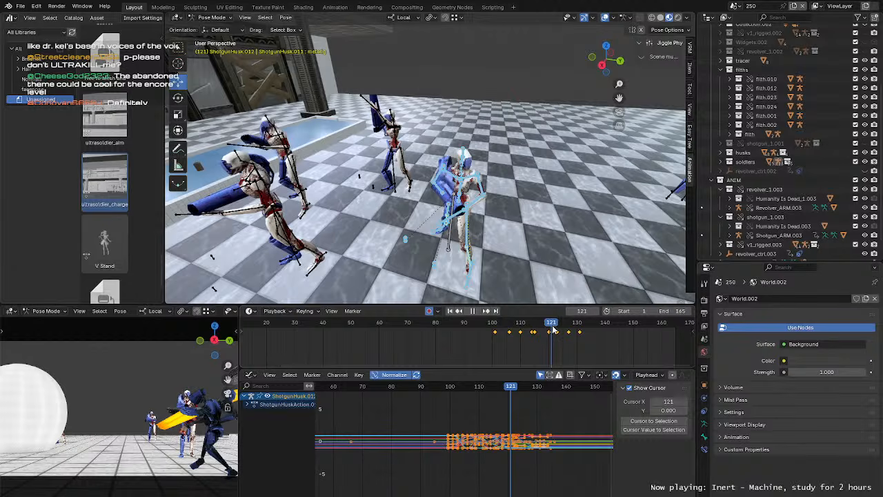
Step: Shift the husk's pasted keyframes to start at frame 99 and replay the motion from frame 95
key(g)
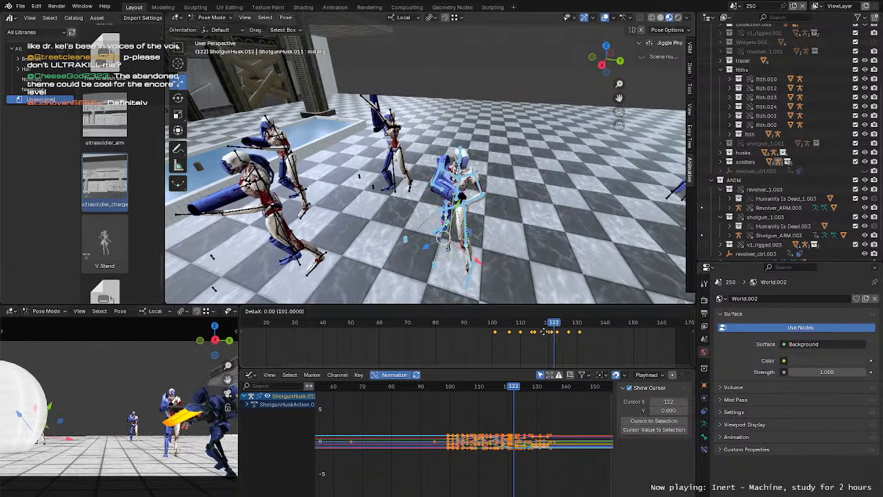
click(542, 332)
key(space)
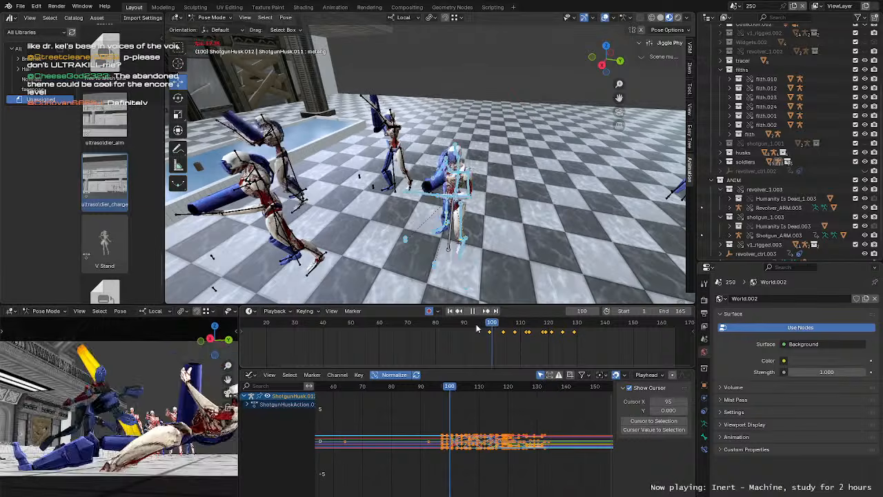
click(476, 328)
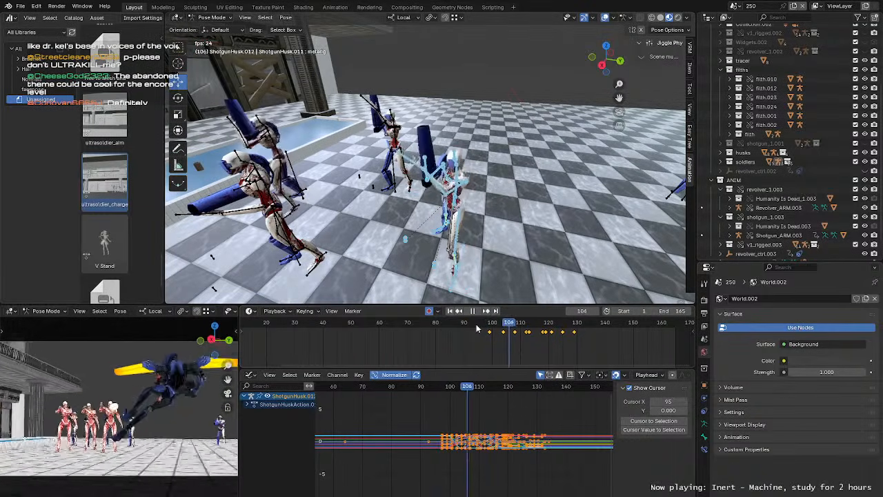
click(476, 328)
key(space)
Step: Return to the poolside husk in Pose Mode and move the current frame back to 87
middle_drag(388, 205, 416, 219)
key(ctrl+Tab)
click(374, 178)
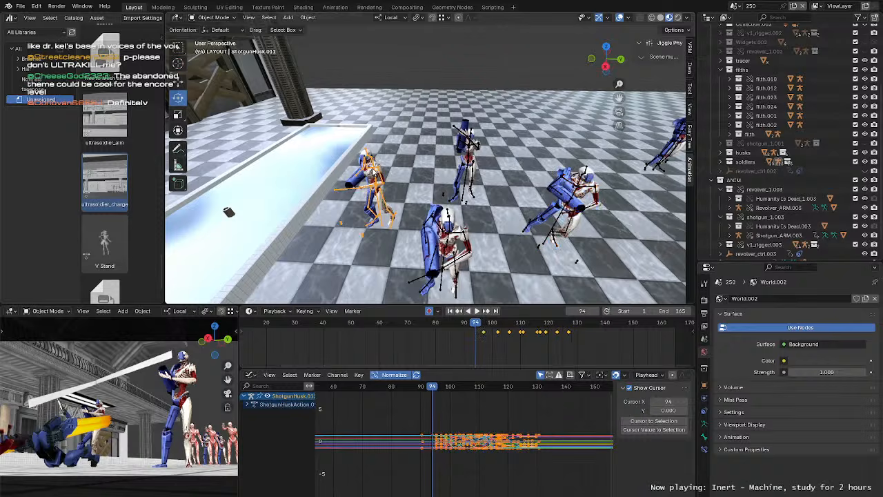
key(ctrl+Tab)
middle_drag(373, 174, 324, 121)
drag(436, 238, 437, 238)
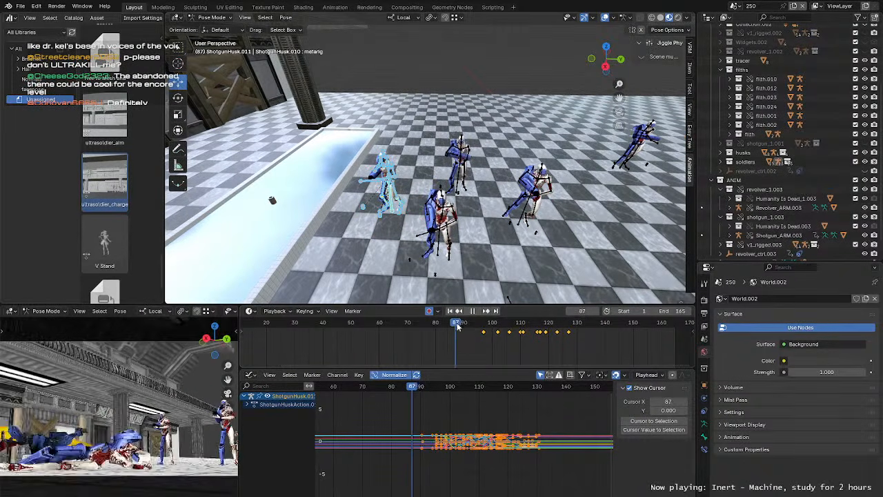
Step: Shift the poolside husk's keyframes 5 frames earlier to start at frame 92 and play back the motion
drag(482, 336, 469, 336)
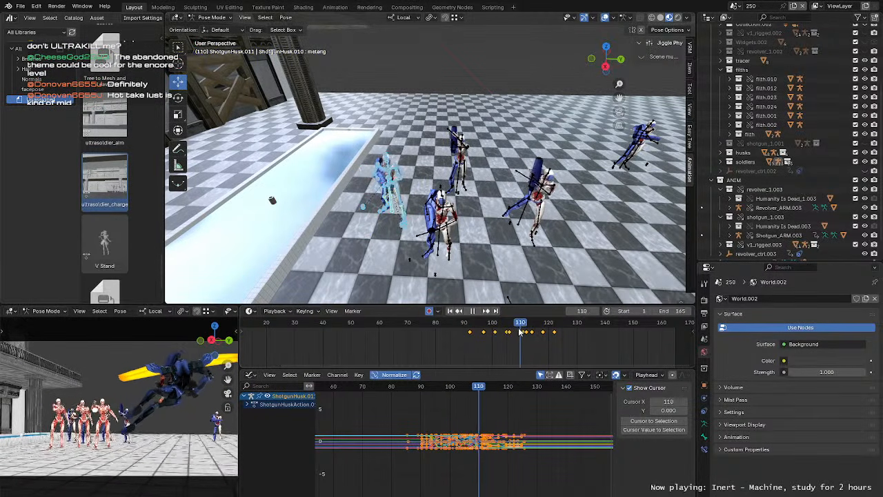
drag(536, 334, 544, 335)
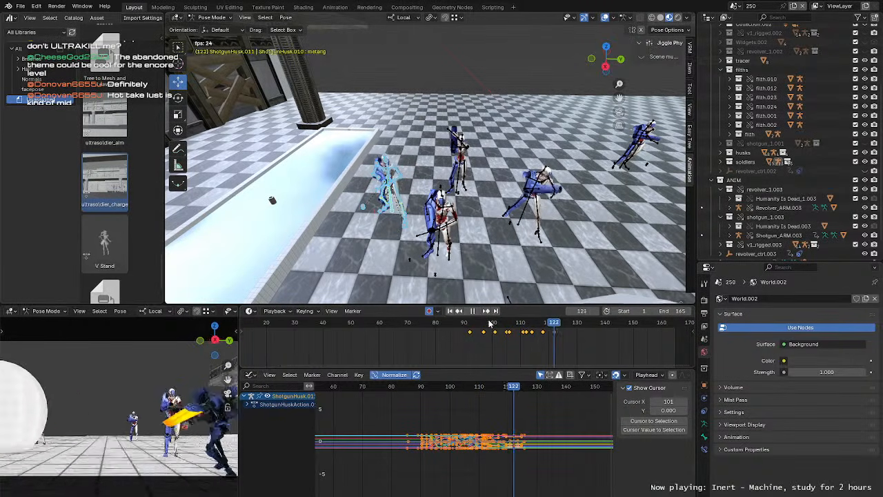
key(space)
click(466, 326)
key(space)
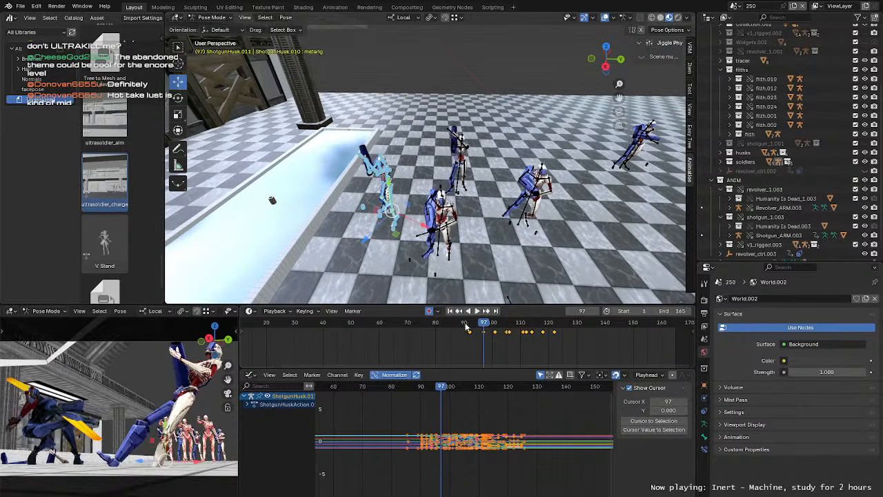
click(467, 325)
key(space)
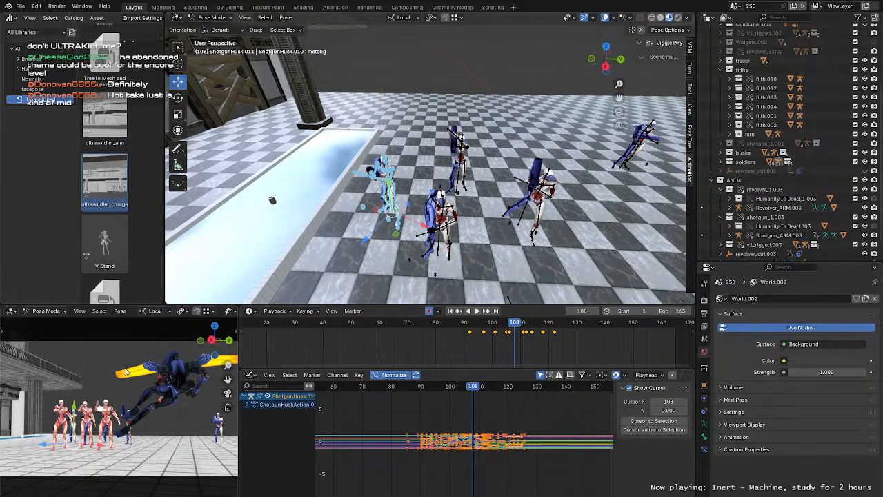
key(space)
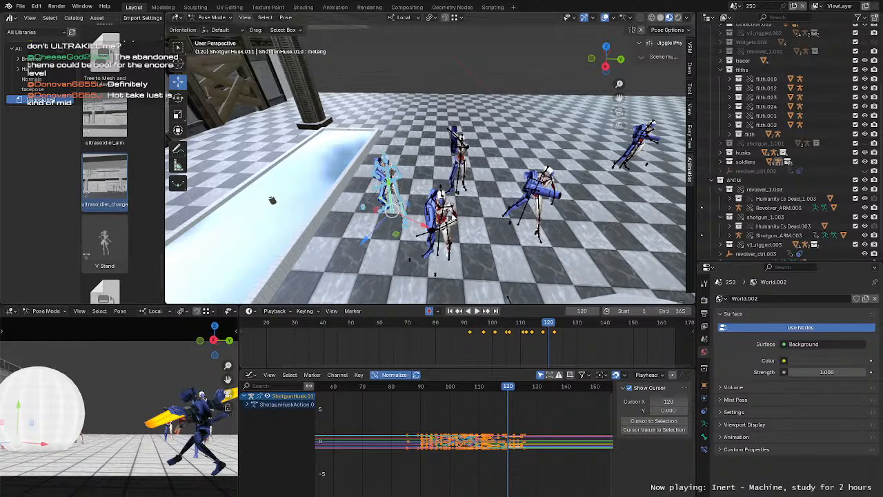
Step: Inspect the husk group's timing from several angles by replaying the motion from about frame 91
middle_drag(449, 215, 403, 184)
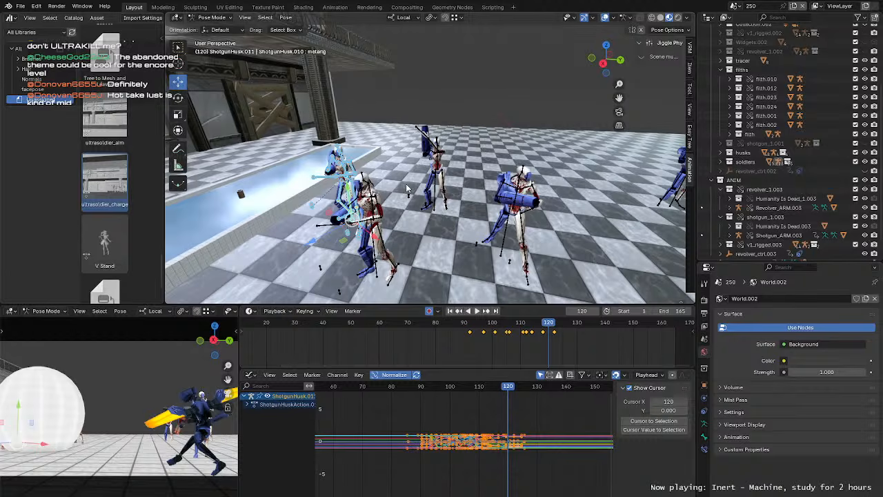
middle_drag(400, 188, 394, 171)
scroll(331, 185, up, 4)
click(397, 179)
middle_drag(405, 205, 440, 301)
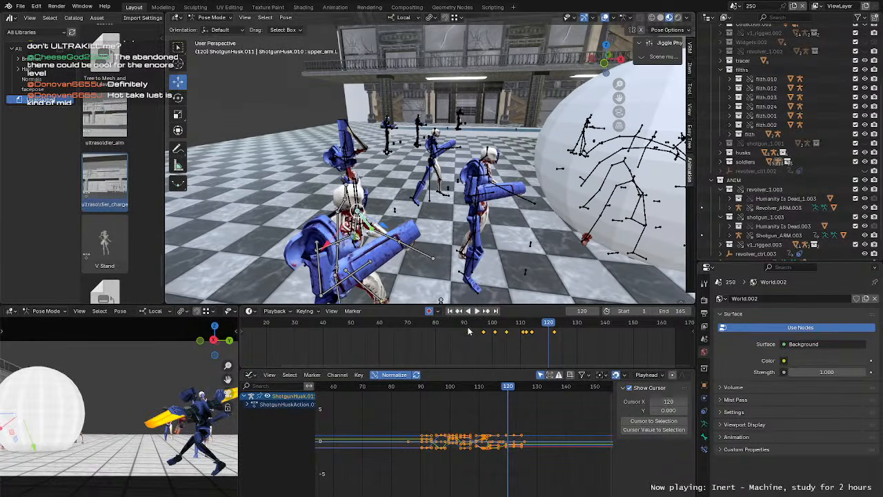
key(space)
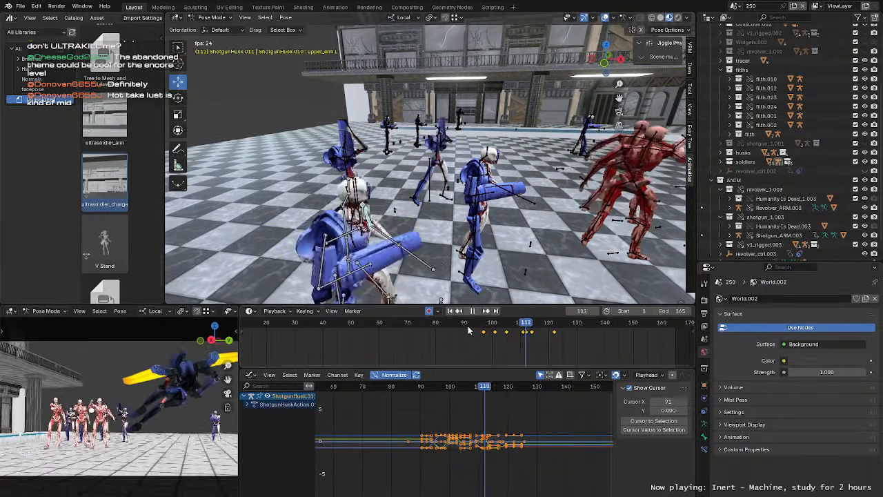
key(space)
middle_drag(496, 262, 456, 189)
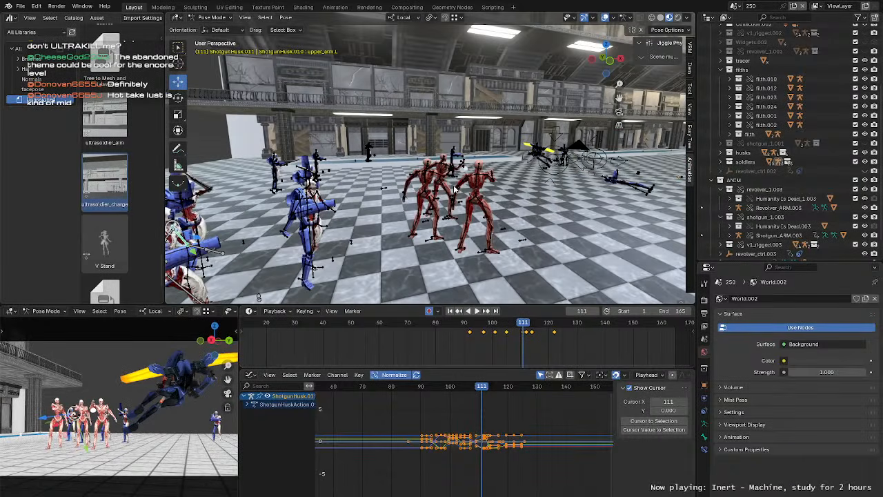
click(469, 331)
key(space)
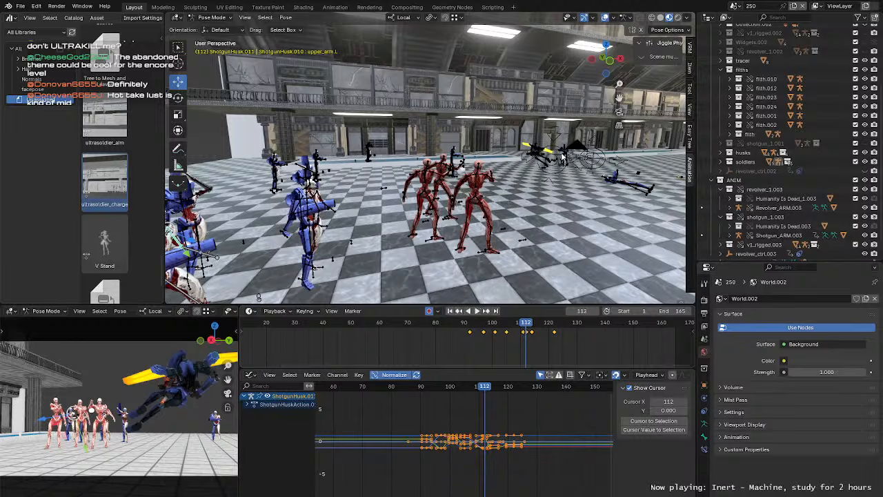
Step: Switch to V1's armature in Pose Mode and center the view on its wing bone
middle_drag(562, 157, 450, 180)
click(455, 178)
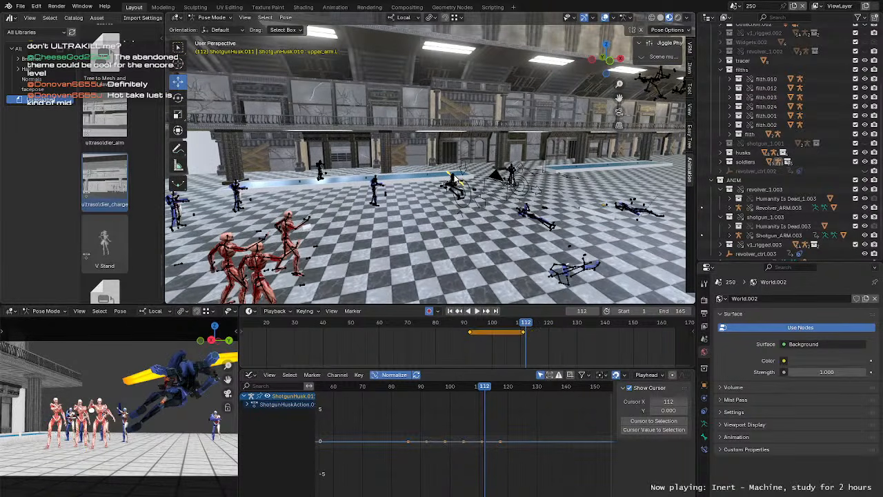
click(455, 178)
key(ctrl+Tab)
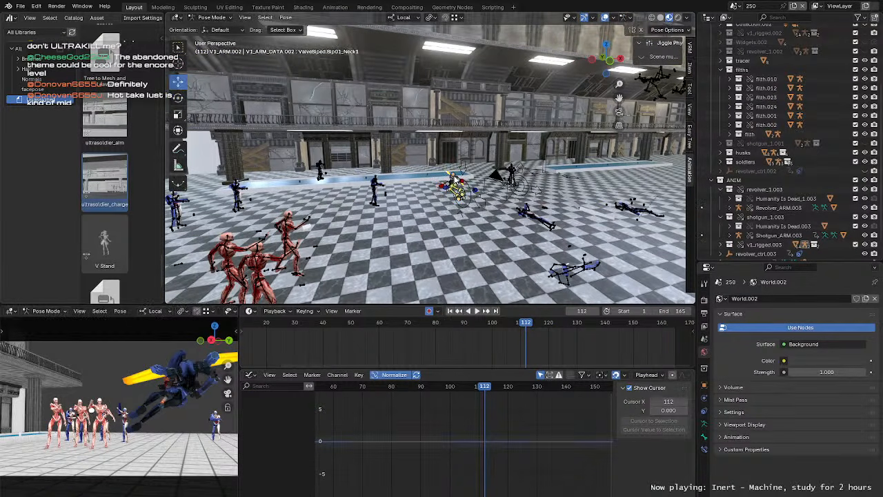
key(KP_Decimal)
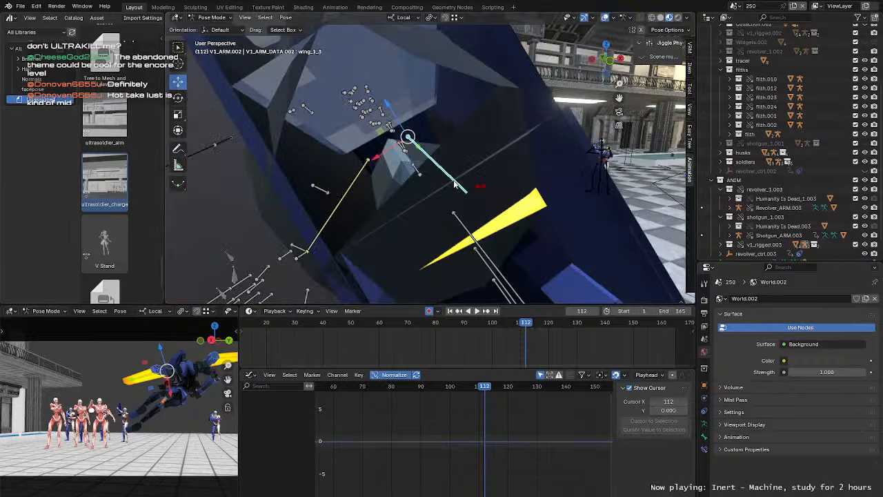
Step: Play back the fight from frame 78 in a wide view of the whole hall
middle_drag(482, 167, 454, 235)
click(428, 333)
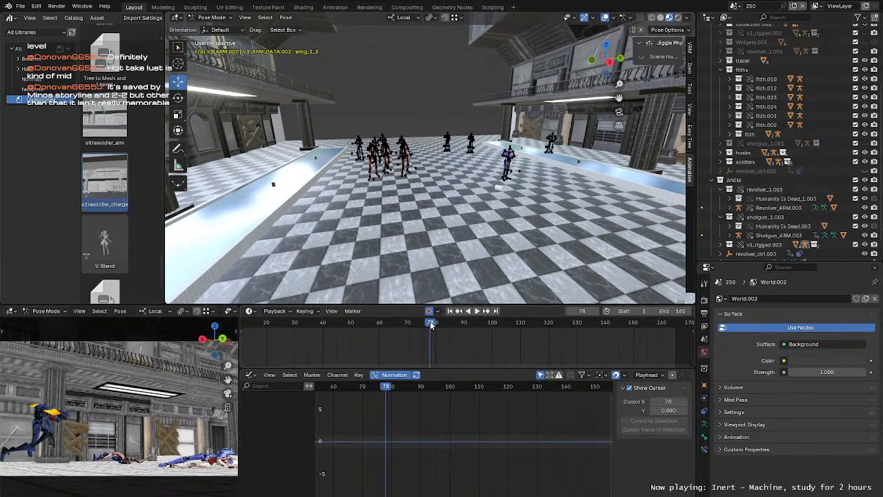
key(space)
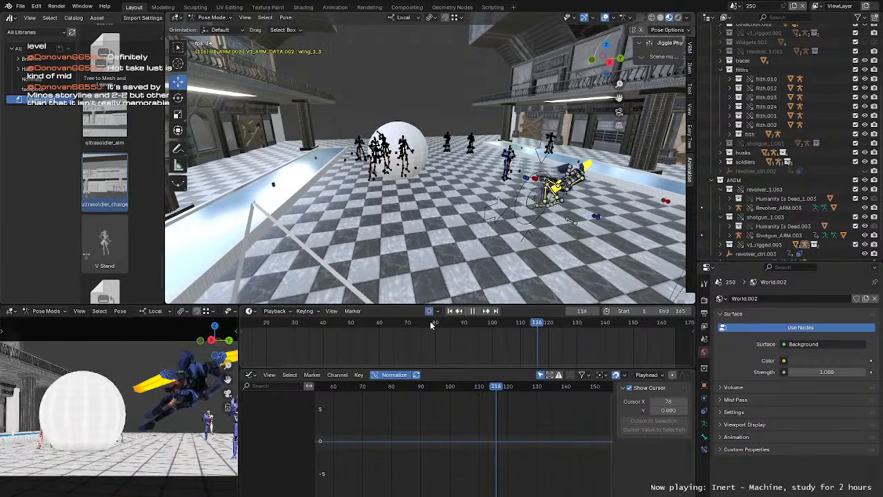
click(431, 324)
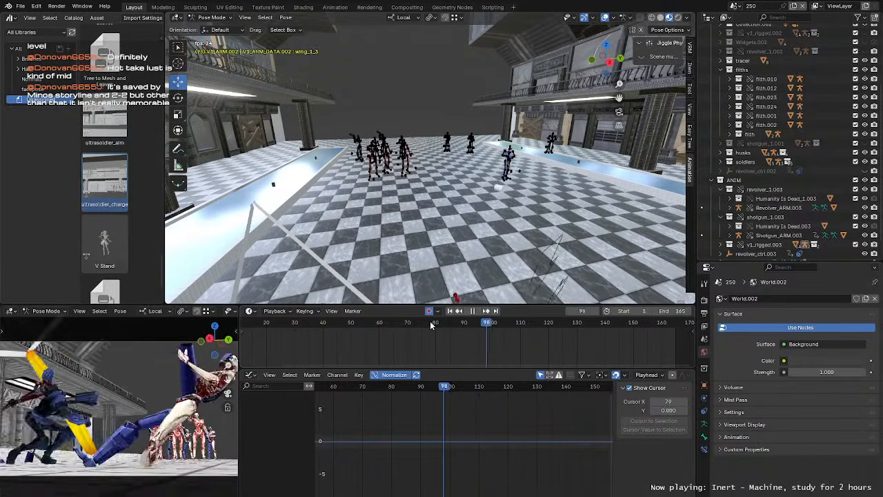
key(space)
Step: Select the ShotgunHusk.007 armature in Object Mode, enter Pose Mode and select all its bones
middle_drag(442, 227, 446, 179)
key(ctrl+Tab)
click(385, 155)
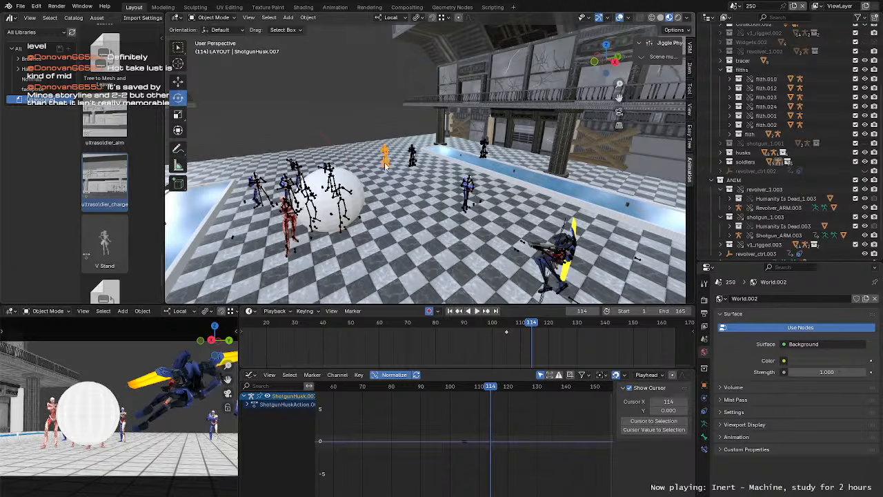
middle_drag(386, 156, 430, 171)
key(KP_Decimal)
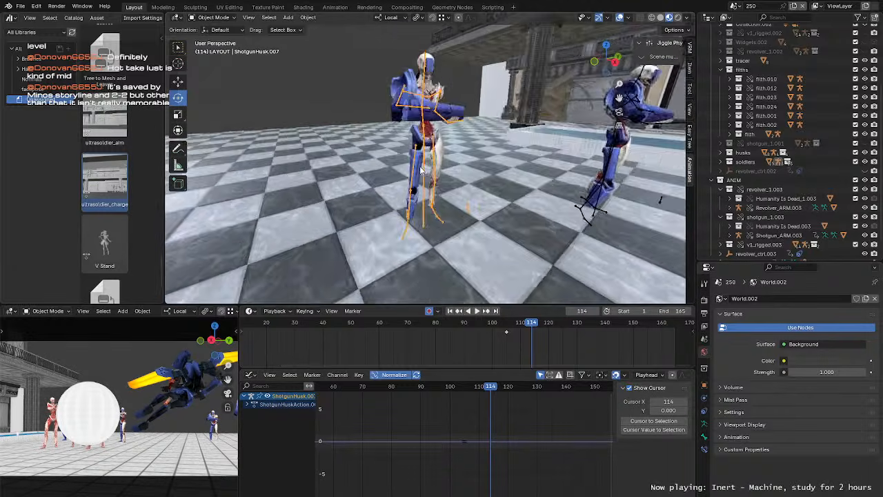
scroll(419, 167, down, 6)
scroll(414, 159, up, 4)
key(ctrl+Tab)
scroll(411, 155, down, 2)
drag(353, 84, 521, 227)
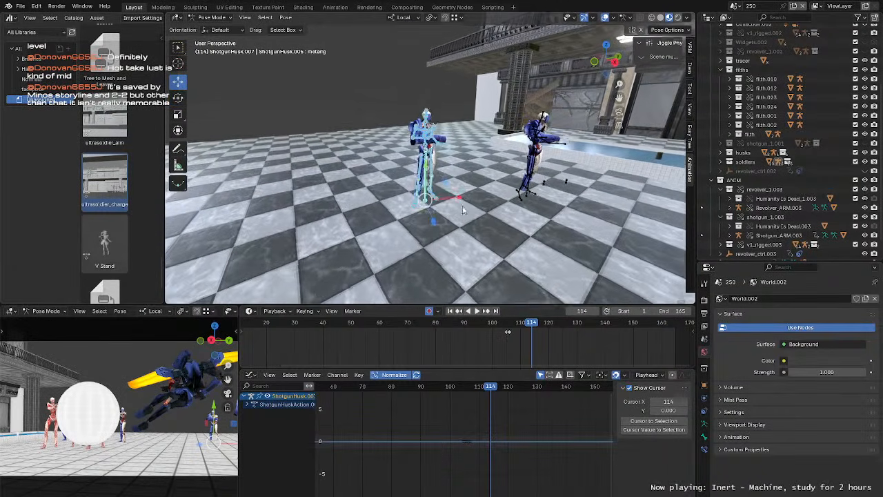
Step: Clear the husk's existing keyframes at frame 105, try pasting the copied motion there, and undo the paste
middle_drag(510, 228, 484, 229)
shift+middle_drag(484, 229, 453, 295)
drag(514, 324, 507, 329)
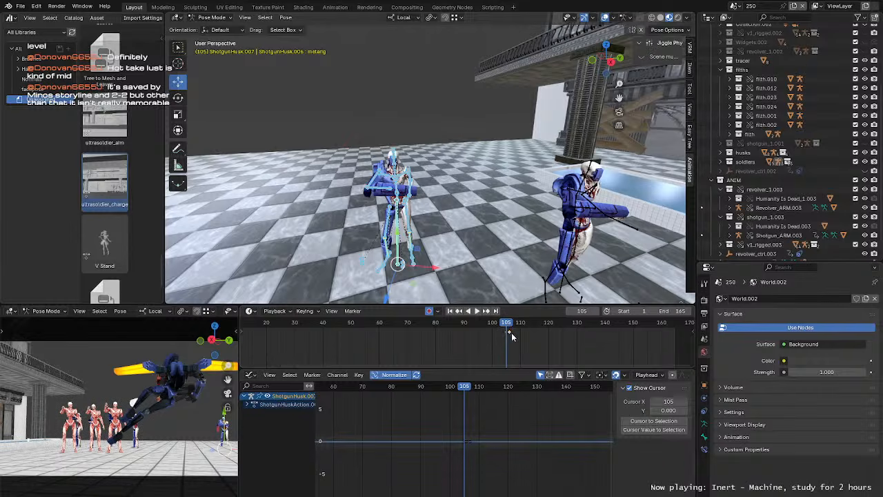
right_click(465, 426)
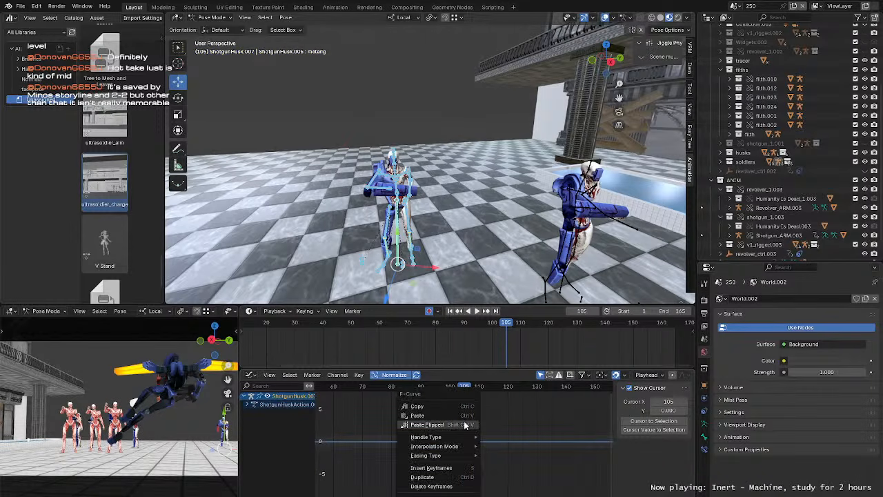
click(418, 415)
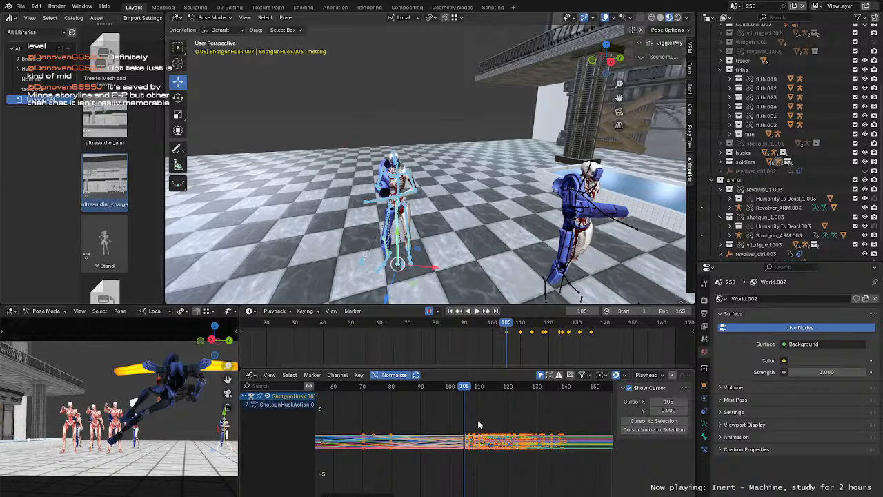
key(ctrl+z)
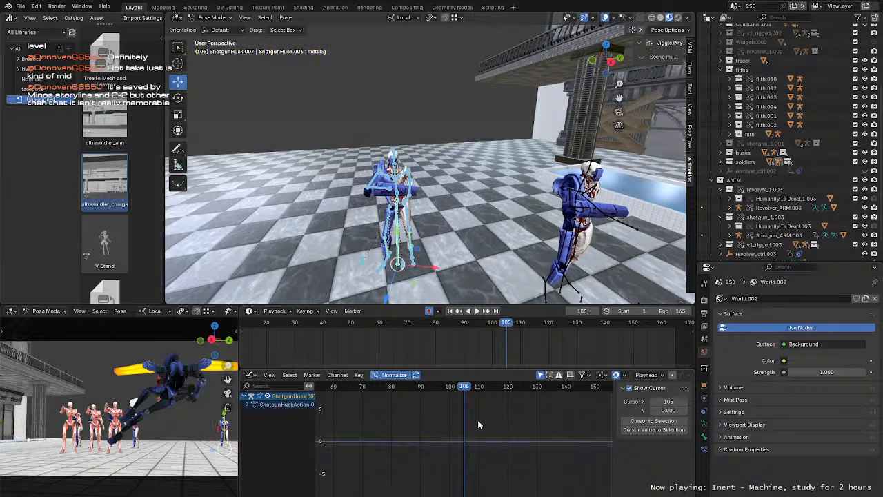
Step: Try pasting the copied keyframes flipped at frame 105 and play back the husk's motion
right_click(478, 424)
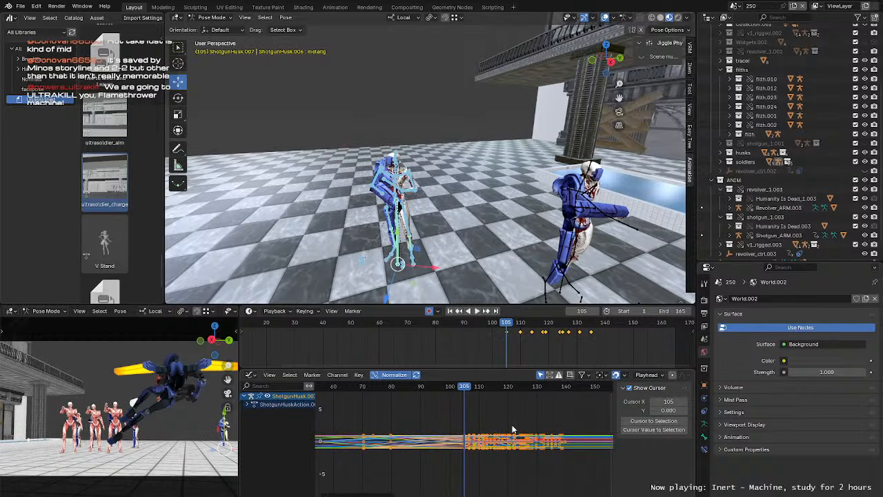
drag(507, 322, 526, 322)
middle_drag(448, 225, 483, 224)
key(space)
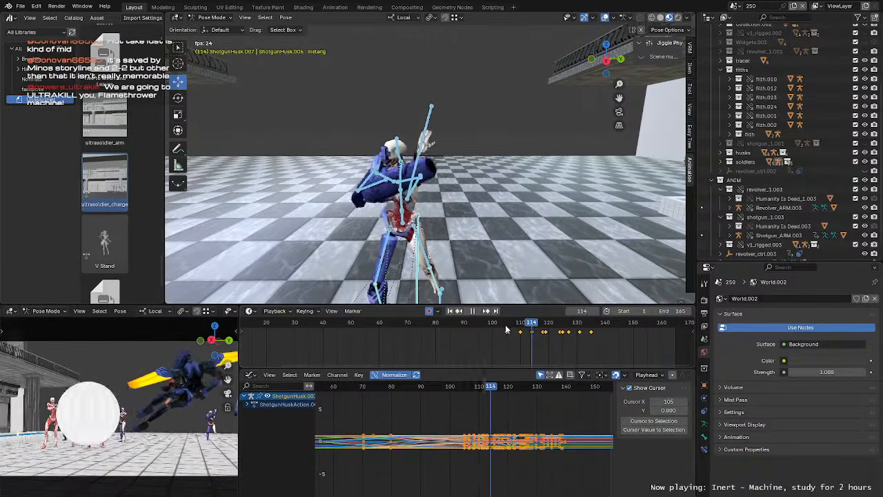
key(space)
Step: Replay the flipped motion from about frame 105 while viewing the husk from the side
middle_drag(504, 289, 544, 296)
click(505, 329)
key(space)
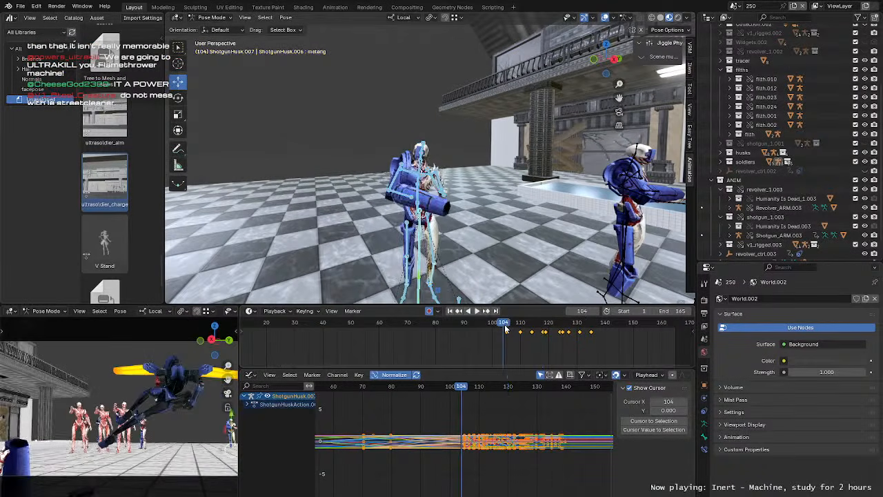
key(space)
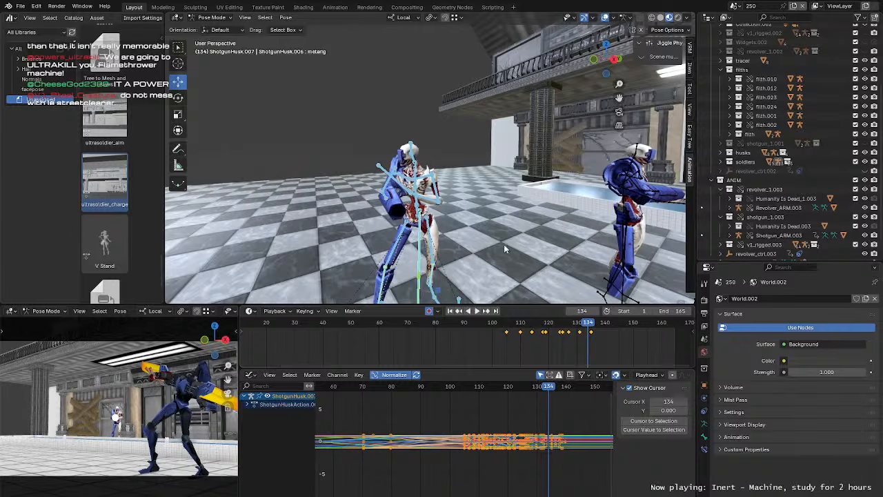
middle_drag(504, 244, 535, 294)
click(506, 330)
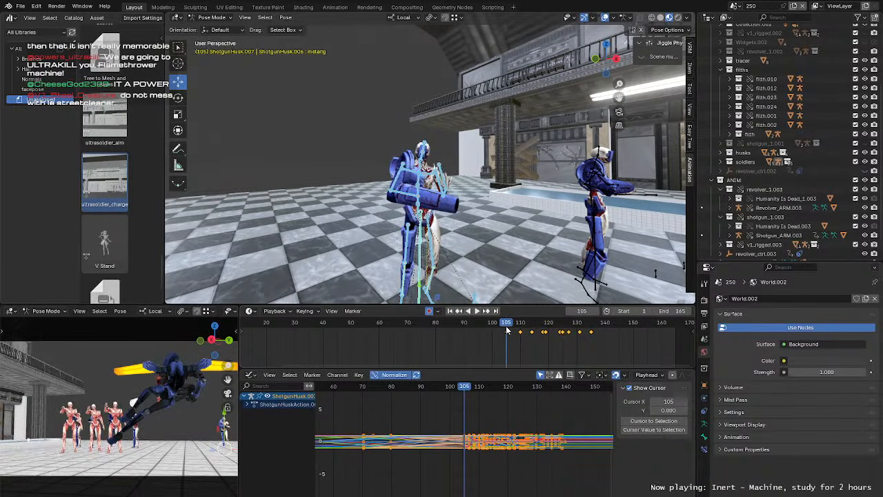
key(space)
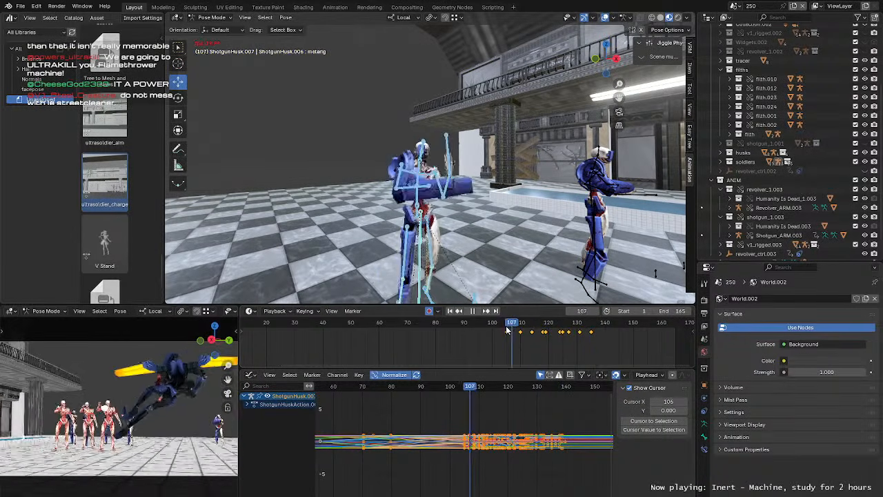
key(Escape)
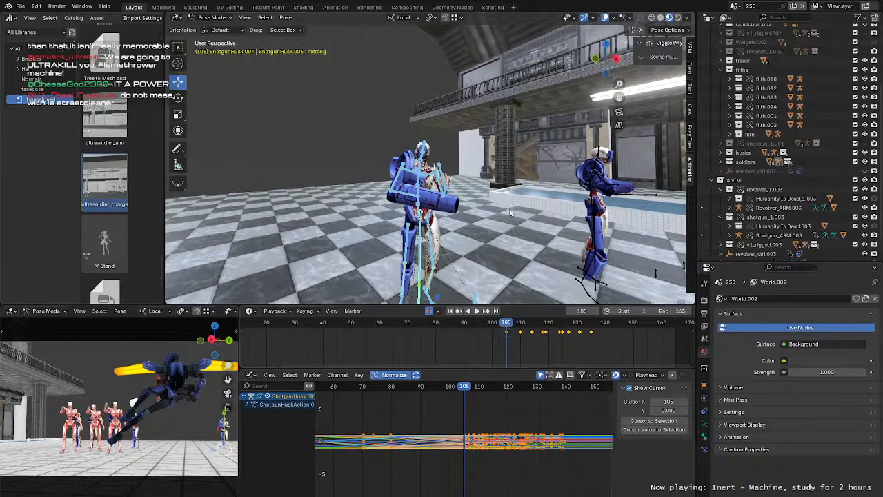
Step: Review the husk's flipped motion in Object Mode with its bones deselected, and return to Pose Mode at frame 105
scroll(510, 212, up, 2)
middle_drag(510, 213, 465, 142)
click(445, 149)
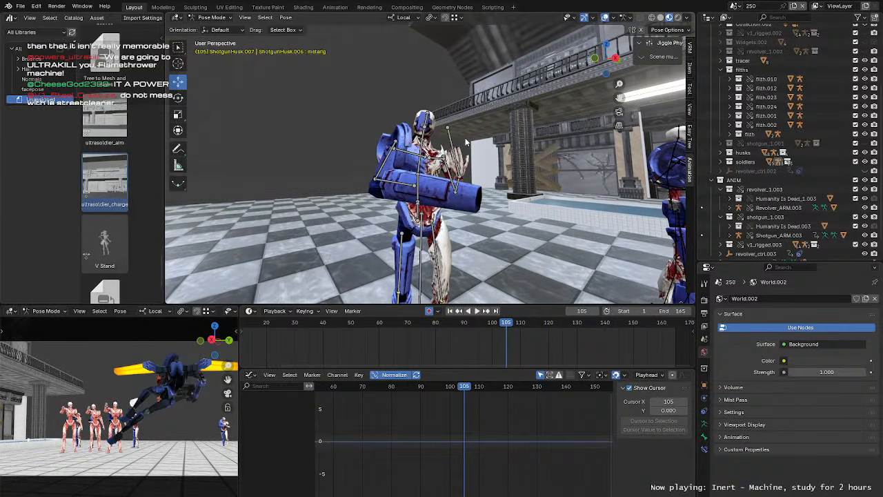
key(ctrl+Tab)
middle_drag(357, 131, 383, 157)
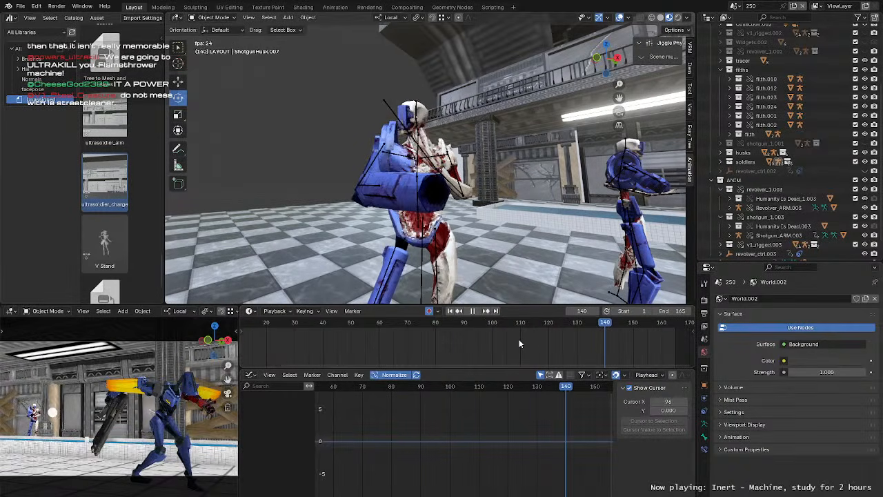
key(space)
middle_drag(504, 202, 489, 222)
key(Down)
key(ctrl+Tab)
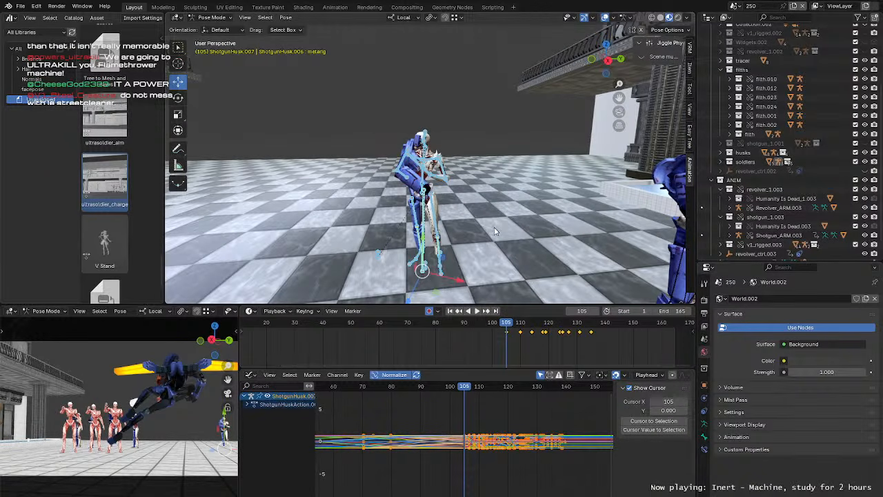
Step: Undo the flipped paste and paste the copied keyframes unflipped onto the husk at frame 105
key(ctrl+z)
right_click(487, 427)
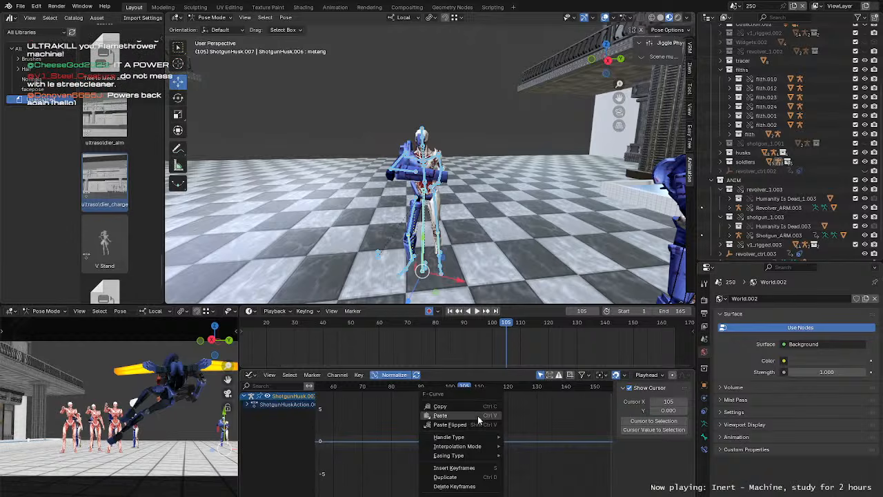
click(477, 416)
middle_drag(480, 291, 475, 253)
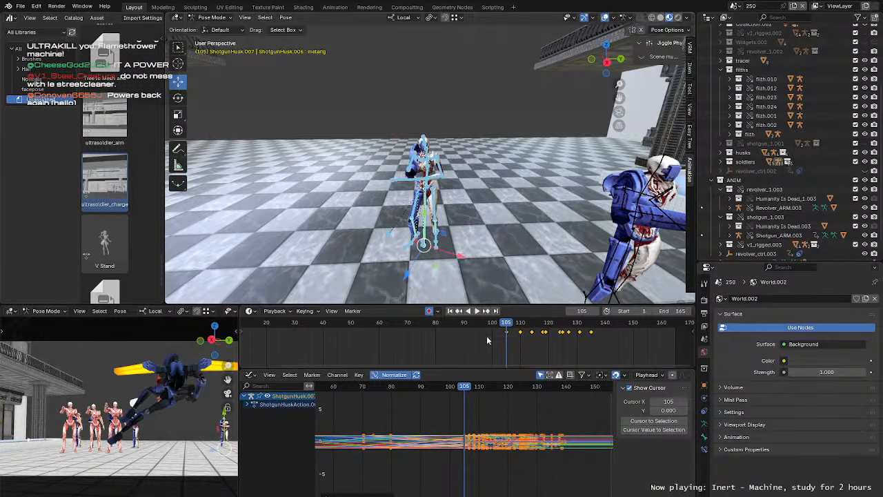
Step: Play the pasted motion to frame 124 and select the husk's pelvis bone for rotation
key(space)
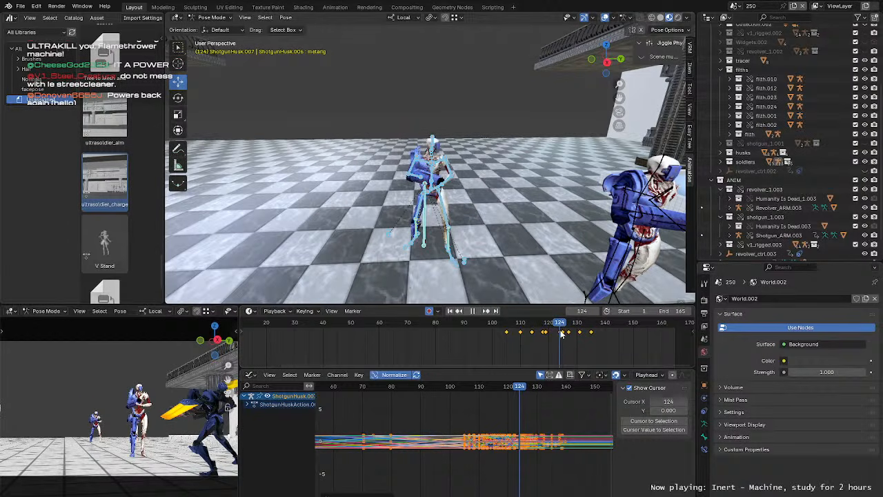
scroll(446, 209, up, 2)
key(w)
click(432, 179)
scroll(482, 222, up, 4)
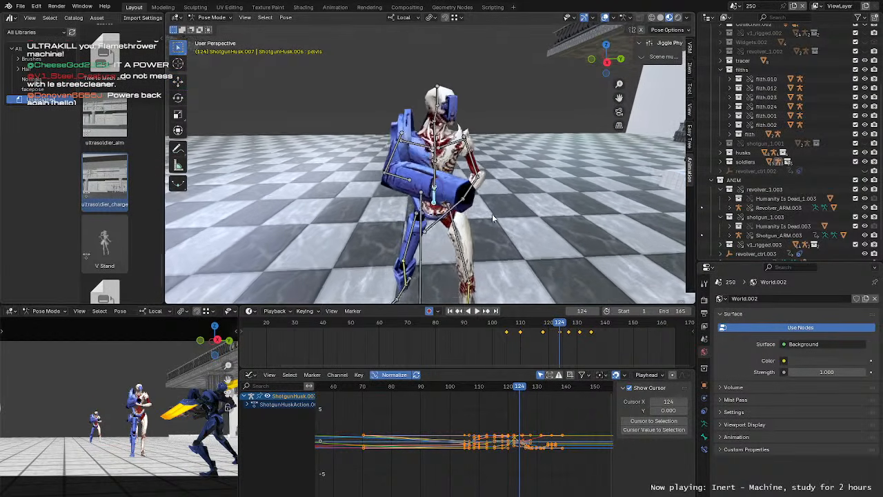
key(r)
middle_drag(493, 217, 470, 200)
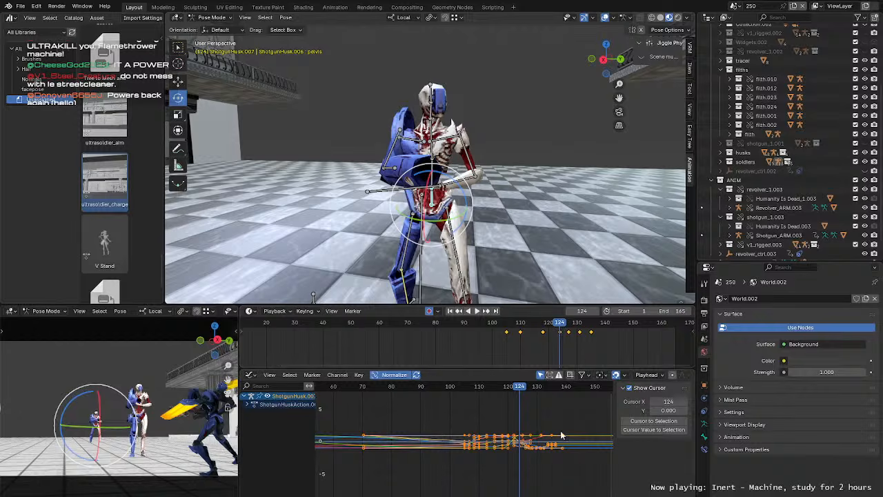
Step: Isolate the pelvis bone's Y Quaternion Rotation curve in the graph editor
key(Home)
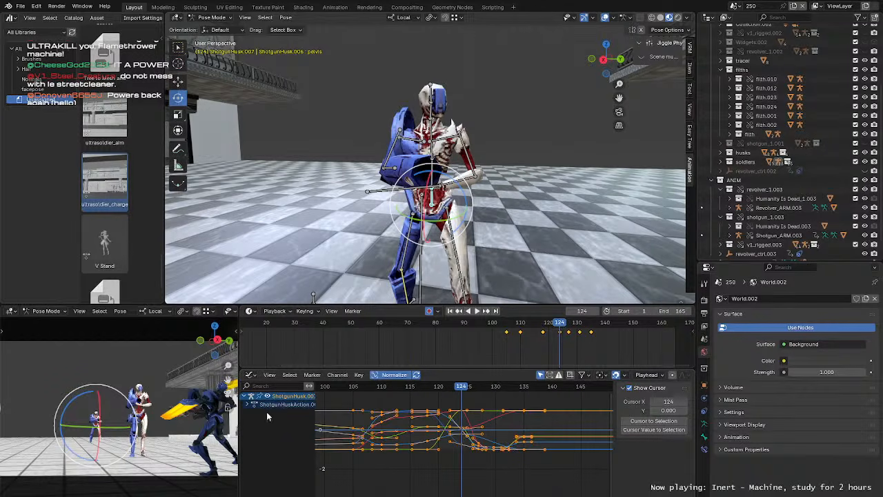
click(252, 412)
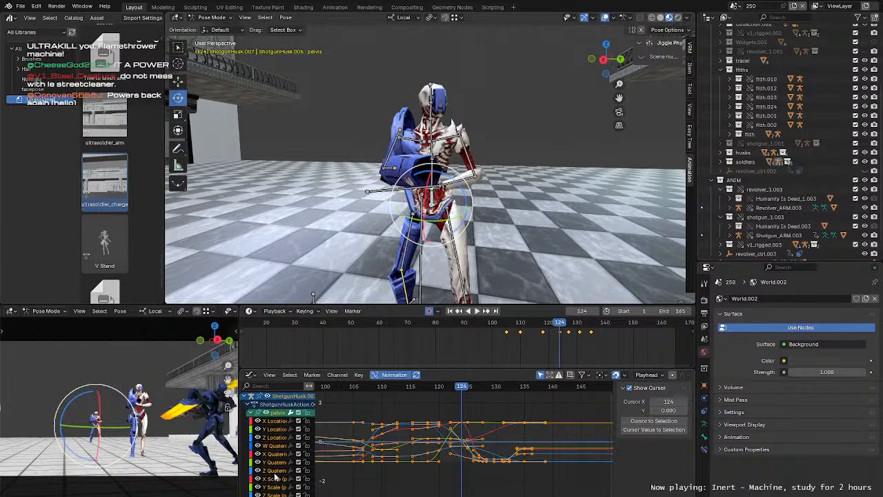
click(277, 446)
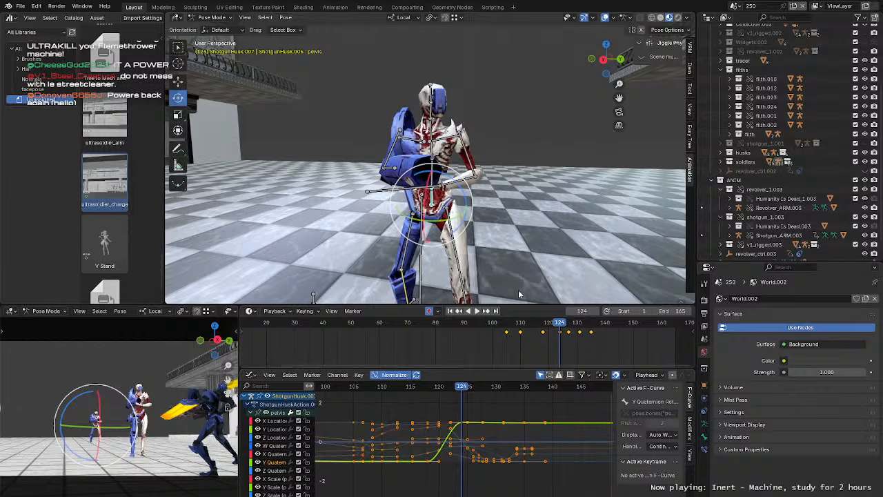
key(space)
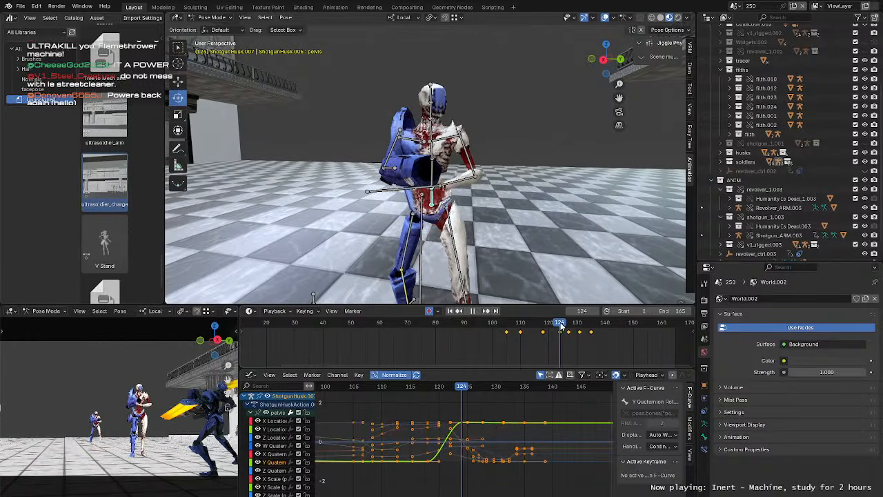
click(472, 311)
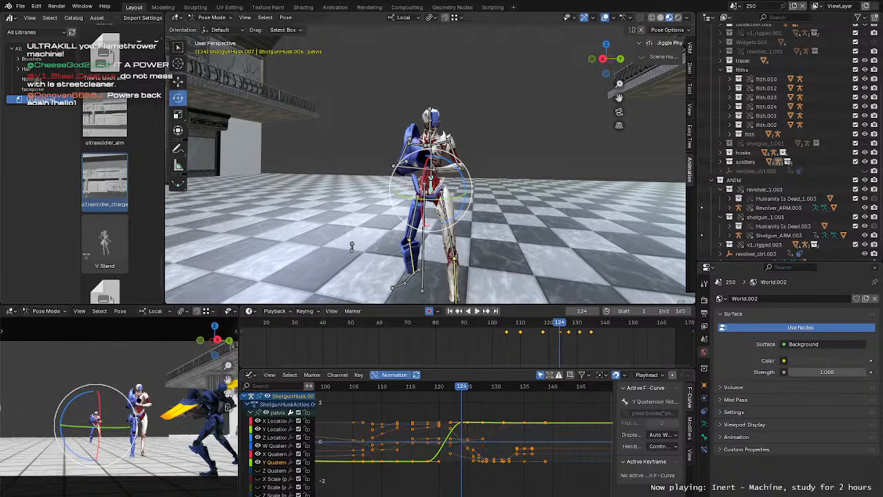
click(252, 411)
Step: Lower the pelvis's Y Quaternion Rotation keyframes from about frame 122 onward without shifting their timing, and play back the result
click(427, 412)
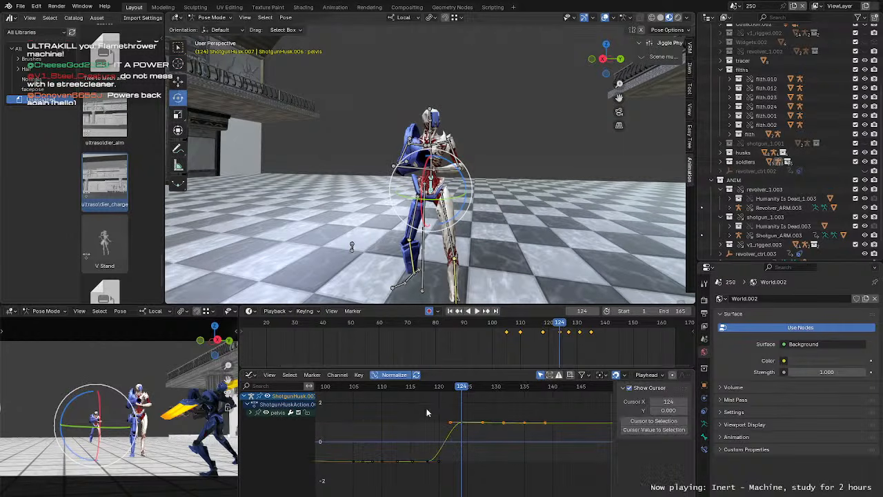
key(g)
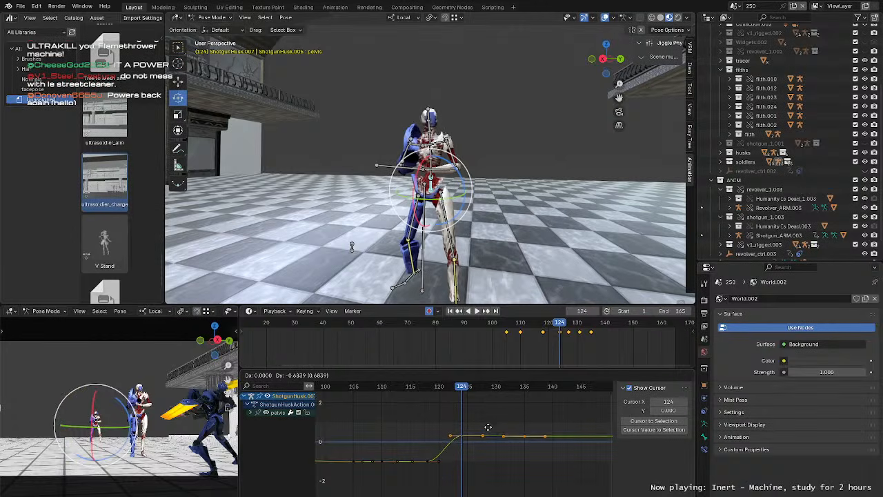
click(489, 419)
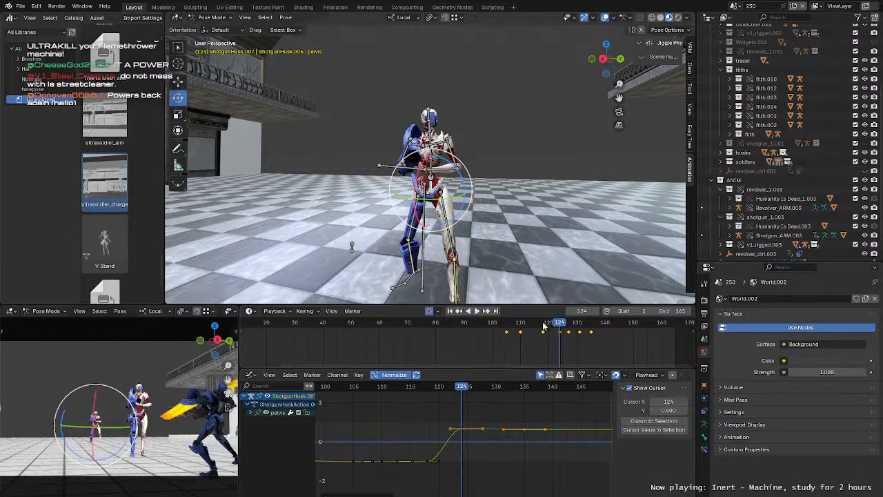
key(space)
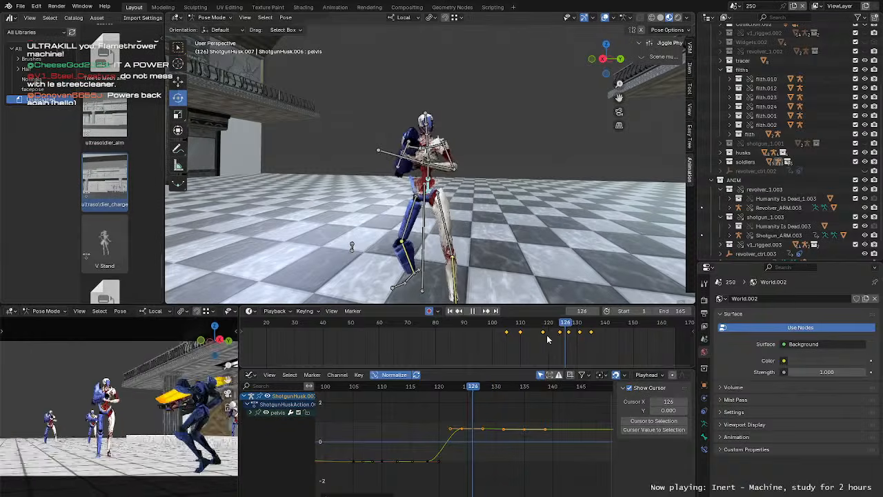
click(456, 324)
key(space)
Step: Select the husk's FootIK_R bone and examine how its feet meet the floor between frames 94 and 108
scroll(428, 224, down, 5)
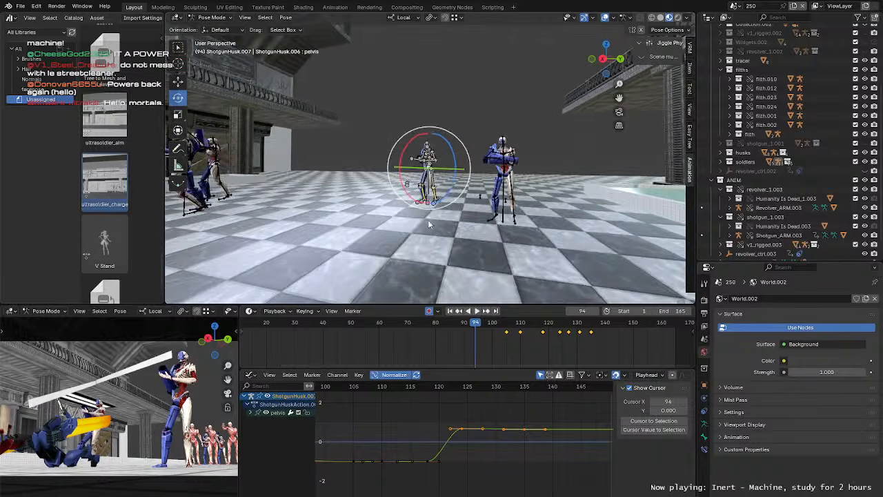
middle_drag(428, 225, 531, 285)
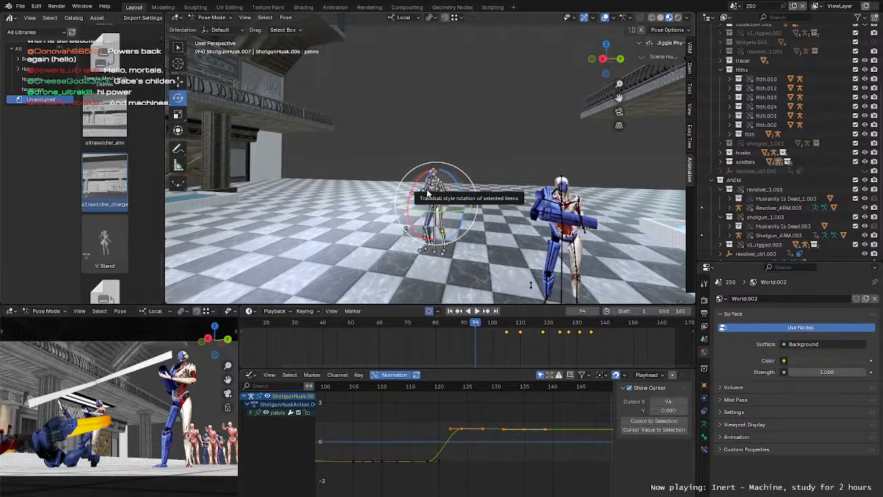
middle_drag(464, 188, 524, 106)
scroll(479, 135, up, 4)
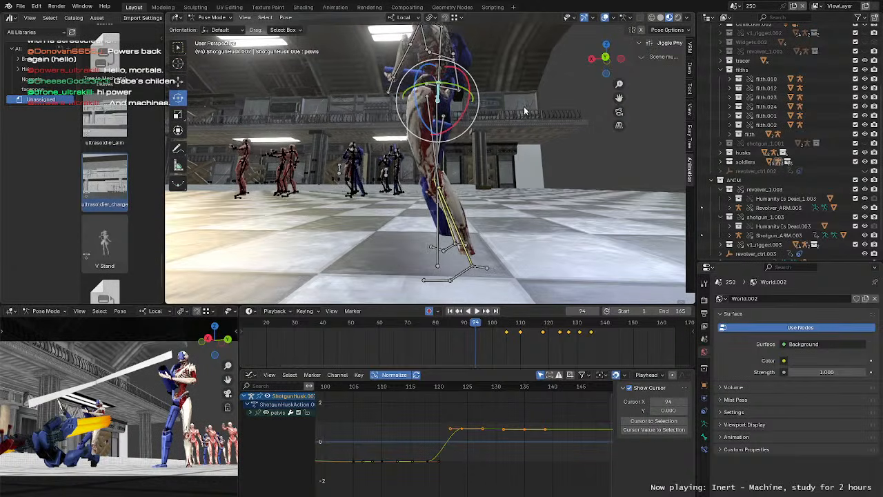
click(459, 247)
middle_drag(459, 247, 558, 231)
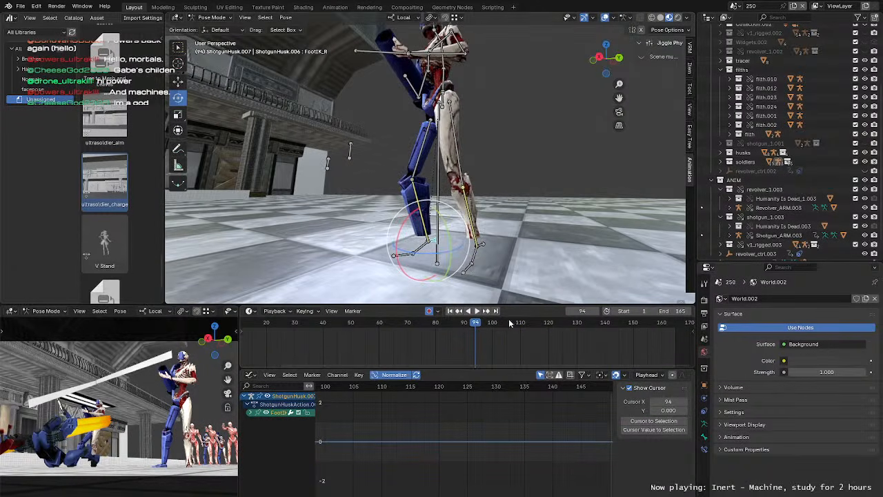
key(space)
drag(493, 327, 514, 325)
scroll(489, 238, down, 2)
middle_drag(489, 238, 474, 250)
scroll(478, 241, down, 2)
Step: Move the husk's metarig root bone up about 0.078 m along its local Y axis at frame 100
click(433, 193)
scroll(449, 209, up, 3)
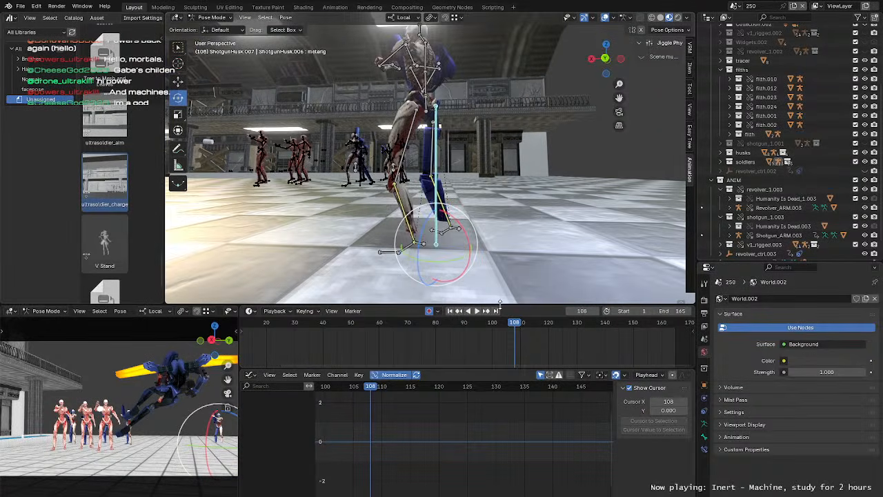
drag(504, 322, 489, 327)
scroll(471, 337, down, 6)
scroll(466, 333, up, 3)
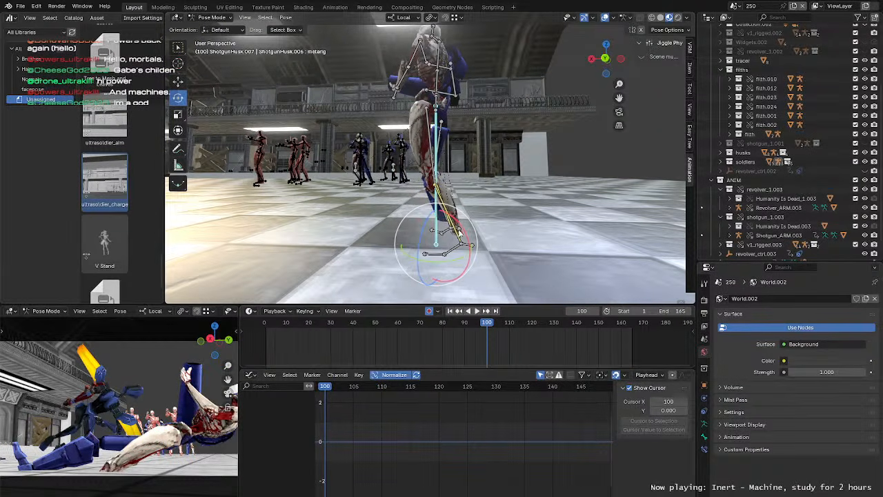
key(g)
drag(435, 212, 436, 192)
middle_drag(436, 192, 507, 250)
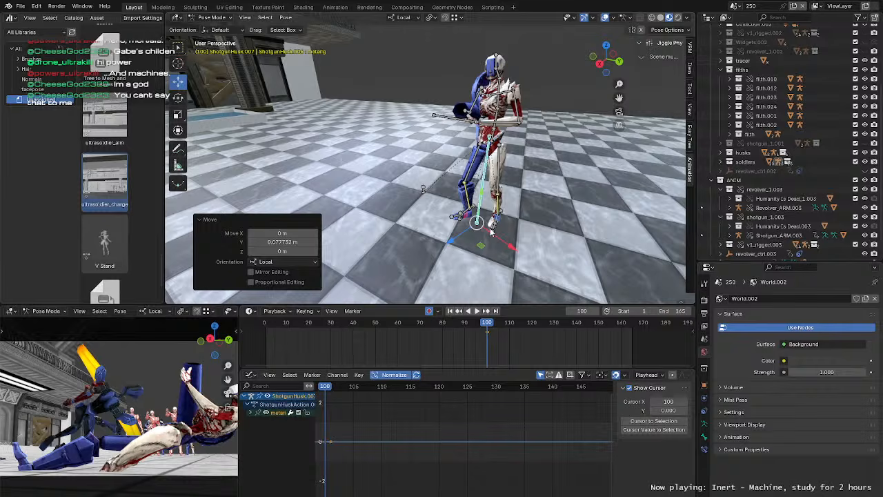
middle_drag(480, 204, 460, 225)
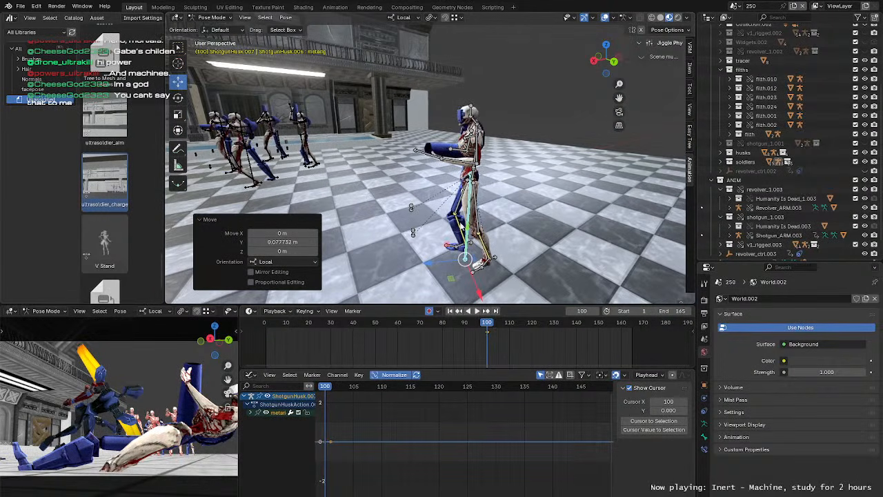
Step: Play back the husk's motion from frame 100 while viewing it from the side
key(space)
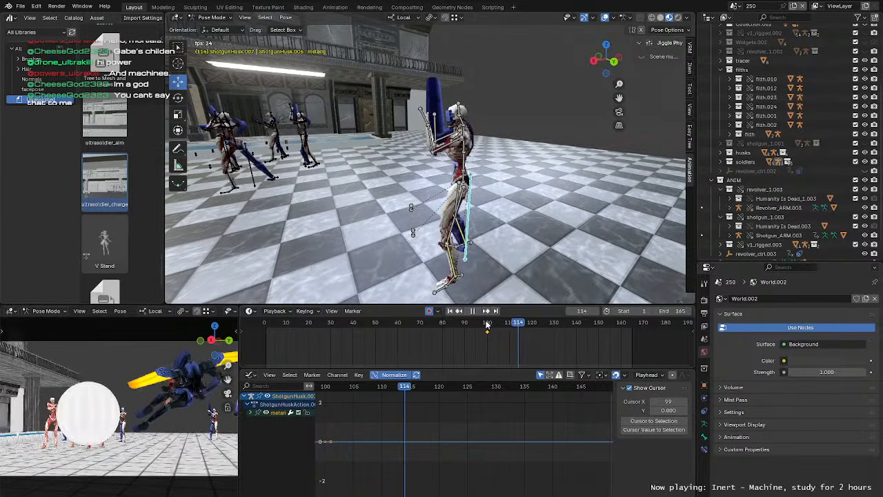
click(487, 324)
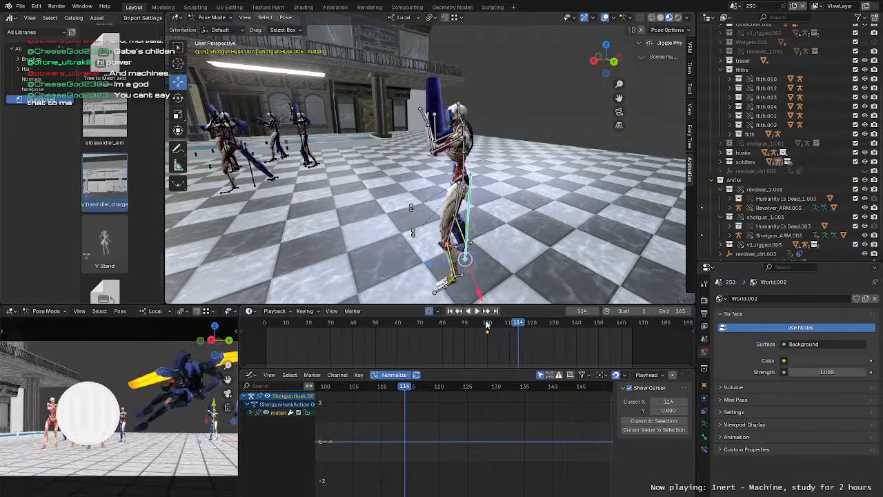
key(space)
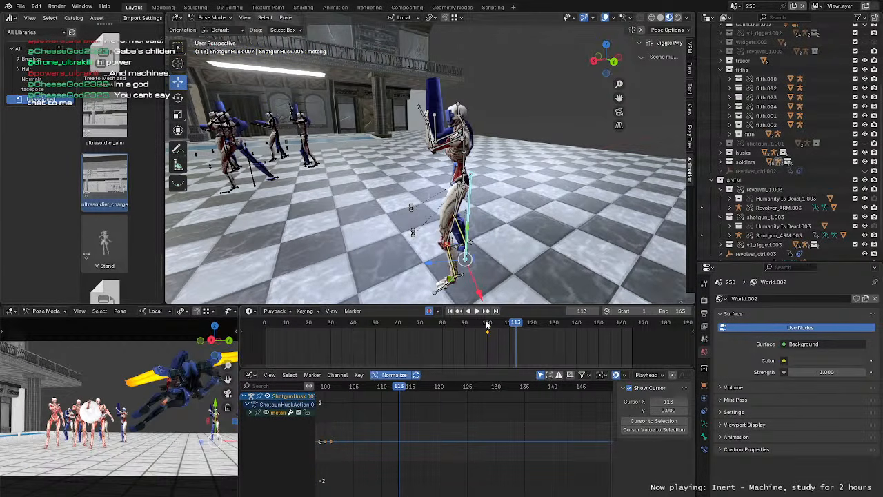
key(space)
key(space)
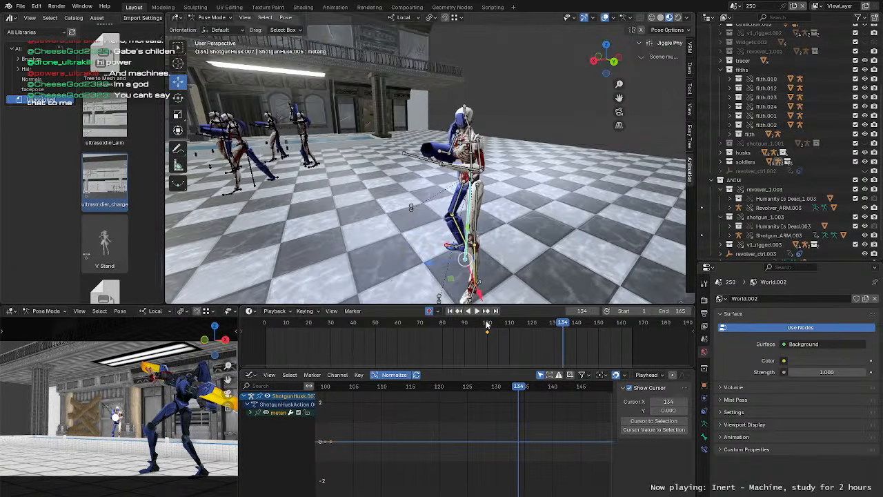
middle_drag(482, 283, 472, 207)
Step: Replay the motion from about frame 87 with both shotgun husks in view to compare them
click(464, 322)
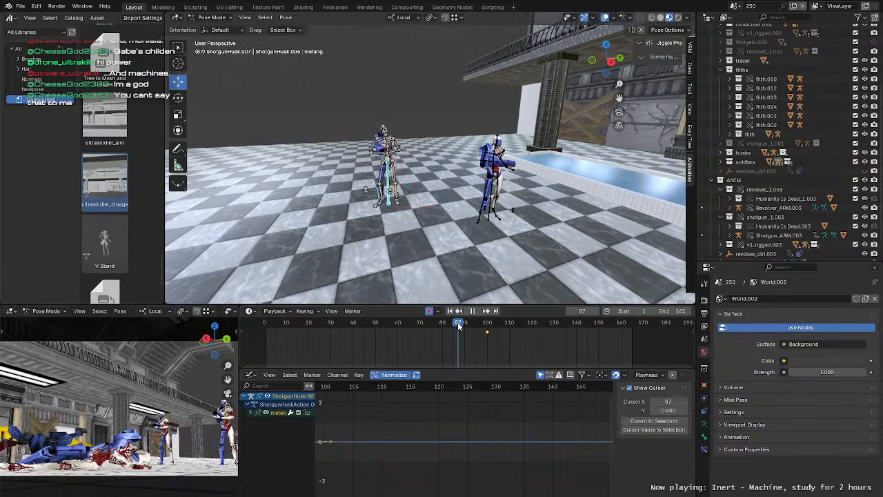
key(space)
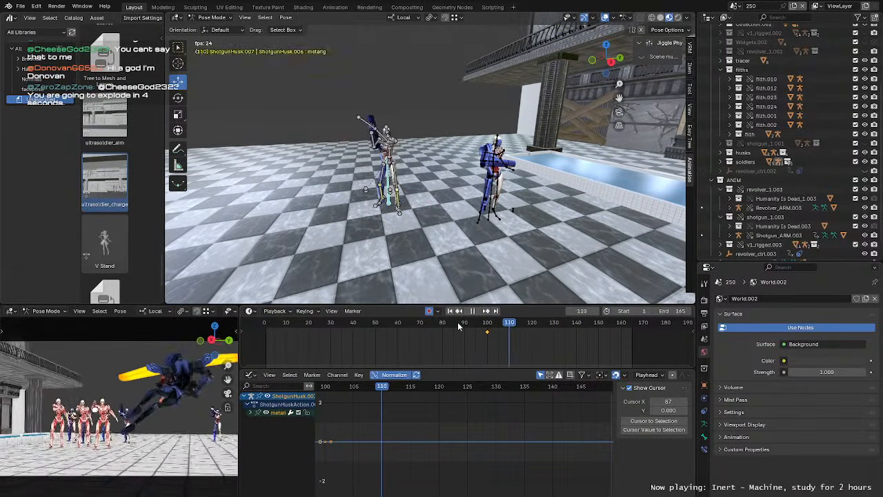
click(458, 326)
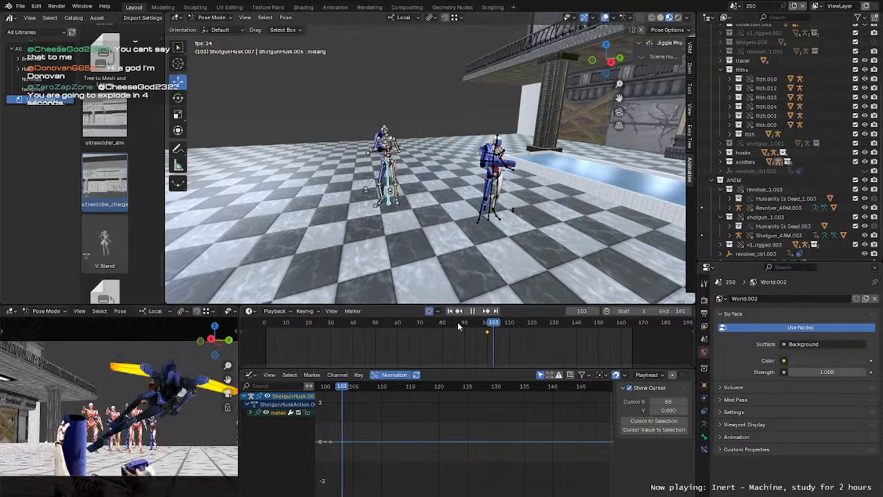
click(458, 326)
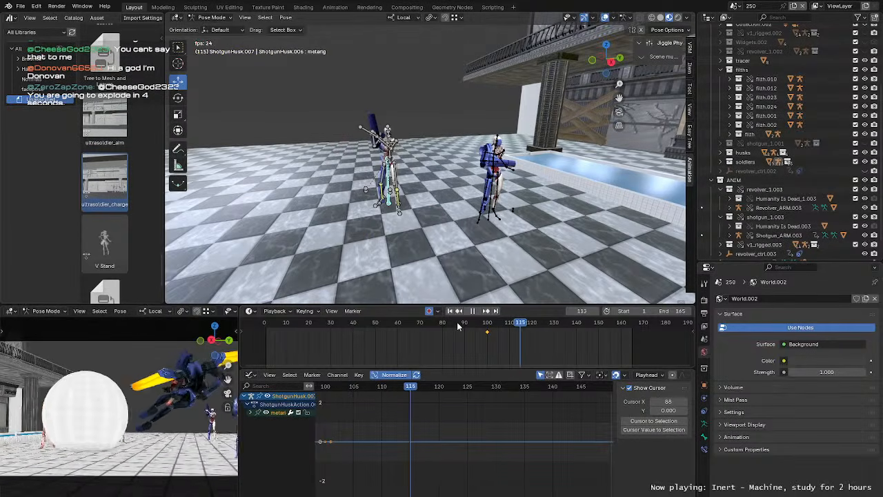
mouse_move(456, 245)
middle_down()
mouse_move(458, 211)
mouse_move(474, 247)
middle_up()
click(416, 323)
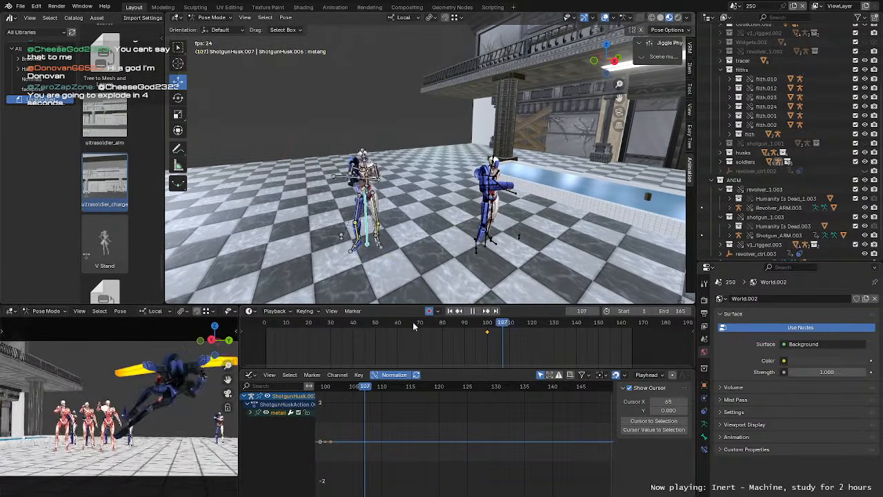
key(space)
scroll(407, 325, down, 3)
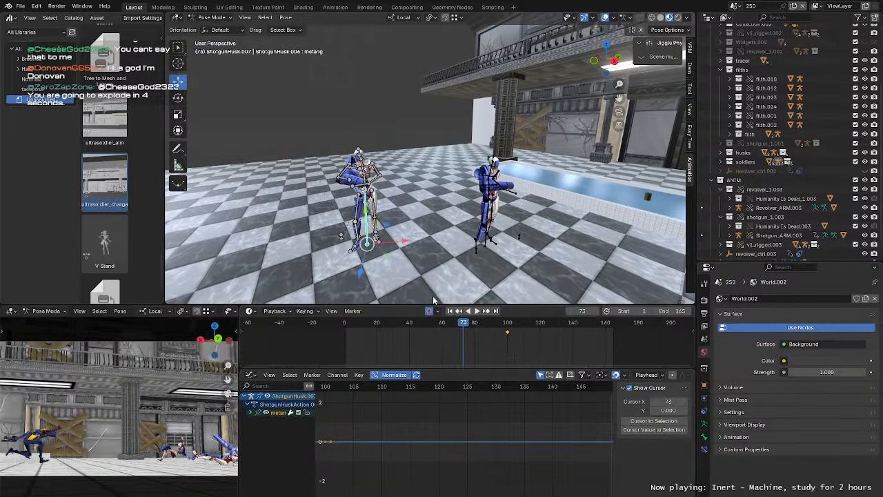
Step: Select all of the husk's bones and play its full motion from frame 1 in a closer view
middle_drag(414, 228, 433, 204)
drag(355, 119, 475, 296)
click(345, 325)
key(space)
key(Escape)
key(KP_Decimal)
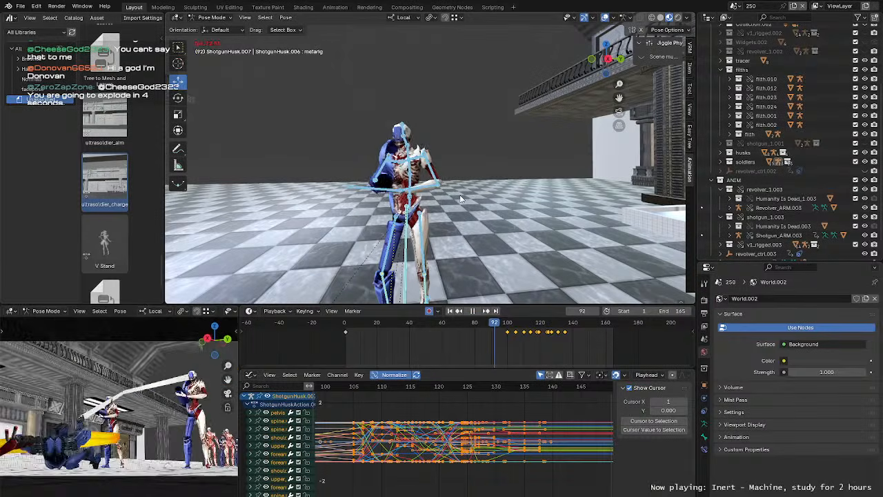
click(350, 323)
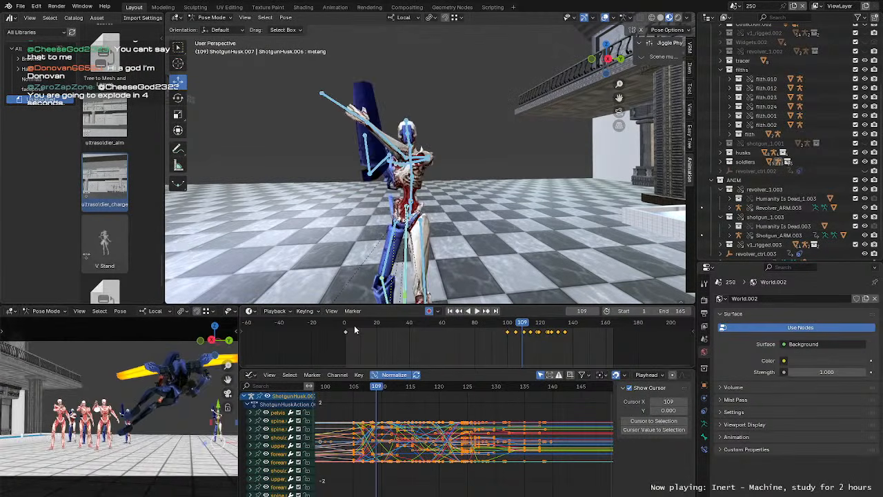
Step: Deselect the husk's bones and review its motion up close from frame 2 to 132
click(354, 330)
scroll(443, 220, up, 3)
middle_drag(443, 220, 498, 156)
click(484, 159)
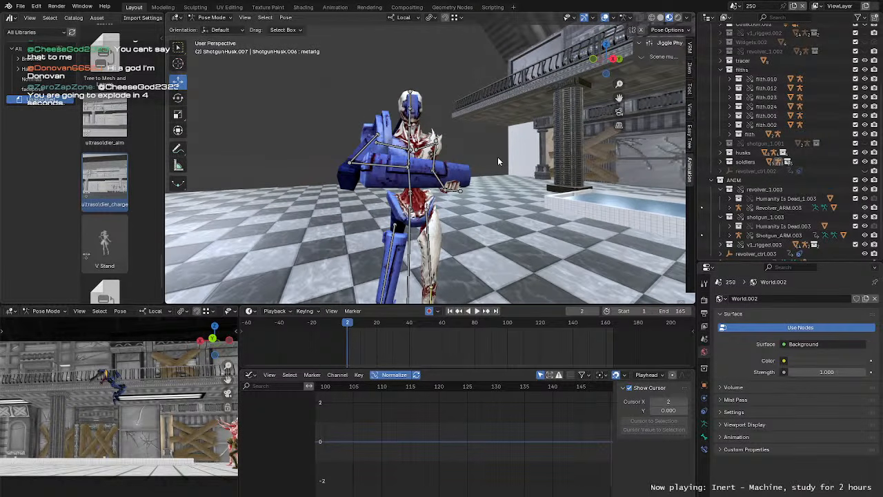
key(space)
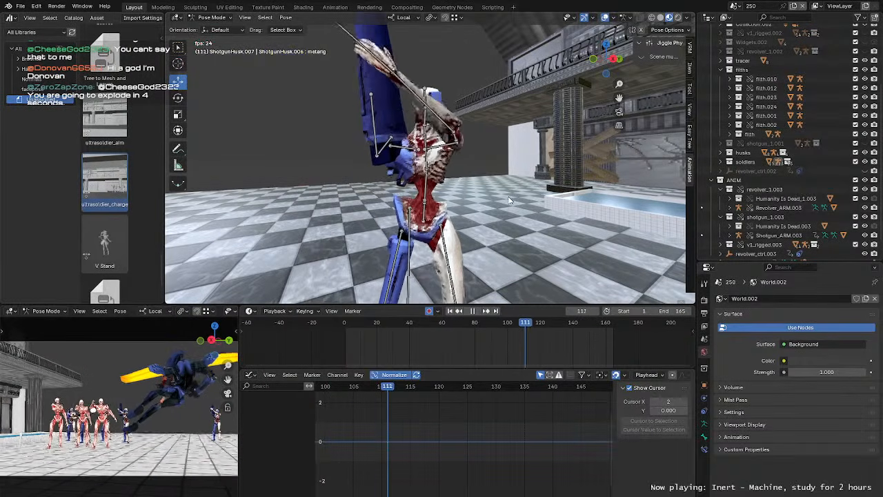
key(space)
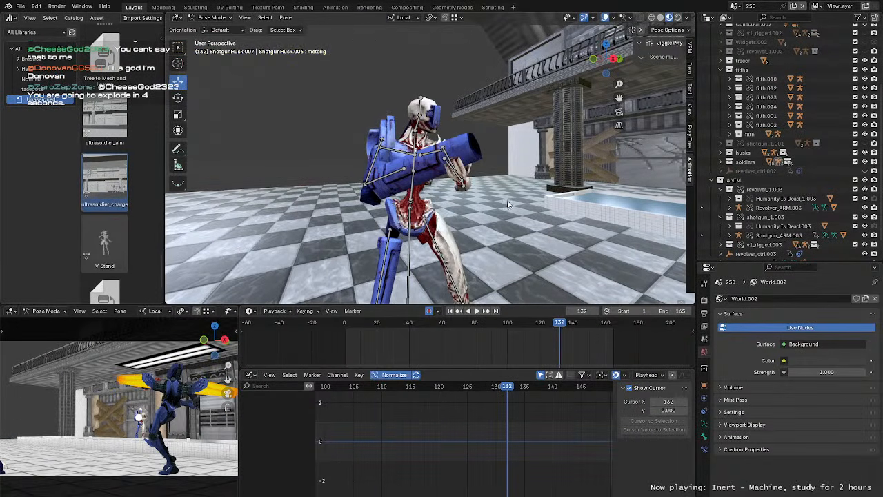
Step: Select all bones of ShotgunHusk.007 and its keyframes from frame 100 onward, leaving out the frame 1 key
middle_drag(502, 209, 437, 159)
scroll(487, 205, down, 4)
drag(361, 98, 492, 227)
shift+middle_drag(459, 230, 469, 240)
scroll(462, 245, up, 4)
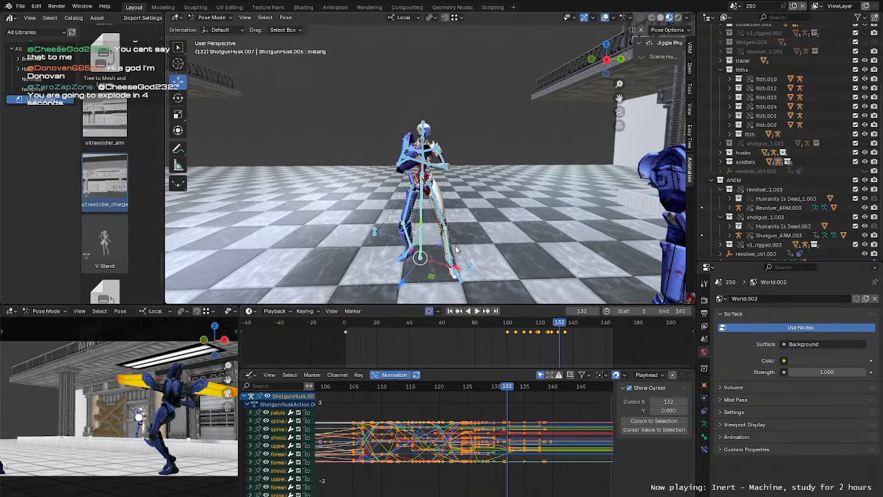
drag(376, 338, 342, 334)
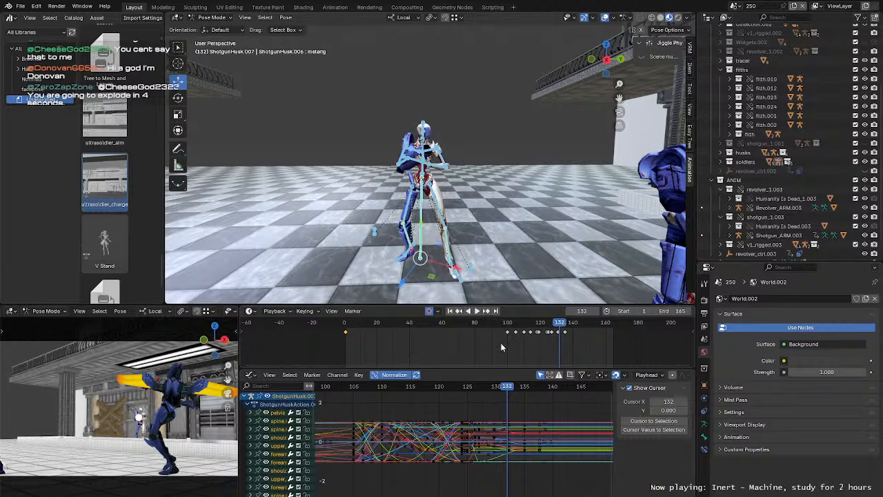
shift+drag(583, 347, 501, 332)
ctrl+middle_drag(531, 414, 523, 417)
mouse_move(524, 417)
middle_down()
mouse_move(522, 403)
mouse_move(513, 411)
middle_up()
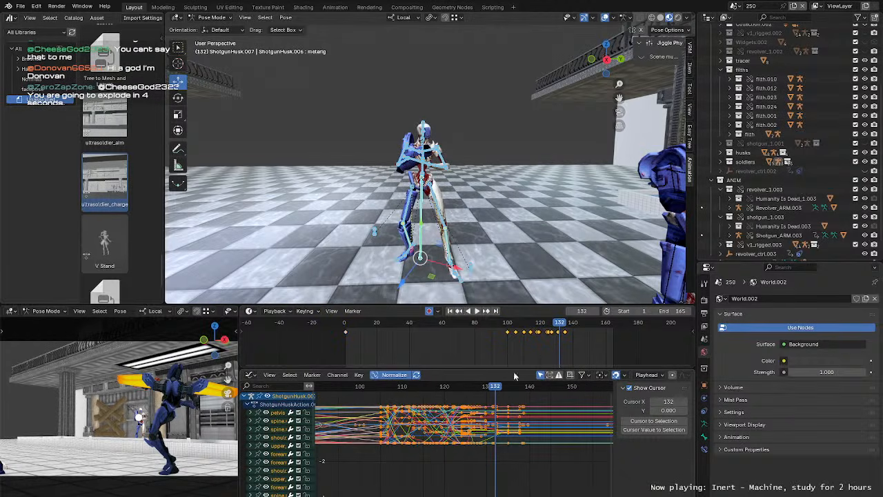
Step: Go to frame 100 and copy all of the husk's aiming keyframes in the Graph Editor
click(507, 329)
click(507, 324)
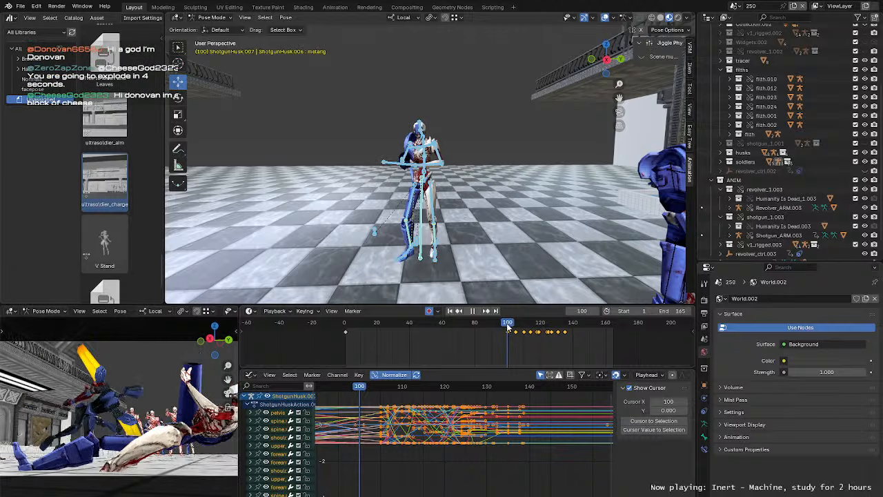
ctrl+middle_drag(489, 418, 482, 465)
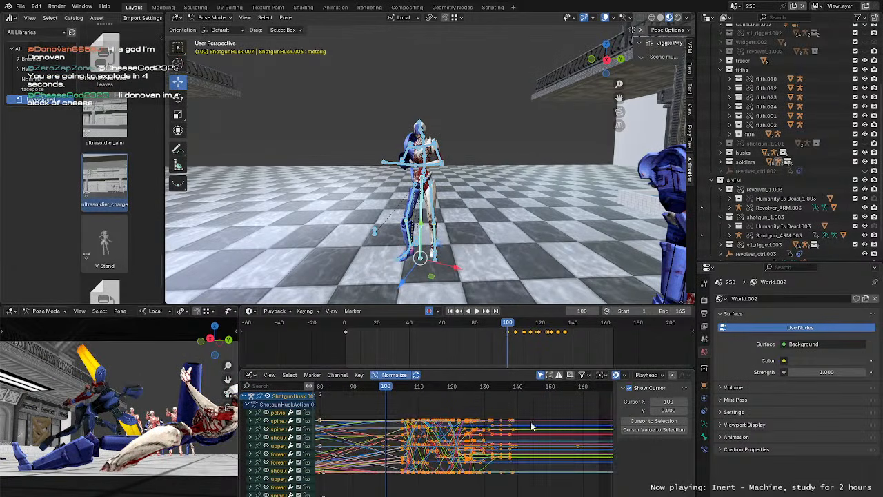
drag(537, 413, 400, 496)
right_click(494, 419)
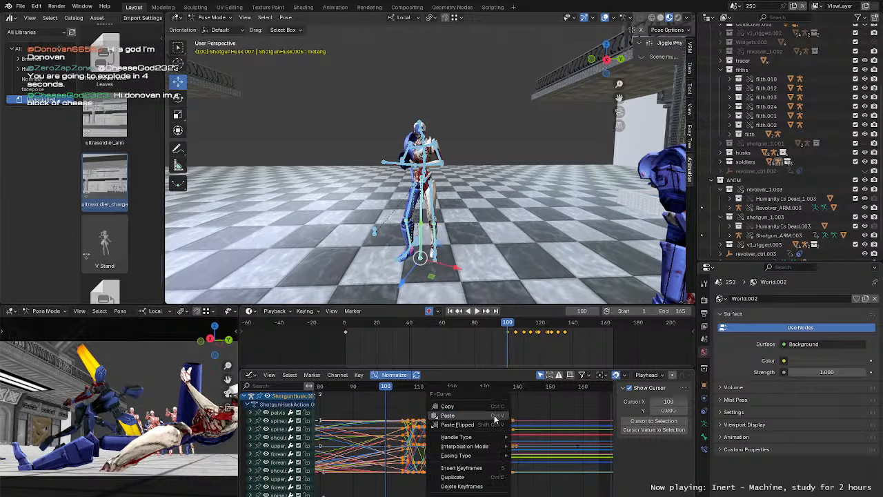
click(487, 407)
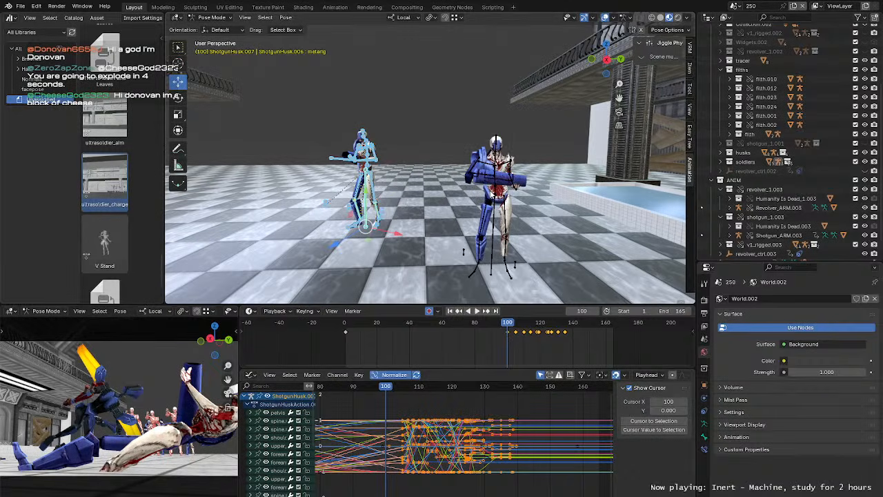
Step: Enter Pose Mode on the neighbouring ShotgunHusk.008 and scrub its timeline up to frame 114
key(ctrl+Tab)
click(493, 185)
click(495, 185)
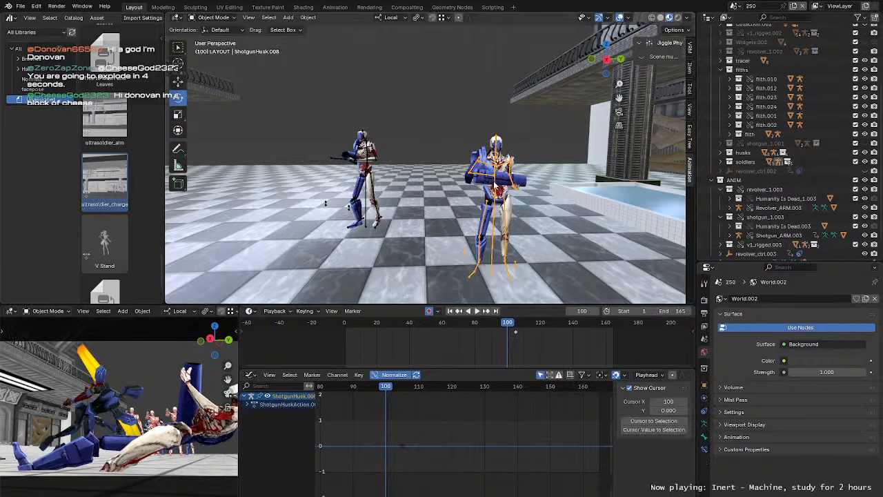
key(ctrl+Tab)
drag(505, 324, 439, 325)
key(space)
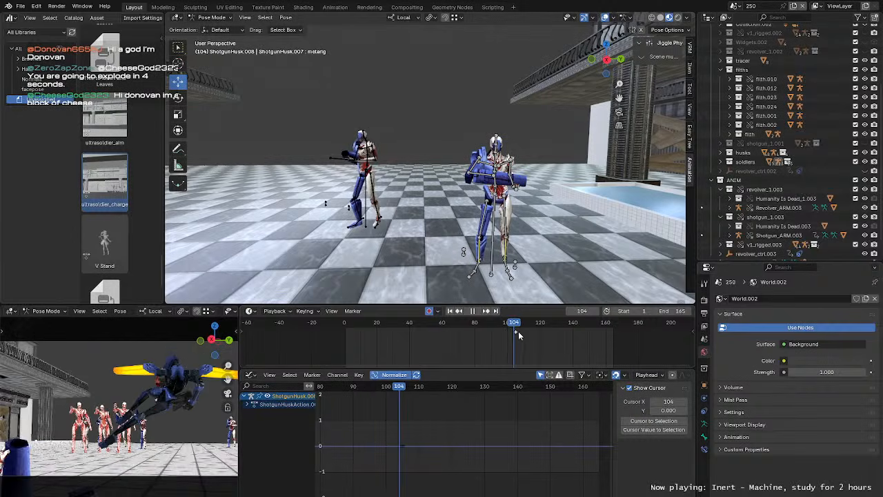
mouse_move(521, 332)
mouse_down()
mouse_move(539, 333)
mouse_move(530, 333)
mouse_up()
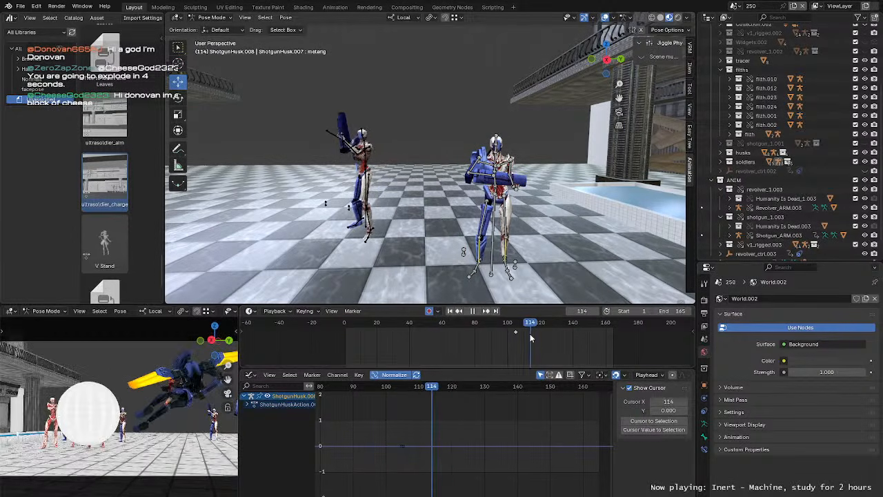
Step: Switch to ShotgunHusk.004 in the foreground and enter Pose Mode on it
scroll(488, 231, down, 5)
shift+middle_drag(488, 231, 486, 211)
scroll(467, 213, down, 4)
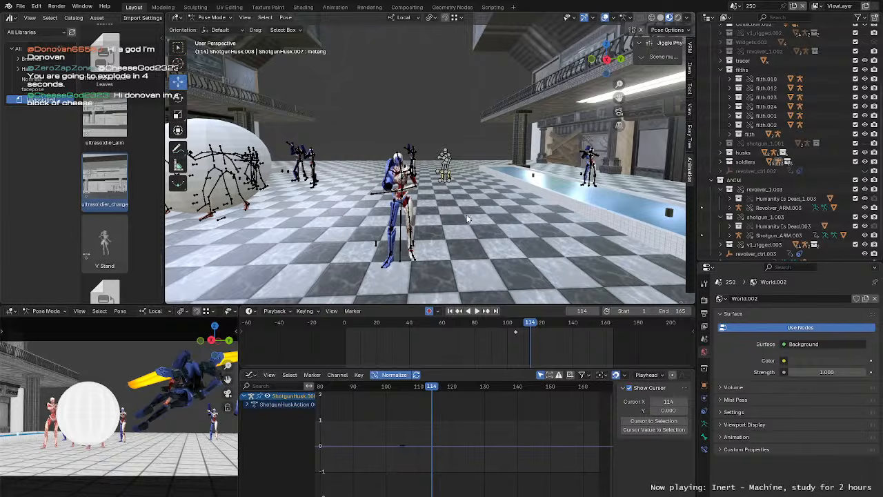
key(ctrl+Tab)
click(402, 194)
key(ctrl+Tab)
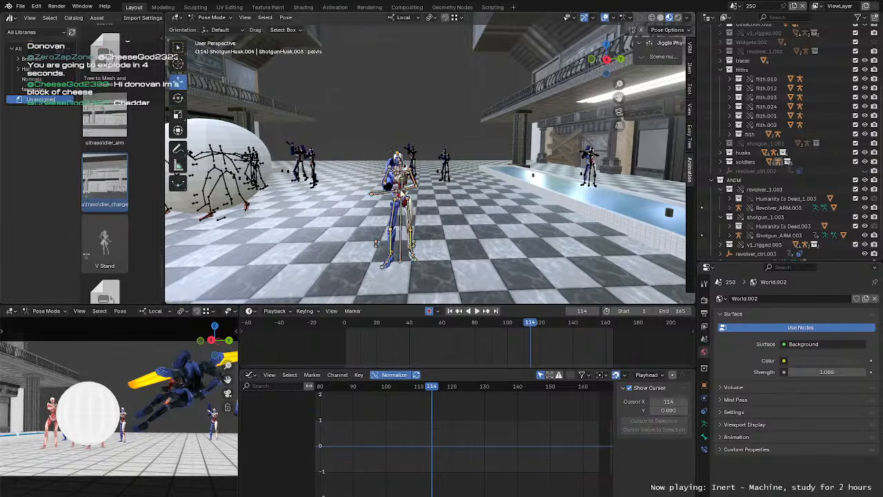
Step: Select all of the husk's bones except the metarig root and delete their keyframe at frame 1
scroll(403, 195, down, 4)
key(a)
scroll(465, 240, up, 6)
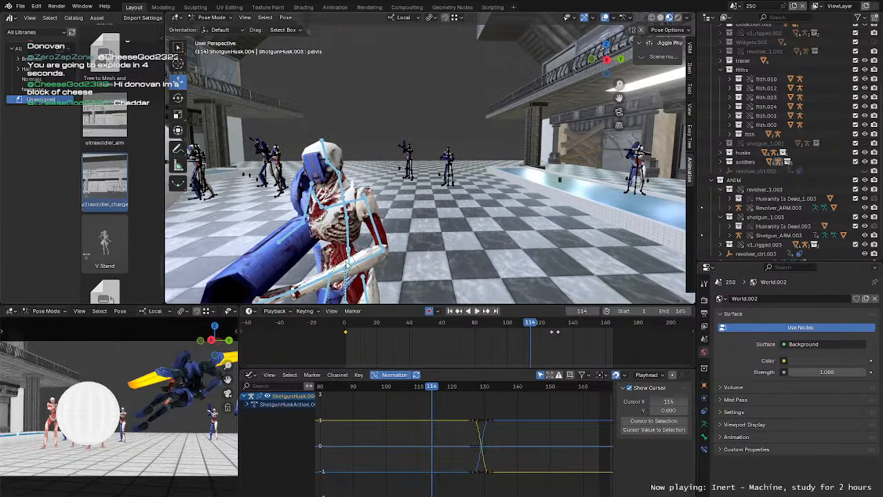
shift+click(347, 290)
shift+middle_drag(348, 289, 478, 238)
scroll(466, 260, down, 5)
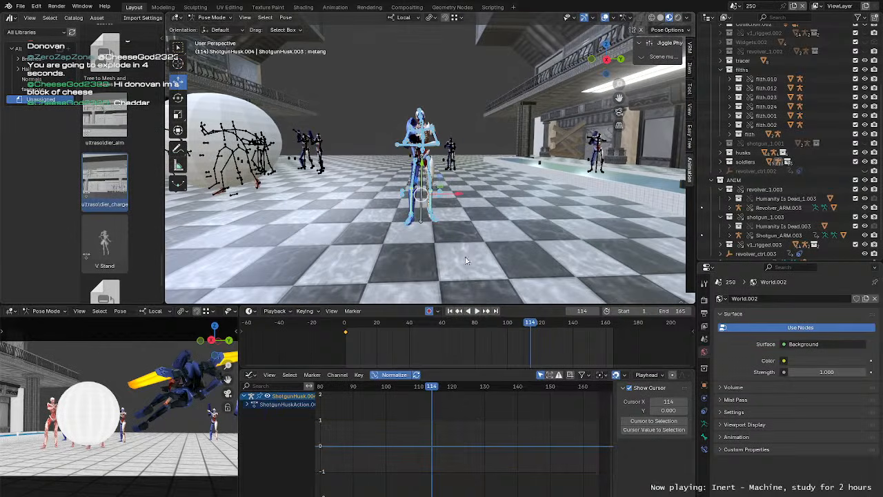
click(361, 339)
drag(530, 326, 529, 327)
right_click(465, 433)
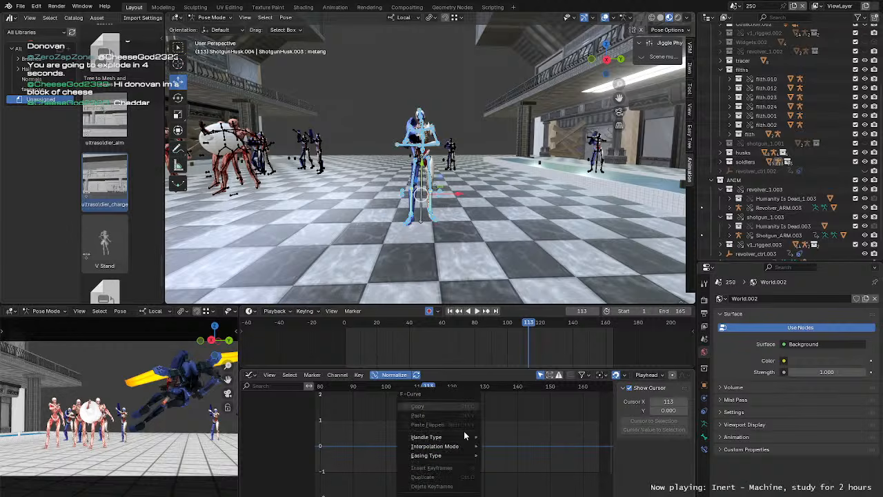
mouse_move(459, 438)
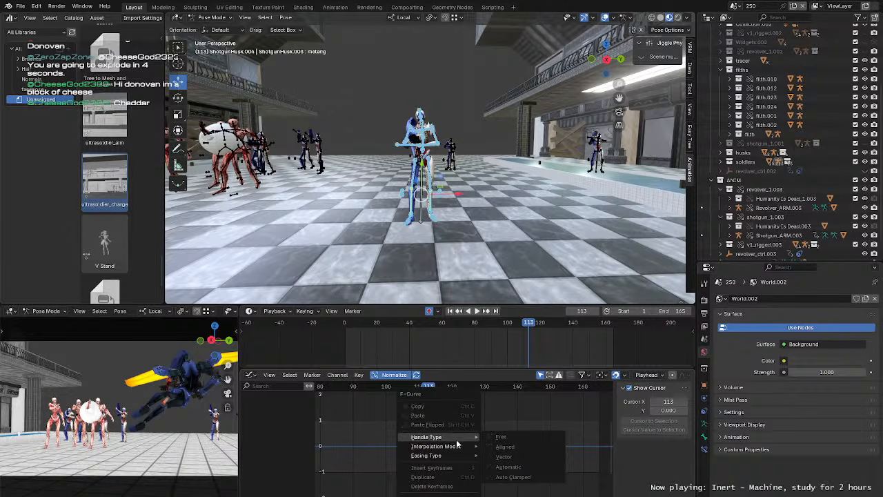
Step: Select the husk's pelvis bone and set the current frame to 111
mouse_move(457, 197)
middle_down()
mouse_move(452, 207)
mouse_move(447, 201)
middle_up()
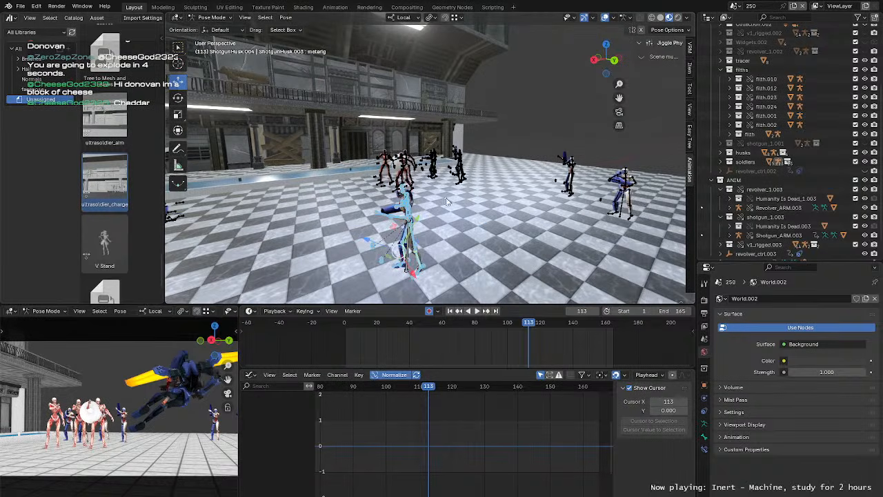
middle_drag(413, 229, 407, 209)
click(445, 182)
mouse_move(445, 183)
middle_down()
mouse_move(486, 182)
mouse_move(461, 181)
mouse_move(454, 190)
middle_up()
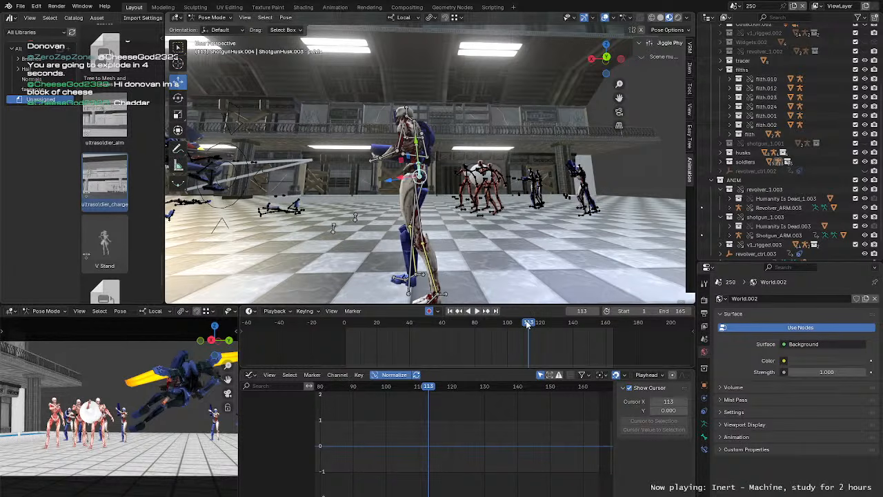
mouse_move(528, 324)
mouse_down()
mouse_move(555, 329)
mouse_move(525, 331)
mouse_up()
middle_drag(483, 231, 396, 237)
scroll(476, 198, up, 2)
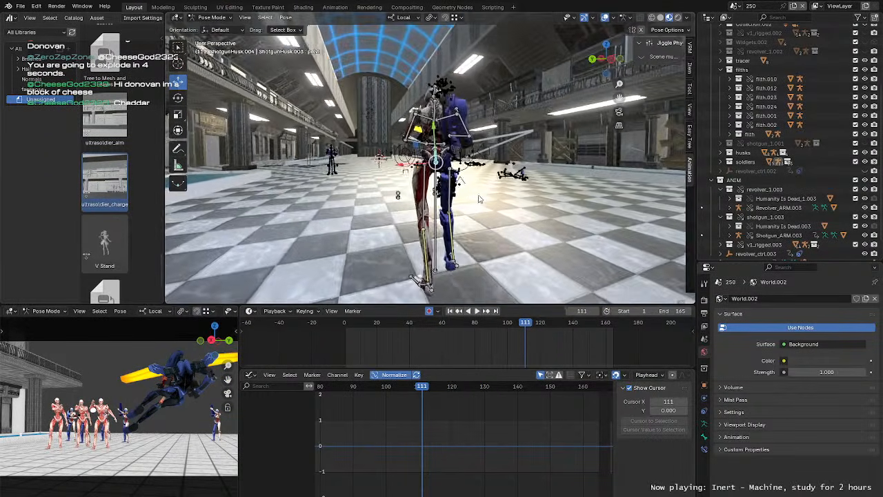
Step: Keyframe the husk's upper arm and spine bones one at a time at frame 111
middle_drag(479, 197, 500, 208)
click(441, 143)
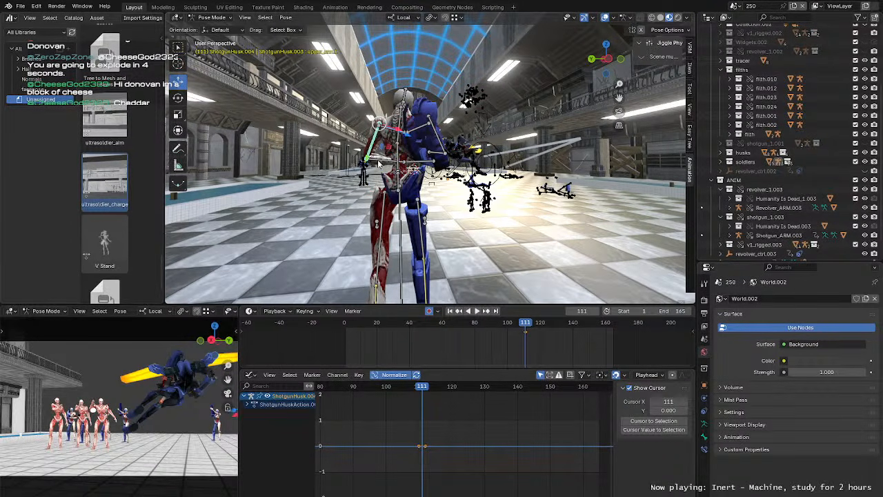
click(407, 142)
click(402, 125)
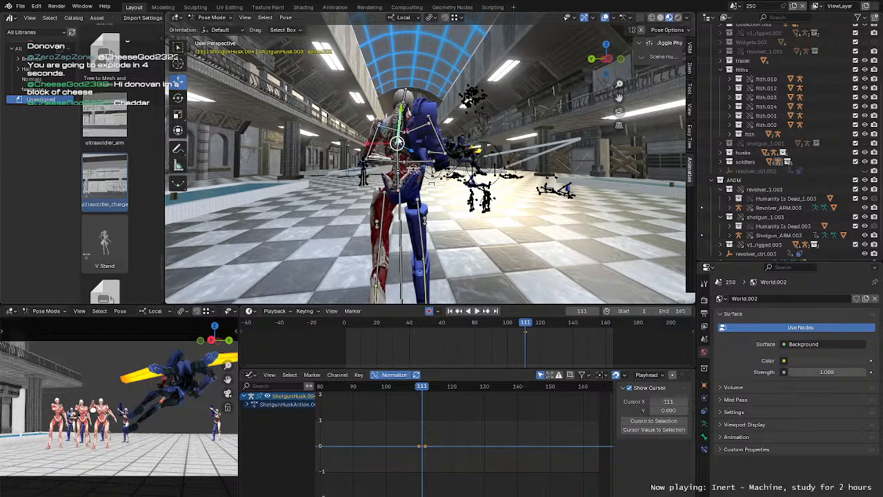
click(403, 185)
click(400, 185)
Step: Keyframe the husk's neck and head bones at frame 111, continuing with the foot and first knee control
middle_drag(454, 179, 427, 103)
scroll(428, 186, down, 2)
click(424, 71)
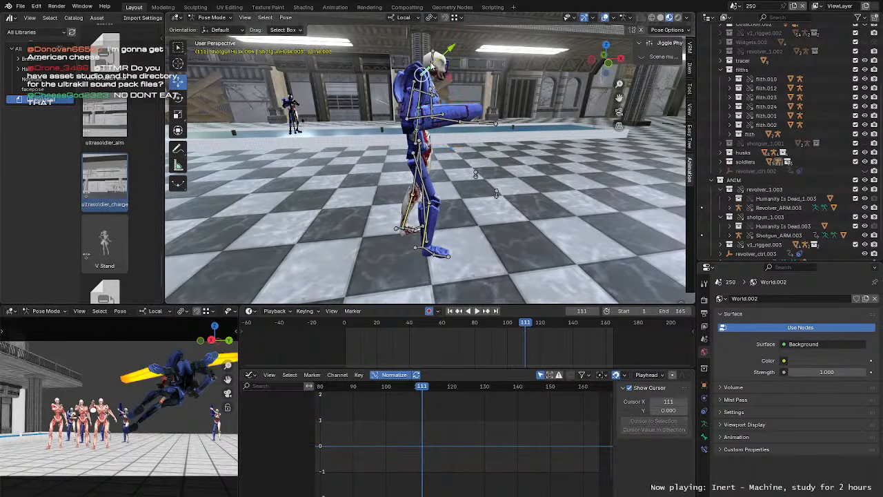
middle_drag(431, 66, 417, 248)
click(414, 257)
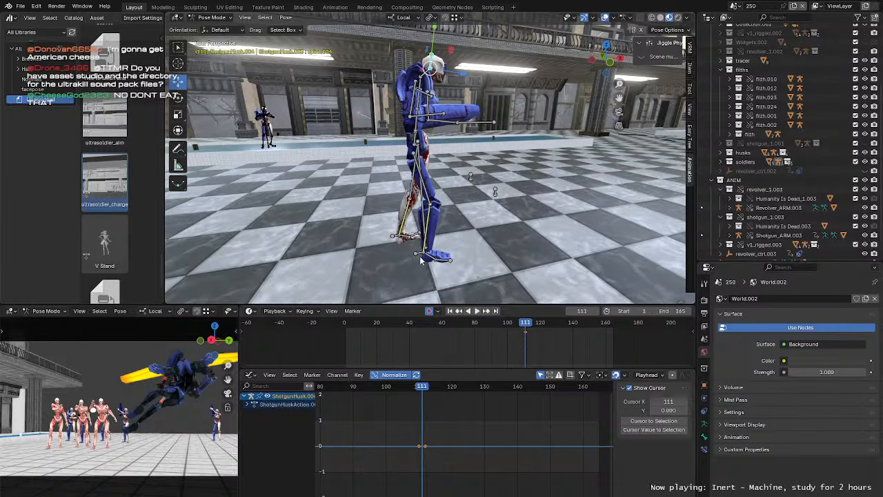
click(494, 192)
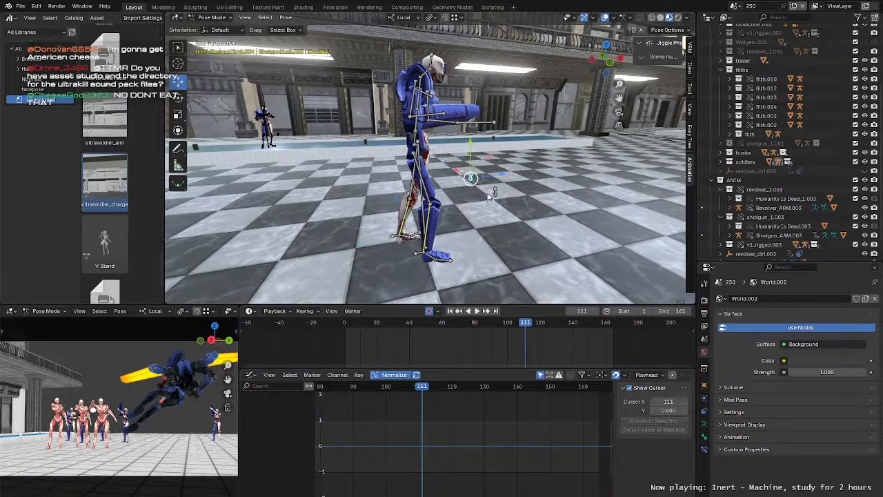
Step: Keyframe the KneeIK.R control at frame 111 and select the pelvis with the Rotate tool
middle_drag(500, 202, 420, 173)
key(w)
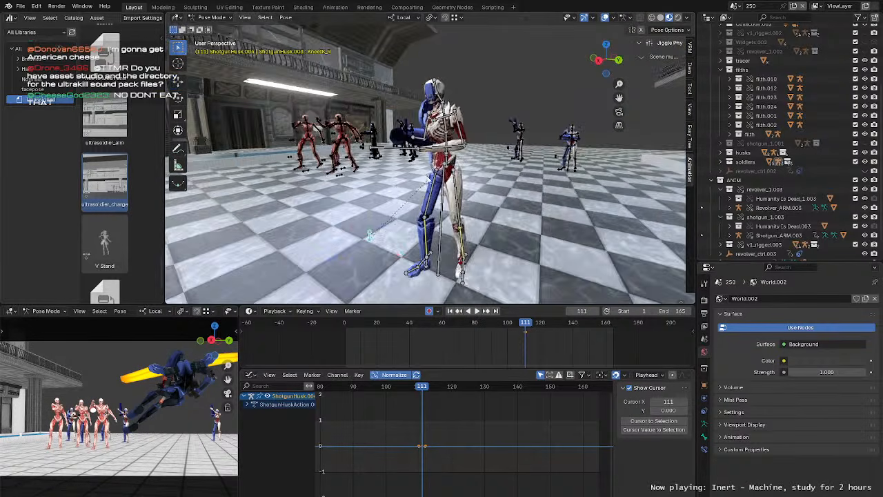
scroll(457, 164, up, 2)
middle_drag(334, 279, 492, 184)
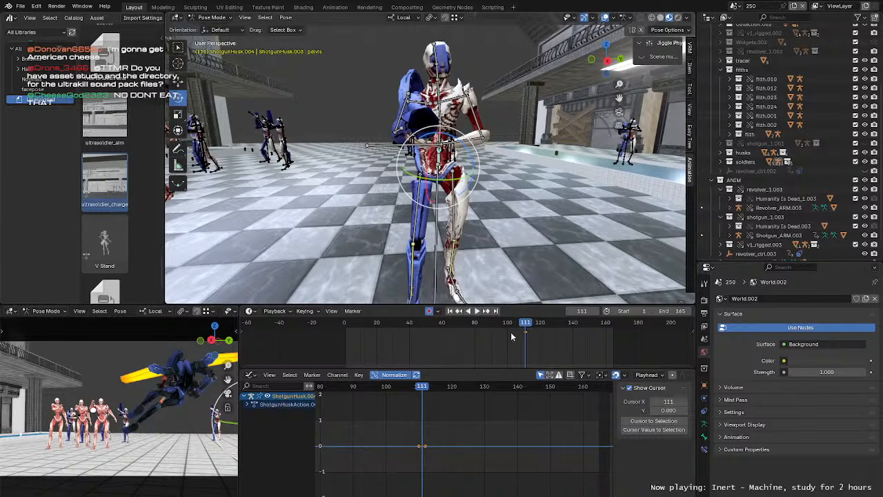
mouse_move(526, 329)
mouse_down()
mouse_move(539, 333)
mouse_move(526, 331)
mouse_up()
scroll(337, 166, down, 5)
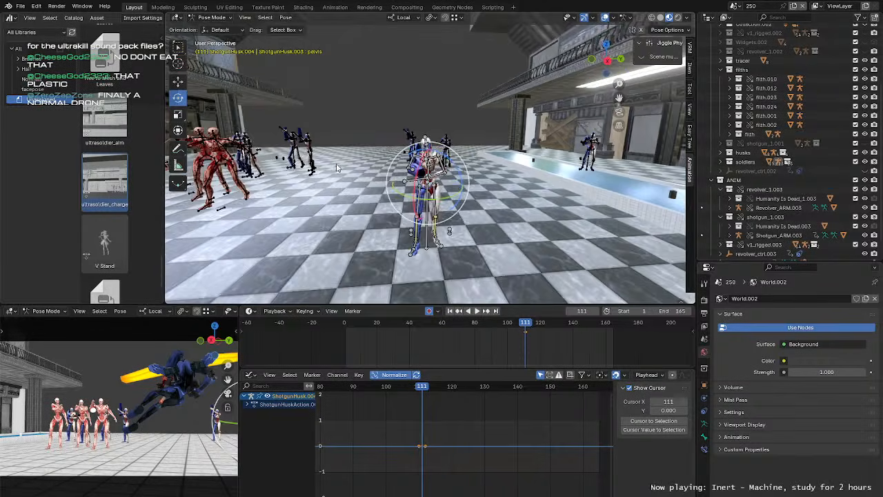
Step: Switch to the distant ShotgunHusk.012, frame it in the view and enter Pose Mode with its bones selected
middle_drag(336, 166, 423, 118)
key(ctrl+Tab)
click(412, 123)
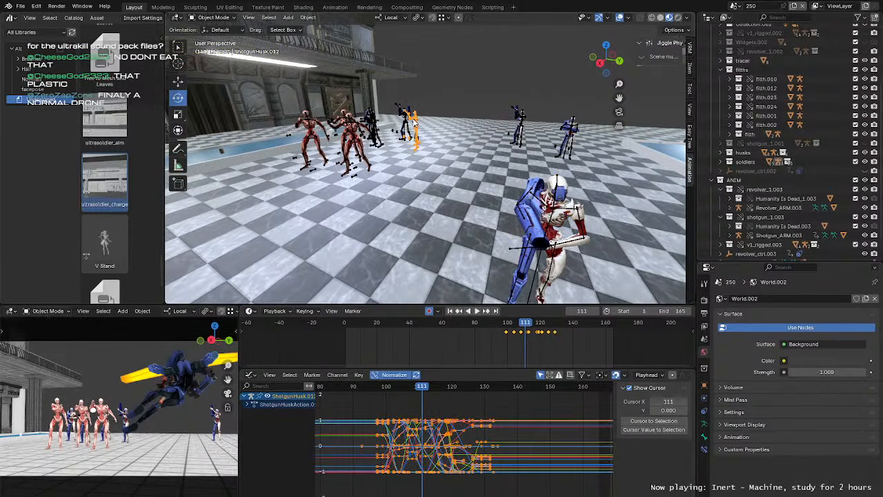
key(KP_Decimal)
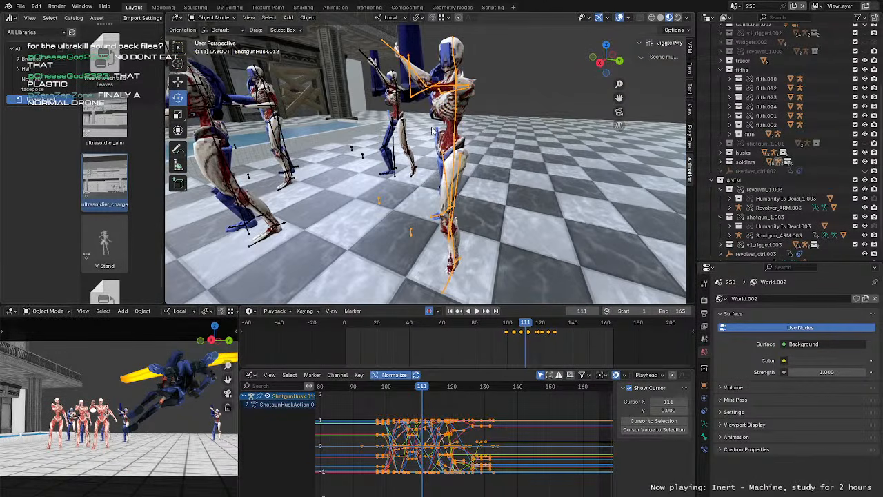
key(ctrl+Tab)
scroll(432, 131, down, 4)
middle_drag(433, 131, 453, 153)
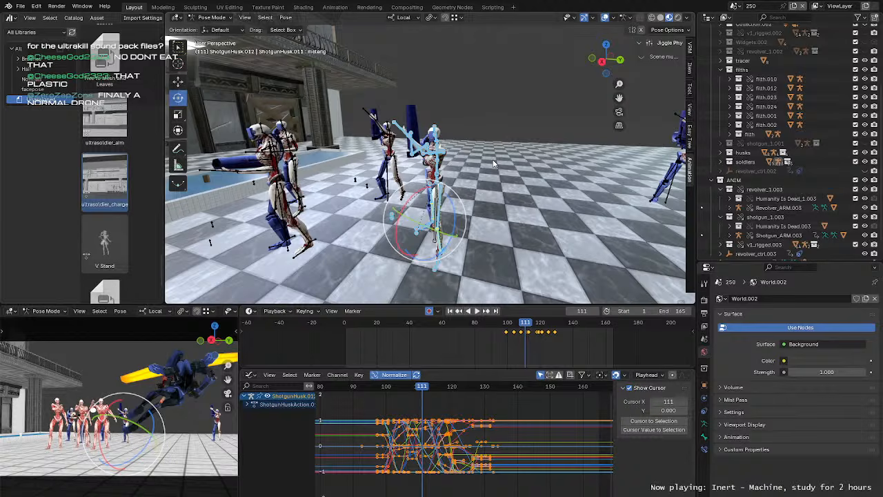
middle_drag(492, 160, 514, 149)
scroll(490, 429, up, 4)
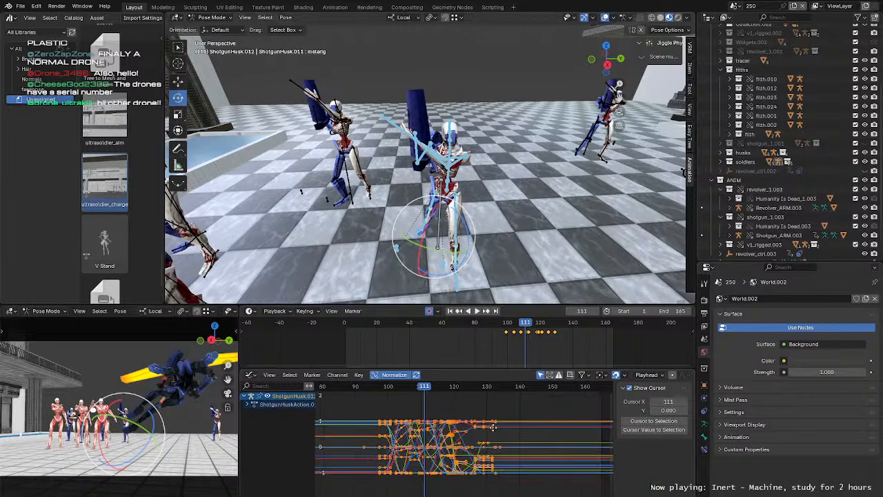
Step: Select the keyframes of ShotgunHusk.012's aiming motion in the Graph Editor and copy them
middle_drag(485, 425, 512, 384)
ctrl+middle_drag(521, 419, 512, 405)
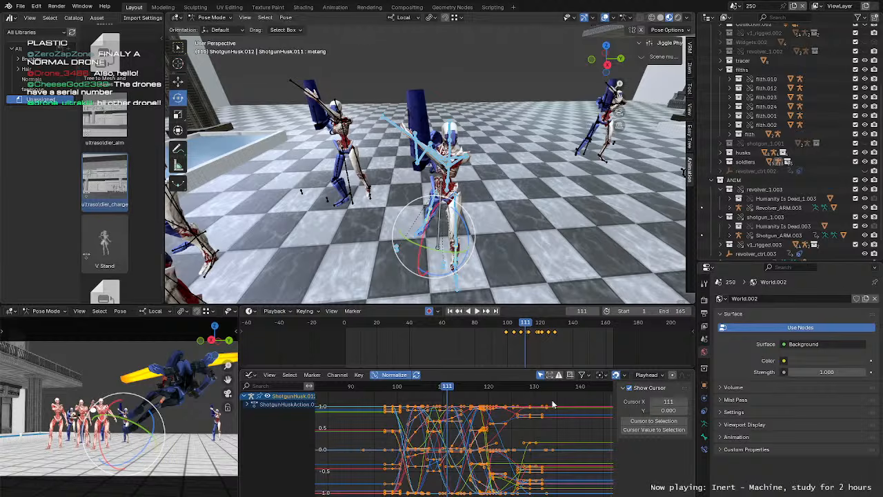
drag(552, 405, 486, 475)
drag(552, 493, 551, 494)
right_click(473, 423)
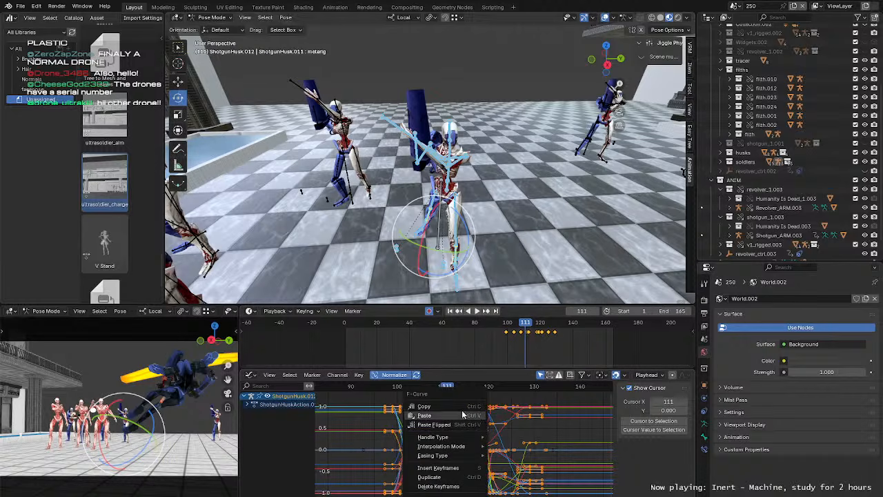
click(461, 407)
Step: Return to ShotgunHusk.004 and enter Pose Mode on it at frame 111
scroll(507, 250, down, 5)
shift+middle_drag(512, 251, 485, 193)
scroll(485, 207, down, 4)
key(ctrl+Tab)
click(490, 179)
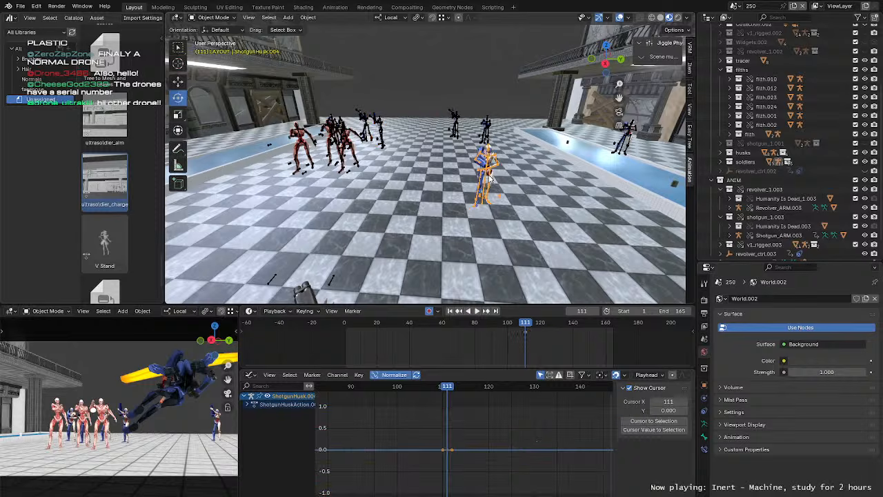
key(ctrl+Tab)
scroll(491, 190, up, 5)
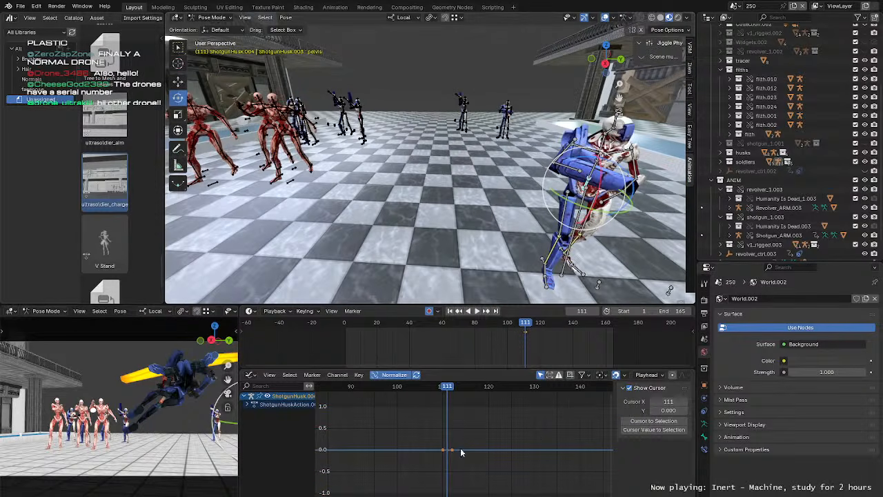
Step: Select all bones of ShotgunHusk.004, paste the copied aiming keyframes at frame 111 and preview the pasted motion
scroll(470, 435, down, 1)
scroll(489, 164, down, 4)
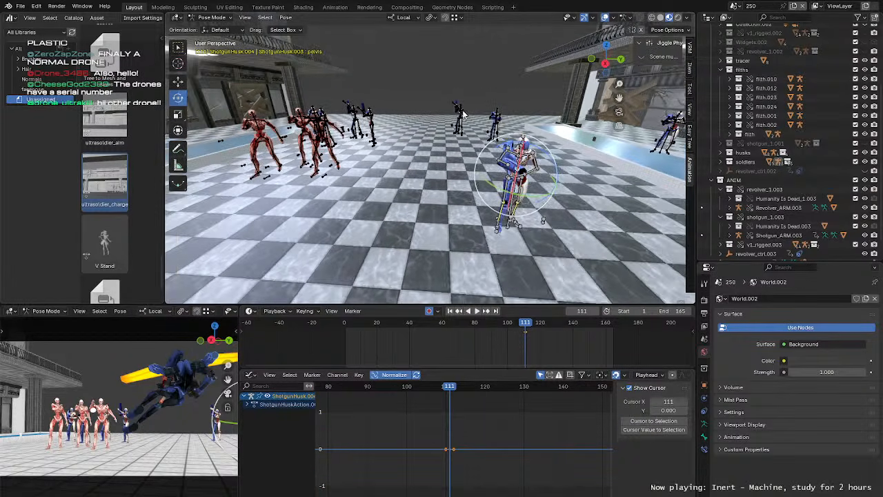
key(a)
key(w)
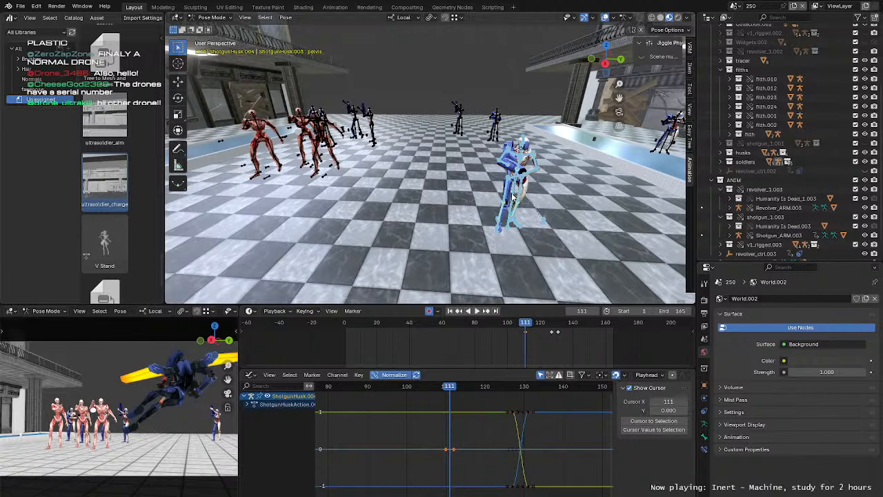
right_click(473, 416)
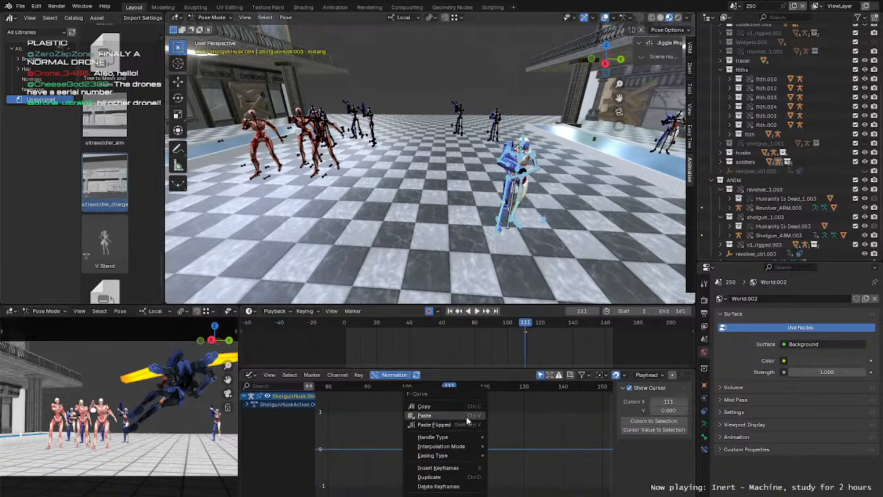
click(468, 417)
scroll(487, 221, up, 5)
scroll(487, 220, down, 3)
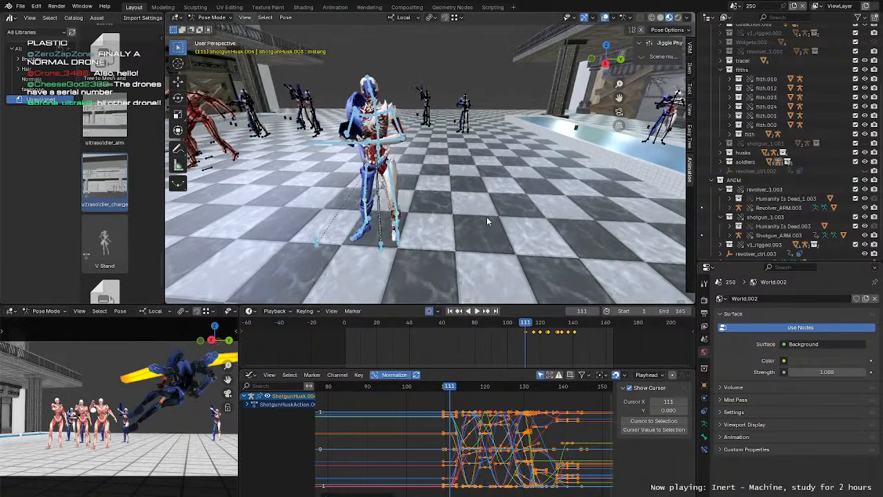
key(space)
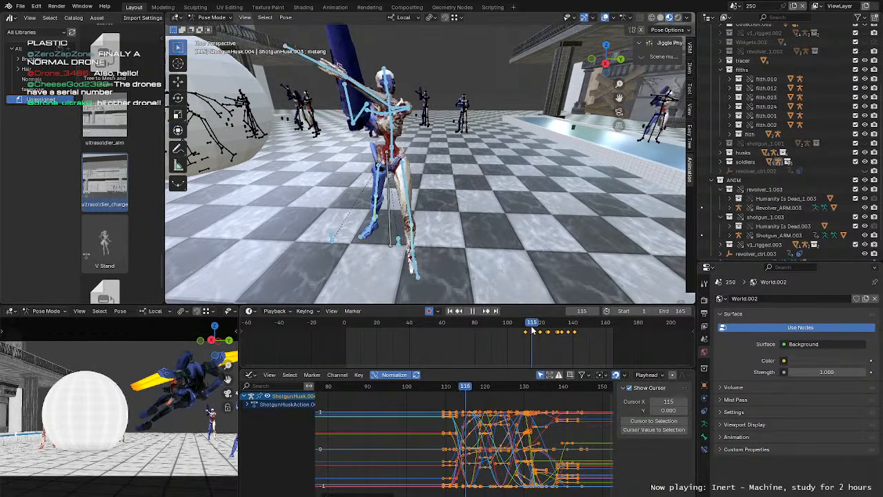
key(Escape)
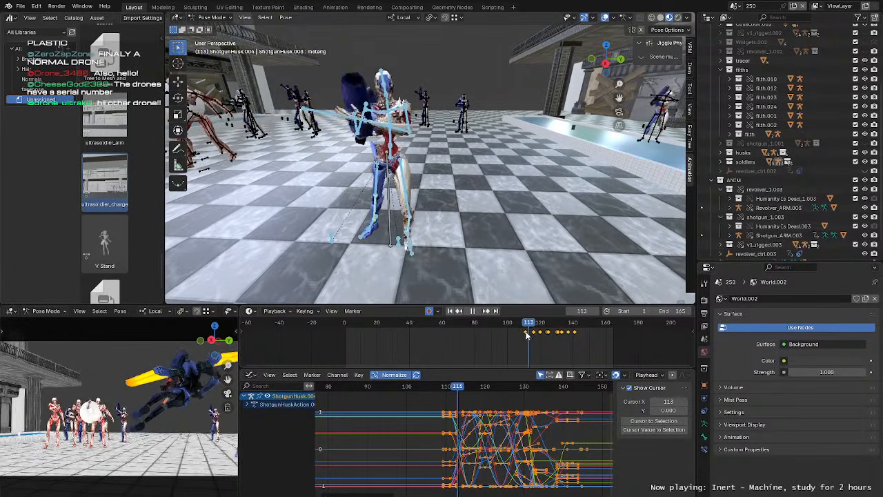
Step: Select the pelvis at frame 111 and rotate it by trackball about 4° and -8.6°
click(409, 237)
middle_drag(409, 237, 427, 238)
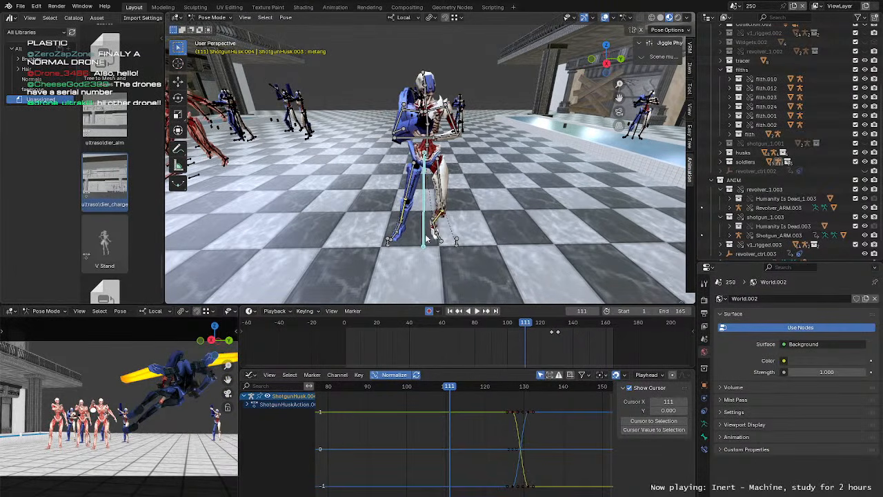
key(w)
click(427, 150)
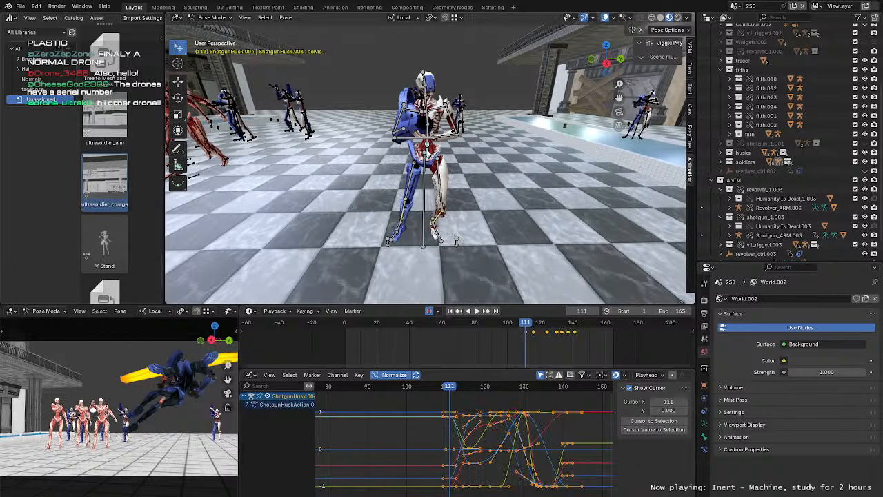
key(KP_Decimal)
scroll(454, 172, down, 7)
key(r)
middle_drag(453, 172, 448, 175)
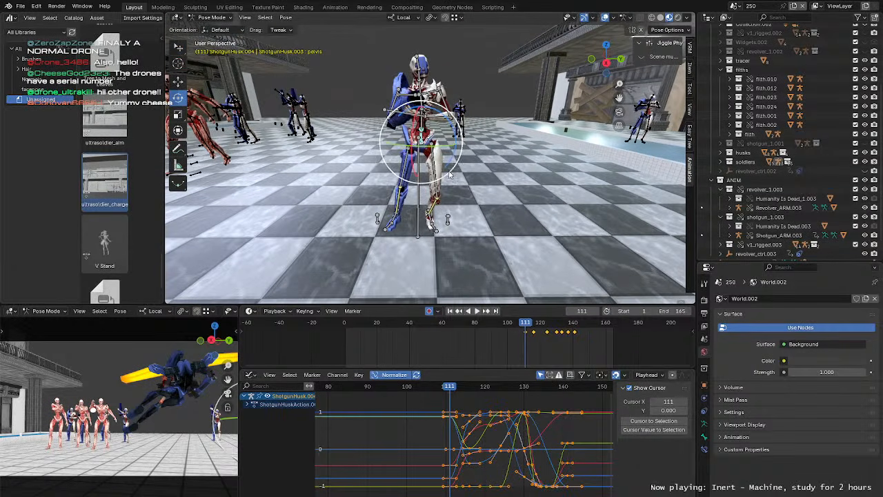
mouse_move(427, 151)
mouse_down()
mouse_move(463, 137)
mouse_move(428, 135)
mouse_up()
Step: Rotate the pelvis at frame 116 by trackball about 6.9° and -13.2°, switch to Solid shading and turn it about 2.2° more around the view axis
key(space)
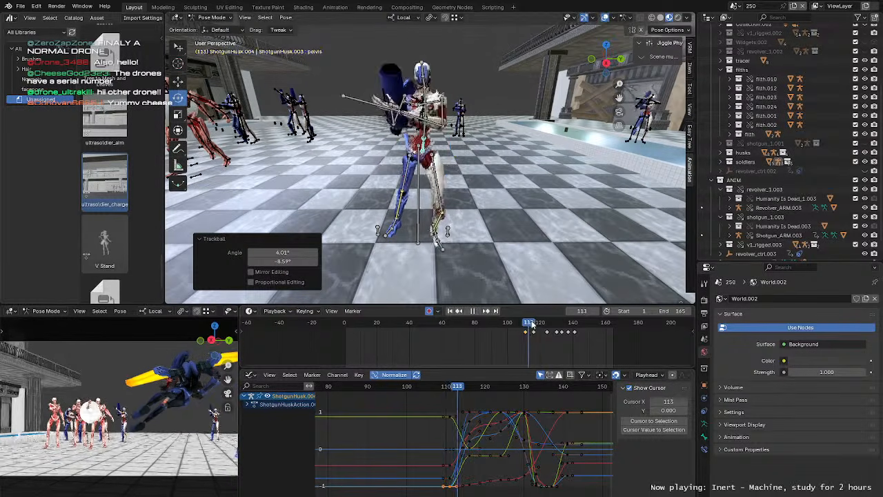
middle_drag(437, 160, 445, 155)
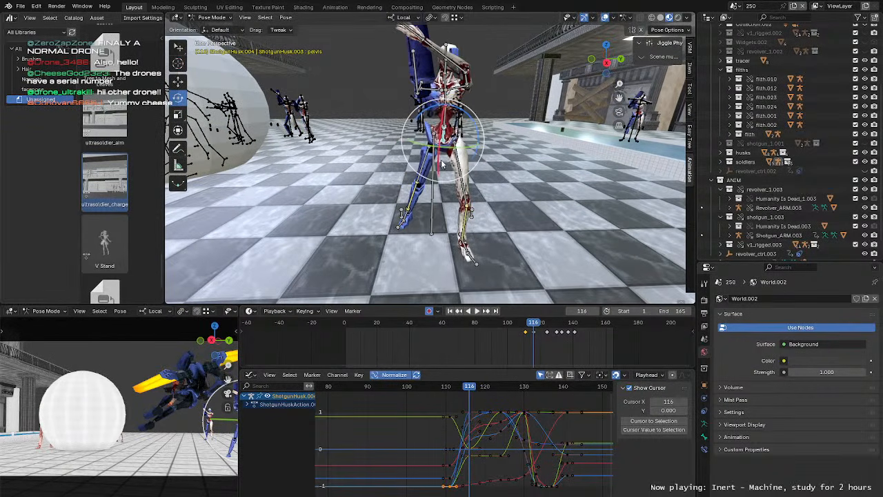
mouse_move(443, 140)
mouse_down()
mouse_move(403, 138)
mouse_move(443, 140)
mouse_up()
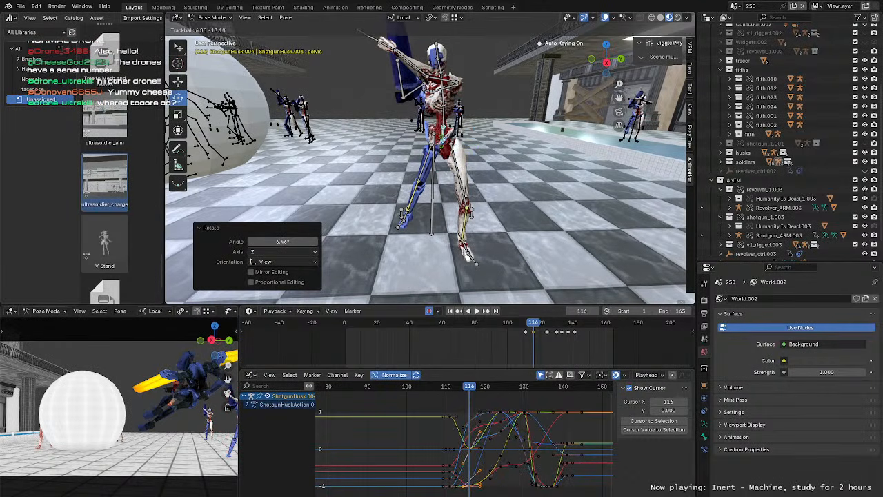
click(535, 67)
click(660, 17)
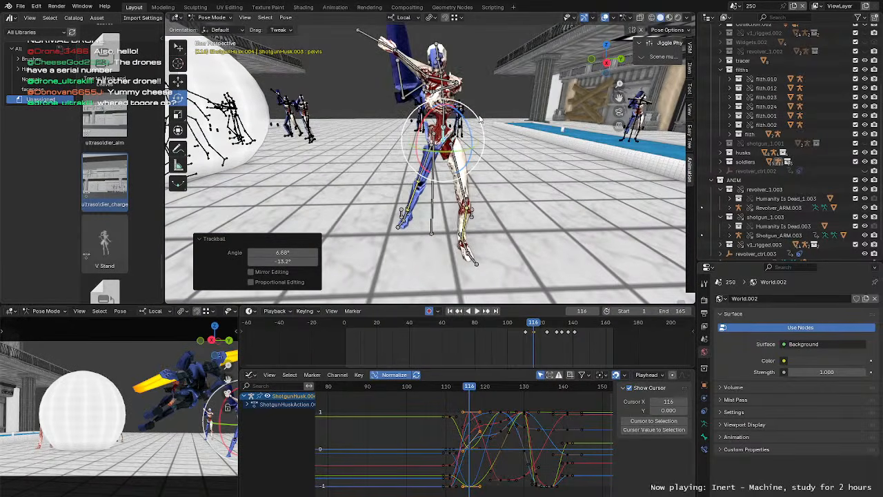
drag(481, 119, 482, 121)
middle_drag(483, 124, 327, 134)
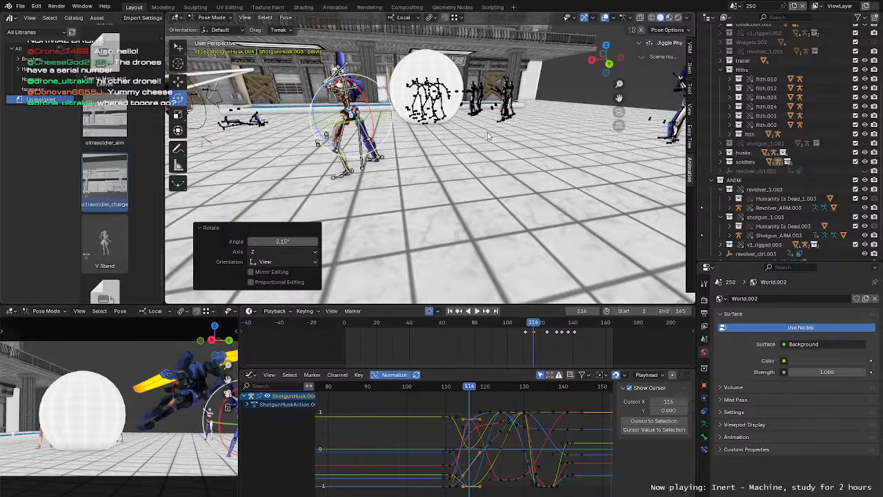
middle_drag(486, 136, 502, 124)
Step: Rotate the pelvis at frame 124 by trackball about 9.7° and -25.2°, plus about -1.6° around the view axis
drag(540, 327, 547, 327)
middle_drag(545, 227, 542, 212)
key(r)
key(r)
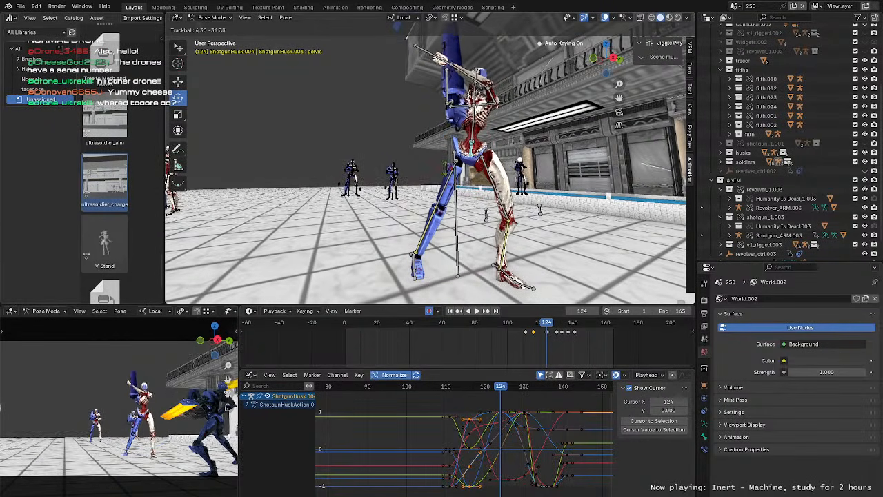
click(451, 172)
middle_drag(462, 174, 519, 180)
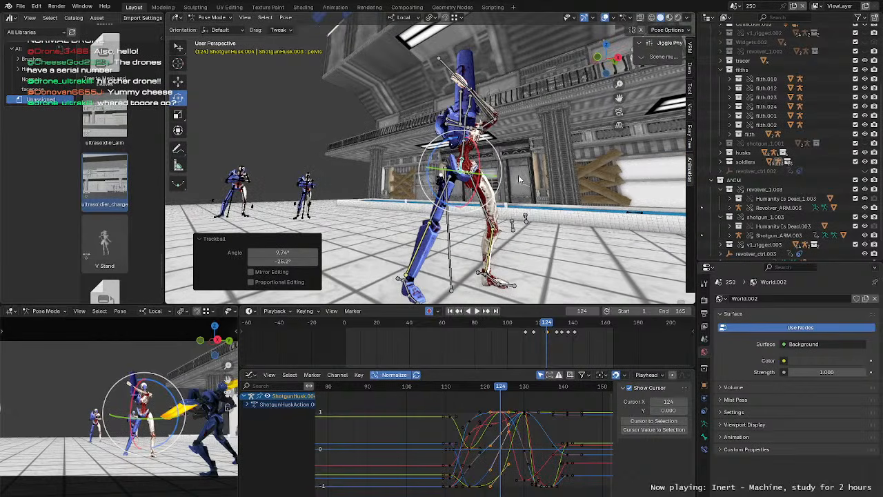
drag(501, 157, 502, 159)
middle_drag(502, 159, 551, 154)
Step: Shift the pelvis freehand at frame 124 from two viewing angles and rotate it about 5.2° around the view axis
key(g)
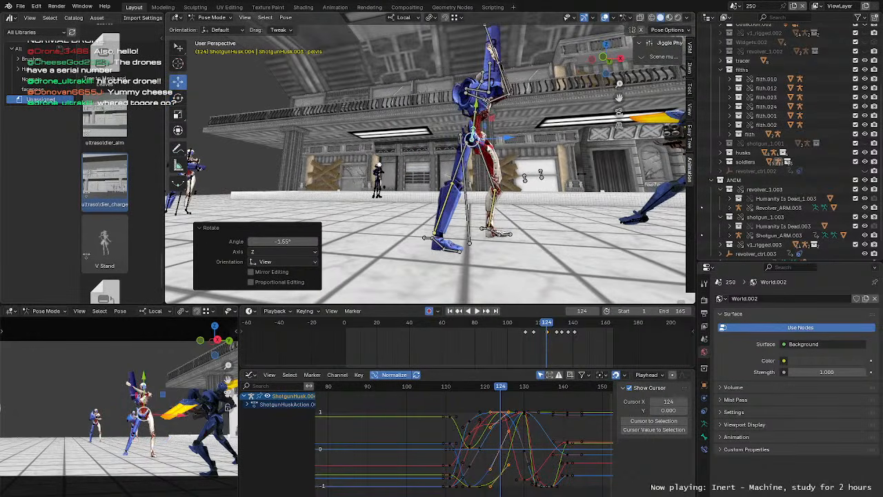
drag(471, 141, 469, 146)
middle_drag(519, 157, 443, 174)
drag(451, 141, 439, 140)
middle_drag(476, 146, 458, 174)
key(r)
drag(474, 154, 478, 153)
Step: Try deleting the keyframes after frame 124 for all bones of ShotgunHusk.004 and undo the deletion
key(w)
scroll(483, 207, down, 3)
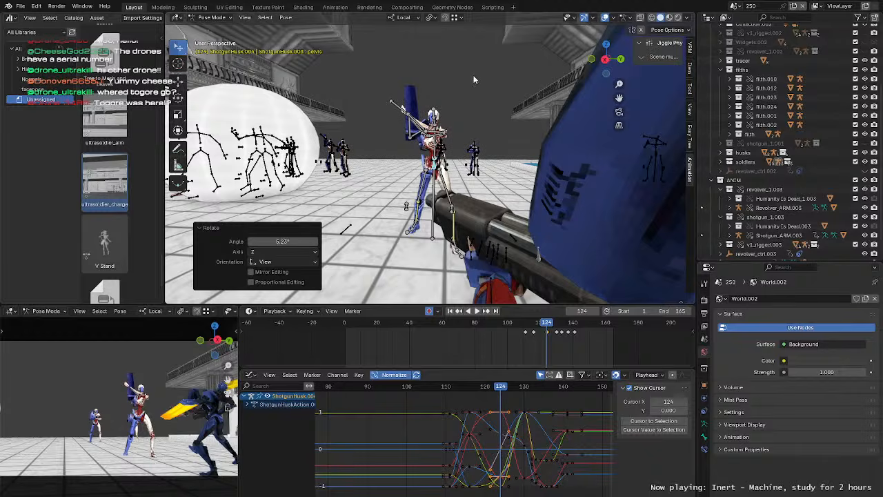
click(473, 79)
drag(337, 60, 534, 256)
scroll(535, 256, up, 2)
middle_drag(535, 257, 549, 258)
scroll(593, 352, up, 5)
middle_drag(593, 352, 488, 351)
scroll(494, 351, up, 7)
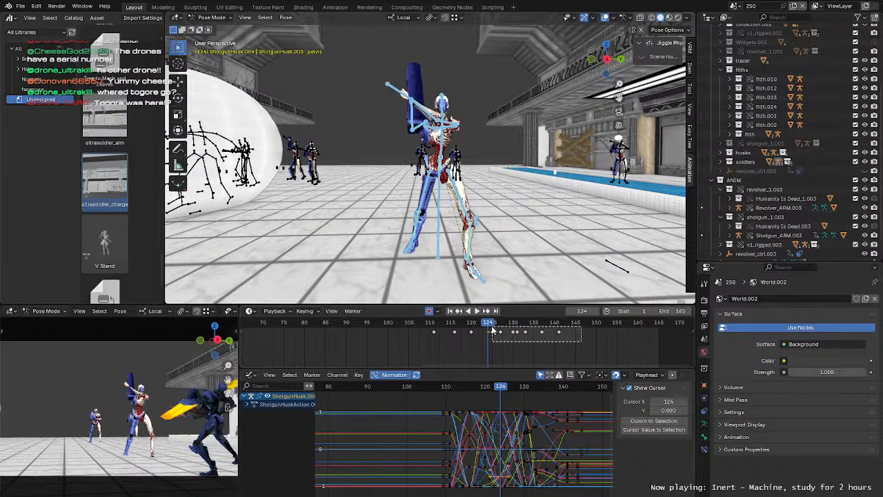
drag(581, 340, 491, 331)
key(Delete)
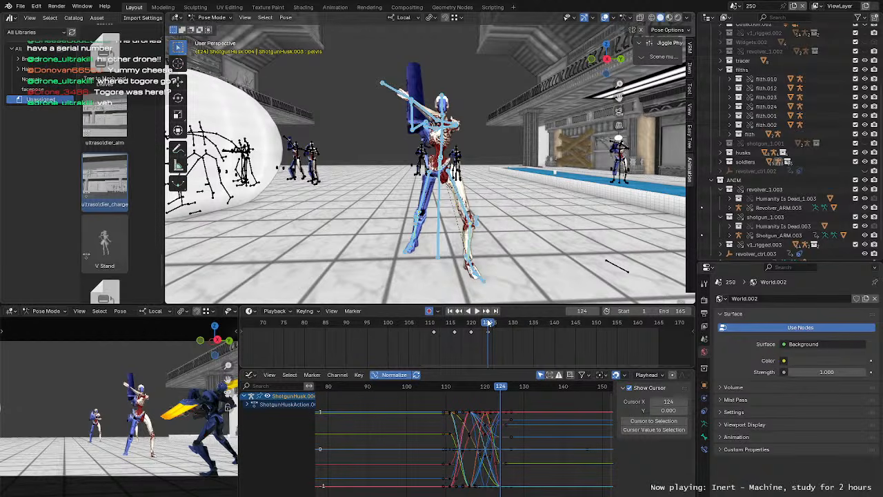
key(ctrl+z)
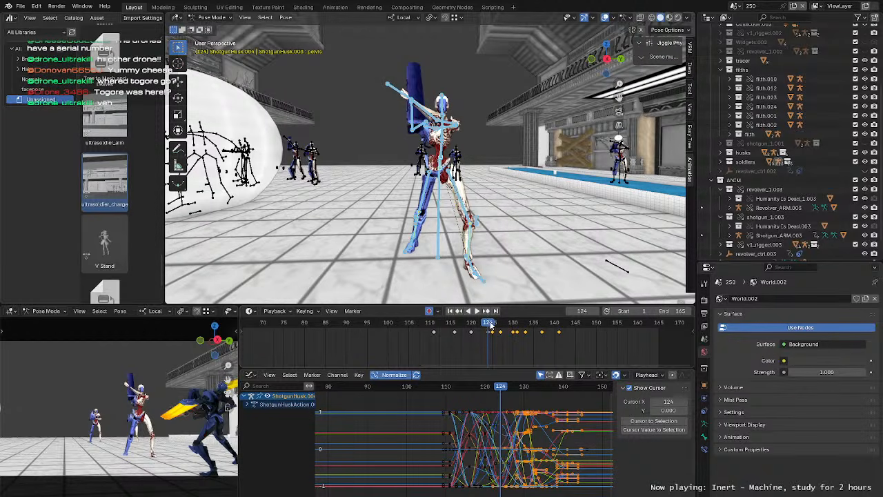
Step: Rotate the upper_arm.L bone at frame 124 by trackball about 5.7° on both axes
middle_drag(462, 231, 385, 277)
scroll(390, 238, up, 3)
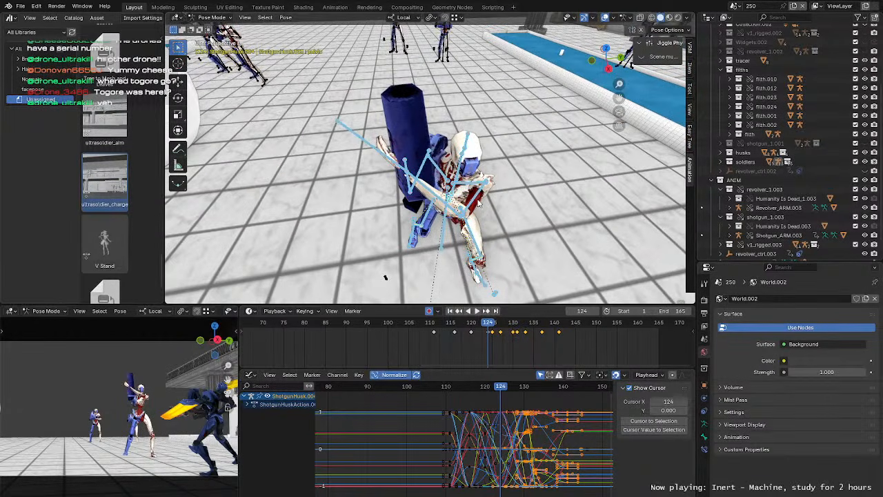
click(478, 204)
middle_drag(479, 203, 483, 181)
key(r)
drag(475, 163, 480, 167)
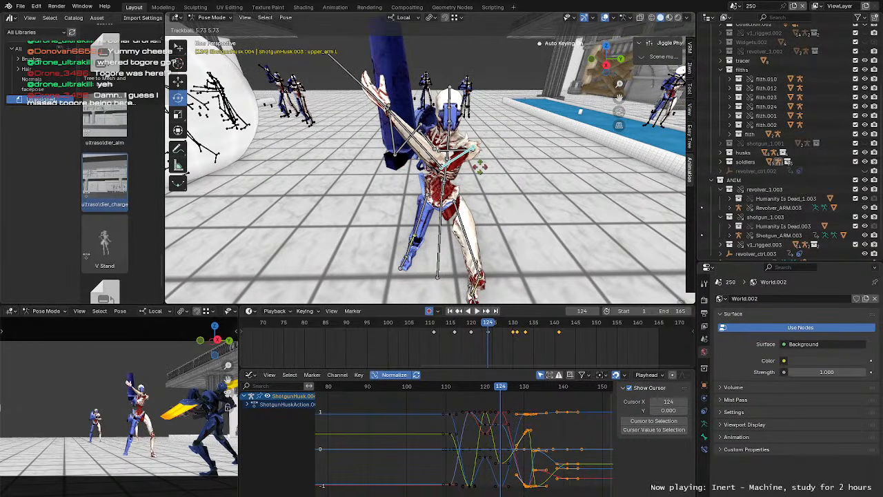
click(480, 167)
middle_drag(480, 167, 517, 279)
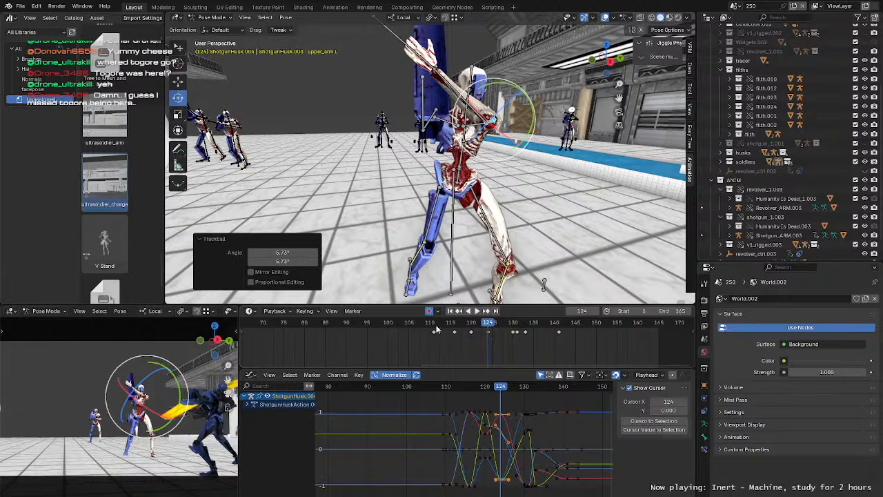
Step: Play back the husk's motion from around frame 111 and examine the arm and body movement from the side
mouse_move(436, 326)
mouse_down()
mouse_move(489, 335)
mouse_move(433, 329)
mouse_up()
click(433, 330)
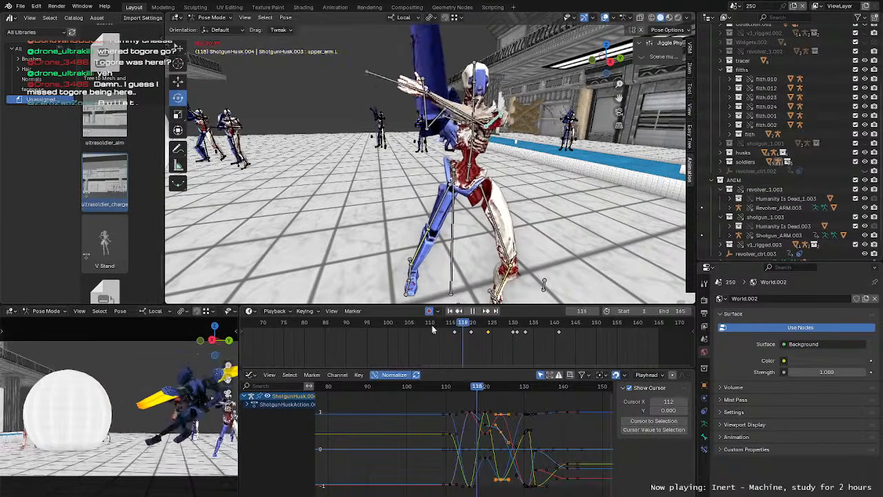
click(433, 329)
click(434, 329)
click(433, 330)
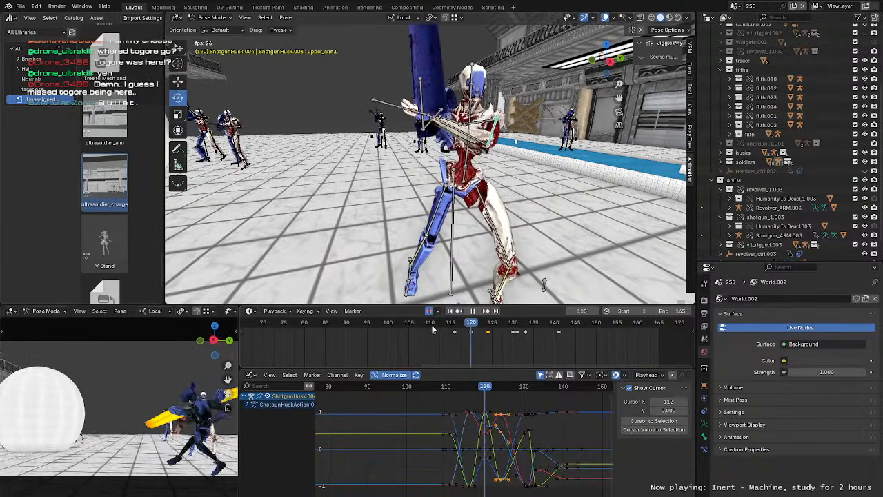
key(space)
click(433, 329)
middle_drag(438, 270, 535, 220)
key(space)
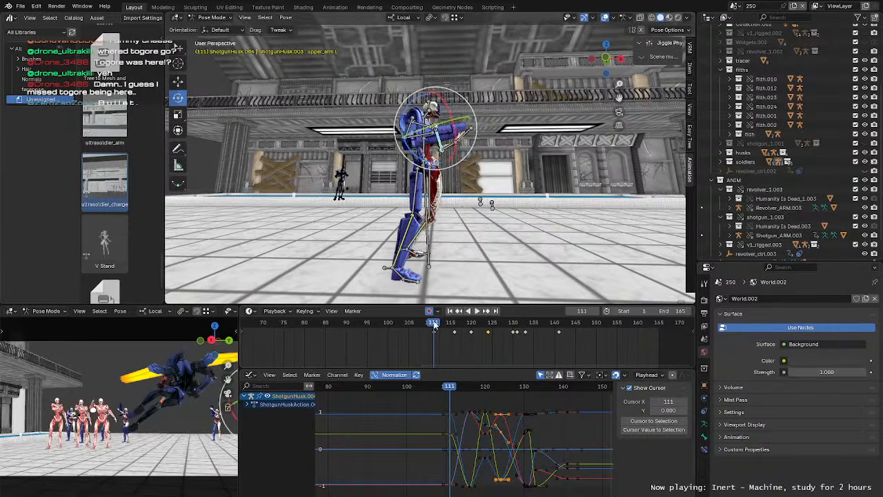
key(Escape)
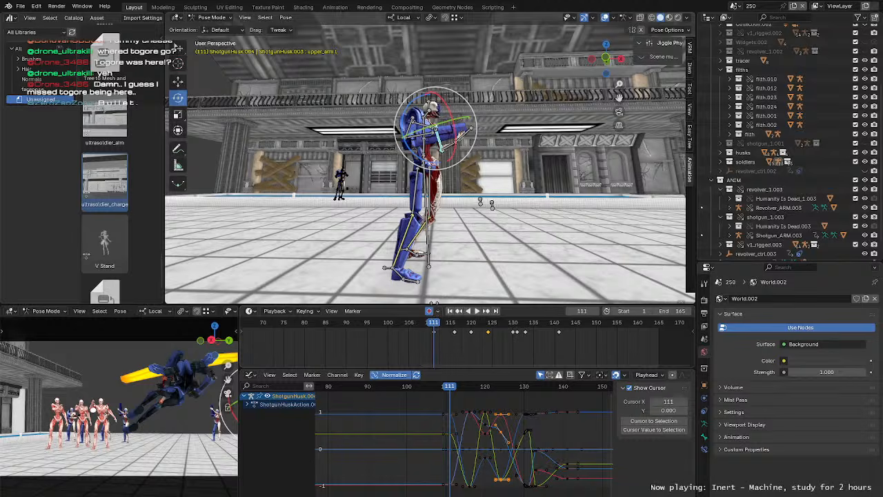
Step: Select the FootIK.L control and review the footwork by scrubbing and playing from frame 111 to frame 125
shift+middle_drag(484, 245, 465, 252)
middle_drag(478, 342, 471, 331)
drag(500, 303, 500, 323)
middle_drag(482, 229, 502, 240)
click(425, 240)
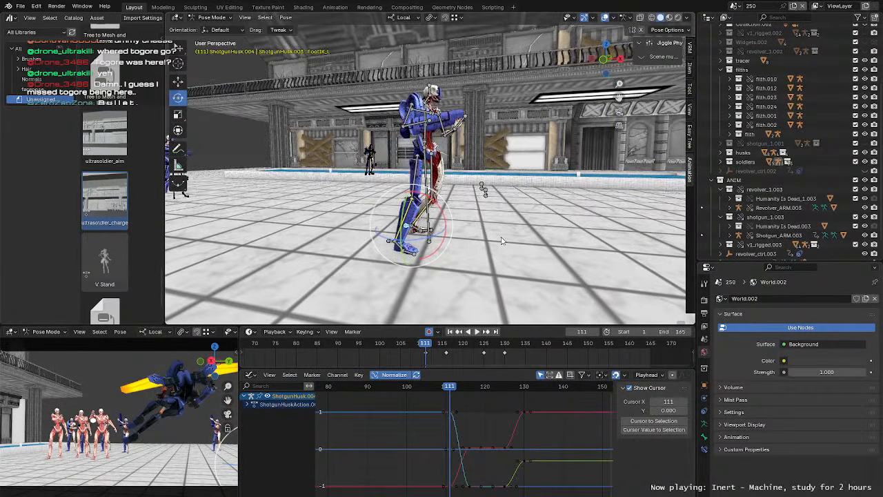
key(space)
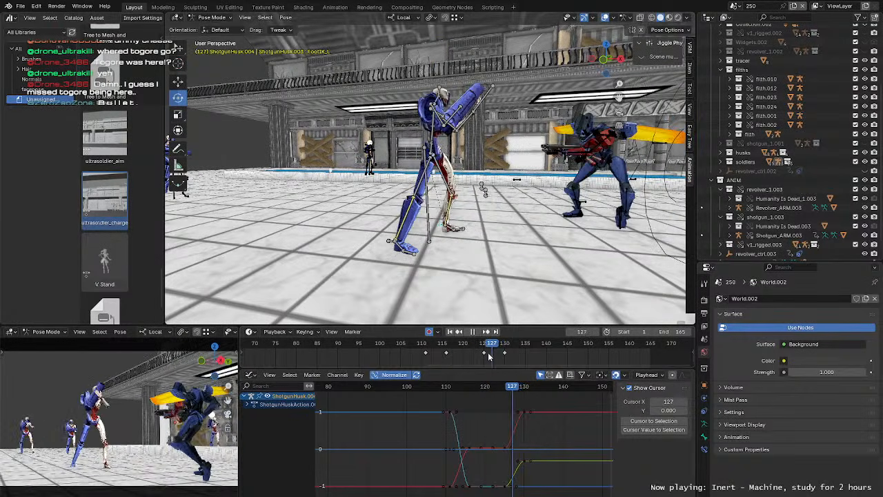
drag(484, 356, 485, 356)
scroll(488, 252, up, 2)
middle_drag(488, 251, 431, 252)
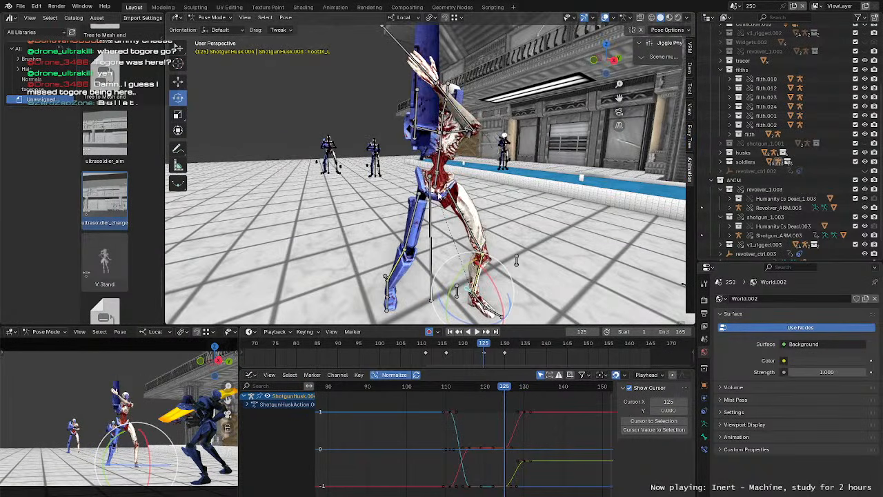
Step: Select the pelvis, set the current frame to 124 and delete the pelvis keyframes after it
click(436, 183)
middle_drag(435, 185, 462, 204)
key(w)
click(438, 183)
mouse_move(484, 347)
mouse_down()
mouse_move(498, 349)
mouse_move(461, 349)
mouse_move(481, 352)
mouse_up()
middle_drag(503, 200, 434, 200)
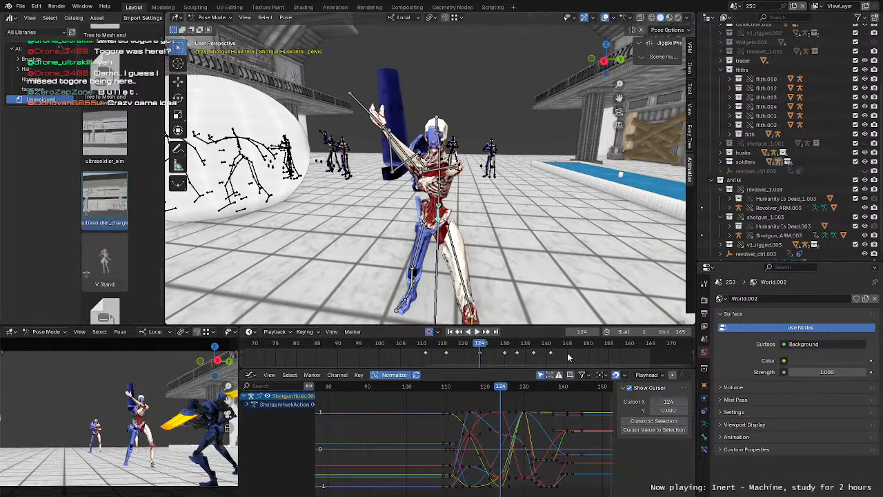
key(Delete)
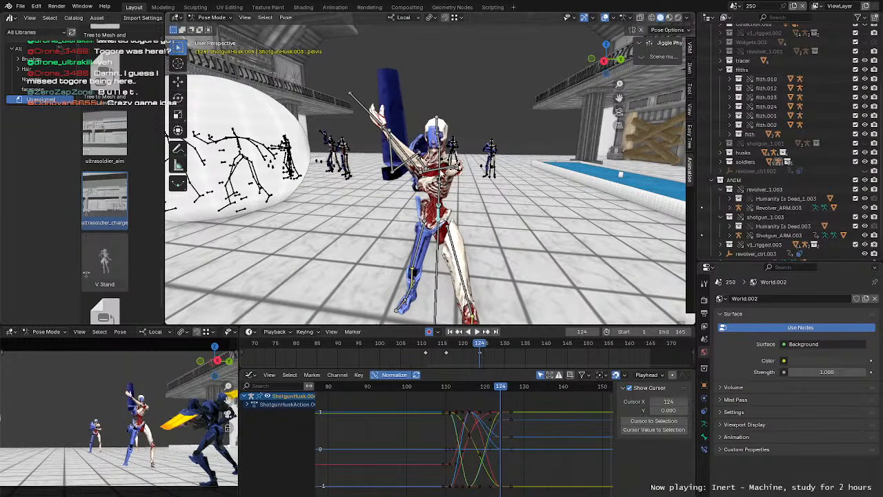
Step: Delete the keyframes after frame 124 on upper_arm.L, upper_arm.R and the remaining arm and spine bones
click(442, 169)
key(Delete)
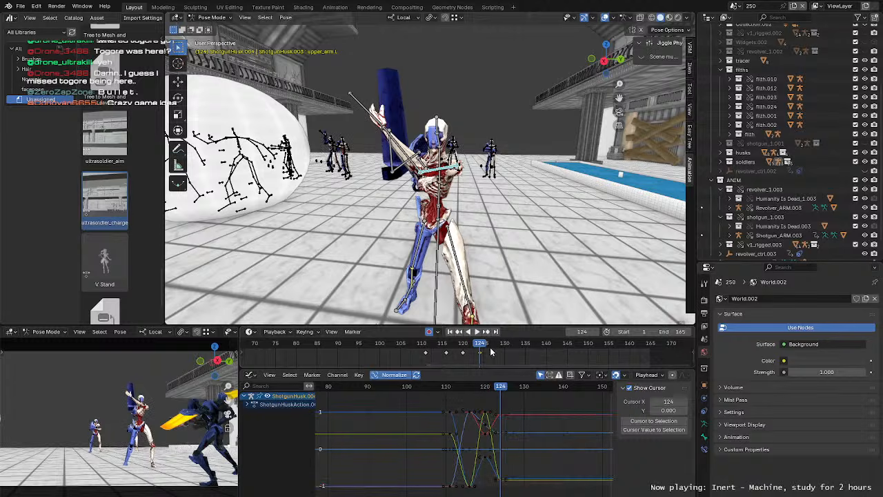
click(400, 174)
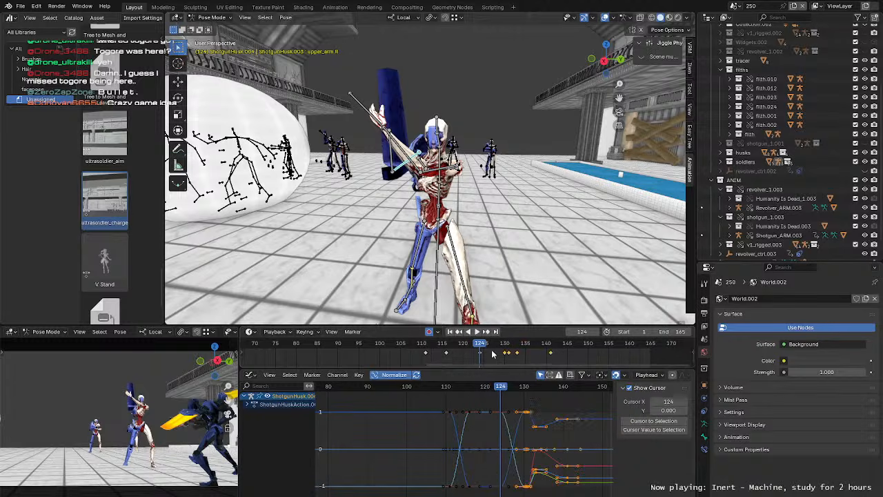
key(Delete)
click(376, 124)
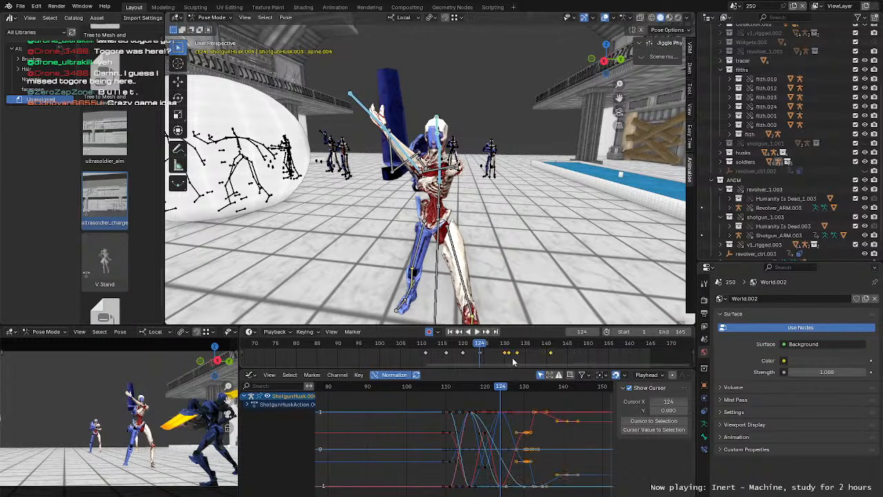
key(Delete)
Step: Rotate the forearm.L.001 bone at frame 124 to refine the raised arm's pose
click(376, 122)
middle_drag(377, 123, 481, 170)
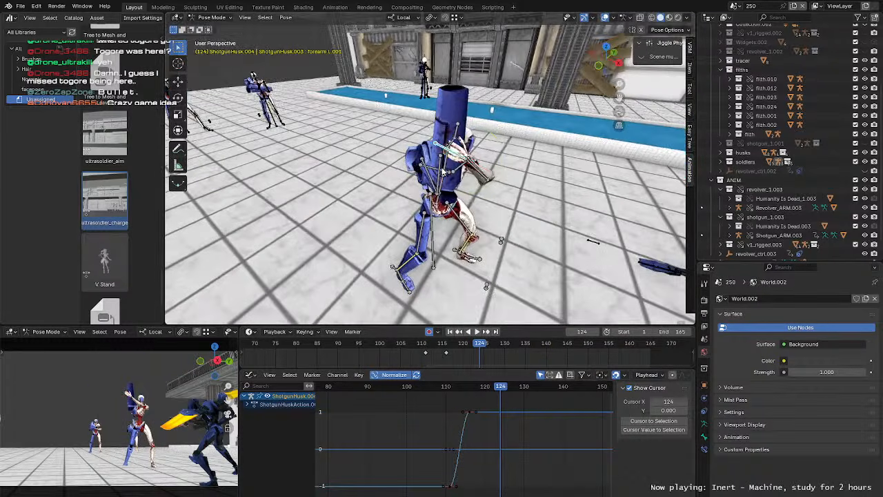
key(r)
drag(482, 169, 462, 162)
middle_drag(462, 162, 411, 150)
drag(448, 134, 412, 151)
click(497, 304)
Step: Play the husk's motion around frame 124 with the pelvis selected and shift the pelvis keyframe from frame 124 to 120
middle_drag(493, 207, 489, 148)
click(450, 203)
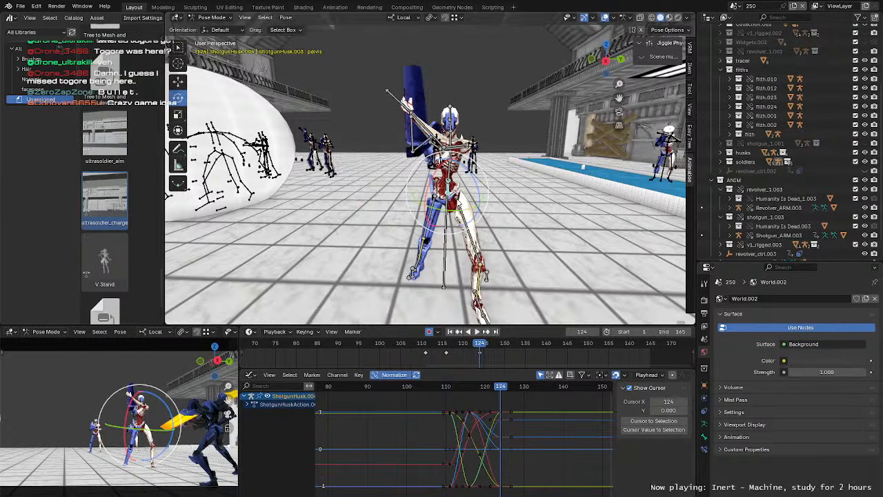
middle_drag(451, 204, 468, 194)
key(g)
drag(443, 348, 480, 358)
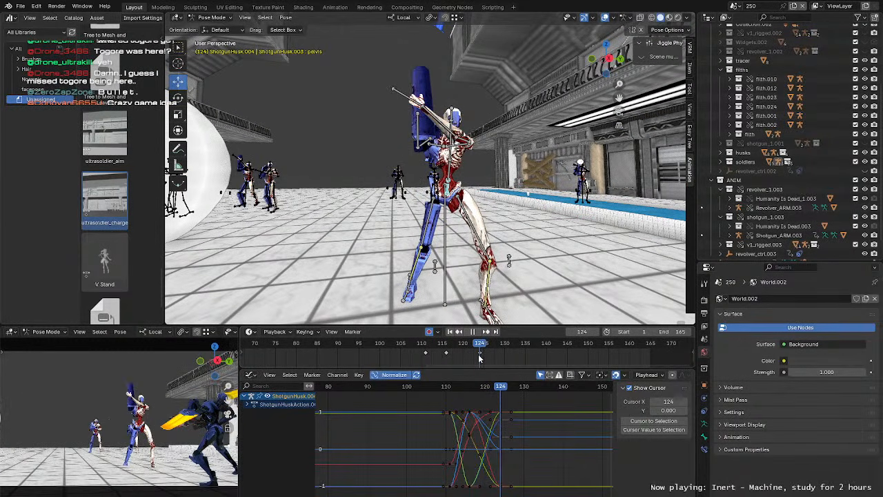
middle_drag(480, 271, 527, 264)
key(space)
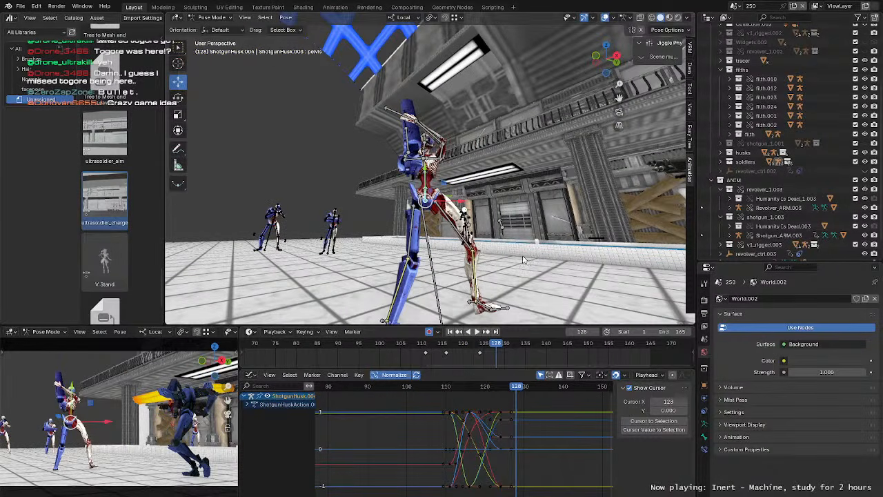
drag(493, 346, 463, 351)
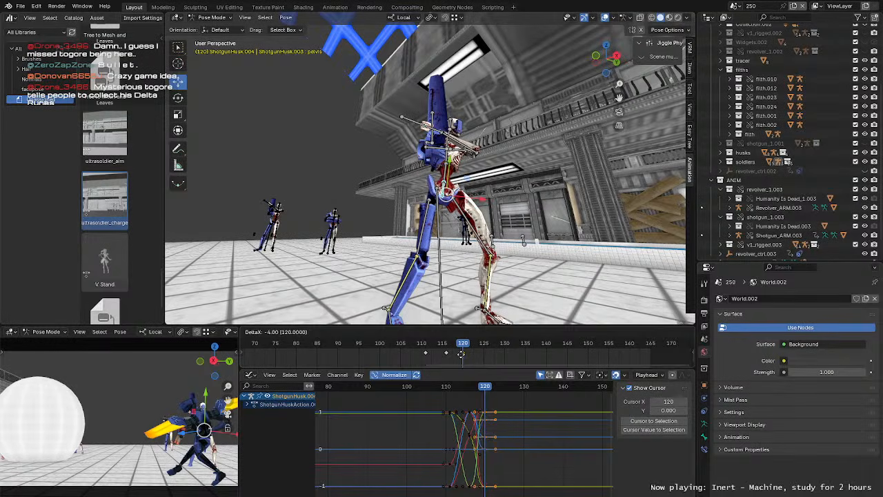
Step: Shift the pelvis slightly at frame 124 and rotate it by trackball about -10.3° and 1.7°
middle_drag(459, 248, 490, 226)
key(space)
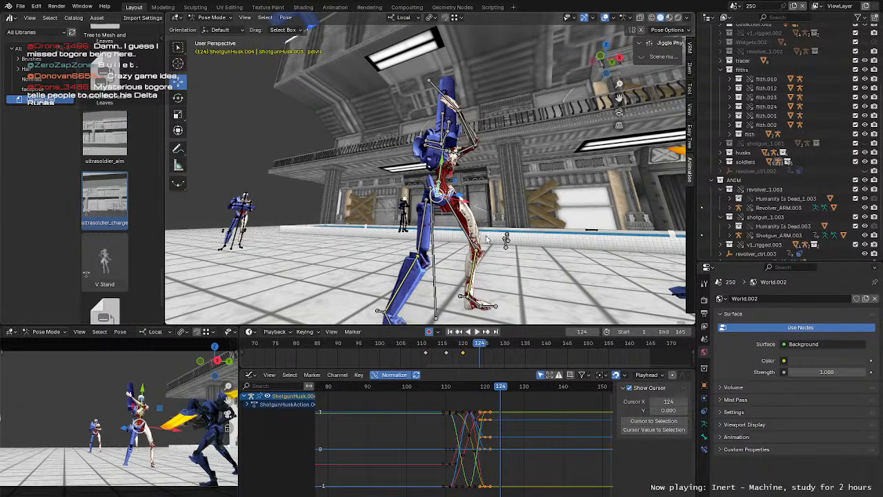
middle_drag(486, 239, 513, 229)
drag(480, 194, 457, 198)
middle_drag(469, 199, 436, 187)
drag(436, 186, 427, 183)
middle_drag(445, 185, 385, 192)
key(r)
key(r)
key(r)
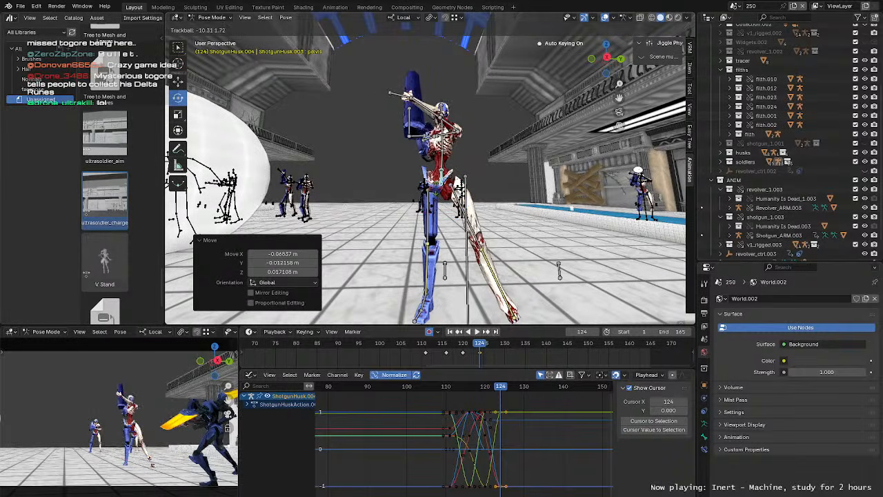
drag(439, 173, 440, 173)
Step: Rotate the spine.002 bone at frame 124 by trackball about 28.6° and 1.15°
click(440, 157)
middle_drag(441, 160, 433, 167)
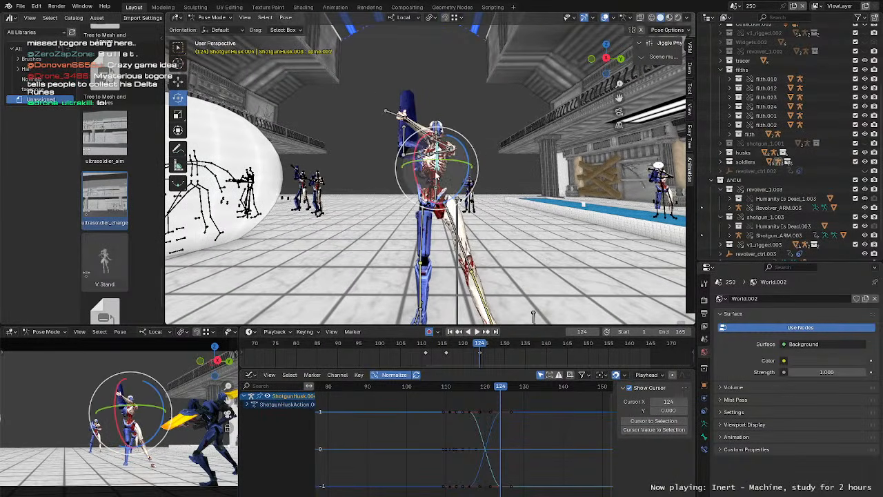
drag(435, 168, 436, 198)
middle_drag(437, 199, 498, 200)
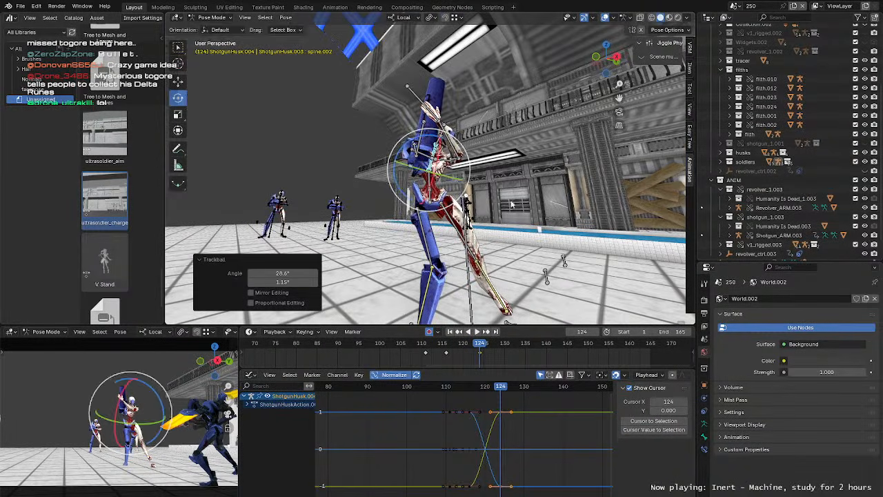
Step: Duplicate the spine.002 keyframe at frame 116 to frame 120
key(w)
click(429, 203)
middle_drag(431, 203, 440, 200)
drag(469, 345, 464, 346)
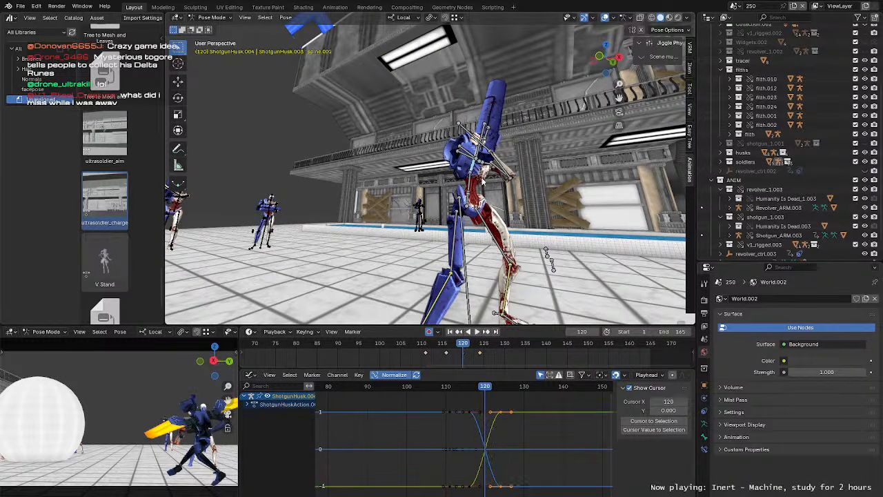
middle_drag(510, 205, 511, 221)
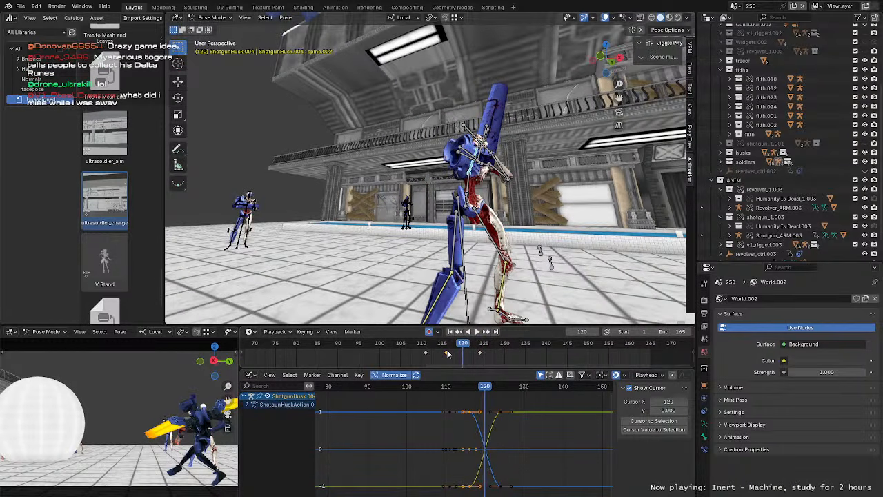
middle_drag(524, 250, 461, 233)
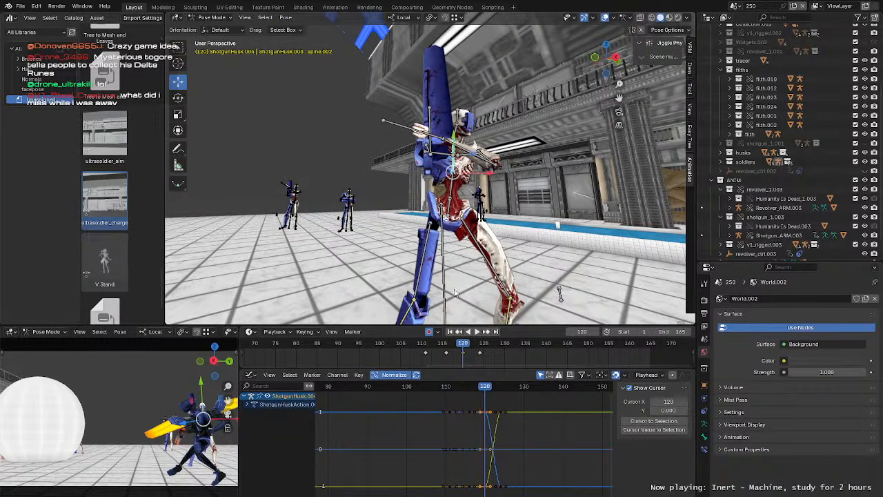
Step: Play back the husk's motion from frame 111 and shift the FootIK.L keyframe from frame 125 to 124
click(424, 350)
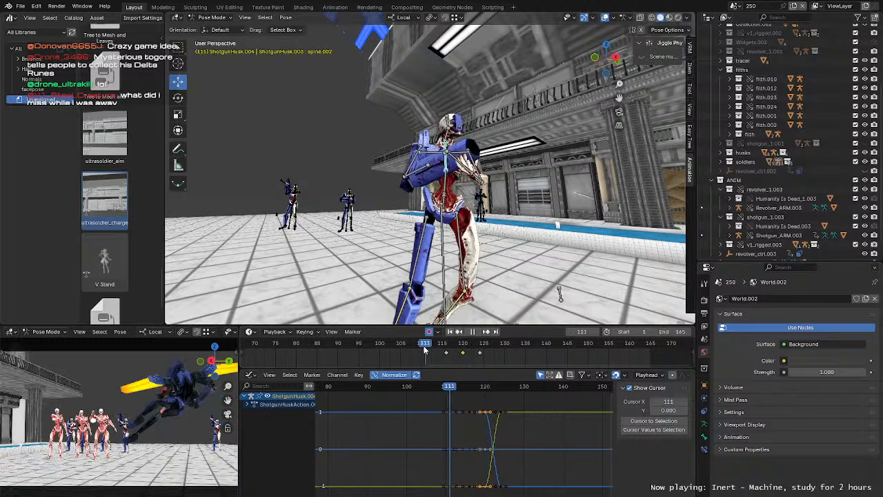
middle_drag(506, 198, 409, 228)
key(space)
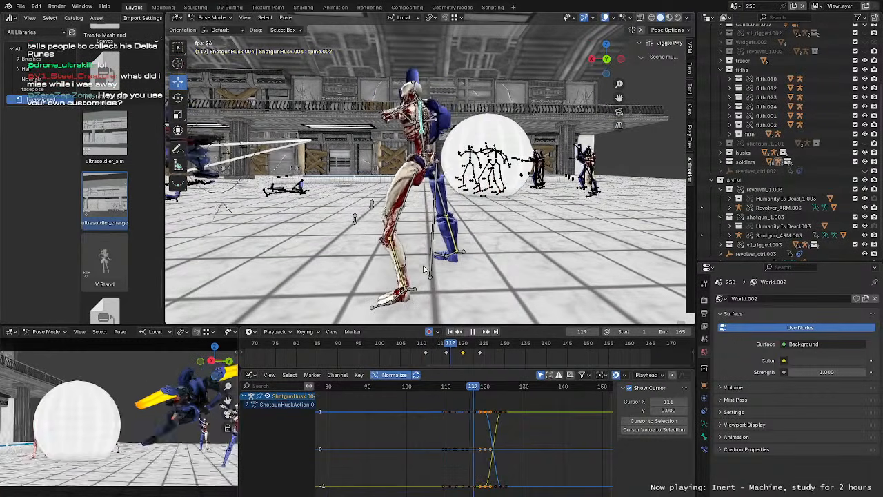
click(426, 347)
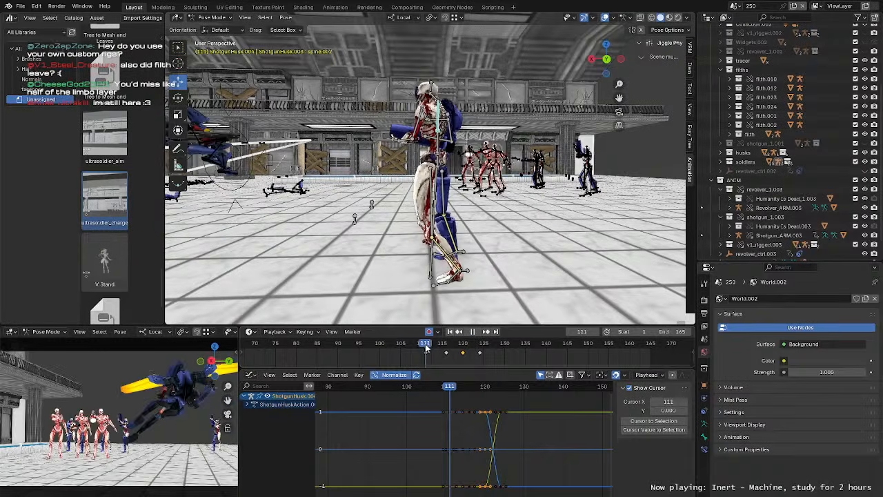
click(464, 354)
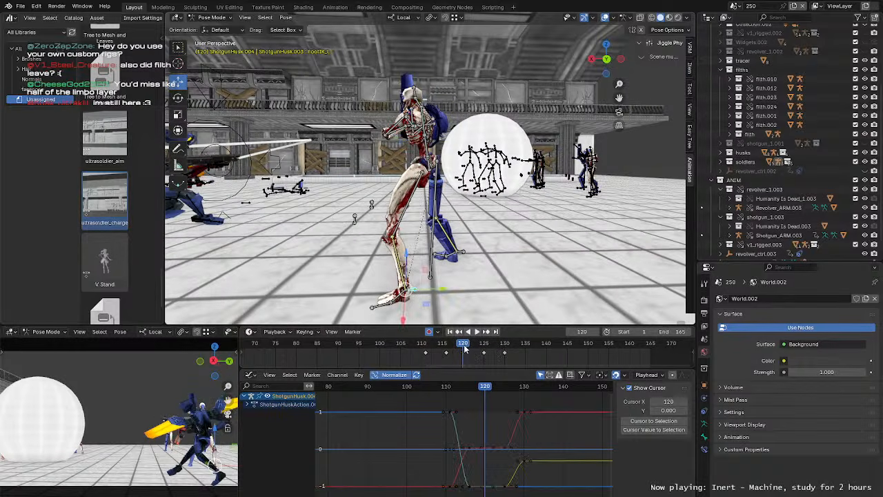
key(space)
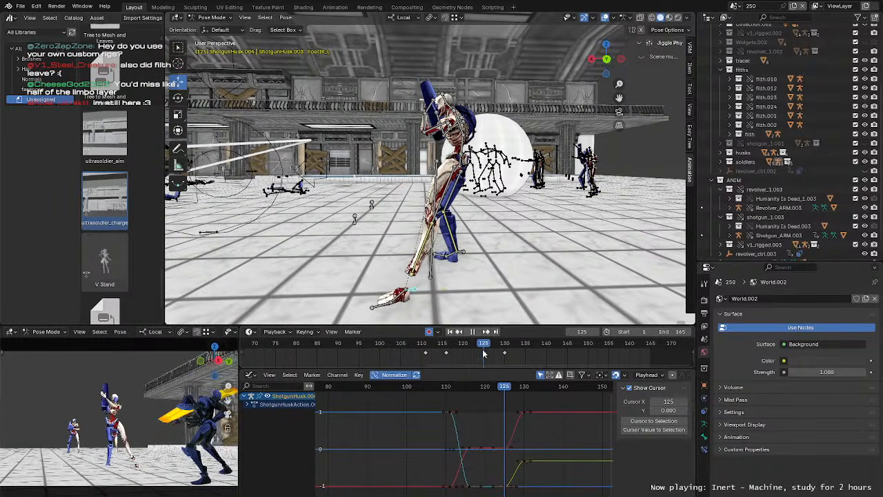
key(space)
key(g)
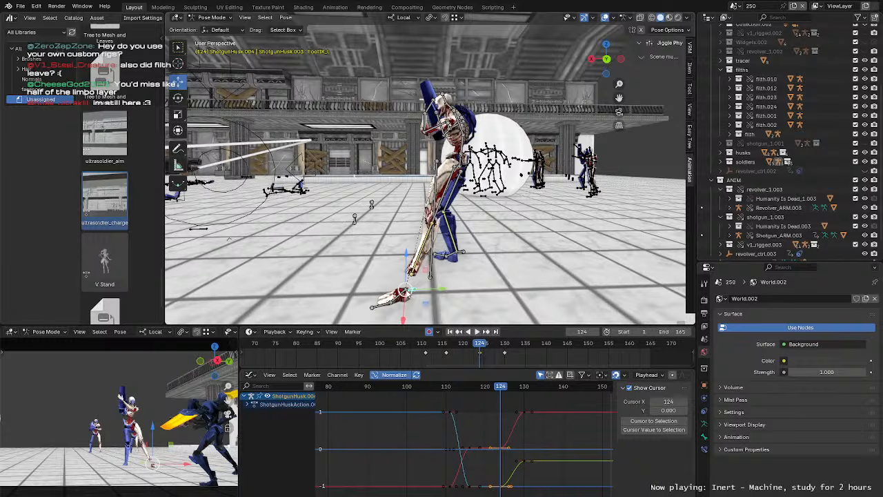
Step: Move FootIK.L at frame 124 about -0.12 m along Y and rotate it about -21° from the side
drag(407, 292, 414, 274)
middle_drag(414, 275, 513, 245)
key(g)
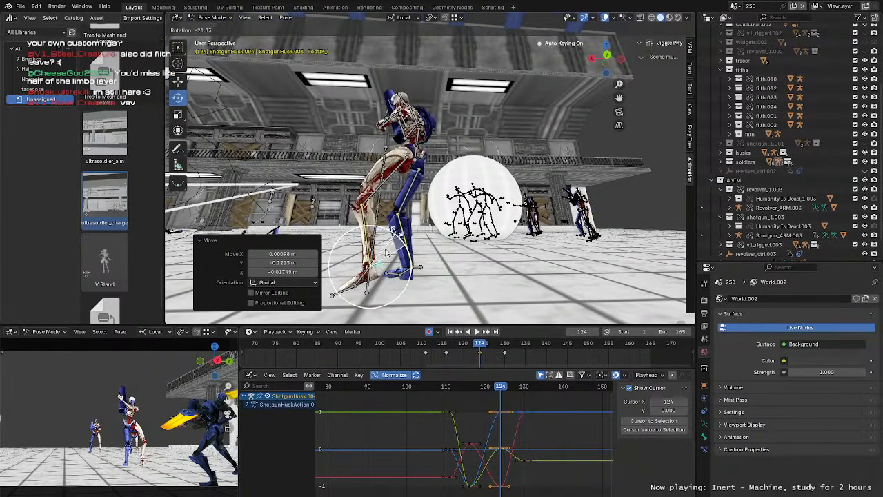
click(386, 253)
middle_drag(467, 262, 476, 242)
key(shift+space)
key(r)
key(shift+space)
key(g)
click(469, 208)
Step: Select the pelvis and examine the husk's stance and motion around frames 125 and 126
middle_drag(468, 208, 437, 235)
click(441, 169)
click(441, 168)
middle_drag(441, 169, 502, 353)
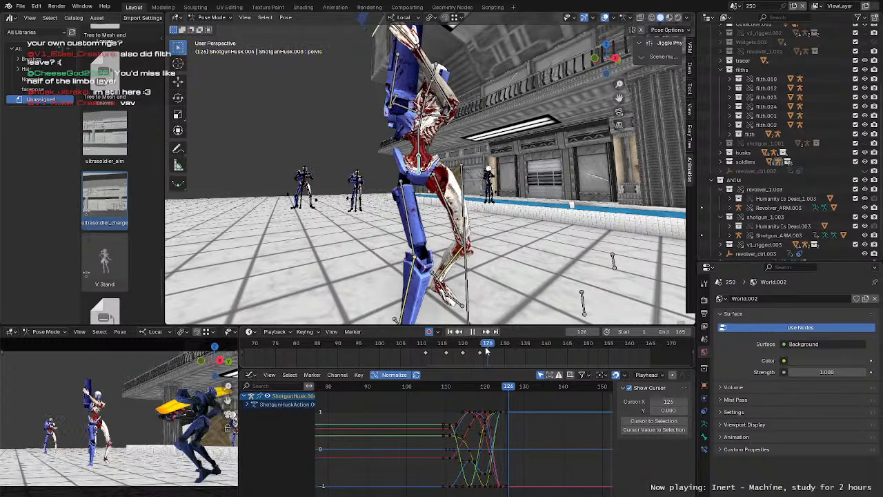
click(483, 349)
key(c)
Step: Delete the FootIK.L keyframe at frame 130 and play back the footwork from frame 110
click(386, 291)
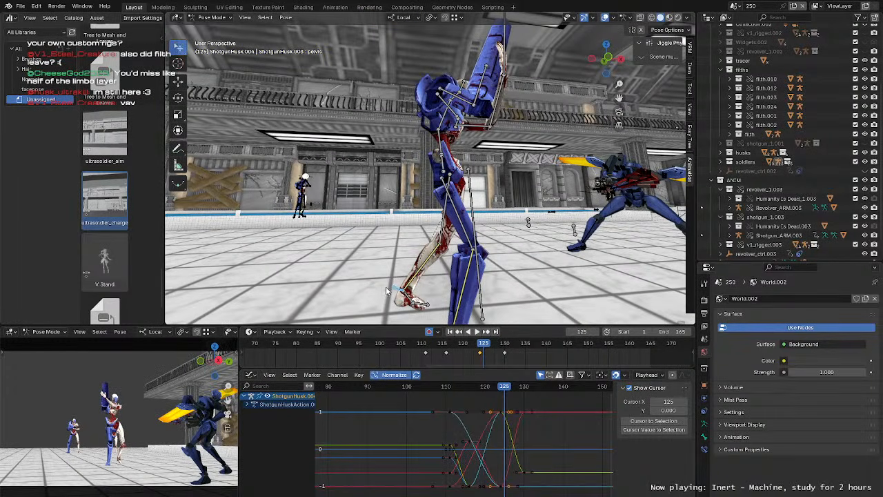
shift+middle_drag(461, 291, 451, 278)
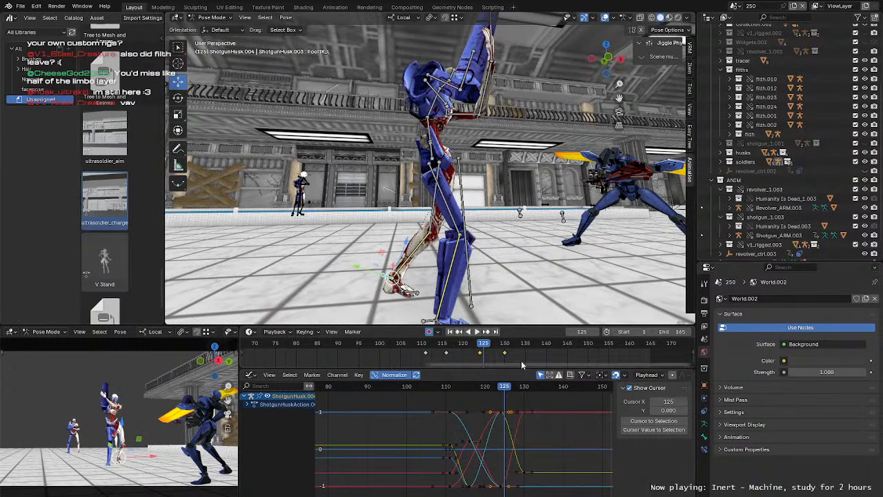
click(422, 349)
key(space)
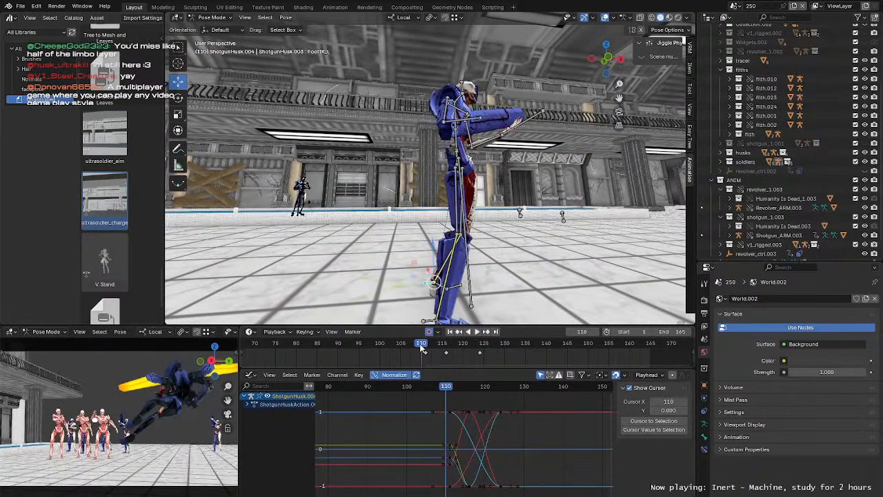
click(447, 350)
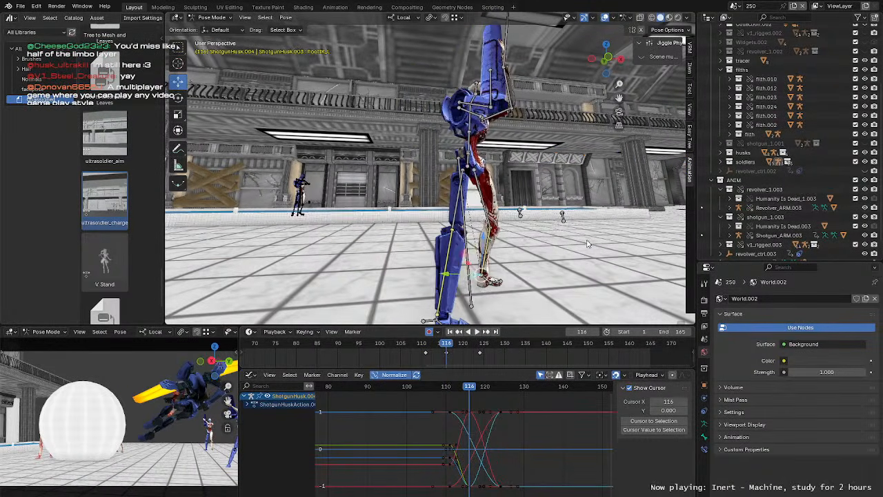
Step: Delete the FootIK.L keyframe at frame 111 and replay the motion from that frame
middle_drag(587, 242, 494, 205)
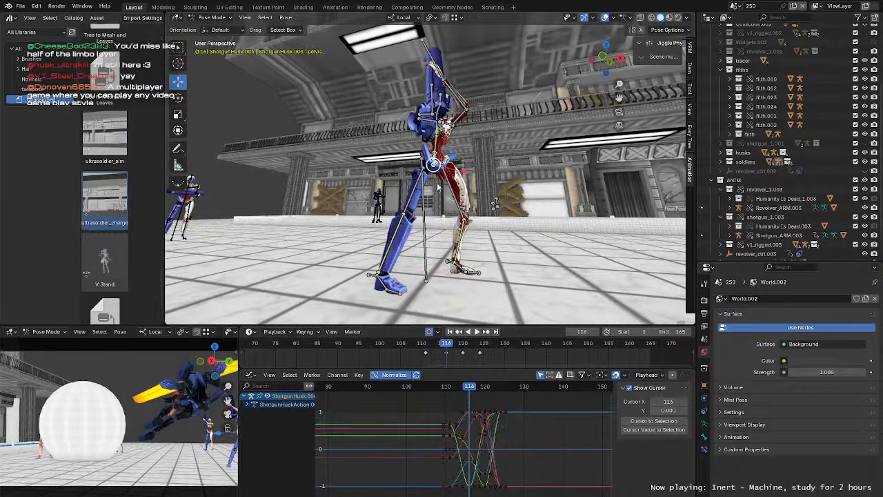
click(425, 349)
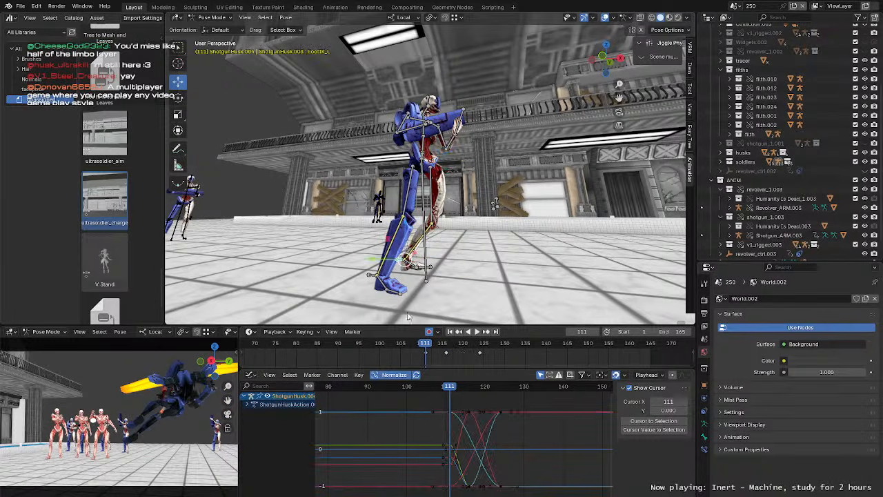
click(423, 346)
click(423, 346)
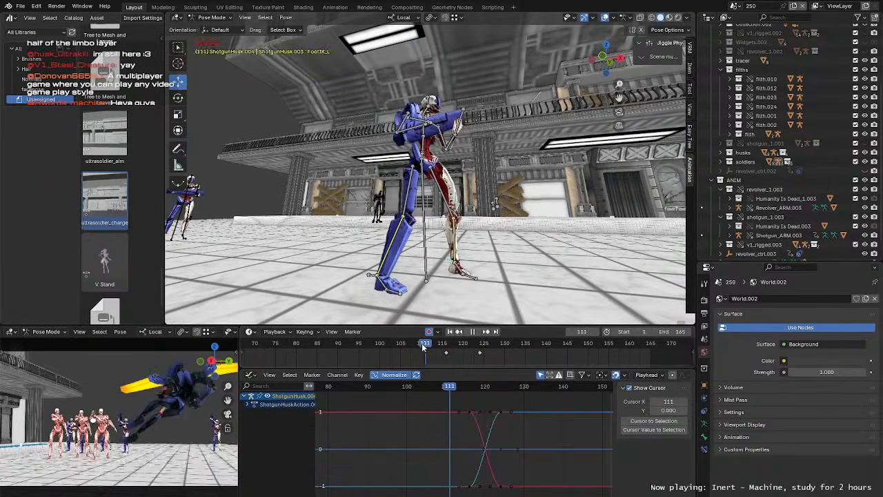
click(423, 347)
Step: Set the current frame to 127, then rotate and move the pelvis from the side
drag(474, 354, 493, 358)
middle_drag(358, 170, 339, 171)
key(w)
key(r)
scroll(386, 171, down, 2)
middle_drag(408, 168, 387, 174)
drag(400, 168, 413, 168)
middle_drag(413, 168, 390, 166)
key(g)
drag(411, 167, 424, 168)
Step: Move FootIK.L at frame 127 by about -0.077 m in X, -0.016 m in Y and -0.054 m in Z
click(442, 251)
middle_drag(445, 243, 455, 188)
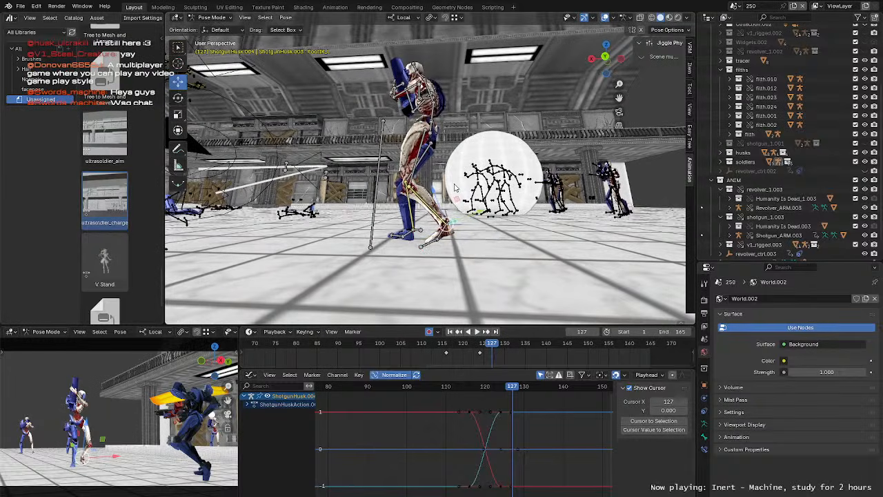
drag(479, 207, 464, 237)
key(g)
mouse_move(464, 236)
middle_down()
mouse_move(538, 220)
mouse_move(552, 232)
mouse_move(525, 225)
mouse_move(455, 238)
middle_up()
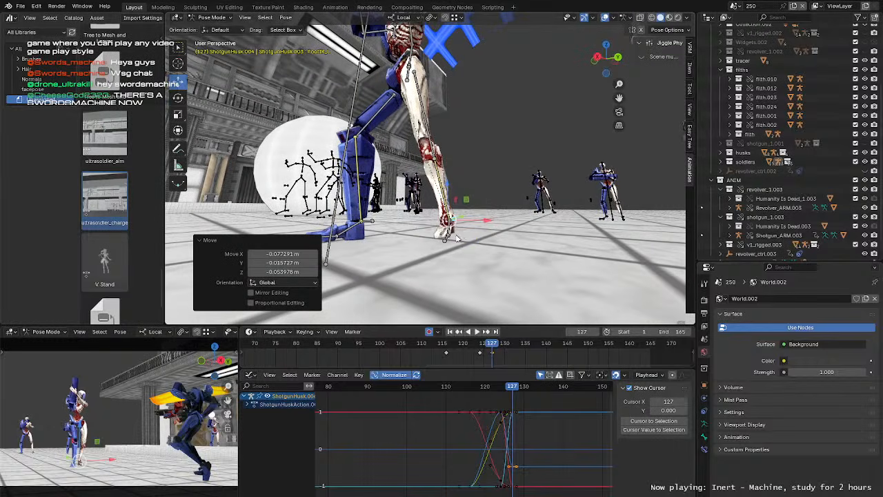
Step: Rotate FootIK.L 10.2° at frame 127 and lower it about 0.012 m onto the floor
click(503, 224)
middle_drag(504, 224, 428, 200)
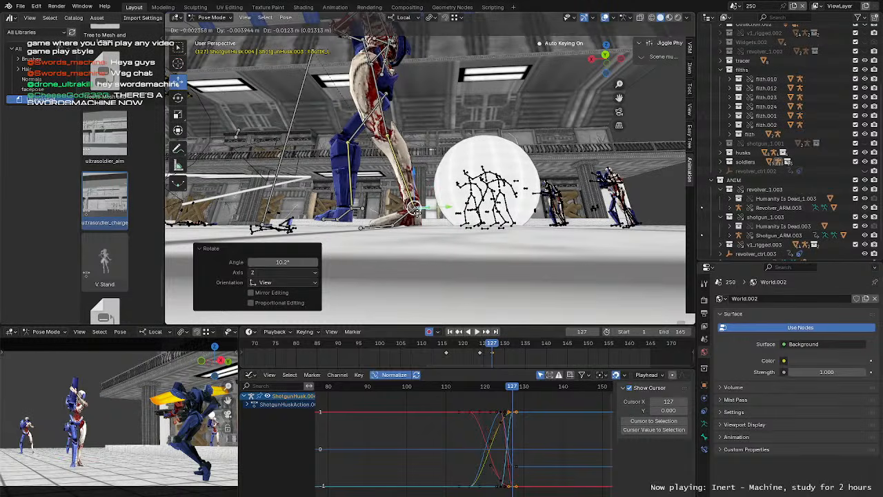
click(417, 213)
middle_drag(416, 213, 500, 215)
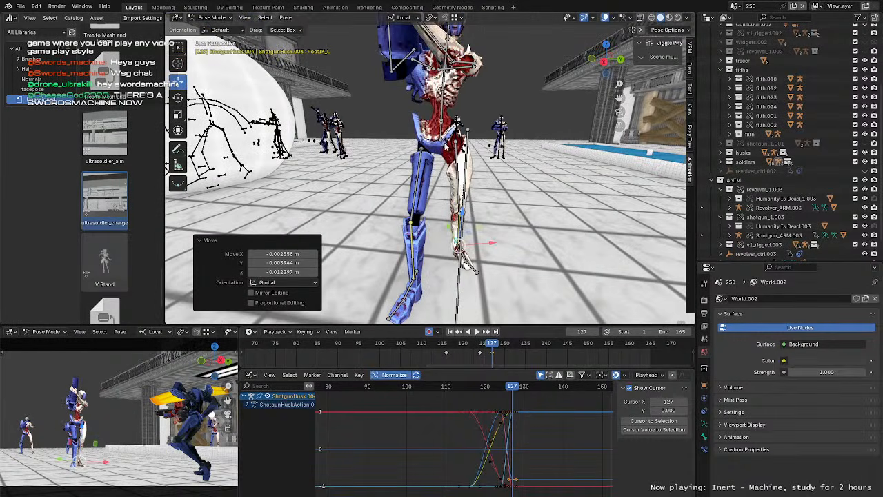
Step: Trackball-rotate ShotgunHusk.004's pelvis at frame 127 by about 3.44° and 12.6°
click(445, 146)
middle_drag(465, 153, 429, 159)
key(r)
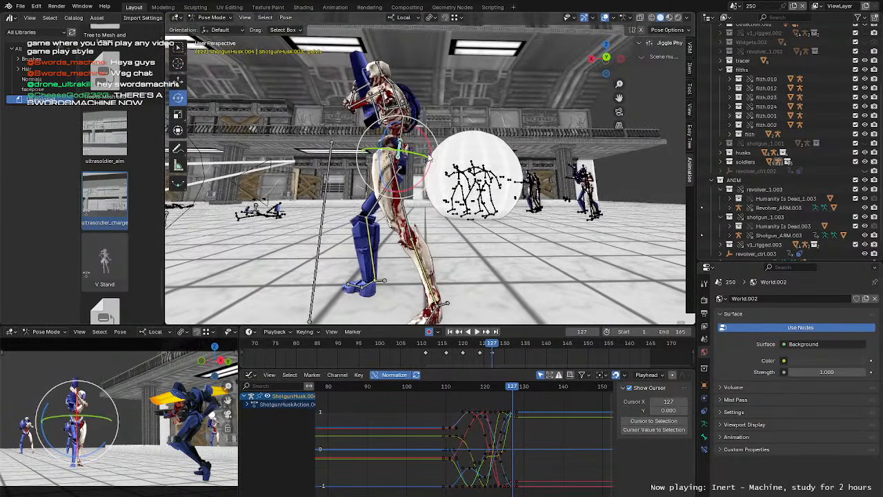
drag(400, 168, 412, 169)
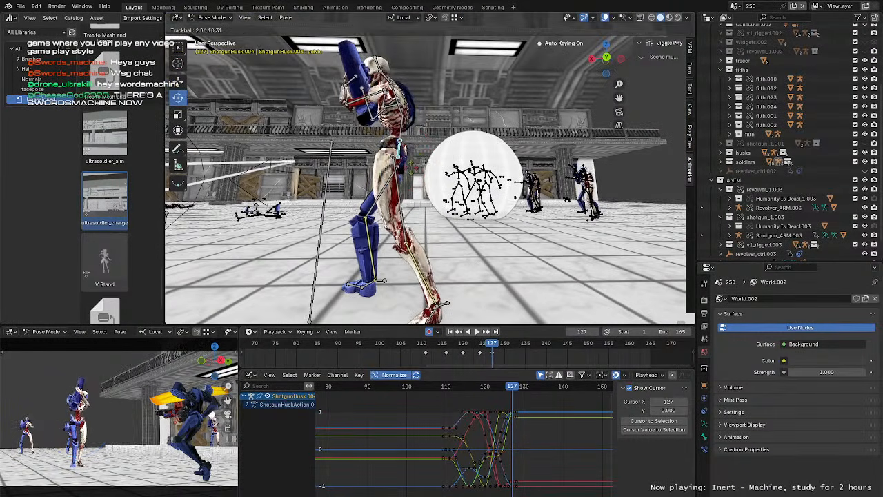
click(411, 169)
Step: Rotate the pelvis -3.56° from the front at frame 127 and shift it about -0.01 m in X from the side
middle_drag(412, 169, 534, 168)
key(r)
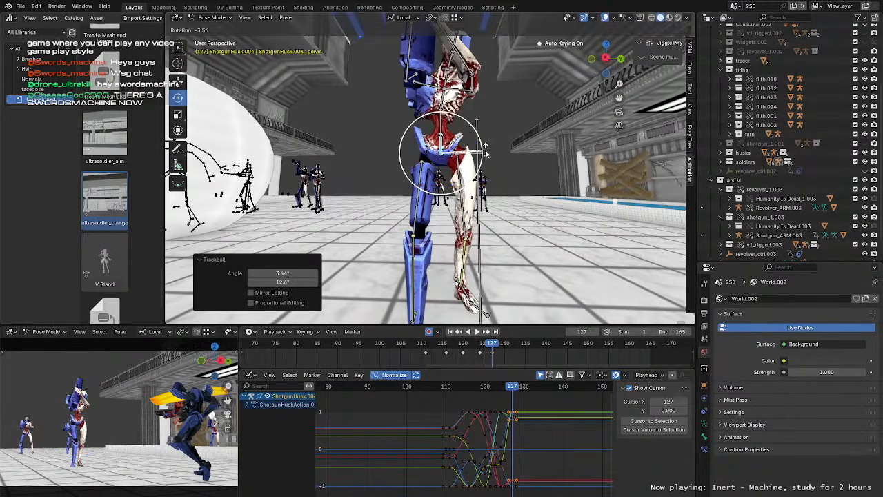
drag(485, 153, 486, 153)
middle_drag(485, 153, 402, 158)
key(g)
drag(403, 158, 407, 158)
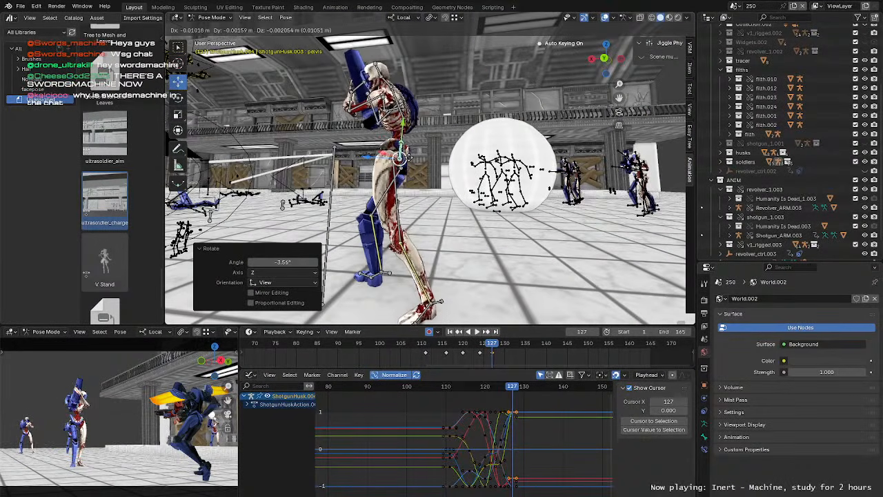
click(409, 158)
Step: Trackball-rotate the spine.002 bone at frame 127 to turn the upper torso
middle_drag(409, 158, 458, 152)
click(447, 149)
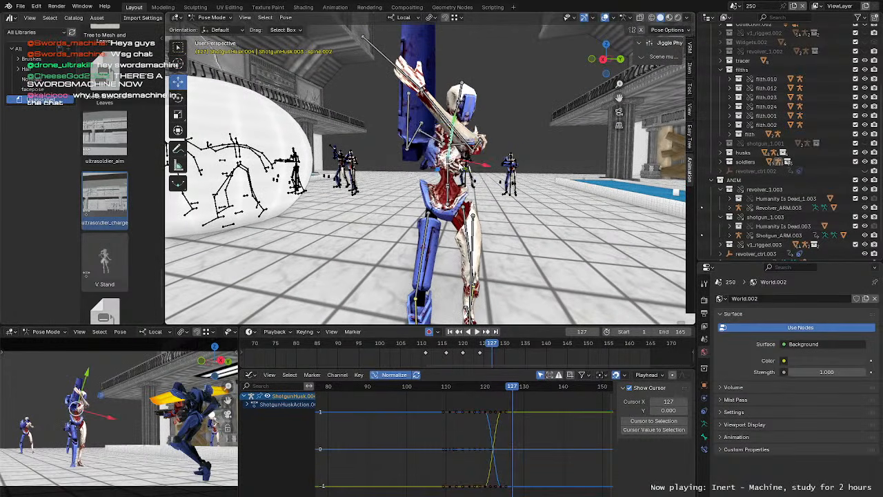
key(r)
key(r)
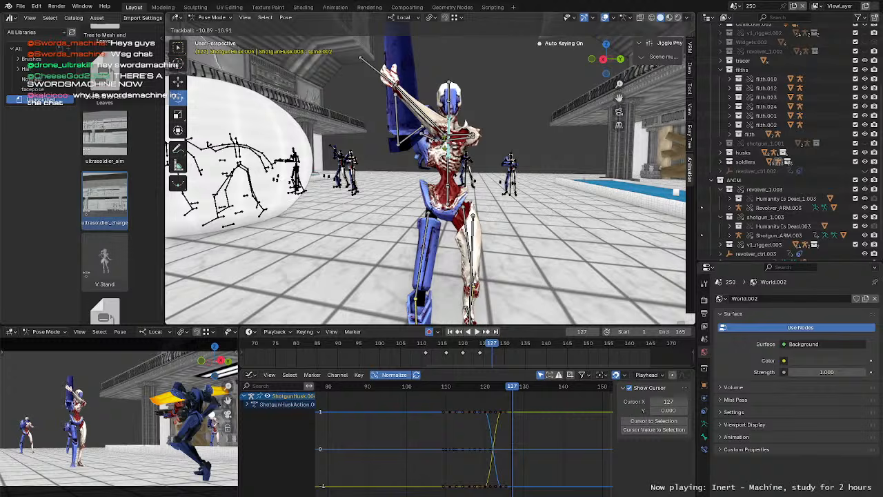
click(447, 147)
Step: Move the pelvis at frame 127 by about -0.04 m in X and -0.007 m in Y
middle_drag(447, 146, 502, 136)
click(471, 116)
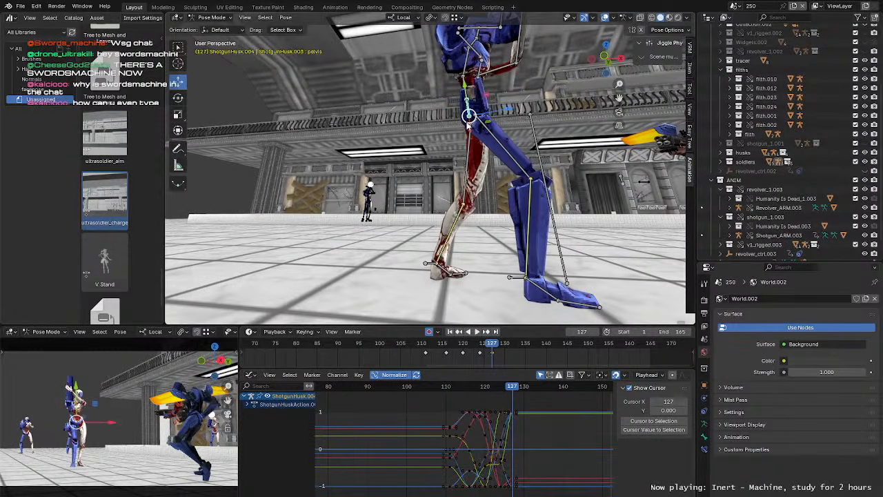
key(g)
click(451, 142)
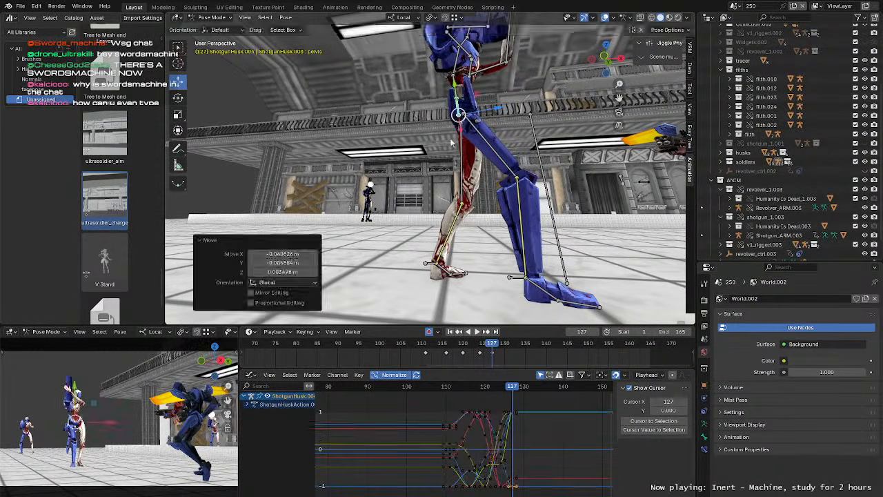
Step: Move FootIK.L at frame 127 by about -0.06 m in global X, plus -0.026 m along its local X
click(426, 266)
middle_drag(426, 266, 434, 246)
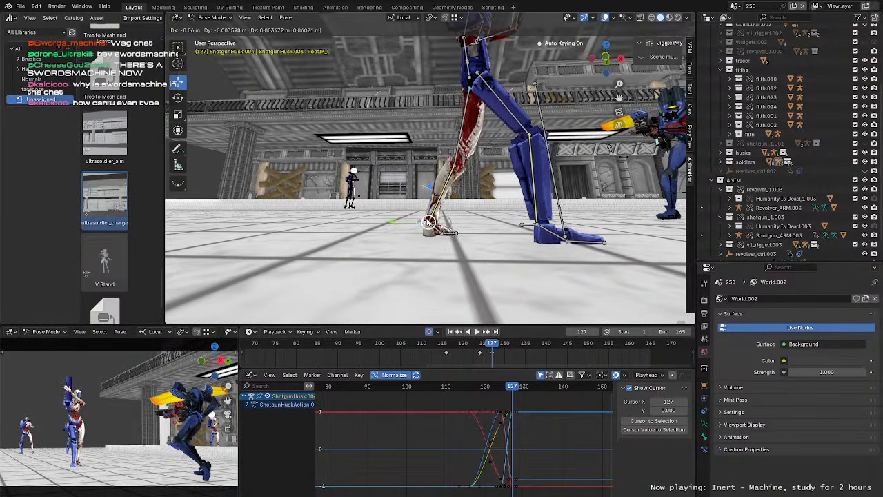
click(428, 222)
middle_drag(428, 221, 498, 232)
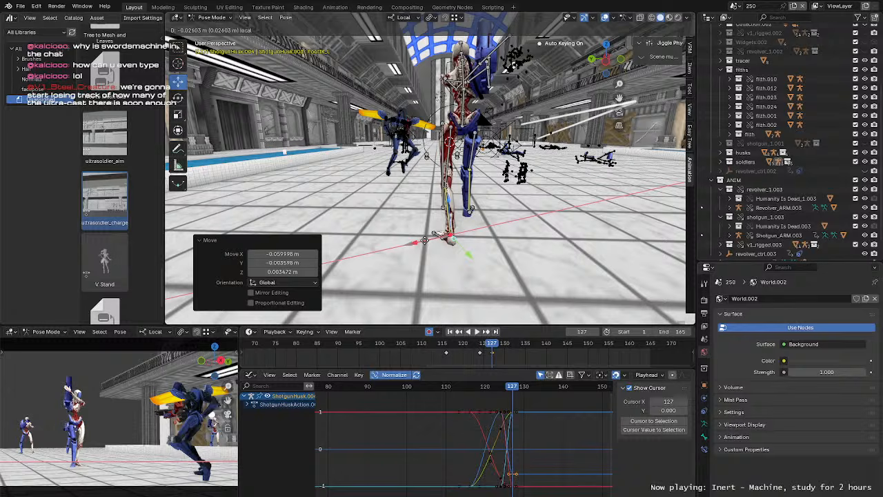
middle_drag(484, 206, 284, 187)
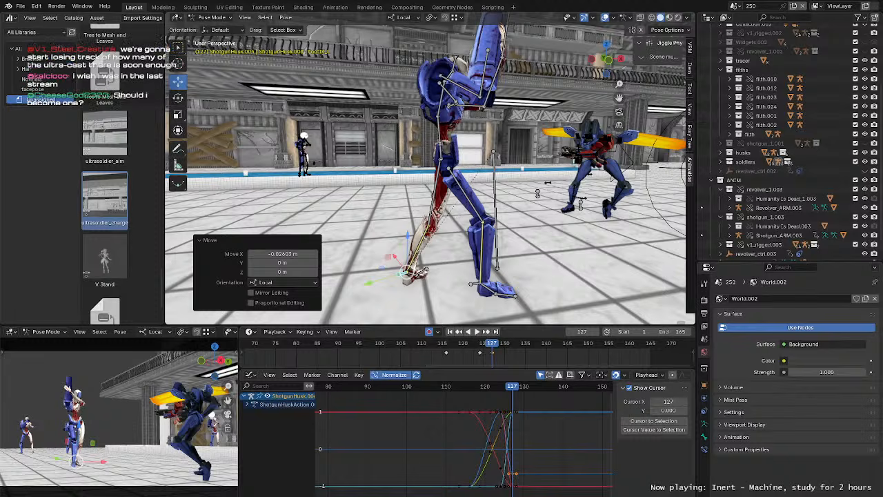
middle_drag(370, 171, 381, 232)
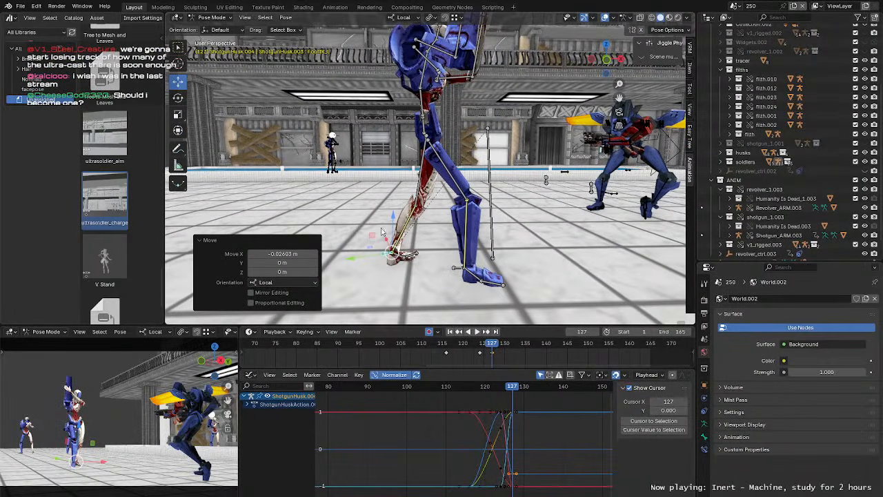
Step: Set the current frame to 116, trackball-rotate FootIK.L by -19.5° and 1.15°, and lower it about 0.005 m onto the floor
key(space)
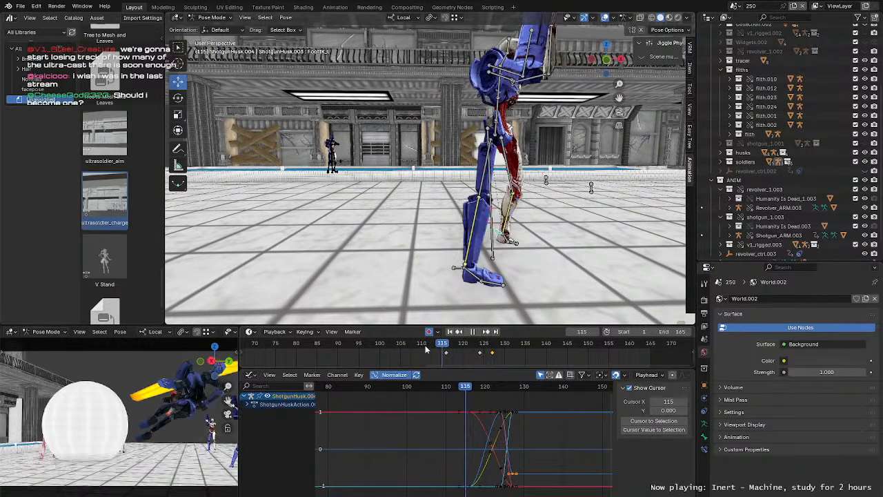
key(space)
drag(414, 345, 447, 347)
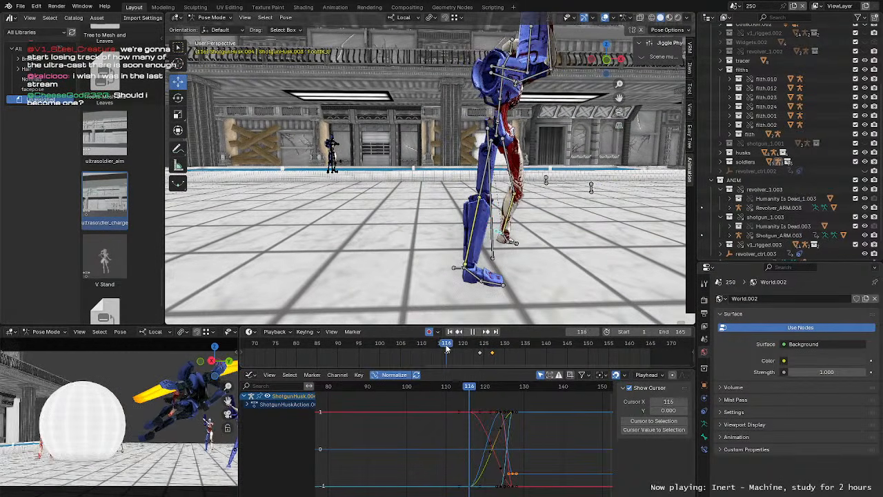
shift+middle_drag(507, 207, 357, 156)
key(r)
key(r)
key(r)
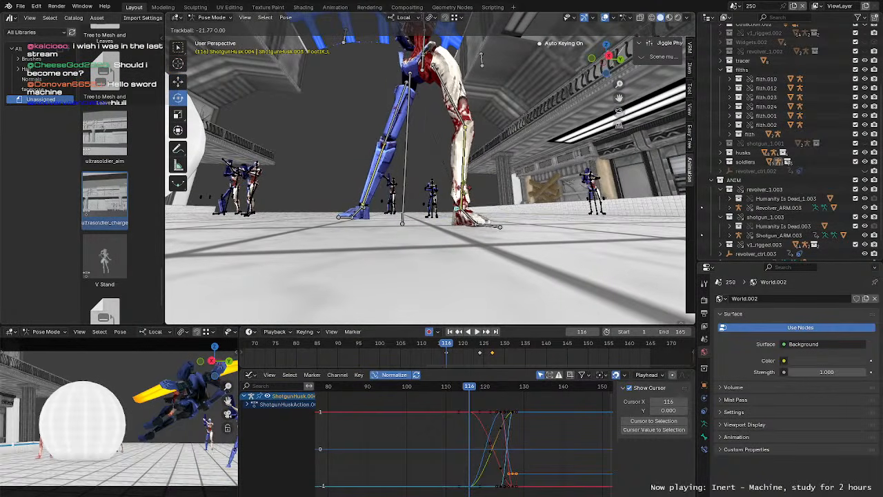
click(459, 199)
middle_drag(458, 198, 521, 201)
key(g)
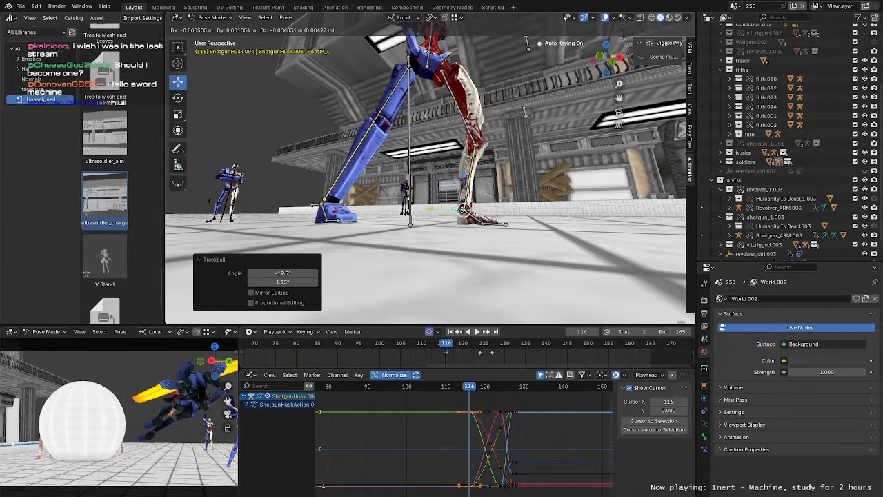
click(464, 208)
Step: Paste FootIK.L's copied frame 116 keyframe at frame 120 to hold the foot in place
middle_drag(464, 208, 445, 356)
key(space)
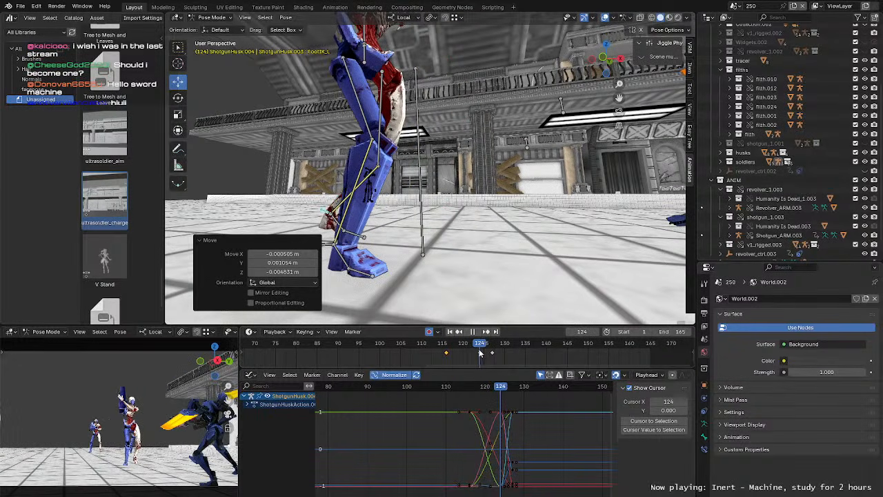
drag(478, 352, 463, 351)
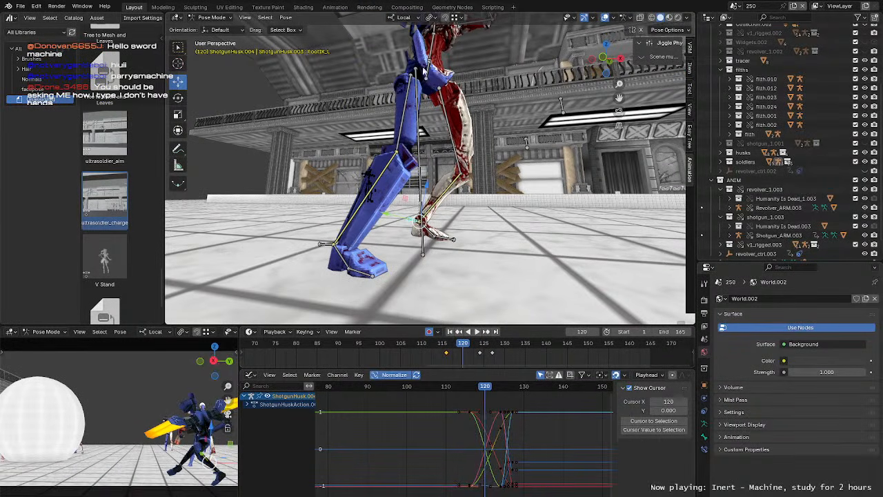
click(427, 86)
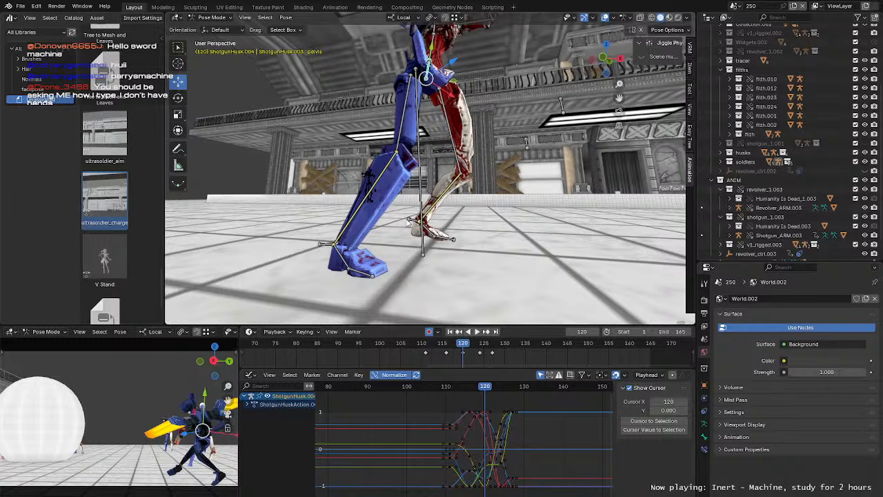
click(409, 221)
key(ctrl+v)
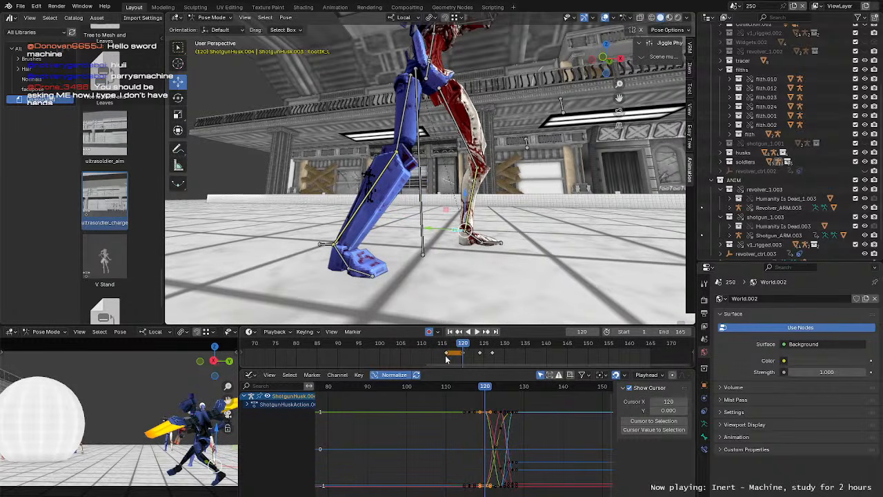
Step: Replay the leg motion from frame 114 to check the foot's step
key(space)
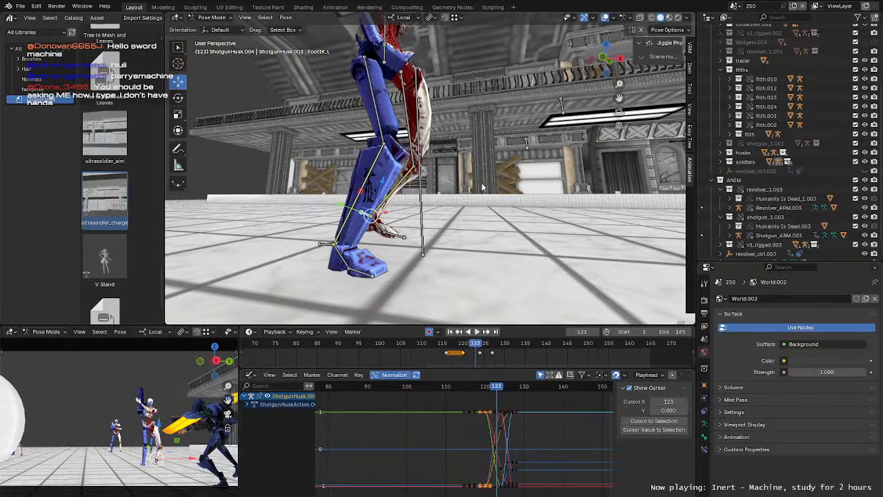
key(space)
middle_drag(452, 221, 422, 231)
click(438, 343)
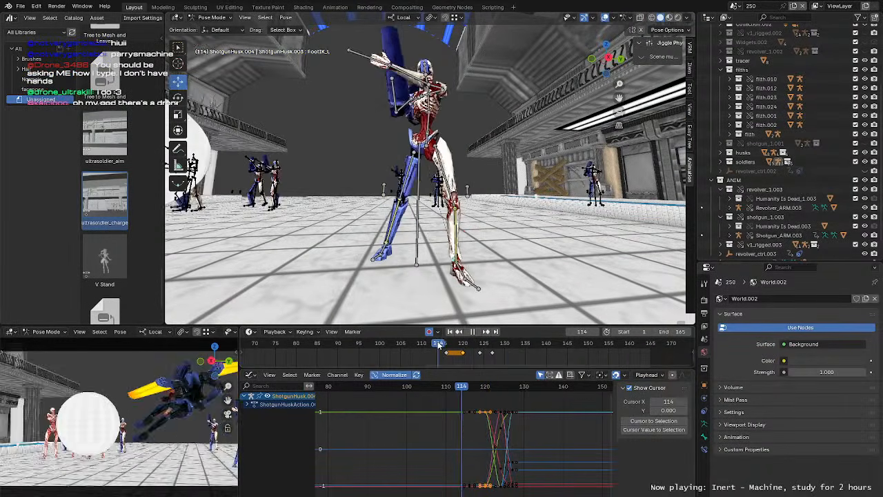
key(space)
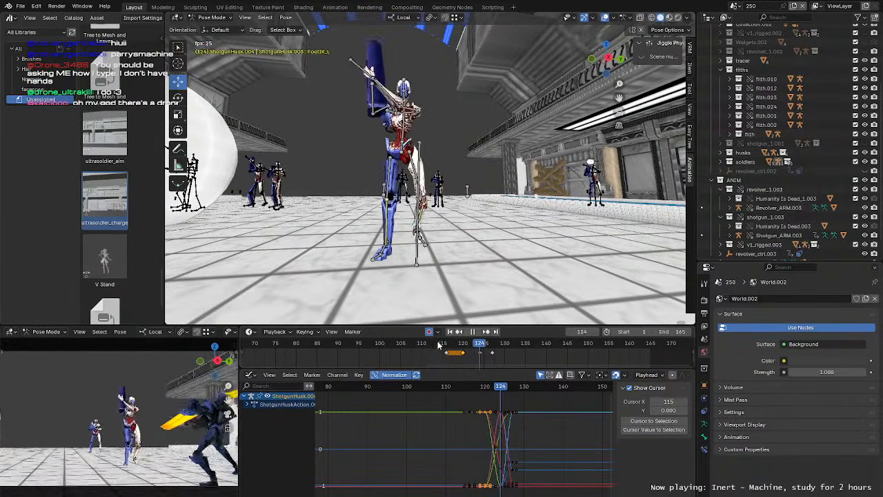
key(space)
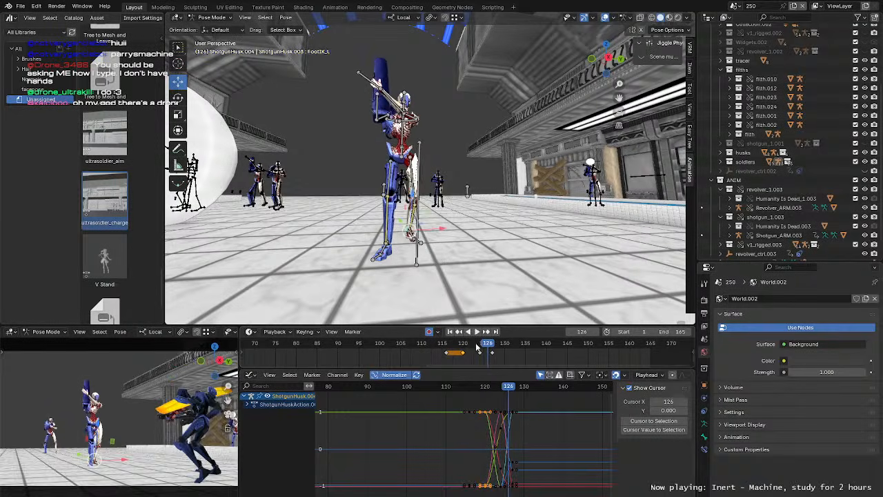
Step: At frame 127, select both upper arms and trackball-rotate them by 68.8° and 13.2° to bring the gun down
drag(477, 345, 494, 357)
middle_drag(396, 201, 504, 229)
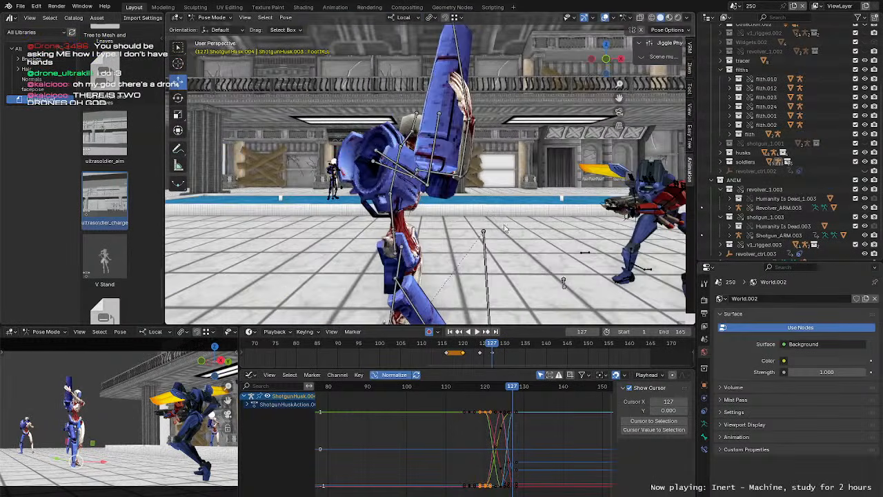
click(412, 177)
middle_drag(411, 178, 427, 199)
shift+click(430, 191)
key(r)
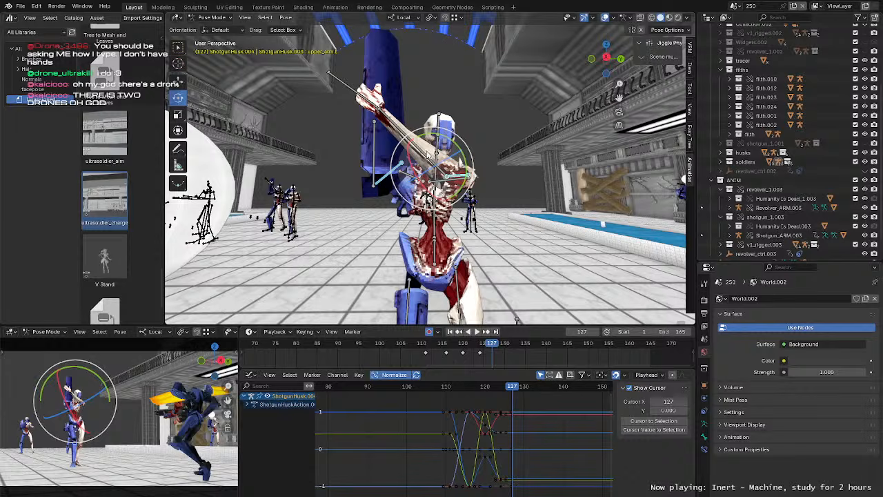
key(r)
key(r)
click(237, 184)
Step: Rotate both upper arms 10.6° from the front view and refine their angle with another trackball rotation
key(r)
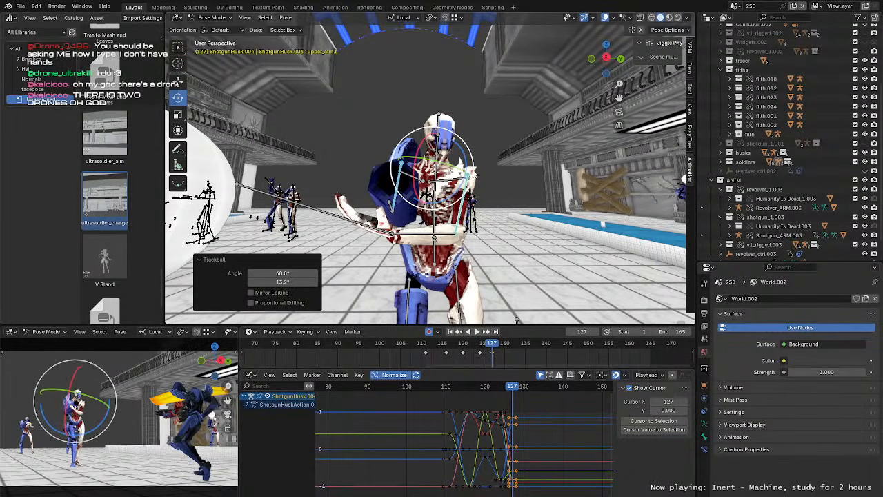
click(476, 182)
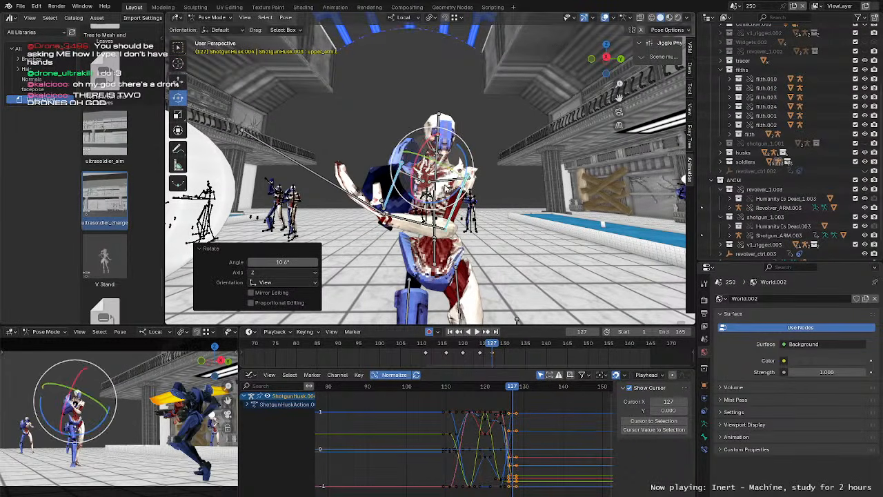
key(r)
key(r)
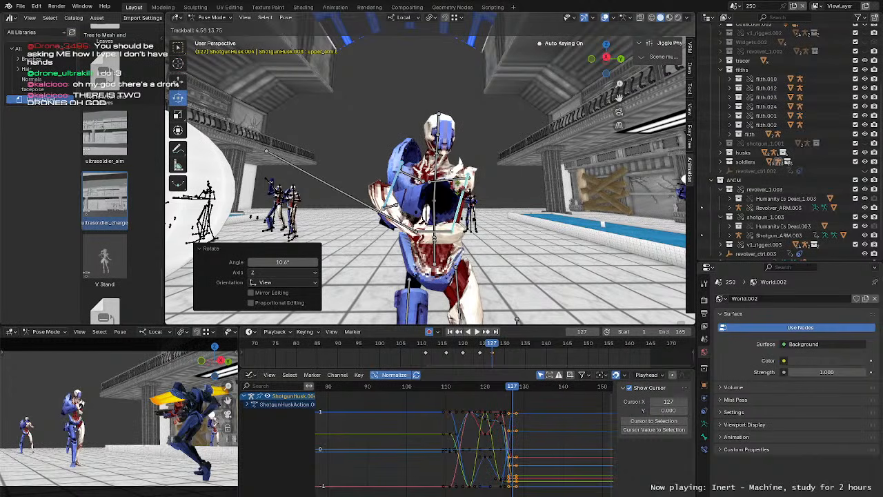
key(Return)
Step: Trackball-rotate the left upper arm on its own at frame 127 from a side view
middle_drag(515, 319, 441, 269)
key(r)
key(r)
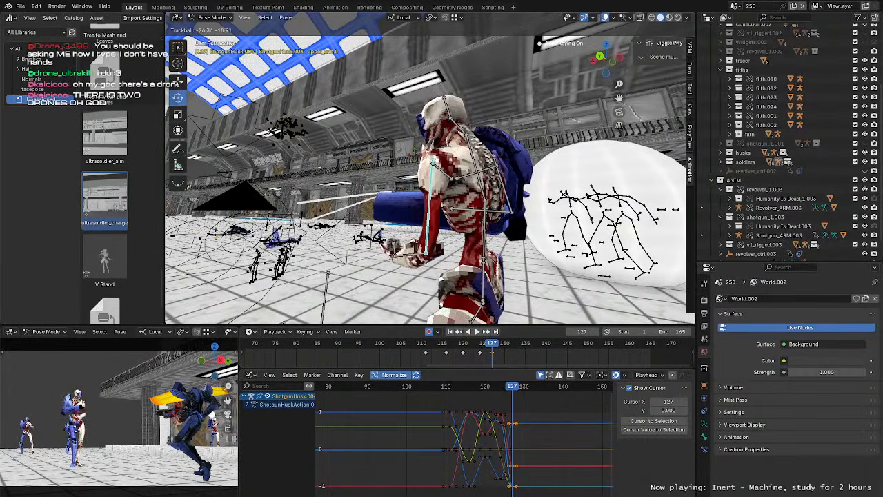
key(Return)
Step: Adjust the rotations of the left forearm and upper arm at frame 127, including a 4.37° turn about local X
middle_drag(545, 207, 473, 255)
click(502, 257)
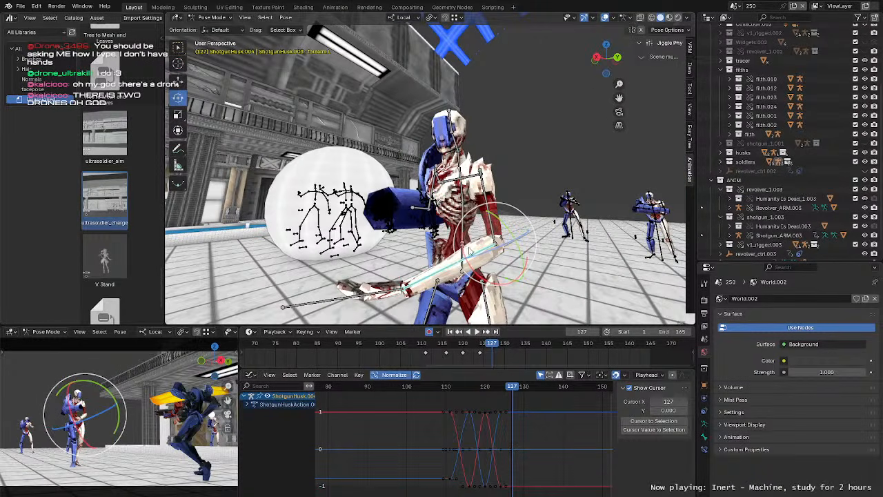
drag(462, 246, 466, 229)
middle_drag(466, 229, 512, 216)
click(489, 213)
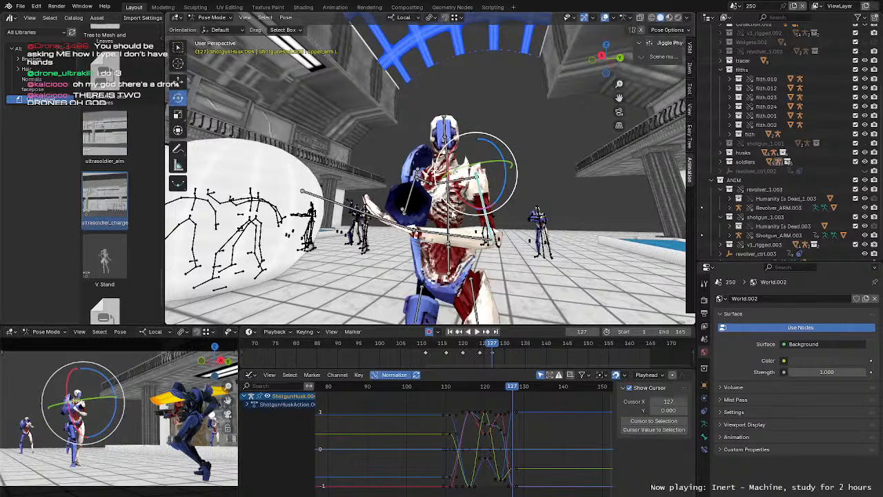
drag(448, 205, 477, 215)
click(473, 238)
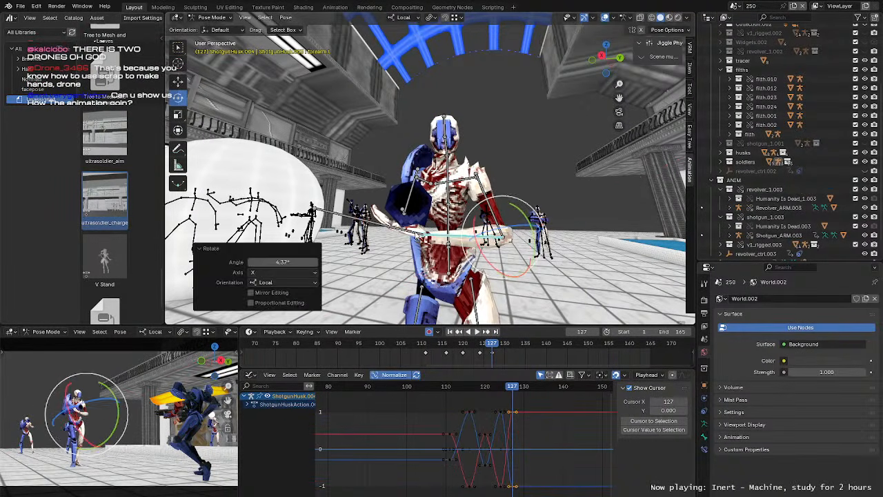
Step: Trackball-rotate the left forearm's end bone by 4.01° and 16.6° at frame 127, and refine it with a view-axis rotation
click(413, 228)
middle_drag(412, 228, 412, 221)
key(r)
key(r)
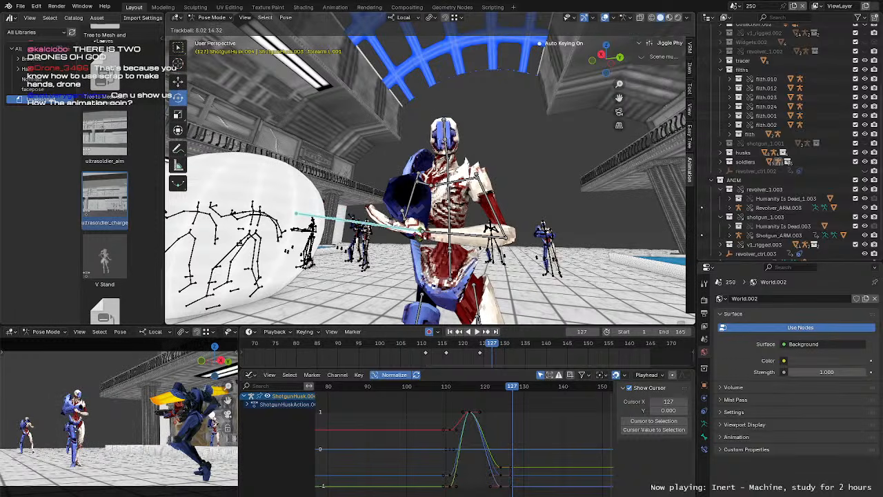
click(485, 209)
key(r)
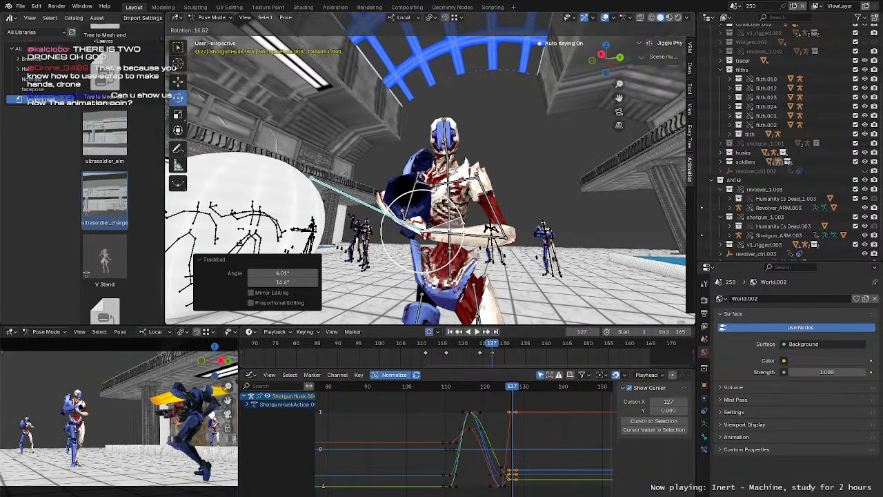
click(469, 225)
middle_drag(469, 225, 483, 252)
key(r)
key(r)
click(483, 243)
key(ctrl+z)
Step: Rotate the left forearm slightly about its local X axis at frame 127
key(r)
key(x)
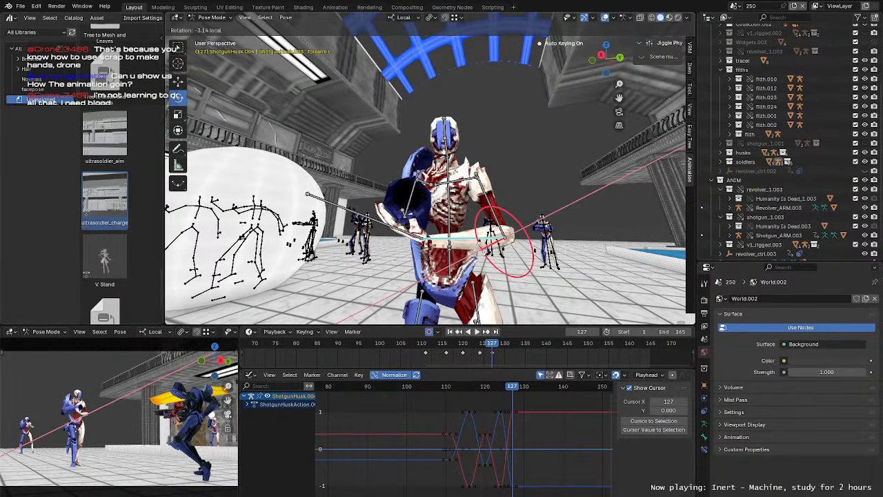
drag(481, 249, 481, 252)
Step: Rotate the left forearm's end bone 6.39° from a side view and trackball-rotate it by -3.44° and -10.3°
middle_drag(482, 251, 500, 244)
click(433, 231)
middle_drag(433, 231, 484, 238)
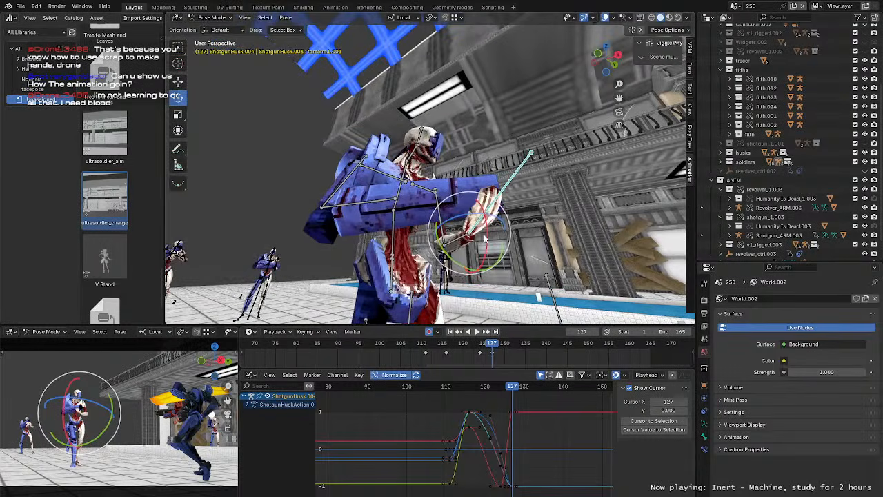
drag(440, 262, 437, 258)
middle_drag(472, 232, 475, 241)
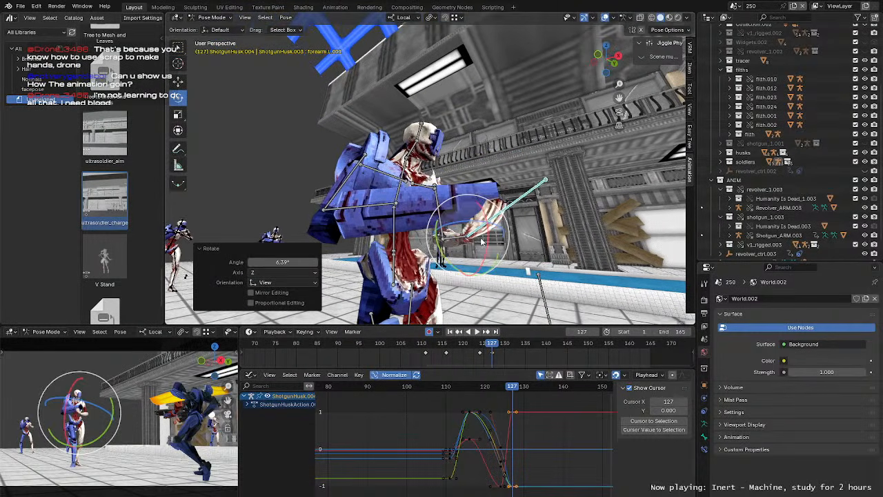
drag(476, 240, 472, 240)
middle_drag(506, 230, 376, 254)
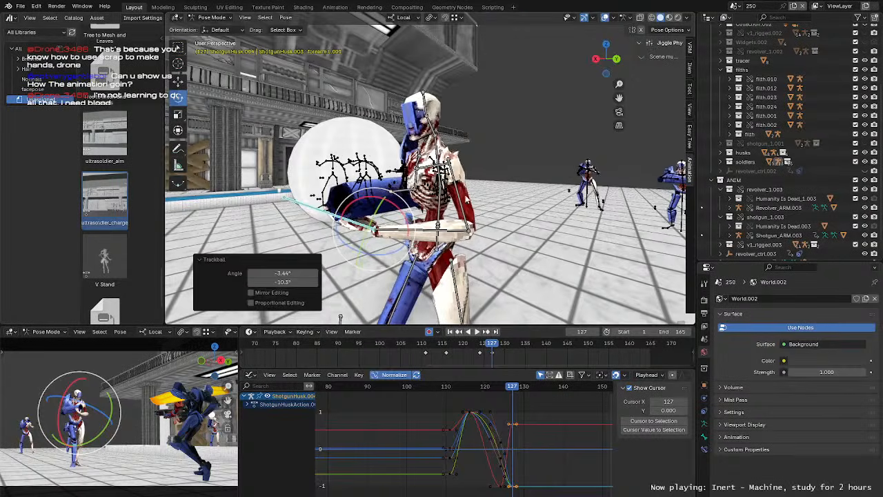
Step: Select the left upper arm and rotate it -9.8° about the view axis at frame 127
click(475, 203)
middle_drag(475, 203, 451, 204)
click(478, 174)
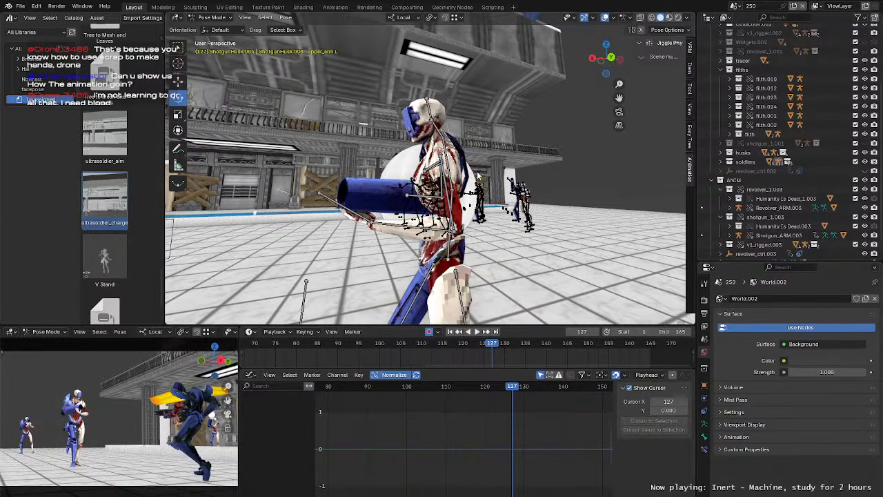
click(442, 197)
click(449, 198)
middle_drag(457, 196, 562, 232)
key(r)
click(480, 175)
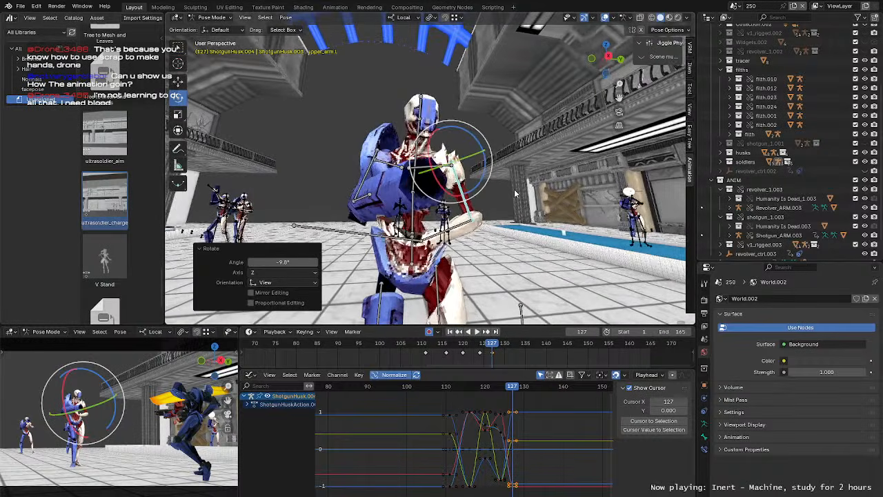
Step: Select the left forearm and rotate it 6.69° about its local X axis
click(457, 236)
middle_drag(456, 235, 360, 316)
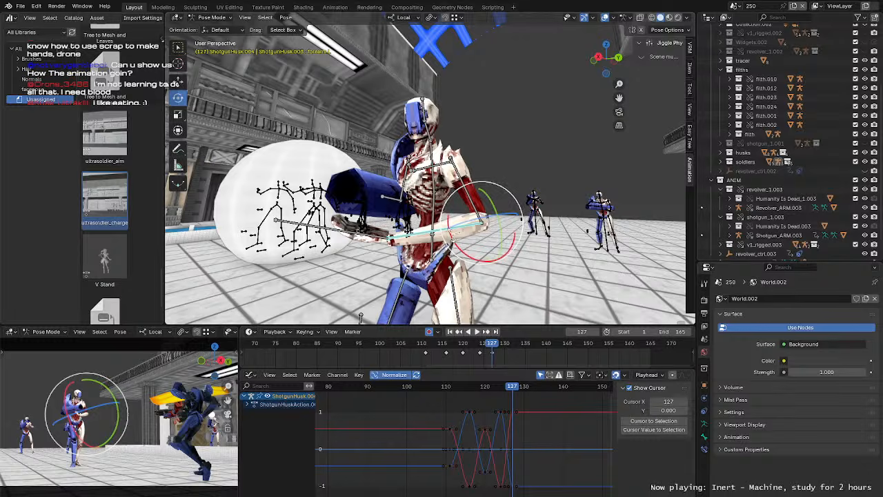
key(r)
key(x)
click(360, 316)
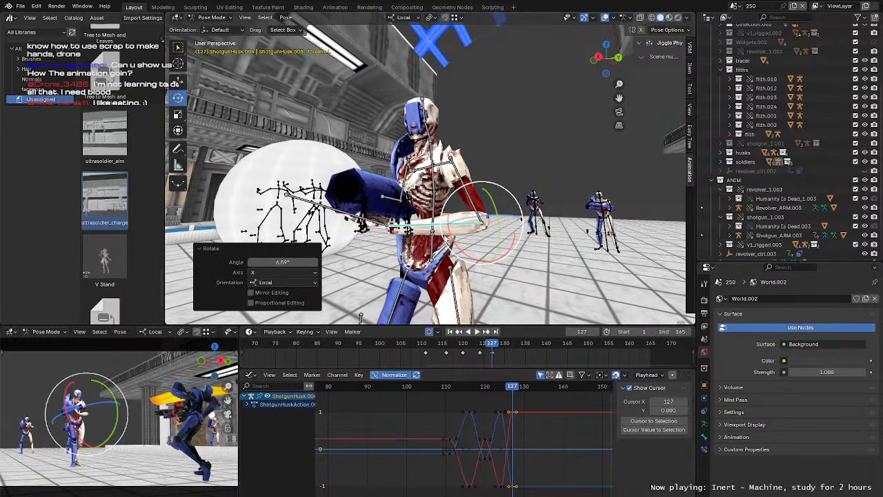
Step: Rotate the left forearm's end bone 3.14° about the view axis and adjust it with a trackball rotation from the side
middle_drag(346, 232, 86, 273)
scroll(488, 252, down, 2)
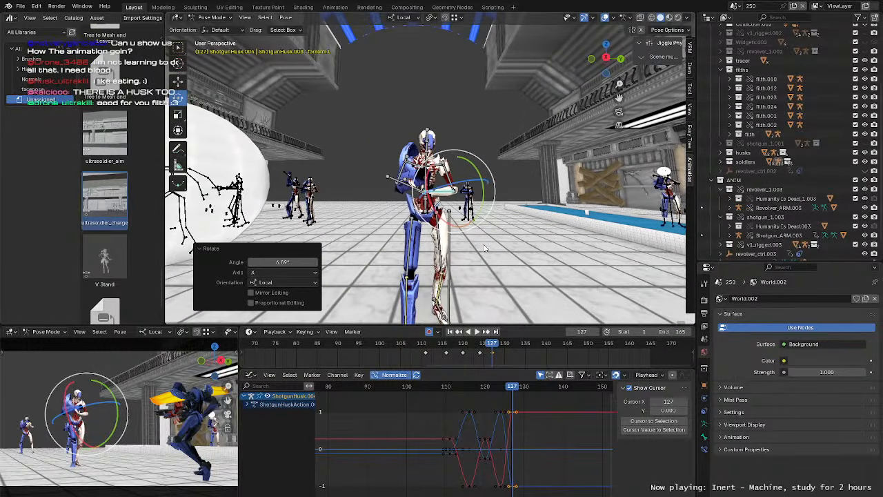
shift+middle_drag(481, 245, 459, 229)
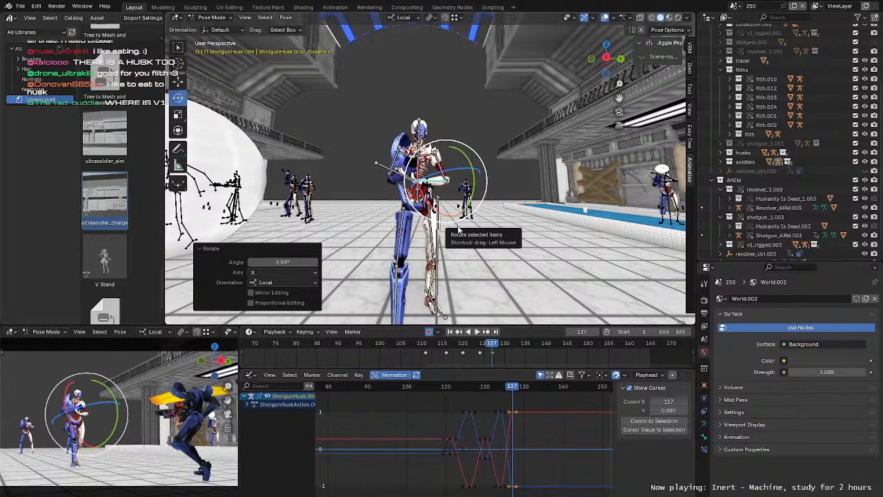
middle_drag(502, 197, 481, 171)
middle_drag(493, 223, 488, 207)
click(384, 187)
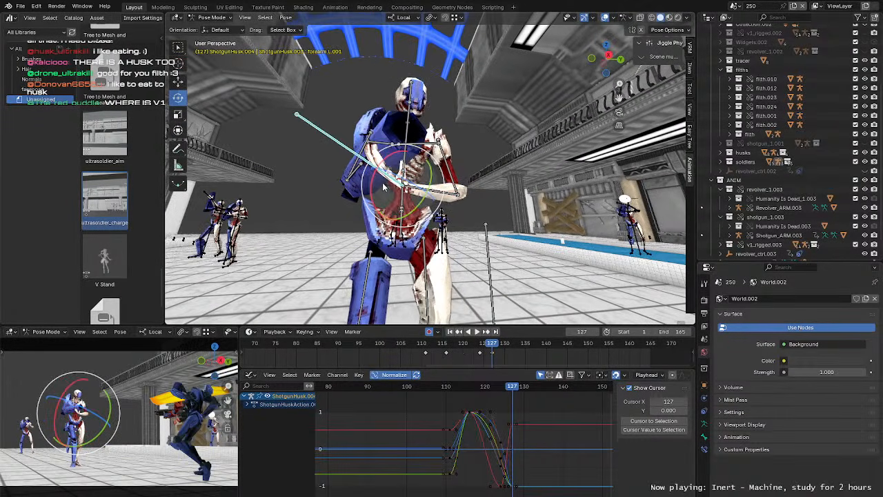
key(r)
click(442, 175)
middle_drag(442, 176, 482, 190)
key(r)
key(r)
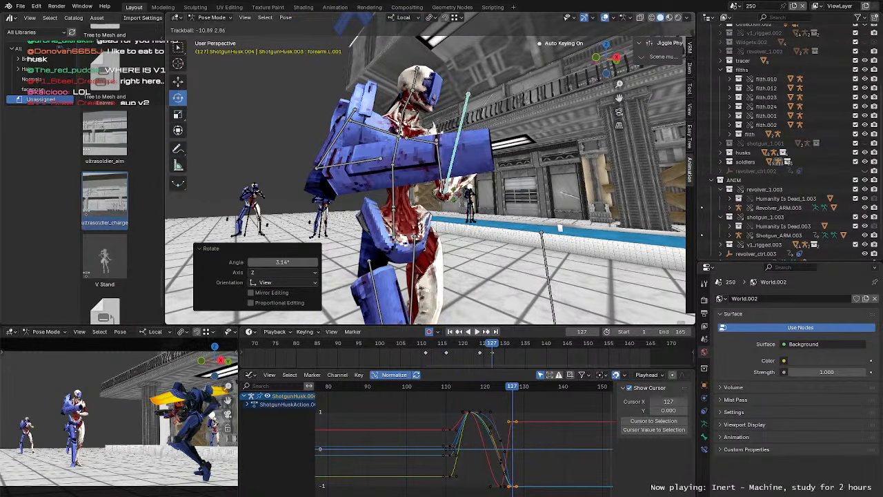
click(482, 192)
Step: Refine the left forearm's end bone under the gun, finishing with a trackball rotation of -1.72° and 4.01°
middle_drag(481, 192, 460, 213)
click(432, 195)
drag(450, 209, 452, 214)
middle_drag(452, 213, 438, 298)
click(367, 192)
key(r)
key(r)
click(416, 185)
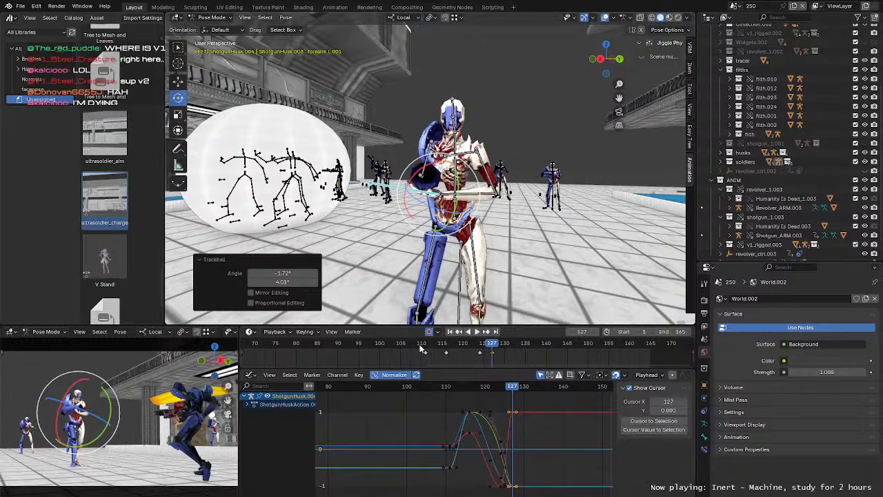
Step: Play the husk's motion from frame 111 to 123, and show the shot through the camera with viewport overlays hidden
key(space)
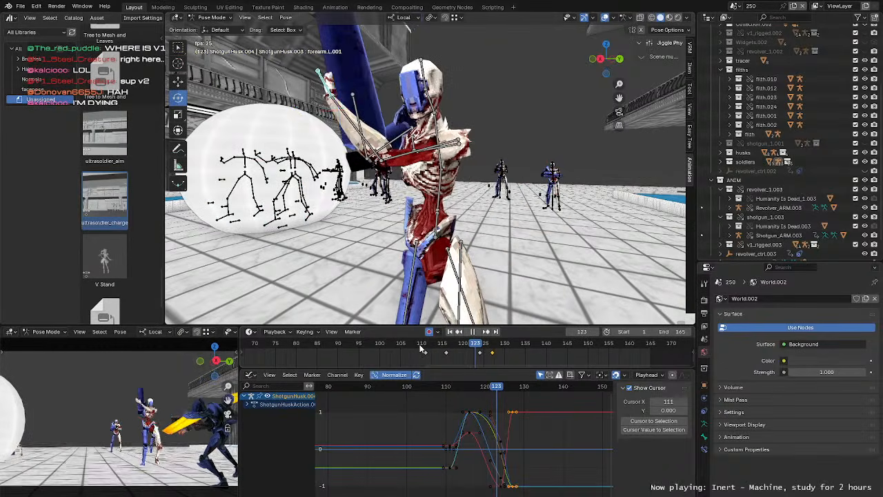
key(space)
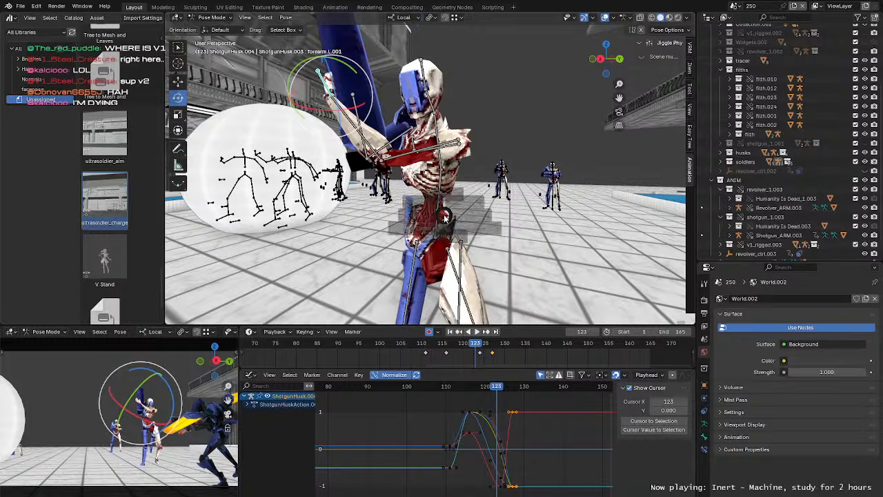
key(KP_0)
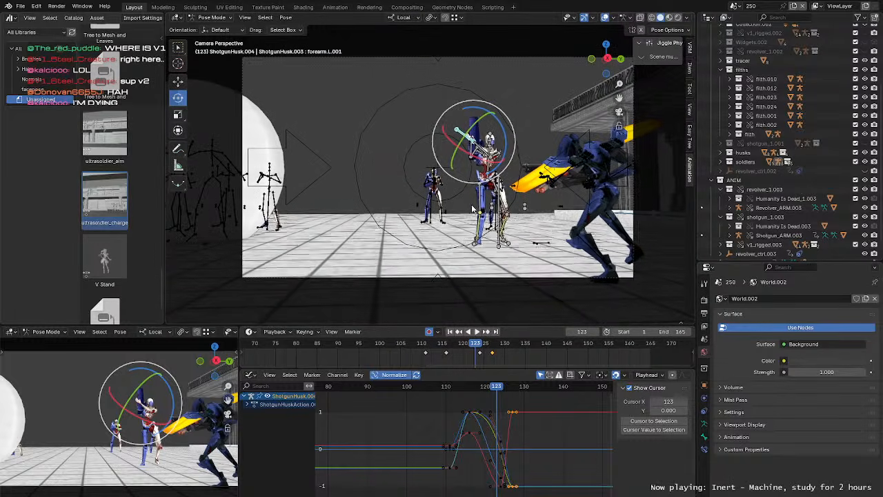
scroll(473, 200, up, 1)
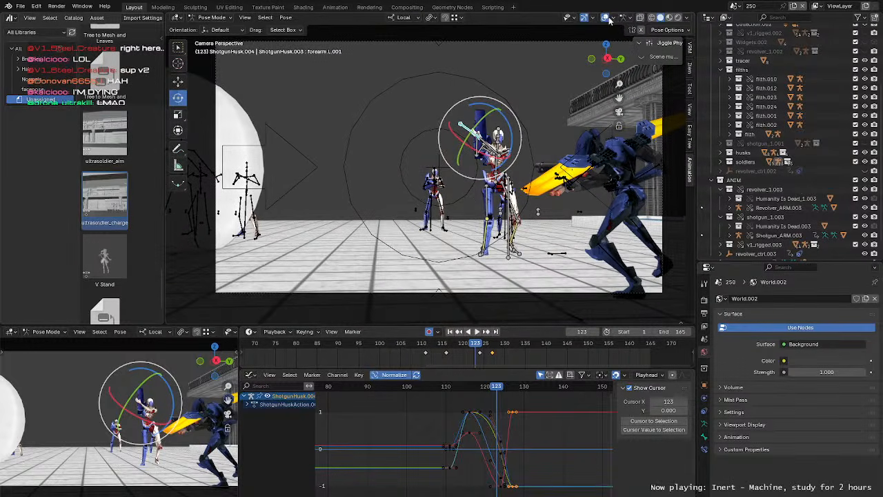
scroll(448, 351, down, 5)
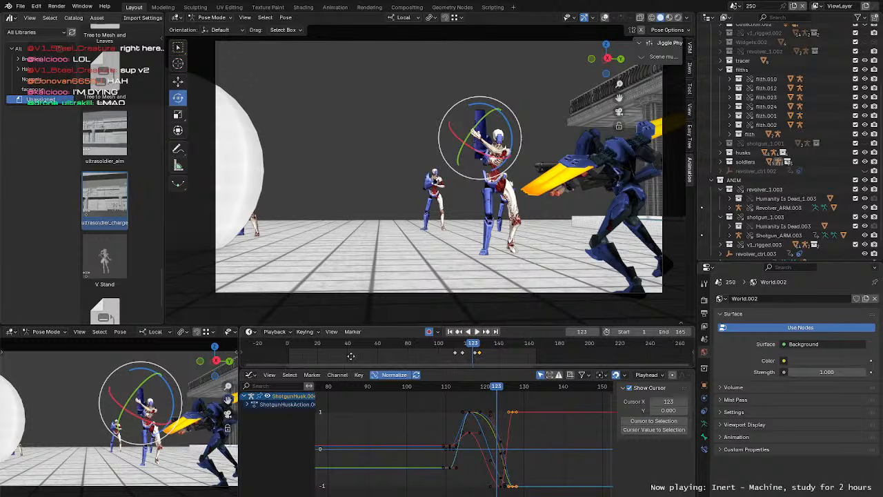
scroll(355, 357, up, 1)
Step: Play the whole shot through the camera from its opening frames and scrub to frame 57
click(273, 345)
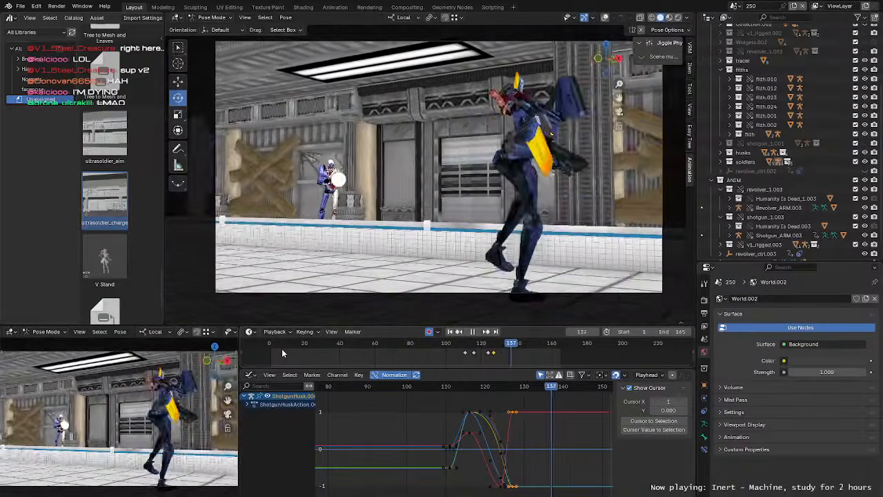
key(space)
click(273, 345)
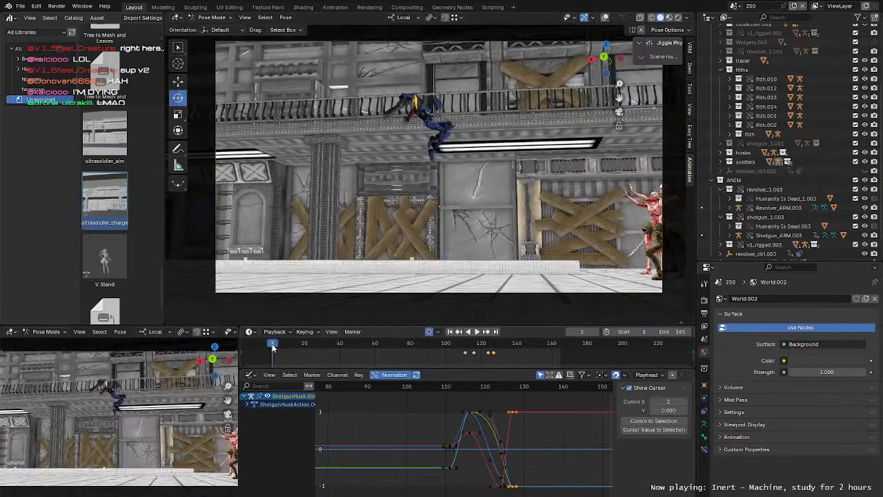
key(space)
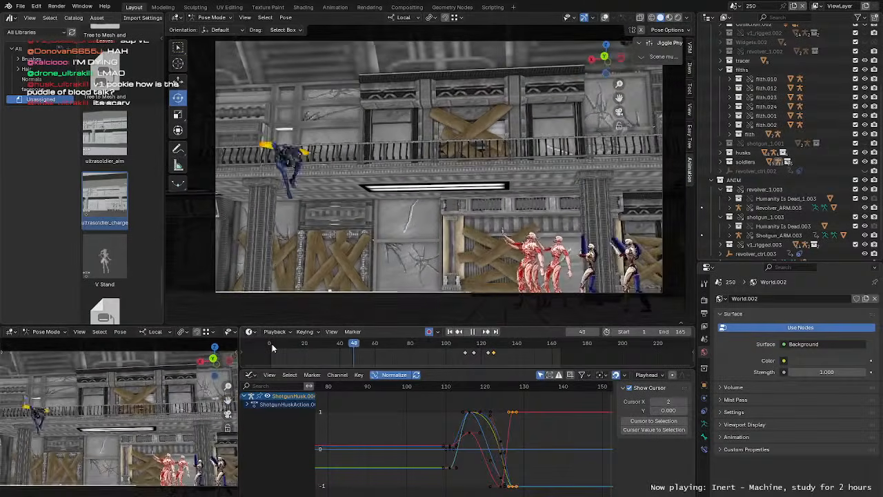
drag(271, 343, 274, 347)
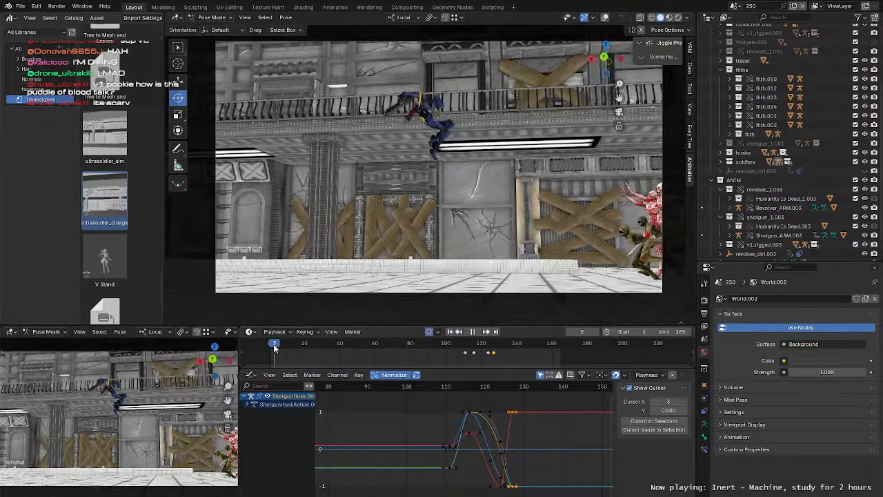
click(273, 344)
key(space)
key(space)
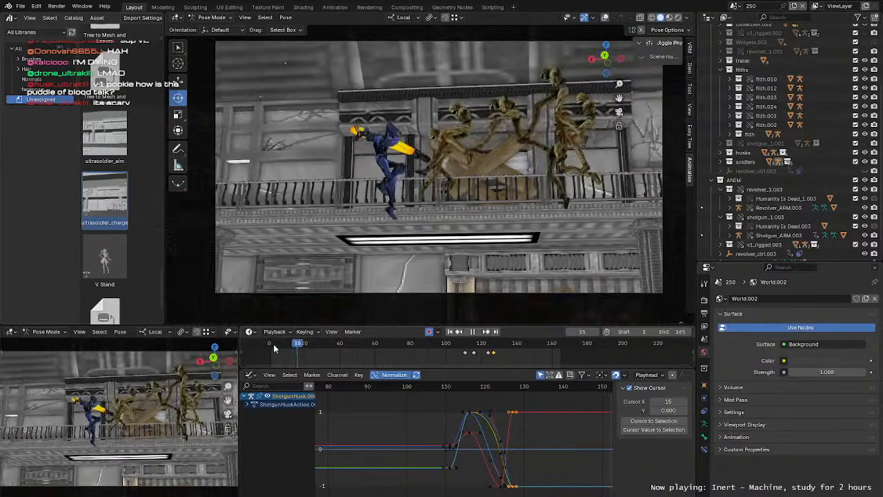
key(space)
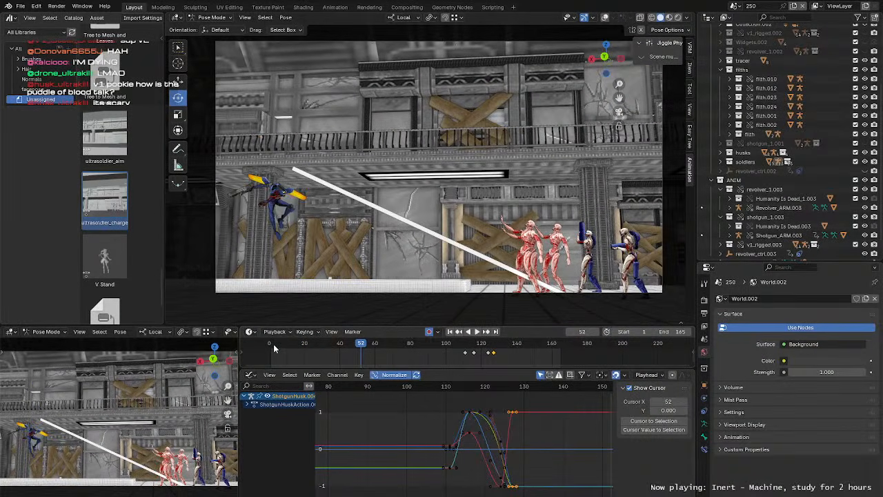
mouse_move(358, 347)
mouse_down()
mouse_move(331, 348)
mouse_move(369, 354)
mouse_up()
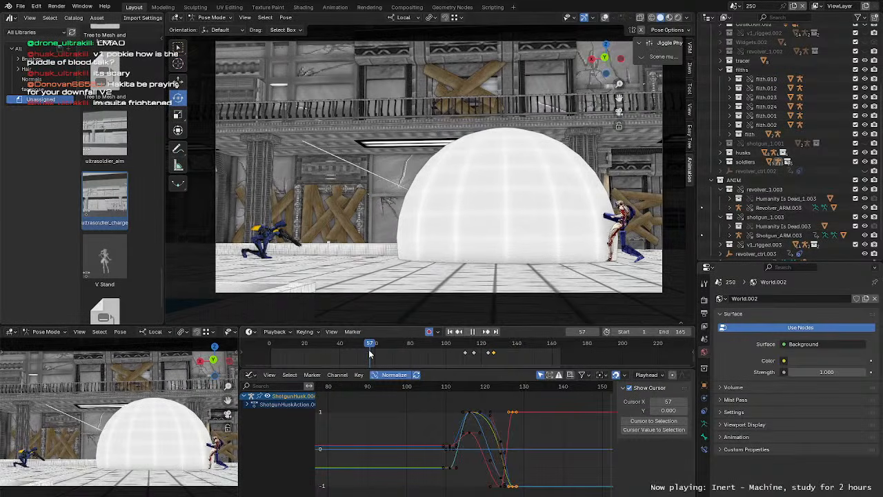
Step: Go to frame 36 outside the camera view with overlays shown, switch to Object Mode and select the stray.003 armature
middle_drag(441, 176, 493, 193)
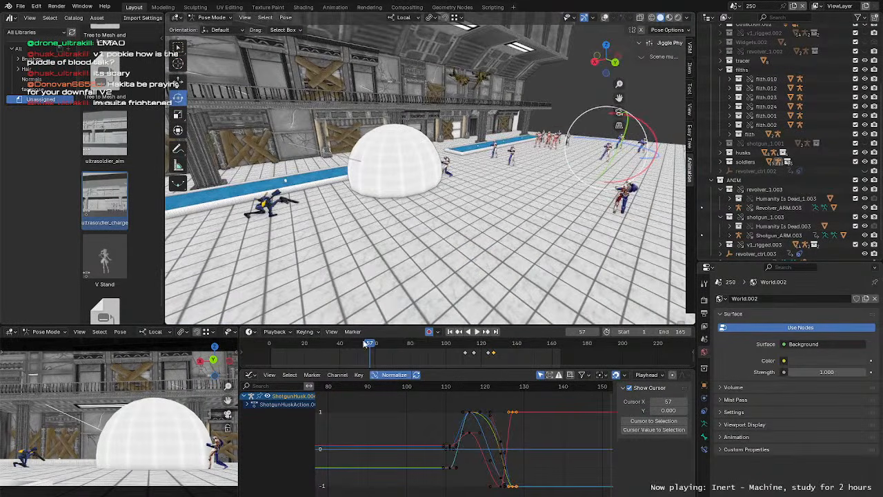
click(334, 347)
key(space)
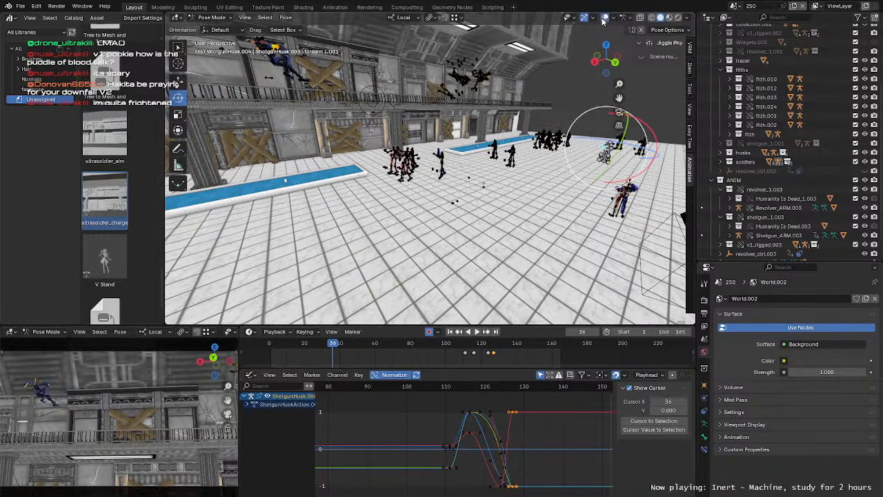
click(460, 165)
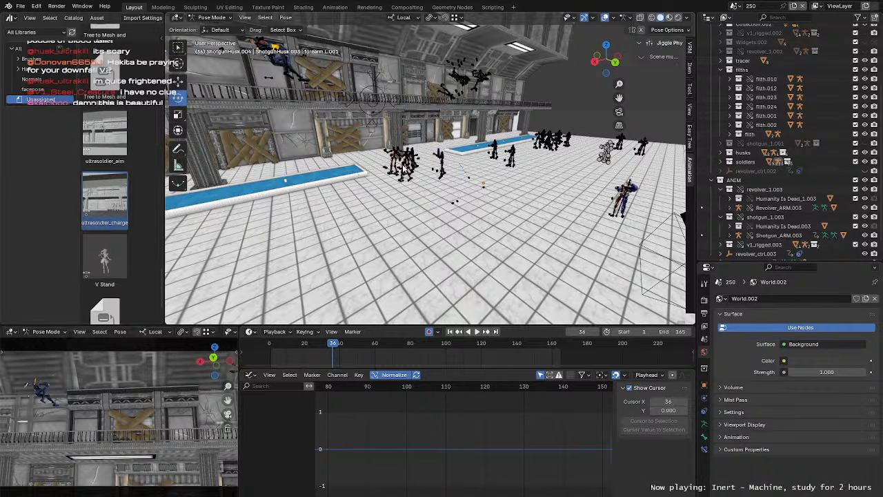
key(ctrl+Tab)
click(403, 164)
scroll(406, 166, up, 6)
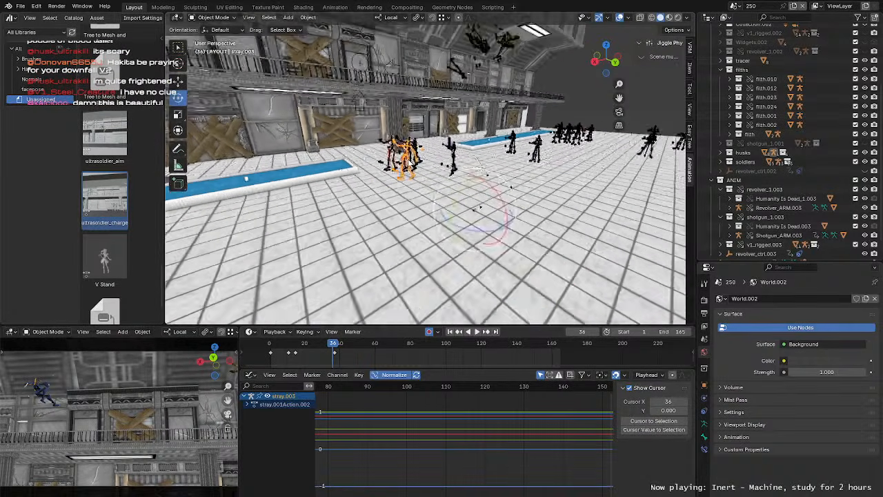
Step: Review the strays' motion up close from frame 16 onward and stop at frame 39
middle_drag(435, 166, 370, 301)
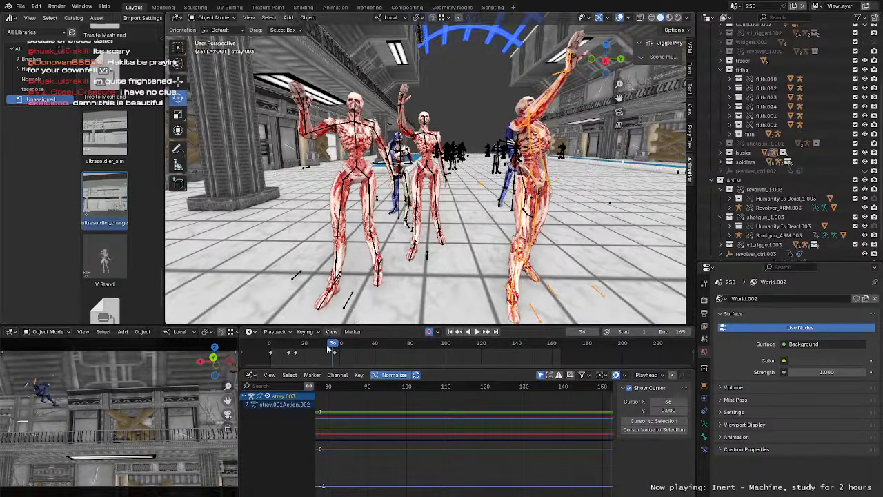
mouse_move(299, 348)
mouse_down()
mouse_move(333, 349)
mouse_move(299, 349)
mouse_up()
key(space)
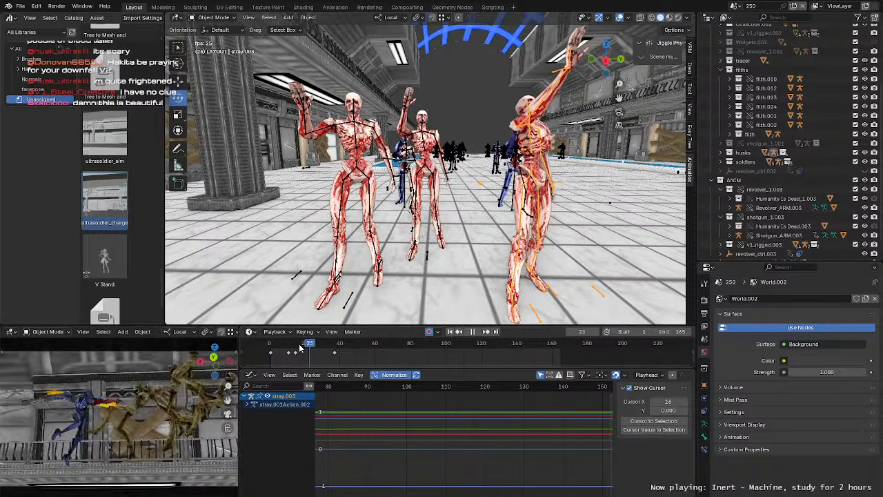
key(space)
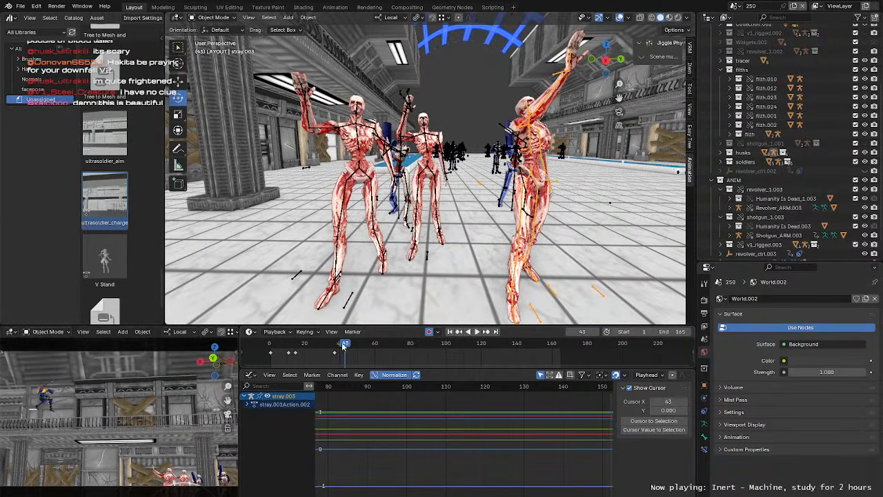
mouse_move(347, 347)
mouse_down()
mouse_move(357, 352)
mouse_move(338, 346)
mouse_up()
key(space)
key(Escape)
key(space)
key(Escape)
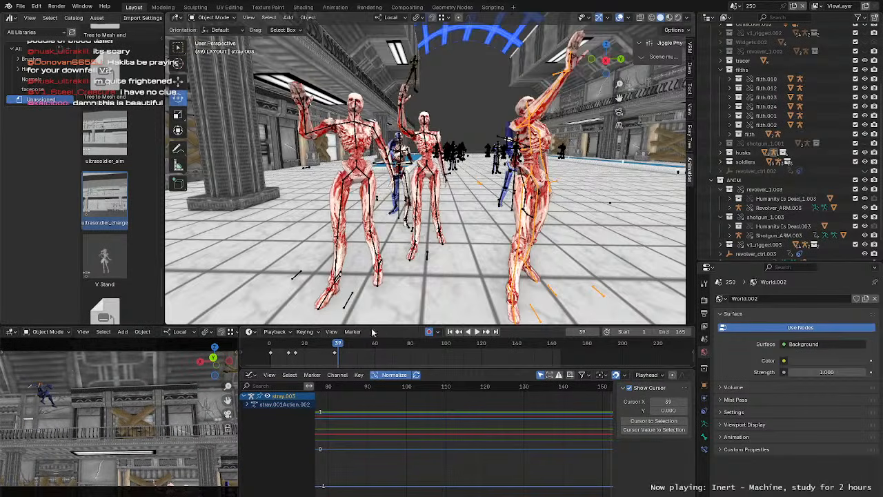
Step: Enter Pose Mode on stray.003 and select its Hips bone with the Move tool at frame 39
middle_drag(534, 226, 508, 225)
key(ctrl+Tab)
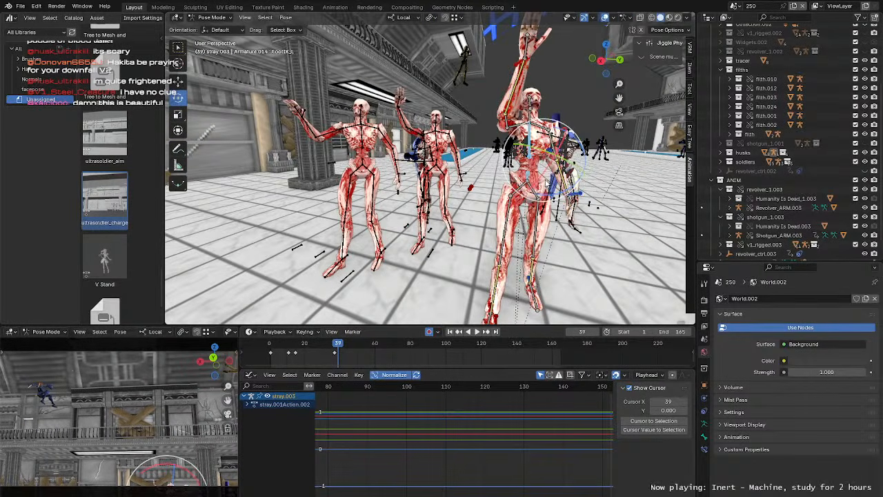
middle_drag(545, 183, 437, 185)
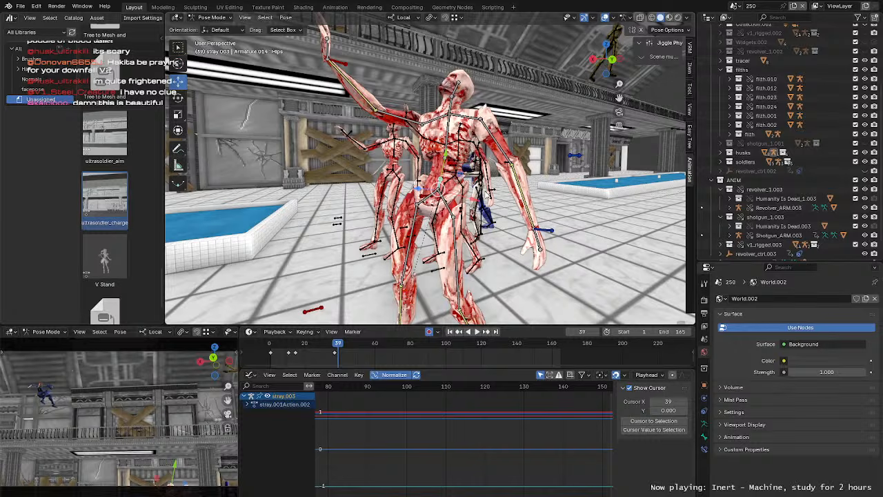
scroll(487, 196, down, 2)
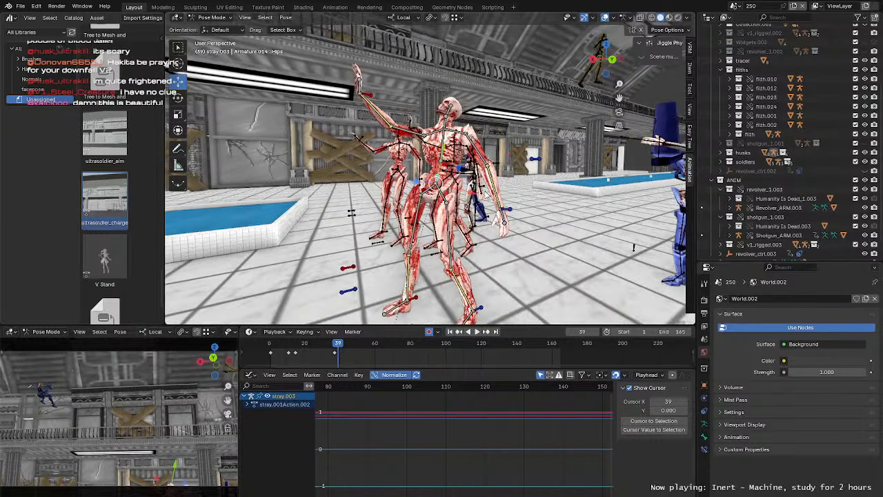
middle_drag(500, 200, 487, 196)
scroll(487, 196, up, 2)
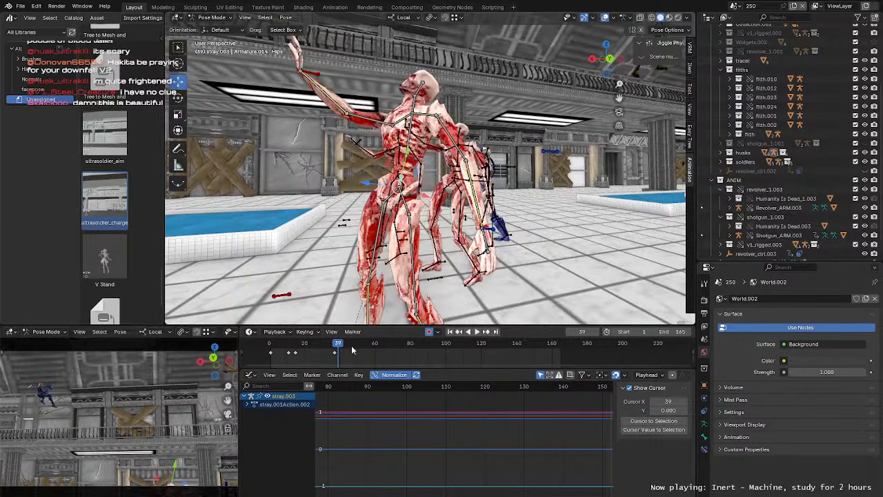
Step: Insert a keyframe for the hips of the stray.003 armature at frame 49
key(space)
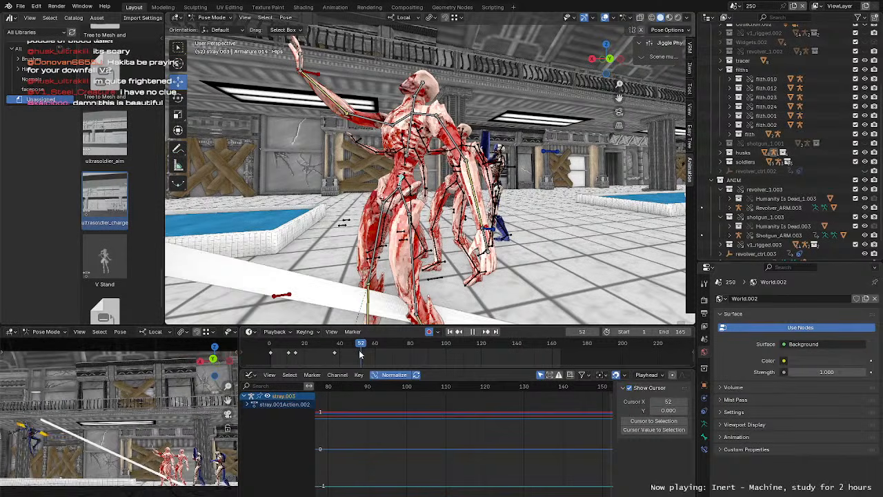
drag(359, 355, 353, 357)
drag(353, 357, 357, 356)
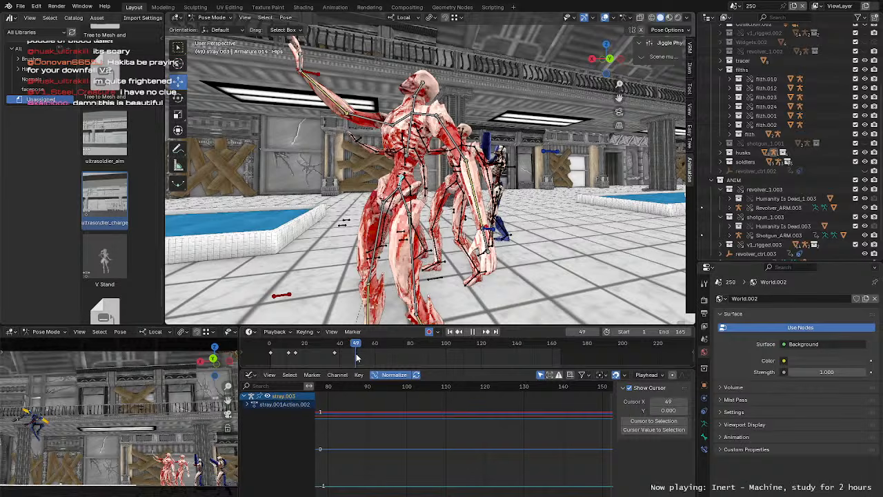
middle_drag(491, 205, 436, 220)
key(i)
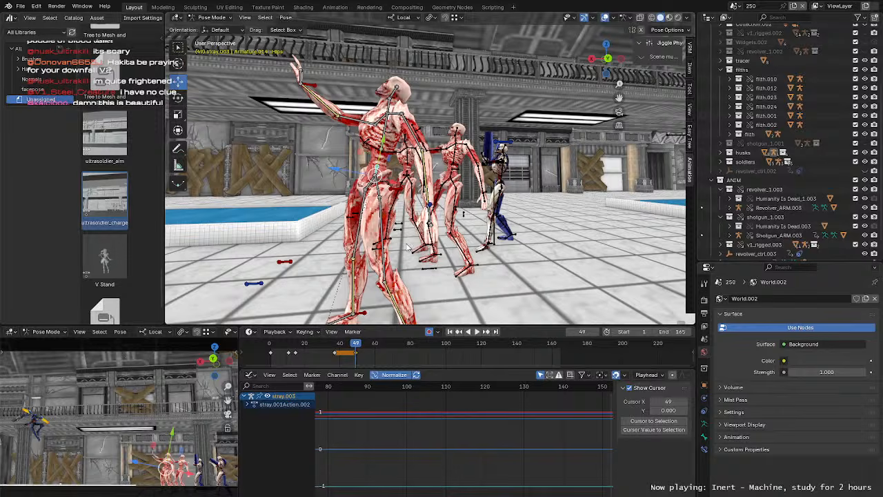
Step: Add the left hand IK control to the selection and display the armature's bone collections
scroll(467, 213, down, 3)
middle_drag(483, 210, 498, 221)
scroll(467, 212, up, 3)
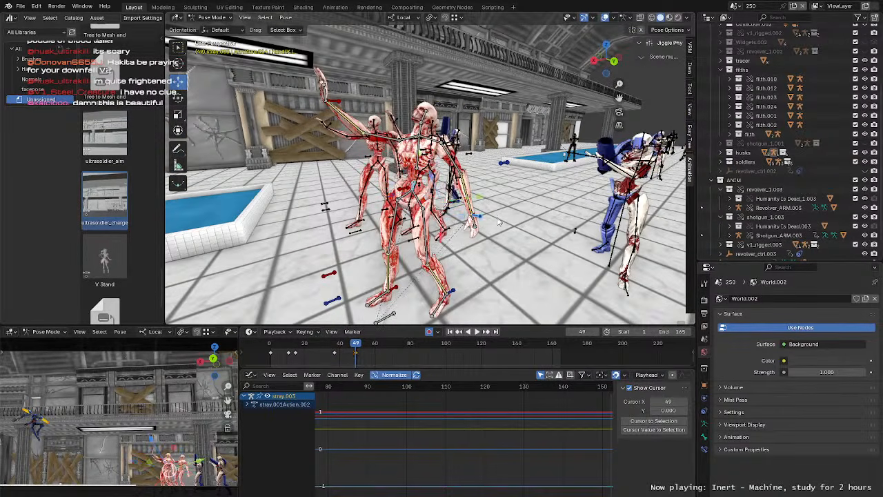
click(704, 423)
scroll(738, 421, down, 3)
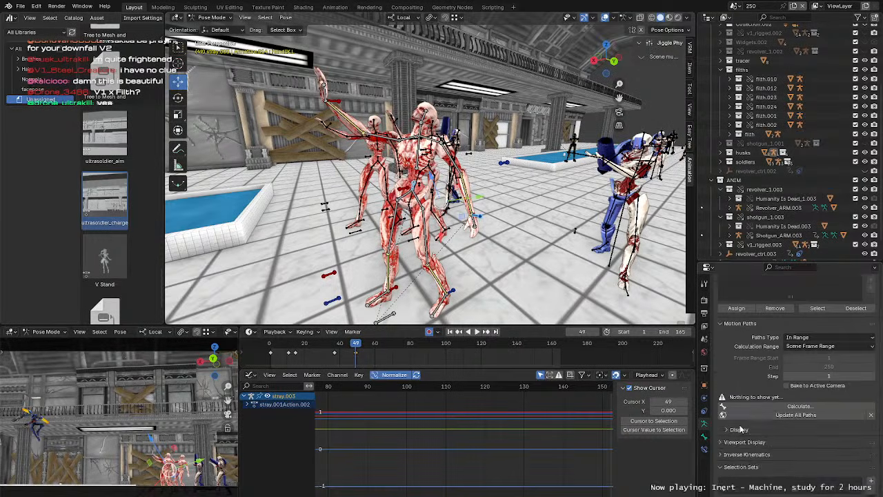
middle_drag(496, 230, 490, 225)
scroll(758, 370, up, 5)
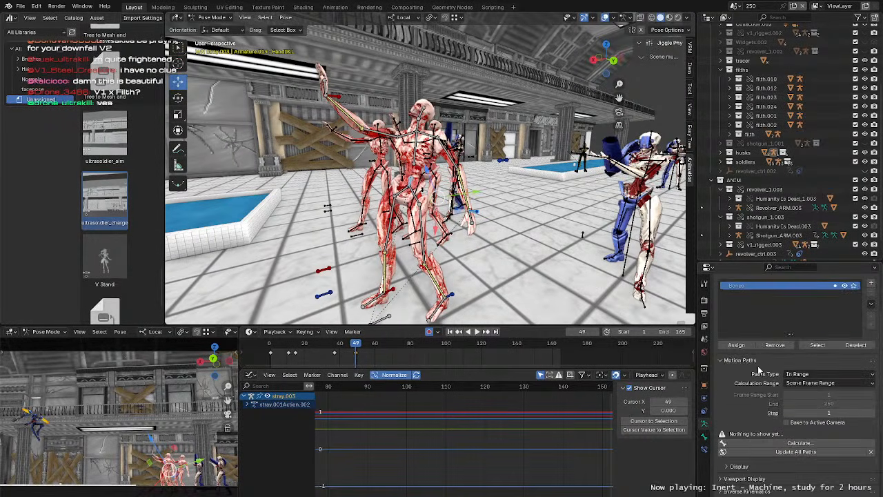
scroll(464, 173, up, 3)
Step: Extend the bone selection with the chest, neck, elbow, knee pole and left foot IK controls
middle_drag(463, 169, 465, 185)
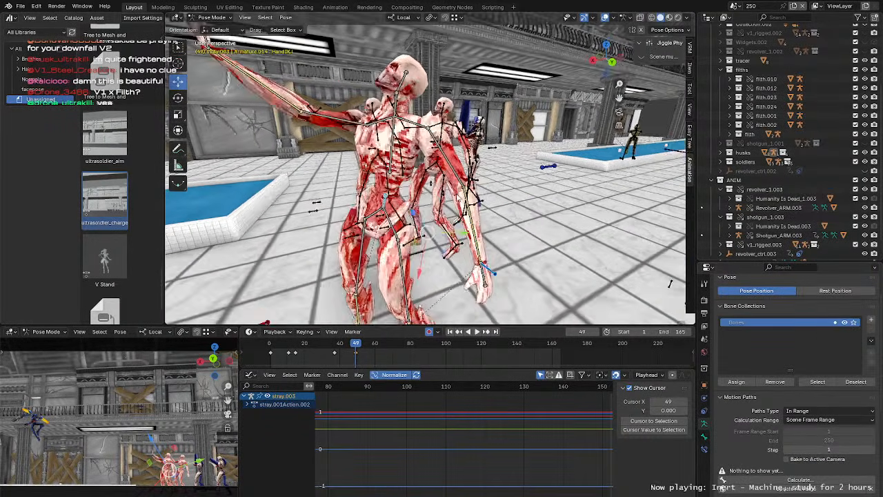
scroll(464, 179, down, 2)
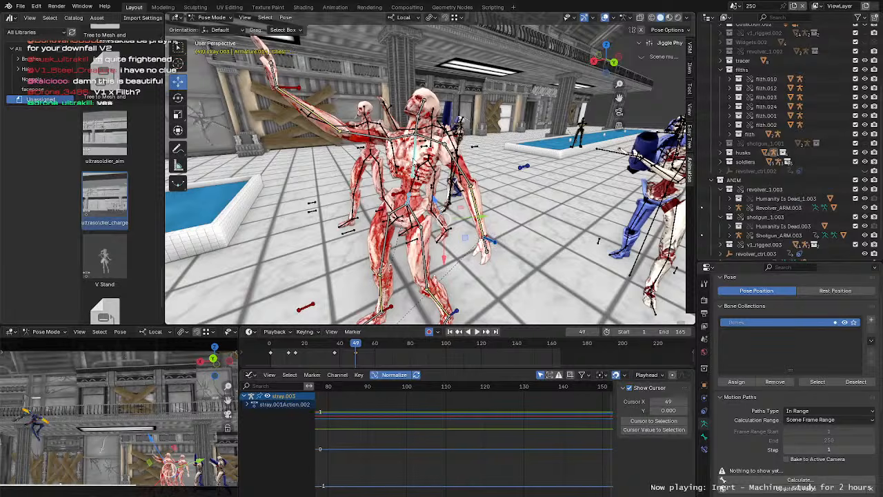
middle_drag(464, 181, 552, 198)
scroll(493, 237, up, 3)
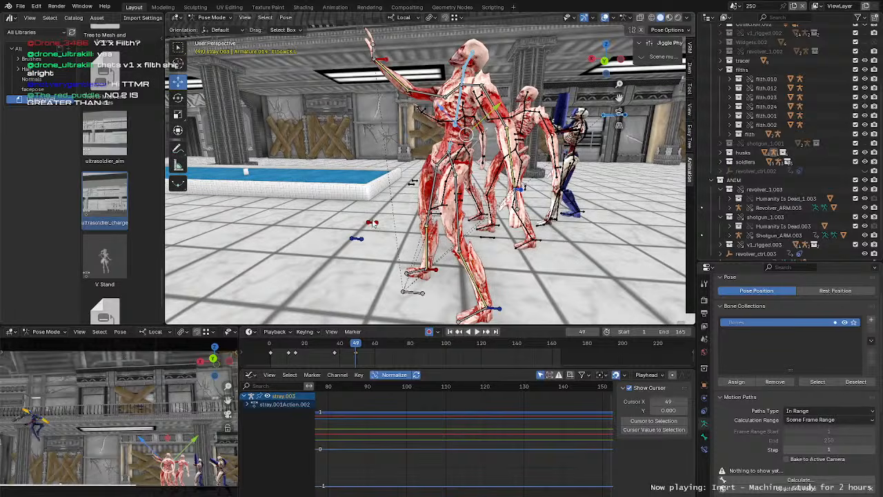
shift+click(357, 240)
click(503, 313)
middle_drag(504, 313, 365, 326)
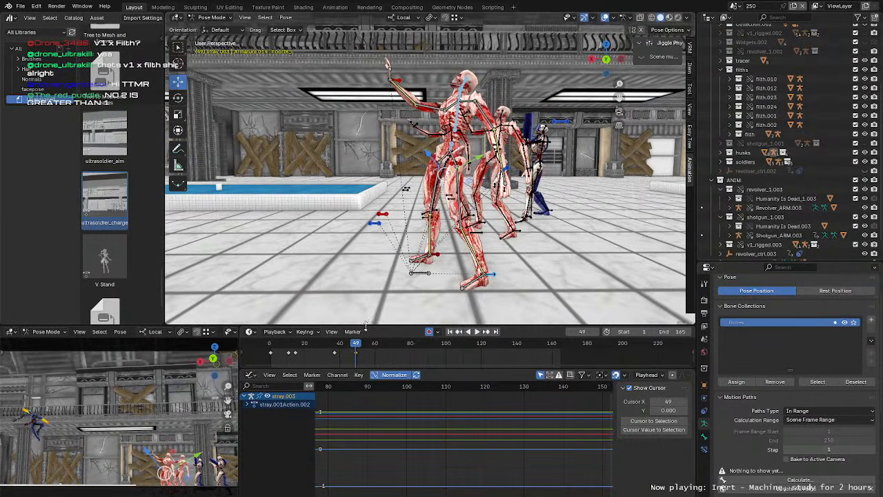
Step: Move the selected controls' key before frame 40 to frame 41 and return to frame 49
drag(357, 345, 337, 351)
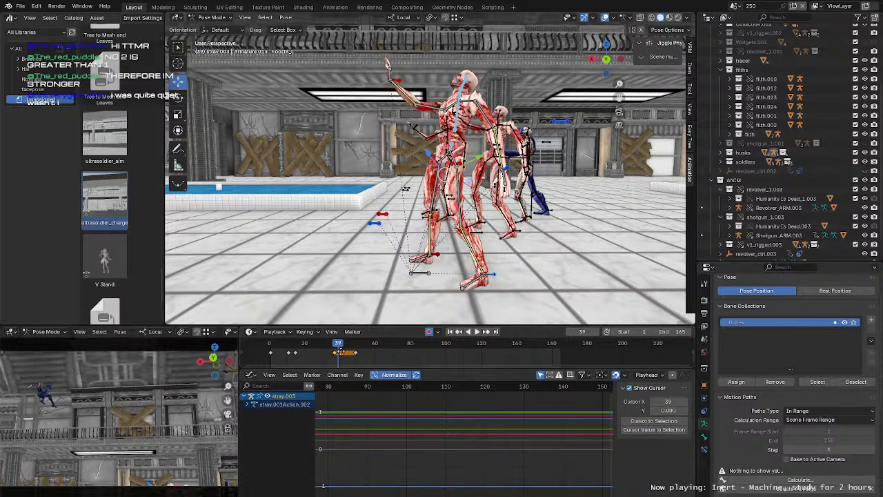
key(g)
click(345, 351)
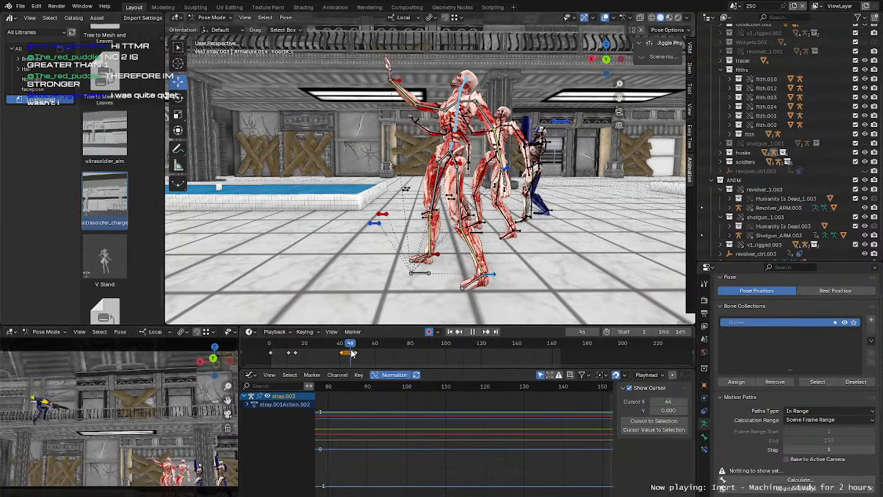
drag(342, 353, 357, 355)
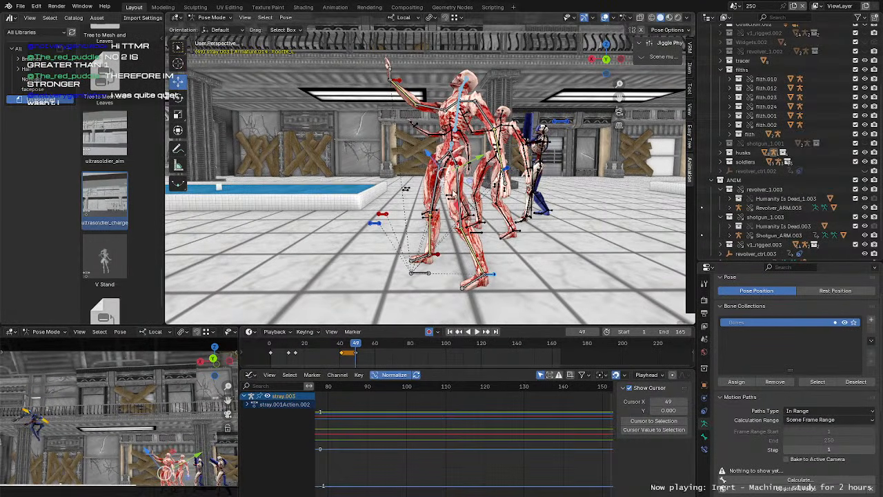
Step: Reposition the hips at frame 49 and rotate the chest bone
scroll(453, 178, up, 3)
click(442, 158)
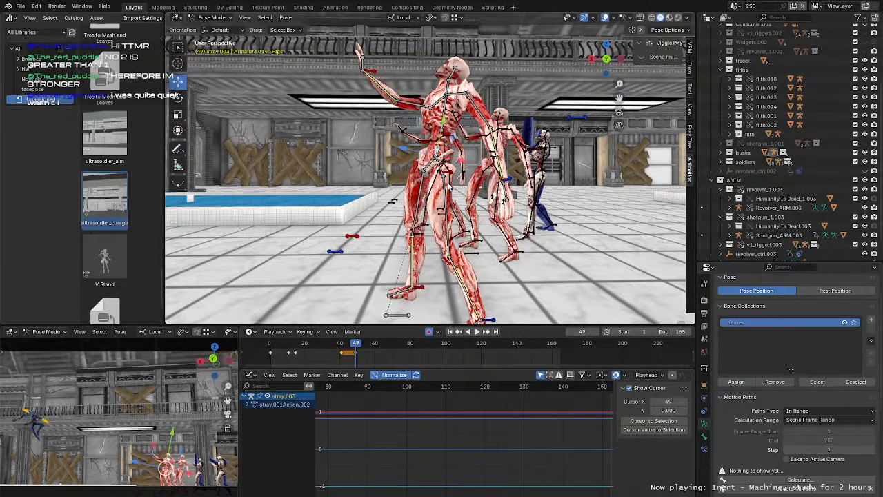
middle_drag(442, 158, 438, 159)
drag(435, 156, 465, 163)
mouse_move(465, 163)
middle_down()
mouse_move(494, 164)
mouse_move(455, 175)
mouse_move(450, 167)
middle_up()
click(454, 177)
key(r)
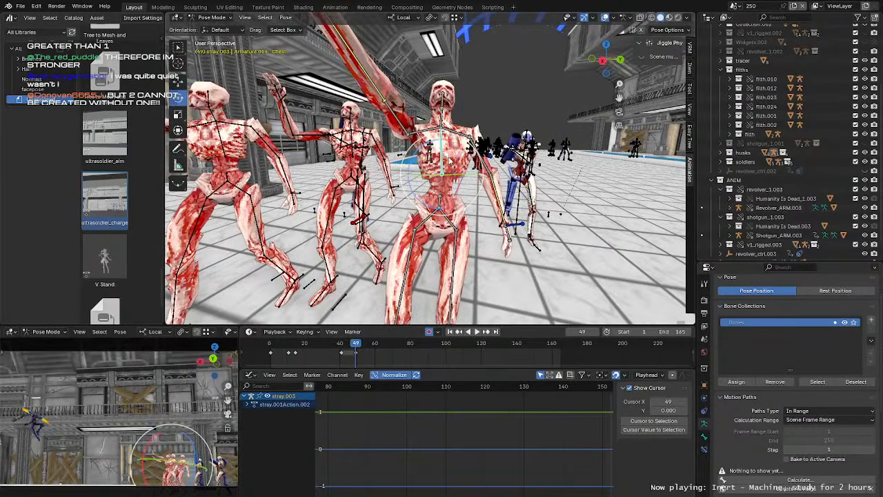
key(r)
click(452, 155)
Step: Rotate the neck bone by -5.47° in the view plane and trackball-rotate it by 1.72° and -1.15°
click(444, 115)
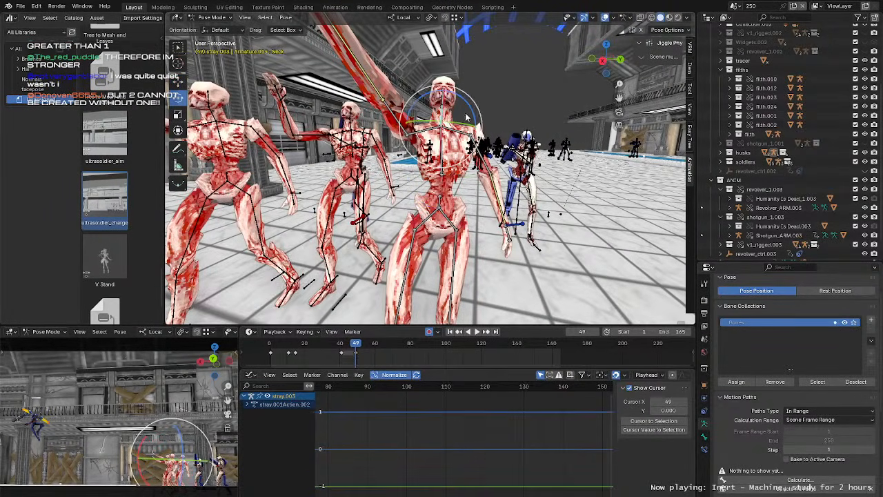
key(r)
click(458, 111)
key(r)
key(r)
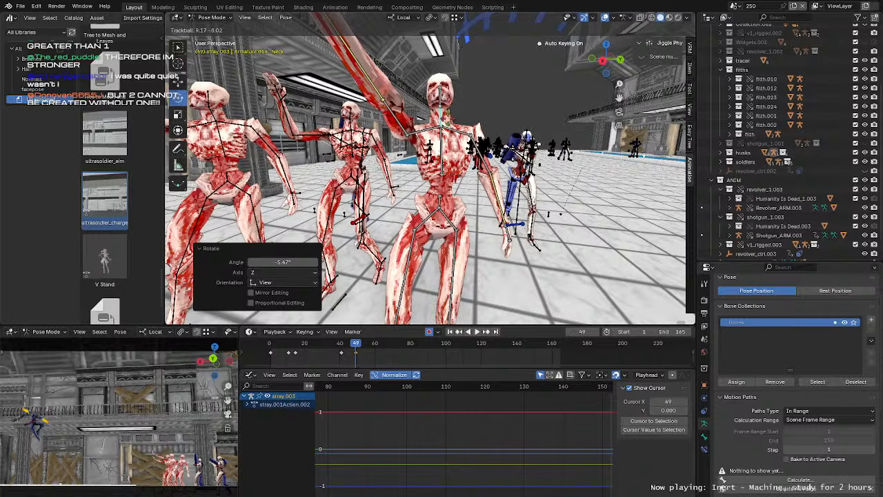
click(453, 113)
Step: Move the raised right hand's IK control closer to the body at frame 49
scroll(449, 116, down, 2)
middle_drag(387, 117, 207, 119)
key(g)
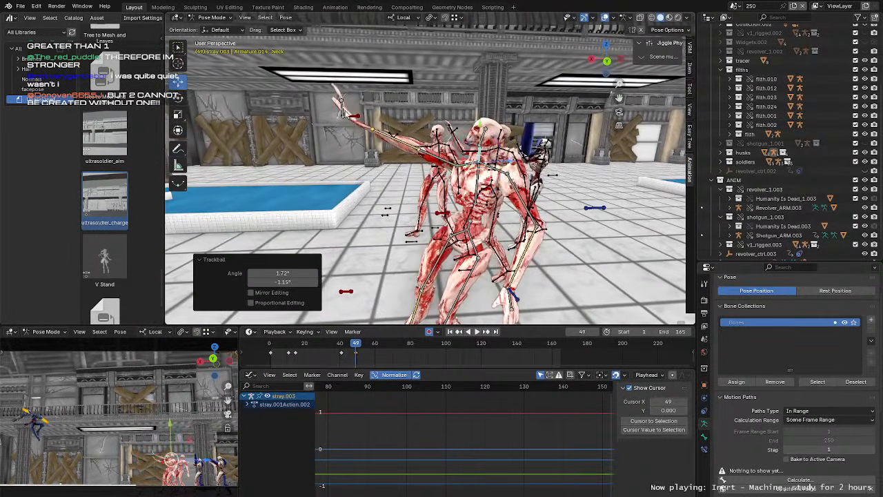
click(346, 112)
click(356, 119)
key(g)
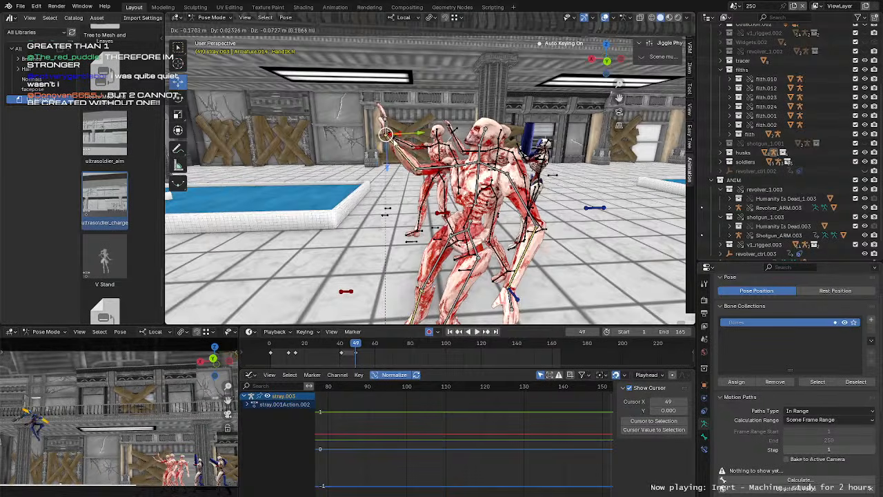
click(400, 130)
Step: Refine the right hand IK control's position from other viewing angles and rotate the hand
middle_drag(403, 131, 489, 138)
key(g)
click(499, 143)
key(g)
click(394, 141)
key(r)
drag(468, 124, 469, 127)
middle_drag(469, 127, 383, 127)
Step: Reposition the left hand IK control beside the hip at frame 49
click(473, 204)
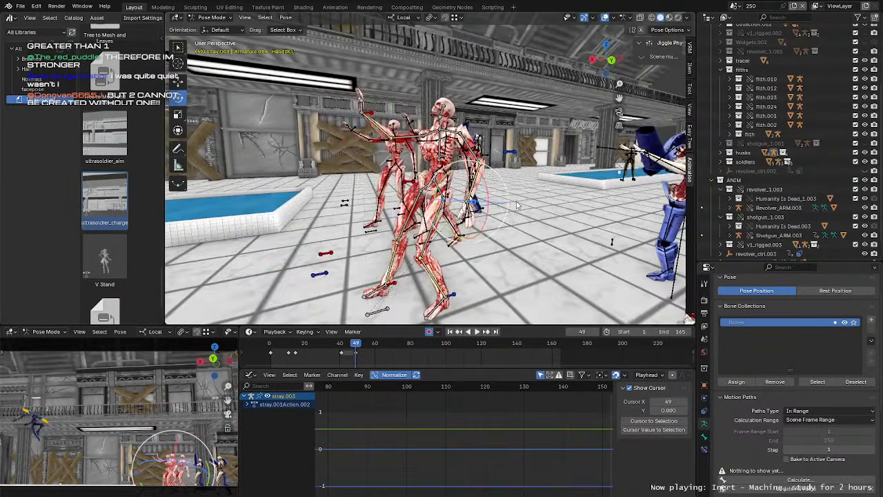
middle_drag(487, 188, 474, 202)
scroll(469, 202, up, 2)
key(g)
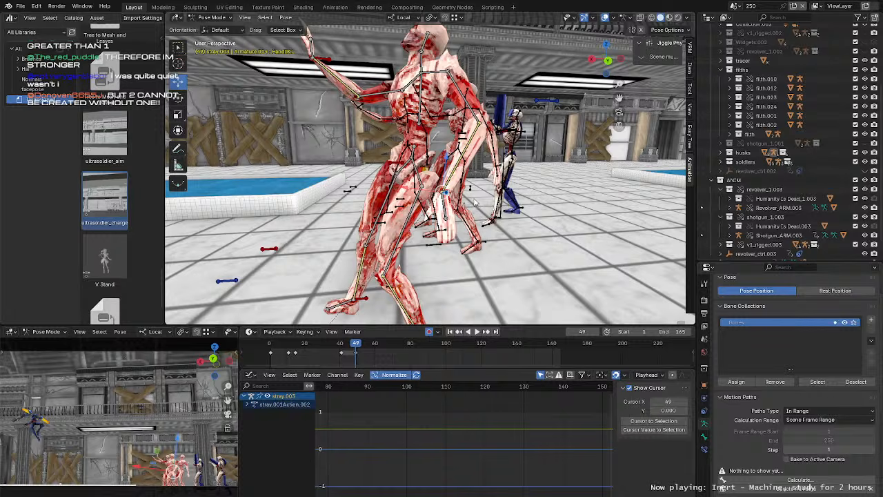
middle_drag(475, 202, 445, 188)
key(g)
click(469, 200)
key(g)
click(528, 199)
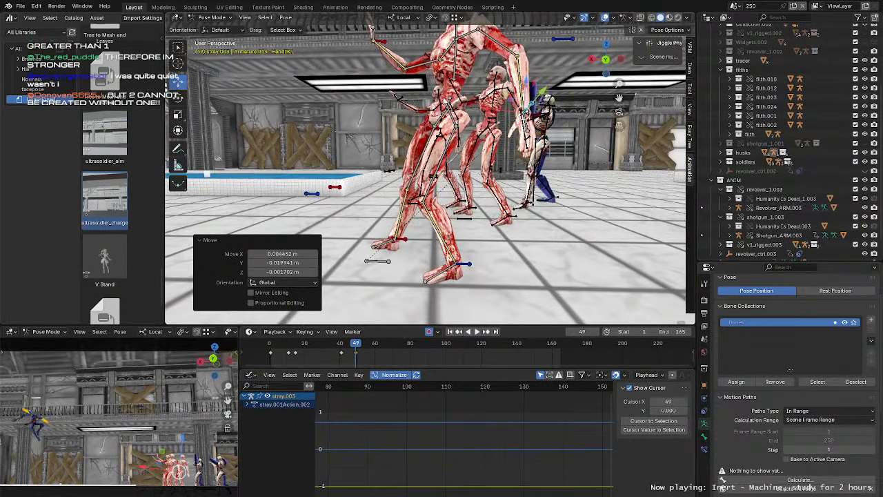
Step: Select the hips and both hand IK controls and move them together at frame 49
click(446, 102)
shift+middle_drag(446, 103, 433, 143)
scroll(433, 142, up, 1)
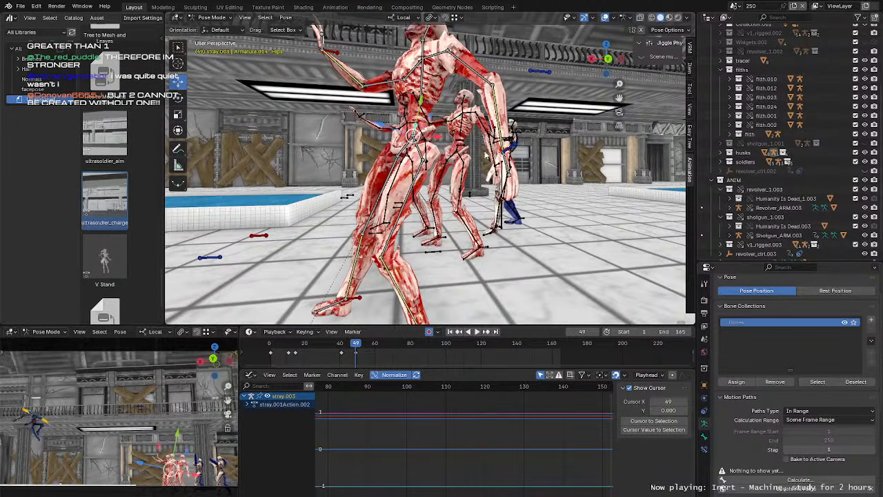
click(512, 149)
shift+middle_drag(512, 149, 541, 207)
scroll(542, 207, up, 1)
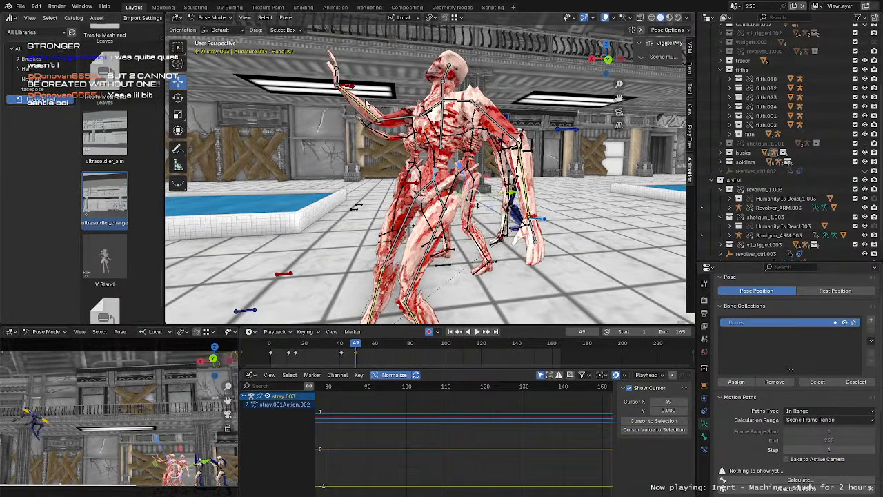
click(349, 87)
middle_drag(413, 166, 431, 179)
key(g)
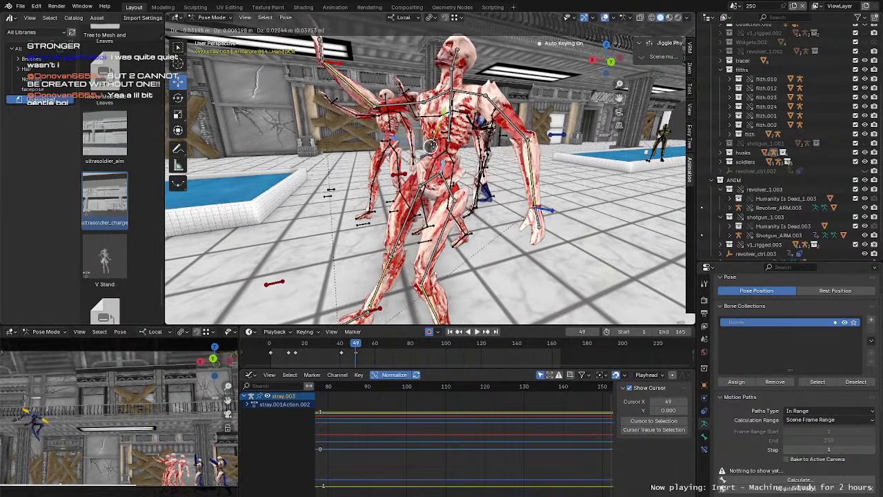
click(450, 144)
Step: Shift the hips and both hand IK controls by about -0.042 m in X, 0.007 m in Y and -0.013 m in Z
middle_drag(450, 144, 466, 86)
scroll(439, 134, down, 2)
key(g)
click(415, 126)
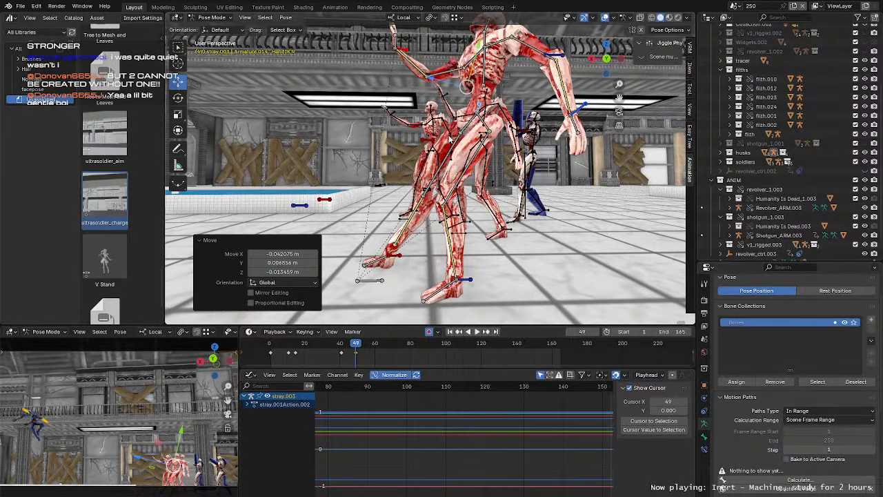
mouse_move(450, 156)
middle_down()
mouse_move(441, 147)
mouse_move(463, 155)
middle_up()
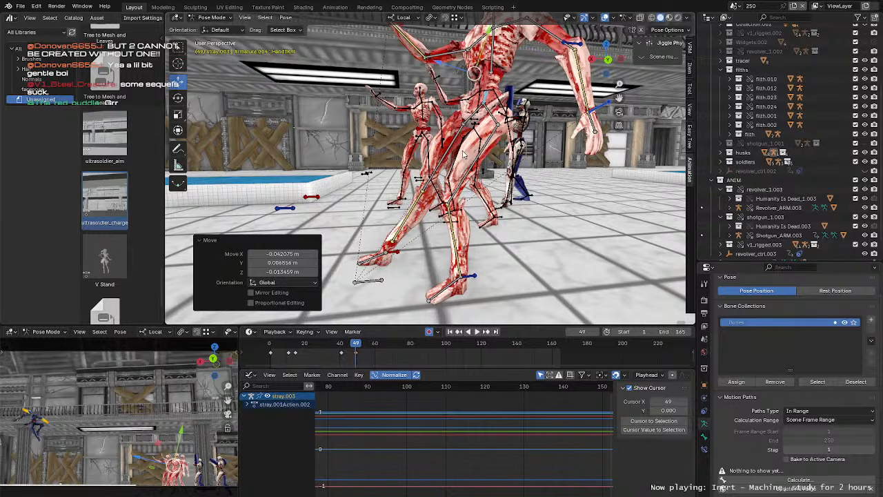
middle_drag(559, 148, 524, 151)
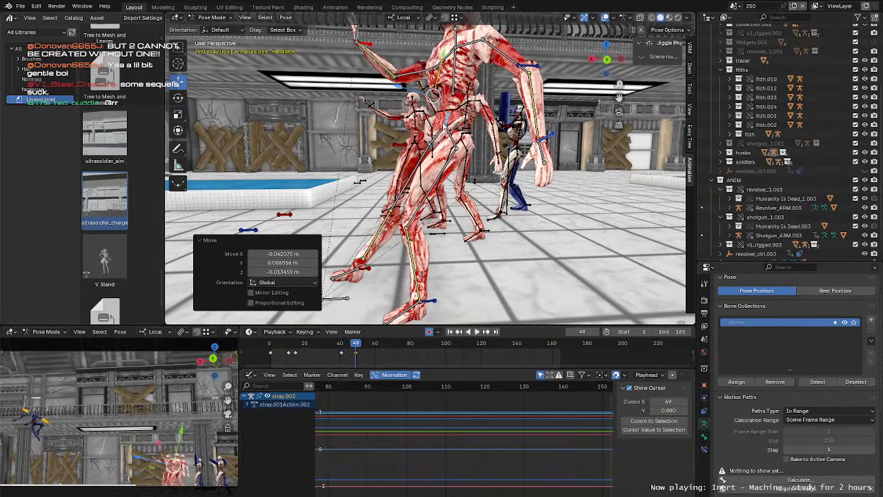
drag(433, 100, 443, 97)
Step: Insert a keyframe for the right foot IK control at frame 41, checking the leg against the hips' pose
shift+middle_drag(353, 303, 531, 216)
scroll(424, 226, up, 1)
click(420, 213)
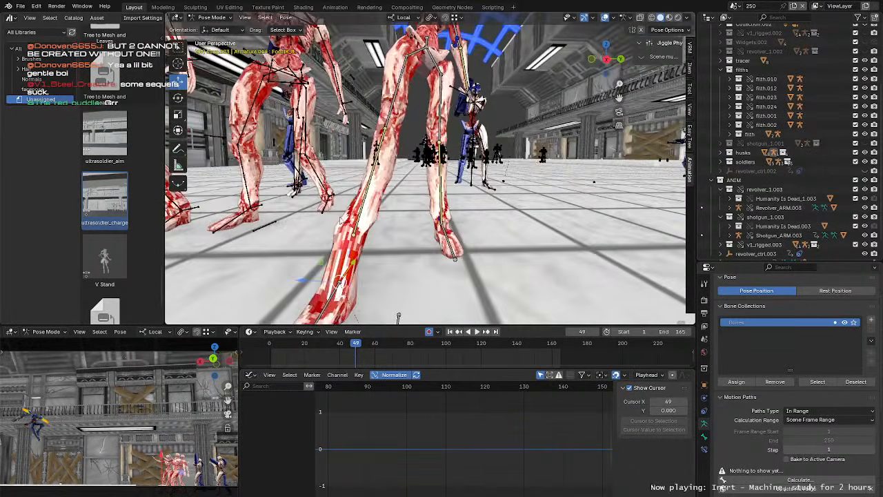
middle_drag(365, 217, 429, 200)
shift+middle_drag(417, 96, 412, 126)
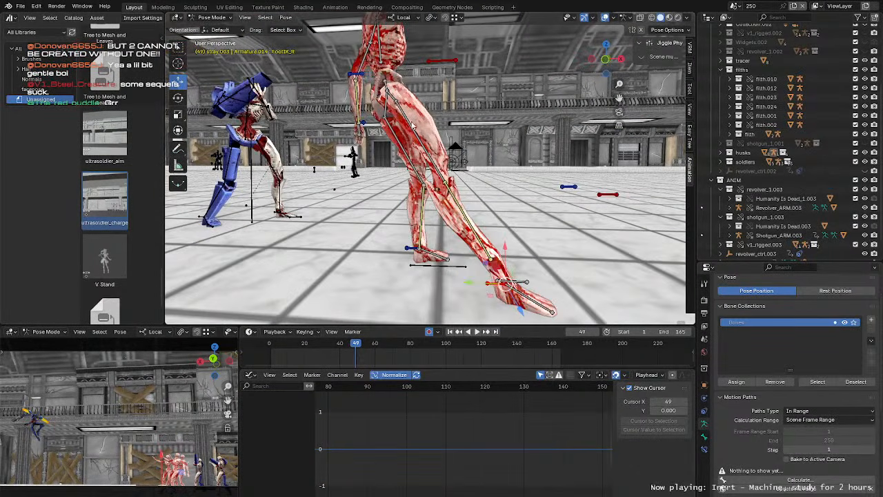
click(381, 81)
middle_drag(381, 82, 414, 110)
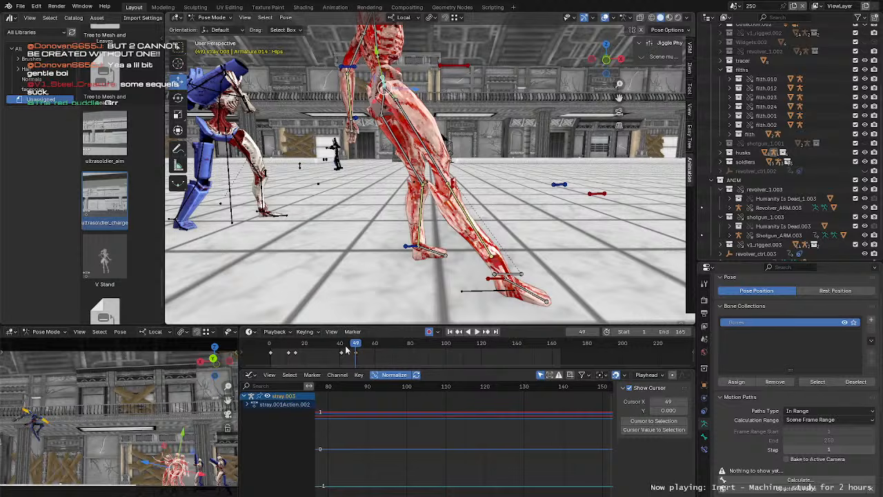
drag(347, 350, 341, 350)
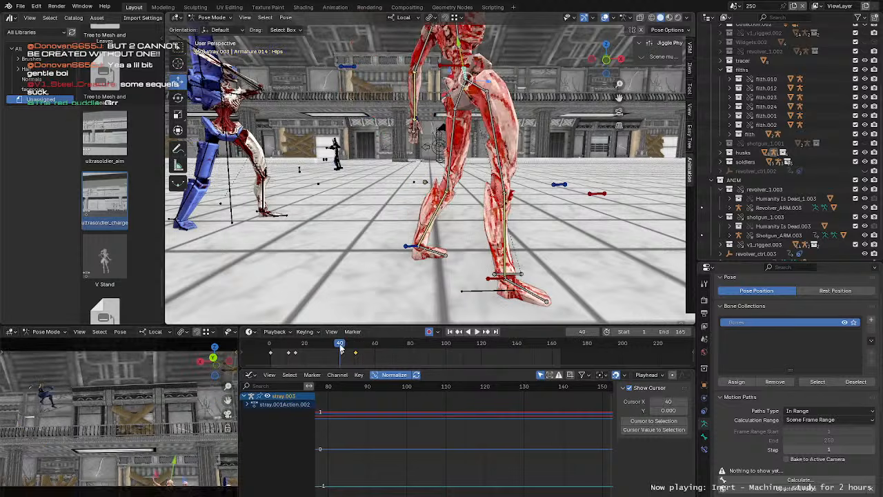
click(489, 279)
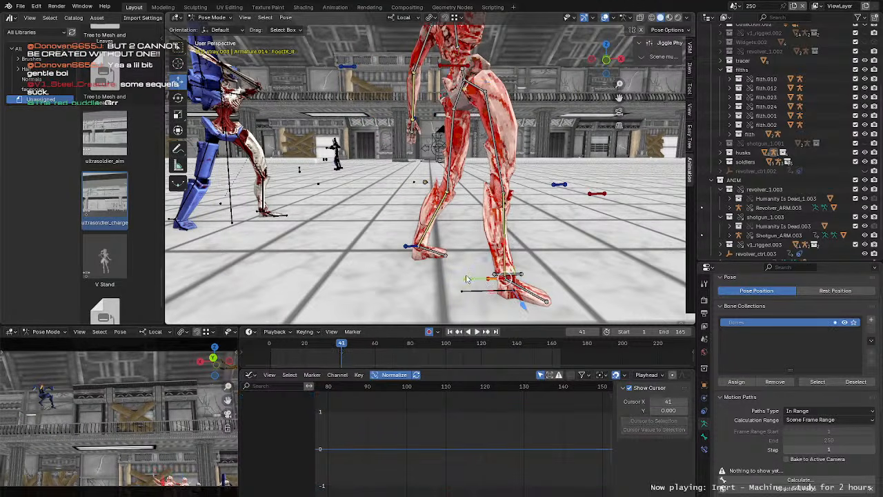
click(464, 75)
shift+middle_drag(463, 75, 455, 93)
Step: Move the right foot IK control about 0.572 m along its local Y axis at frame 49
drag(344, 349, 355, 349)
key(Right)
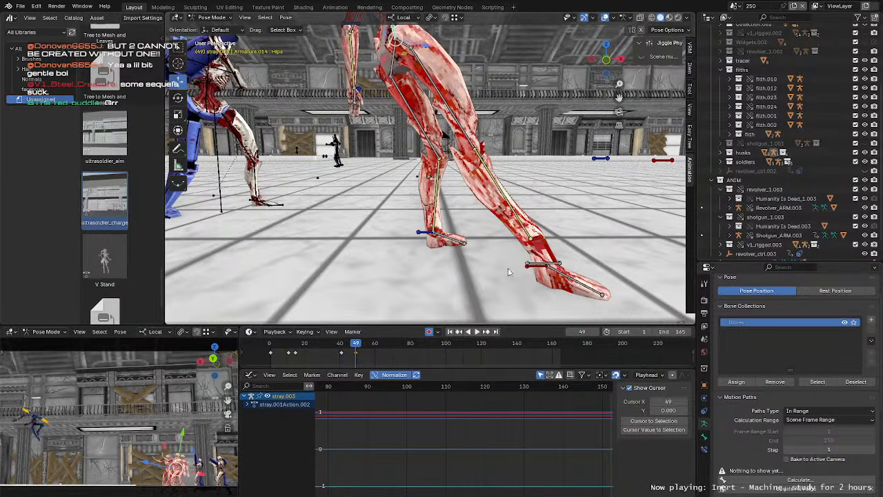
click(524, 267)
middle_drag(476, 262, 466, 284)
shift+middle_drag(466, 284, 468, 245)
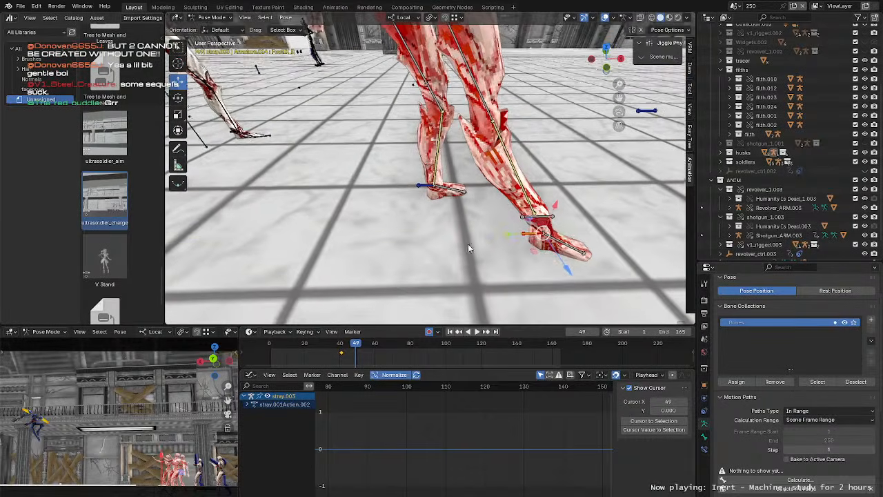
key(g)
key(y)
click(426, 215)
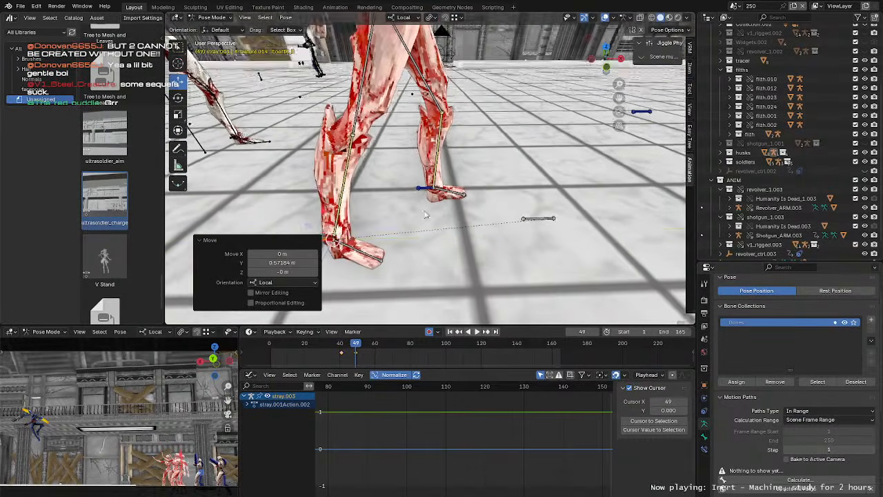
middle_drag(425, 215, 324, 201)
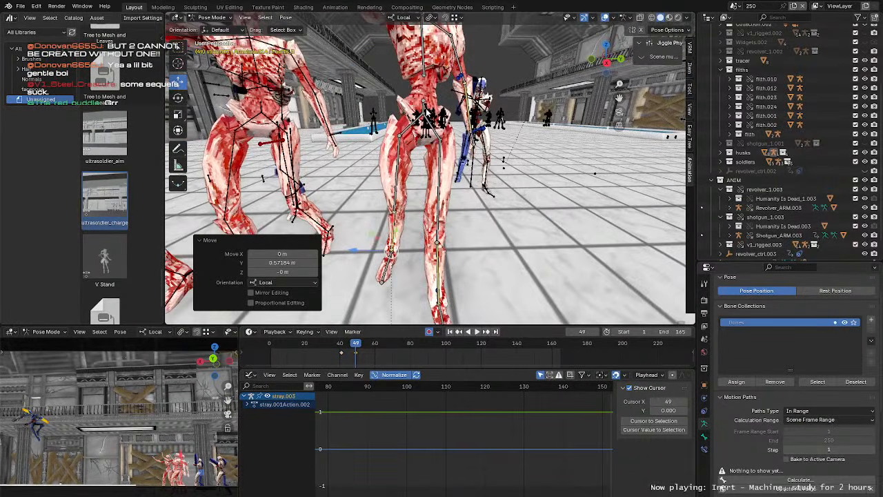
Step: Trackball-rotate the hips by about 1.72° and -22.3° at frame 49
click(426, 111)
shift+middle_drag(426, 110, 442, 182)
key(r)
drag(443, 182, 425, 184)
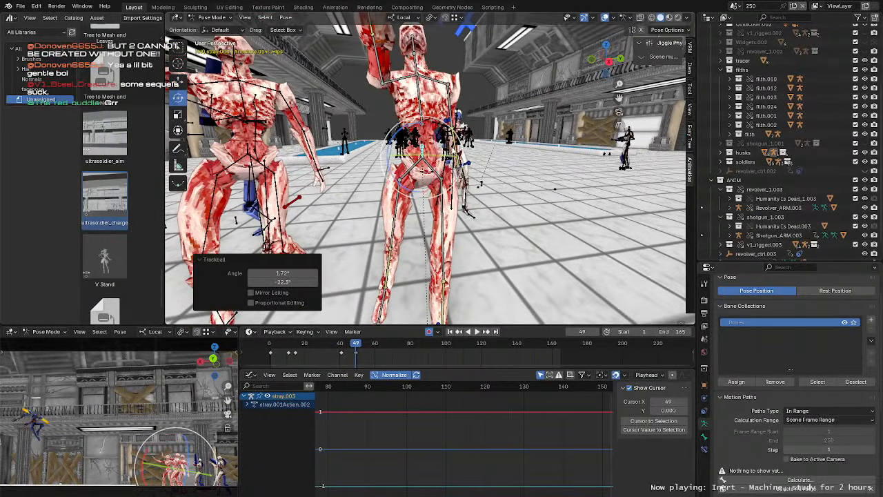
Step: Trackball-rotate the neck by about 1.15° and 5.73° at frame 49
middle_drag(424, 184, 406, 189)
drag(450, 166, 449, 164)
middle_drag(450, 163, 465, 160)
click(428, 111)
drag(429, 110, 433, 112)
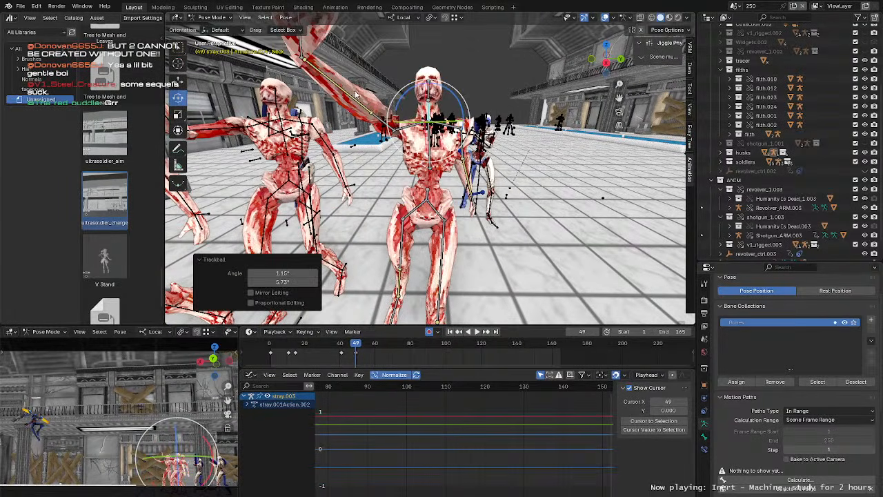
Step: Reposition the raised right hand IK control, finishing with a shift of about -0.012 m X, -0.030 m Y and -0.002 m Z
middle_drag(356, 95, 429, 146)
click(405, 130)
key(g)
drag(331, 130, 353, 131)
middle_drag(354, 131, 400, 146)
drag(481, 136, 486, 133)
middle_drag(487, 132, 529, 221)
drag(509, 215, 502, 217)
middle_drag(502, 216, 468, 153)
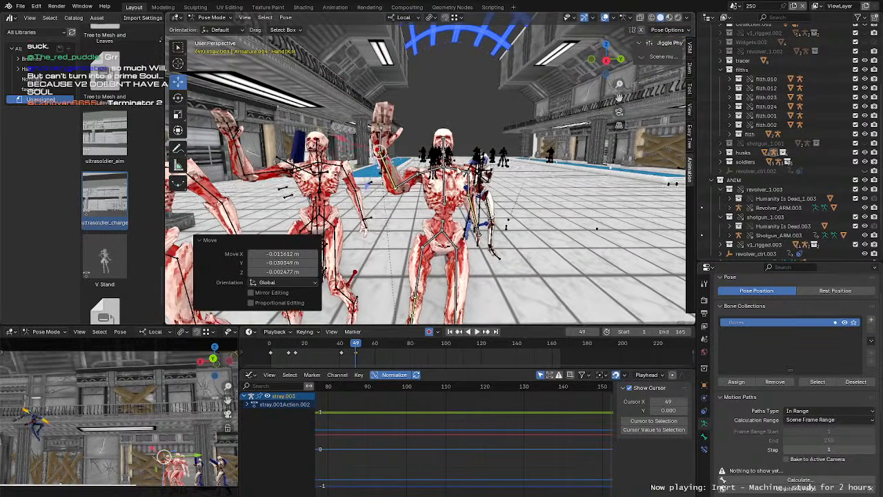
Step: Rotate the right hand IK control to angle the raised palm at frame 49
key(r)
drag(412, 132, 377, 159)
middle_drag(378, 158, 407, 164)
drag(405, 145, 406, 142)
shift+middle_drag(406, 143, 387, 105)
Step: Move the left arm's elbow pole control about -0.348 m in X, behind the body, and refine its position
click(524, 227)
middle_drag(524, 227, 478, 224)
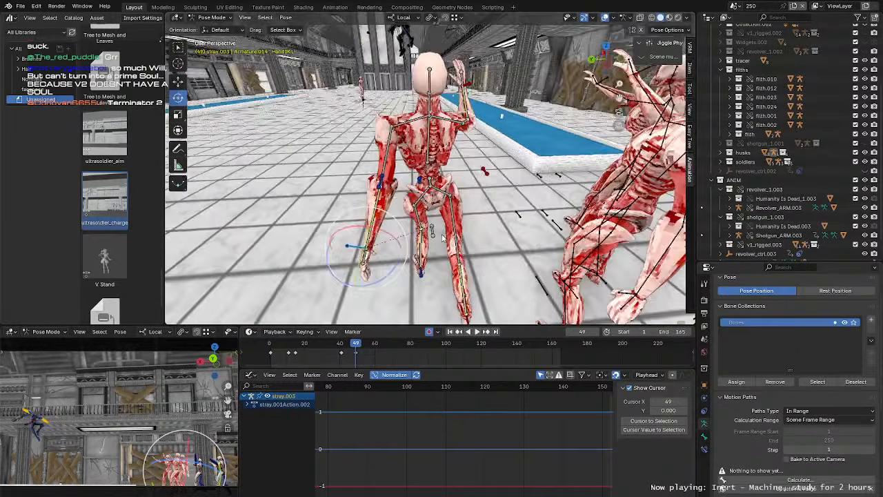
click(506, 170)
middle_drag(506, 171, 490, 181)
key(g)
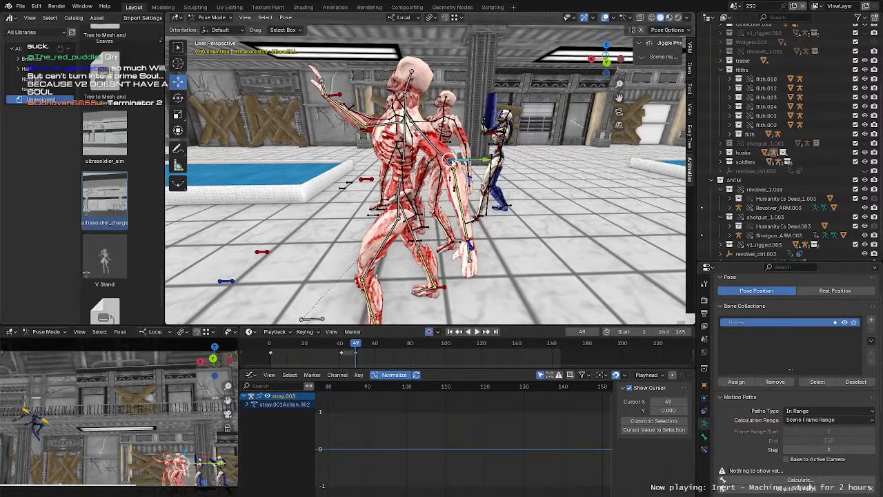
drag(507, 182, 564, 188)
middle_drag(564, 188, 514, 177)
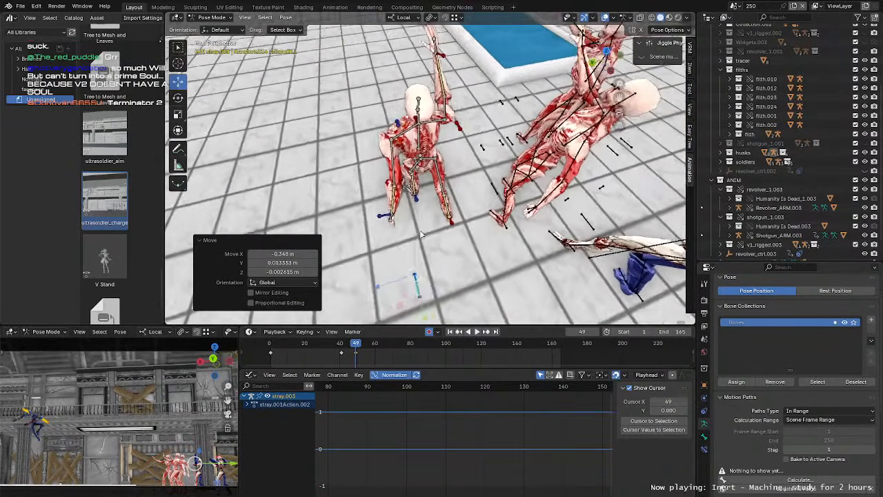
drag(408, 247, 419, 250)
Step: Rotate the hips slightly in the rear view and shift them sideways at frame 49
click(430, 208)
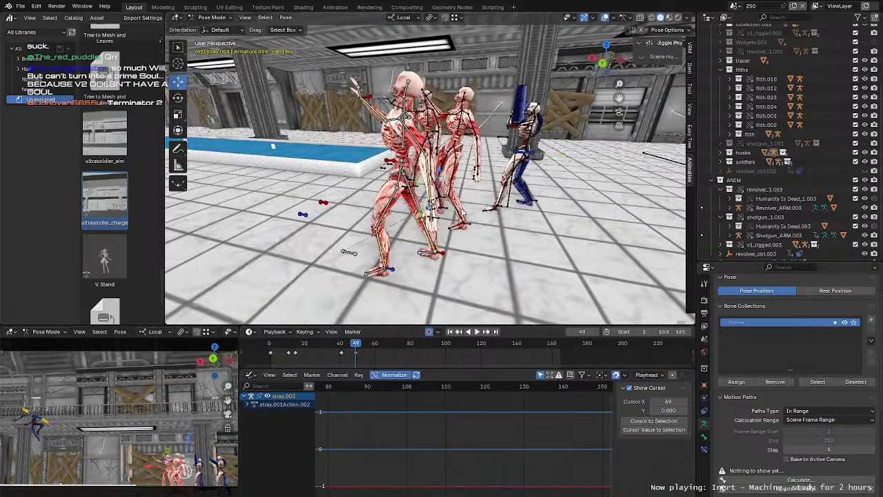
middle_drag(433, 205, 461, 161)
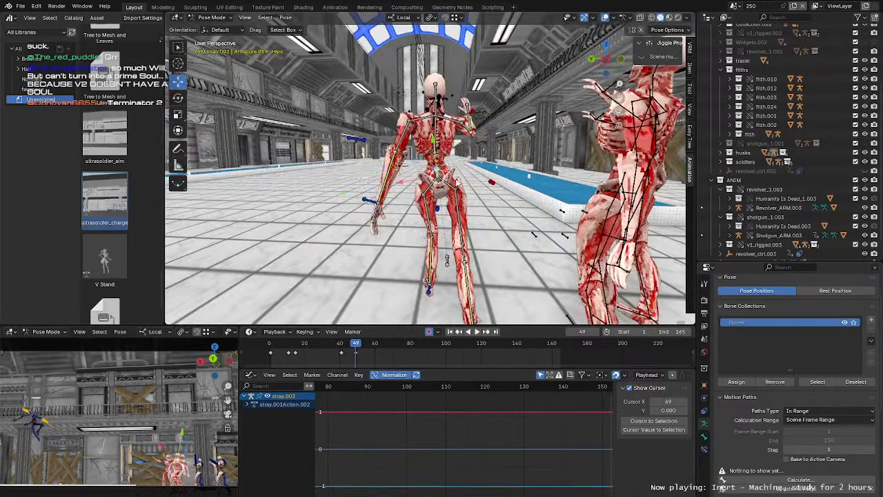
key(r)
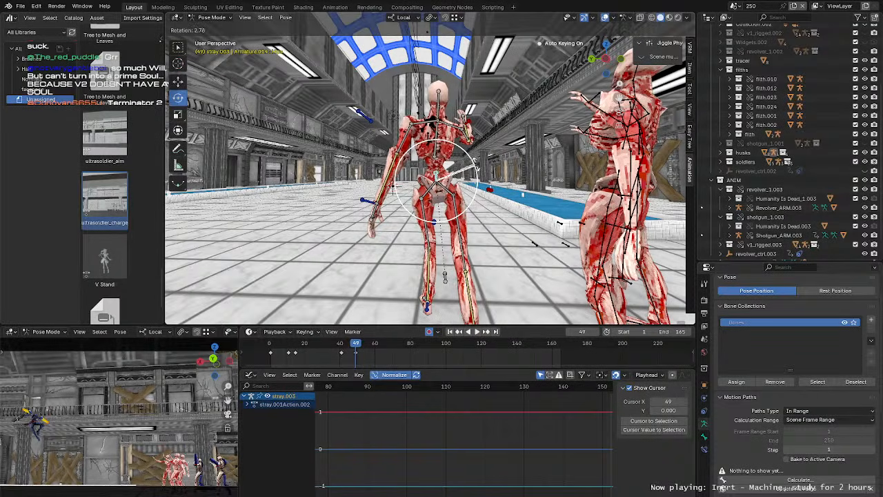
key(g)
drag(476, 166, 448, 180)
Step: Move the left hand IK control about 0.003 m X, -0.054 m Y and -0.007 m Z, closer to the hip
click(364, 202)
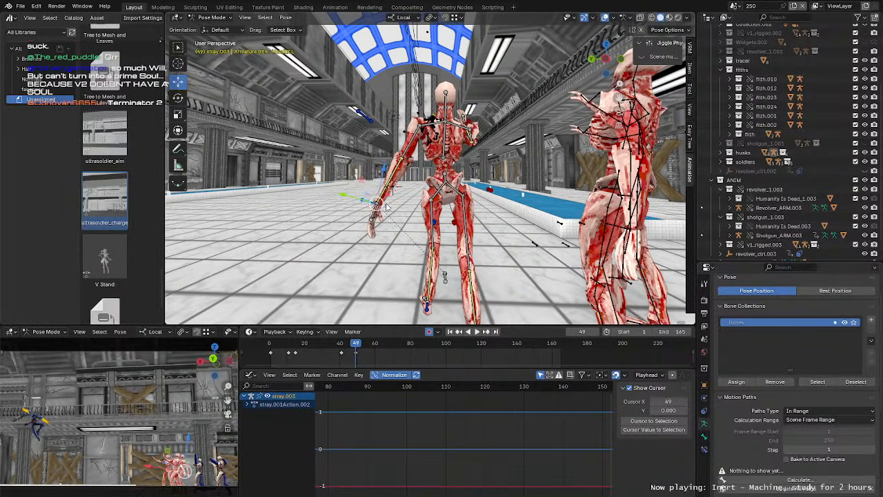
drag(386, 207, 392, 214)
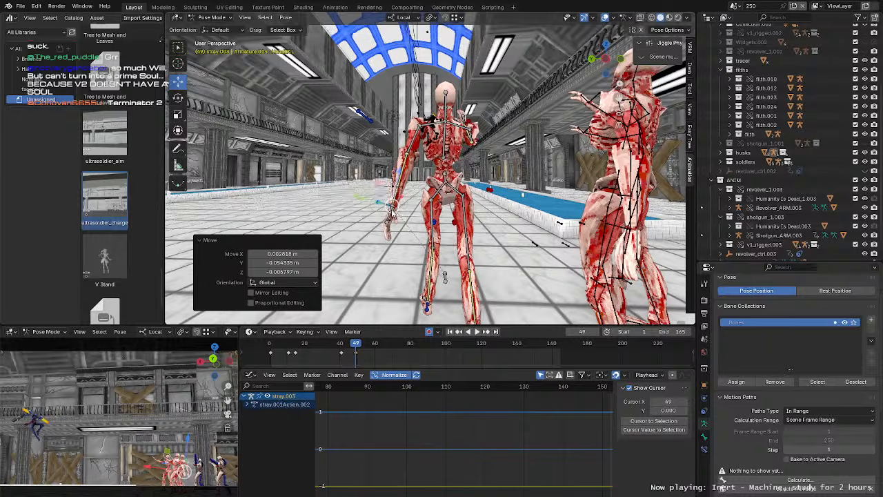
middle_drag(393, 214, 380, 191)
scroll(476, 202, down, 3)
scroll(476, 202, up, 2)
Step: Adjust the torso's lean at frame 49 with free trackball rotations
click(455, 205)
key(r)
key(r)
click(447, 191)
key(r)
key(r)
click(347, 194)
scroll(348, 195, down, 3)
Step: Rotate the hips slightly, then shift them about 0.004 m in X and -0.014 m in Y
click(477, 126)
drag(511, 129, 516, 145)
click(475, 175)
key(r)
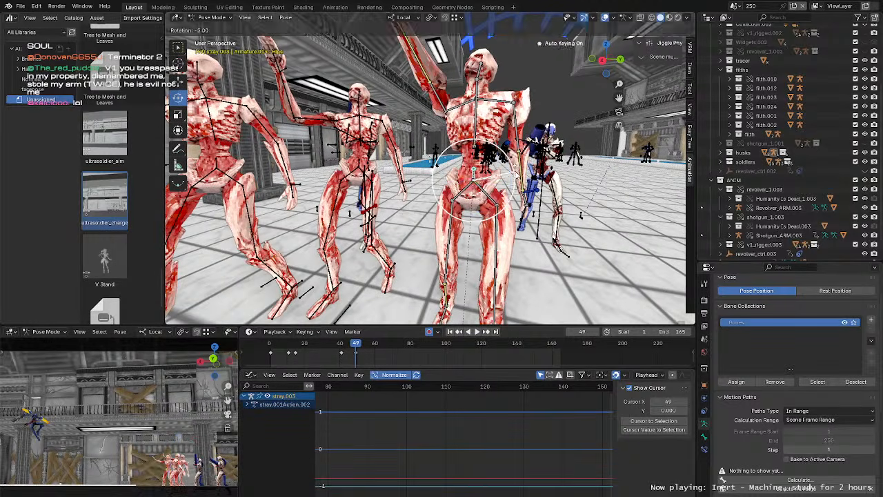
click(469, 180)
middle_drag(470, 180, 455, 178)
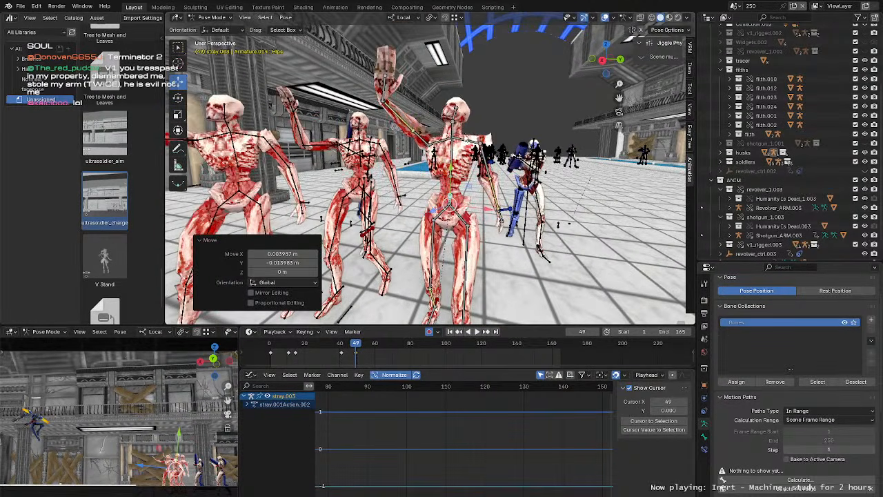
Step: Trackball-rotate the neck by about 20.6° and 21.2° to turn the head
click(454, 126)
drag(454, 127, 472, 156)
middle_drag(472, 156, 405, 158)
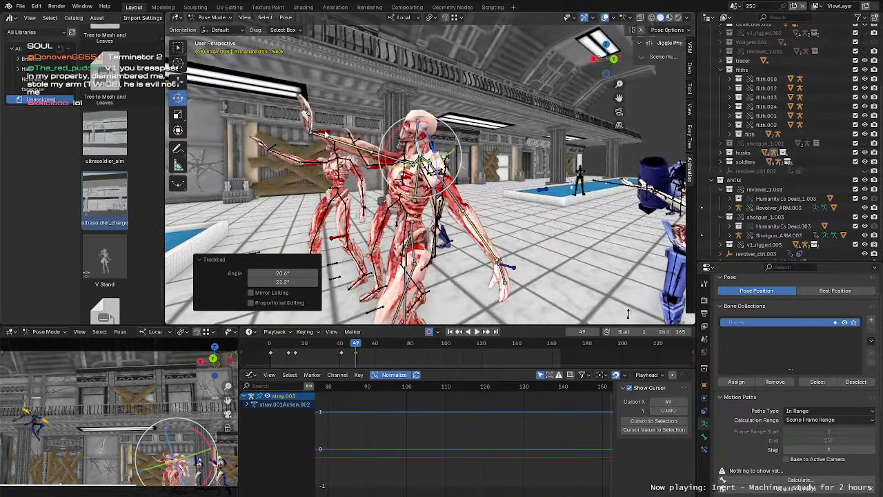
Step: Reposition the raised right hand IK control to match the adjusted torso at frame 49
click(307, 115)
middle_drag(619, 308, 414, 186)
key(g)
click(504, 183)
drag(331, 181, 335, 179)
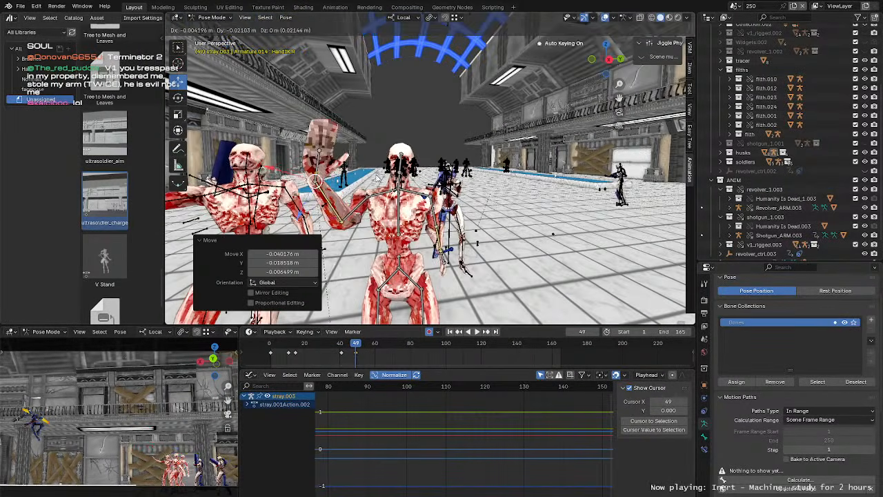
middle_drag(338, 180, 234, 185)
Step: Reposition the left hand IK control, finishing with a shift of about -0.001 m X, 0.008 m Y and 0.003 m Z
click(517, 229)
mouse_move(515, 229)
middle_down()
mouse_move(421, 214)
mouse_move(504, 224)
middle_up()
key(g)
click(516, 235)
key(g)
click(480, 243)
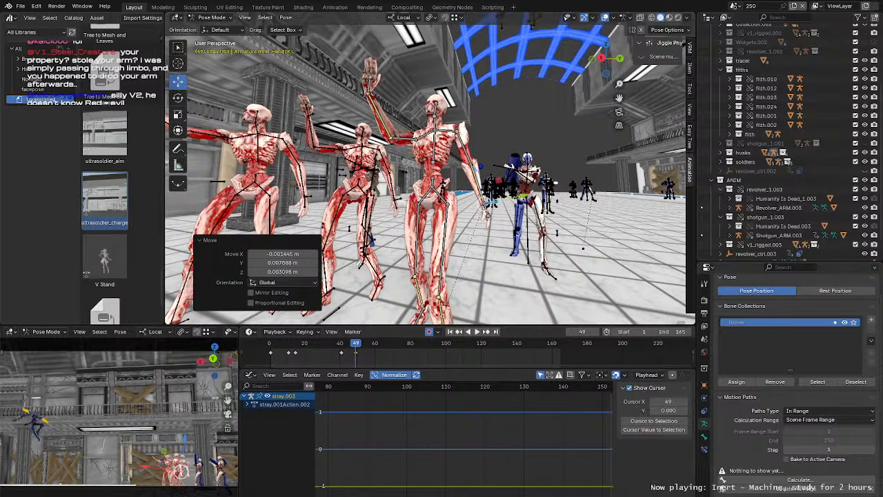
middle_drag(442, 185, 400, 217)
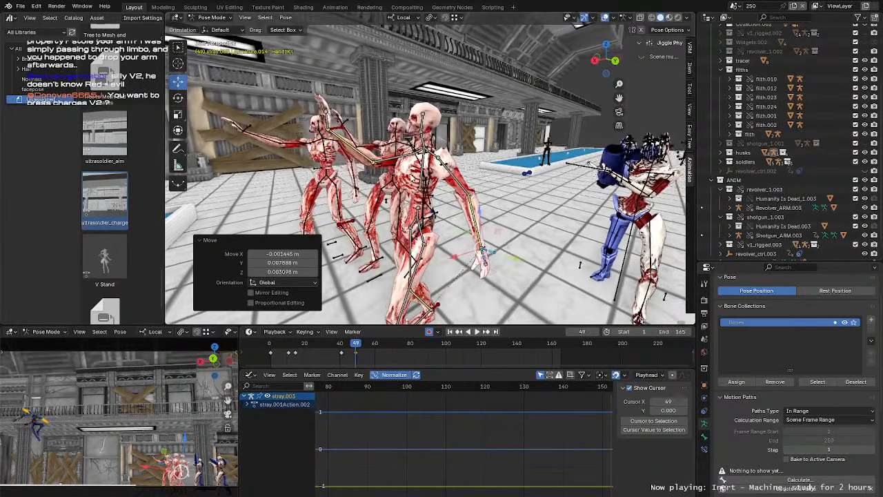
middle_drag(498, 216, 447, 218)
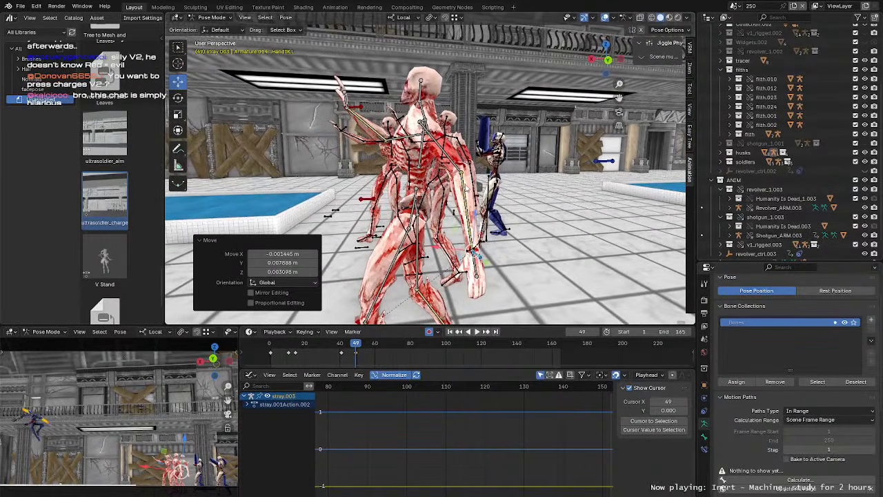
Step: Rotate the left hand IK control by about 7.86° in the view plane and refine the hand's placement
key(g)
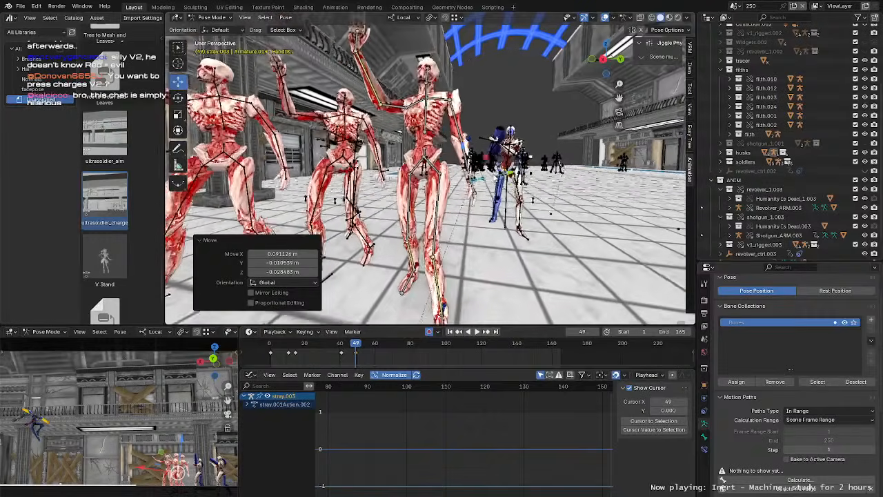
key(r)
click(316, 314)
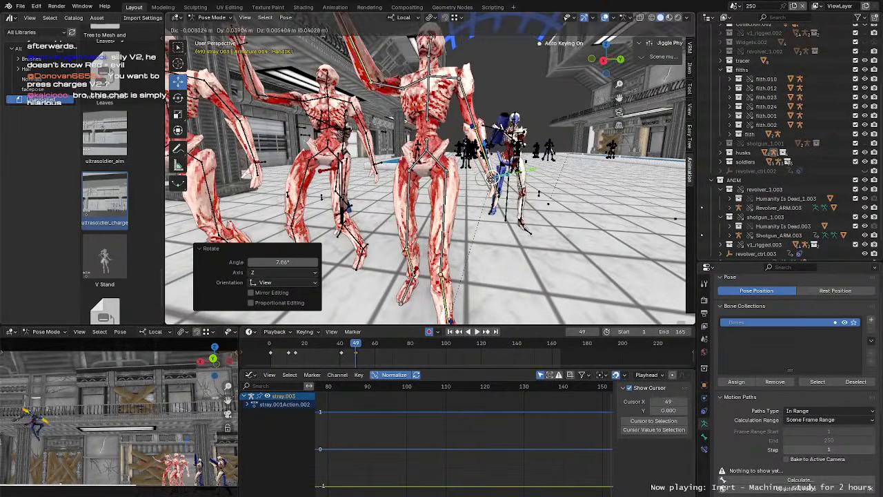
click(490, 178)
middle_drag(490, 178, 519, 185)
Step: Select the neck and rotate it to refine the head's direction at frame 49
click(427, 166)
scroll(457, 183, down, 6)
scroll(439, 203, up, 3)
click(434, 160)
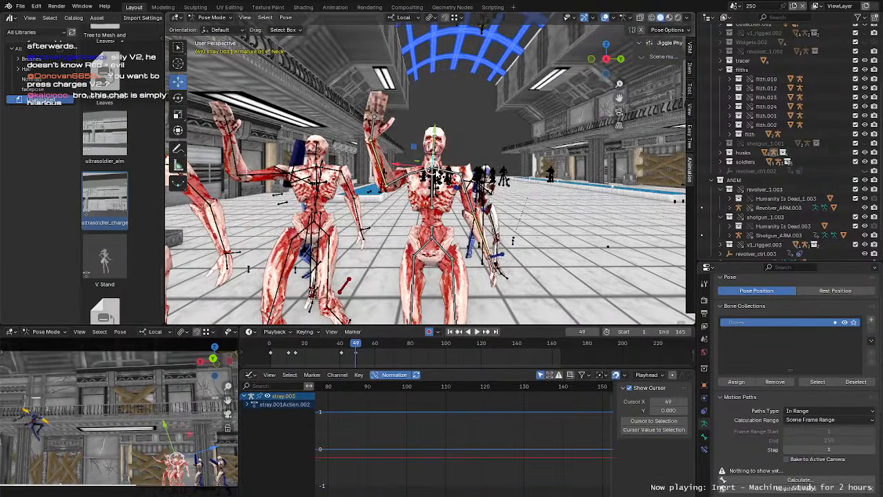
middle_drag(455, 193, 451, 194)
drag(456, 159, 466, 148)
Step: Play and scrub the animation between about frames 36 and 56, examining the stray's motion from several angles
click(334, 347)
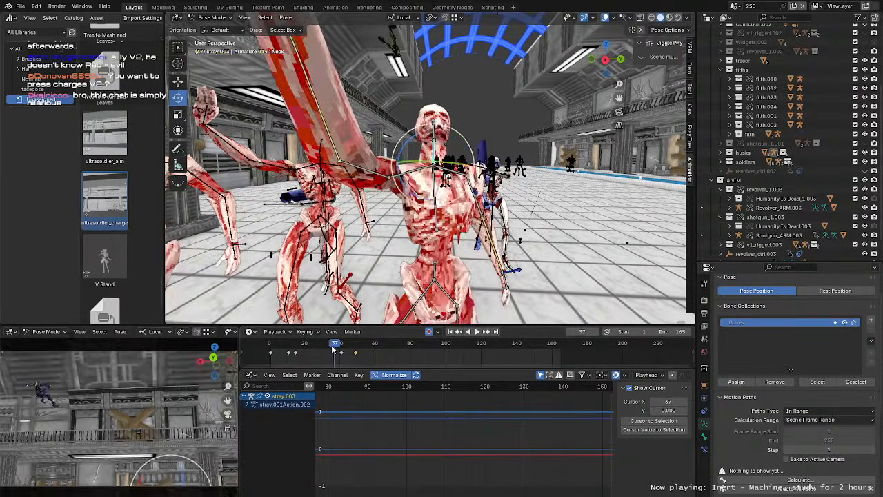
key(space)
click(332, 350)
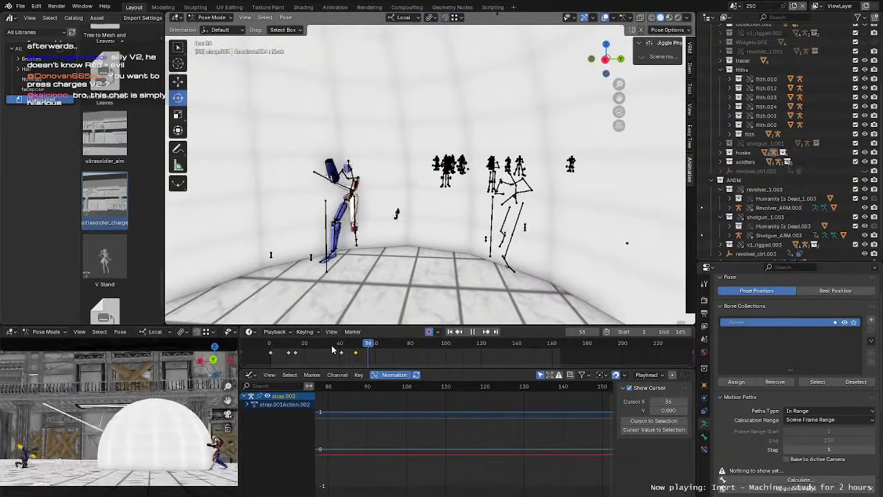
click(332, 349)
key(space)
key(space)
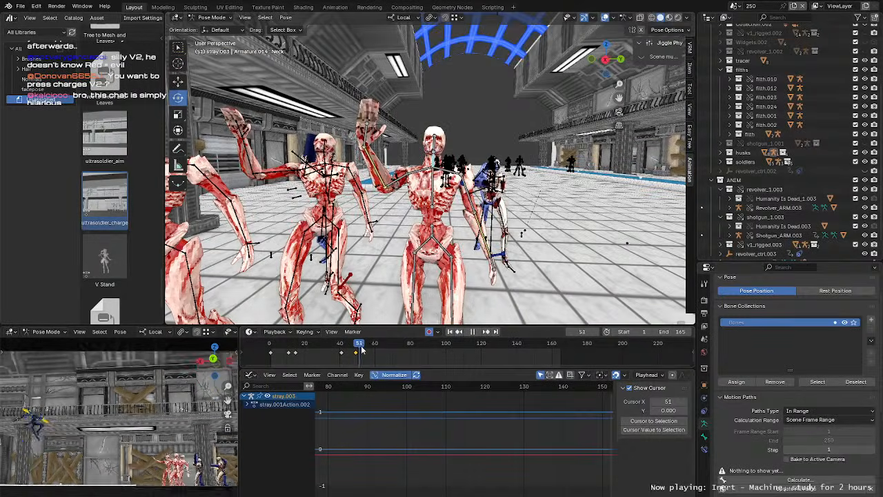
drag(361, 346, 362, 347)
scroll(442, 221, down, 3)
middle_drag(468, 214, 421, 212)
scroll(422, 213, up, 3)
scroll(424, 211, down, 2)
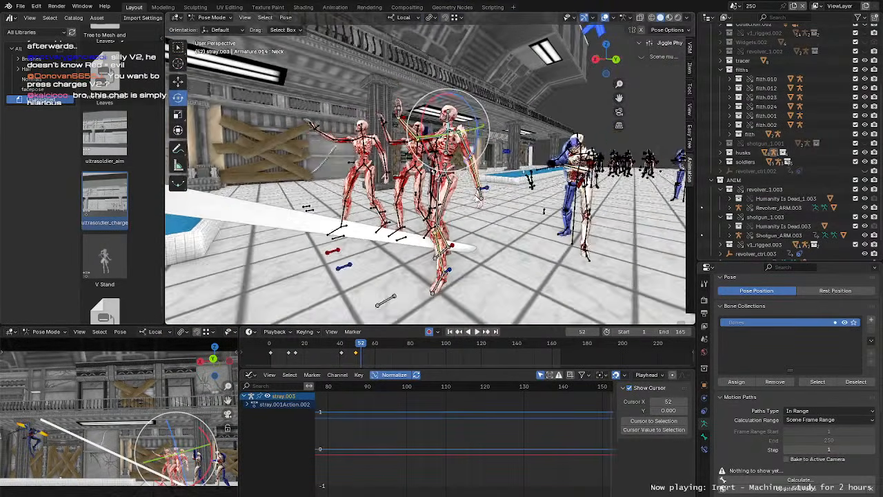
key(w)
mouse_move(500, 207)
middle_down()
mouse_move(407, 212)
mouse_move(486, 206)
middle_up()
scroll(452, 204, up, 2)
key(space)
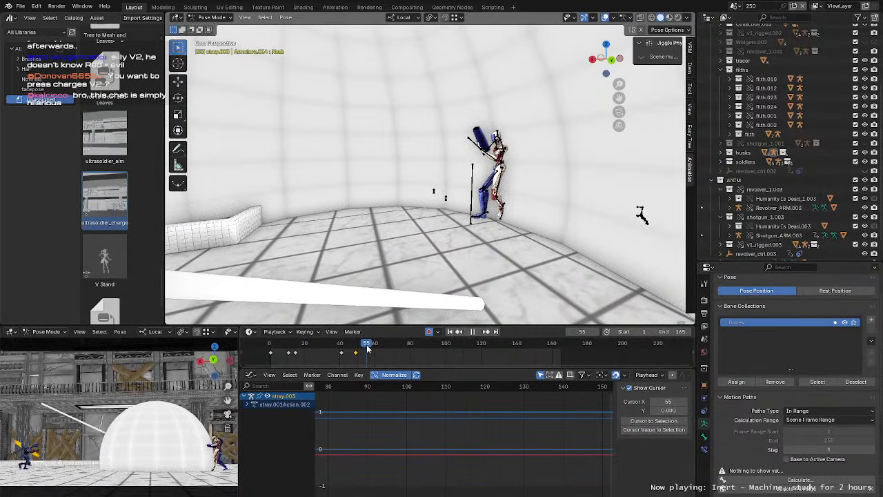
Step: At frame 53, move the hips down slightly and rotate them
drag(366, 348, 364, 351)
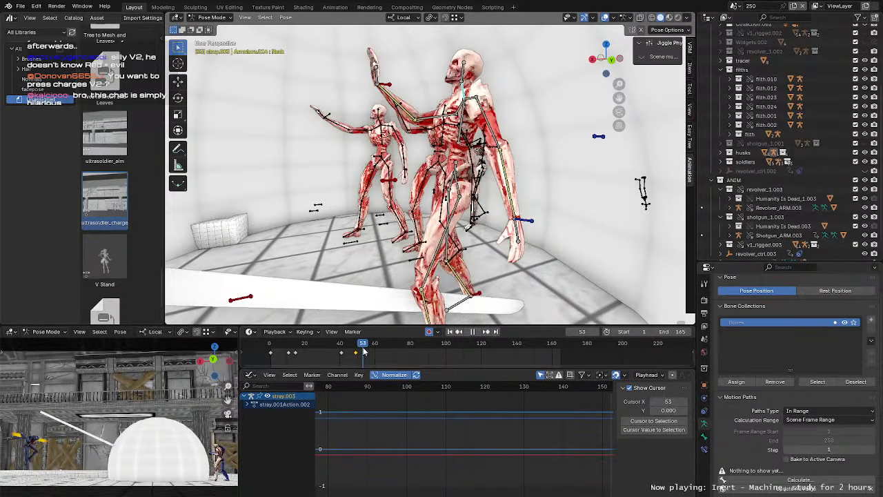
click(452, 163)
mouse_move(452, 162)
middle_down()
mouse_move(488, 175)
mouse_move(459, 174)
middle_up()
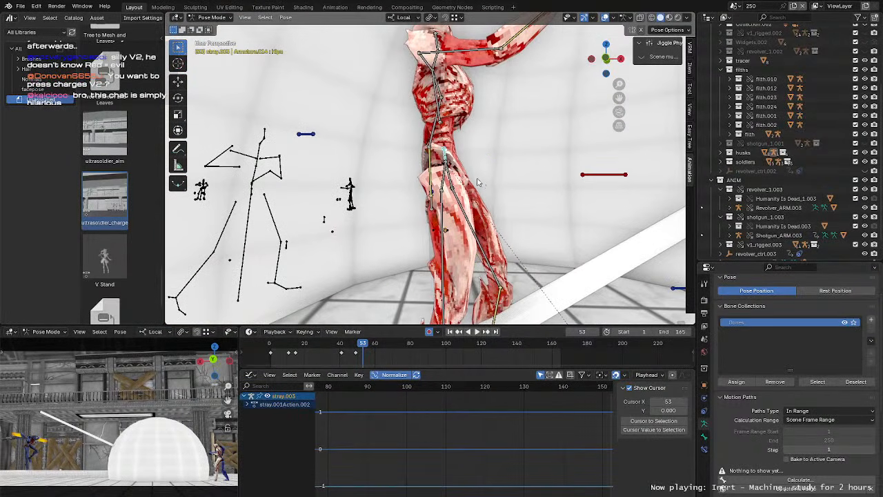
key(g)
drag(445, 161, 444, 179)
key(r)
middle_drag(444, 178, 376, 178)
Step: Rotate the chest bone at frame 53
shift+middle_drag(495, 117, 409, 186)
click(412, 195)
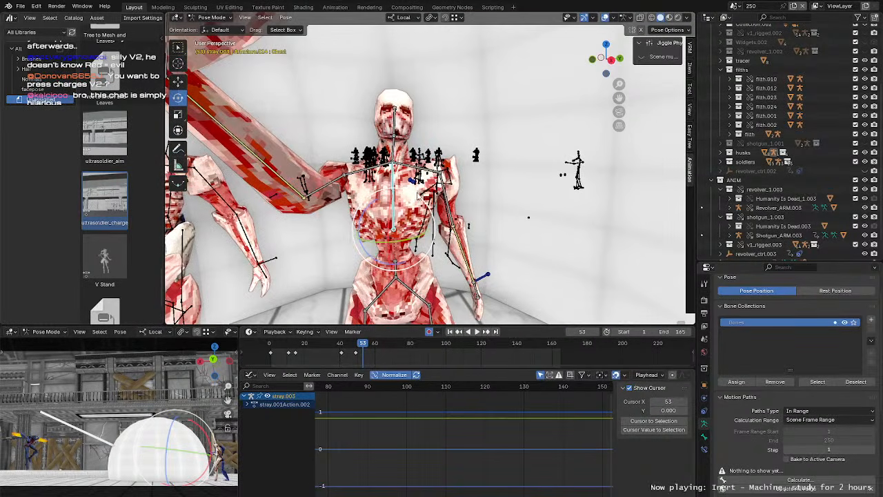
mouse_move(422, 201)
mouse_down()
mouse_move(423, 208)
mouse_move(429, 203)
mouse_up()
middle_drag(429, 203, 521, 180)
Step: Reposition the right hand IK control at frame 53, finishing with a shift of about 0.004 m along its local Y
click(531, 139)
middle_drag(531, 141, 499, 148)
key(g)
middle_drag(551, 164, 548, 166)
drag(525, 156, 521, 157)
middle_drag(520, 158, 452, 164)
drag(415, 168, 418, 169)
middle_drag(419, 169, 375, 178)
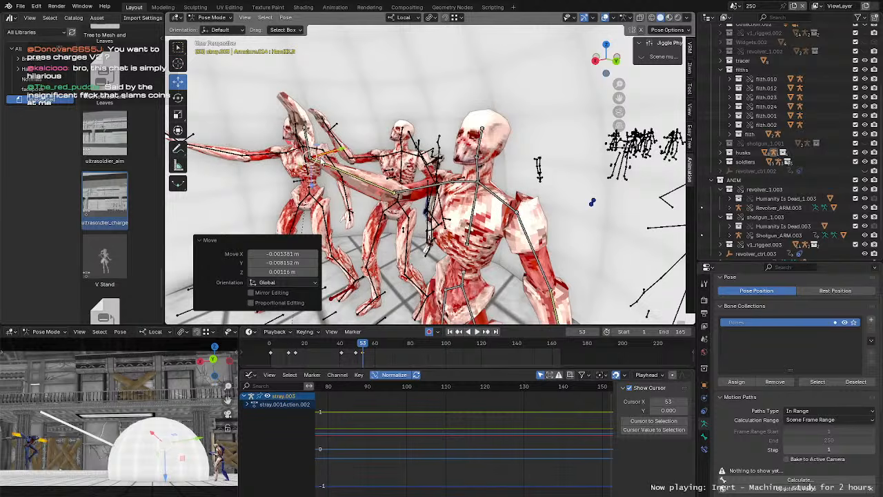
drag(340, 149, 345, 148)
middle_drag(436, 162, 398, 155)
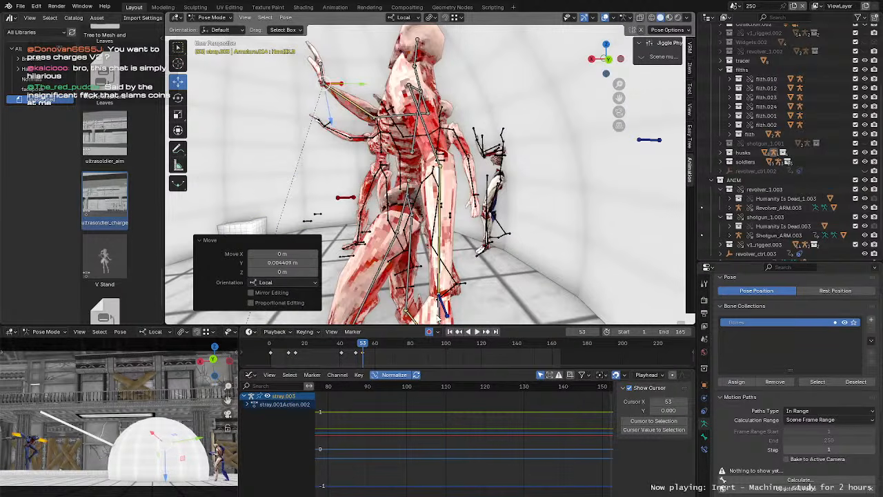
Step: Move the left hand IK control by about -0.012 m in X and 0.001 m in Y and Z at frame 53
click(440, 314)
shift+middle_drag(441, 314, 449, 241)
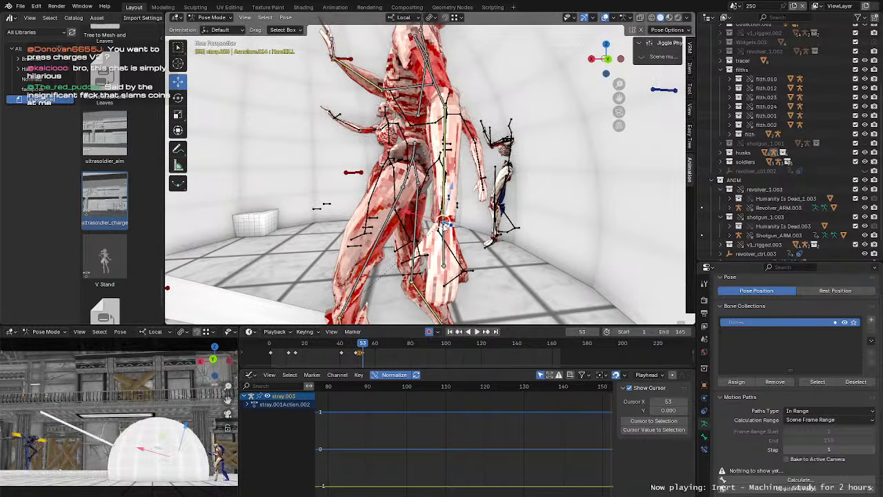
drag(450, 222, 451, 221)
middle_drag(452, 221, 536, 230)
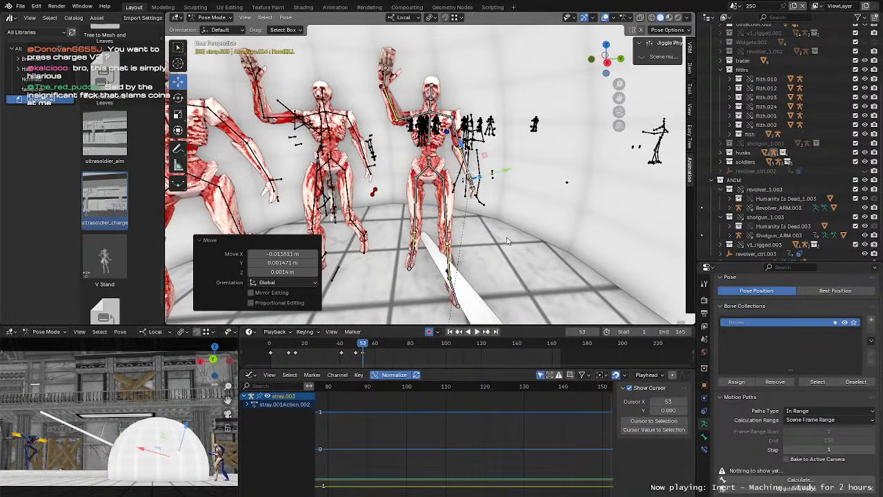
Step: Play the animation from frames 35 and 8, examining the strays' motion from the front
click(329, 342)
key(space)
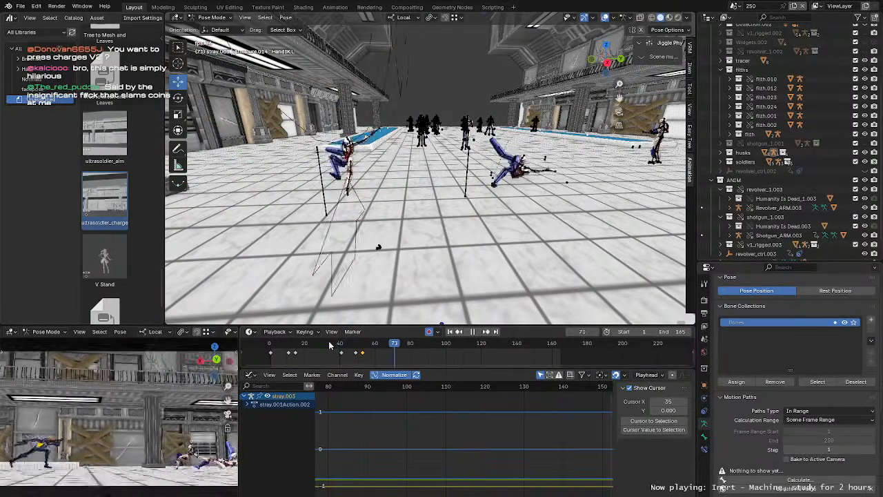
click(329, 343)
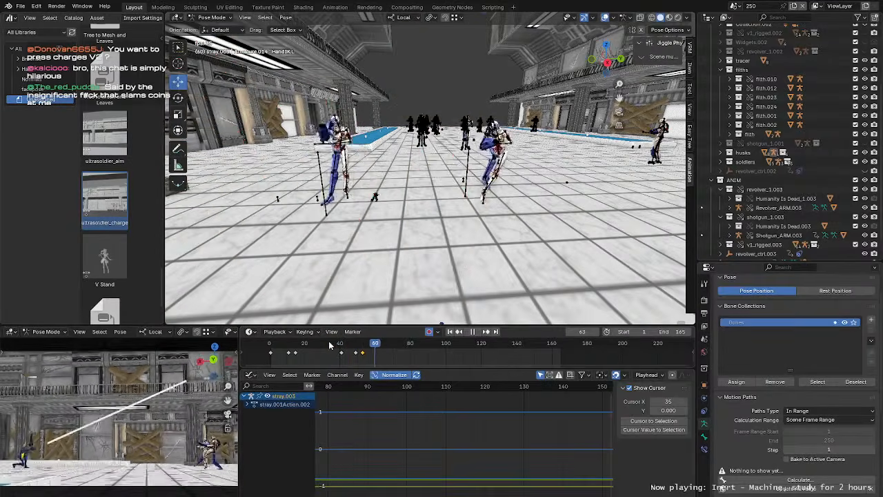
click(329, 343)
click(329, 344)
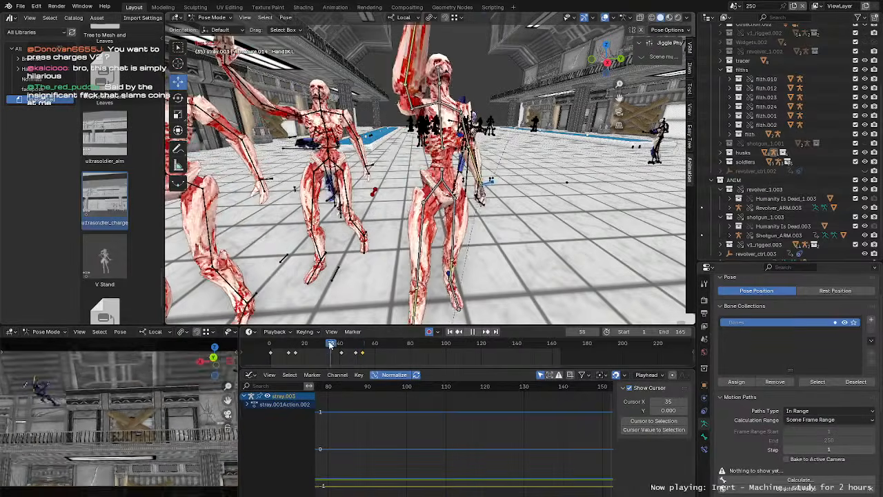
click(329, 345)
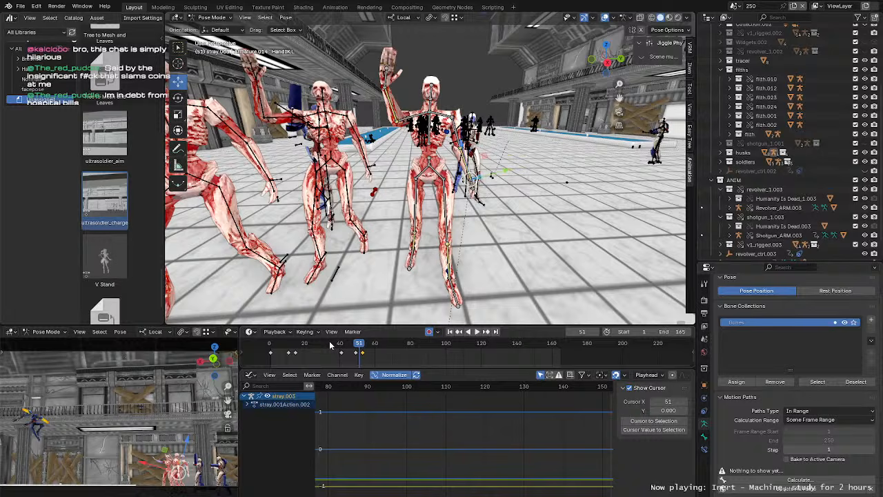
drag(330, 345, 288, 349)
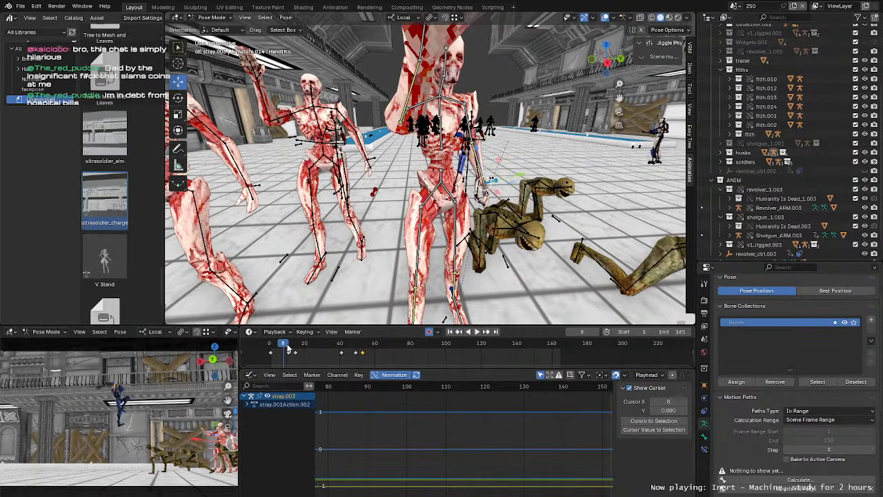
key(space)
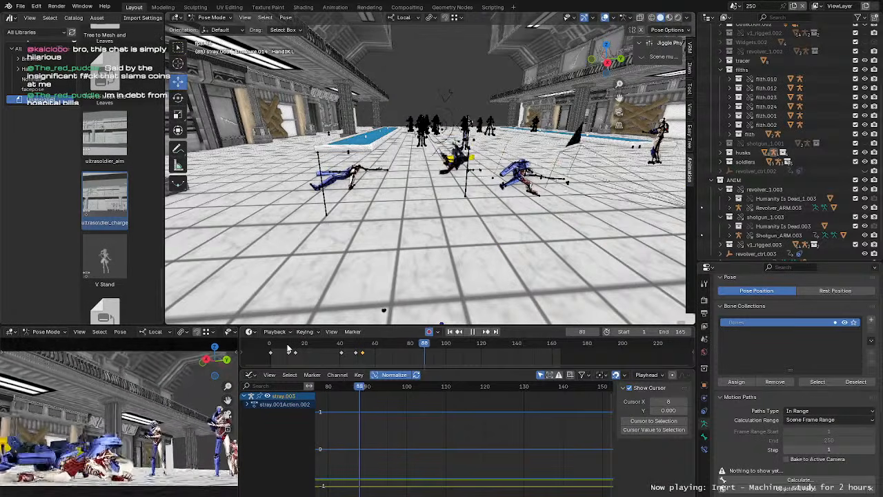
key(space)
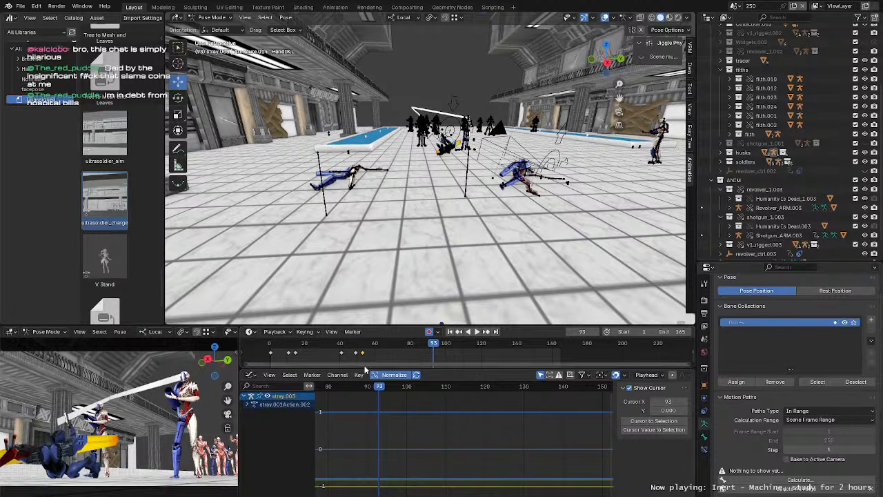
Step: Scrub and play around frames 40 to 53 from the side, examining the stray's pose changes
click(339, 349)
middle_drag(396, 182, 349, 279)
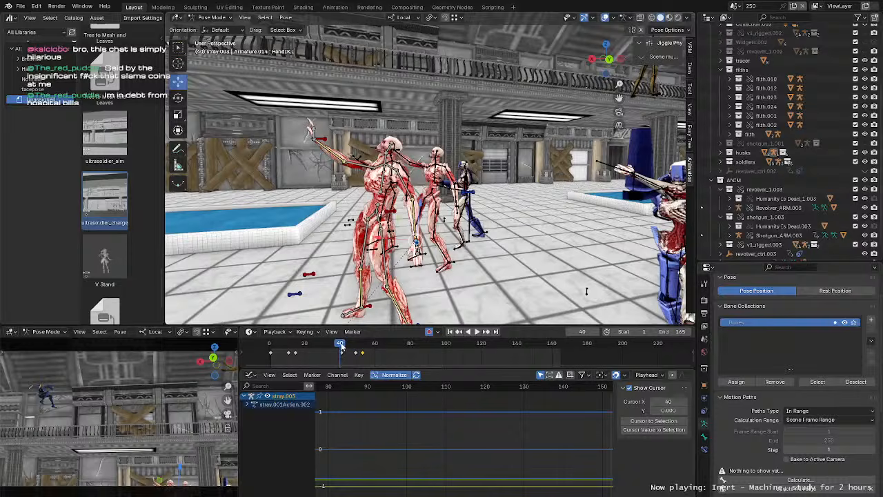
key(space)
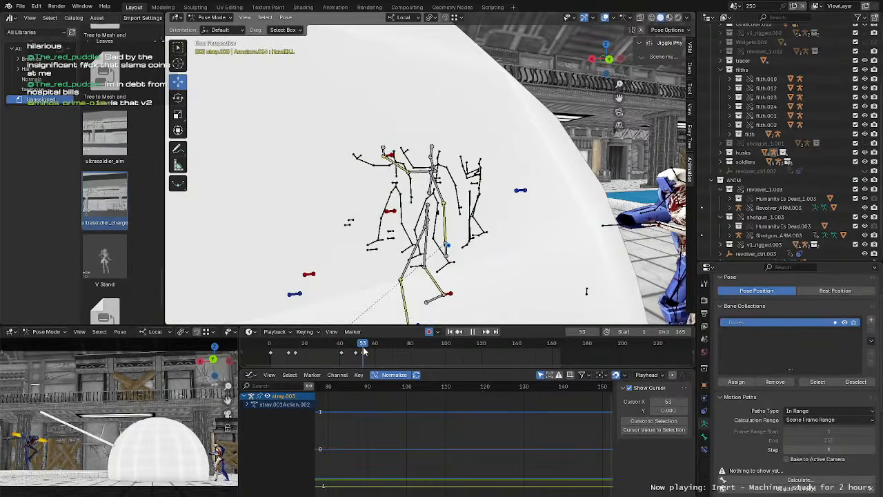
drag(364, 352, 342, 351)
click(340, 351)
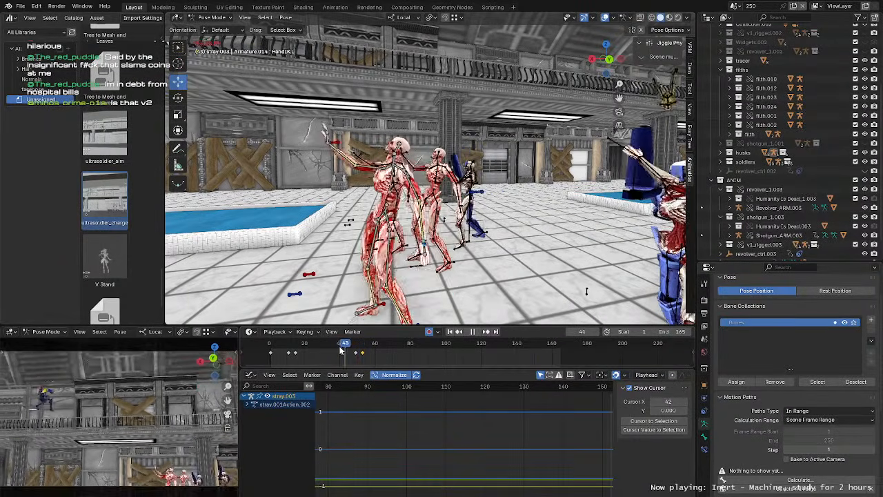
key(Escape)
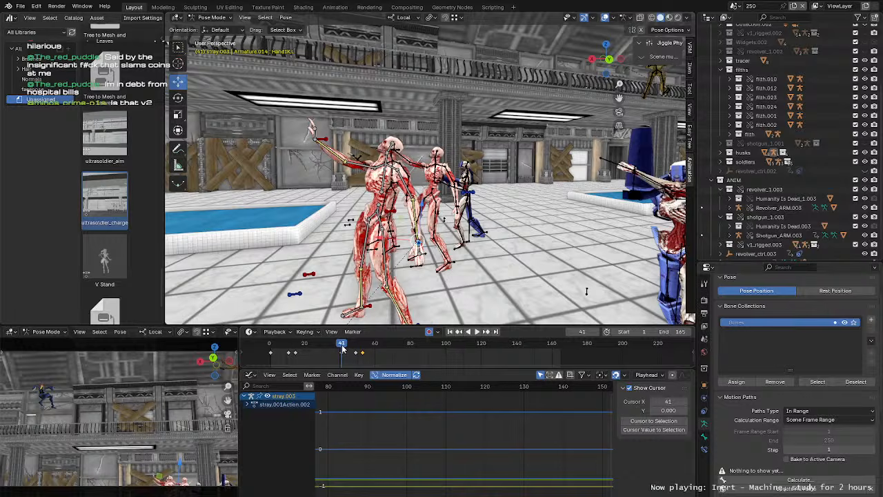
key(space)
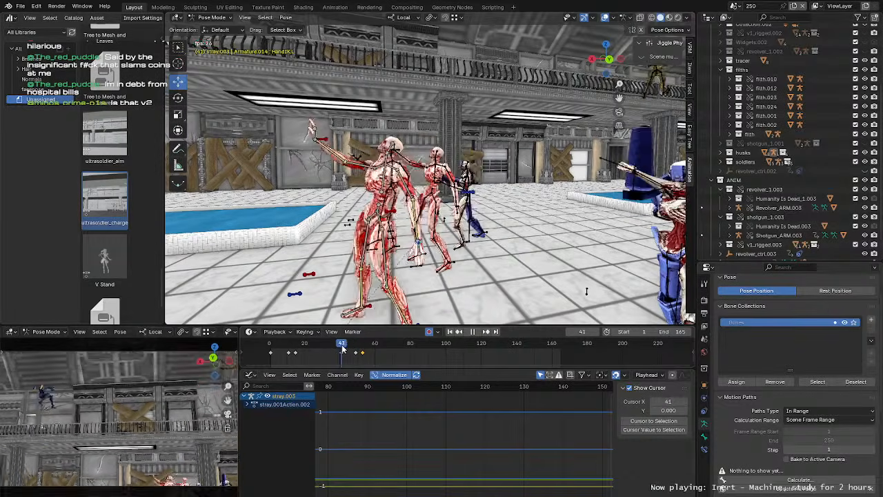
key(Escape)
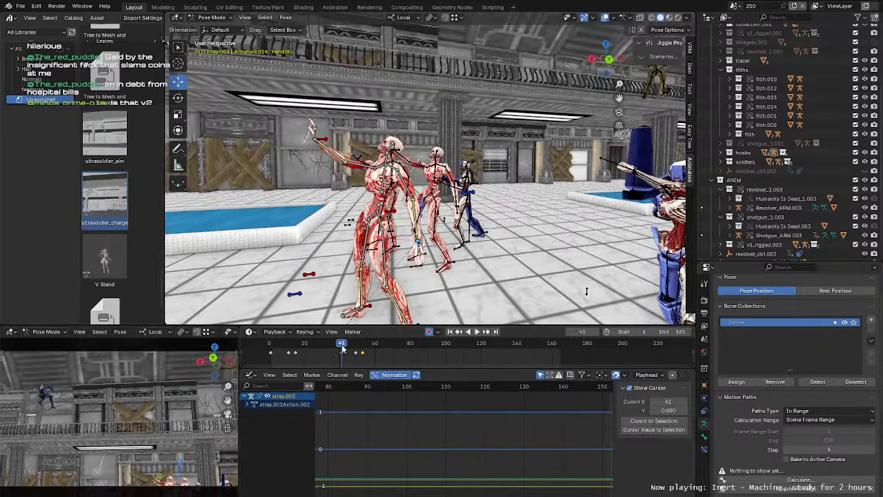
drag(342, 346, 312, 350)
scroll(314, 353, down, 2)
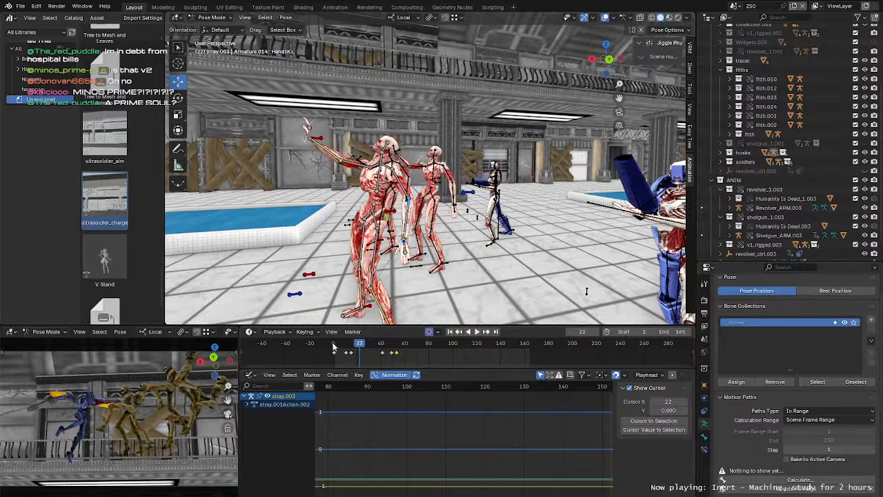
Step: Play the animation from frame 0 and replay it from frame 18 in a wider view, examining how the whole enemy group moves
click(334, 346)
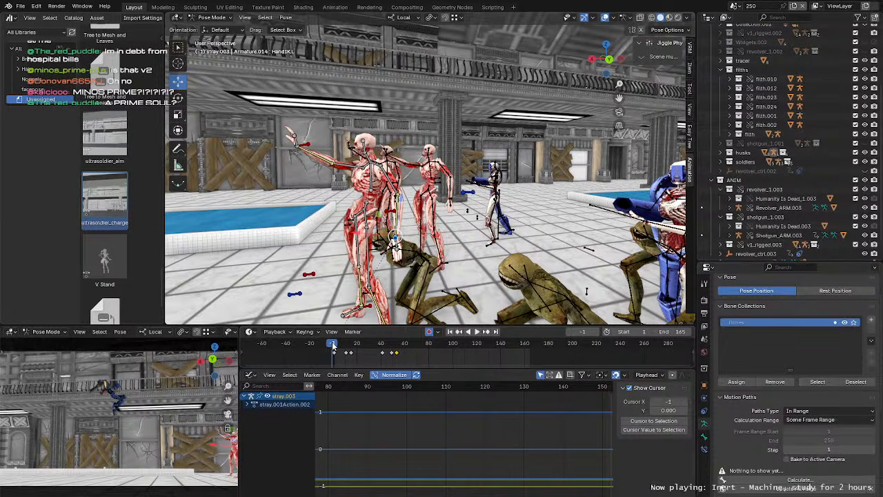
key(space)
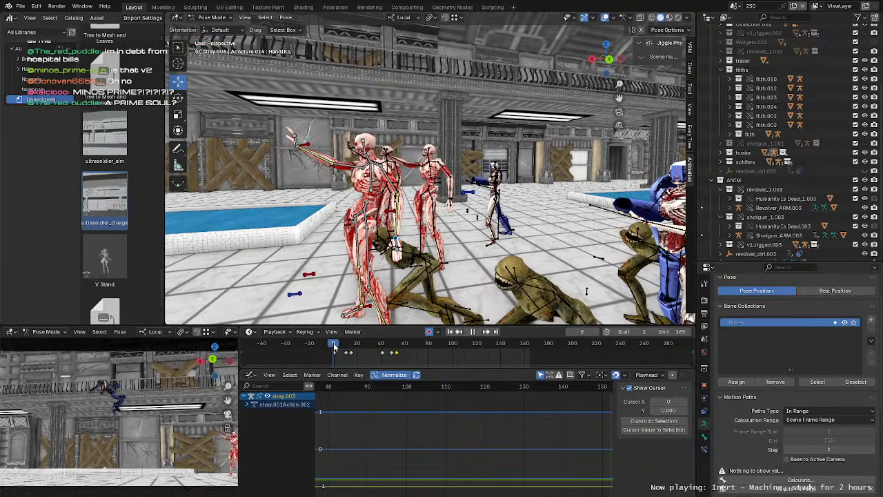
scroll(429, 173, down, 3)
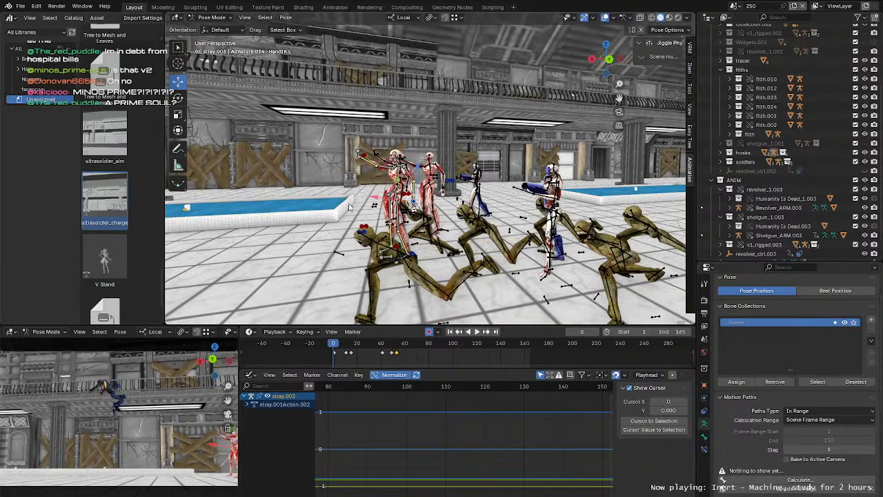
middle_drag(430, 172, 386, 214)
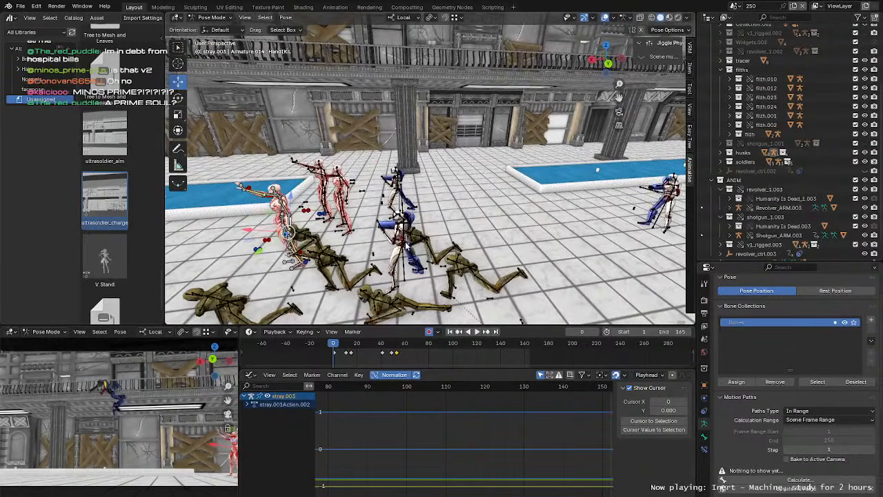
key(space)
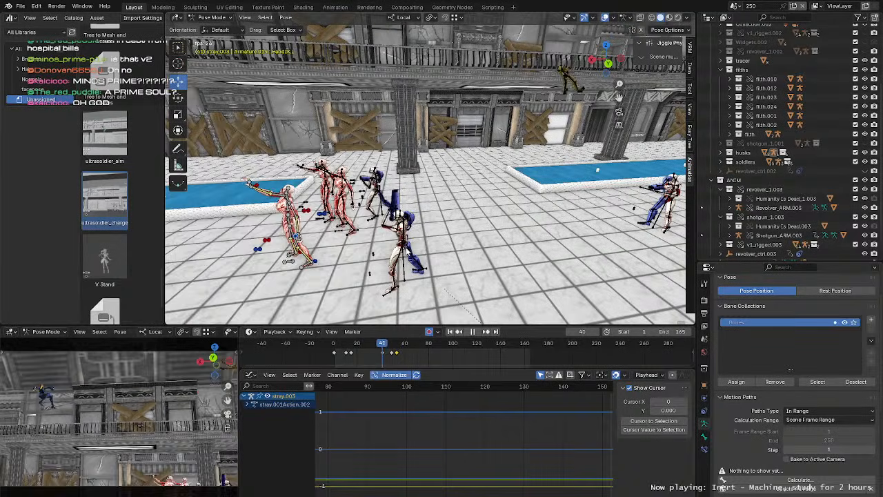
key(space)
key(space)
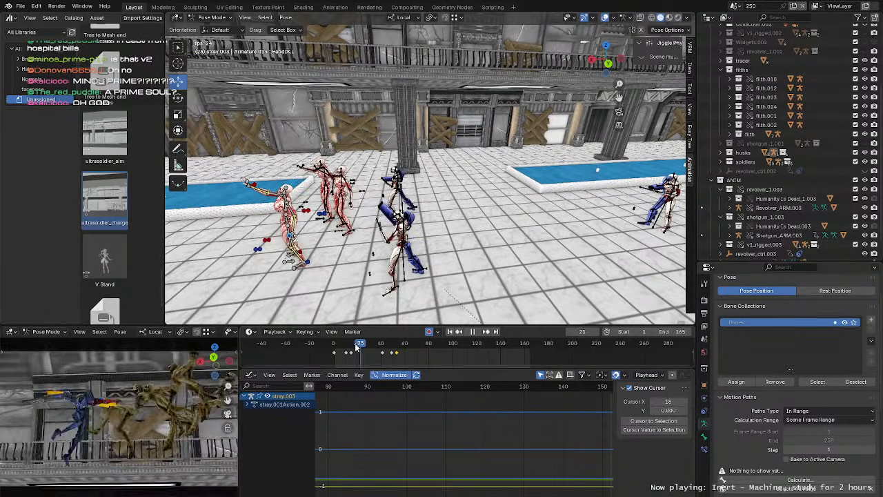
click(356, 346)
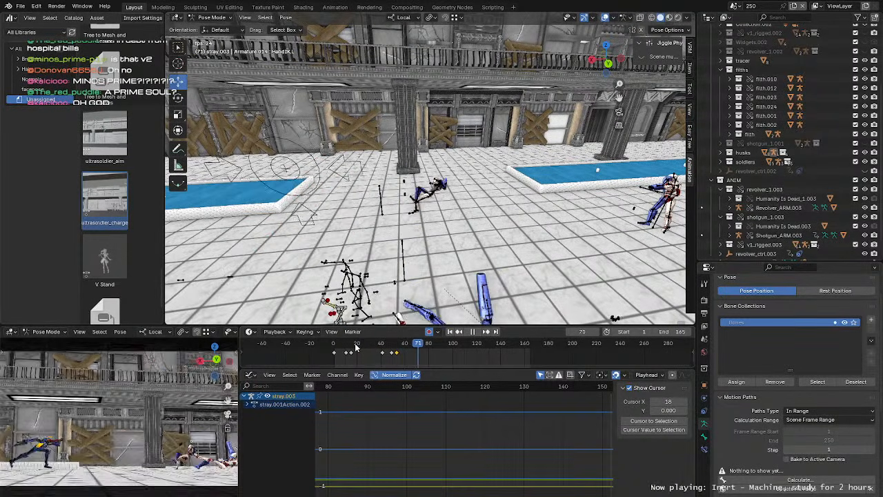
key(space)
Step: Replay the animation from frame 1 while viewing the soldiers and the far side of the hall
middle_drag(427, 252, 380, 245)
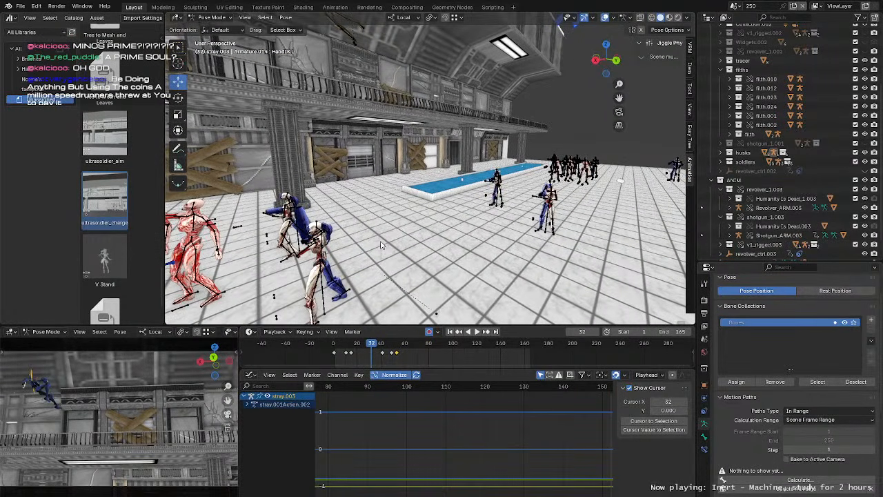
middle_drag(452, 200, 464, 218)
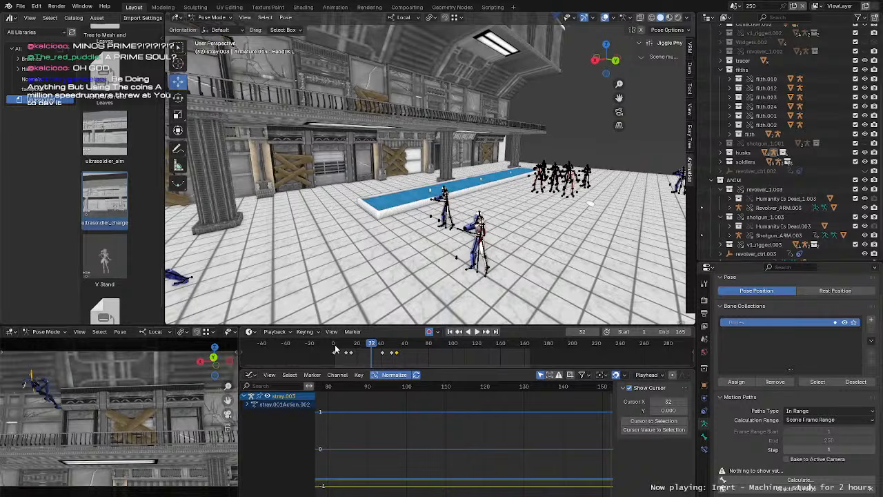
key(space)
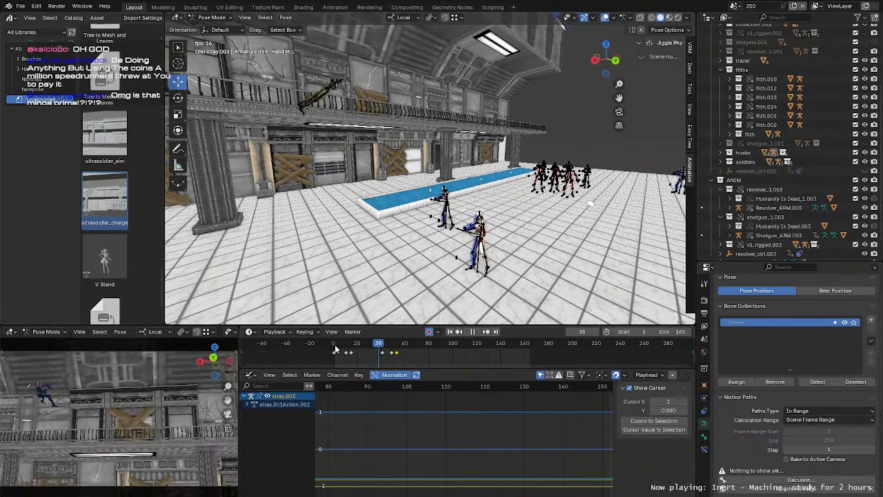
click(335, 344)
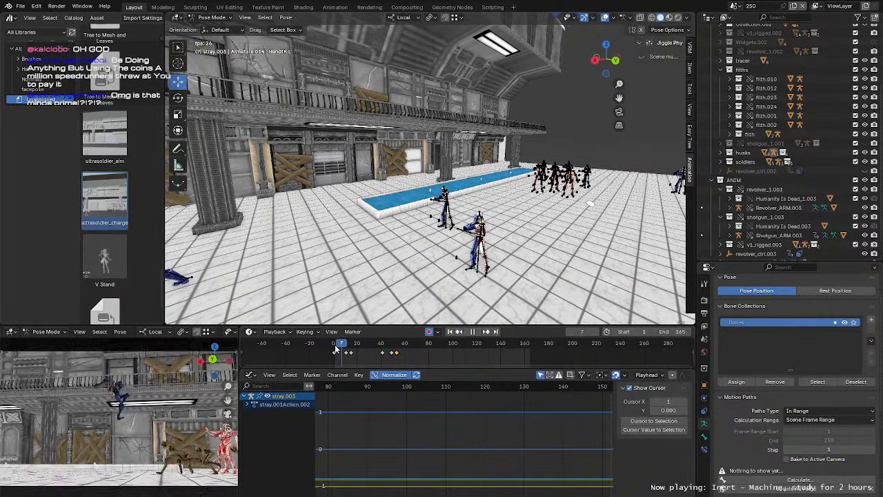
key(space)
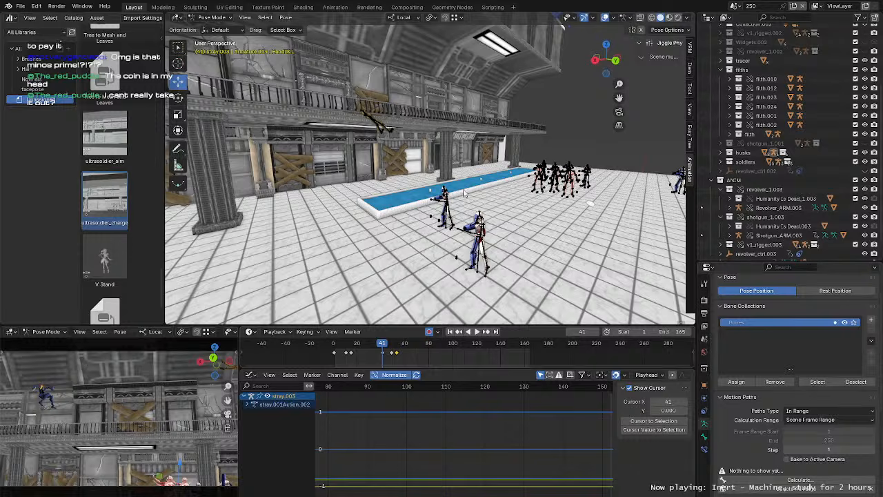
Step: Switch stray.003 from Pose Mode to Object Mode
scroll(464, 193, down, 3)
shift+middle_drag(368, 262, 448, 222)
key(ctrl+Tab)
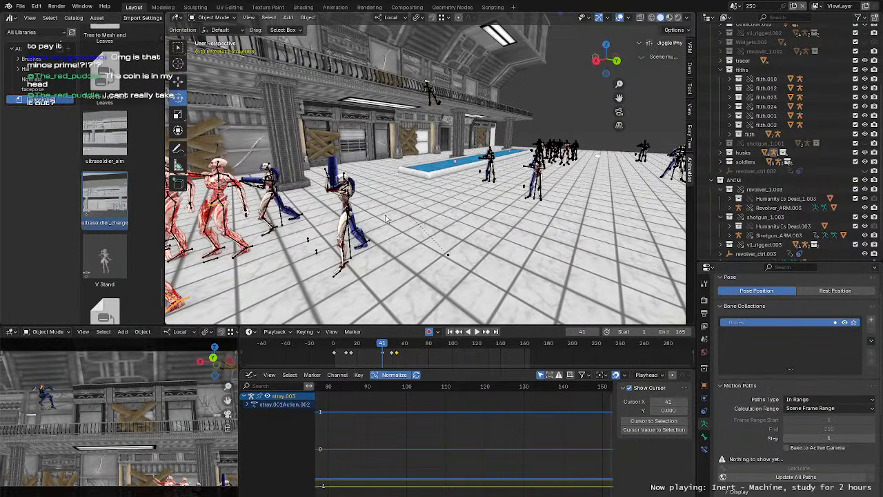
middle_drag(309, 210, 400, 219)
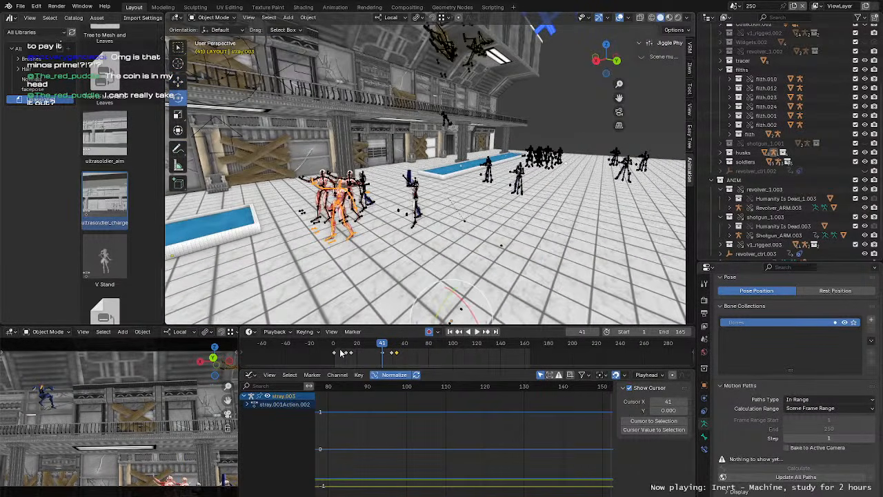
Step: Play the battle animation from about frames 4, 17 and 43, examining the strays and soldiers from wide and close angles
key(space)
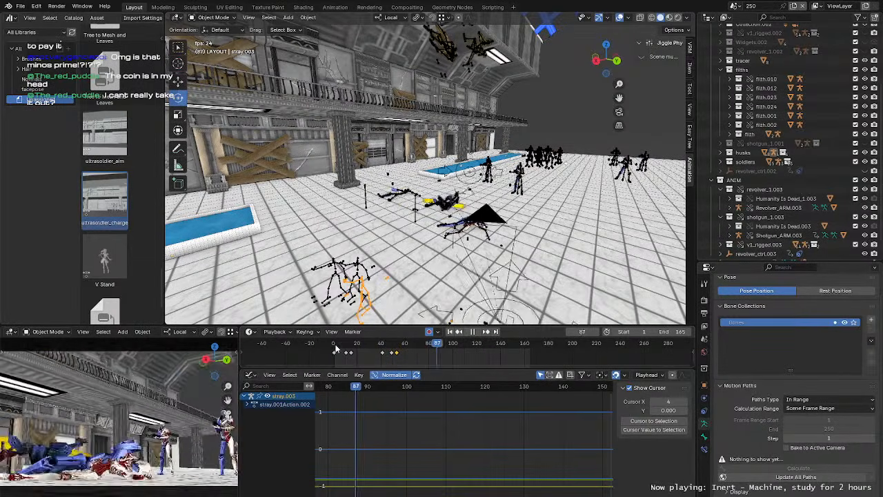
key(space)
middle_drag(406, 242, 453, 277)
scroll(429, 249, up, 3)
key(space)
click(354, 343)
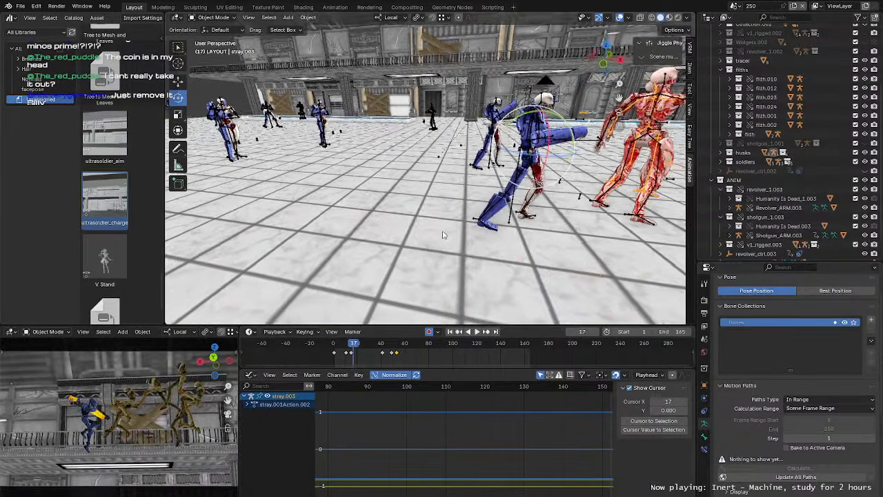
middle_drag(386, 276, 418, 245)
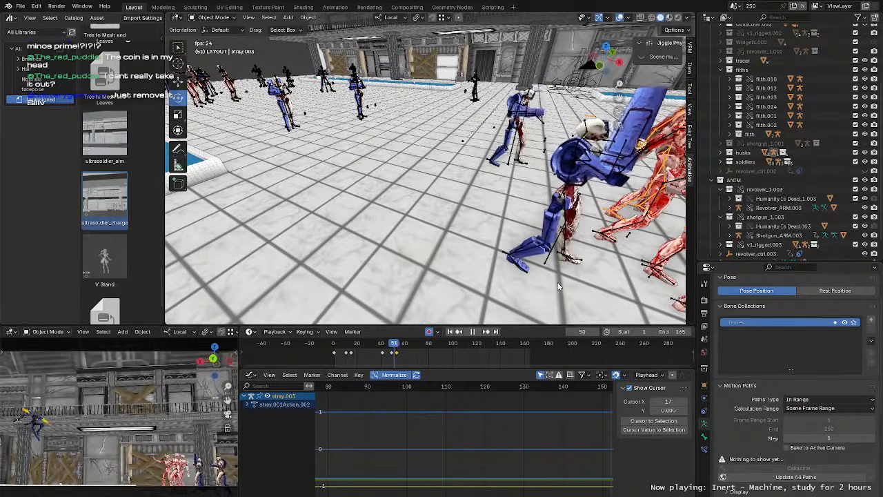
key(space)
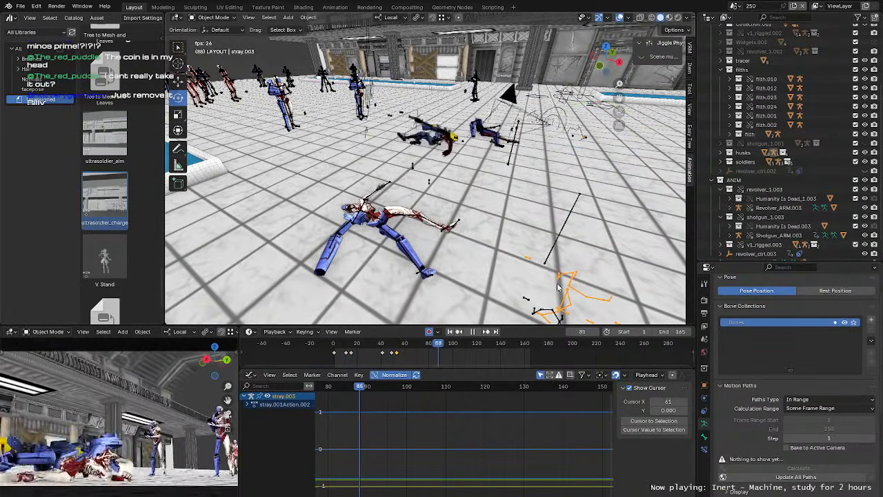
click(385, 349)
key(space)
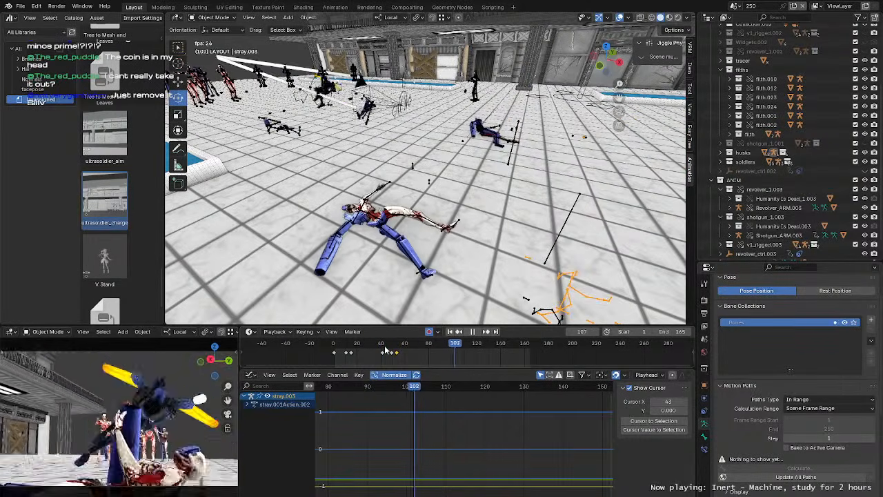
Step: Replay the battle animation from about frames 43 and 44, examining the soldiers on the hall floor from a wider angle
click(385, 350)
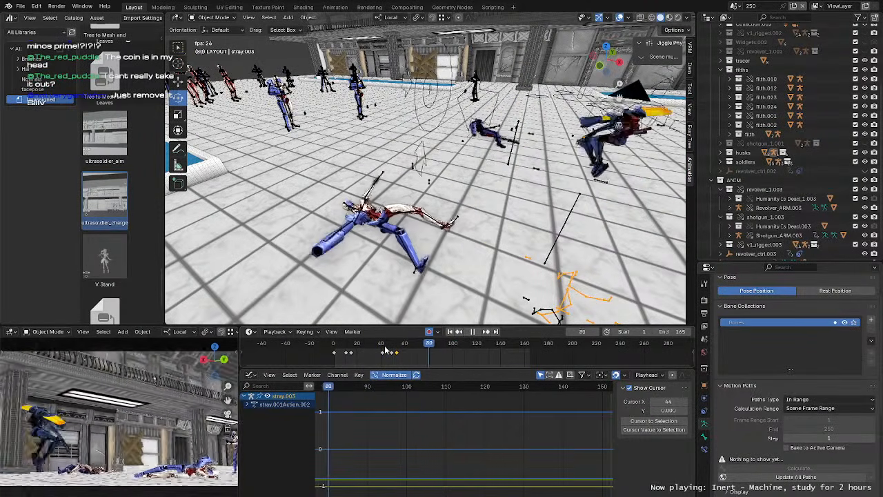
click(386, 350)
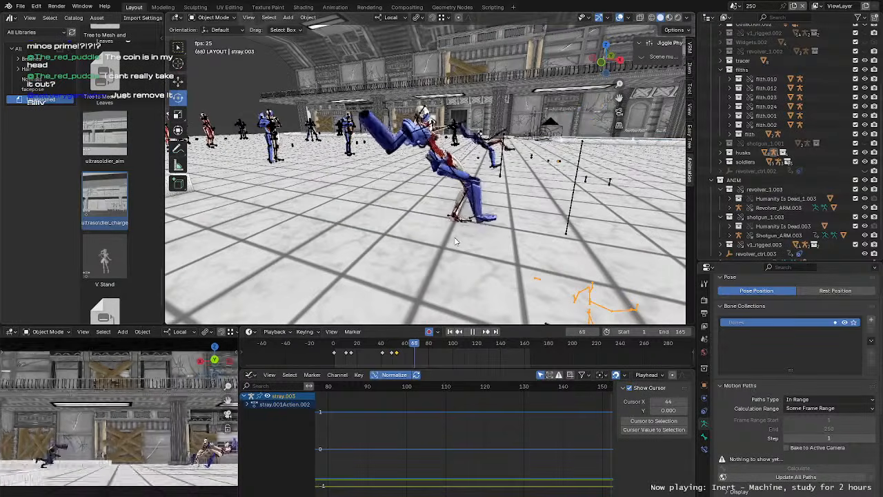
key(space)
scroll(449, 269, down, 3)
middle_drag(455, 255, 358, 283)
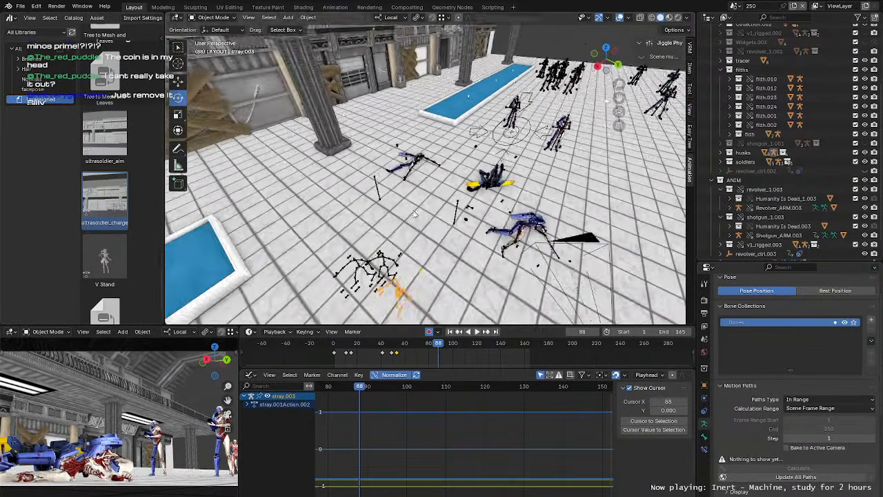
Step: Play the scene from about frame 77 to frame 86 while examining the standing shotgun husks beside the pool
shift+middle_drag(566, 158, 400, 200)
scroll(427, 207, up, 3)
mouse_move(400, 242)
middle_down()
mouse_move(476, 200)
mouse_move(384, 223)
mouse_move(413, 231)
middle_up()
key(space)
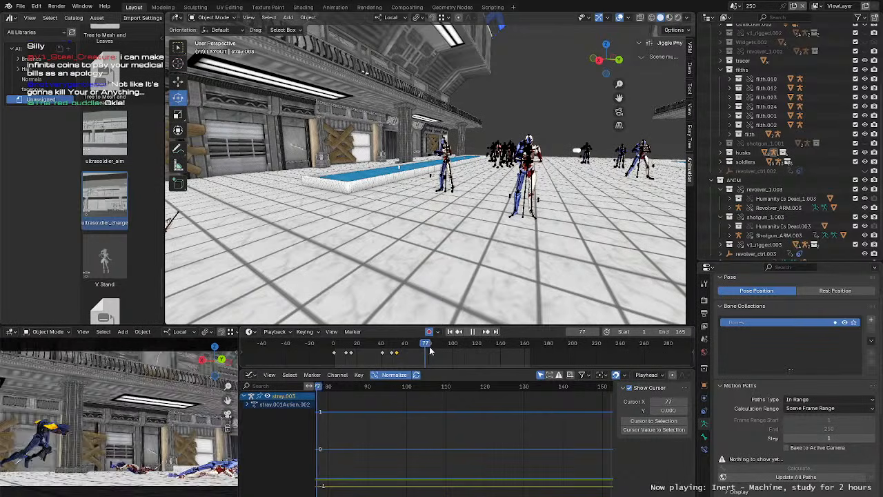
drag(440, 352, 436, 347)
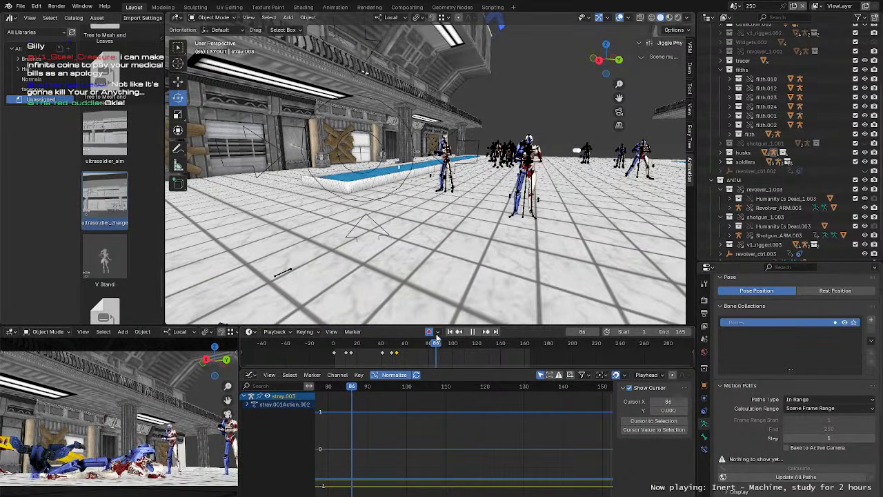
middle_drag(449, 200, 472, 233)
Step: Select ShotgunHusk.003 beside the pool, switch it to Pose Mode and select all of its bones
click(422, 207)
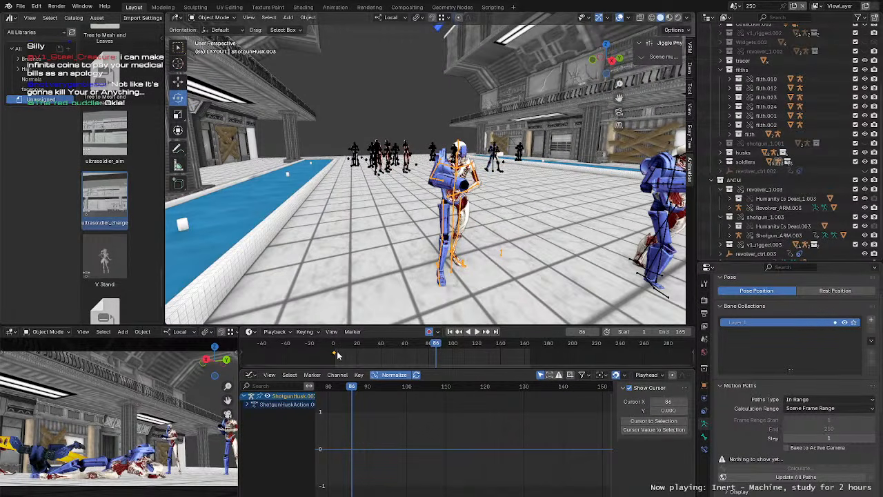
middle_drag(406, 261, 369, 136)
key(ctrl+Tab)
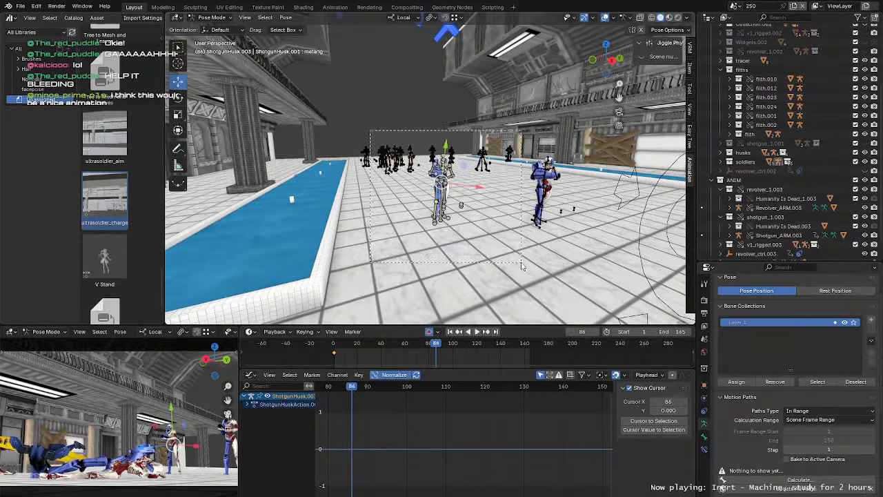
drag(521, 263, 521, 262)
Step: Move ShotgunHusk.003's first keyframe to frame 78 and delete its keyframes around frames 90 to 97
scroll(521, 262, up, 3)
key(space)
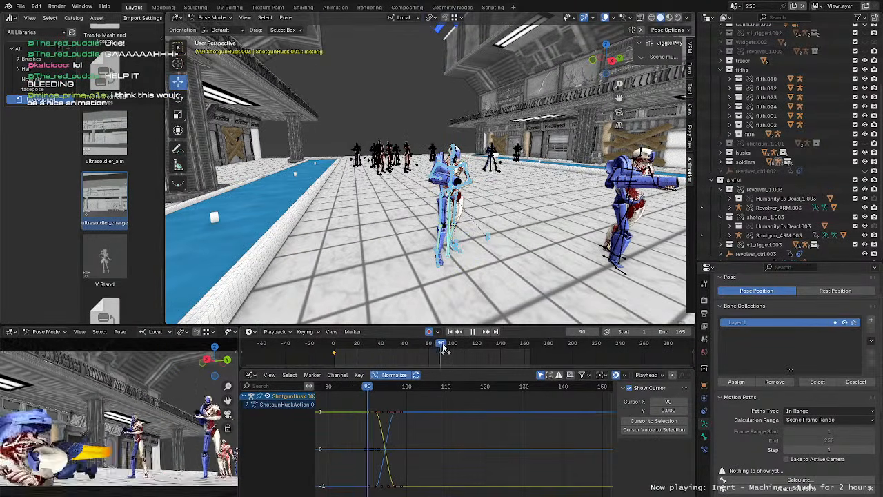
drag(433, 350, 427, 351)
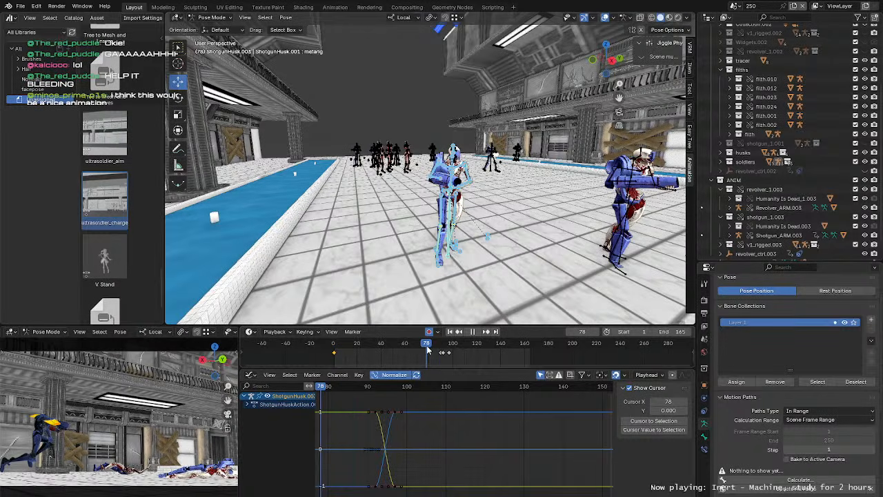
key(g)
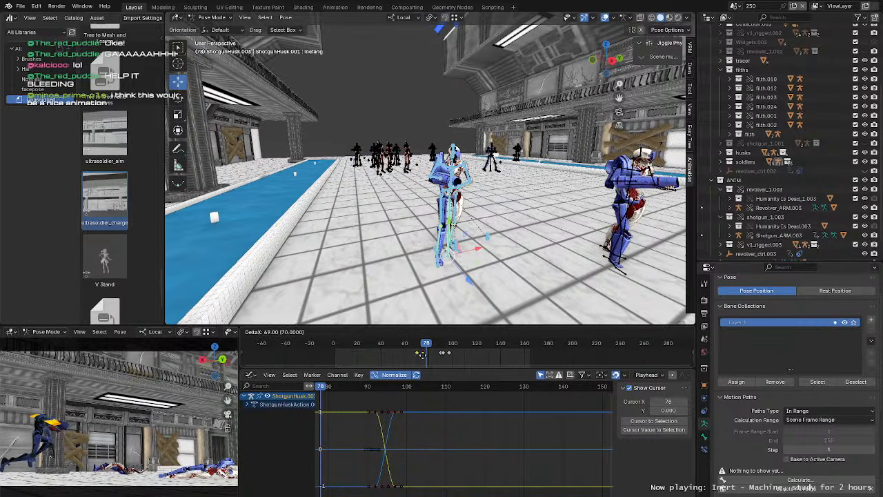
click(428, 355)
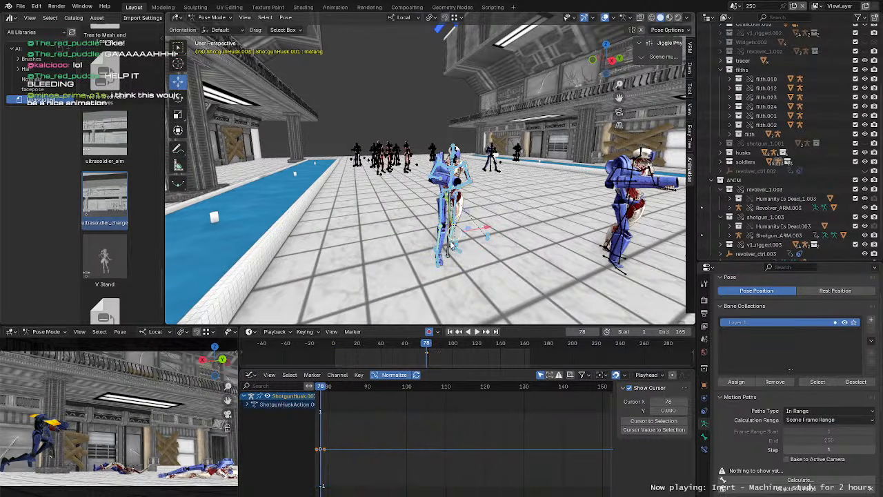
Step: Try pasting the copied keyframes onto ShotgunHusk.003 at frame 78
right_click(348, 439)
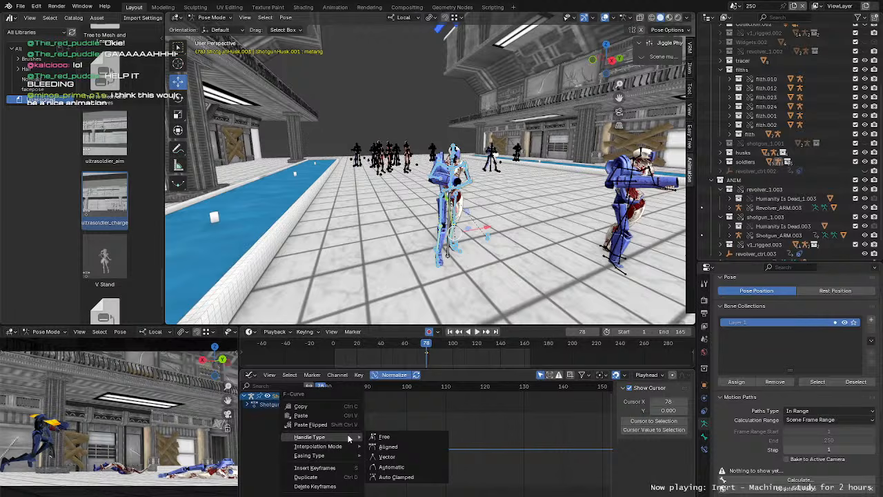
click(329, 415)
middle_drag(369, 428, 386, 429)
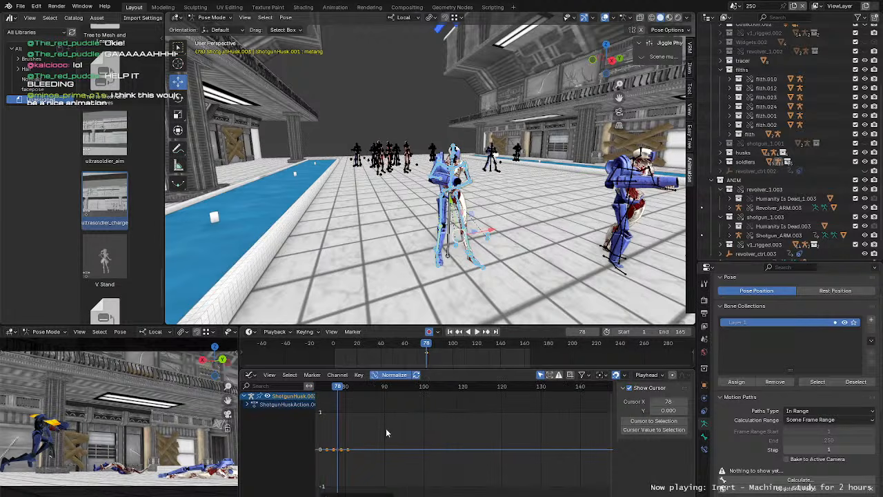
middle_drag(490, 253, 481, 271)
scroll(522, 204, up, 3)
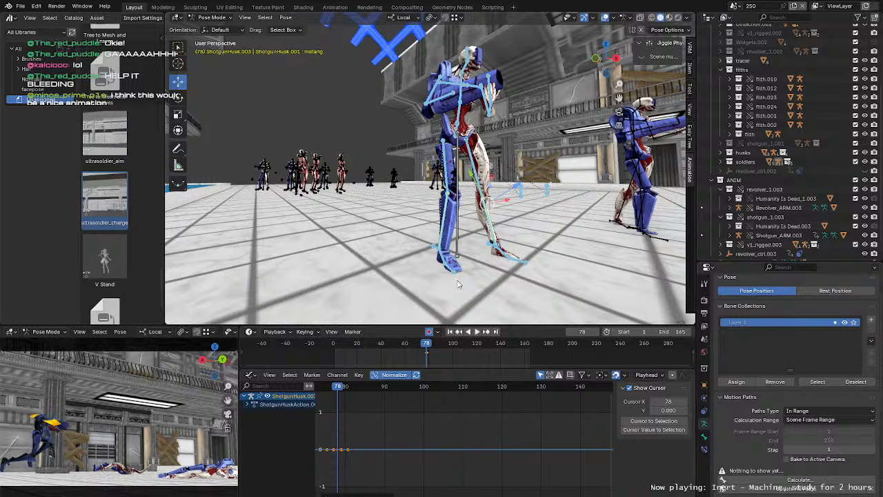
key(ctrl+z)
Step: Select ShotgunHusk.012 in the group across the hall, switch it to Pose Mode and frame it up close
middle_drag(466, 277, 469, 211)
scroll(417, 231, down, 4)
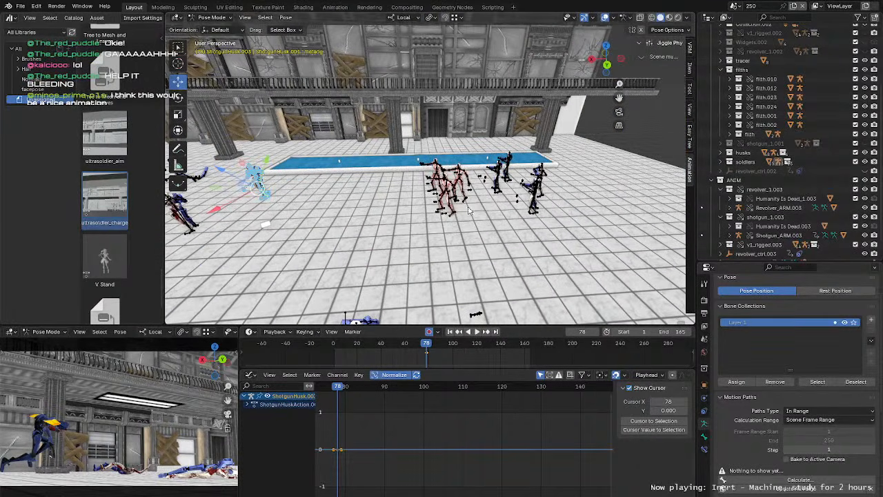
click(535, 195)
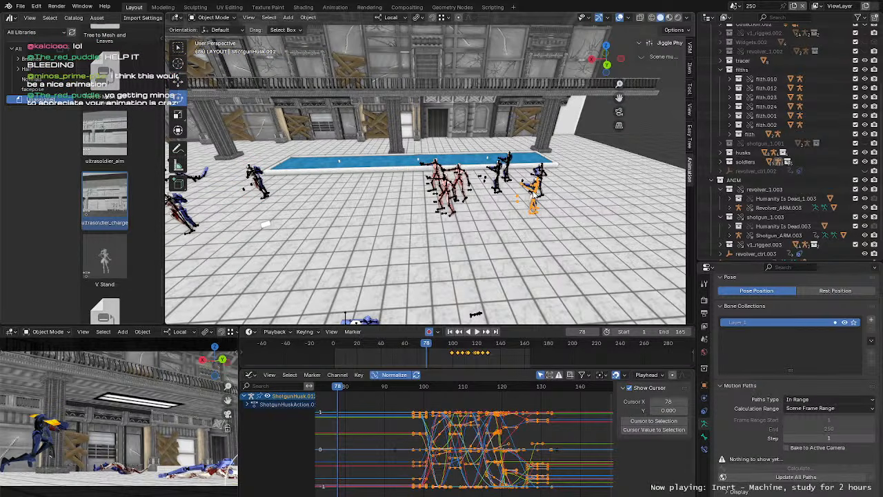
key(ctrl+Tab)
key(KP_Decimal)
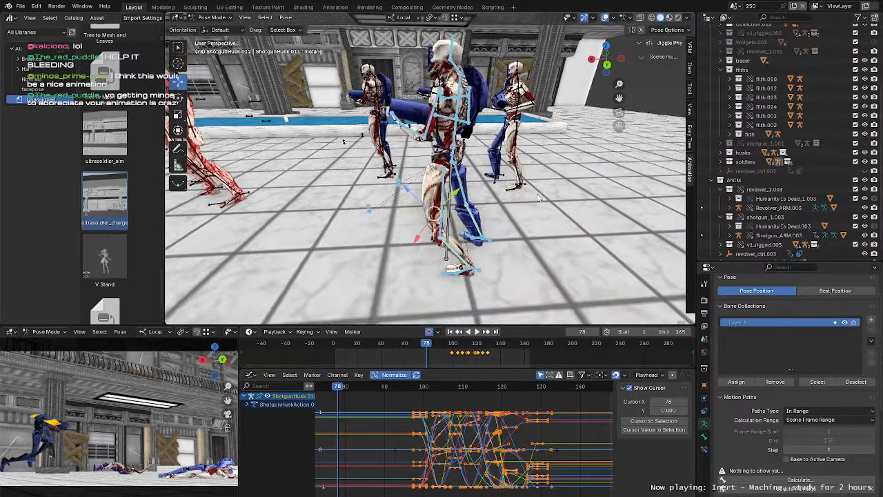
middle_drag(434, 234, 537, 225)
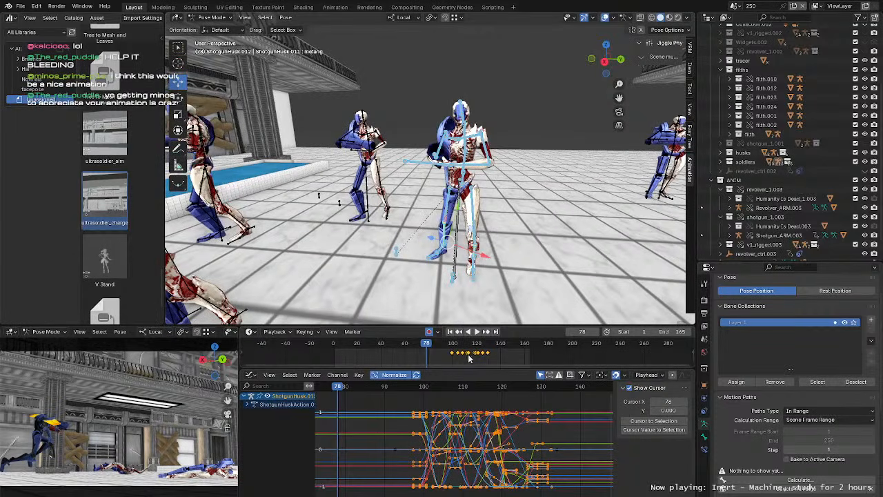
Step: Review ShotgunHusk.012's animation between about frames 71 and 118, examining when its reaction motion starts
mouse_move(431, 356)
mouse_down()
mouse_move(465, 353)
mouse_move(430, 352)
mouse_up()
scroll(459, 354, up, 11)
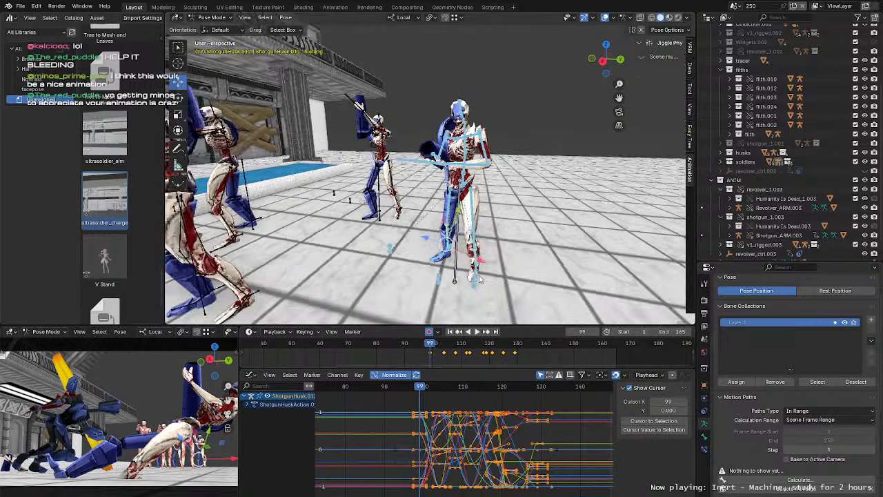
key(space)
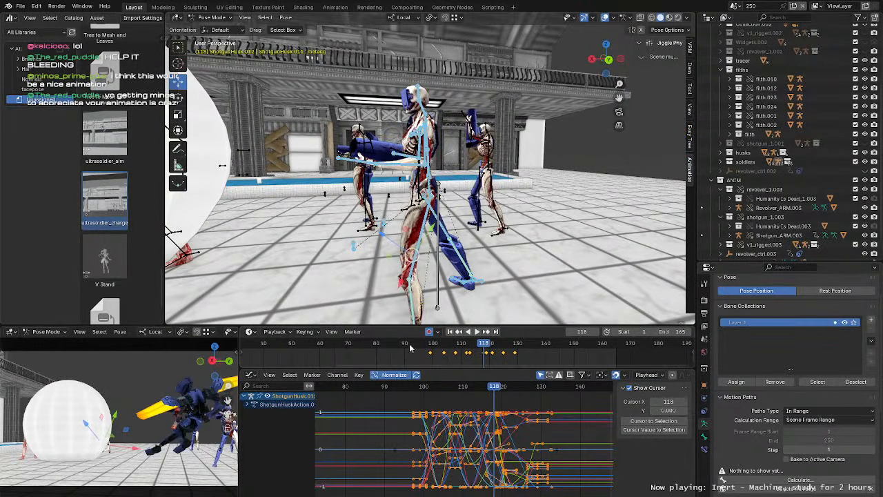
drag(409, 348, 352, 347)
key(space)
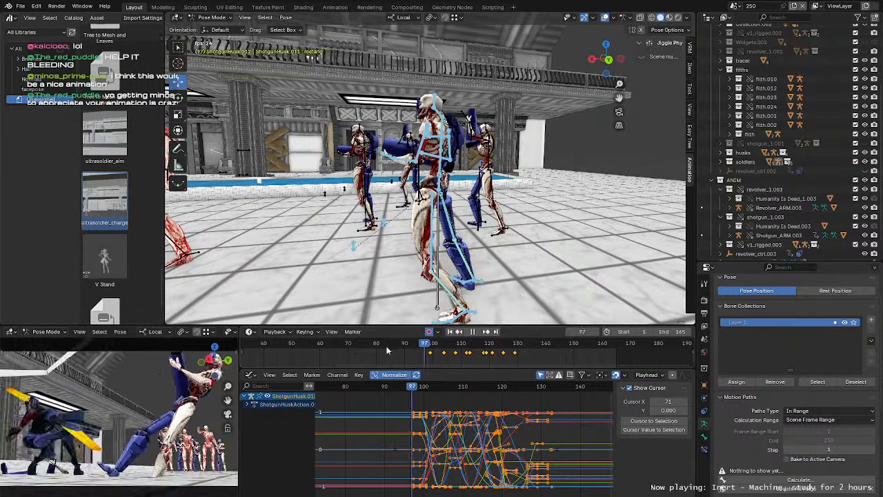
scroll(388, 346, down, 6)
key(space)
click(407, 347)
key(space)
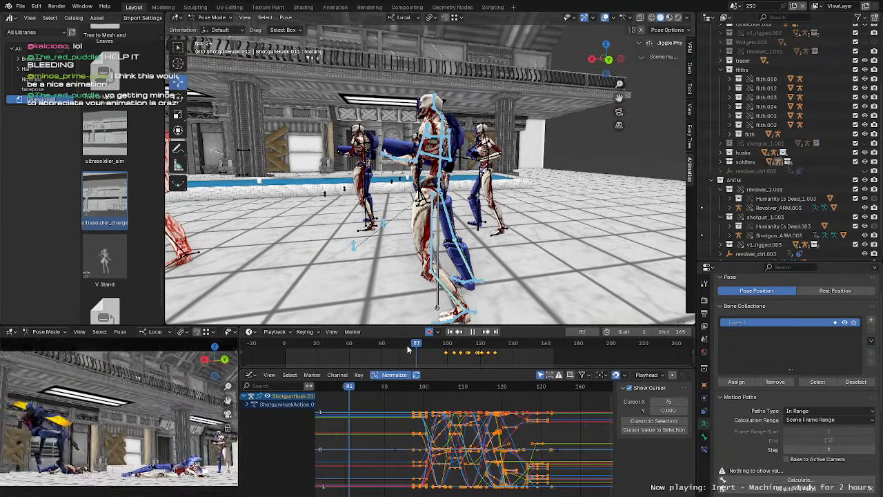
click(407, 347)
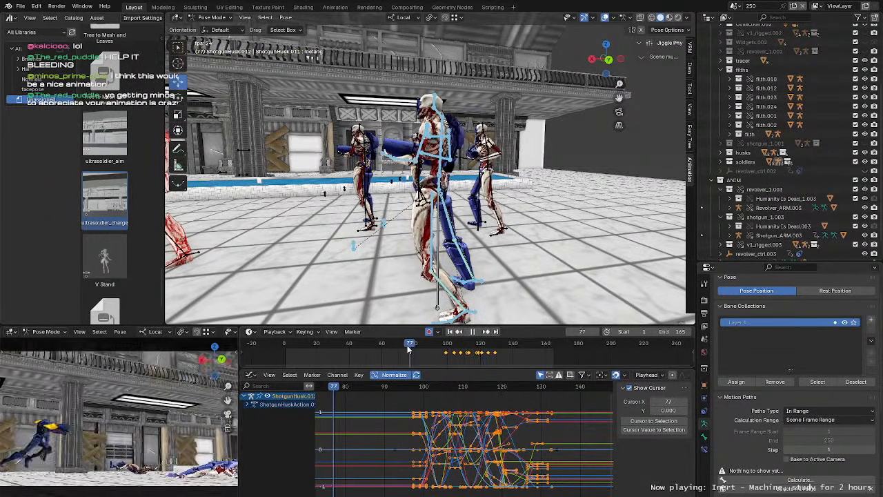
Step: Copy ShotgunHusk.012's keyframes with the current frame at 99, where its motion begins
key(space)
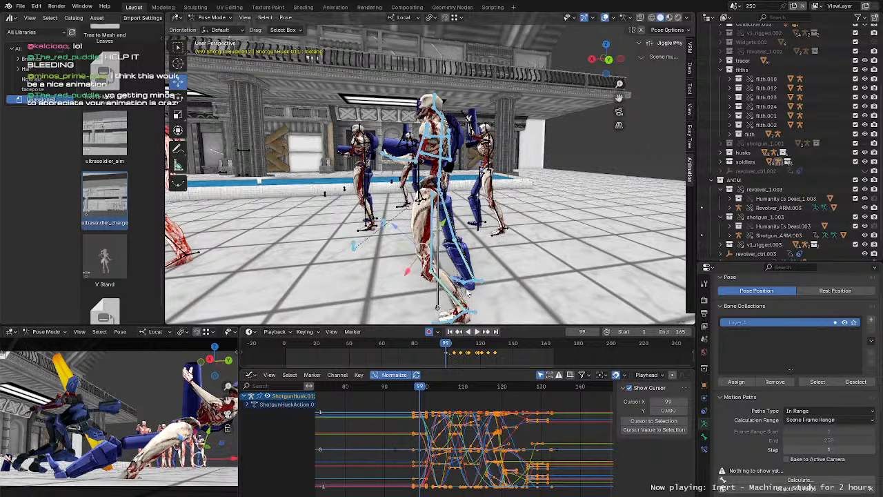
scroll(467, 293, up, 2)
shift+middle_drag(467, 293, 466, 236)
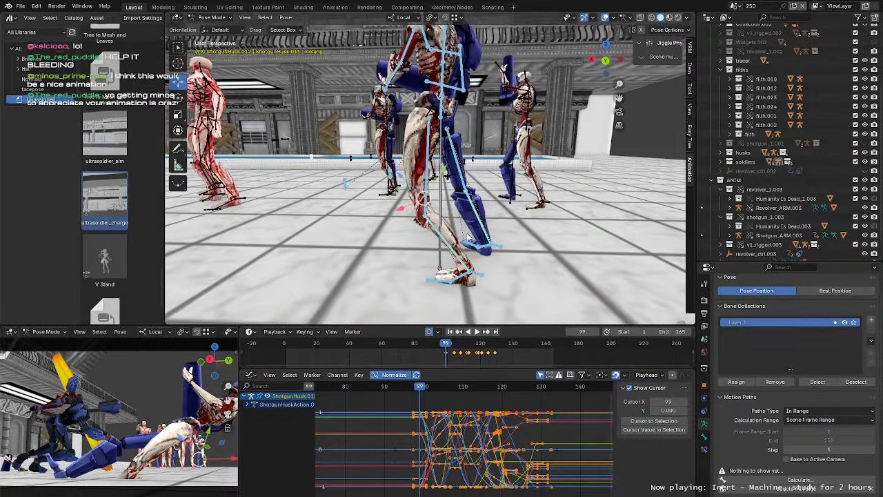
right_click(480, 425)
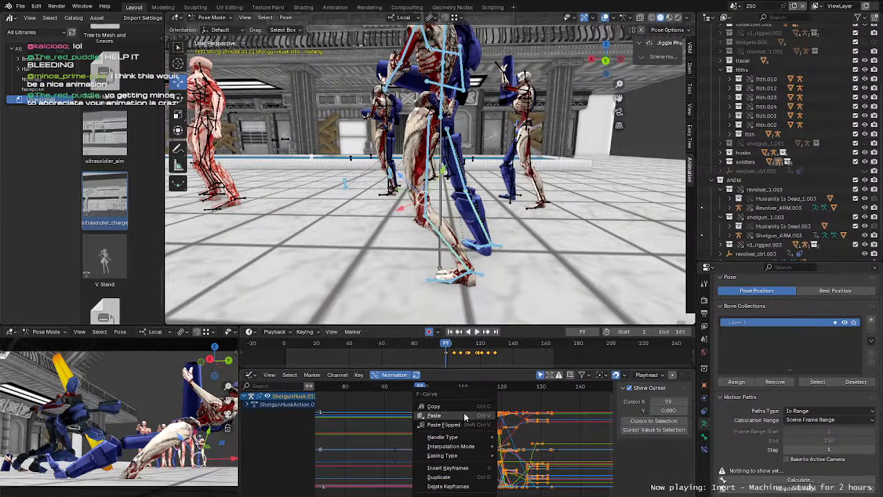
click(461, 406)
Step: Leave Pose Mode on ShotgunHusk.012, go to frame 68, and select ShotgunHusk.003 in Pose Mode
scroll(336, 213, down, 5)
scroll(336, 213, down, 2)
shift+middle_drag(336, 213, 448, 250)
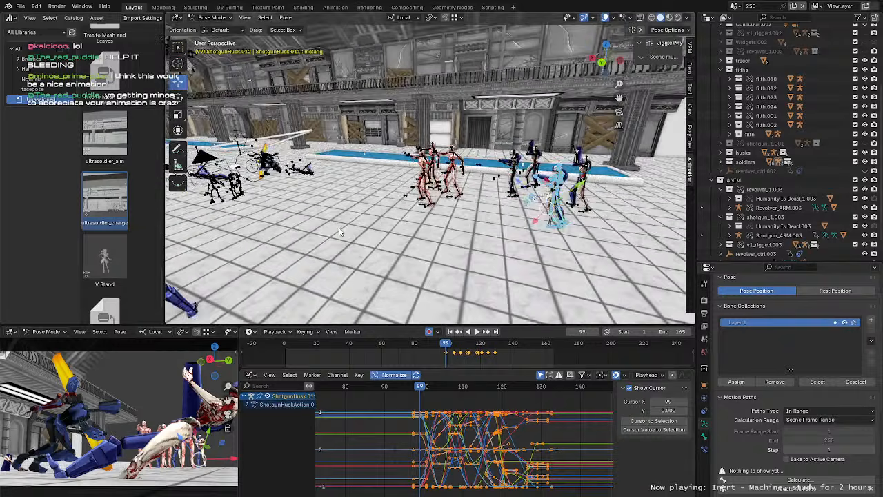
scroll(311, 220, up, 2)
shift+middle_drag(311, 221, 403, 239)
key(ctrl+Tab)
drag(420, 346, 395, 343)
click(321, 168)
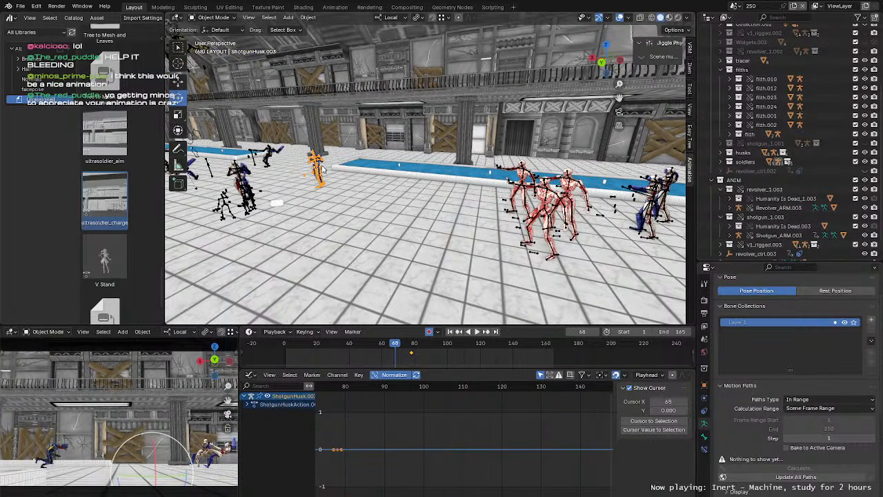
key(ctrl+Tab)
key(KP_Decimal)
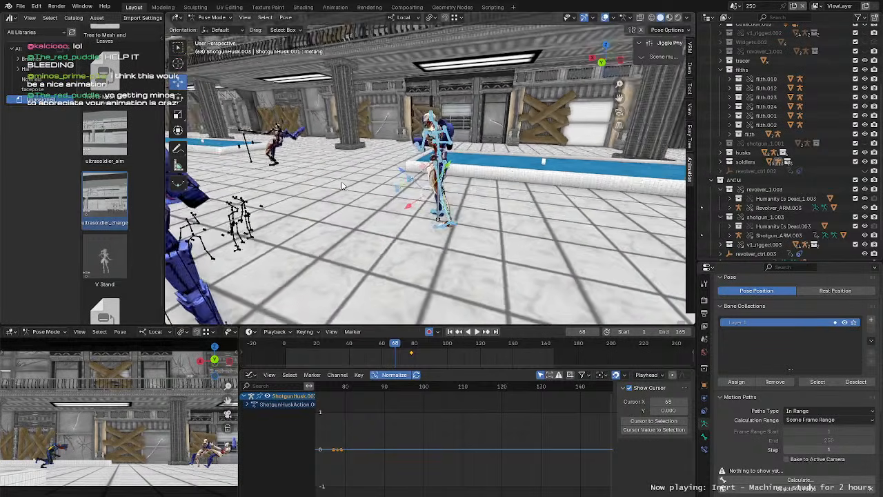
Step: Advance to frame 78 and paste the copied keyframes onto ShotgunHusk.003
middle_drag(342, 185, 456, 185)
scroll(455, 185, up, 2)
key(space)
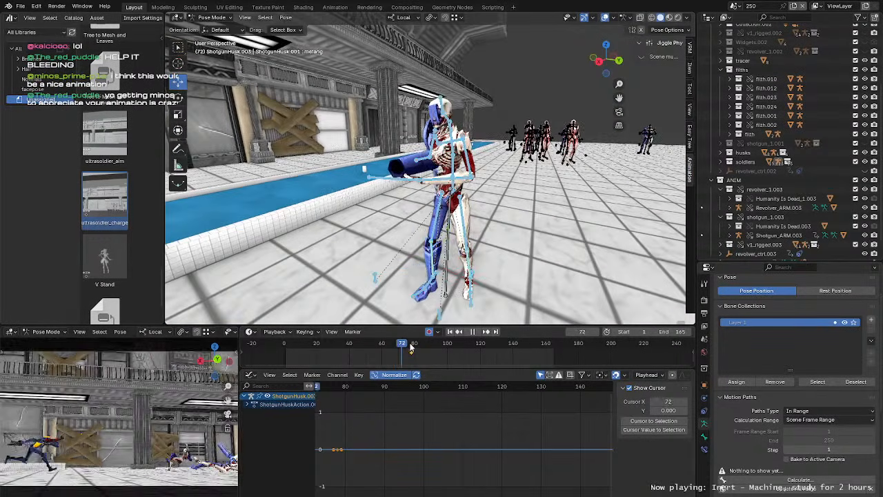
key(space)
right_click(387, 421)
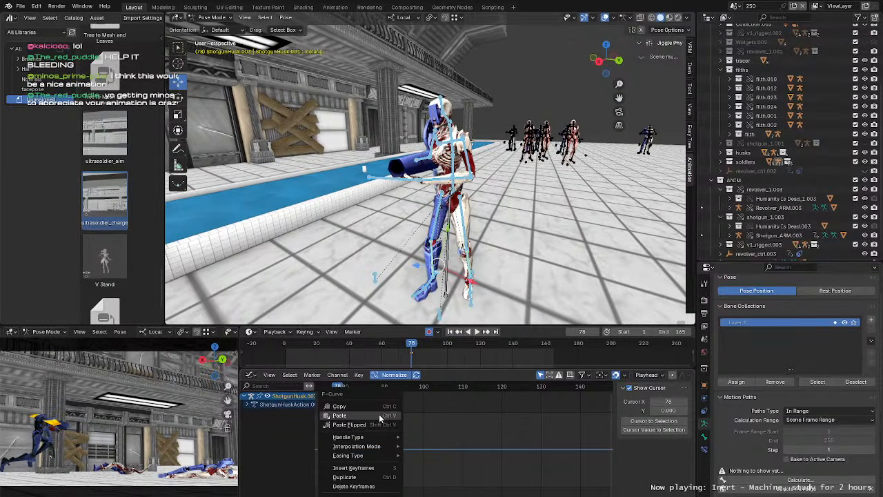
click(379, 416)
Step: Select ShotgunHusk.003's pelvis bone from a frontal view and activate the Rotate tool
middle_drag(394, 308, 427, 217)
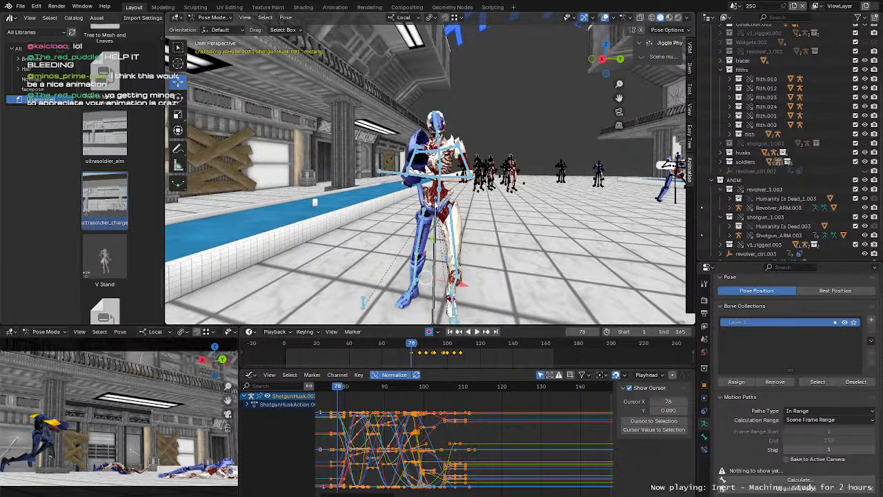
click(436, 205)
click(439, 203)
middle_drag(426, 290, 433, 281)
scroll(432, 282, up, 1)
key(r)
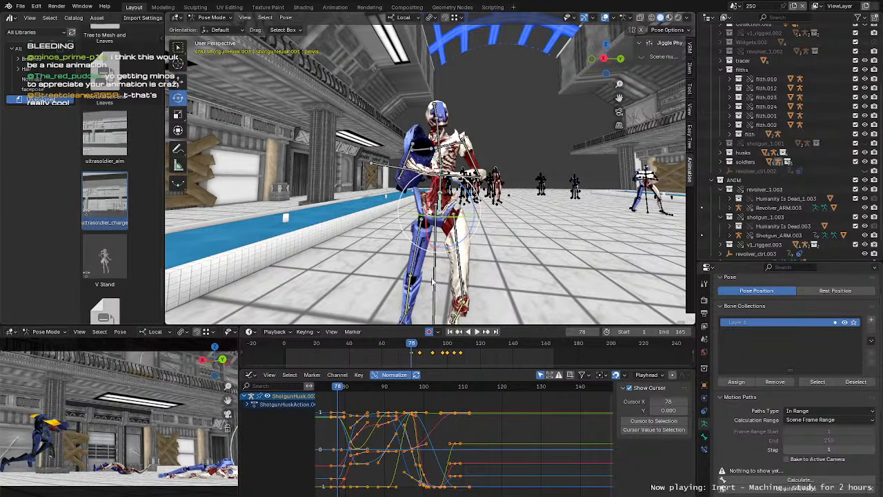
Step: Expand the pelvis bone's animation channels and select its Y Quaternion Rotation curve
click(252, 413)
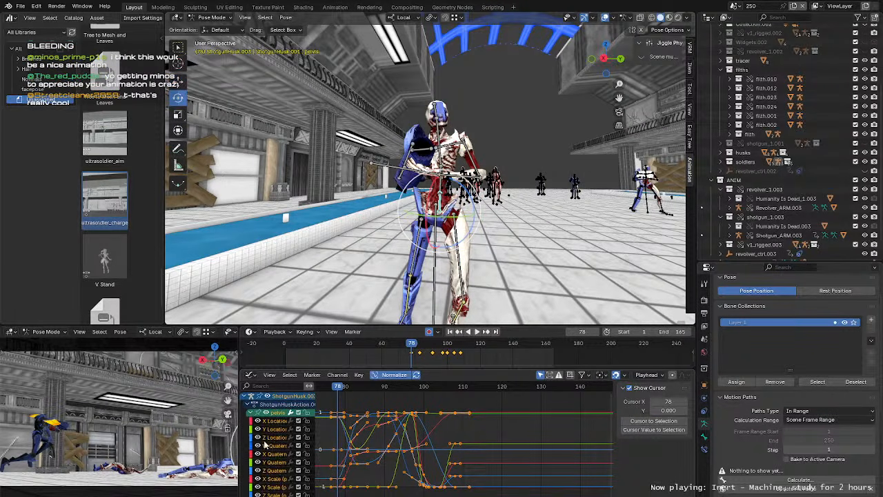
click(271, 466)
scroll(432, 428, up, 1)
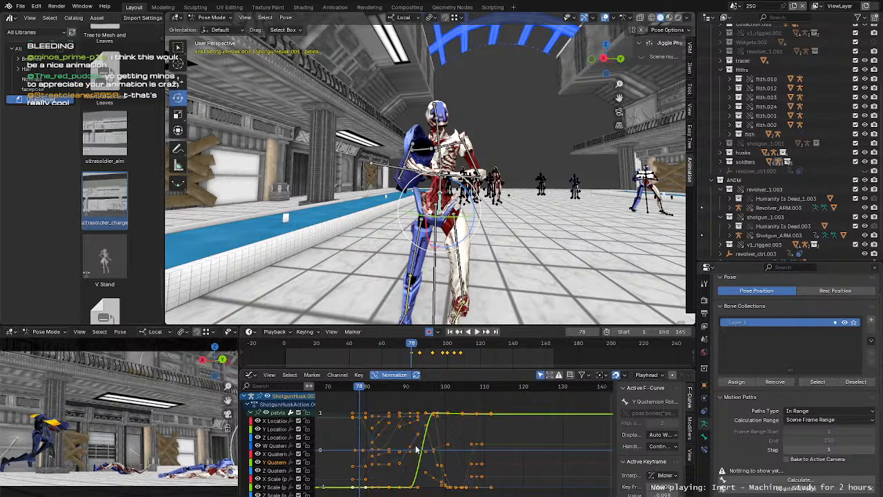
Step: Isolate the pelvis bone's Y Quaternion Rotation curve and shift its keyframes before the steep rise vertically
scroll(418, 395, up, 5)
scroll(401, 409, down, 6)
middle_drag(377, 445, 434, 438)
scroll(434, 438, up, 3)
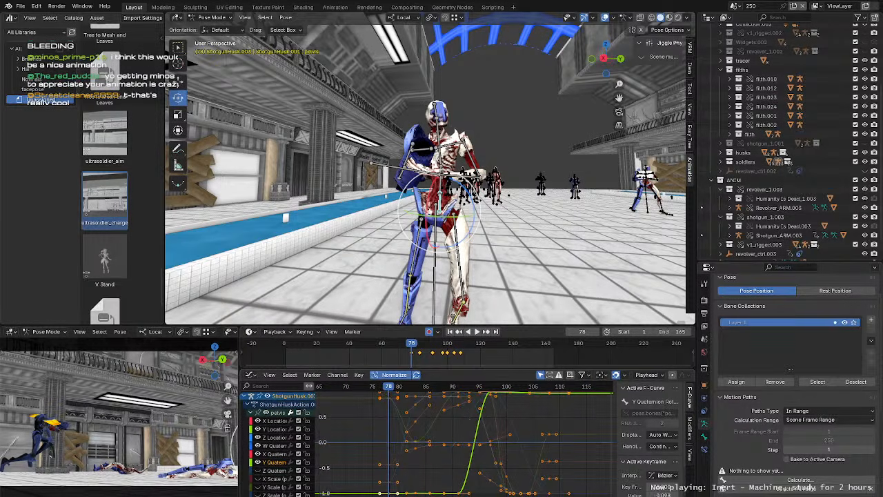
drag(259, 454, 258, 420)
scroll(462, 443, down, 2)
drag(492, 495, 380, 464)
key(g)
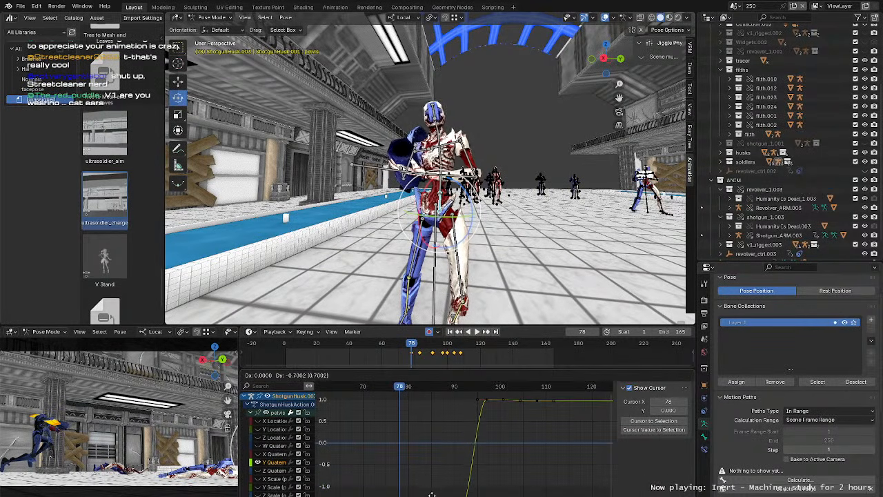
click(435, 460)
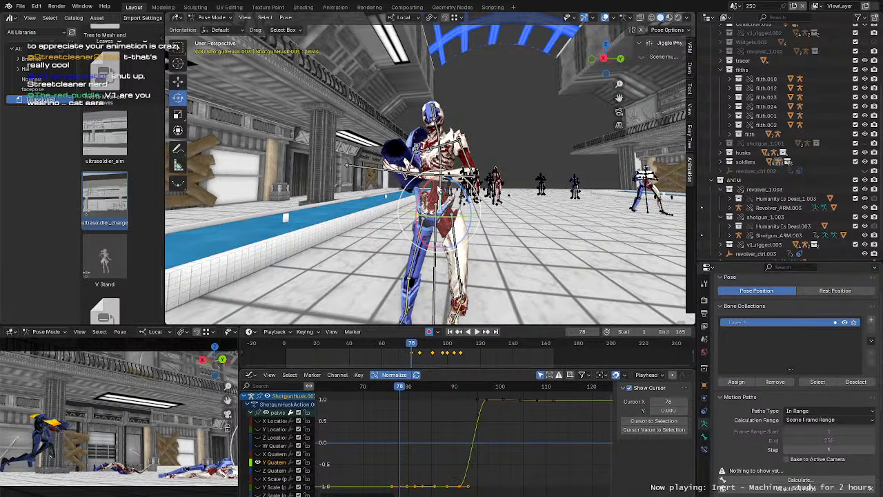
Step: Select ShotgunHusk.003's spine.002 bone, expand its animation channels and isolate the X Quaternion Rotation curve
click(440, 145)
click(440, 160)
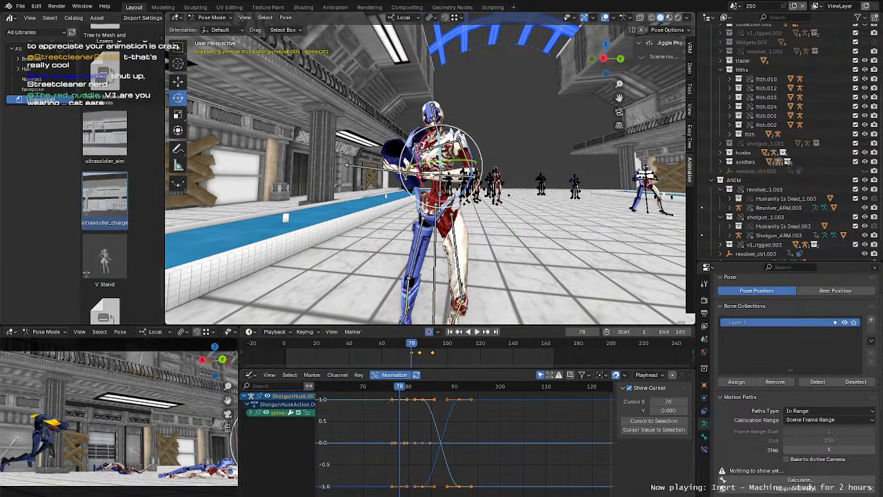
middle_drag(429, 174, 426, 274)
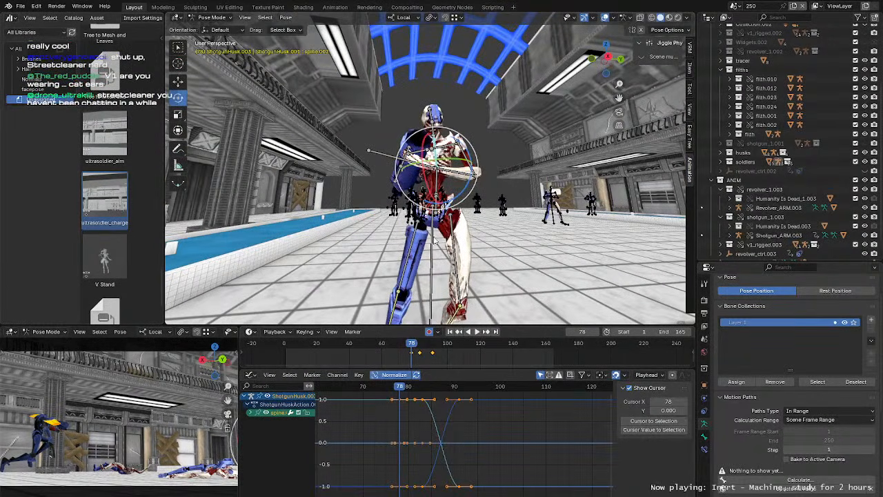
click(252, 412)
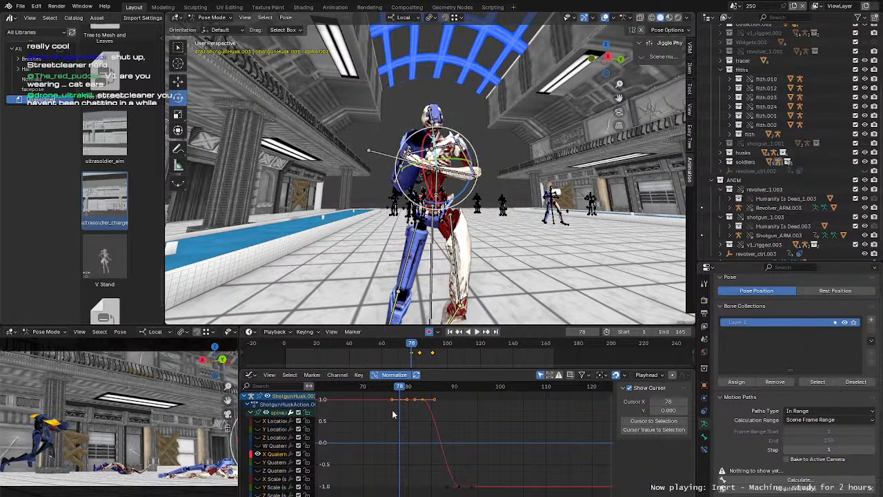
Step: Try to move the early keyframes of spine.002's X Quaternion Rotation curve, then hide that curve
key(g)
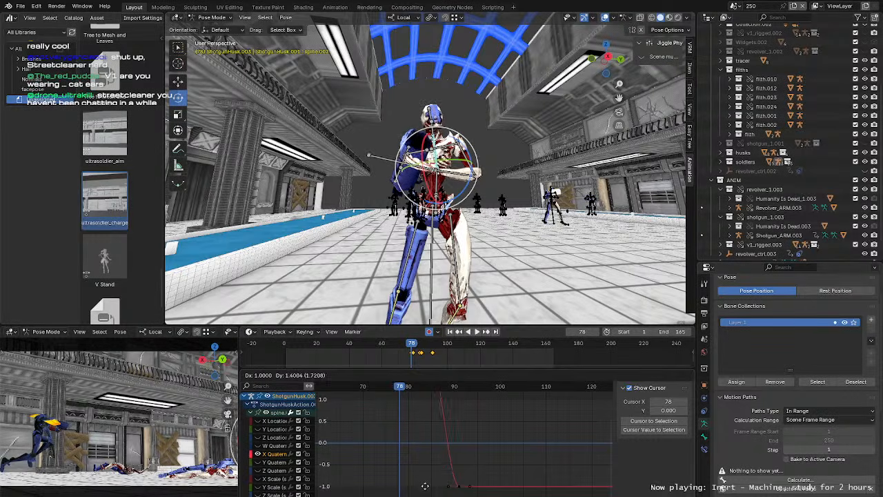
key(Escape)
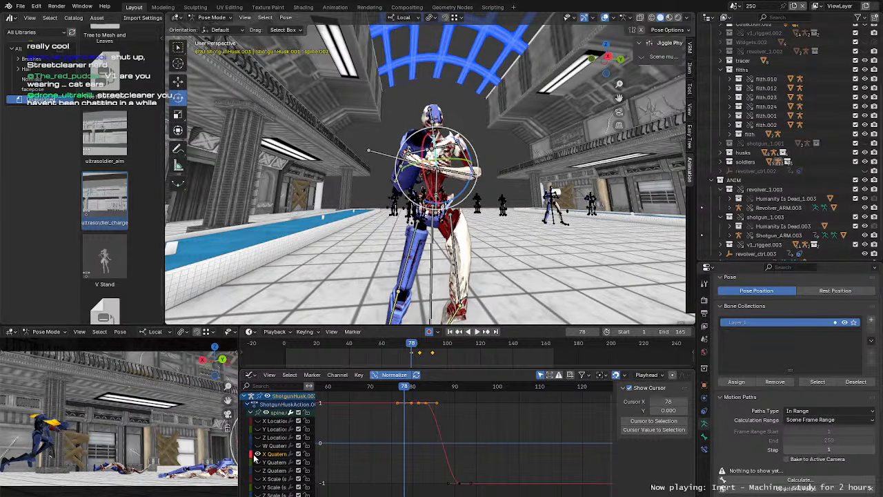
click(257, 454)
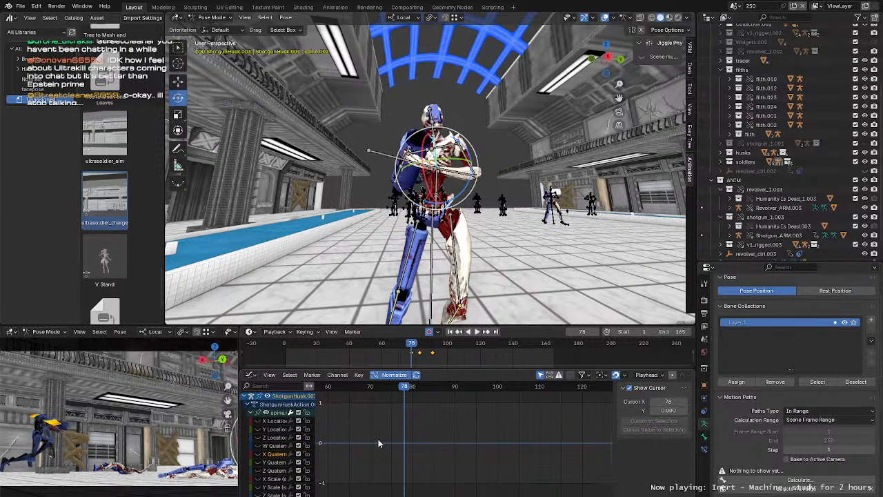
Step: Show spine.002's Y Quaternion Rotation curve and try to shift its early keyframes vertically
click(257, 462)
ctrl+middle_drag(439, 414, 433, 447)
drag(460, 439, 392, 416)
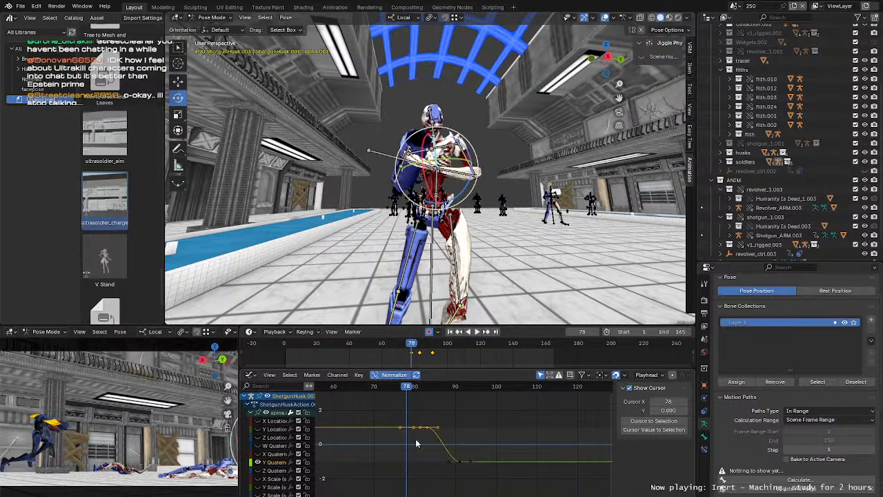
key(g)
click(418, 430)
ctrl+middle_drag(418, 432, 426, 451)
right_click(424, 393)
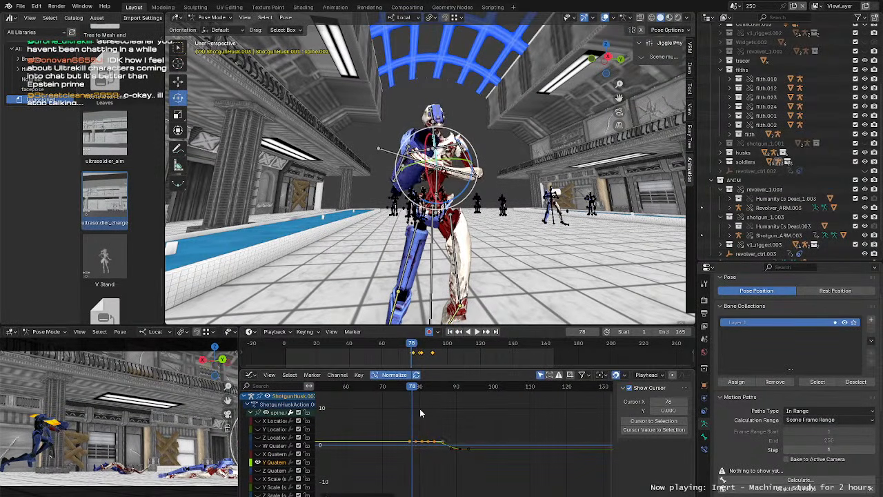
Step: Isolate spine.002's Z Quaternion Rotation curve and try lowering its keyframes, viewing the husk from the front
click(258, 470)
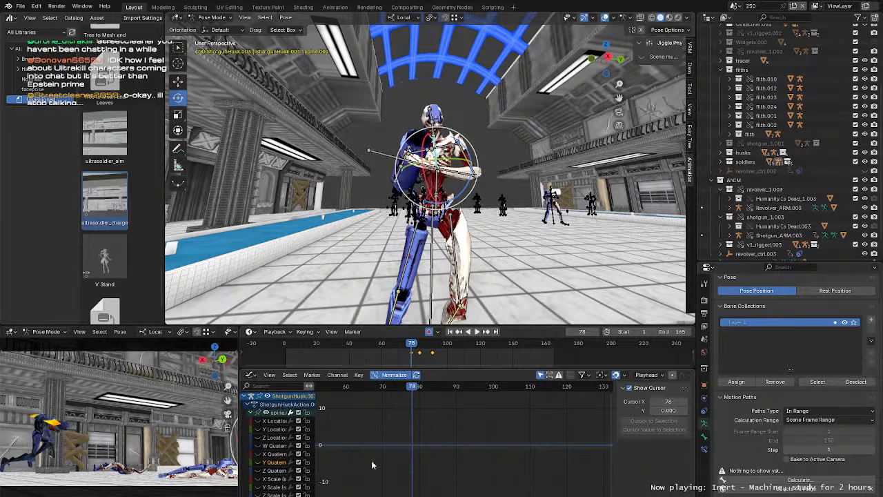
click(269, 471)
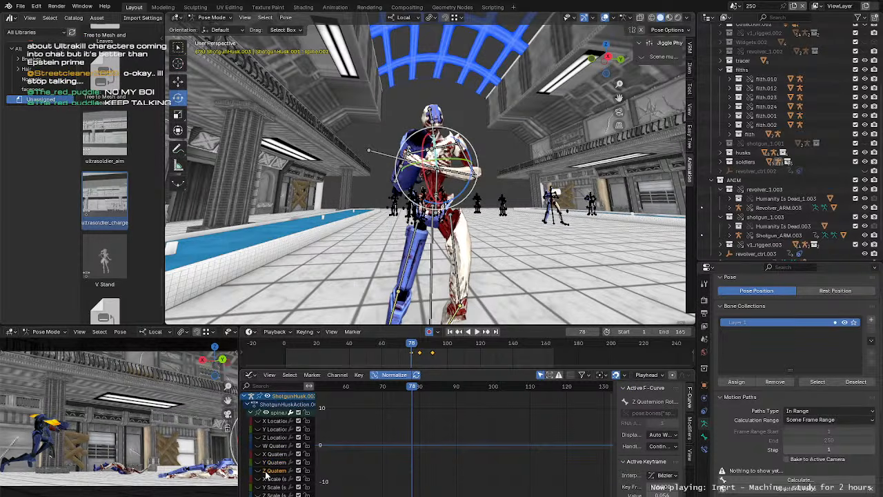
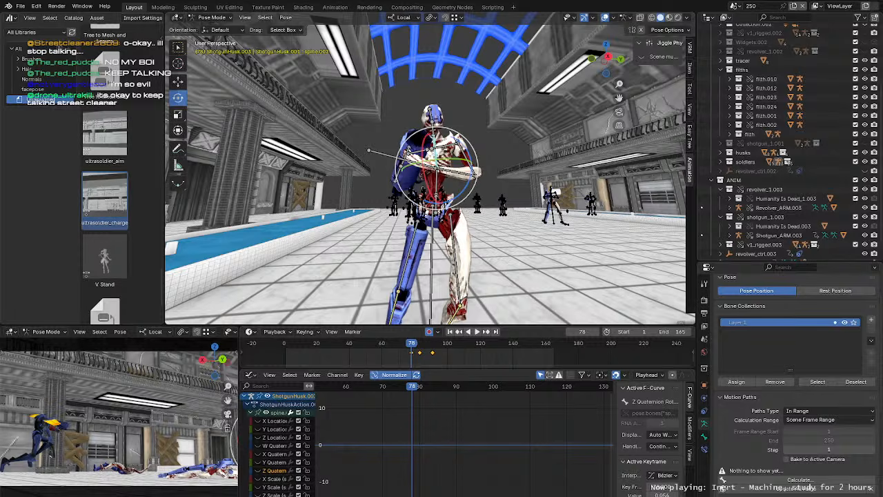
middle_drag(504, 205, 433, 261)
click(267, 471)
ctrl+middle_drag(469, 428, 475, 407)
drag(482, 425, 360, 407)
key(g)
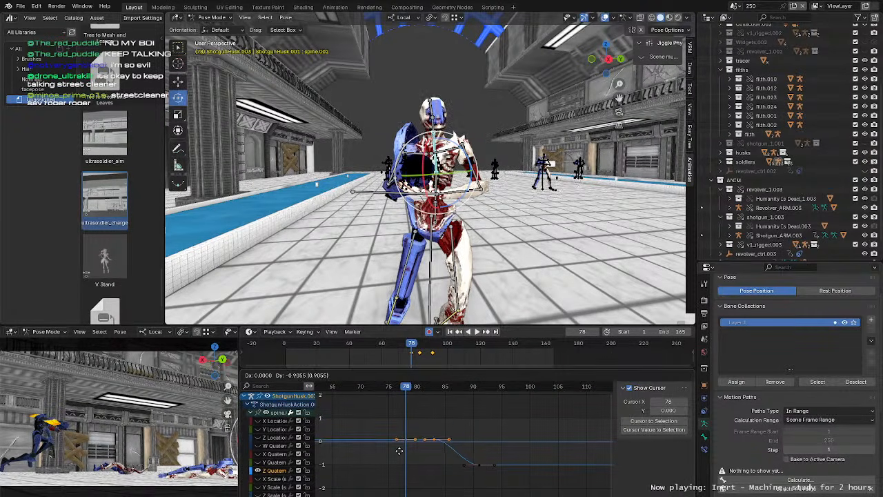
key(Escape)
Step: Show spine.002's X Quaternion Rotation curve alongside the Z curve and try raising their early keyframes together
click(271, 454)
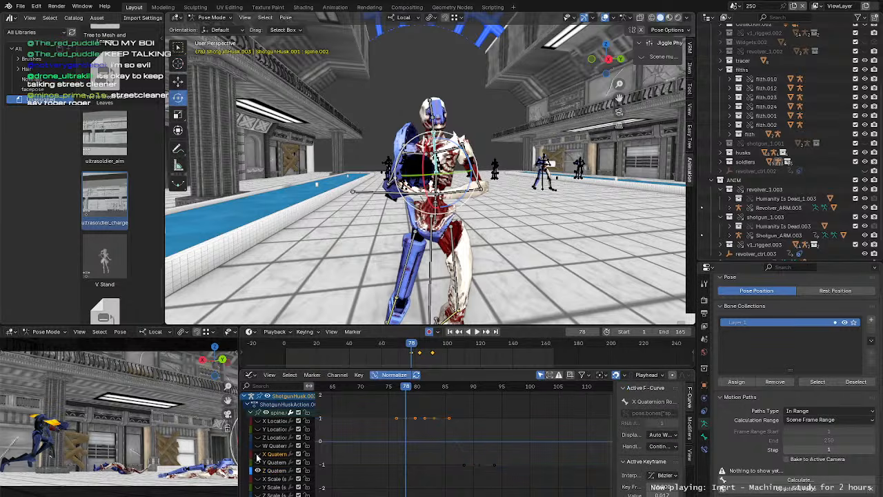
scroll(433, 457, down, 6)
ctrl+middle_drag(433, 458, 451, 471)
drag(455, 460, 379, 427)
key(g)
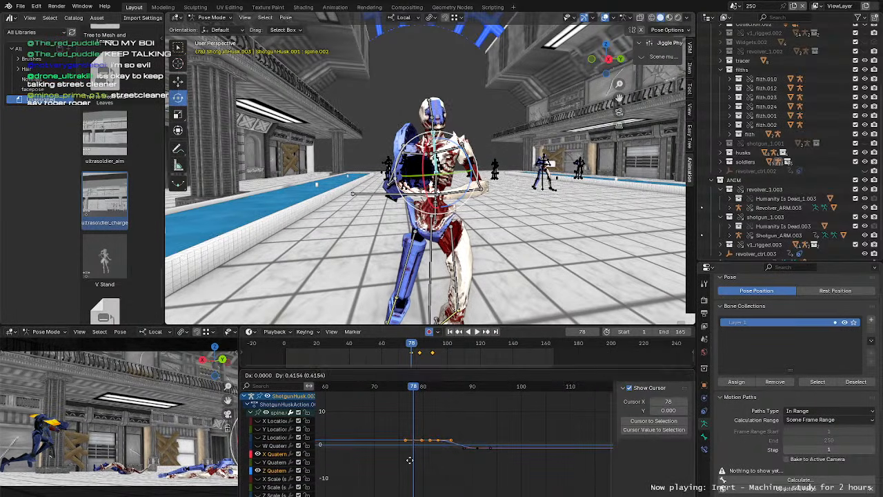
key(Escape)
Step: Hide spine.002's Z Quaternion Rotation curve and try raising only the early X Quaternion Rotation keyframes
click(258, 470)
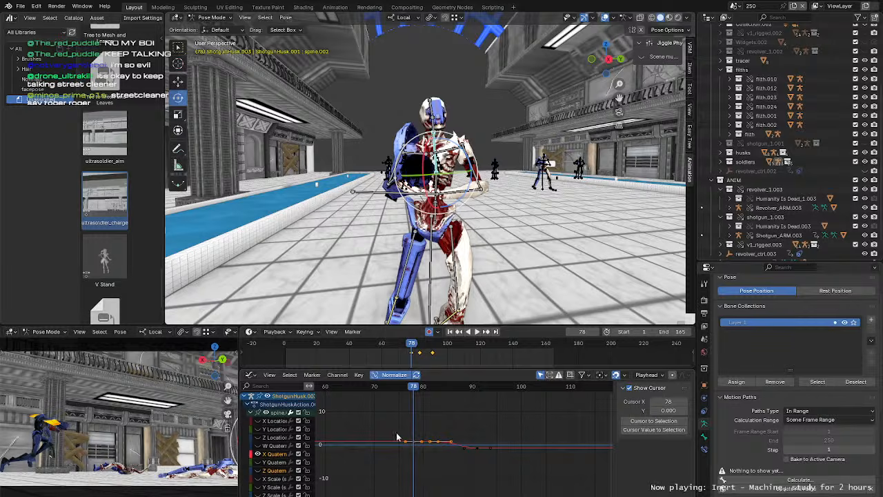
drag(393, 424, 458, 475)
key(g)
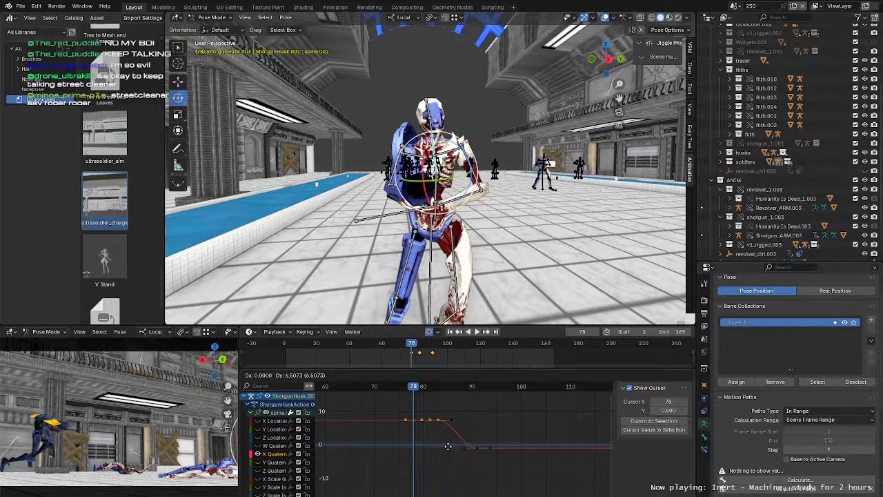
right_click(447, 447)
middle_drag(503, 222, 491, 213)
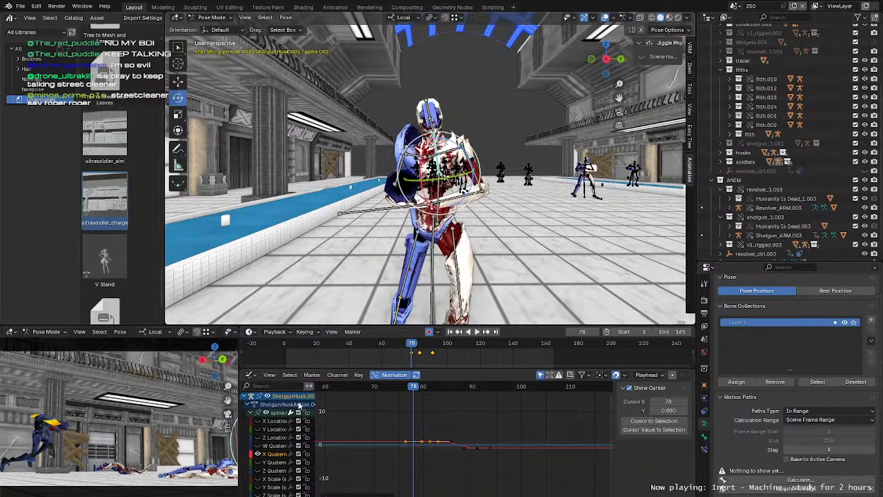
Step: Isolate spine.002's Z Quaternion Rotation curve and lower its keyframes around frames 78 to 83 below zero
click(256, 454)
click(256, 470)
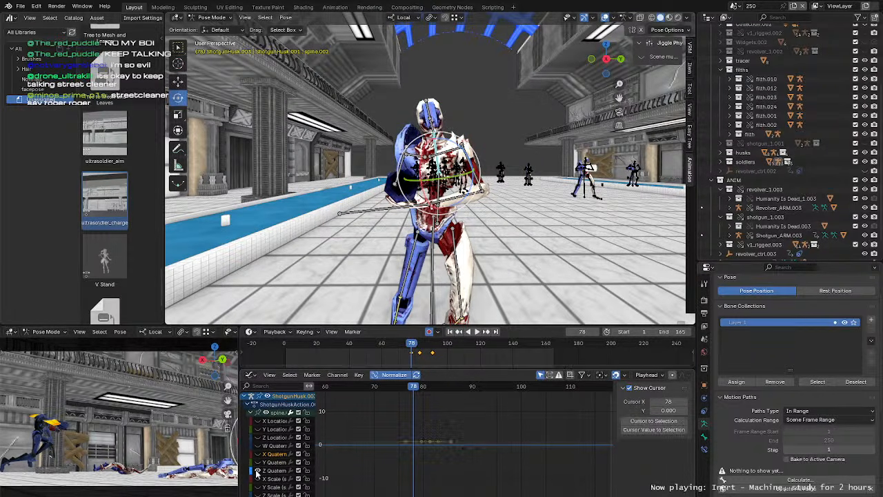
ctrl+middle_drag(438, 460, 435, 436)
drag(396, 412, 457, 442)
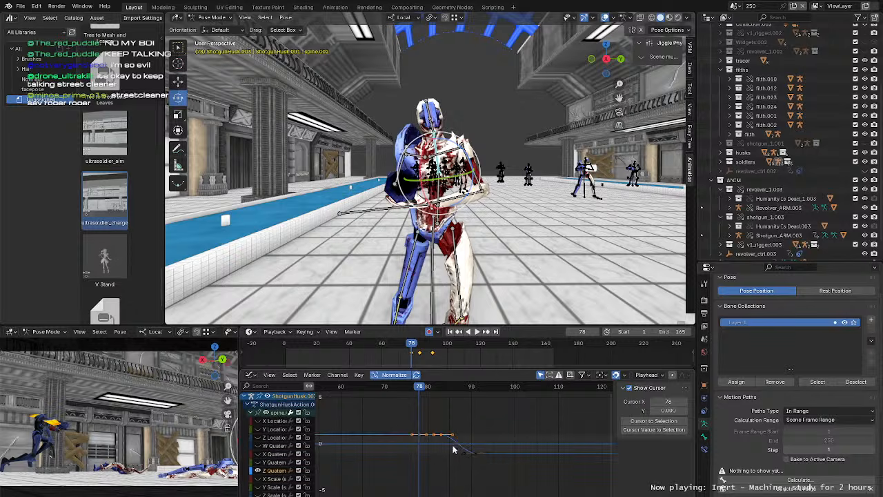
key(g)
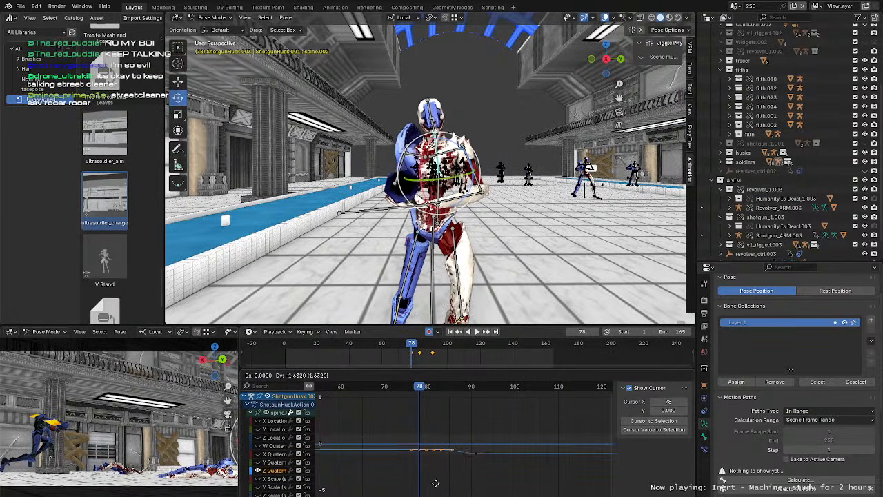
click(439, 481)
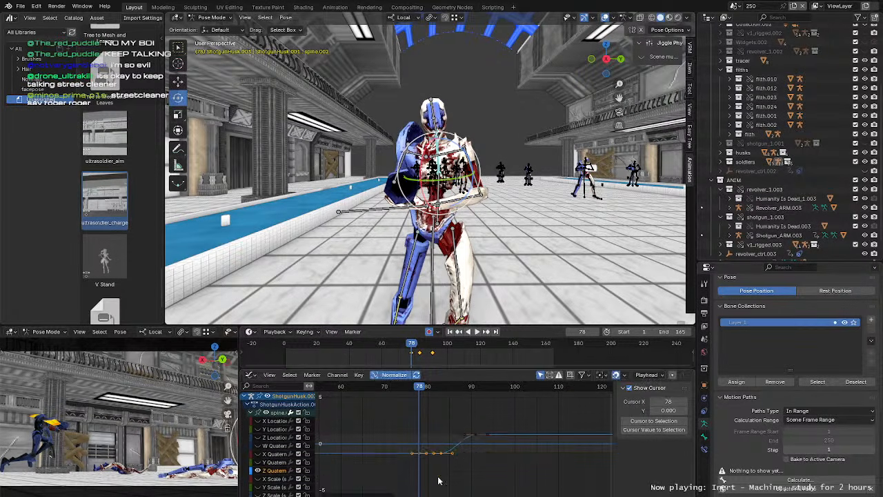
middle_drag(440, 453, 439, 419)
middle_drag(439, 419, 448, 439)
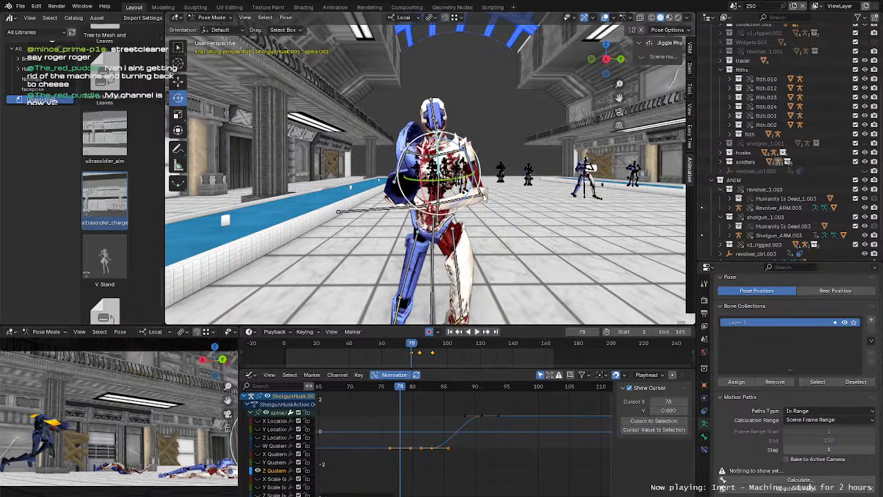
Step: Play the animation repeatedly from around frames 40 and 72 to review ShotgunHusk.003's motion, stopping at frame 80
mouse_move(450, 178)
middle_down()
mouse_move(461, 177)
mouse_move(447, 167)
middle_up()
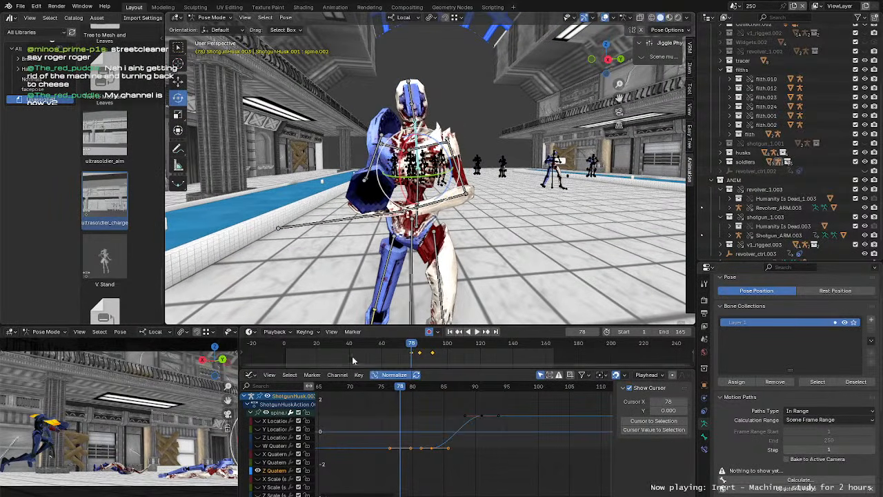
key(space)
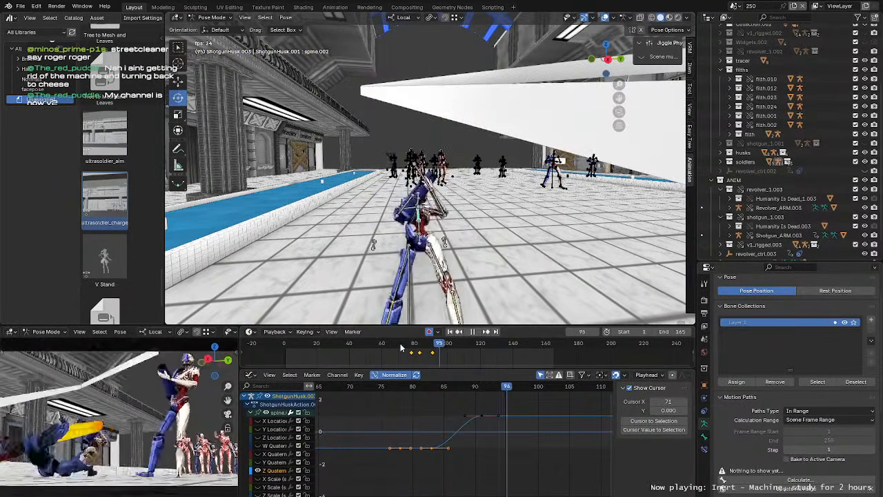
click(401, 348)
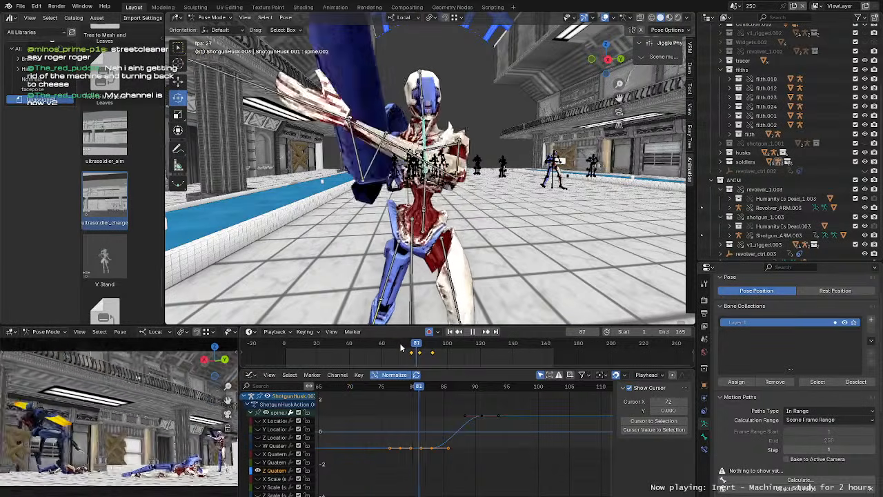
key(space)
click(401, 347)
key(space)
key(space)
click(348, 347)
key(space)
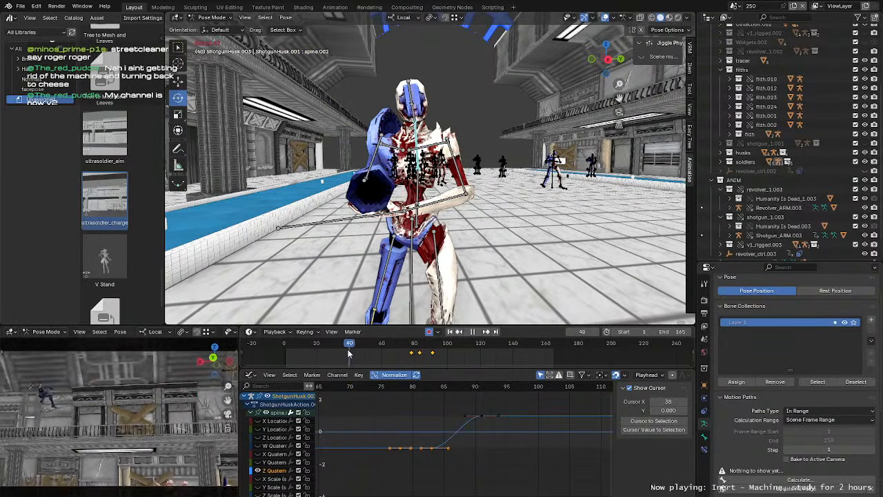
click(349, 346)
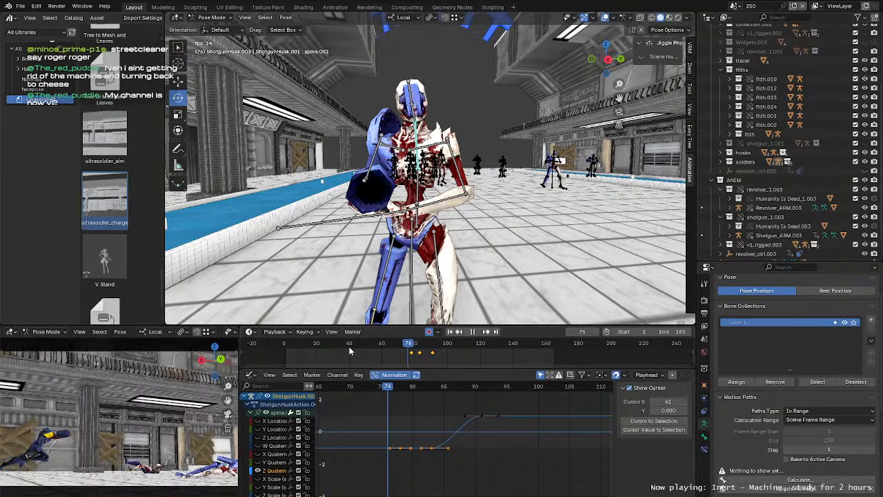
click(349, 347)
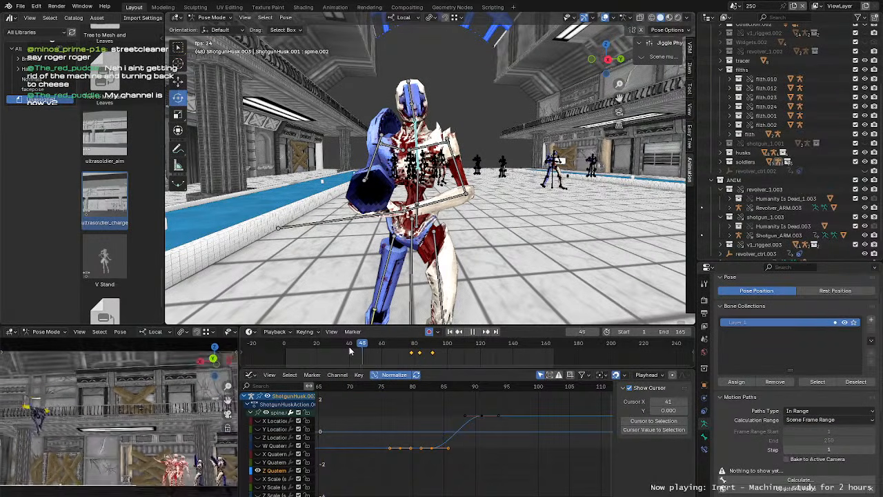
key(space)
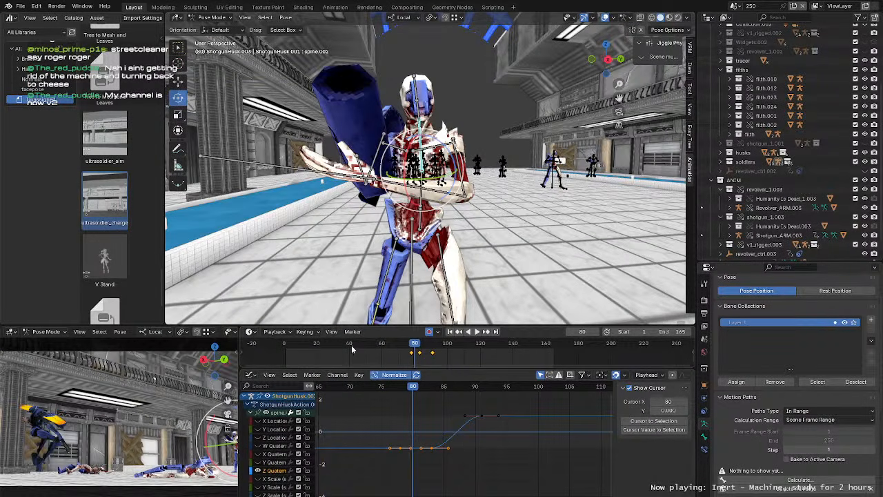
Step: Leave Pose Mode on ShotgunHusk.003, select ShotgunHusk.002, and briefly enter its Pose Mode before returning to Object Mode
scroll(552, 173, down, 6)
shift+middle_drag(583, 173, 516, 183)
key(ctrl+Tab)
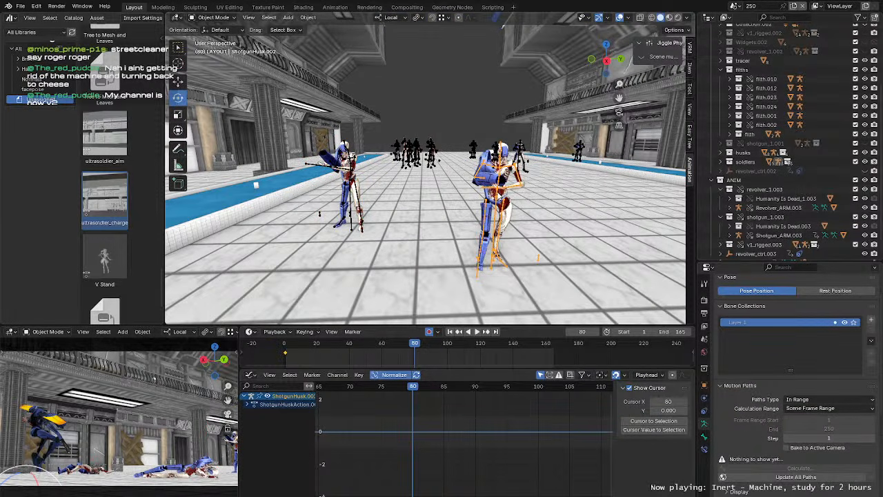
key(ctrl+Tab)
scroll(484, 245, down, 1)
shift+middle_drag(483, 252, 455, 244)
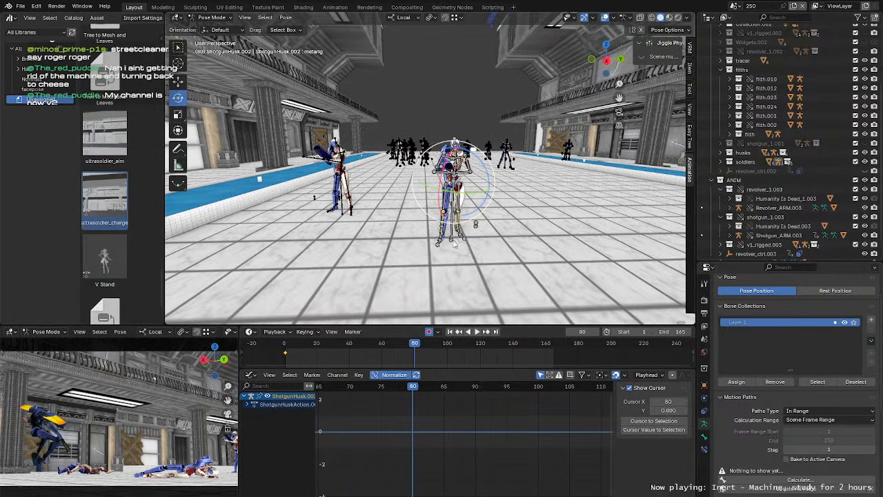
shift+middle_drag(332, 183, 386, 206)
scroll(386, 206, up, 2)
key(ctrl+Tab)
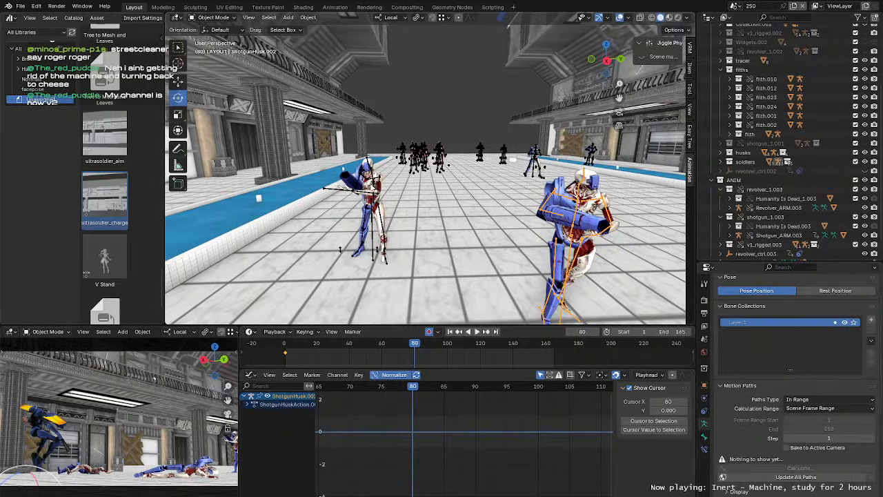
Step: Enter Pose Mode on ShotgunHusk.003, select all its bones, and play the animation from frame 80 to frame 91
click(377, 206)
click(373, 186)
key(ctrl+Tab)
scroll(373, 184, down, 1)
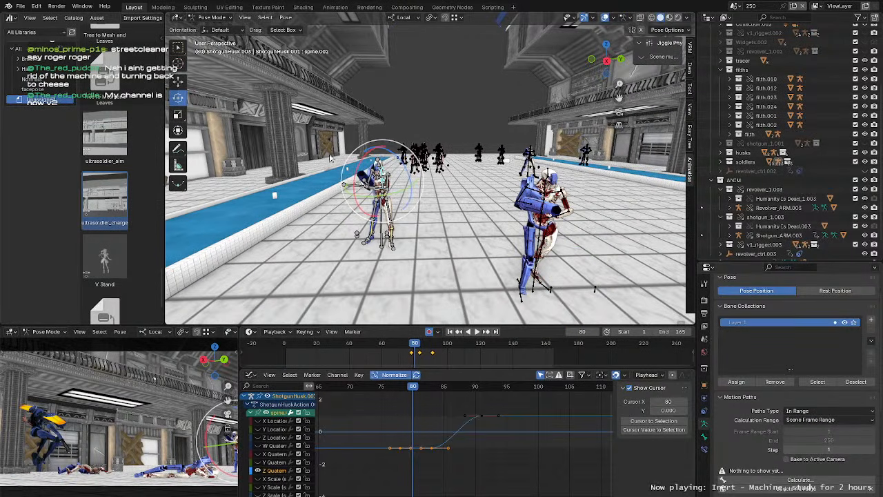
drag(314, 135, 439, 297)
key(space)
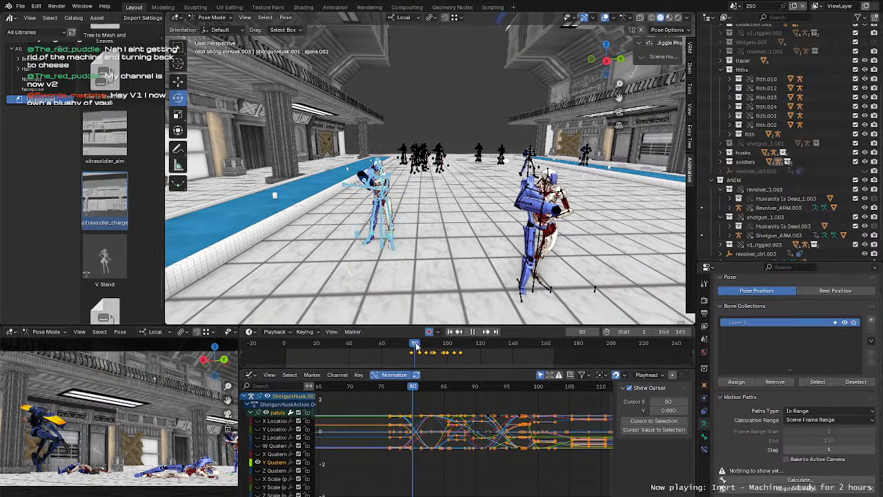
drag(436, 347, 432, 346)
key(space)
scroll(359, 173, up, 4)
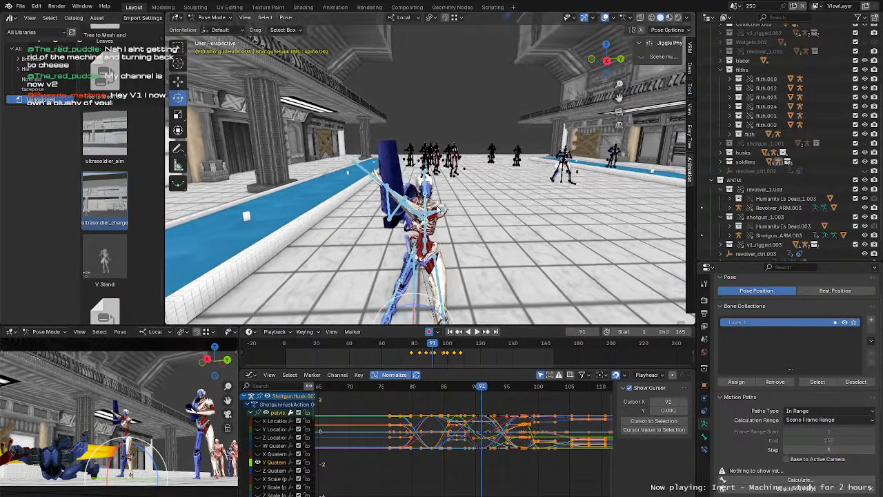
scroll(439, 353, up, 4)
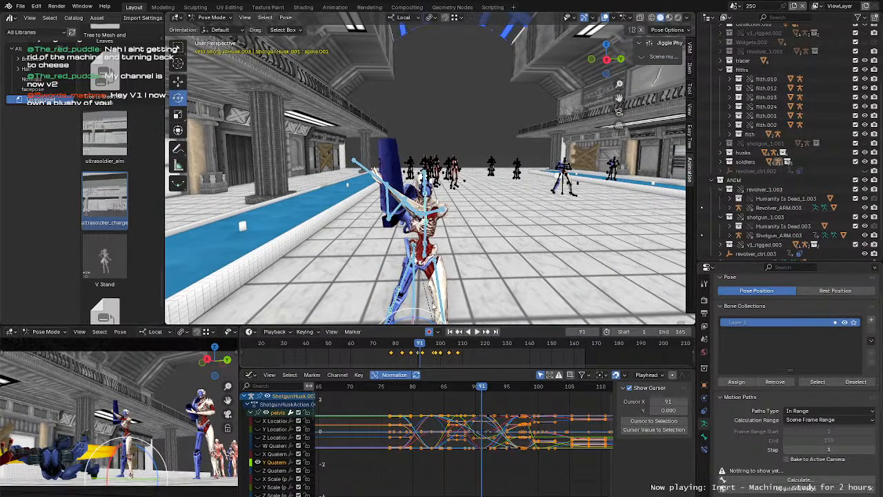
Step: Delete the keyframes of ShotgunHusk.003's metarig root bone between about frames 90 and 97
shift+middle_drag(422, 301, 436, 226)
click(432, 235)
drag(441, 361, 423, 347)
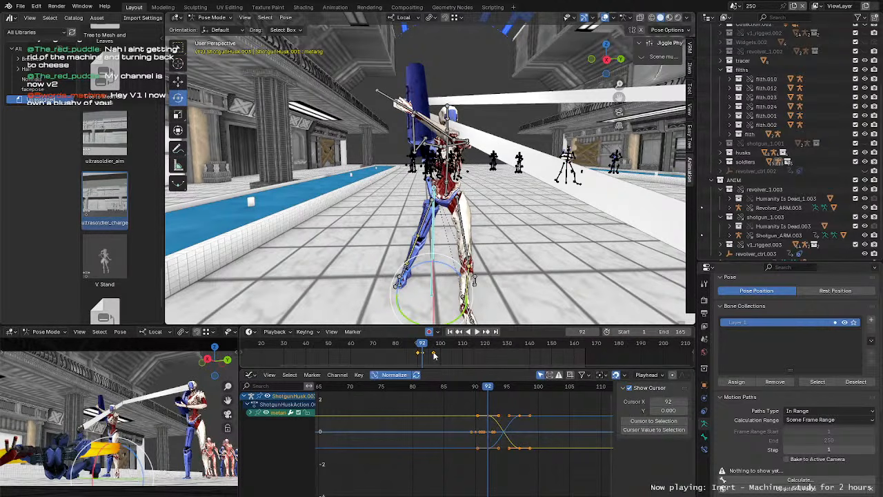
key(Delete)
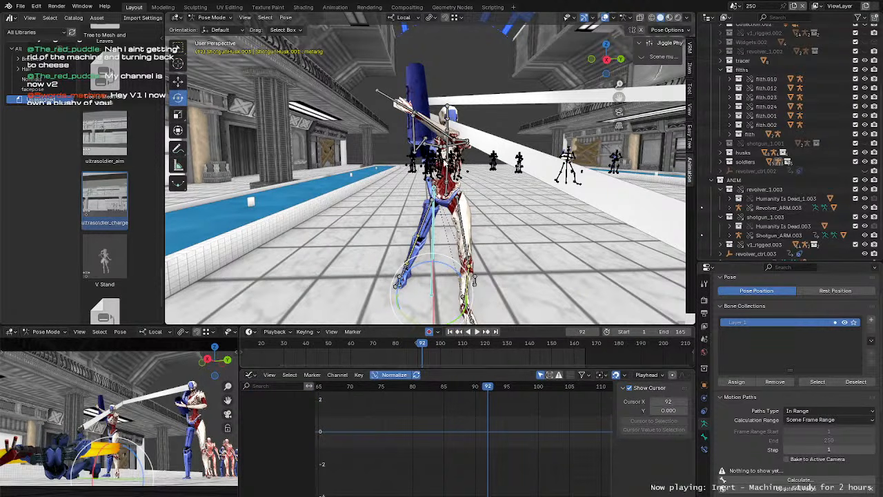
Step: Select all of ShotgunHusk.003's bones, play on to frame 97, and inspect the pose up close
scroll(447, 164, down, 2)
middle_drag(447, 164, 437, 171)
drag(370, 82, 476, 304)
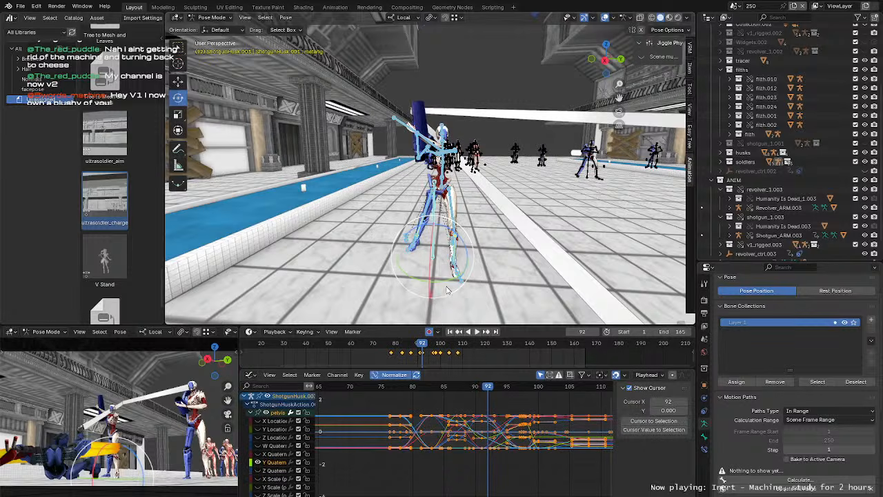
key(space)
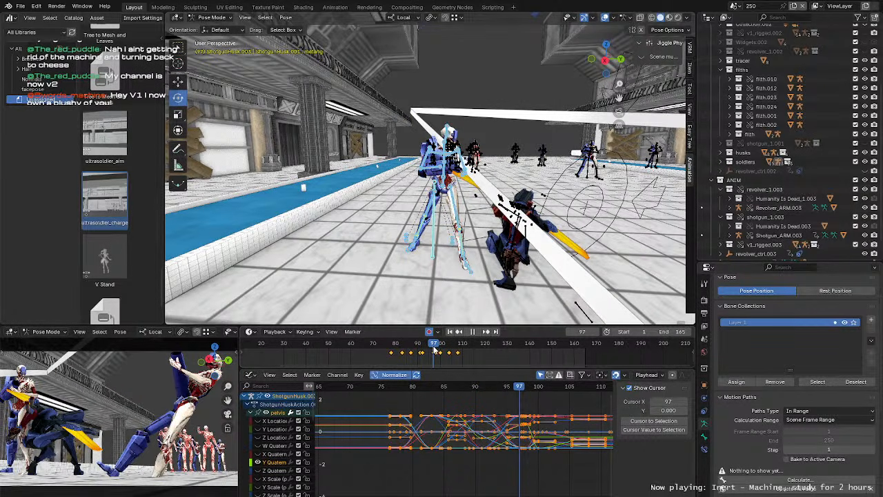
scroll(464, 200, up, 5)
middle_drag(465, 203, 453, 179)
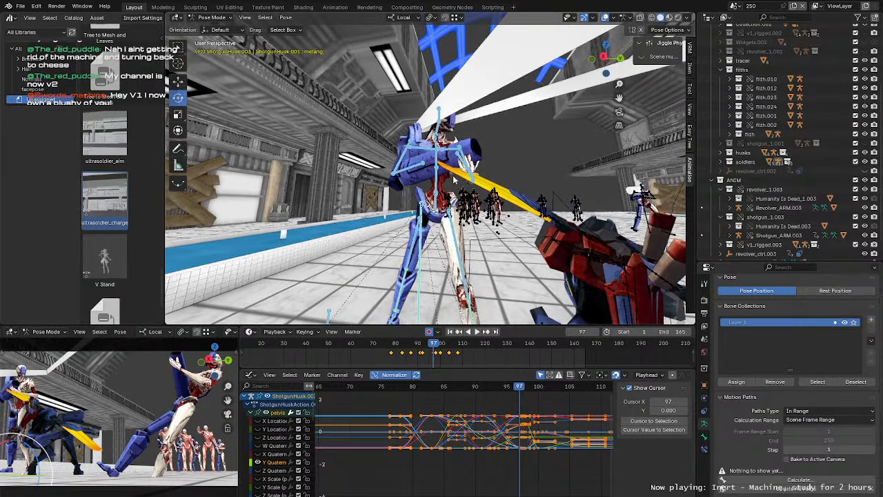
mouse_move(434, 348)
mouse_down()
mouse_move(424, 348)
mouse_move(433, 348)
mouse_up()
Step: Select the pelvis bone and lower its later Y Quaternion Rotation keyframes, from about frame 97 onward, by about 2
click(436, 200)
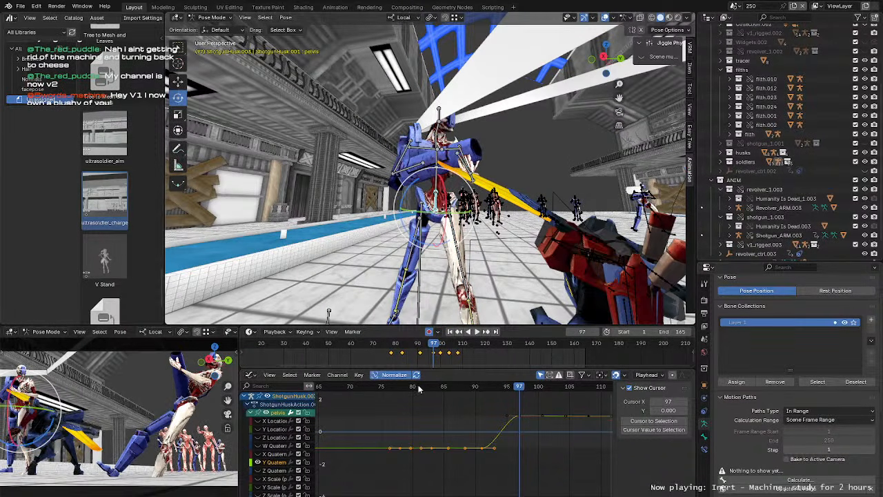
middle_drag(540, 425, 405, 449)
ctrl+middle_drag(406, 450, 428, 429)
click(490, 419)
key(a)
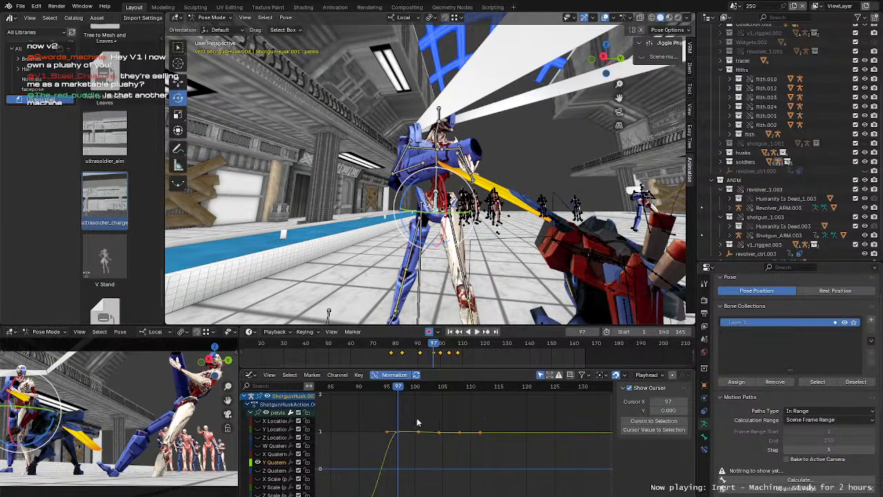
key(g)
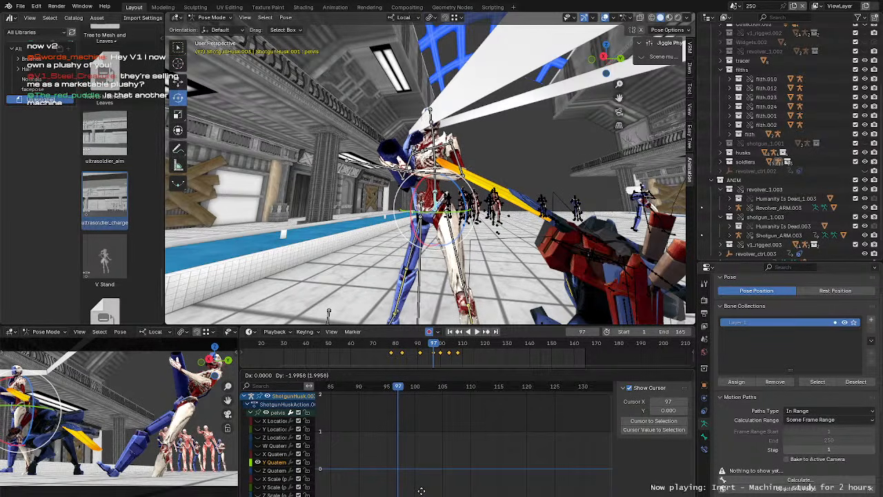
click(421, 490)
Step: Scrub and play the animation between about frames 94 and 112, checking ShotgunHusk.003's pelvis turn from different angles
drag(440, 347, 431, 354)
middle_drag(483, 241, 372, 256)
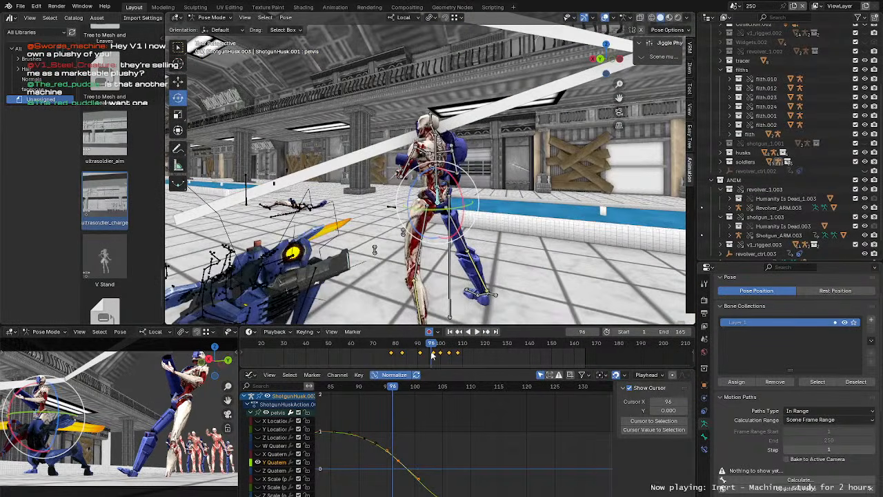
mouse_move(432, 346)
mouse_down()
mouse_move(460, 346)
mouse_move(426, 348)
mouse_up()
middle_drag(429, 270, 508, 271)
key(space)
key(space)
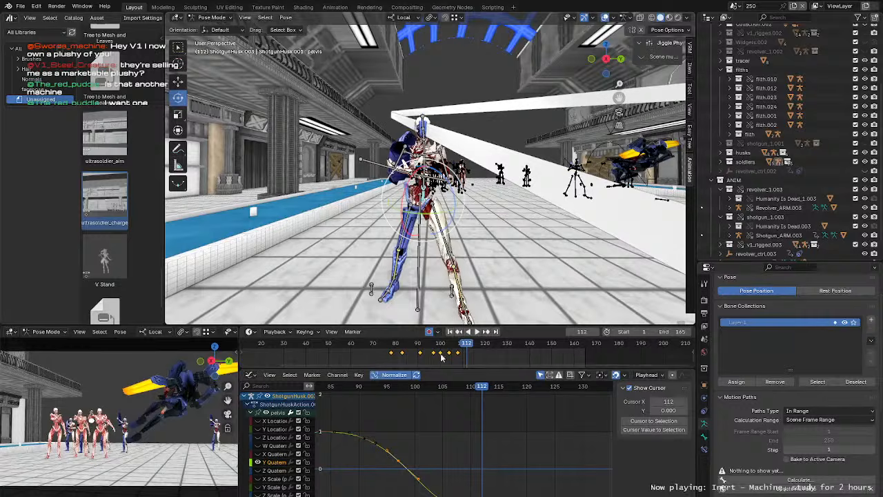
Step: Go to frame 100 and shift ShotgunHusk.003's pelvis bone slightly while viewing the husk from above
drag(429, 353, 439, 351)
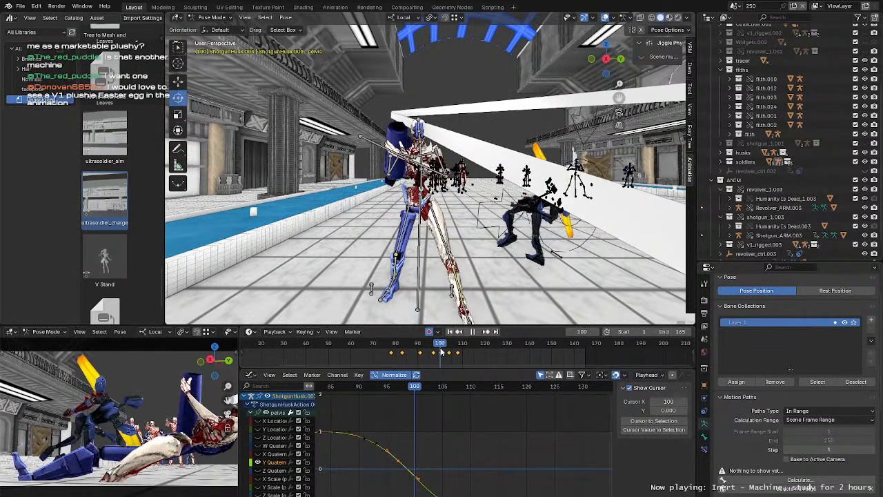
middle_drag(414, 290, 645, 269)
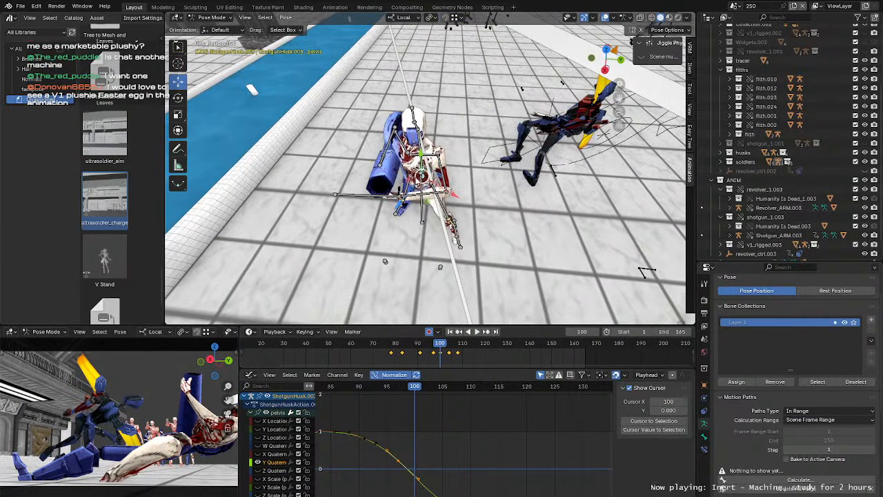
key(g)
drag(427, 175, 426, 173)
middle_drag(426, 172, 431, 102)
Step: Advance to frame 108 and nudge the pelvis bone by about 0.03 m to refine the end pose
key(Right)
key(Right)
key(Right)
key(Right)
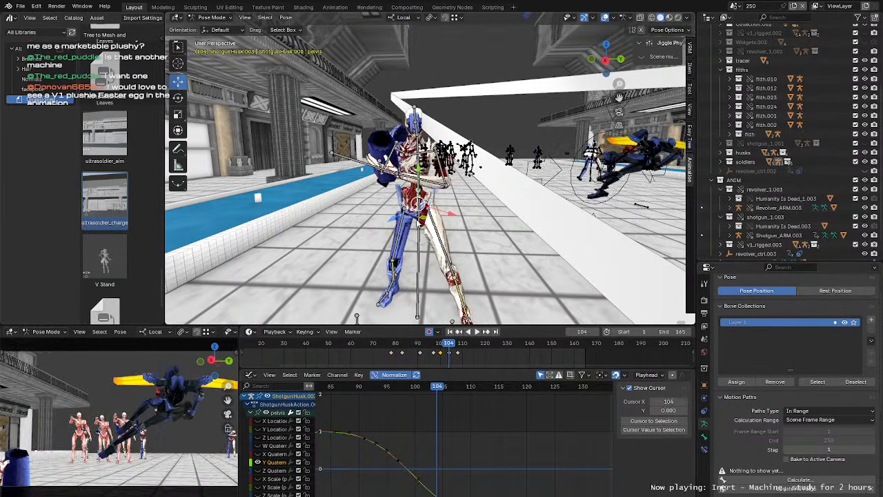
key(Right)
key(Right)
key(Right)
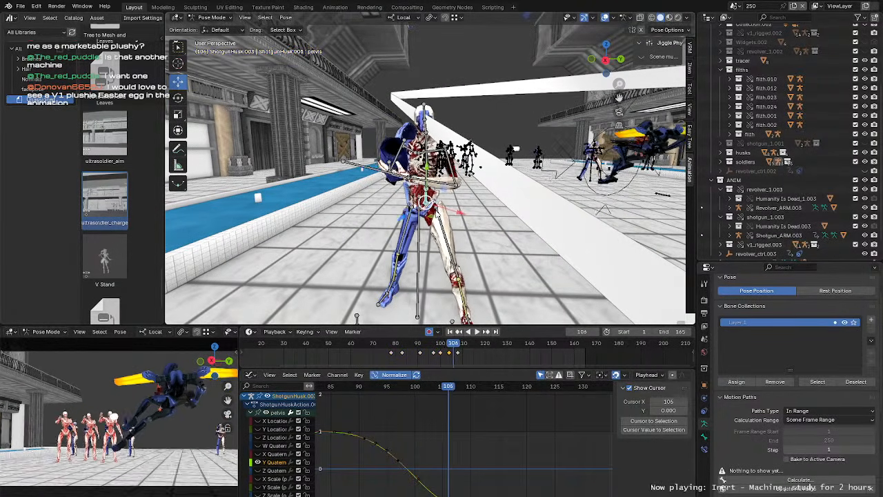
key(Right)
key(g)
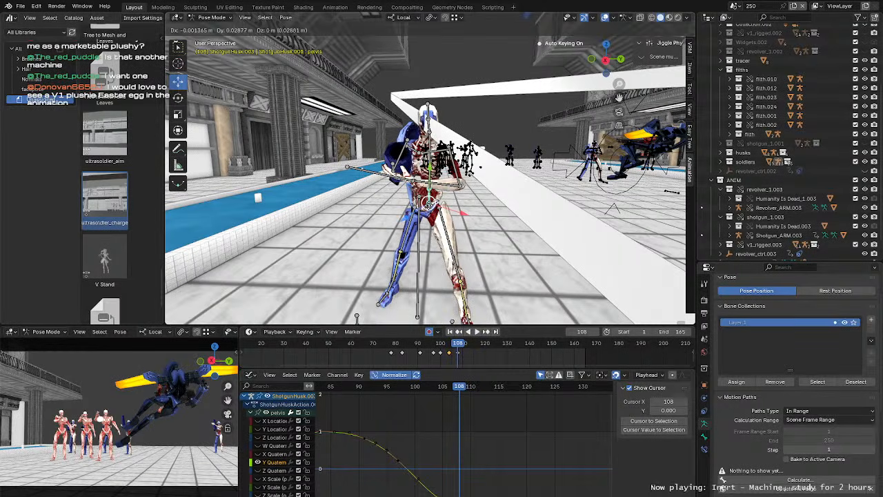
click(441, 227)
Step: Replay the animation from around frames 90 and 80, viewing ShotgunHusk.003 from the front and the side
key(space)
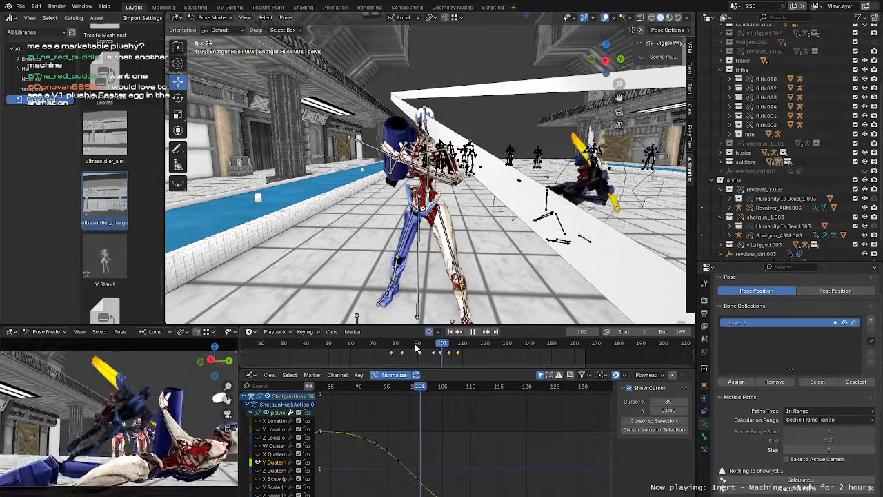
click(416, 345)
click(418, 346)
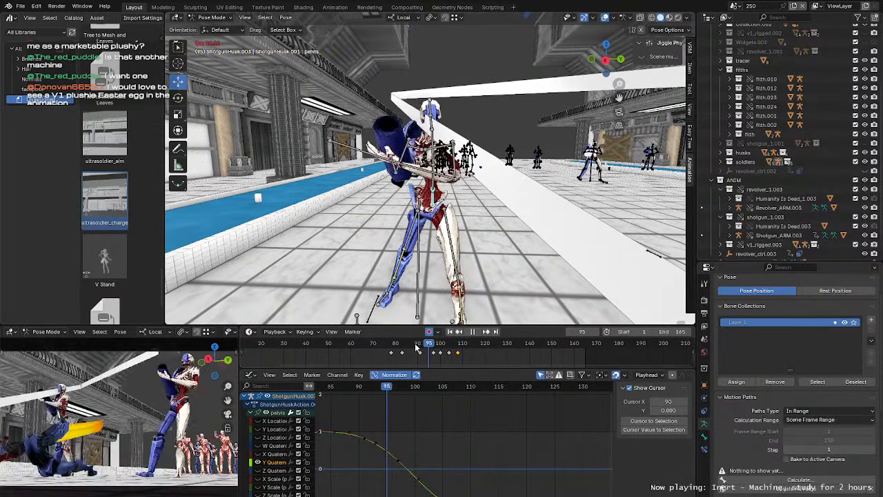
key(space)
middle_drag(394, 267, 514, 269)
key(space)
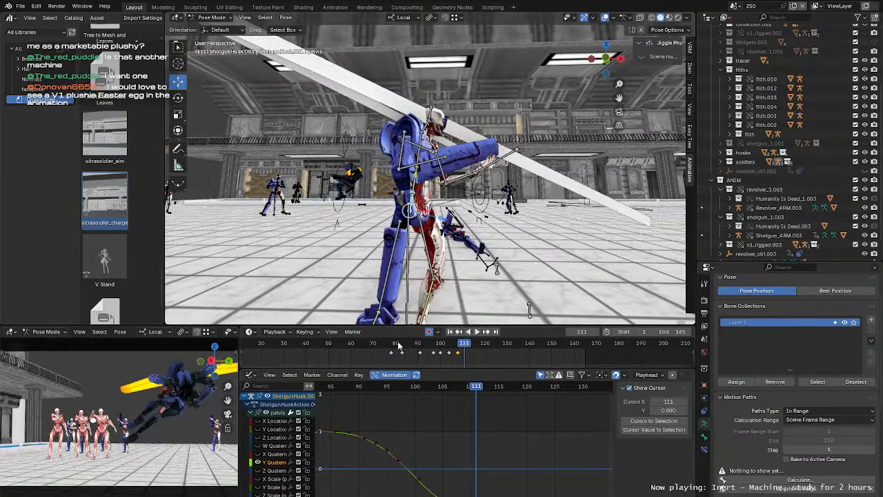
click(397, 345)
click(395, 346)
key(space)
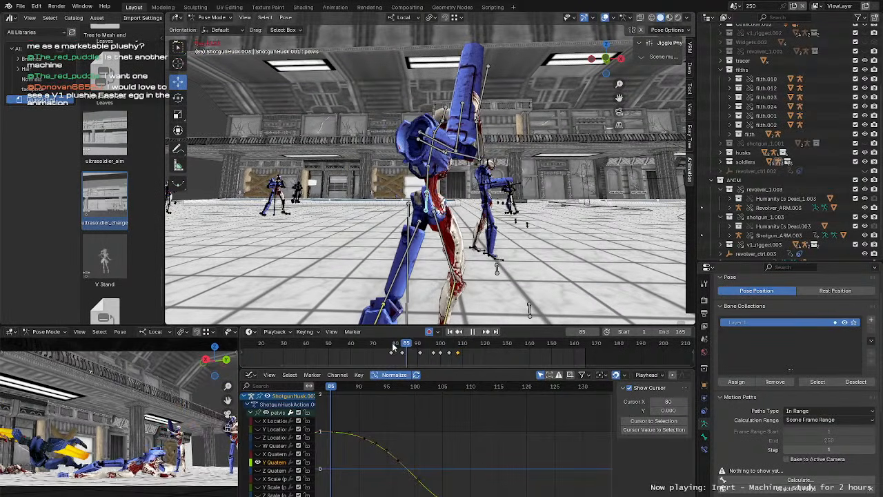
Step: Select all of ShotgunHusk.003's bones and move all their keyframes 12 frames earlier, starting at frame 66
scroll(393, 345, down, 3)
scroll(413, 266, down, 5)
middle_drag(441, 215, 327, 189)
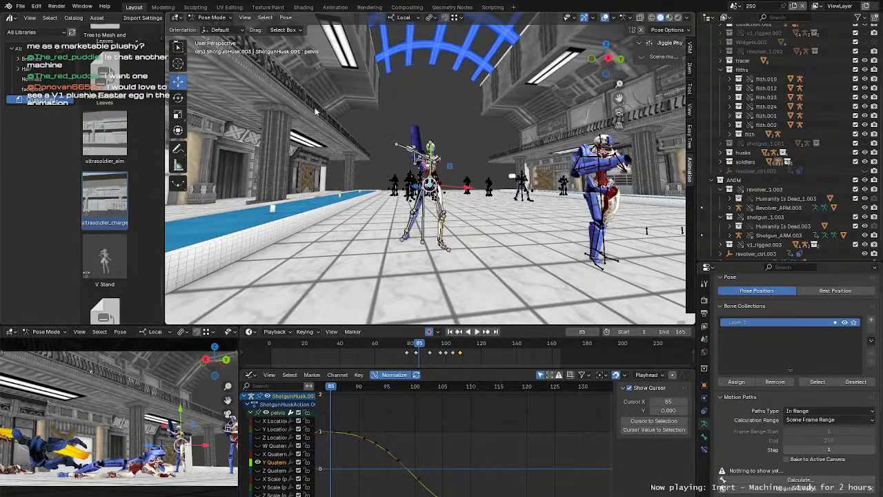
drag(314, 110, 484, 267)
scroll(482, 266, up, 2)
middle_drag(483, 267, 459, 276)
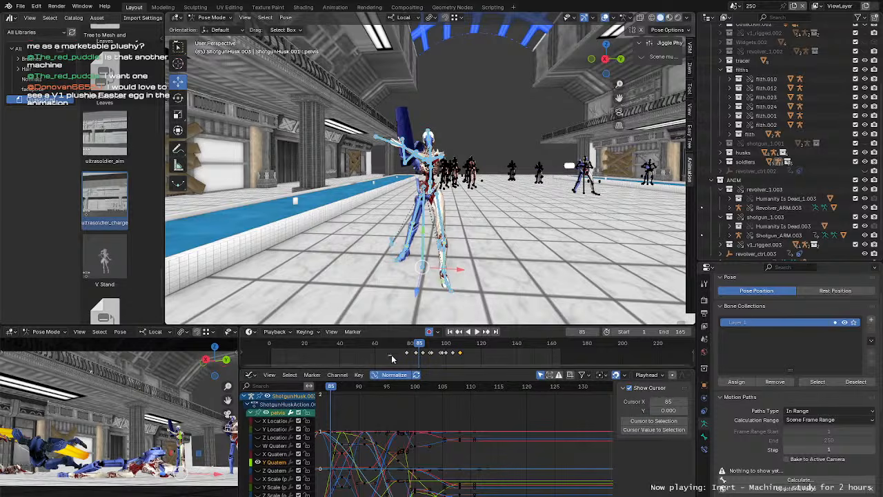
drag(388, 349, 486, 356)
scroll(460, 358, up, 5)
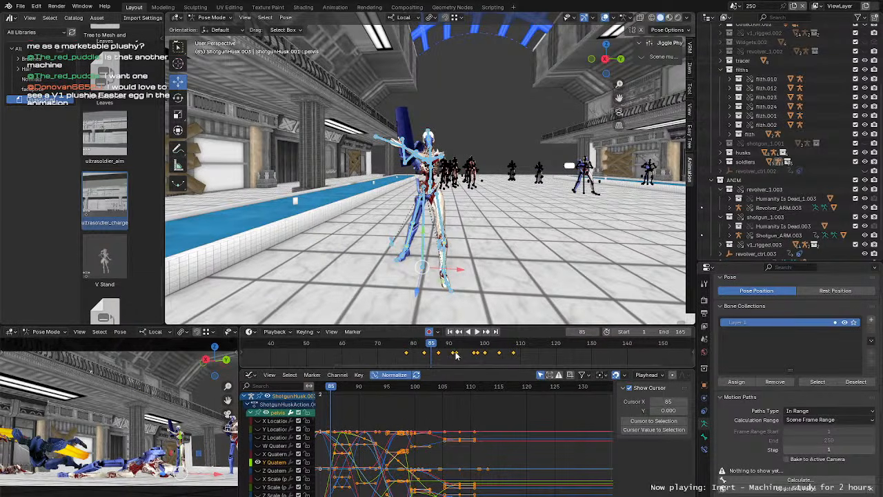
key(g)
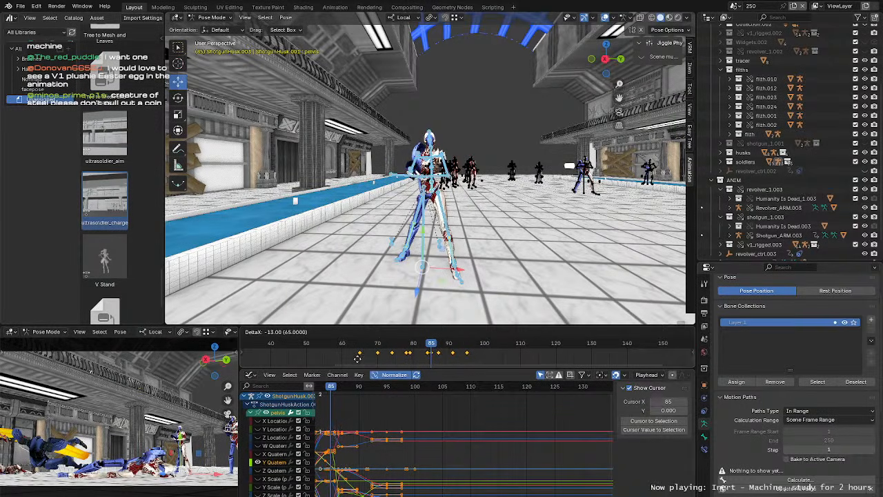
click(364, 360)
Step: Move the selected keyframes another 3 frames earlier, so the first one sits at frame 63
click(424, 352)
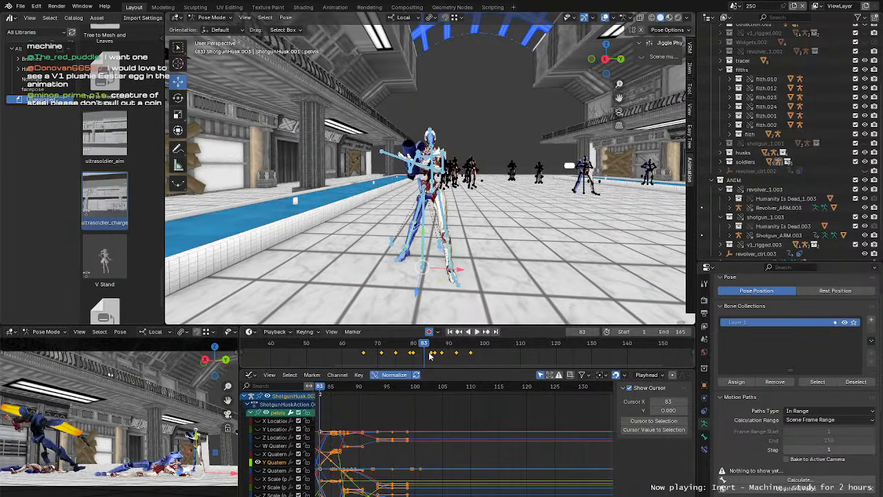
key(g)
click(419, 353)
Step: Play the retimed animation repeatedly from around frame 64 to review ShotgunHusk.003's new timing
key(space)
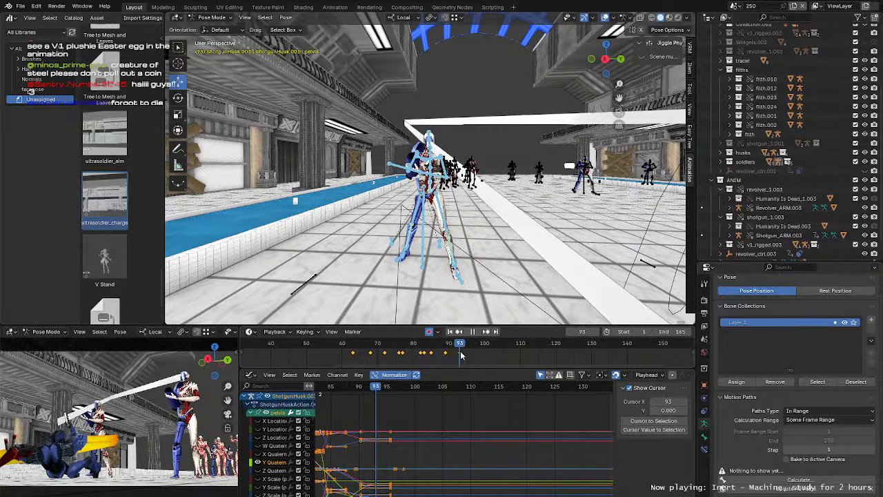
key(space)
click(378, 353)
click(351, 351)
key(space)
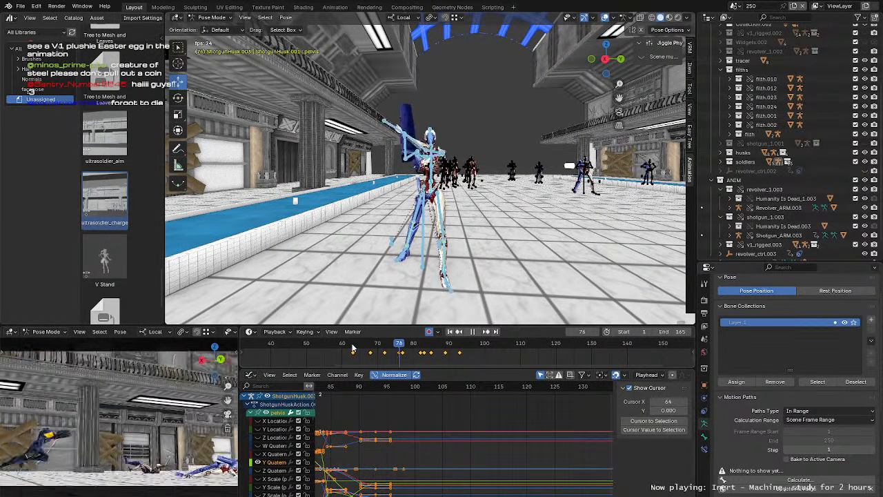
click(352, 349)
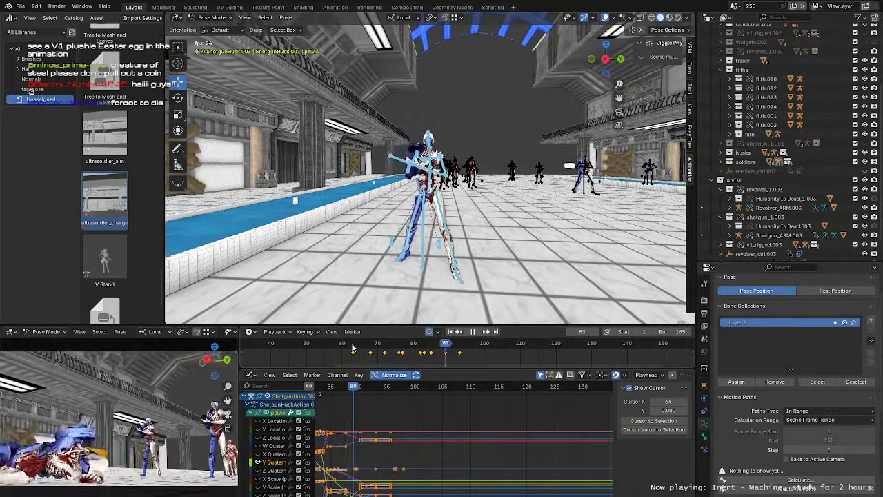
key(space)
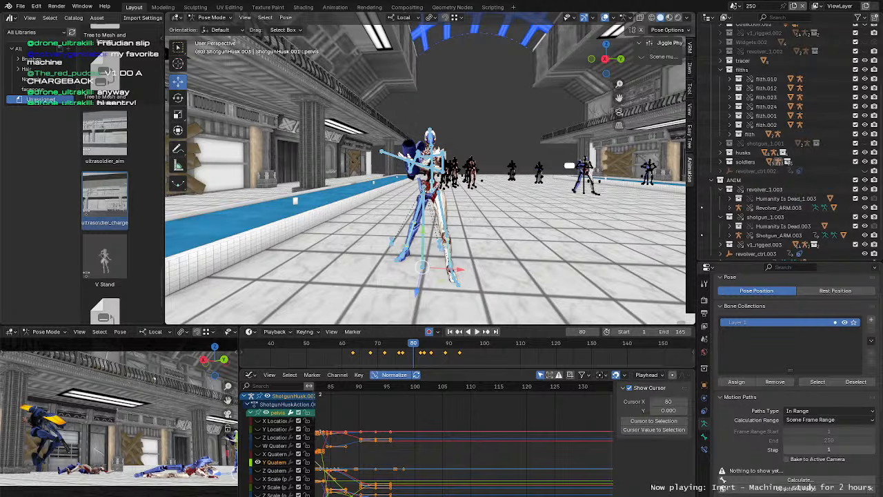
Step: Select ShotgunHusk.003's spine bones in turn and play its animation from around frame 64 in a close front view
middle_drag(455, 194, 434, 147)
click(436, 147)
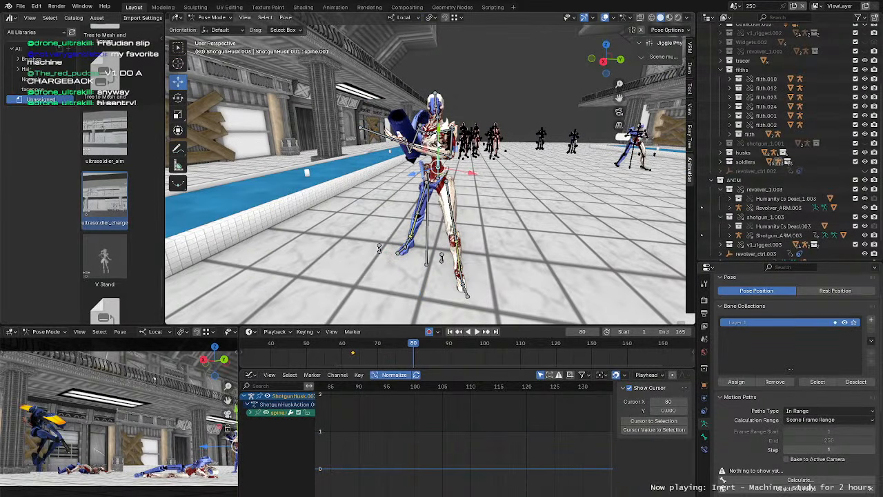
click(438, 145)
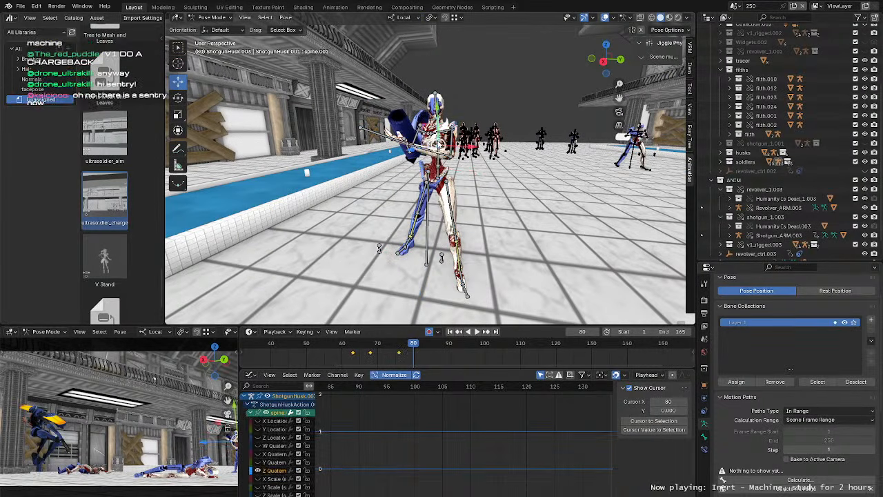
click(348, 343)
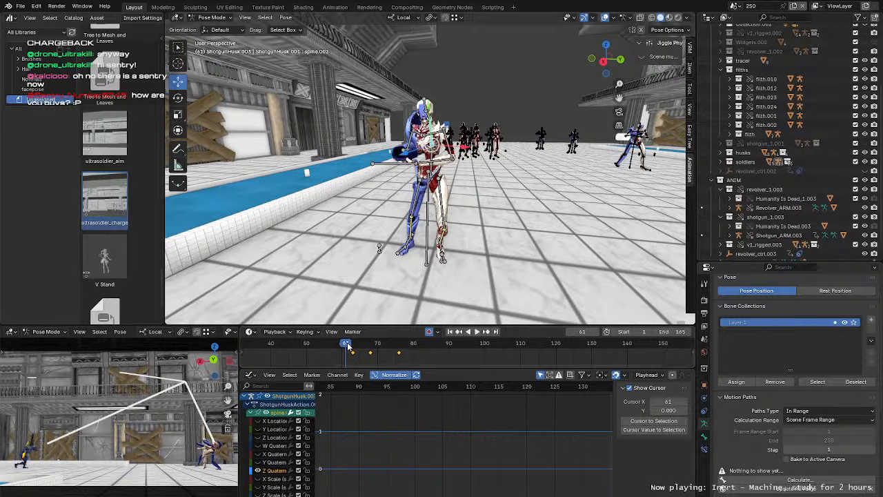
middle_drag(394, 276, 379, 248)
scroll(379, 228, up, 2)
scroll(380, 212, down, 1)
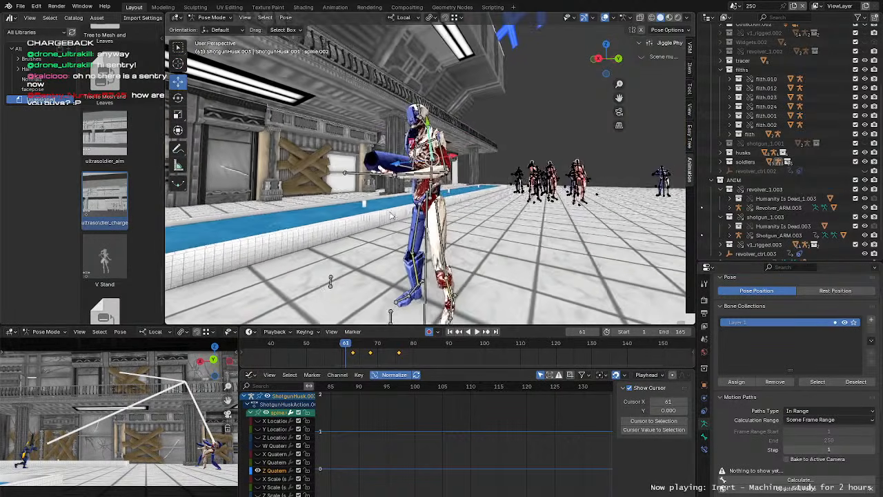
middle_drag(393, 214, 399, 233)
scroll(412, 209, up, 3)
click(352, 347)
key(space)
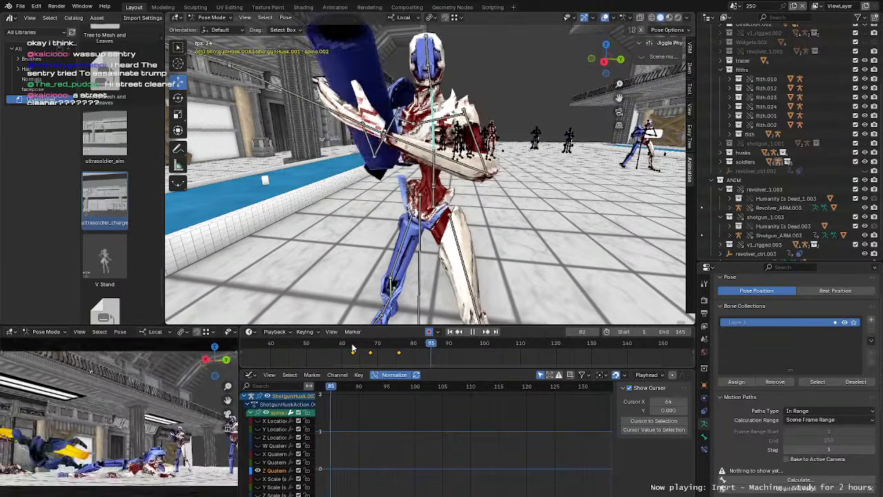
key(space)
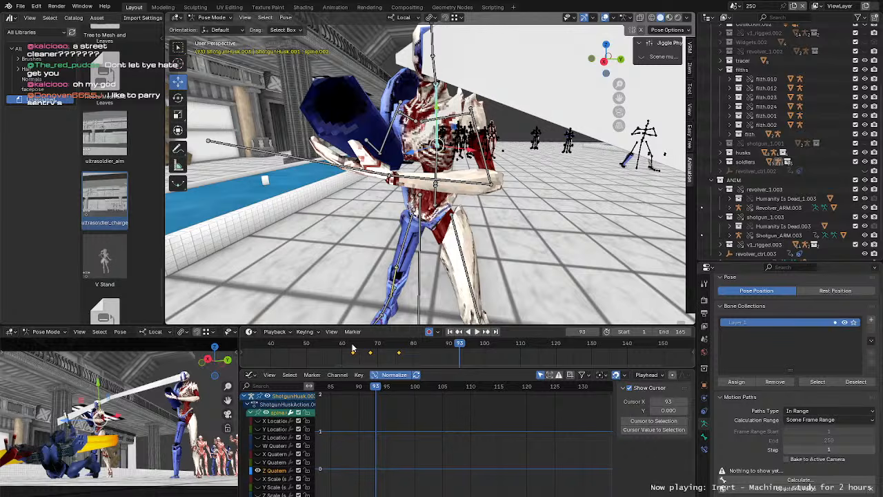
Step: Replay the motion from frame 63, scrub through frames 82 to 92, and examine the pelvis at frame 85 from the side
click(352, 348)
key(space)
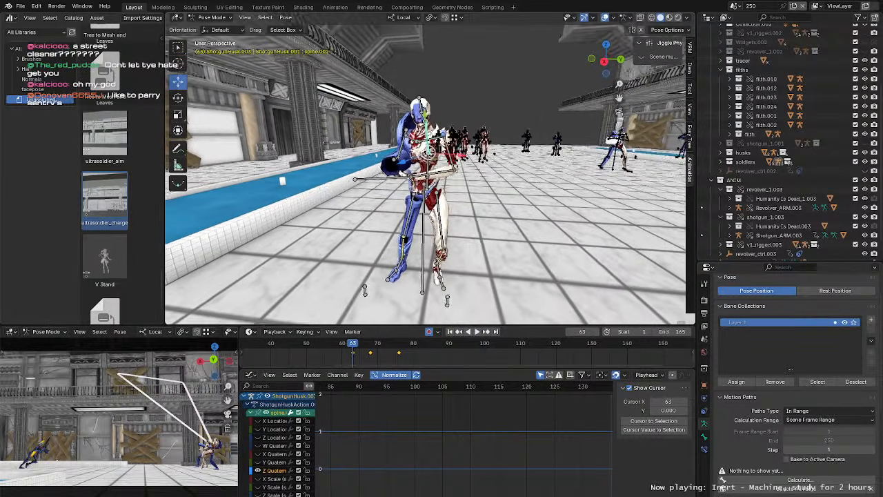
key(space)
key(space)
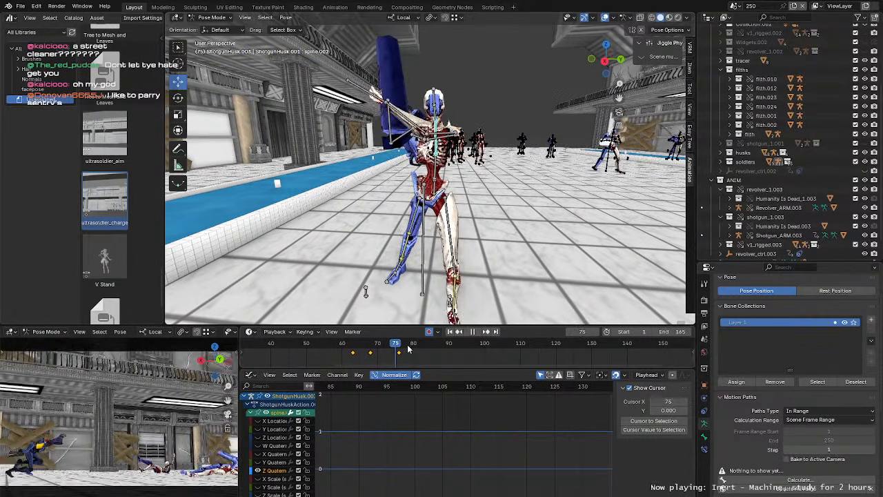
click(428, 356)
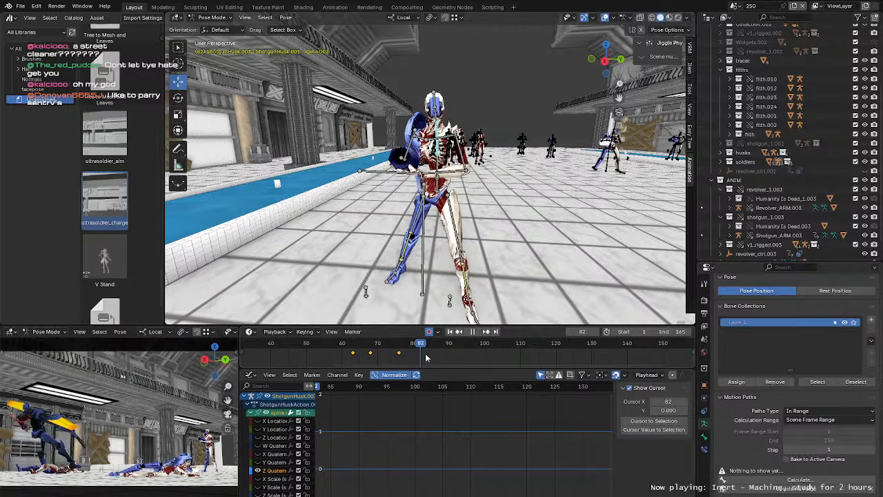
drag(427, 357, 456, 359)
middle_drag(455, 220, 438, 205)
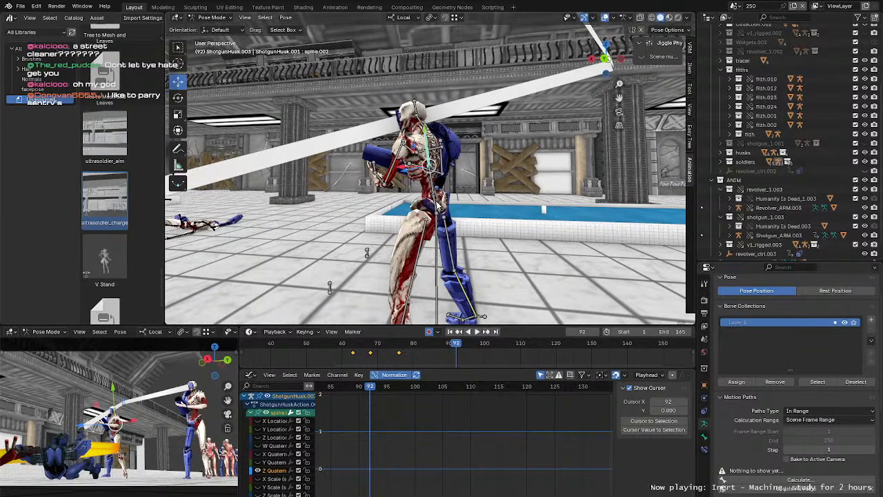
click(436, 209)
mouse_move(433, 344)
mouse_down()
mouse_move(374, 346)
mouse_move(431, 348)
mouse_up()
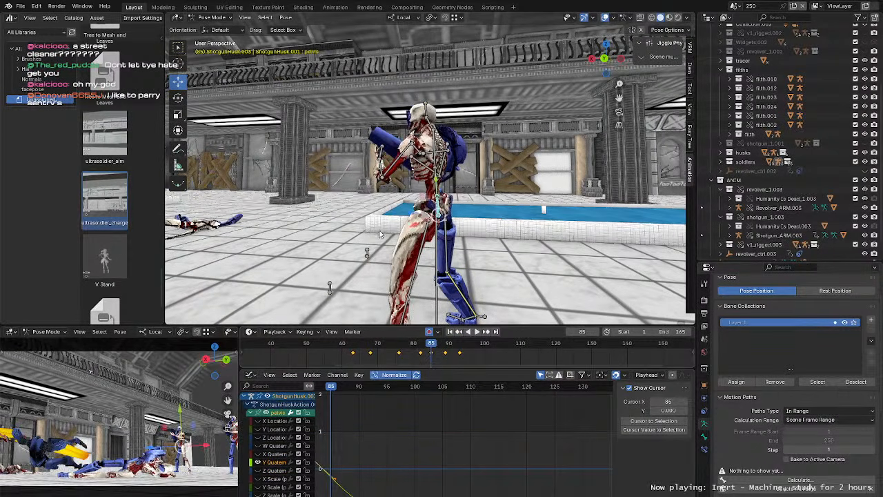
Step: Select all of ShotgunHusk.003's bones and copy all their keyframes
middle_drag(476, 206, 428, 203)
scroll(510, 200, down, 6)
key(w)
drag(510, 127, 411, 271)
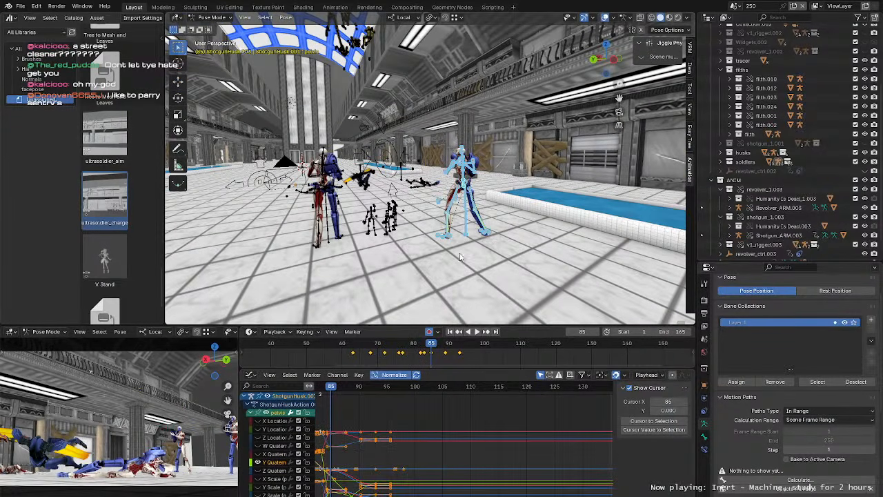
scroll(505, 449, down, 7)
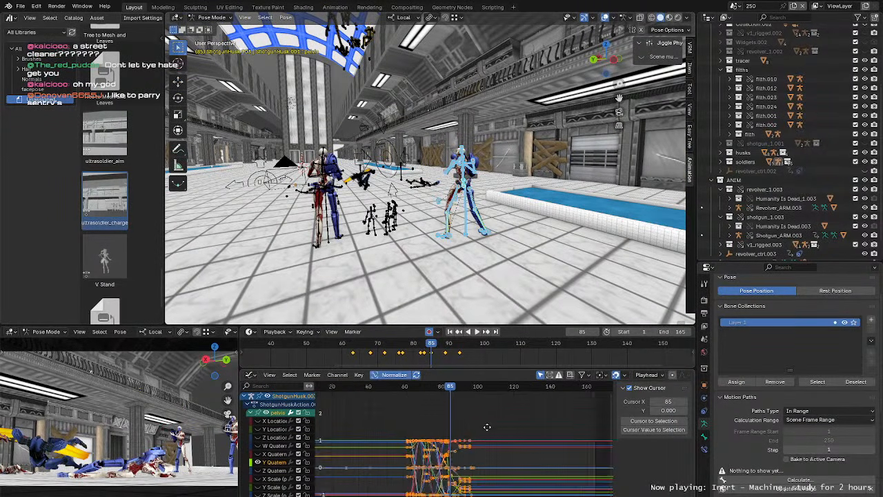
drag(515, 493, 396, 415)
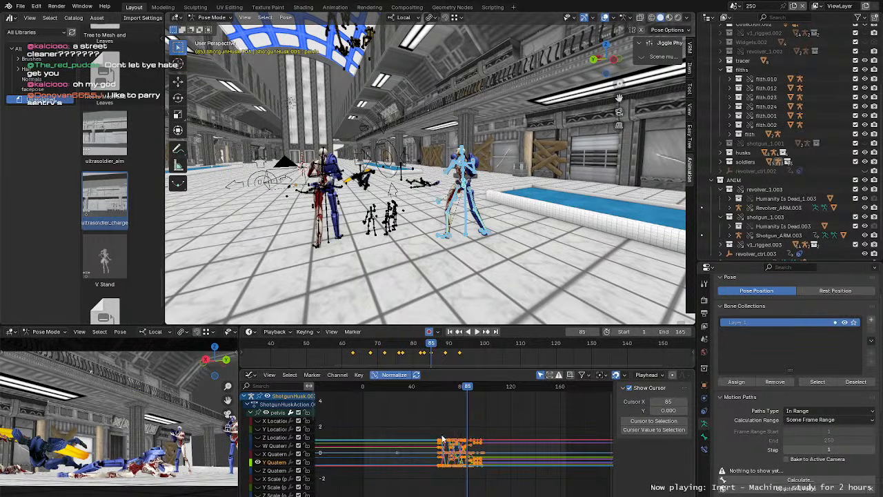
mouse_move(466, 445)
ctrl+middle_down()
mouse_move(471, 424)
mouse_move(476, 436)
ctrl+middle_up()
right_click(466, 448)
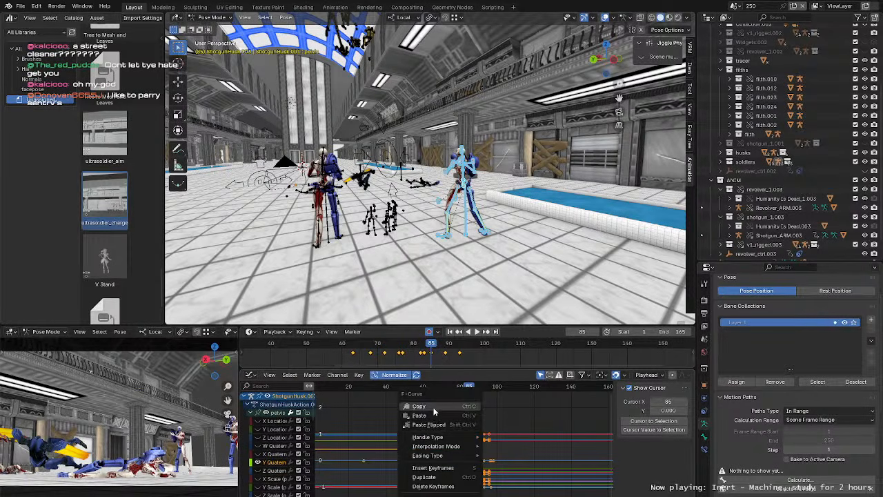
click(433, 409)
Step: Switch to ShotgunHusk.002 in Pose Mode and select all its bones except the root bone
shift+middle_drag(347, 201, 367, 195)
key(ctrl+Tab)
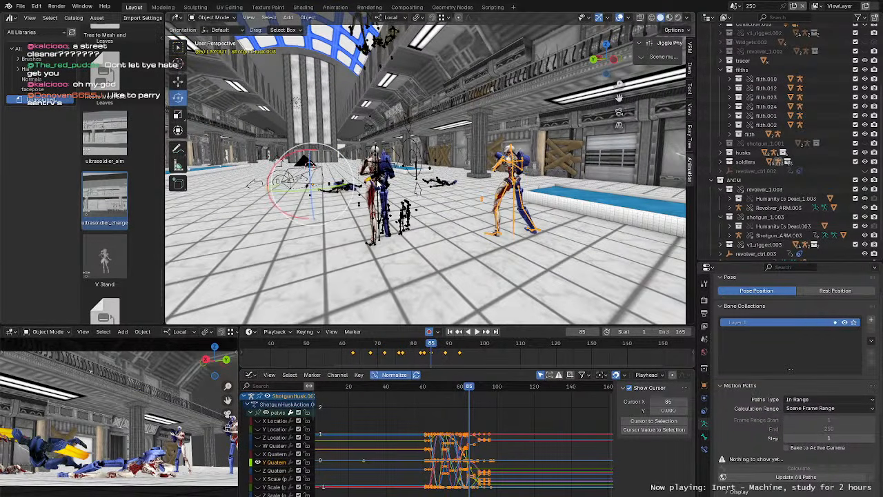
click(378, 184)
key(ctrl+Tab)
scroll(369, 172, down, 2)
drag(339, 124, 454, 264)
scroll(454, 265, up, 4)
scroll(469, 424, down, 1)
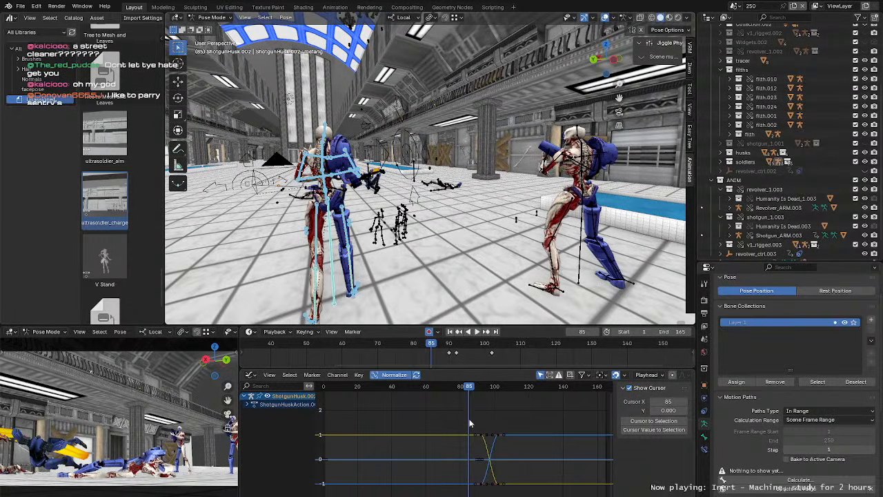
click(335, 268)
Step: Paste the copied keyframes onto ShotgunHusk.002's selected bones at frame 85
right_click(441, 356)
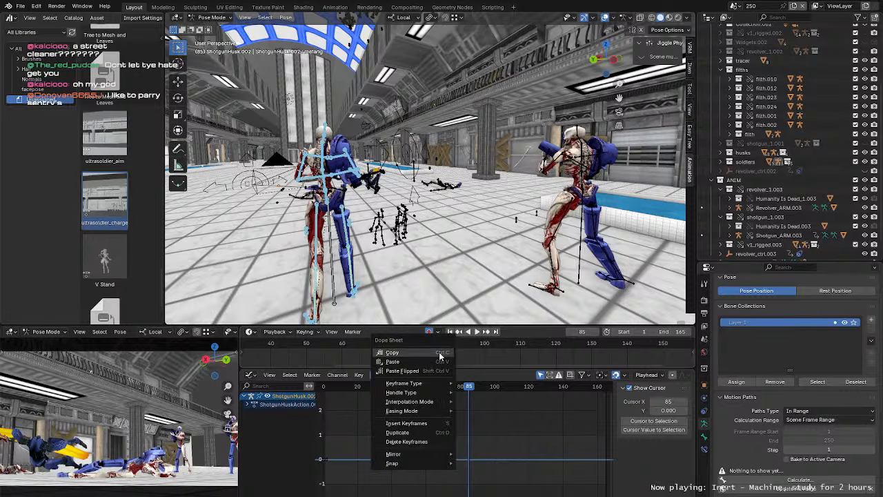
right_click(470, 436)
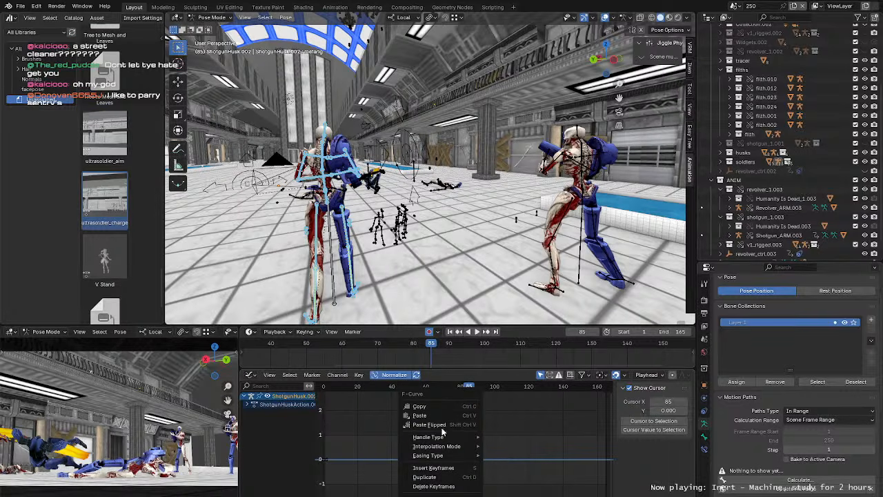
click(436, 417)
middle_drag(416, 293, 449, 299)
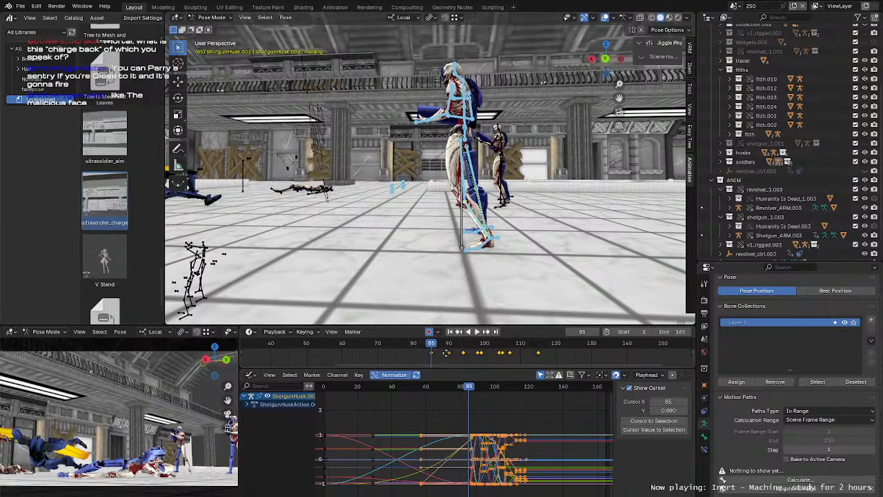
Step: Move the pasted keyframes 12 frames earlier in two passes, so the first one sits at frame 73, checking playback each time
mouse_move(446, 352)
mouse_down()
mouse_move(409, 353)
mouse_move(431, 352)
mouse_up()
key(space)
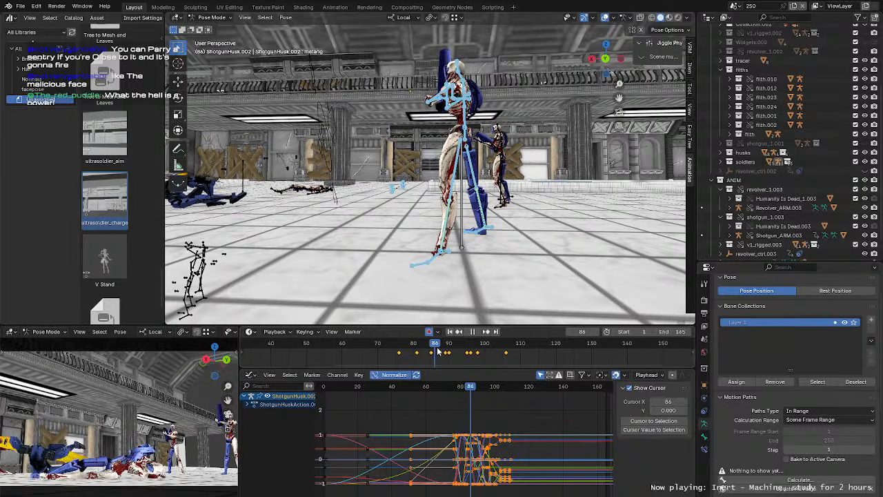
key(space)
drag(444, 353, 426, 356)
key(space)
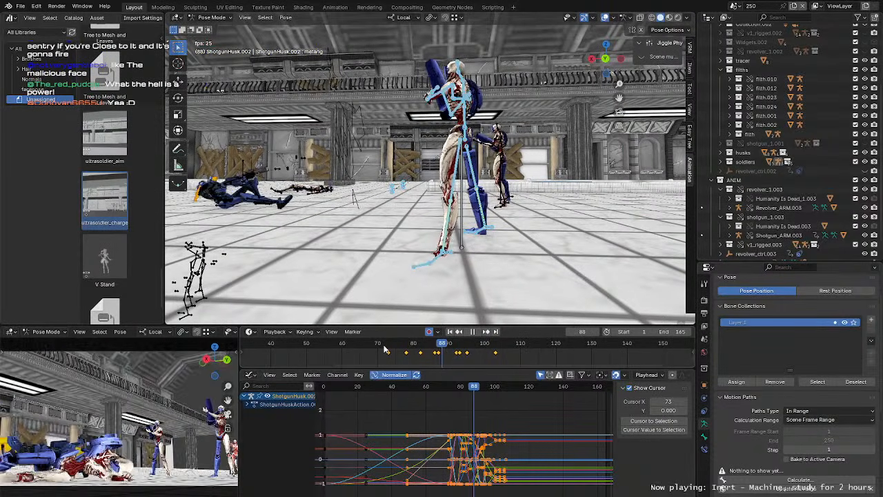
key(space)
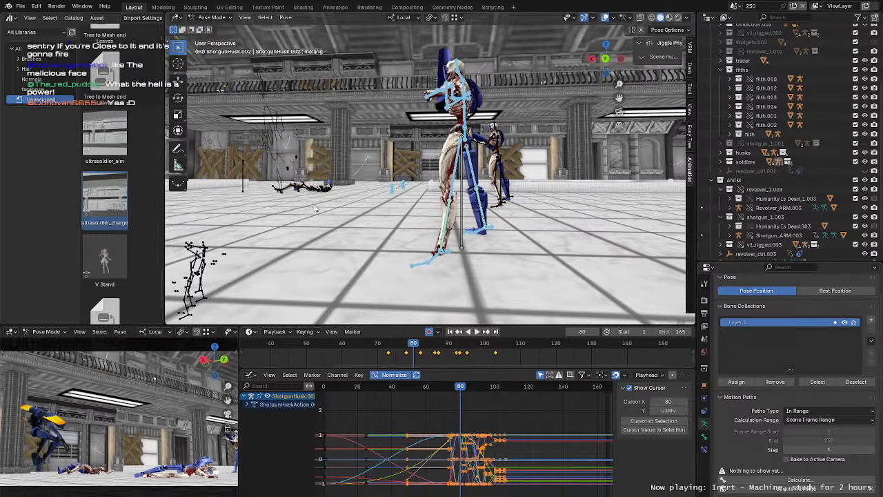
Step: Play ShotgunHusk.002's motion repeatedly from around frame 73, viewing it from a wide angle and a low front angle
middle_drag(326, 188, 384, 197)
scroll(383, 199, down, 3)
middle_drag(373, 239, 371, 246)
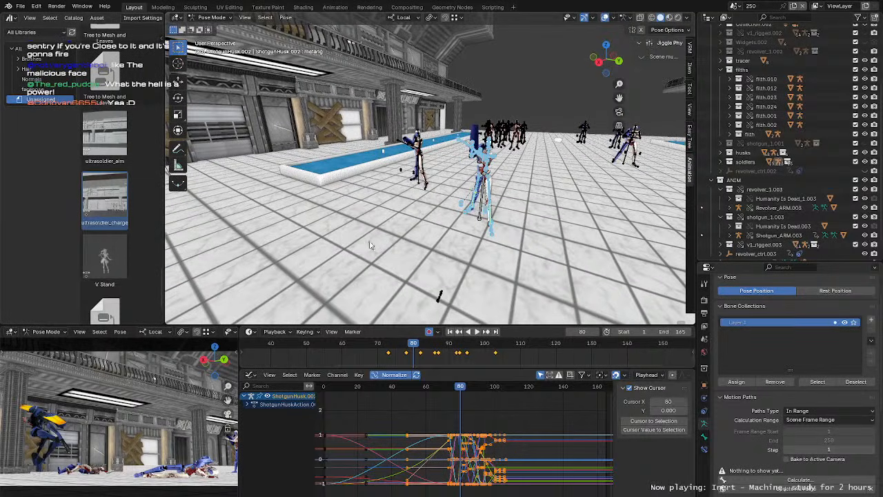
click(388, 345)
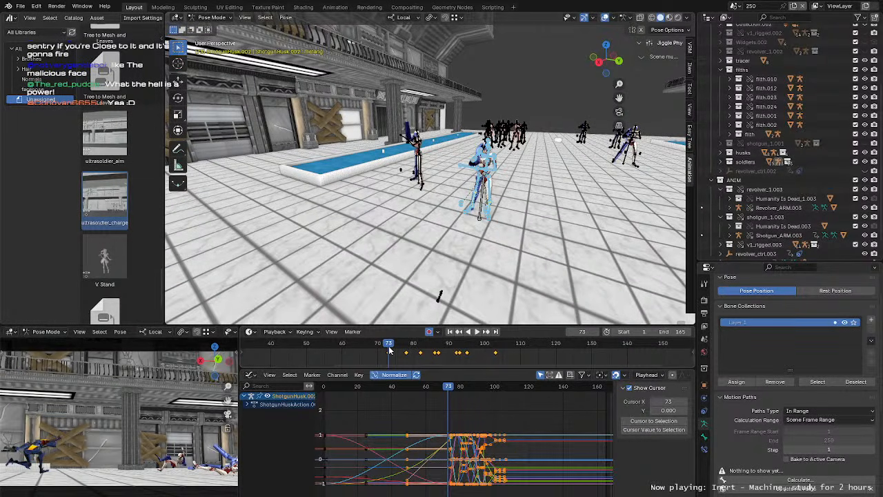
key(space)
key(space)
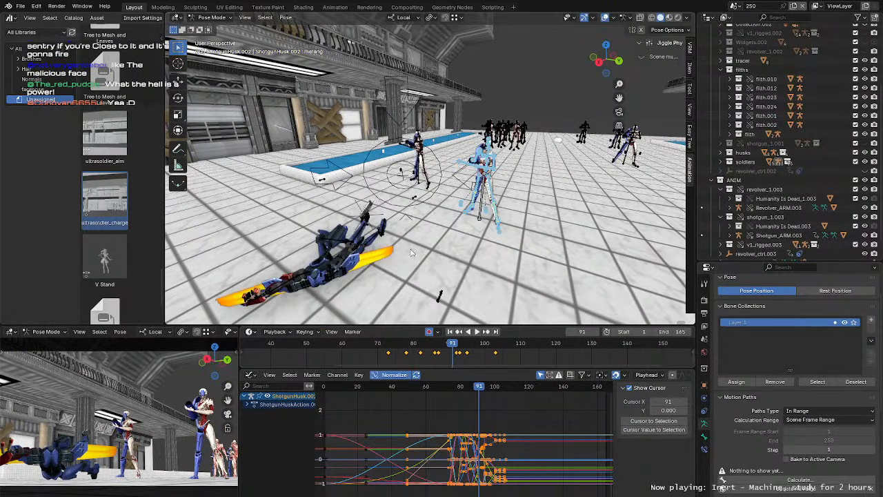
scroll(439, 228, up, 3)
middle_drag(440, 228, 414, 194)
click(385, 347)
key(space)
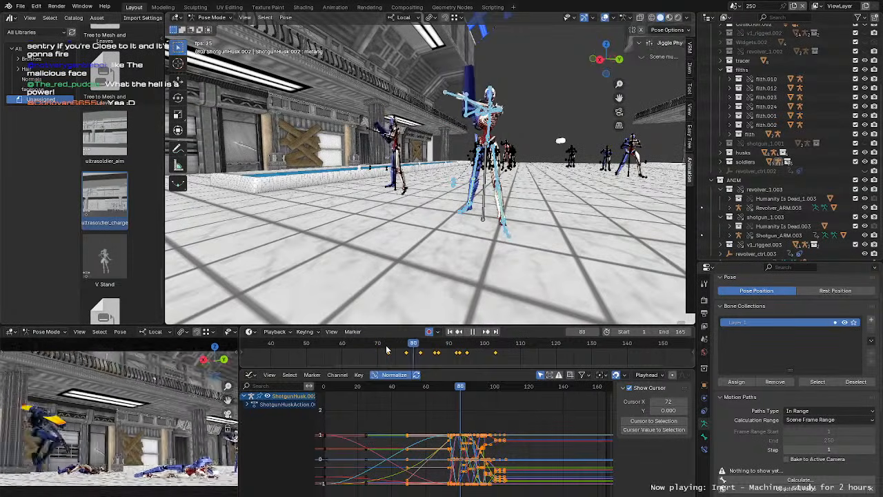
click(387, 350)
key(space)
Step: Select the foot IK bone of ShotgunHusk.002's forward leg and move it inward at frame 78, about -0.076 m in global Y
mouse_move(498, 283)
middle_down()
mouse_move(430, 257)
mouse_move(493, 256)
mouse_move(493, 270)
middle_up()
click(411, 238)
scroll(476, 257, up, 2)
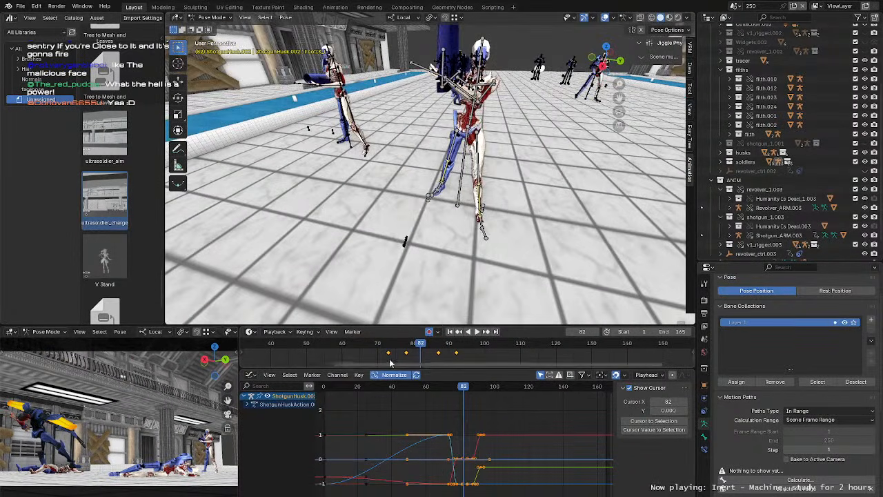
click(394, 348)
key(space)
mouse_move(395, 349)
mouse_down()
mouse_move(419, 355)
mouse_move(397, 358)
mouse_up()
key(space)
middle_drag(418, 231, 453, 198)
scroll(429, 220, up, 3)
key(g)
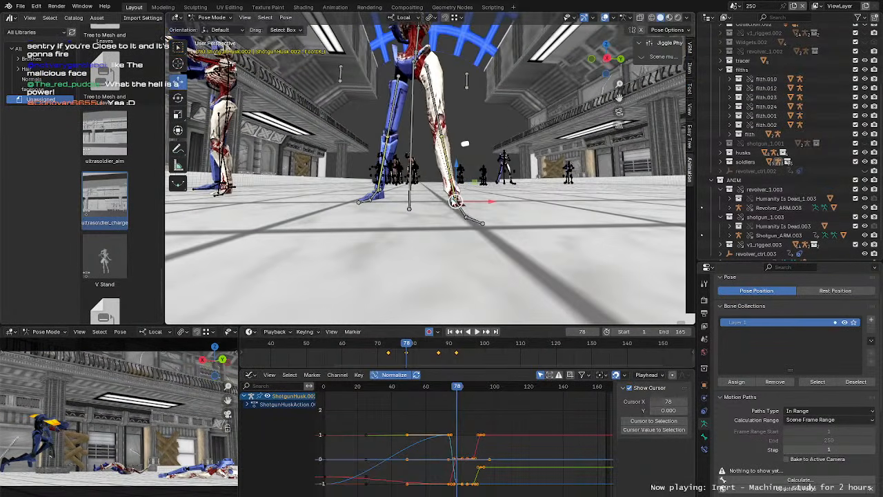
drag(454, 200, 443, 199)
Step: Nudge the same foot IK bone from a side view at frame 78, about 0.013 m in X and 0.013 m in Z
middle_drag(442, 198, 414, 213)
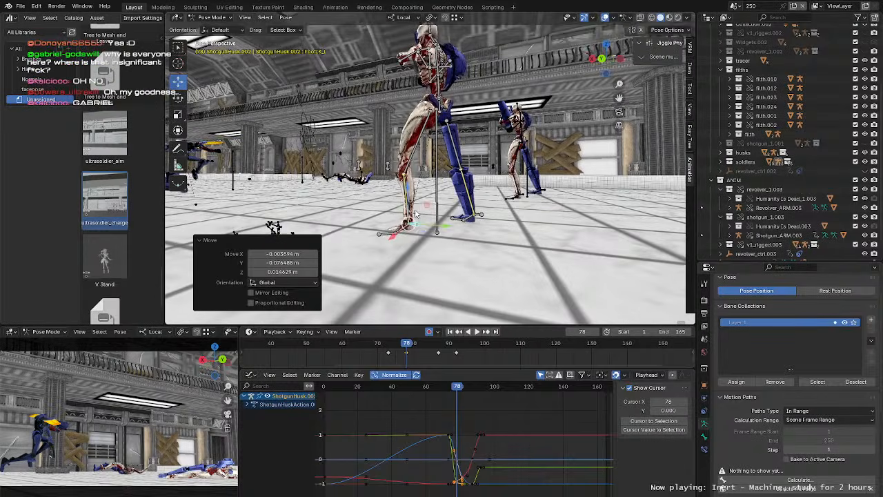
key(g)
key(space)
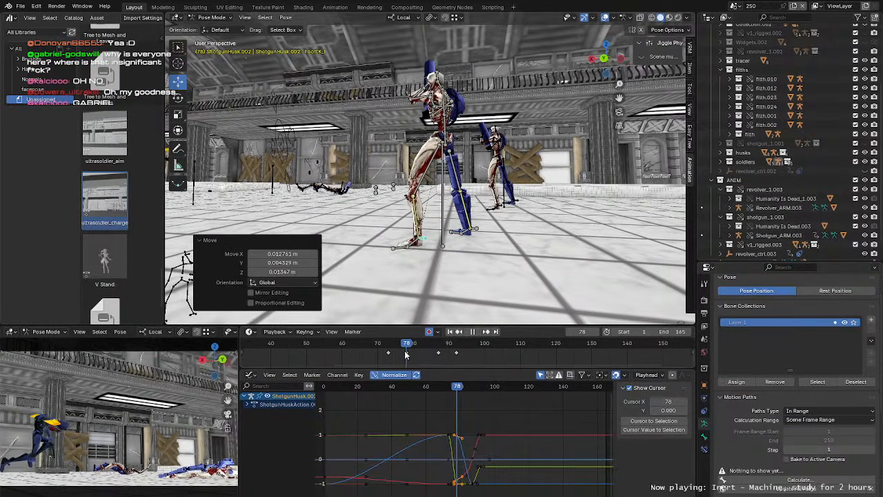
key(space)
Step: Select ShotgunHusk.002's pelvis bone and replay the step motion between frames 73 and 78 from the side
click(445, 143)
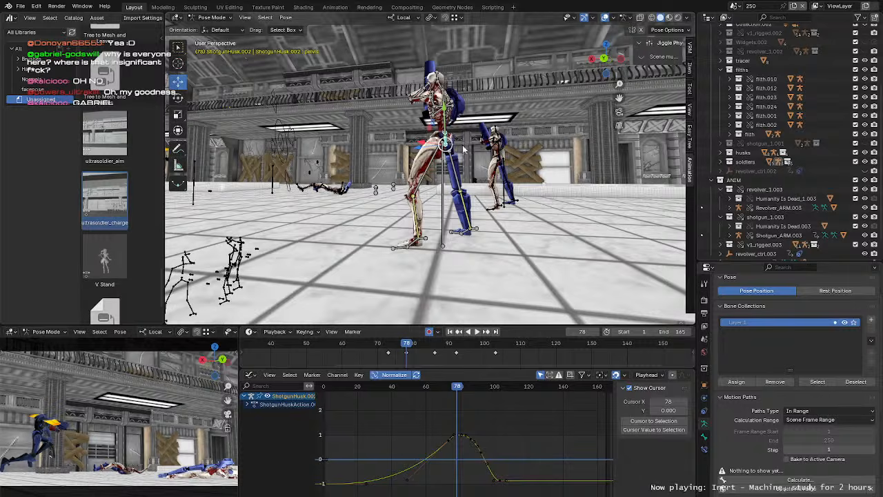
mouse_move(464, 149)
middle_down()
mouse_move(507, 166)
mouse_move(464, 162)
middle_up()
key(space)
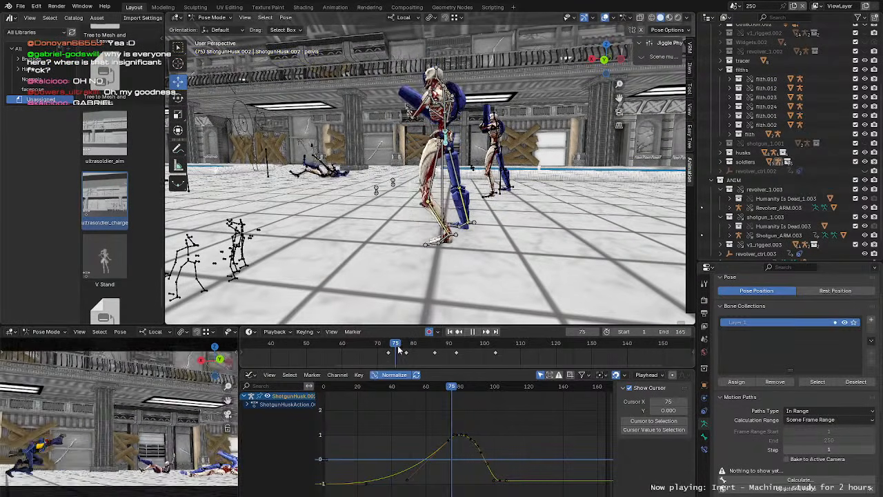
drag(390, 347, 407, 351)
key(space)
Step: Adjust the position of ShotgunHusk.002's pelvis bone at frame 78 and insert a keyframe for it there
middle_drag(442, 179, 436, 143)
key(g)
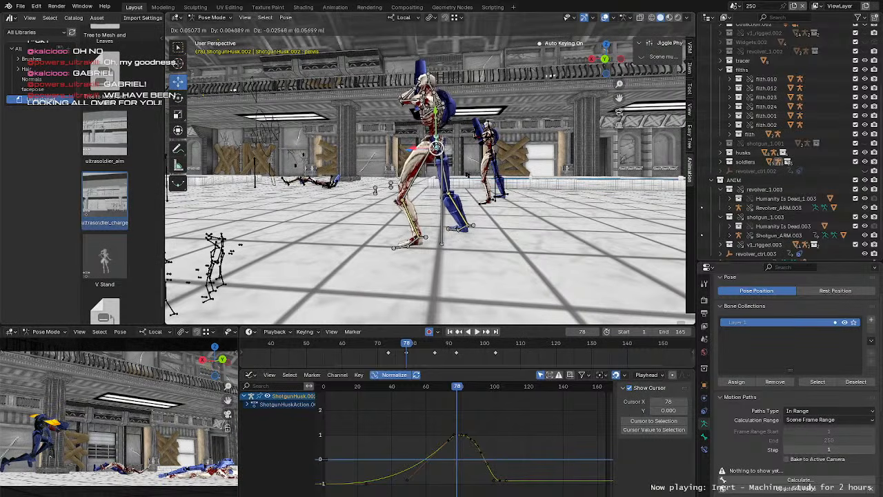
click(445, 142)
key(space)
mouse_move(401, 366)
mouse_down()
mouse_move(388, 350)
mouse_move(407, 352)
mouse_up()
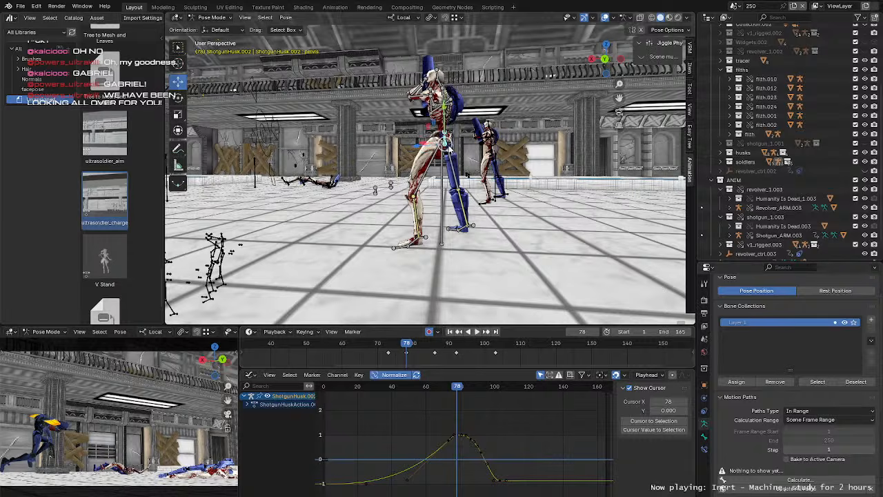
key(w)
key(w)
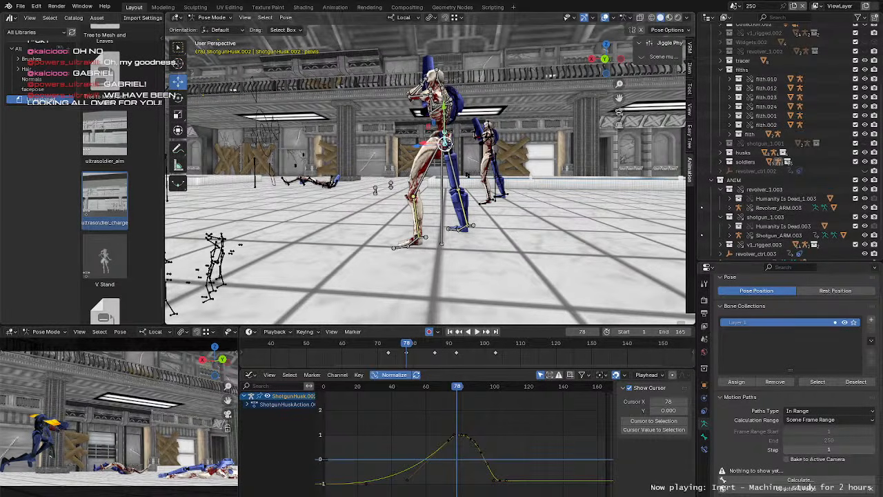
key(i)
Step: Move ShotgunHusk.002's pelvis at frame 73 by about -0.110 m in X, -0.011 m in Y and 0.014 m in Z, then replay
drag(379, 339, 388, 347)
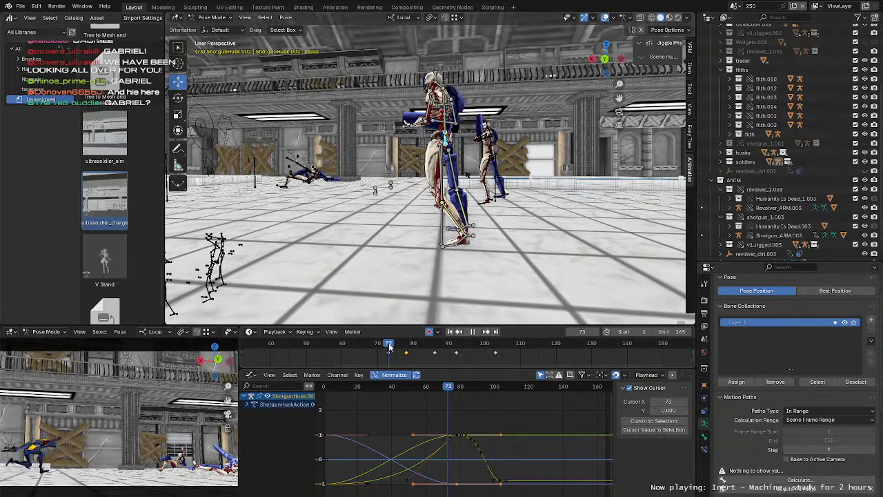
key(g)
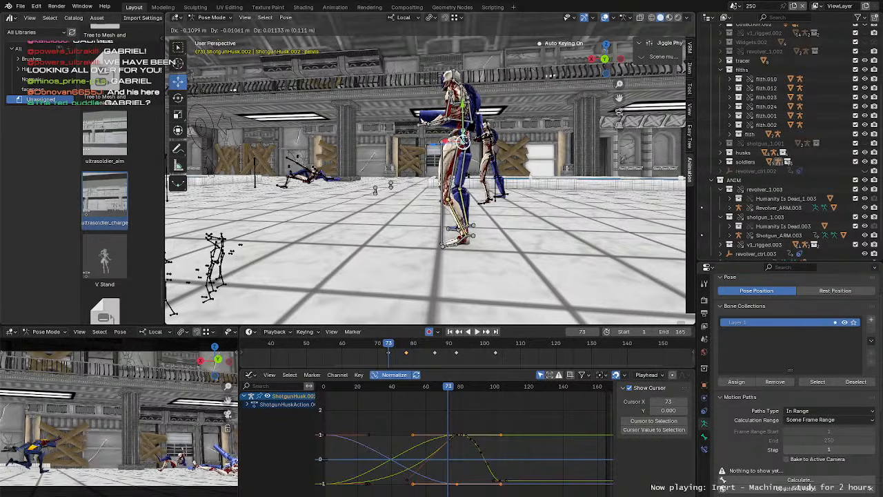
key(Return)
key(space)
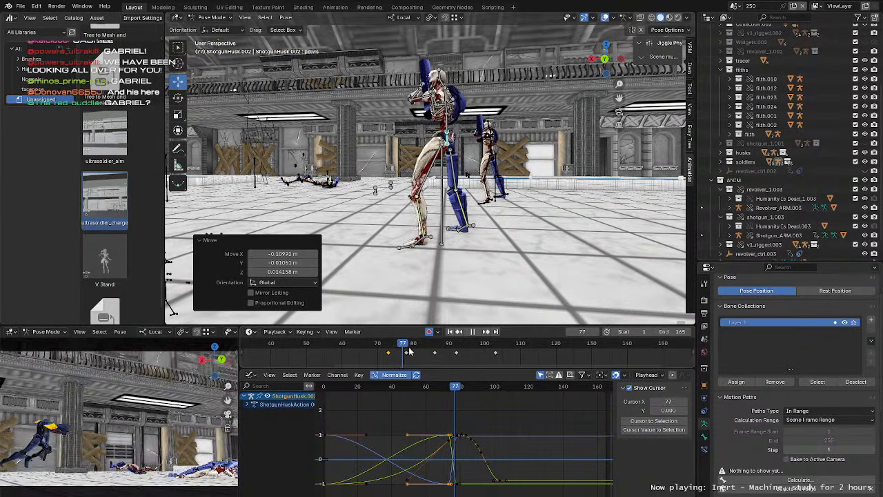
key(space)
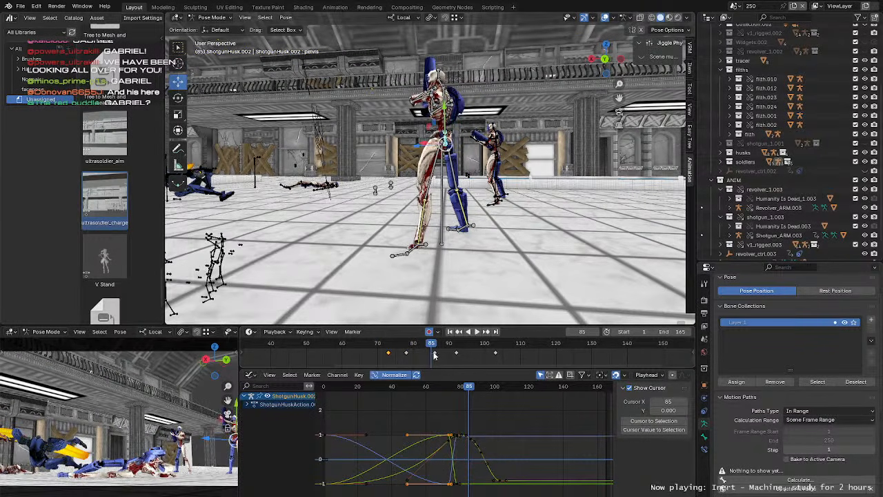
Step: Select ShotgunHusk.002's left foot IK bone and copy its frame 78 keyframe to frame 87, checking the motion up to frame 92
click(432, 246)
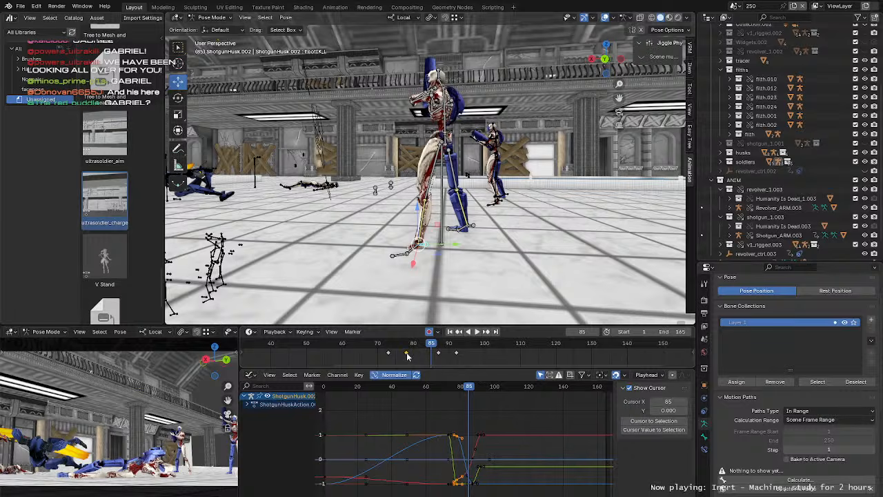
key(space)
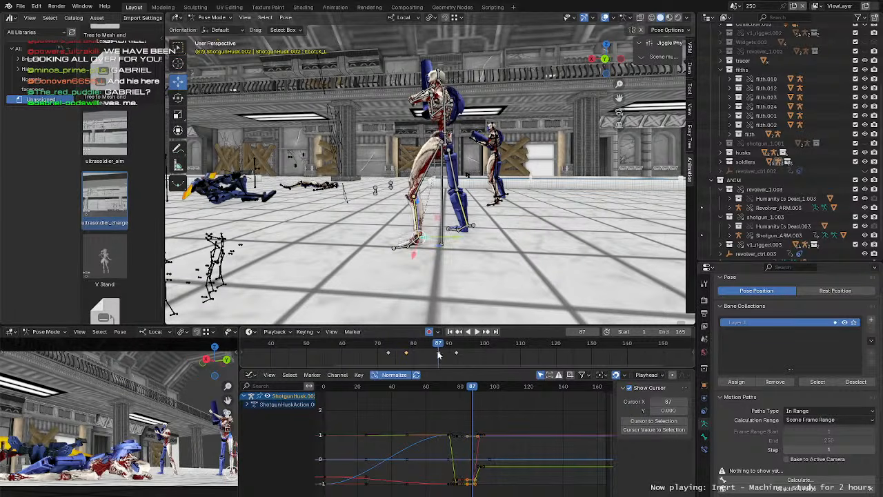
key(space)
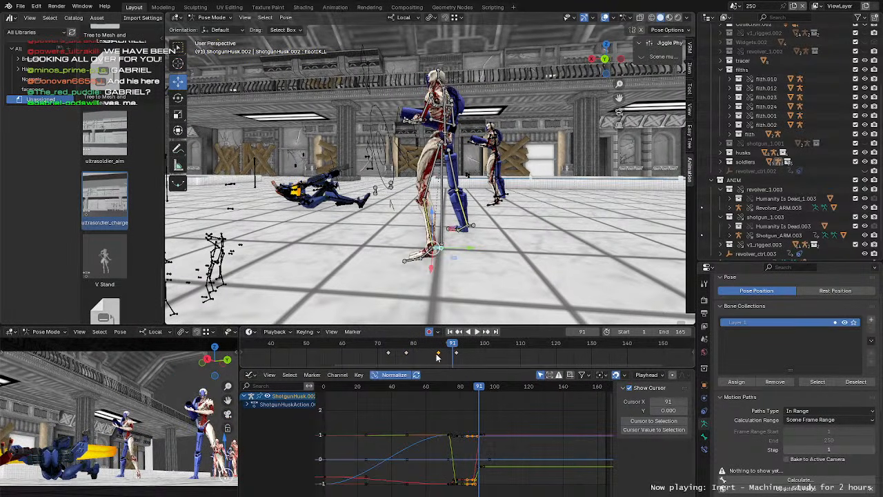
drag(447, 353, 456, 354)
key(space)
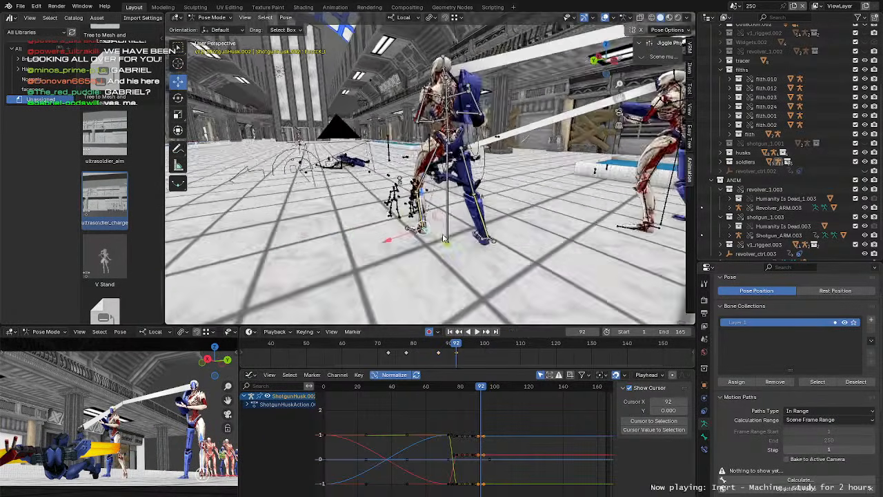
Step: Replay ShotgunHusk.002's step from frame 73 and examine the foot placement at frame 87 from the front and side
click(423, 345)
drag(424, 345, 388, 351)
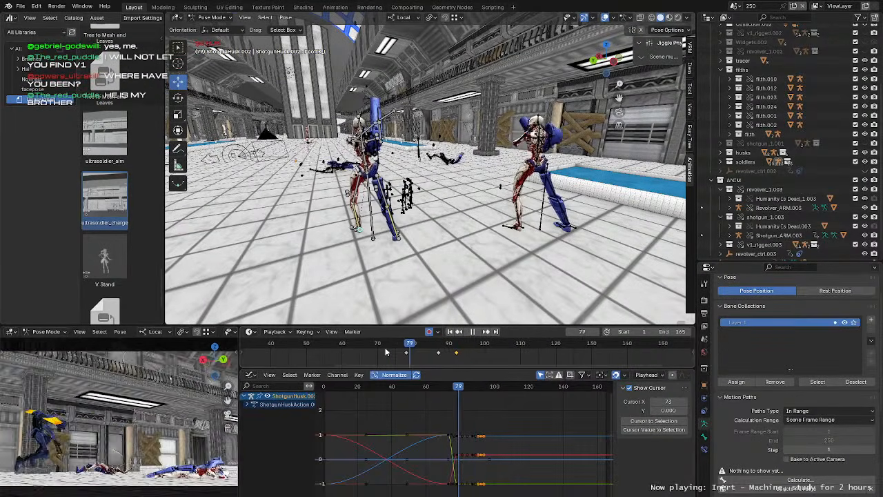
key(Escape)
middle_drag(397, 282, 435, 240)
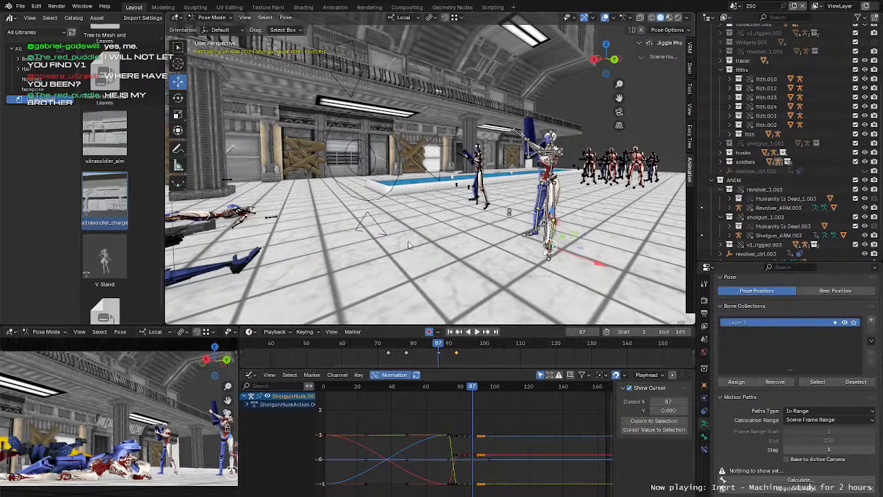
scroll(422, 228, up, 2)
scroll(386, 218, down, 4)
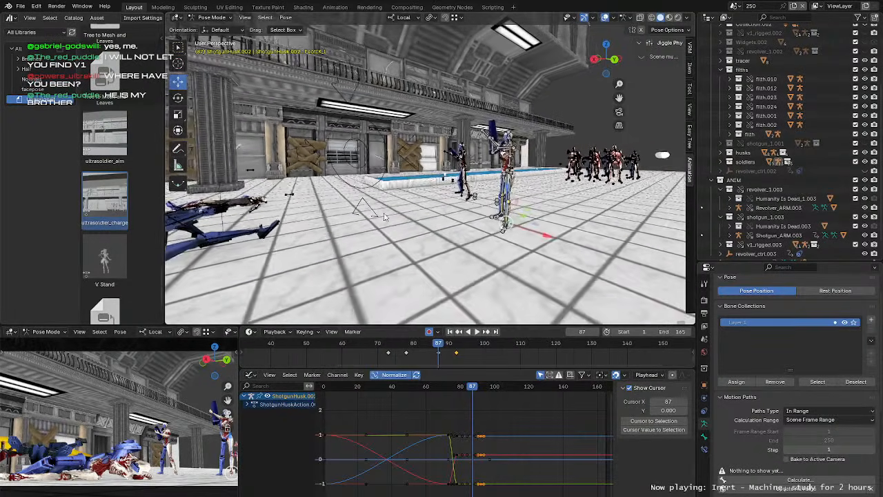
key(shift+grave)
key(w)
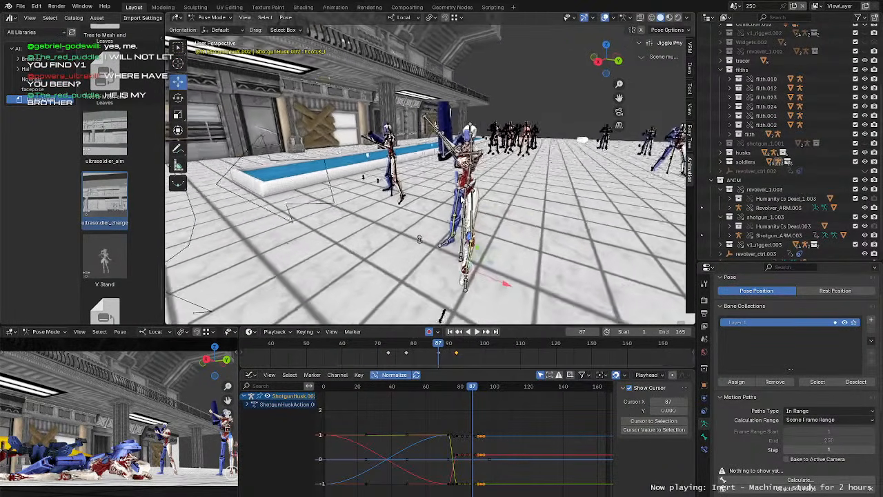
middle_drag(422, 221, 453, 221)
Step: Select ShotgunHusk.002's pelvis bone, inspect the frame 87 pose from several angles and replay from frame 73 to check its balance
click(463, 183)
click(463, 183)
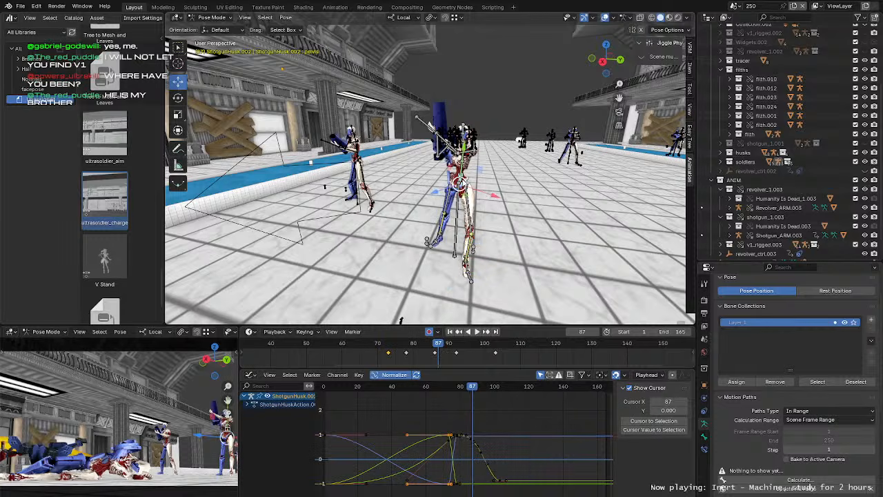
scroll(463, 183, up, 8)
scroll(464, 183, down, 9)
middle_drag(382, 185, 412, 189)
scroll(409, 198, up, 4)
scroll(409, 199, down, 5)
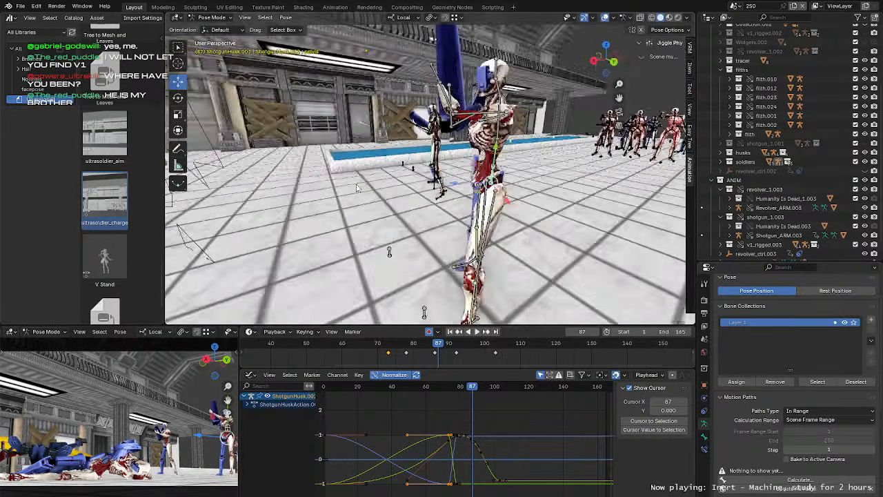
middle_drag(338, 178, 354, 149)
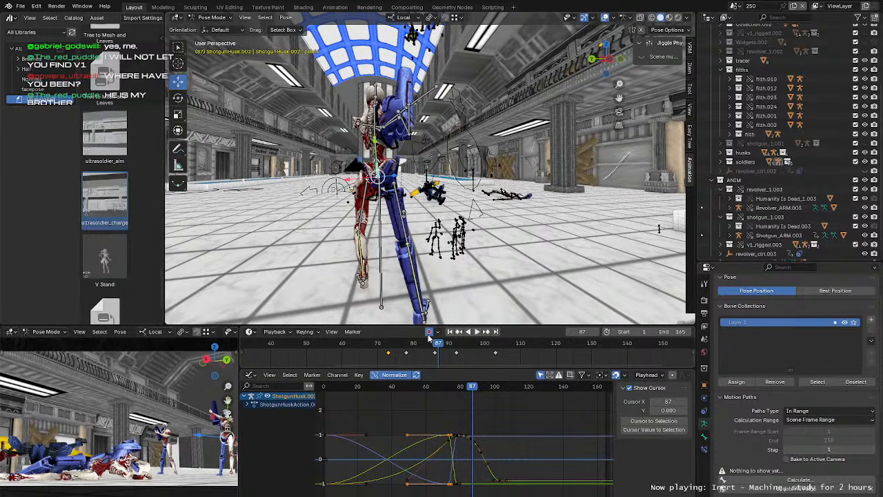
drag(435, 345, 388, 349)
key(space)
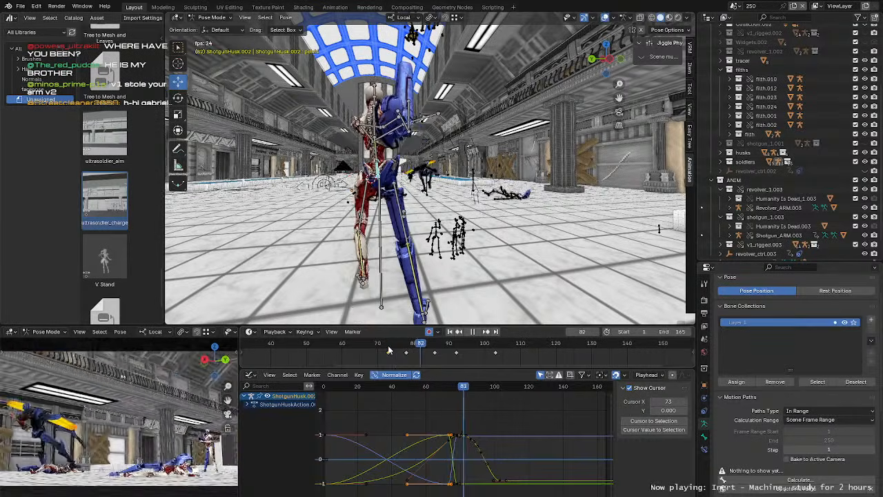
key(space)
key(Right)
Step: Reposition ShotgunHusk.002's pelvis at frame 86 and compare it with the pose at frame 92 from the front
middle_drag(378, 181, 482, 254)
key(g)
click(385, 175)
drag(436, 347, 455, 345)
scroll(385, 301, up, 4)
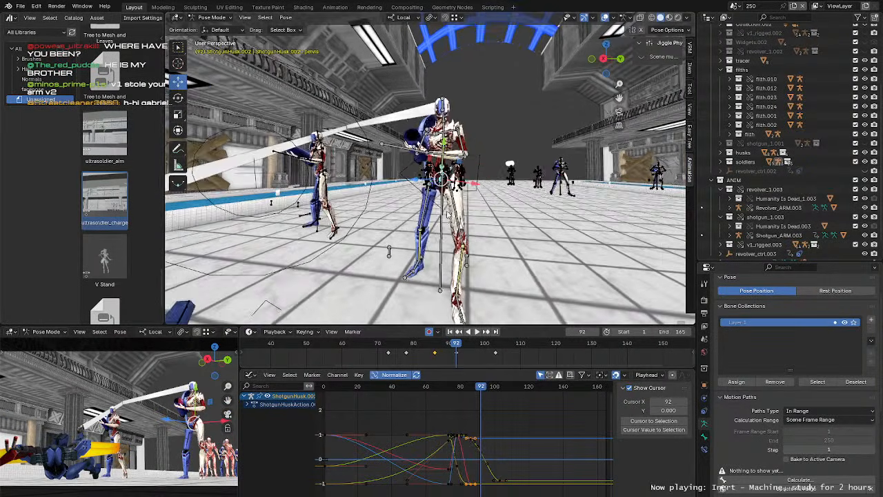
shift+middle_drag(385, 301, 354, 325)
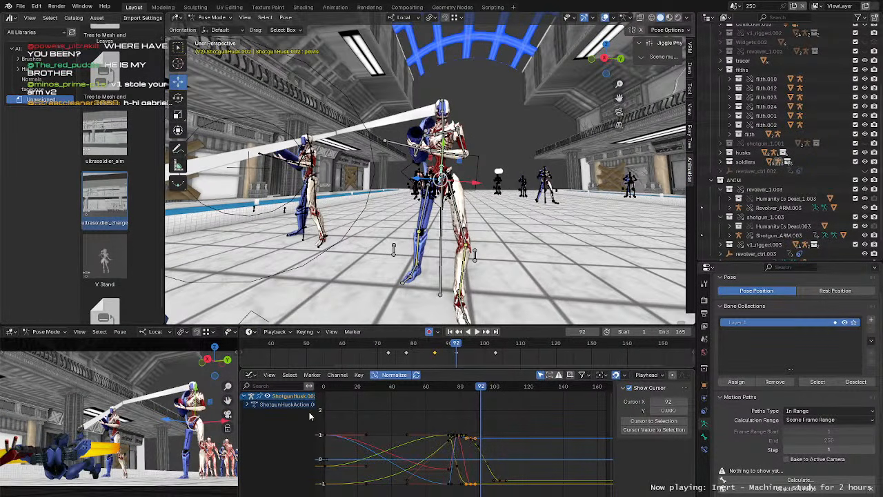
drag(315, 411, 323, 417)
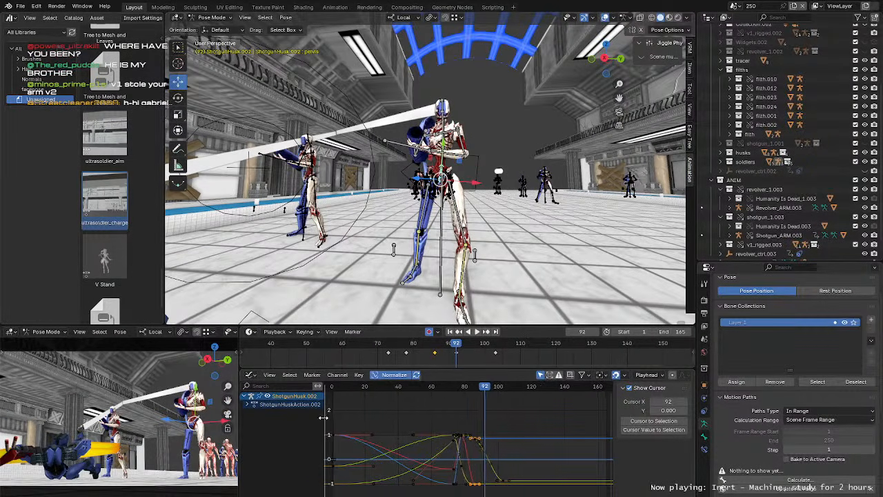
click(343, 212)
middle_drag(343, 211, 405, 240)
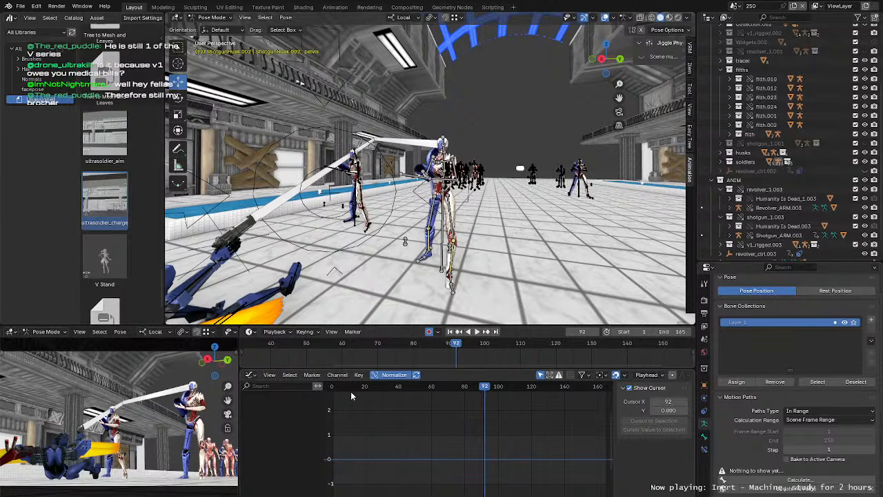
scroll(339, 361, down, 2)
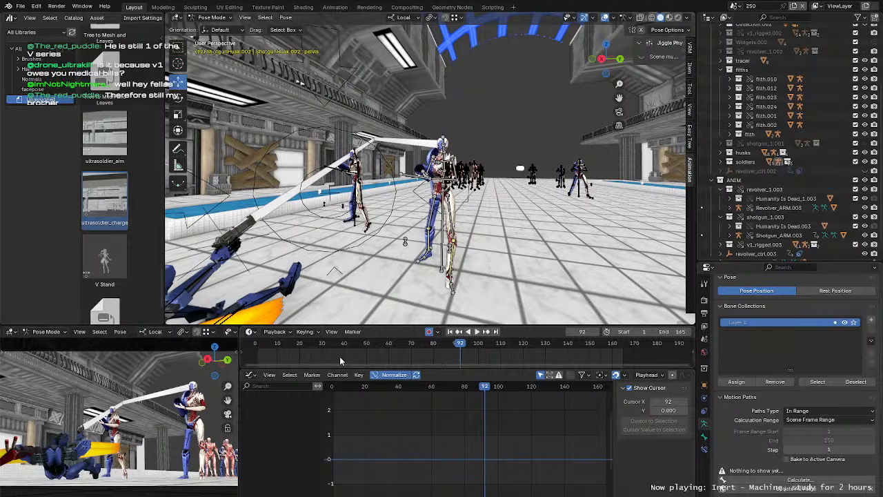
scroll(340, 356, down, 2)
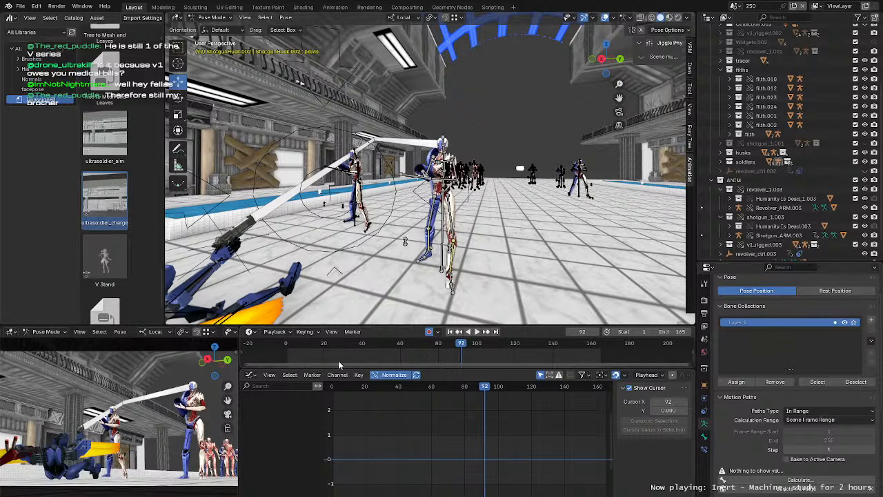
scroll(337, 360, up, 1)
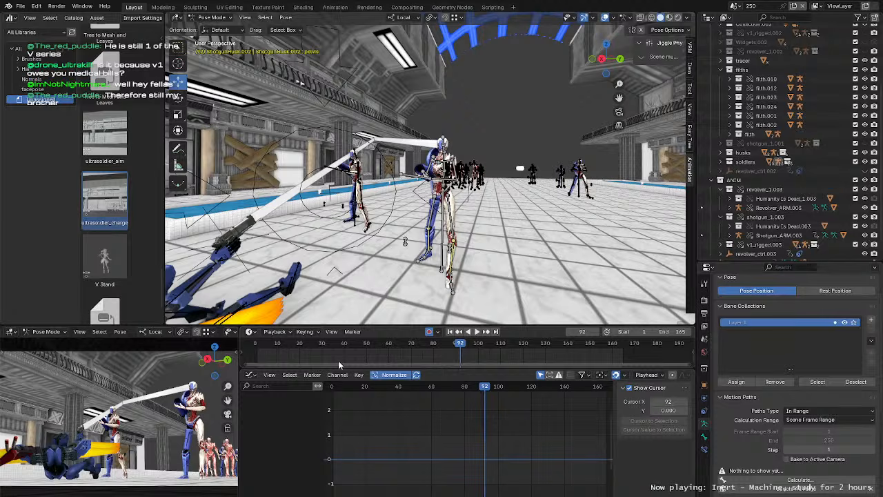
middle_drag(394, 194, 449, 190)
click(440, 189)
click(442, 187)
scroll(441, 189, up, 2)
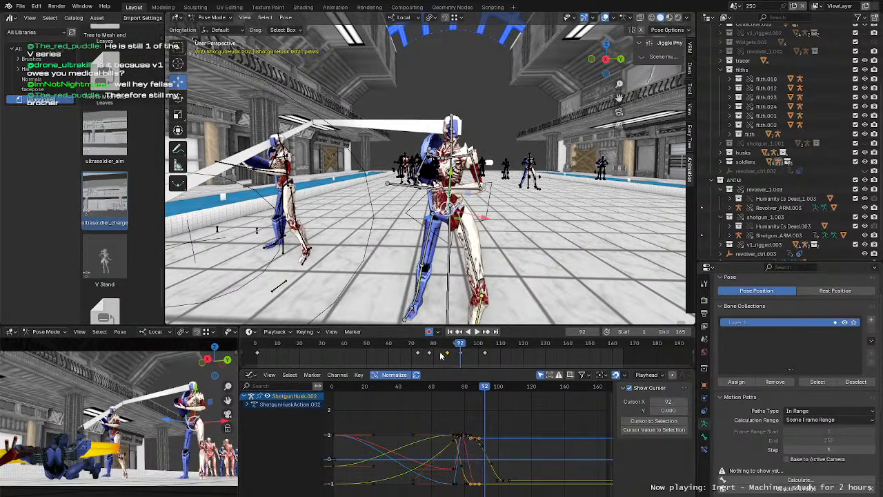
Step: Replay ShotgunHusk.002's motion from around frame 70, examining it from the front and from the side
key(space)
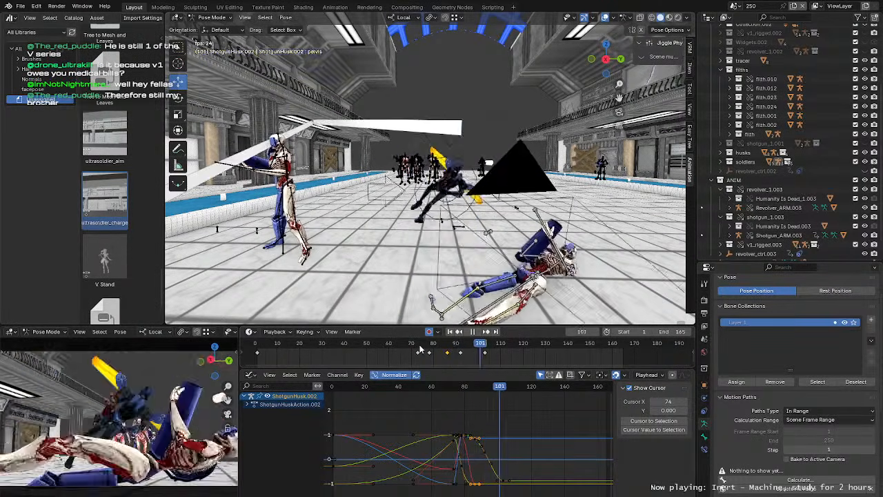
key(Escape)
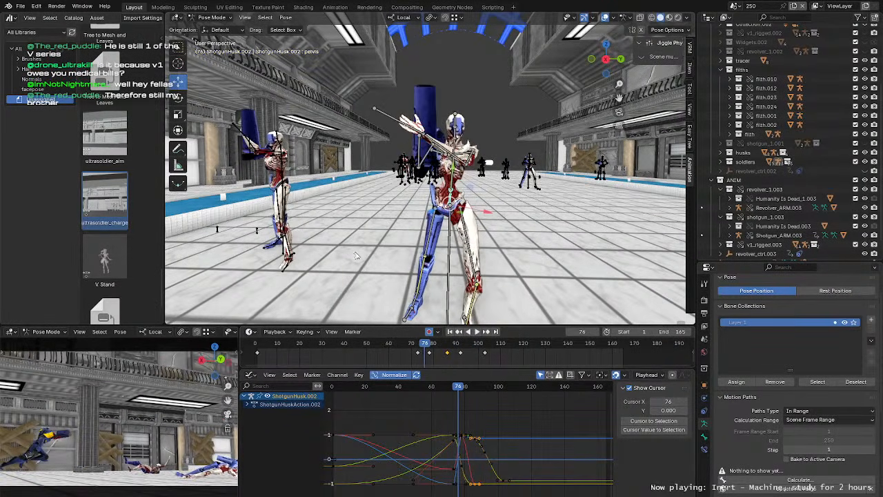
shift+middle_drag(356, 256, 400, 295)
click(413, 347)
key(space)
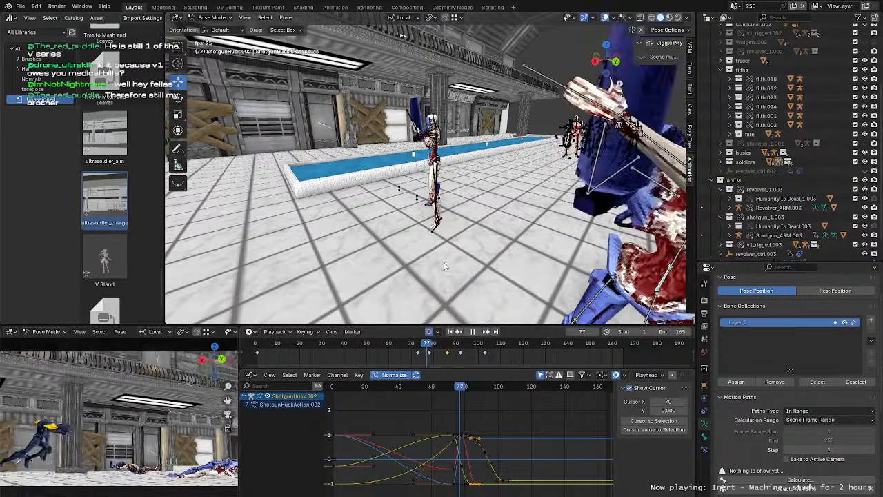
middle_drag(445, 266, 407, 261)
key(space)
click(418, 349)
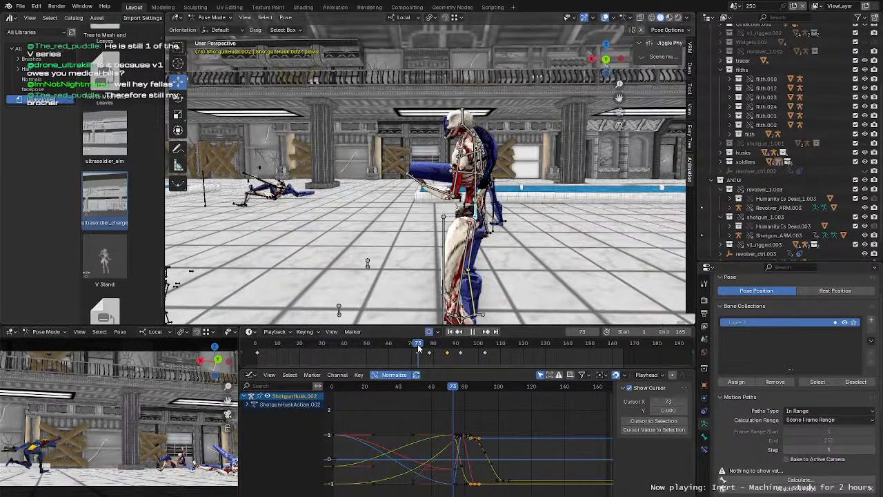
Step: Switch posing from ShotgunHusk.002 to the ShotgunHusk.003 armature and select its pelvis bone
shift+middle_drag(531, 181, 497, 153)
key(ctrl+Tab)
click(437, 228)
key(ctrl+Tab)
scroll(428, 238, up, 3)
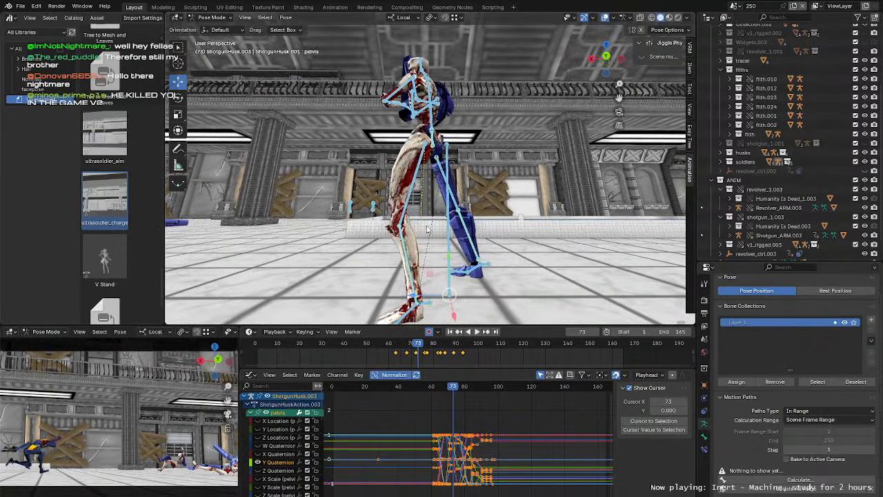
middle_drag(431, 145, 445, 314)
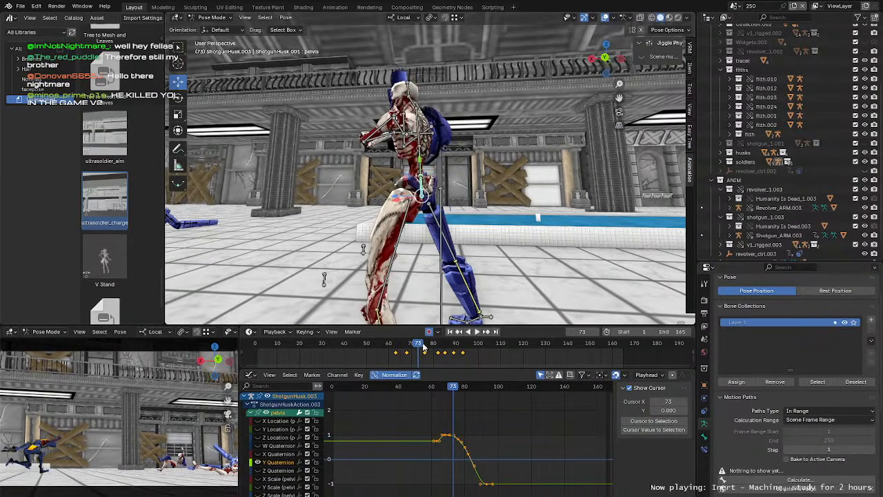
Step: Scrub ShotgunHusk.003's motion from frame 73 to about frame 91, examining its pelvis movement from the side
drag(423, 347, 461, 352)
middle_drag(436, 159, 492, 254)
key(space)
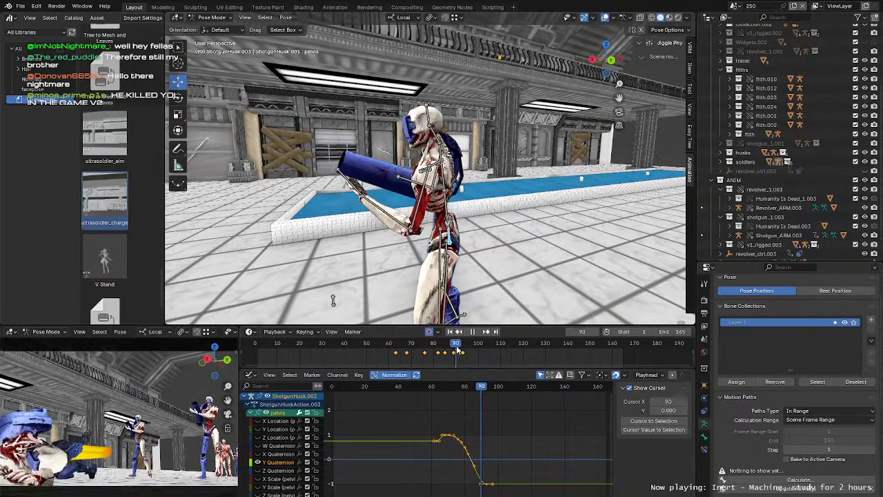
drag(461, 351, 458, 351)
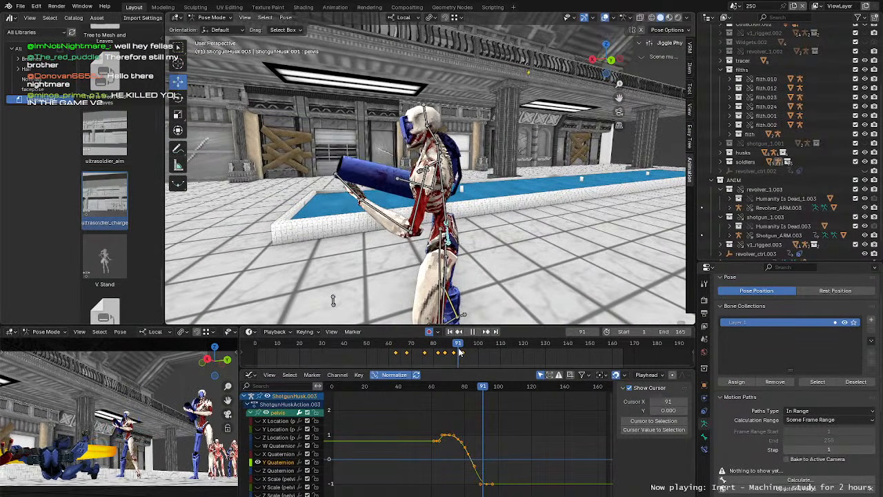
Step: Add ShotgunHusk.003's spine, arm and foot IK bones to the pose selection
middle_drag(483, 214, 444, 183)
key(w)
shift+click(418, 179)
shift+click(437, 181)
middle_drag(500, 195, 370, 214)
shift+click(477, 208)
shift+click(447, 202)
shift+drag(415, 220, 416, 221)
middle_drag(416, 221, 409, 254)
shift+click(450, 266)
shift+click(488, 237)
scroll(483, 216, up, 6)
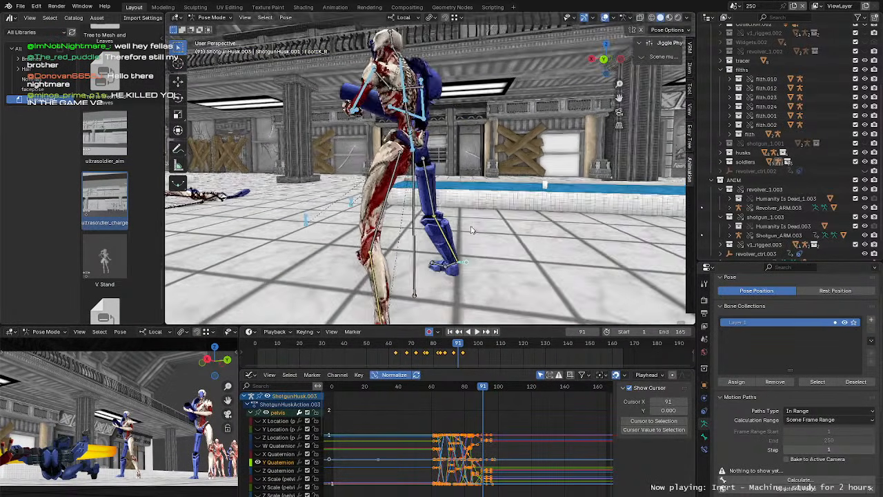
Step: Delete the selected ShotgunHusk.003 bones' keyframes at frame 93
key(Right)
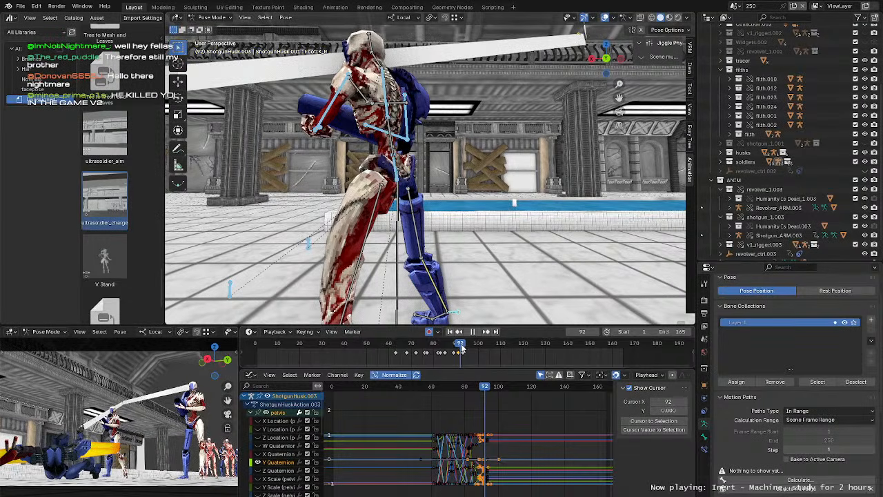
scroll(450, 351, up, 5)
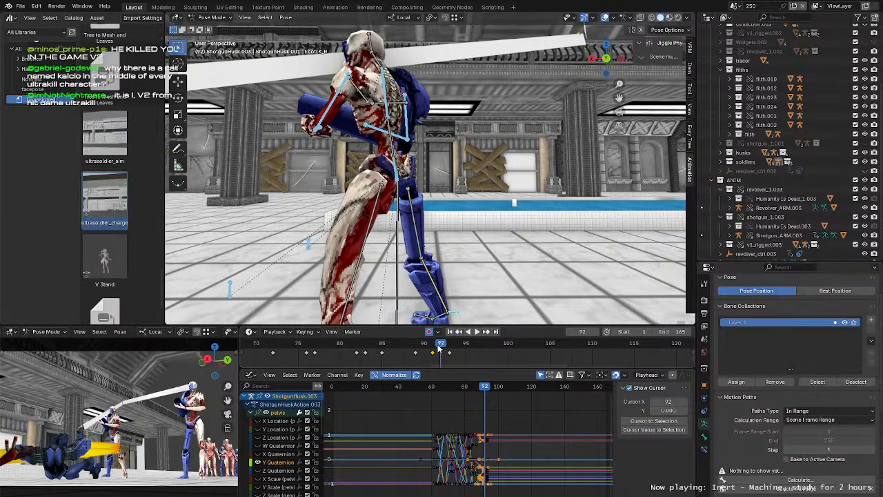
key(Left)
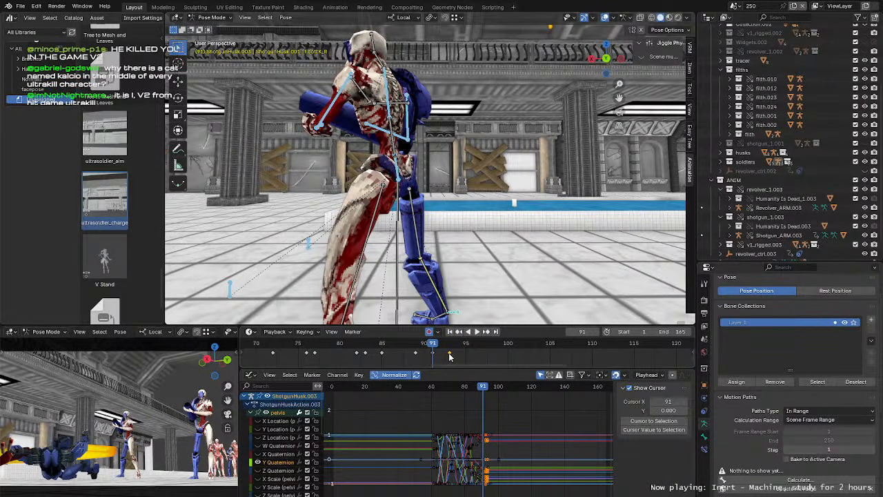
key(Delete)
scroll(469, 166, down, 3)
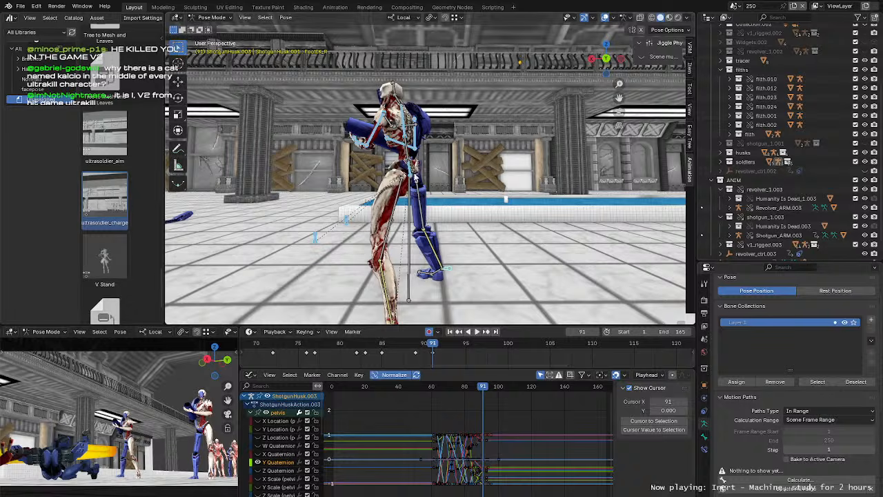
Step: Select only ShotgunHusk.003's spine.003 bone and insert a keyframe for it at frame 92
key(alt+a)
click(411, 168)
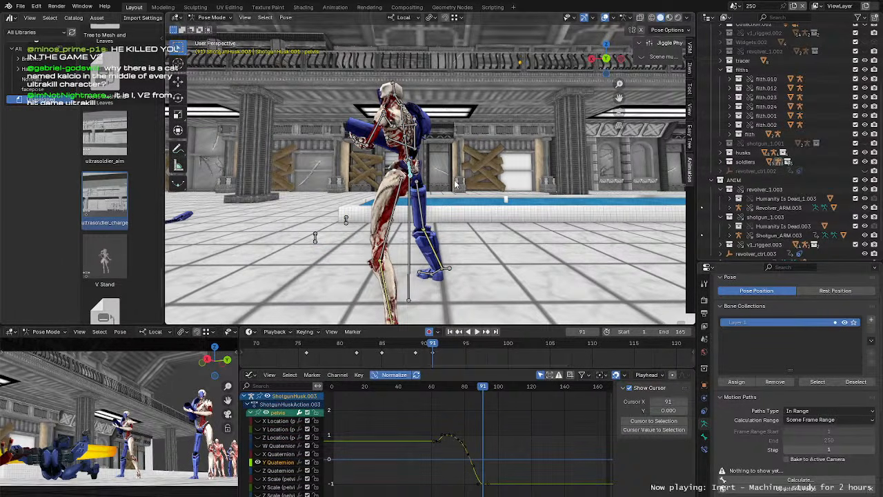
key(Right)
scroll(418, 212, up, 5)
shift+middle_drag(401, 130, 426, 204)
click(424, 215)
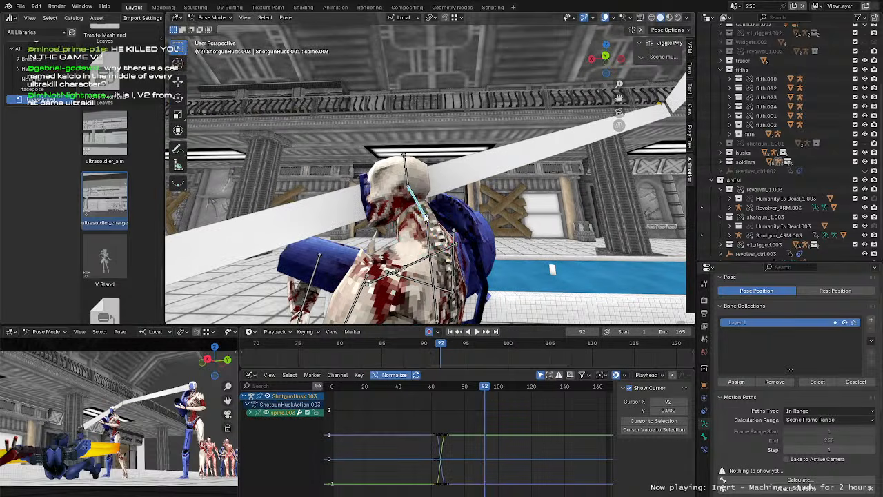
key(r)
key(i)
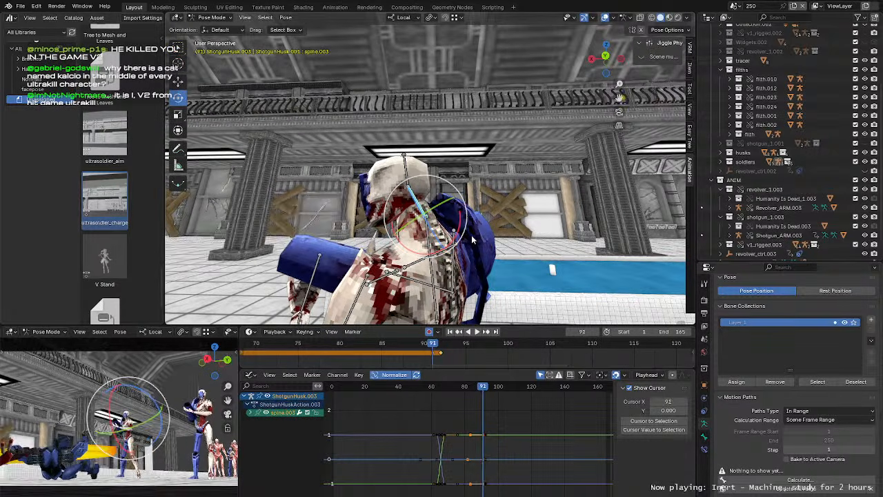
Step: Rotate ShotgunHusk.003's spine.003 bone -58.4° about its local X axis and adjust its turn from the front at frame 92
drag(471, 224, 452, 280)
middle_drag(452, 280, 524, 278)
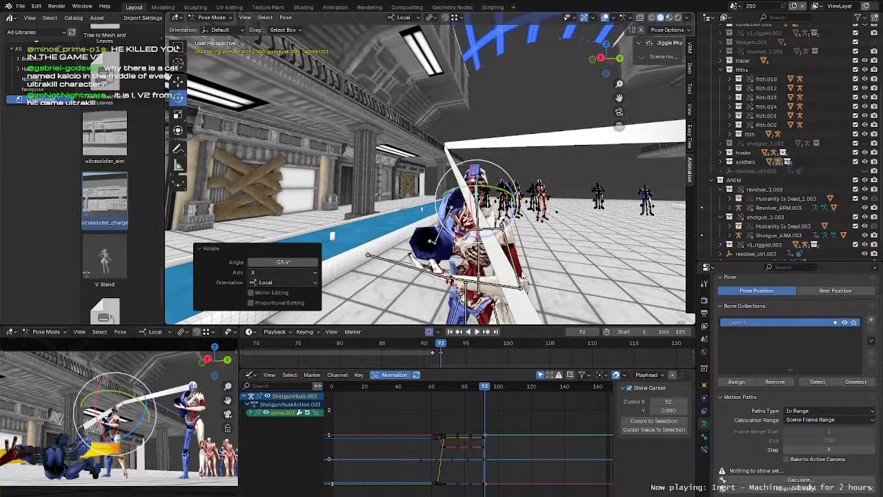
drag(509, 216, 494, 207)
middle_drag(514, 200, 447, 178)
Step: Keyframe ShotgunHusk.003's spine.004 head bone, rotate it 6.42° in the view at frame 92 and refine its tilt
click(433, 184)
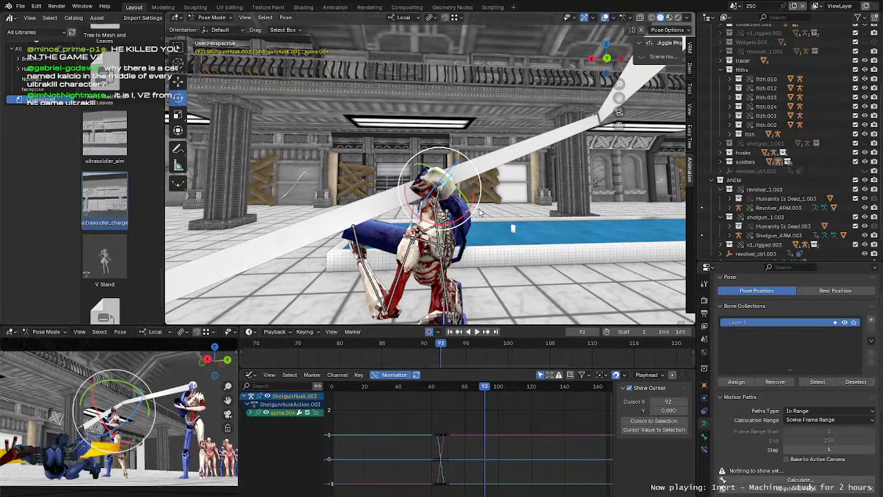
mouse_move(477, 216)
middle_down()
mouse_move(489, 185)
mouse_move(482, 228)
middle_up()
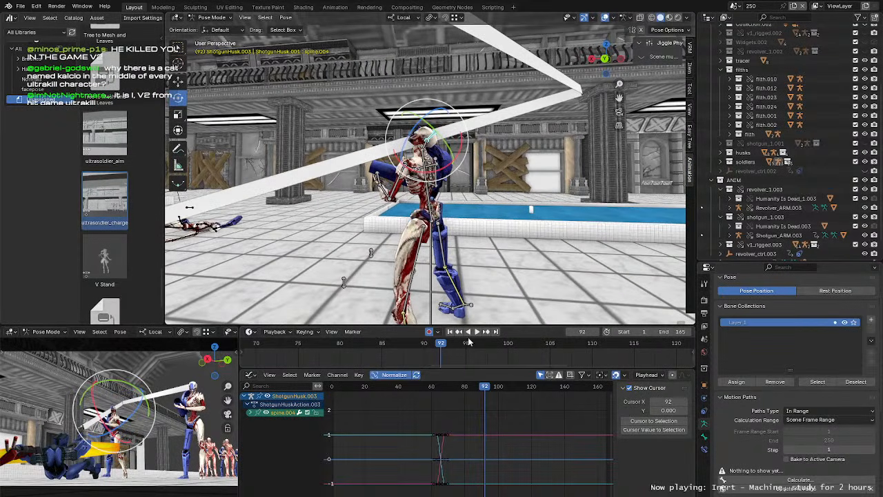
key(i)
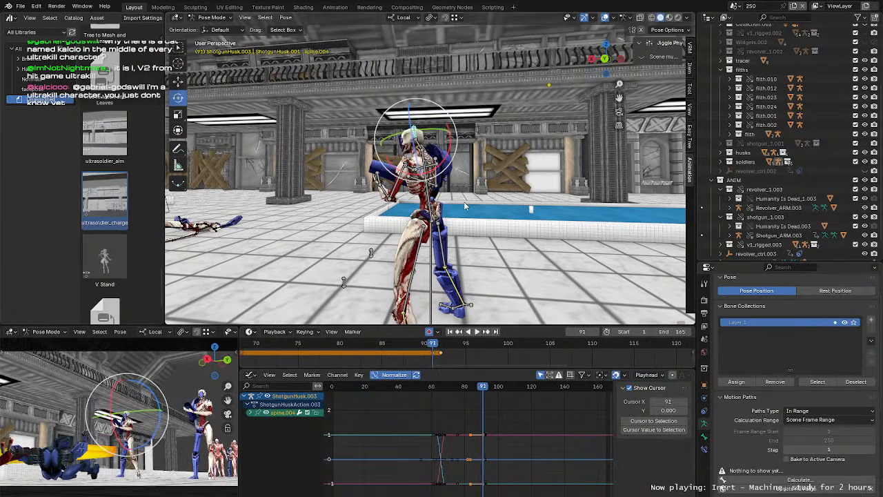
key(r)
click(461, 184)
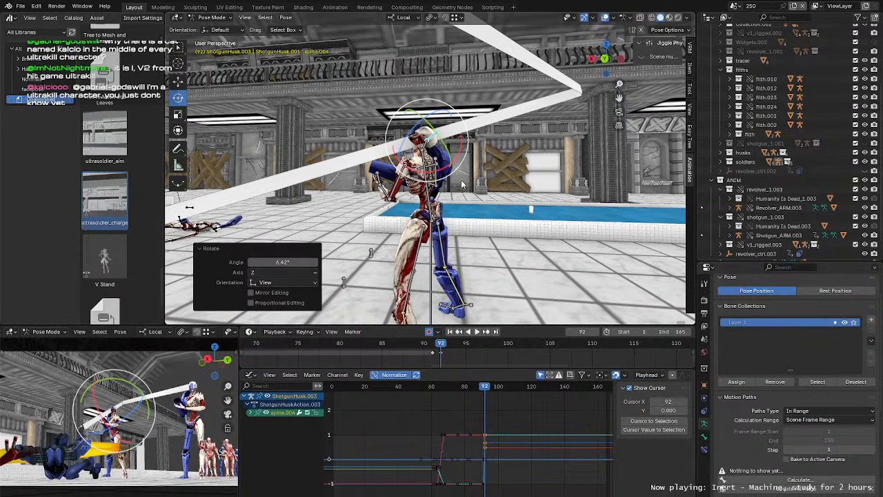
mouse_move(463, 163)
mouse_down()
mouse_move(469, 136)
mouse_move(465, 172)
mouse_move(468, 150)
mouse_up()
Step: Shift ShotgunHusk.003's pelvis bone about -0.005 m along global X and rotate it slightly at frame 92
click(433, 220)
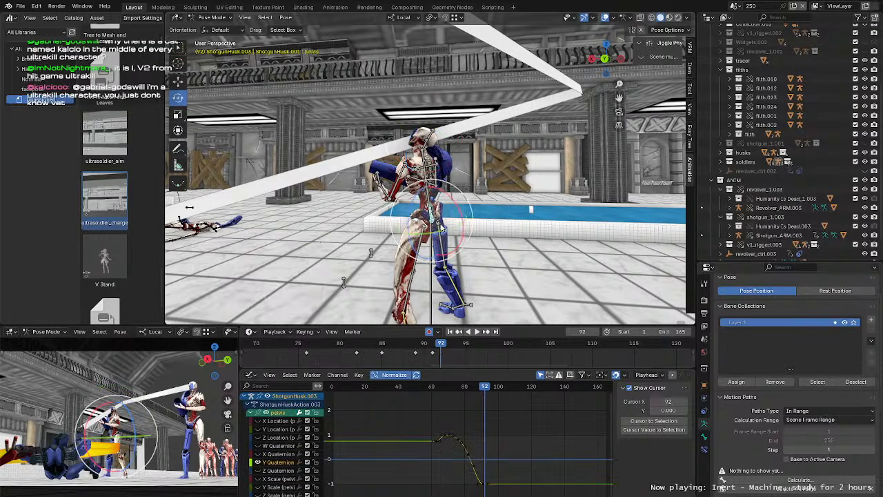
middle_drag(433, 221, 437, 206)
scroll(442, 220, up, 1)
key(g)
key(g)
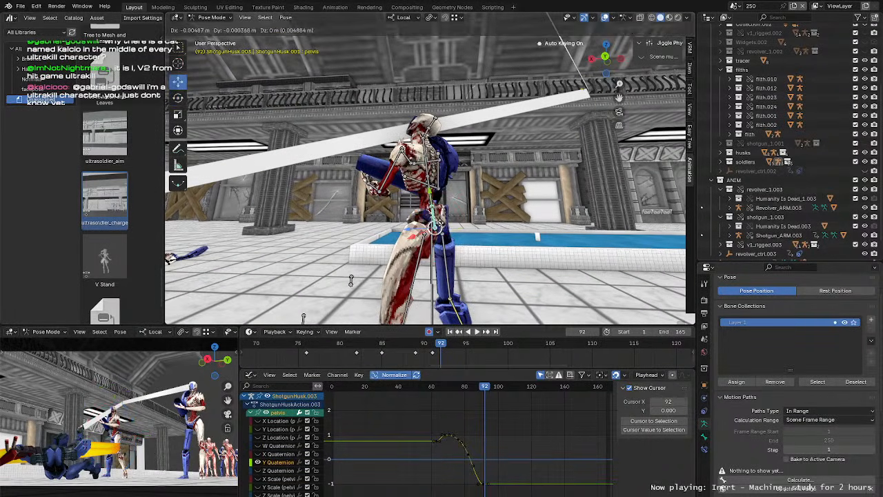
click(476, 217)
key(r)
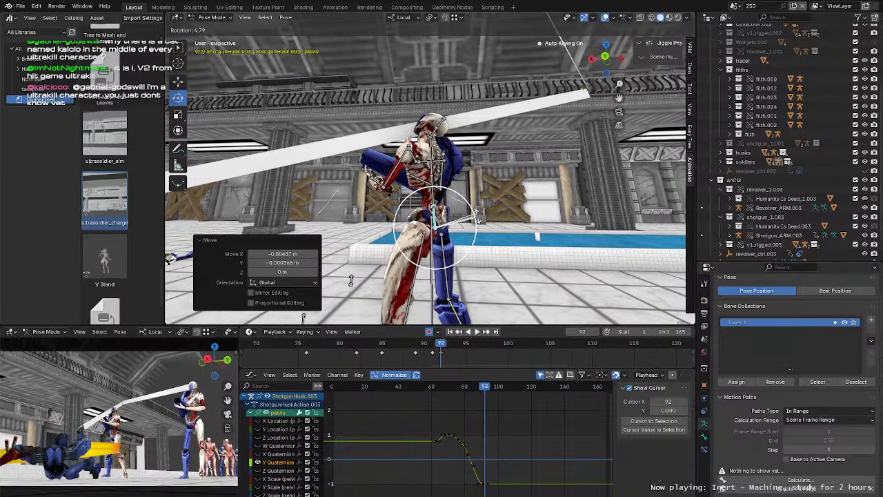
click(477, 217)
Step: Rotate ShotgunHusk.003's spine.002 bone by about -8.6° in the side view at frame 92
click(435, 169)
middle_drag(436, 170, 469, 198)
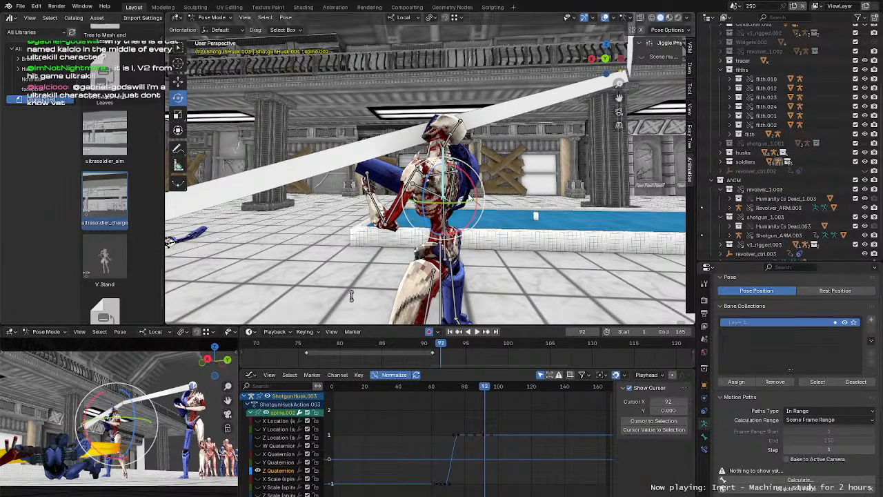
key(r)
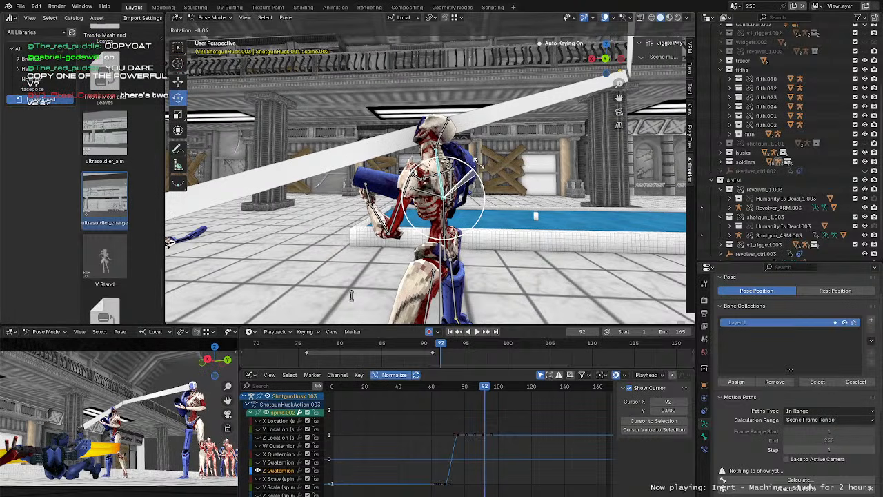
click(351, 295)
Step: Compare ShotgunHusk.003's poses at frames 91 and 92 and replay the motion from about frame 74 to frame 126
click(435, 347)
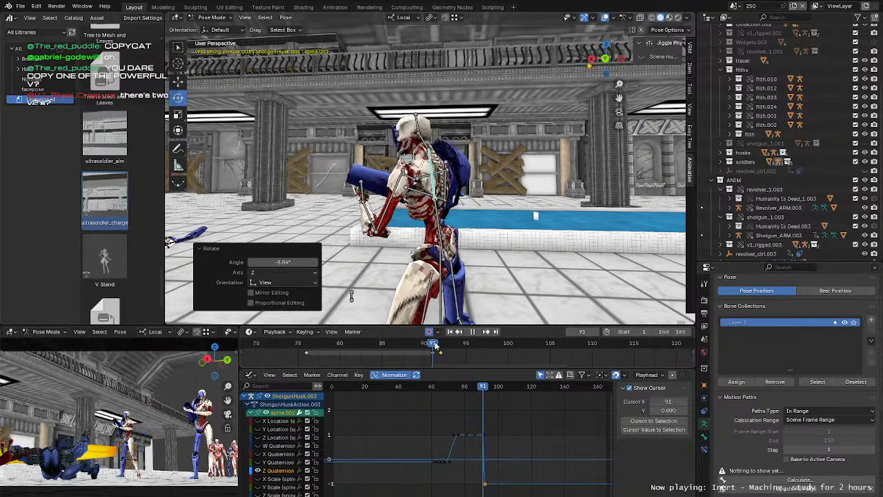
click(442, 350)
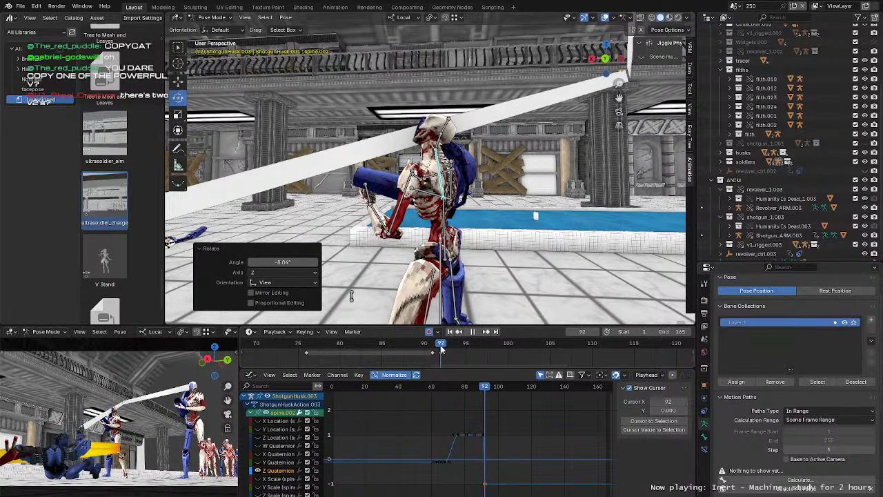
key(space)
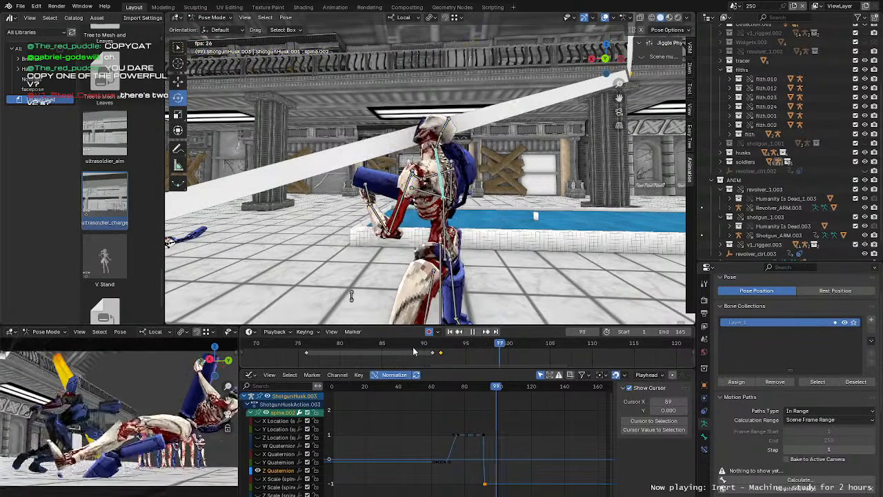
key(space)
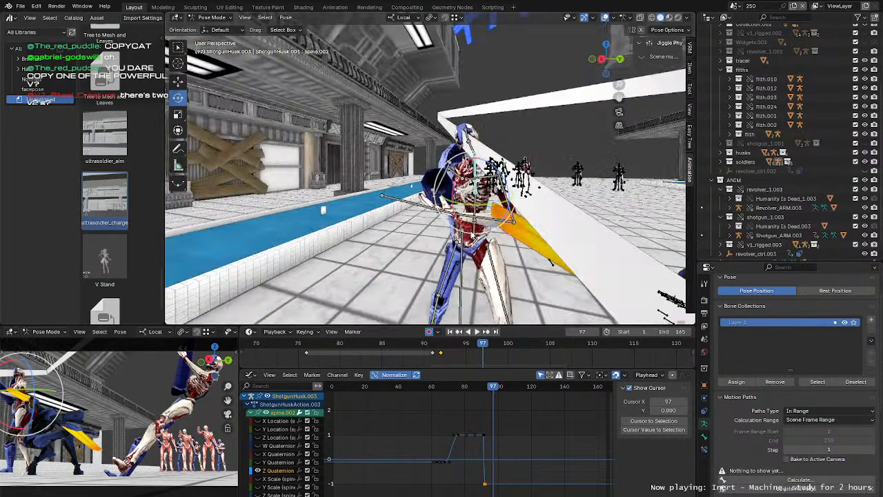
middle_drag(442, 269, 462, 321)
key(Left)
key(Left)
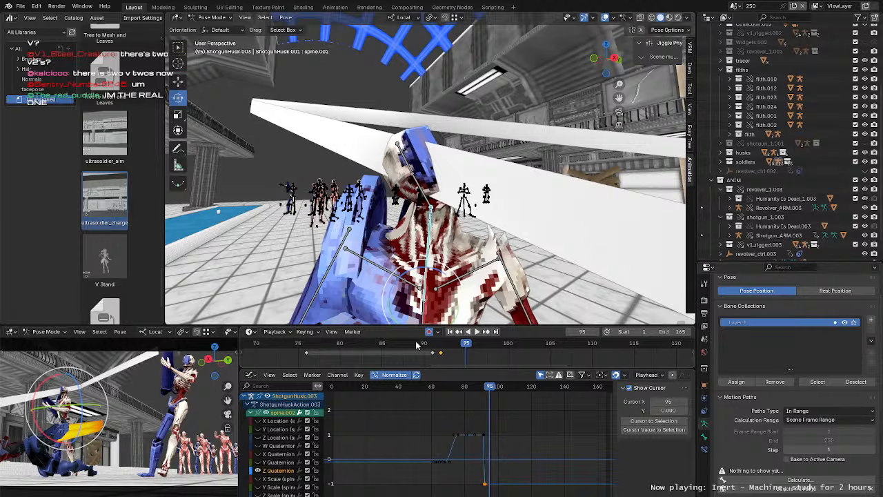
drag(416, 344, 292, 350)
key(space)
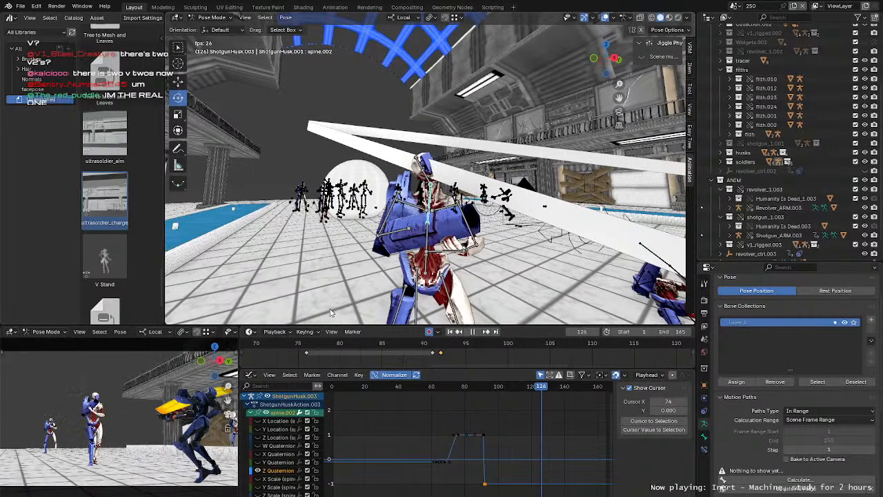
key(space)
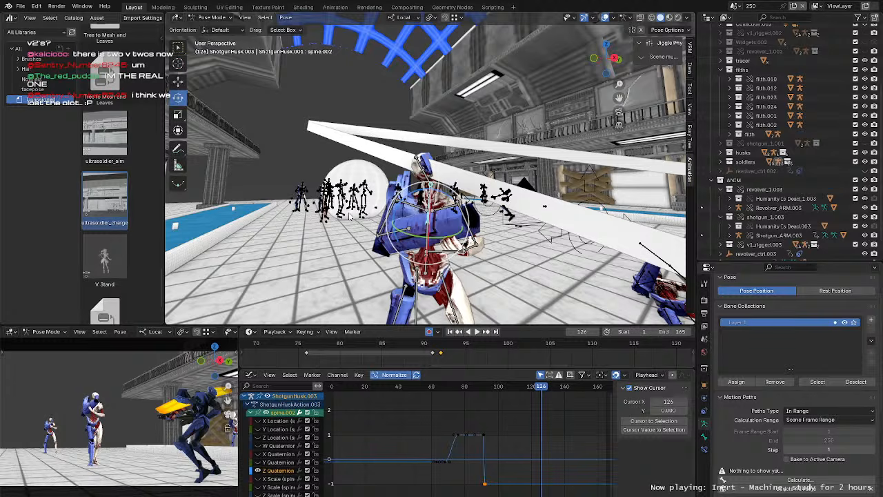
Step: Reselect ShotgunHusk.003's spine.002 bone and return to frame 91, examining the torso pose from the front
middle_drag(528, 172, 486, 180)
scroll(405, 161, up, 4)
click(432, 185)
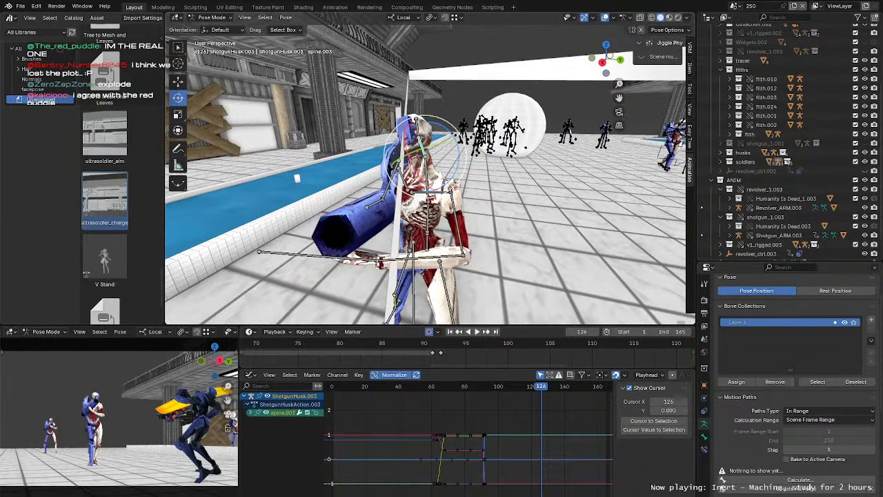
click(423, 185)
middle_drag(422, 185, 433, 337)
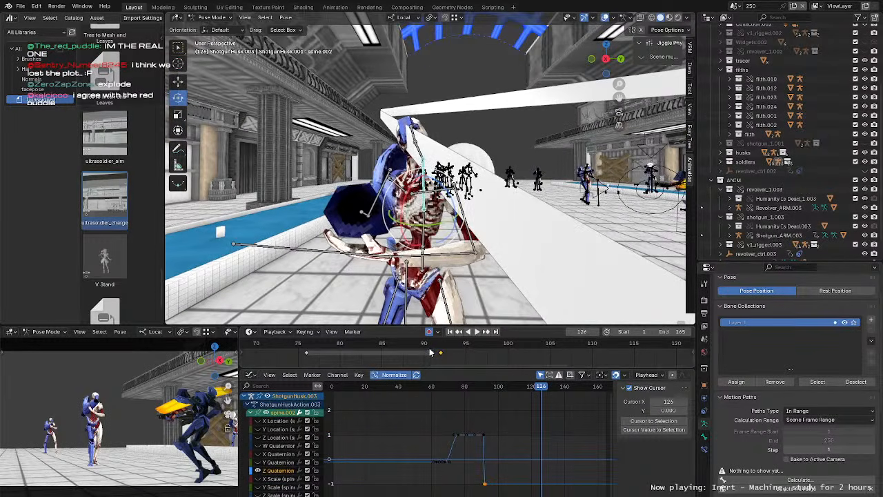
click(430, 349)
key(space)
scroll(442, 350, down, 7)
click(448, 349)
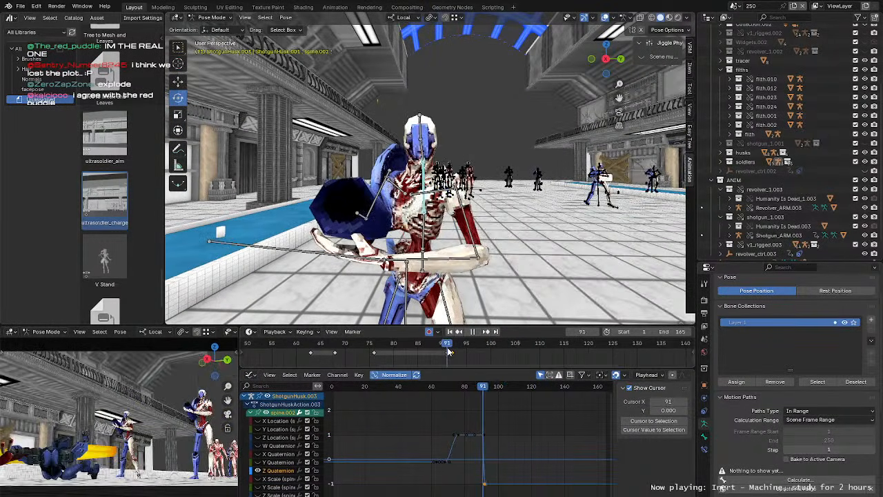
key(space)
middle_drag(474, 184, 445, 192)
key(g)
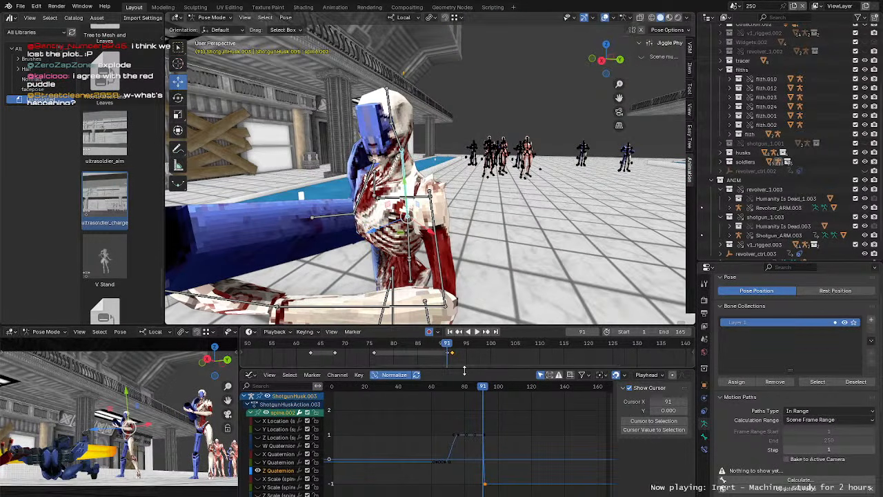
Step: Examine ShotgunHusk.003's frame 92 pose from several angles and select its spine.004 head bone
drag(449, 346, 453, 346)
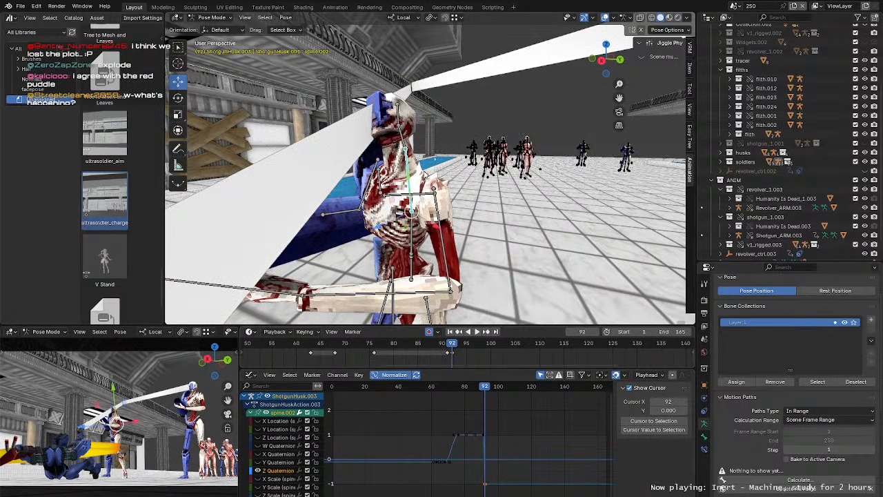
middle_drag(441, 193, 459, 214)
scroll(452, 198, down, 2)
scroll(467, 196, up, 2)
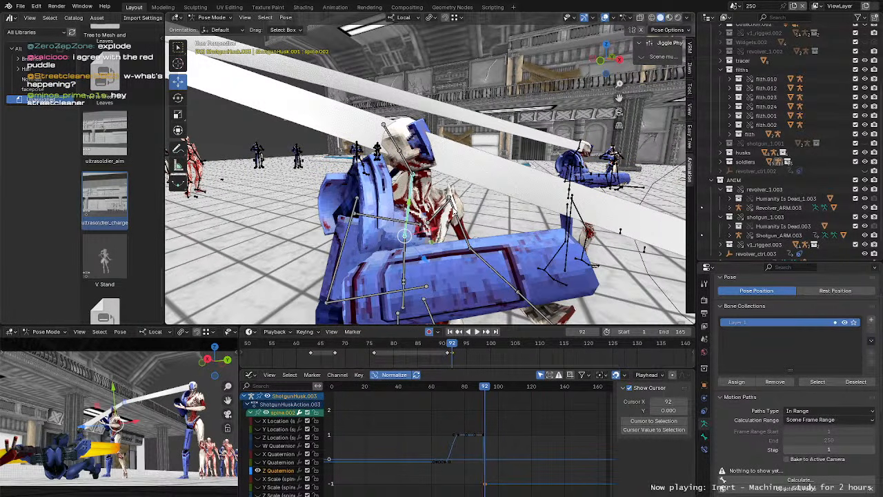
middle_drag(458, 214, 451, 207)
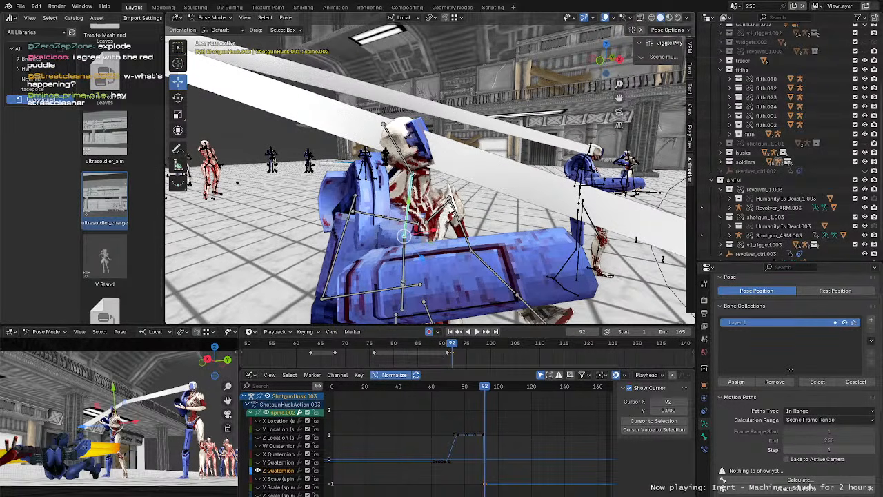
middle_drag(451, 208, 414, 163)
click(395, 141)
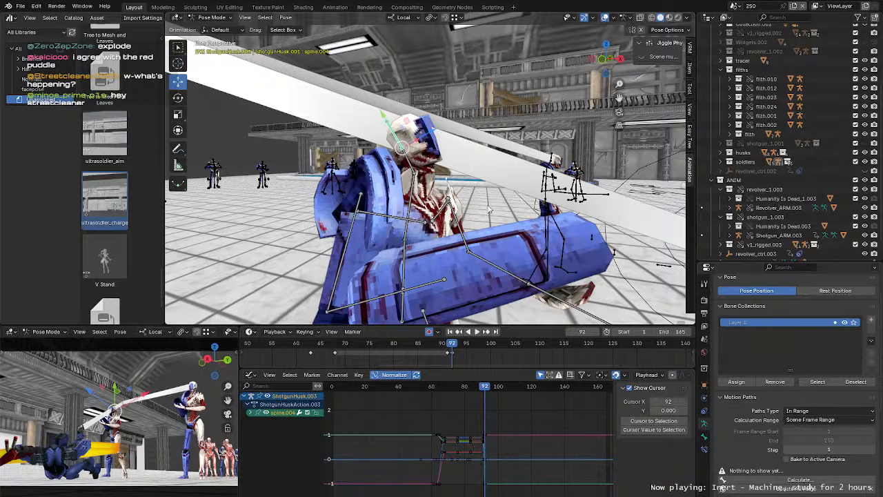
middle_drag(488, 210, 444, 211)
Step: Switch to the camera view and replay the whole shot from about frame 2
key(1)
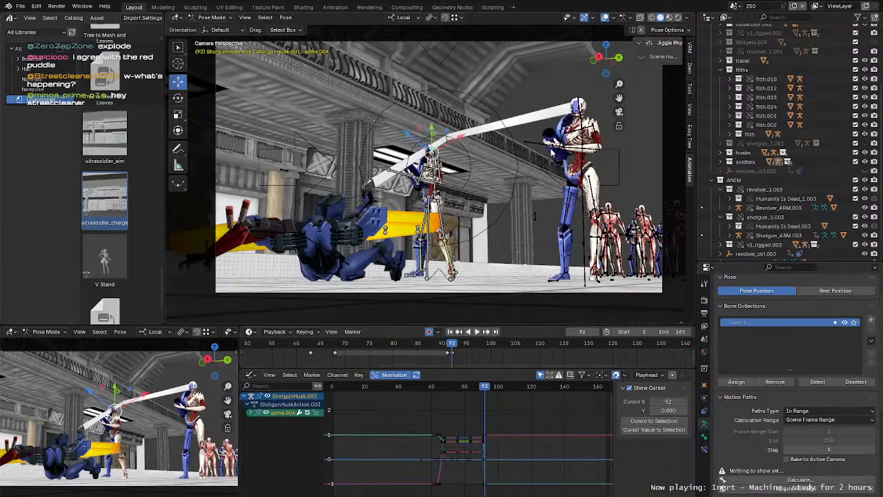
scroll(340, 359, down, 4)
click(314, 344)
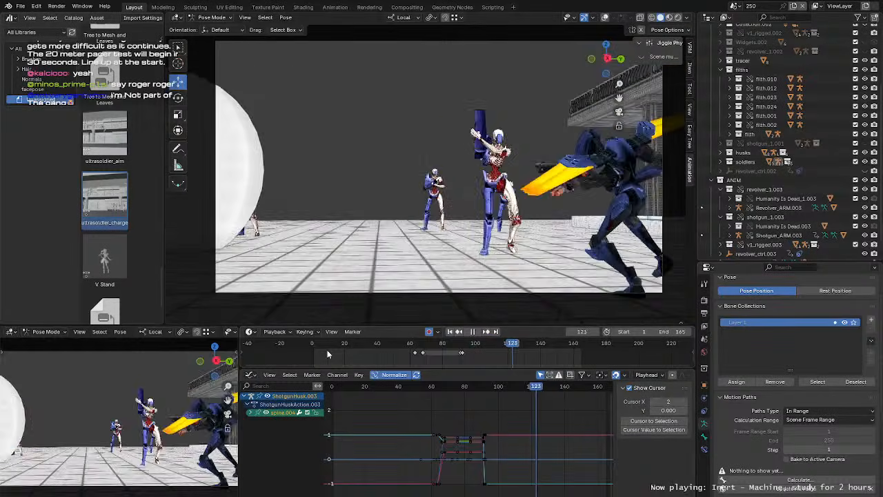
Step: Replay the whole shot through the camera and return to frame 2
click(335, 345)
key(space)
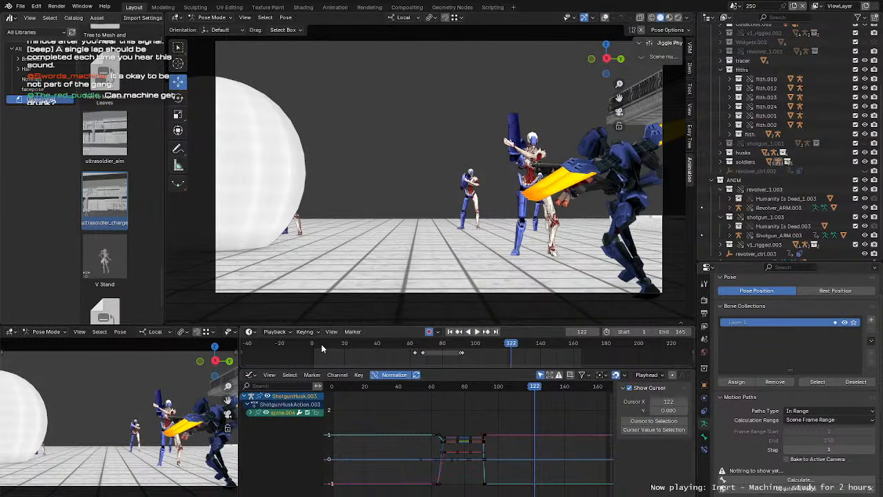
click(314, 344)
key(space)
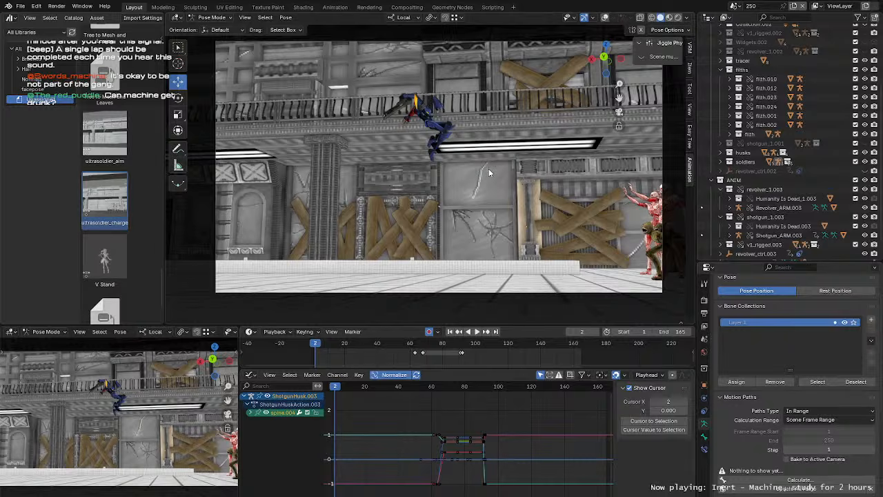
Step: Leave the camera view, show the viewport overlays, and select and frame the V1_ARM.002 armature in Object Mode
middle_drag(488, 167, 459, 133)
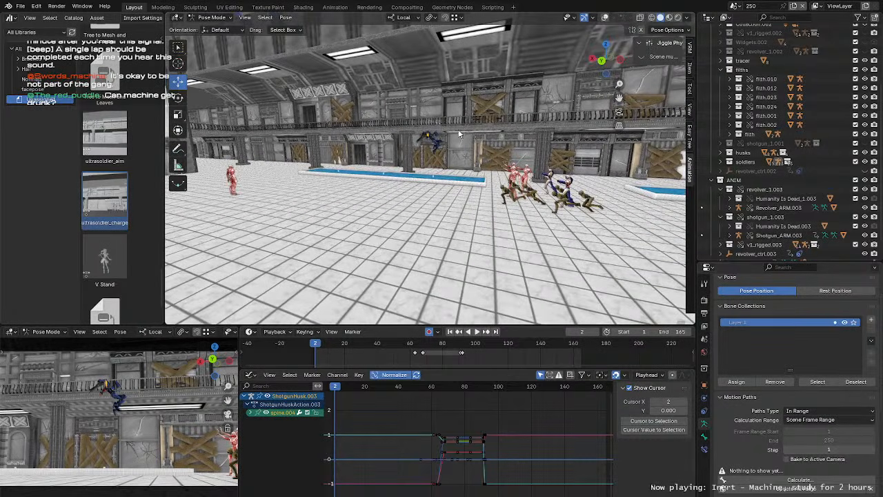
click(605, 17)
click(433, 140)
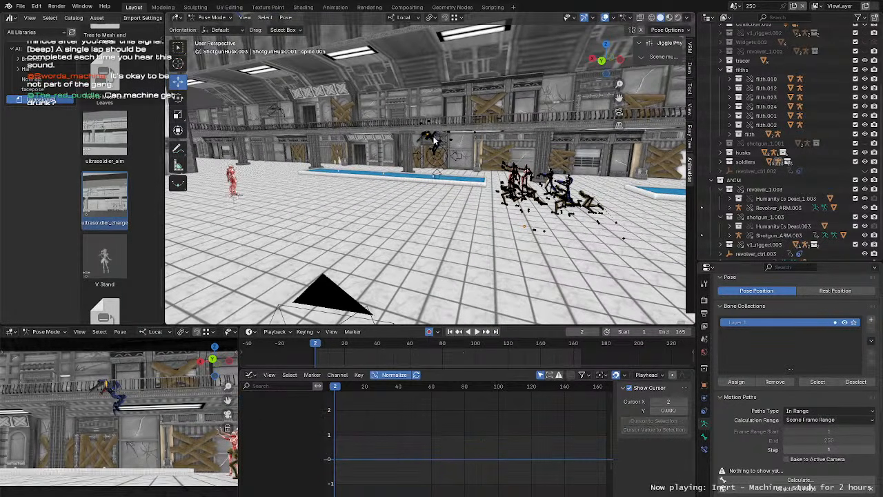
key(ctrl+Tab)
click(433, 138)
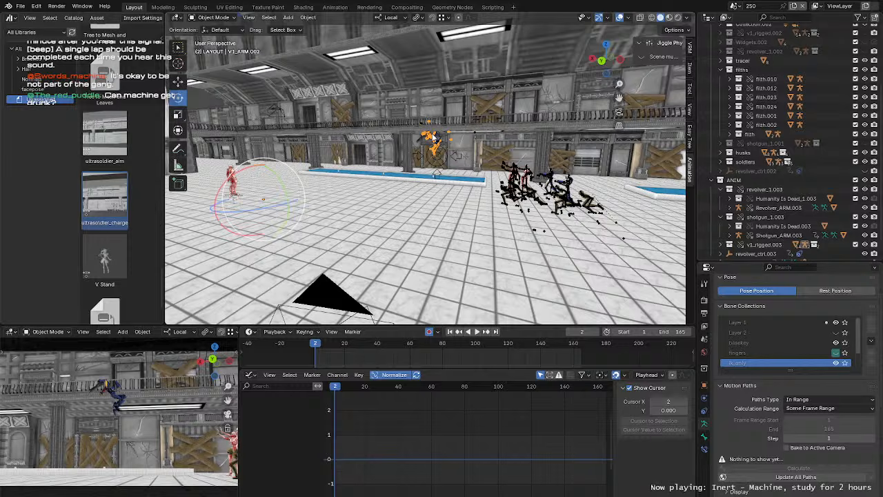
key(KP_Decimal)
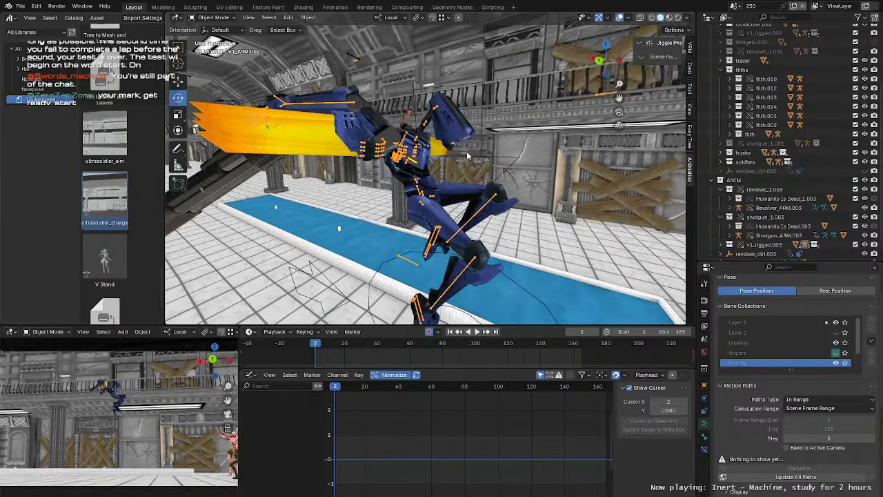
scroll(467, 156, down, 6)
middle_drag(467, 156, 414, 186)
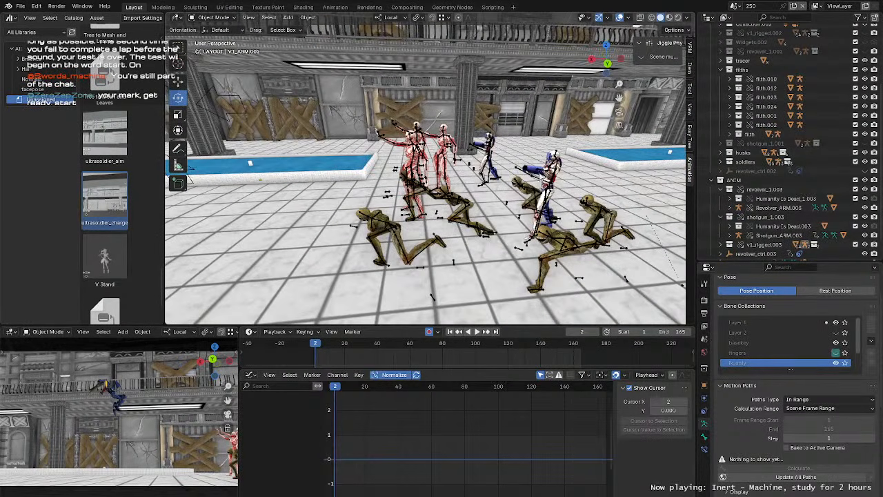
Step: Put the ShotgunHusk armature in Pose Mode and examine it up close at frame 2
click(553, 166)
key(ctrl+Tab)
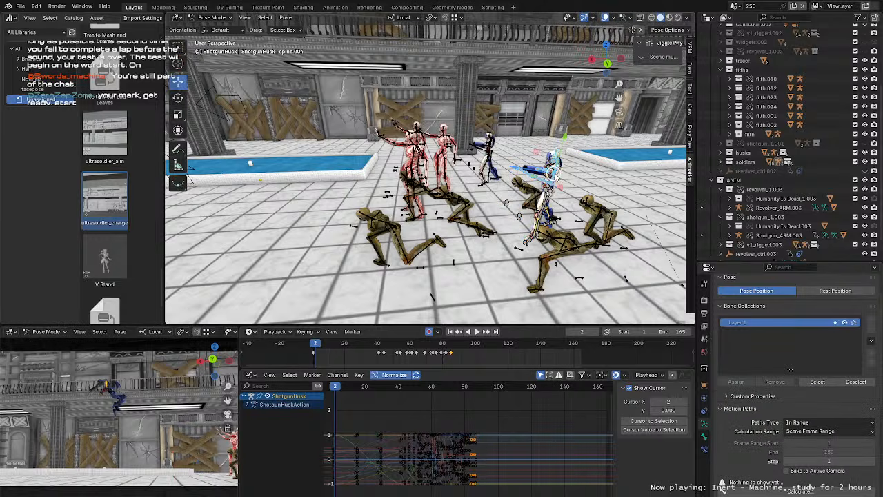
key(KP_Decimal)
scroll(556, 178, down, 7)
middle_drag(252, 176, 438, 193)
scroll(438, 193, up, 2)
Step: Switch to the ShotgunHusk.001 armature in Pose Mode and examine its pose at frame 2
key(ctrl+Tab)
click(338, 184)
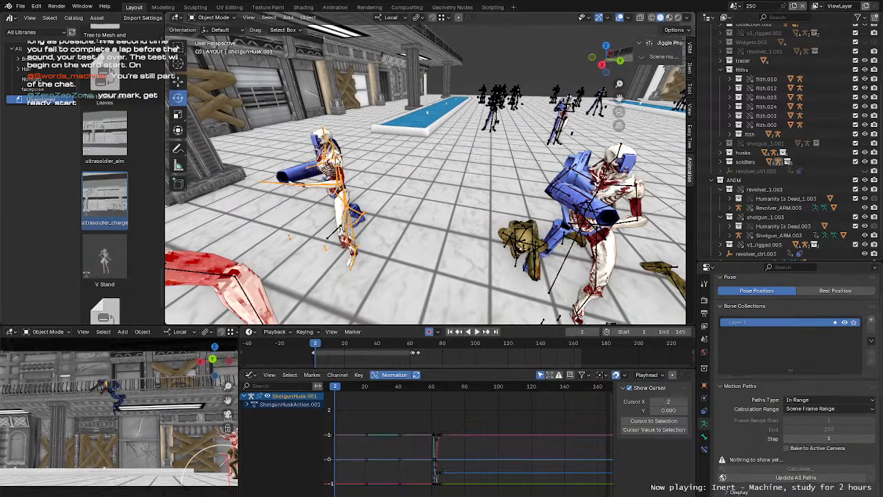
key(ctrl+Tab)
key(KP_Decimal)
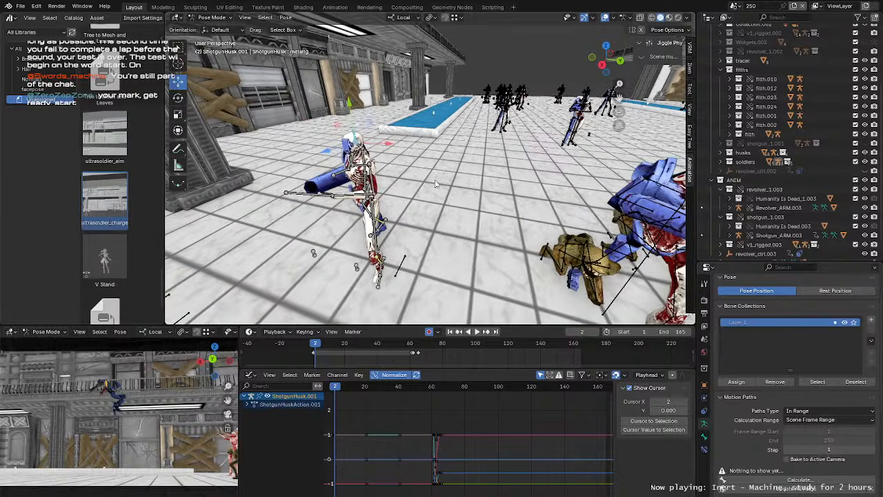
scroll(437, 189, down, 3)
middle_drag(437, 188, 390, 278)
scroll(390, 278, down, 2)
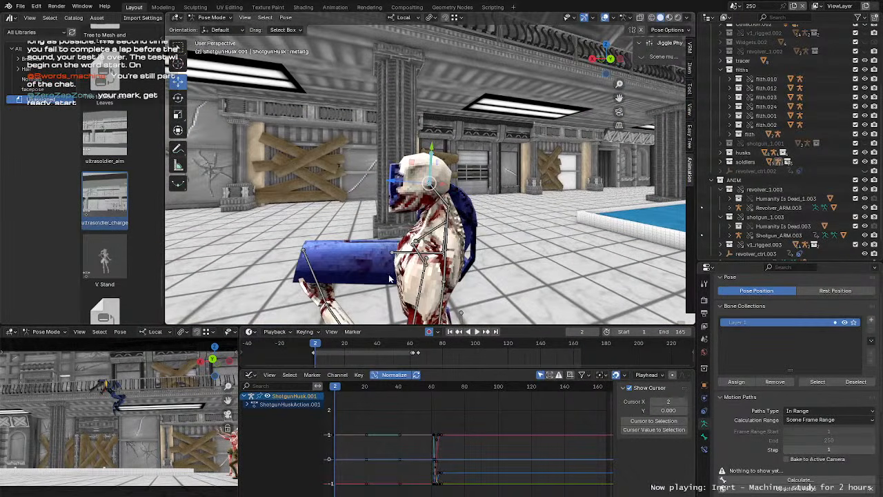
Step: Play ShotgunHusk.001's motion and stop at frame 61, viewing the enemies from above
key(space)
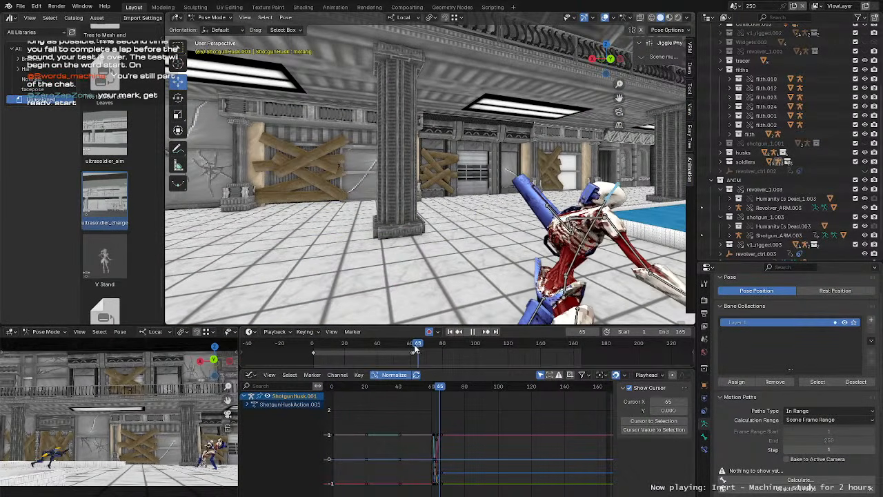
drag(415, 347, 412, 344)
key(space)
scroll(414, 169, down, 3)
middle_drag(403, 166, 418, 204)
scroll(436, 190, down, 3)
Step: Select the ShotgunHusk.003 armature, put it in Pose Mode and frame it
key(ctrl+Tab)
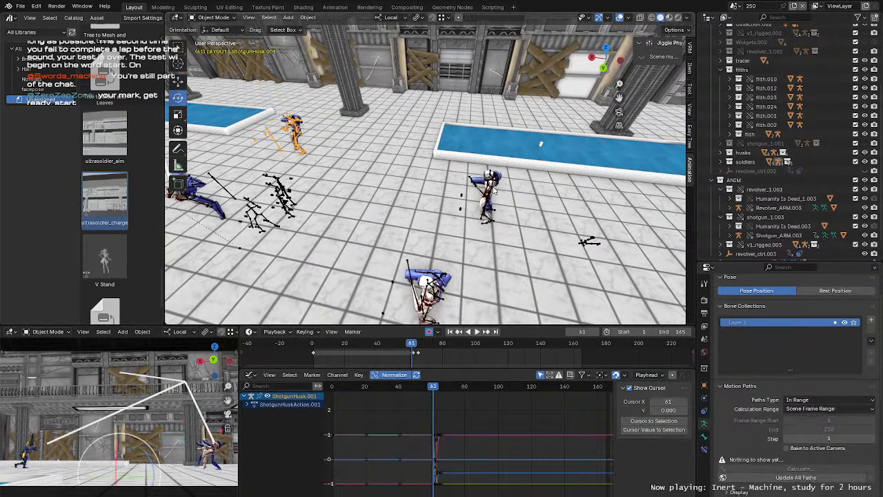
click(493, 181)
key(ctrl+Tab)
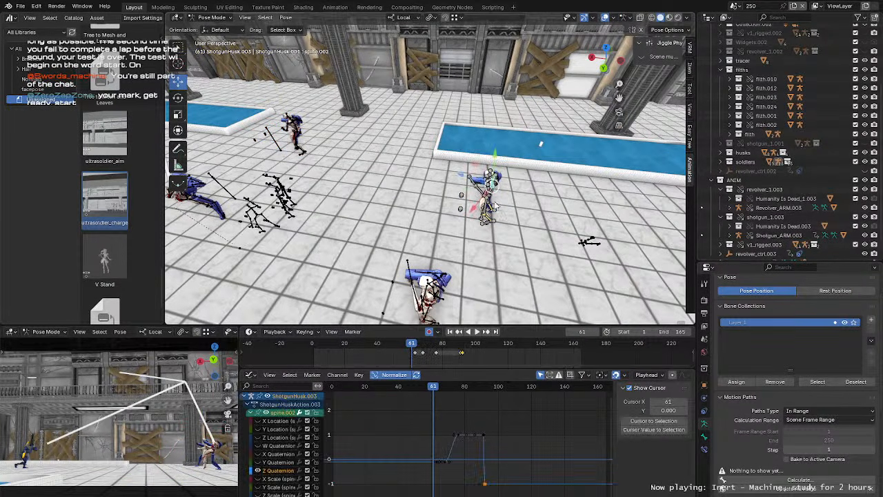
key(KP_Decimal)
scroll(482, 211, down, 5)
middle_drag(482, 211, 581, 175)
Step: Check ShotgunHusk.003's pose at frame 92 from the front and advance to frame 94
drag(456, 345, 463, 345)
scroll(428, 224, up, 4)
middle_drag(428, 224, 494, 265)
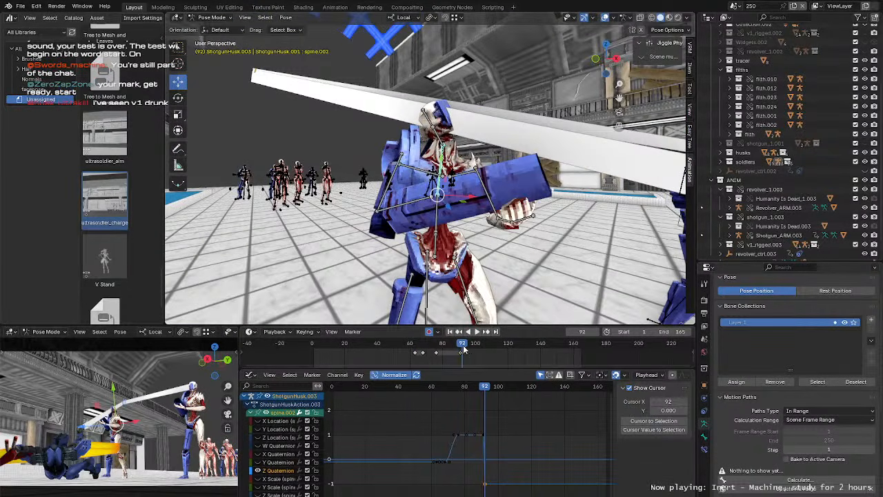
middle_drag(468, 297, 498, 290)
scroll(468, 360, up, 6)
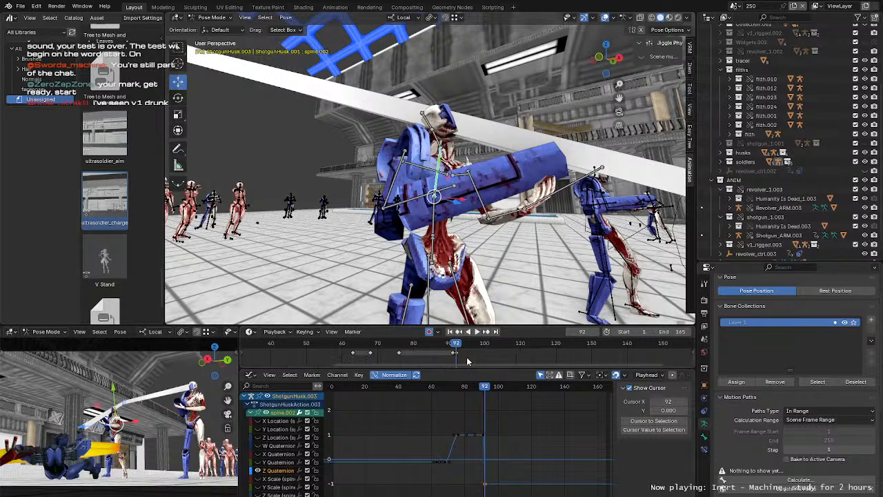
key(Right)
key(Right)
Step: Move ShotgunHusk.003's pelvis bone backward by about 0.16 m and rotate it so the body leans at frame 94
click(434, 225)
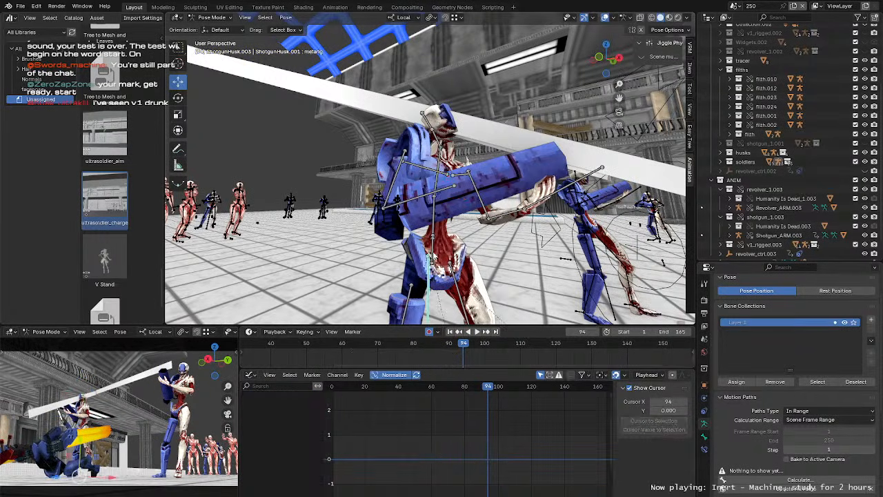
click(433, 252)
middle_drag(433, 251, 500, 245)
middle_drag(558, 236, 561, 236)
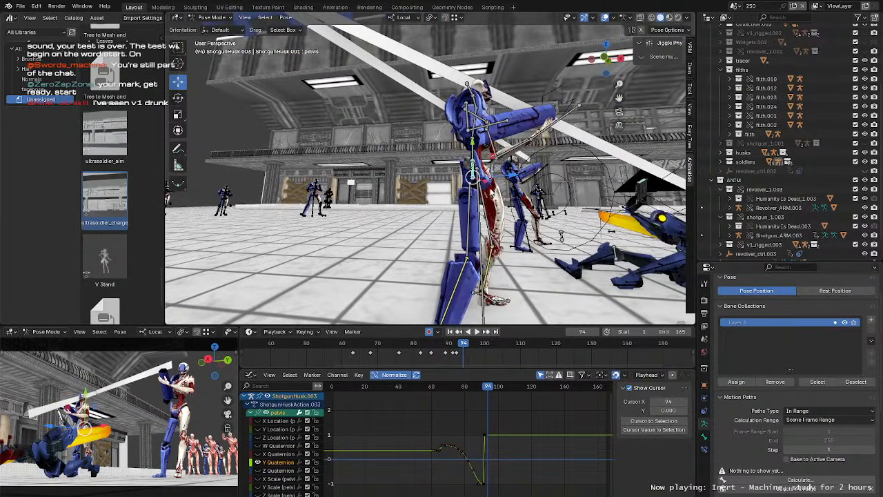
drag(471, 180, 437, 185)
key(r)
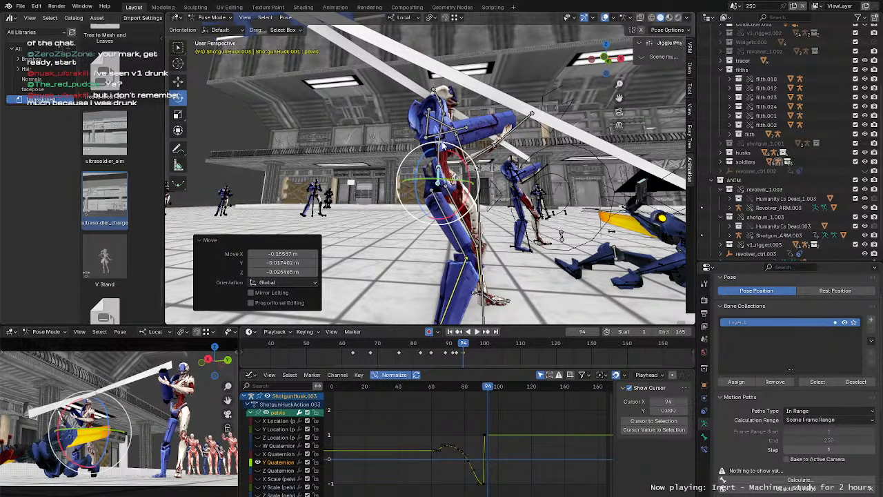
drag(478, 197, 449, 169)
key(g)
middle_drag(482, 180, 375, 200)
Step: Rotate the spine.002 torso bone about 37.9° in the side view and adjust its rotation from the front at frame 94
click(438, 147)
middle_drag(445, 162, 466, 153)
key(r)
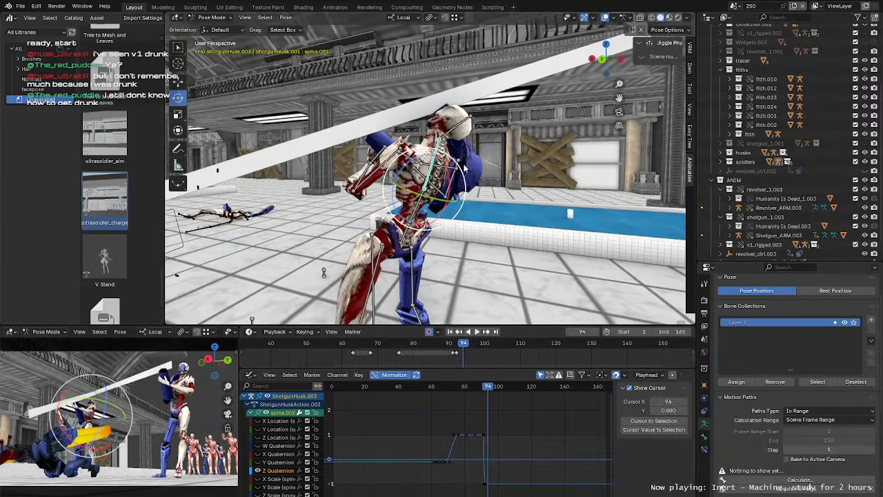
drag(465, 167, 483, 159)
middle_drag(483, 159, 528, 182)
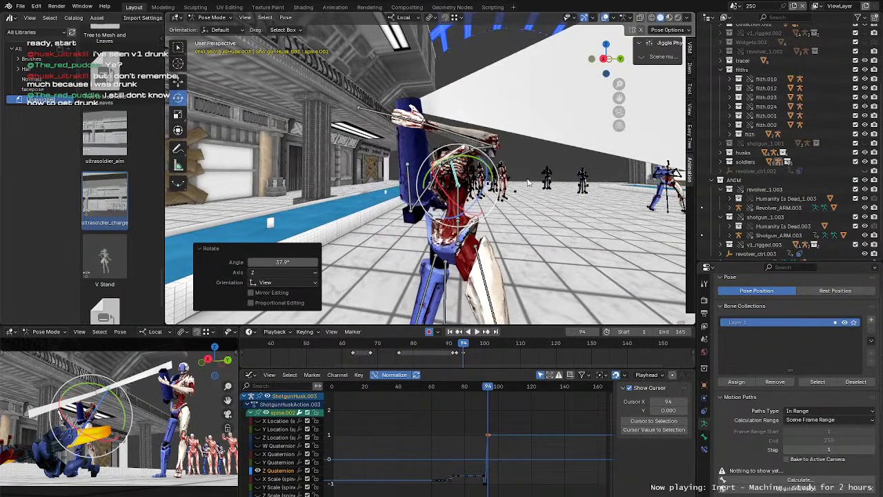
drag(494, 169, 508, 167)
middle_drag(507, 167, 414, 184)
Step: Adjust the spine.003 neck bone with a trackball rotation and rotate the spine.004 head bone -21.9° in the side view
click(493, 173)
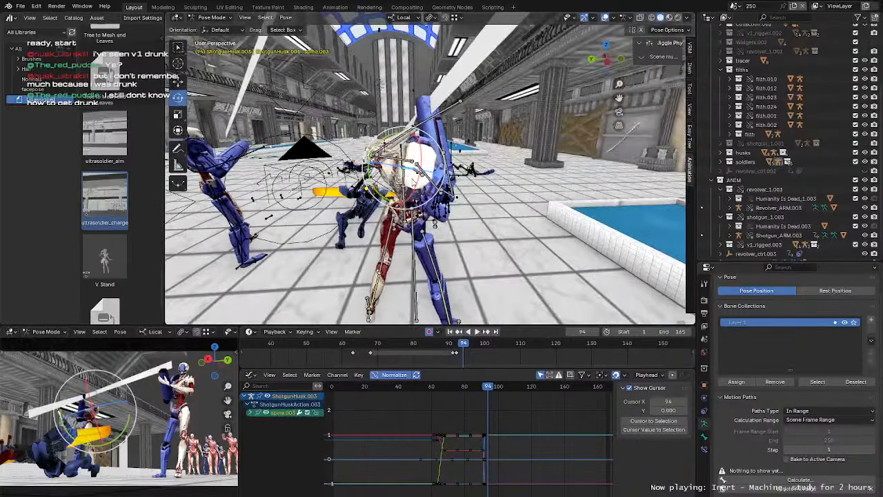
key(r)
key(r)
click(411, 143)
middle_drag(411, 143, 496, 152)
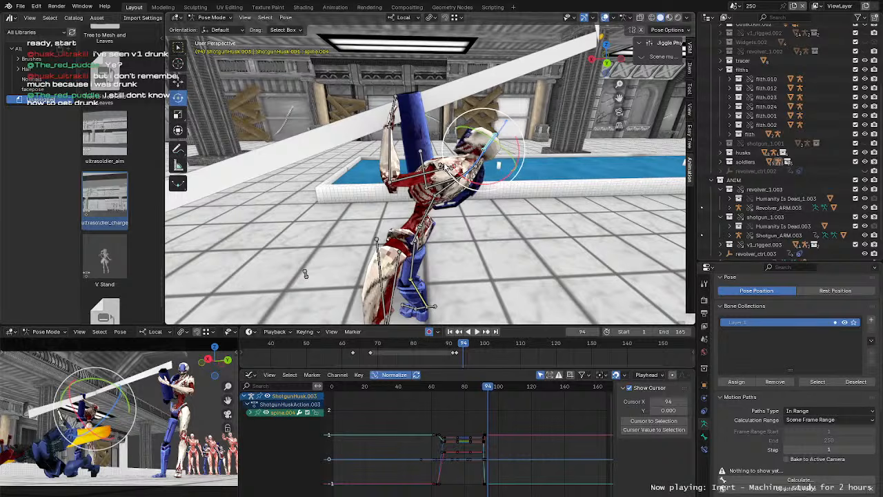
drag(446, 168, 460, 194)
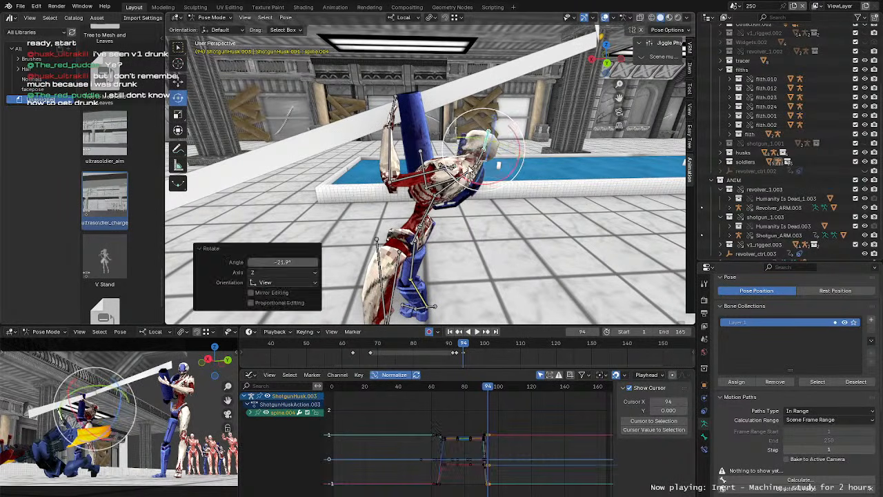
Step: Rotate the spine.003 neck bone 25.6° about its local X axis and refine it with a trackball rotation at frame 94
click(473, 167)
middle_drag(477, 166, 493, 226)
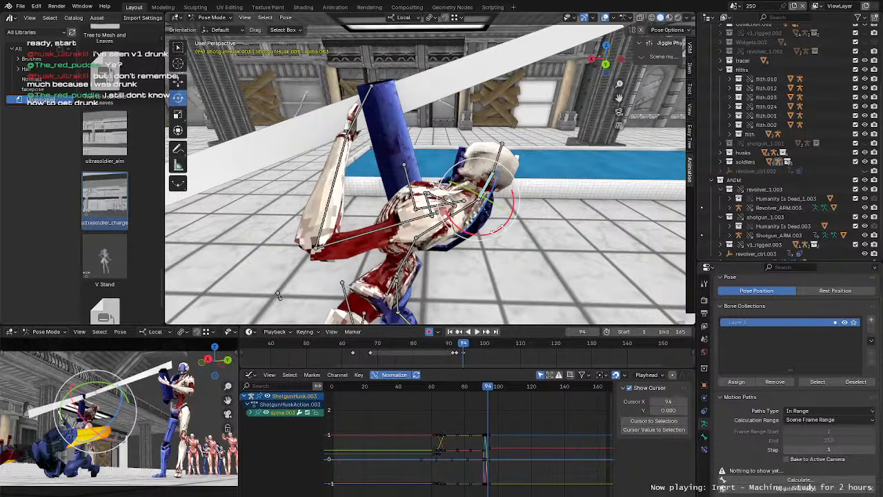
drag(500, 228, 501, 203)
click(502, 211)
middle_drag(501, 210, 450, 155)
key(r)
key(r)
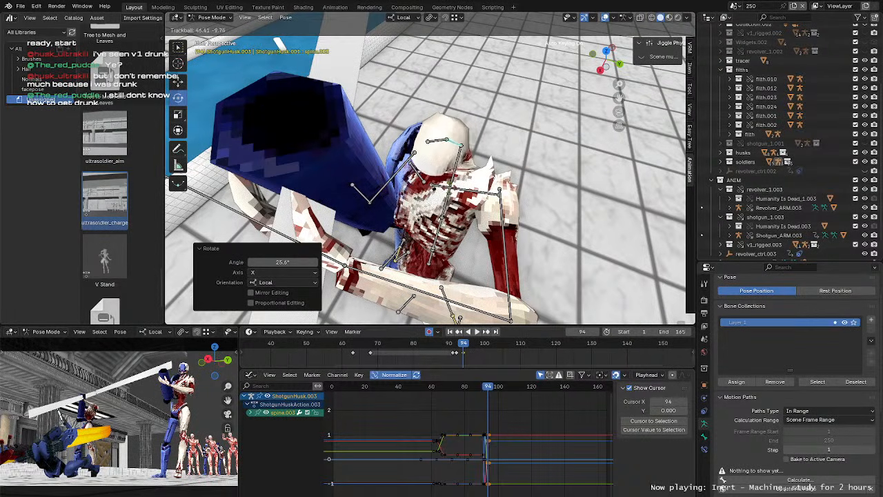
click(540, 179)
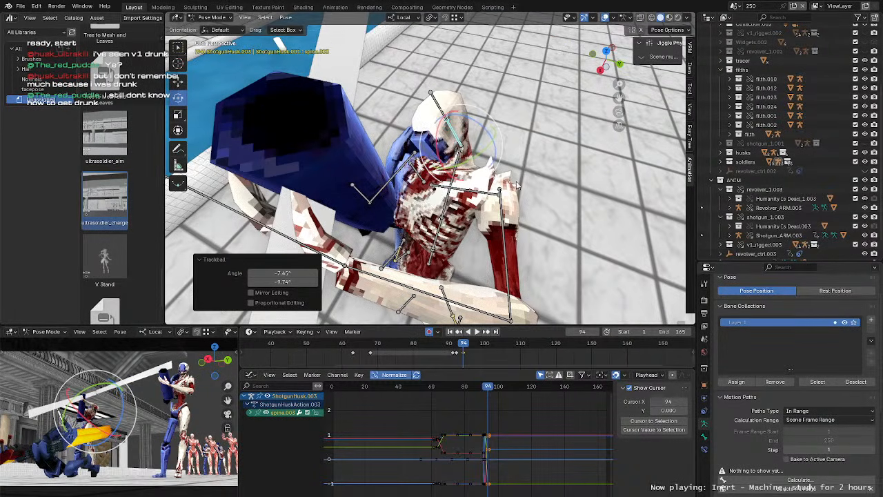
Step: Rotate the spine.003 neck bone further about its local X axis and by -5.19° in the side view
middle_drag(517, 185, 486, 148)
key(r)
key(x)
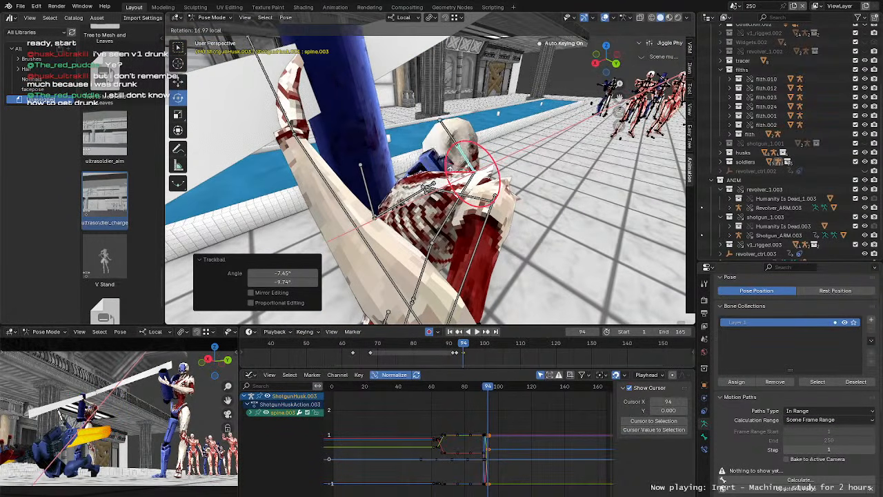
click(452, 171)
middle_drag(451, 171, 530, 197)
key(r)
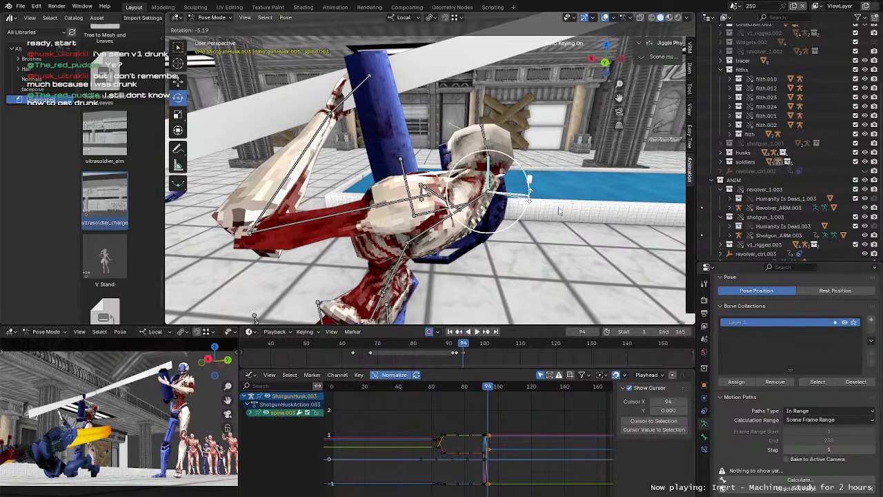
click(551, 184)
Step: Rotate the spine.003 neck bone -27.8° from behind and fine-tune the head's direction with a trackball rotation
middle_drag(551, 183, 464, 197)
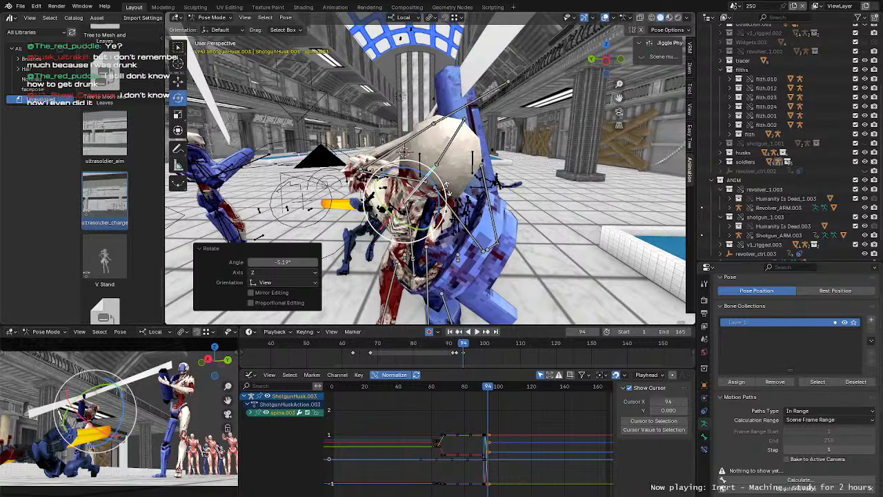
key(r)
click(469, 200)
key(r)
key(r)
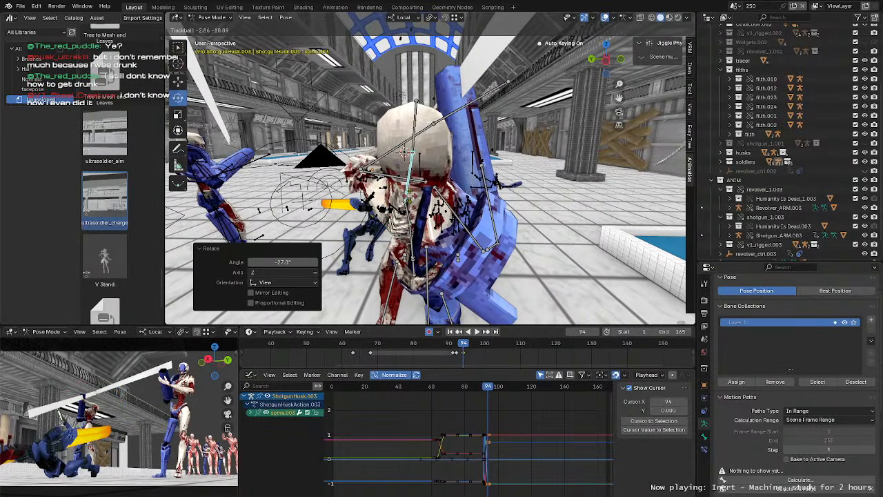
click(545, 189)
Step: Repose ShotgunHusk.003's right upper arm, which carries the cannon, with a trackball rotation at frame 94
middle_drag(545, 190, 472, 191)
click(475, 196)
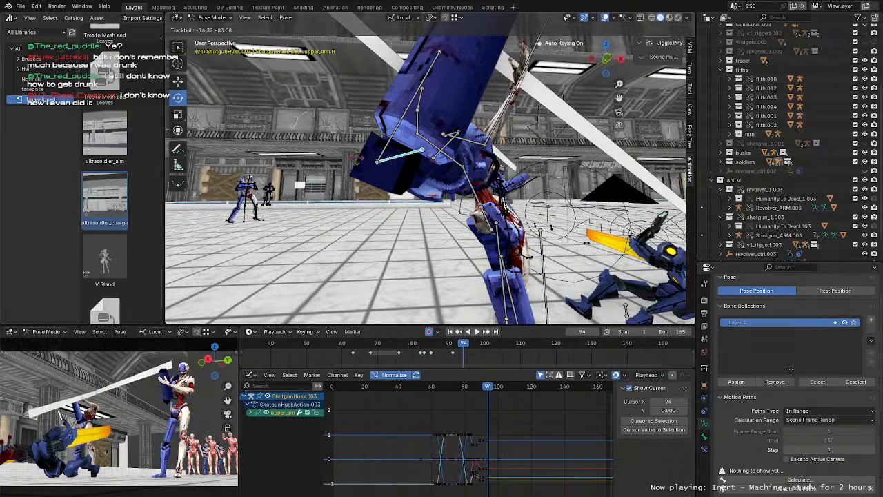
click(356, 157)
middle_drag(356, 157, 464, 142)
Step: Swing ShotgunHusk.003's left upper arm outward with a trackball rotation of 40.1° and 55.6° at frame 94
click(477, 139)
click(494, 145)
click(492, 144)
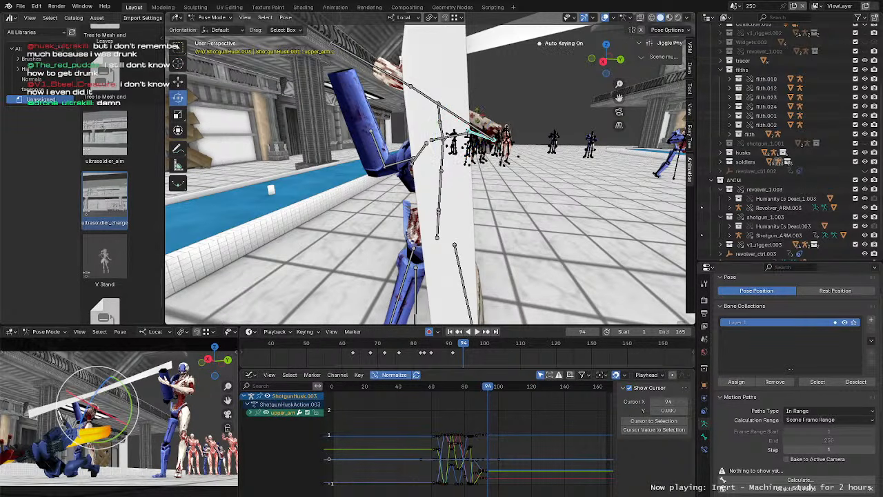
key(r)
key(r)
click(493, 141)
middle_drag(493, 141, 482, 137)
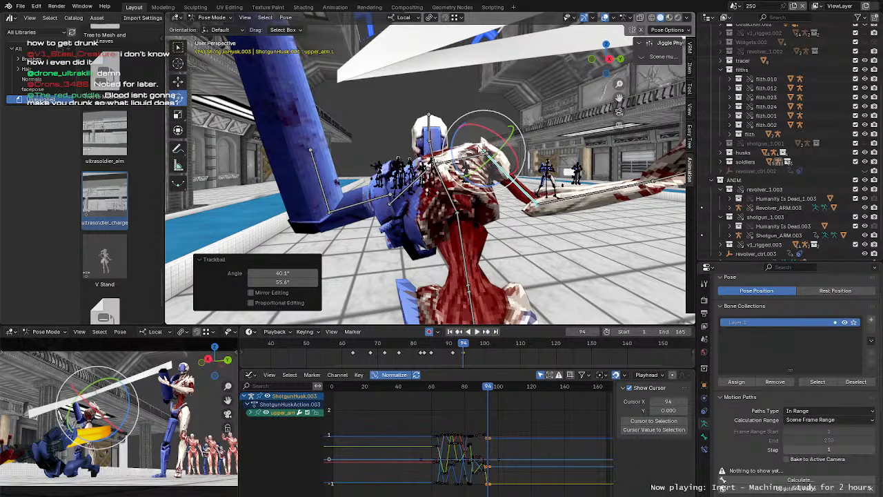
Step: Rotate ShotgunHusk.003's spine.002 bone slightly in the view from behind at frame 94
middle_drag(460, 200, 479, 192)
click(416, 134)
middle_drag(566, 271, 597, 316)
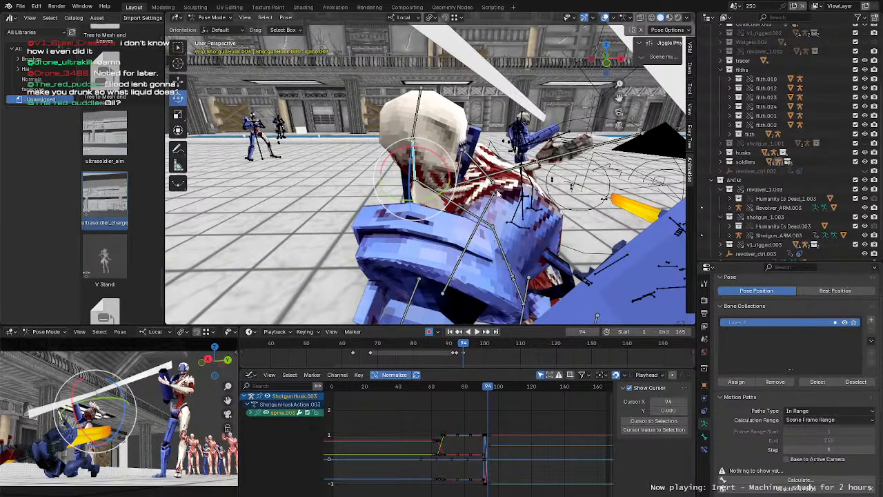
middle_drag(498, 195, 414, 221)
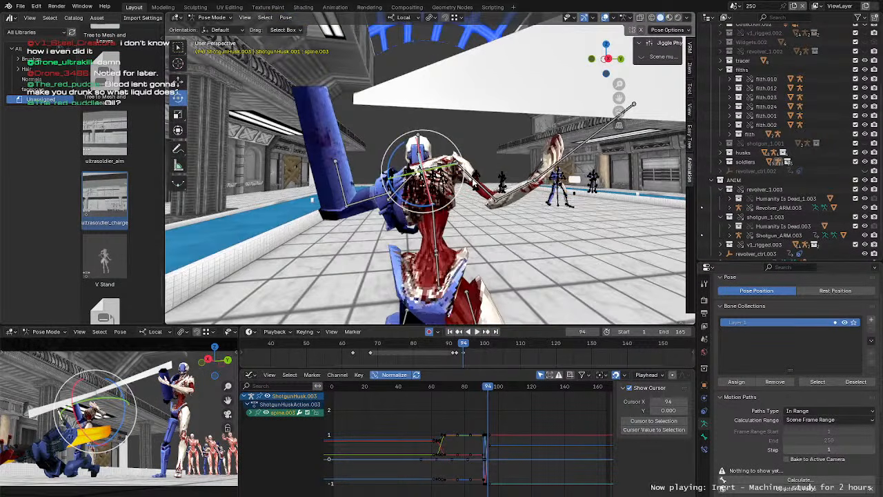
middle_drag(475, 204, 469, 184)
click(433, 167)
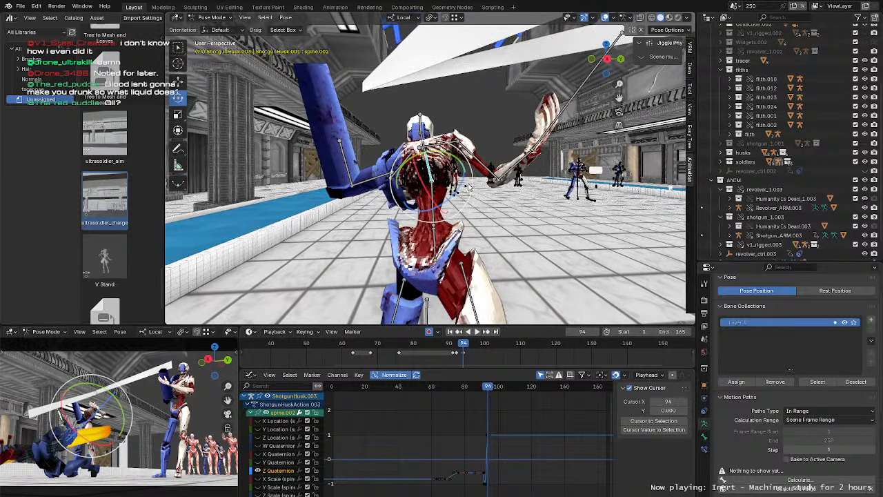
key(r)
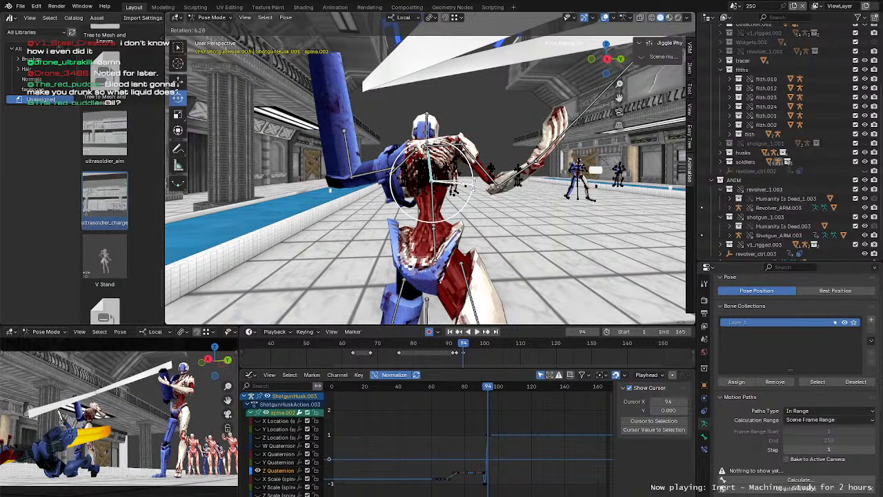
drag(474, 185, 473, 183)
middle_drag(461, 181, 428, 176)
mouse_move(462, 347)
mouse_down()
mouse_move(453, 348)
mouse_move(464, 351)
mouse_up()
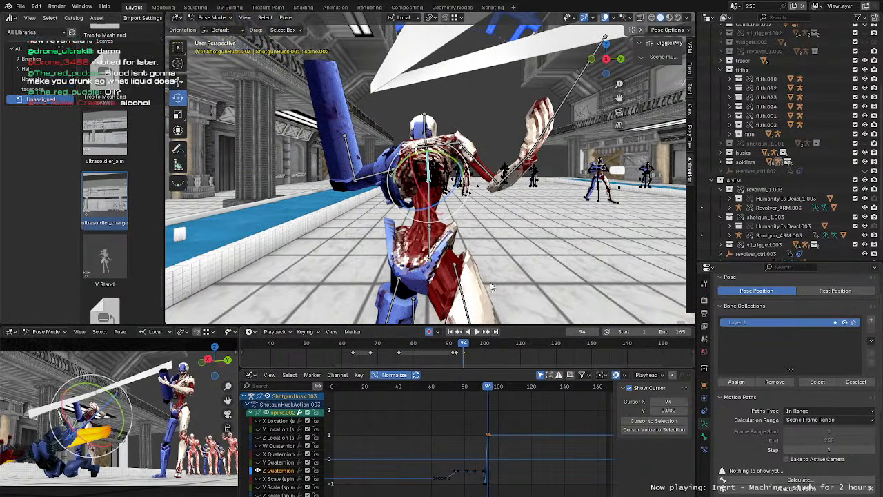
Step: Rotate the pelvis -4.38° from behind, add a trackball rotation of 1.15° and 14.3°, and nudge its position at frame 94
click(428, 249)
key(r)
click(468, 252)
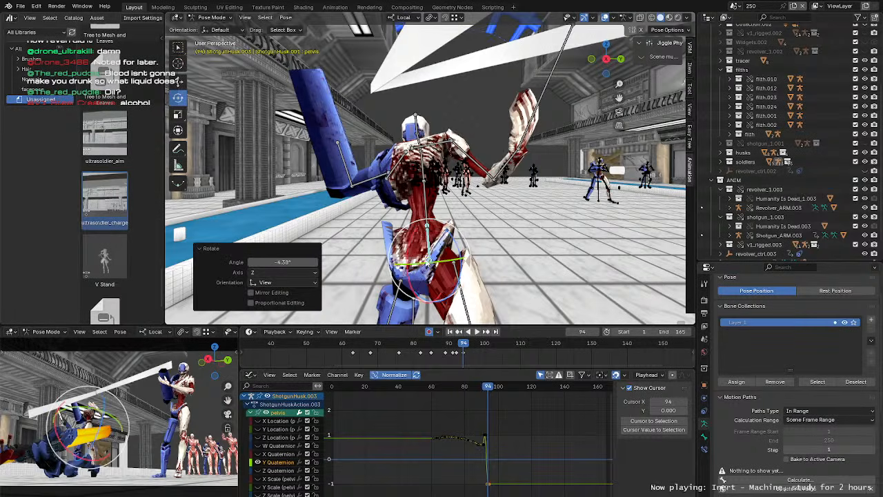
key(r)
key(r)
click(442, 274)
middle_drag(442, 274, 397, 220)
key(g)
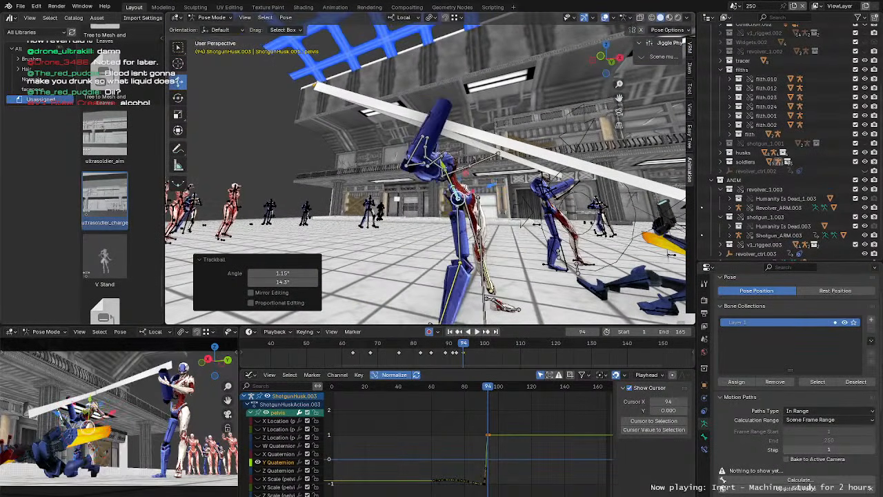
drag(452, 195, 454, 199)
Step: Reposition the left foot's IK control FootIK_L from its trailing spot to support the husk's stance at frame 94
middle_drag(587, 197, 483, 245)
click(482, 250)
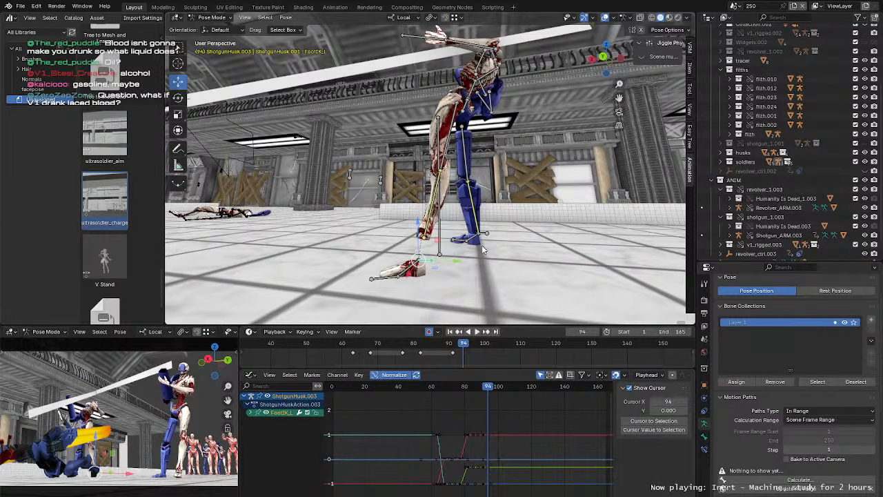
drag(425, 265, 424, 237)
middle_drag(425, 237, 496, 238)
drag(491, 238, 482, 235)
middle_drag(481, 234, 462, 215)
key(ctrl+z)
middle_drag(512, 229, 489, 227)
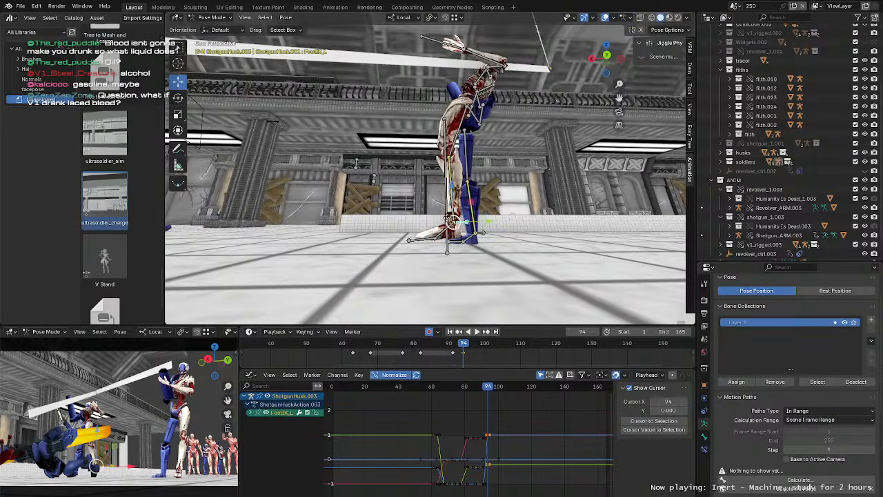
drag(449, 217, 472, 187)
middle_drag(476, 193, 575, 217)
drag(527, 217, 531, 217)
click(528, 210)
middle_drag(527, 210, 502, 198)
Step: At frame 98, move ShotgunHusk.003's pelvis back and down by about 0.35 m
click(414, 169)
middle_drag(475, 290, 468, 342)
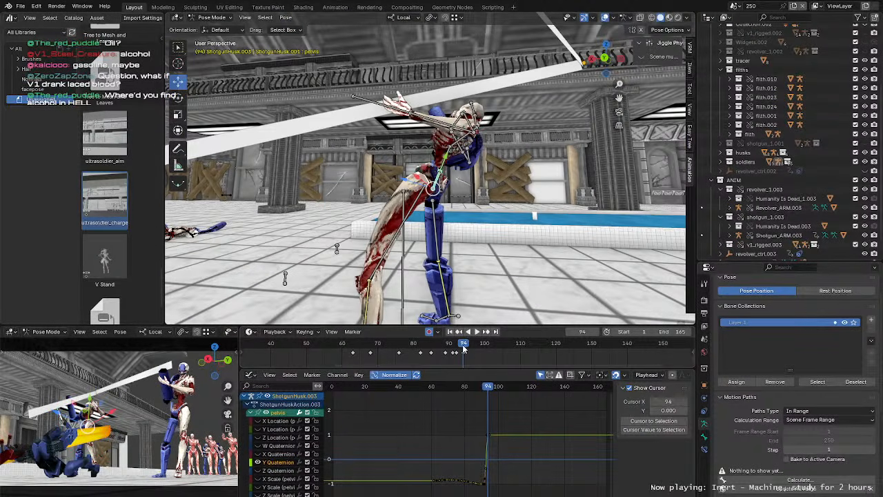
drag(464, 349, 477, 359)
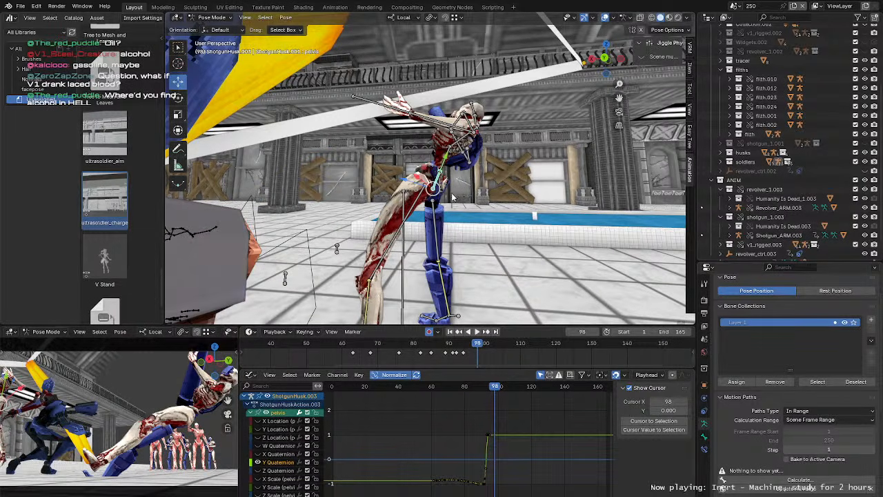
middle_drag(463, 186, 436, 189)
scroll(465, 201, down, 1)
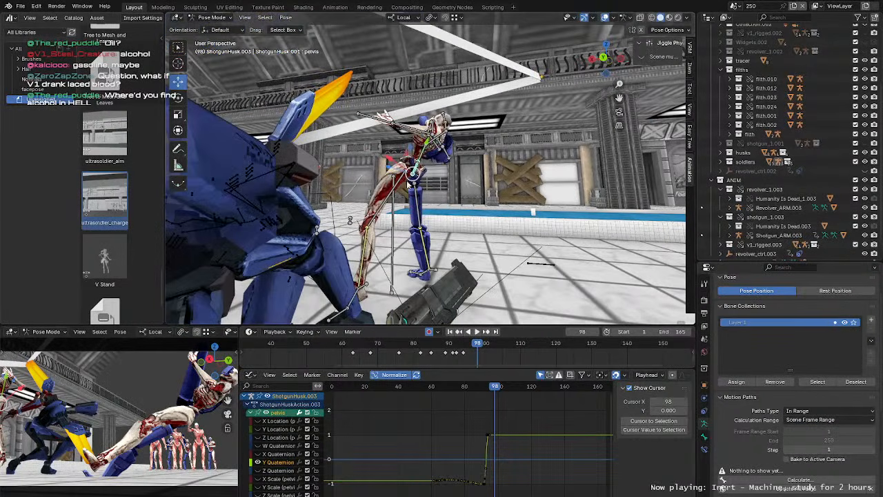
key(g)
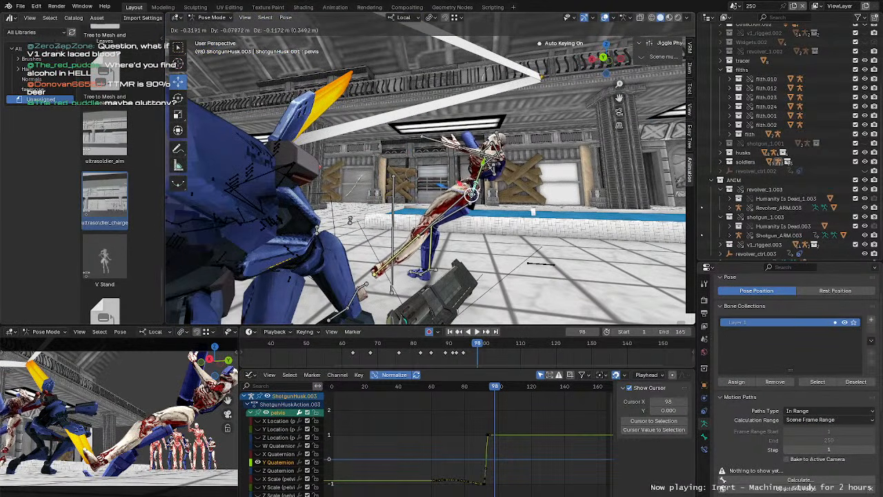
drag(490, 199, 491, 199)
Step: Rotate the pelvis in the view and move it 0.02975 m, 0.021199 m and 0.065293 m in X, Y and Z at frame 98
middle_drag(491, 198, 418, 194)
key(r)
drag(417, 193, 418, 213)
middle_drag(419, 213, 470, 209)
key(g)
drag(464, 192, 465, 181)
click(466, 176)
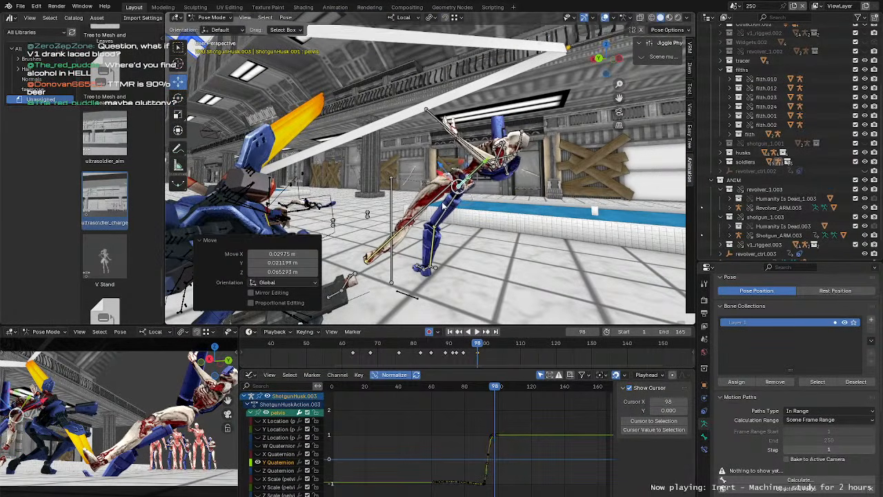
middle_drag(466, 176, 638, 284)
key(r)
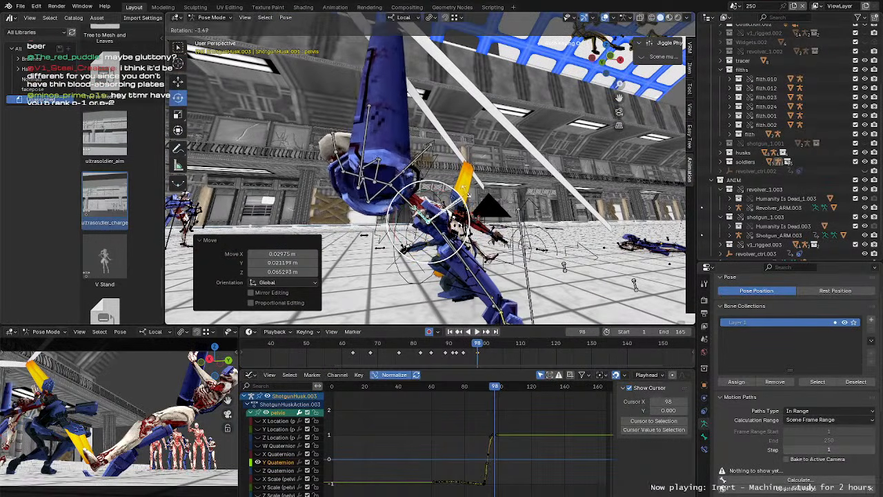
click(463, 189)
Step: Twist the spine.002 bone with a trackball rotation at frame 98, plus a 1.69° rotation in the view from behind
mouse_move(463, 190)
middle_down()
mouse_move(393, 187)
mouse_move(319, 206)
mouse_move(354, 171)
mouse_move(447, 184)
middle_up()
click(394, 185)
key(r)
key(r)
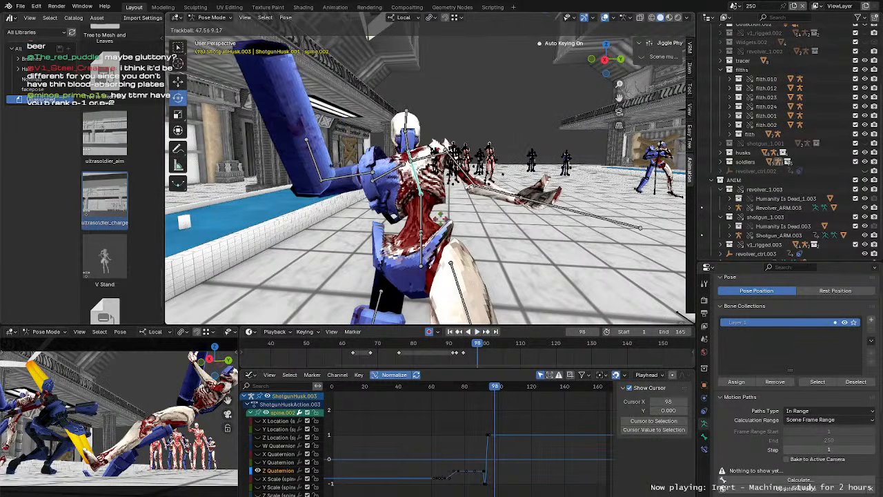
click(439, 204)
key(r)
click(443, 193)
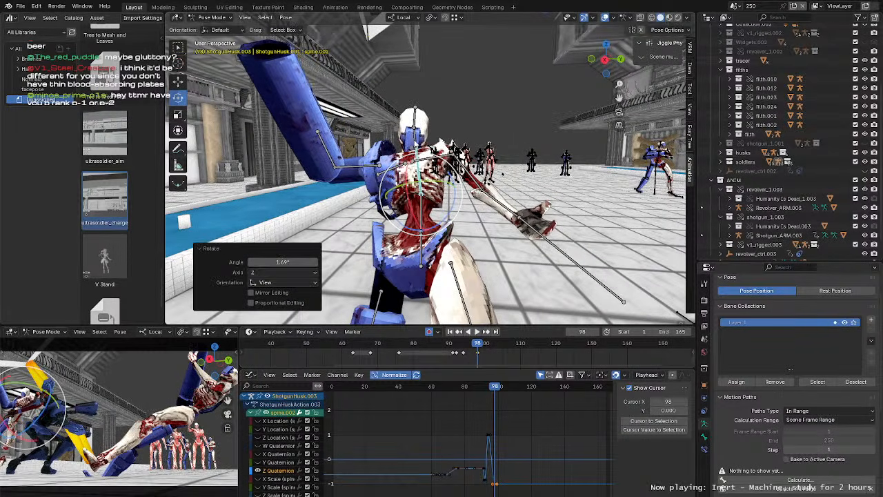
Step: Rotate the head bone spine.004 in the side view at frame 98
click(415, 143)
middle_drag(415, 144, 298, 124)
drag(441, 146, 435, 218)
click(445, 167)
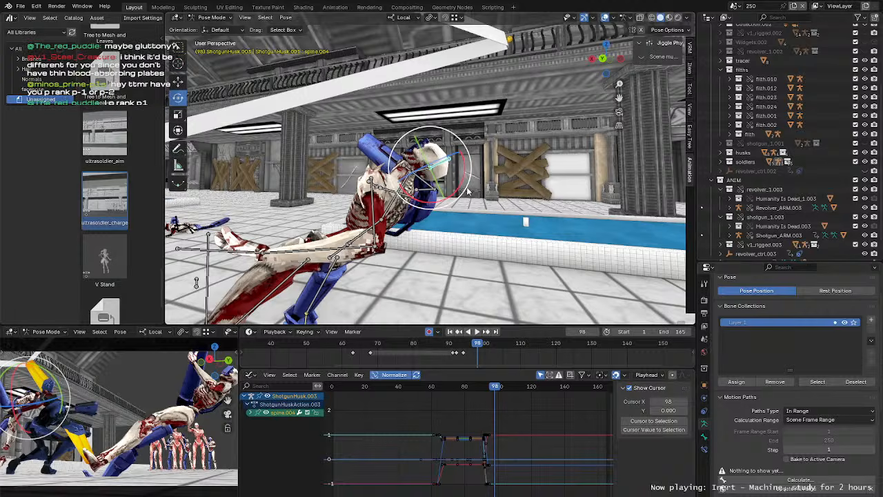
drag(465, 188, 455, 208)
Step: Rotate the spine.003 neck bone -25.2° in the side view at frame 98
mouse_move(420, 200)
middle_down()
mouse_move(490, 204)
mouse_move(428, 200)
middle_up()
click(420, 169)
middle_drag(420, 169, 435, 198)
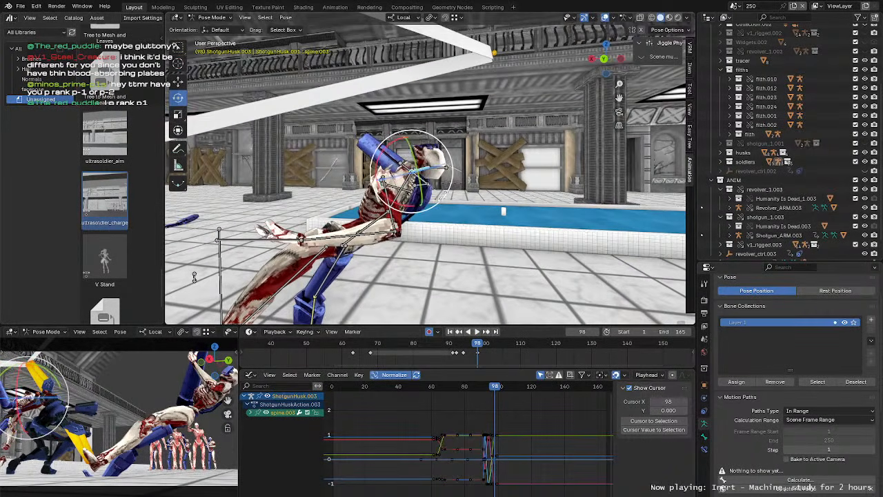
drag(435, 198, 452, 172)
middle_drag(452, 172, 345, 177)
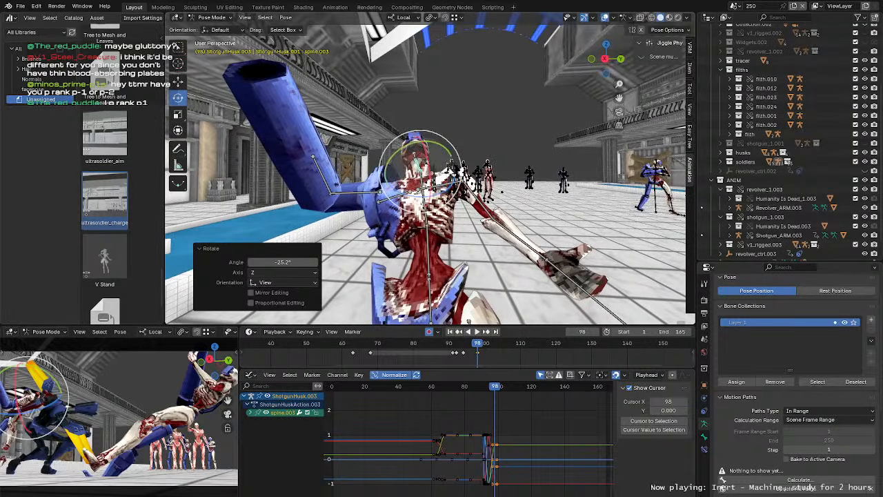
Step: Refine the spine.003 neck bone from behind with trackball rotations, starting with 0° and -5.73°
key(r)
key(r)
click(441, 164)
key(r)
key(r)
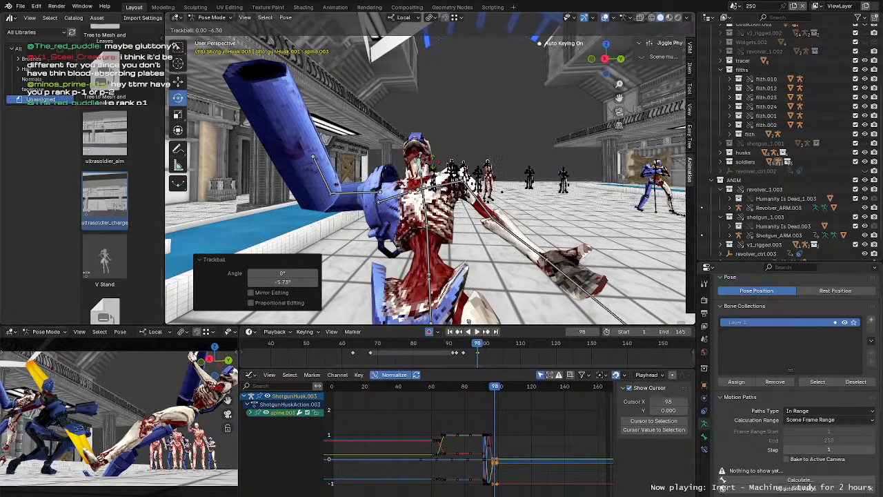
drag(434, 160, 408, 160)
click(420, 162)
Step: Swing ShotgunHusk.003's left upper arm with a trackball rotation at frame 98
middle_drag(464, 163, 366, 178)
click(400, 212)
middle_drag(400, 211, 442, 195)
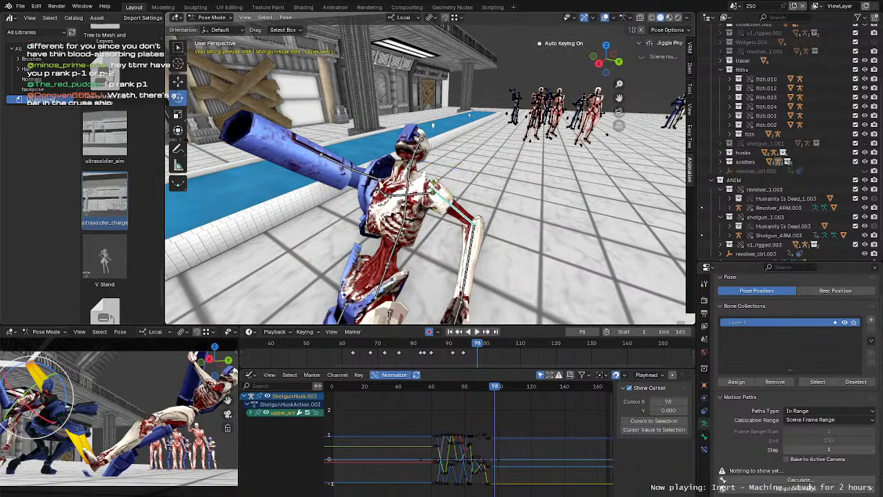
key(r)
key(r)
click(437, 160)
middle_drag(436, 160, 467, 200)
Step: Rotate the left forearm -56.1° about its local X axis at frame 98
drag(451, 348, 478, 348)
scroll(455, 200, down, 5)
middle_drag(505, 215, 390, 233)
click(390, 233)
drag(406, 254, 431, 265)
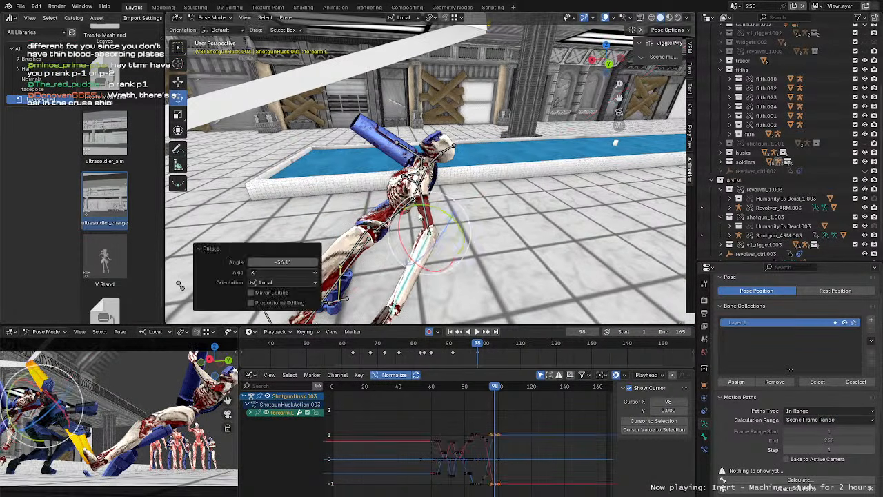
Step: Repose the left upper arm with a trackball rotation of -33.8° and -57.9° at frame 98
click(420, 215)
middle_drag(414, 215, 476, 208)
click(443, 205)
drag(476, 210, 498, 192)
middle_drag(498, 192, 535, 171)
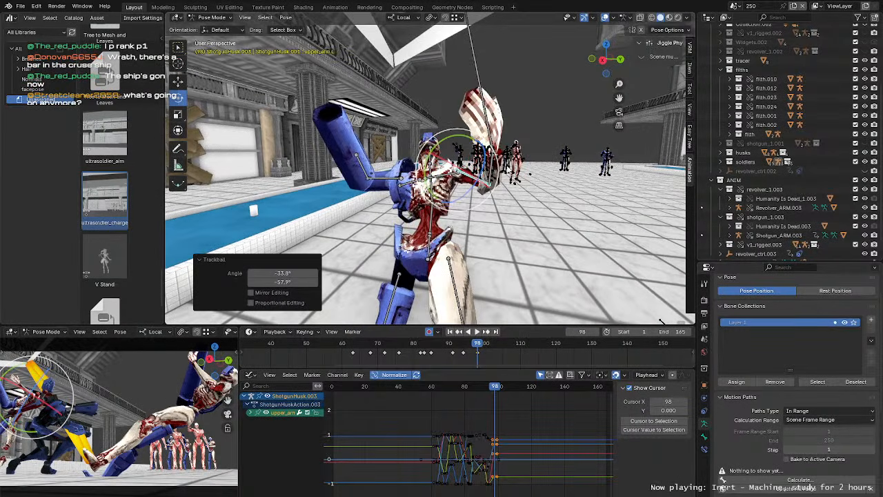
Step: Rotate the left upper arm -52.9° in the view and refine it with a trackball rotation of -8.02° and 9.17°
drag(506, 174, 488, 139)
middle_drag(487, 141, 474, 194)
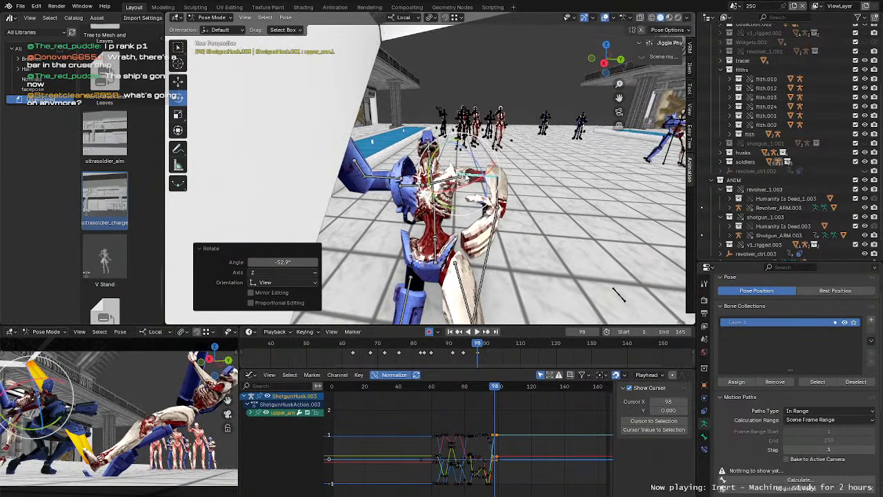
drag(464, 170, 466, 156)
drag(619, 295, 609, 290)
Step: Repose the right upper arm, which carries the cannon, with a trackball rotation at frame 98
middle_drag(608, 289, 514, 204)
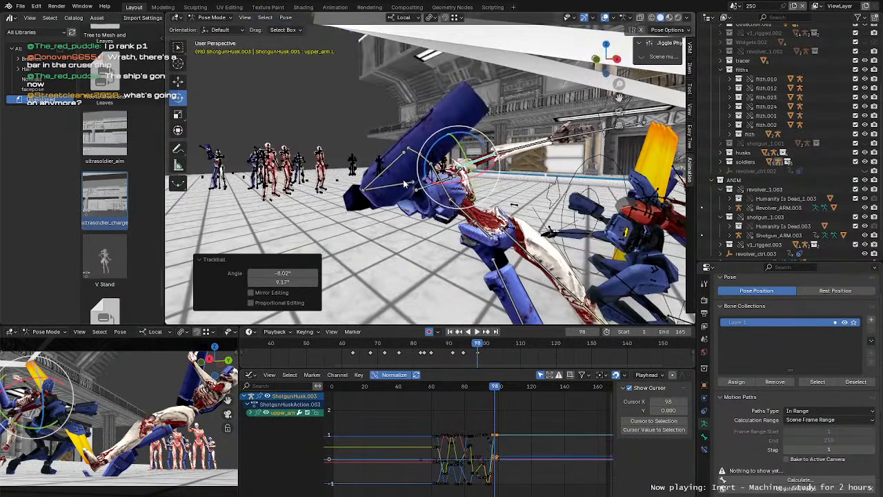
middle_drag(405, 184, 422, 179)
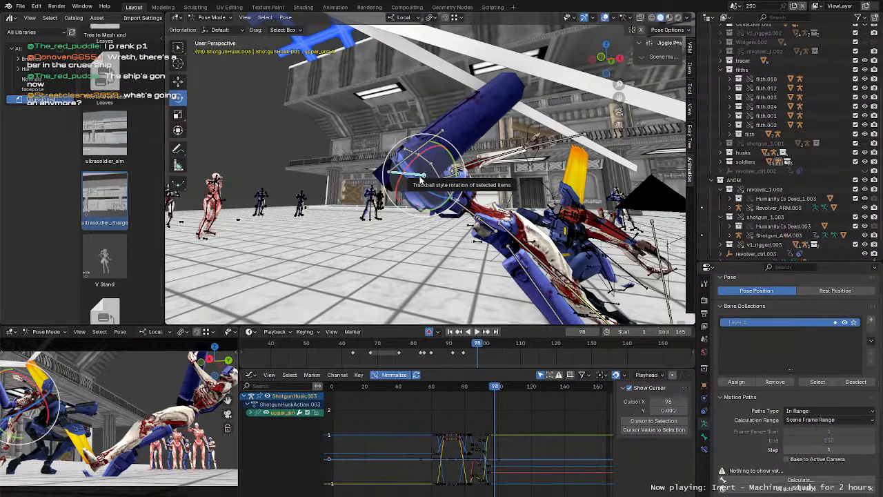
middle_drag(451, 178, 507, 181)
key(r)
key(r)
click(451, 177)
Step: Move ShotgunHusk.003's left foot IK control at frame 98
click(559, 243)
key(g)
drag(321, 221, 320, 220)
click(324, 207)
middle_drag(325, 207, 461, 223)
Step: Insert a keyframe for the right foot control FootIK_R at frame 98 and compare it with the preceding frames
click(407, 266)
key(i)
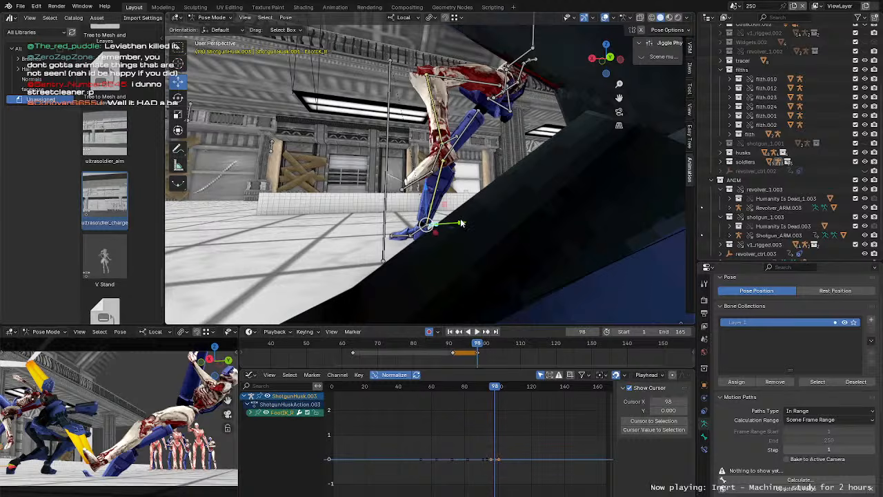
key(Left)
key(Left)
key(Left)
key(Right)
key(Right)
key(Right)
Step: Adjust the rotation and placement of the husk's feet at frame 98 so the left leg bends beneath the body
drag(412, 219, 423, 213)
key(r)
middle_drag(422, 215, 481, 216)
drag(440, 222, 443, 206)
click(443, 205)
middle_drag(444, 206, 488, 186)
key(g)
click(447, 218)
Step: Play back the husk's recoil several times from before frame 94 to check the motion of the pelvis and feet
click(505, 160)
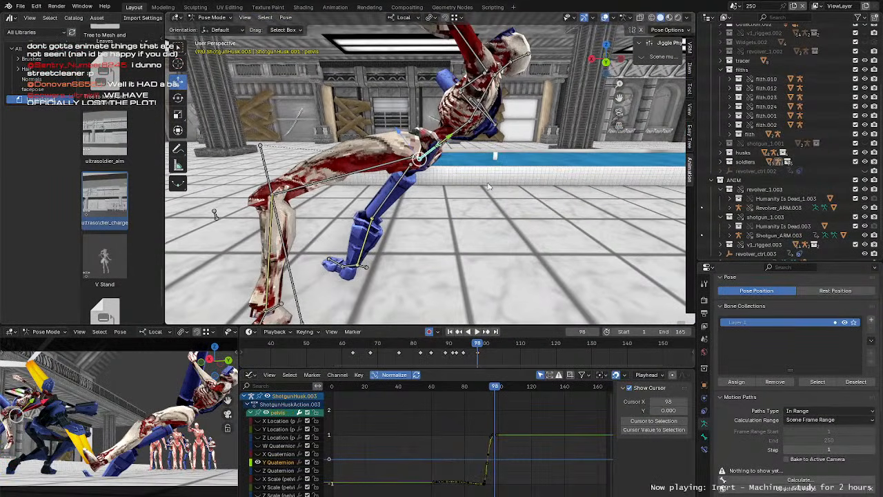
click(424, 346)
key(space)
click(423, 346)
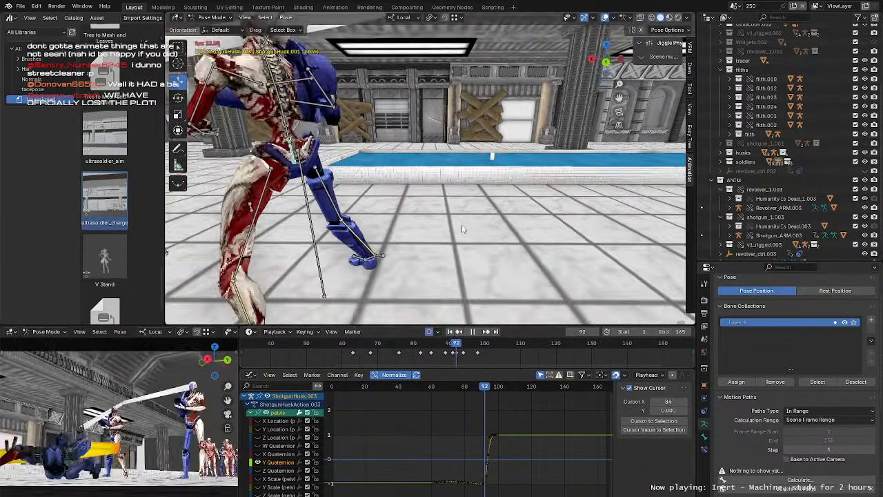
scroll(464, 232, down, 4)
key(space)
scroll(465, 242, down, 3)
middle_drag(465, 243, 483, 249)
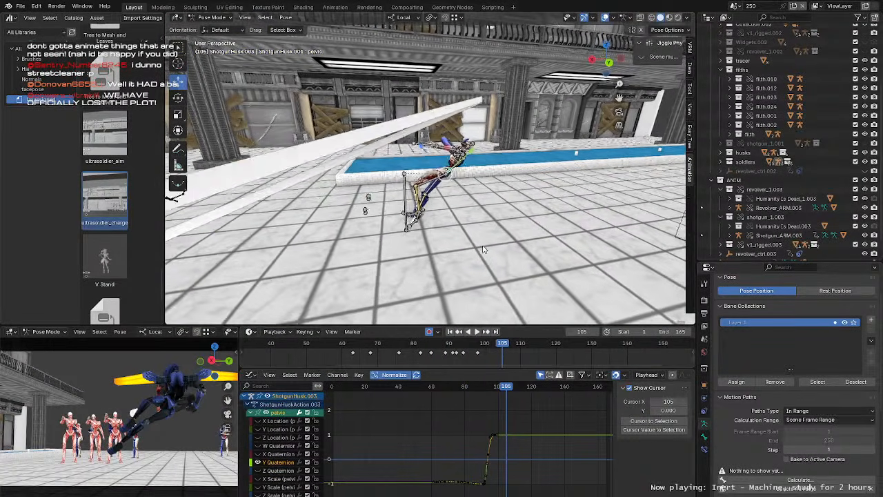
click(389, 342)
key(space)
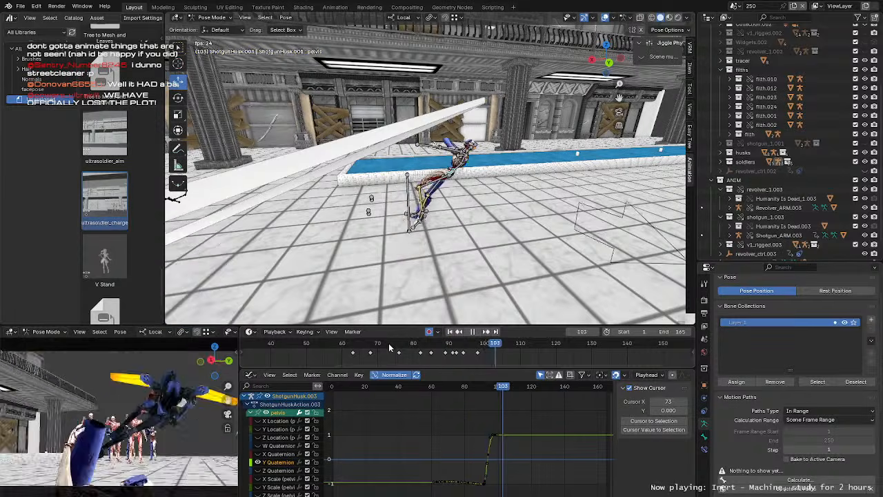
click(389, 343)
click(389, 342)
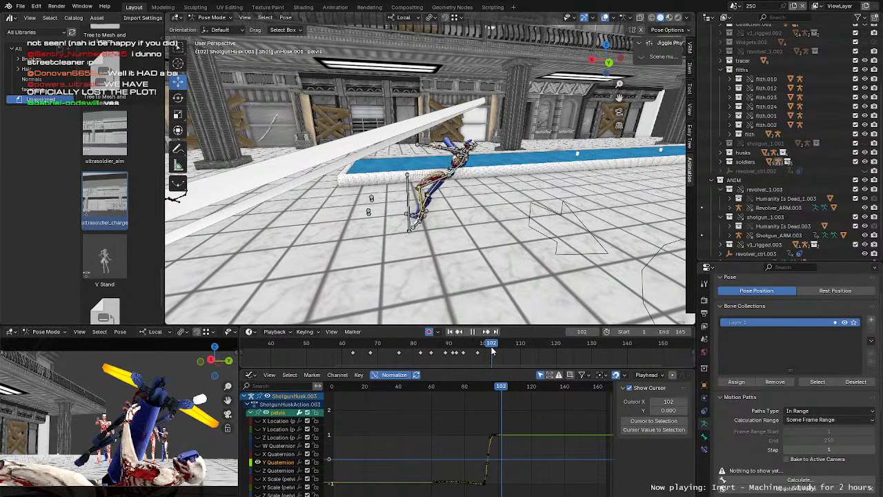
Step: At frame 101, move the pelvis -0.15917 m, 0.028574 m and -0.17665 m in X, Y and Z and rotate it with the trackball
mouse_move(491, 351)
mouse_down()
mouse_move(481, 345)
mouse_move(488, 351)
mouse_up()
key(space)
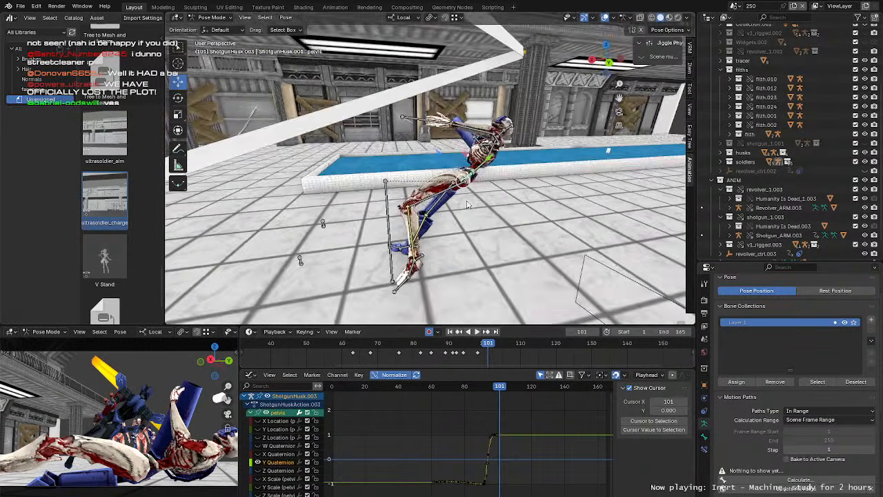
key(g)
click(524, 207)
middle_drag(525, 207, 387, 186)
key(r)
key(r)
key(r)
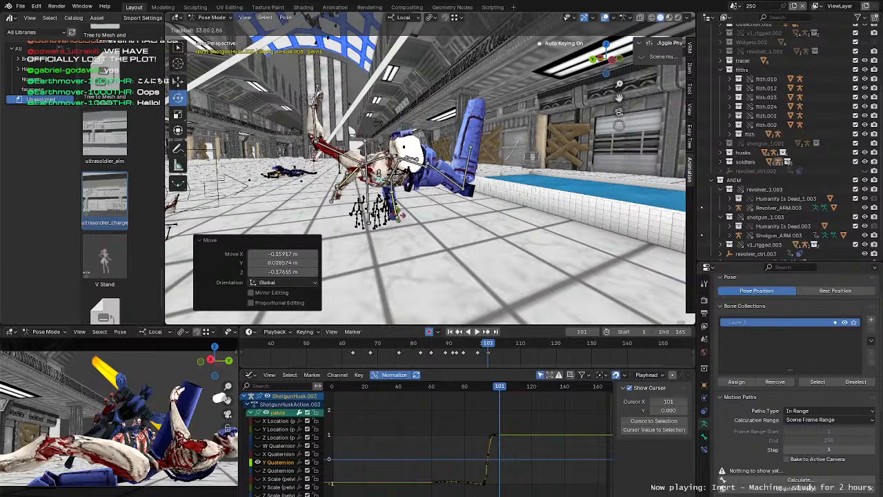
Step: Rotate the pelvis bone of ShotgunHusk.003 at frame 101 so the fallen body lies closer to the floor
click(300, 97)
middle_drag(300, 97, 331, 104)
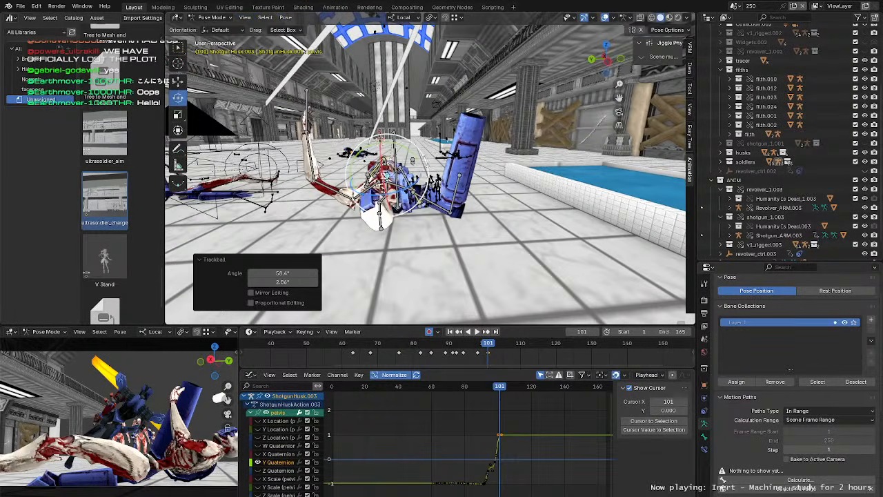
key(r)
click(407, 166)
middle_drag(386, 183, 414, 178)
Step: Rotate the fallen husk's left upper arm with a trackball rotation of about -19° and 41°, and turn it further in the view plane
click(352, 208)
key(r)
key(r)
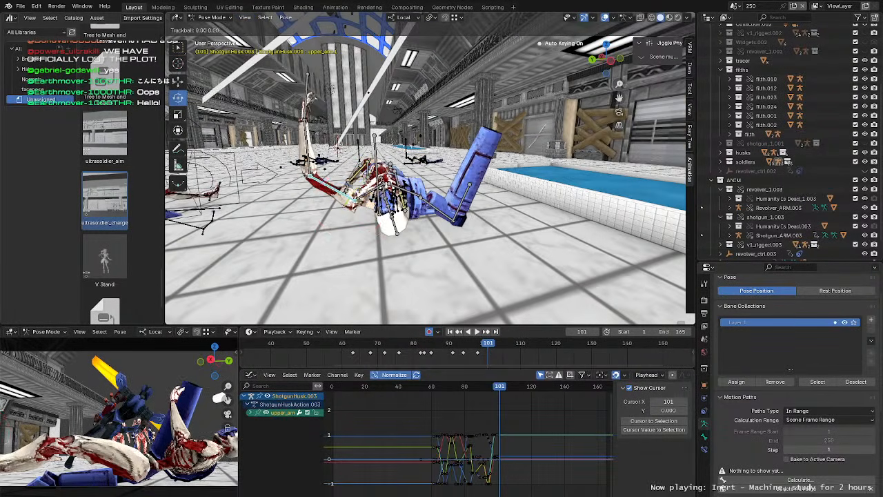
click(298, 100)
key(r)
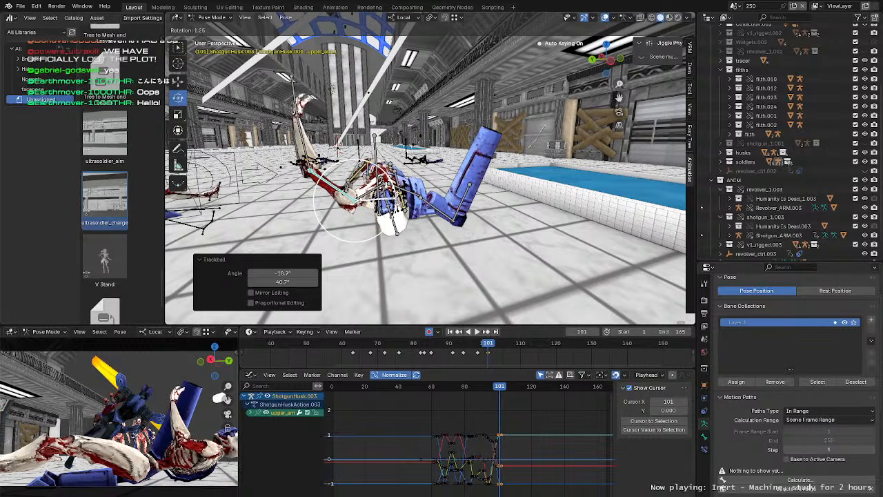
click(327, 33)
Step: Rotate the fallen husk's left forearm while viewing the body from the side
middle_drag(330, 41, 482, 103)
middle_drag(533, 138, 486, 162)
click(460, 175)
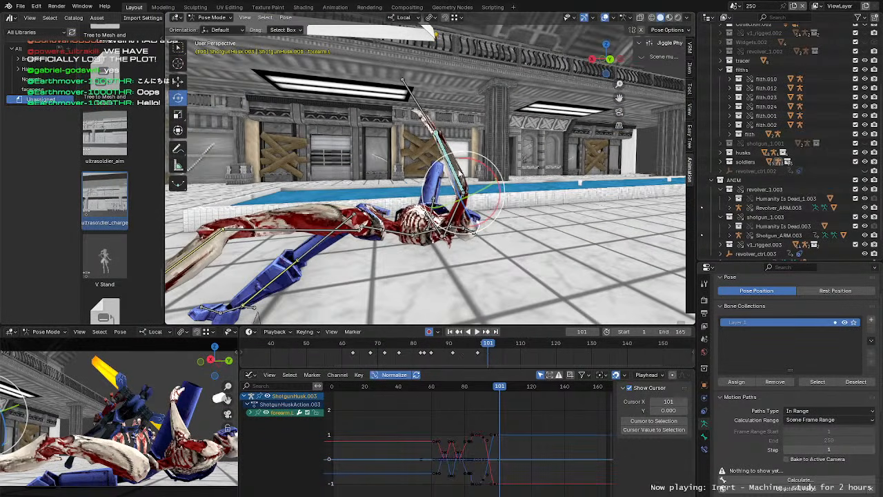
key(r)
click(487, 181)
Step: Refine the left upper arm of the fallen husk with further trackball rotations, ending with one of about -2° and 11°
click(470, 212)
middle_drag(471, 213, 388, 235)
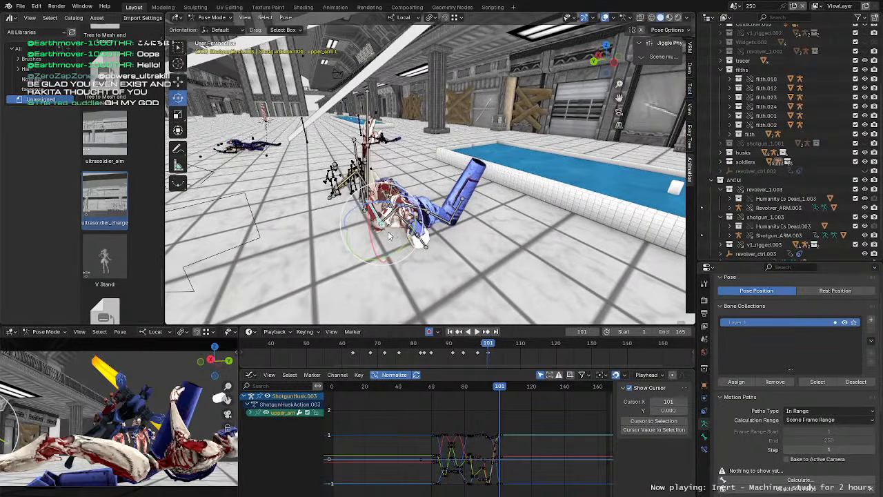
key(r)
key(r)
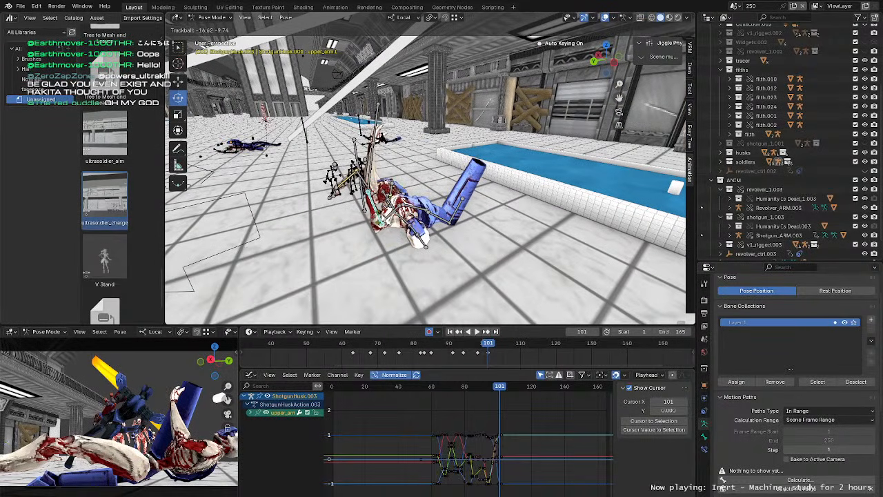
key(Return)
drag(405, 192, 407, 193)
middle_drag(407, 195, 411, 198)
drag(391, 214, 399, 211)
middle_drag(401, 212, 542, 230)
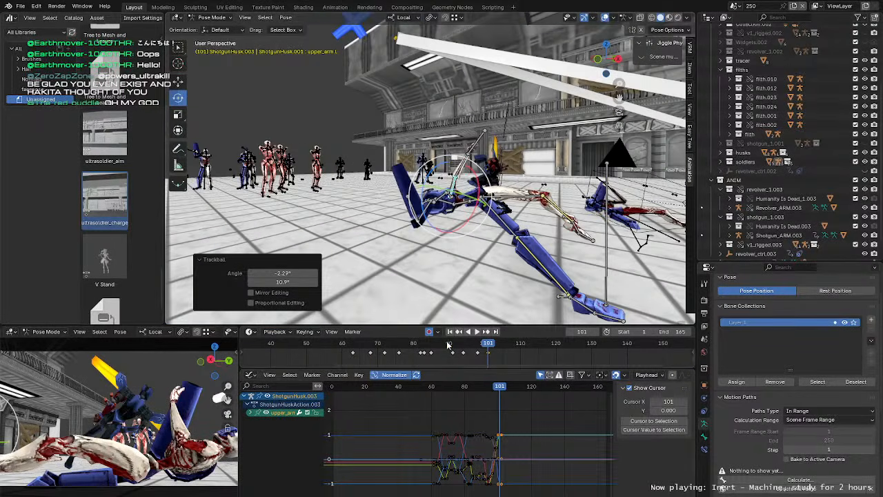
Step: Play the animation through the camera view with overlays hidden to review the husk's fall
key(space)
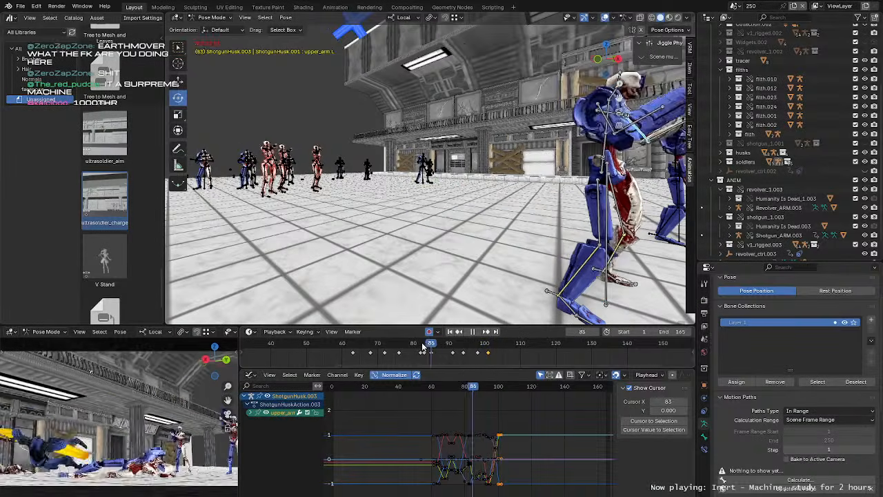
key(space)
click(376, 236)
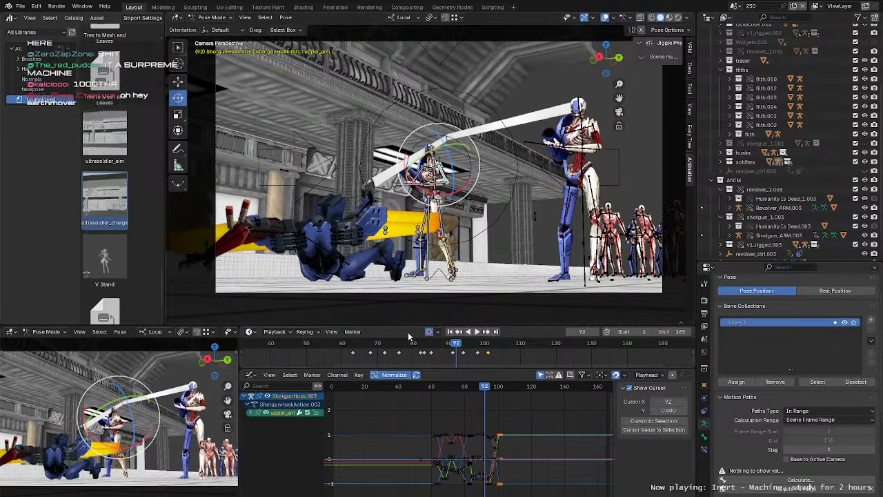
click(605, 18)
key(space)
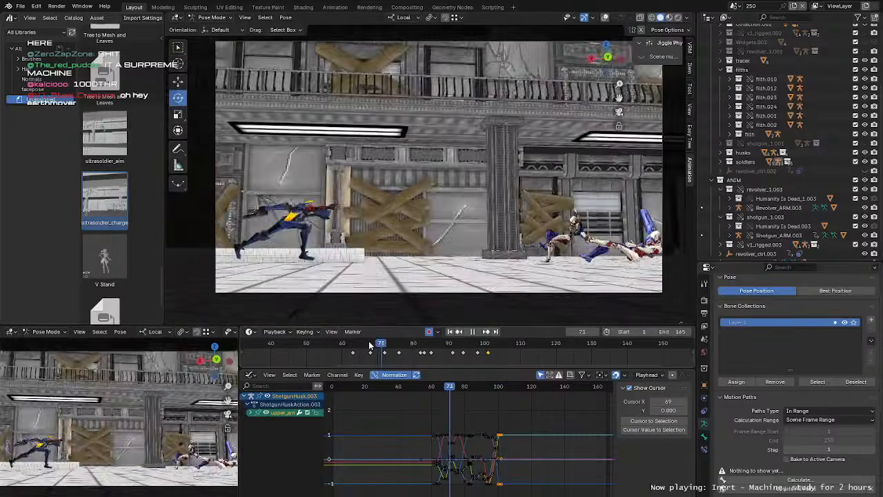
key(Escape)
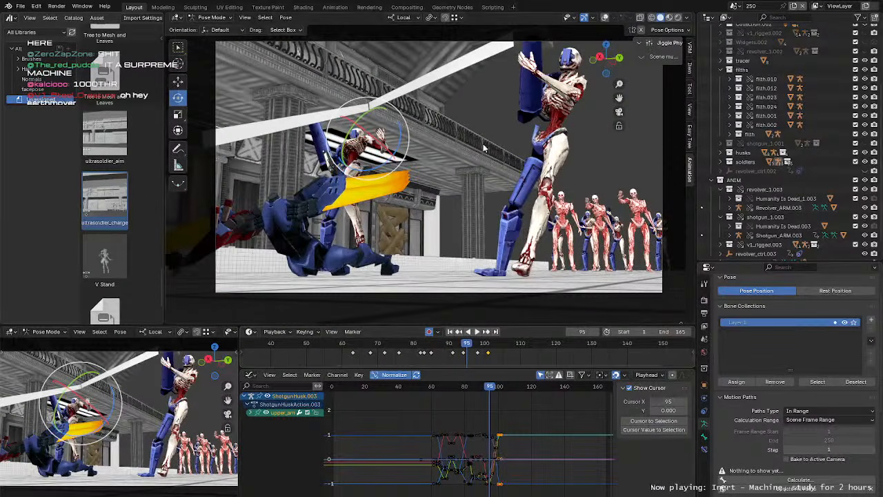
Step: Leave the camera view and examine the poses of both front husks around frames 92 and 93
key(KP_0)
scroll(483, 162, down, 4)
scroll(498, 183, up, 3)
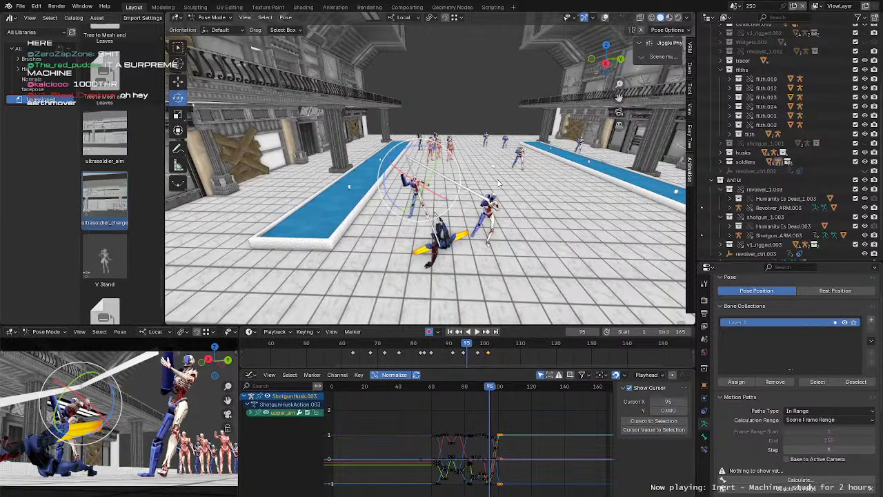
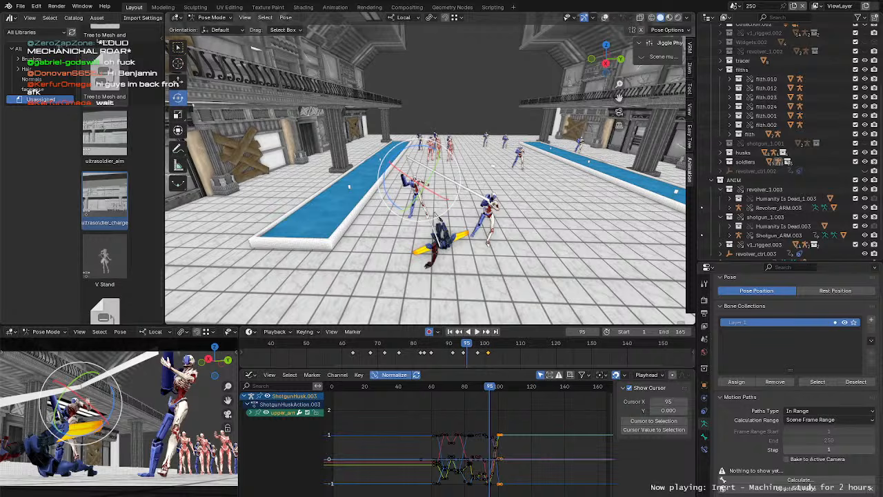
scroll(307, 169, up, 3)
middle_drag(319, 191, 465, 147)
mouse_move(465, 344)
mouse_down()
mouse_move(447, 349)
mouse_move(458, 352)
mouse_up()
middle_drag(438, 218, 486, 285)
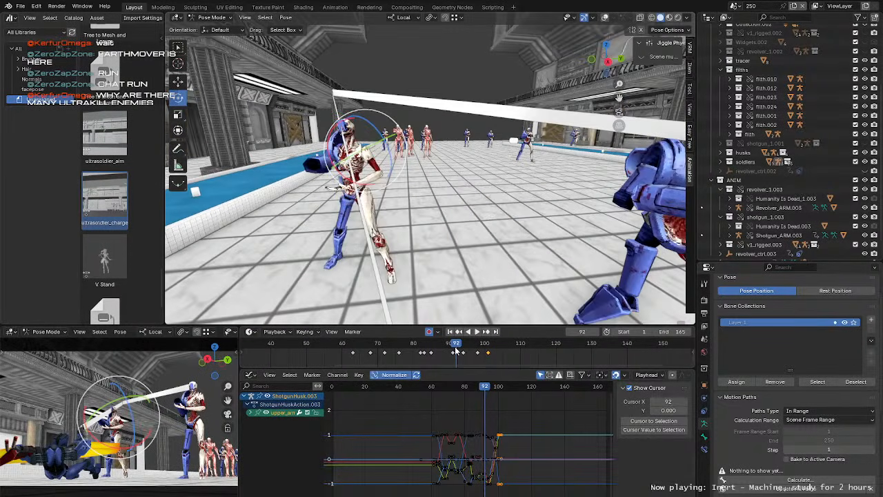
key(space)
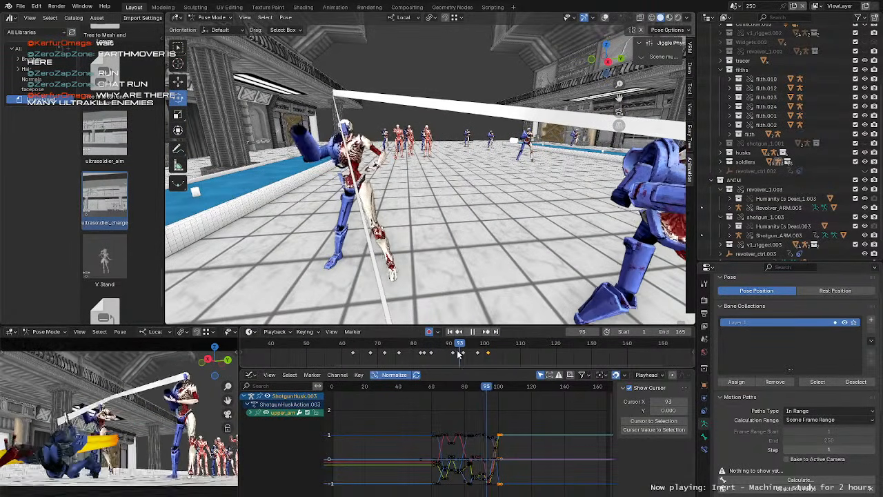
drag(458, 353, 456, 353)
middle_drag(441, 276, 493, 293)
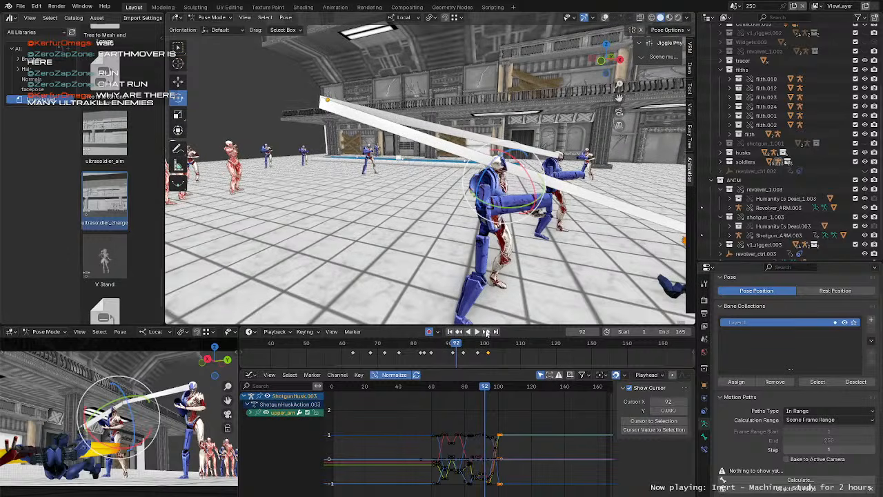
Step: Replay the frames leading up to 93 and check from the front how both husks react to the beam
drag(459, 348, 439, 348)
key(space)
key(Escape)
key(space)
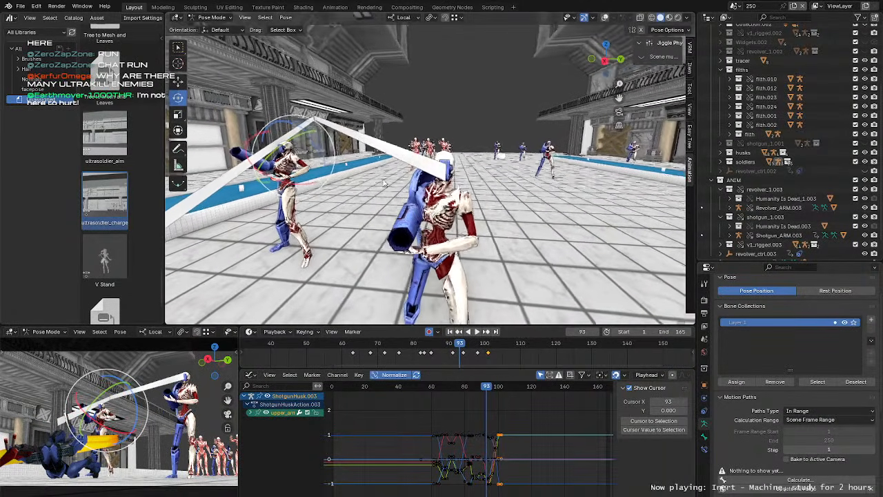
key(space)
mouse_move(458, 344)
mouse_down()
mouse_move(445, 347)
mouse_move(458, 347)
mouse_up()
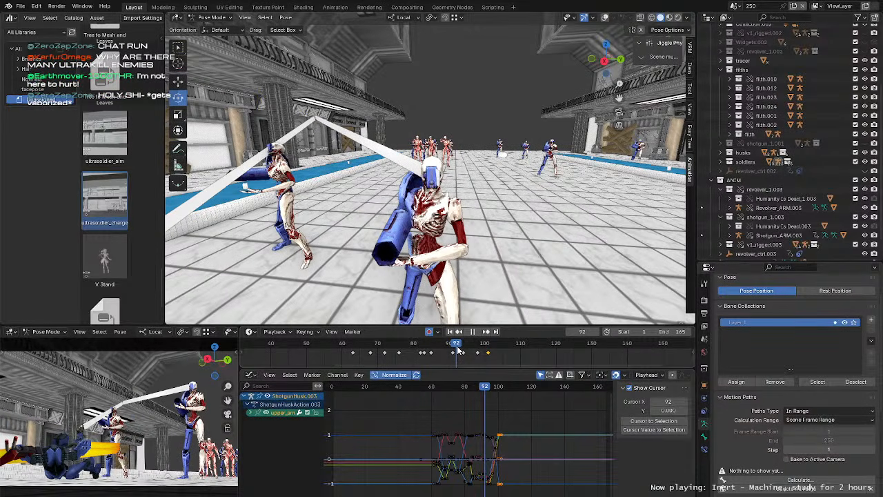
mouse_move(460, 220)
middle_down()
mouse_move(431, 214)
mouse_move(471, 216)
mouse_move(462, 207)
middle_up()
scroll(434, 211, down, 3)
scroll(471, 216, up, 2)
key(ctrl+shift+space)
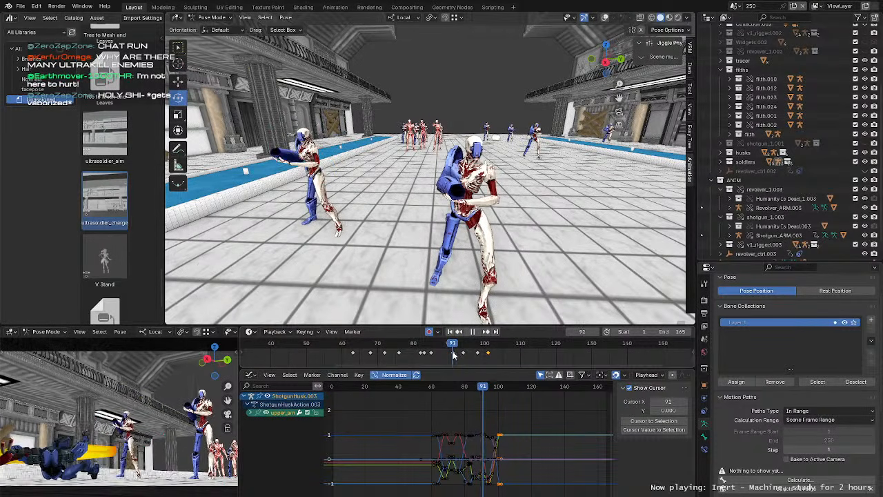
key(space)
Step: Show overlays again, put ShotgunHusk.002 in Pose Mode, frame it in the view, and go to frame 91
key(ctrl+Tab)
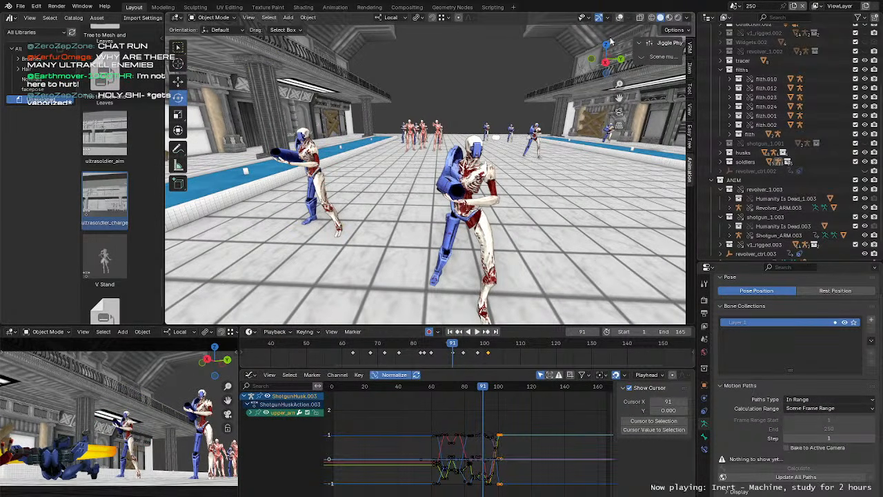
click(619, 18)
click(485, 169)
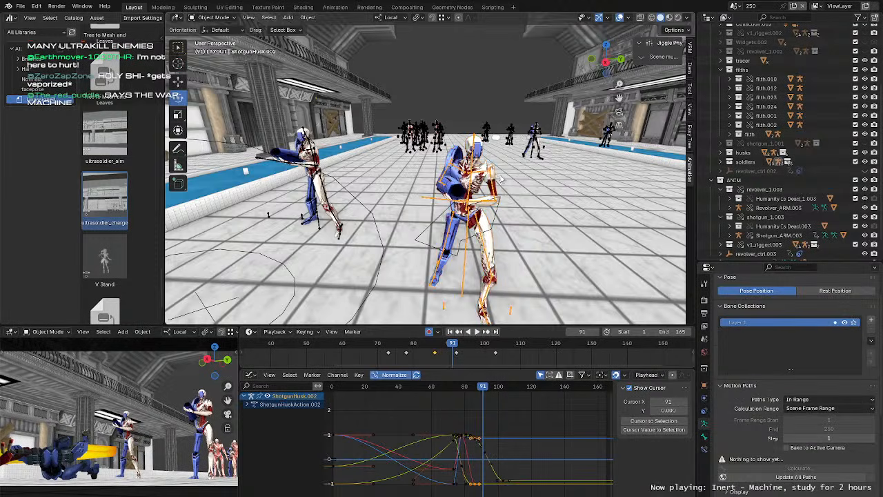
key(KP_Decimal)
key(ctrl+Tab)
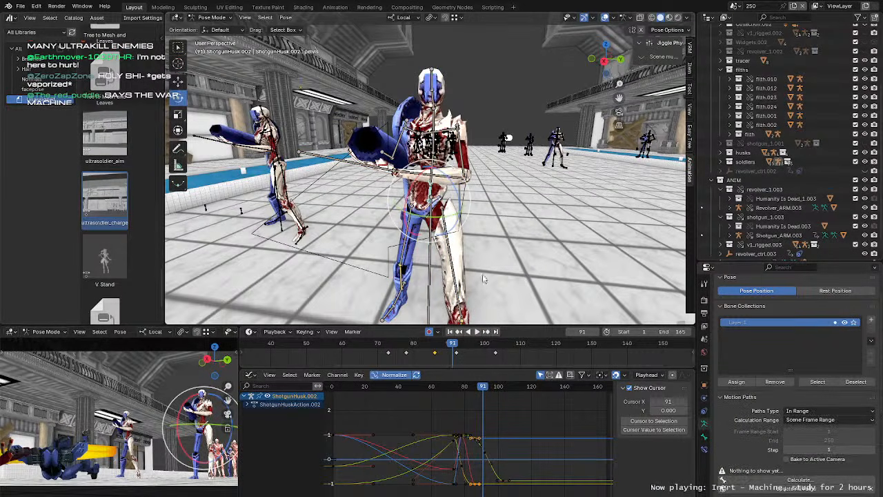
key(space)
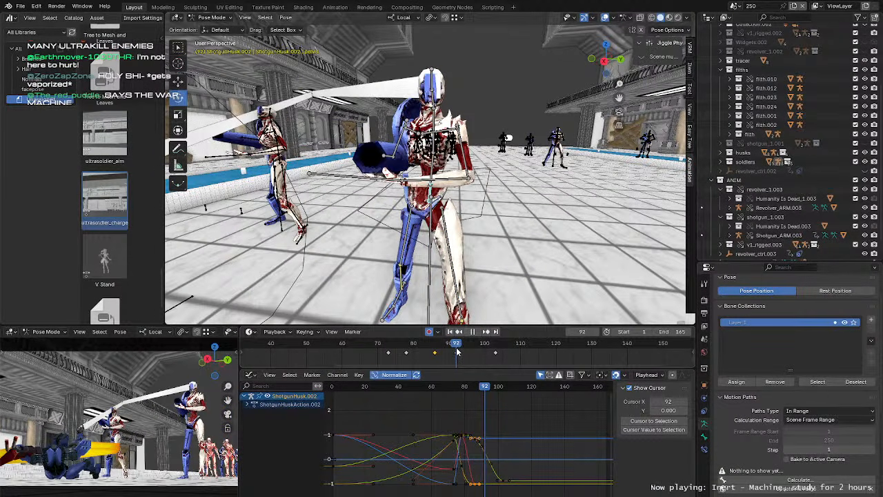
key(Escape)
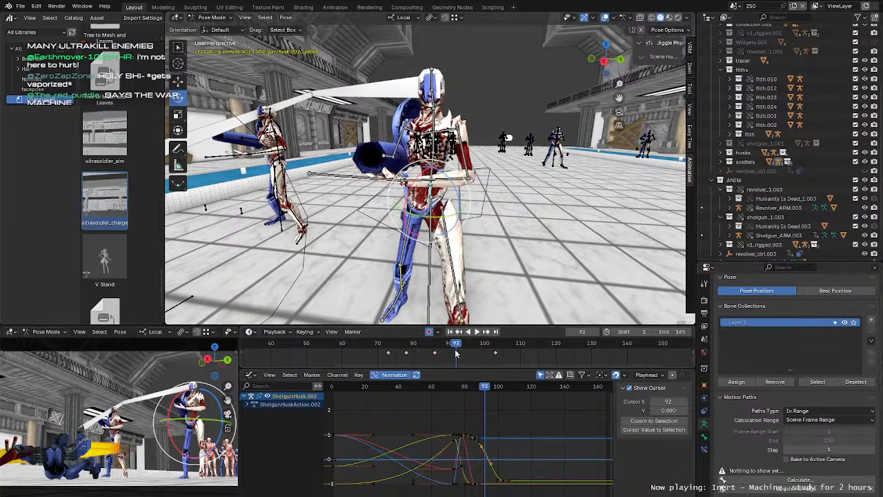
click(452, 352)
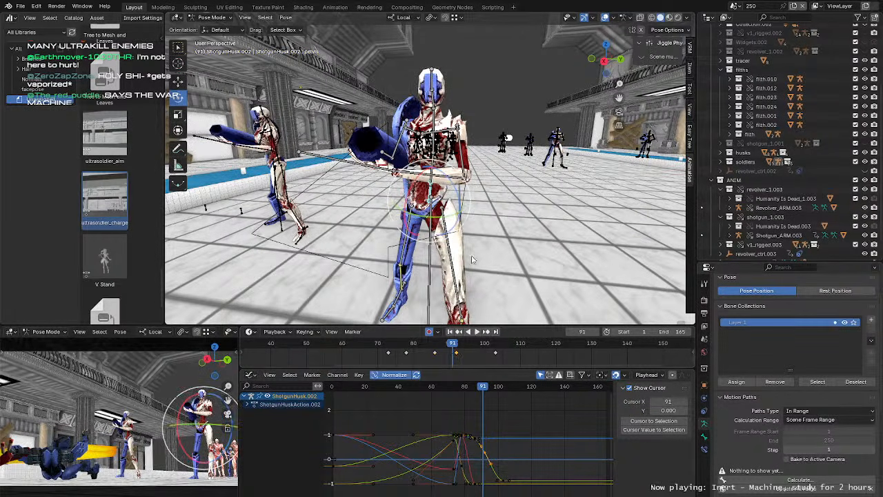
Step: Select the upper-body and knee IK bones of ShotgunHusk.002 and delete their keyframes after frame 92
middle_drag(460, 186, 449, 204)
key(w)
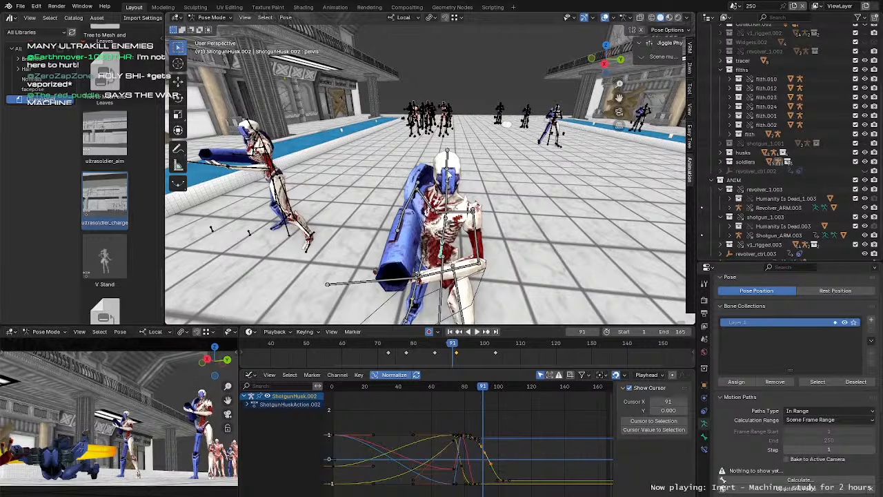
middle_drag(453, 171, 464, 184)
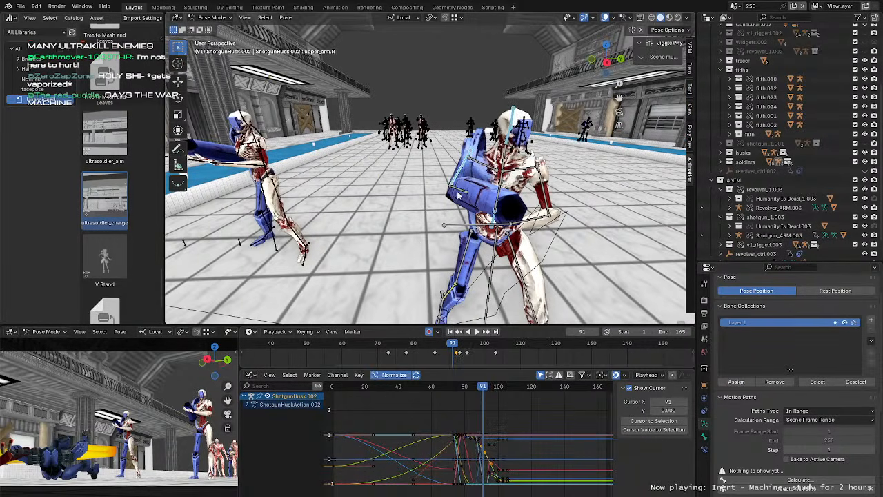
middle_drag(514, 266, 412, 215)
scroll(474, 236, down, 4)
scroll(494, 212, up, 5)
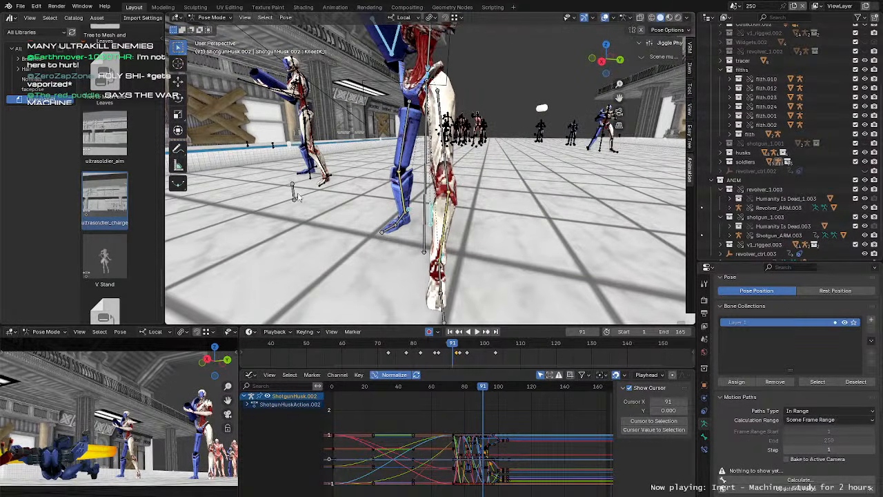
middle_drag(295, 196, 498, 274)
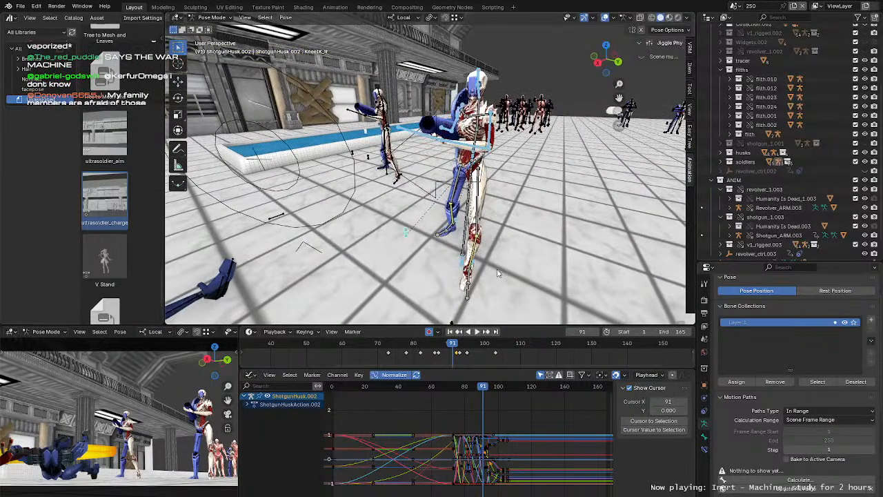
click(456, 349)
middle_drag(443, 233, 473, 215)
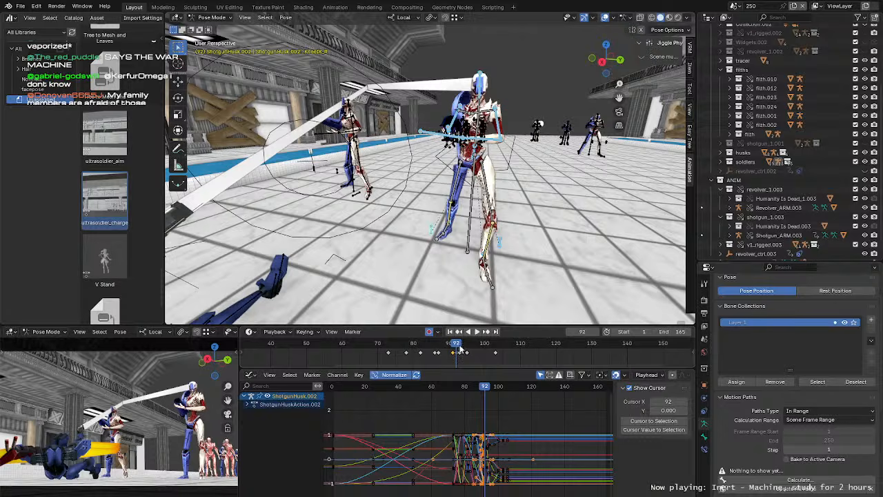
drag(462, 347, 457, 347)
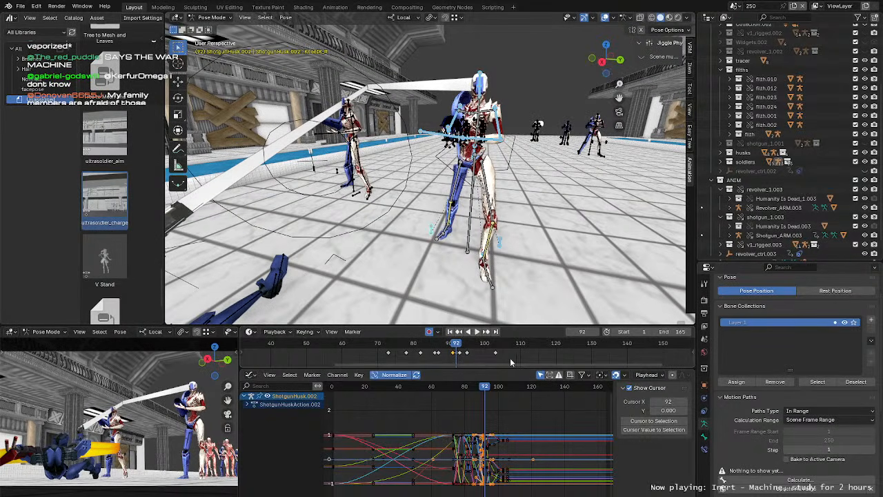
key(Delete)
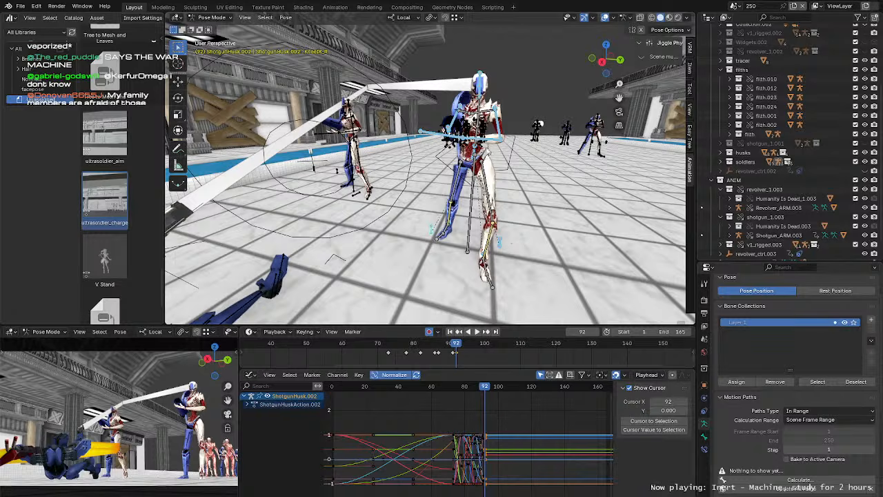
Step: Examine ShotgunHusk.002 up close with the pelvis bone selected and replay frames 90 to 92
click(482, 127)
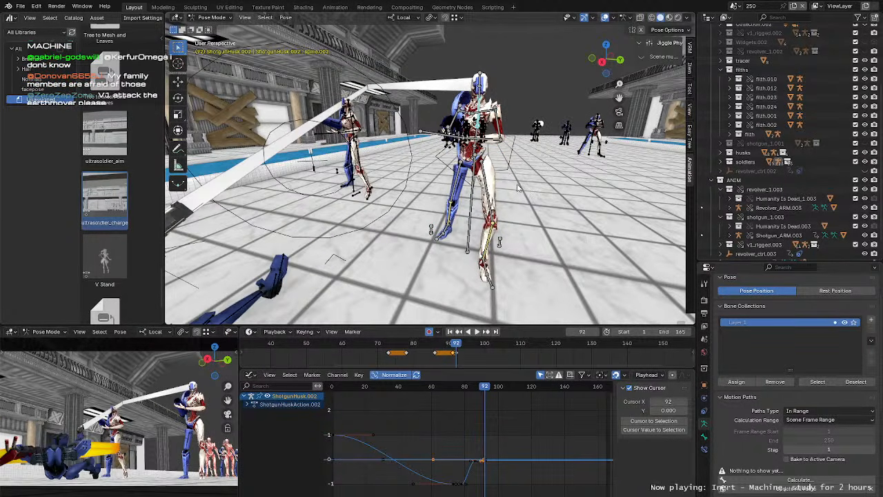
scroll(535, 175, up, 3)
shift+middle_drag(486, 153, 469, 211)
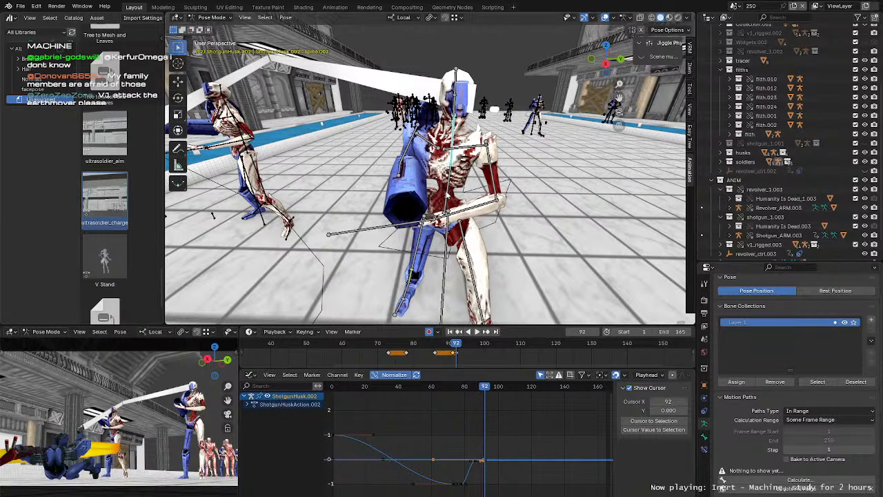
click(446, 209)
middle_drag(446, 209, 460, 230)
key(space)
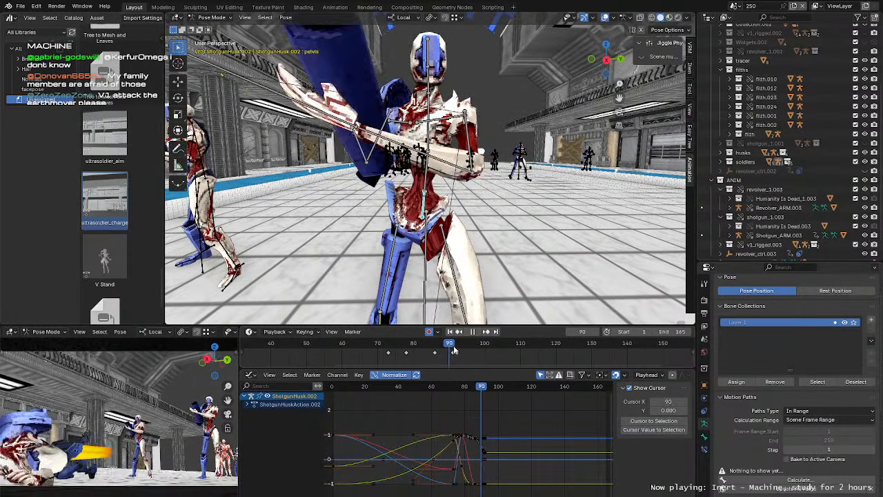
key(space)
scroll(473, 306, down, 3)
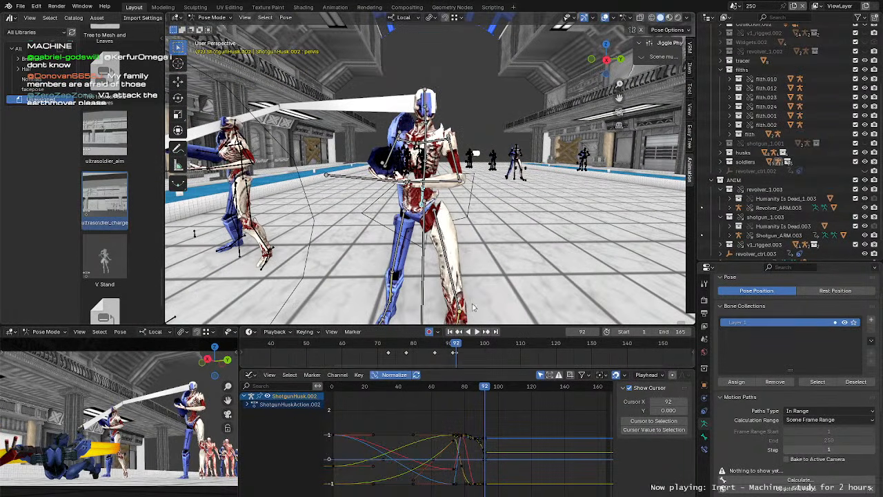
Step: Check the playback at frame 92 and shift the pelvis bone of ShotgunHusk.002 on that frame
key(space)
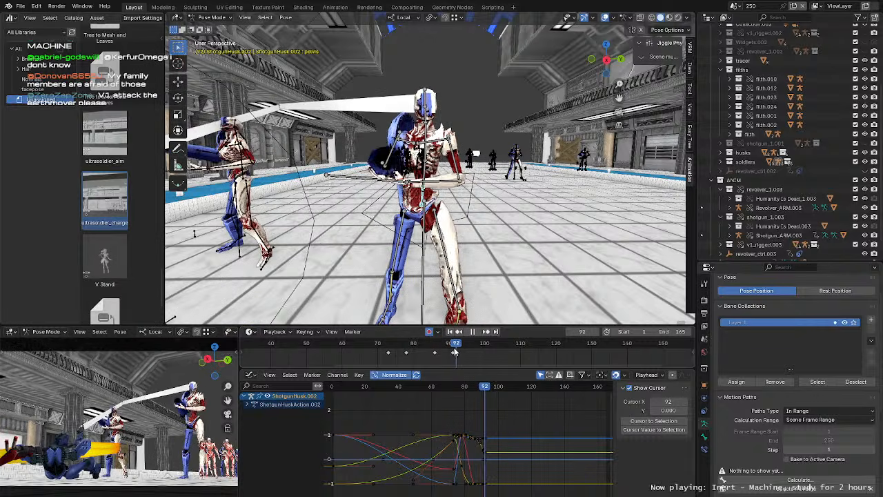
key(Escape)
key(g)
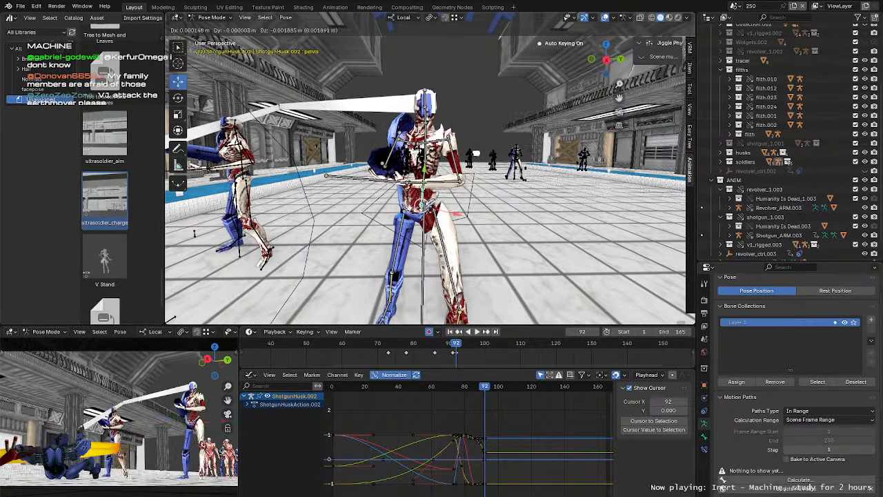
click(434, 216)
Step: Try rotating spine.002 at frame 92 with a 32.7°, -2.86° trackball turn and a -11.3° view turn, and undo it
click(428, 175)
middle_drag(428, 175, 379, 197)
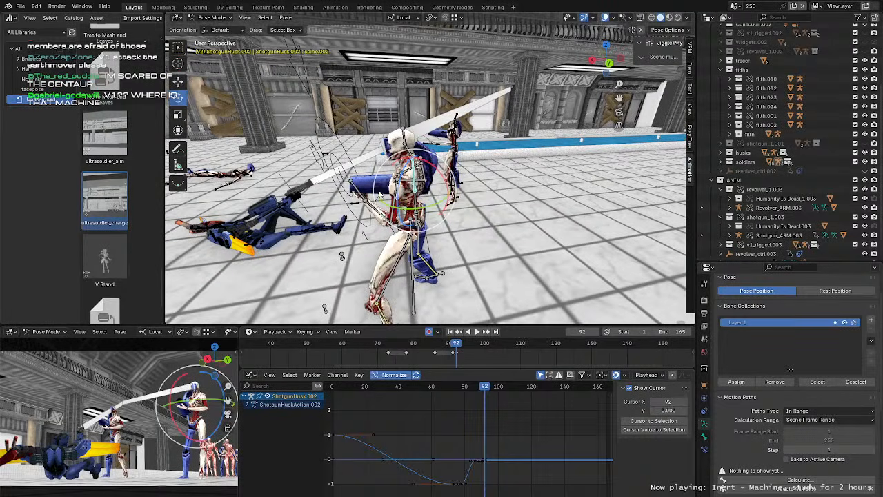
key(r)
key(r)
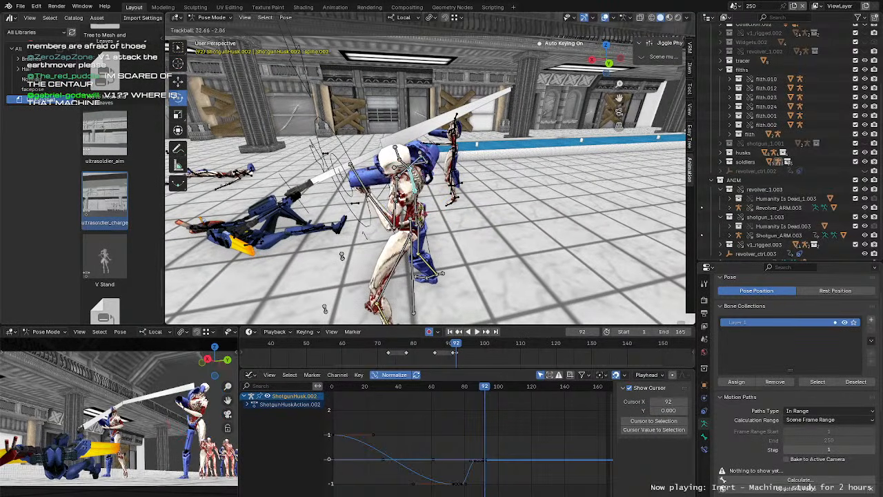
click(483, 197)
middle_drag(483, 197, 166, 269)
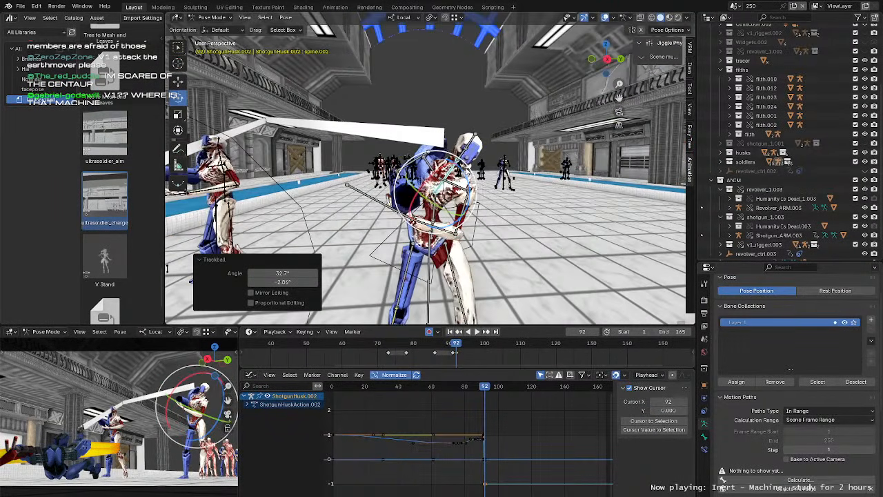
key(r)
click(166, 269)
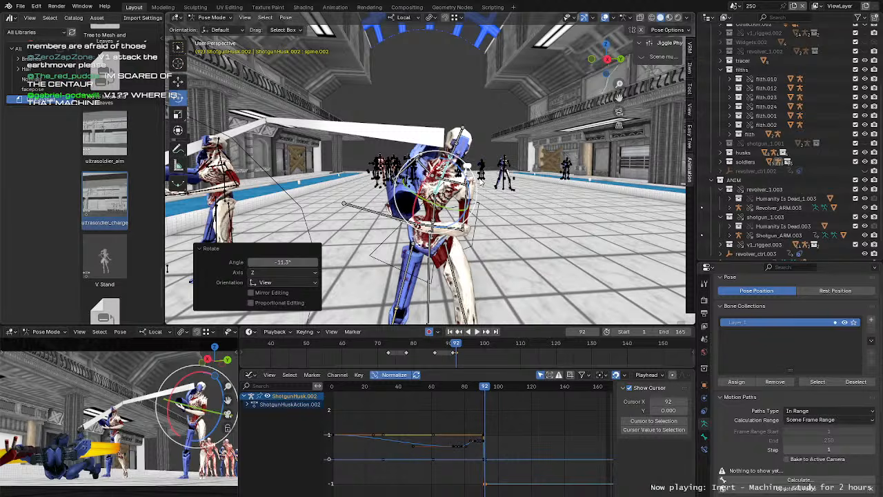
key(ctrl+z)
Step: Rotate spine.002 about 6° at frame 92 and bend the neck bone spine.003 with a 52.7°, -22.3° trackball turn
key(r)
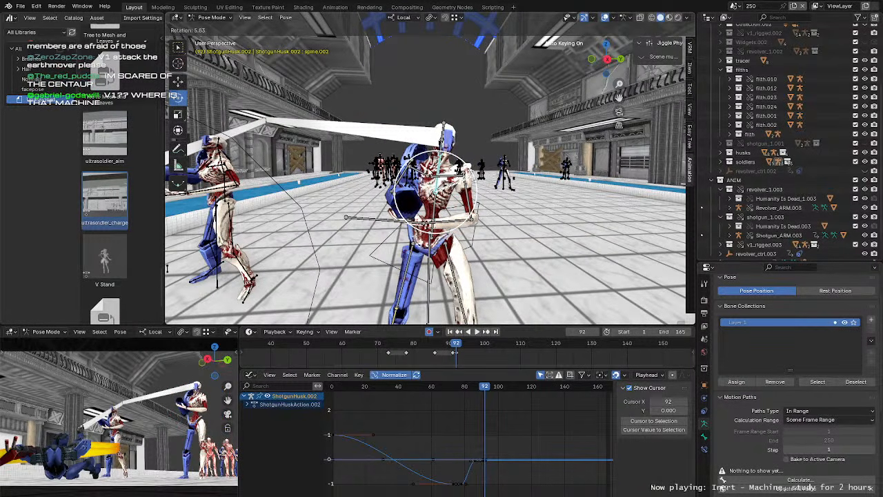
click(166, 269)
middle_drag(166, 269, 460, 181)
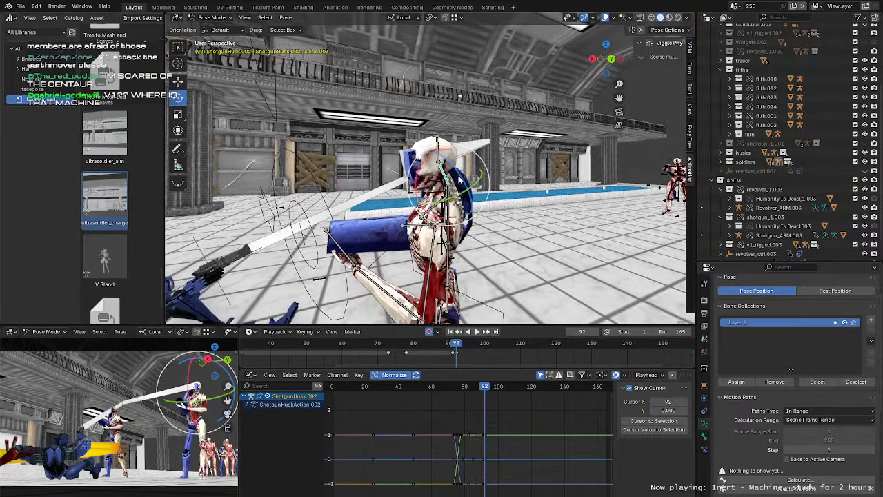
key(r)
key(r)
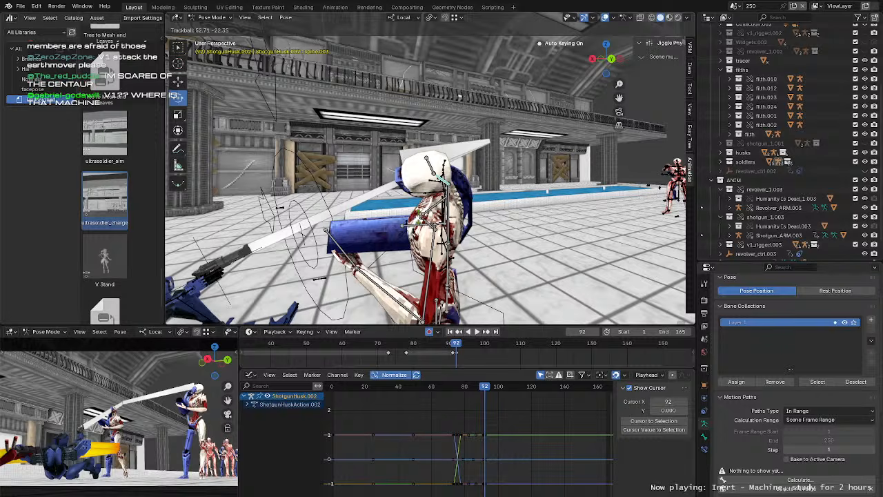
click(55, 185)
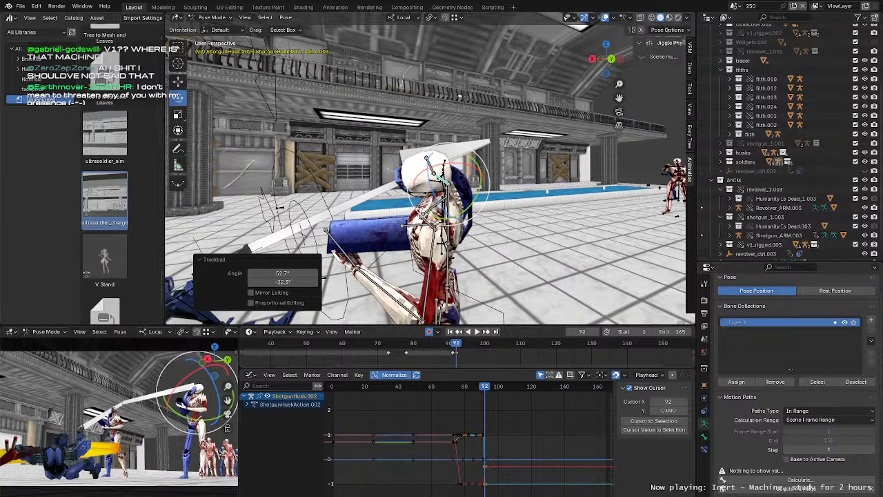
Step: Refine the tilt of spine.003 at frame 92 with a 3.44°, -5.73° trackball rotation, checking it from the front
middle_drag(348, 151, 401, 153)
drag(477, 196, 473, 199)
mouse_move(443, 171)
middle_down()
mouse_move(489, 172)
mouse_move(447, 182)
mouse_move(445, 167)
mouse_move(451, 182)
middle_up()
scroll(445, 166, up, 2)
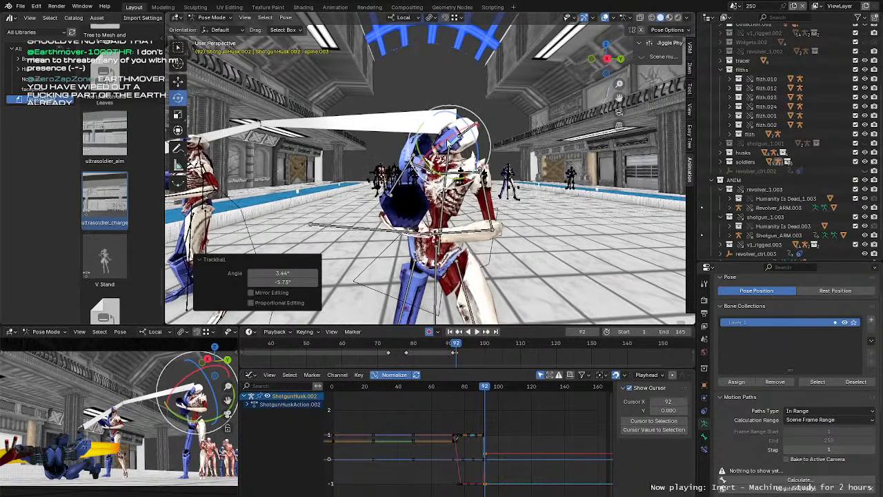
mouse_move(449, 143)
shift+middle_down()
mouse_move(453, 136)
mouse_move(436, 129)
mouse_move(449, 131)
shift+middle_up()
scroll(413, 138, down, 1)
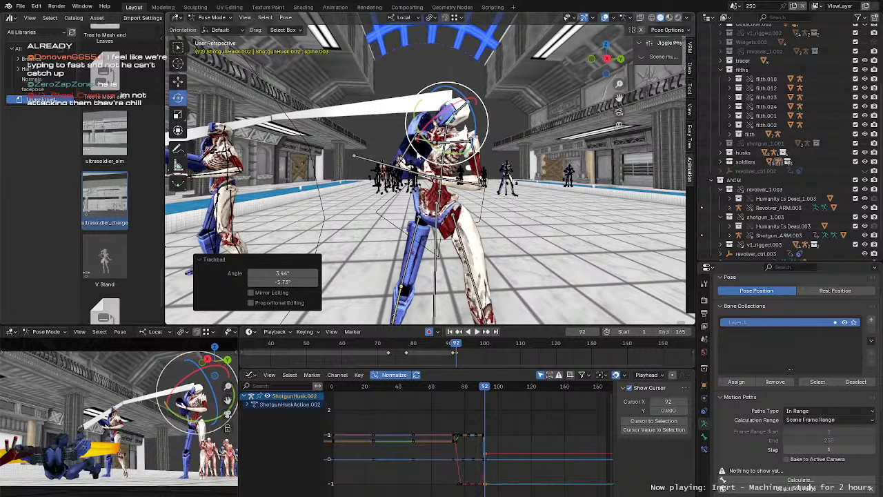
Step: Delete the keyframe at frame 102 on the selected leg bones of ShotgunHusk.002 and replay the motion
click(443, 153)
shift+middle_drag(469, 256, 466, 237)
key(space)
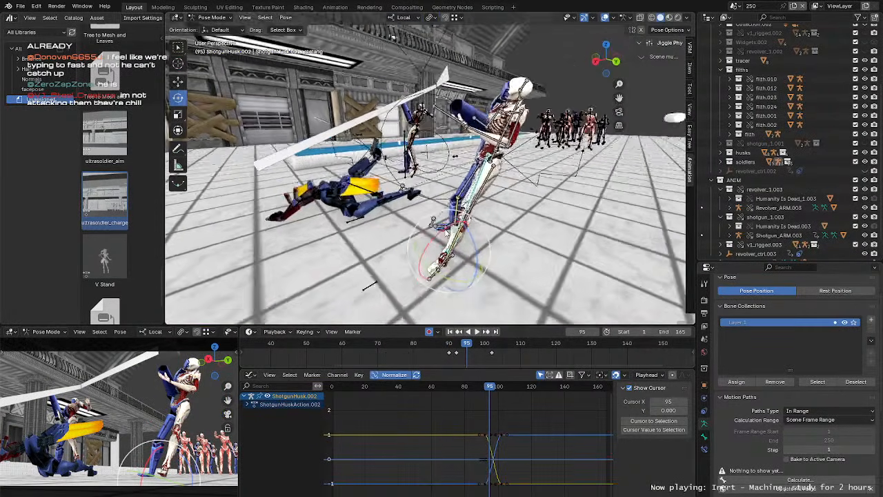
key(space)
mouse_move(481, 361)
middle_down()
mouse_move(493, 360)
mouse_move(484, 359)
middle_up()
drag(505, 356, 484, 349)
key(Delete)
key(space)
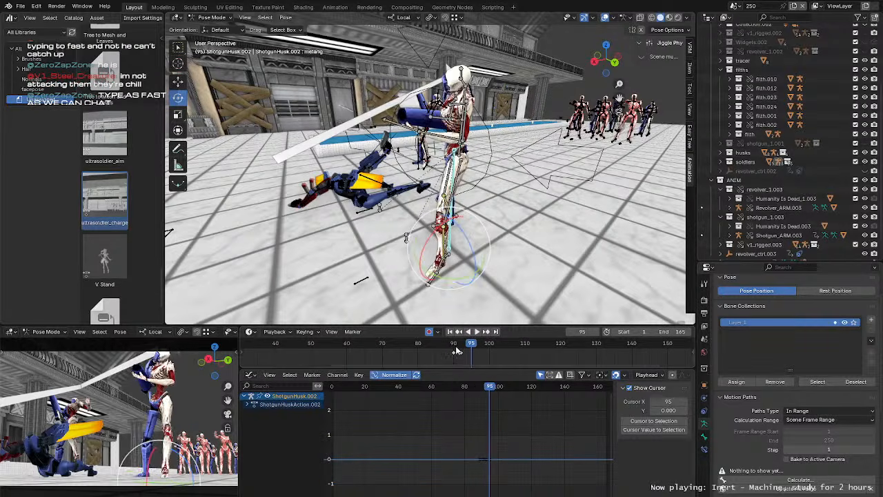
key(space)
Step: Go to frame 96 and move the pelvis bone of ShotgunHusk.002 by about 0.16 m away from the beam
middle_drag(433, 228, 480, 238)
click(460, 150)
middle_drag(474, 286, 459, 290)
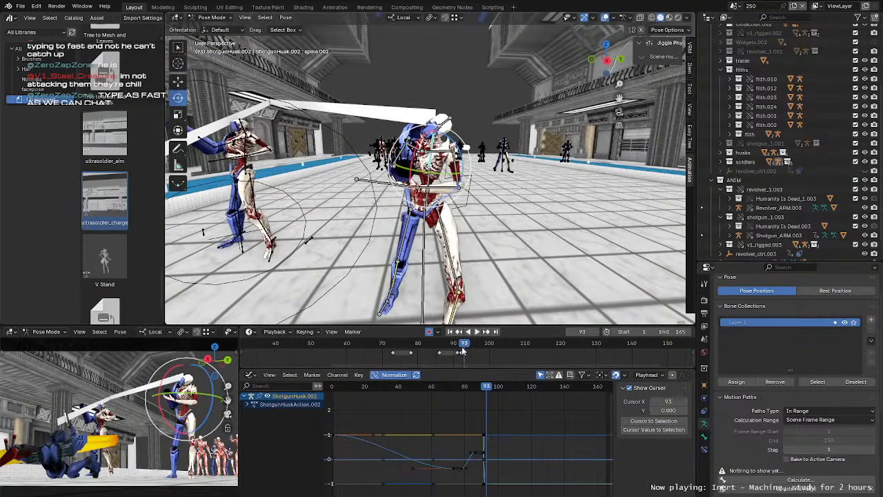
drag(462, 349, 476, 353)
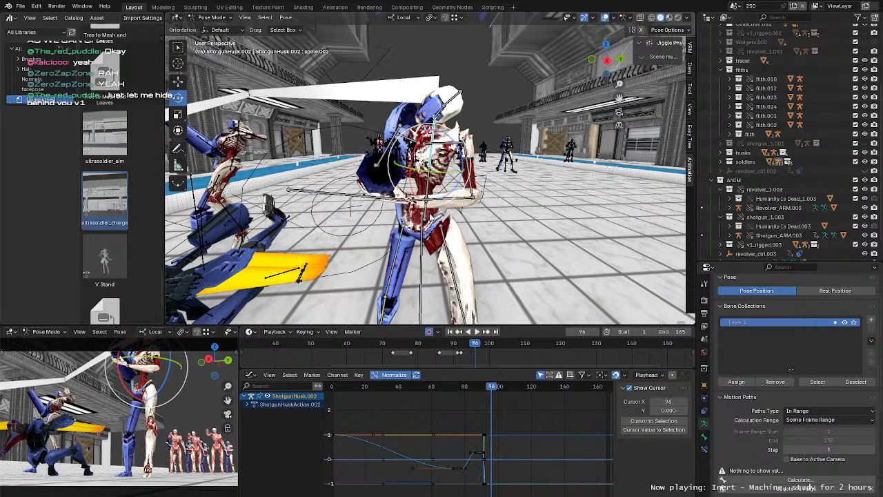
click(427, 220)
middle_drag(429, 238, 456, 238)
key(g)
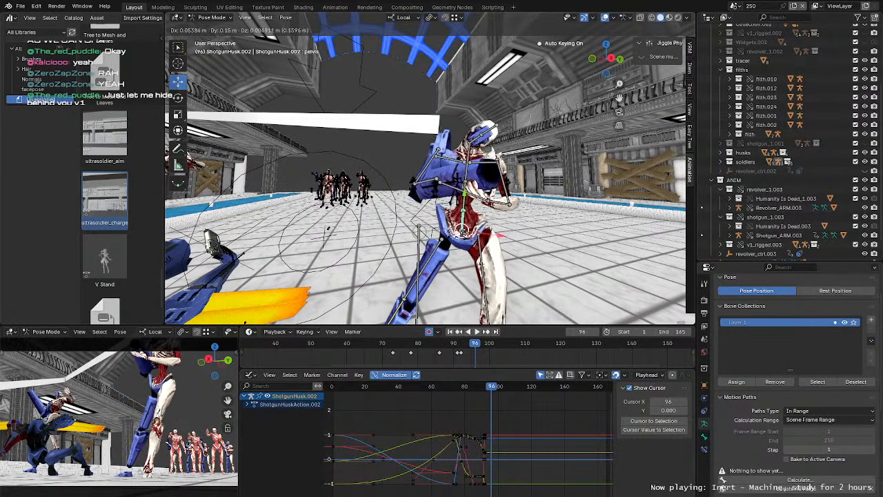
drag(468, 236, 468, 236)
Step: Refine the hip position at frame 96 and rotate the hips and torso into the recoiling lean
middle_drag(476, 239, 419, 235)
key(r)
key(g)
drag(464, 182, 459, 185)
middle_drag(459, 184, 523, 206)
key(r)
drag(477, 139, 492, 143)
shift+middle_drag(493, 144, 474, 178)
click(460, 167)
drag(491, 156, 500, 178)
Step: Rotate the neck bone spine.003 at frame 96 to turn the head, including a 3.44°, -35.5° trackball turn
click(455, 141)
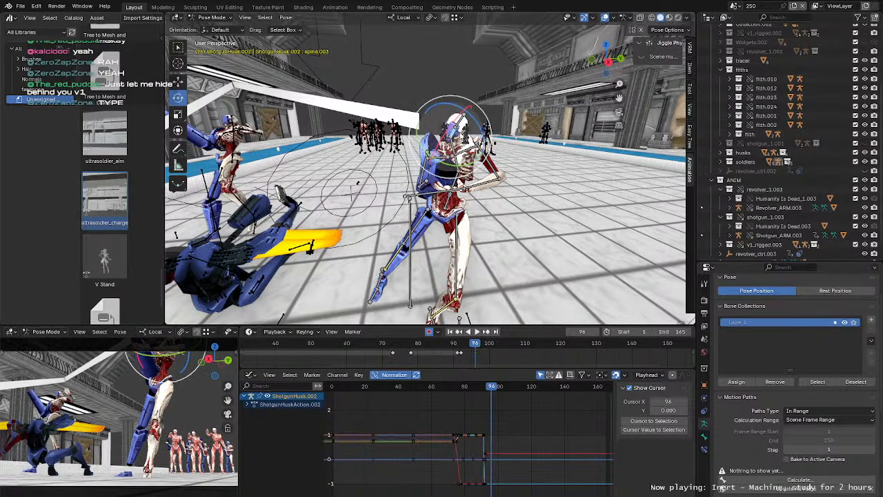
drag(489, 128, 451, 107)
middle_drag(449, 122, 482, 129)
drag(474, 144, 447, 146)
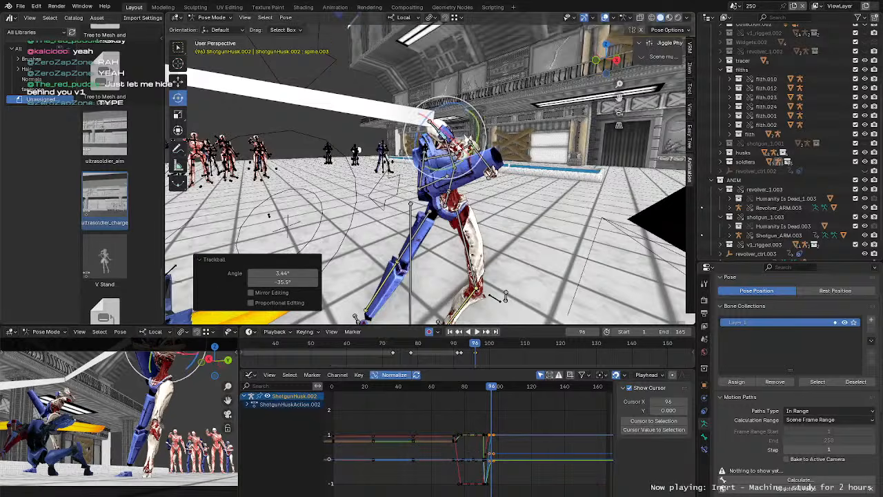
middle_drag(460, 150, 425, 147)
Step: Swing upper_arm.R outward at frame 96 with a -45.8°, -67.6° trackball turn, a 28.5° view rotation and a final adjustment
middle_drag(478, 187, 461, 155)
click(458, 167)
middle_drag(407, 178, 466, 208)
click(445, 182)
key(w)
click(464, 180)
key(r)
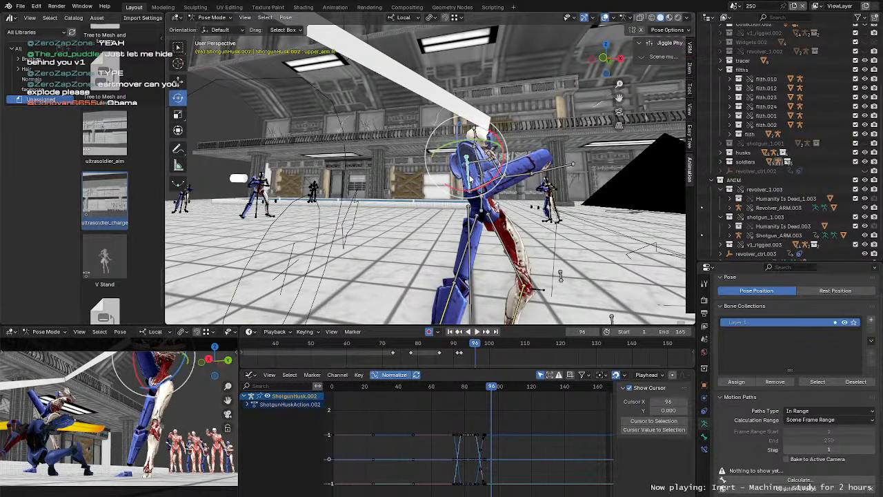
drag(470, 178, 416, 141)
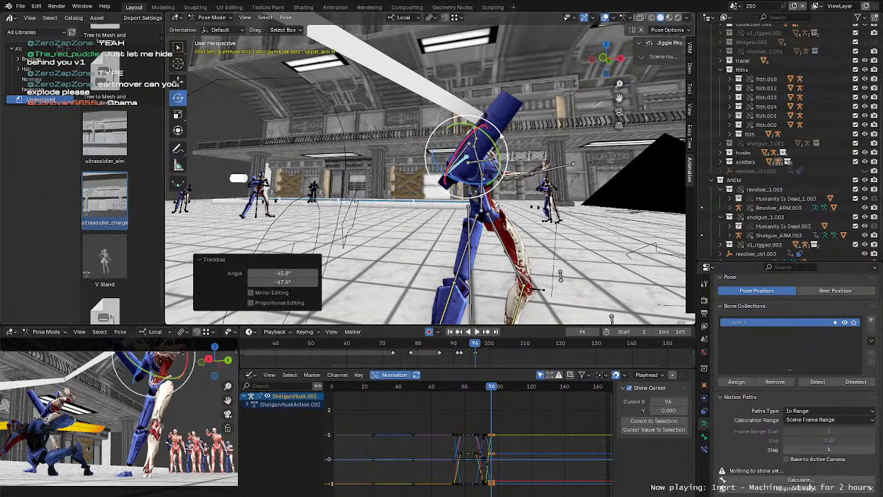
drag(502, 142, 504, 161)
middle_drag(505, 161, 443, 151)
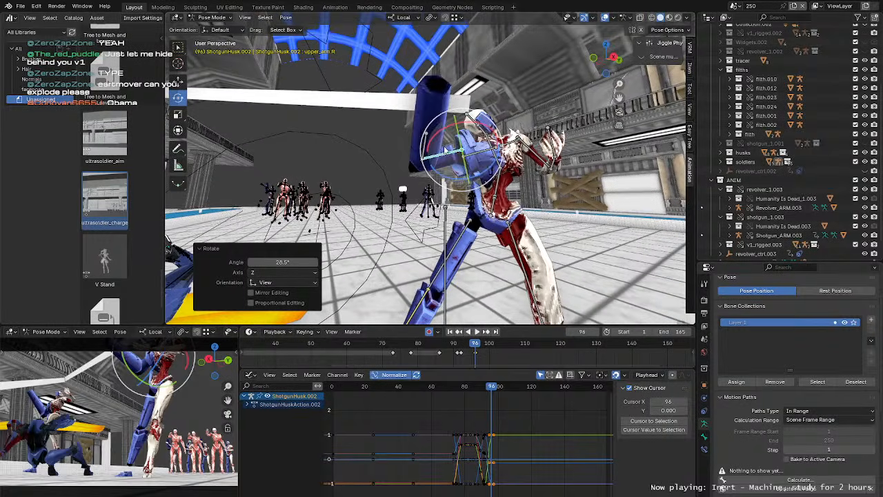
drag(441, 148, 425, 162)
Step: Rotate forearm.R to straighten the gun arm and turn upper_arm.R by a further 14.3° and 20.1°
click(422, 143)
middle_drag(422, 143, 434, 168)
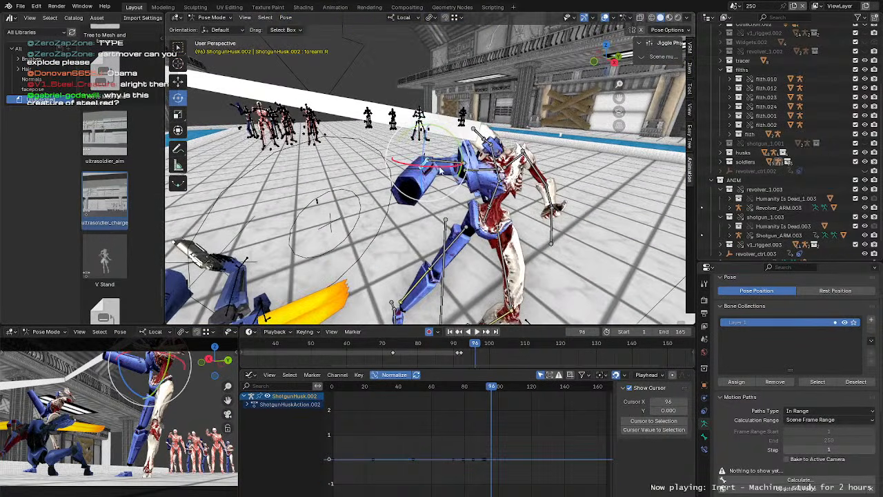
drag(444, 166, 423, 169)
click(443, 164)
middle_drag(443, 164, 456, 172)
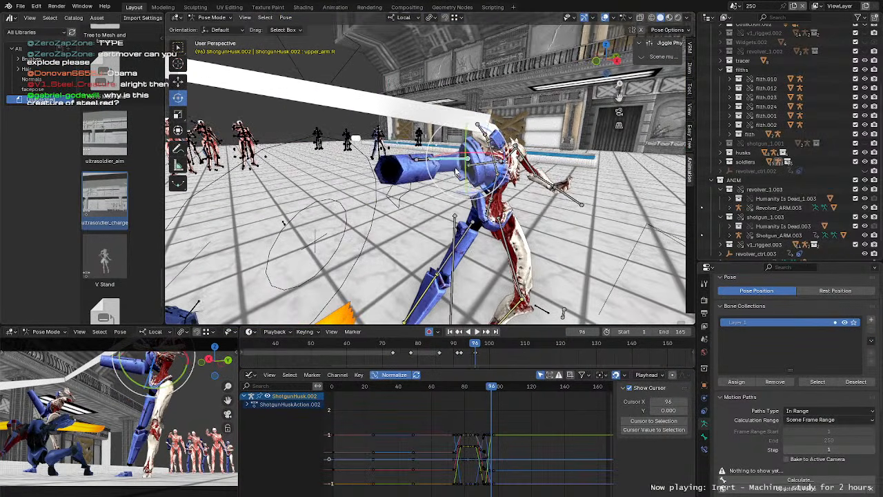
drag(458, 180, 472, 189)
middle_drag(473, 189, 435, 176)
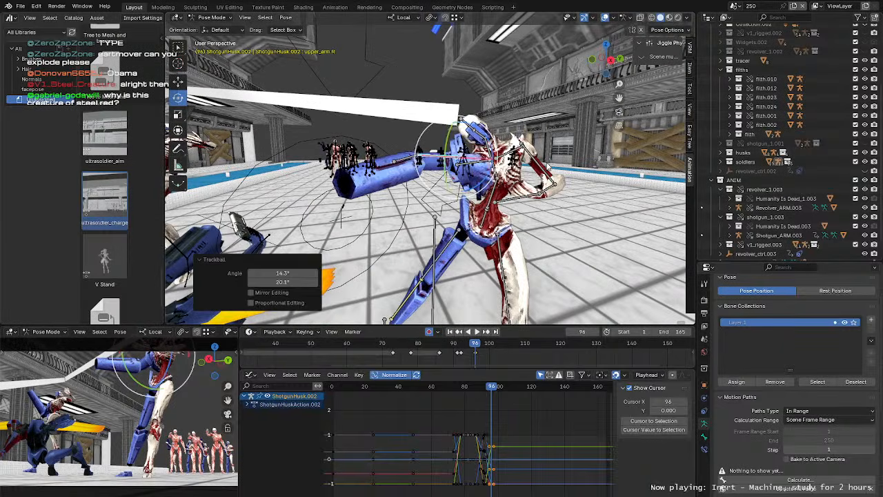
Step: Rotate upper_arm.L at frame 96 to raise the left arm across the chest, including an 11.9° view rotation
click(536, 168)
click(536, 166)
middle_drag(536, 166, 510, 143)
drag(518, 124, 470, 145)
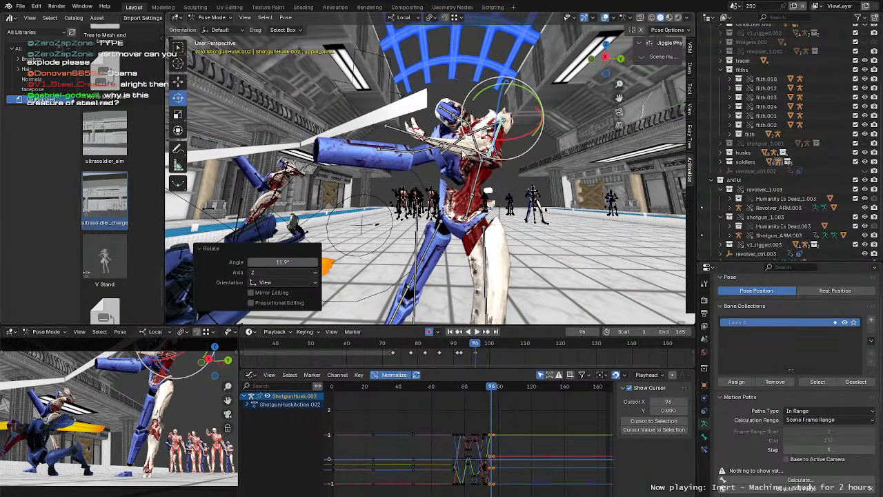
Step: Refine the arm pose at frame 96, turning upper_arm.L with a 5.73°, -6.88° trackball rotation
click(446, 157)
middle_drag(446, 157, 453, 198)
drag(485, 219, 503, 209)
click(489, 158)
middle_drag(491, 157, 527, 152)
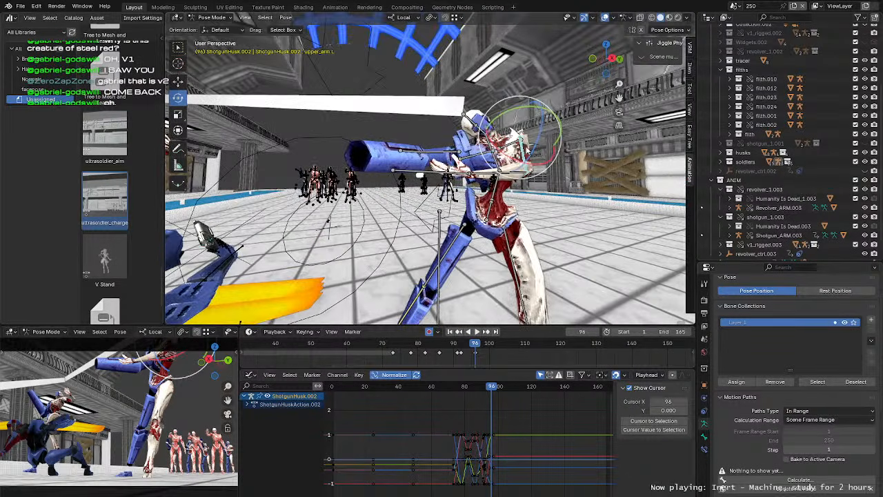
drag(547, 145, 507, 131)
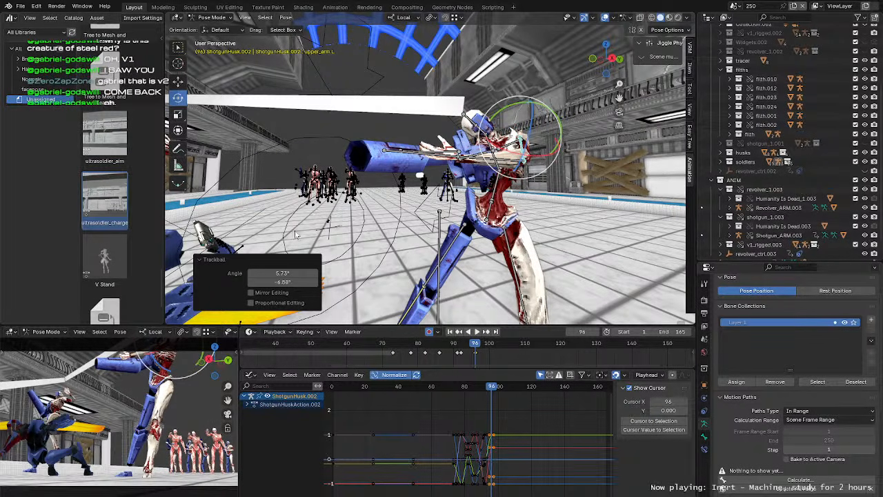
Step: Select the pelvis with the Move tool and replay the frames leading up to 95 to check the new recoil pose
middle_drag(530, 205, 475, 201)
click(445, 172)
key(g)
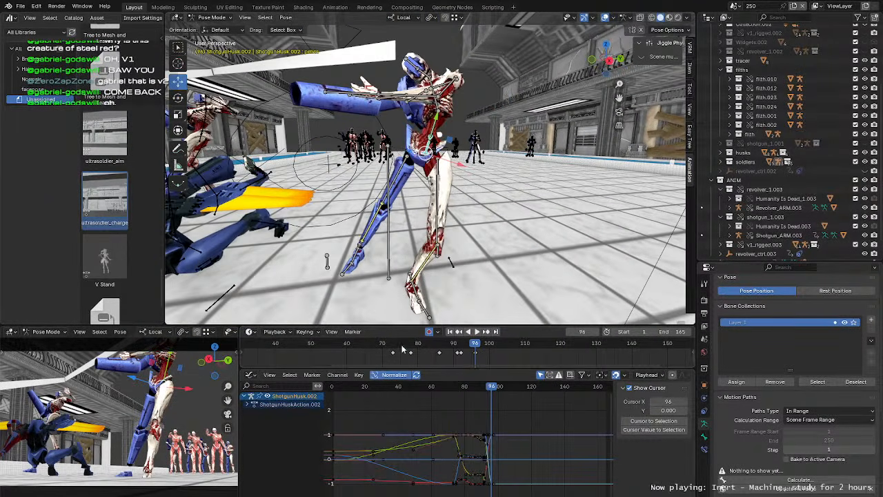
key(space)
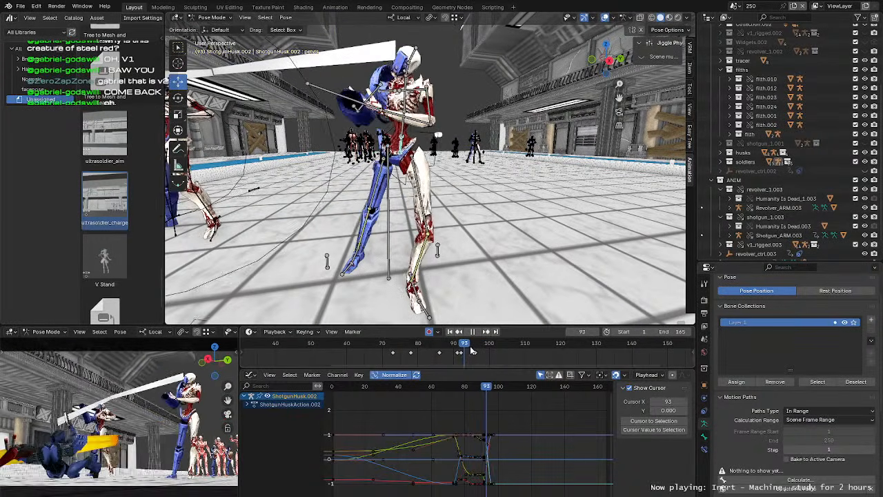
key(space)
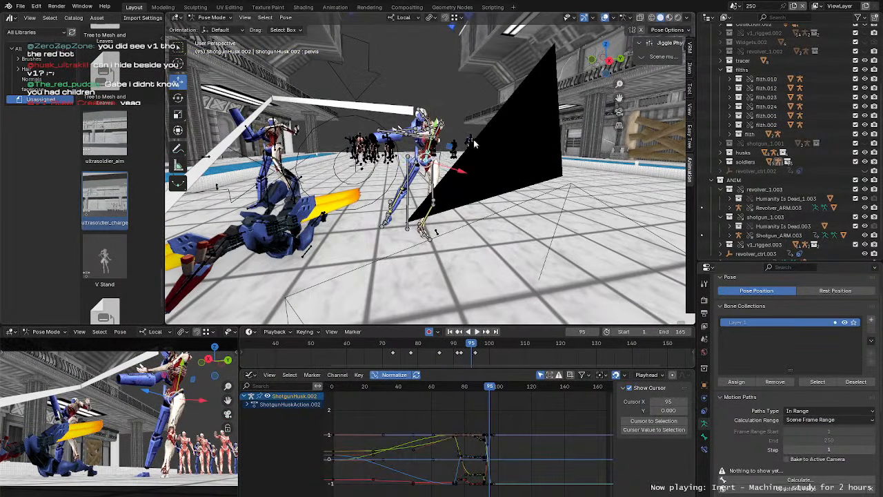
Step: Select all of the shotgun husk's bones and shift their keyframes from frame 96 to frame 95
key(a)
scroll(349, 265, up, 2)
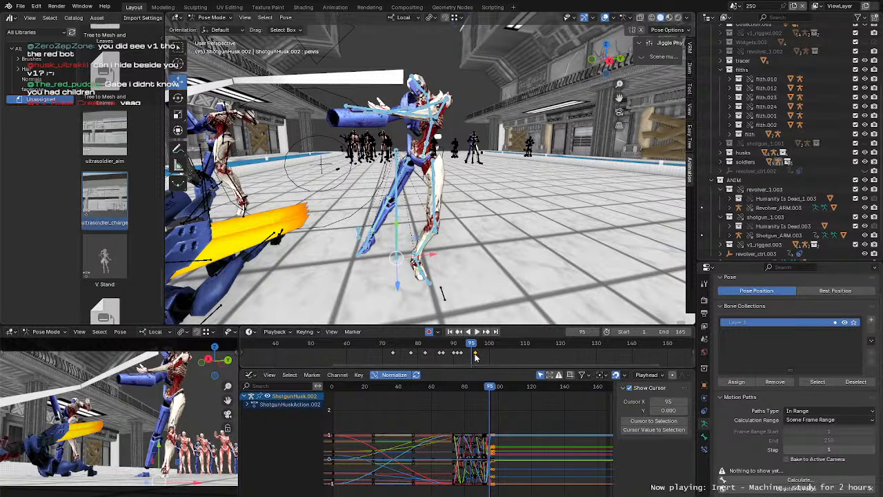
drag(474, 355, 470, 353)
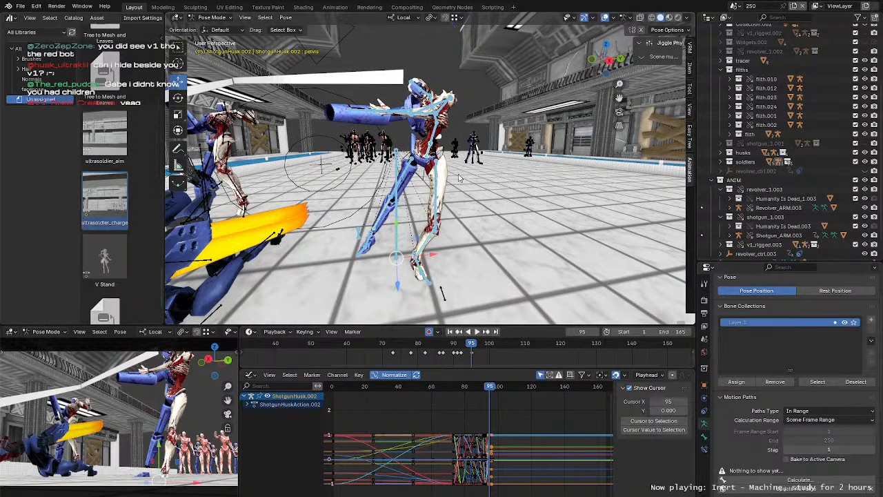
Step: Select the husk's pelvis and replay the animation from frame 79 several times to check the timing into frame 95
scroll(458, 174, up, 2)
key(w)
middle_drag(423, 135, 452, 177)
click(422, 165)
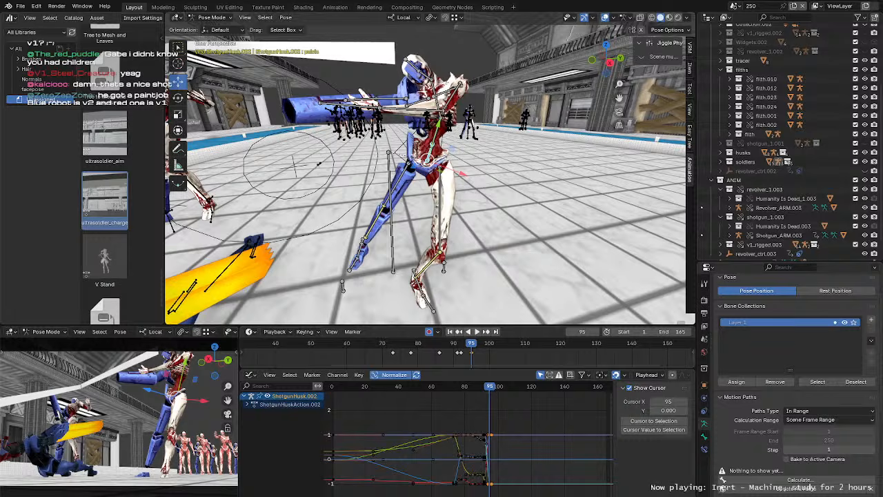
middle_drag(447, 147, 455, 322)
middle_drag(441, 207, 355, 295)
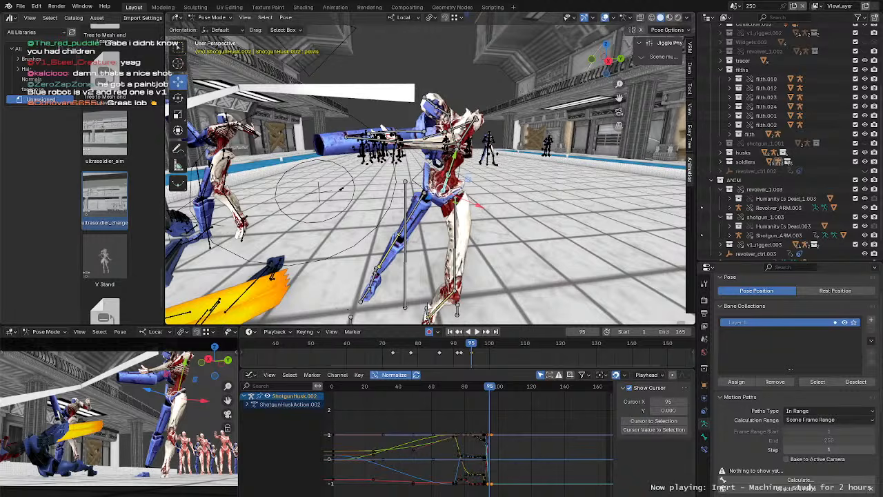
click(415, 346)
key(space)
click(415, 345)
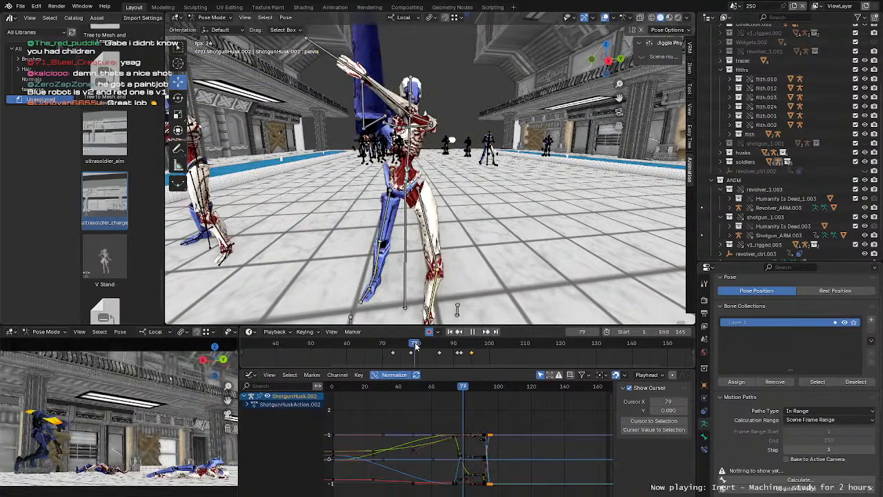
click(416, 345)
key(space)
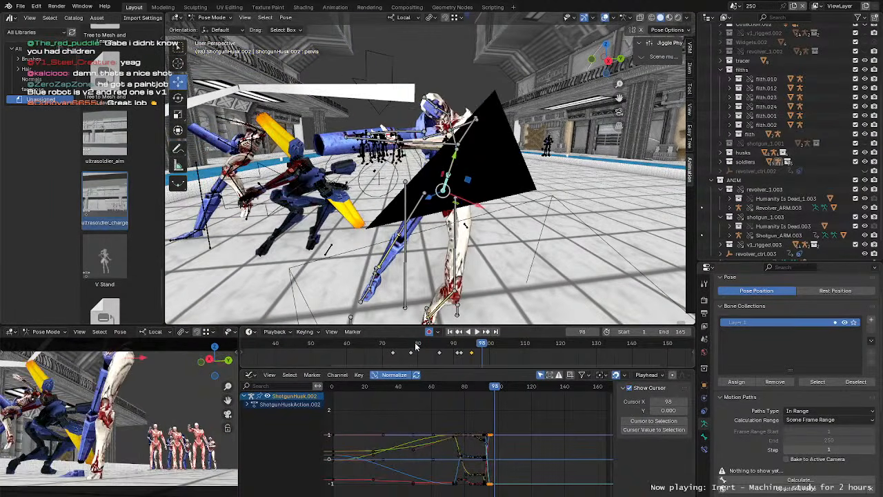
click(415, 346)
key(space)
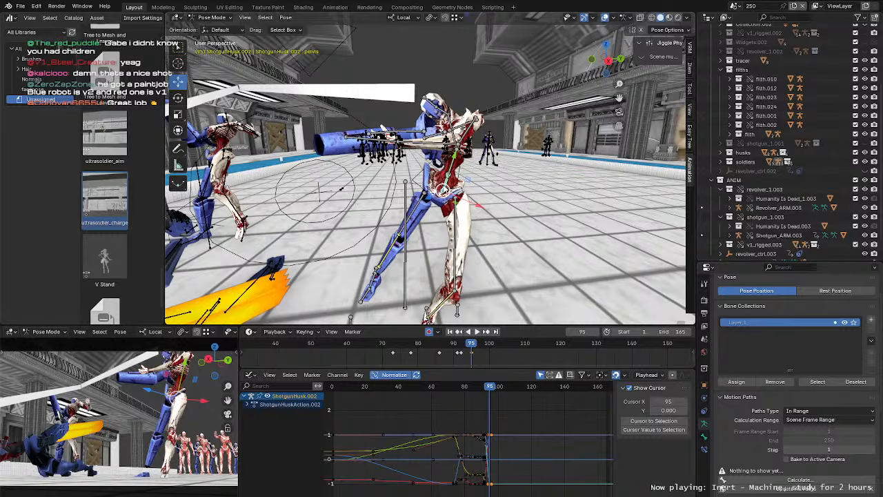
Step: At frame 101, move the pelvis by 0.11567 m in X, 0.24566 m in Y and -0.14958 m in Z
drag(475, 347, 493, 347)
scroll(484, 243, up, 1)
shift+middle_drag(483, 244, 498, 197)
scroll(498, 196, down, 2)
key(g)
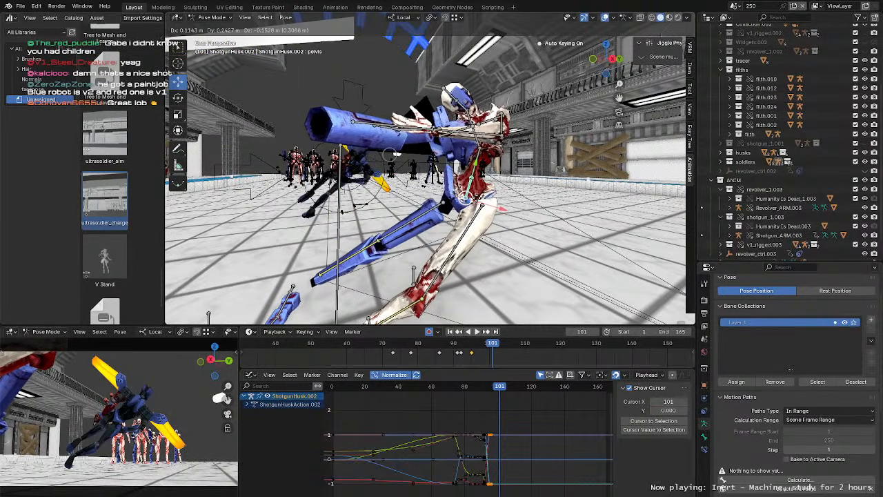
click(397, 153)
Step: Rotate the pelvis at frame 101 with a trackball turn of about 41°, -6°, followed by a plain view rotation
middle_drag(397, 153, 310, 154)
key(r)
key(r)
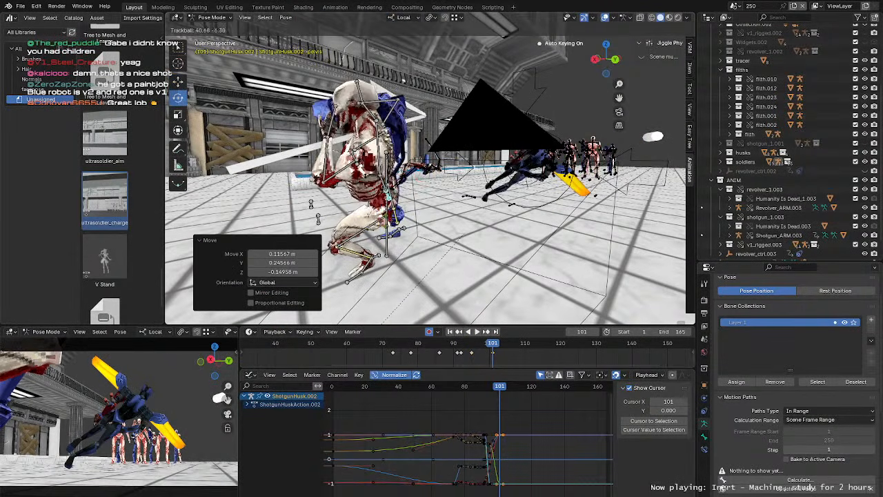
key(Return)
key(r)
click(407, 173)
Step: Bend the upper body at frame 101 by rotating the spine bones, including a -14.9°, 0° trackball turn and spine.002
middle_drag(407, 173, 489, 173)
click(491, 174)
key(r)
key(r)
click(422, 185)
key(r)
key(r)
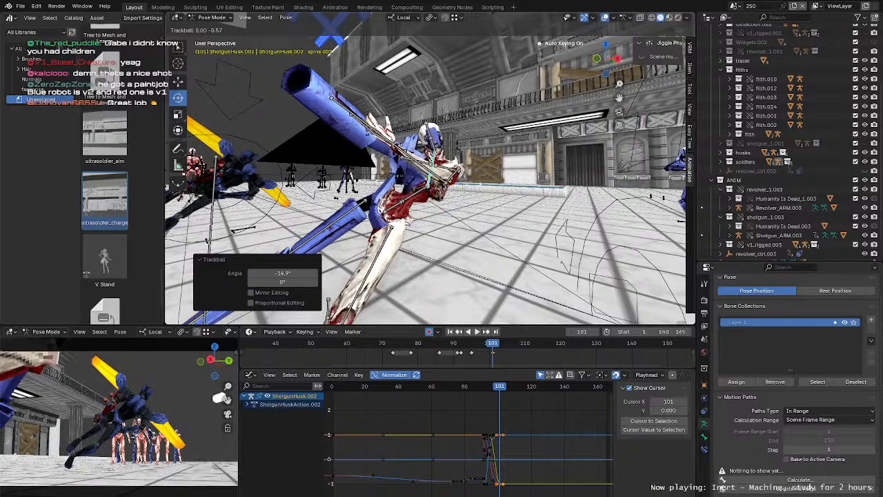
click(473, 173)
middle_drag(421, 160, 310, 198)
click(443, 149)
key(r)
key(r)
click(442, 163)
Step: Pose the gun arm at frame 101, turning upper_arm.R with a 6.88°, 48.1° trackball rotation
click(359, 142)
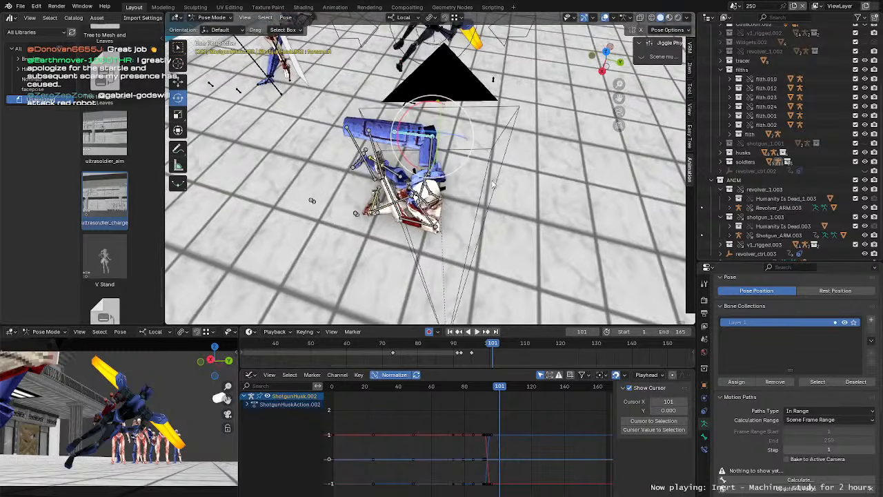
middle_drag(496, 153, 450, 159)
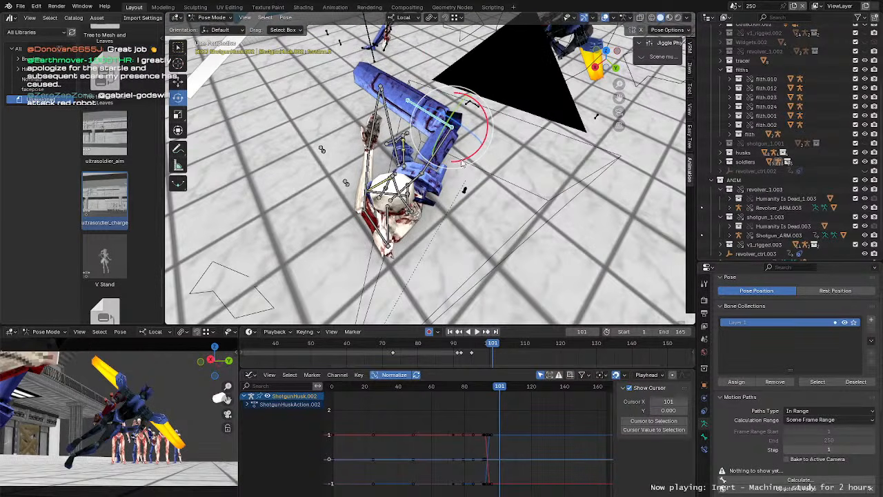
drag(462, 164, 431, 160)
click(433, 159)
middle_drag(436, 171, 443, 131)
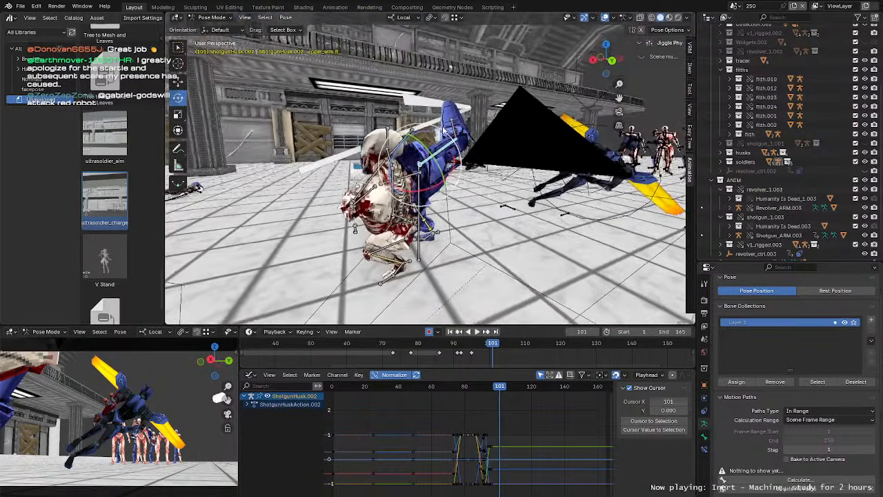
key(r)
key(r)
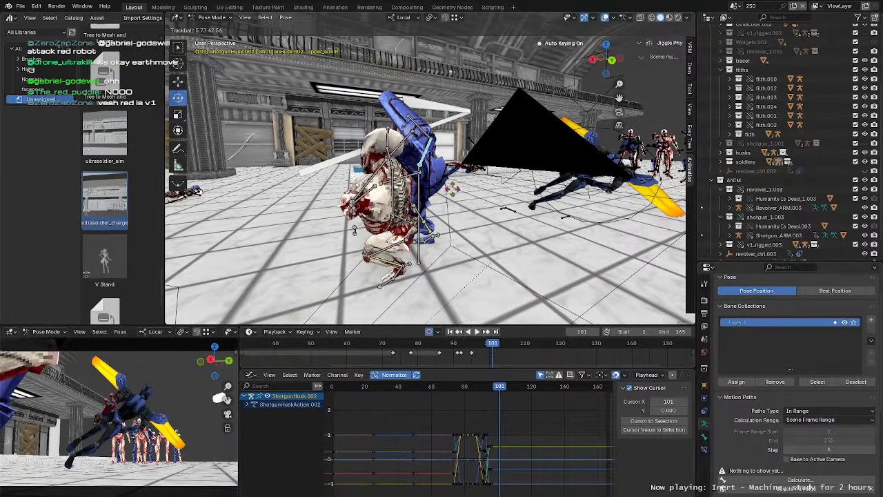
click(453, 189)
Step: Swing upper_arm.L at frame 101 with trackball rotations of -37.8°, 5.73° and -13.2°, 16.6°
middle_drag(453, 189, 604, 165)
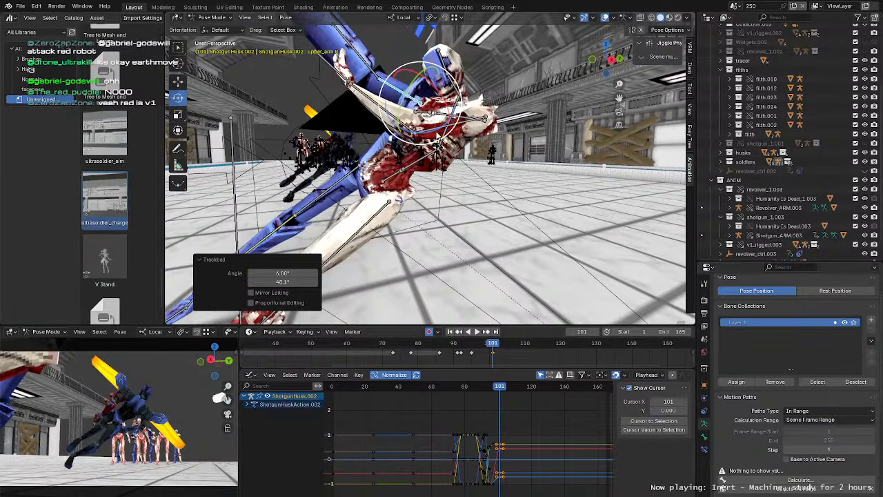
click(425, 140)
middle_drag(426, 140, 478, 171)
click(464, 200)
click(478, 187)
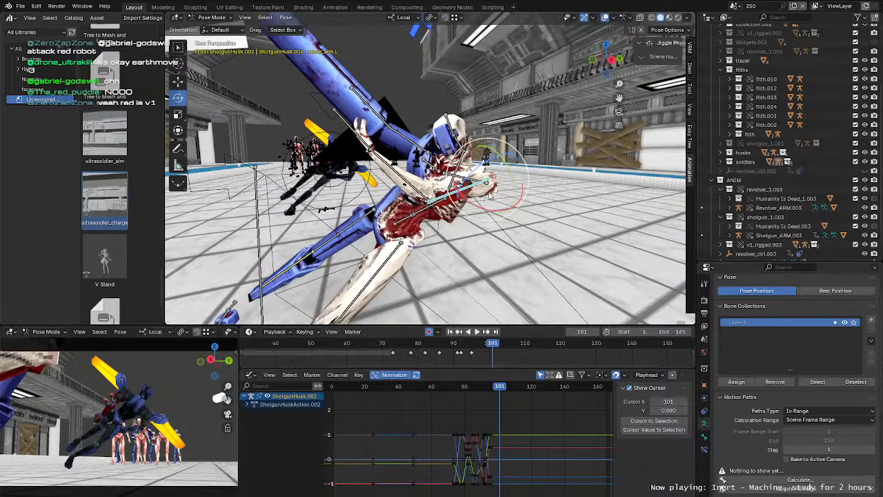
key(r)
key(r)
key(r)
click(511, 183)
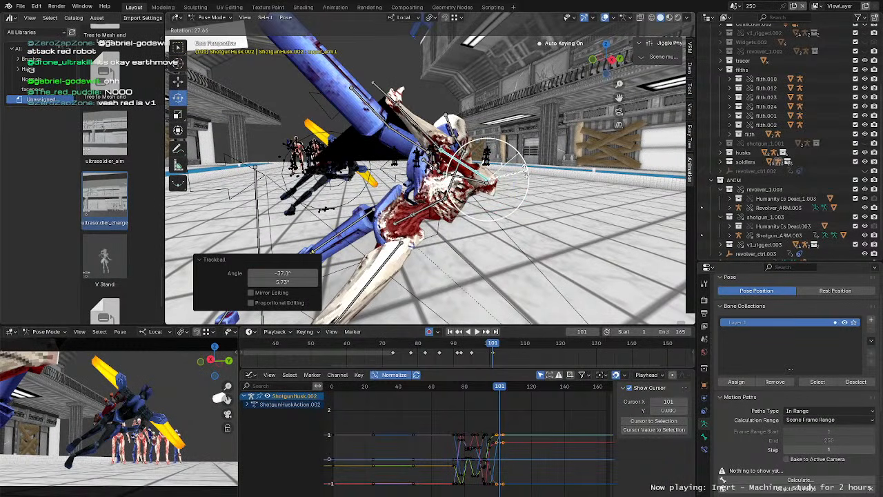
key(r)
key(r)
click(509, 175)
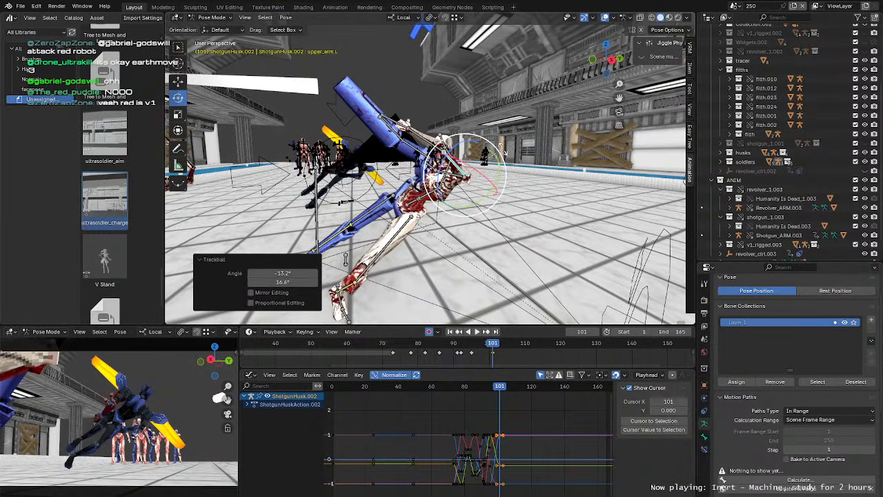
Step: Refine upper_arm.L at frame 101 with another view rotation and a rotation constrained to the X axis
key(r)
click(506, 173)
middle_drag(506, 171, 437, 230)
key(r)
key(x)
click(437, 166)
Step: Insert keyframes for the left foot IK bone at frames 101 and 95 to pin the foot in place
click(428, 226)
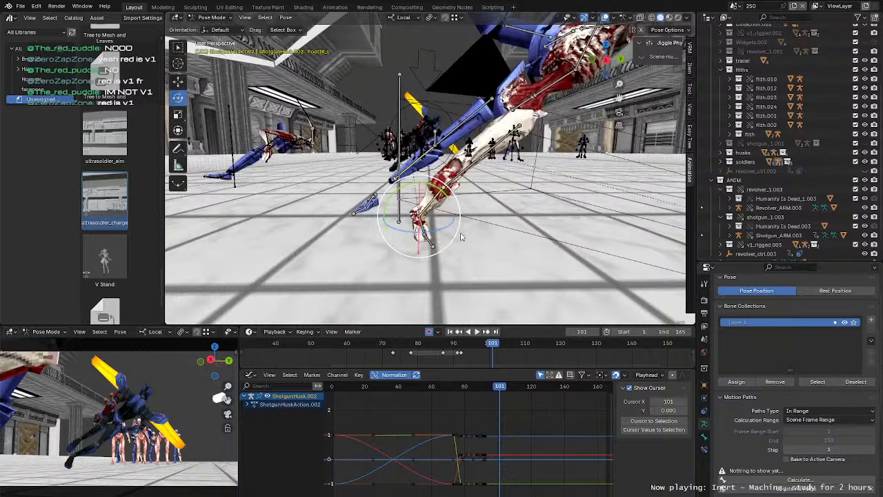
key(i)
key(Left)
key(Left)
key(Left)
key(Left)
key(Left)
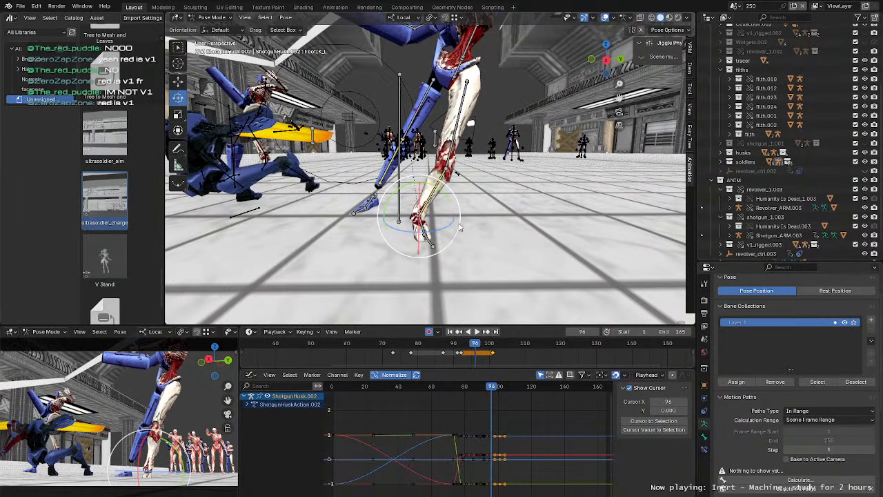
click(458, 66)
drag(471, 346, 470, 346)
middle_drag(441, 207, 427, 219)
click(428, 220)
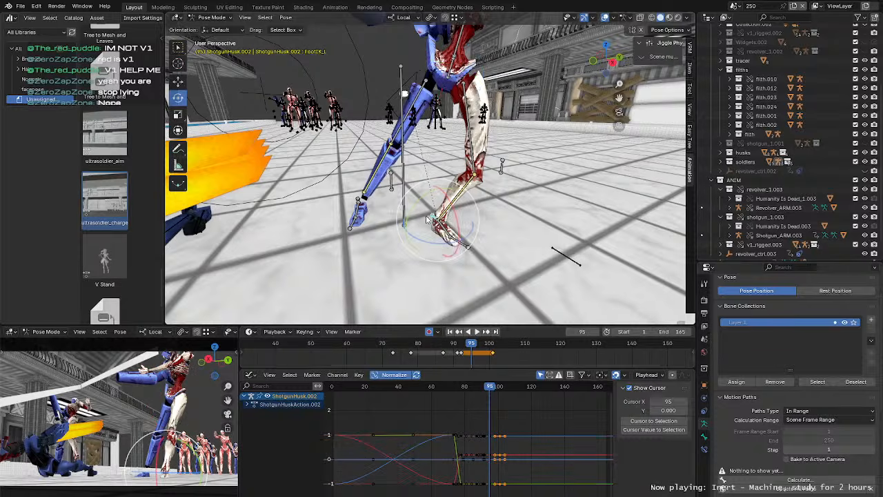
key(i)
Step: Select all of the husk's bones, shift the frame 101 keyframes to frame 99 and go to that frame
middle_drag(516, 242, 484, 238)
drag(472, 344, 492, 352)
middle_drag(482, 207, 514, 131)
scroll(493, 141, down, 3)
click(394, 189)
key(a)
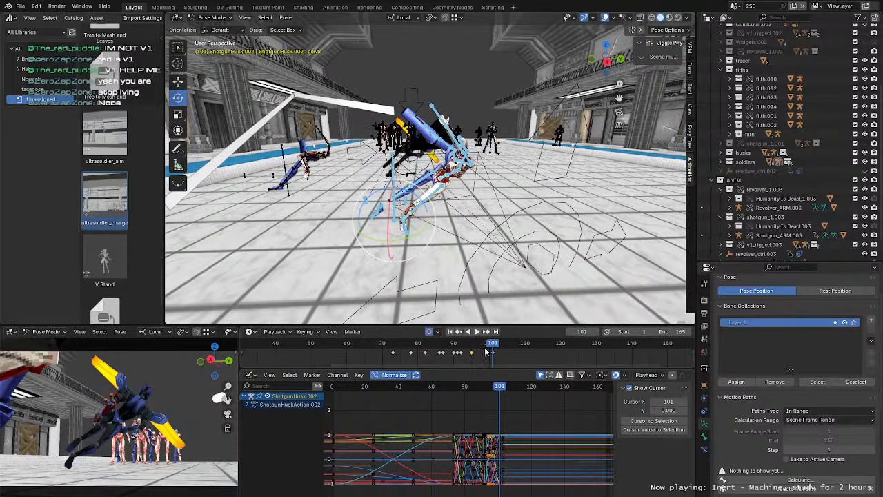
key(i)
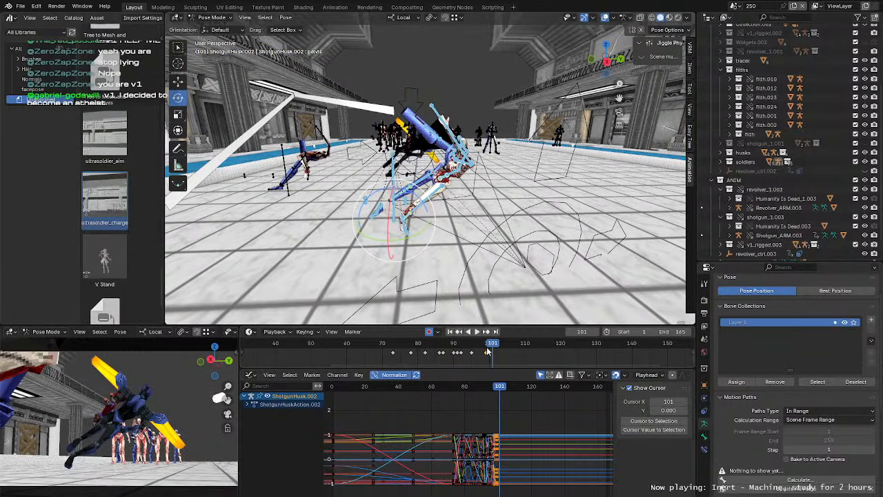
click(486, 351)
Step: Pitch the left foot IK bone onto its toes at frame 99 with a 51.6° view rotation and a trackball turn
scroll(414, 265, up, 3)
middle_drag(414, 266, 411, 185)
click(444, 236)
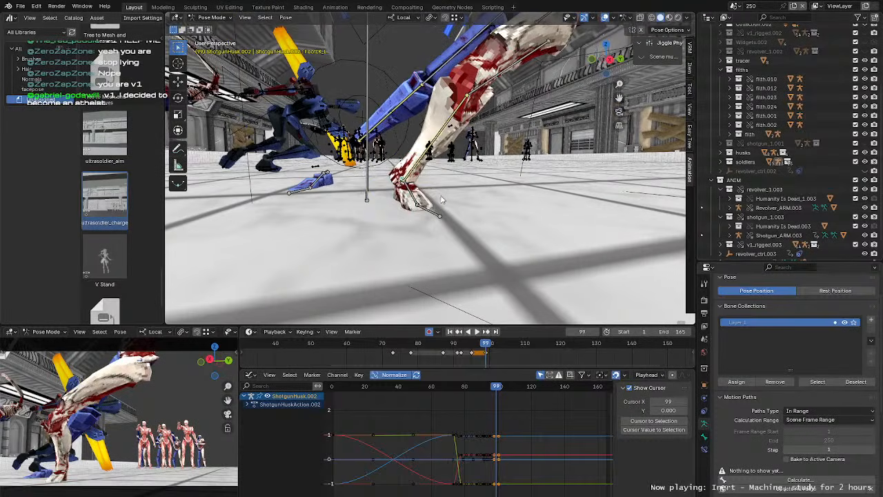
key(r)
key(g)
drag(412, 185, 401, 201)
key(r)
click(400, 201)
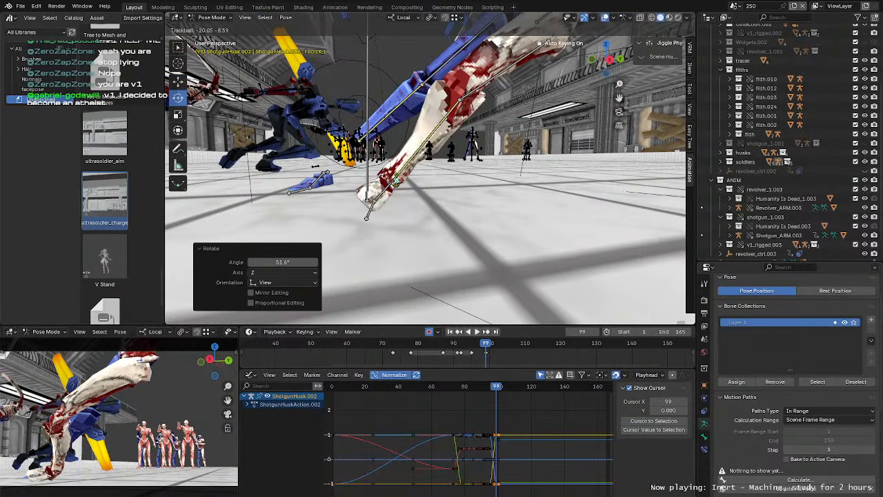
Step: Select the right foot IK bone and insert a keyframe for it at frame 99
middle_drag(400, 201, 499, 226)
click(307, 185)
key(g)
key(i)
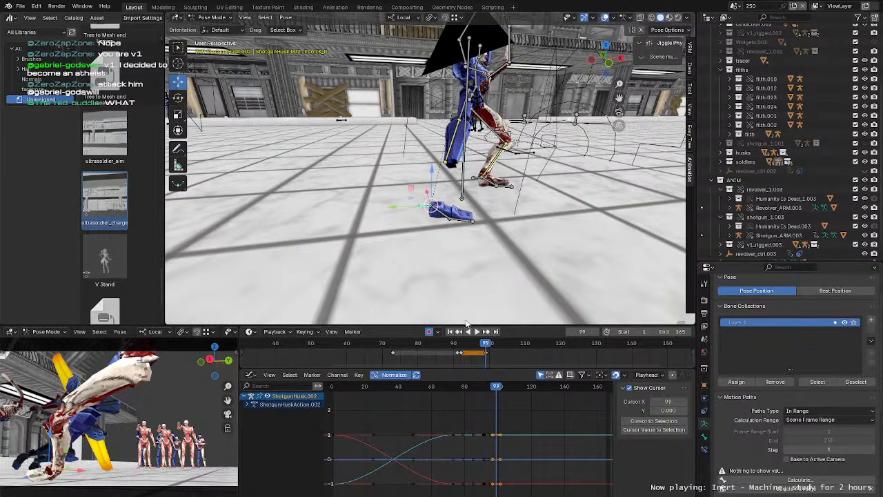
Step: At frame 95, rotate the right foot IK bone by -33.2°, -33.2° and move it by -0.024922, 0.054234, 0.088362 m
middle_drag(464, 296, 547, 215)
click(498, 147)
click(473, 342)
click(432, 219)
key(r)
drag(566, 222, 555, 209)
key(g)
drag(570, 241, 549, 208)
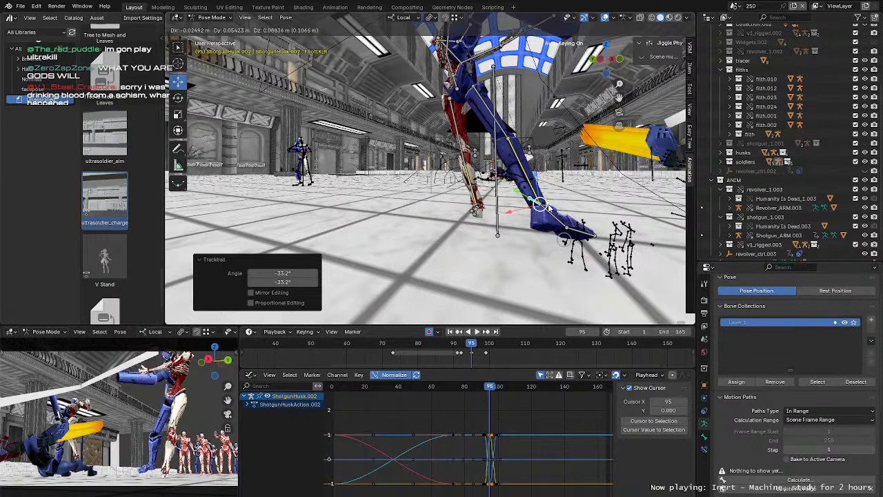
Step: Nudge the right foot IK bone about 0.04 m at frame 95 and turn it with a 5.73°, -4.01° trackball rotation
middle_drag(549, 208, 450, 216)
drag(440, 217, 455, 221)
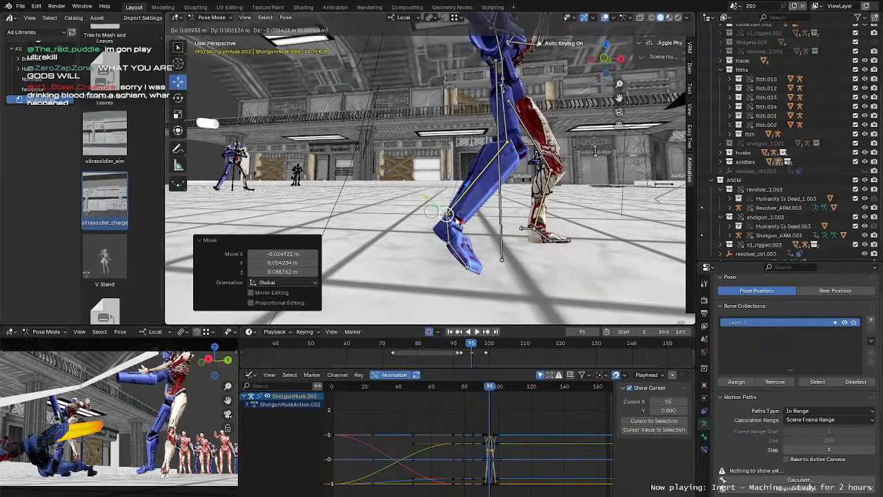
middle_drag(538, 219, 416, 231)
key(r)
key(r)
key(r)
click(412, 229)
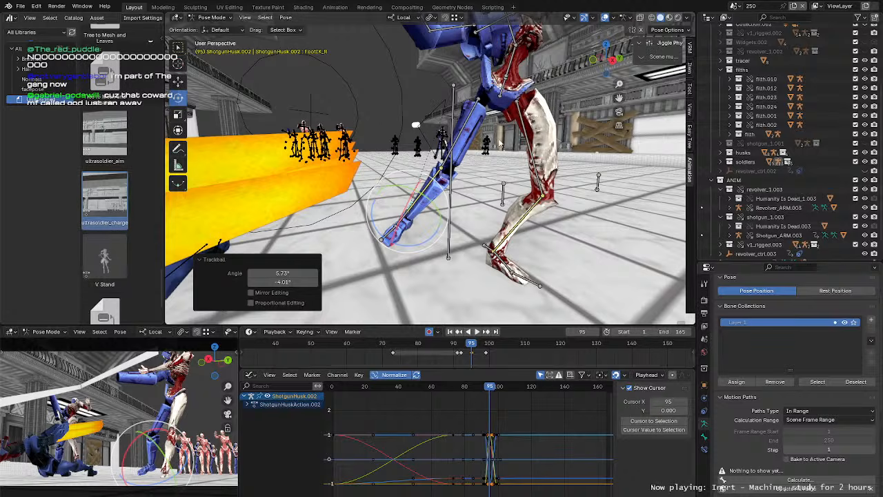
Step: At frame 100, move the right foot IK bone by -0.005802, 0.19932, 0.17183 m to bring it up to the leg
middle_drag(406, 159, 483, 162)
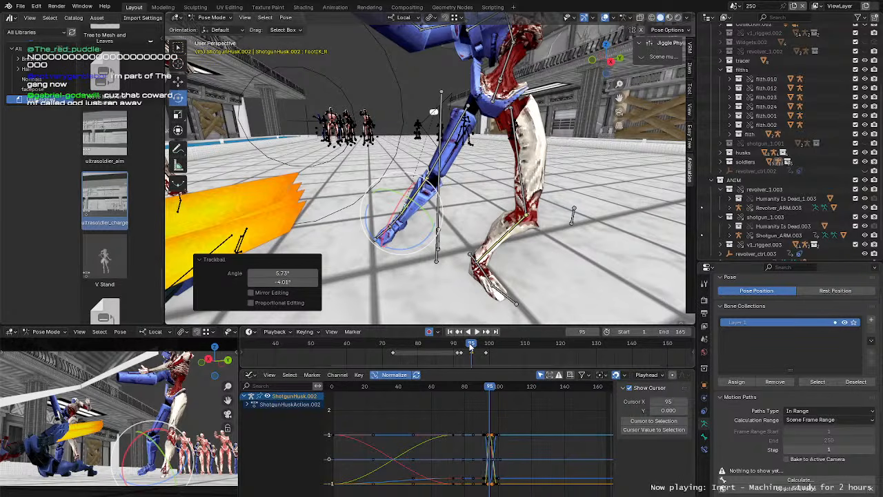
drag(471, 347, 489, 350)
middle_drag(402, 211, 550, 268)
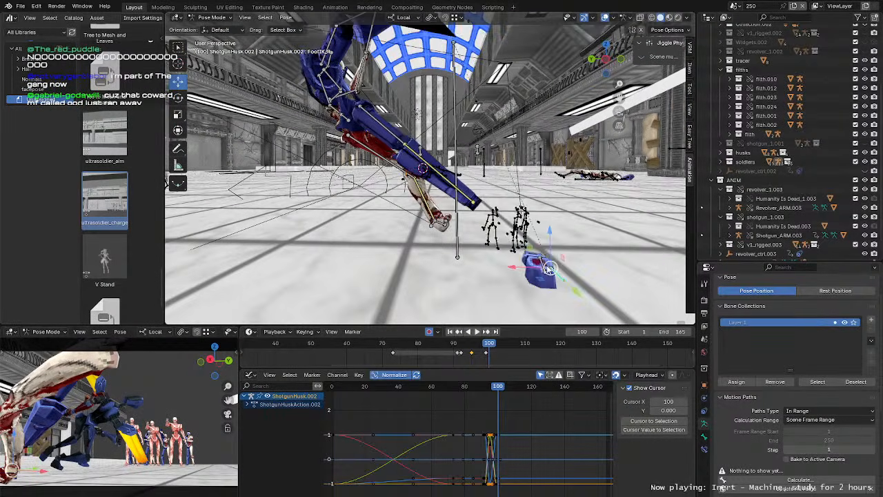
key(g)
click(461, 187)
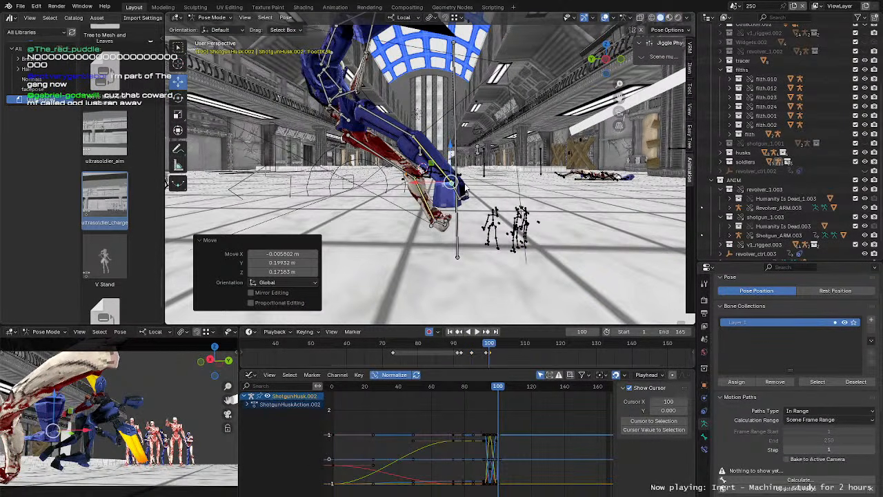
Step: Rotate the right foot IK bone at frame 100 with a view rotation and a trackball turn to align it with the shin
middle_drag(464, 187, 417, 193)
key(r)
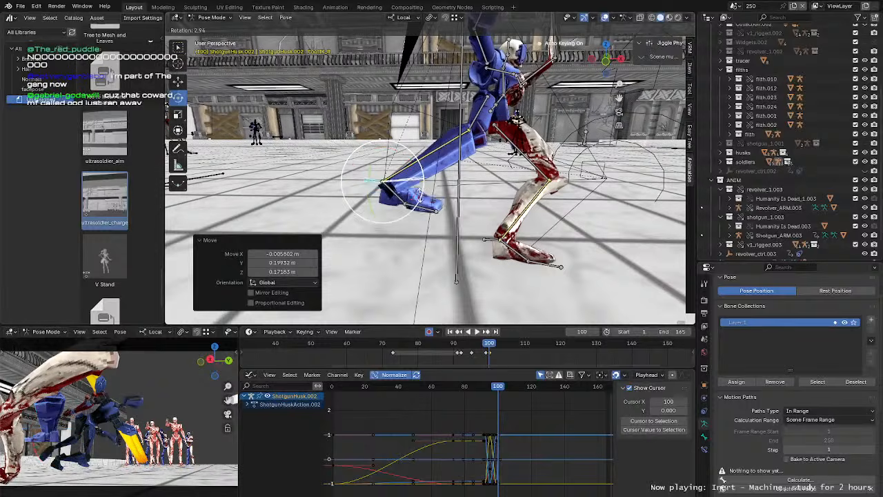
click(377, 212)
key(r)
key(r)
click(366, 172)
Step: Adjust the right foot IK bone's position at frame 100 with small free moves
middle_drag(366, 172, 405, 175)
key(g)
click(439, 181)
key(g)
drag(401, 175, 402, 172)
Step: Turn the right foot's toes downward at frame 100, then shift its IK bone by 0.000866, 0.005214, 0.014093 m and 0.023565, -0.000477, 0 m
middle_drag(402, 173, 378, 181)
key(r)
drag(427, 174, 391, 187)
key(g)
middle_drag(392, 188, 426, 202)
drag(426, 201, 436, 201)
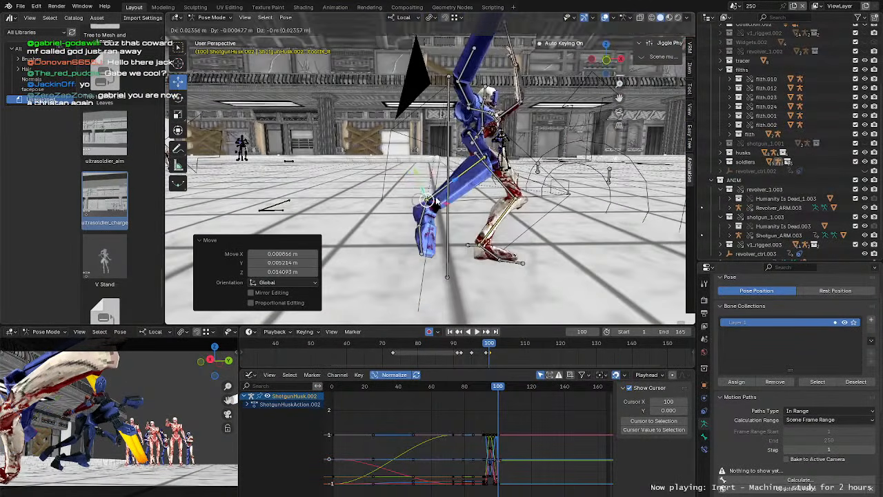
middle_drag(436, 200, 407, 201)
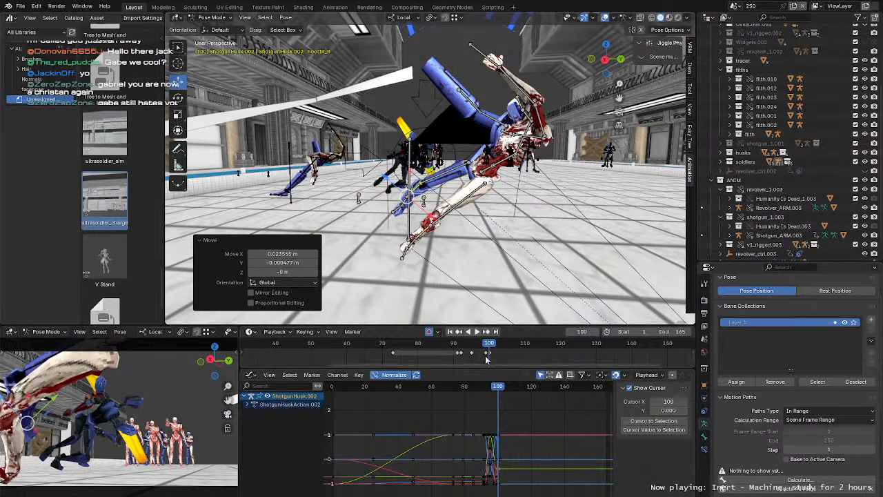
Step: Key the right foot IK bone of ShotgunHusk.002 at frame 100, then shift that keyframe to frame 99
key(i)
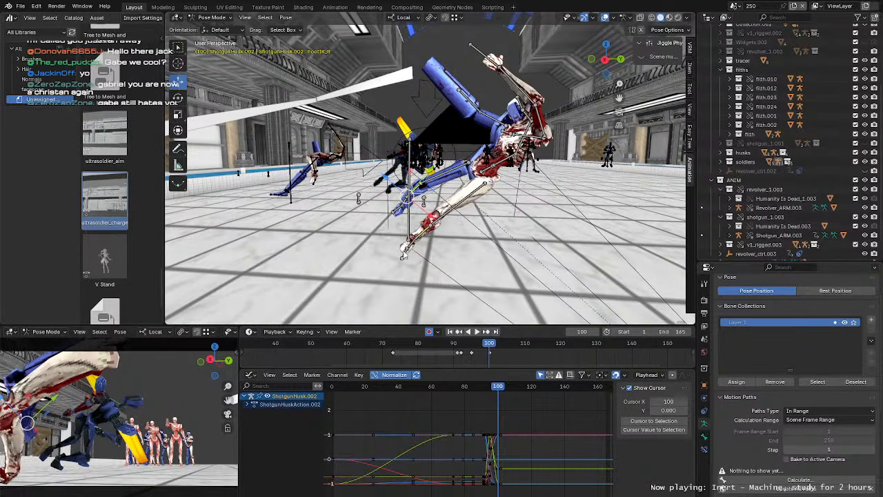
middle_drag(404, 255, 432, 249)
click(439, 234)
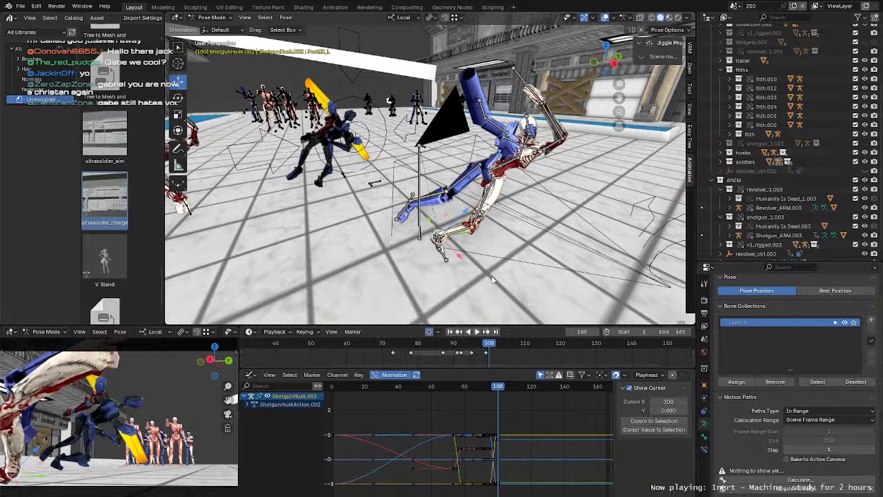
click(414, 193)
click(445, 193)
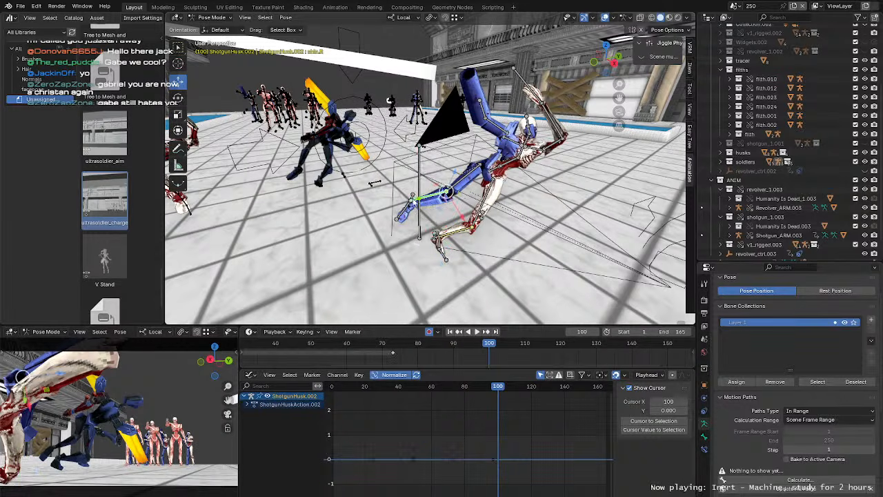
click(412, 197)
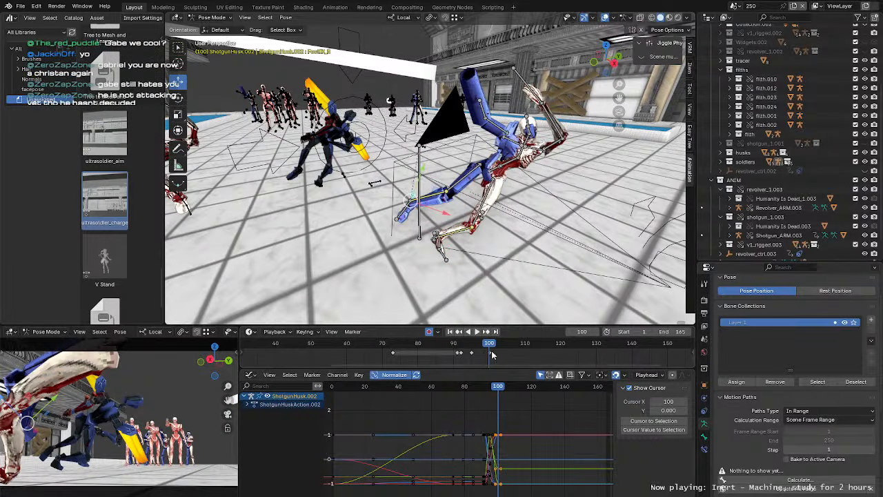
scroll(387, 348, down, 2)
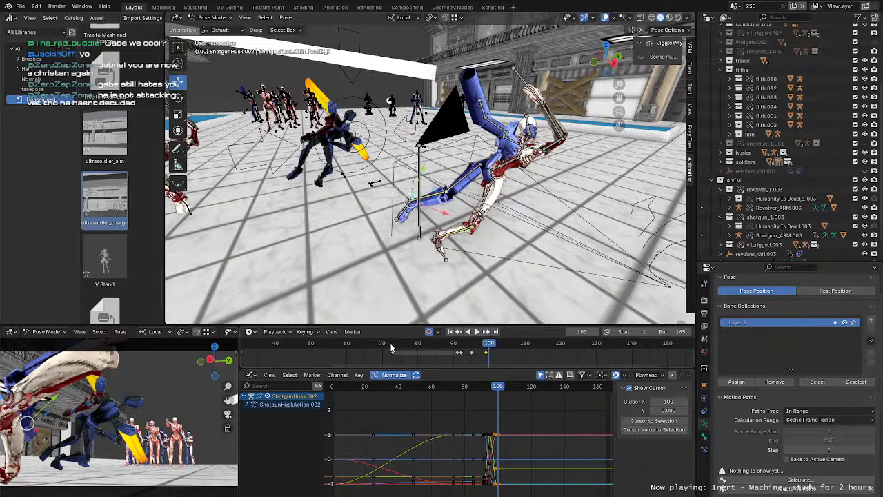
Step: Play the shot from frame 1 through the camera view with the viewport overlays hidden
click(405, 343)
scroll(387, 348, down, 4)
click(271, 344)
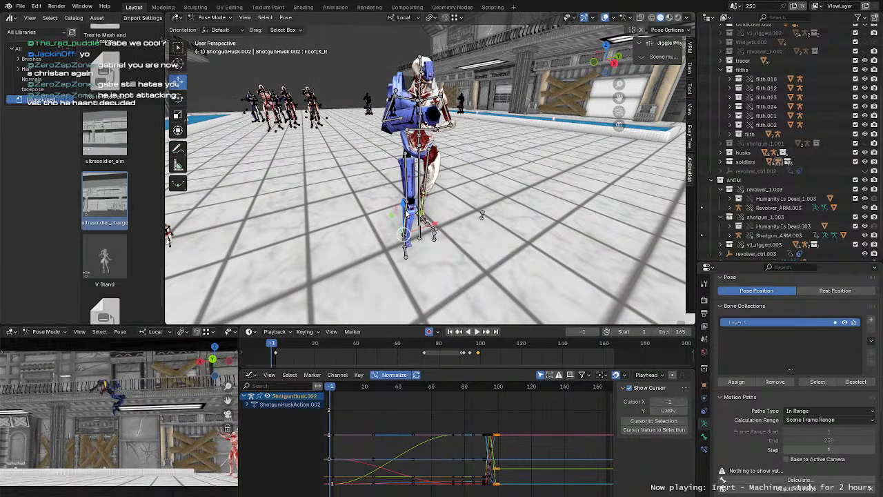
key(grave)
key(1)
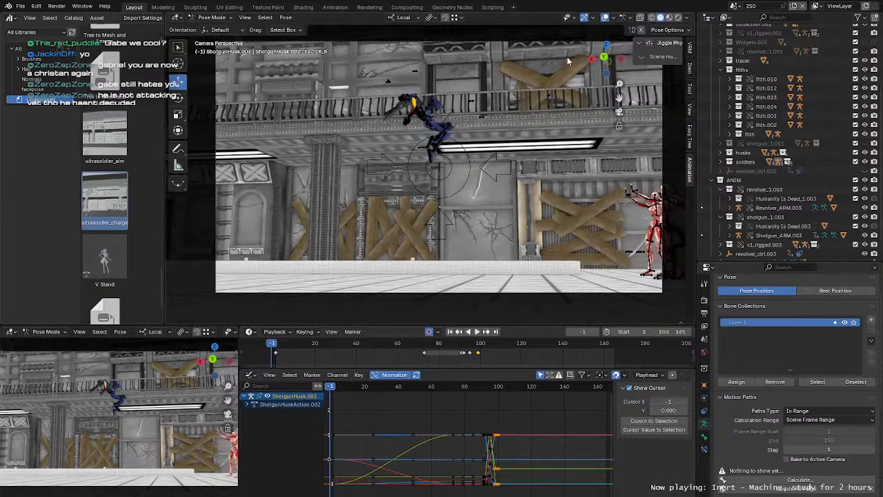
click(604, 18)
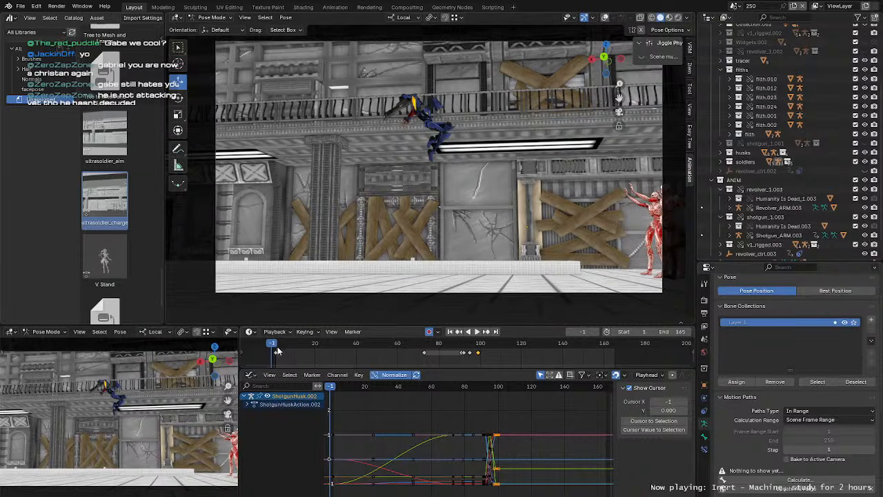
drag(274, 348, 278, 349)
middle_drag(281, 350, 274, 350)
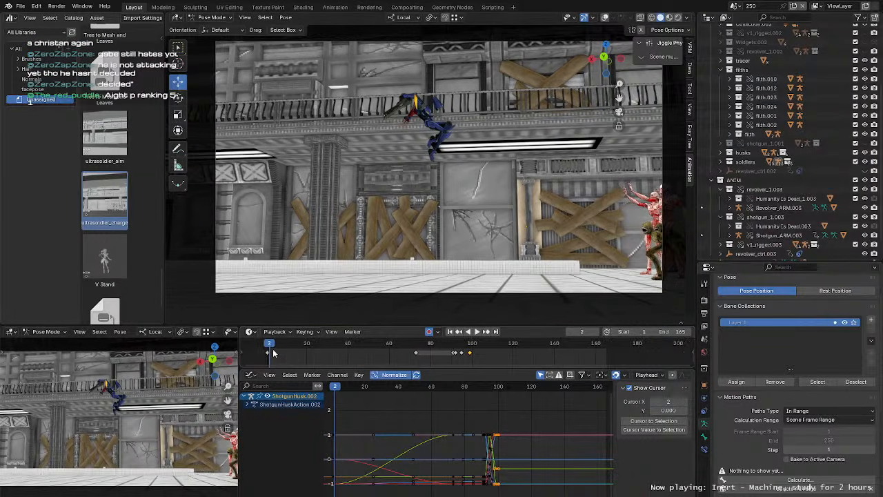
click(268, 350)
key(space)
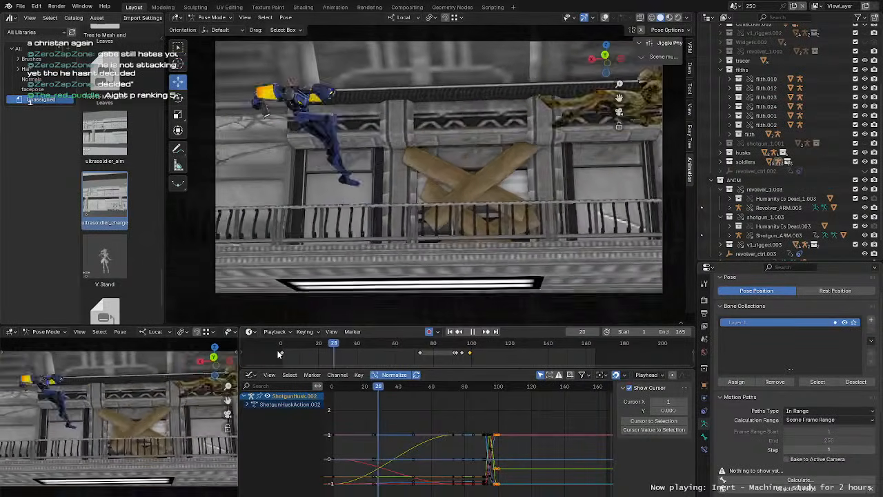
middle_drag(317, 354, 295, 356)
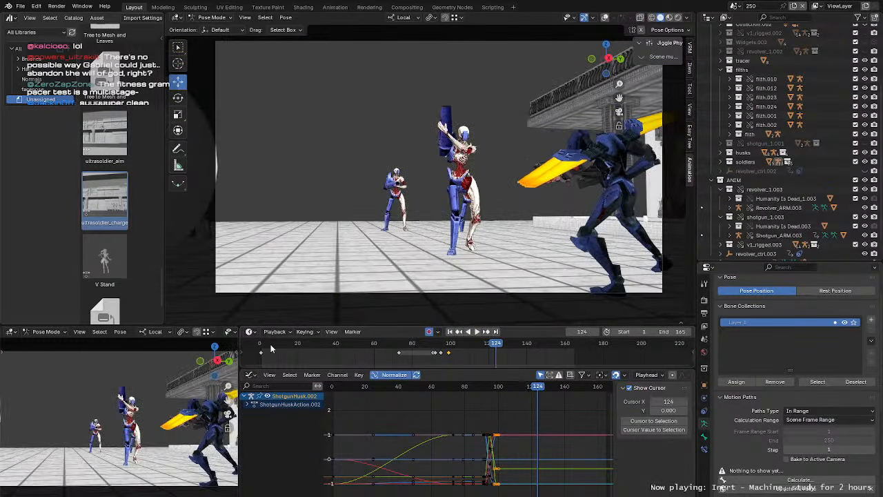
Step: Replay the later part of the shot and stop at frame 117, where the explosion sphere fills the view
click(417, 346)
key(space)
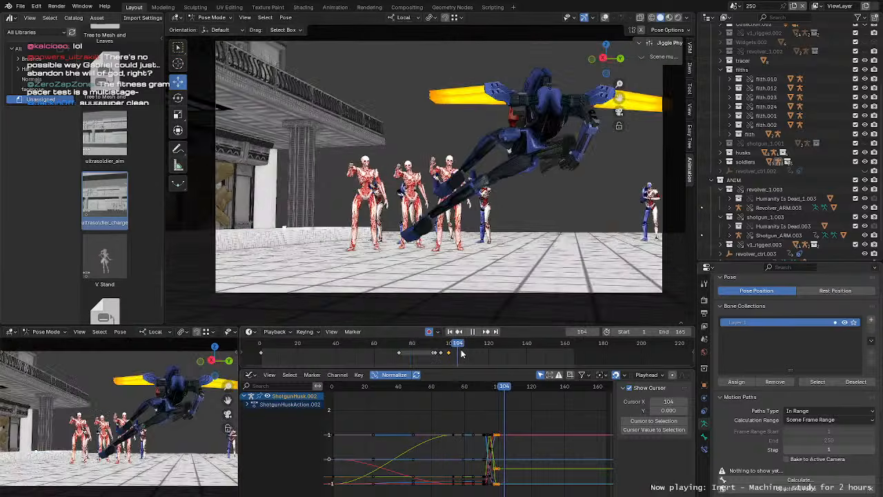
mouse_move(478, 354)
mouse_down()
mouse_move(464, 356)
mouse_move(500, 363)
mouse_move(471, 364)
mouse_move(483, 364)
mouse_up()
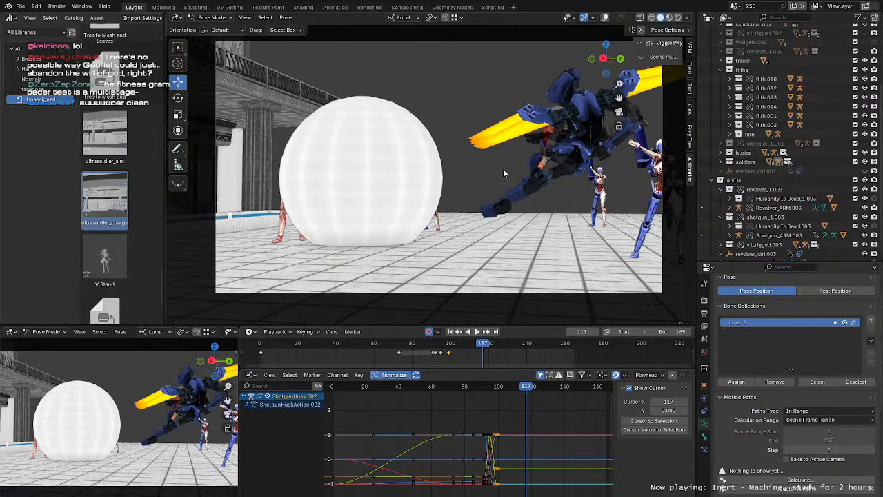
Step: Show the viewport overlays again and put ShotgunHusk.007 into Pose Mode, outside the camera view
middle_drag(502, 173, 562, 176)
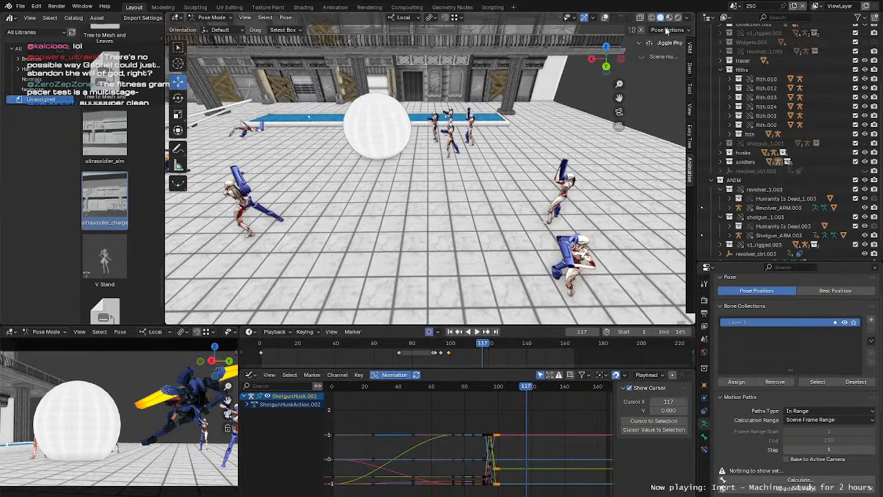
click(605, 18)
click(549, 198)
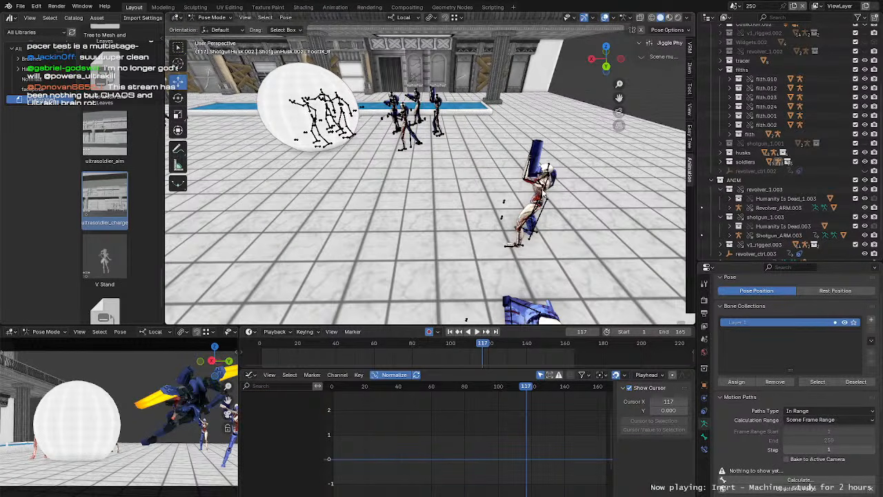
key(ctrl+Tab)
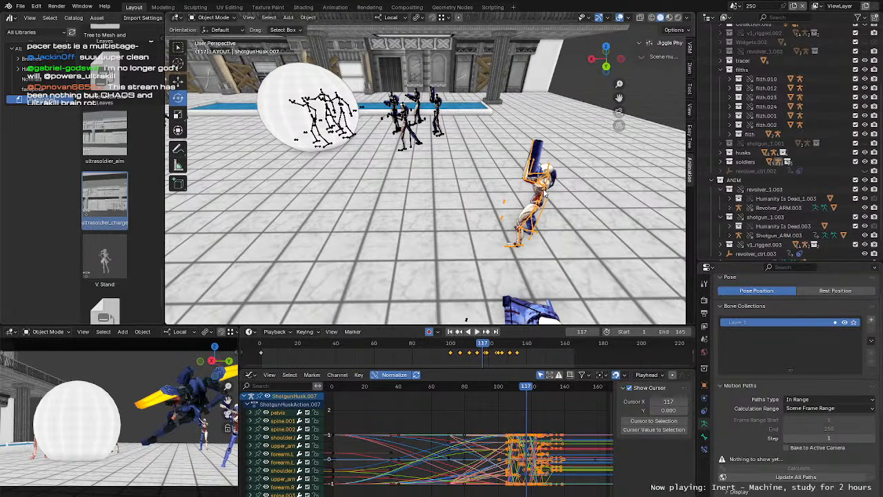
key(ctrl+Tab)
middle_drag(586, 212, 442, 196)
Step: Shift the reaction keyframes of ShotgunHusk.007 about 9 frames earlier so they begin at frame 91, and play from frame 87 to check the timing
key(space)
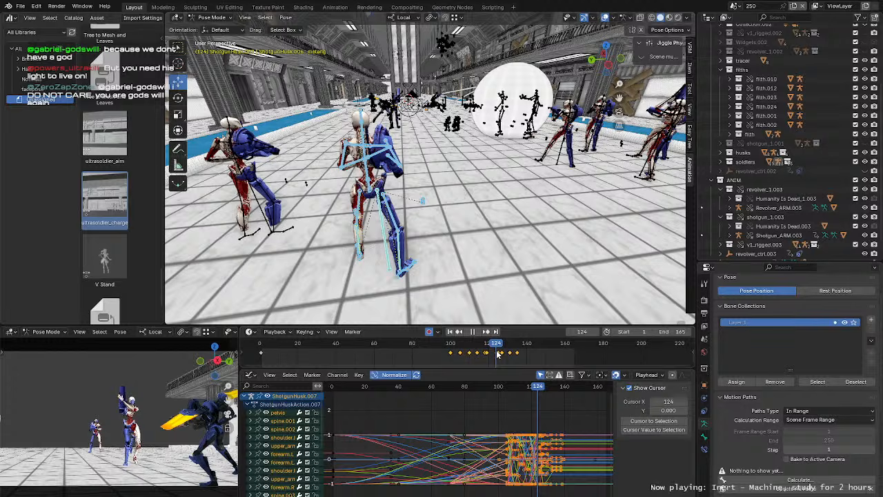
drag(496, 354, 440, 354)
key(space)
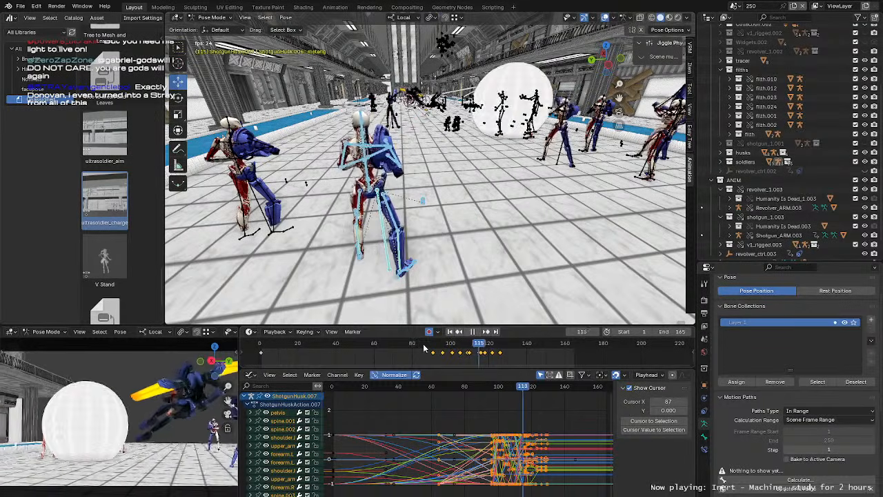
key(space)
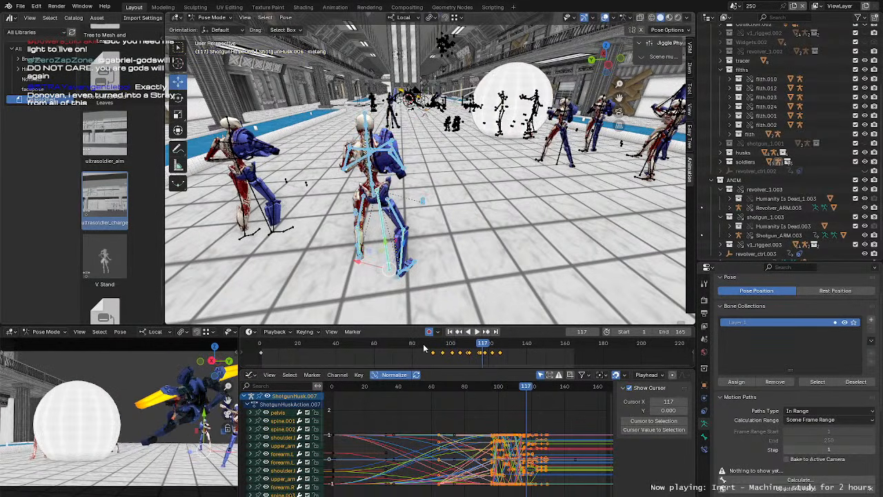
Step: At frame 115, rotate the spine.002 bone of ShotgunHusk.007 with a trackball turn of -1.15° and -33.8°
middle_drag(497, 222, 509, 265)
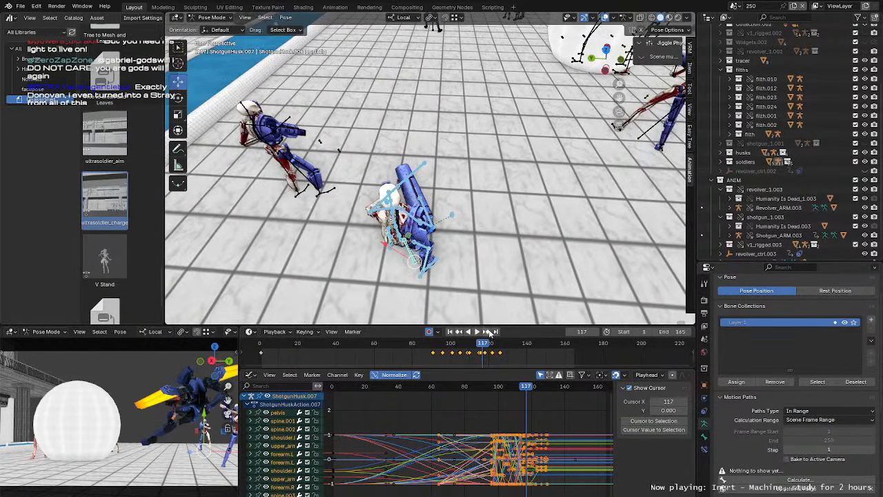
key(space)
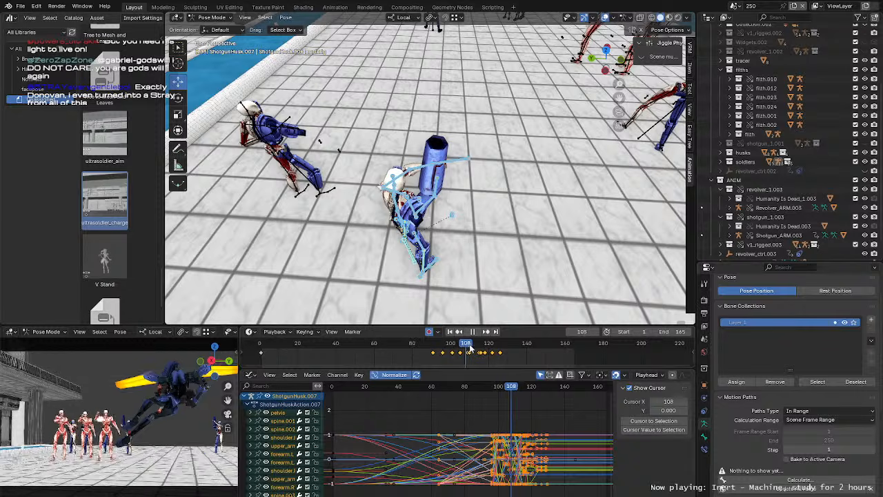
drag(477, 350, 479, 349)
middle_drag(436, 237, 439, 181)
click(413, 162)
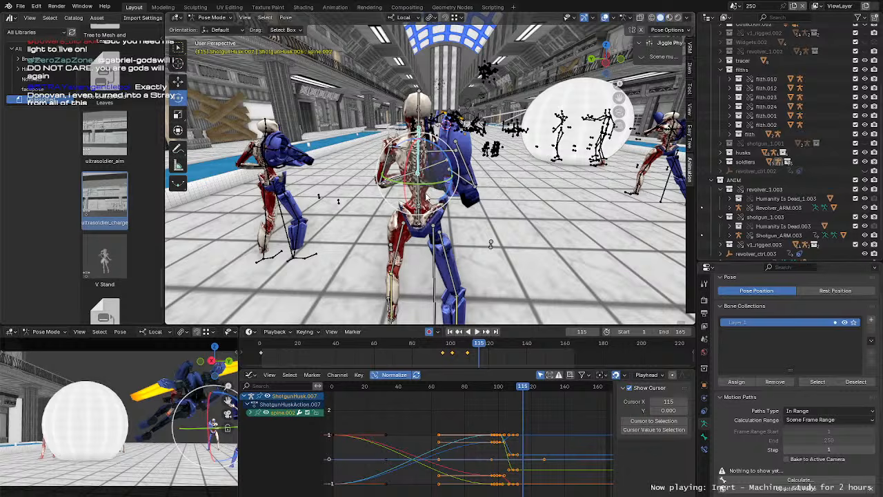
key(r)
key(r)
click(490, 244)
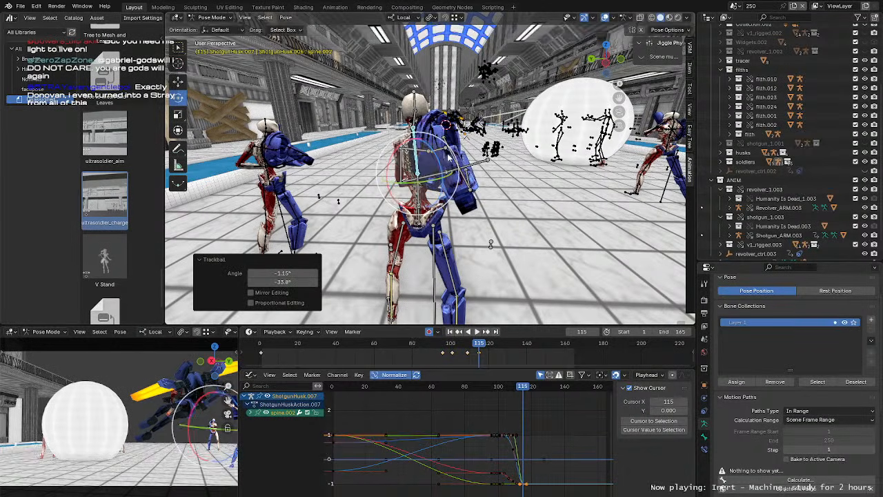
Step: Refine the spine.002 bone at frame 115 with a 6.65° view-axis rotation and a trackball turn of 1.15° and 0.573°
middle_drag(492, 174, 294, 159)
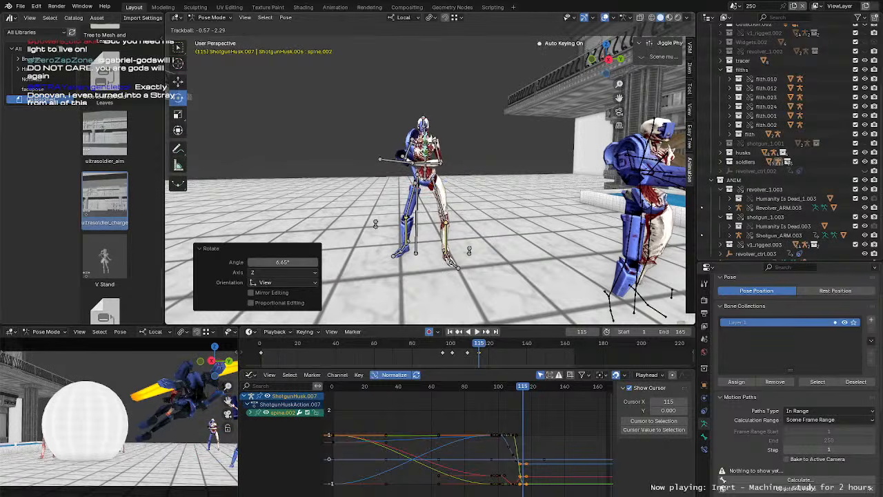
key(r)
key(r)
click(474, 280)
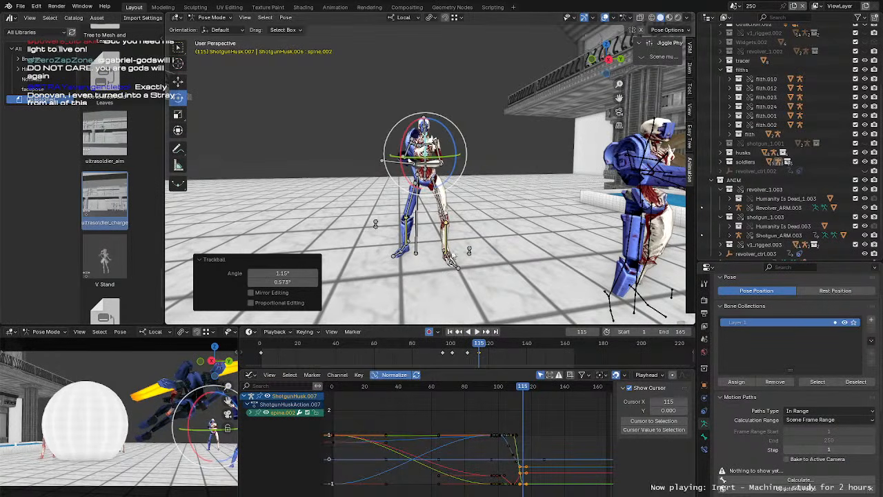
Step: Replay the reaction of ShotgunHusk.007 from about frame 92 and examine its pose at frame 123 from several angles
middle_drag(454, 256, 533, 266)
key(space)
key(space)
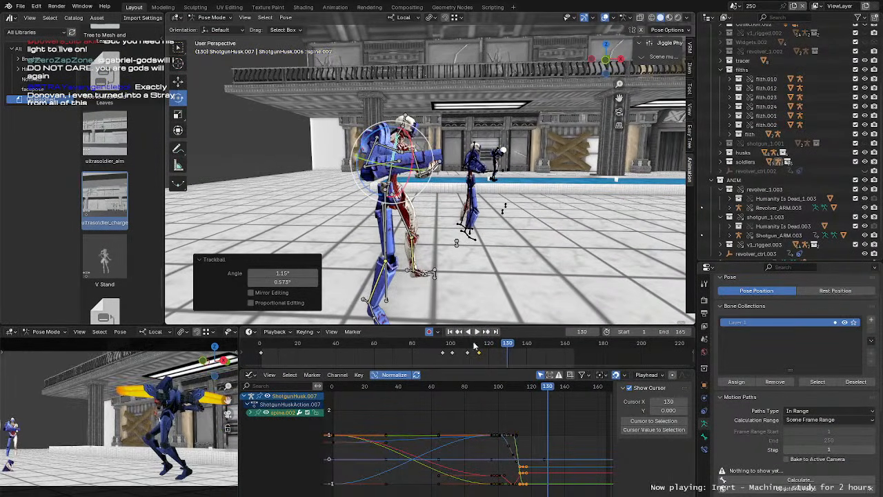
click(435, 349)
key(space)
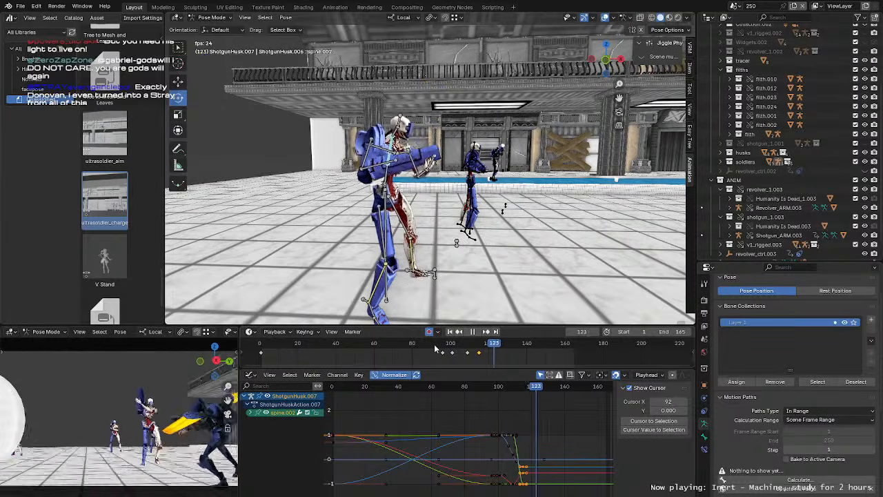
click(435, 349)
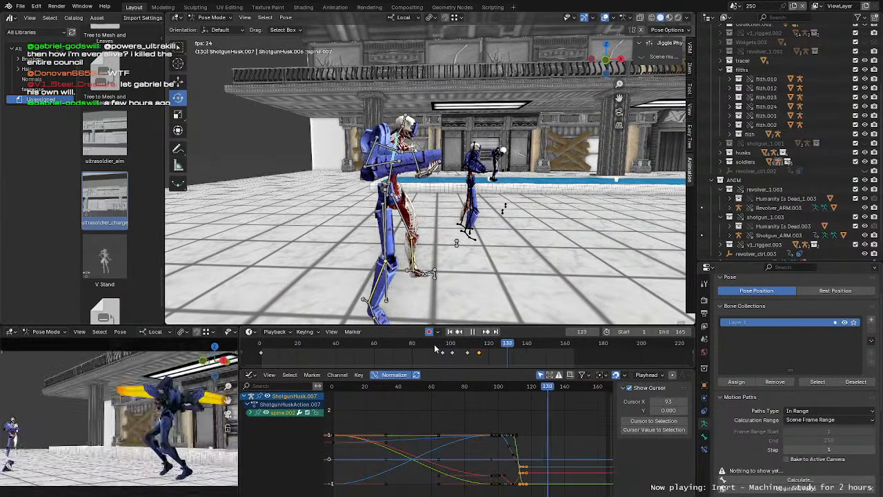
click(435, 349)
key(space)
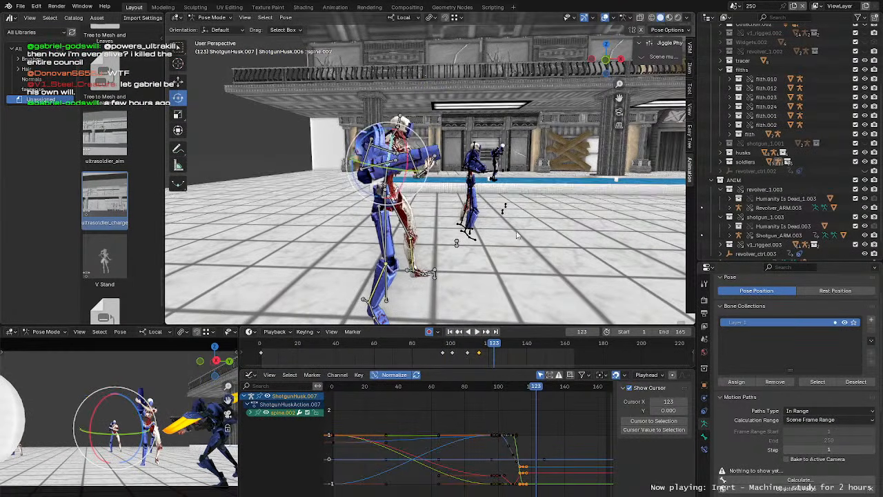
mouse_move(441, 235)
middle_down()
mouse_move(471, 231)
mouse_move(455, 228)
middle_up()
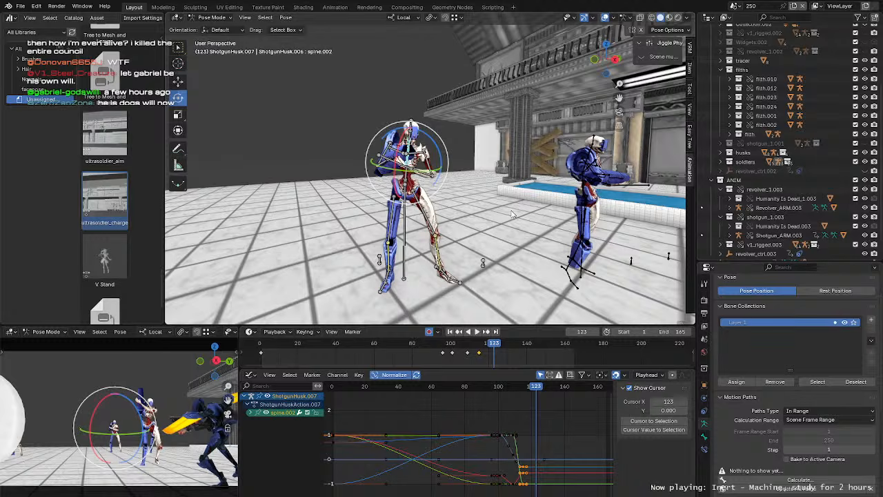
middle_drag(507, 193, 475, 210)
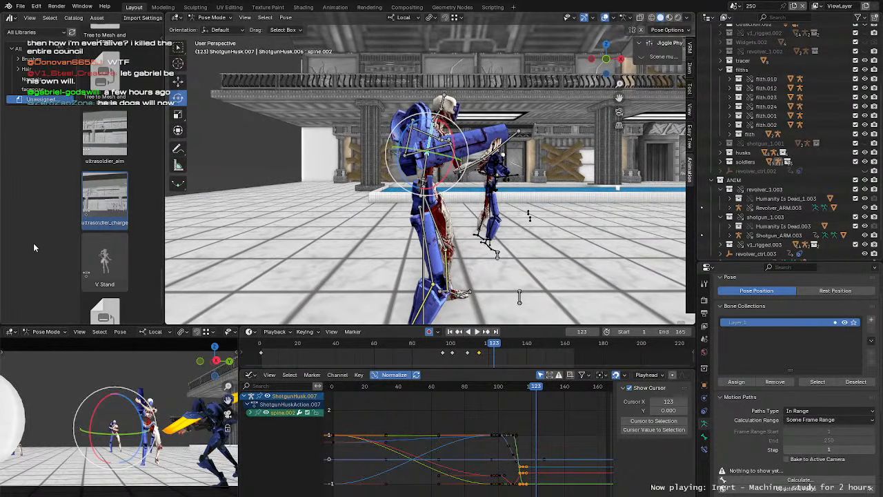
middle_drag(265, 234, 443, 195)
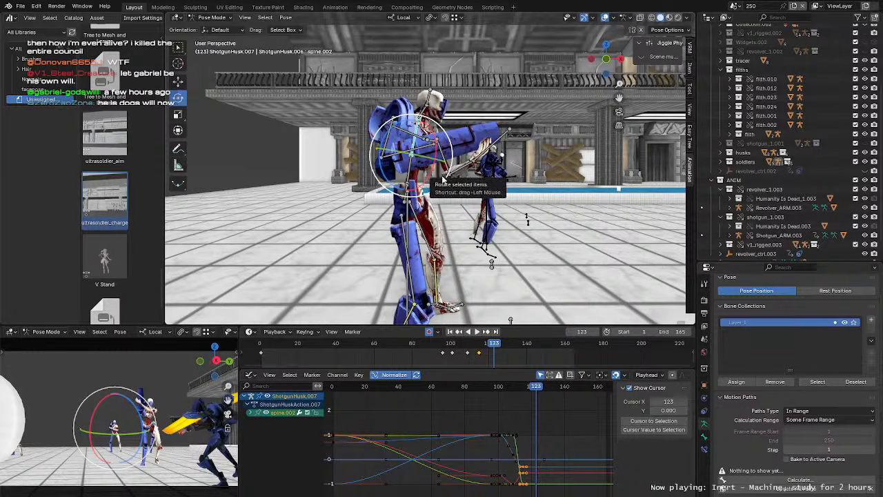
middle_drag(442, 180, 456, 215)
Step: Return ShotgunHusk.007 to Object Mode and play the animation from frame 1
key(ctrl+Tab)
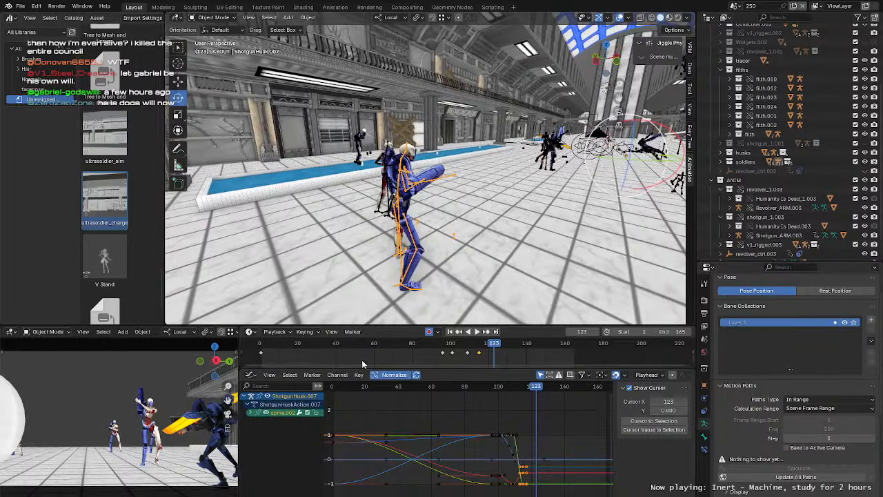
click(261, 347)
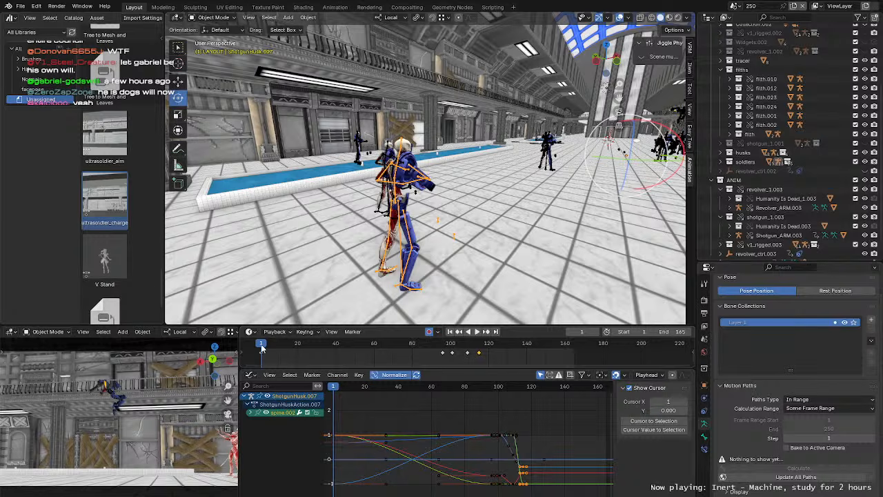
key(space)
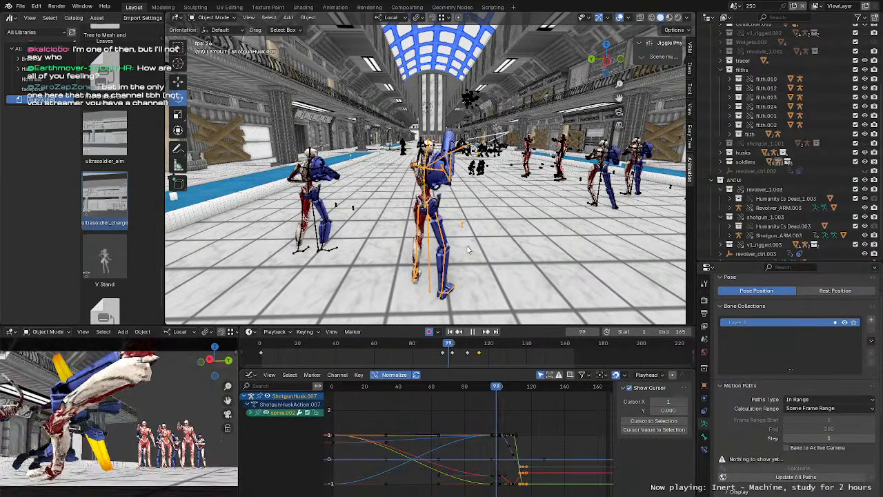
Step: Stop playback at frame 124 and examine the husks across the hall from several angles
key(space)
shift+middle_drag(507, 218, 428, 214)
scroll(427, 214, down, 3)
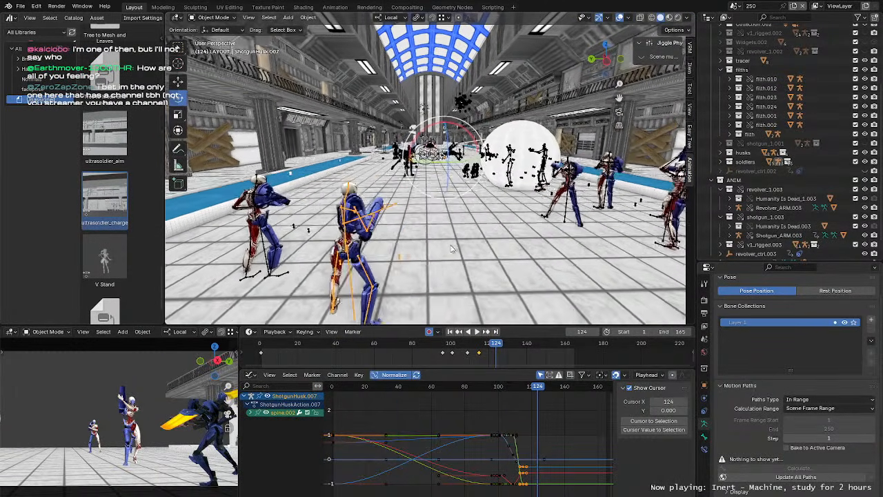
middle_drag(344, 172, 459, 251)
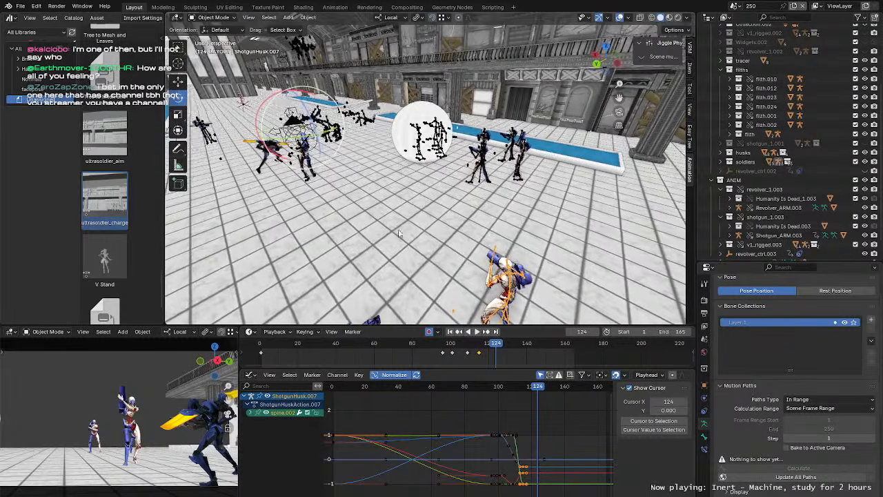
middle_drag(399, 231, 378, 222)
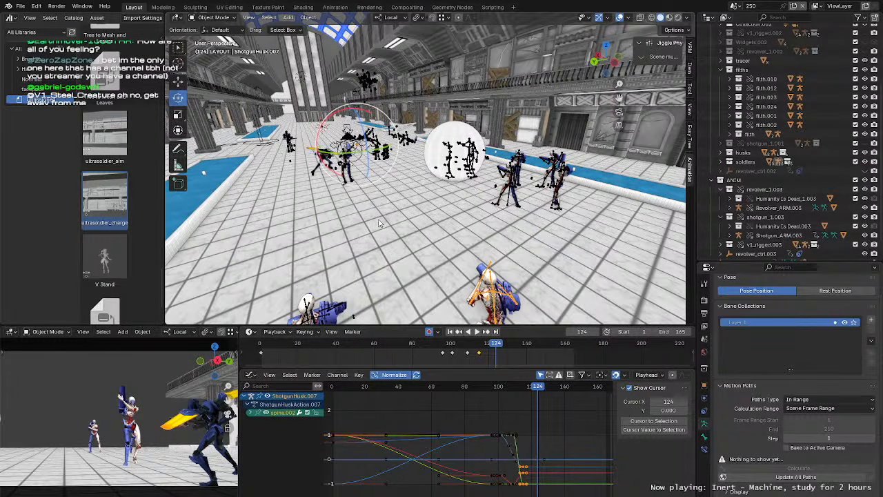
middle_drag(368, 200, 353, 148)
middle_drag(325, 178, 367, 204)
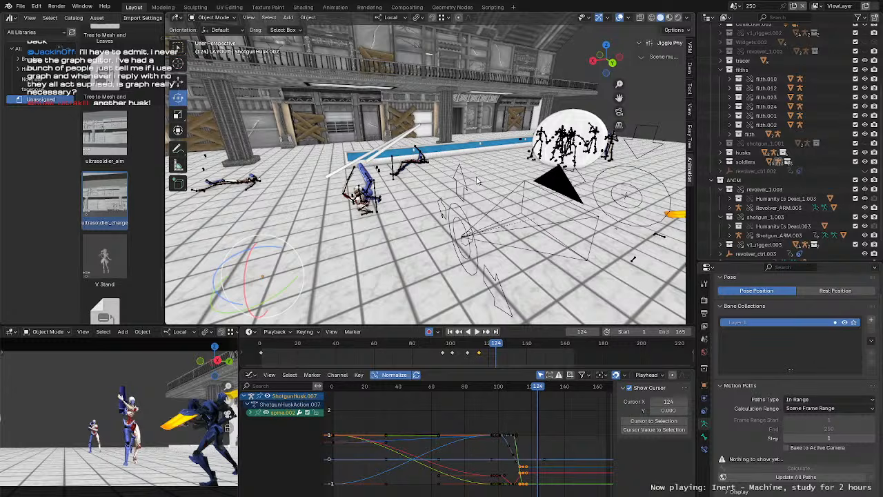
middle_drag(477, 181, 485, 180)
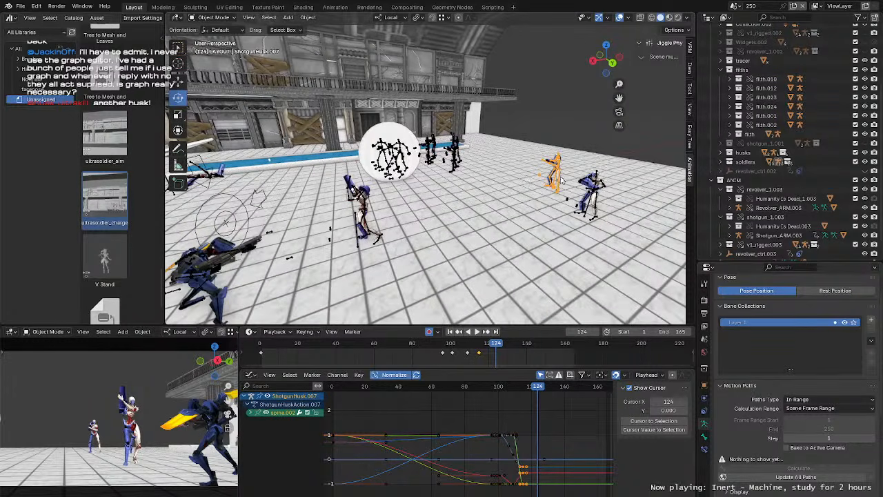
Step: Put ShotgunHusk.007 in Pose Mode, frame it from the front and select its spine.002 bone
key(ctrl+Tab)
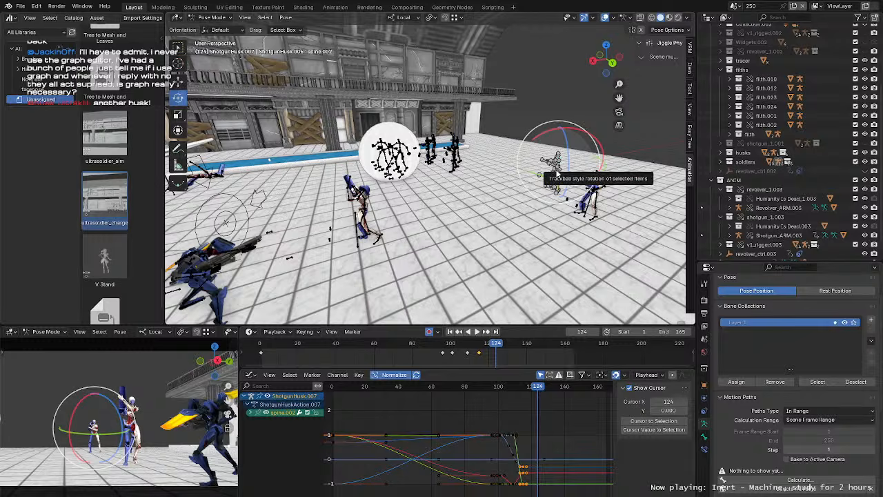
key(KP_Decimal)
scroll(536, 175, down, 5)
click(526, 178)
mouse_move(526, 178)
middle_down()
mouse_move(538, 191)
mouse_move(493, 185)
mouse_move(515, 174)
mouse_move(508, 178)
middle_up()
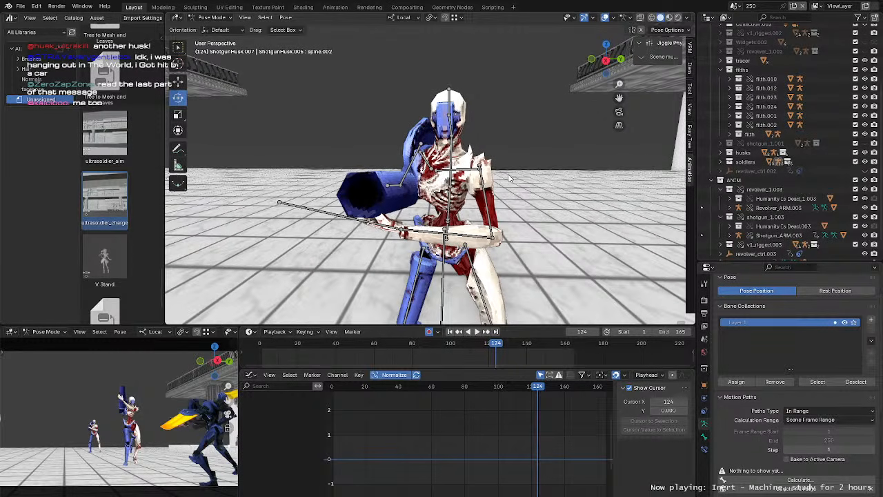
click(451, 184)
scroll(451, 185, down, 4)
scroll(455, 183, up, 2)
mouse_move(455, 184)
middle_down()
mouse_move(474, 175)
mouse_move(452, 185)
middle_up()
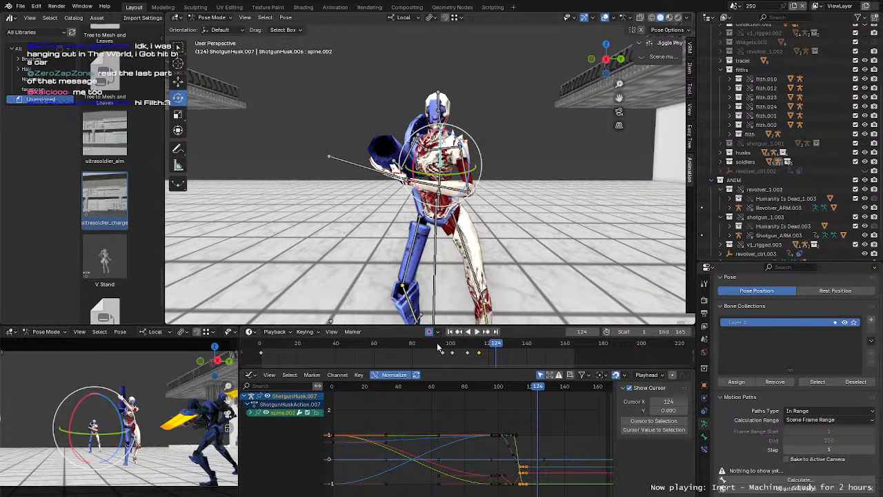
Step: Replay ShotgunHusk.007's motion from about frame 109 to 115 and expand the spine.002 animation channels to inspect its curves
scroll(443, 448, up, 3)
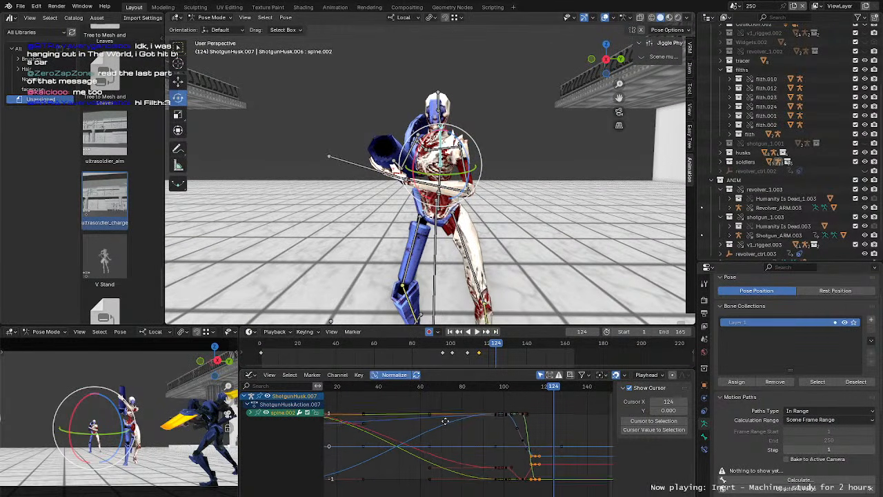
click(469, 353)
key(space)
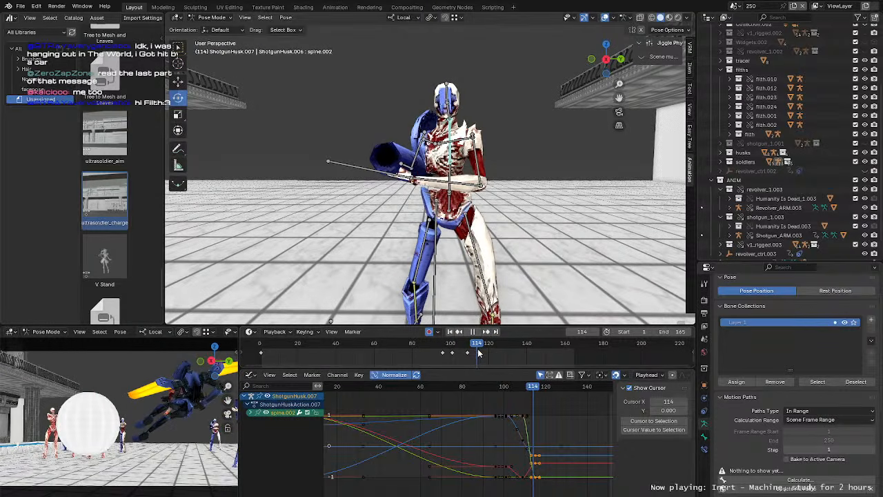
ctrl+middle_drag(515, 412, 494, 466)
scroll(494, 466, down, 3)
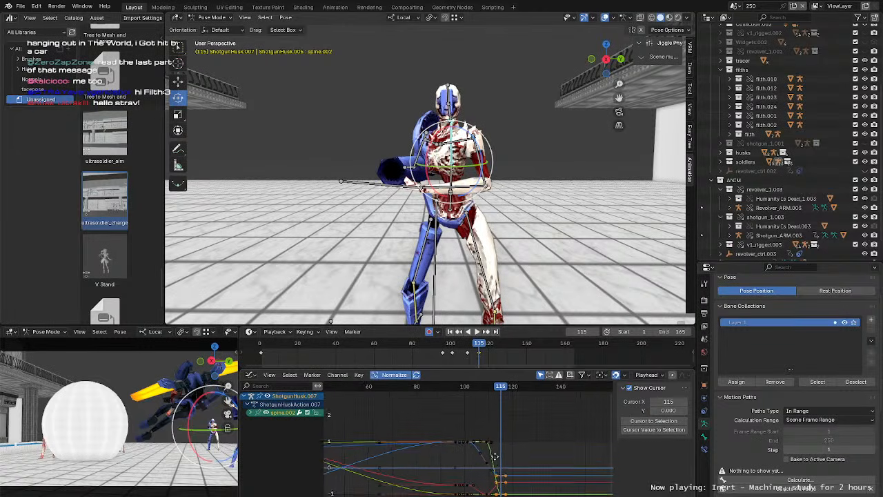
click(252, 412)
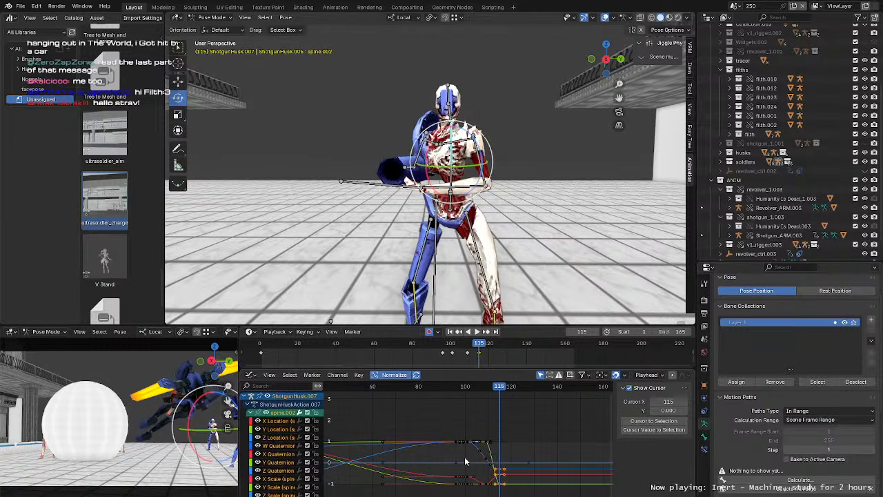
middle_drag(464, 461, 468, 443)
Step: Select the pelvis bone of ShotgunHusk.007, activate the Rotate tool, and expand and show all its animation channels
key(w)
click(453, 215)
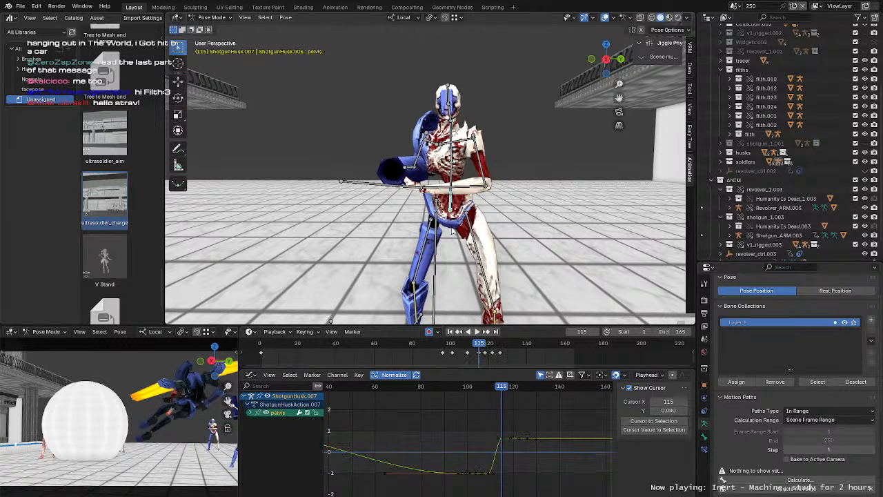
key(shift+space)
key(r)
click(252, 411)
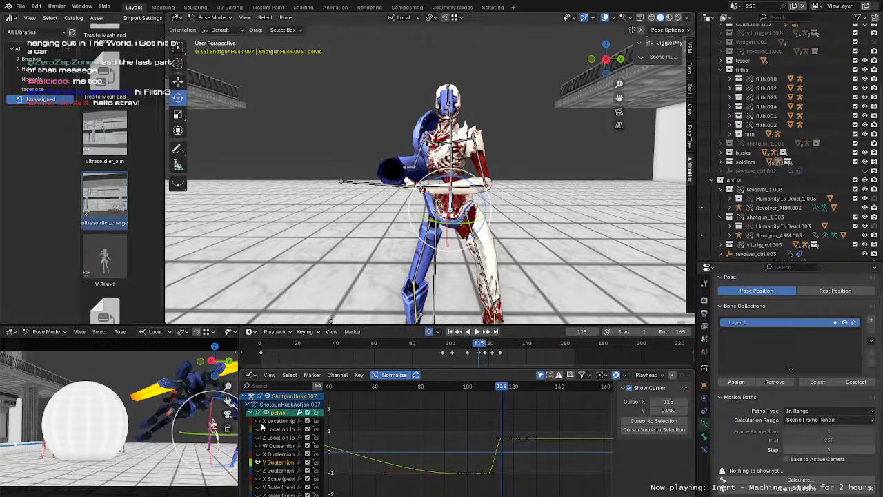
scroll(481, 438, up, 6)
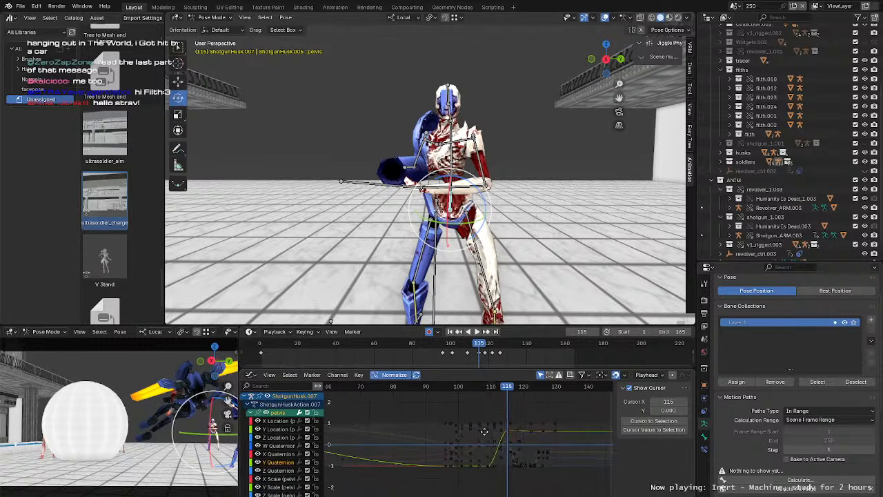
scroll(502, 424, up, 2)
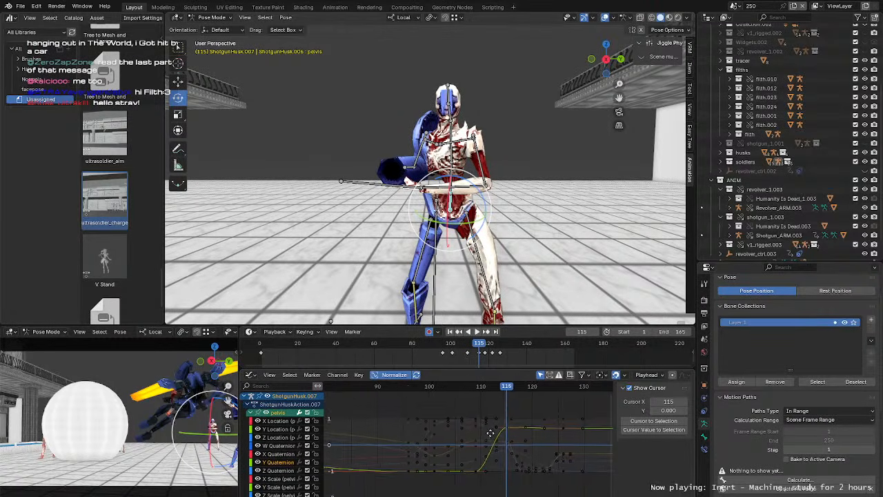
Step: Raise the pelvis X Location keyframe at frame 109 to about 0.118 m in the graph, keeping its frame
click(468, 386)
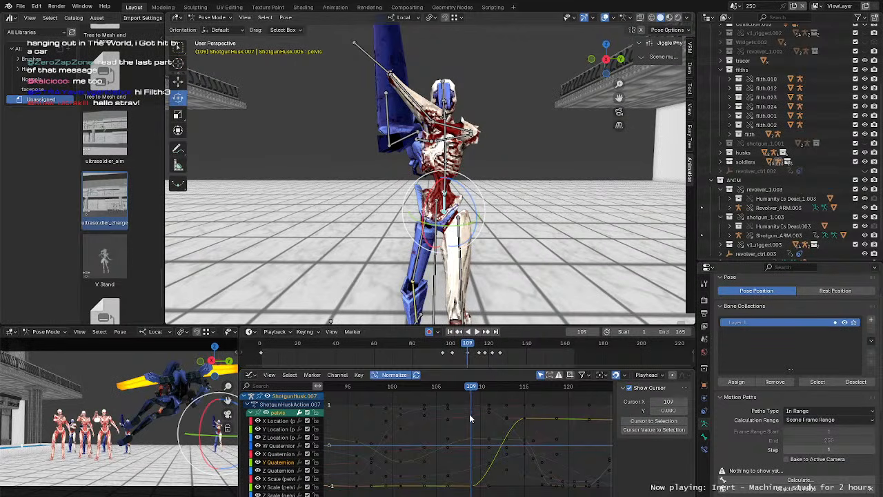
key(space)
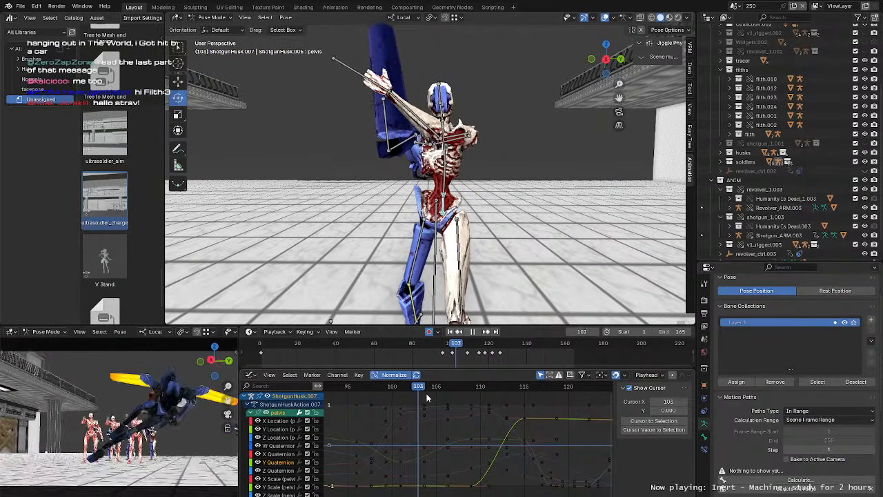
click(472, 419)
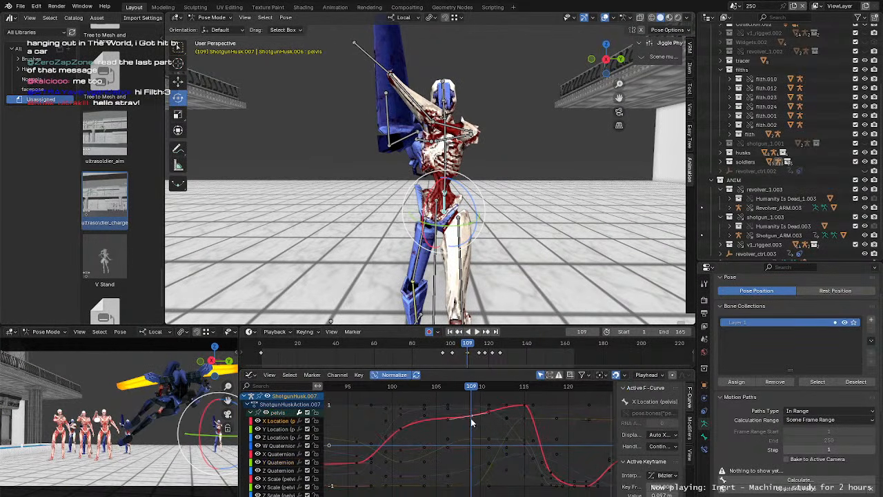
middle_drag(474, 429, 458, 440)
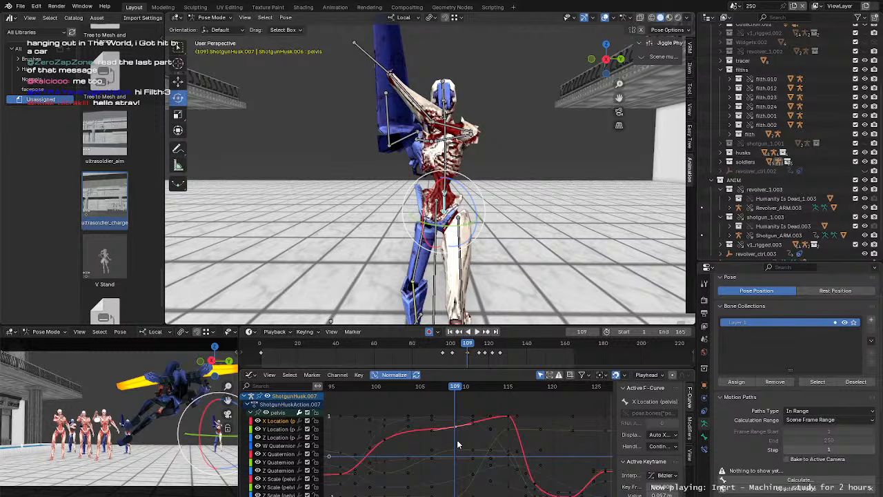
key(g)
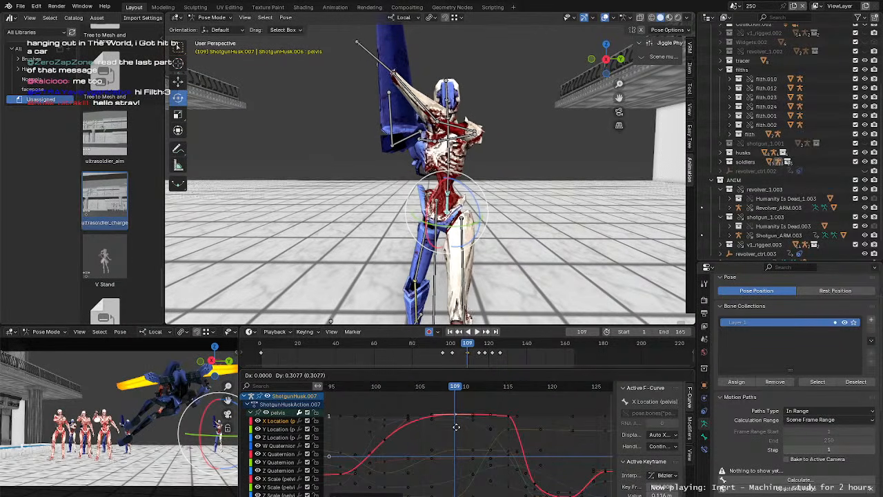
click(460, 433)
middle_drag(484, 447, 456, 439)
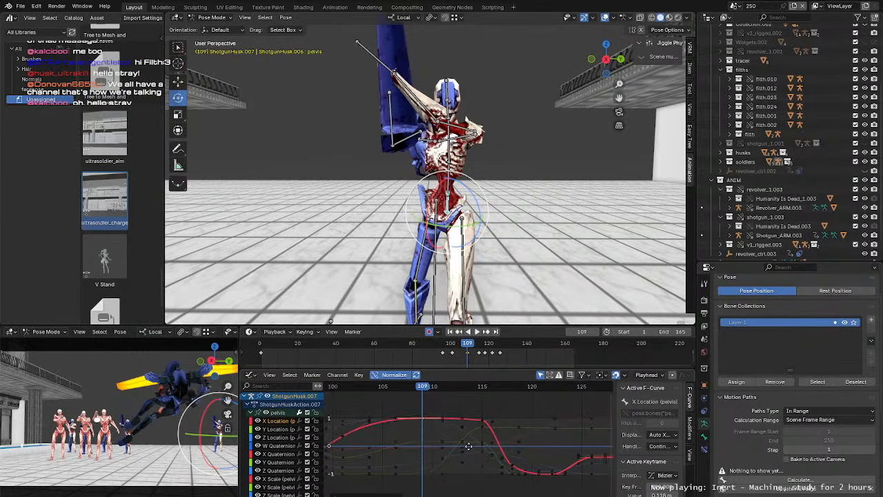
Step: Inspect the pelvis quaternion rotation and scale curves of ShotgunHusk.007 around frame 109
click(280, 445)
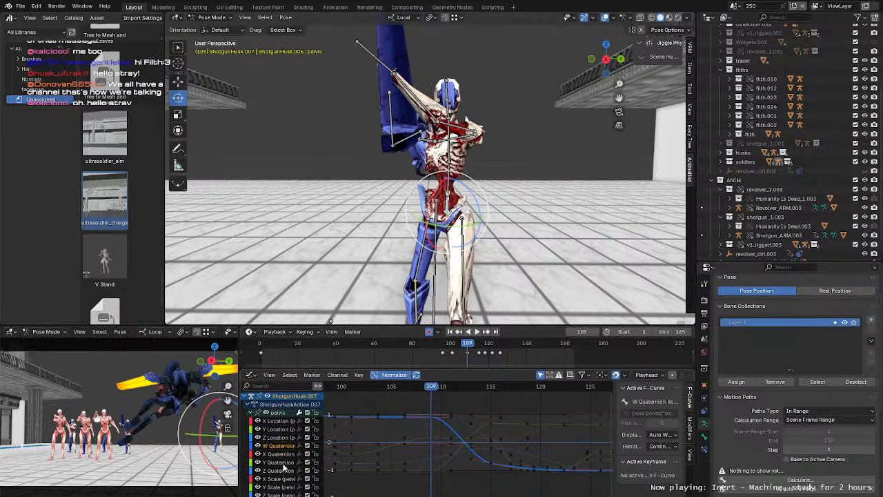
click(280, 453)
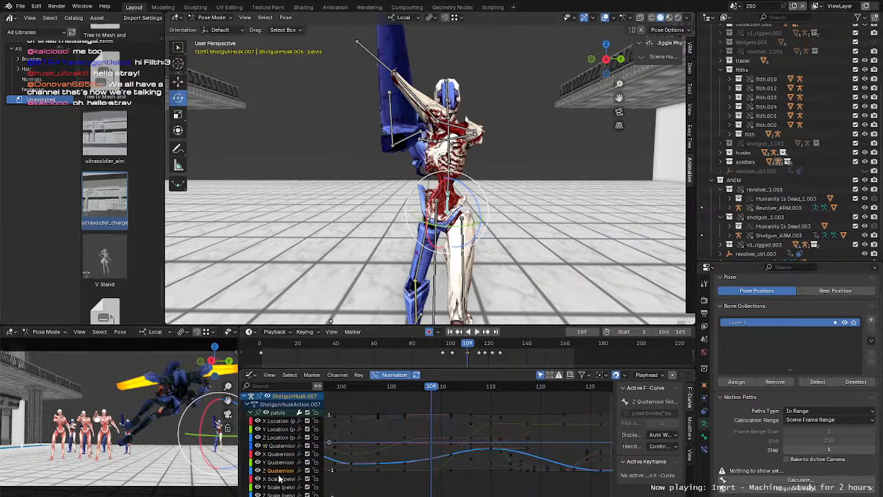
scroll(425, 421, down, 8)
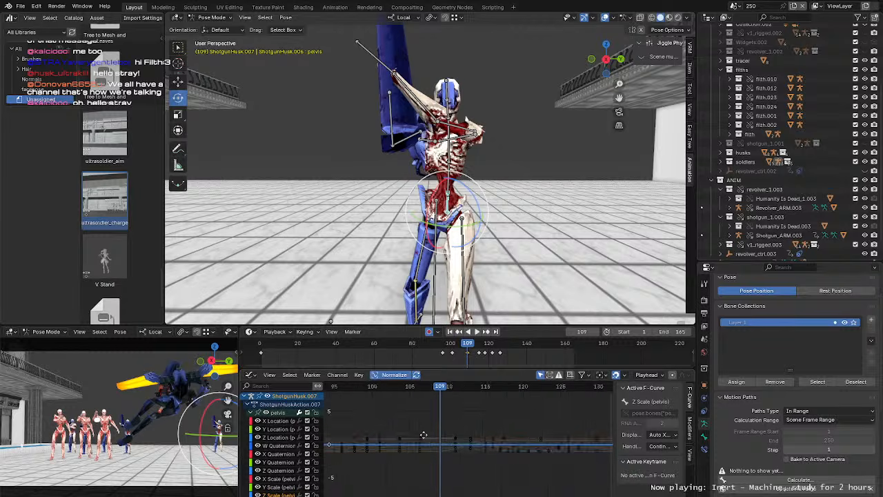
Step: Deselect the bones of ShotgunHusk.007, replay its motion from frame 96 in a wider view, and stop playback at frame 44
drag(442, 344, 442, 344)
scroll(402, 188, down, 3)
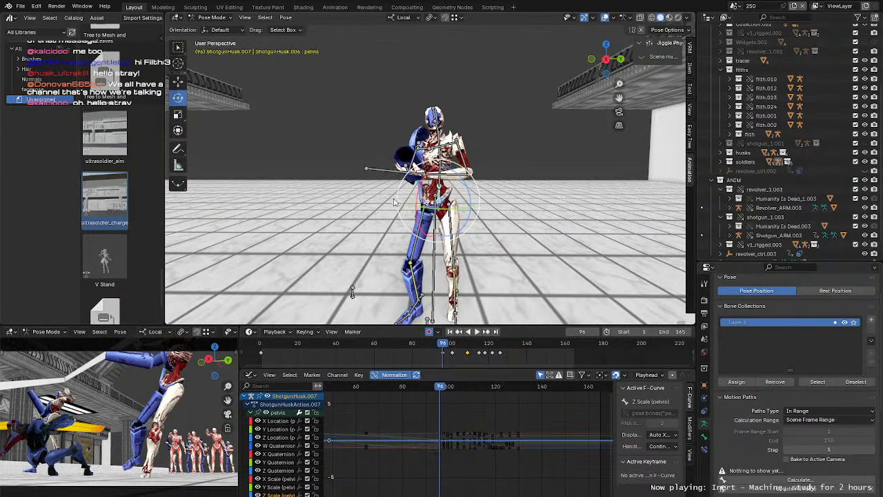
middle_drag(402, 188, 419, 231)
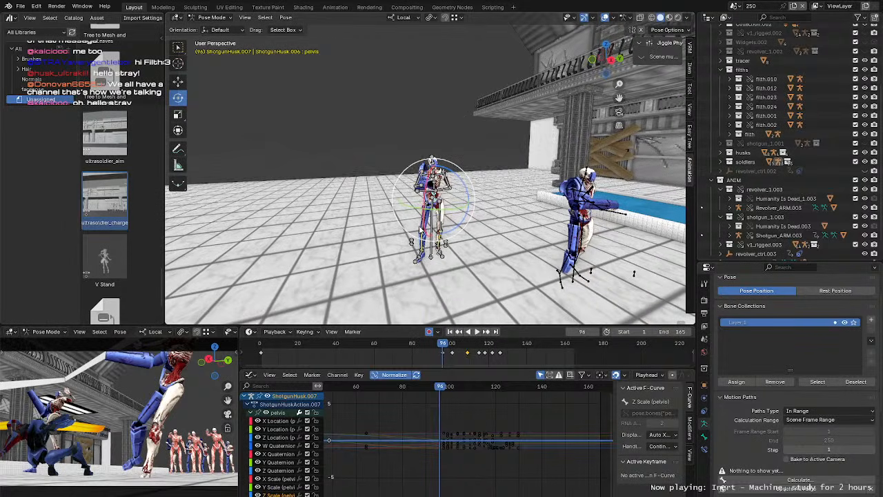
key(w)
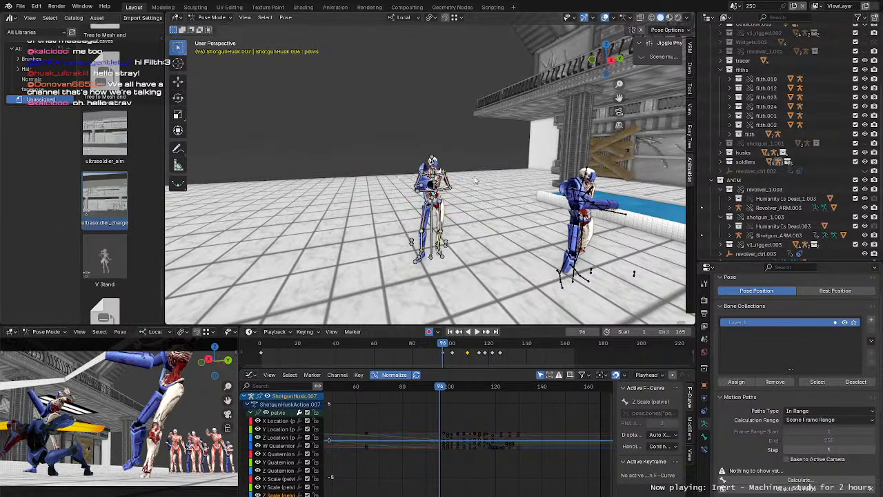
click(474, 180)
middle_drag(475, 180, 455, 191)
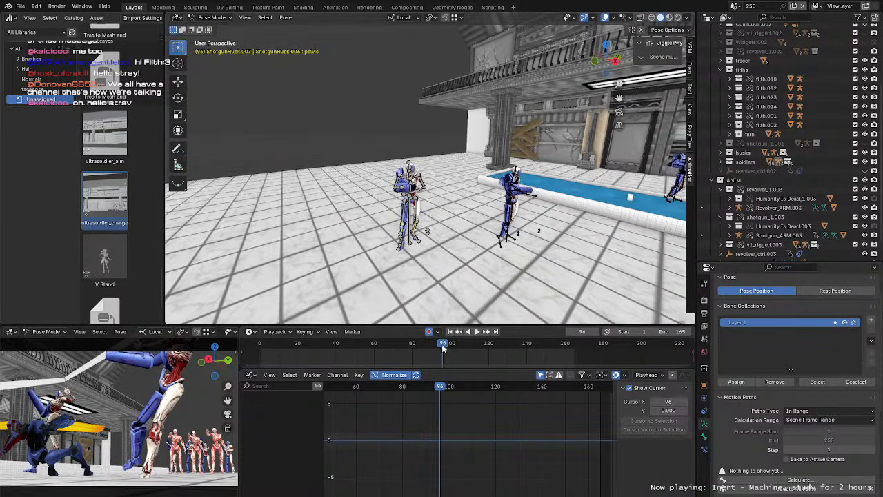
key(space)
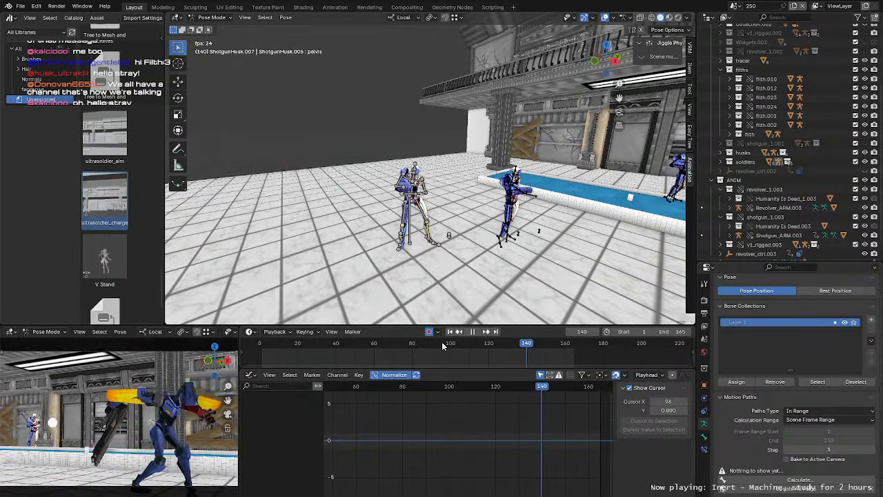
click(442, 341)
drag(442, 341, 305, 340)
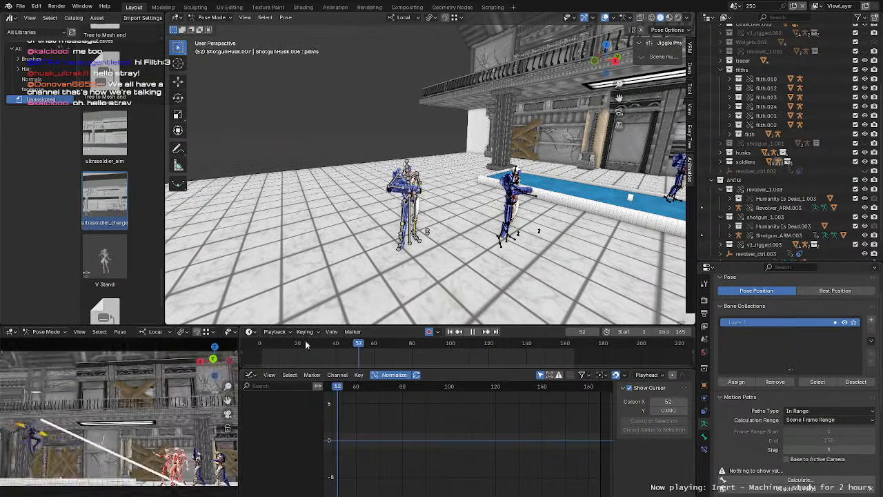
key(space)
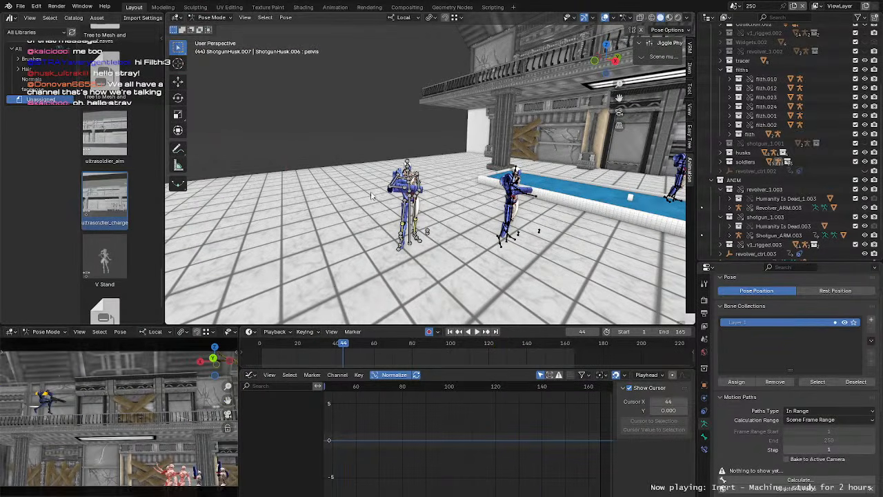
Step: Return ShotgunHusk.007 to Object Mode, select ShotgunHusk.002 and bring the view close to it
middle_drag(371, 197, 423, 202)
key(ctrl+Tab)
click(491, 195)
middle_drag(491, 195, 486, 181)
key(shift+grave)
key(w)
key(d)
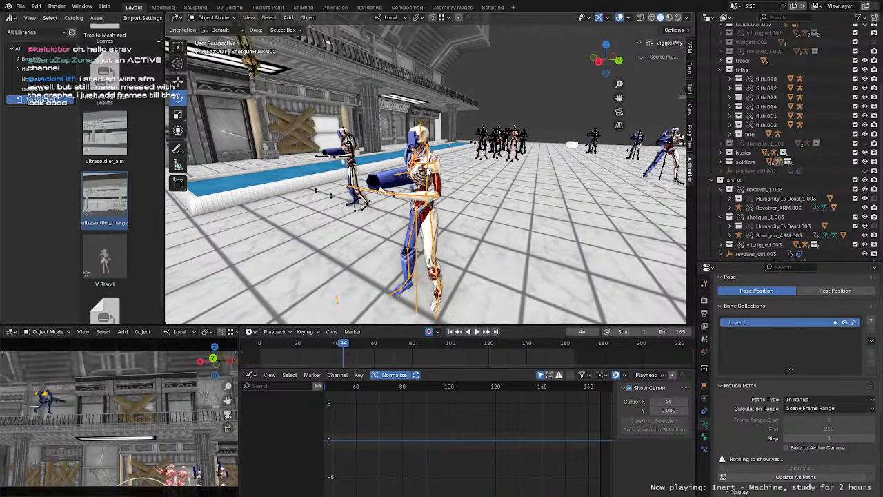
Step: Put ShotgunHusk.002 in Pose Mode, select its pelvis bone and go to frame 73
key(ctrl+Tab)
middle_drag(447, 209, 461, 187)
click(436, 202)
scroll(457, 227, up, 2)
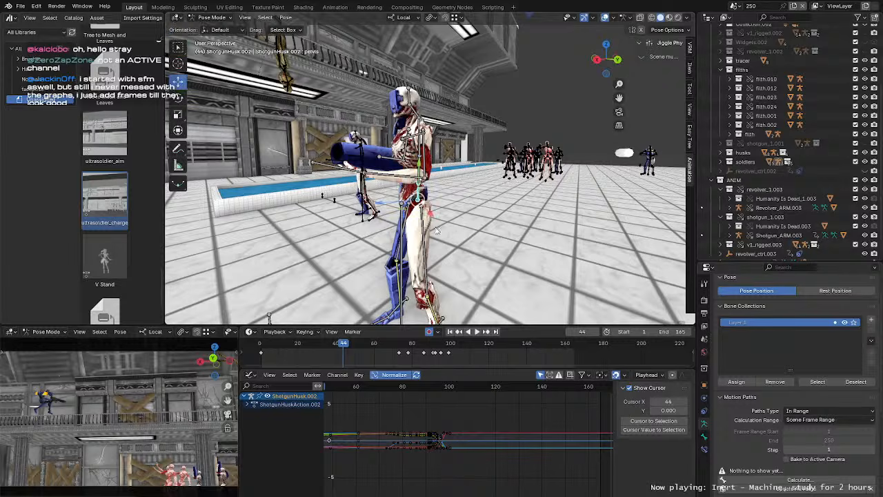
drag(352, 347, 398, 347)
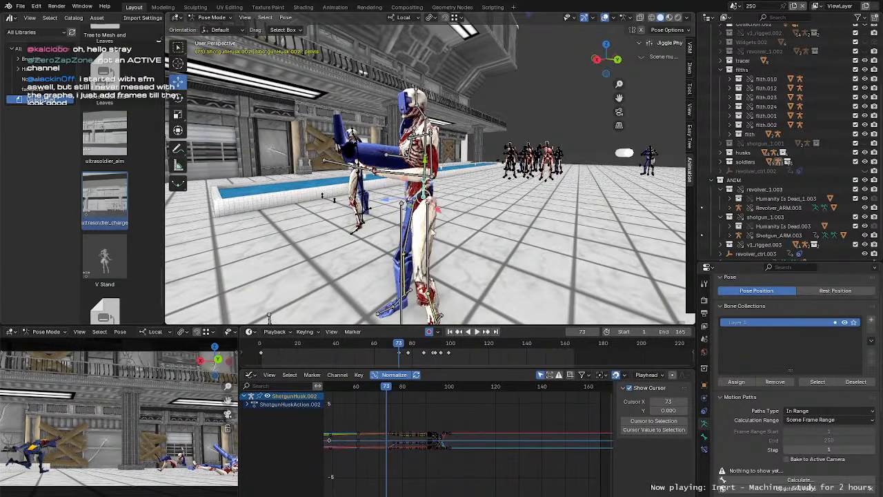
Step: Scrub ShotgunHusk.002's motion from frame 73 to frame 86 and examine the pose and its curves up close
middle_drag(434, 221, 384, 216)
drag(398, 345, 416, 344)
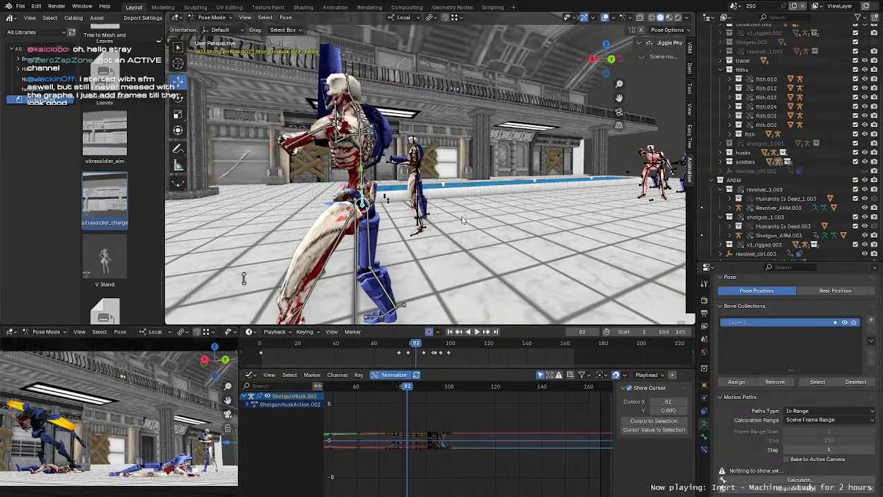
mouse_move(462, 218)
middle_down()
mouse_move(423, 228)
mouse_move(452, 226)
middle_up()
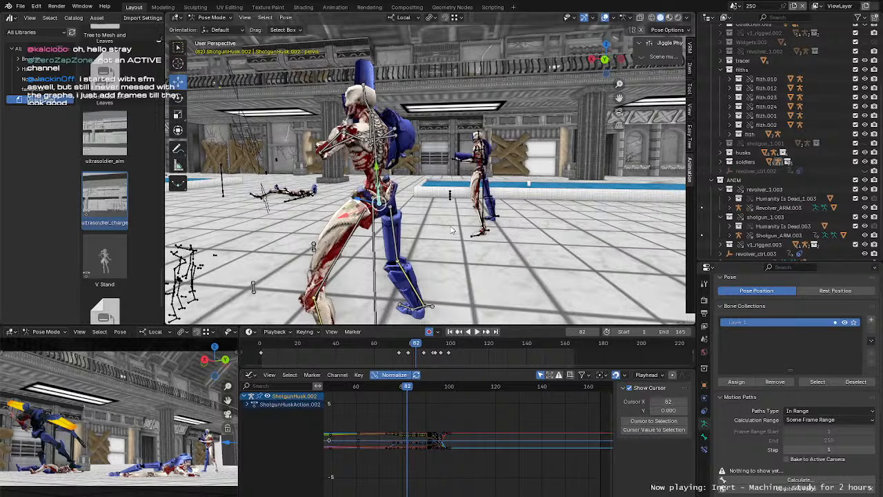
drag(416, 345, 425, 345)
middle_drag(446, 235, 458, 235)
ctrl+middle_drag(444, 440, 505, 428)
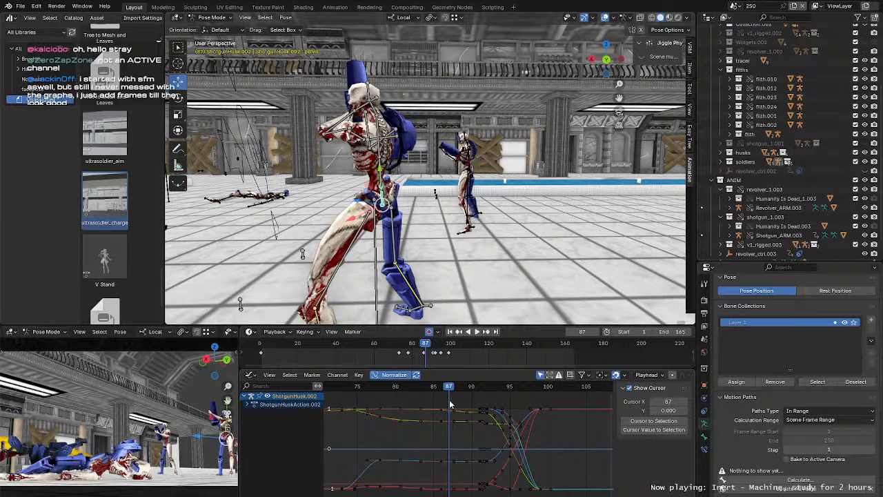
drag(447, 389, 442, 389)
ctrl+middle_drag(446, 439, 449, 410)
middle_drag(449, 410, 445, 428)
Step: Expand the pelvis channels and examine the X Location and Z Location curves and their keyframes between frames 82 and 100
click(250, 413)
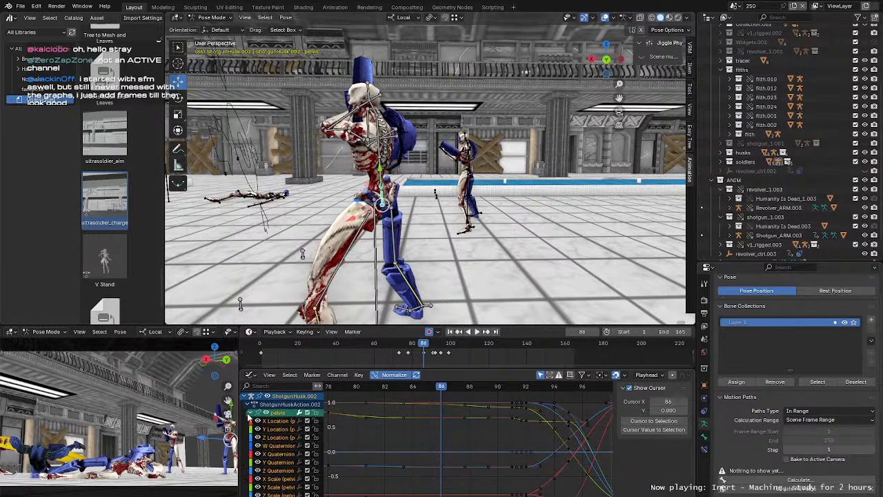
click(282, 425)
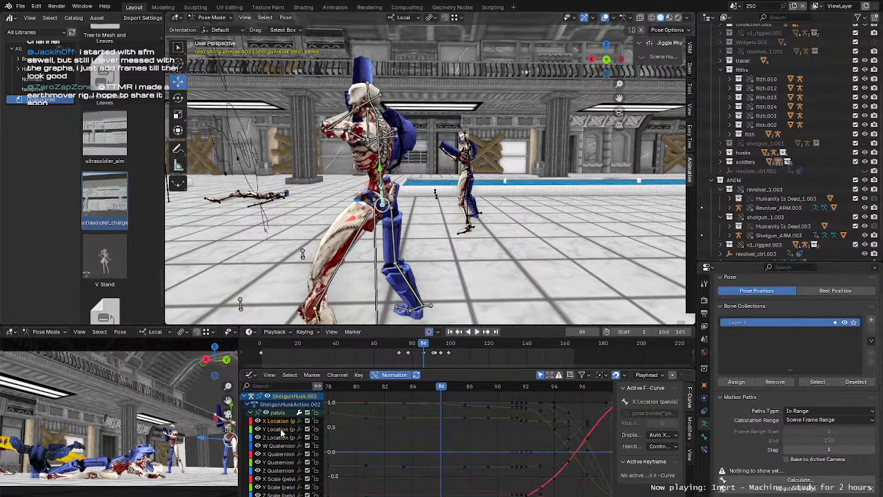
middle_drag(449, 450, 414, 438)
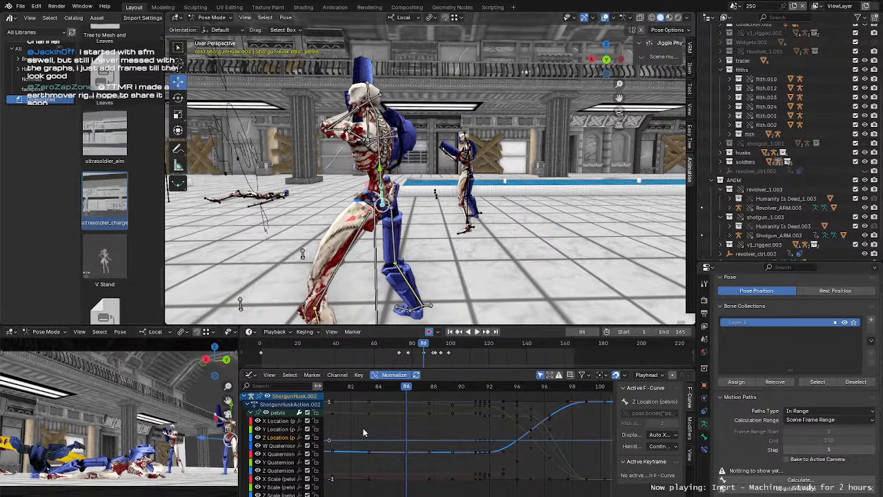
drag(386, 424, 506, 463)
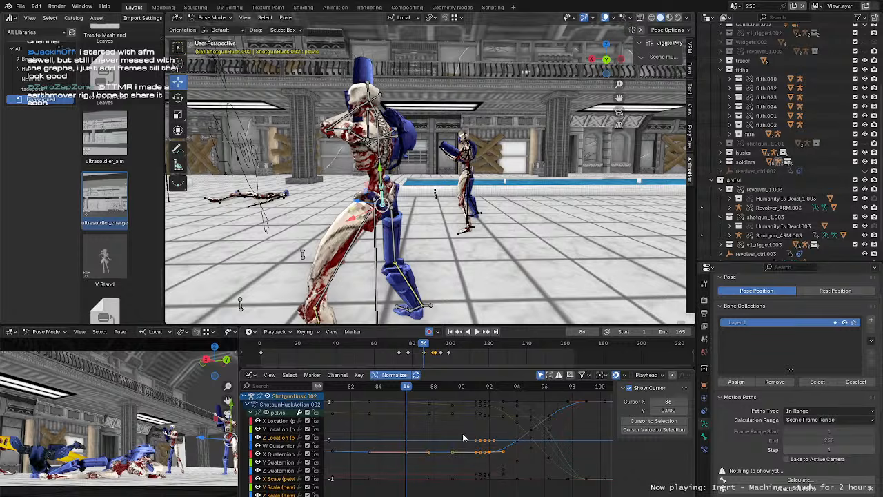
drag(383, 494, 498, 447)
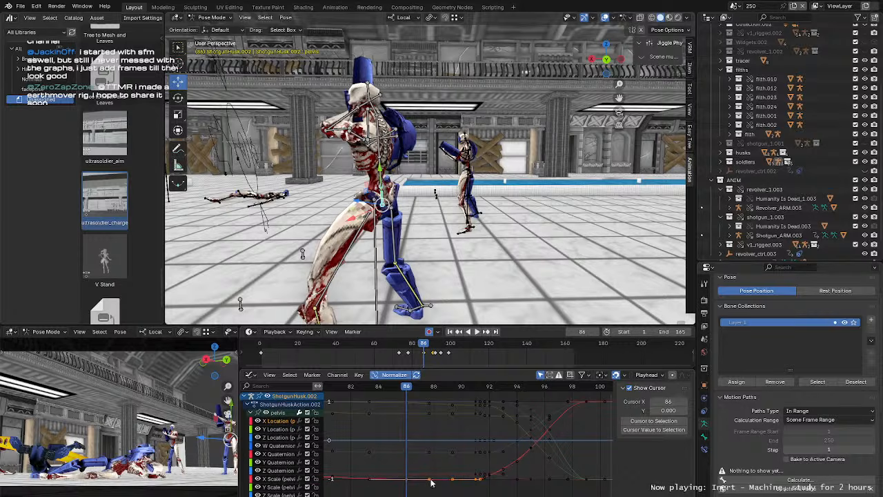
drag(258, 429, 259, 480)
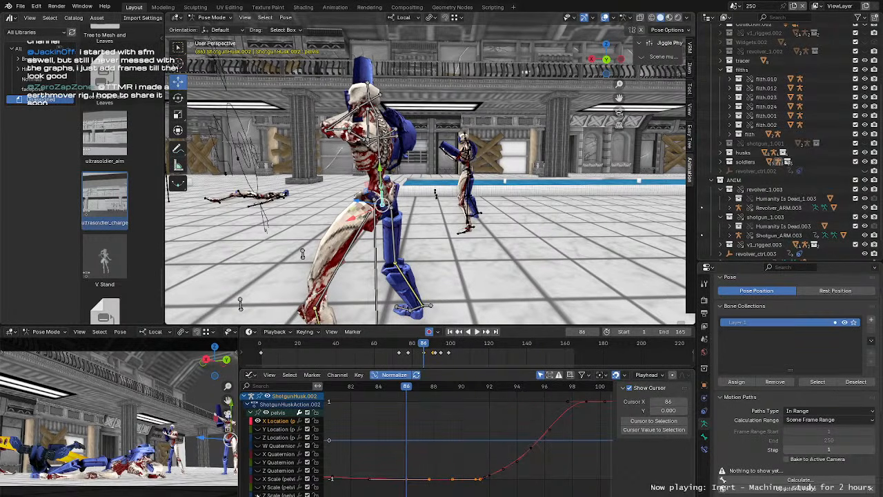
click(291, 430)
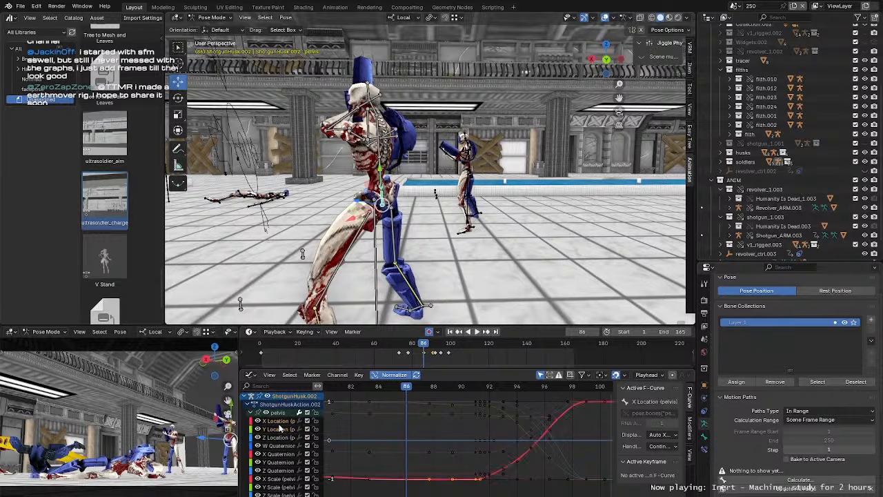
ctrl+middle_drag(467, 427, 461, 454)
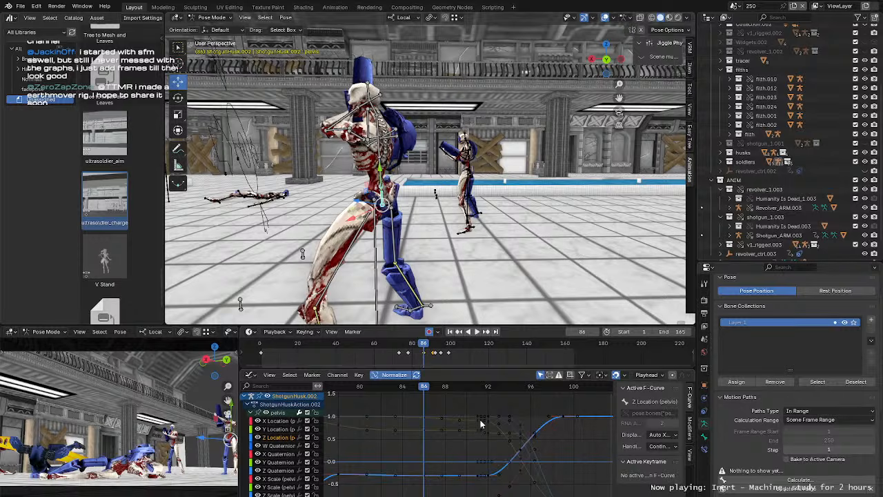
Step: Play ShotgunHusk.002's motion to frame 87, step to frame 91, and replay it through the fall to frame 104
middle_drag(430, 230, 474, 264)
click(396, 344)
key(space)
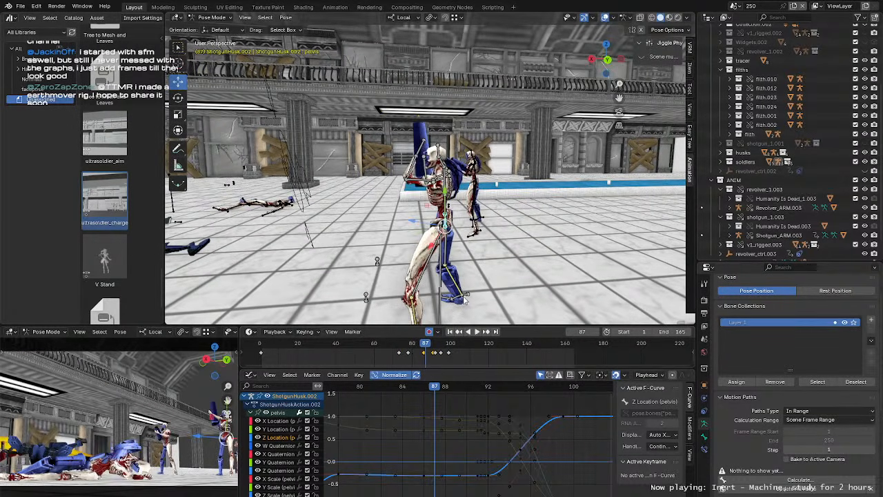
middle_drag(464, 298, 450, 296)
key(Right)
key(Right)
key(Right)
key(Right)
click(424, 353)
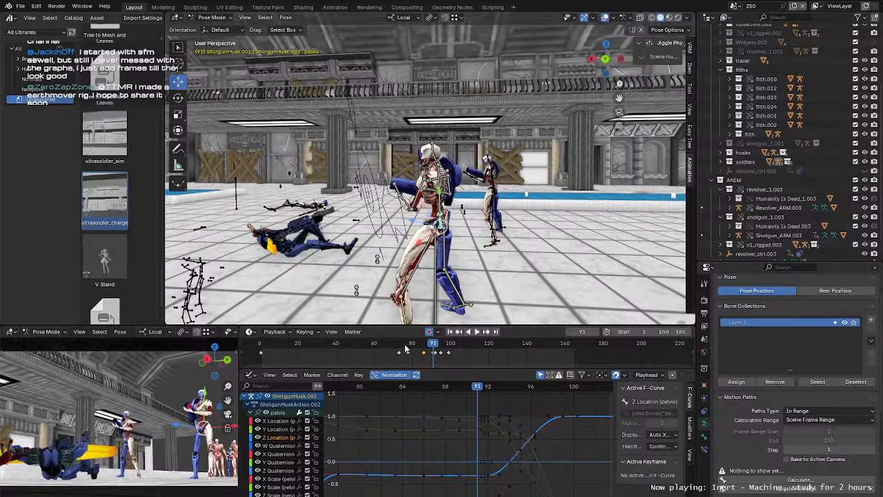
key(space)
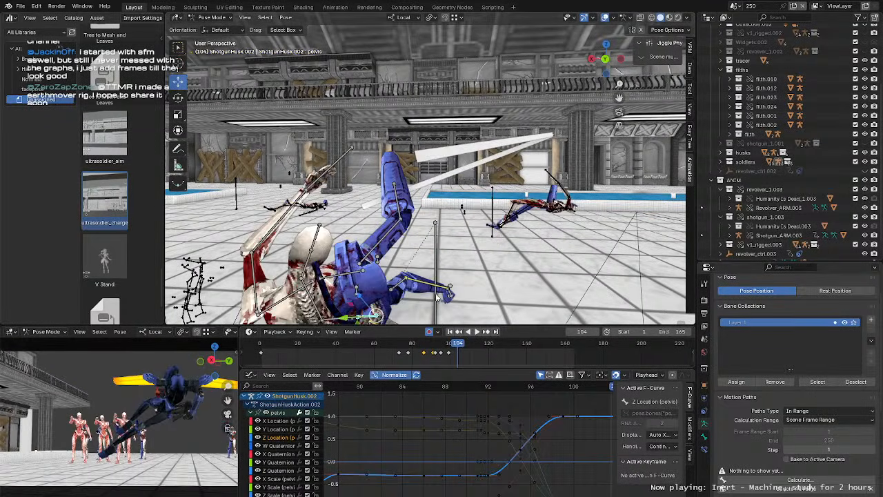
Step: Replay ShotgunHusk.002's fall from around frame 90 several times from low viewing angles
middle_drag(436, 296, 483, 29)
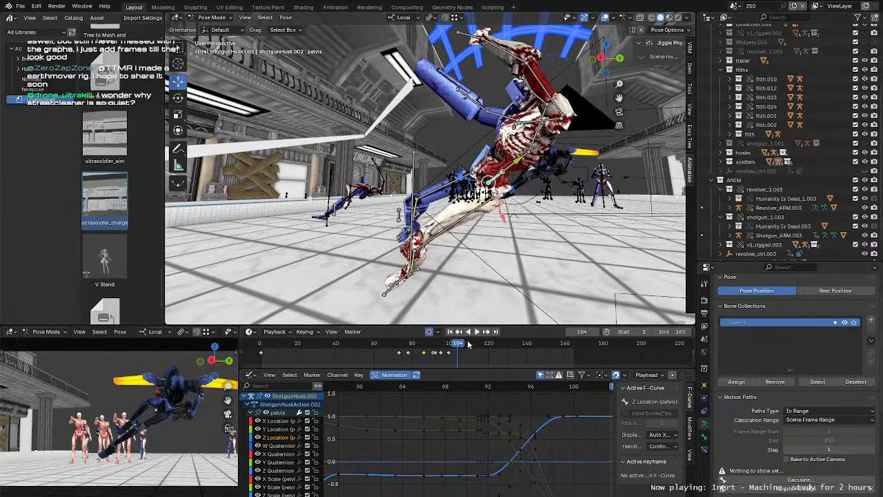
click(431, 344)
key(space)
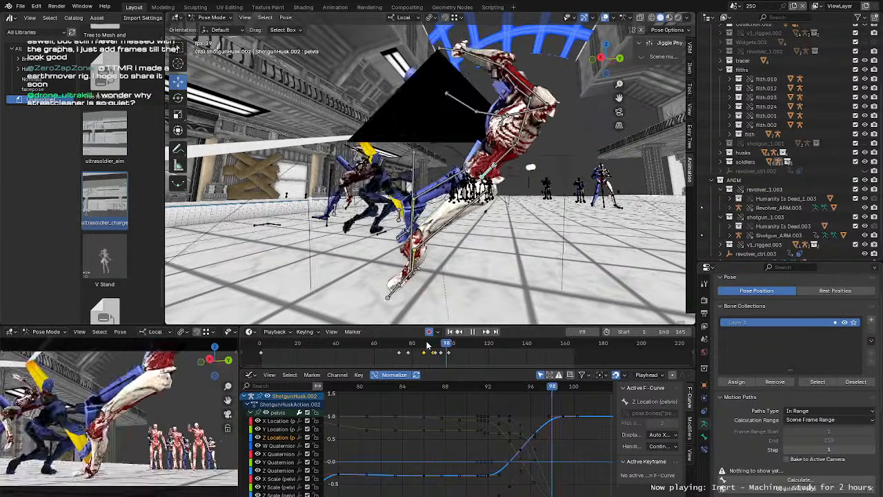
key(Escape)
key(space)
key(Escape)
mouse_move(455, 257)
middle_down()
mouse_move(489, 256)
mouse_move(443, 246)
middle_up()
key(space)
click(430, 348)
key(space)
key(space)
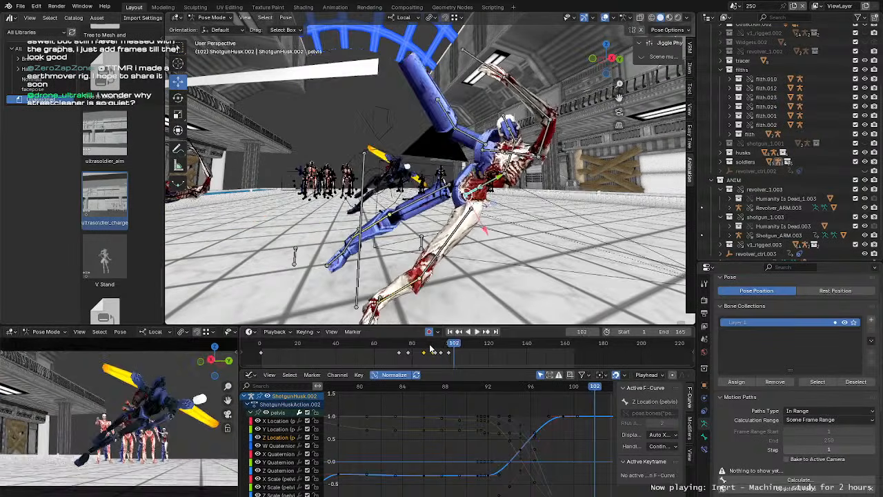
Step: Review the backward fall again from frame 90 and stop at frame 99
click(430, 348)
key(space)
key(space)
click(430, 348)
key(space)
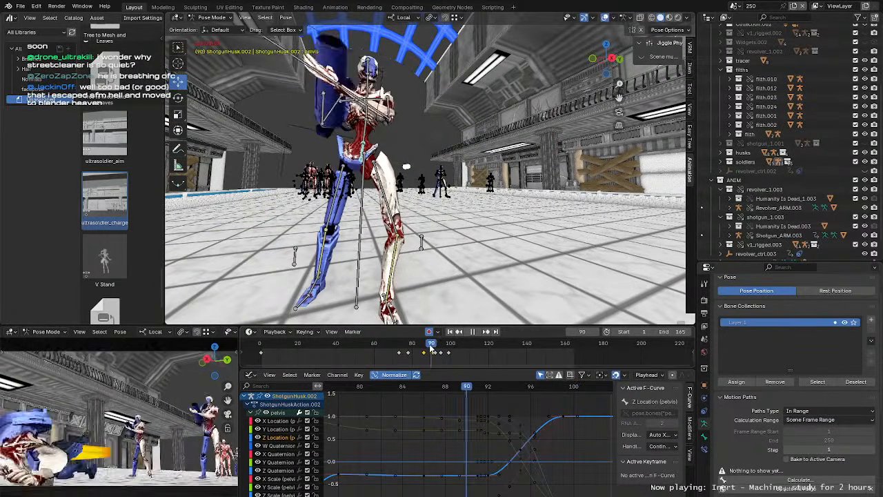
key(space)
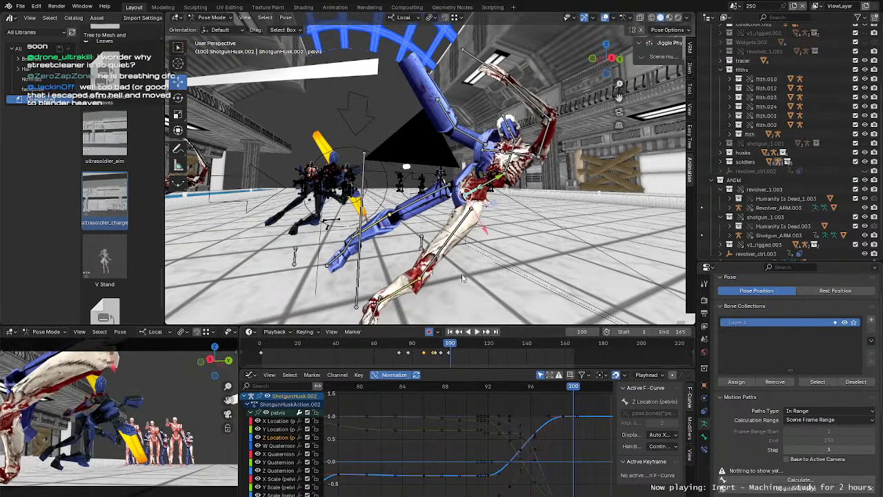
click(447, 348)
key(space)
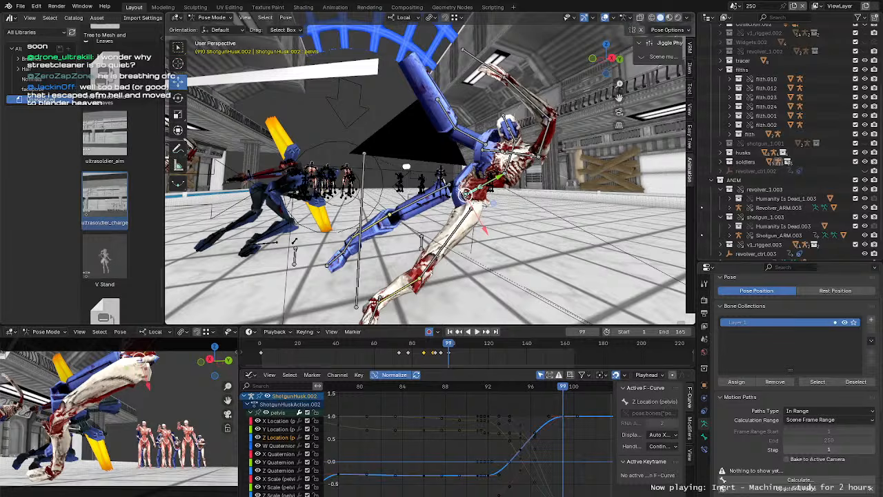
Step: Move the pelvis bone at frame 99 by about 0.014 m in X, 0.056 m in Y and -0.11 m in Z
key(g)
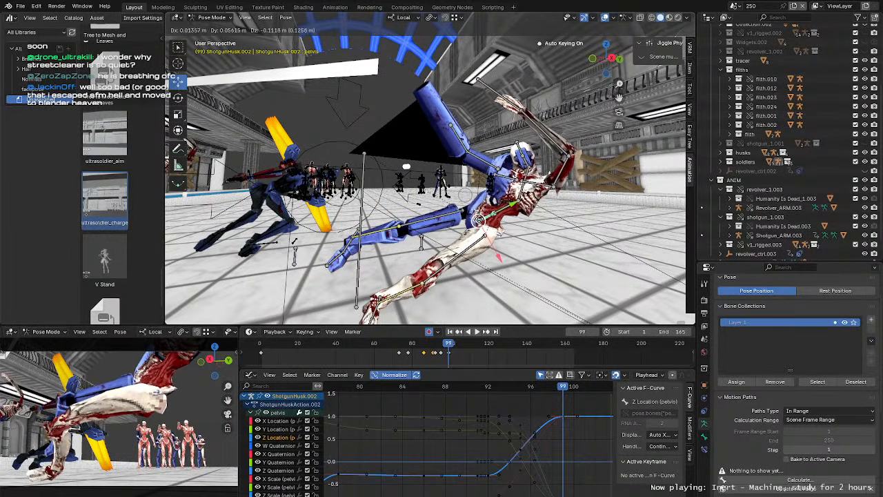
drag(479, 220, 479, 219)
middle_drag(482, 220, 601, 206)
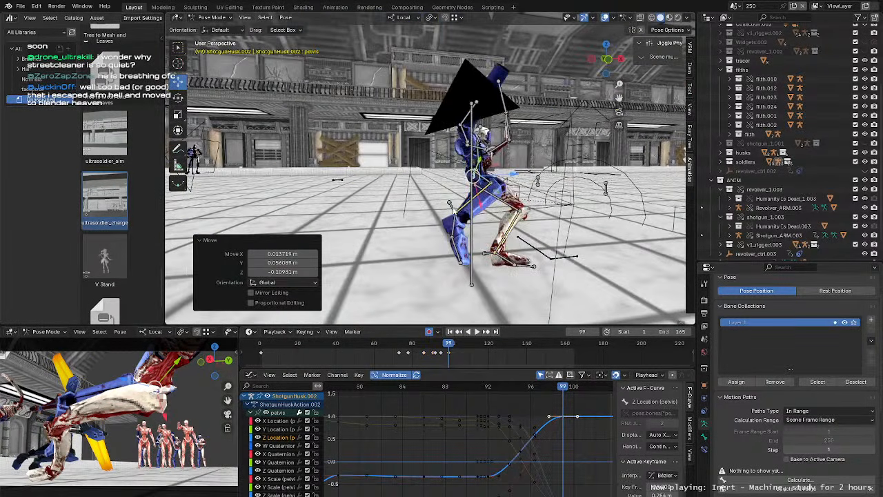
Step: Select the FootIK_R bone and raise the right foot off the floor at frame 99
click(465, 236)
middle_drag(466, 233, 397, 200)
key(g)
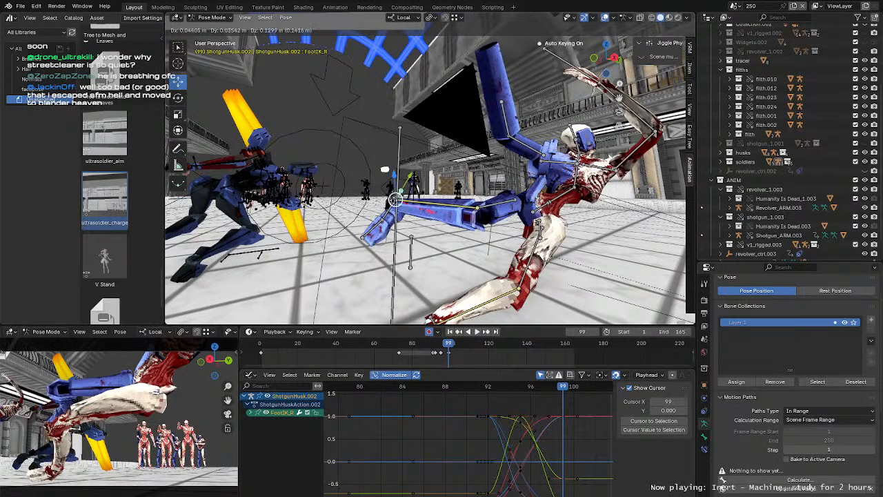
drag(393, 195, 394, 195)
middle_drag(394, 197, 476, 260)
key(w)
Step: Move the KneeIK_R bone upward at frame 99 to redirect the right knee
click(380, 259)
key(g)
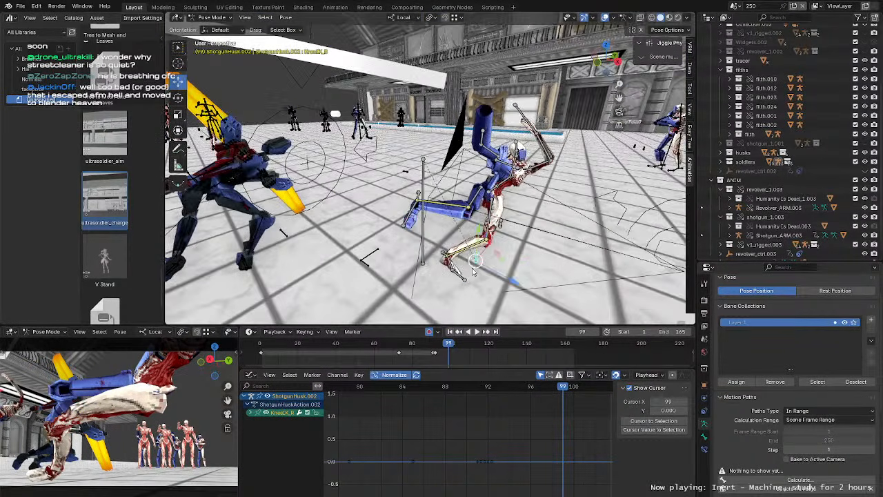
drag(480, 260, 484, 177)
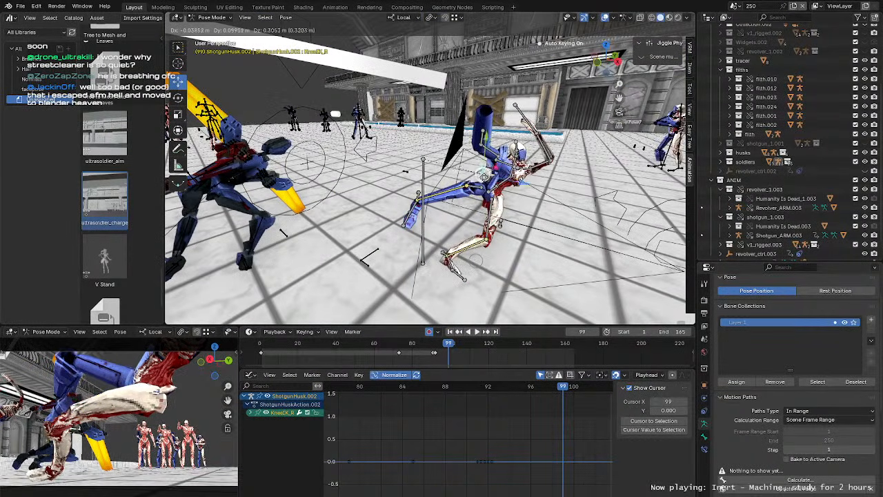
drag(469, 213, 469, 212)
middle_drag(468, 212, 513, 221)
Step: Select the FootIK_R bone again and rotate the right foot at frame 99
click(449, 205)
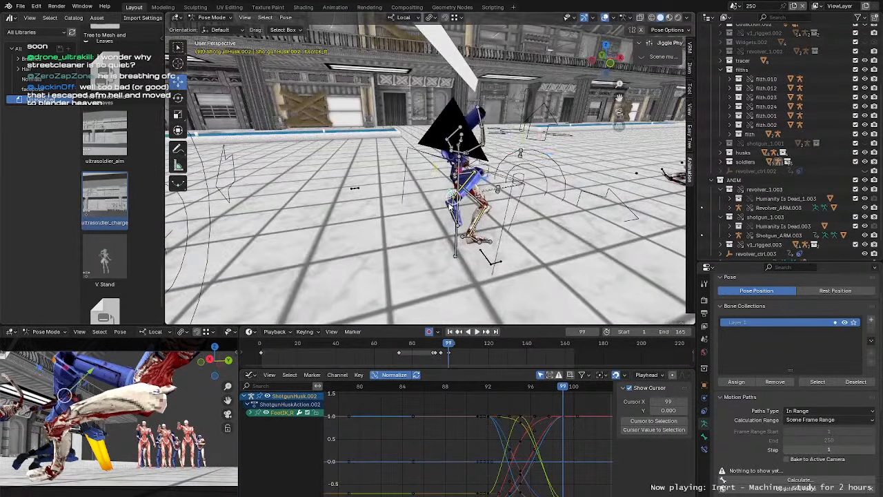
middle_drag(451, 205, 428, 216)
key(r)
drag(429, 213, 406, 206)
middle_drag(407, 206, 477, 210)
Step: Reposition FootIK_R at frame 99 in small moves, including about -0.05 m in Y and 0.10 m in X
key(g)
drag(478, 207, 487, 206)
middle_drag(487, 206, 386, 233)
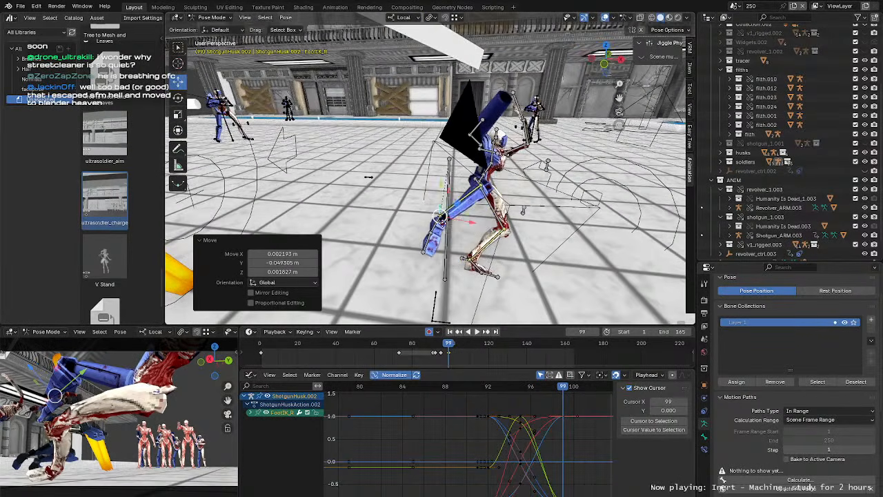
drag(418, 226, 429, 228)
middle_drag(429, 228, 371, 192)
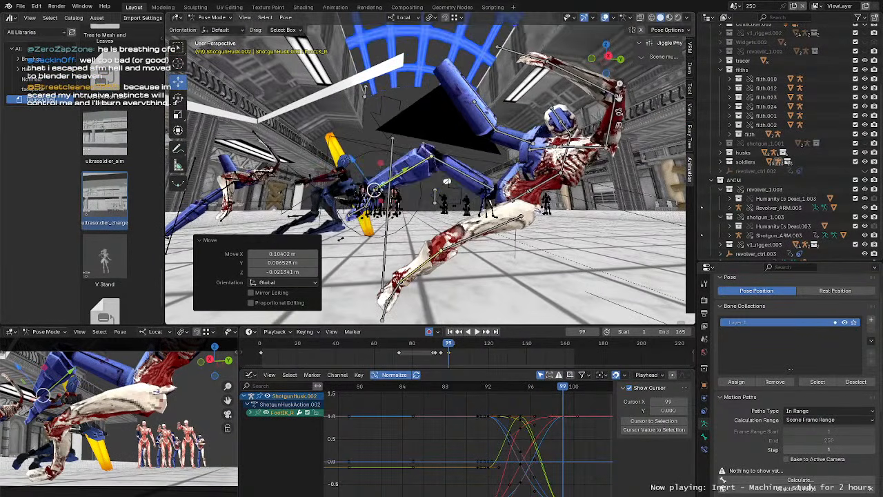
drag(369, 191, 362, 195)
middle_drag(362, 194, 416, 192)
Step: Trackball-rotate the FootIK_R bone by about 1.15° and 10.3° at frame 99
key(r)
drag(423, 183, 445, 188)
middle_drag(512, 186, 454, 265)
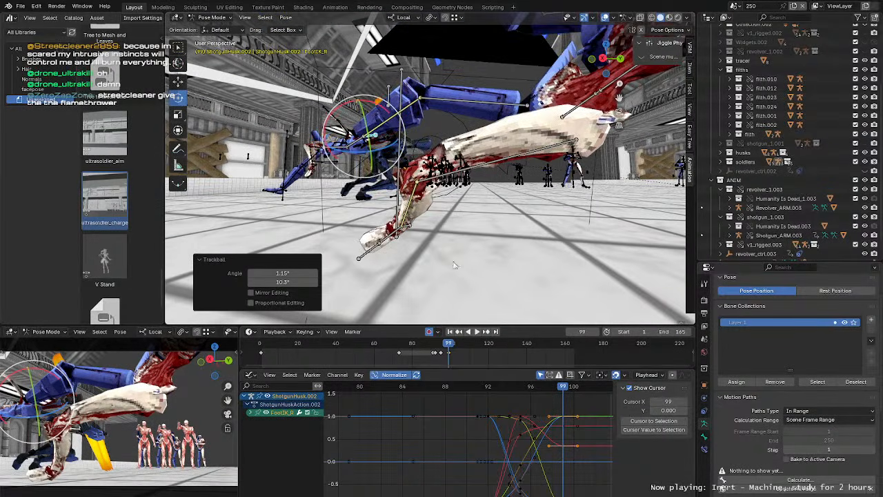
Step: Check the leg motion between frames 95 and 99, reselect the FootIK_R bone and return to frame 99
click(411, 227)
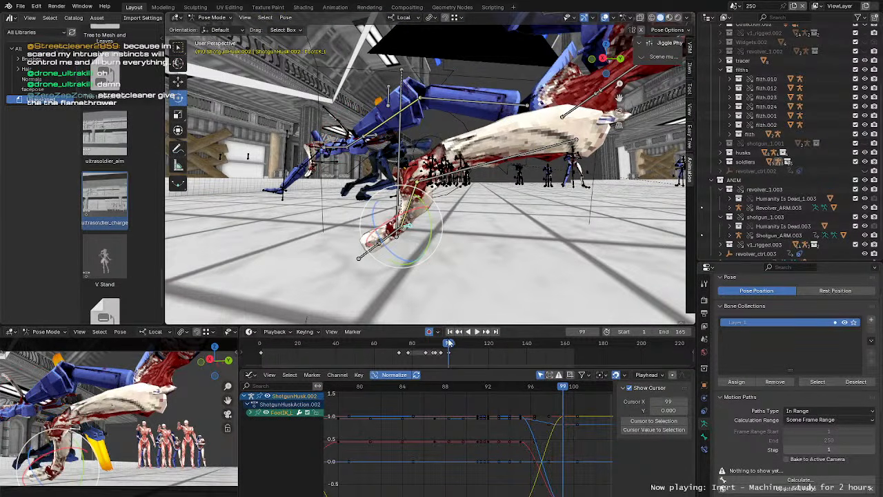
key(space)
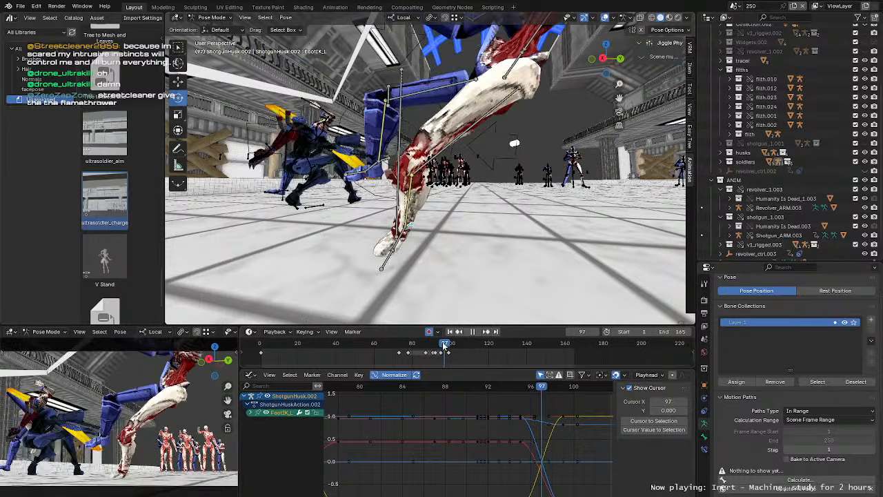
mouse_move(444, 343)
mouse_down()
mouse_move(433, 346)
mouse_move(441, 351)
mouse_up()
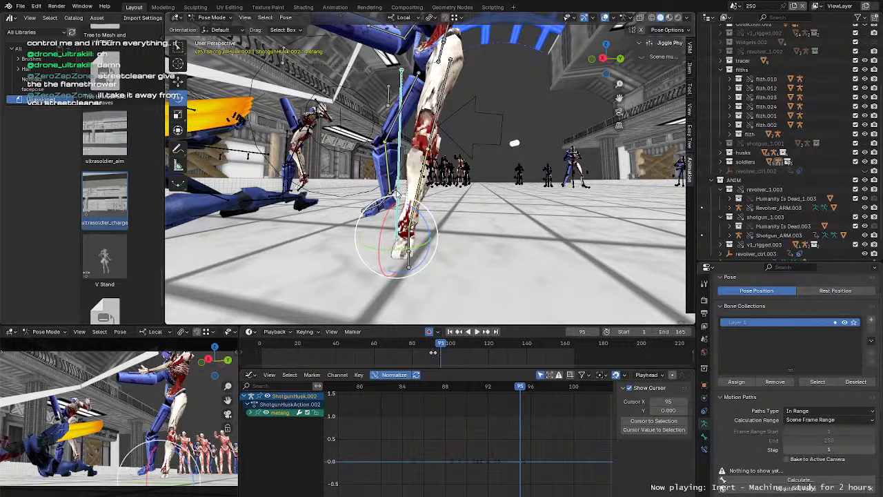
middle_drag(393, 197, 487, 251)
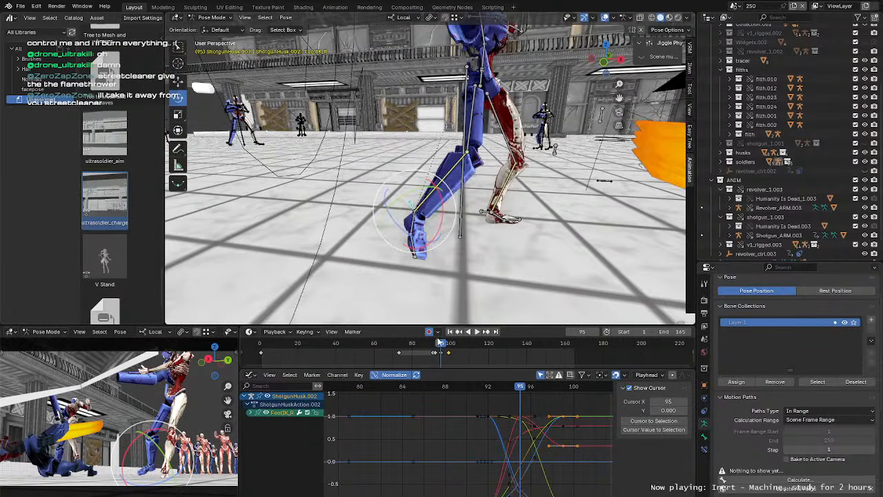
mouse_move(440, 345)
mouse_down()
mouse_move(434, 351)
mouse_move(450, 354)
mouse_up()
Step: Move FootIK_R again at frame 99, finishing with a shift of about 0.02 m in X and 0.09 m in Y
middle_drag(469, 297, 485, 278)
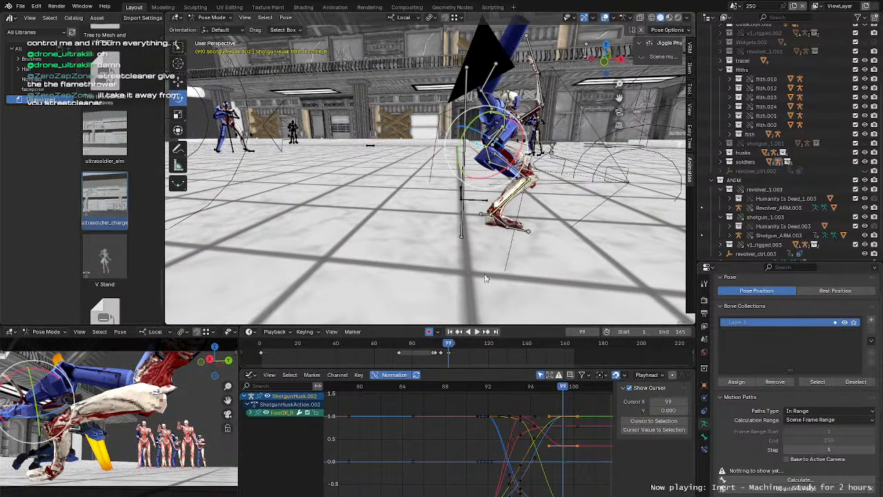
key(g)
drag(457, 150, 456, 150)
middle_drag(456, 150, 365, 166)
drag(349, 185, 357, 185)
click(372, 184)
middle_drag(373, 185, 489, 181)
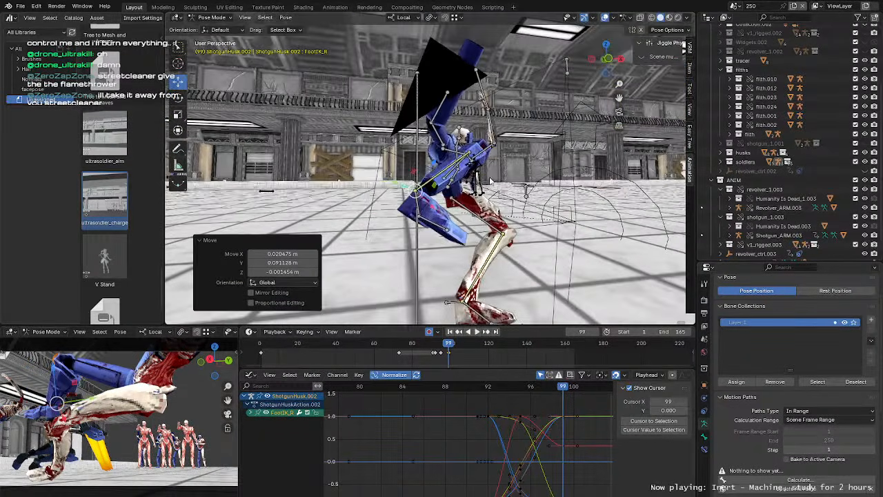
Step: Move FootIK_R about -0.04 m in X at frame 99, then trackball-rotate it by about 0.57° and -29.8°
drag(415, 191, 409, 193)
middle_drag(410, 193, 476, 172)
key(r)
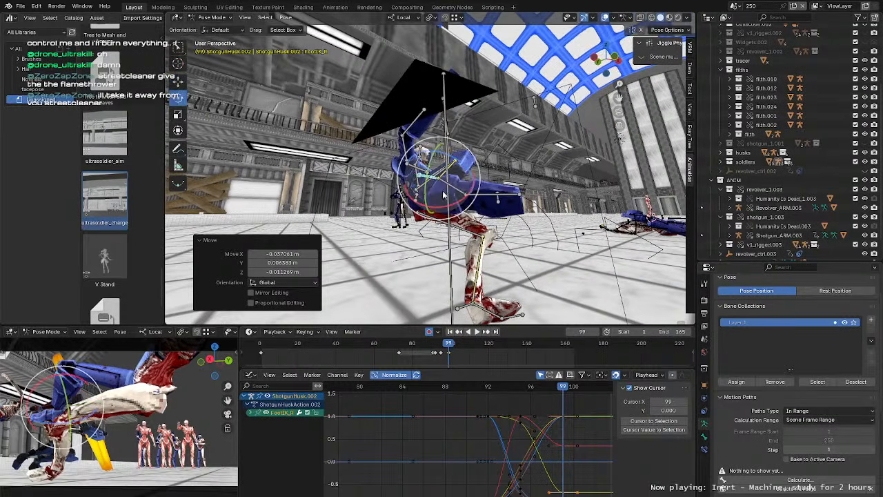
drag(437, 178, 422, 176)
click(419, 180)
middle_drag(420, 181, 378, 197)
Step: Play back the leg motion leading into frame 99 from about frame 85, returning to frame 99
drag(436, 353, 449, 353)
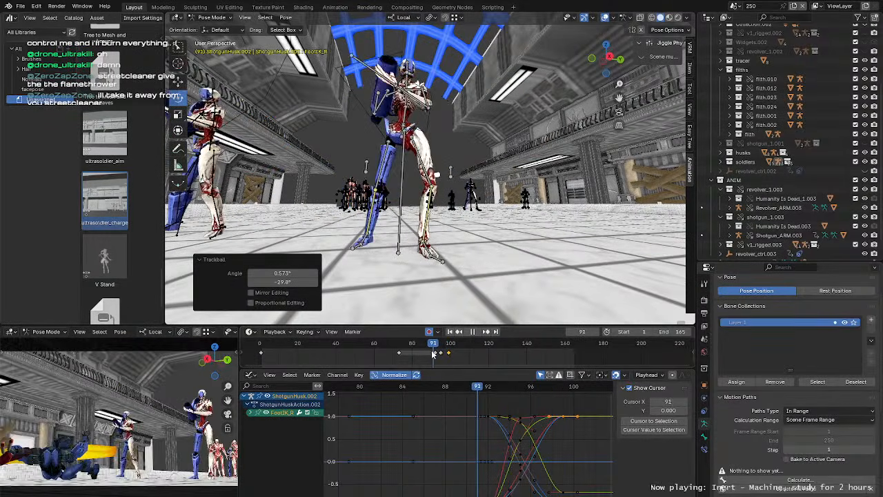
key(space)
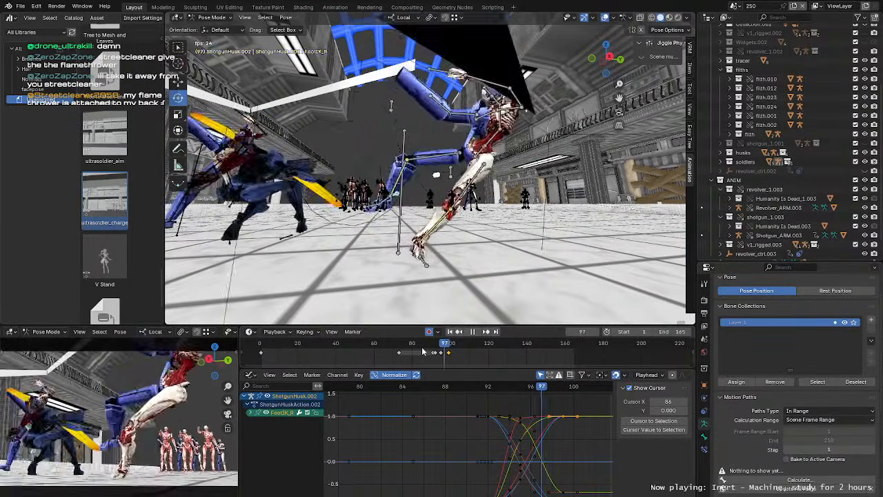
click(423, 352)
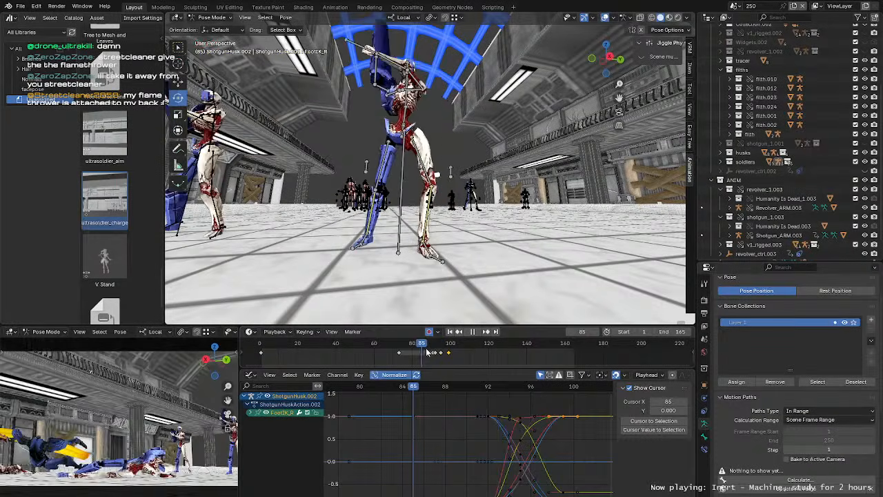
drag(440, 354, 449, 355)
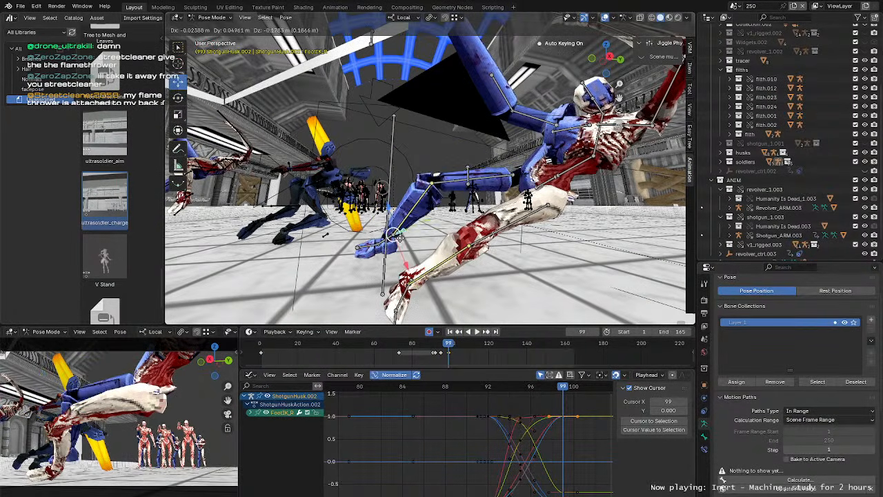
Step: Lower FootIK_R by about 0.20 m at frame 99 and trackball-rotate it by about 3.44° and 19.5°
click(393, 240)
middle_drag(393, 239, 469, 231)
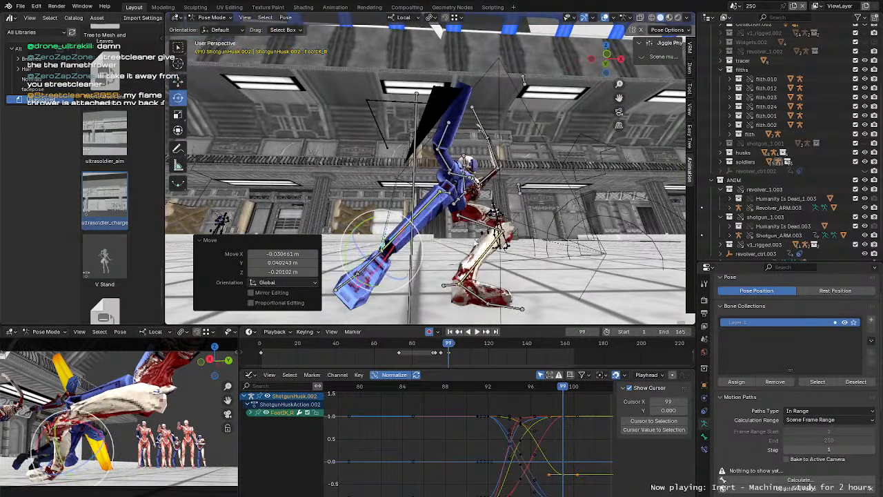
drag(402, 260, 411, 256)
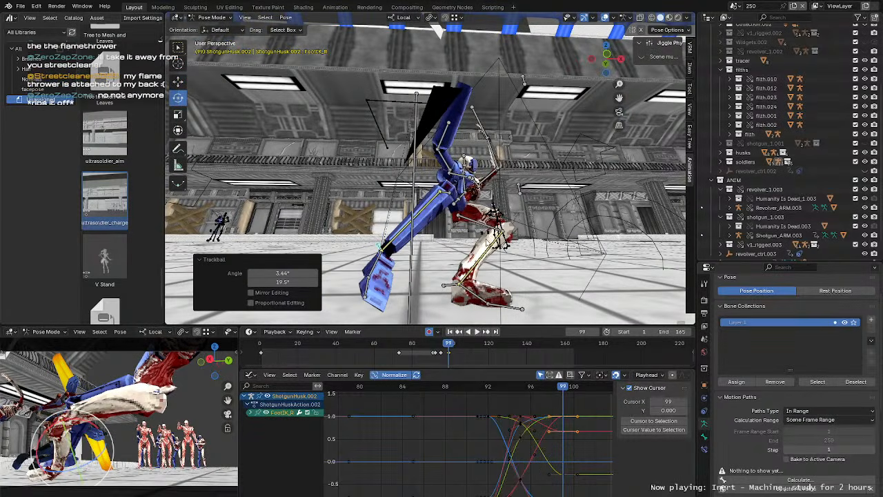
mouse_move(448, 352)
mouse_down()
mouse_move(460, 352)
mouse_move(437, 352)
mouse_move(456, 352)
mouse_move(448, 351)
mouse_up()
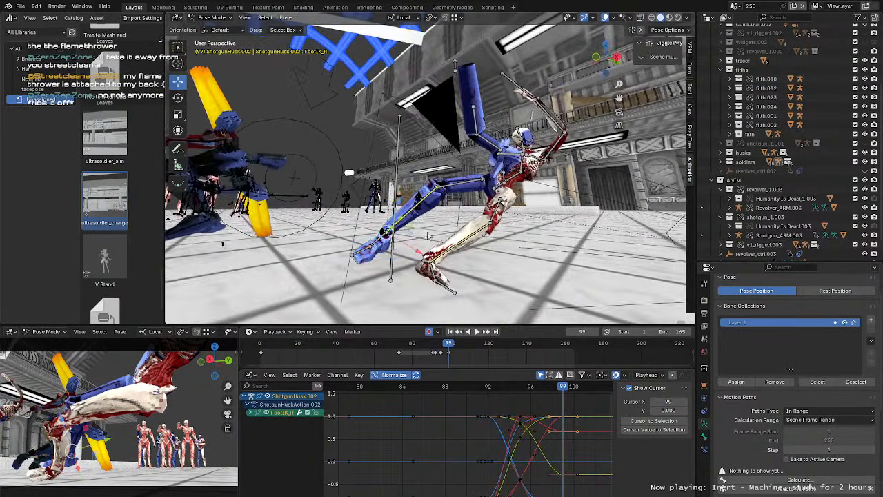
Step: Fine-tune FootIK_R's position at frame 99, raising it about 0.05 m and shifting it about 0.03 m in X
middle_drag(428, 236, 487, 231)
key(g)
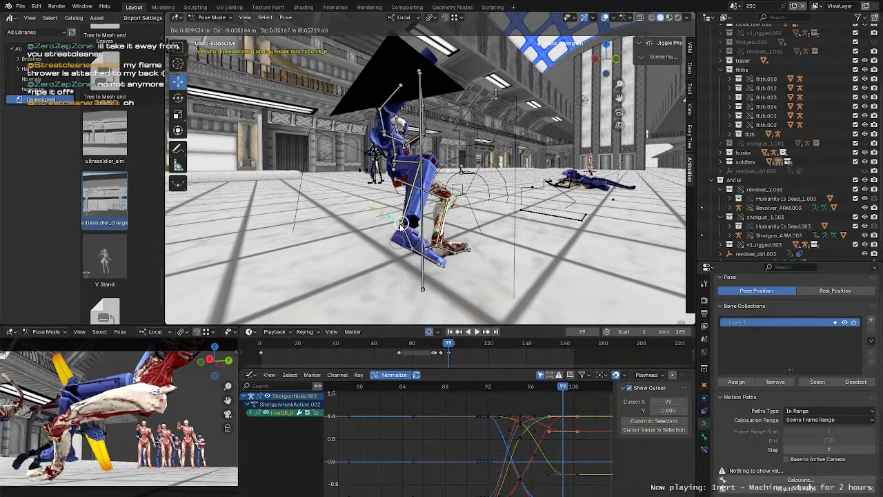
click(400, 224)
middle_drag(400, 225, 329, 223)
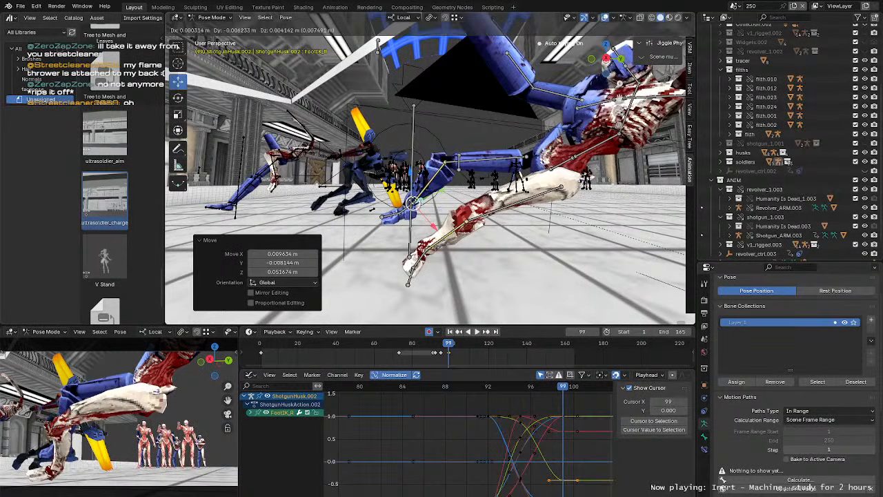
middle_drag(393, 220, 417, 229)
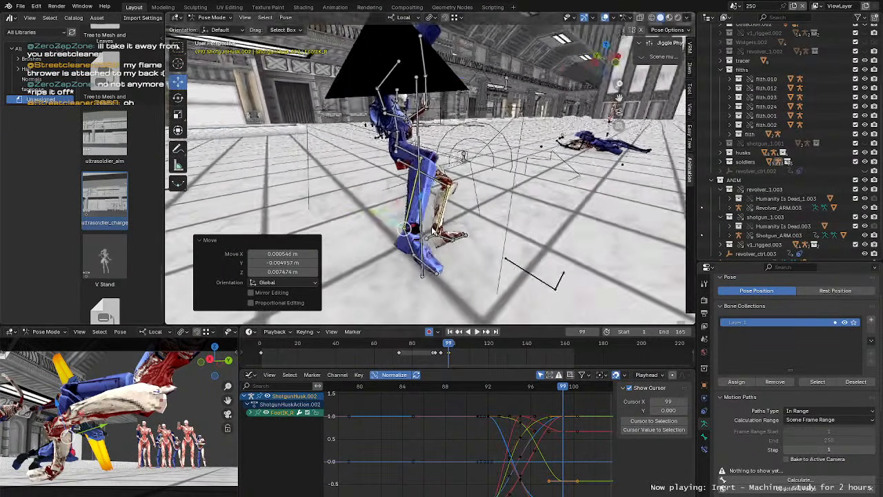
middle_drag(434, 230, 398, 244)
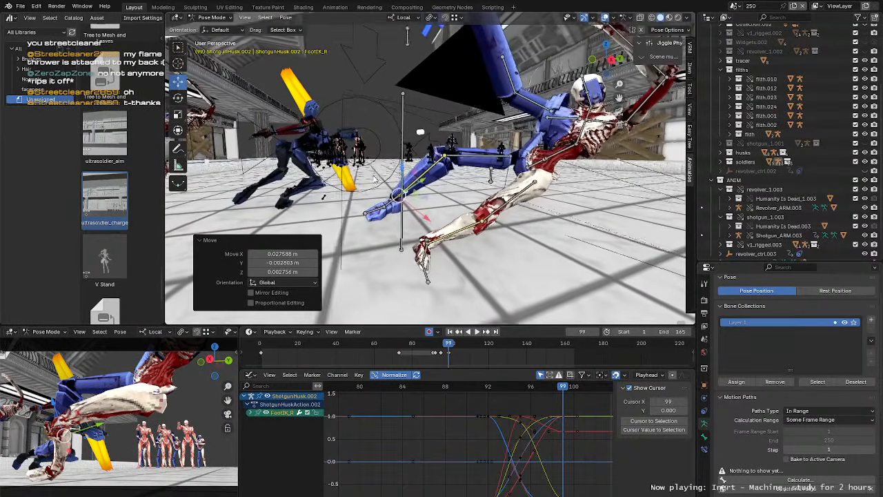
Step: Advance to frame 104, lower the pelvis bone about 0.22 m, rotate it 21.4° in view and trackball-rotate it further
middle_drag(367, 152, 425, 183)
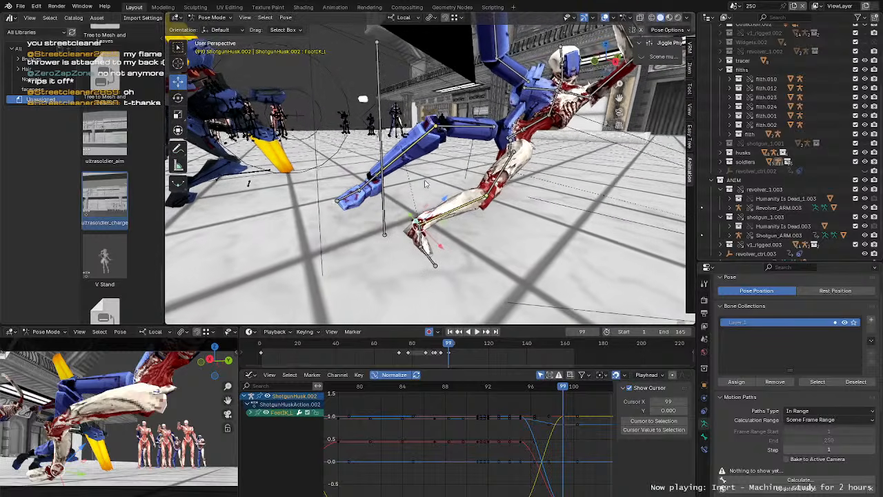
middle_drag(456, 238, 445, 348)
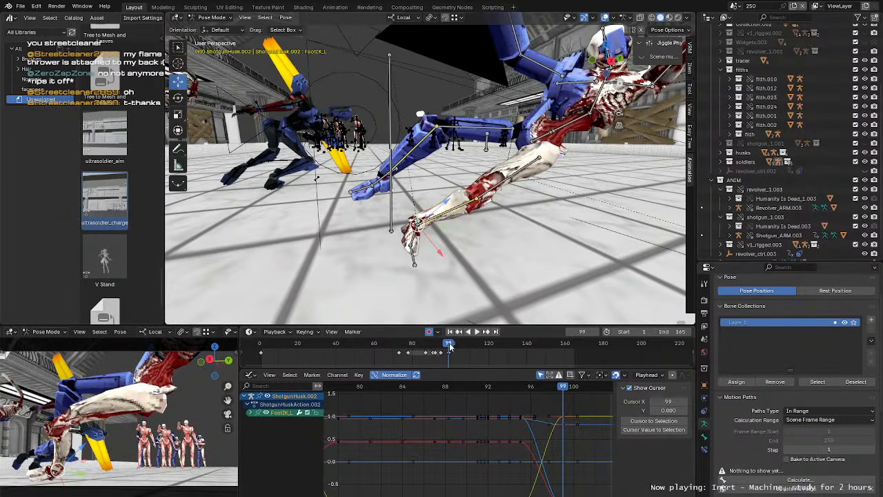
key(space)
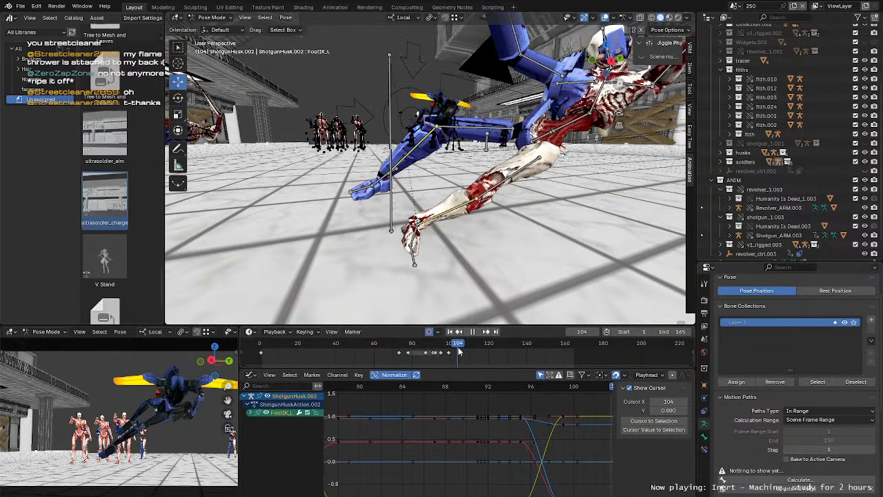
middle_drag(502, 150, 463, 196)
click(434, 170)
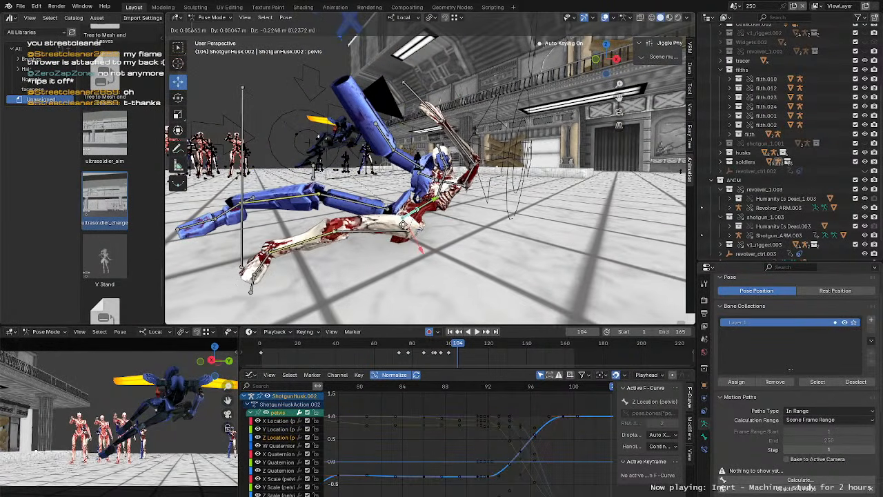
click(412, 226)
middle_drag(413, 226, 376, 216)
middle_drag(470, 222, 467, 212)
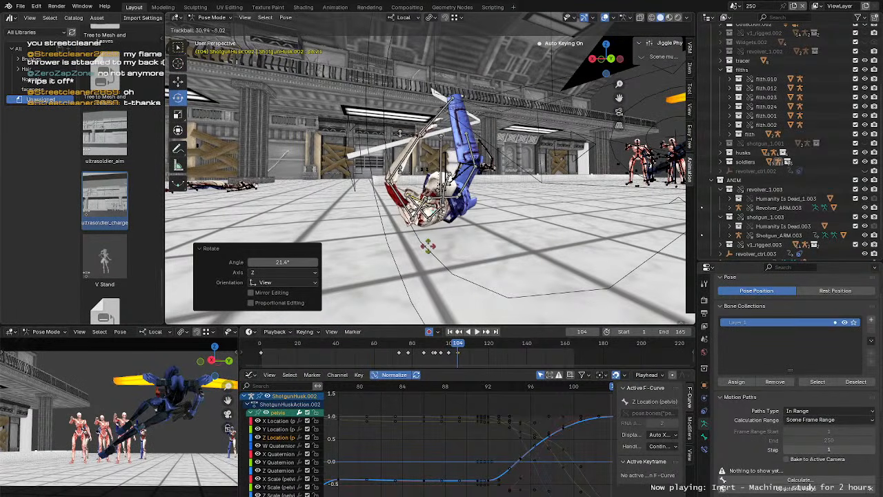
click(427, 252)
middle_drag(427, 252, 485, 168)
Step: Trackball-rotate the FootIK_L bone by about -19.5° and -56.1° at frame 104
click(400, 185)
middle_drag(399, 184, 442, 223)
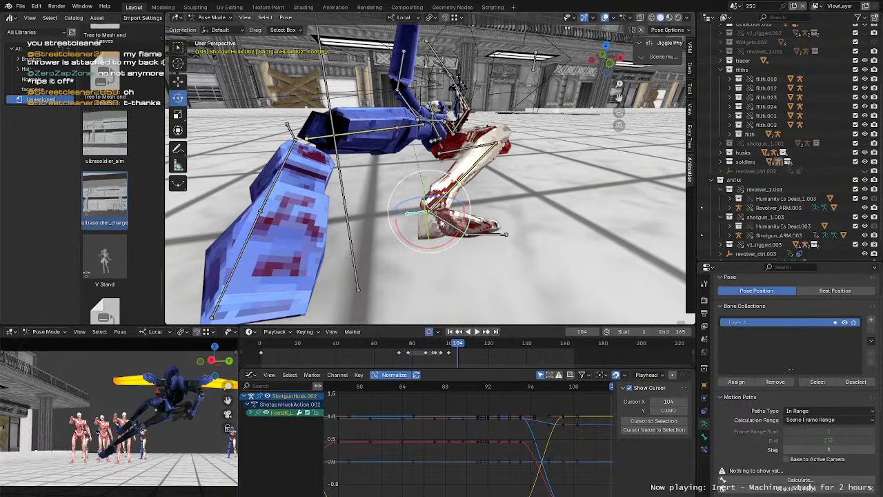
drag(415, 223, 370, 206)
middle_drag(370, 207, 469, 218)
Step: Move FootIK_L by about 0.05, -0.09 and 0.16 m in X, Y and Z at frame 104 and adjust its rotation
key(g)
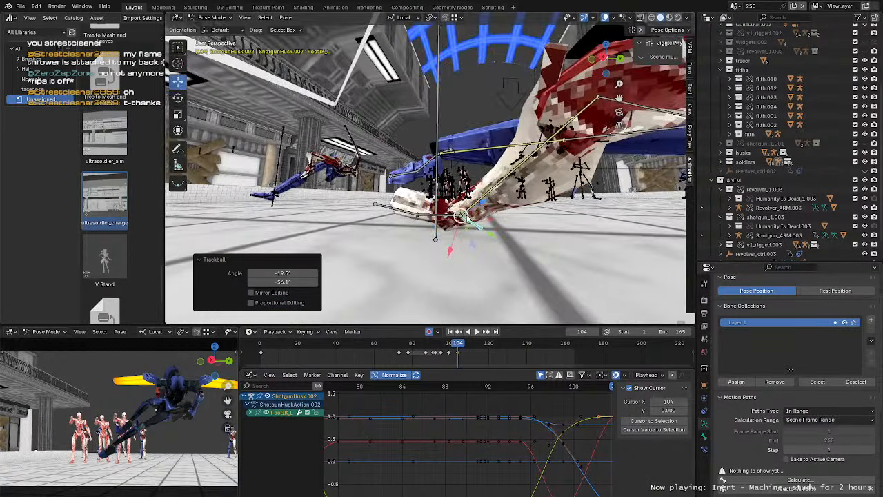
drag(407, 127, 404, 121)
scroll(403, 122, down, 3)
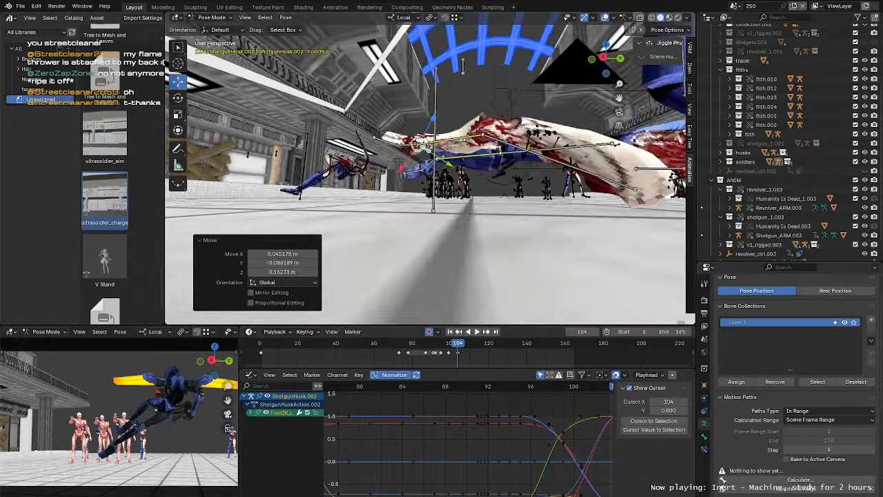
middle_drag(404, 124, 406, 149)
key(r)
drag(416, 179, 420, 185)
Step: Select FootIK_R and move it by about 0.04, 0.09 and 0.12 m in X, Y and Z at frame 104
middle_drag(419, 185, 499, 194)
click(400, 153)
middle_drag(400, 154, 429, 141)
key(g)
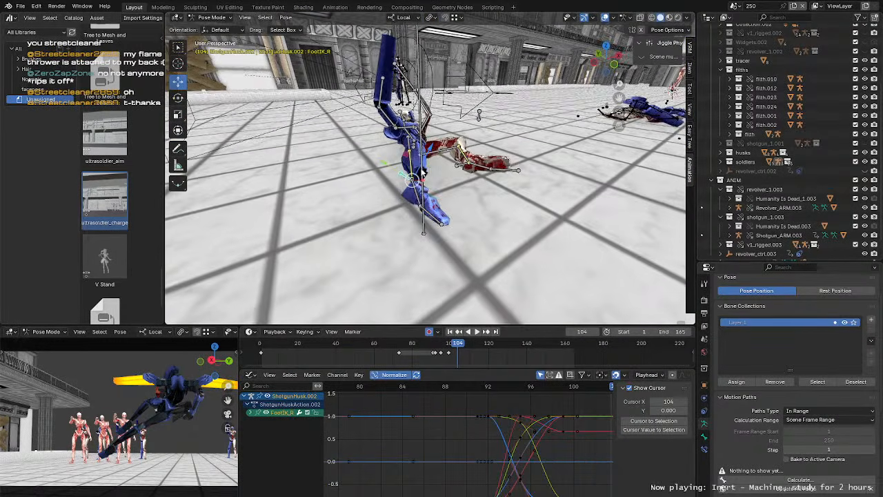
middle_drag(394, 190, 483, 167)
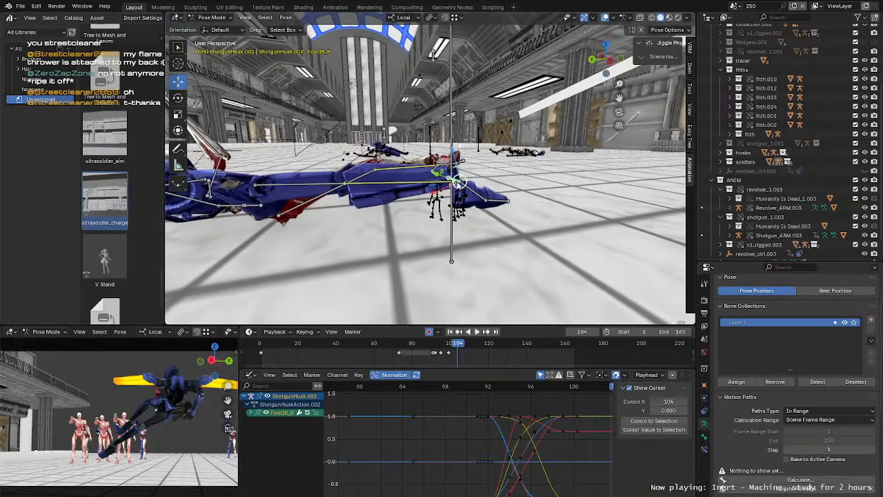
key(g)
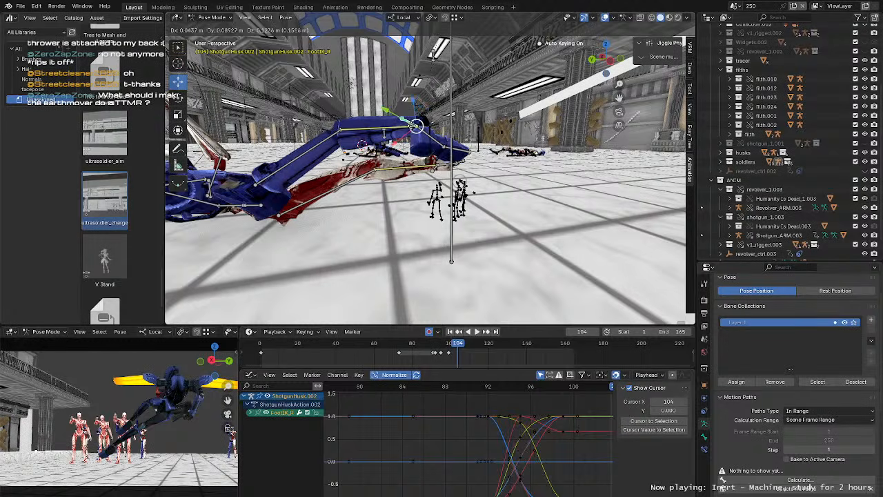
click(413, 126)
middle_drag(414, 127, 412, 178)
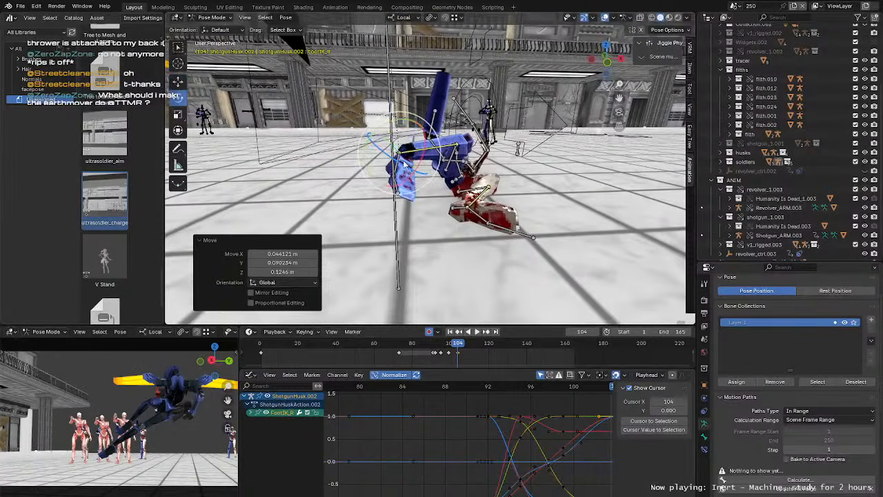
Step: Rotate FootIK_R at frame 104 and reposition it, finishing with a shift of about 0.02 m in Y and 0.06 m in Z
drag(405, 163, 397, 110)
middle_drag(398, 118, 398, 156)
key(g)
drag(398, 156, 409, 156)
middle_drag(409, 156, 345, 140)
drag(425, 153, 433, 133)
middle_drag(433, 133, 346, 160)
Step: Trackball-rotate FootIK_R by about 23.5° and -4.01° at frame 104
key(r)
key(r)
key(r)
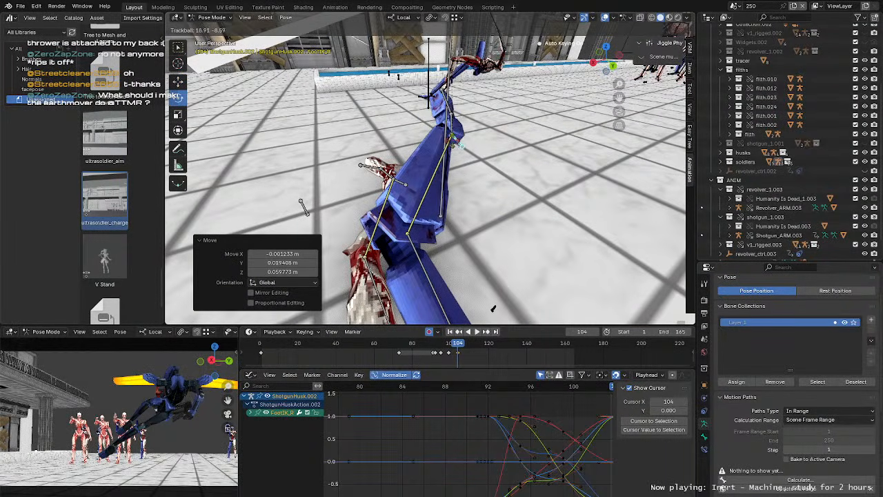
click(457, 147)
middle_drag(456, 147, 538, 114)
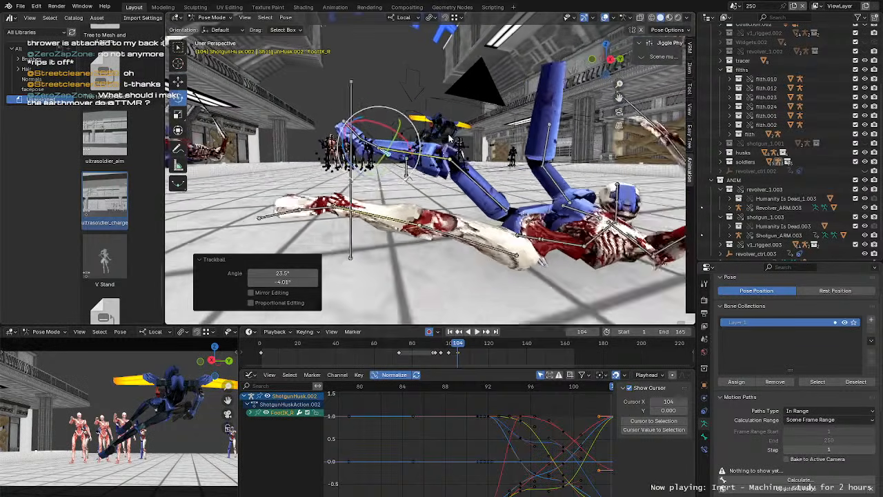
scroll(485, 157, down, 2)
middle_drag(485, 157, 441, 166)
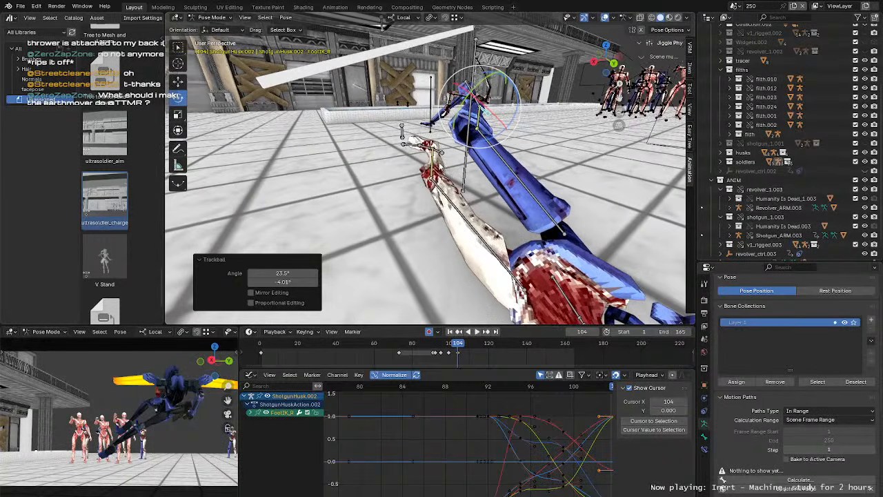
Step: Select KneeIK_L and move it about 0.06 m in X and 0.02 m in Y at frame 104
click(404, 128)
middle_drag(404, 127, 387, 119)
key(g)
drag(391, 130, 374, 162)
middle_drag(374, 162, 428, 147)
key(g)
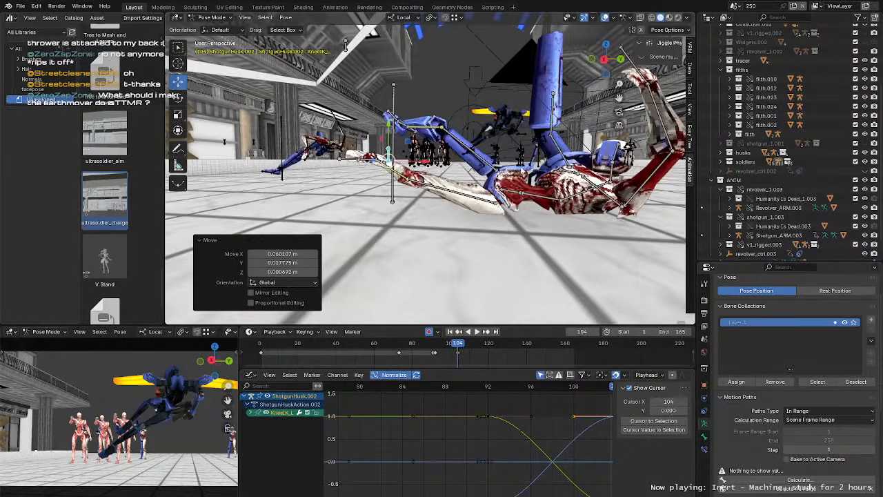
middle_drag(520, 166, 402, 321)
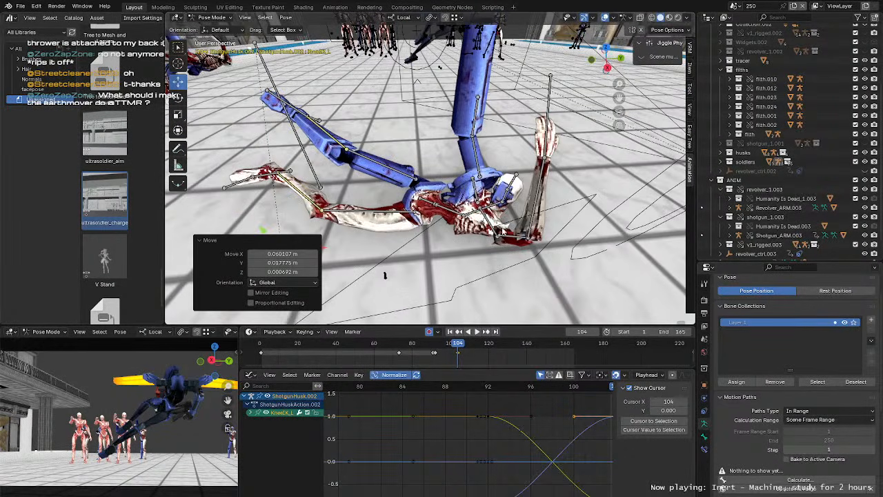
Step: Play back the husk's fall up to frame 104 and scrub back to frame 101
click(427, 352)
key(space)
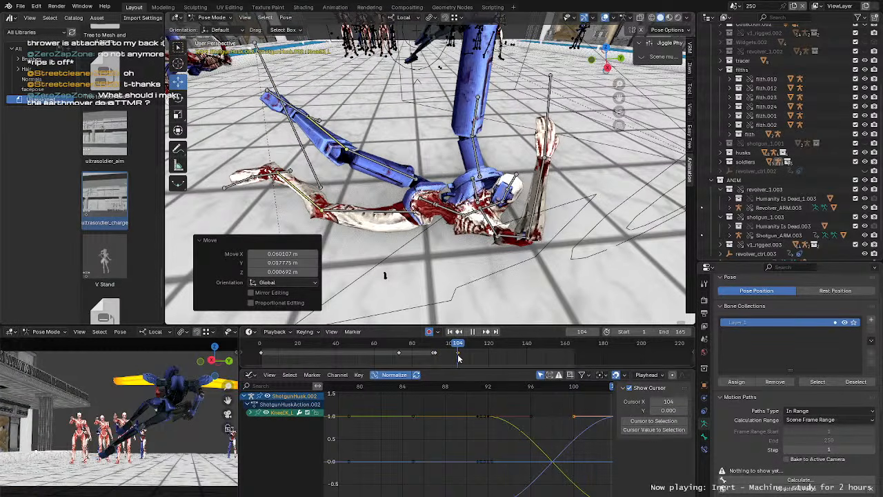
drag(458, 358, 452, 358)
Step: Select the pelvis bone and rotate it at frame 99
scroll(427, 189, up, 2)
click(433, 185)
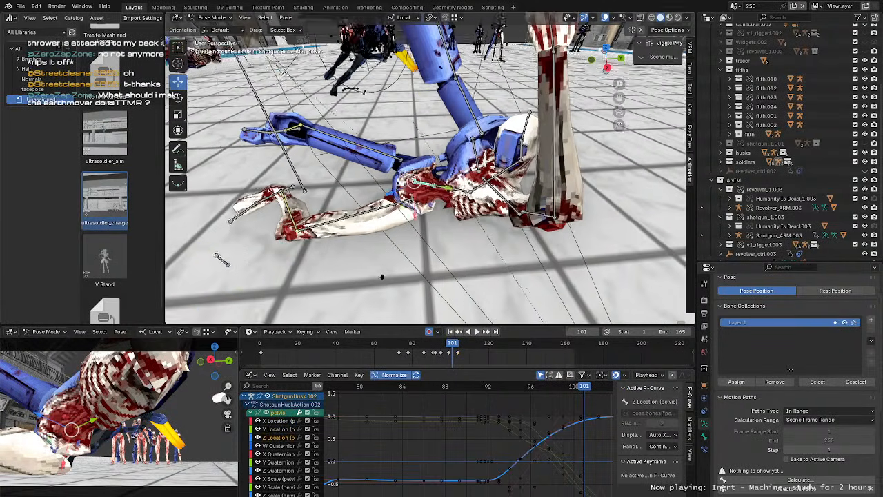
middle_drag(381, 276, 344, 246)
drag(452, 350, 449, 347)
middle_drag(416, 225, 556, 256)
scroll(429, 249, up, 3)
key(r)
drag(458, 182, 459, 204)
scroll(460, 204, down, 3)
middle_drag(459, 204, 348, 182)
Step: Return to frame 104 and rotate the pelvis there, including a trackball rotation of about 37.2° and -0.57°
drag(451, 345, 458, 349)
middle_drag(355, 197, 444, 211)
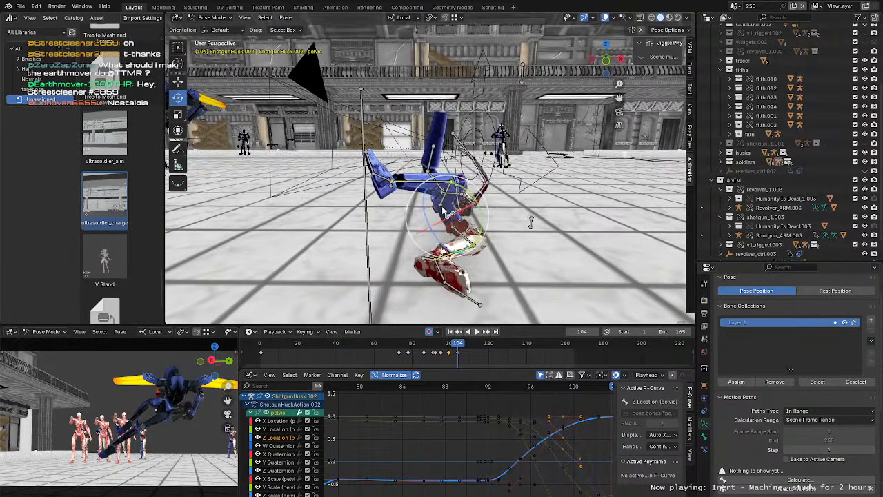
drag(443, 211, 447, 214)
drag(468, 245, 468, 246)
middle_drag(468, 246, 419, 222)
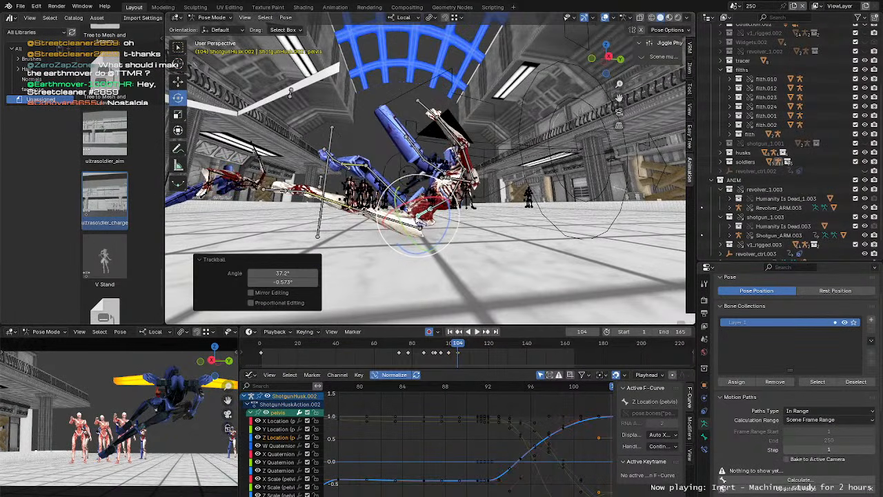
drag(455, 218, 428, 224)
Step: Replay the husk's fall several times from around frame 73 to check the motion up to frame 104
drag(449, 347, 396, 350)
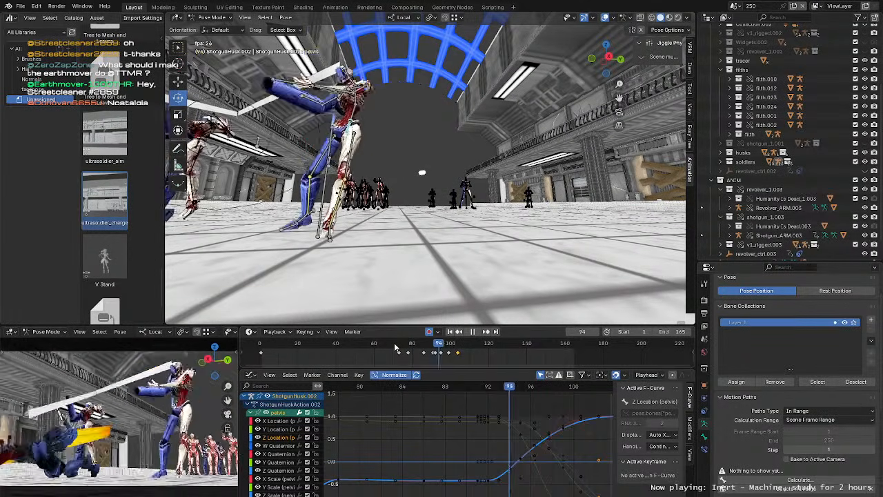
click(396, 348)
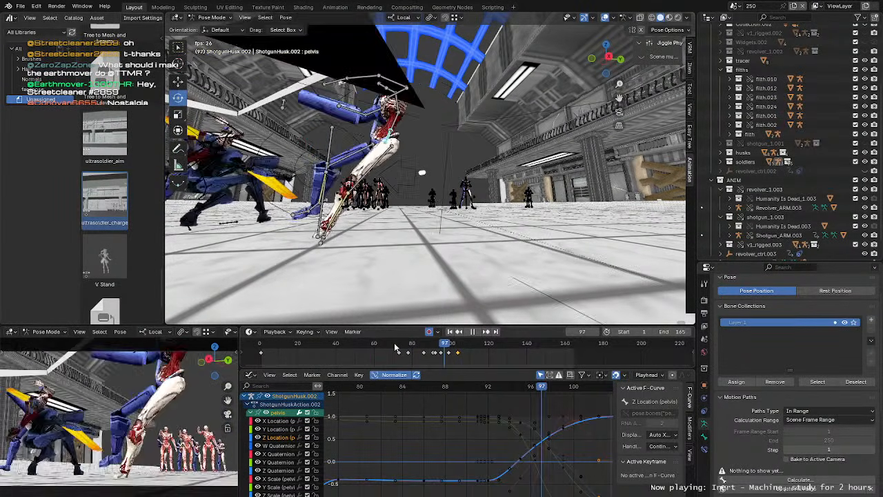
click(395, 348)
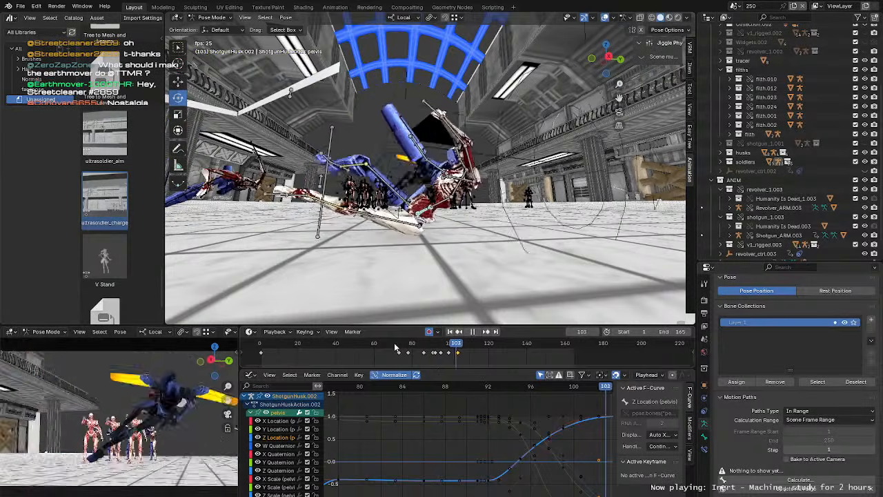
click(395, 348)
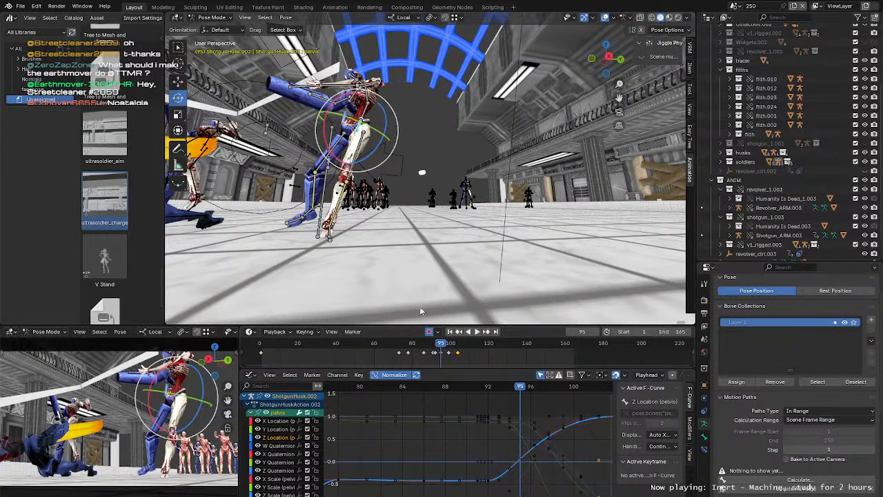
Step: Select the upper_arm.L bone at frame 95 and swing the arm outward, including a trackball rotation of about 4.01° and 33.2°
middle_drag(416, 288, 407, 265)
scroll(400, 241, up, 3)
shift+middle_drag(396, 232, 454, 237)
click(426, 88)
middle_drag(427, 88, 448, 151)
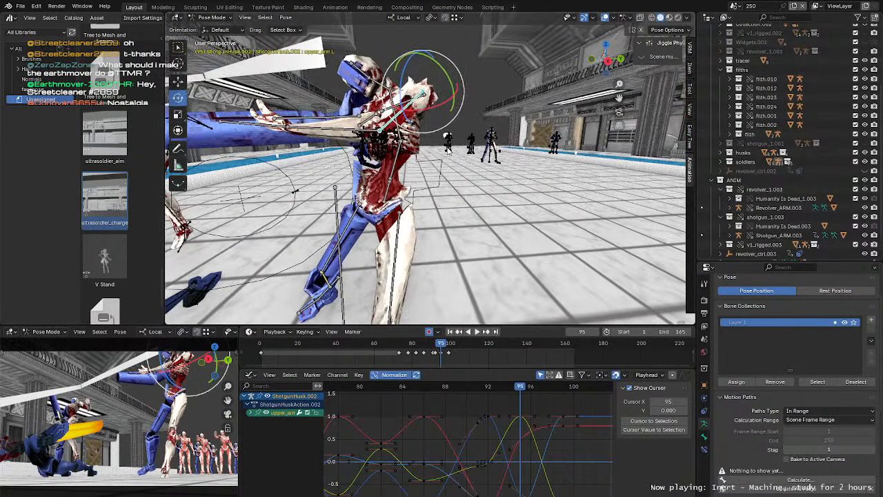
drag(421, 119, 470, 120)
drag(465, 86, 446, 90)
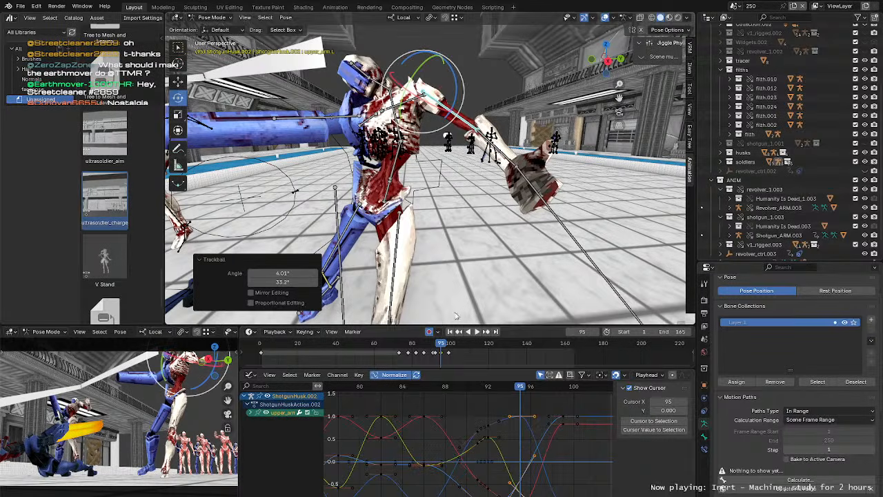
Step: Select the left forearm bone at frame 95 and rotate it about its local X axis
drag(440, 345, 444, 353)
scroll(429, 229, down, 4)
middle_drag(429, 229, 375, 250)
click(393, 182)
key(r)
key(x)
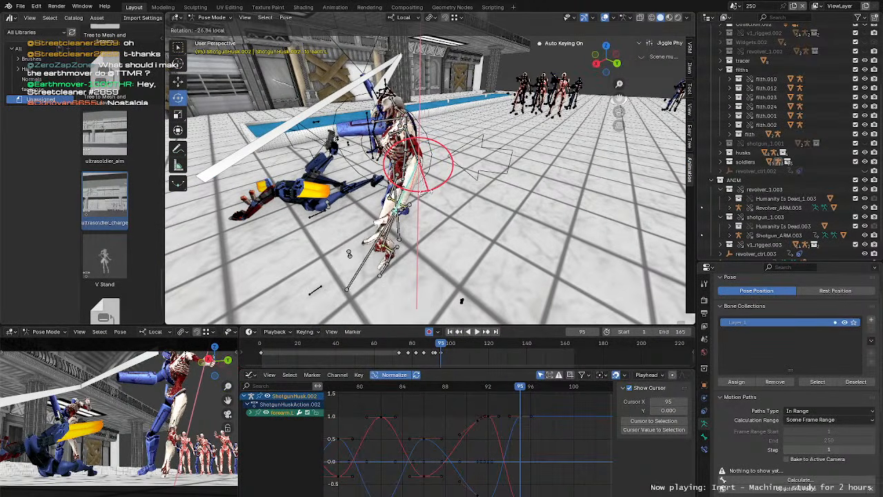
drag(427, 193, 427, 192)
Step: Reselect upper_arm.L at frame 95 and refine it with a trackball rotation of about 4.58° and -13.2°
middle_drag(427, 192, 484, 183)
click(443, 142)
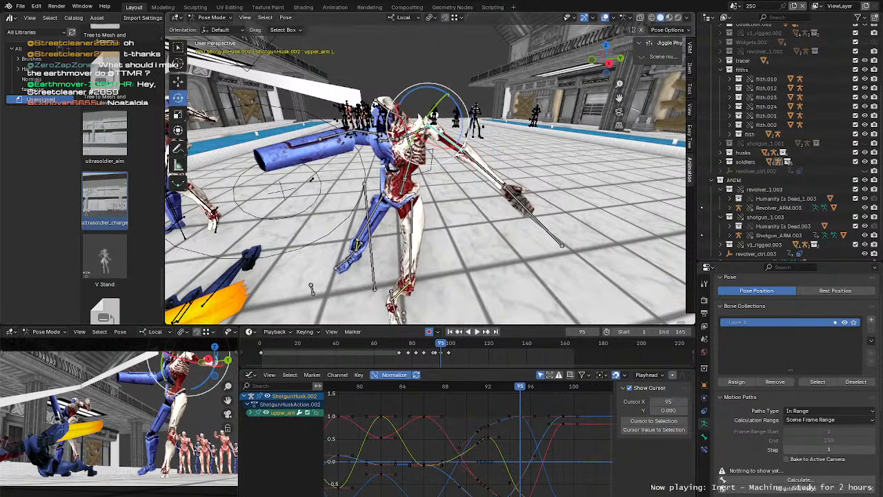
middle_drag(442, 141, 430, 106)
drag(430, 106, 416, 105)
click(416, 105)
Step: Play back and scrub through the husk's fall to frame 100 to review the arm swing
key(space)
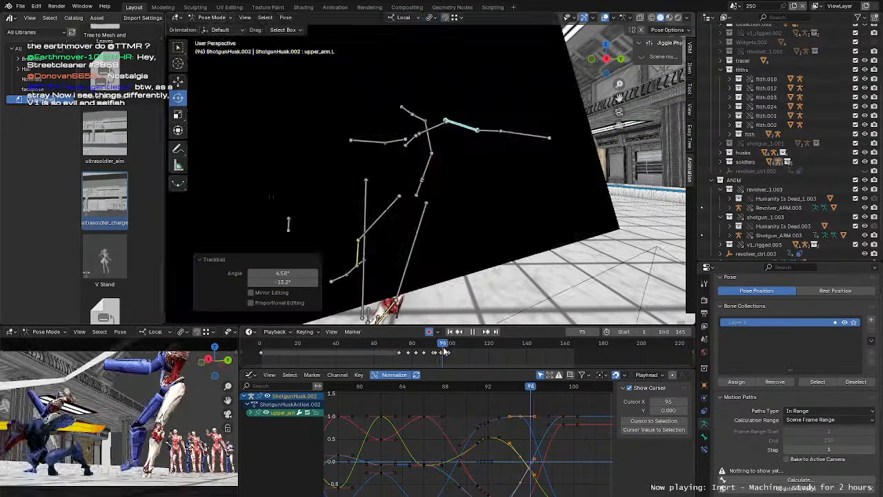
drag(445, 351, 452, 352)
drag(452, 352, 400, 352)
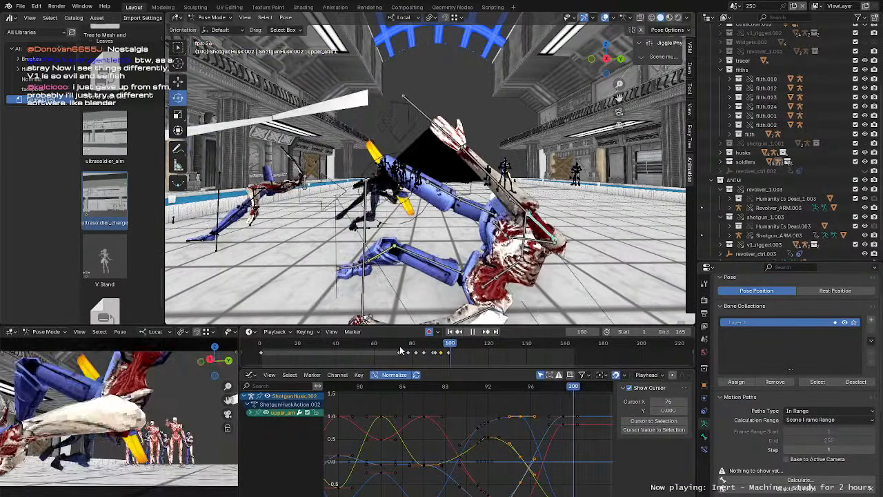
key(Escape)
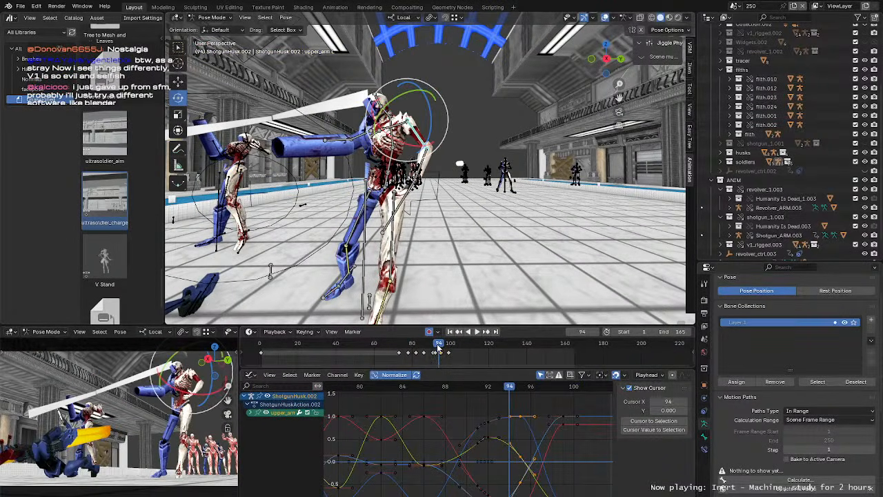
Step: At frame 99, move the pelvis bone about -0.056 m in Y and 0.073 m in Z and rotate it
drag(438, 350, 449, 351)
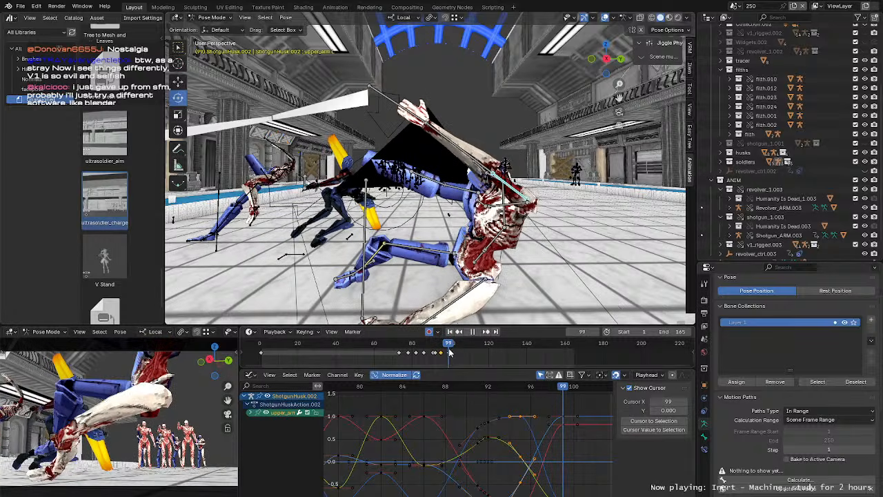
click(473, 279)
middle_drag(474, 279, 479, 271)
key(g)
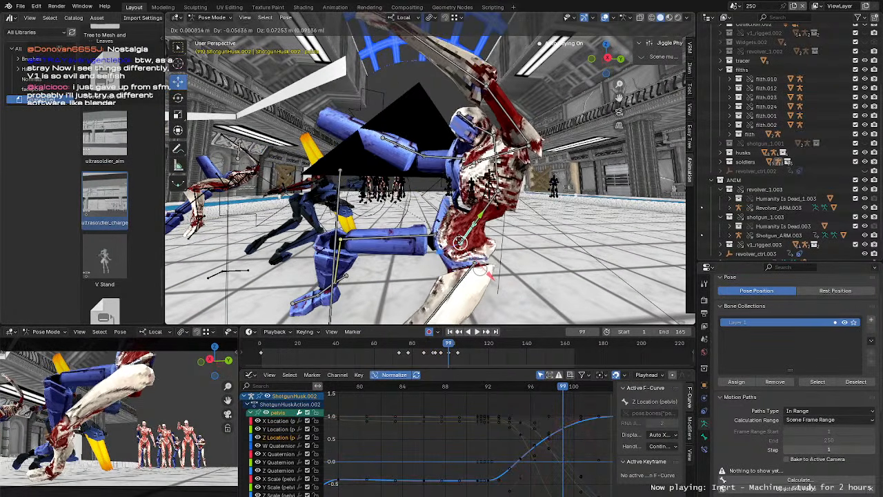
drag(460, 238, 460, 238)
middle_drag(460, 238, 428, 227)
key(r)
drag(407, 222, 413, 222)
click(414, 222)
middle_drag(414, 222, 447, 220)
Step: Select FootIK_R at frame 99 and move it about 0.013 m in X, -0.096 m in Y and 0.003 m in Z
click(442, 224)
key(g)
key(g)
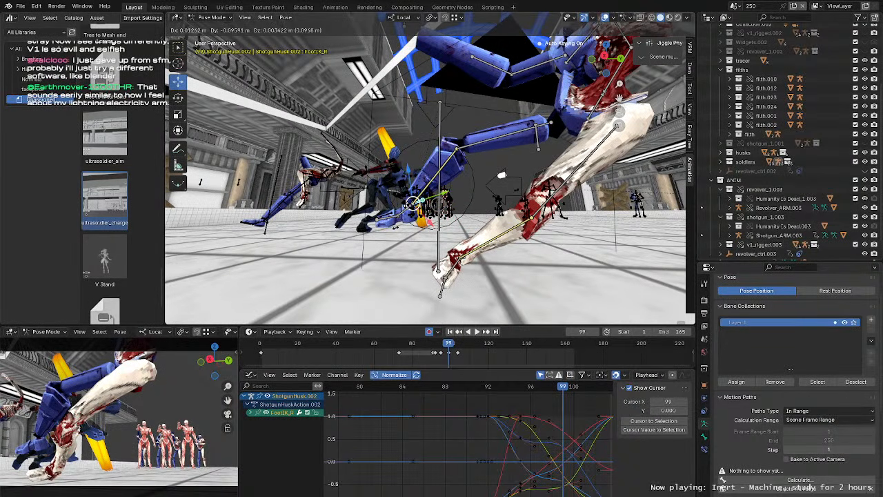
key(Return)
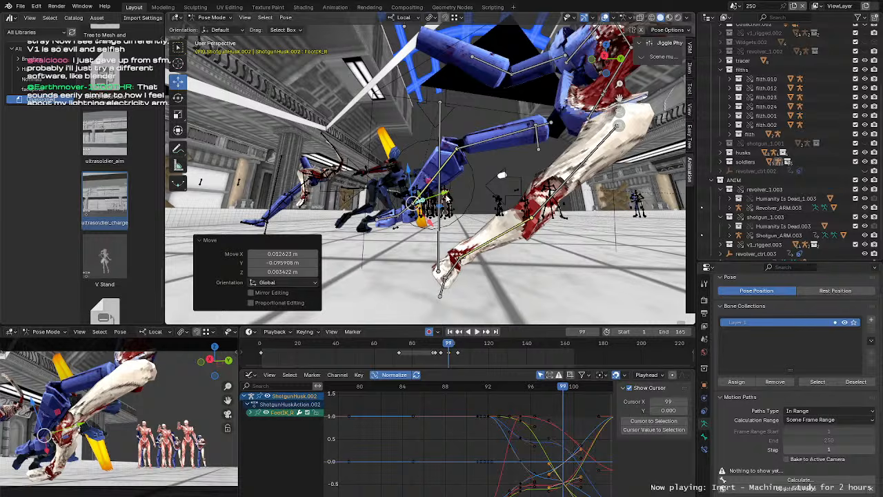
Step: Rotate FootIK_R at frame 99 with a trackball rotation of about 8° and 17.2°
middle_drag(447, 199, 476, 195)
key(shift+space)
key(r)
drag(433, 199, 441, 204)
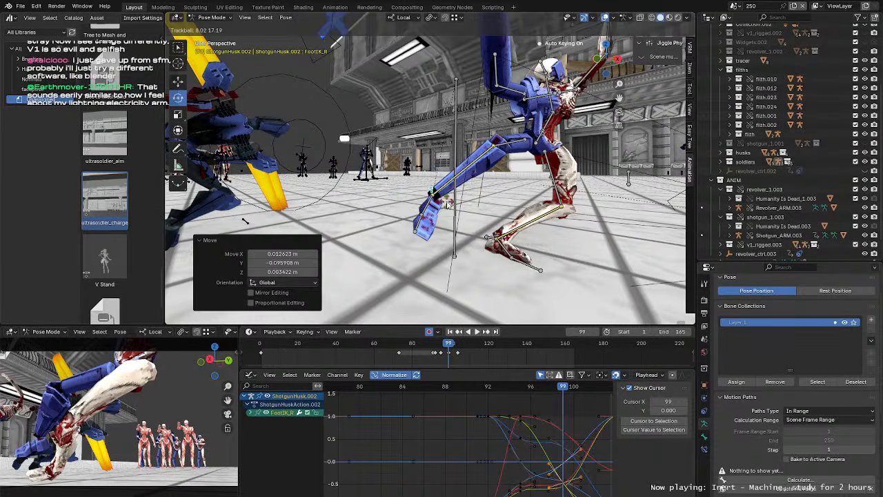
Step: Adjust the leg's IK bones at frame 99, shifting FootIK_R about -0.010 m in X, -0.016 m in Y and 0.027 m in Z
middle_drag(442, 204, 379, 225)
click(363, 130)
middle_drag(364, 131, 373, 169)
key(g)
click(343, 147)
click(463, 209)
key(g)
click(466, 199)
key(g)
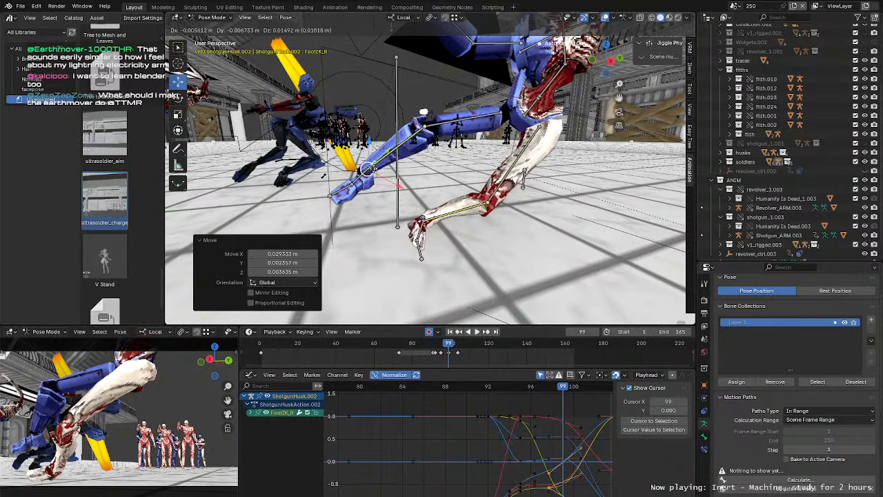
click(373, 172)
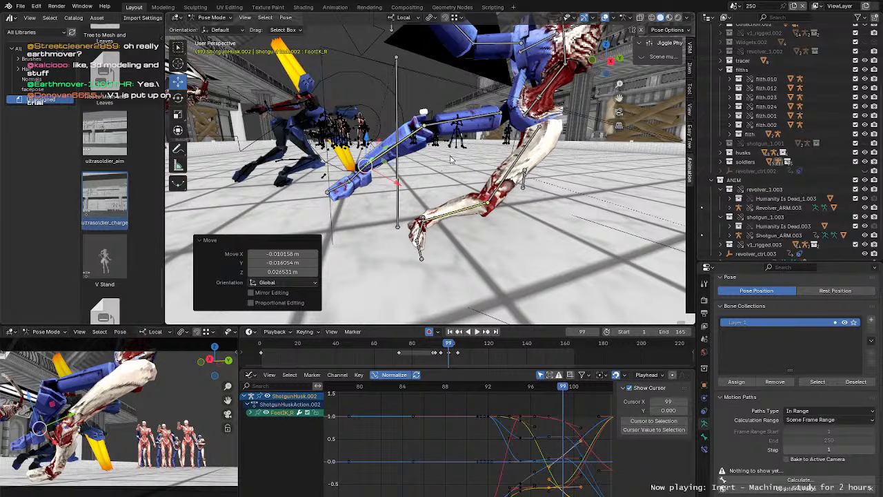
Step: Shift FootIK_R sideways at frame 99 by about 0.055 m in X, -0.007 m in Y and 0.004 m in Z
mouse_move(449, 160)
middle_down()
mouse_move(514, 161)
mouse_move(463, 170)
middle_up()
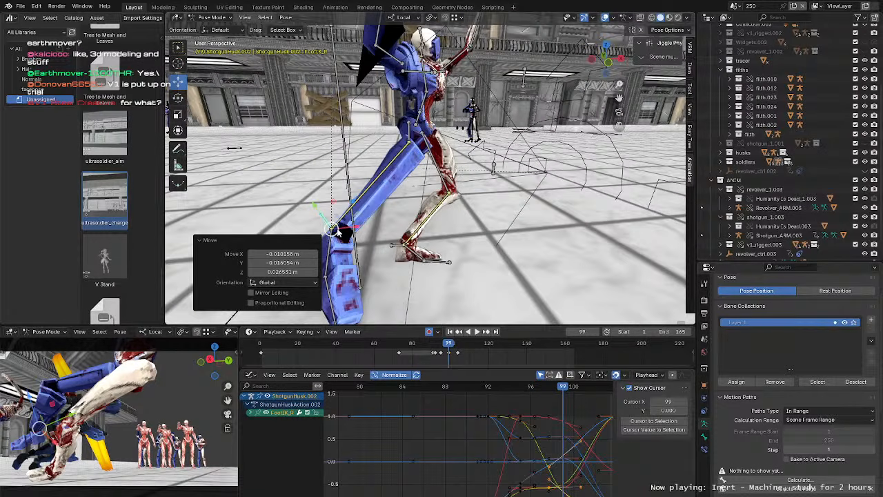
drag(337, 231, 360, 231)
middle_drag(360, 231, 388, 197)
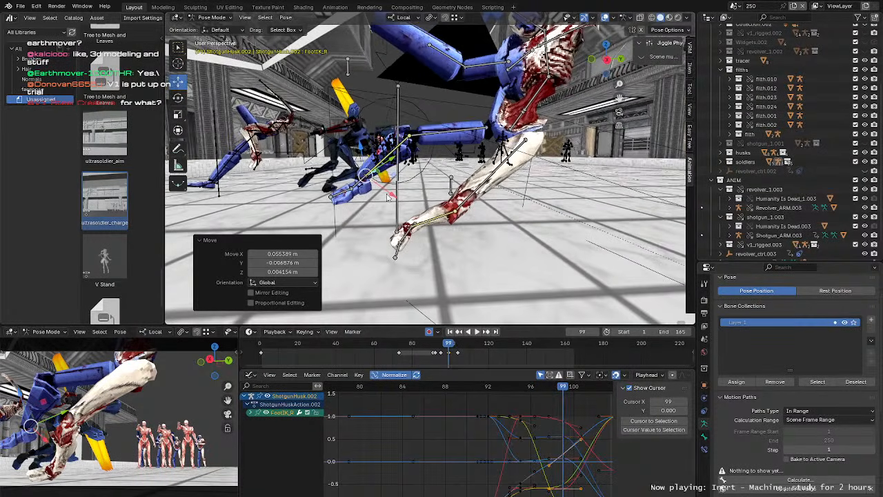
Step: Go to frame 95 and move FootIK_R about 0.036 m in X, -0.026 m in Y and -0.029 m in Z
mouse_move(442, 346)
mouse_down()
mouse_move(432, 350)
mouse_move(441, 359)
mouse_up()
middle_drag(345, 220, 414, 221)
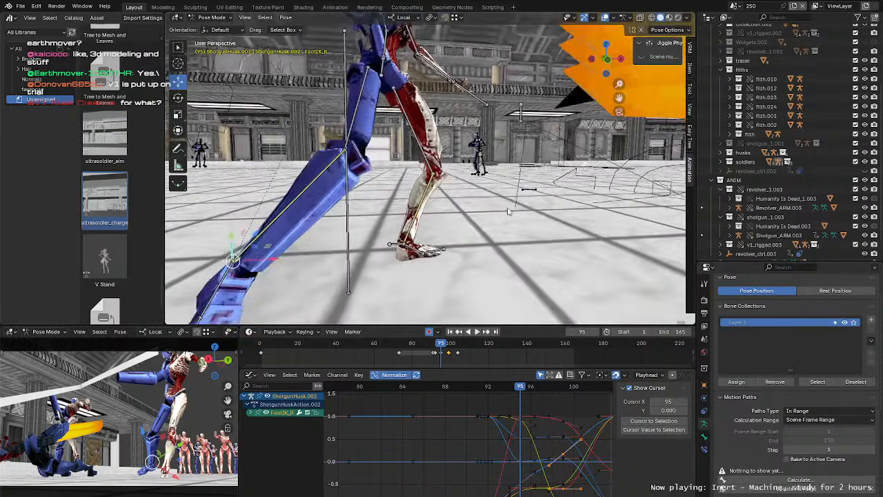
shift+middle_drag(345, 242, 391, 206)
key(g)
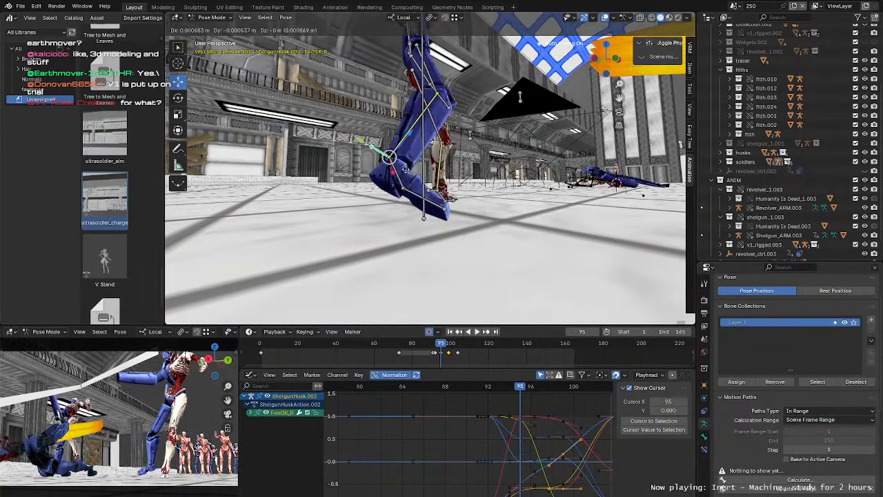
click(448, 186)
middle_drag(448, 186, 581, 189)
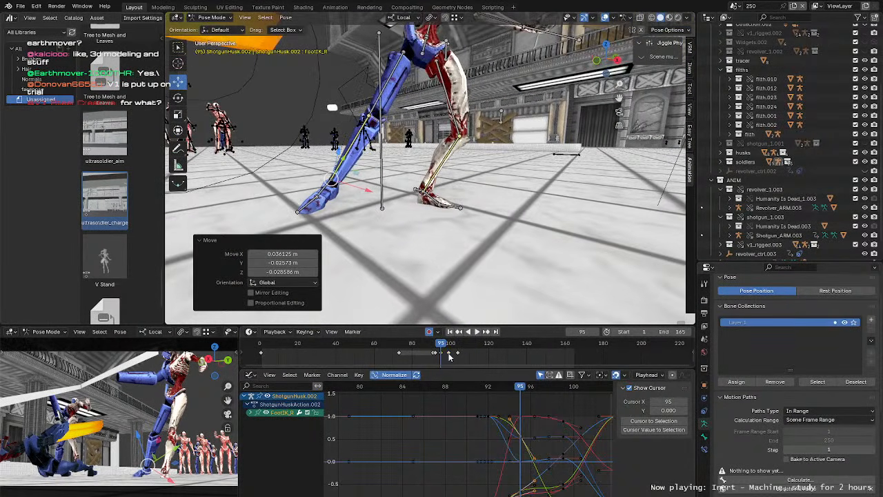
Step: Rotate FootIK_R at frame 95, including -8.63° about the view's Z axis
drag(440, 348, 441, 350)
middle_drag(399, 257, 445, 261)
drag(325, 210, 367, 191)
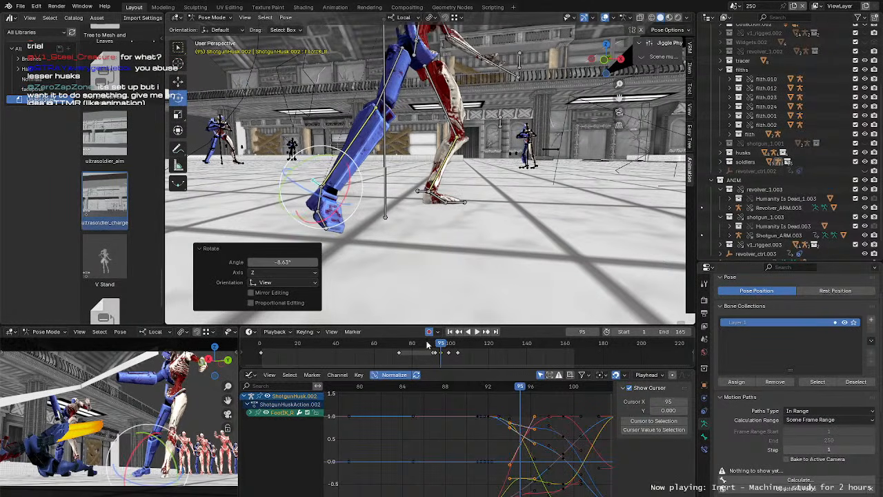
Step: Play the fall repeatedly from around frame 67 to 101 to examine the foot and body motion
drag(442, 349, 388, 347)
key(space)
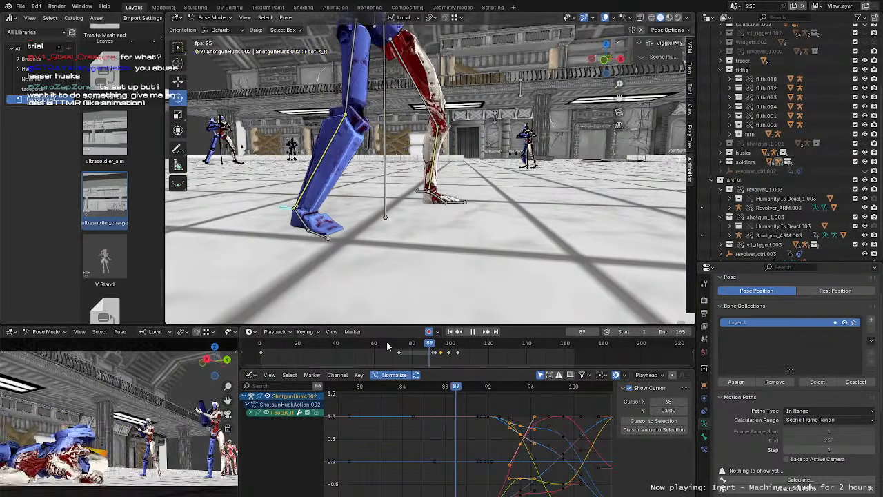
key(Escape)
key(space)
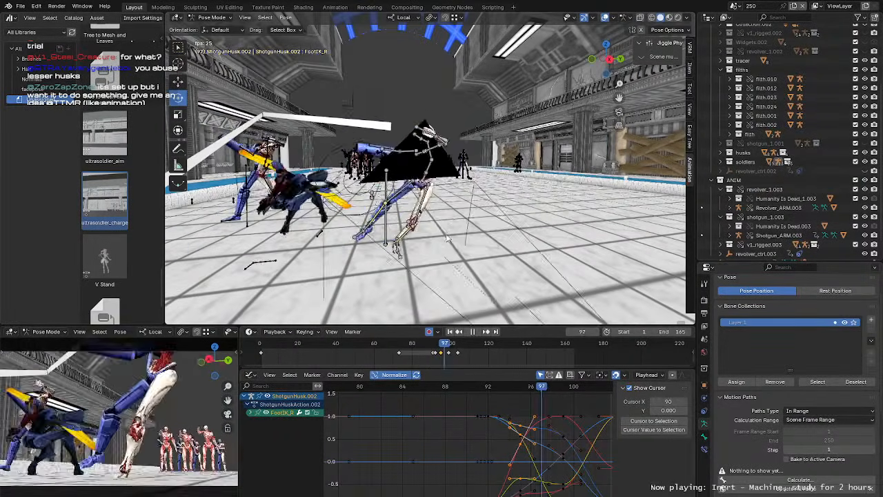
click(388, 349)
key(space)
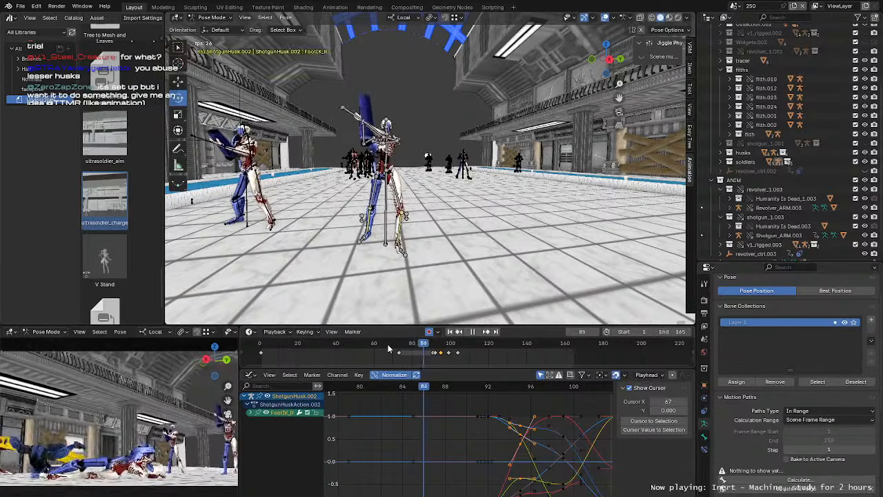
click(388, 348)
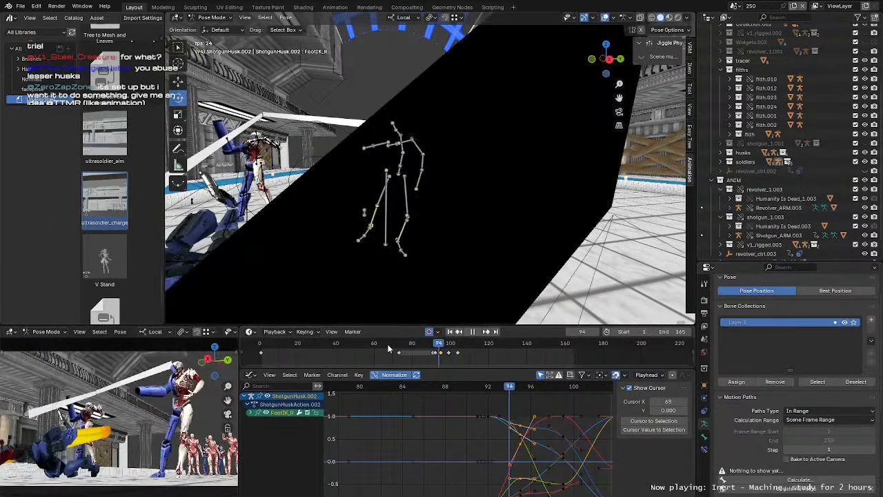
click(387, 348)
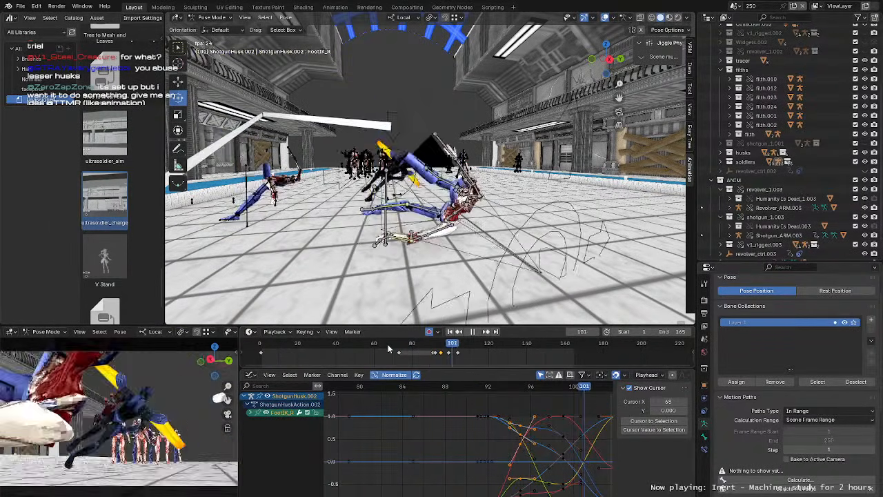
click(388, 348)
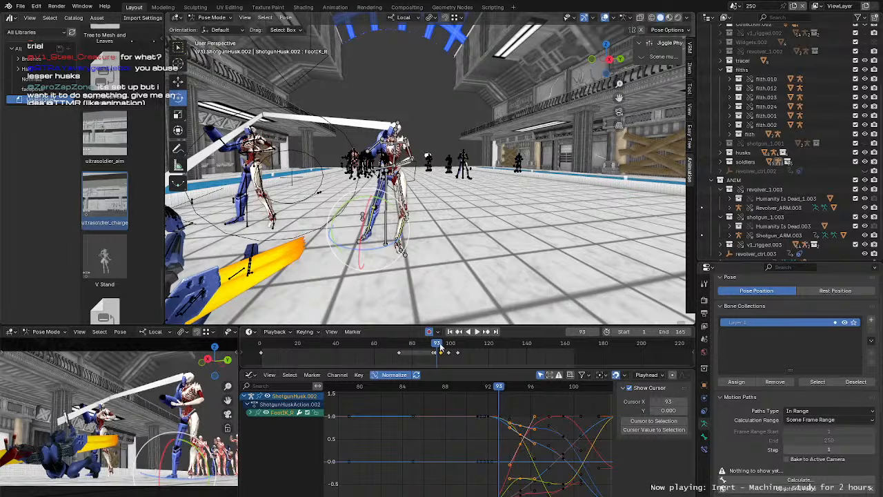
Step: Select the pelvis at frame 95 and move it about 0.006 m in X, 0.079 m in Y and -0.008 m in Z
drag(438, 345, 443, 352)
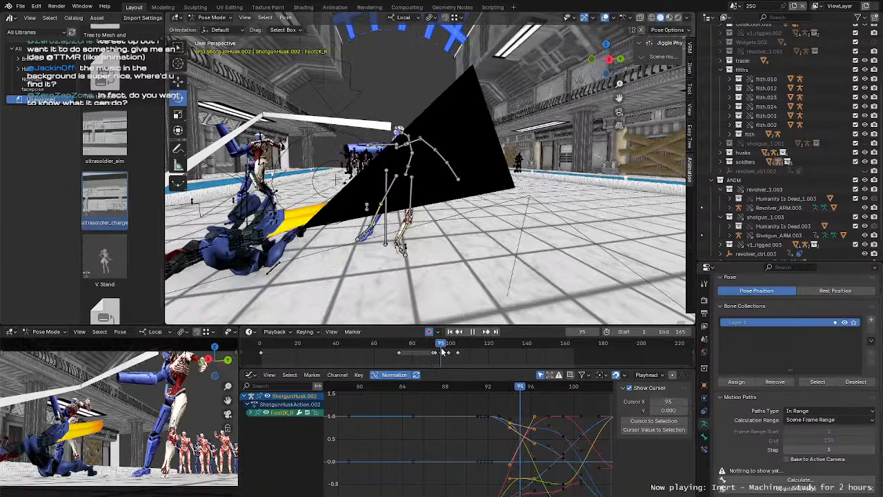
click(392, 175)
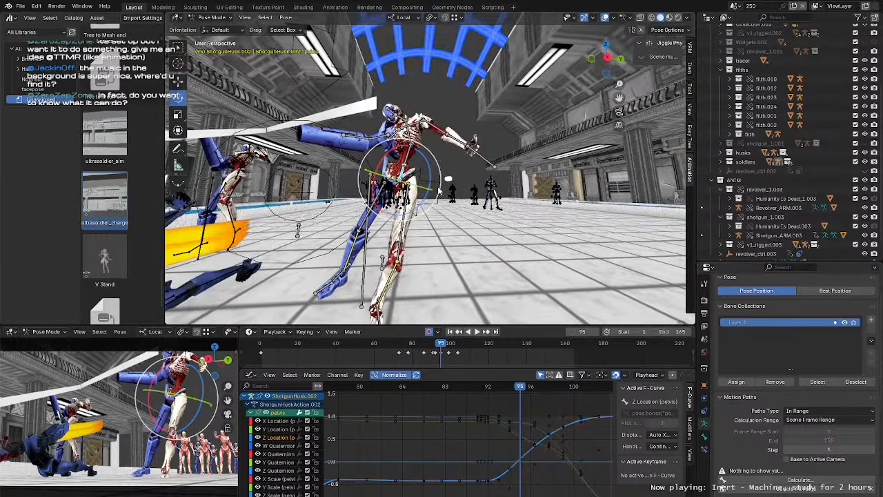
key(g)
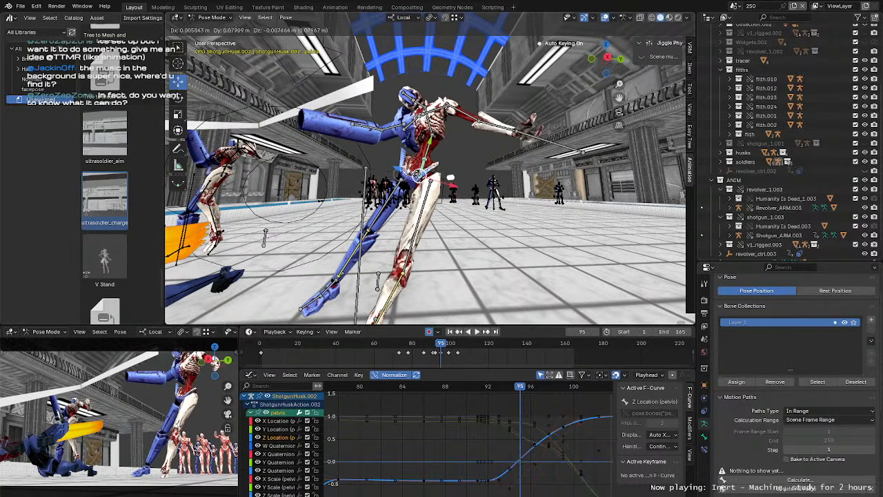
click(418, 176)
Step: Rotate the pelvis -2.67° about the view's Z axis at frame 95 and trackball-rotate it to turn the torso
middle_drag(442, 163, 441, 168)
drag(455, 162, 456, 162)
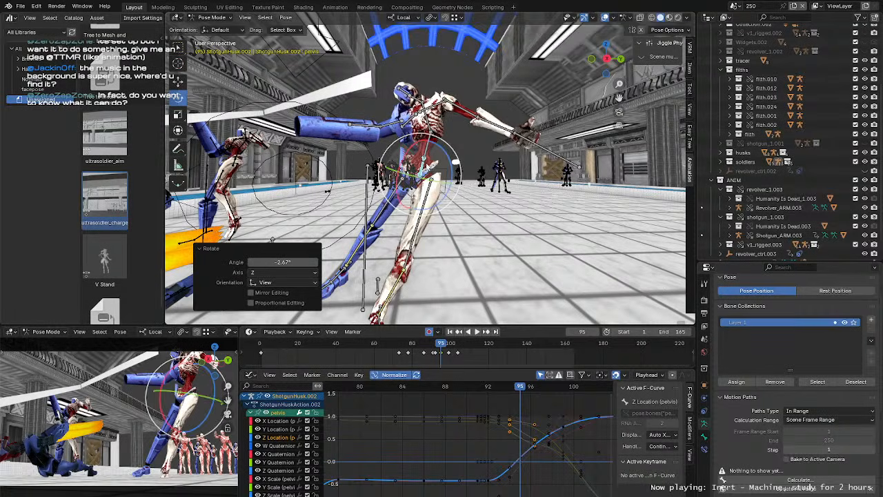
key(r)
key(r)
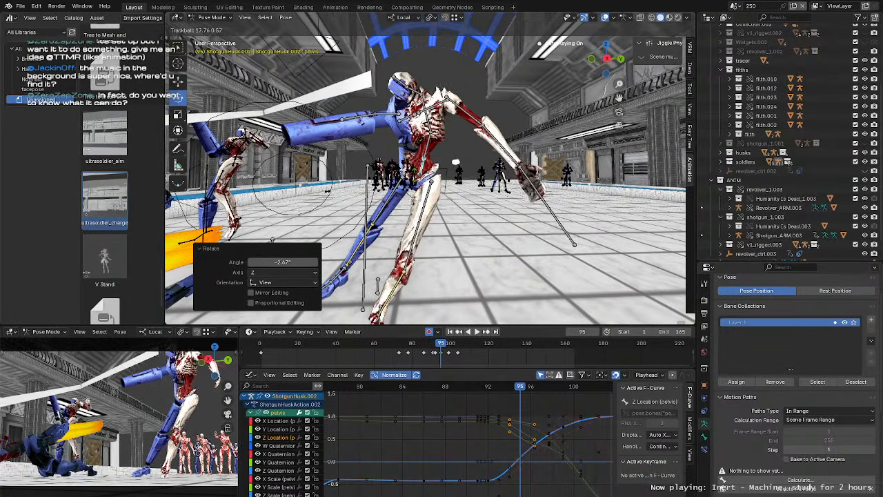
click(455, 162)
Step: Trackball-rotate the outstretched skeletal arm's upper bone by about -9.74° and 1.72° at frame 95
click(443, 139)
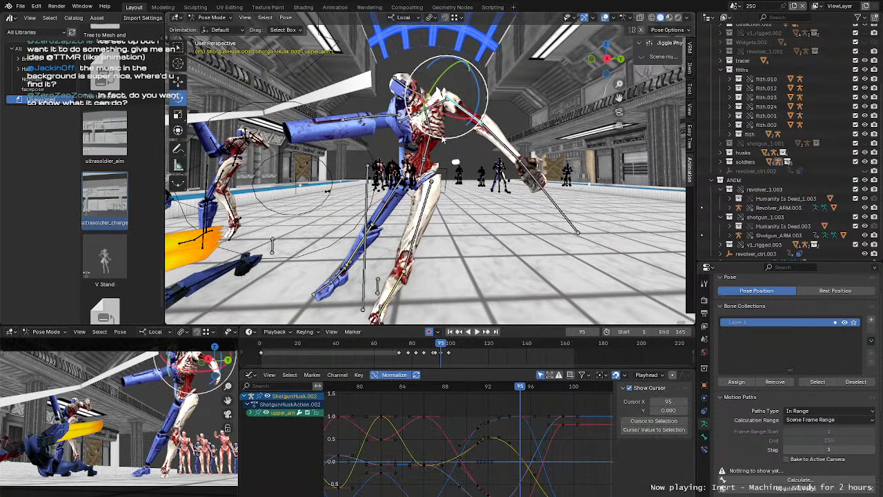
key(r)
key(r)
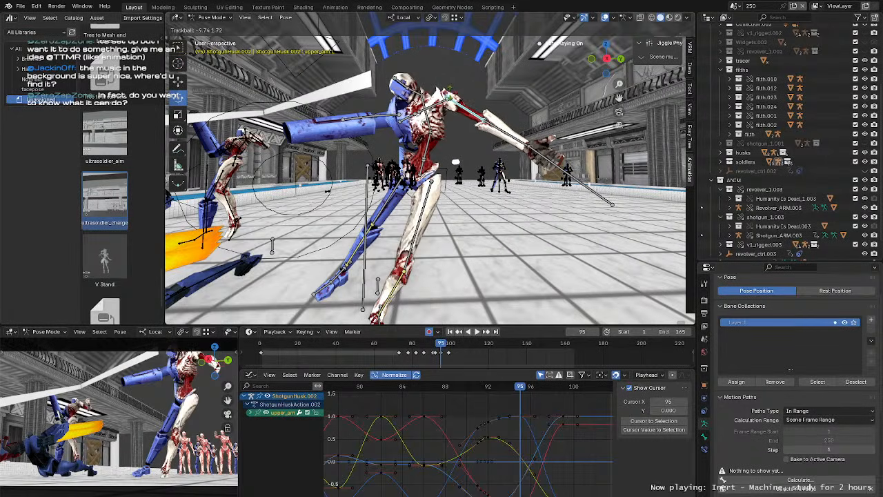
click(455, 162)
Step: Select the pelvis and play and scrub repeatedly between about frames 82 and 98 to examine the husk's fall
click(443, 268)
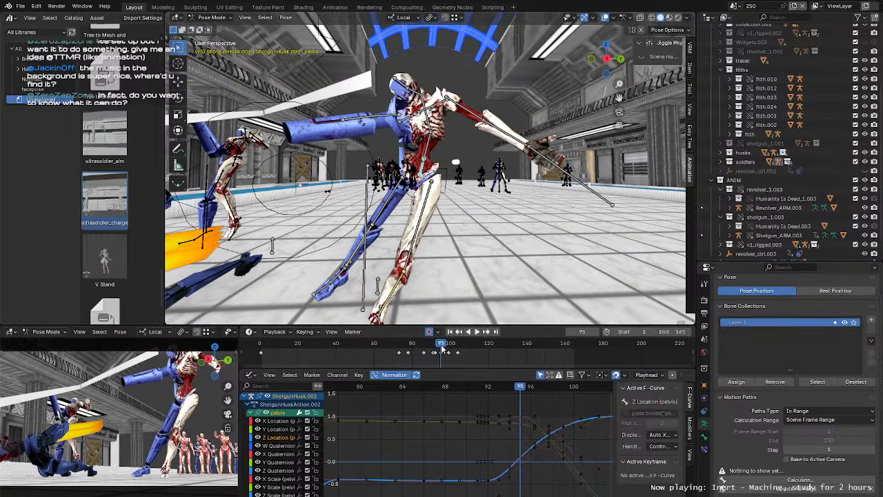
key(space)
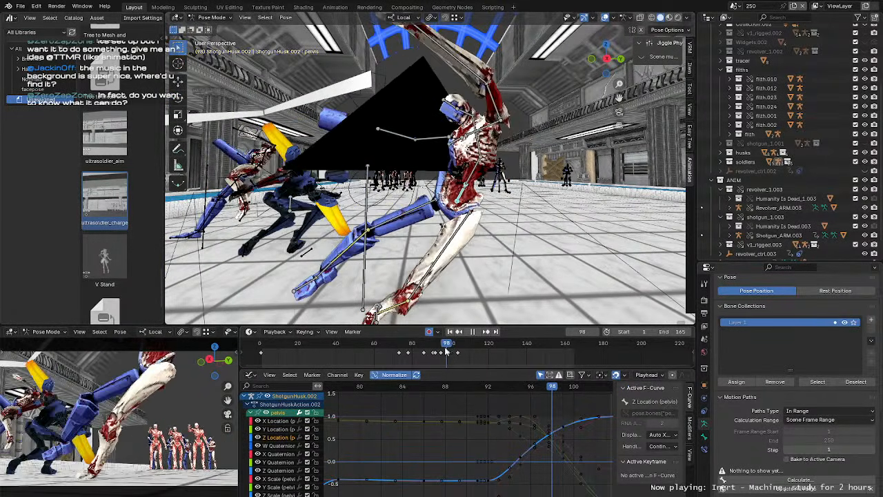
drag(446, 351, 422, 353)
click(415, 343)
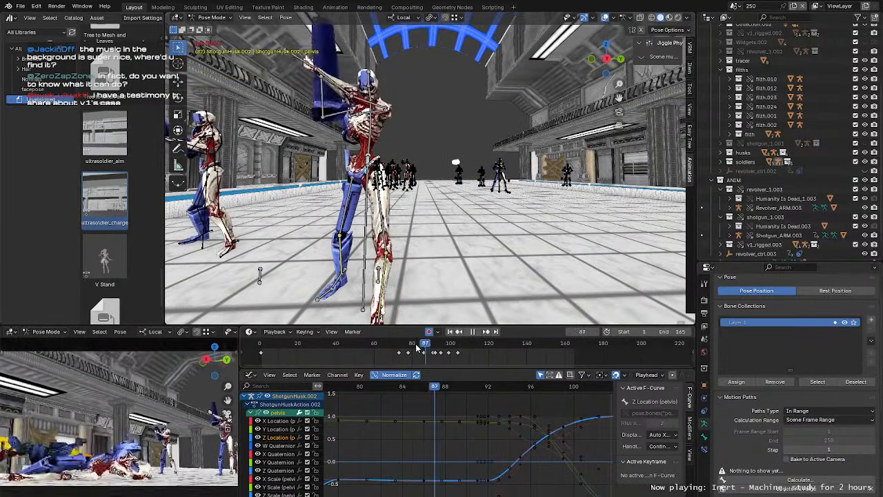
click(415, 343)
click(415, 344)
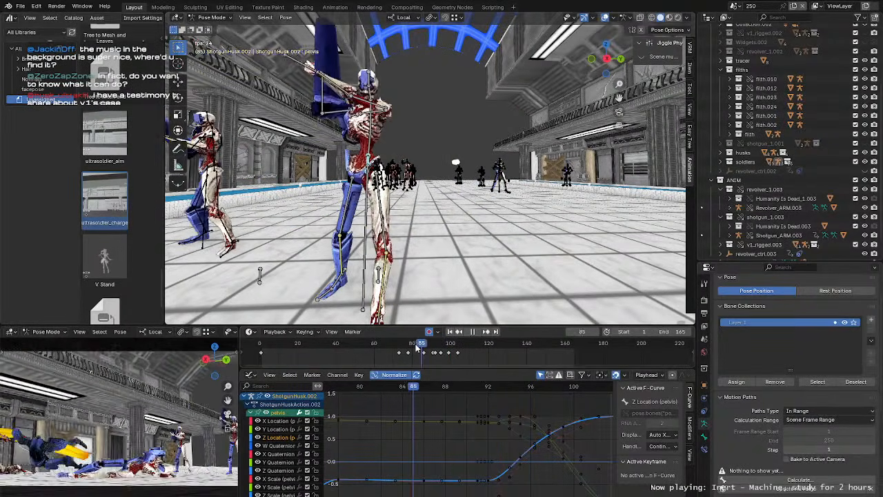
click(415, 344)
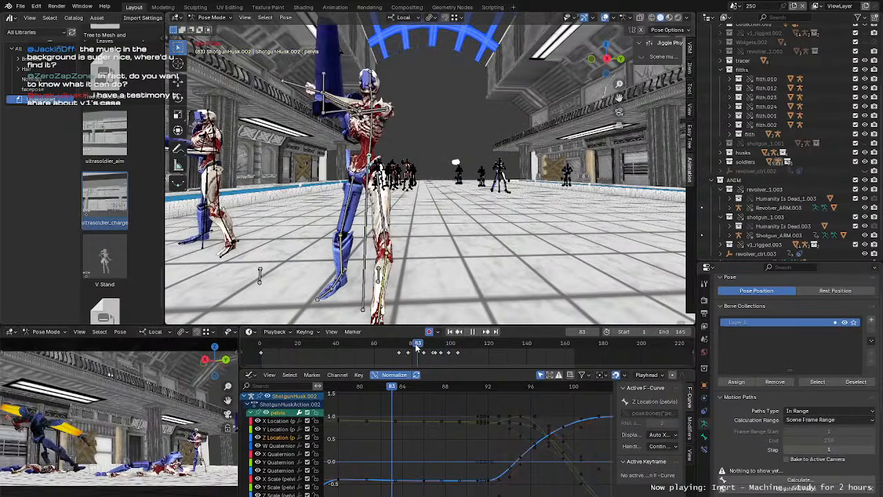
click(415, 343)
click(415, 343)
click(416, 344)
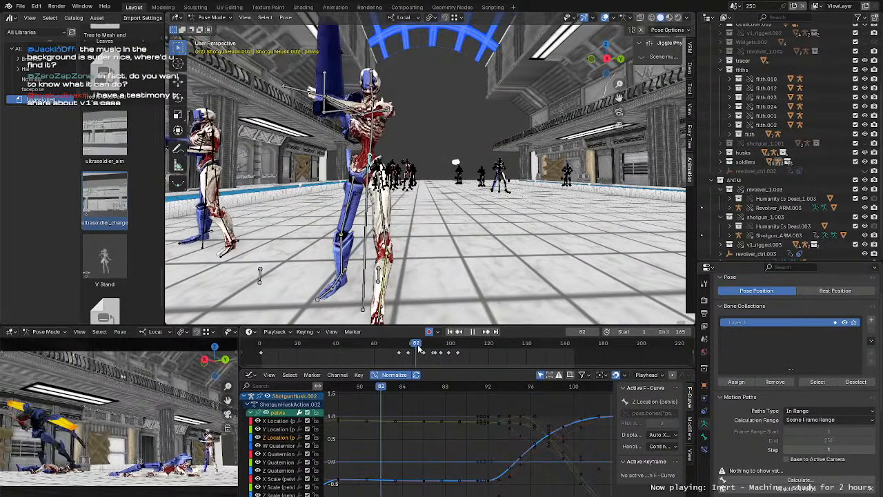
drag(447, 349, 432, 352)
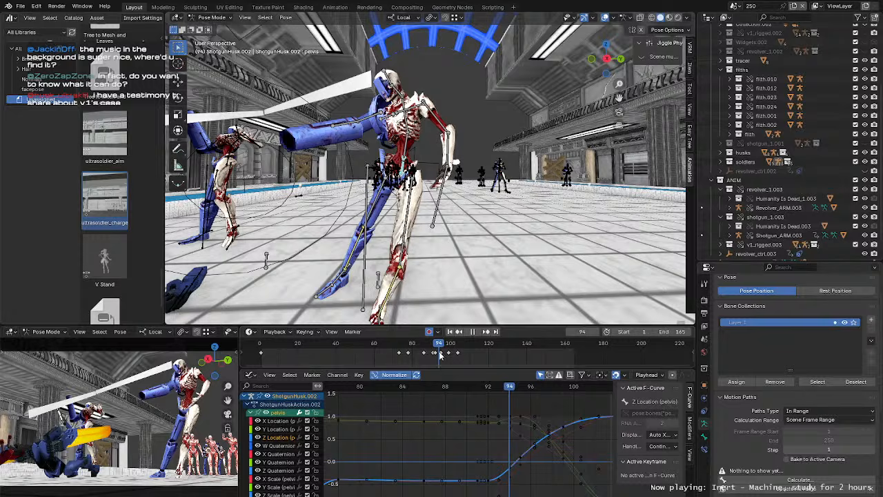
Step: Go to frame 95 and move the husk's pelvis slightly, judging the pose from a side angle
drag(439, 355, 443, 355)
middle_drag(436, 301, 467, 195)
key(shift+space)
key(g)
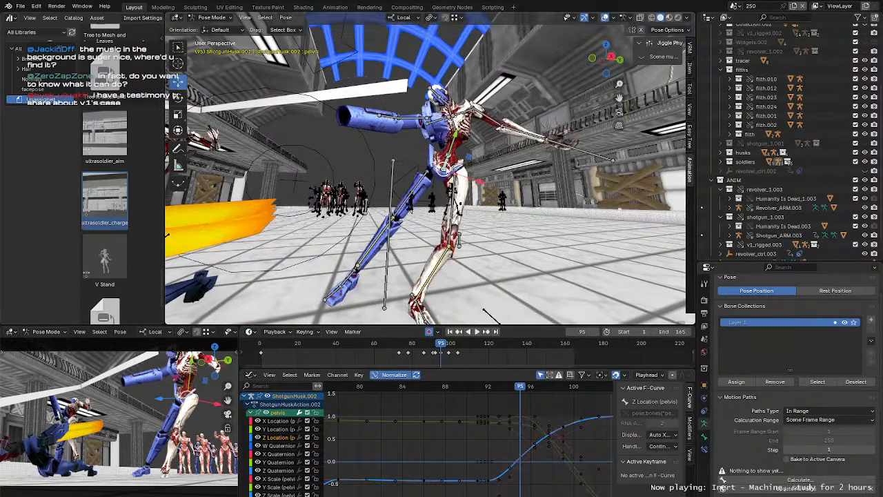
key(g)
drag(446, 162, 446, 161)
Step: Adjust the pelvis's rotation at frame 95, including -1.71° about the view's Z axis
middle_drag(446, 165, 479, 181)
key(r)
drag(472, 134, 469, 143)
middle_drag(470, 145, 448, 142)
key(g)
drag(446, 162, 482, 152)
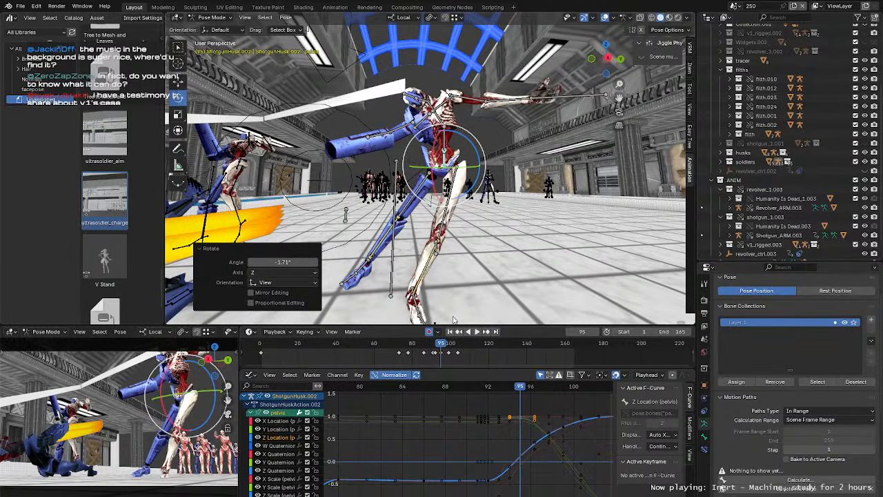
Step: Play the action between about frames 79 and 98 to check the revised pelvis pose
drag(429, 348, 432, 349)
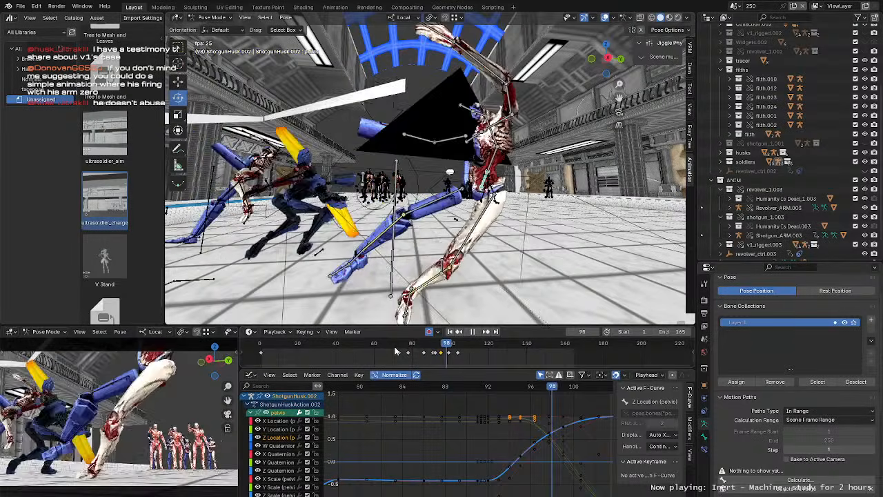
key(space)
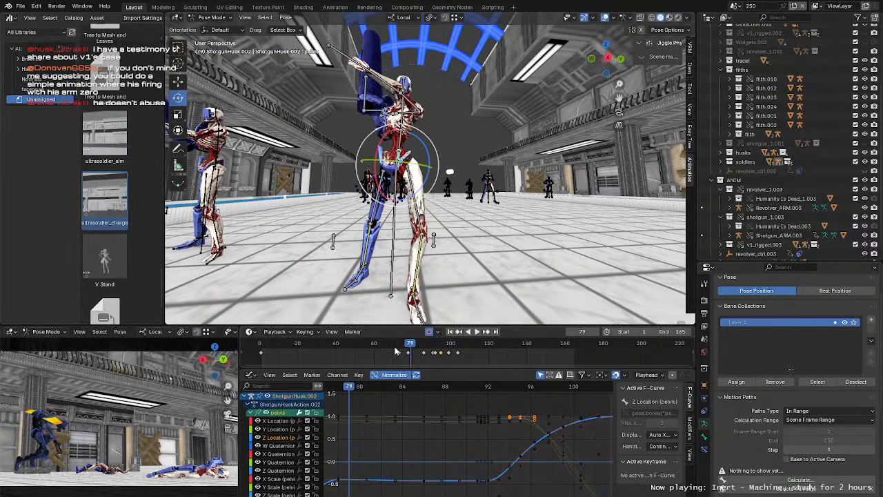
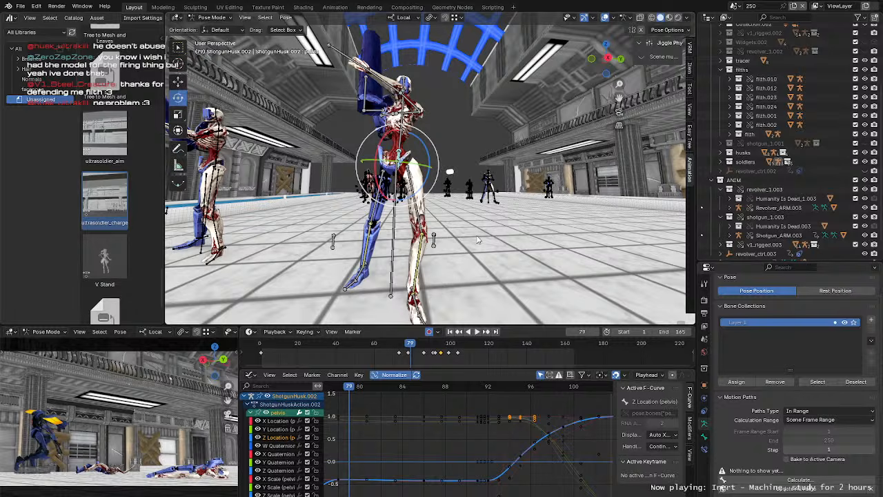
middle_drag(477, 240, 487, 174)
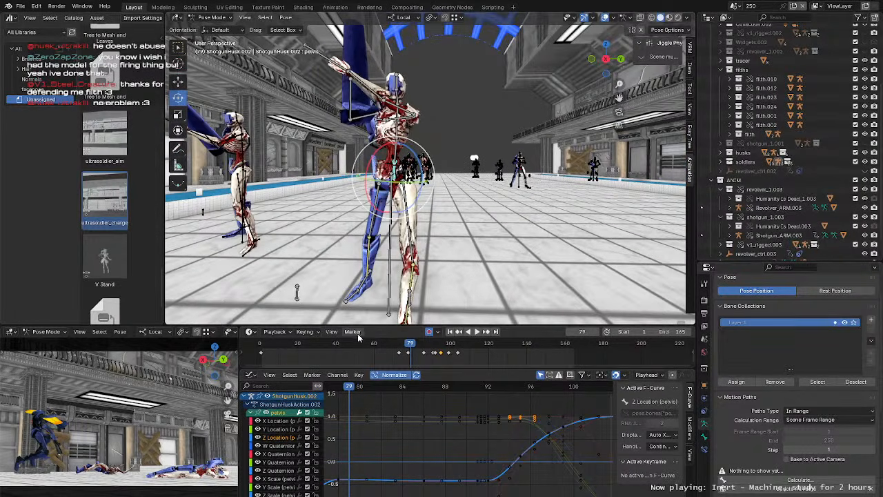
key(space)
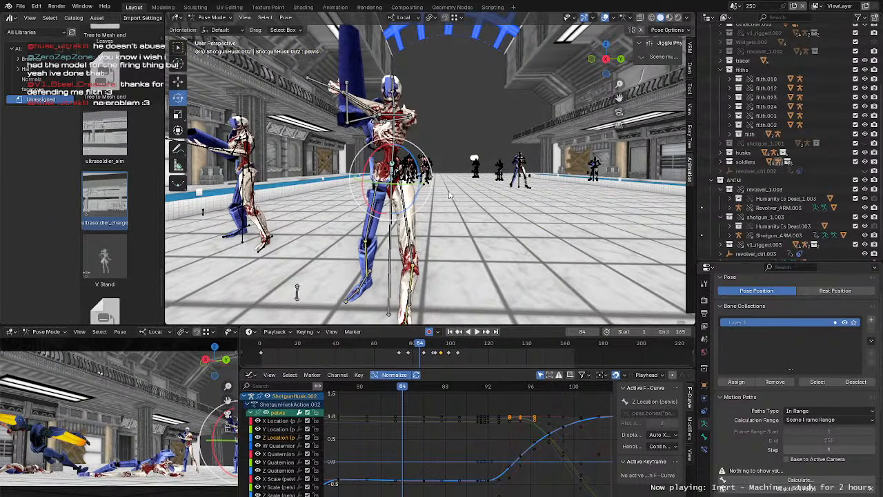
Step: Switch the main viewport to the camera view and examine the fall frame by frame from frame 84 to 105
key(grave)
click(372, 229)
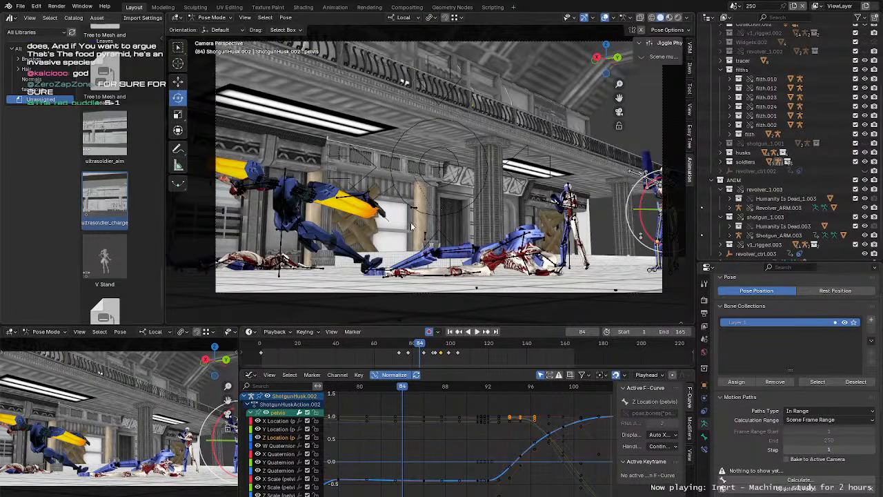
scroll(414, 233, up, 1)
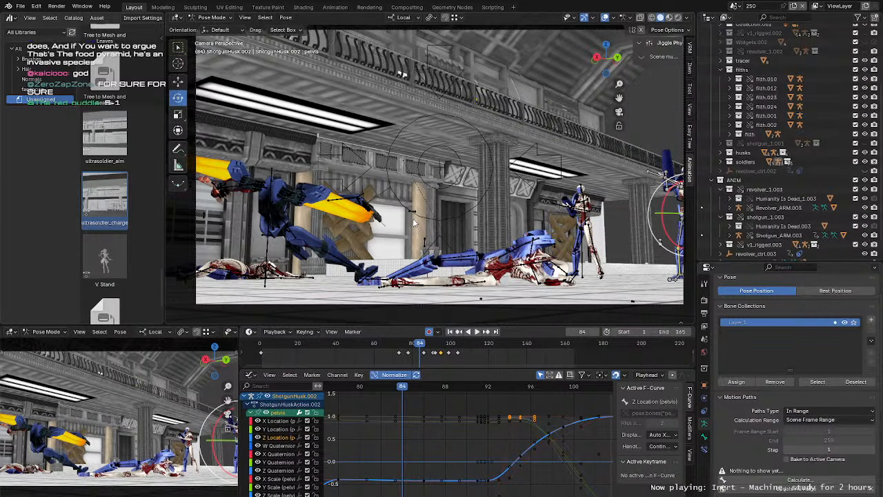
key(Right)
key(Right)
key(Right)
key(Right)
key(Right)
key(Right)
key(Right)
key(Right)
key(Right)
key(Right)
key(Right)
key(Right)
key(Right)
key(Right)
key(Right)
key(Right)
key(Right)
key(Right)
key(Right)
key(Right)
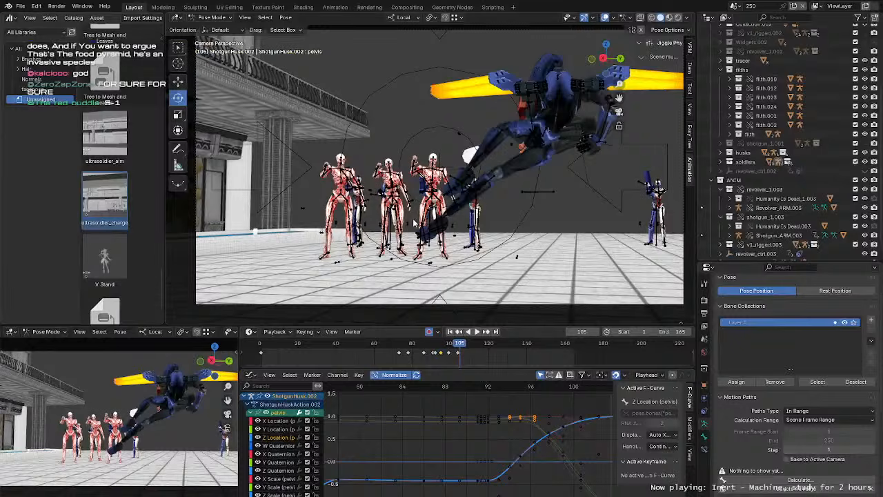
Step: Play the shot through the camera repeatedly from around frame 75 to 105 to judge the husk's reaction timing
key(space)
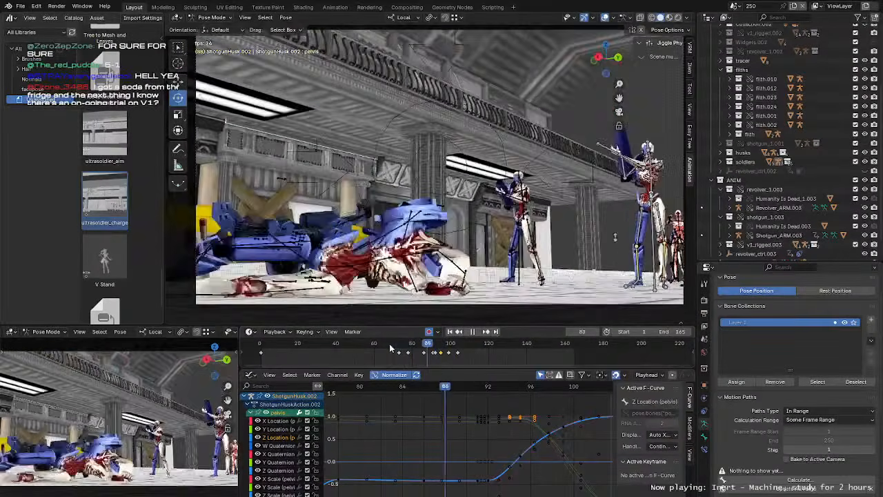
key(Escape)
key(space)
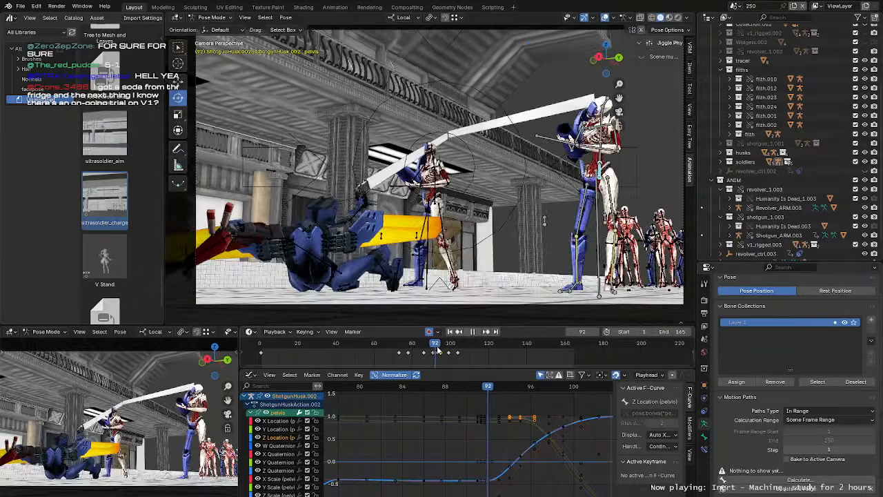
mouse_move(442, 352)
mouse_down()
mouse_move(449, 356)
mouse_move(435, 356)
mouse_up()
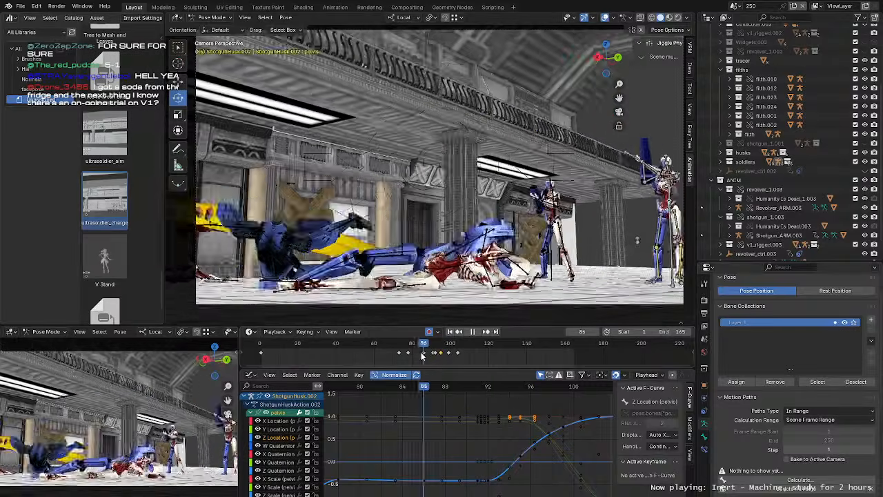
click(400, 347)
key(space)
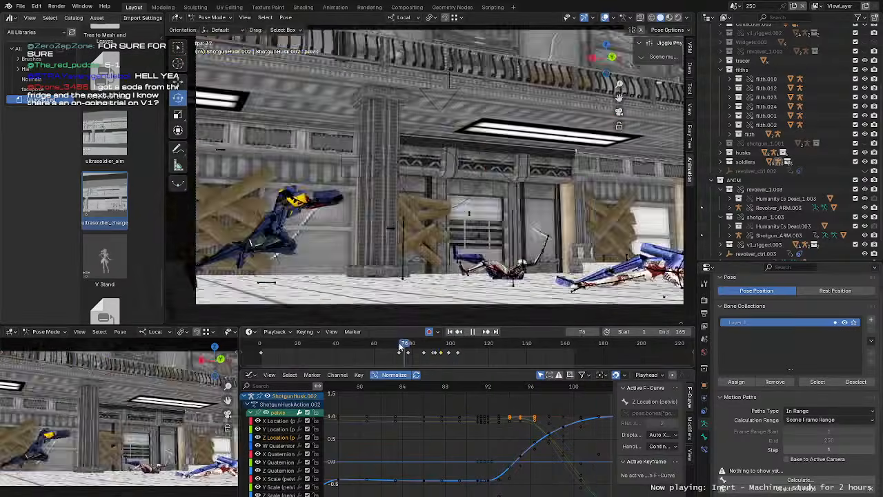
click(400, 347)
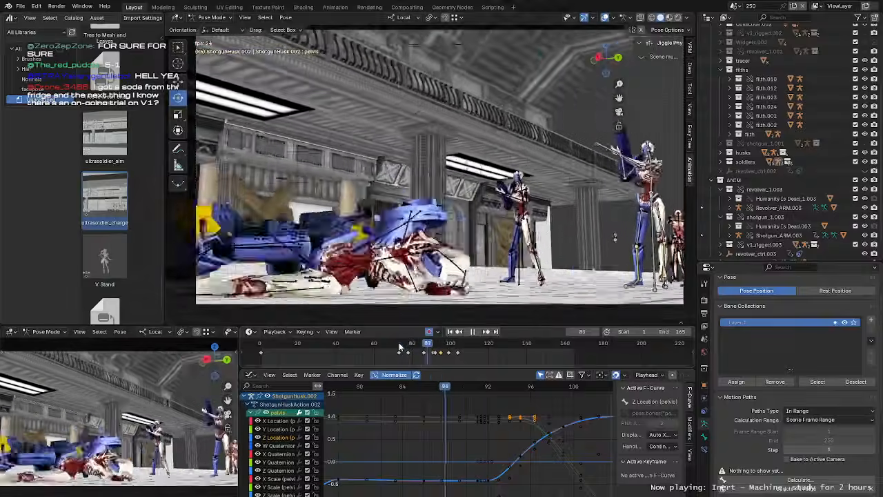
click(400, 347)
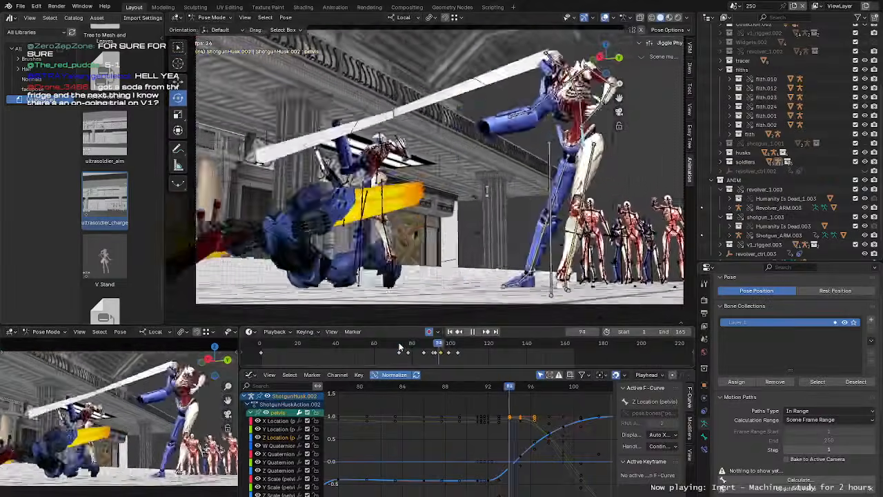
click(400, 347)
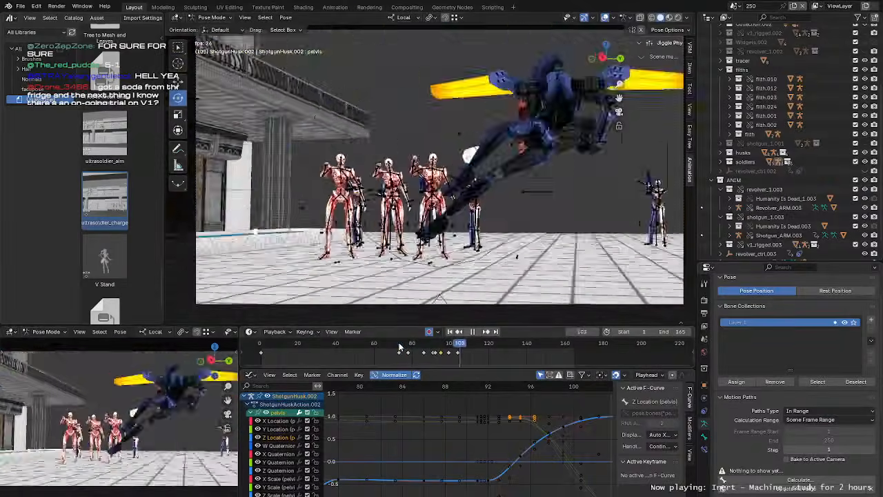
click(401, 347)
click(400, 347)
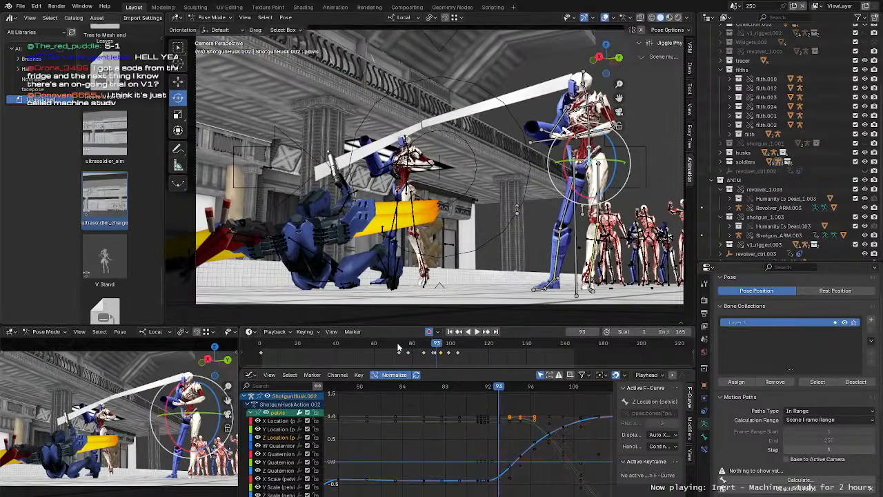
Step: Replay the camera shot from around frame 77, running on to about frame 147, to check the fight's flow
drag(436, 344, 407, 347)
key(space)
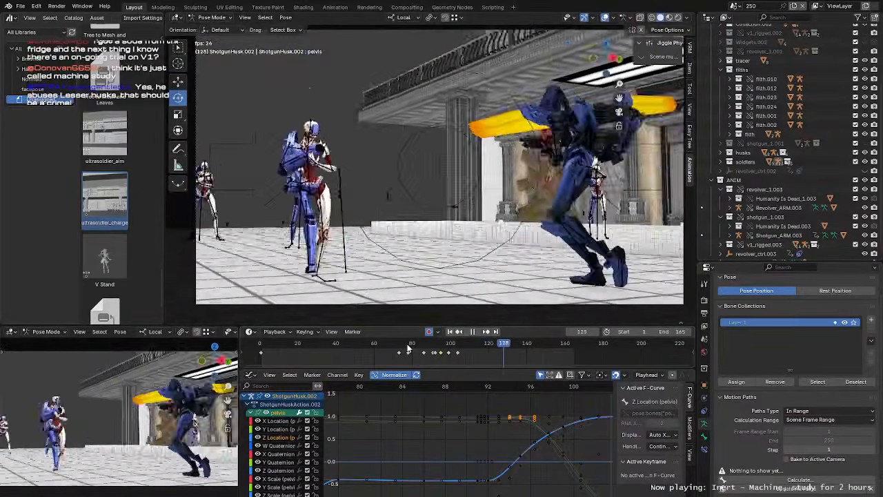
click(407, 347)
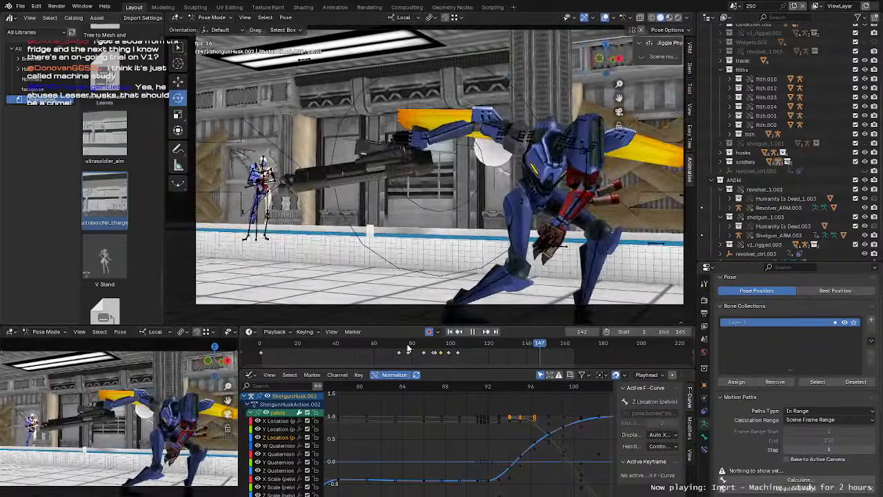
click(407, 346)
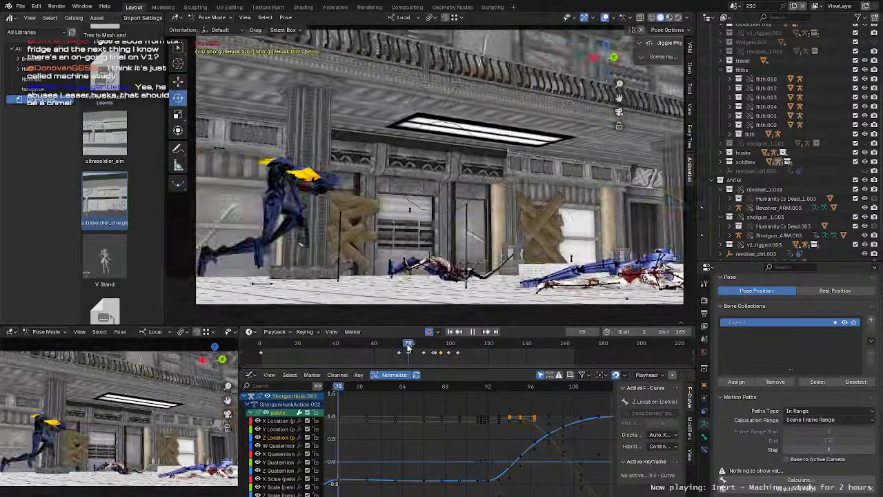
click(407, 347)
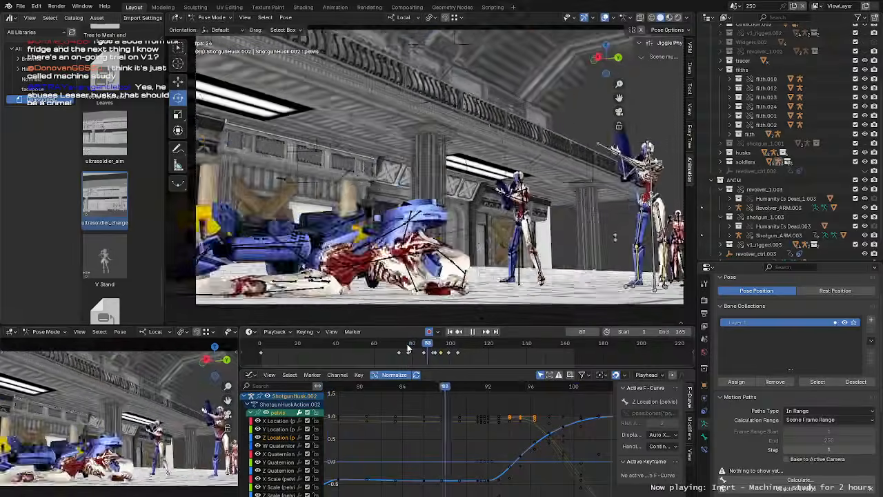
click(407, 347)
click(407, 347)
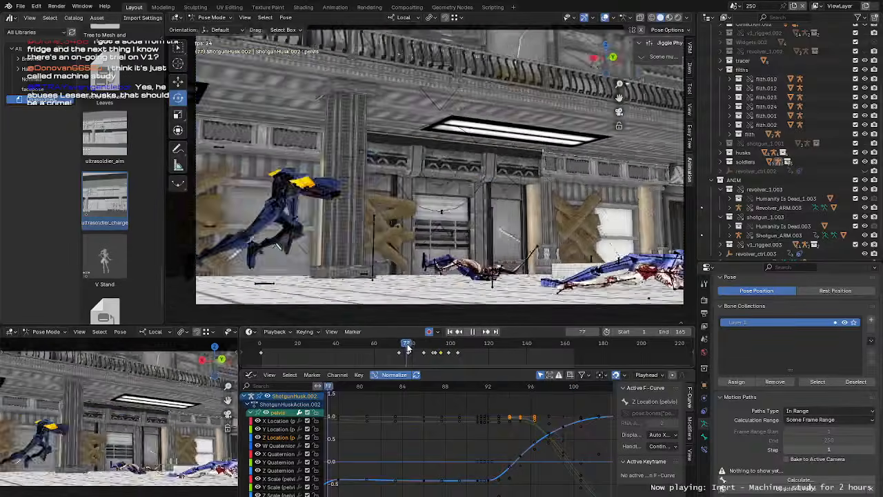
click(407, 348)
key(space)
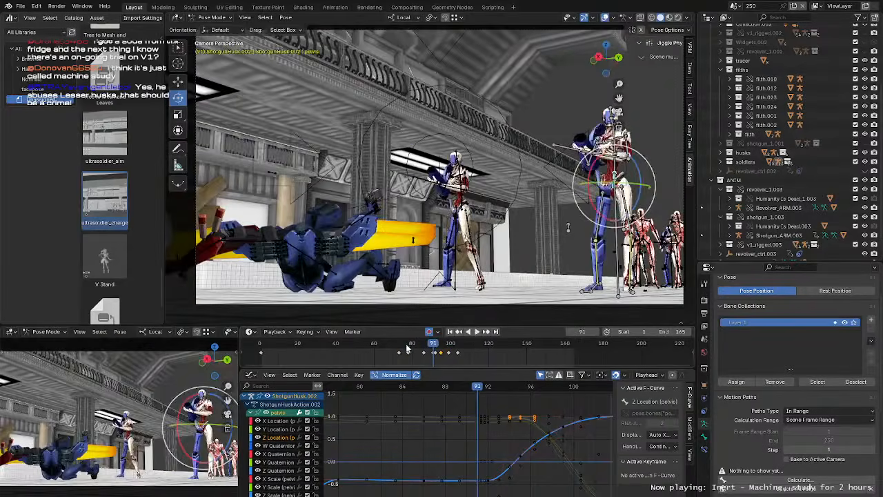
Step: Replay the camera shot from about frame 48 to check the fight's timing
drag(408, 349, 351, 353)
key(space)
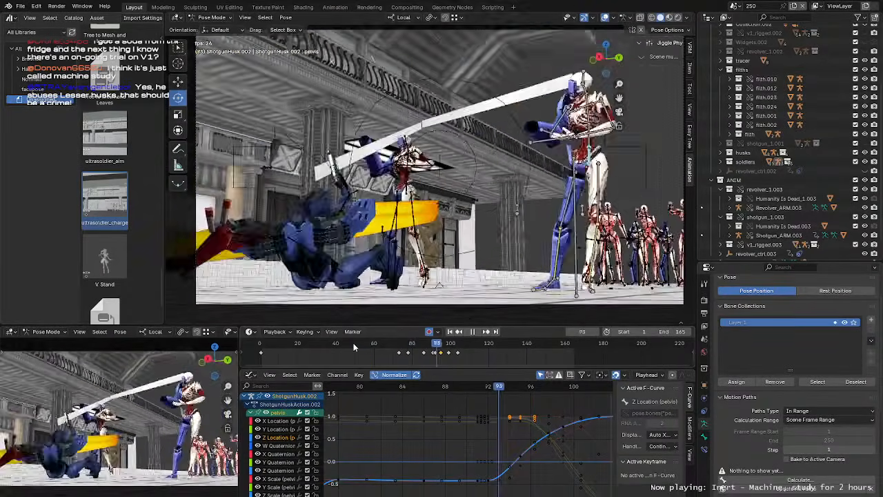
click(353, 347)
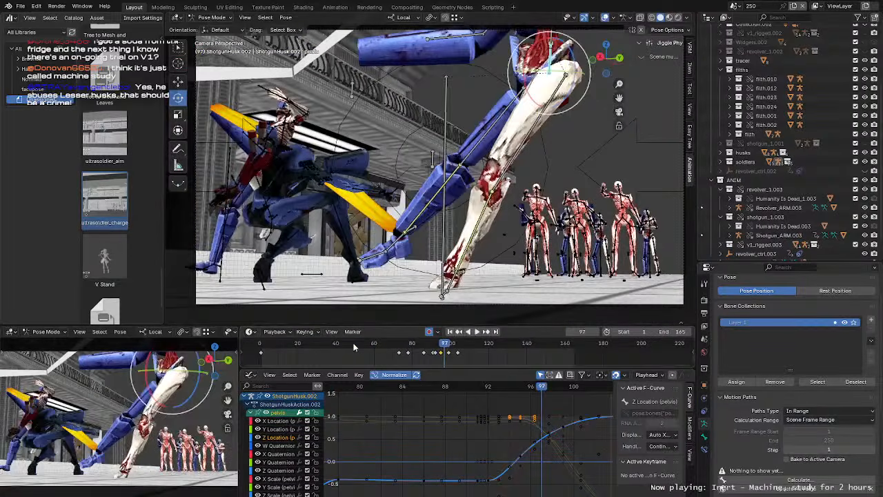
Step: Rotate the husk's right upper arm at frame 99, finishing with a 7.08° turn about the view axis
drag(435, 345, 448, 360)
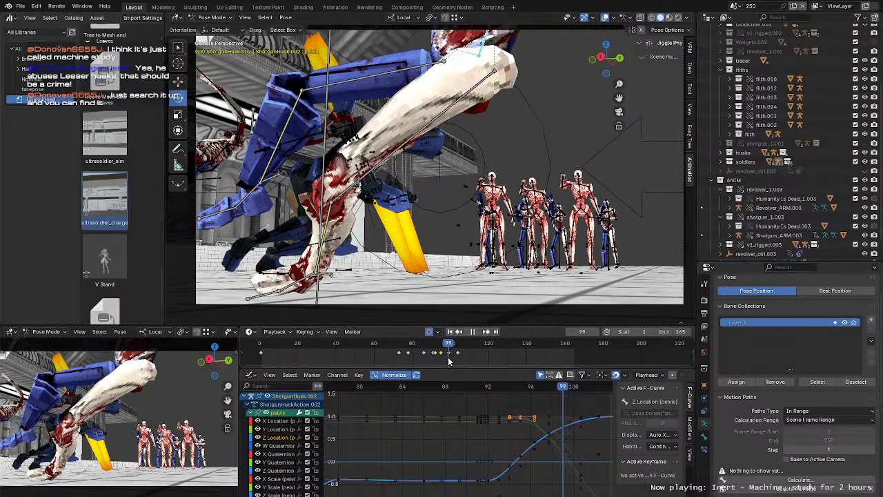
middle_drag(443, 188, 443, 174)
click(442, 175)
drag(442, 175, 441, 154)
middle_drag(440, 153, 418, 151)
drag(422, 153, 424, 147)
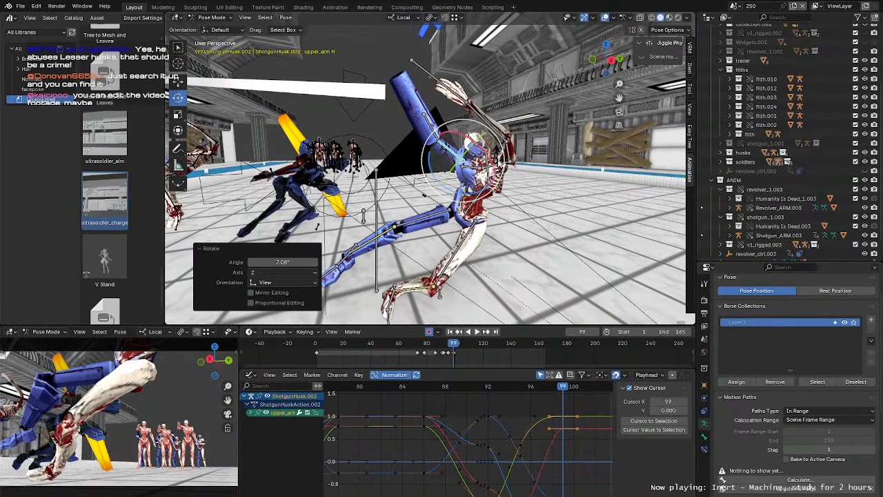
Step: Repose the husk's right upper arm at frame 95 with several trackball rotations
drag(454, 346, 449, 350)
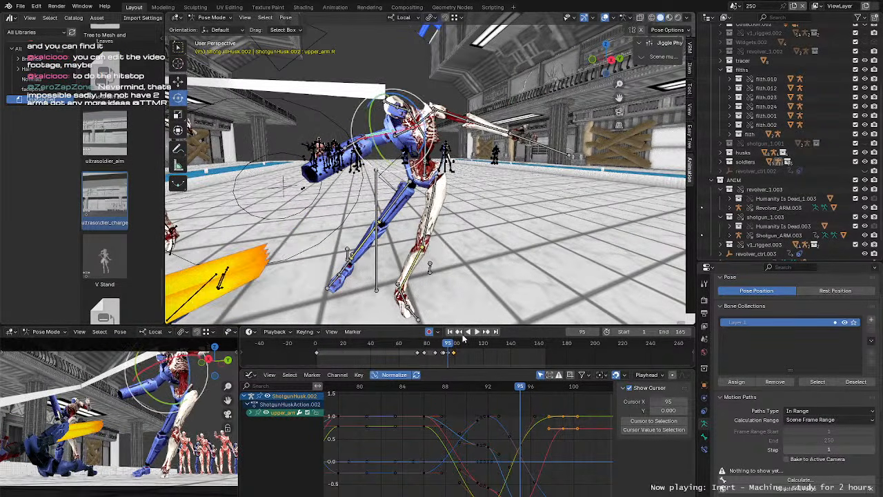
middle_drag(359, 163, 404, 117)
key(r)
key(r)
click(455, 133)
key(r)
key(r)
click(425, 156)
key(r)
key(r)
click(421, 140)
key(r)
key(r)
click(413, 114)
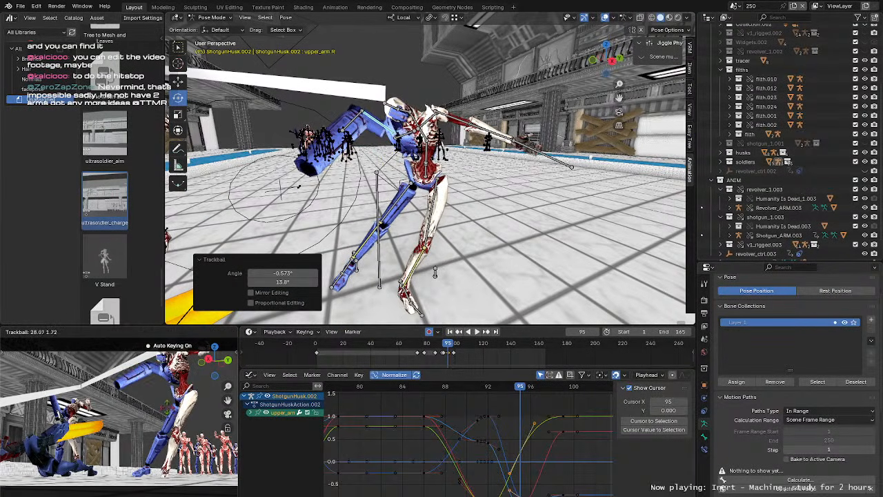
click(166, 407)
Step: Check the motion from frame 86 and adjust the left upper arm with a trackball rotation at frame 99
mouse_move(447, 348)
mouse_down()
mouse_move(454, 351)
mouse_move(435, 350)
mouse_up()
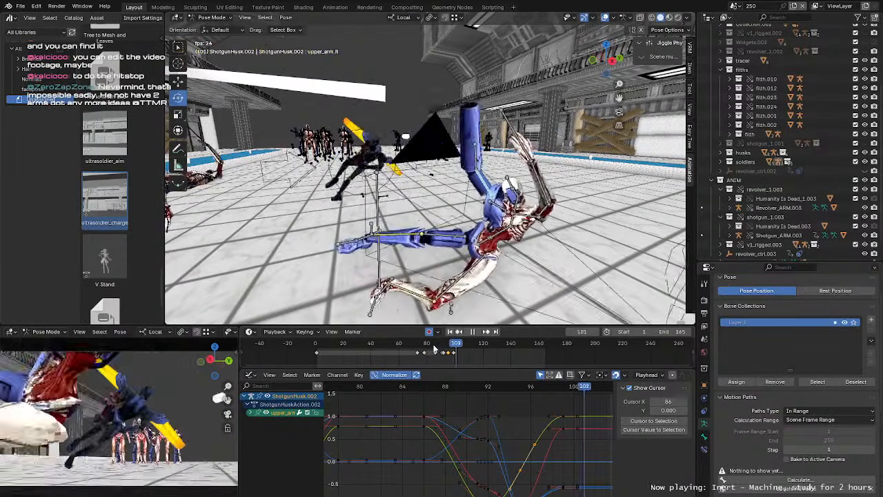
drag(434, 349, 452, 350)
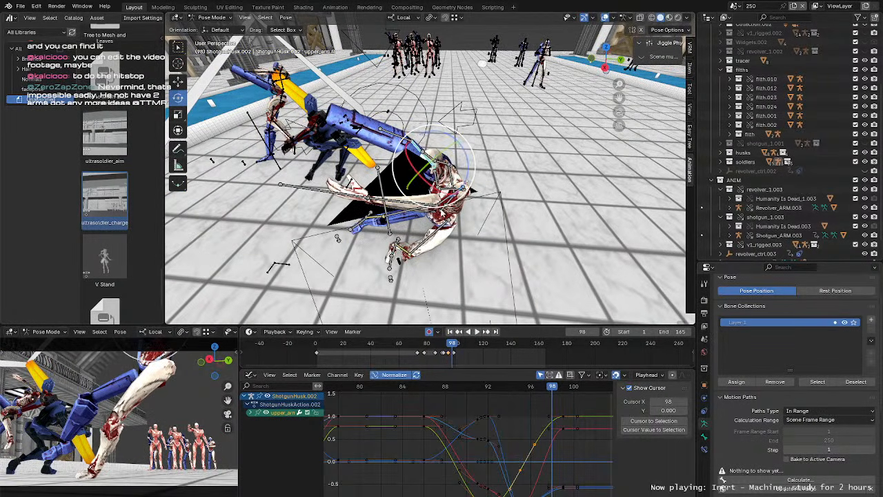
click(450, 247)
scroll(458, 352, up, 9)
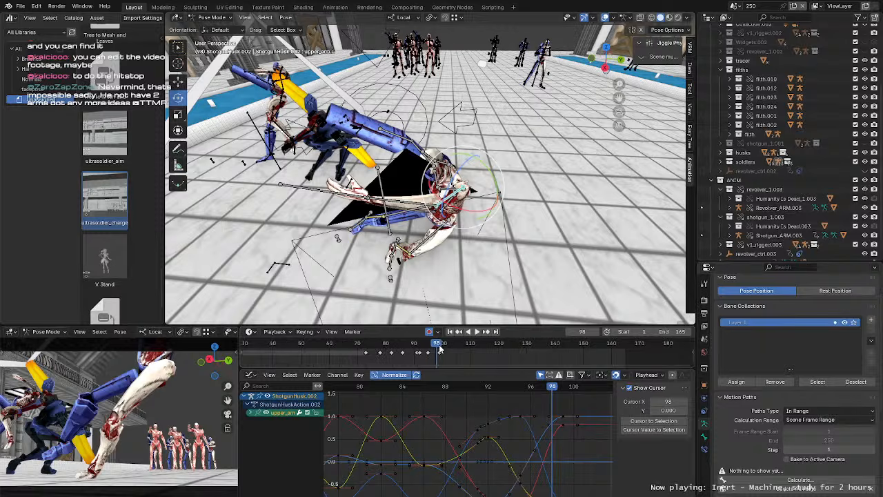
click(439, 347)
middle_drag(463, 249, 437, 217)
scroll(489, 186, up, 3)
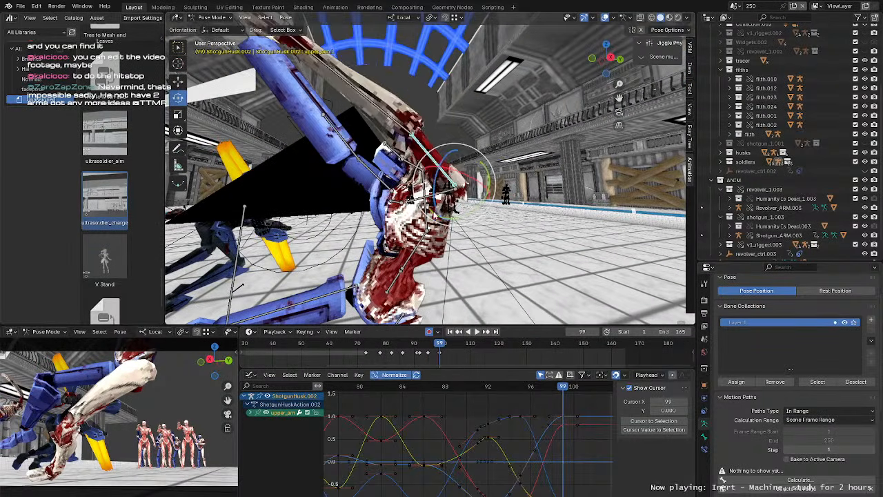
key(r)
key(r)
click(489, 206)
scroll(488, 207, down, 4)
mouse_move(488, 206)
middle_down()
mouse_move(469, 207)
mouse_move(481, 208)
middle_up()
Step: Select the husk's pelvis bone and play the action from about frame 70 to check the revised arms
click(418, 184)
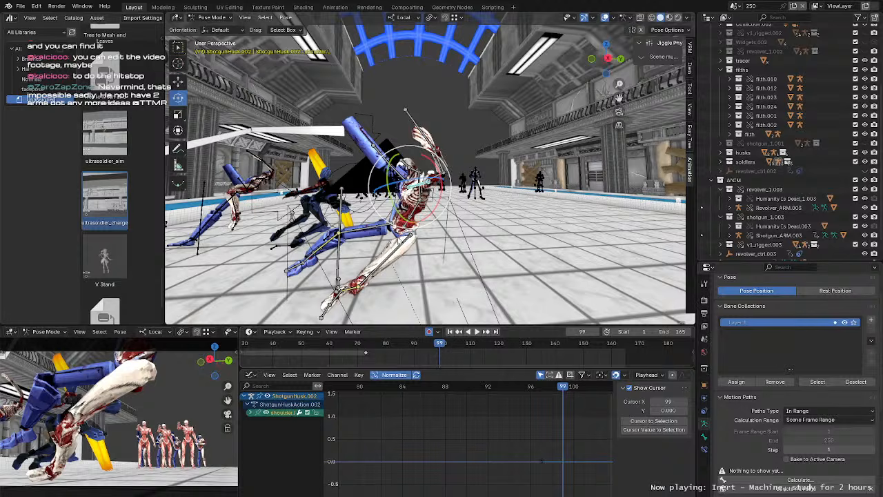
middle_drag(414, 207, 310, 215)
click(413, 231)
shift+middle_drag(311, 215, 441, 233)
click(468, 332)
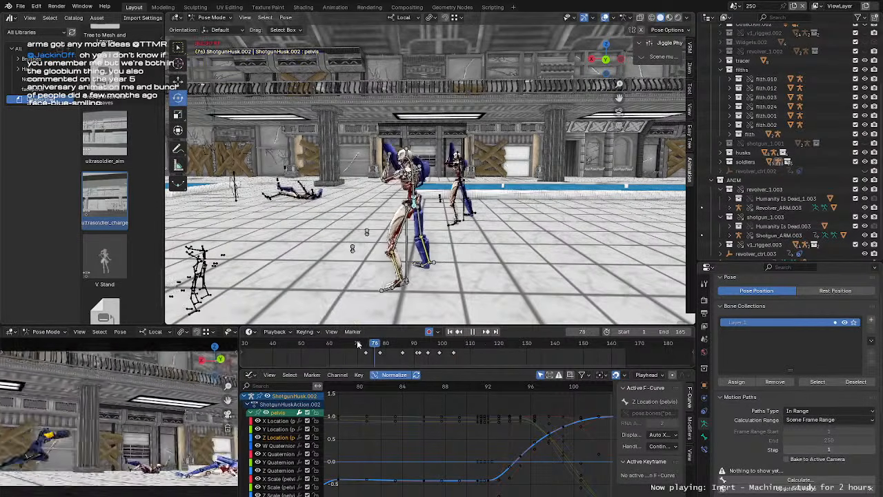
key(space)
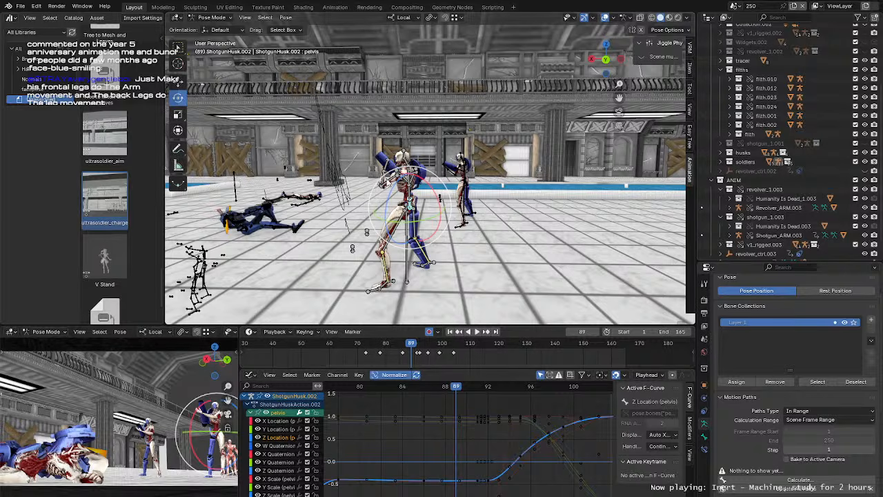
Step: Examine the husk's pose at frame 89 from the front, side and back
middle_drag(416, 255, 463, 252)
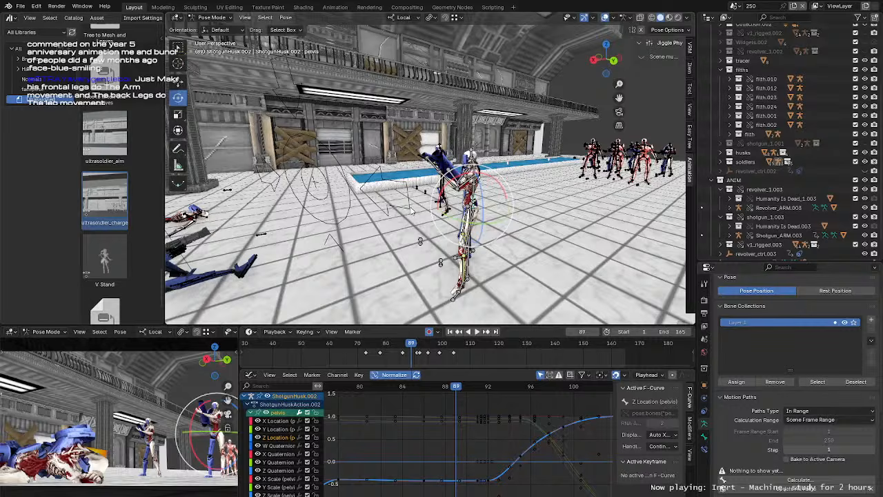
middle_drag(410, 210, 407, 211)
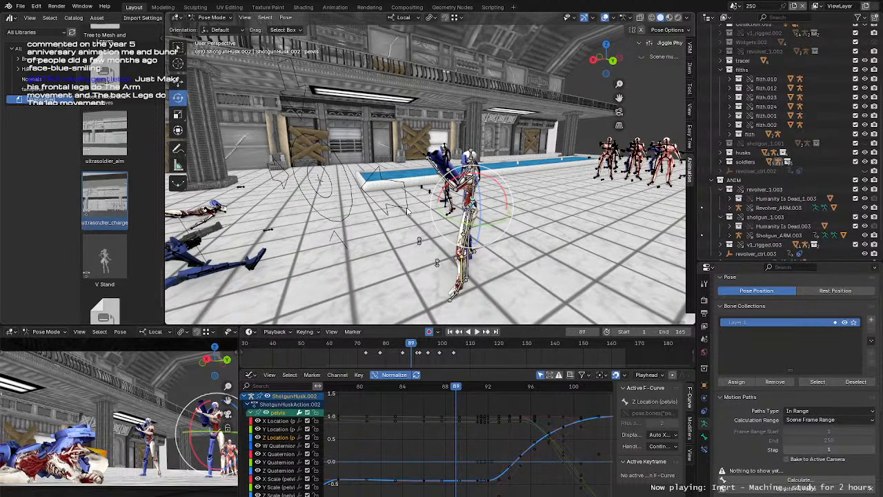
middle_drag(393, 216, 429, 165)
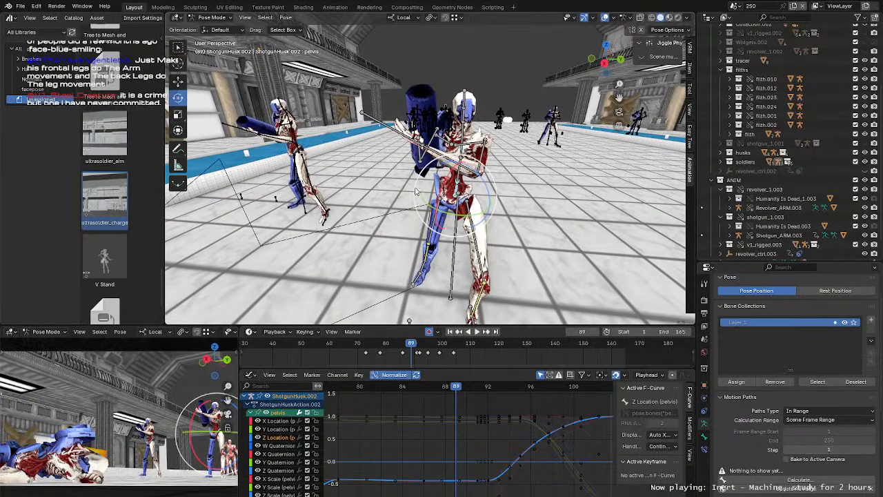
key(KP_Decimal)
scroll(447, 200, down, 14)
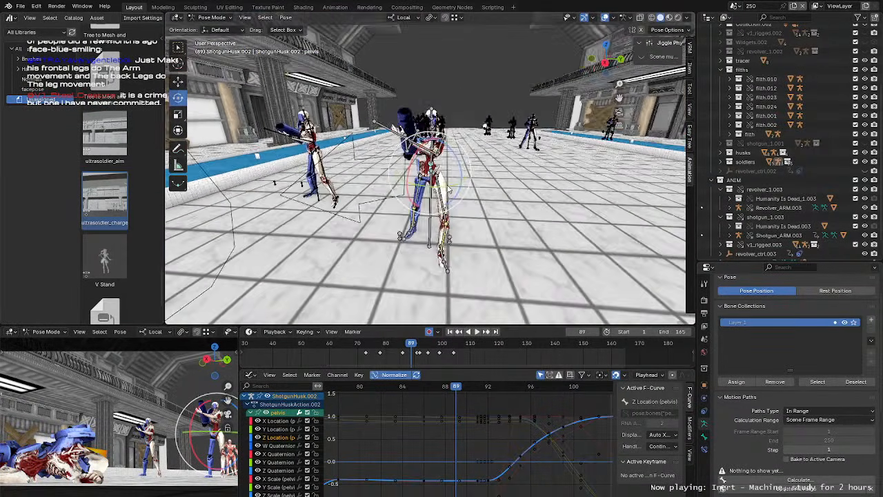
scroll(449, 202, up, 5)
middle_drag(450, 201, 365, 171)
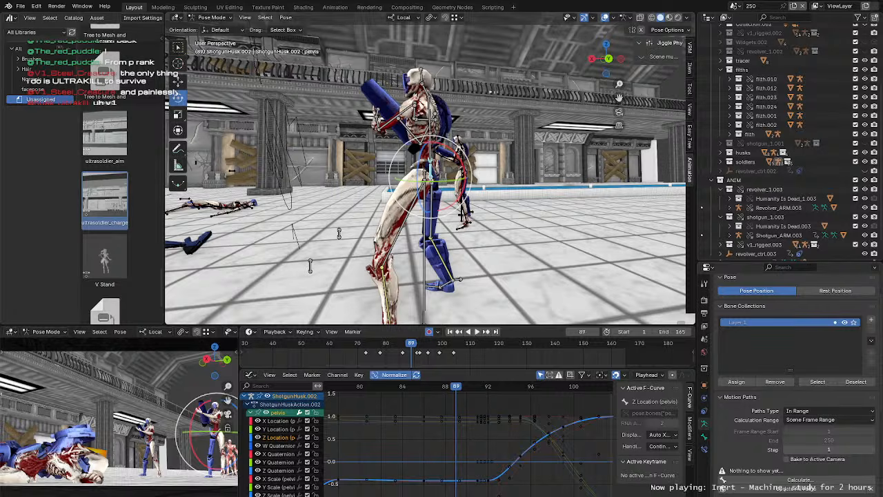
middle_drag(467, 141, 555, 181)
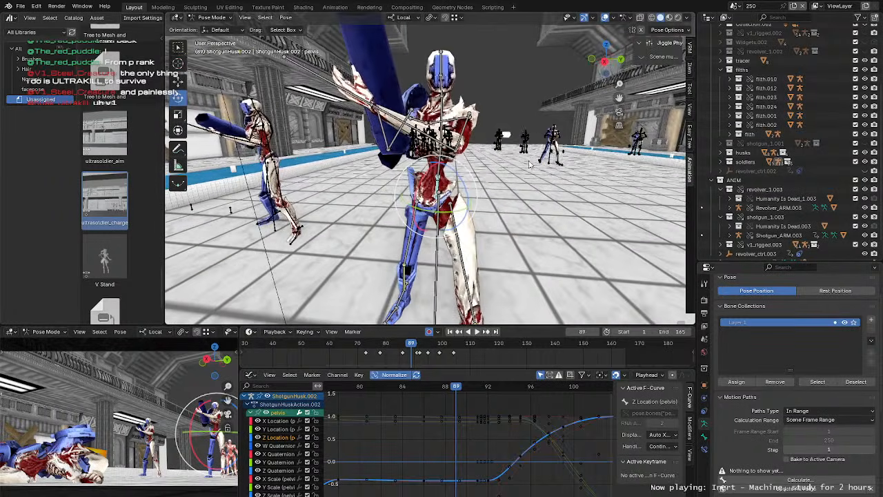
Step: Replay the husk's reaction repeatedly from frame 73 in the front view
click(366, 348)
key(space)
key(space)
click(366, 348)
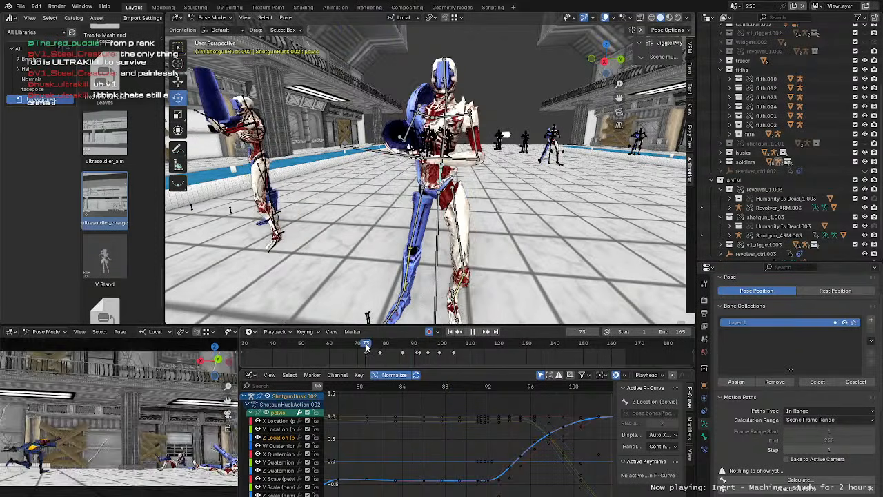
key(space)
key(space)
click(366, 348)
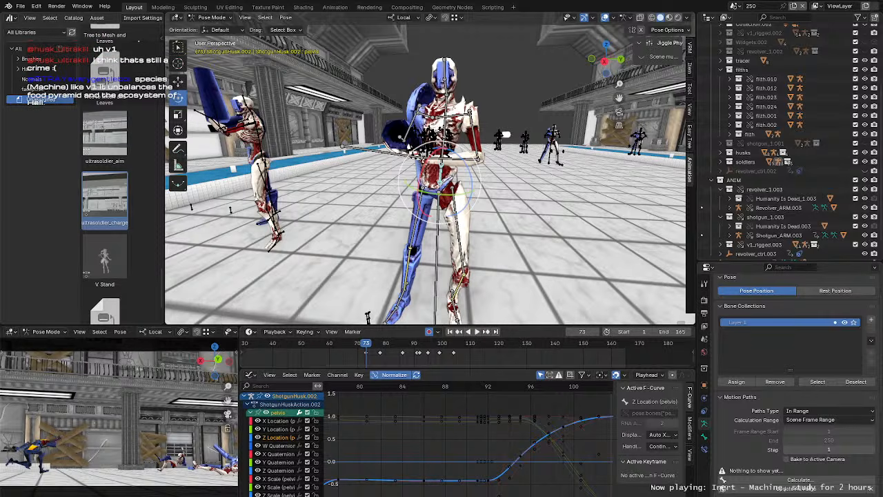
Step: Watch the husk's fall from about frame 72 to 112 from a high and a low viewpoint
shift+middle_drag(530, 193, 508, 237)
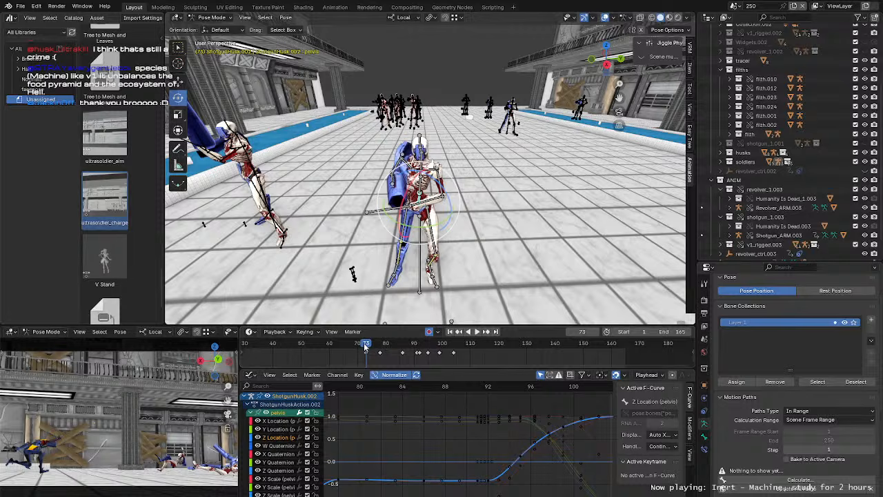
key(space)
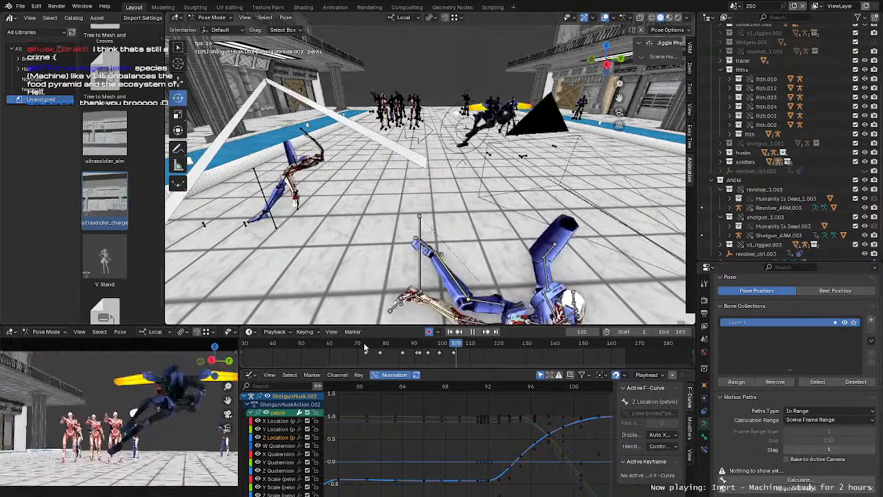
click(364, 347)
key(space)
middle_drag(471, 182, 455, 150)
click(361, 344)
key(space)
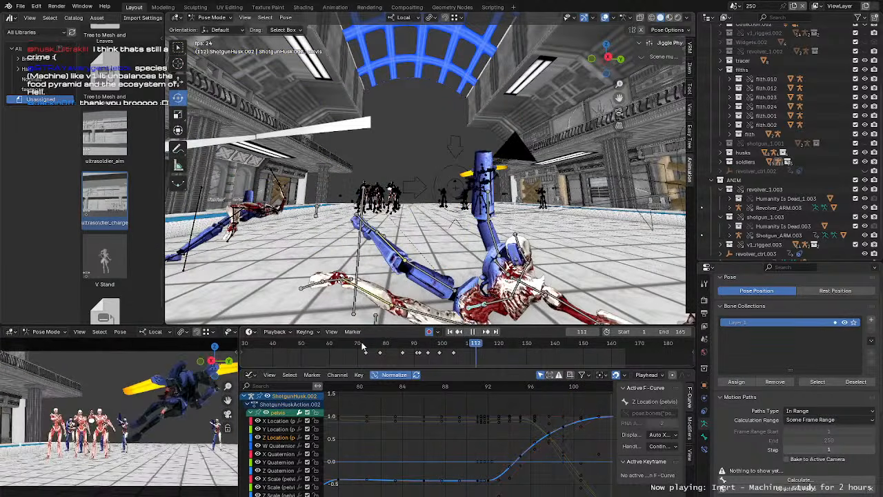
click(362, 346)
key(space)
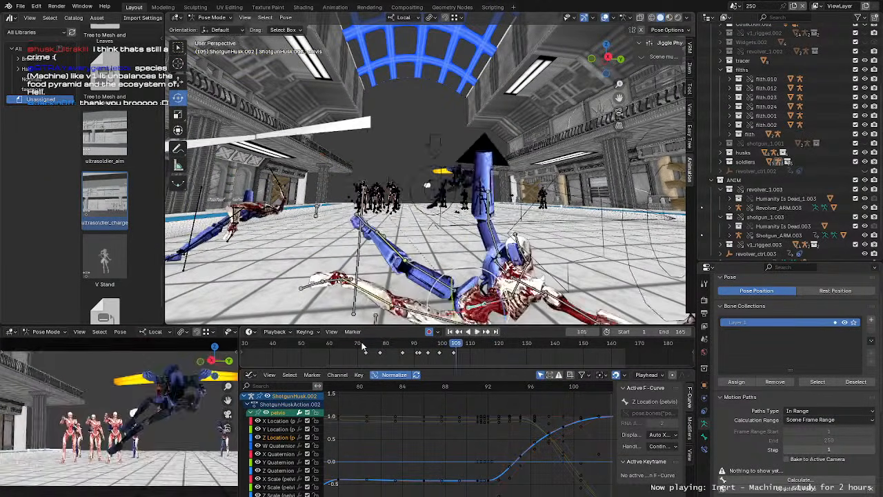
Step: Play the fall from frame 71 at a new angle and scrub through its end to frame 115
click(361, 344)
middle_drag(485, 216, 444, 224)
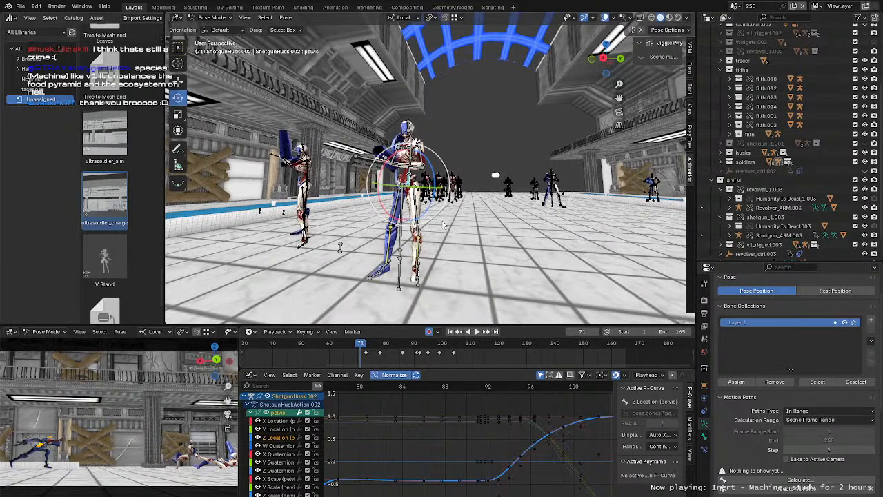
key(space)
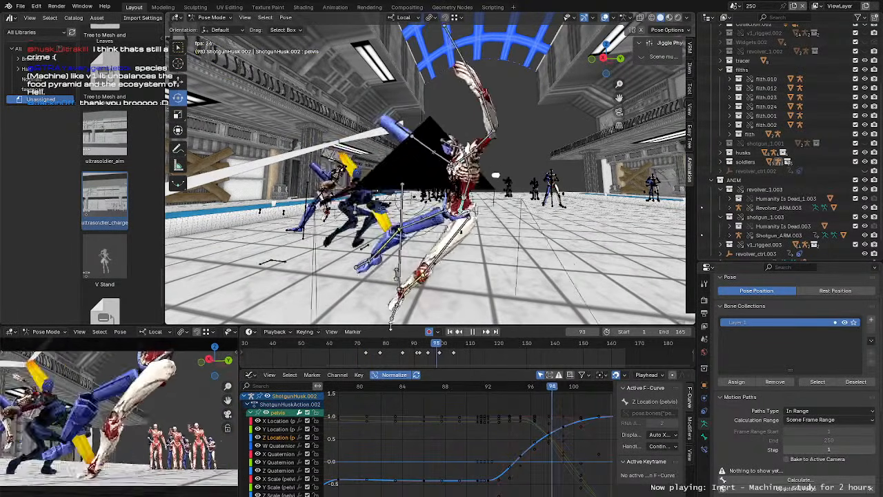
drag(427, 343, 484, 366)
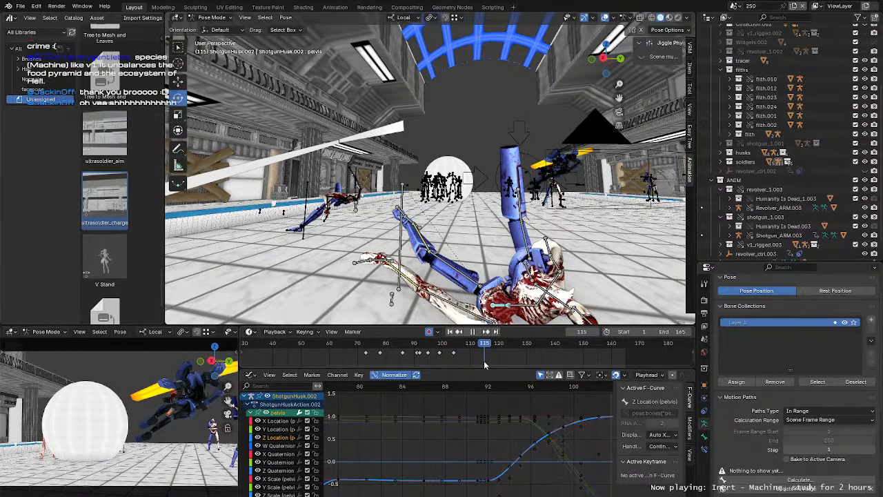
Step: Switch from the fallen husk to ShotgunHusk.004, enter Pose Mode on it and select its pelvis bone
scroll(441, 228, down, 5)
middle_drag(366, 189, 541, 224)
key(ctrl+Tab)
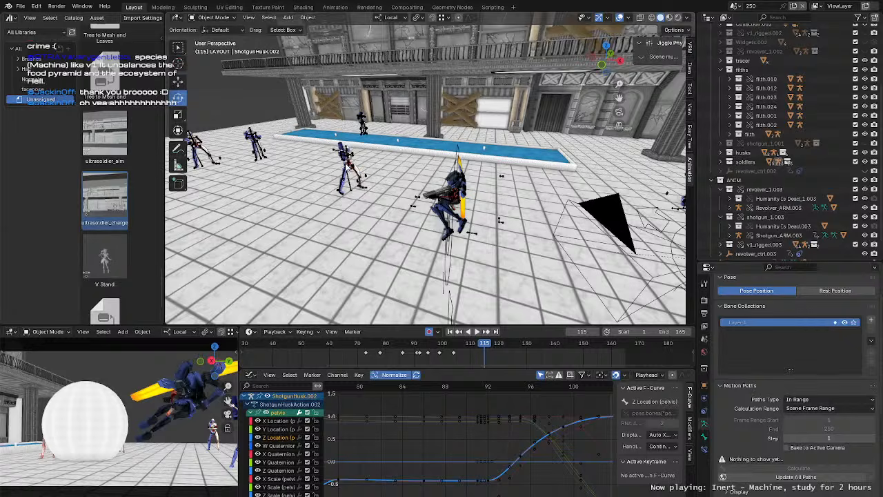
click(348, 166)
shift+middle_drag(348, 166, 398, 167)
scroll(378, 211, up, 2)
key(KP_Decimal)
scroll(347, 197, down, 7)
scroll(397, 202, up, 3)
scroll(373, 181, up, 3)
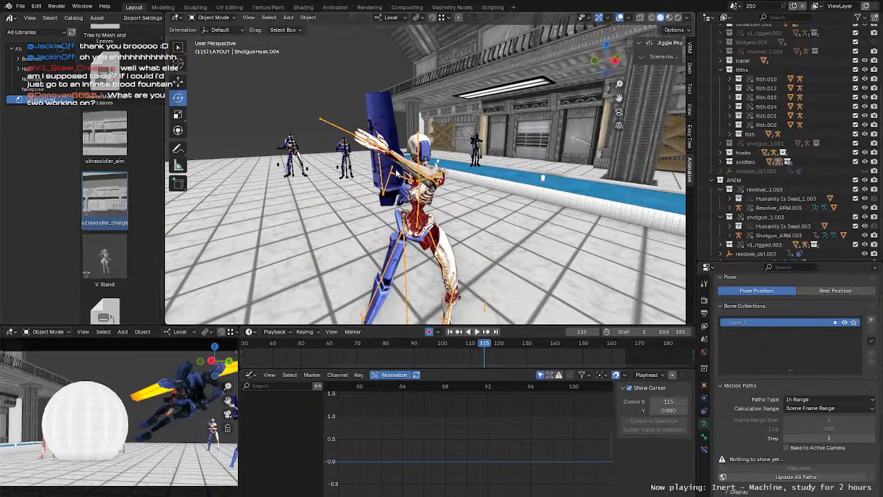
key(ctrl+Tab)
click(417, 223)
middle_drag(417, 223, 452, 233)
scroll(452, 233, up, 2)
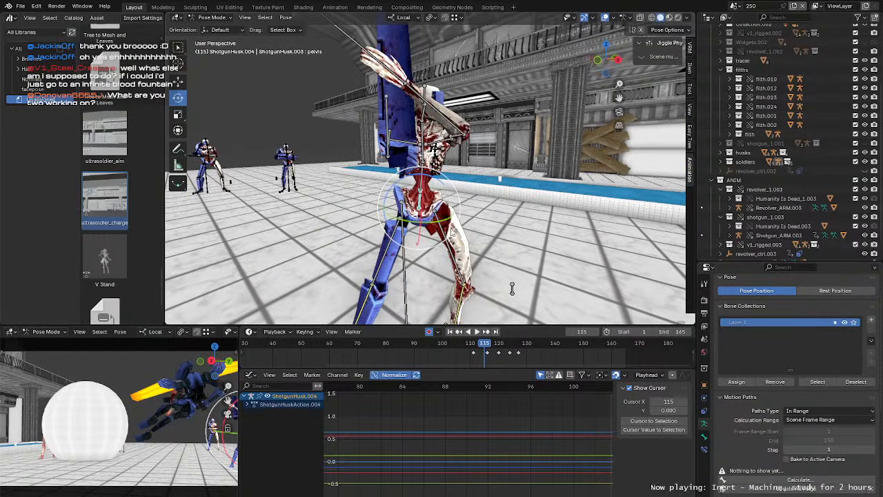
Step: Play and scrub ShotgunHusk.004's action from frame 115 to about 128, examining its pose up close
key(space)
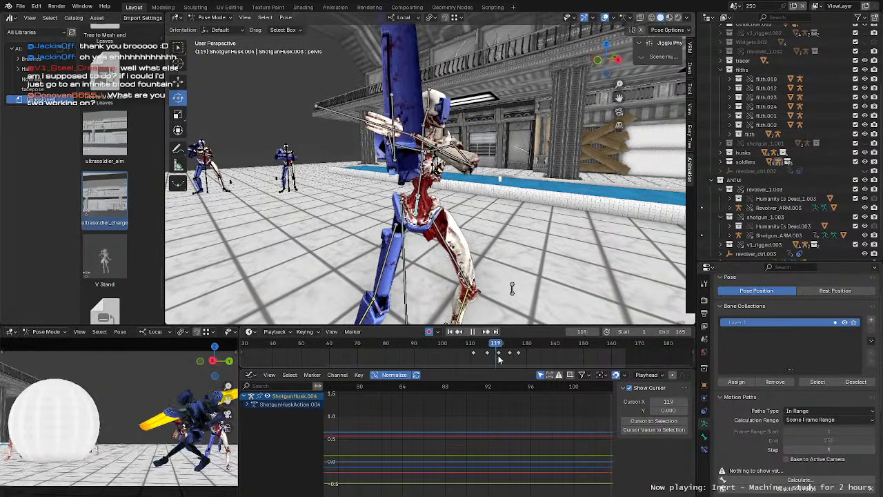
drag(505, 357, 519, 364)
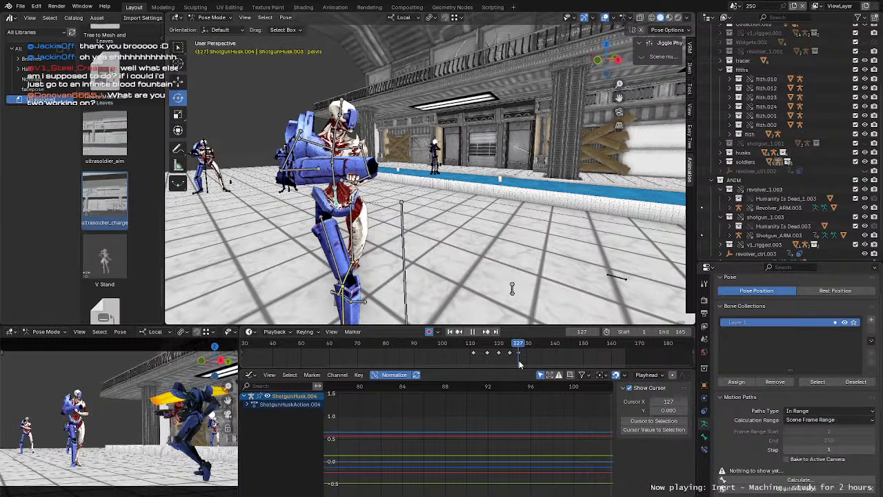
middle_drag(445, 218, 491, 236)
scroll(507, 226, down, 3)
scroll(497, 226, up, 3)
scroll(484, 228, down, 4)
scroll(445, 235, up, 4)
scroll(464, 220, up, 3)
key(space)
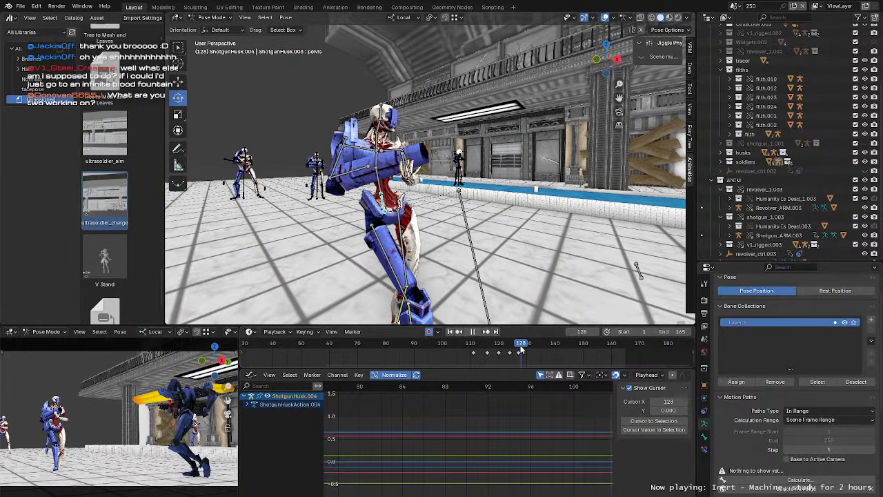
Step: Go to frame 127 and select the husk's metarig root bone
drag(520, 349, 518, 350)
shift+middle_drag(502, 258, 390, 170)
click(504, 197)
scroll(499, 192, down, 3)
scroll(498, 192, down, 3)
middle_drag(280, 185, 438, 231)
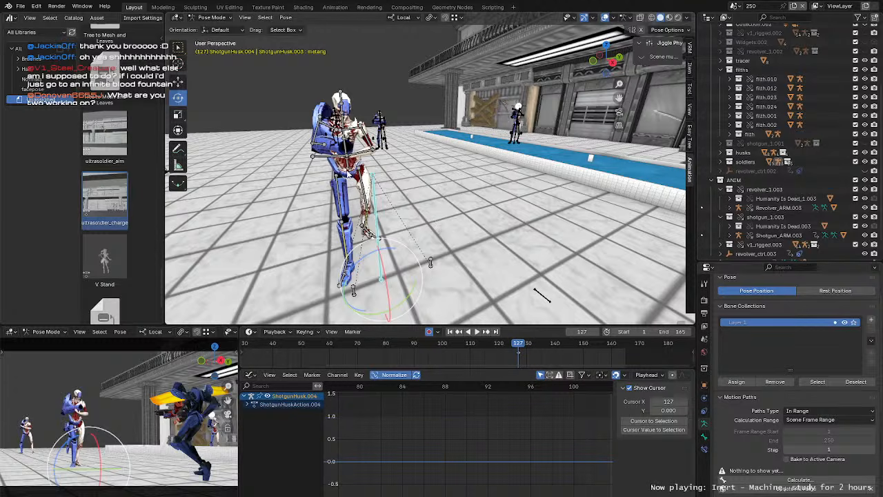
Step: Select the husk's arm, spine and head bones together with its foot and knee controls at frame 127
click(348, 174)
middle_drag(424, 230, 454, 181)
click(453, 176)
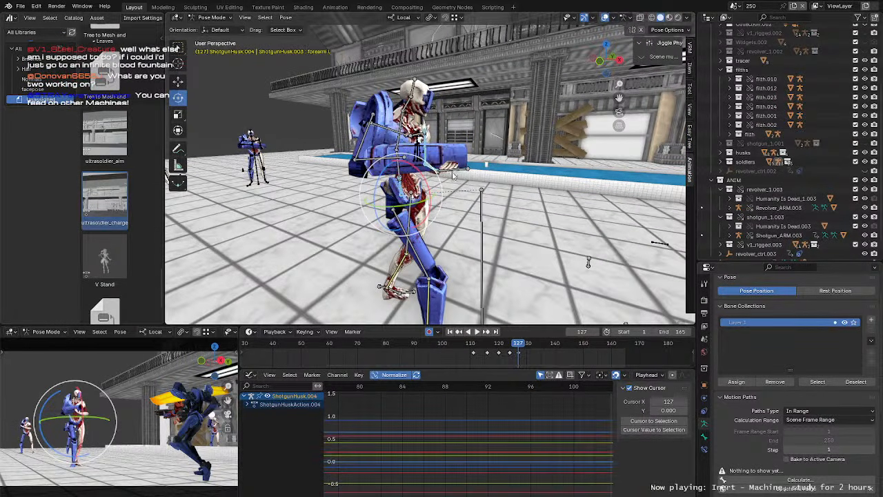
click(453, 175)
middle_drag(454, 176, 469, 181)
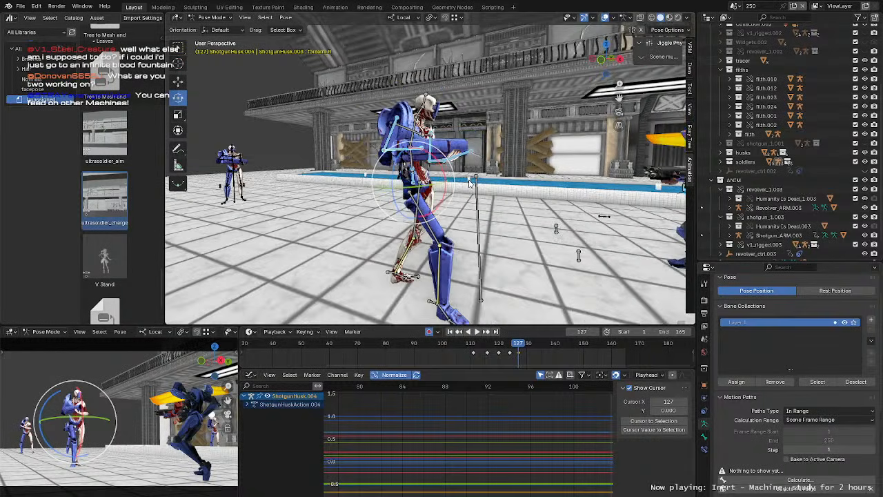
shift+click(413, 137)
scroll(415, 118, up, 3)
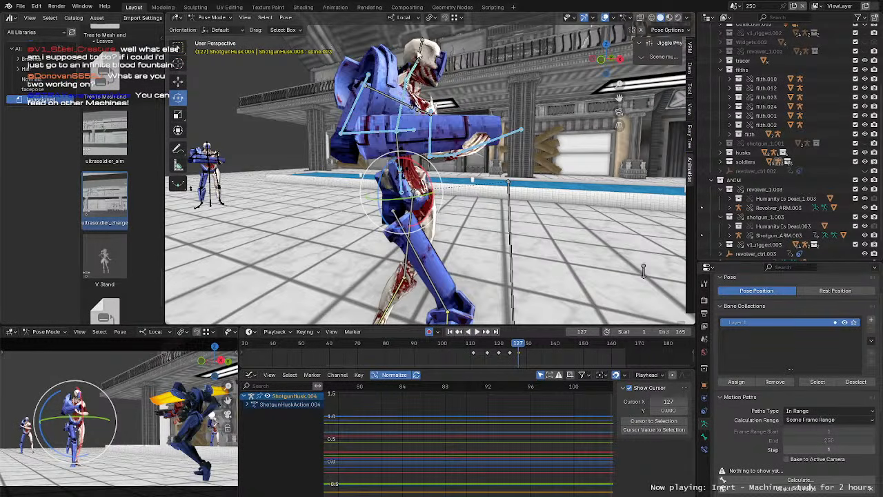
shift+click(418, 54)
middle_drag(483, 104, 456, 125)
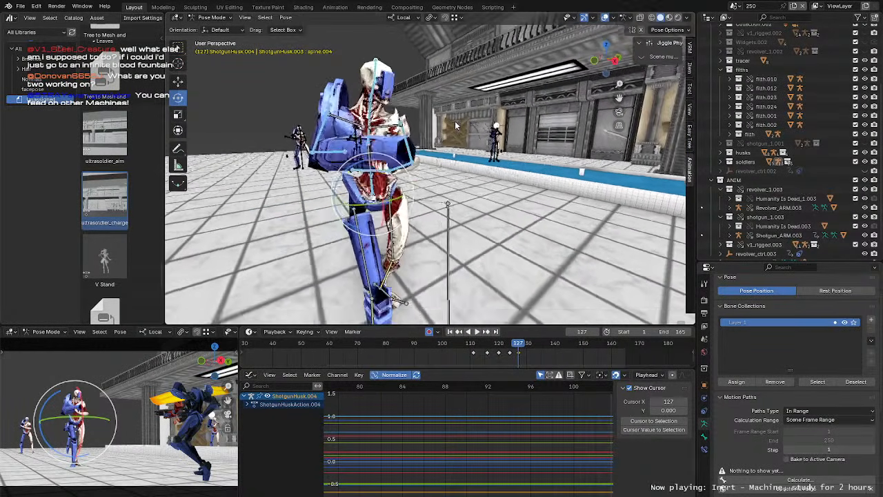
scroll(456, 127, down, 3)
middle_drag(466, 205, 482, 219)
shift+click(387, 232)
shift+click(487, 228)
scroll(418, 175, up, 2)
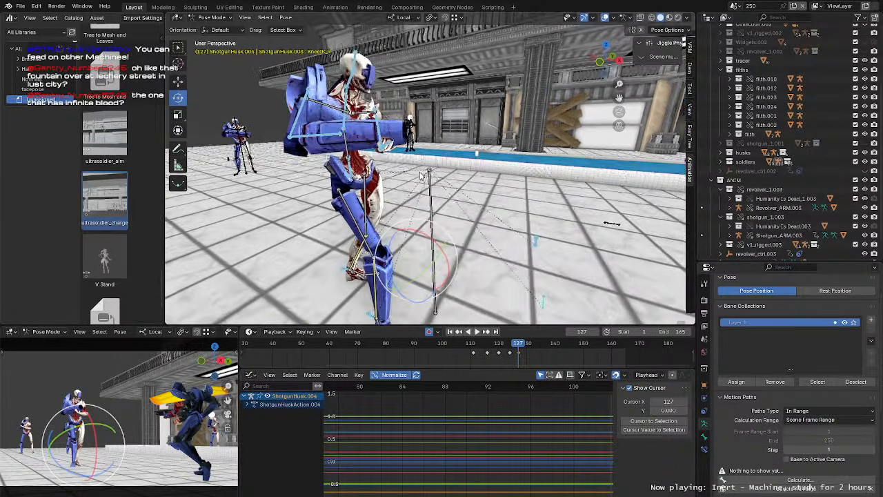
middle_drag(419, 175, 429, 167)
Step: Rotate the pelvis bone at frame 130 with a trackball rotation of about -27.5° and 12°
click(355, 168)
middle_drag(357, 169, 383, 178)
key(space)
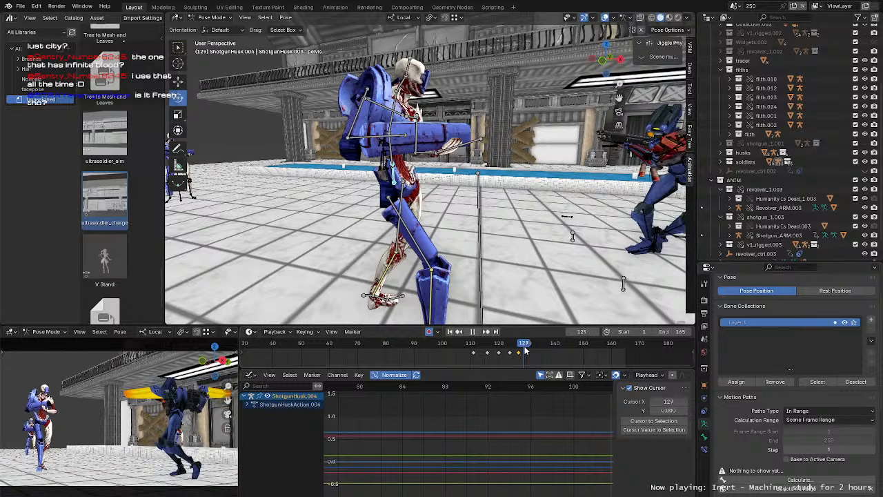
click(521, 351)
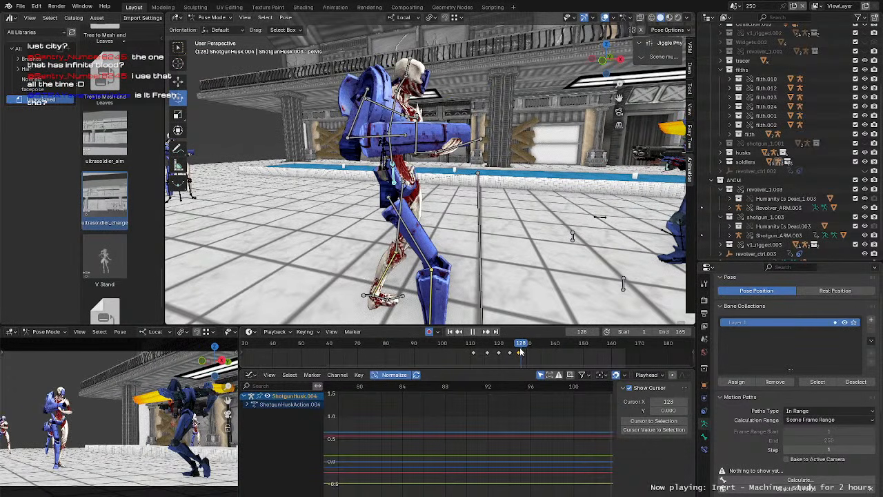
drag(522, 352, 527, 353)
key(Escape)
middle_drag(451, 231, 296, 222)
key(r)
key(r)
click(423, 200)
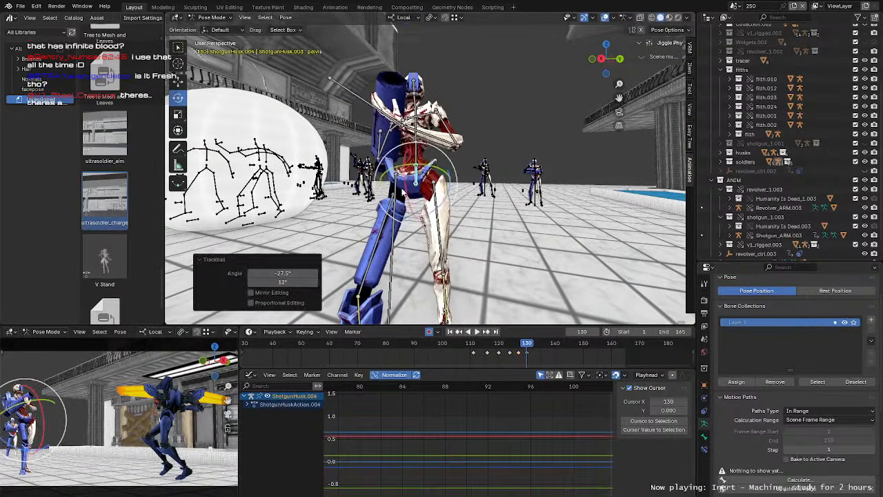
Step: Move the pelvis bone about -0.22 m in X, 0.01 m in Y and -0.07 m in Z
middle_drag(417, 193, 527, 189)
key(g)
drag(452, 182, 404, 199)
middle_drag(427, 194, 296, 196)
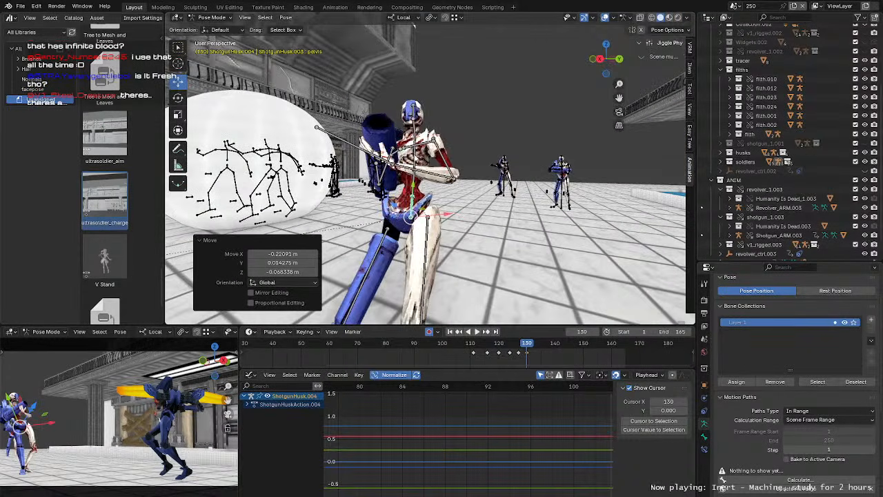
Step: Trackball-rotate spine.002 by about 26.9° and 9.7°, and turn the spine bone at the husk's head
click(424, 175)
middle_drag(418, 190, 417, 196)
scroll(416, 196, up, 1)
key(r)
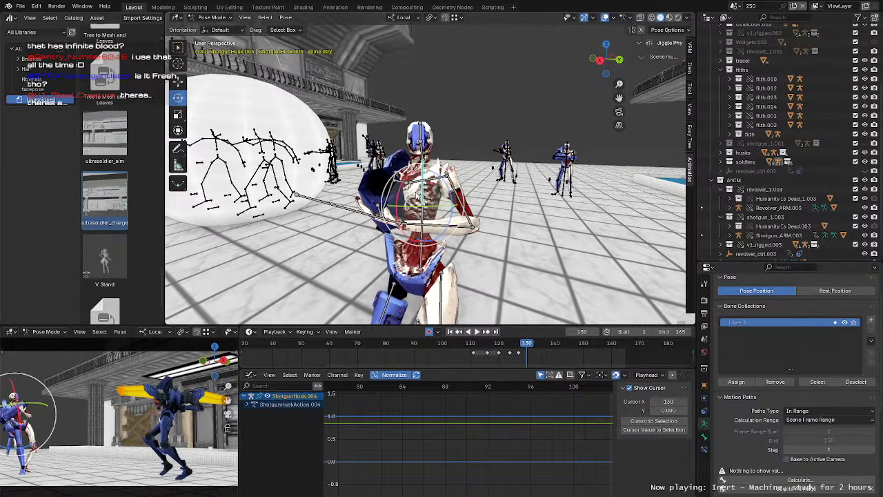
drag(417, 195, 425, 171)
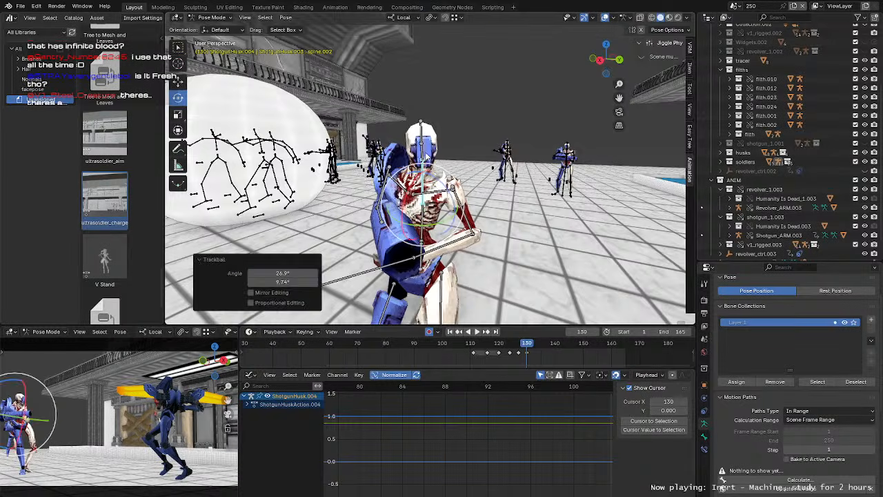
click(424, 156)
middle_drag(425, 157, 426, 149)
drag(425, 149, 425, 148)
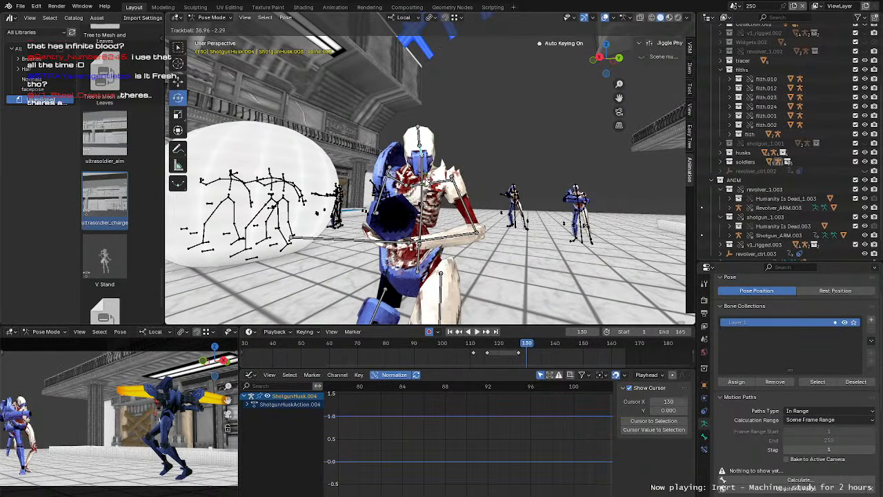
click(426, 180)
Step: Rotate the upper_arm.L bone to swing the husk's skeletal arm outward, away from its chest, at frame 130
click(464, 203)
middle_drag(463, 201, 430, 191)
key(r)
key(r)
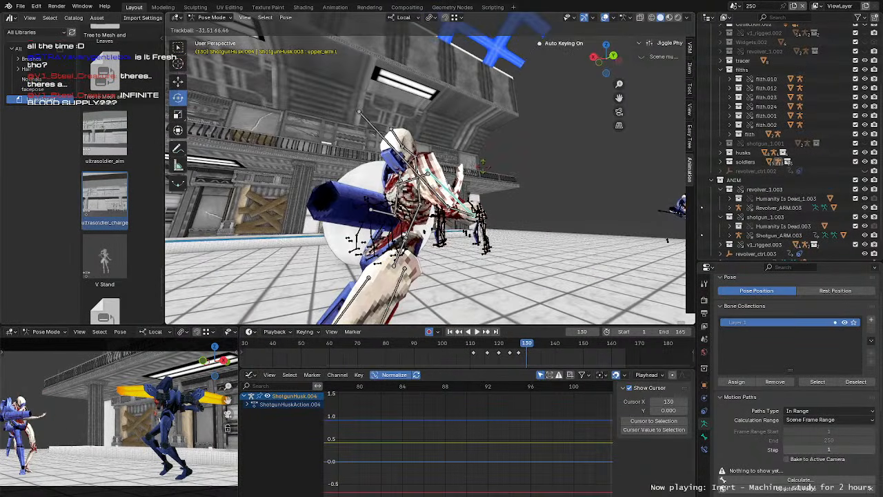
click(483, 185)
middle_drag(483, 184, 549, 183)
drag(488, 150, 466, 138)
key(r)
key(r)
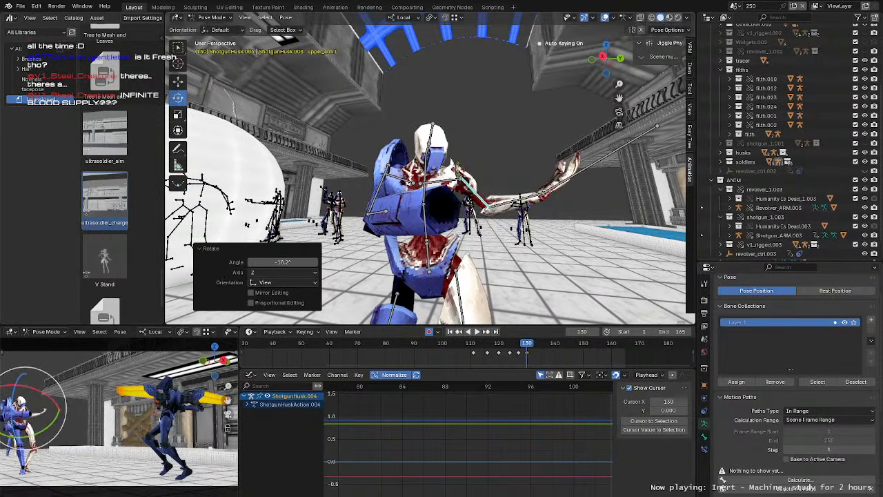
click(453, 153)
Step: Swing the cannon arm out by trackball-rotating upper_arm.R about -36.7° and -67.6°
click(383, 189)
middle_drag(383, 190, 446, 190)
key(r)
key(r)
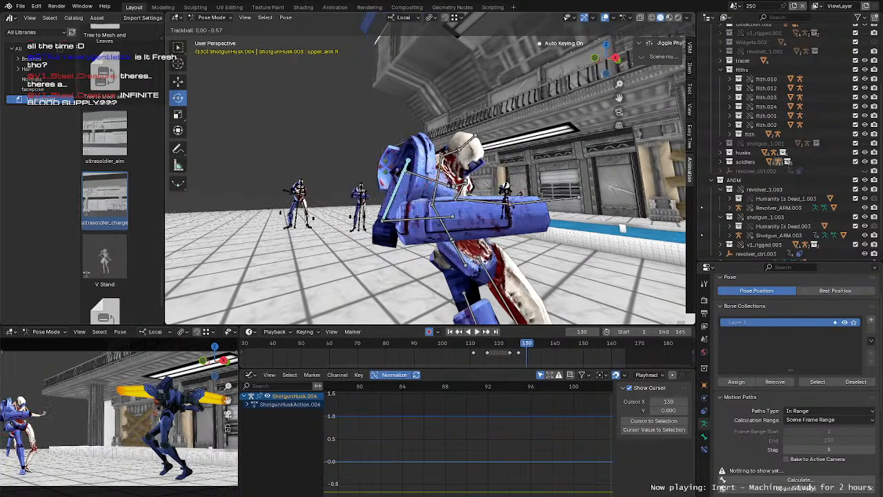
click(391, 160)
middle_drag(407, 163, 465, 170)
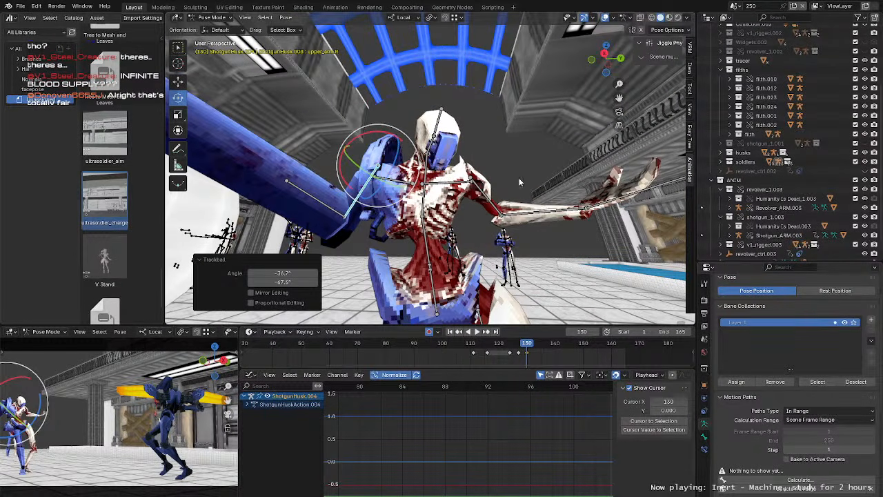
middle_drag(499, 169, 476, 173)
Step: Rotate the husk's shoulder bones slightly about their local axis
click(449, 185)
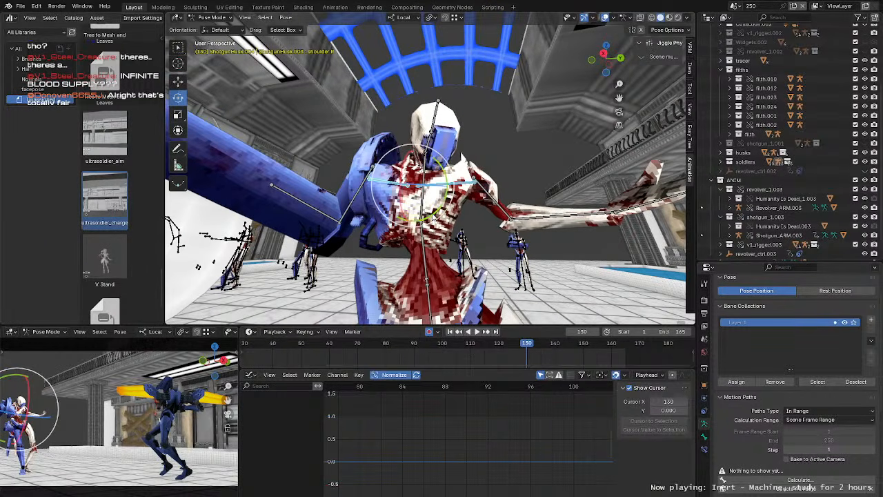
drag(433, 218, 410, 197)
right_click(426, 201)
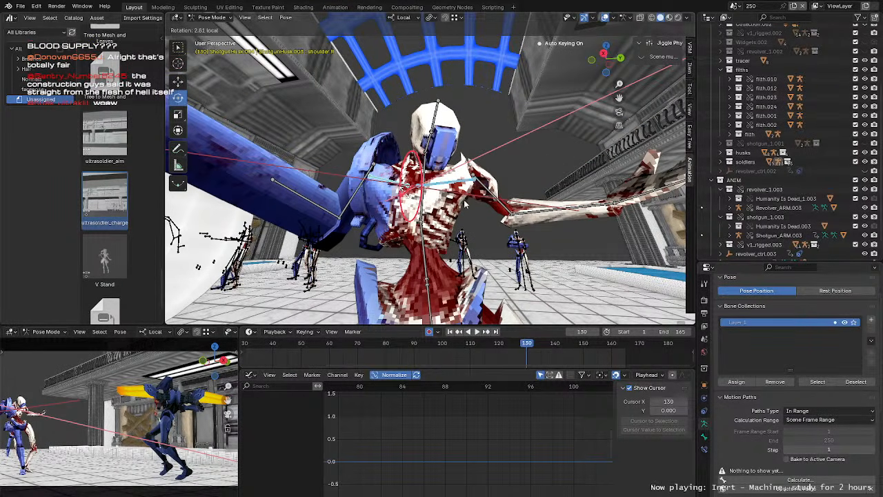
drag(465, 198, 465, 197)
Step: Reposition the pelvis bone at frame 130 and clear the bone selection
middle_drag(466, 197, 355, 176)
scroll(437, 198, down, 3)
click(442, 177)
key(g)
click(452, 148)
click(376, 127)
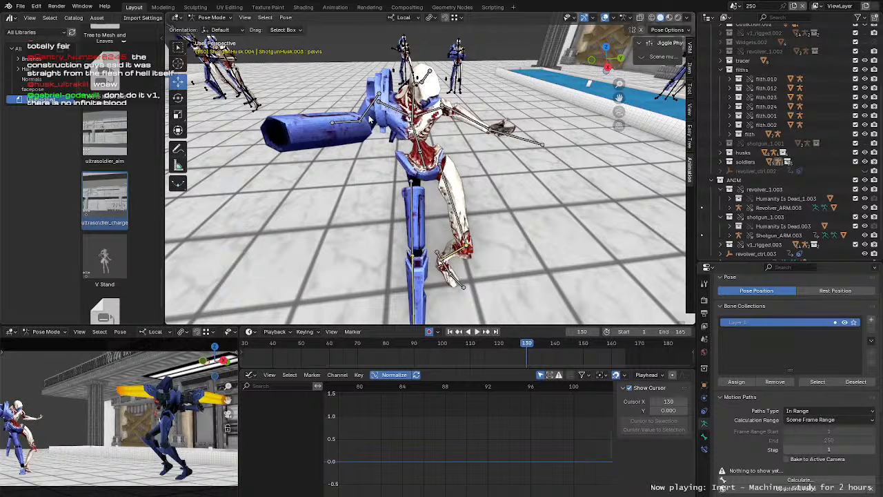
Step: Re-aim the cannon arm with several upper_arm.R rotations, finishing with about -10.6° around the view axis
click(368, 116)
middle_drag(369, 118, 425, 165)
key(r)
key(r)
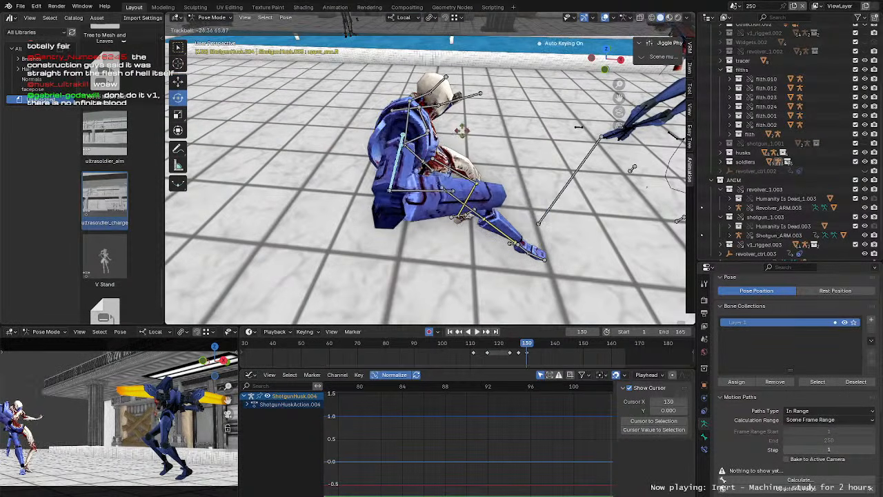
click(445, 134)
middle_drag(460, 209, 428, 124)
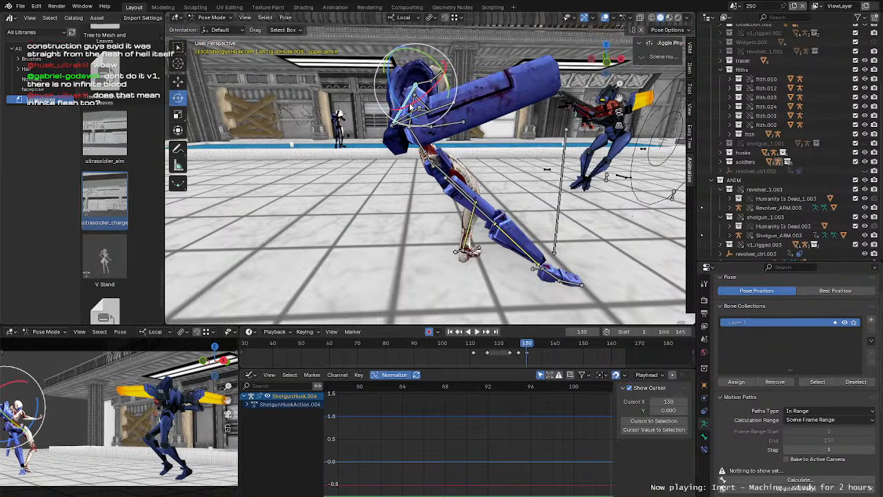
key(r)
key(r)
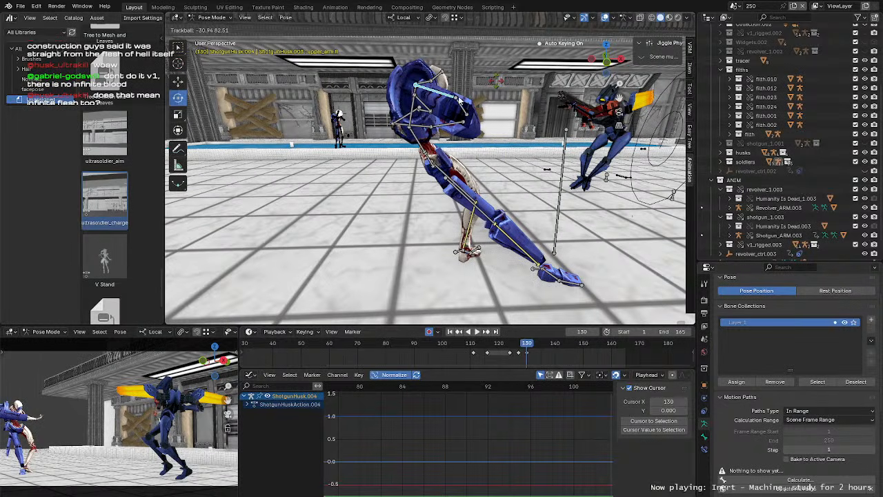
click(407, 121)
middle_drag(407, 121, 304, 149)
key(r)
click(355, 131)
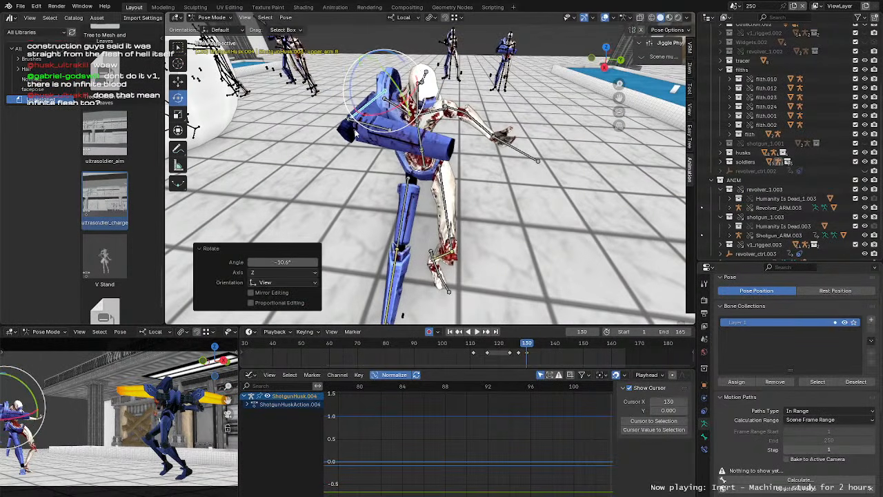
Step: Rotate the forearm.R bone about -55.5° around its local X axis
click(356, 131)
middle_drag(358, 153, 371, 128)
key(r)
key(x)
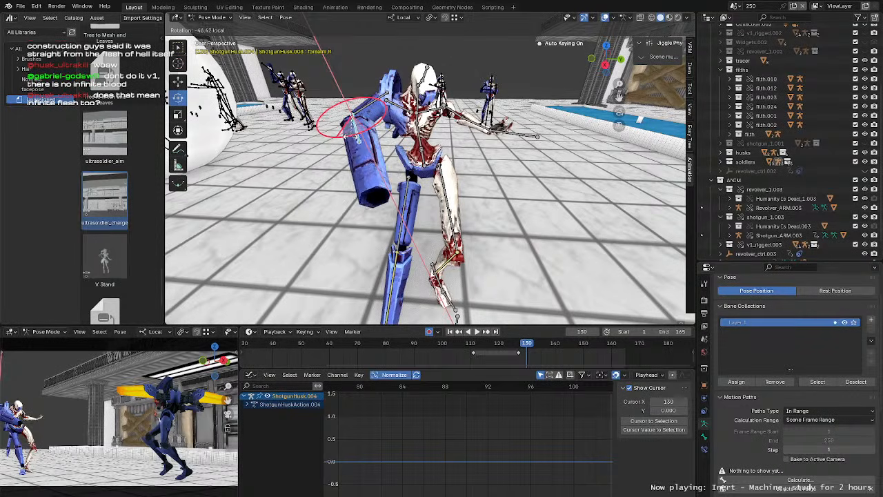
click(357, 135)
middle_drag(357, 135, 165, 136)
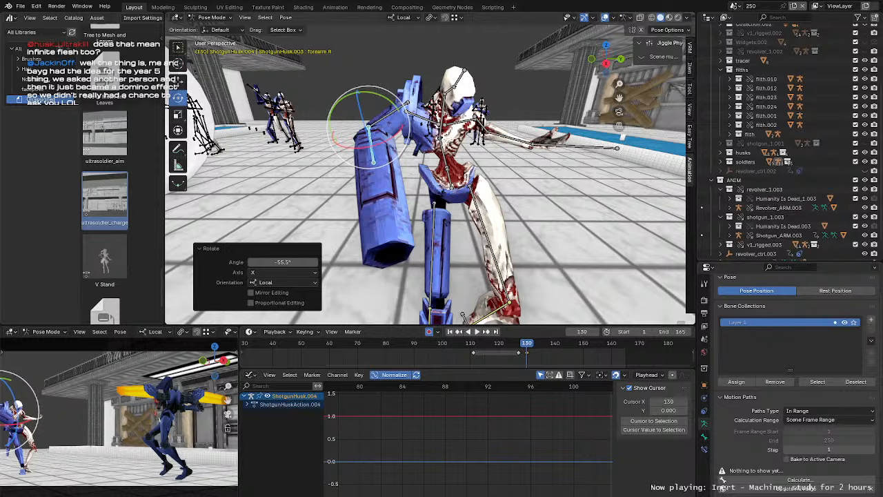
Step: Raise the cannon arm by trackball-rotating upper_arm.R about -54.4° and 15.5°
click(388, 118)
middle_drag(388, 119, 392, 165)
key(r)
key(r)
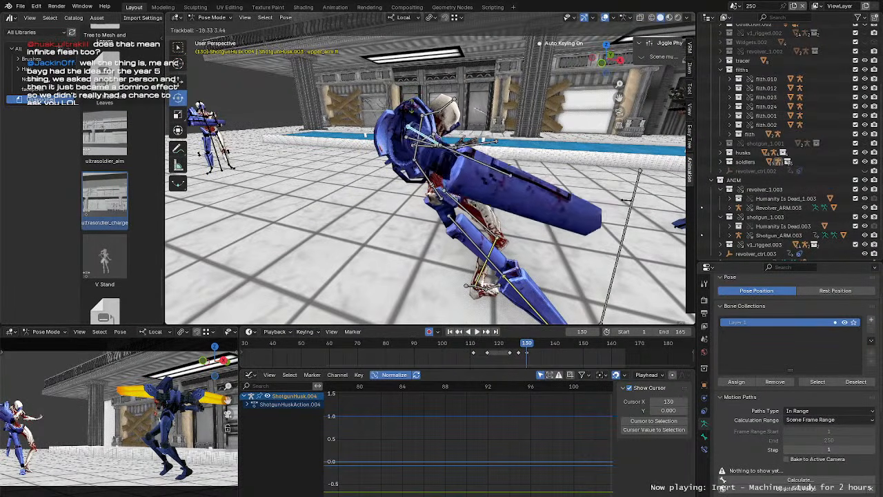
click(421, 83)
middle_drag(422, 83, 319, 81)
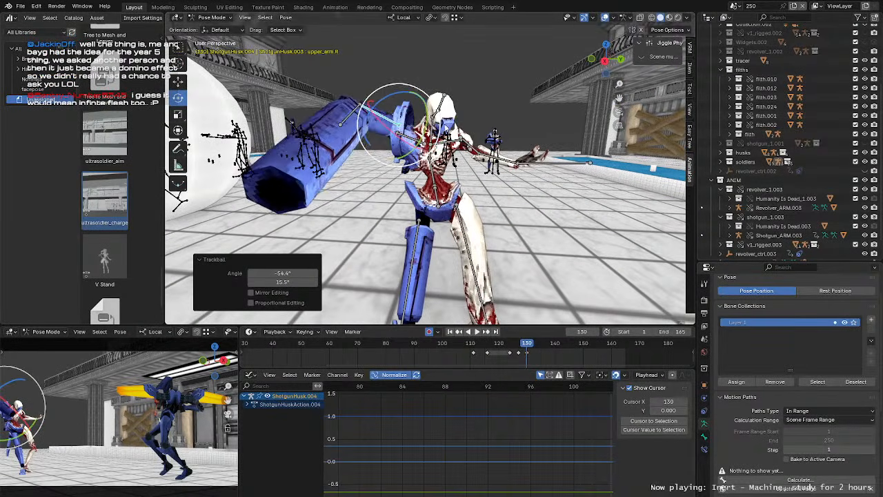
Step: Refine upper_arm.R with a -6.21° view-axis rotation, a trackball rotation of about -19.5° and 5.7°, and a further turn
key(r)
click(414, 129)
key(r)
key(r)
key(r)
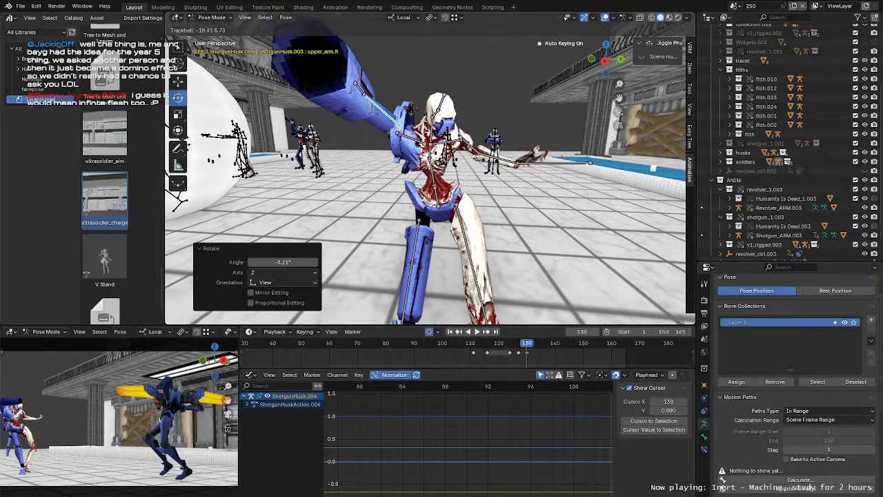
click(294, 42)
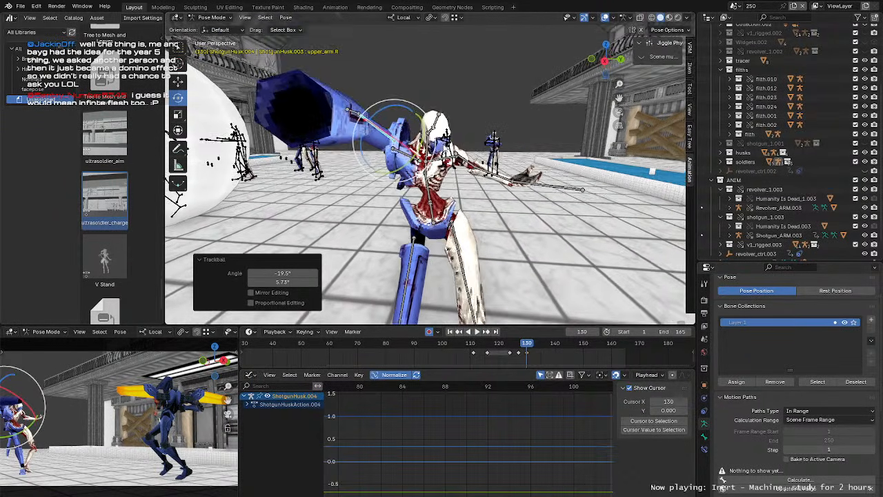
middle_drag(413, 145, 429, 159)
key(r)
click(436, 154)
Step: Trackball-rotate spine.002 by about -4° and 29.8°, and adjust spine.003 above it
click(428, 187)
click(430, 164)
key(r)
key(r)
click(457, 191)
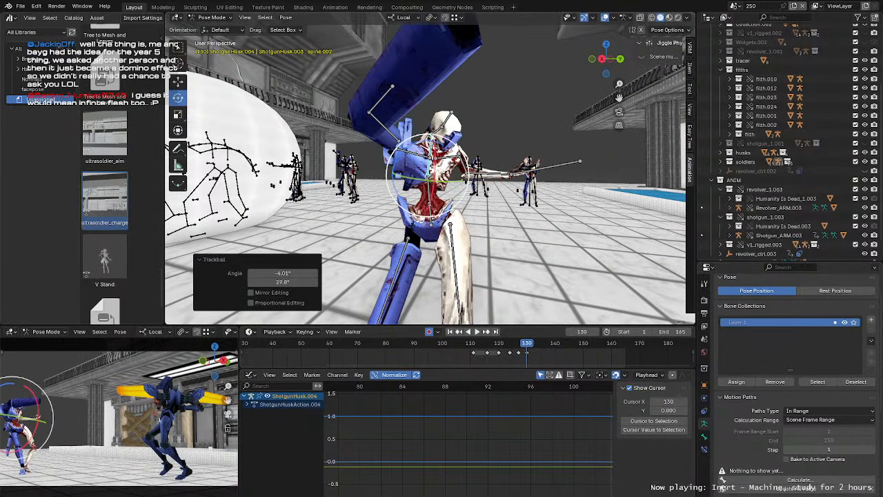
click(437, 131)
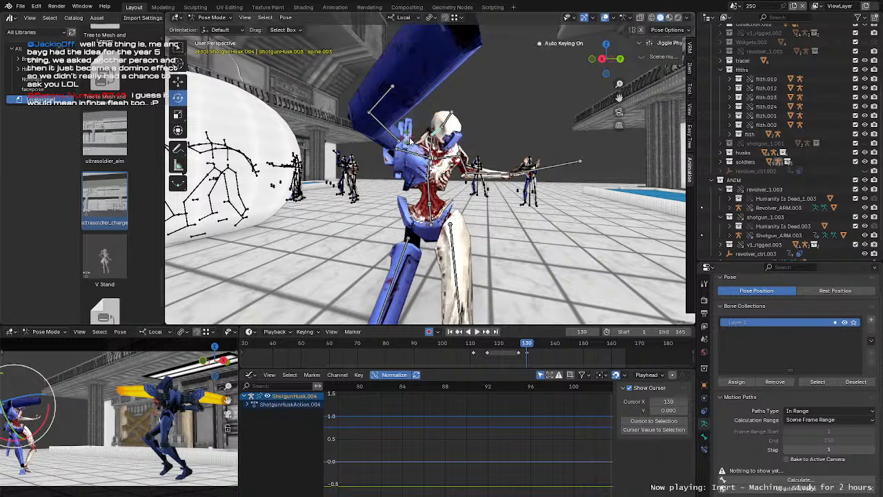
click(410, 140)
Step: Correct the cannon arm's direction with an upper_arm.R trackball rotation of about 3.4° and -19.5°
click(371, 110)
middle_drag(371, 111, 321, 155)
click(412, 140)
key(r)
key(r)
click(398, 143)
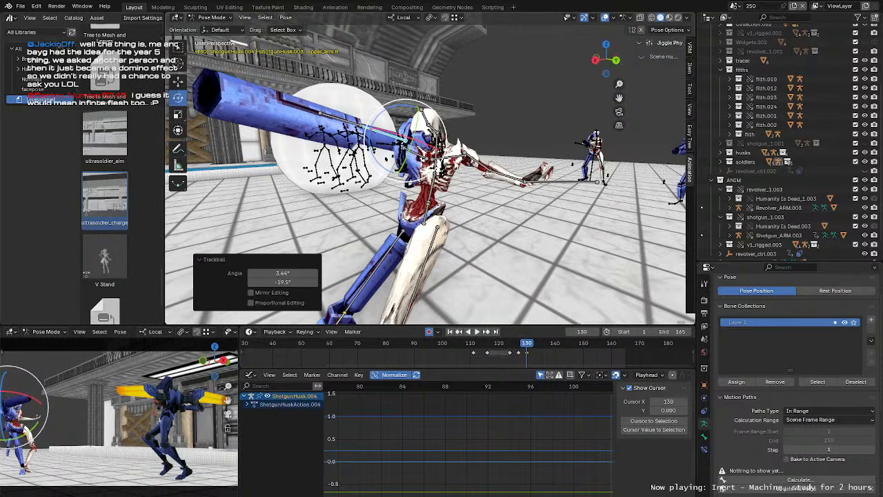
Step: Trackball-rotate the upper_arm.L bone by about -18.3° and -36.1°
click(475, 159)
middle_drag(474, 158, 560, 142)
key(r)
key(r)
click(400, 151)
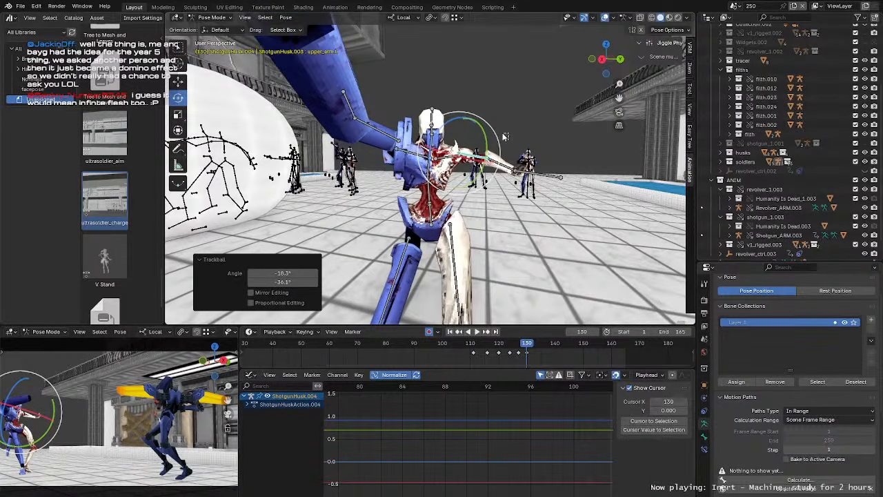
click(504, 137)
Step: Fine-tune the rotation of upper_arm.L and adjust the left forearm bone at frame 130
click(470, 155)
middle_drag(470, 156, 493, 170)
key(r)
key(r)
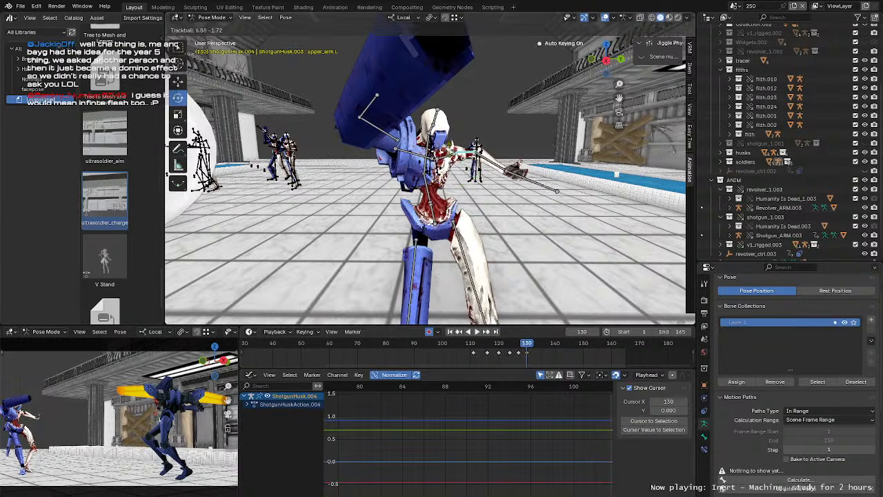
click(450, 147)
middle_drag(449, 147, 439, 156)
key(r)
click(503, 141)
middle_drag(504, 141, 516, 178)
click(436, 187)
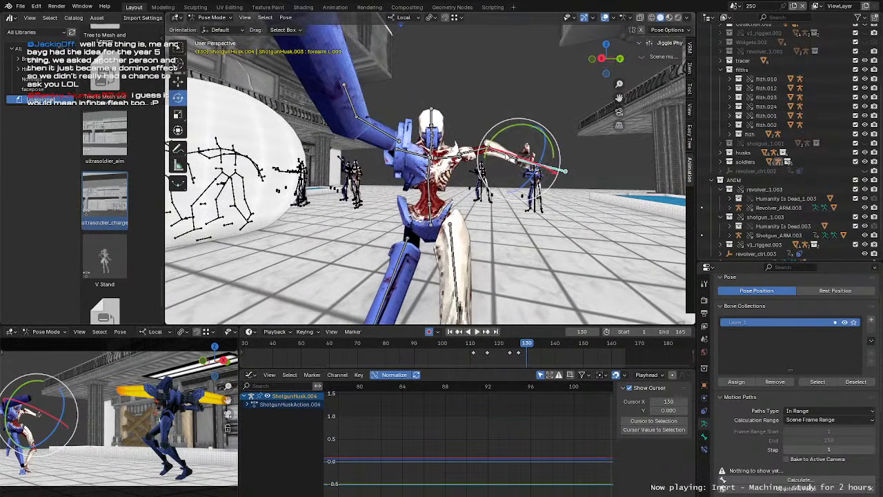
Step: Bend the shotgun husk's left forearm at frame 130 by rotating its bone freely with trackball rotation
key(r)
key(r)
click(520, 152)
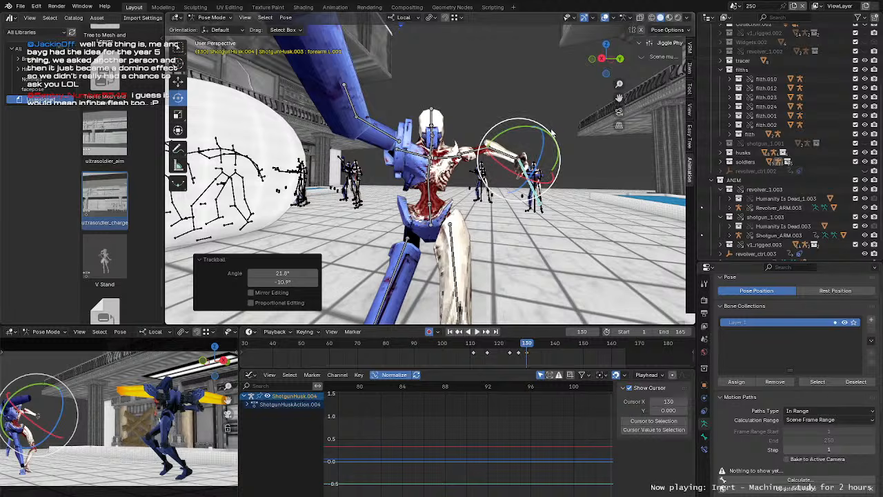
key(r)
key(r)
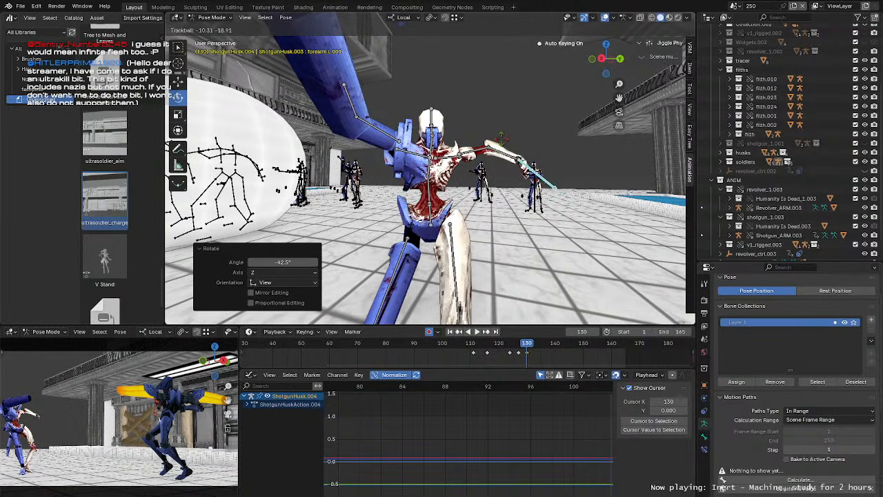
click(500, 140)
Step: Raise the husk's right foot IK control about 0.075 m at frame 130 and trackball-rotate it by about 21° and 19°
middle_drag(480, 160, 426, 216)
click(426, 216)
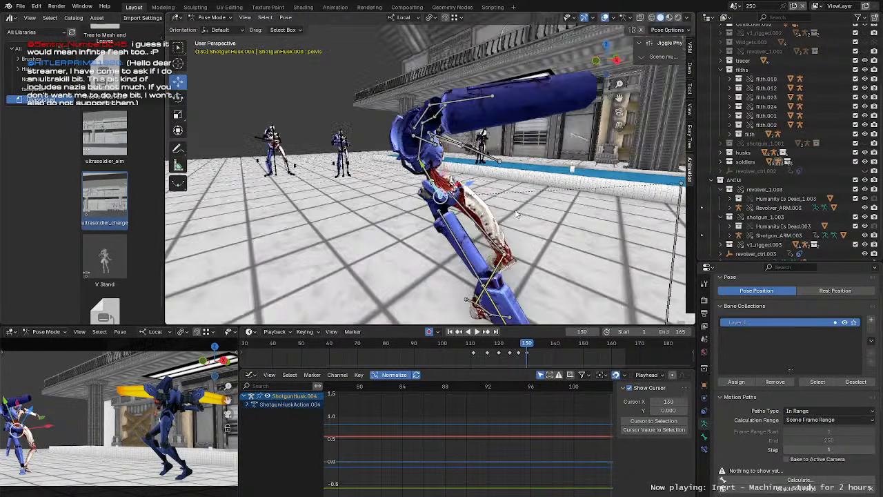
middle_drag(542, 209, 508, 168)
click(508, 225)
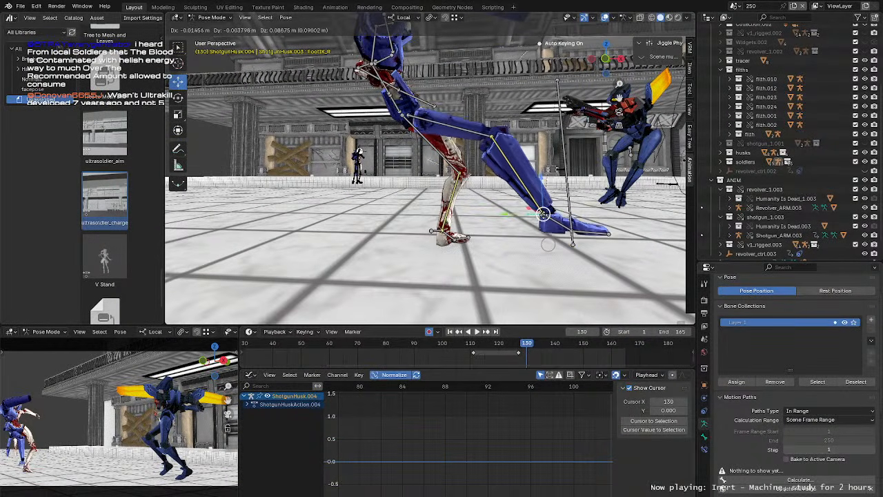
drag(543, 214, 544, 218)
middle_drag(543, 218, 530, 220)
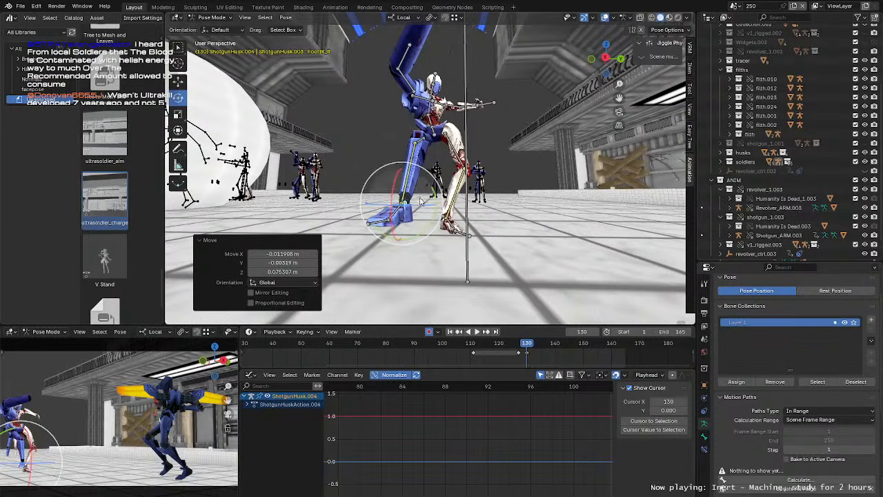
drag(420, 200, 436, 218)
middle_drag(436, 217, 531, 233)
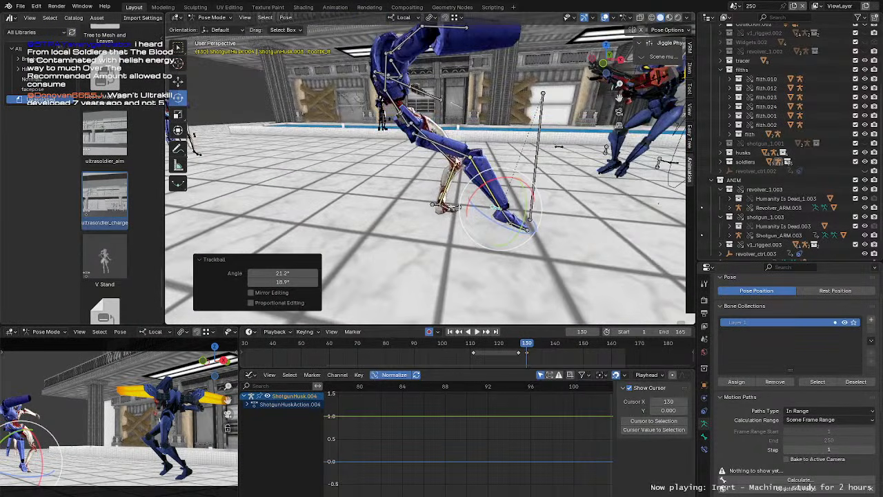
Step: Trackball-rotate the husk's left upper arm bone by about -17° and -5° at frame 130
click(405, 123)
middle_drag(413, 162, 450, 170)
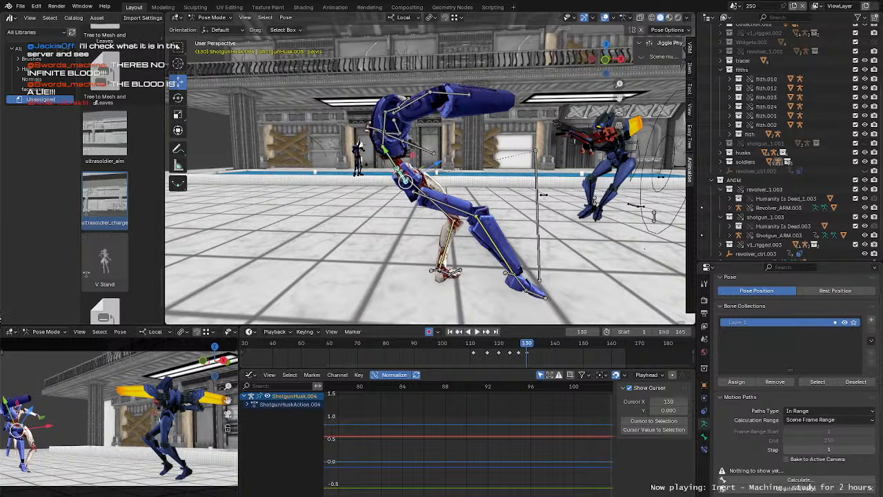
middle_drag(373, 192, 335, 131)
scroll(336, 129, up, 2)
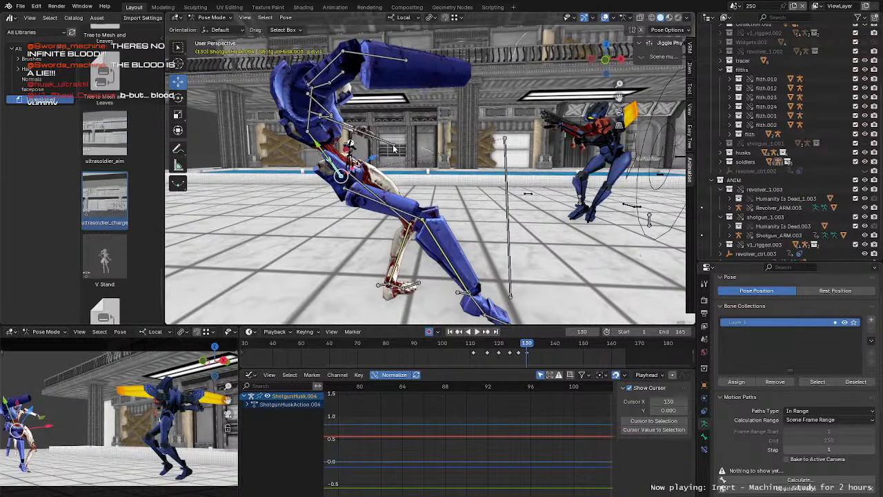
middle_drag(394, 148, 341, 158)
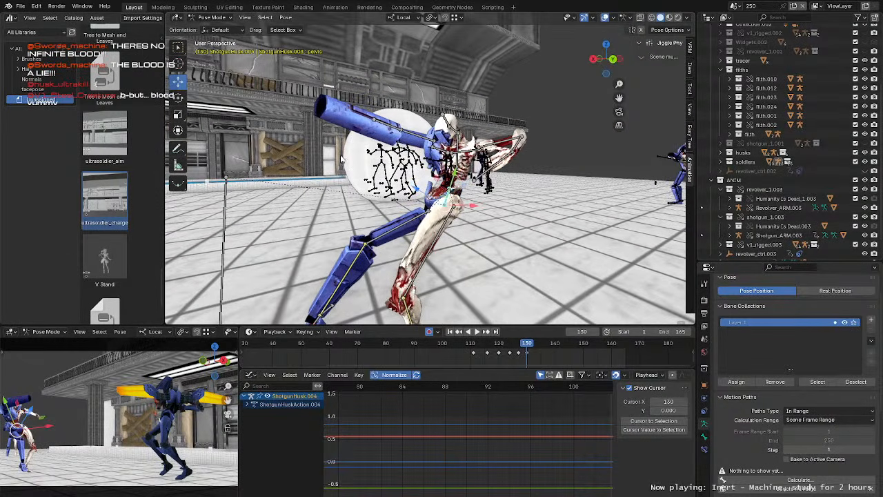
click(494, 150)
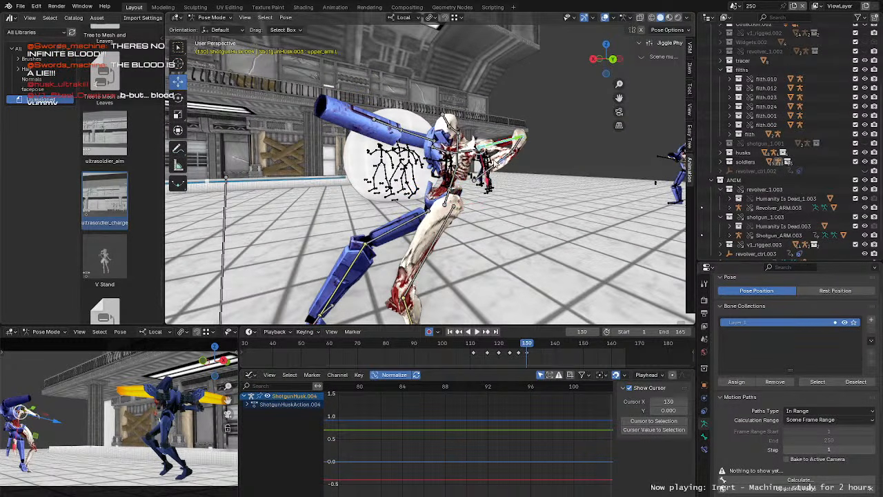
middle_drag(526, 187, 173, 249)
key(r)
key(r)
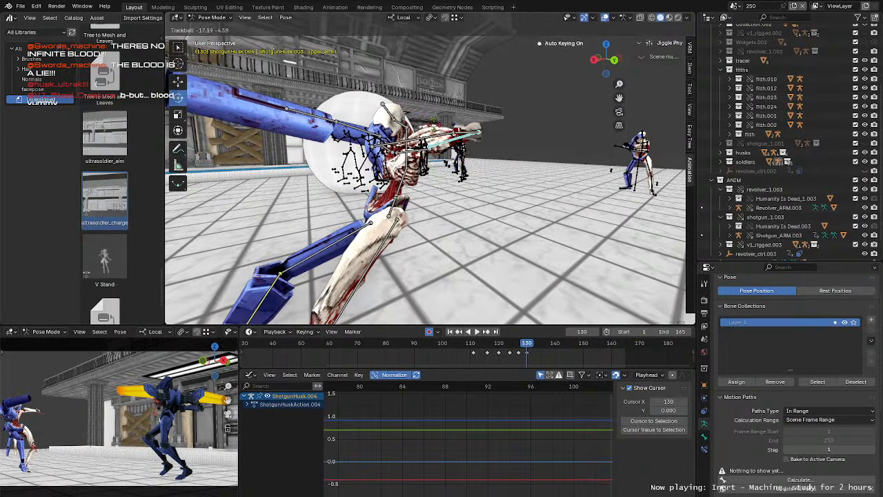
click(434, 125)
Step: Select the husk's pelvis bone and activate the Move tool
middle_drag(434, 125, 541, 185)
scroll(468, 175, down, 2)
key(w)
click(435, 200)
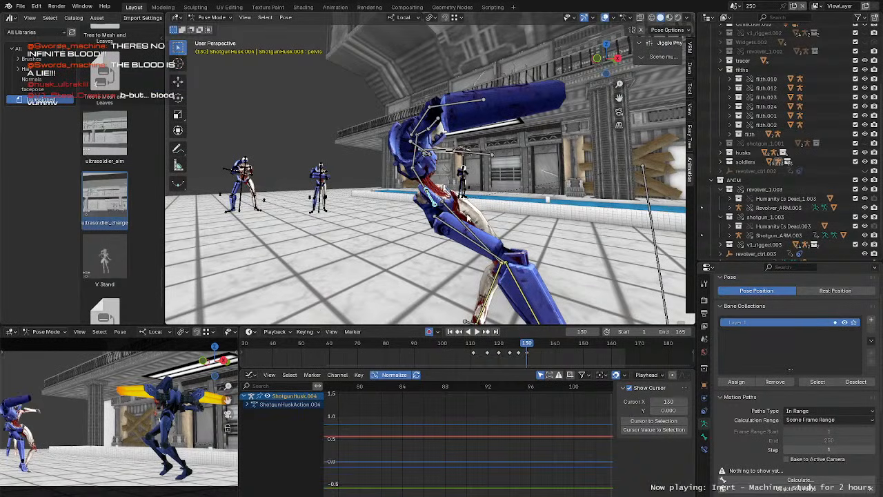
key(shift+space)
key(g)
middle_drag(464, 216, 476, 201)
middle_drag(529, 273, 517, 275)
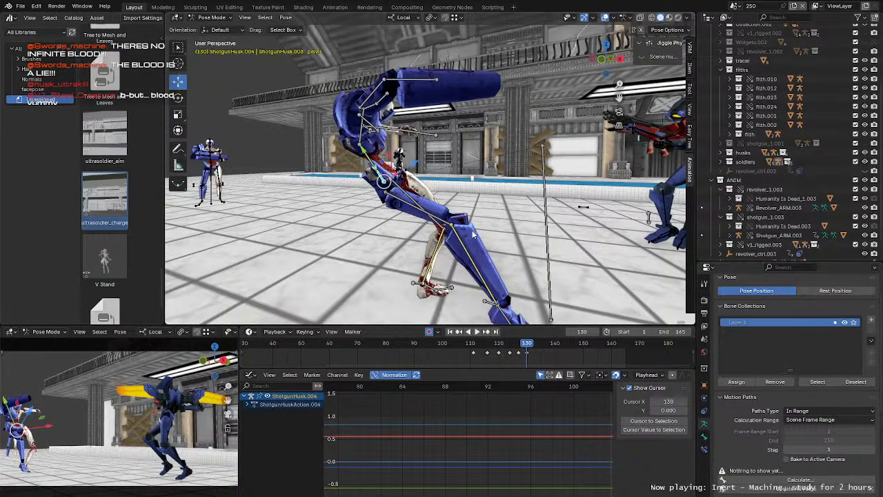
Step: Play back and scrub the animation between about frames 121 and 135 to review the husk's motion
key(space)
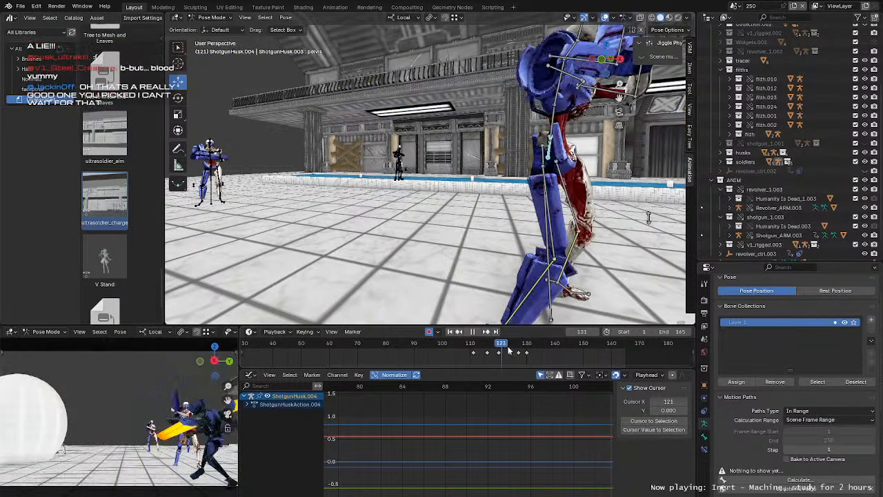
key(Escape)
drag(526, 352, 529, 352)
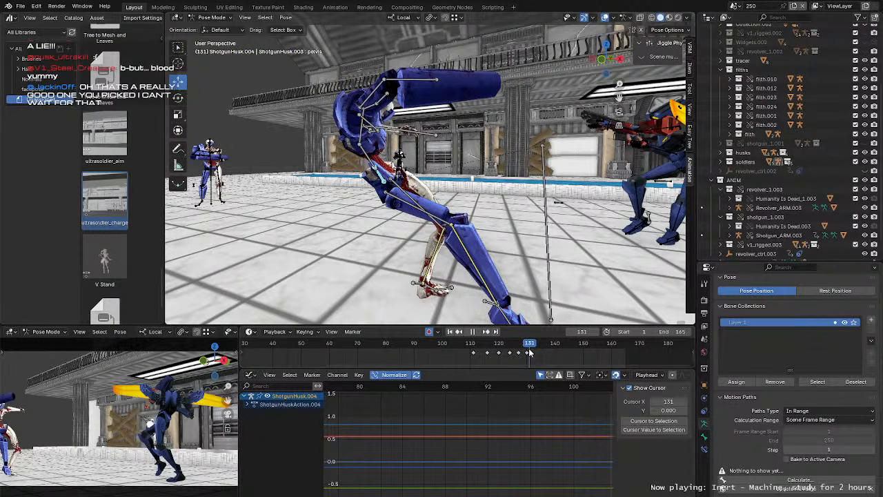
key(space)
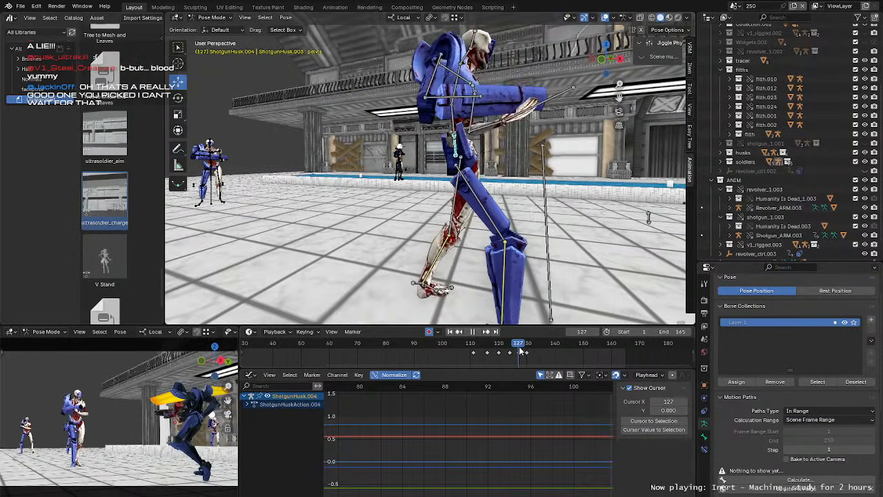
key(space)
middle_drag(524, 167, 476, 188)
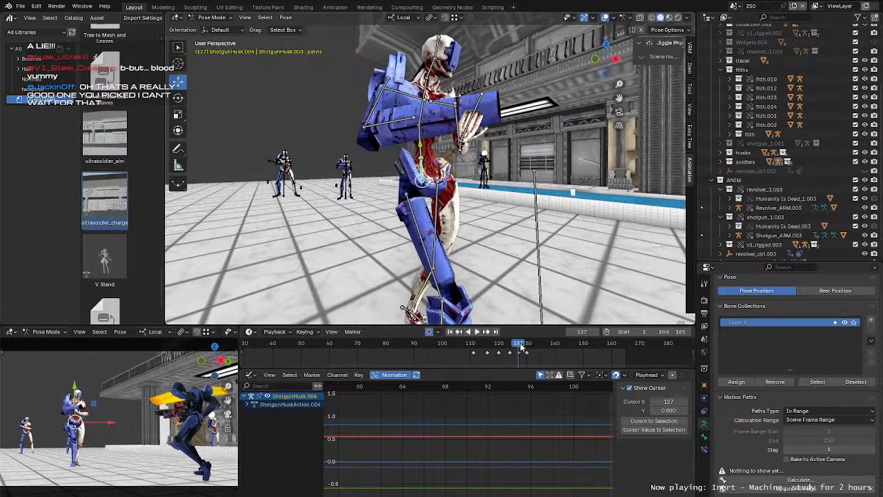
drag(521, 347, 526, 345)
middle_drag(452, 231, 529, 319)
key(space)
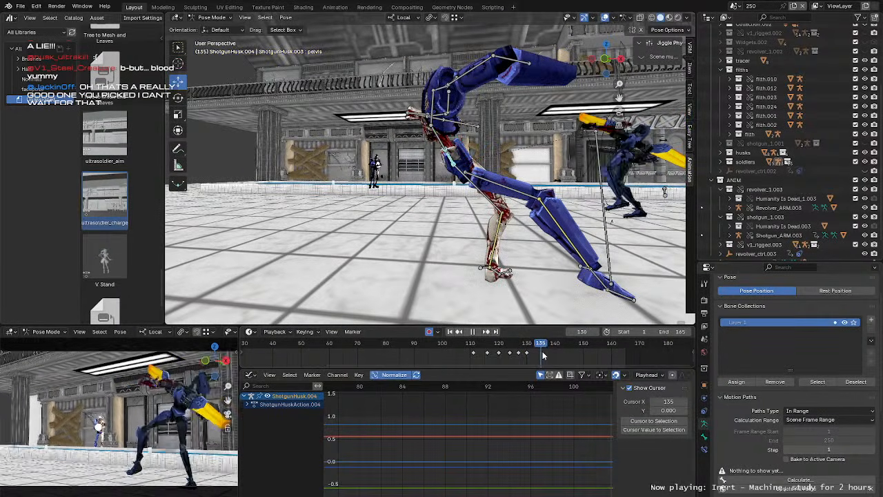
middle_drag(473, 176, 454, 174)
key(space)
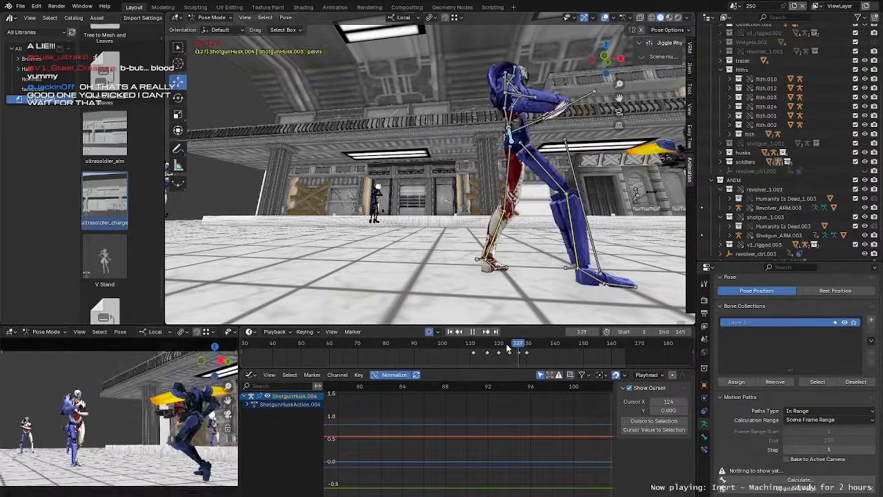
key(space)
Step: At frame 133, move the husk's pelvis up and backward, then rotate it about -59° in the view
click(533, 352)
mouse_move(534, 351)
mouse_down()
mouse_move(523, 349)
mouse_move(537, 349)
mouse_up()
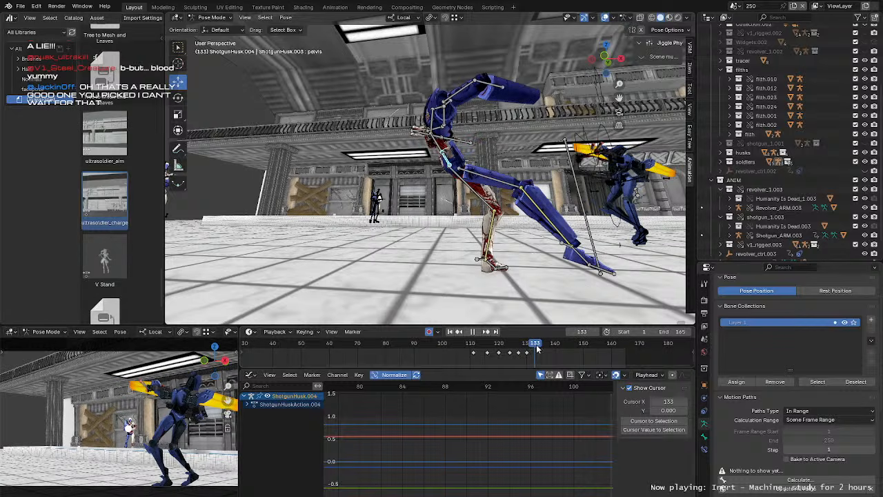
scroll(444, 172, up, 1)
mouse_move(445, 171)
middle_down()
mouse_move(453, 182)
mouse_move(450, 170)
mouse_move(425, 173)
mouse_move(445, 172)
middle_up()
drag(445, 173, 368, 130)
key(shift+space)
key(r)
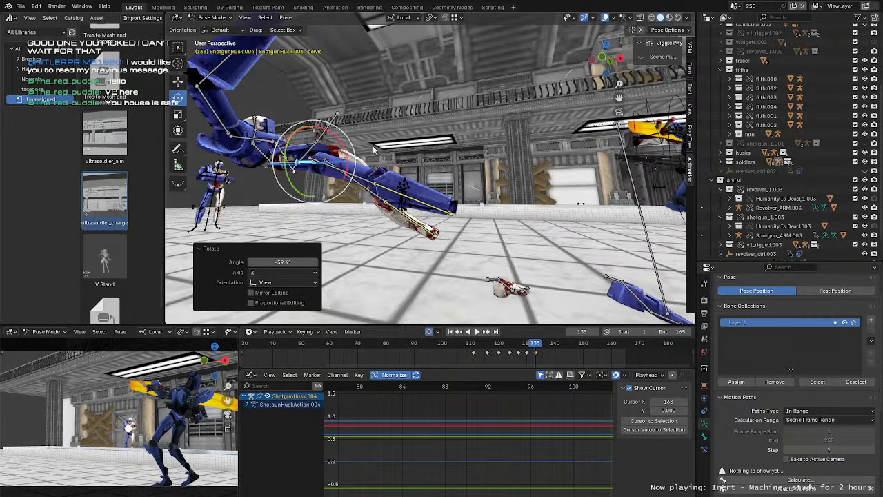
Step: Trackball-rotate the husk's right foot IK control by about -58° and 24° at frame 133
middle_drag(464, 249, 451, 232)
click(470, 238)
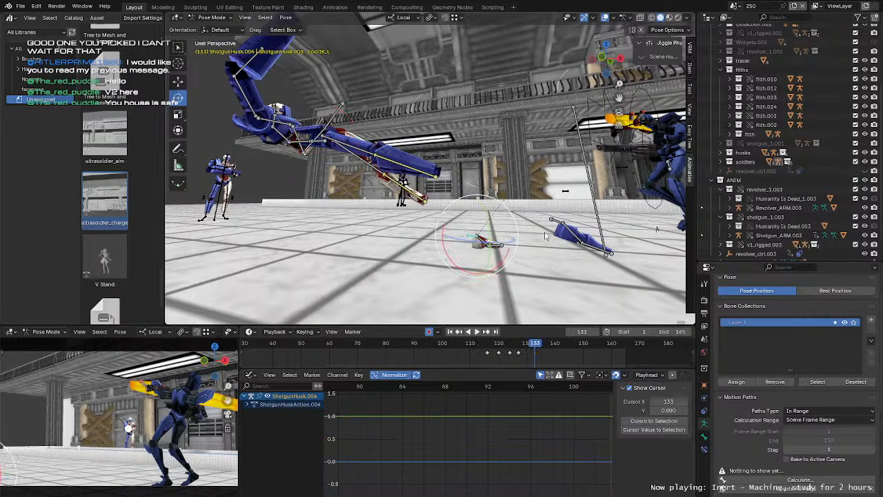
middle_drag(507, 219, 458, 279)
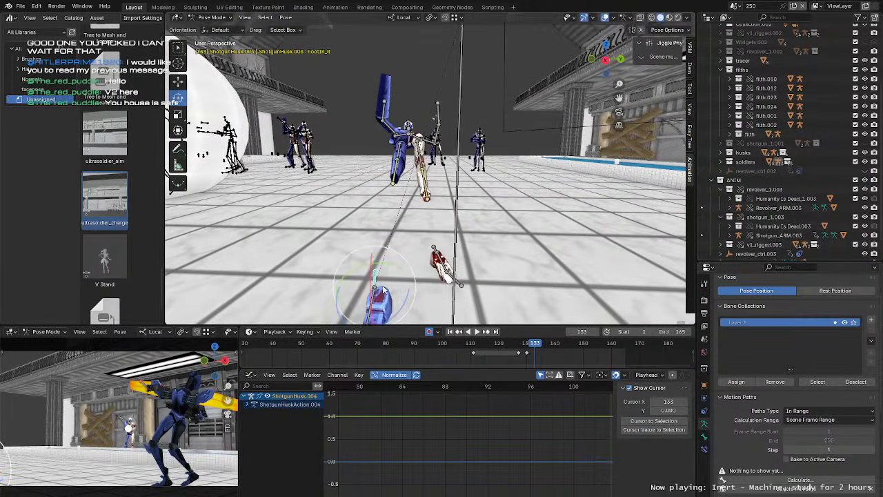
key(r)
key(r)
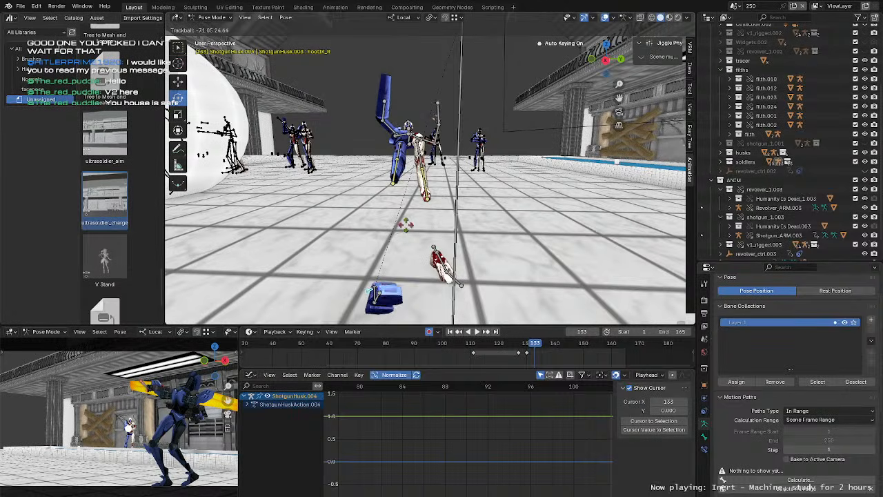
click(458, 281)
Step: Move the right foot IK control to the end of the airborne right leg and rotate the foot to match the shin
middle_drag(457, 282, 496, 250)
key(g)
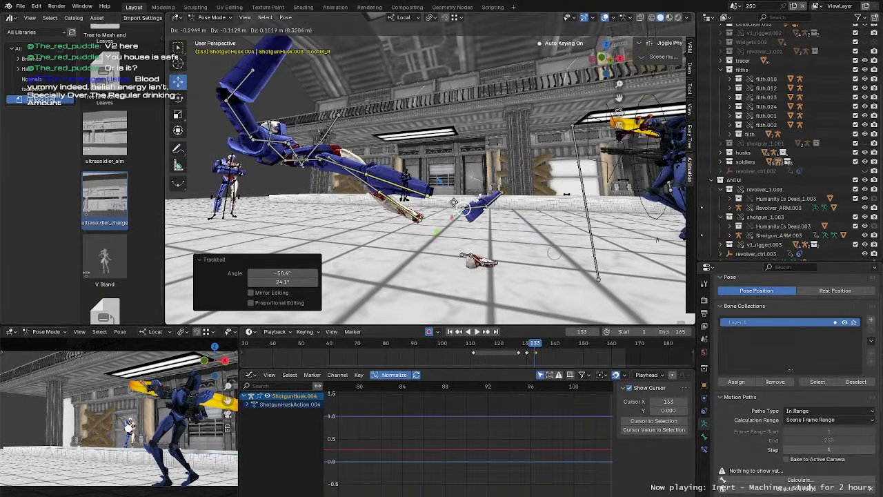
click(414, 207)
middle_drag(414, 207, 436, 230)
key(g)
click(403, 225)
key(r)
key(r)
click(444, 243)
Step: Select the left foot IK control and step back and forth between frames 130 and 133 to compare its poses
click(392, 243)
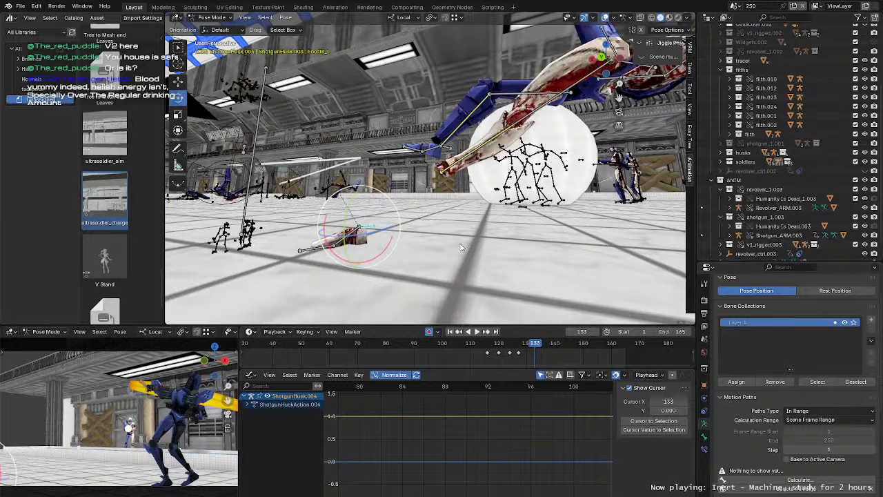
key(Left)
key(Left)
key(Left)
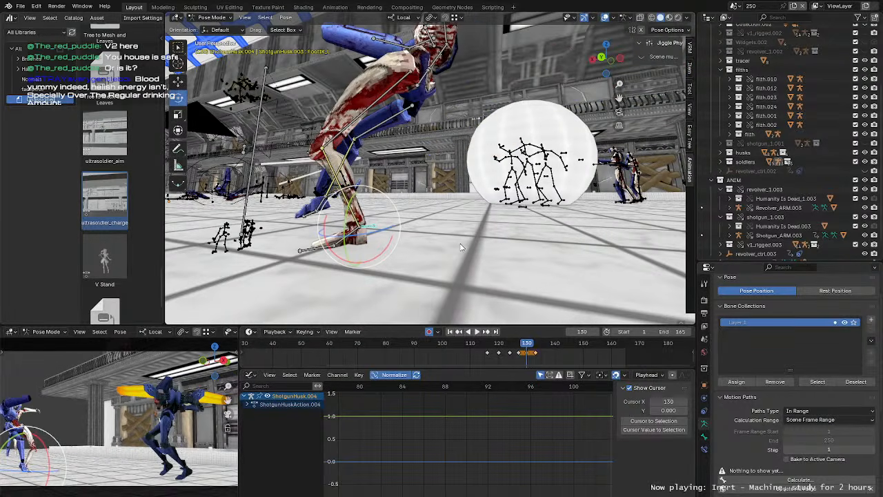
key(Right)
key(Right)
key(Right)
key(Left)
key(Left)
key(Left)
key(Right)
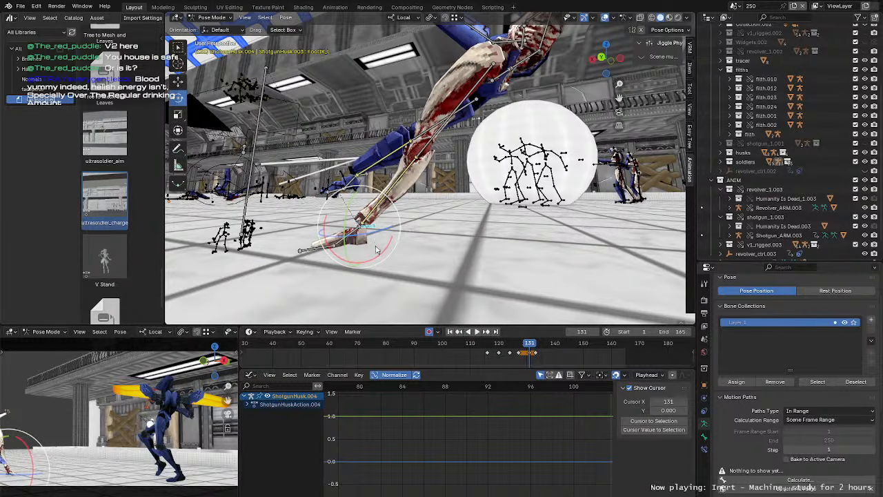
Step: At frame 131, nudge the left foot IK control about 0.02 m and rotate it about -6° in the view
middle_drag(376, 250, 383, 232)
key(g)
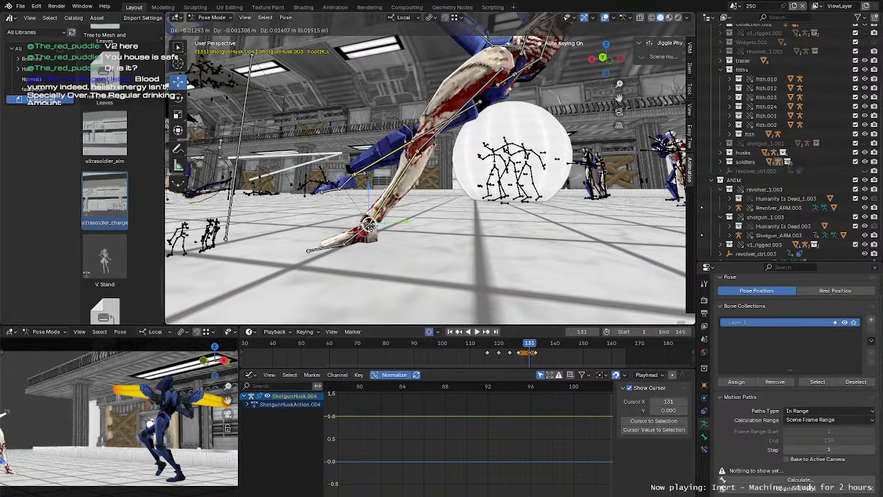
click(370, 224)
drag(410, 216, 409, 212)
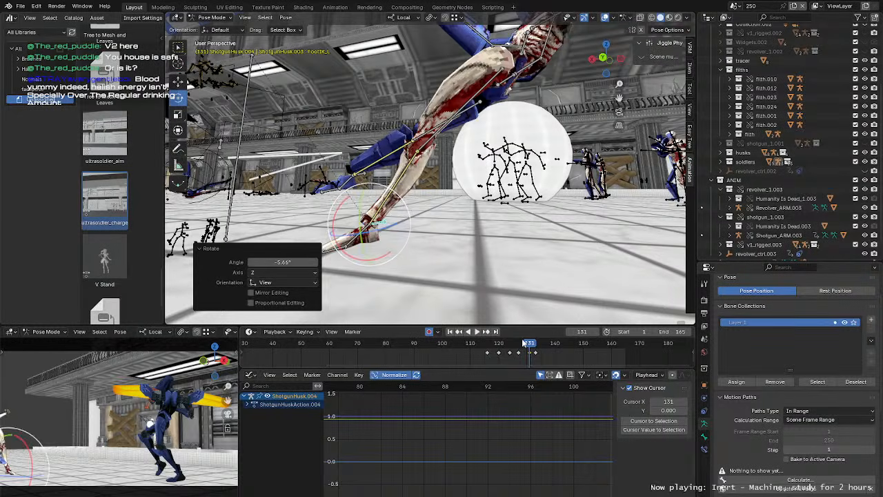
Step: At frame 133, move the left foot IK control about -0.27, -0.04 and 0.18 m to the raised leg and rotate it
drag(532, 345, 536, 347)
key(g)
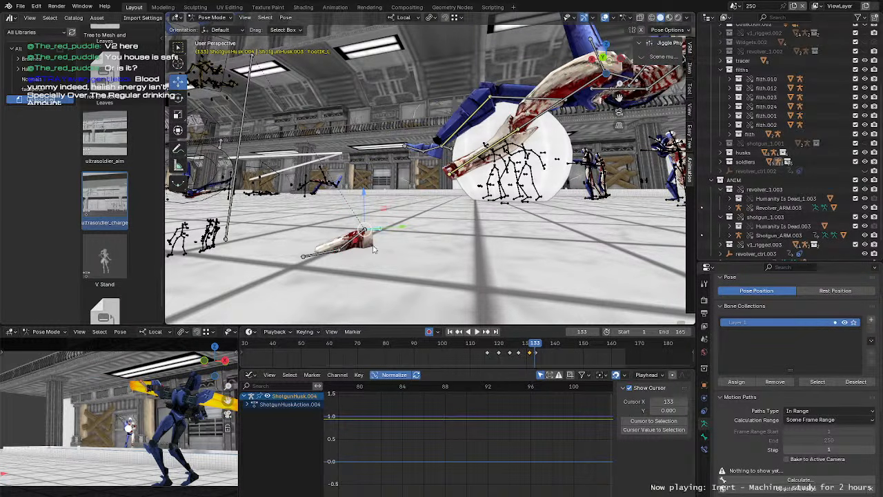
drag(375, 226, 448, 172)
middle_drag(449, 173, 498, 189)
key(r)
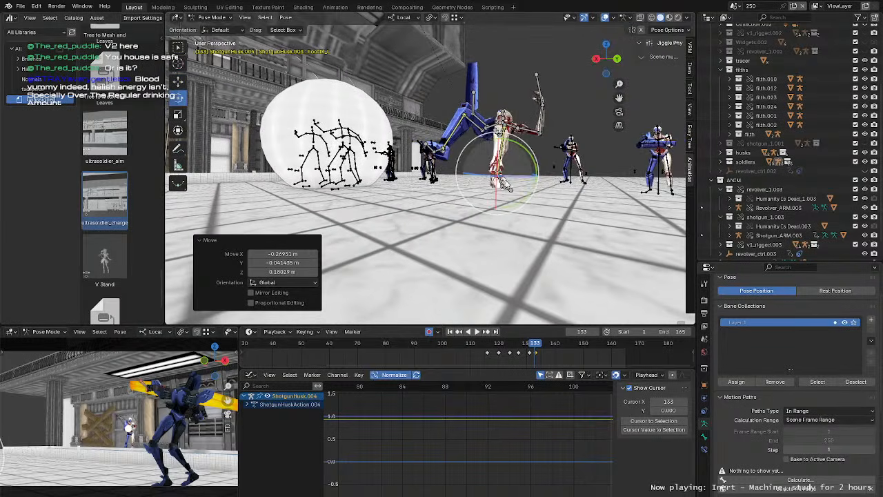
drag(512, 185, 504, 191)
Step: Inspect both feet at frame 133 and replay the animation from about frame 101 to check the launch
middle_drag(504, 190, 455, 192)
scroll(455, 192, up, 4)
click(438, 147)
middle_drag(441, 147, 419, 149)
drag(527, 346, 536, 352)
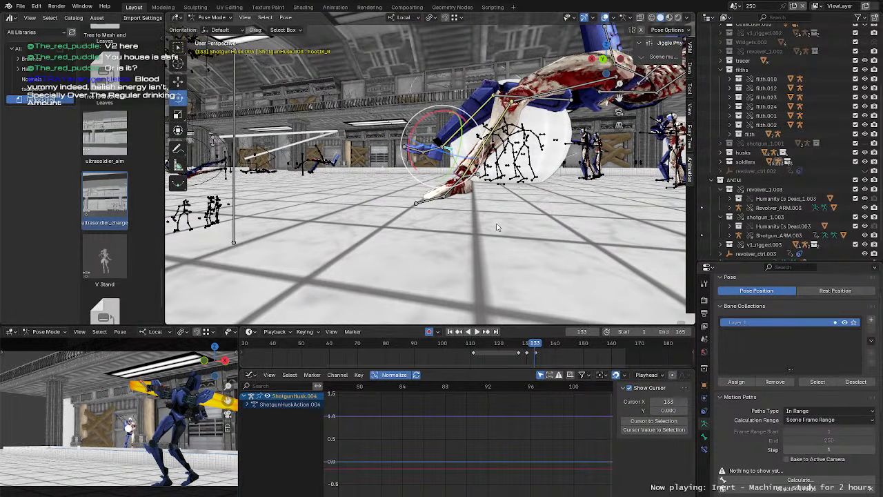
drag(535, 351, 504, 347)
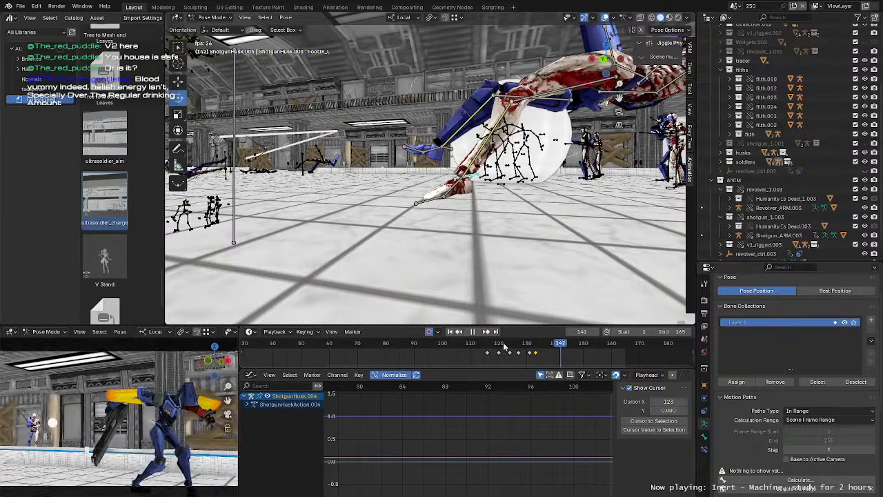
click(445, 346)
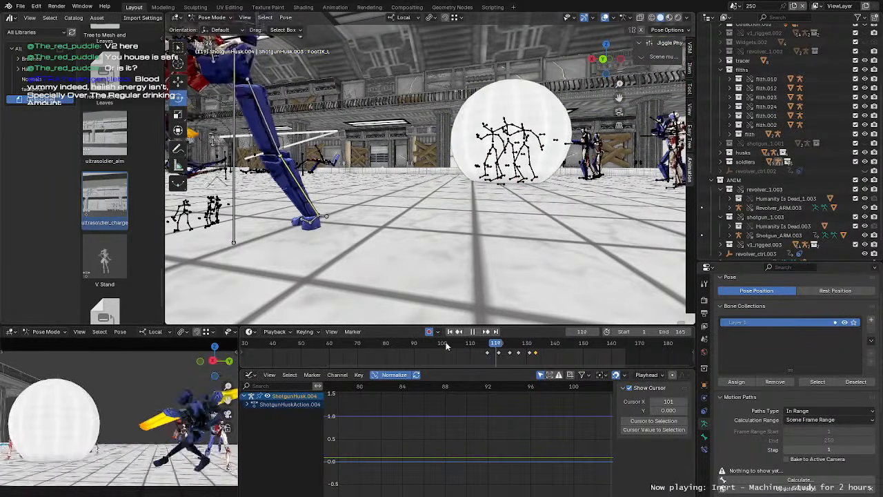
Step: Replay the animation repeatedly from about frame 100 and inspect the thrown husk's launch from a wider angle
click(445, 345)
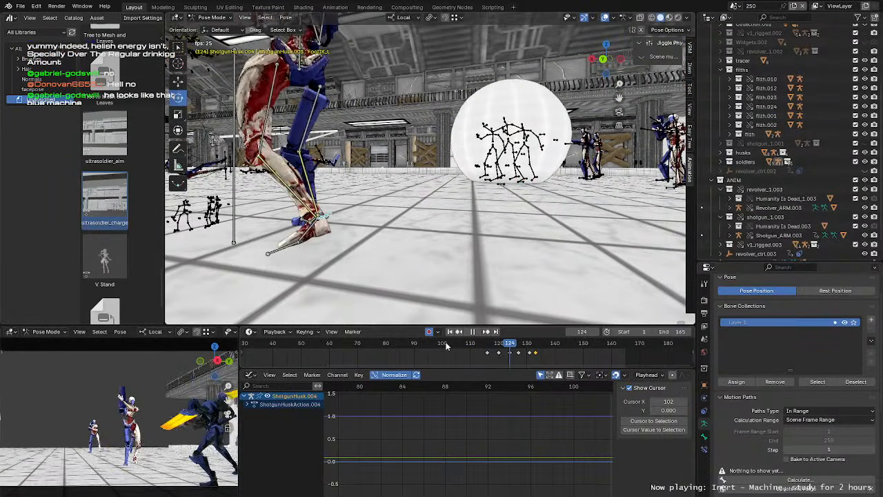
click(445, 346)
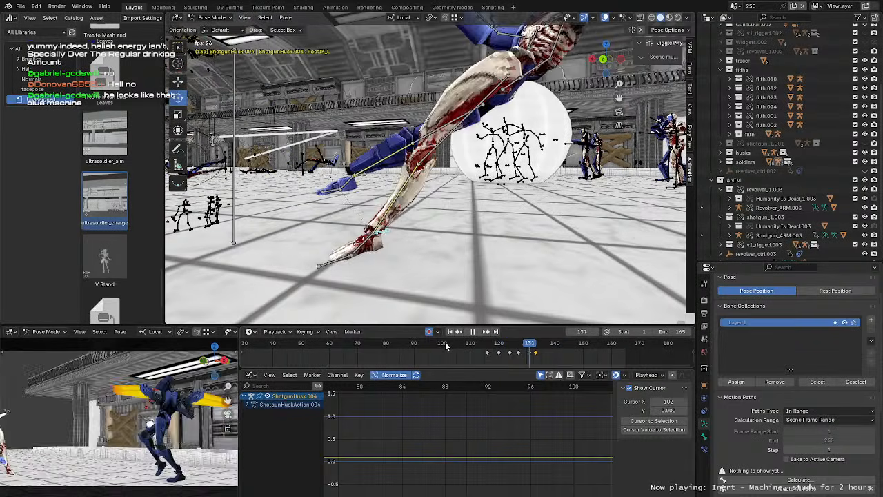
click(445, 345)
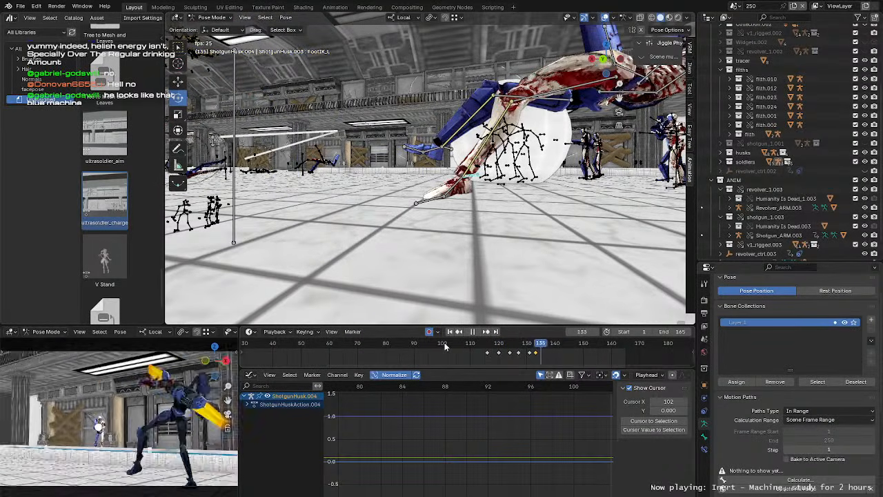
click(445, 346)
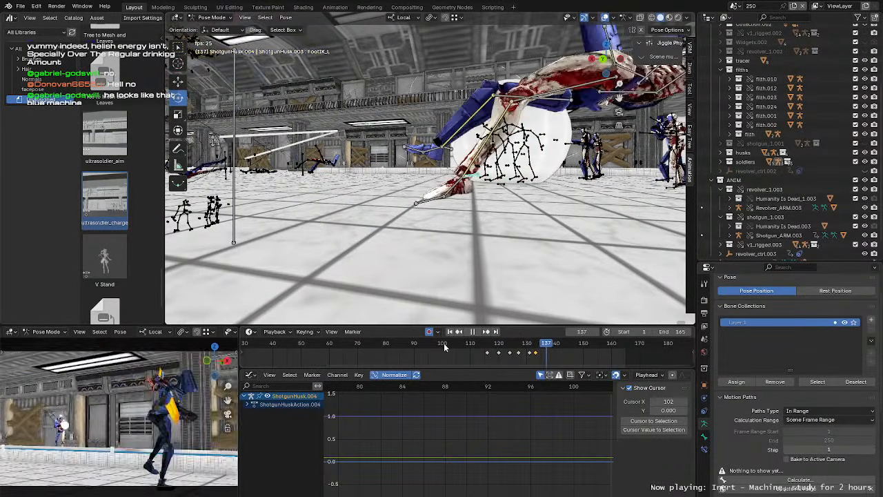
click(444, 346)
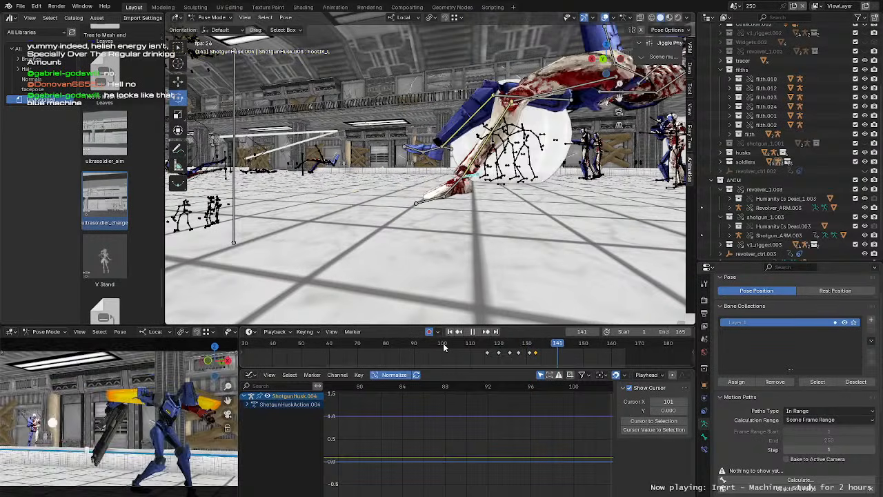
click(444, 345)
click(444, 346)
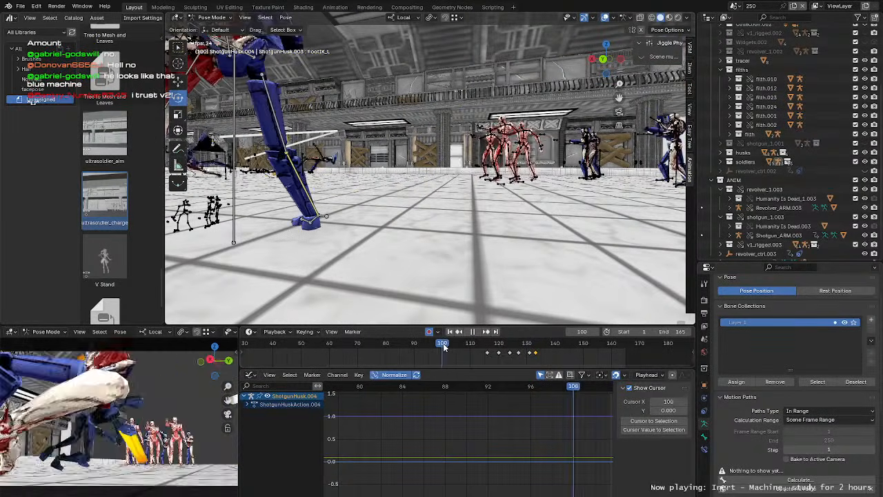
middle_drag(400, 215, 432, 250)
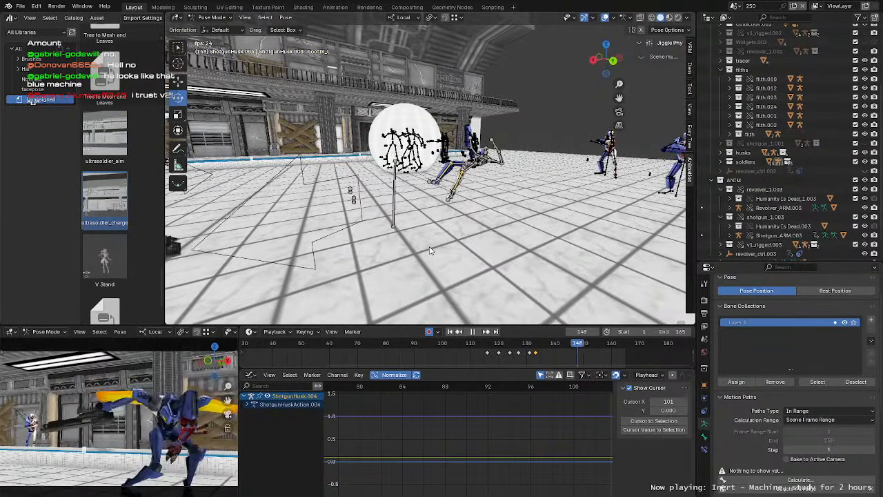
key(space)
click(459, 348)
key(space)
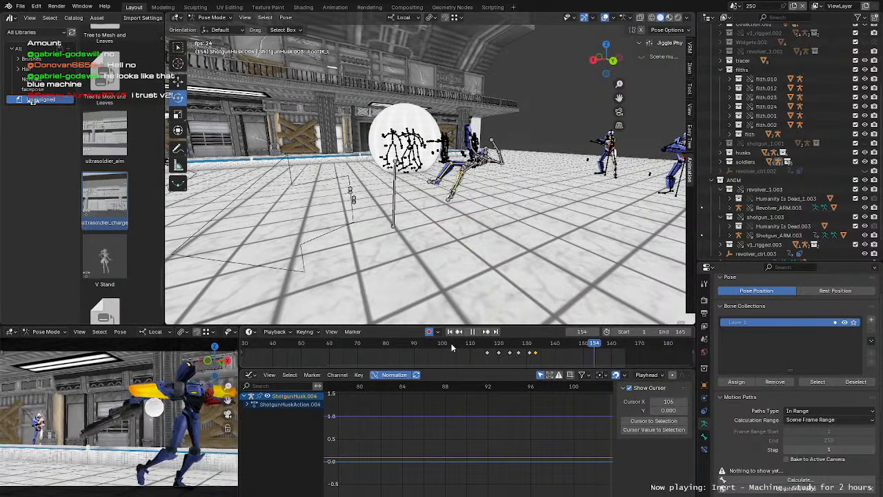
key(space)
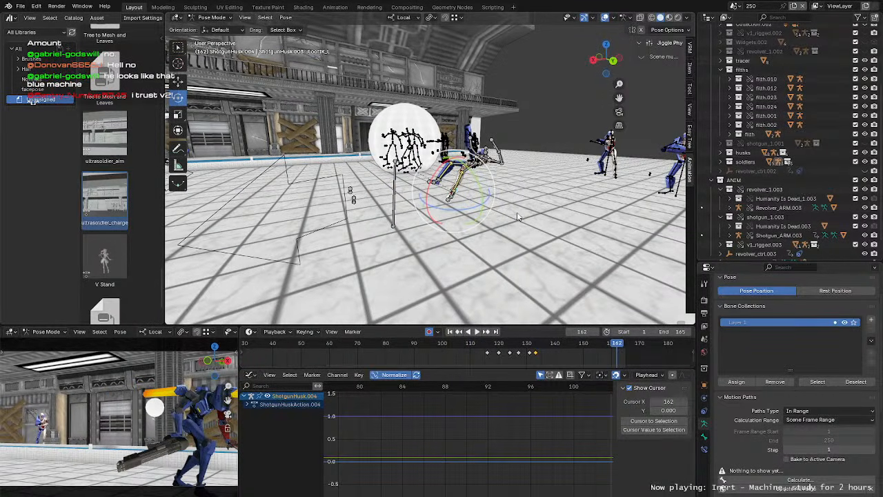
Step: Switch pose editing to ShotgunHusk.005, the husk standing beside the pool, and select its pelvis bone
middle_drag(517, 217, 433, 226)
key(ctrl+Tab)
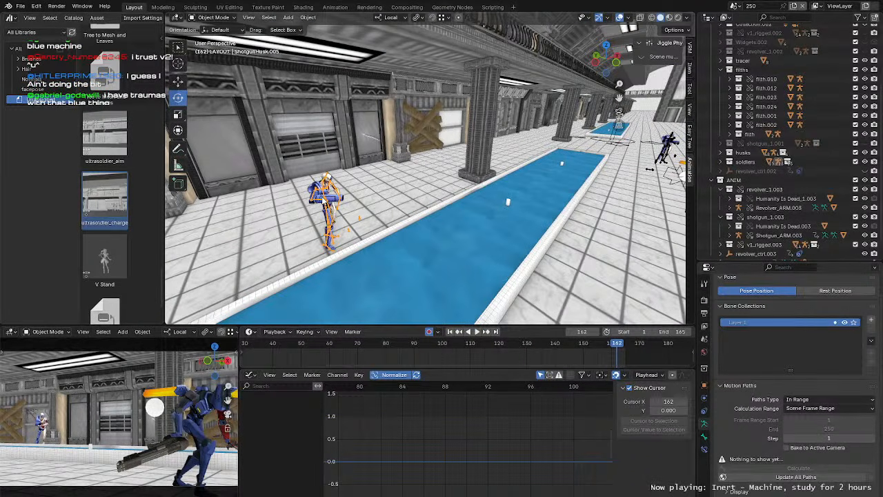
key(ctrl+Tab)
scroll(483, 180, up, 5)
shift+middle_drag(322, 200, 389, 186)
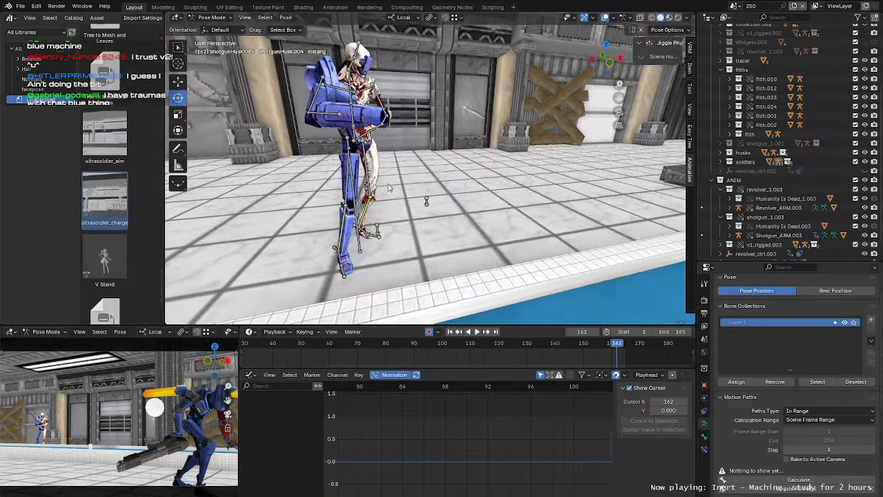
click(357, 140)
key(KP_Decimal)
scroll(428, 166, down, 8)
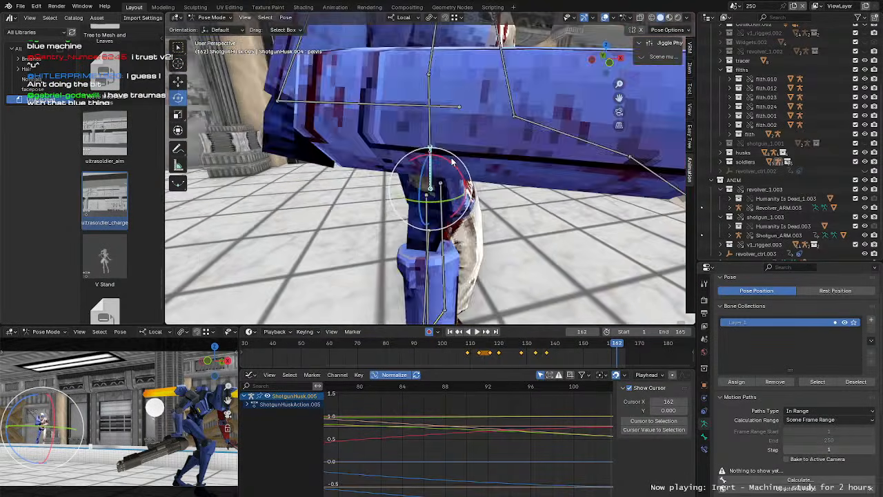
Step: Replay the poolside husk's animation from about frame 107 and examine its aiming and firing pose near frame 134
middle_drag(449, 163, 428, 163)
click(462, 334)
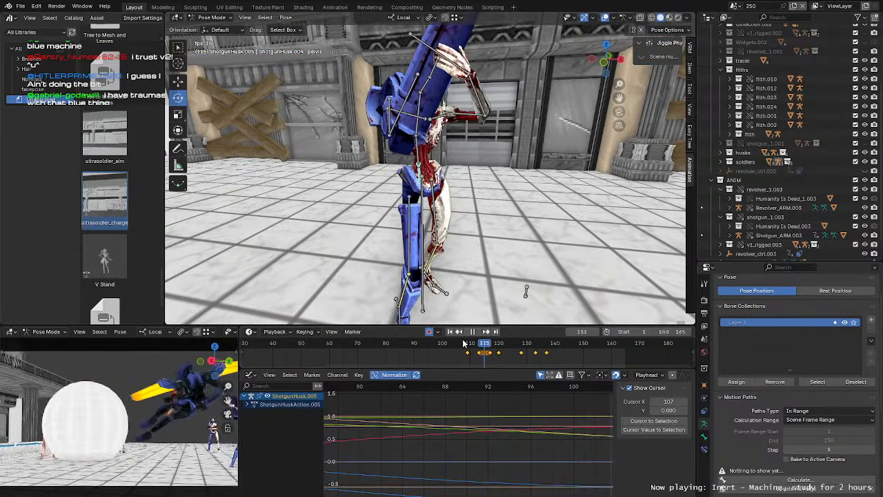
click(465, 344)
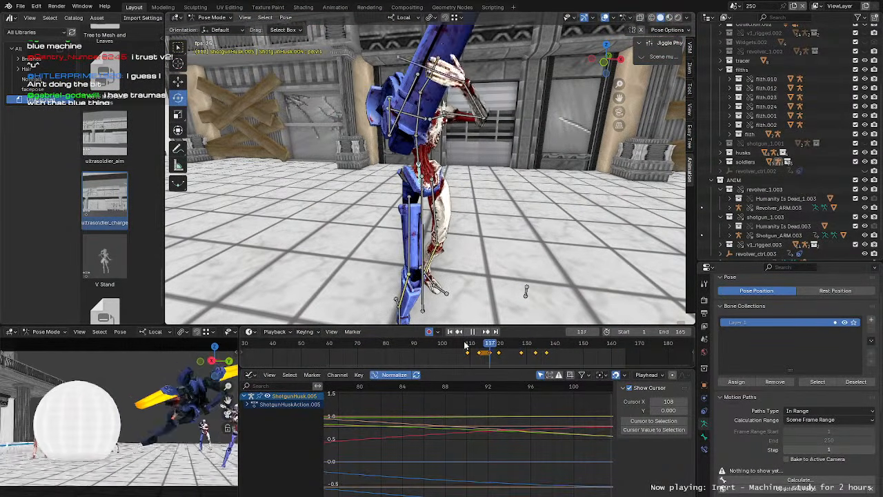
key(space)
click(545, 348)
middle_drag(483, 249, 499, 259)
scroll(500, 260, up, 2)
key(space)
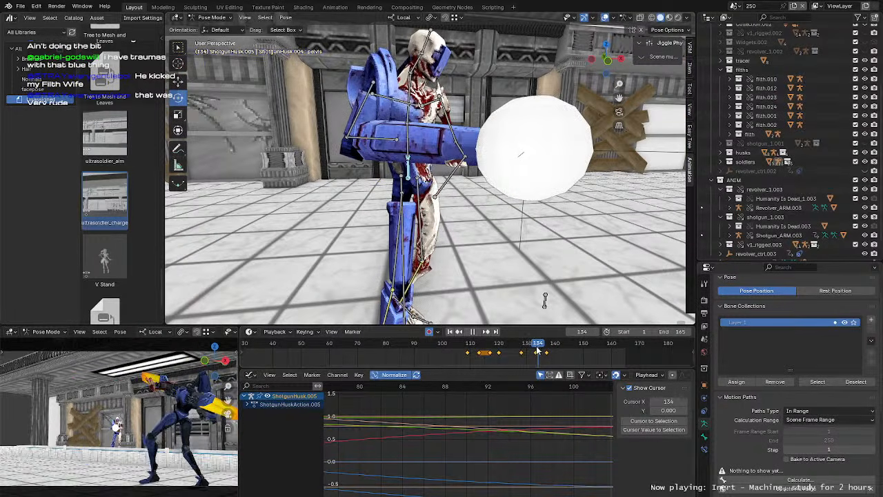
Step: Go to frame 135, select the poolside husk's spine and arm bones, and key the firing pose
drag(544, 352, 540, 351)
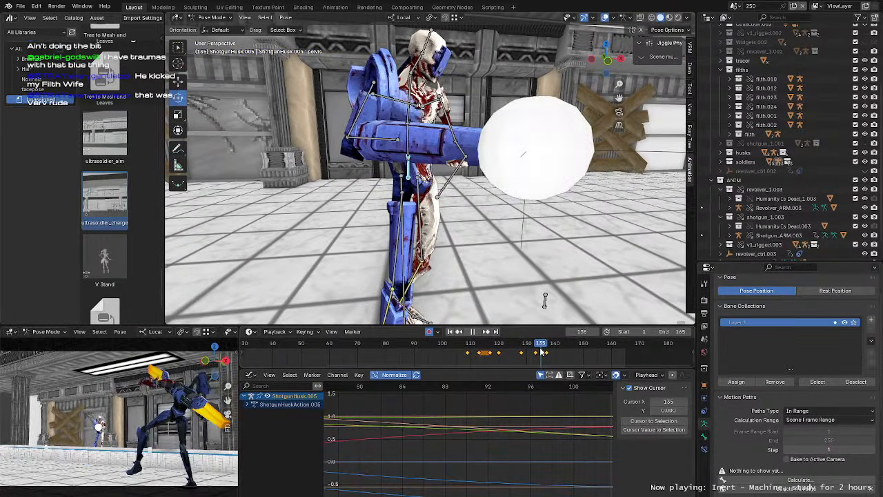
shift+middle_drag(492, 241, 472, 279)
scroll(439, 252, up, 2)
scroll(438, 251, down, 4)
middle_drag(439, 252, 386, 238)
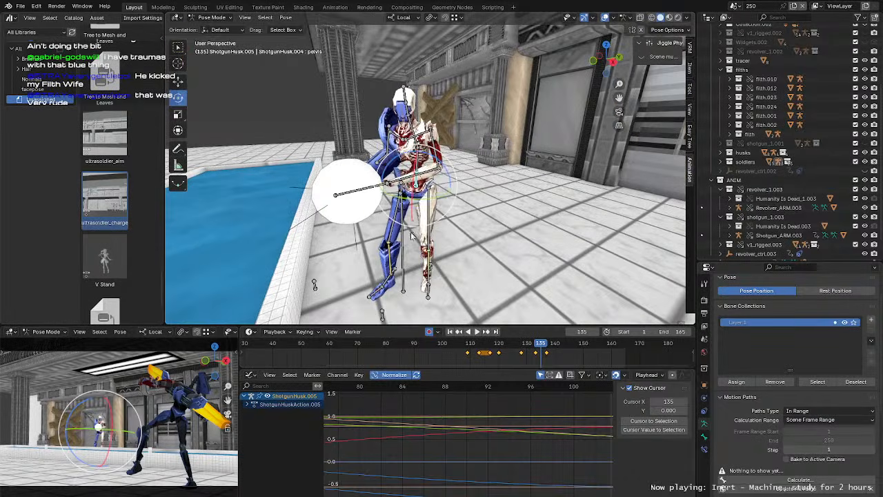
key(w)
middle_drag(446, 219, 466, 128)
shift+click(433, 151)
shift+click(420, 169)
shift+click(392, 155)
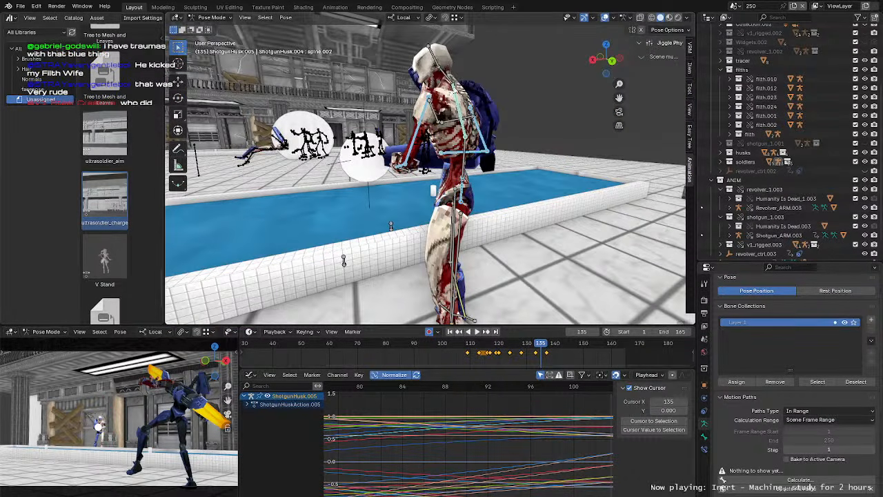
middle_drag(476, 178, 532, 264)
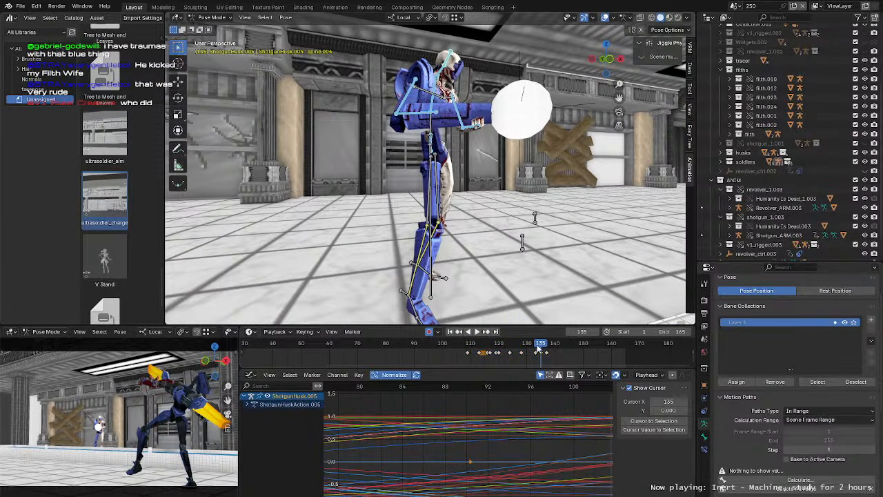
Step: Select all bones of the poolside husk and delete their keyframes at frame 137
click(402, 290)
middle_drag(491, 284, 499, 298)
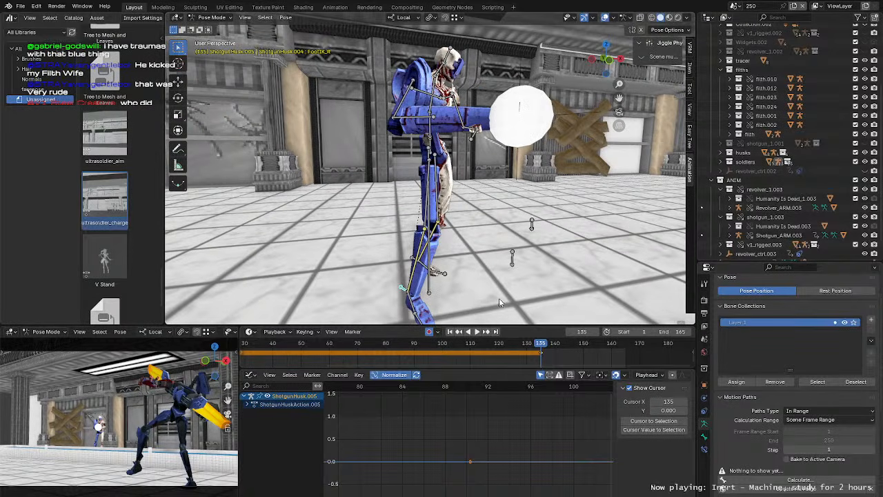
click(431, 151)
click(429, 144)
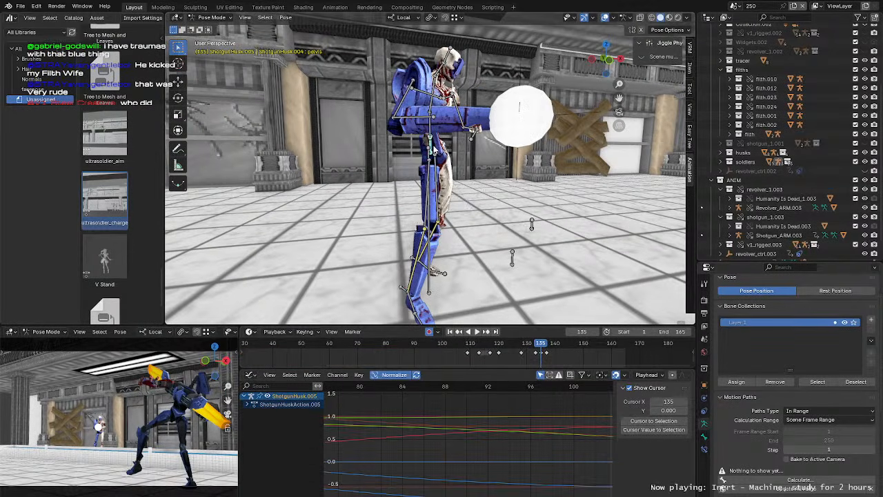
shift+middle_drag(517, 211, 512, 247)
scroll(486, 181, down, 1)
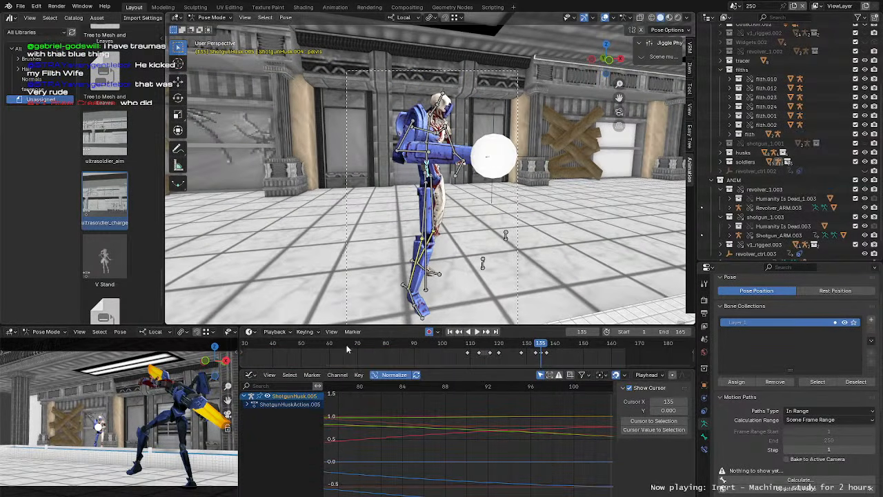
key(a)
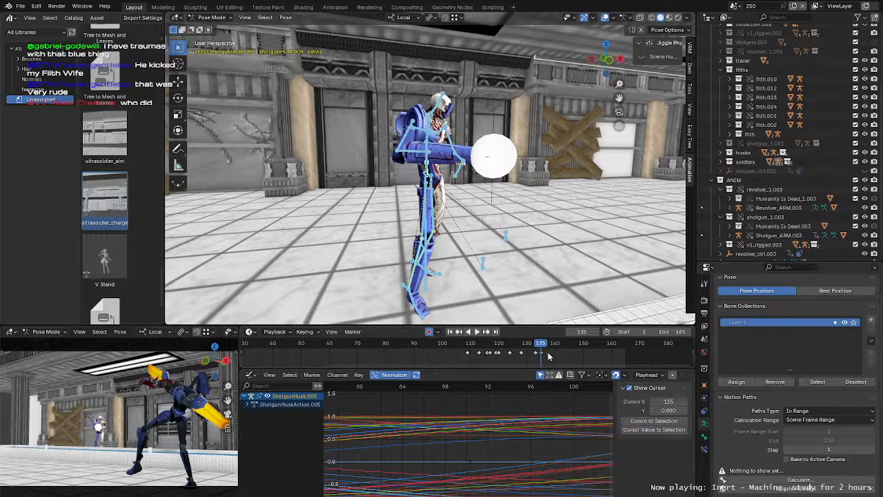
Step: Select the husk's pelvis bone, advance to frame 136 and move the pelvis backward to start the recoil
click(427, 169)
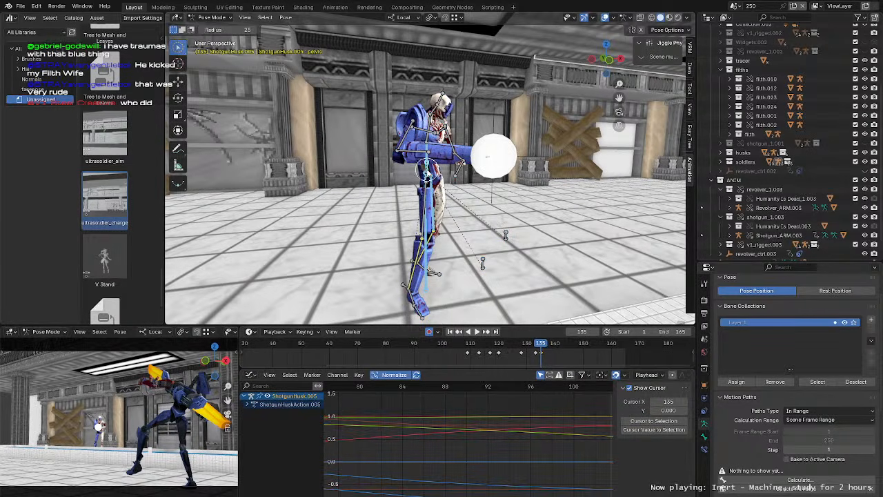
click(427, 172)
scroll(427, 173, up, 4)
key(shift+space)
key(g)
middle_drag(427, 173, 445, 195)
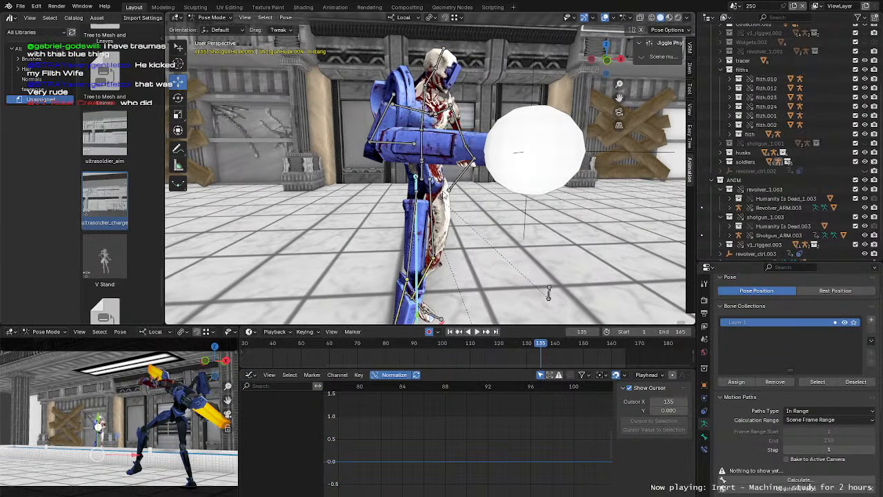
click(426, 177)
scroll(441, 189, down, 3)
drag(540, 348, 543, 348)
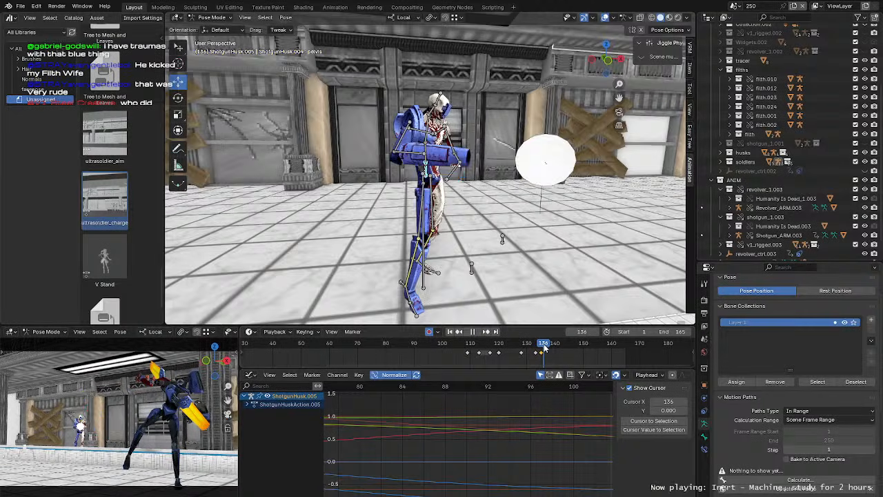
scroll(455, 193, down, 2)
scroll(448, 189, up, 5)
middle_drag(452, 180, 365, 154)
drag(418, 179, 390, 182)
Step: Rotate the husk's spine.002 bone slightly at frame 136 to turn the torso with the recoil
click(409, 107)
middle_drag(408, 108, 321, 120)
key(r)
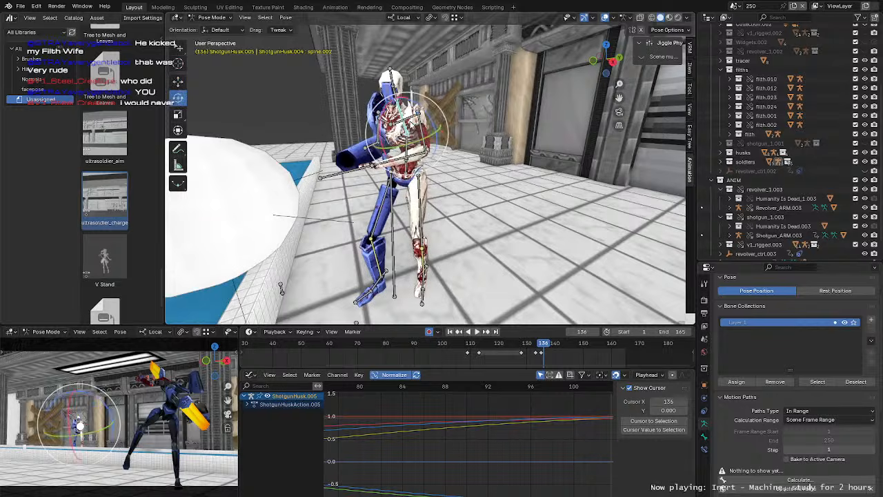
drag(412, 127, 415, 132)
mouse_move(415, 132)
middle_down()
mouse_move(429, 132)
mouse_move(404, 144)
middle_up()
Step: Adjust the husk's upper arm with a small rotation at frame 136
click(368, 131)
key(w)
click(428, 140)
key(r)
drag(403, 144, 403, 138)
middle_drag(403, 138, 381, 120)
Step: Rotate the husk's spine.003 bone by about -6.88° and 0.57° at frame 136 and fine-tune the upper-body pose from the side
click(418, 131)
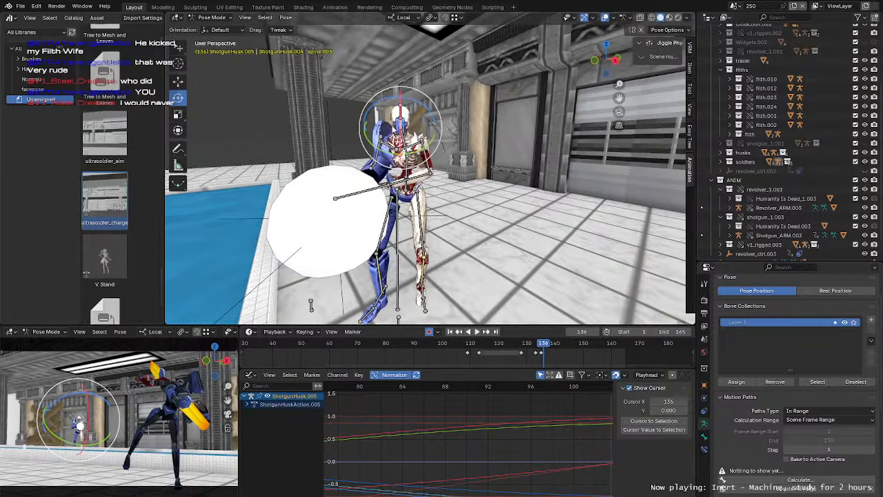
drag(393, 124, 395, 114)
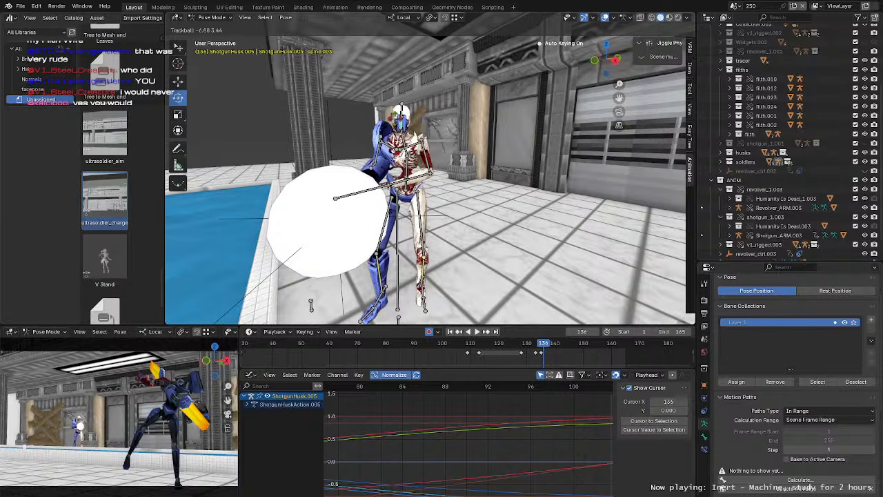
click(447, 155)
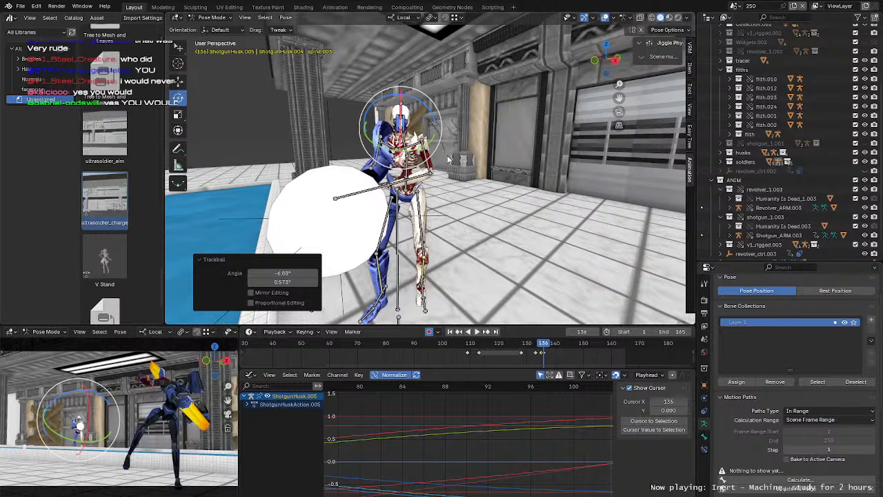
middle_drag(447, 158, 468, 182)
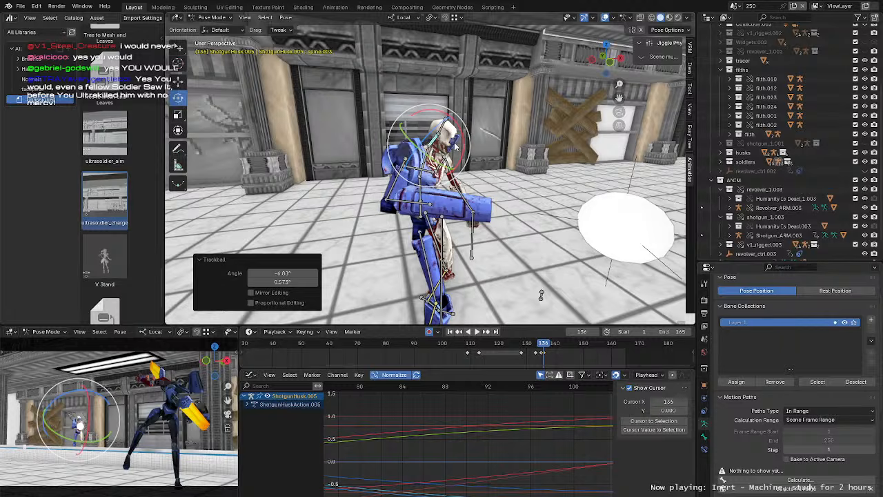
shift+middle_drag(476, 189, 395, 157)
scroll(466, 150, up, 2)
shift+middle_drag(448, 187, 399, 166)
drag(418, 144, 422, 142)
click(418, 145)
middle_drag(418, 145, 512, 169)
Step: Select the husk's pelvis bone, go to frame 139 and move the pelvis back by about -0.142, 0.072 and -0.025 m
click(427, 184)
scroll(429, 186, up, 2)
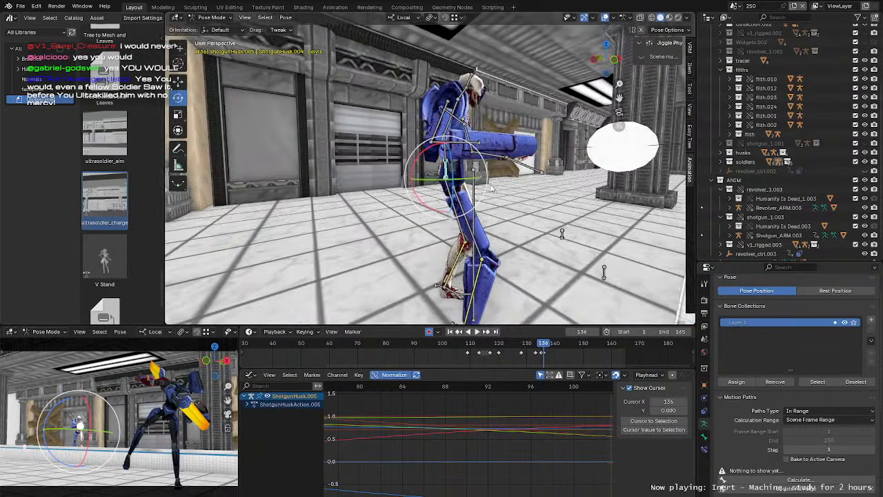
middle_drag(486, 267, 517, 274)
scroll(545, 358, up, 8)
middle_drag(583, 357, 418, 354)
scroll(419, 354, up, 4)
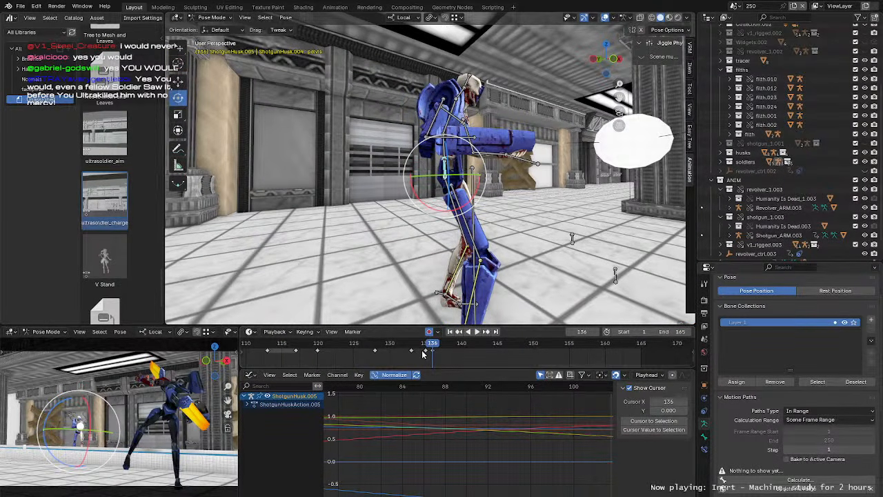
middle_drag(505, 194, 497, 205)
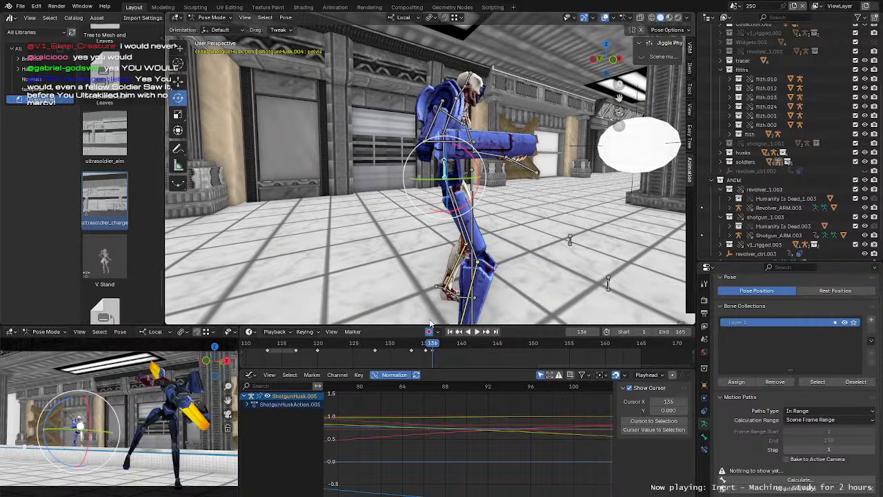
drag(433, 348, 454, 344)
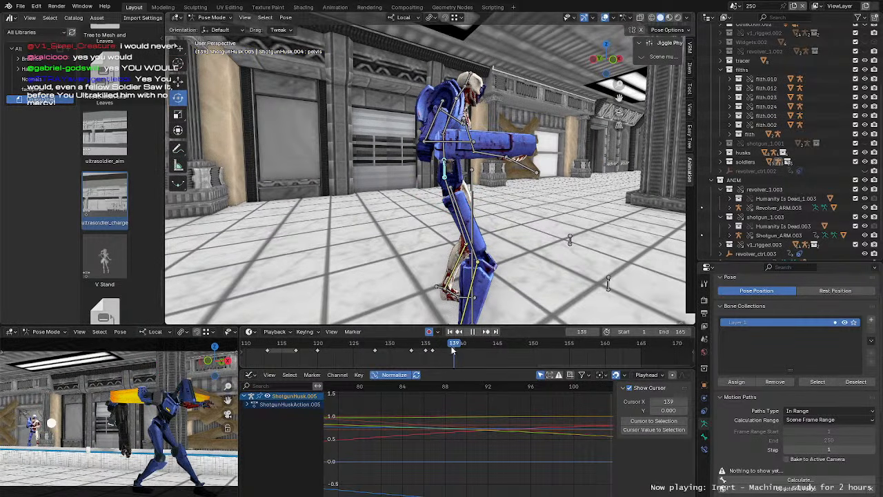
middle_drag(492, 236, 510, 231)
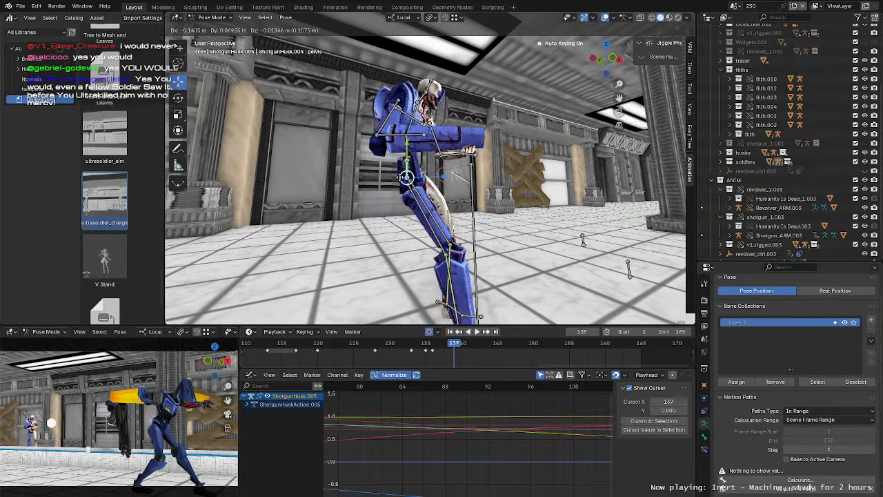
click(441, 194)
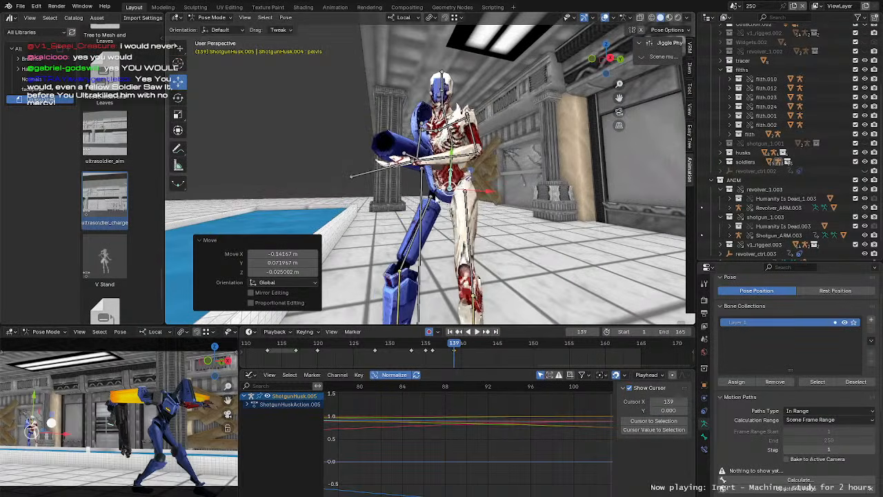
Step: Shift the pelvis a further -0.029 m in X at frame 139 and rotate it slightly
click(407, 189)
middle_drag(407, 190, 657, 241)
key(r)
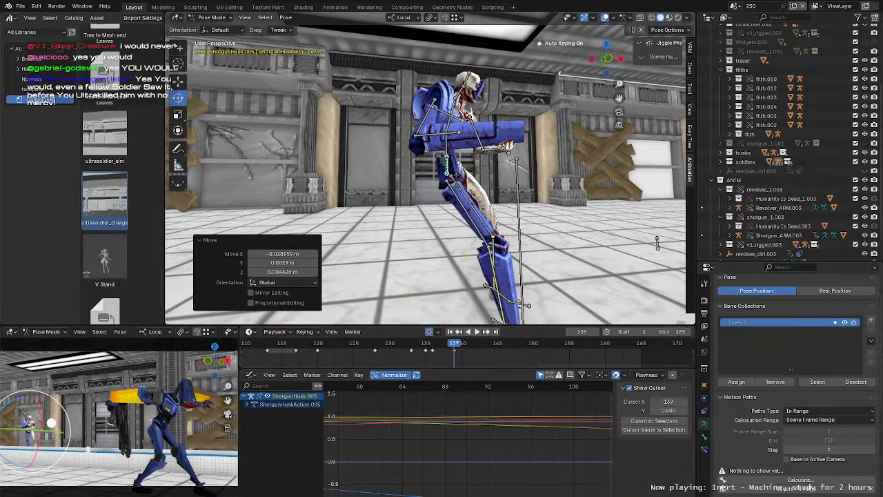
click(524, 180)
Step: Rotate the husk's spine.002 bone freely by about -2.86° and 21.8° at frame 139
middle_drag(524, 179, 545, 155)
click(448, 142)
key(r)
key(r)
click(455, 159)
key(w)
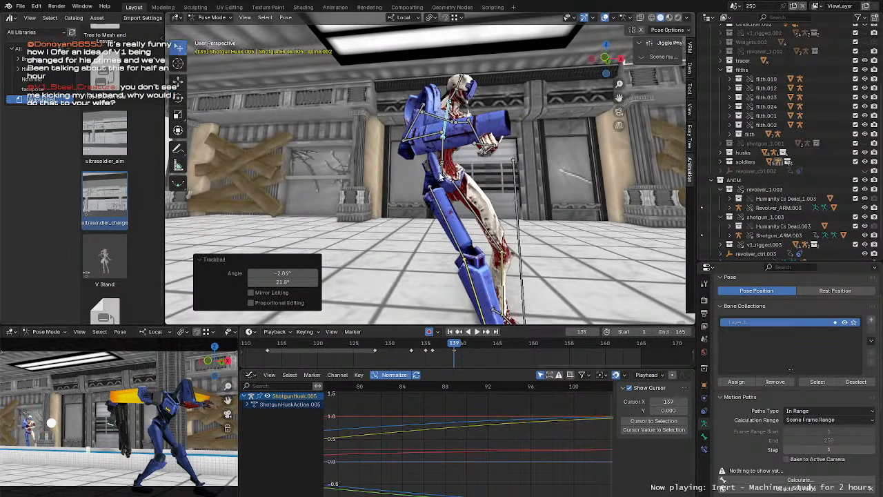
Step: Select the pelvis again and step from frame 136 to frame 139 to compare the recoil poses
click(445, 178)
middle_drag(444, 177, 451, 196)
key(g)
click(433, 343)
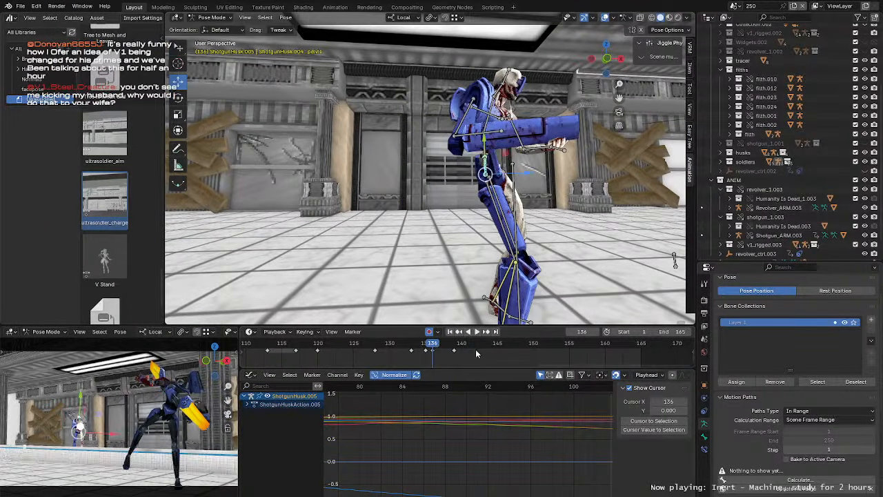
key(Right)
key(Right)
key(Right)
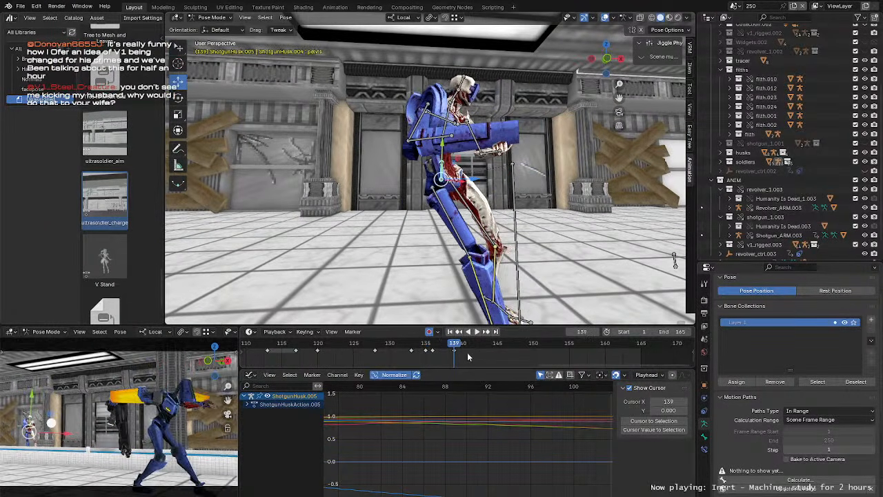
Step: Rotate both upper arms to swing the gun upward at frame 139, shift that keyframe to frame 138 and preview the motion from frame 134
click(419, 127)
middle_drag(419, 127, 358, 131)
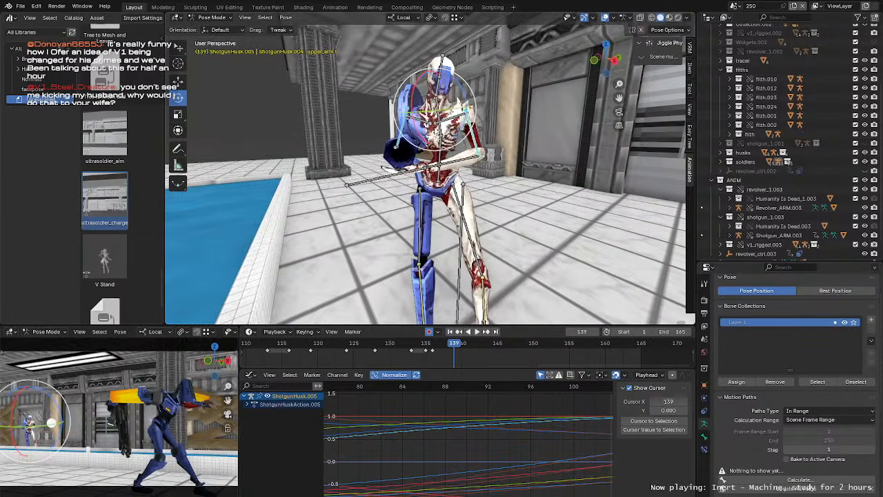
key(r)
key(r)
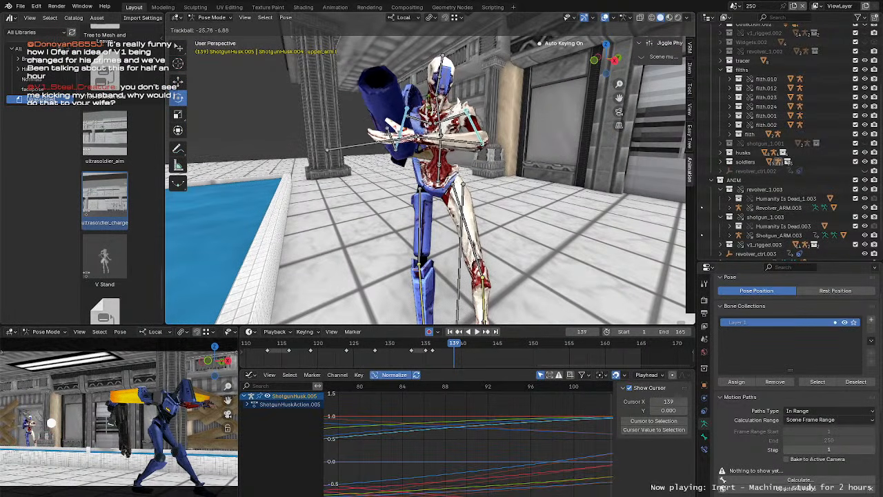
click(386, 159)
middle_drag(386, 159, 465, 160)
key(i)
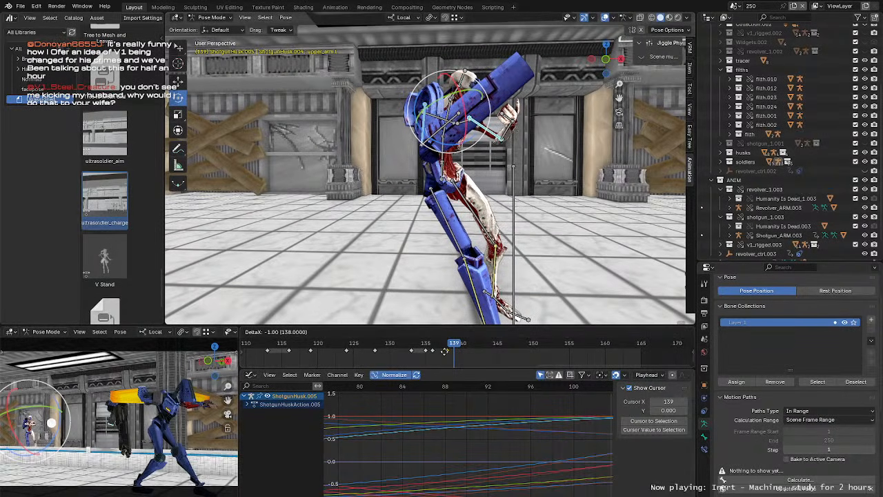
click(418, 347)
key(space)
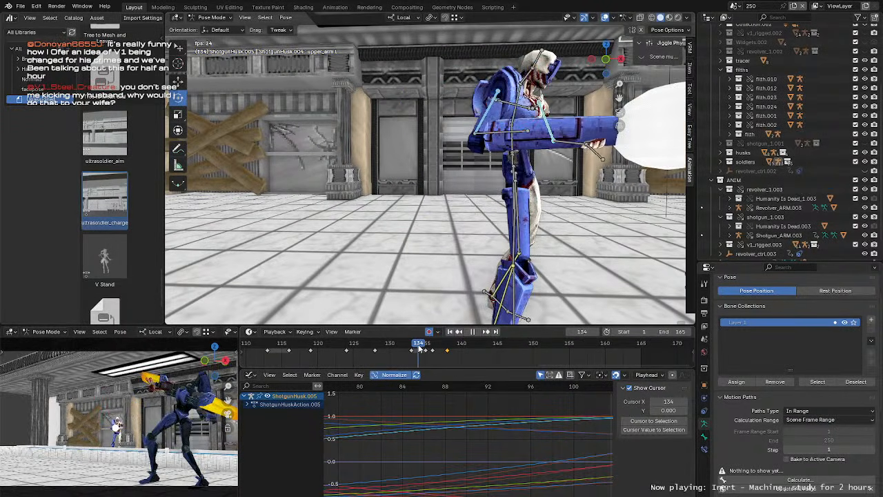
click(447, 351)
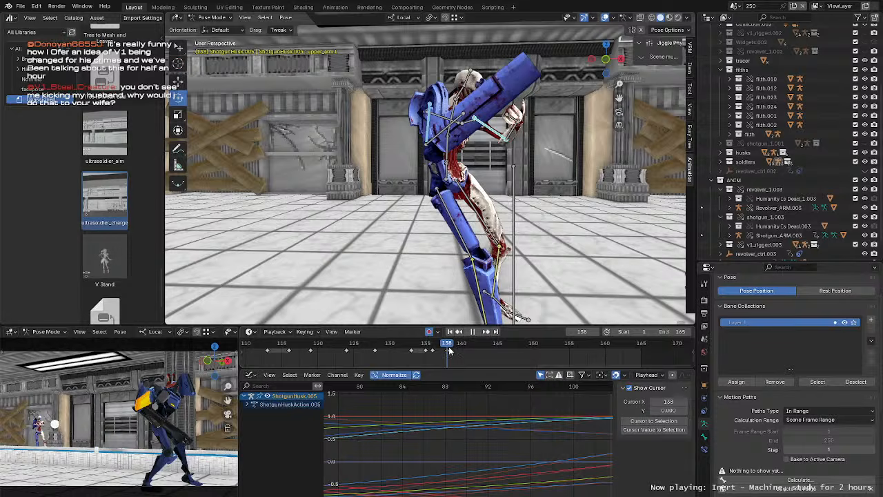
key(space)
Step: Select the blue leg's foot control and move it back about -0.261 m in X and 0.311 m in Y along the floor at frame 139
shift+middle_drag(461, 265, 467, 169)
click(485, 234)
middle_drag(483, 241, 463, 280)
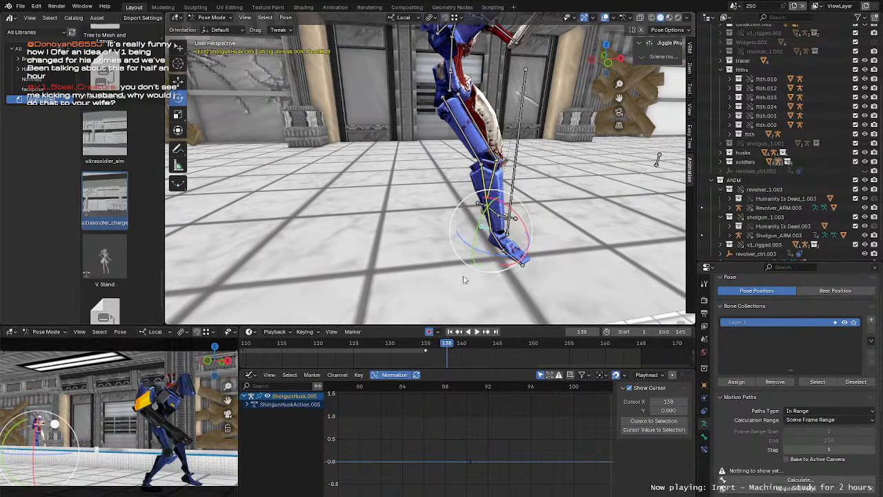
drag(446, 349, 455, 349)
middle_drag(542, 243, 522, 265)
key(w)
key(g)
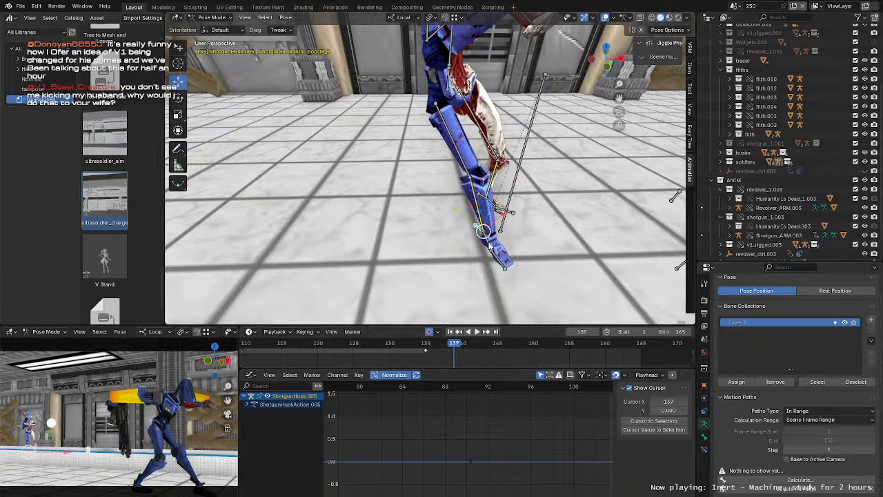
key(shift+z)
click(384, 200)
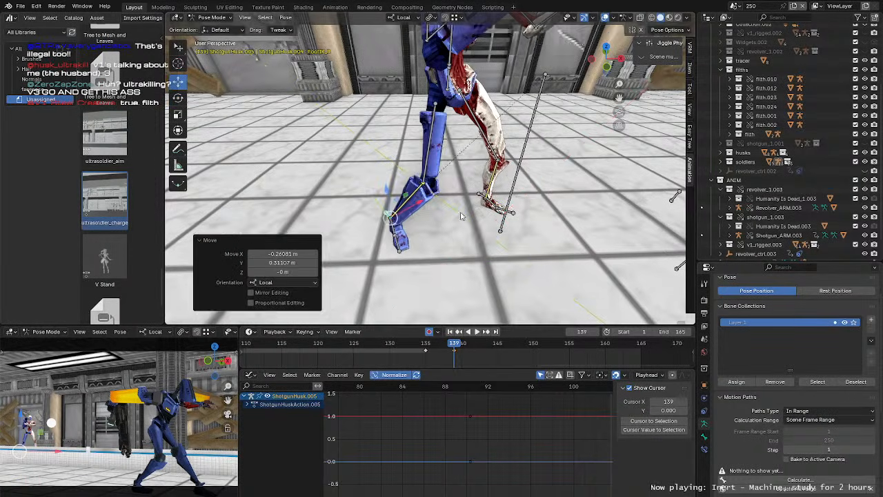
Step: Reposition the foot control once more at frame 139, keeping the move within the floor plane
middle_drag(384, 200, 376, 162)
key(g)
key(shift+z)
click(447, 198)
click(405, 153)
Step: Select the pelvis, scrub to frame 139 and rotate it to tilt the husk's hips and torso into the recoil
shift+middle_drag(376, 162, 443, 196)
click(438, 198)
drag(429, 348, 456, 352)
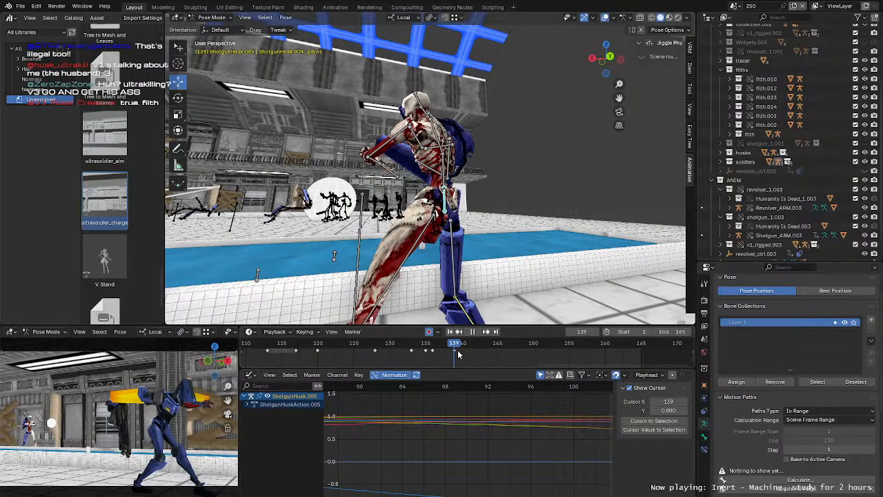
key(r)
drag(424, 176, 437, 198)
middle_drag(437, 198, 471, 160)
click(472, 157)
drag(458, 122, 450, 146)
middle_drag(449, 146, 526, 157)
Step: Go to frame 143 with the pelvis selected and nudge it by about 0.006, -0.001 and 0.014 m
key(w)
click(441, 204)
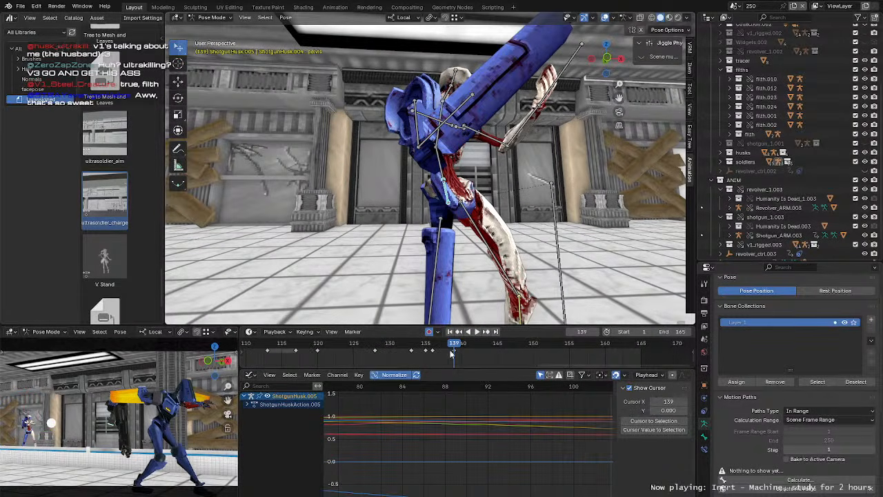
key(space)
scroll(476, 207, down, 2)
shift+middle_drag(466, 207, 455, 159)
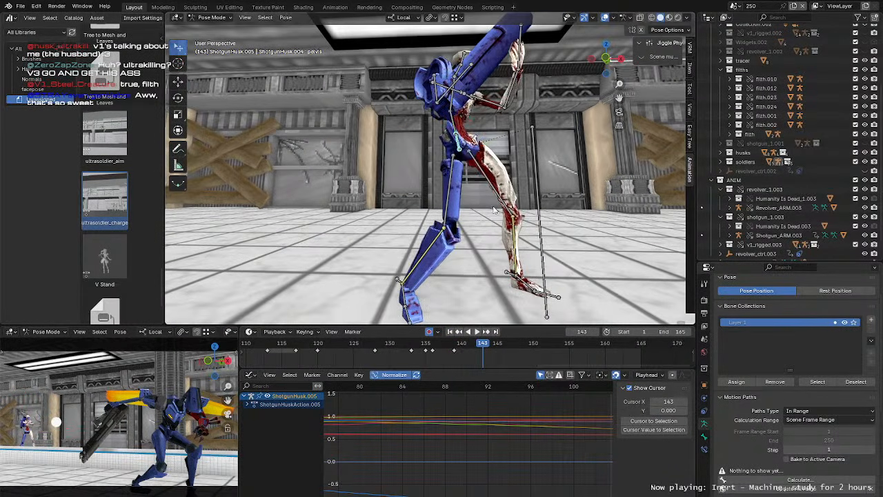
key(g)
drag(458, 149, 459, 142)
mouse_move(460, 143)
middle_down()
mouse_move(439, 157)
mouse_move(456, 143)
middle_up()
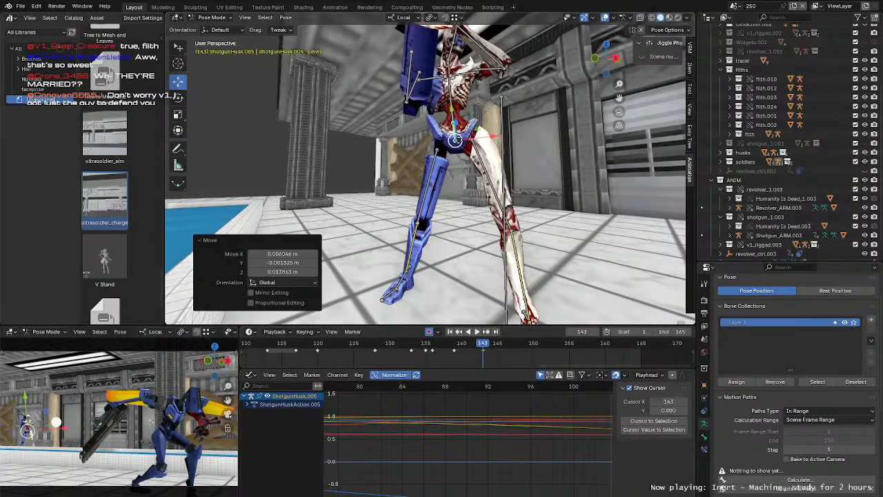
drag(457, 140, 457, 139)
shift+middle_drag(457, 140, 462, 187)
Step: Rotate the pelvis slightly at frame 143 and move it to settle the body after the recoil
key(r)
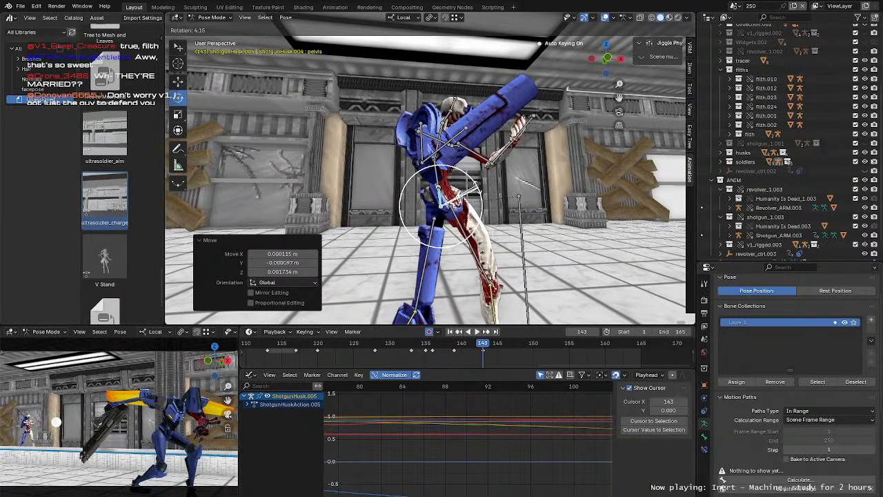
key(g)
drag(476, 188, 433, 205)
middle_drag(441, 207, 456, 230)
scroll(395, 215, down, 2)
scroll(394, 214, up, 3)
Step: Select both upper arm bones and rotate them together at frame 143 to lower the gun
click(464, 187)
shift+click(499, 180)
middle_drag(509, 205, 485, 216)
key(r)
key(r)
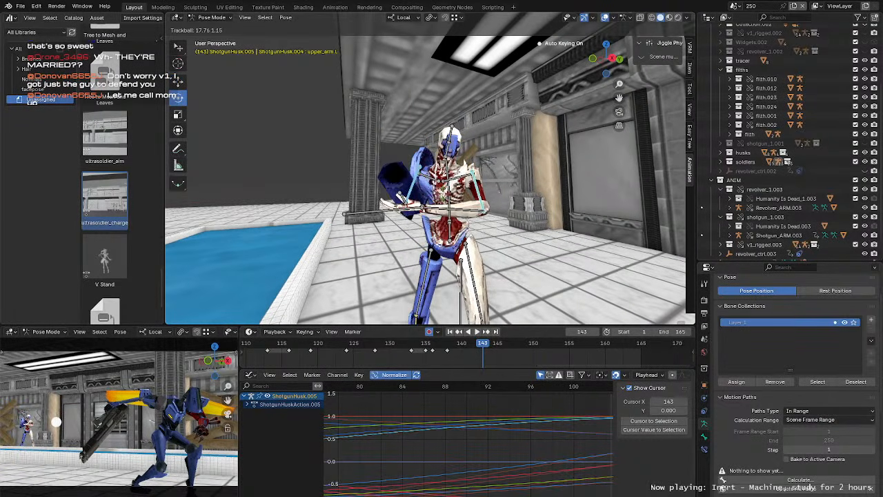
click(485, 233)
Step: Rotate the spine.003 bone at frame 143 by -9.12° around the view axis, plus a free rotation of 5.73° and 5.16°
click(450, 147)
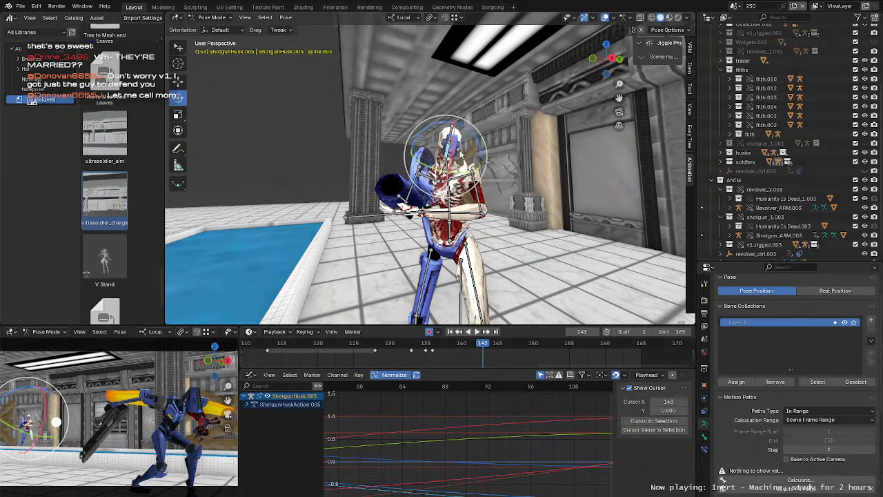
key(r)
key(r)
click(442, 157)
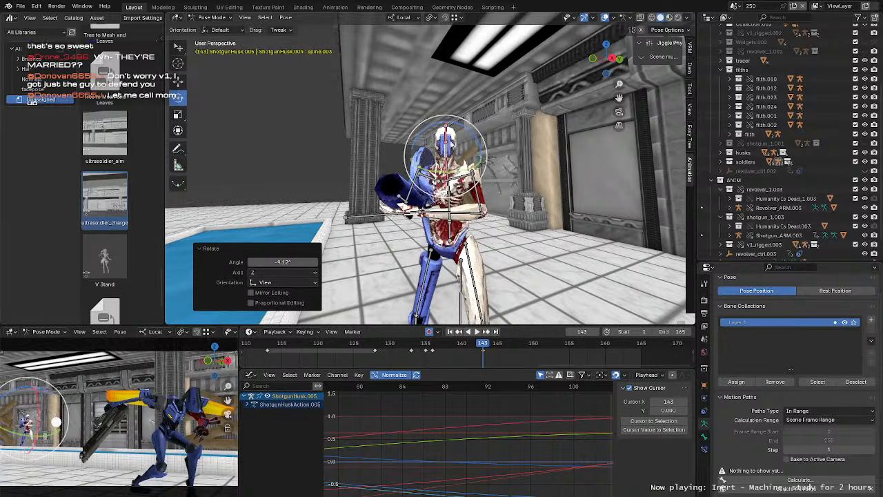
middle_drag(443, 157, 534, 148)
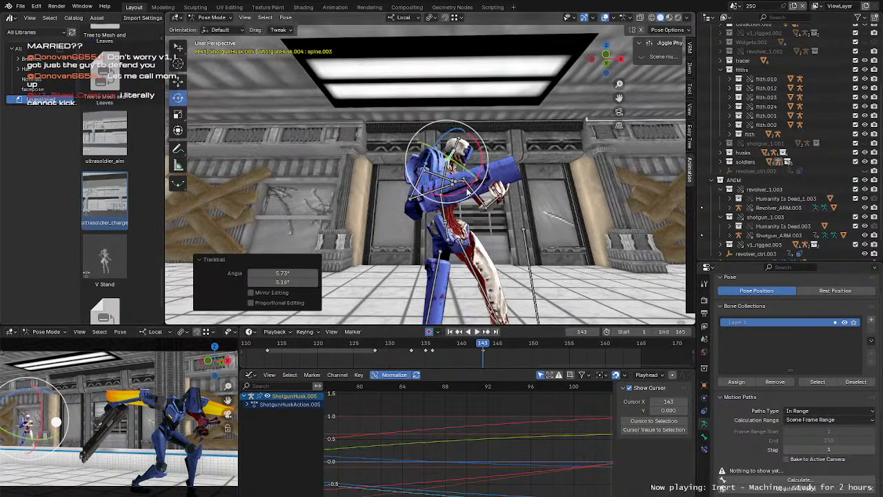
Step: Select the pelvis and play back the recoil repeatedly from around frame 133 to judge its timing
key(w)
click(443, 209)
middle_drag(445, 210, 483, 225)
click(409, 344)
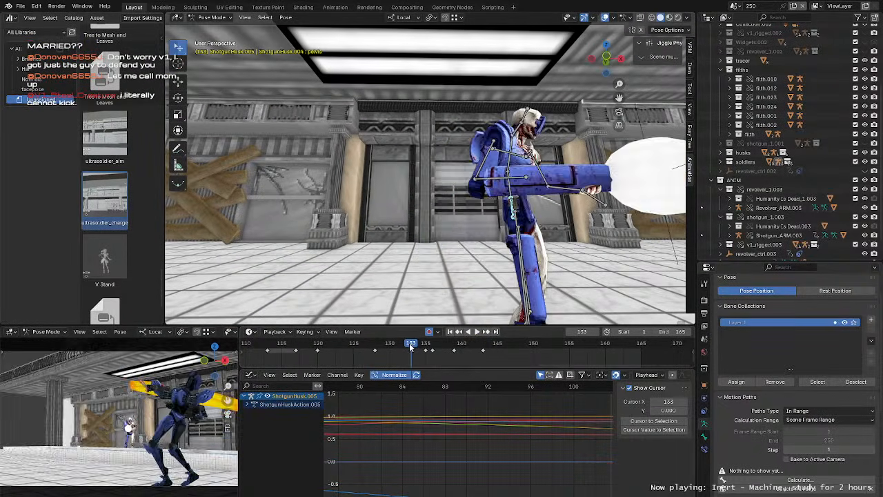
key(space)
click(410, 345)
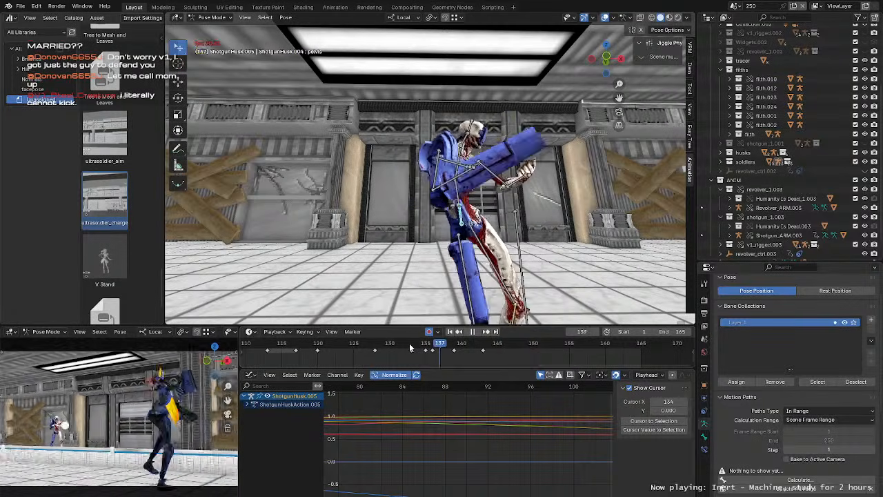
click(409, 344)
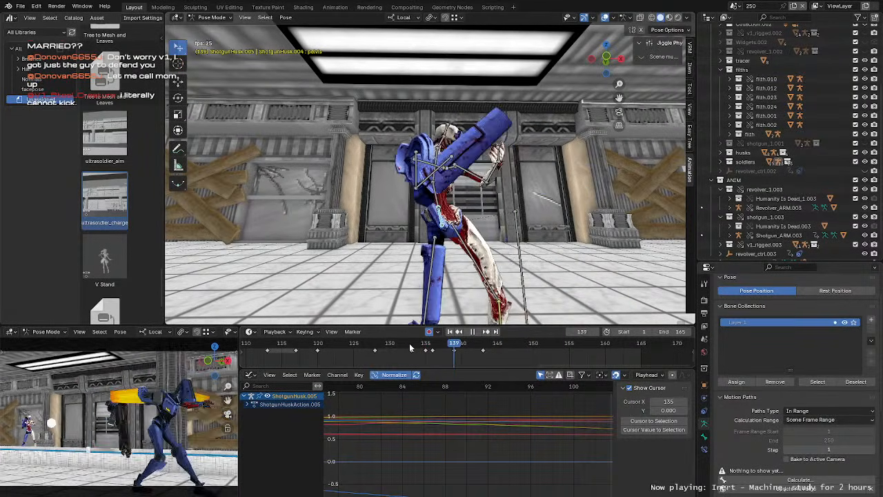
key(space)
Step: Select all of the husk's bones, shift their frame 143 keyframes to frame 147 and play back the recoil from about frame 133
scroll(451, 222, down, 1)
scroll(446, 227, down, 2)
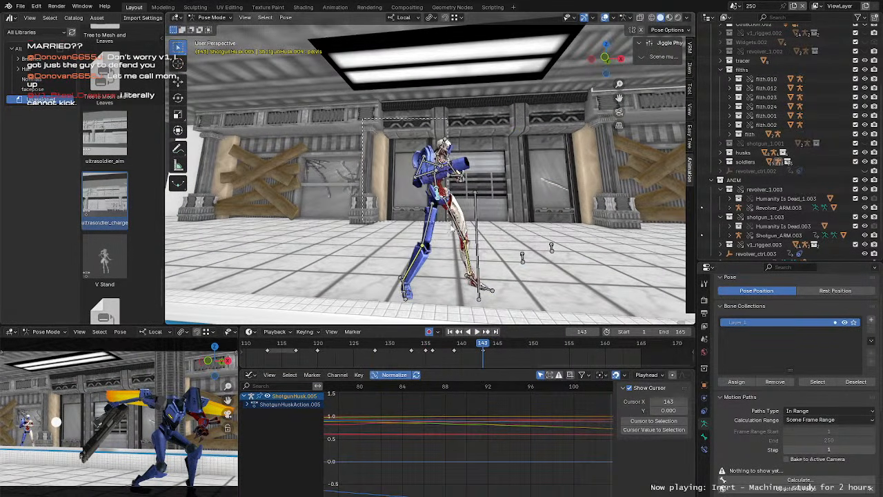
drag(362, 118, 448, 220)
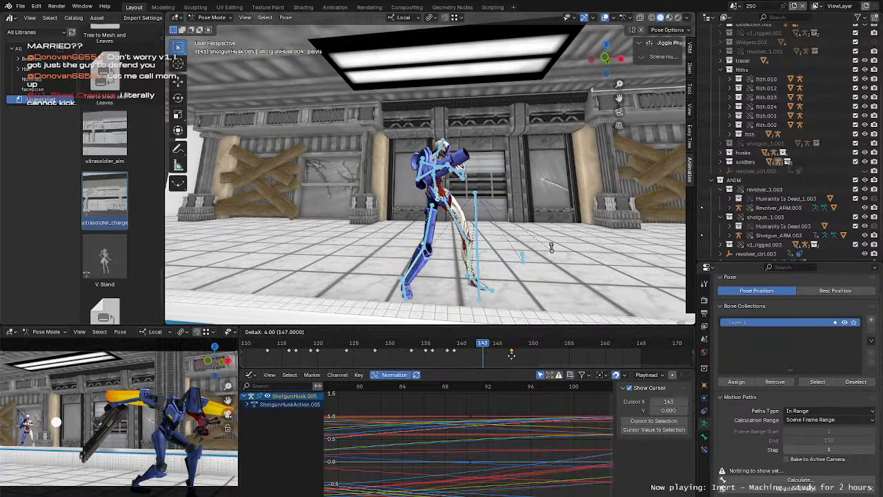
click(410, 344)
key(space)
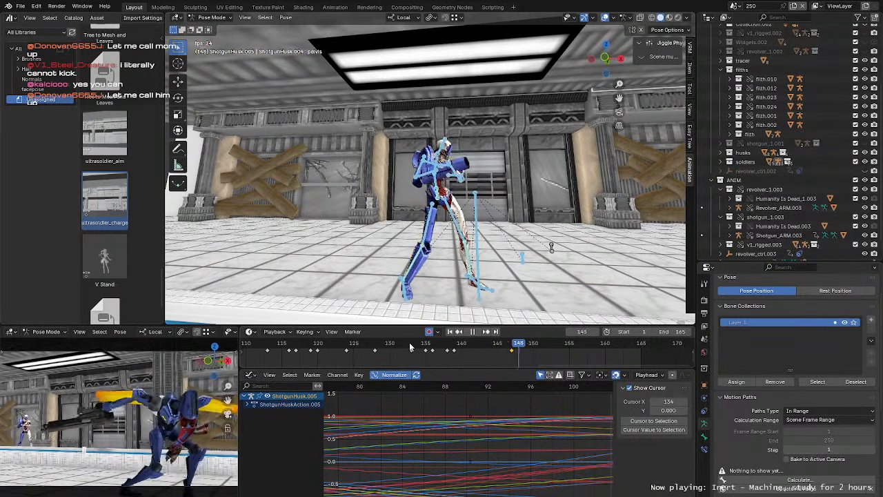
key(space)
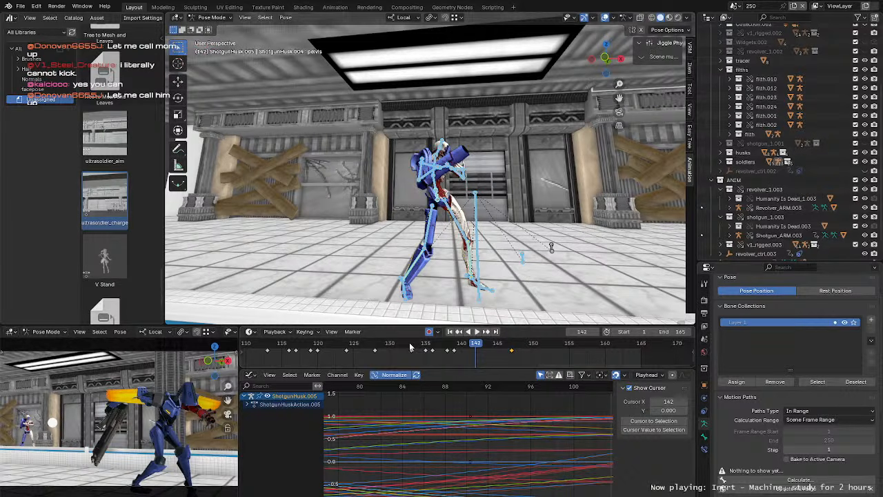
mouse_move(476, 345)
mouse_down()
mouse_move(447, 350)
mouse_move(463, 354)
mouse_up()
key(space)
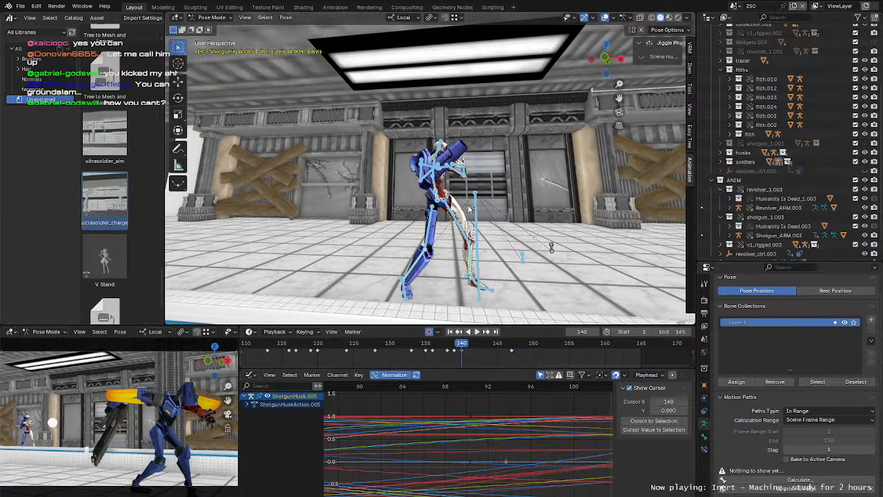
Step: Shift the husk's frame 147 keyframes to frame 150 and play back the recoil from around frame 135
drag(462, 351, 520, 354)
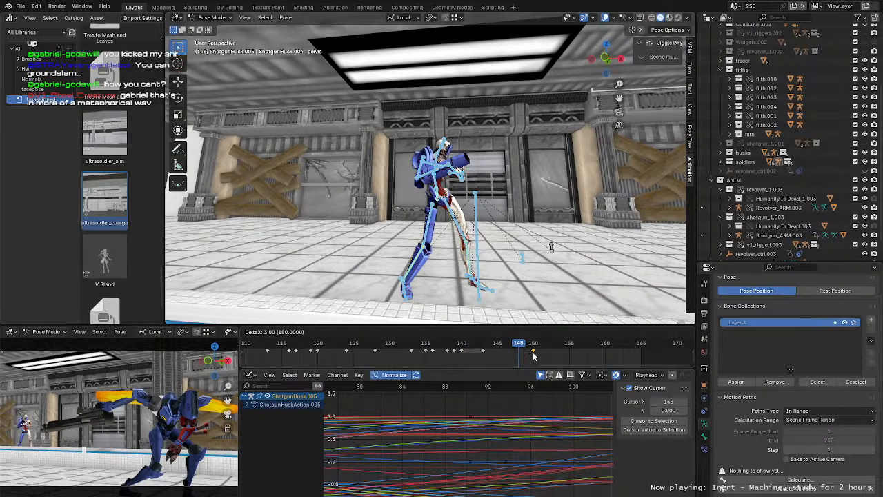
click(428, 350)
click(427, 350)
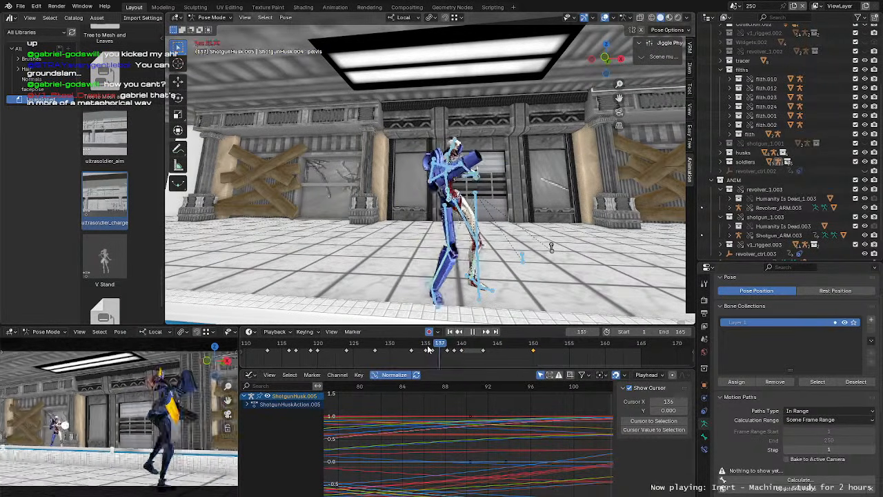
click(428, 349)
click(428, 349)
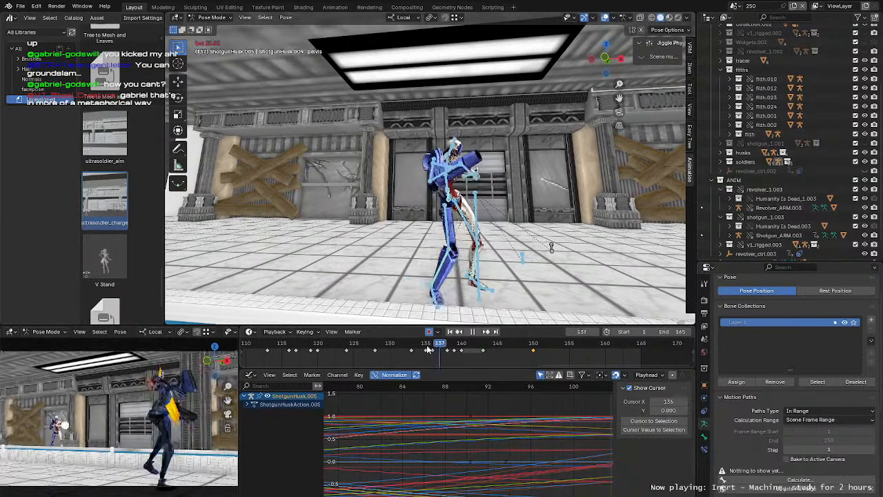
click(427, 350)
click(463, 349)
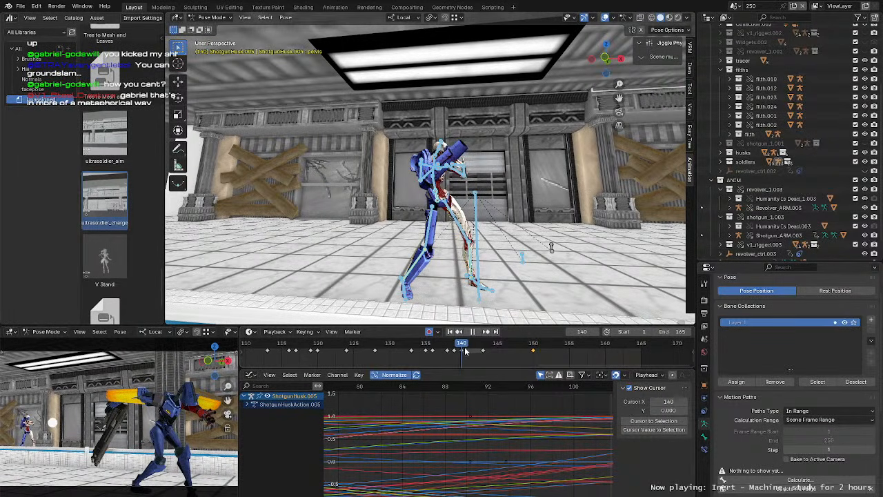
Step: Move the pelvis bone at frame 154 by 0.019768 m in X, 0.000535 m in Y and -0.012454 m in Z
drag(477, 351, 563, 351)
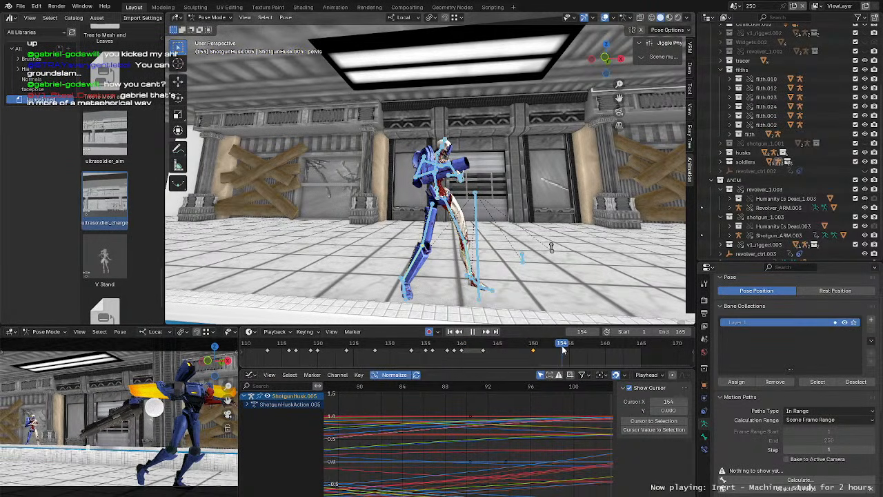
scroll(452, 206, up, 2)
scroll(452, 206, up, 2)
click(452, 205)
middle_drag(511, 206, 446, 184)
key(g)
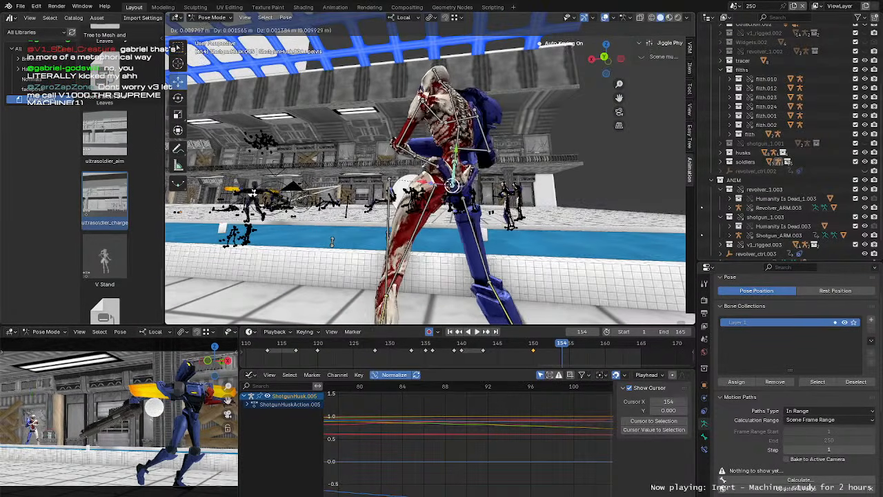
drag(445, 185, 446, 187)
middle_drag(446, 188, 320, 182)
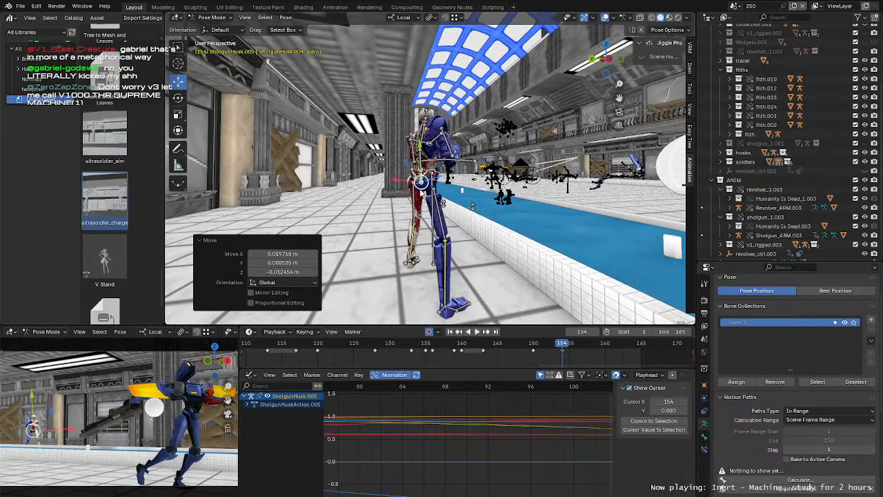
Step: Shift the pelvis by -0.005694 m in X and -0.025407 m in Y at frame 154, and rotate it 0.903° around the view axis
drag(422, 183, 427, 182)
click(427, 183)
middle_drag(427, 182, 510, 201)
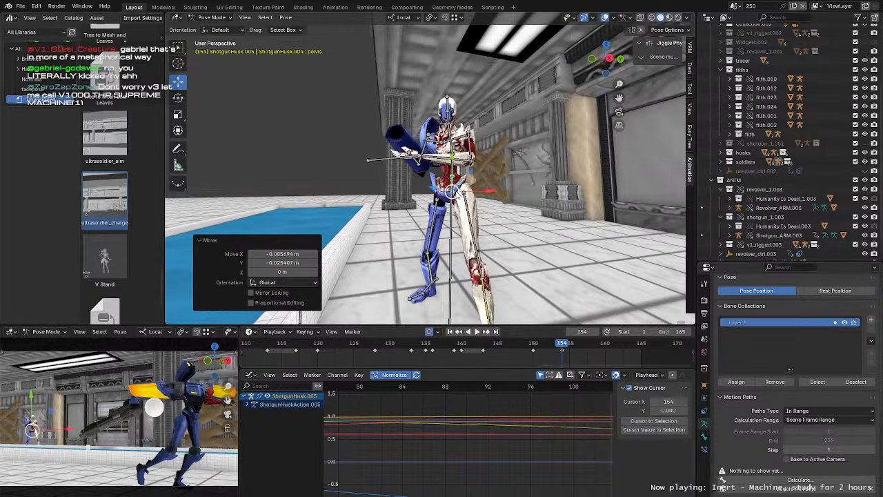
key(r)
drag(452, 191, 491, 187)
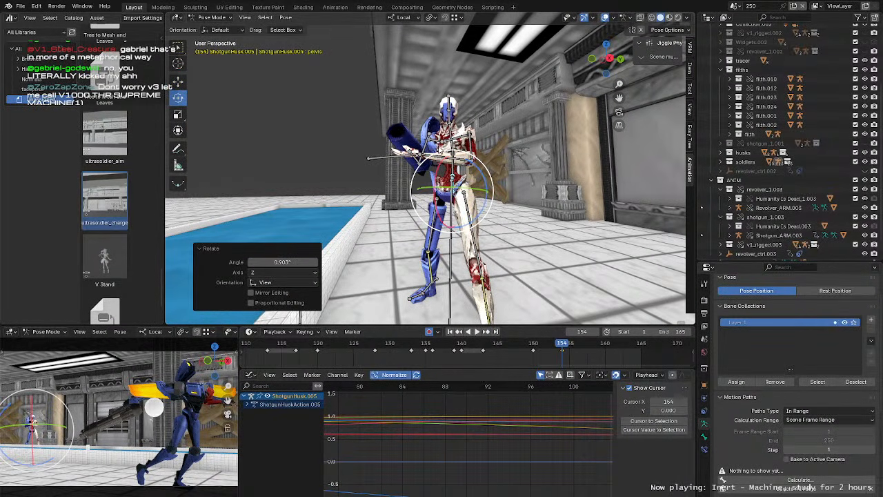
Step: Rotate the spine.002 bone freely by -2.86° and 1.15° at frame 154
click(456, 139)
click(453, 149)
drag(482, 149, 472, 144)
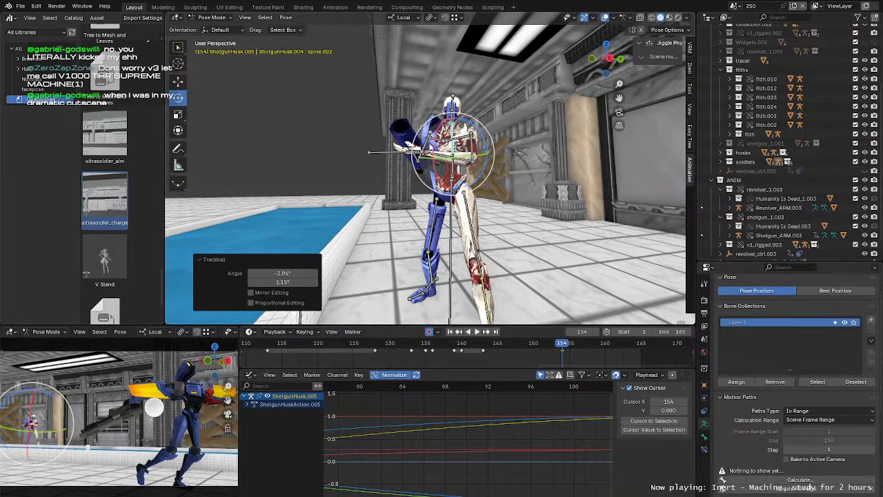
Step: Select both upper arm bones and rotate them slightly together at frame 154
click(427, 151)
middle_drag(455, 145, 456, 149)
shift+click(473, 144)
drag(447, 148, 450, 146)
Step: Rotate the spine.003 bone freely by 0° and -2.29° at frame 154
click(453, 112)
shift+middle_drag(453, 112, 457, 147)
drag(490, 129, 475, 141)
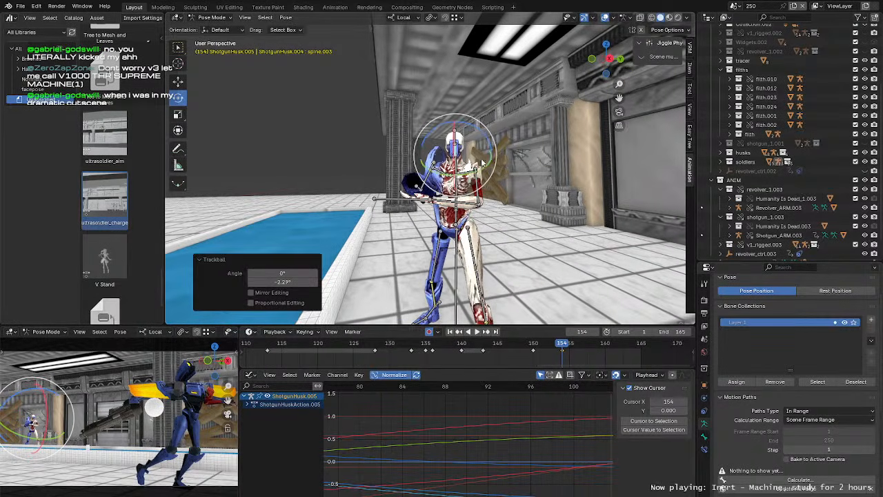
shift+middle_drag(486, 173, 516, 182)
Step: Fine-tune the spine.003 bone at frame 154 with a further free rotation of -0.573° and 0.573°
key(w)
key(g)
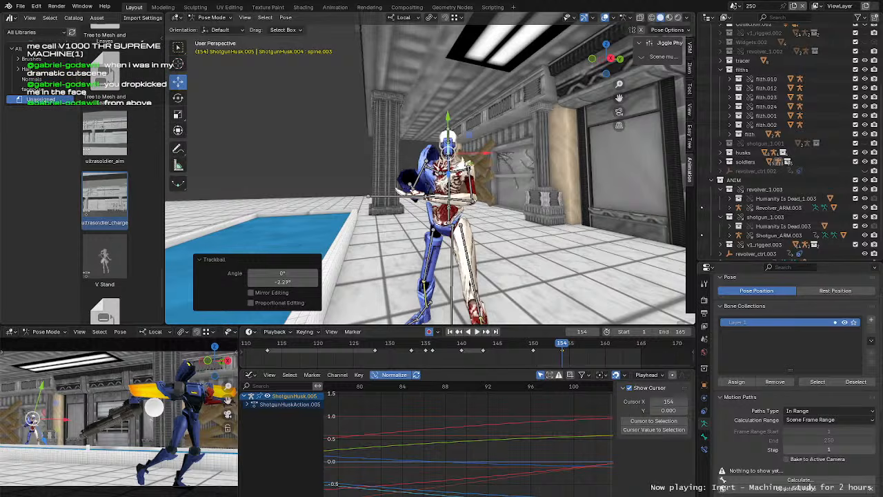
middle_drag(493, 193, 442, 201)
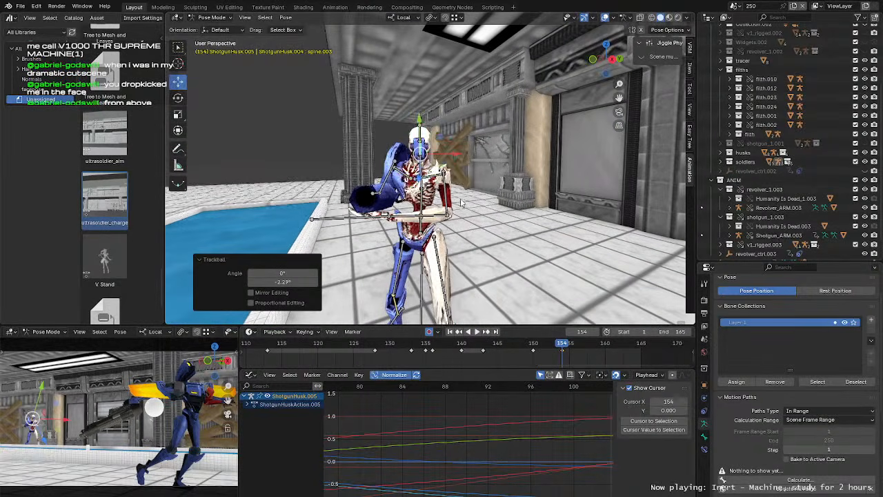
key(r)
key(r)
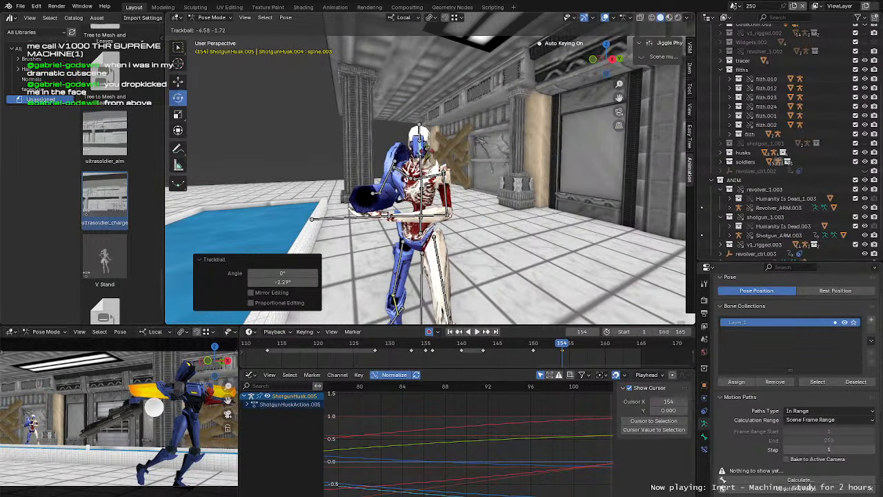
click(430, 157)
drag(433, 155, 436, 153)
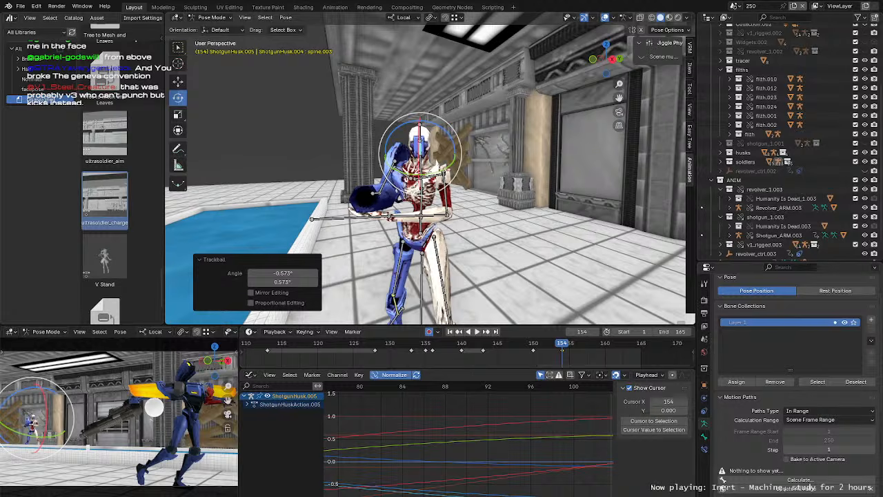
Step: Play back the recoil and settle repeatedly from around frames 139 and 133 to judge the new frame 154 pose
middle_drag(501, 216, 441, 222)
click(447, 348)
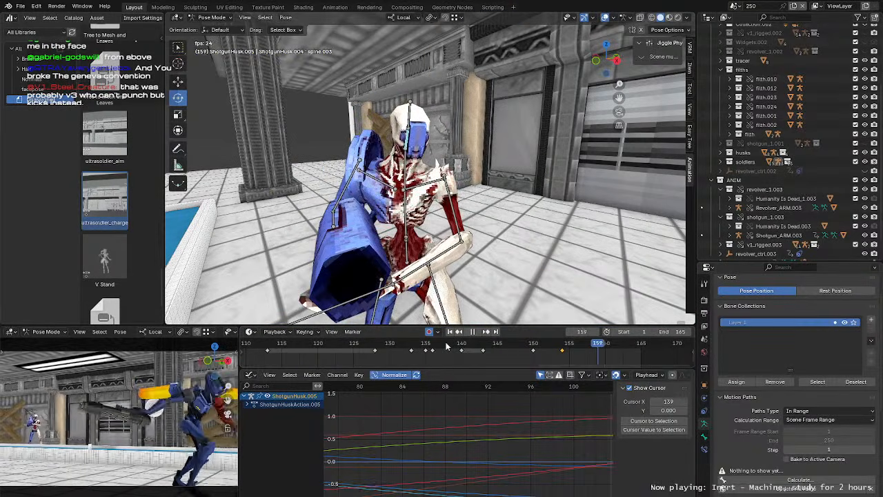
click(446, 346)
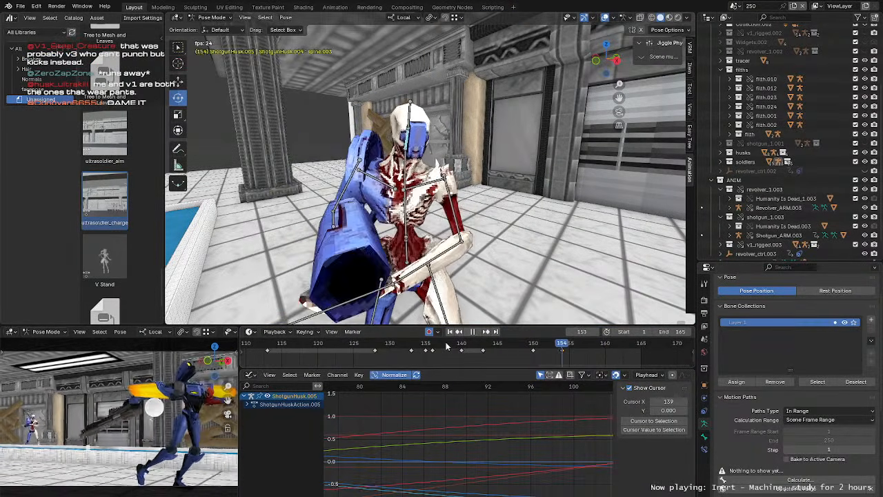
click(446, 347)
key(space)
middle_drag(509, 235, 497, 208)
scroll(497, 208, down, 3)
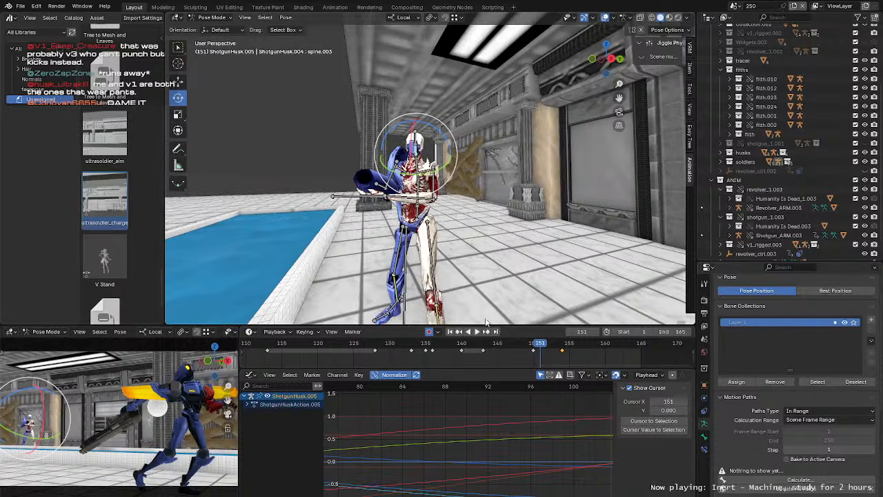
key(space)
click(412, 347)
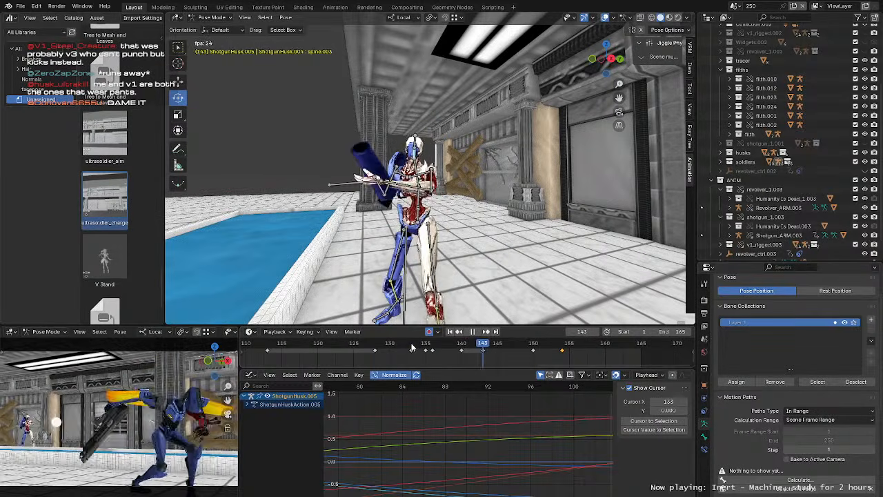
click(412, 347)
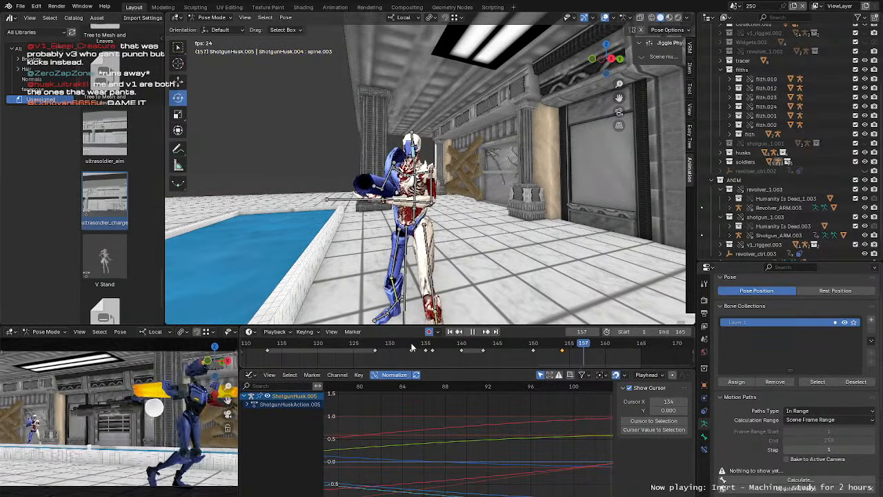
click(412, 347)
key(space)
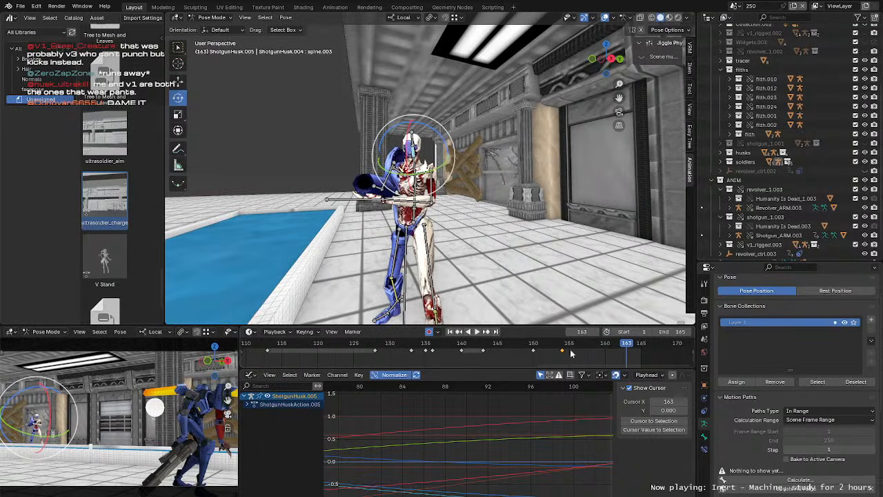
Step: Nudge the pelvis at frame 163, rotate it 0.495° around the view axis and add a free rotation of 2.86° and 2.86°
scroll(454, 179, up, 3)
middle_drag(453, 178, 441, 190)
click(418, 219)
middle_drag(418, 219, 407, 197)
key(g)
drag(424, 233, 422, 231)
key(r)
drag(458, 205, 458, 207)
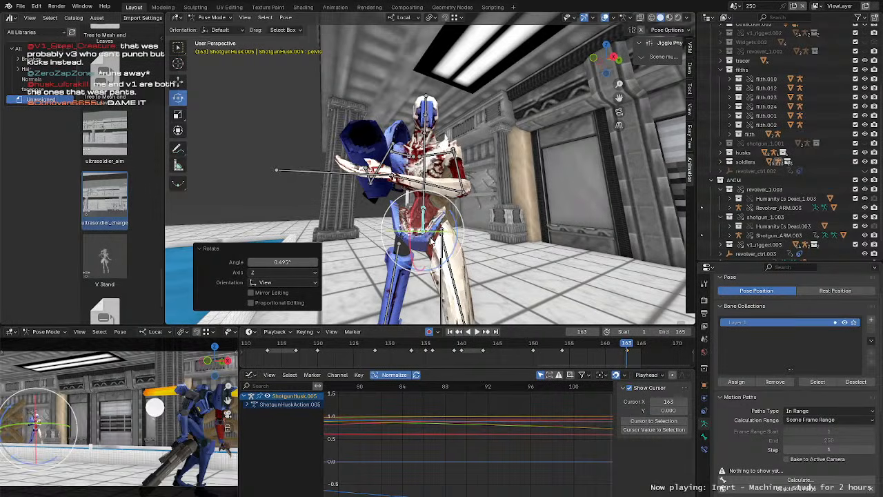
drag(429, 235, 433, 237)
middle_drag(435, 224, 429, 238)
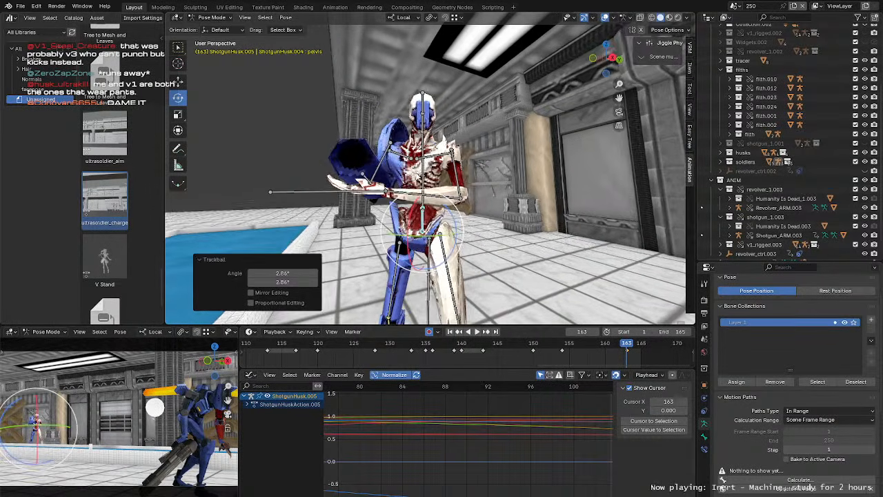
Step: Rotate the mid-torso spine bone slightly and both upper arm bones freely by 5.16° and 7.45° at frame 163
click(419, 177)
middle_drag(419, 178, 428, 172)
drag(427, 170, 428, 171)
click(378, 167)
shift+click(462, 182)
middle_drag(458, 183, 435, 186)
drag(422, 167, 427, 173)
middle_drag(473, 203, 499, 235)
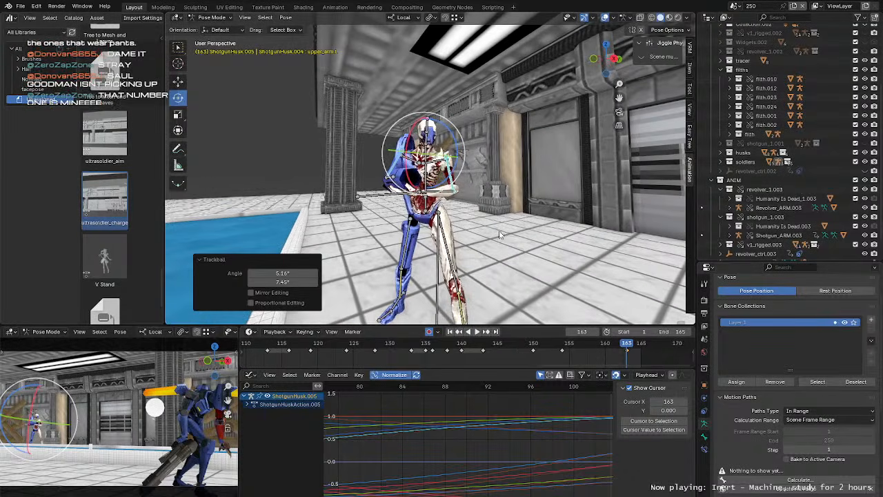
Step: Play back the settle repeatedly from around frame 142 to check its timing
click(468, 345)
key(space)
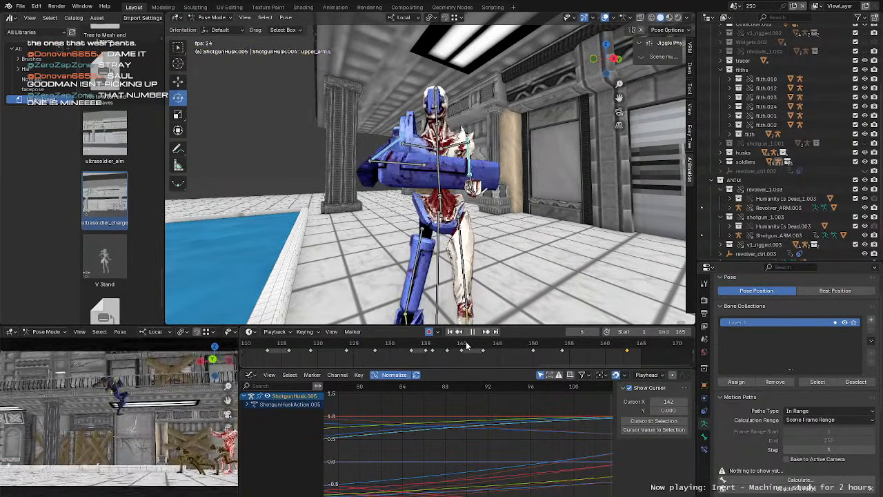
click(466, 345)
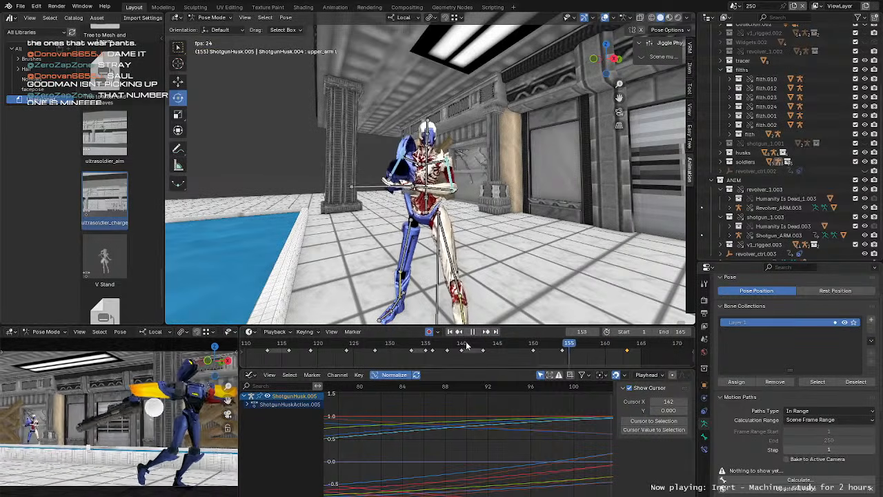
click(467, 345)
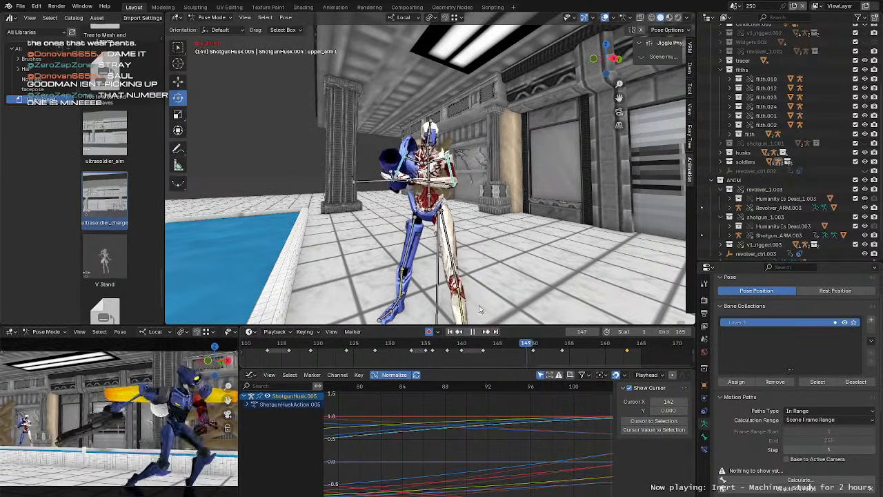
key(space)
Step: Move the pelvis at frame 154 by 0.001075 m in X, 0.00163 m in Y and 0.005465 m in Z
middle_drag(482, 236, 457, 226)
click(422, 219)
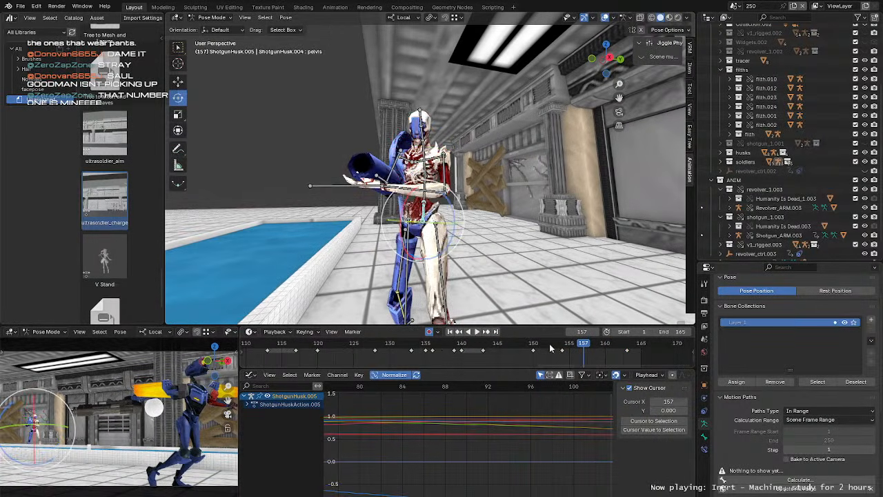
drag(533, 347, 562, 351)
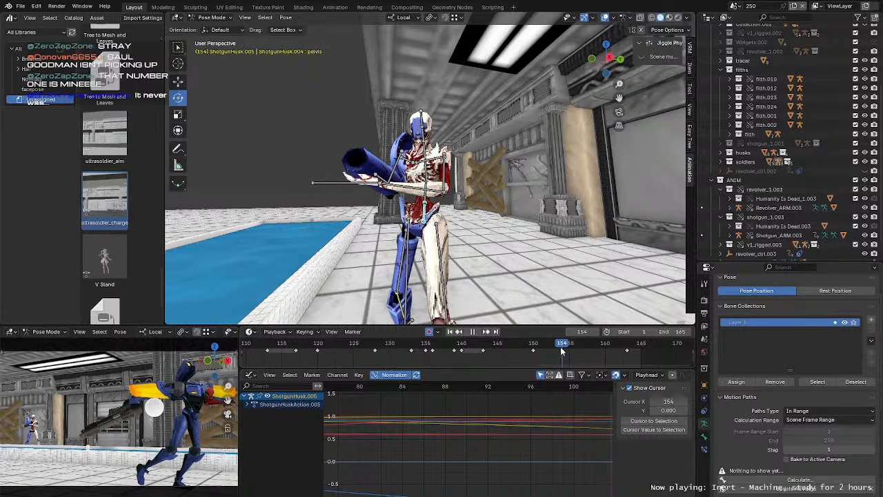
key(g)
drag(426, 219, 426, 218)
mouse_move(426, 219)
middle_down()
mouse_move(522, 220)
mouse_move(441, 222)
middle_up()
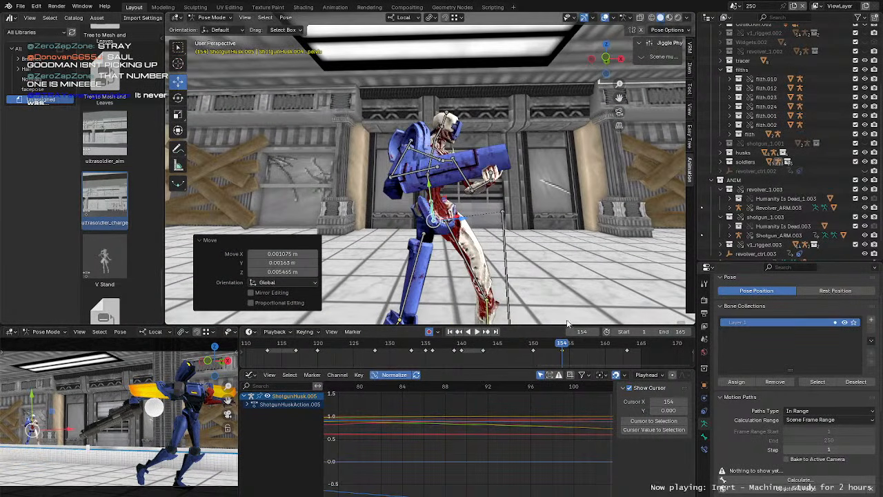
Step: Keyframe the pelvis at frame 147 and play back the settle repeatedly from around frame 140
click(509, 348)
key(space)
drag(544, 346, 565, 350)
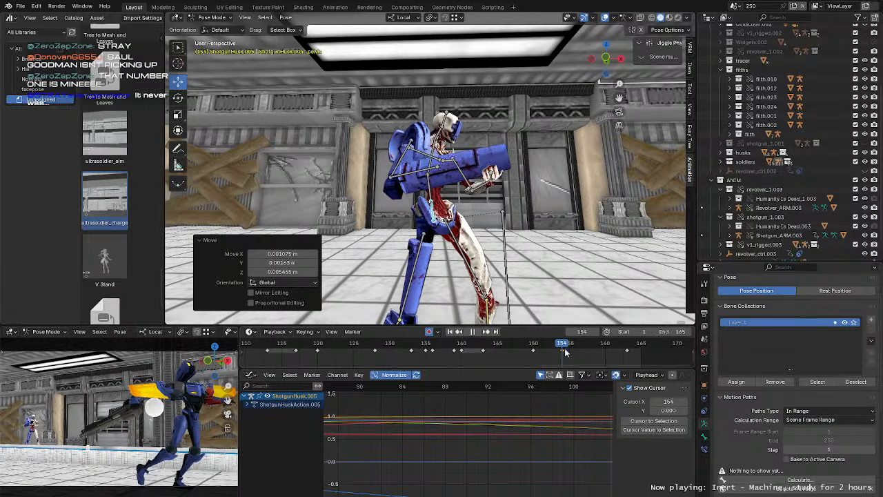
key(i)
click(454, 348)
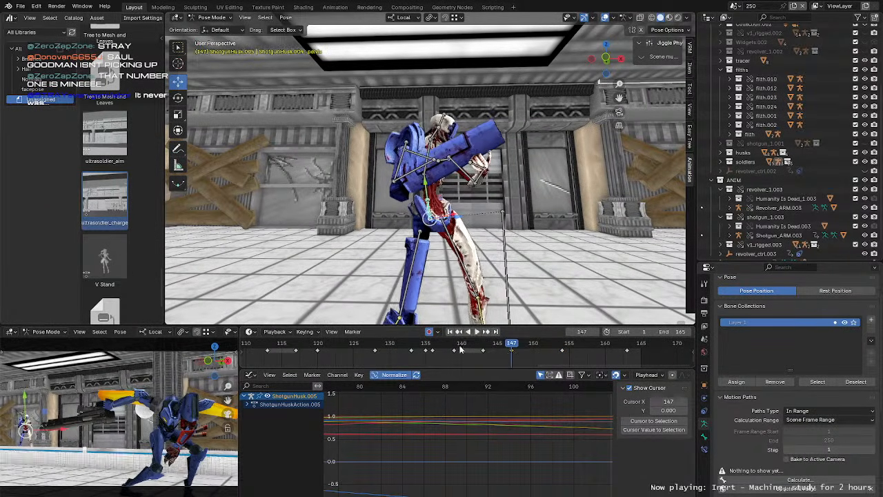
click(459, 350)
key(space)
click(458, 349)
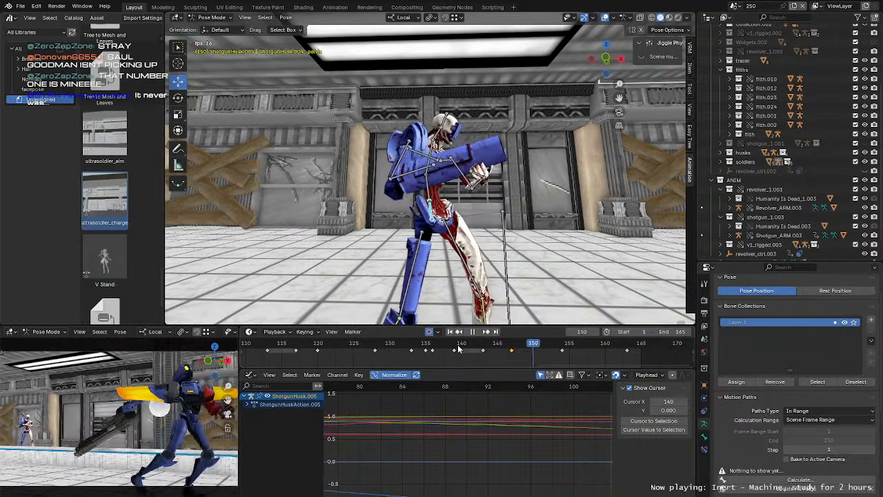
click(458, 349)
key(space)
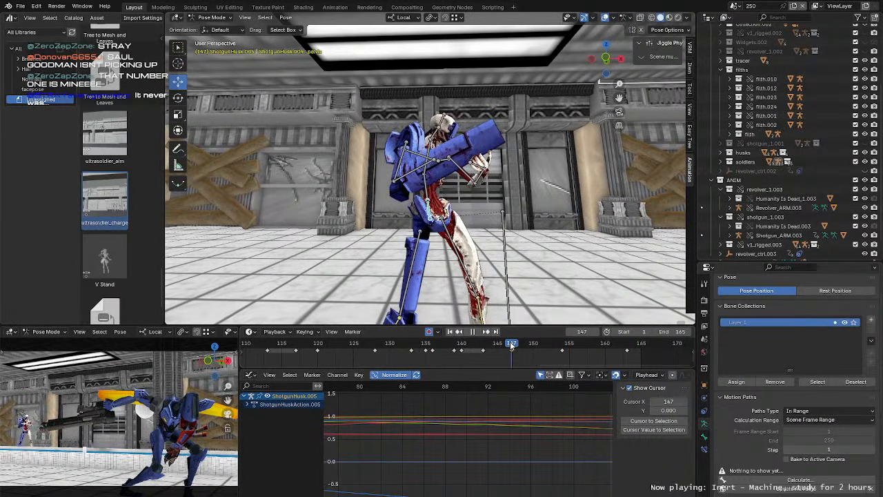
Step: Move the upper-body keyframe of the poolside husk from frame 150 to 147, select its upper arms and play back from around frame 140
click(425, 166)
middle_drag(425, 167, 436, 186)
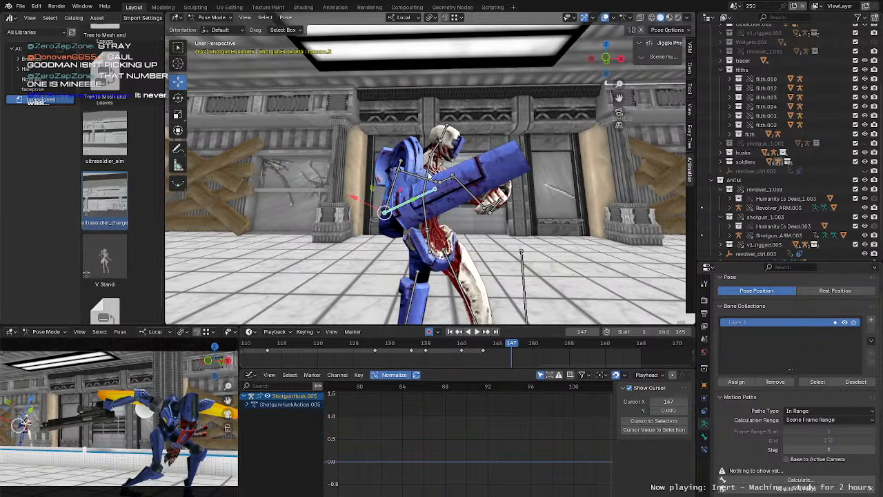
click(428, 174)
click(445, 138)
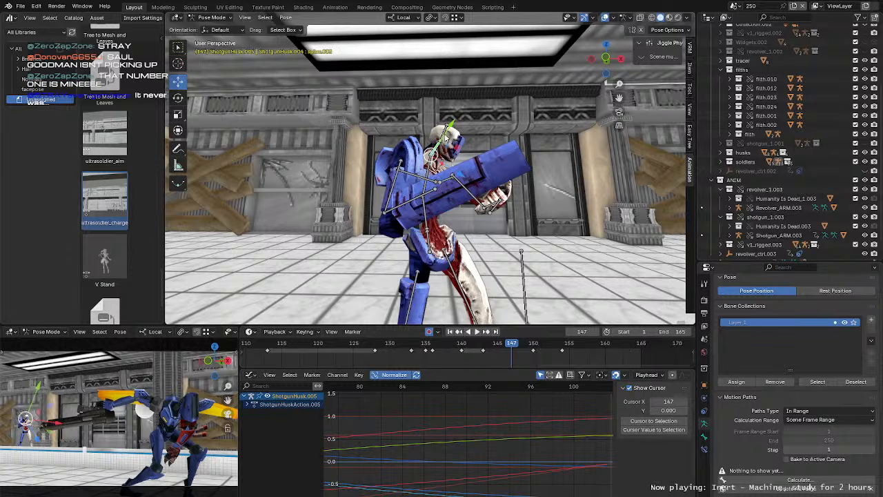
drag(534, 354, 511, 351)
click(392, 194)
key(space)
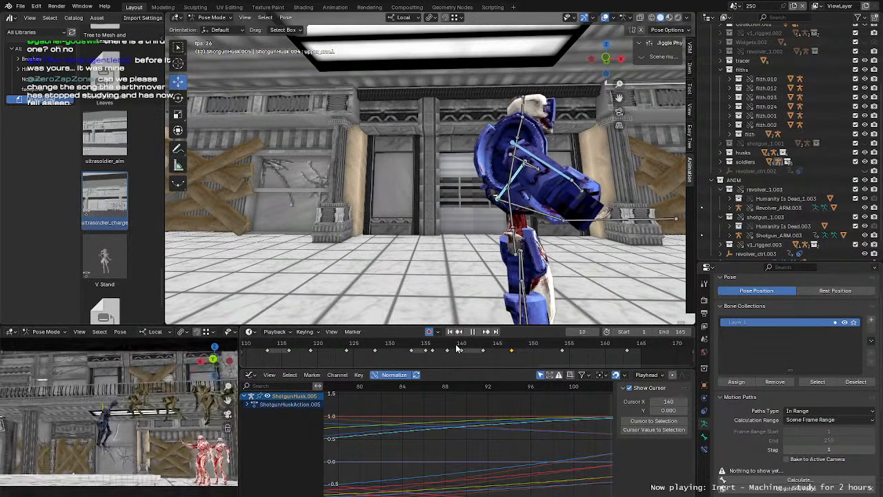
Step: Examine the poolside husk's full performance from its front by playing it back repeatedly from around frame 109
key(space)
middle_drag(459, 276, 395, 264)
scroll(392, 221, down, 1)
scroll(396, 267, down, 3)
scroll(391, 132, down, 3)
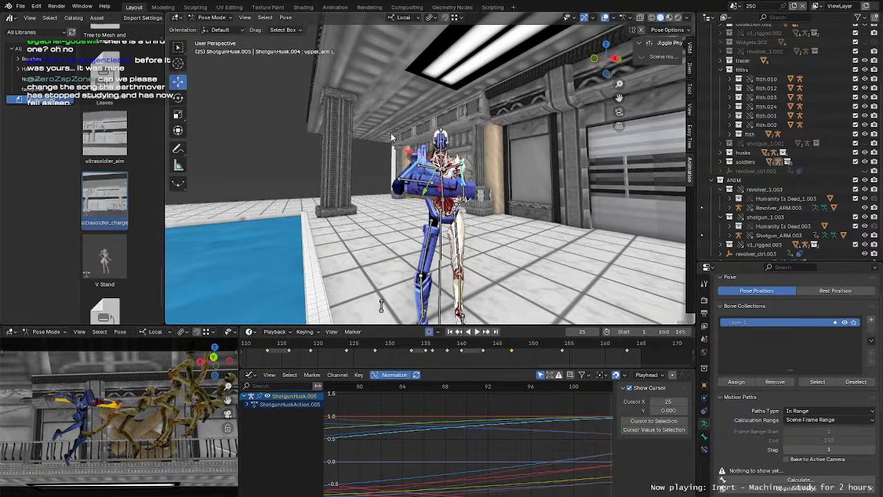
middle_drag(424, 116, 416, 143)
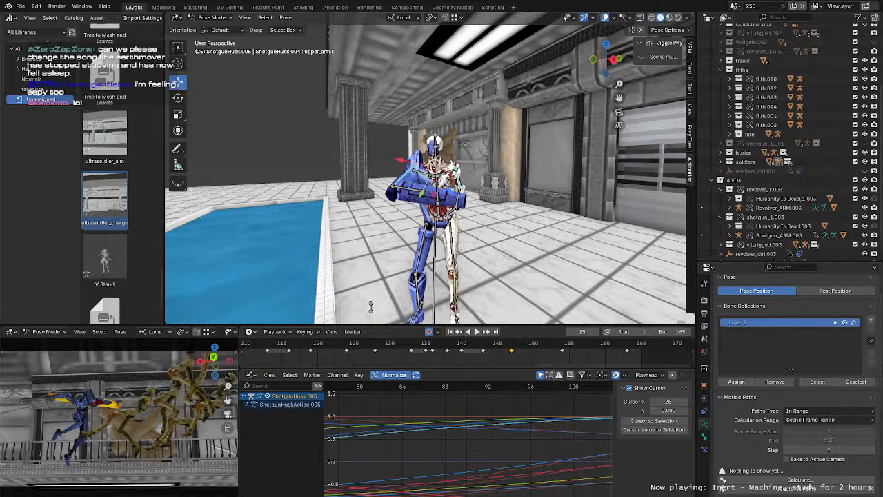
shift+middle_drag(349, 191, 346, 157)
scroll(355, 131, up, 2)
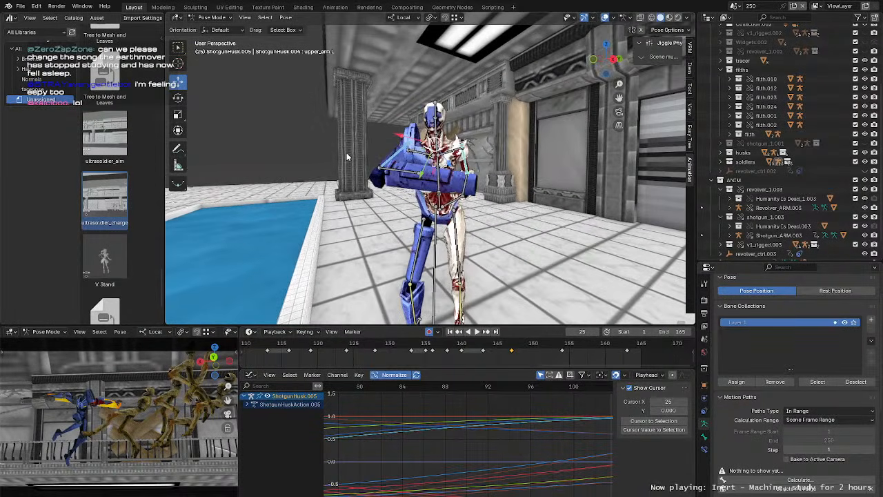
scroll(349, 200, down, 4)
scroll(377, 353, down, 4)
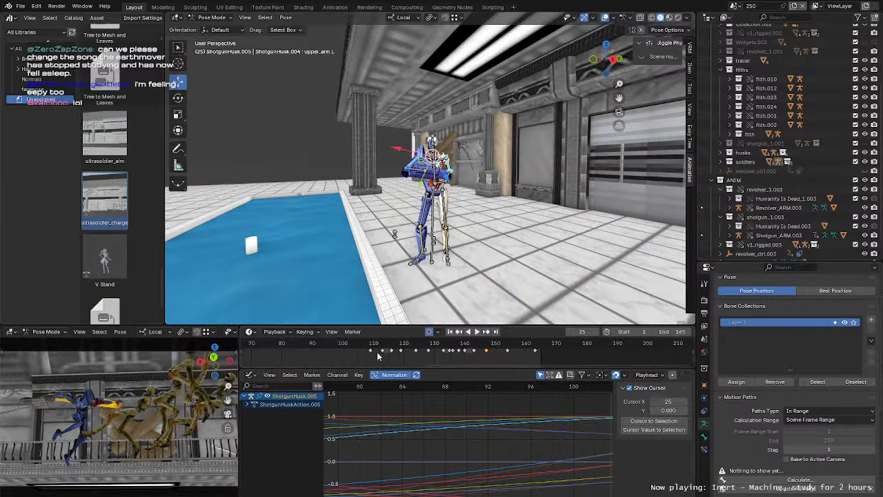
scroll(375, 355, down, 1)
middle_drag(366, 356, 447, 357)
scroll(456, 359, down, 2)
click(458, 348)
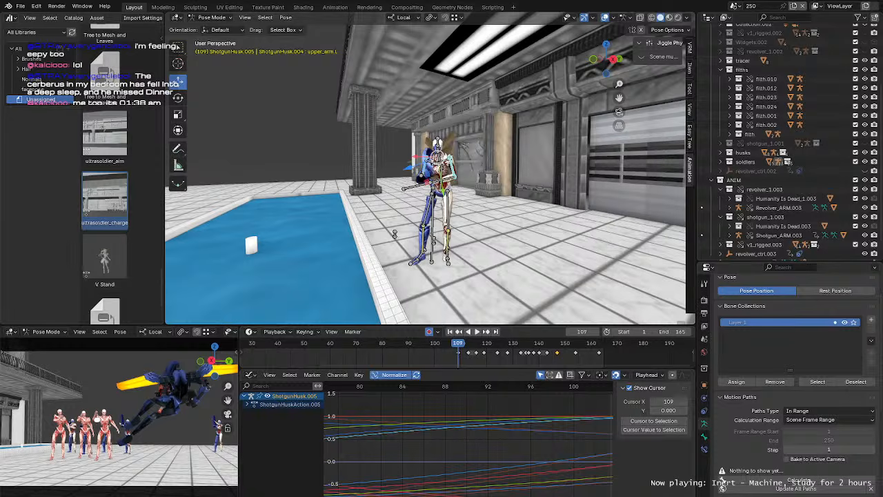
scroll(328, 138, up, 4)
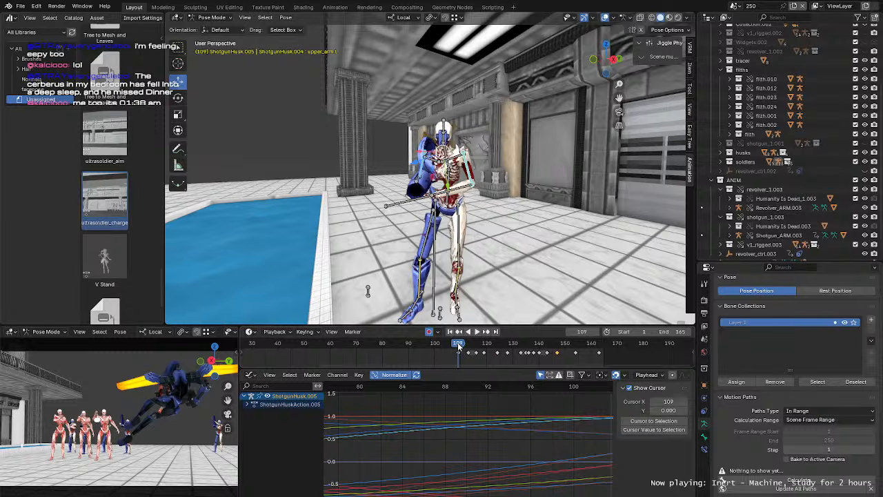
key(space)
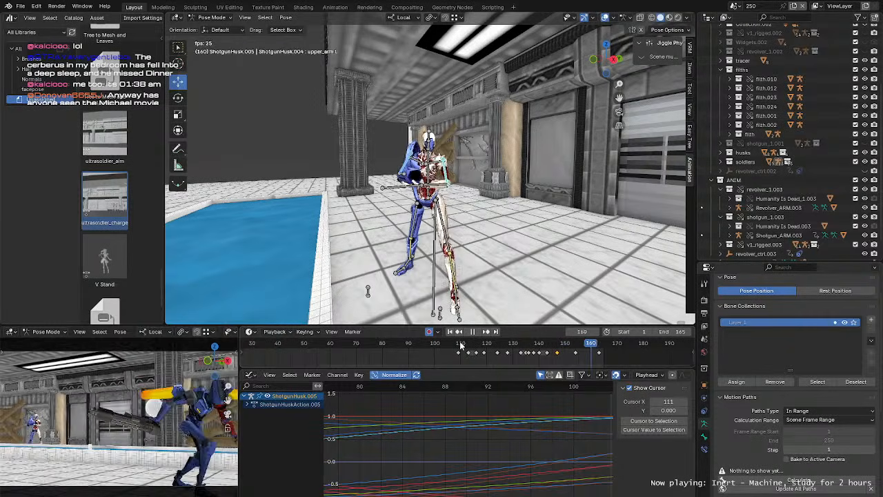
click(459, 340)
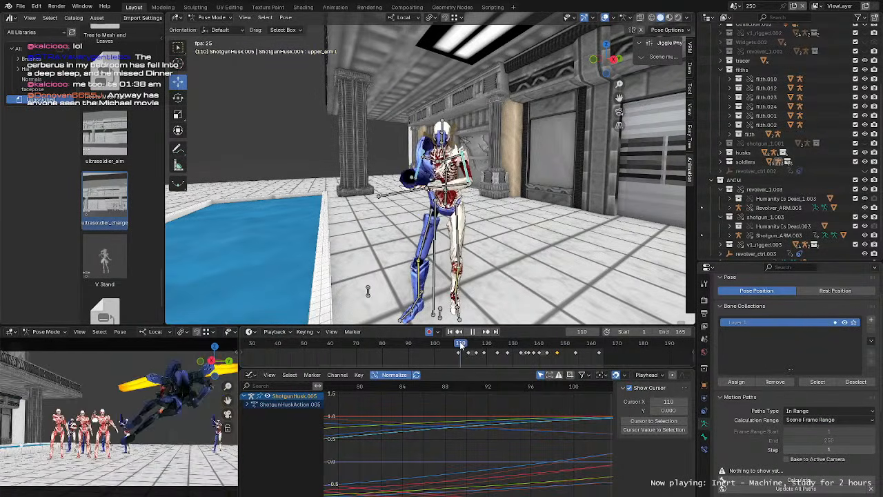
key(space)
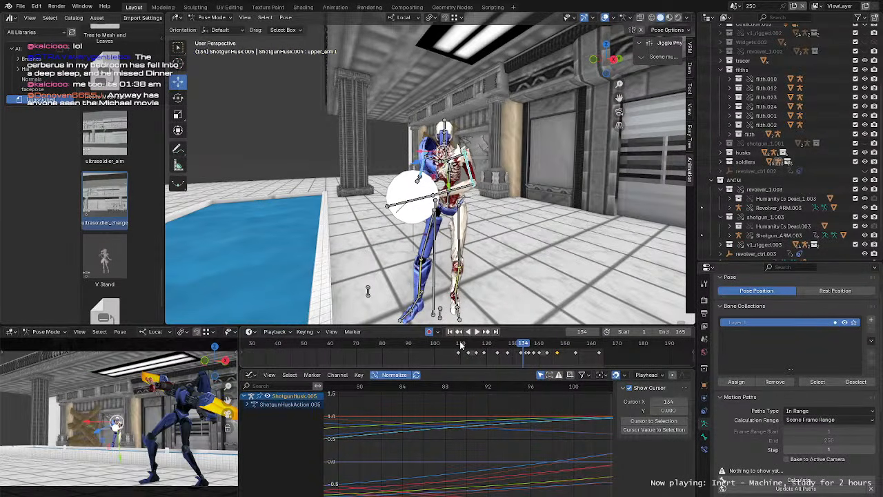
Step: Examine the same performance from behind the husk and along the pool, playing back from around frames 108 and 117
middle_drag(407, 234, 446, 236)
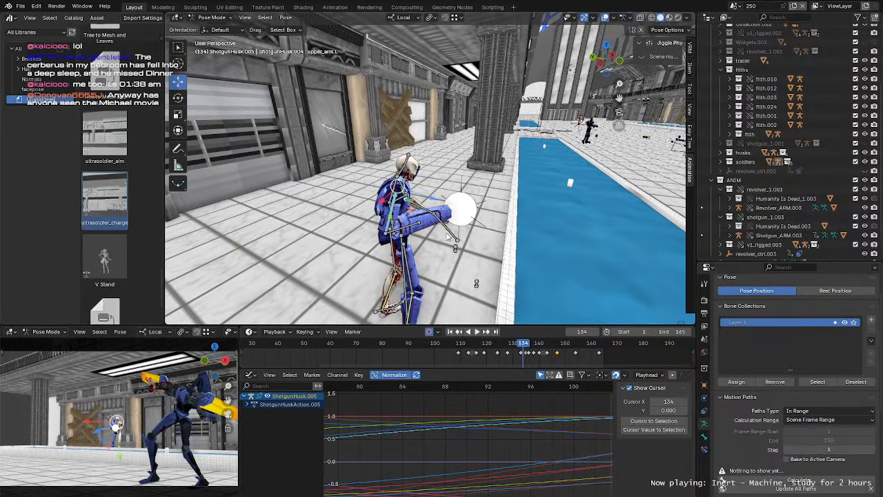
key(space)
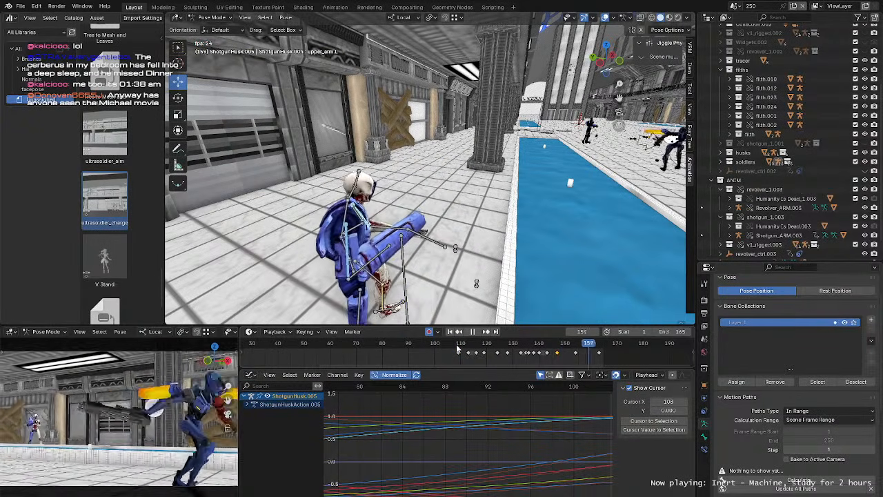
key(space)
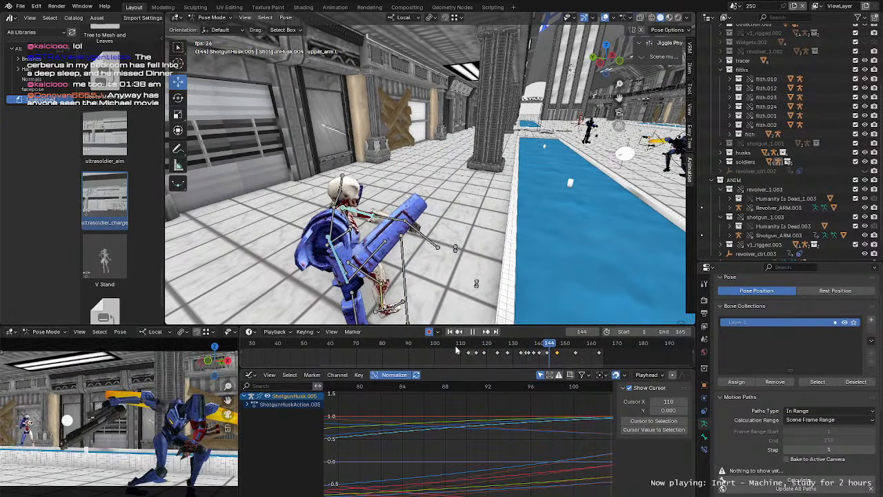
middle_drag(522, 227, 418, 228)
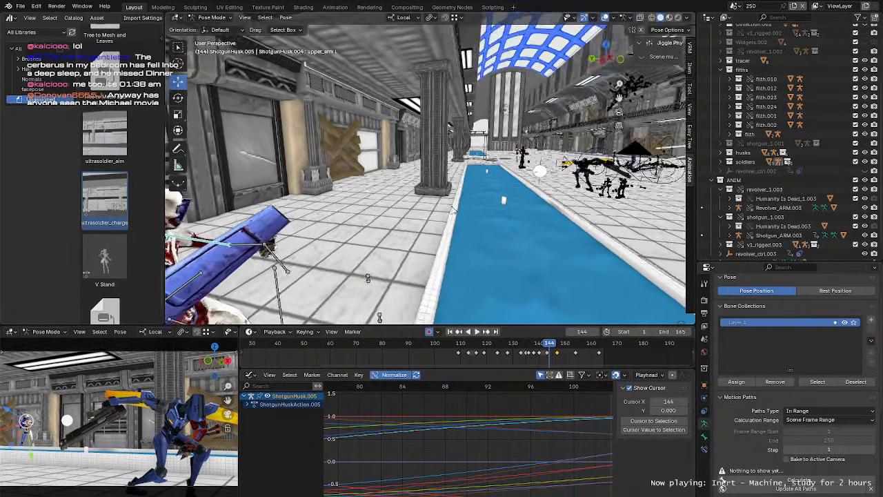
click(475, 350)
key(space)
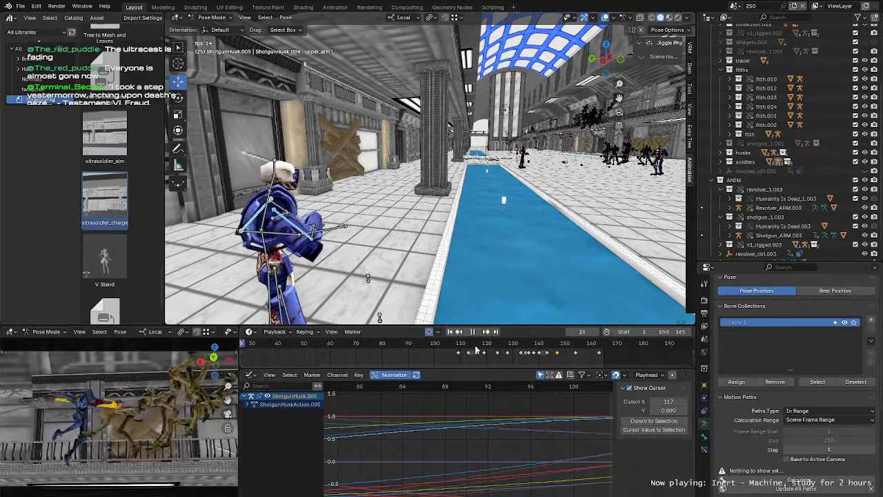
key(Escape)
Step: At frame 116, find the red husks inside the white sphere, put stray.004 into Pose Mode and select its Base bone
key(grave)
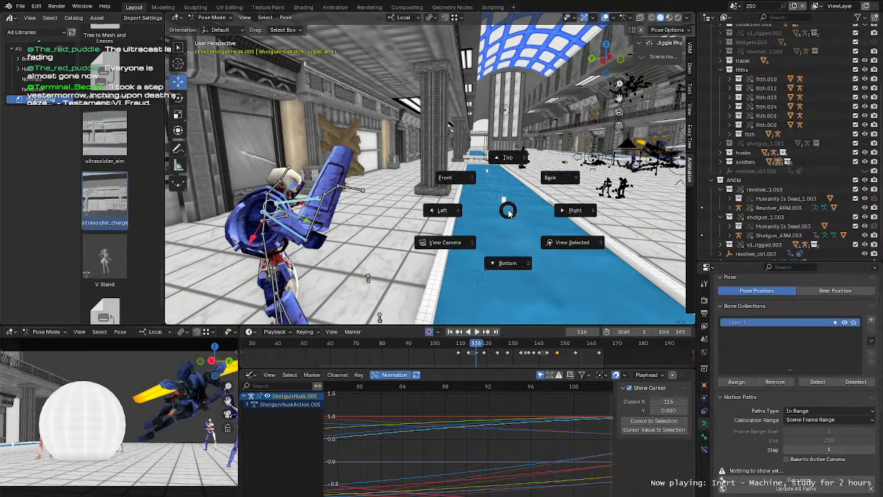
key(1)
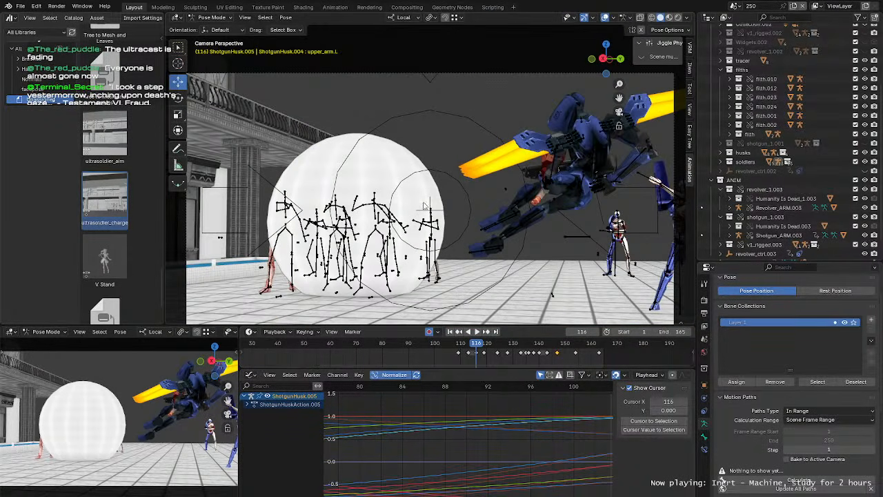
middle_drag(423, 206, 421, 218)
scroll(421, 218, down, 8)
mouse_move(358, 210)
middle_down()
mouse_move(400, 243)
mouse_move(362, 247)
mouse_move(353, 138)
mouse_move(402, 191)
mouse_move(351, 197)
middle_up()
scroll(362, 247, up, 5)
scroll(402, 191, up, 3)
click(332, 192)
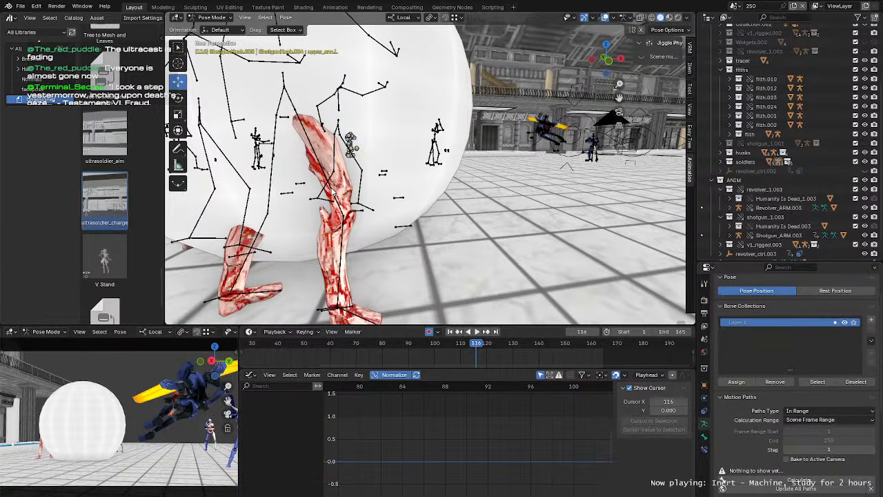
key(ctrl+Tab)
key(ctrl+Tab)
scroll(358, 214, down, 6)
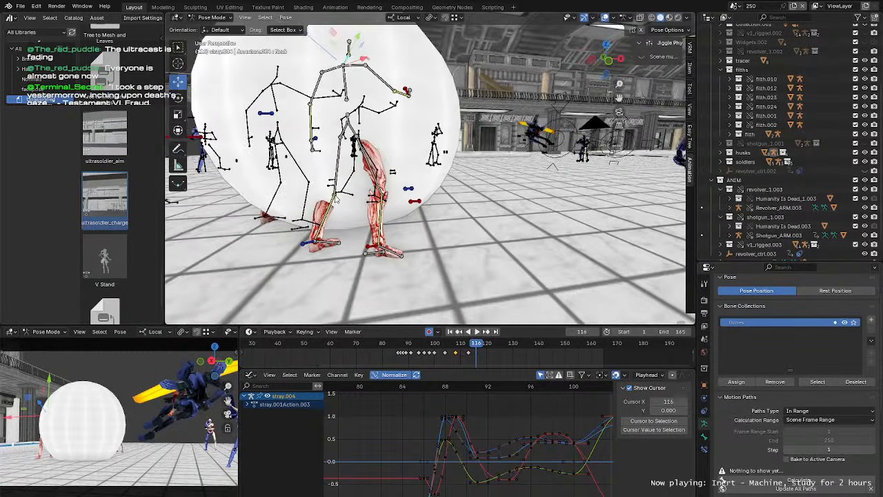
click(385, 236)
middle_drag(385, 236, 481, 217)
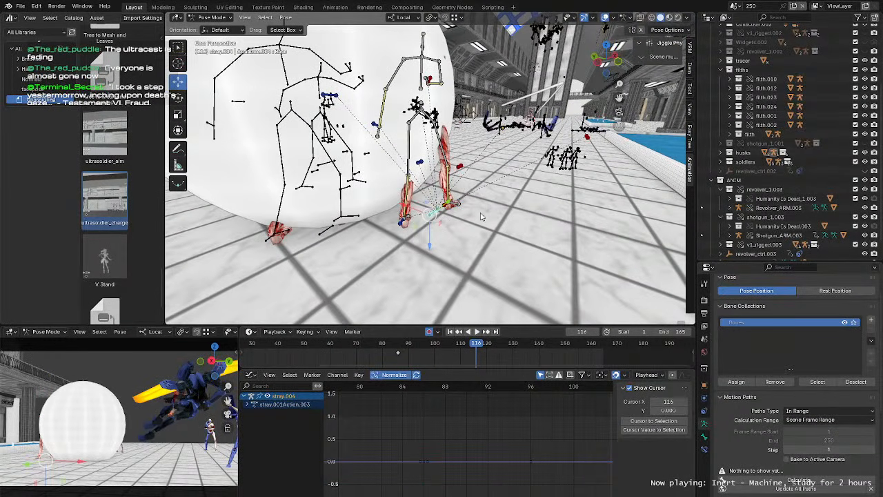
Step: Add stray.005 and stray.006 to the Pose Mode session alongside stray.004 and select the Base bones of all three husks
key(ctrl+Tab)
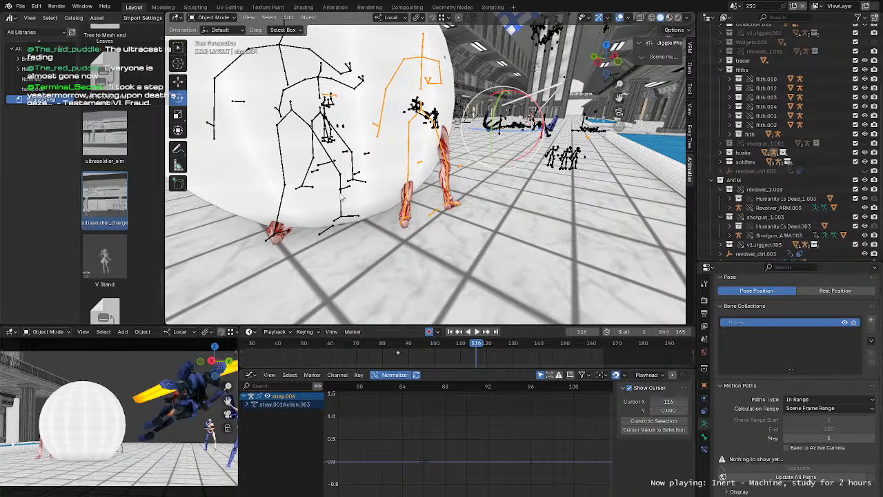
shift+click(340, 197)
middle_drag(389, 177, 416, 211)
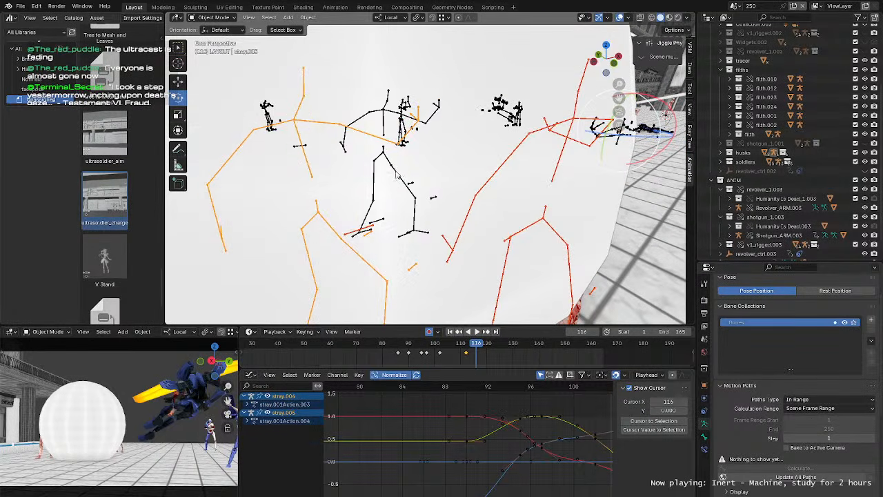
shift+click(395, 173)
middle_drag(395, 172, 418, 190)
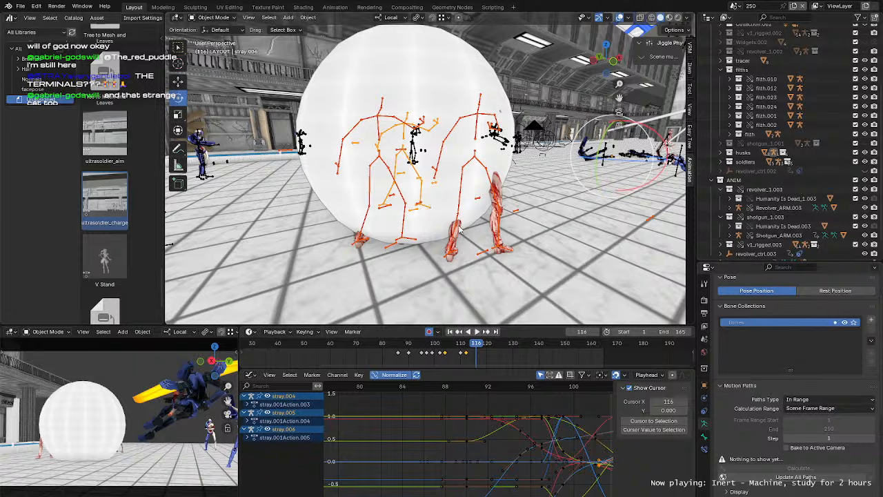
key(ctrl+Tab)
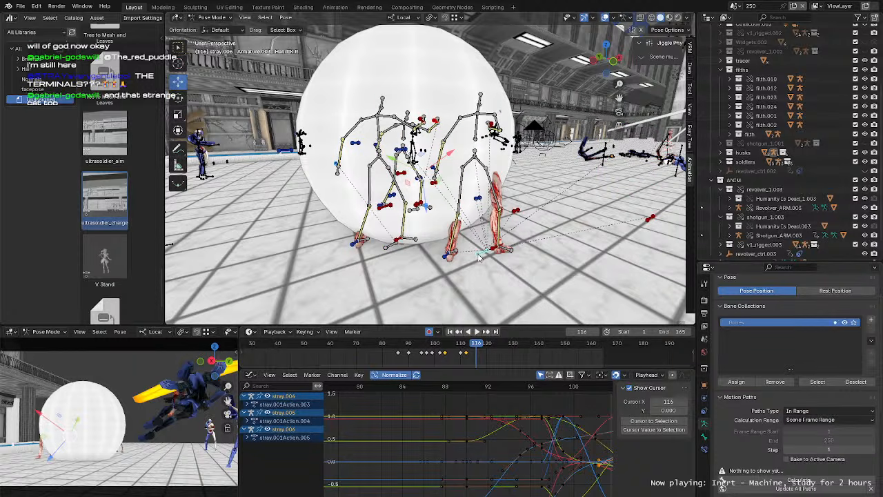
middle_drag(385, 251, 391, 259)
click(409, 268)
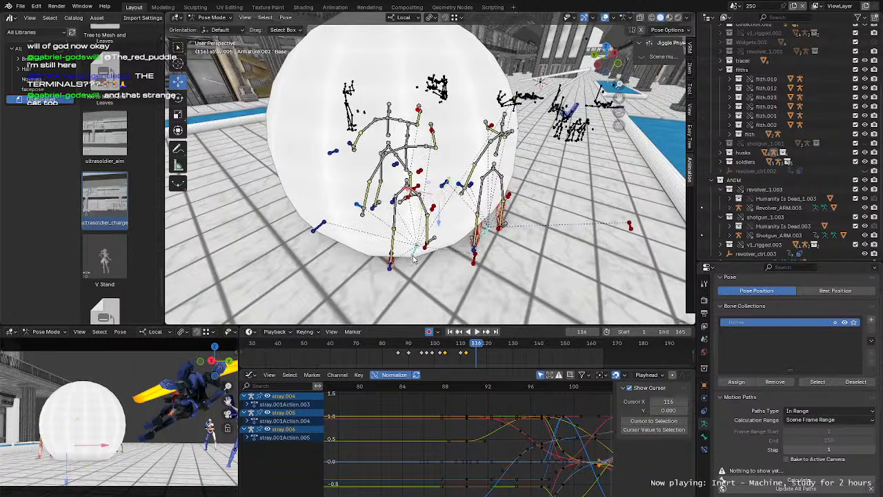
middle_drag(410, 268, 491, 325)
Step: Check the three stray husks around frame 113 and keyframe all channels of their Base bones at frame 115
mouse_move(471, 346)
mouse_down()
mouse_move(462, 346)
mouse_move(477, 358)
mouse_move(468, 354)
mouse_up()
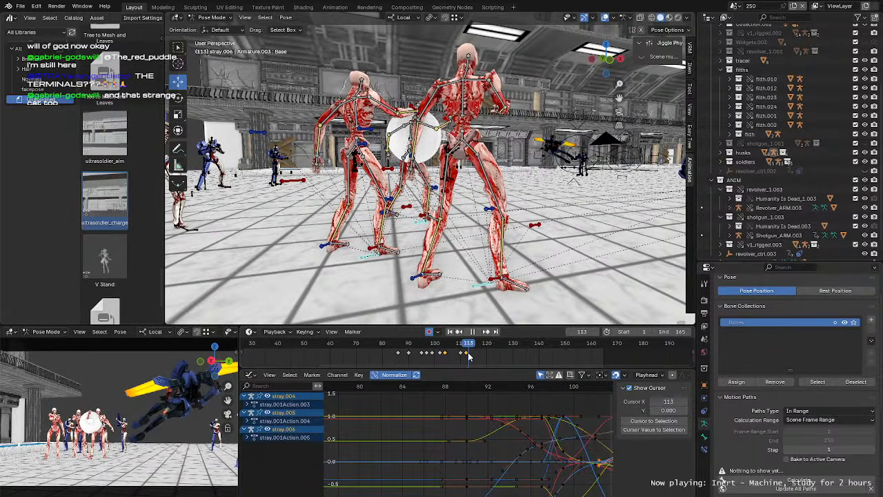
middle_drag(515, 224, 420, 227)
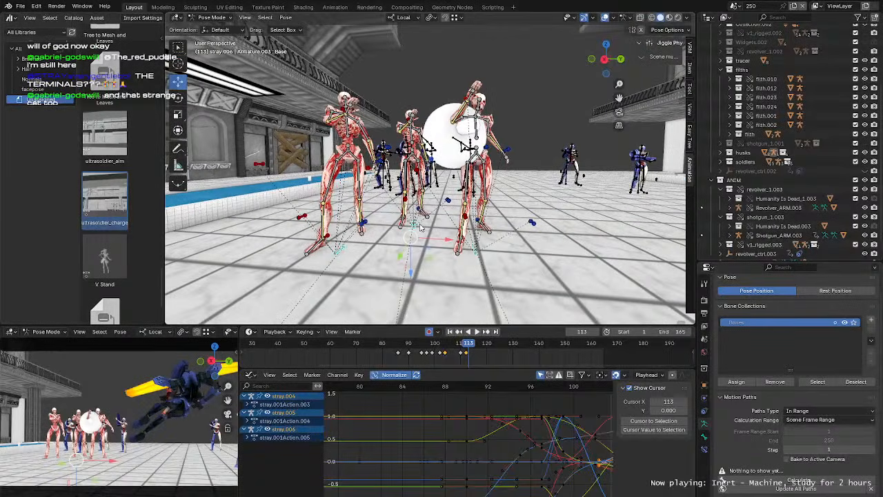
middle_drag(476, 244, 460, 264)
key(space)
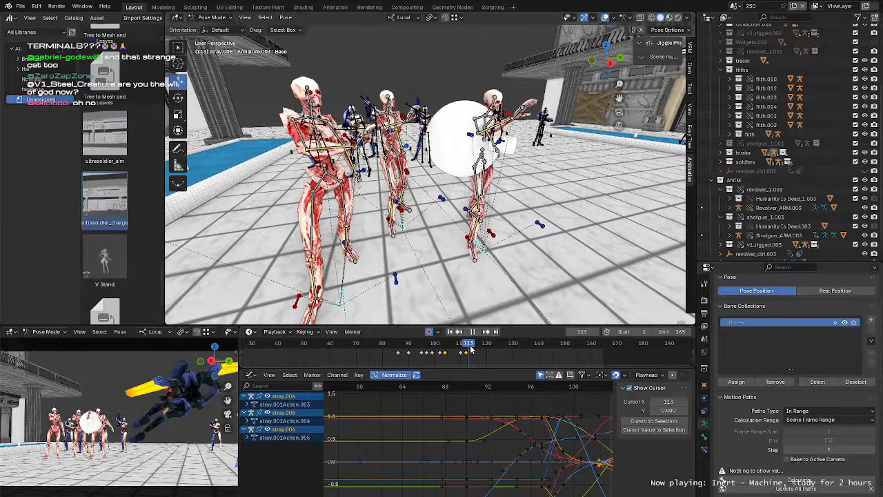
key(Escape)
key(i)
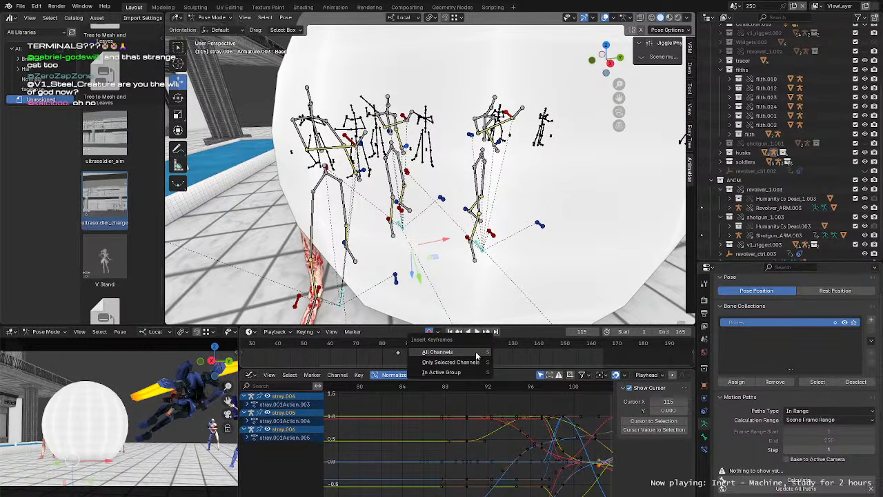
click(476, 354)
Step: Move the three stray husks' Base bones 1.6817 m along local Z at frame 116, below the floor, and play back from around frame 77
key(Right)
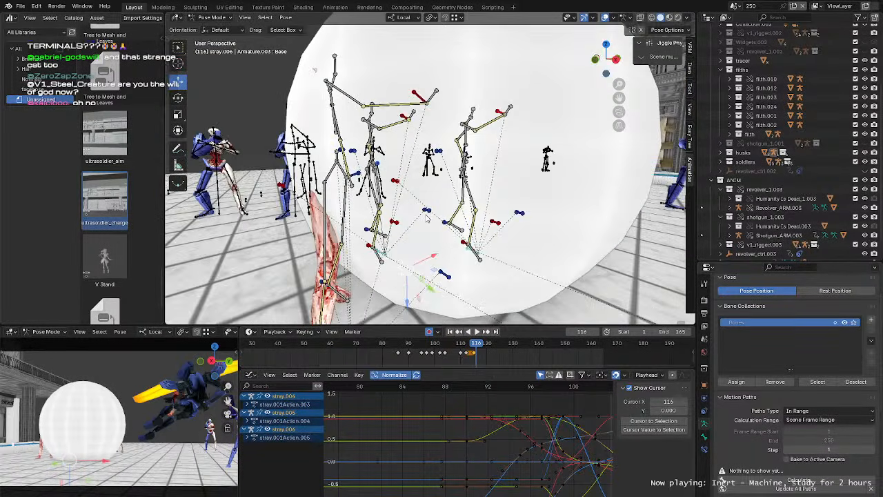
middle_drag(426, 218, 428, 236)
drag(418, 260, 424, 127)
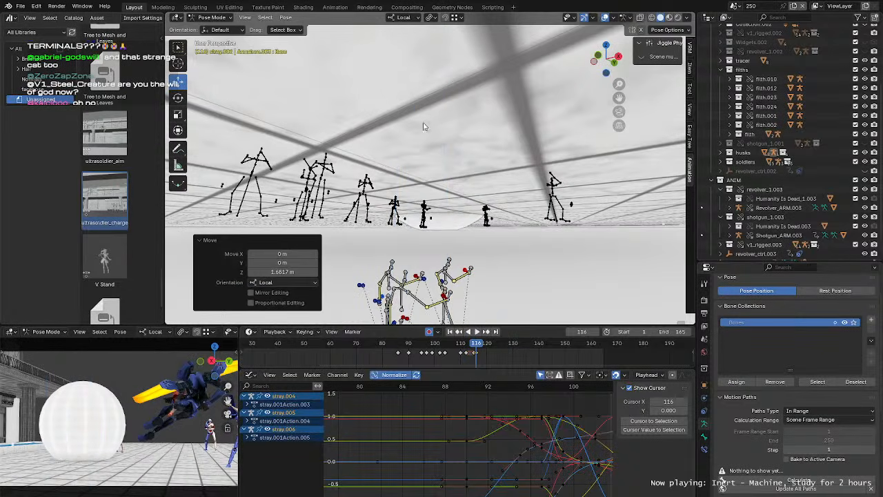
middle_drag(476, 141, 411, 198)
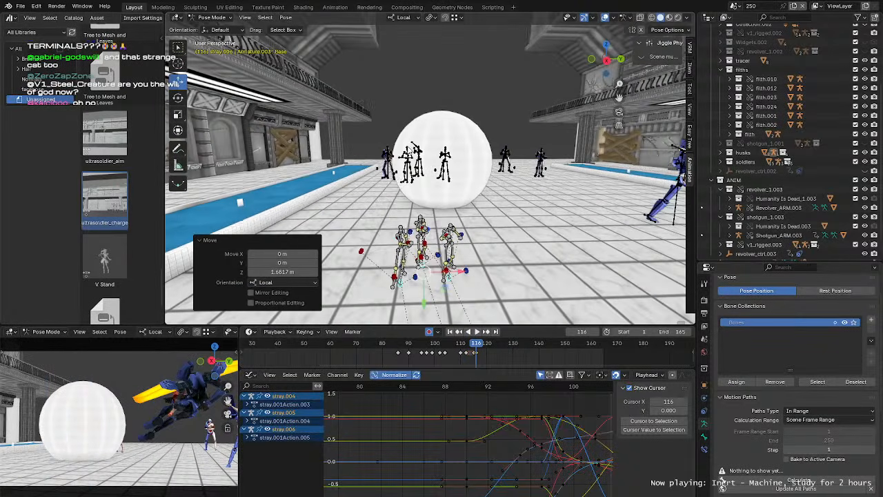
click(374, 342)
key(space)
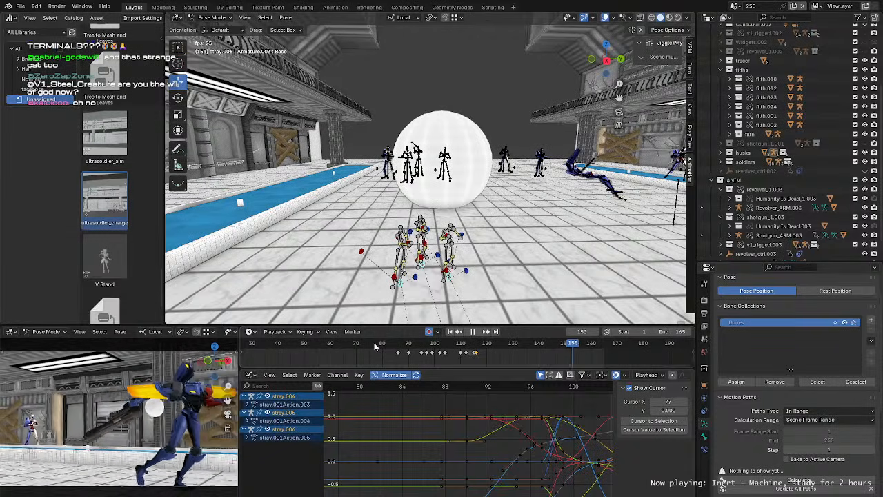
Step: Play back the three stray husks' drop around the explosion, restarting the playback near the beginning of the scene
click(374, 343)
scroll(355, 345, down, 3)
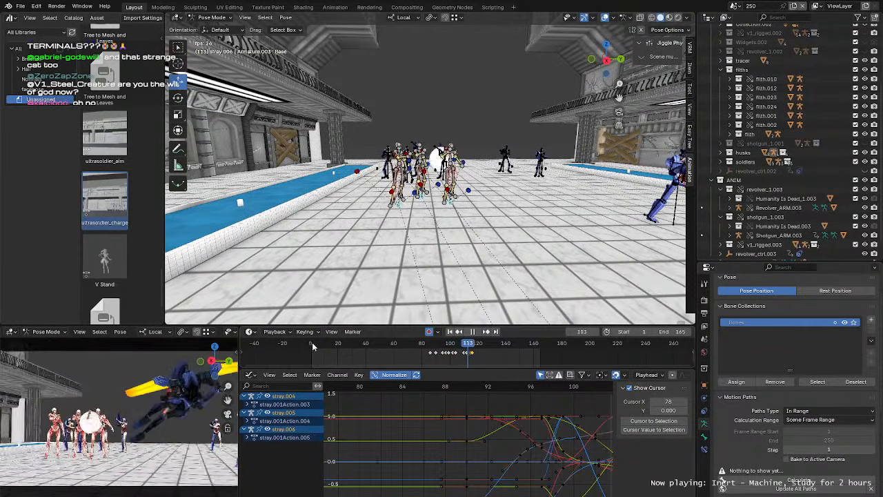
click(311, 342)
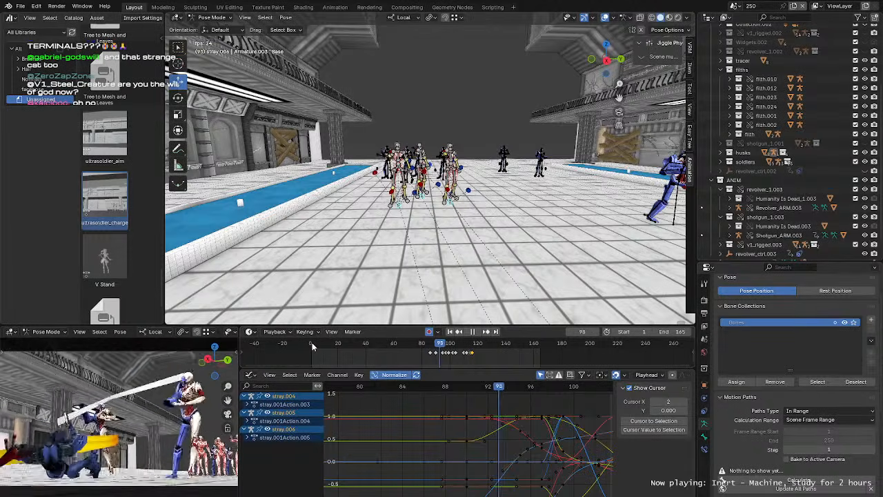
key(space)
Step: Look through the scene camera in the main viewport at frame 1, enlarge the camera frame and hide the overlays
key(grave)
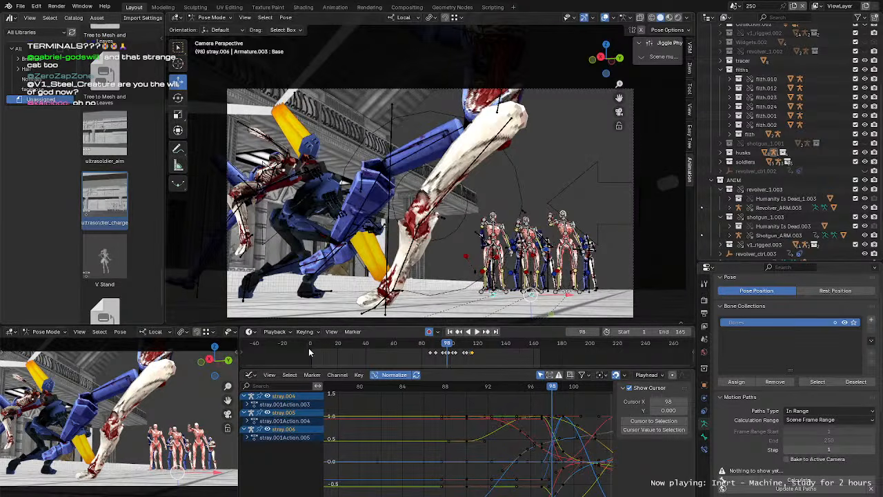
click(309, 352)
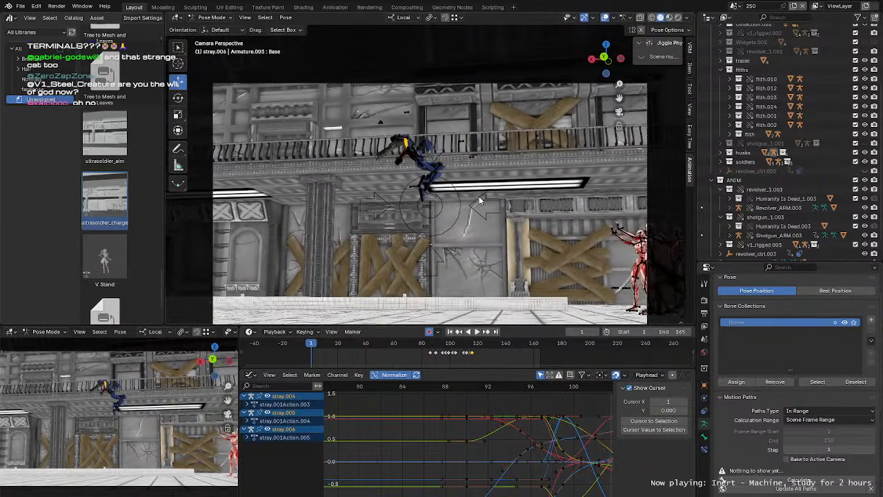
ctrl+middle_drag(481, 201, 481, 175)
ctrl+middle_drag(481, 175, 481, 172)
click(605, 19)
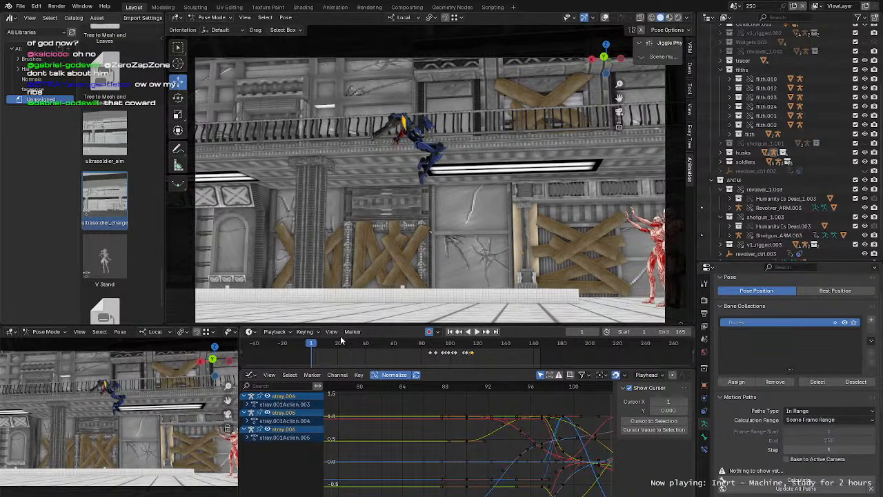
Step: Review the whole fight scene through the camera, replaying it several times from the opening frames
click(311, 343)
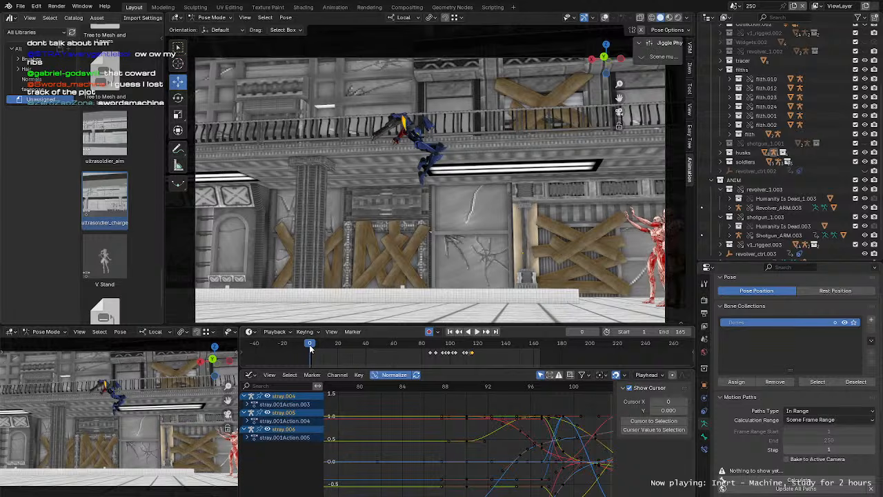
key(space)
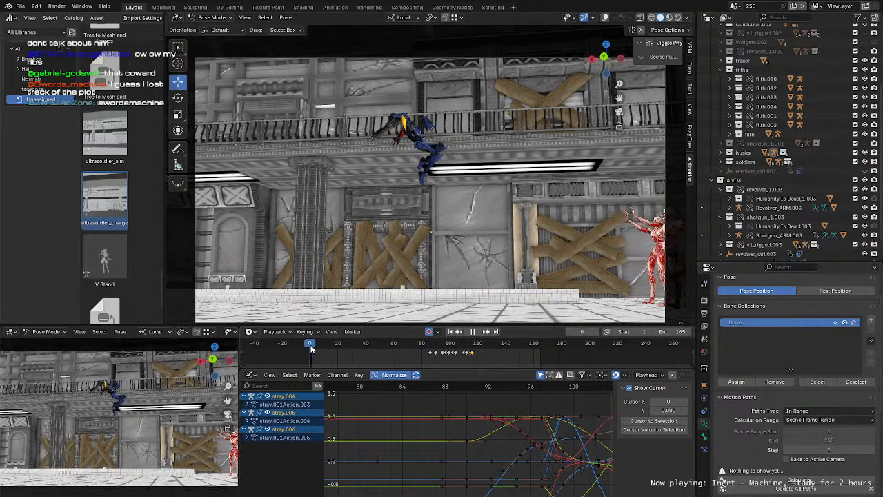
key(space)
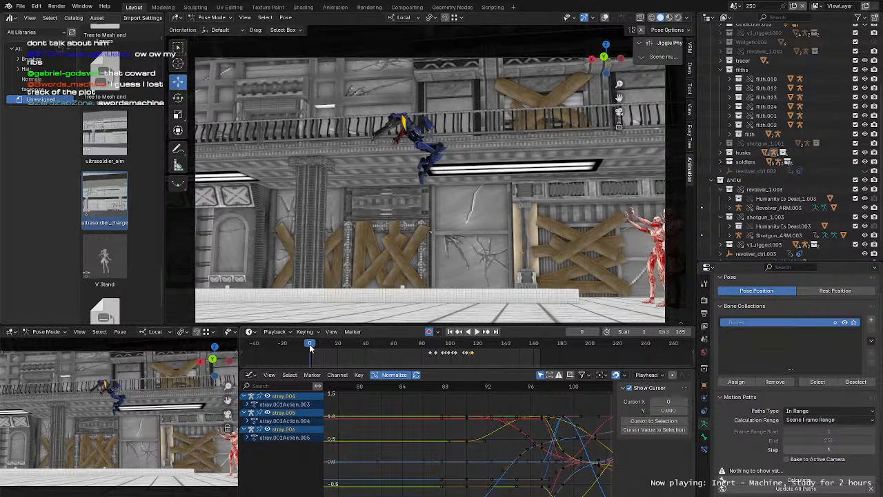
key(space)
key(space)
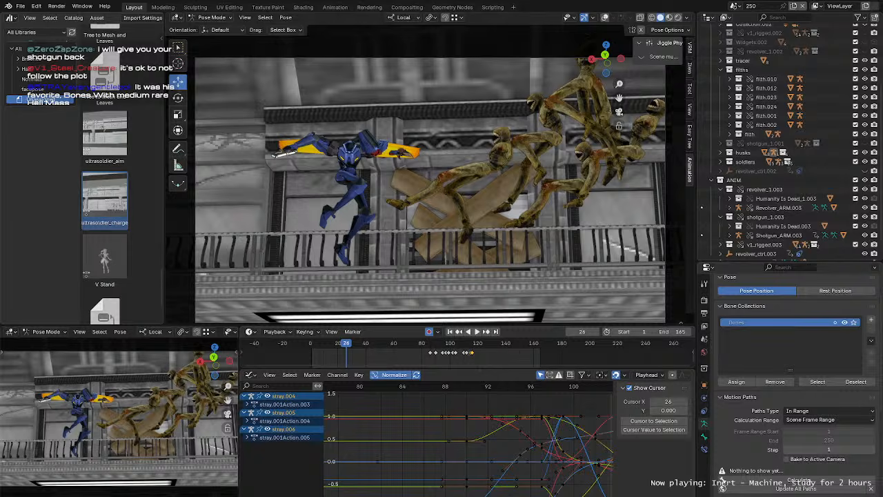
click(312, 345)
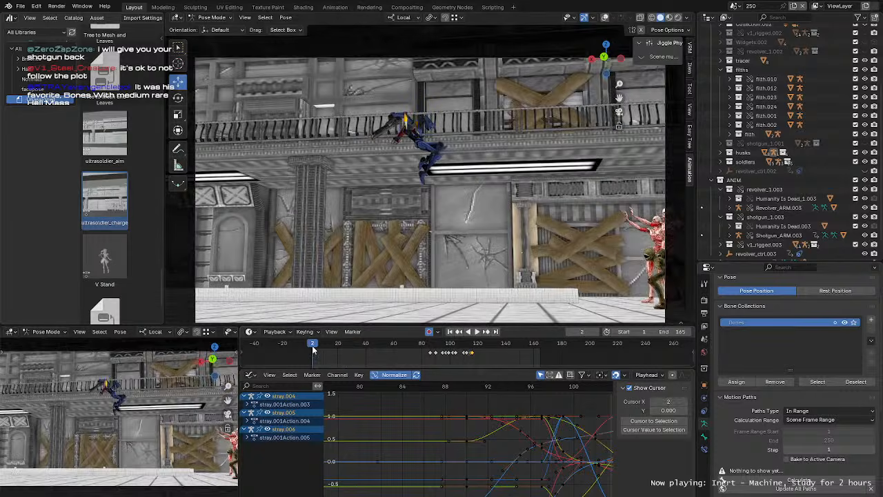
key(space)
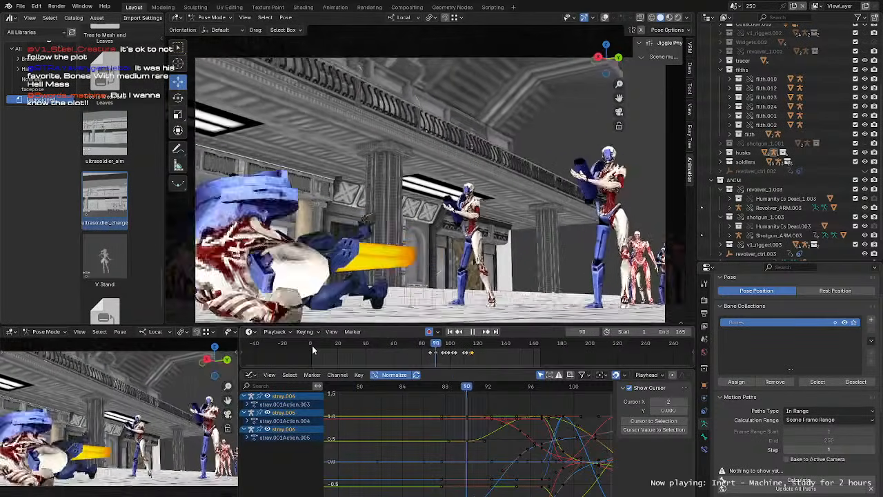
click(312, 345)
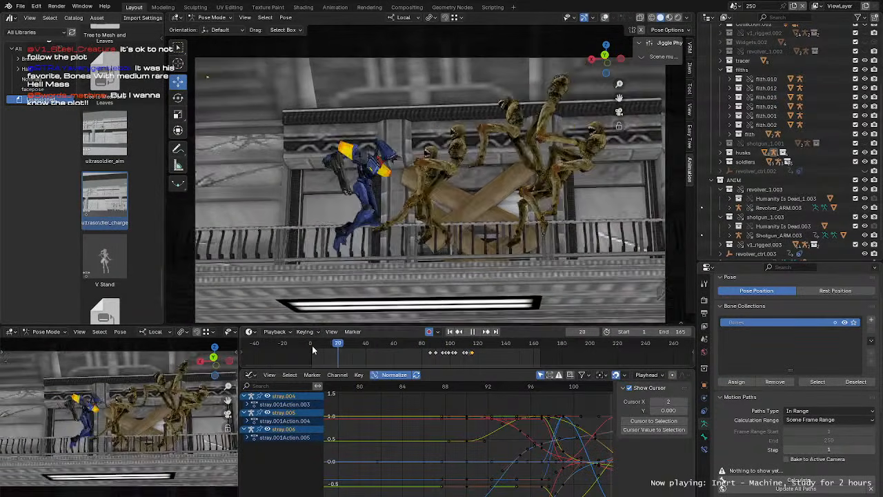
click(311, 344)
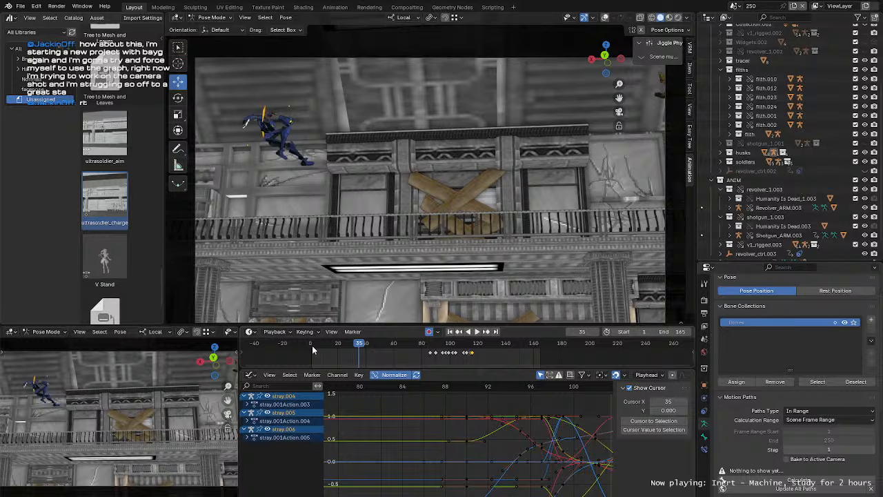
click(313, 346)
key(space)
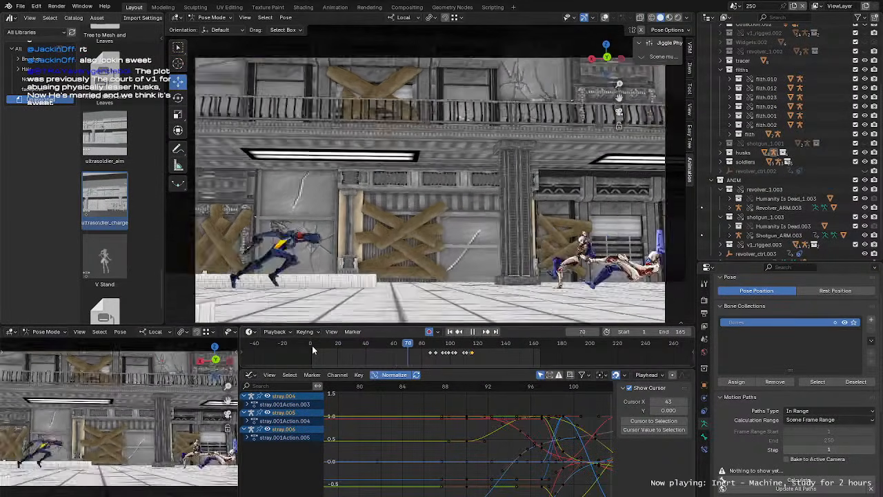
Step: Stop the playback and scrub forward to frame 116 to inspect the white explosion sphere
key(space)
click(389, 344)
drag(390, 345, 473, 368)
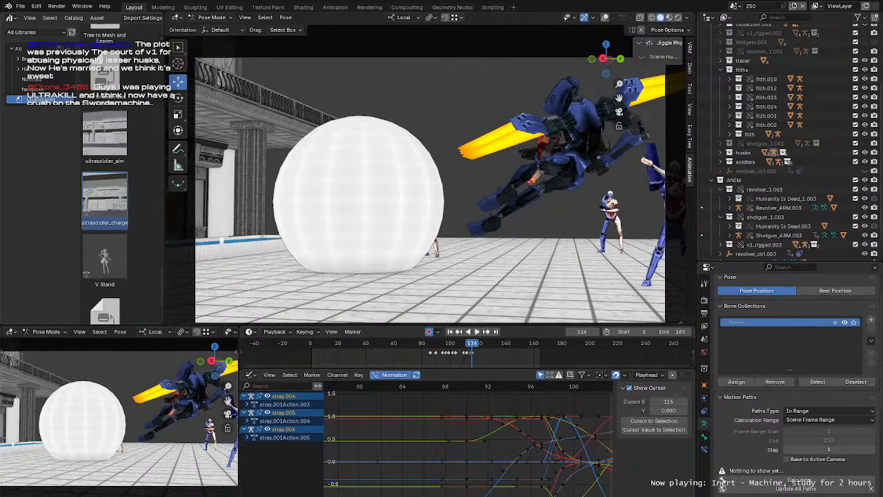
click(22, 6)
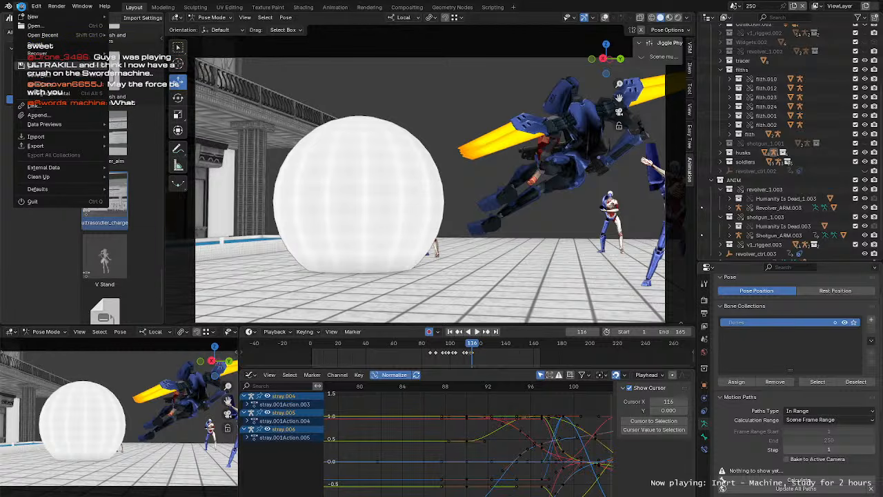
click(21, 7)
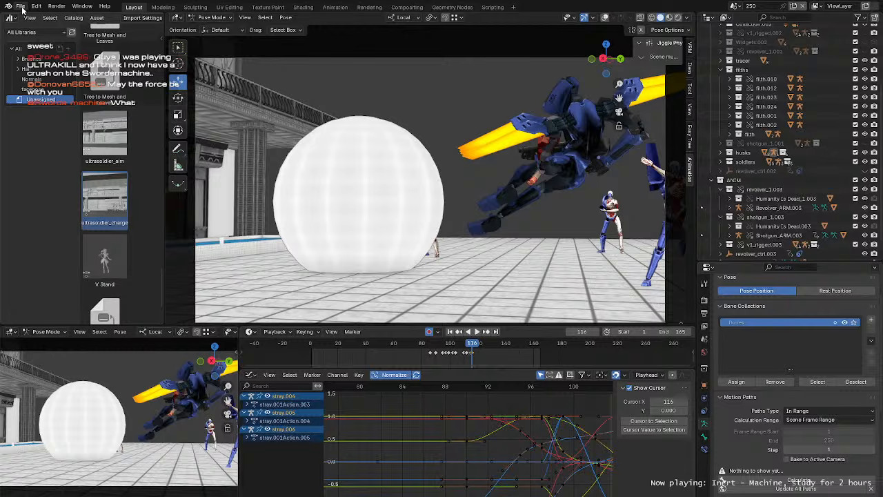
click(22, 6)
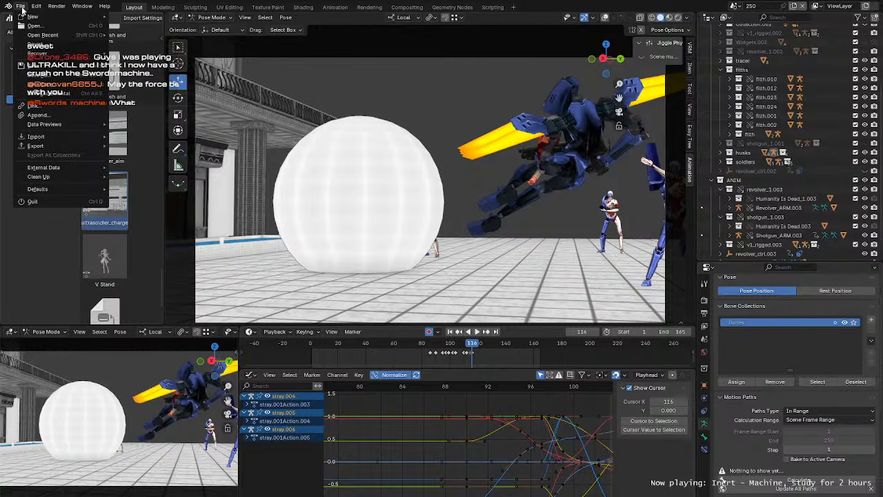
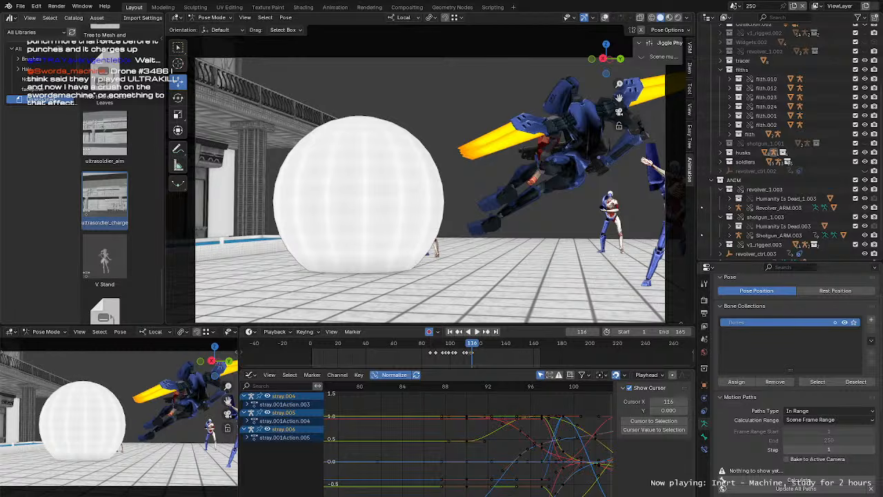
Step: Collapse the main viewport's sidebar and zoom out slightly so the whole camera frame is unobstructed
ctrl+middle_drag(380, 108, 379, 107)
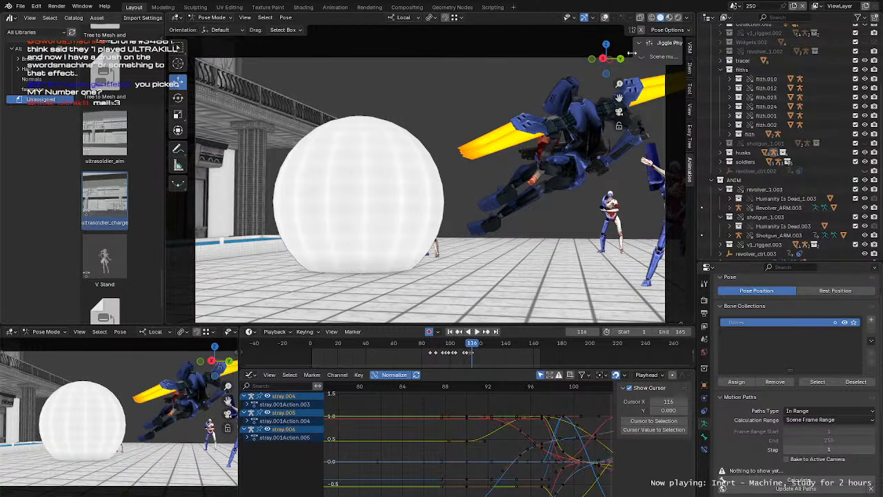
drag(629, 57, 693, 63)
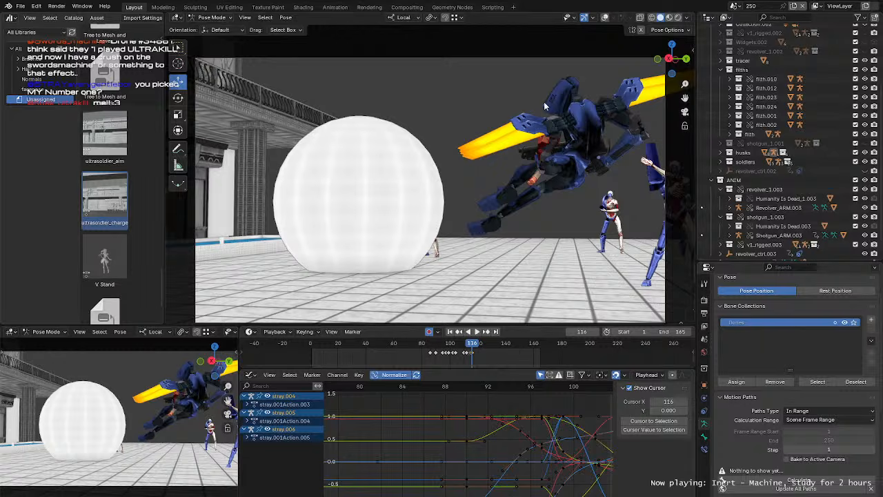
ctrl+middle_drag(529, 104, 525, 112)
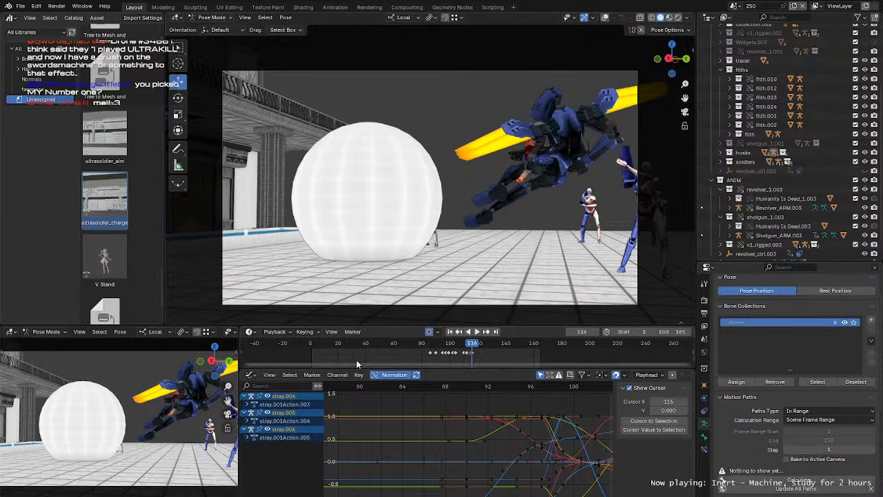
Step: Play the fight scene from its opening frames in the cleared camera view and stop at frame 156
click(315, 345)
key(space)
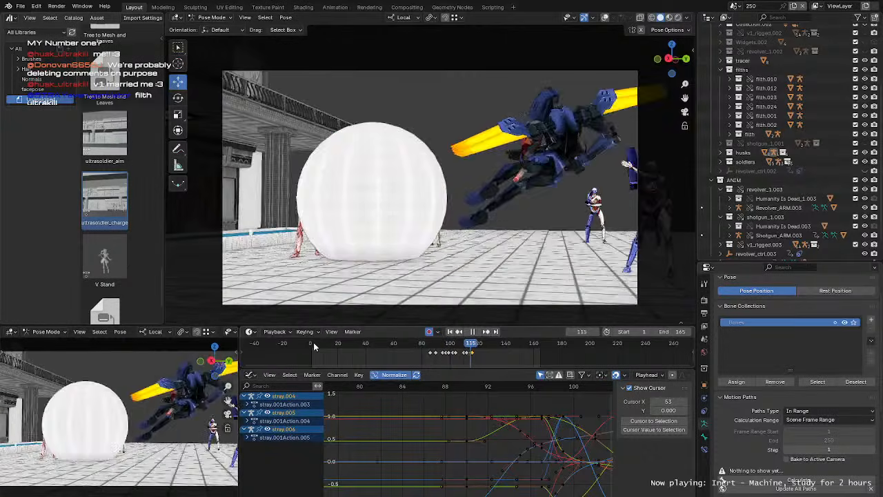
key(space)
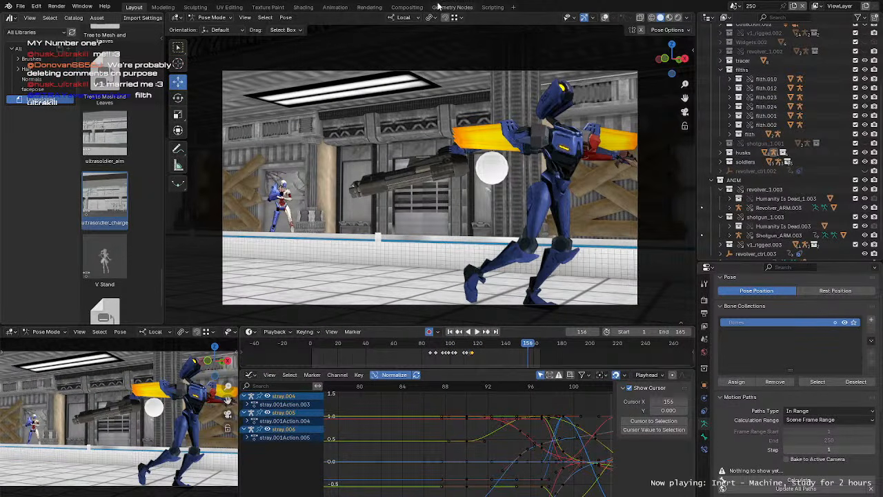
click(21, 6)
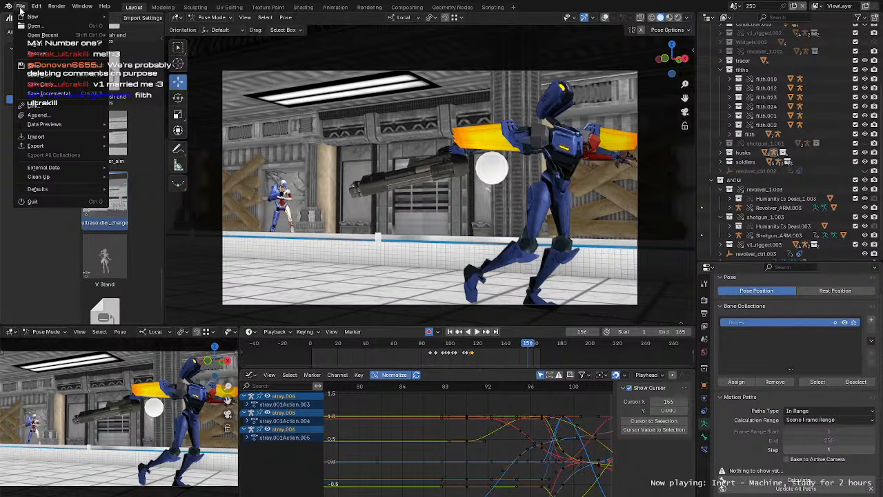
click(20, 8)
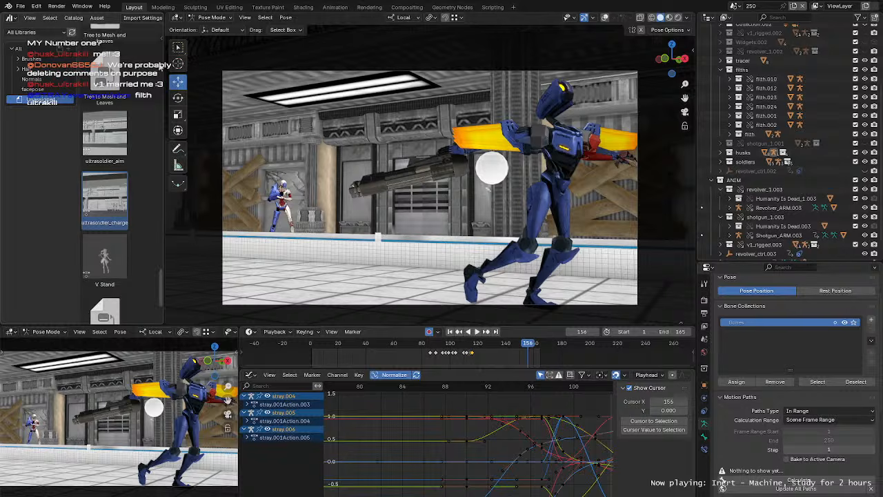
Step: Narrow the asset browser and its catalog list to give the main viewport more width
mouse_move(164, 69)
mouse_down()
mouse_move(90, 69)
mouse_move(186, 77)
mouse_move(153, 81)
mouse_up()
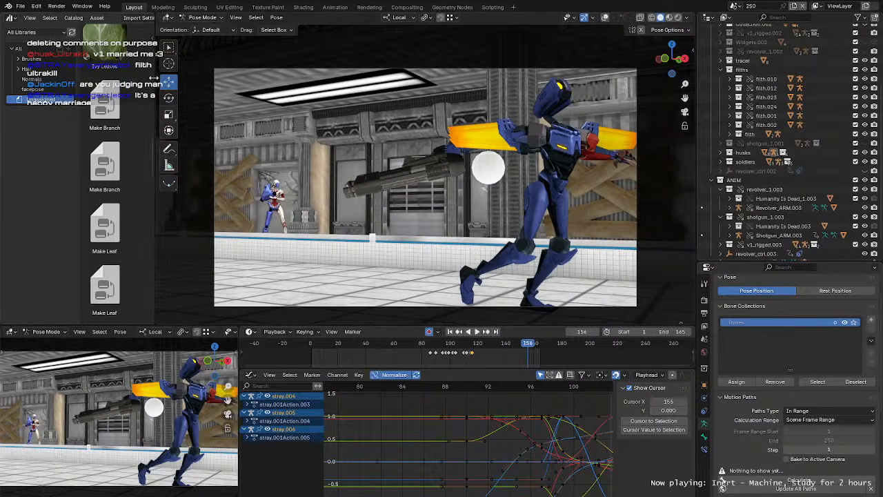
mouse_move(81, 144)
mouse_down()
mouse_move(31, 141)
mouse_move(75, 142)
mouse_up()
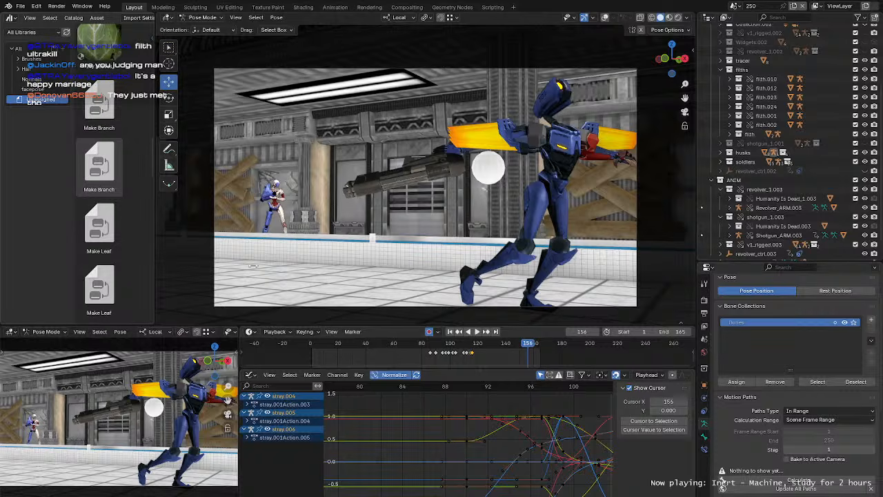
Step: Scrub back from frame 86 and replay the fight scene, looping past its end into the opening frames
scroll(442, 348, up, 3)
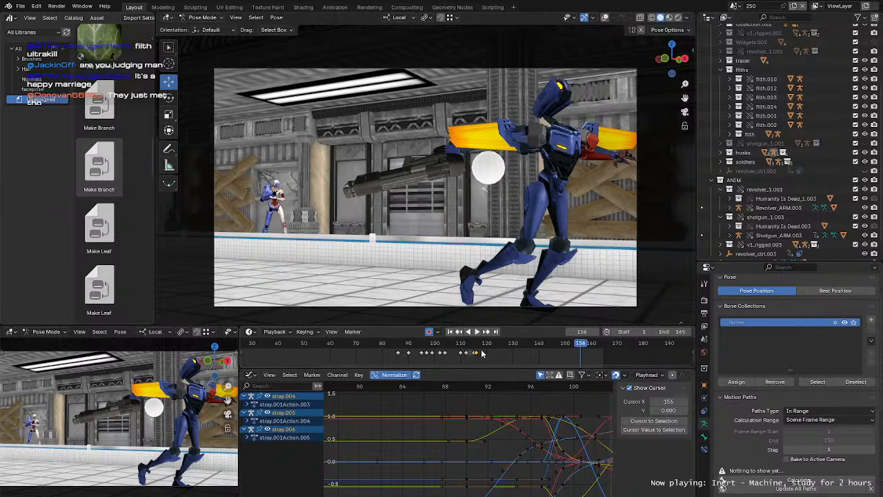
click(403, 345)
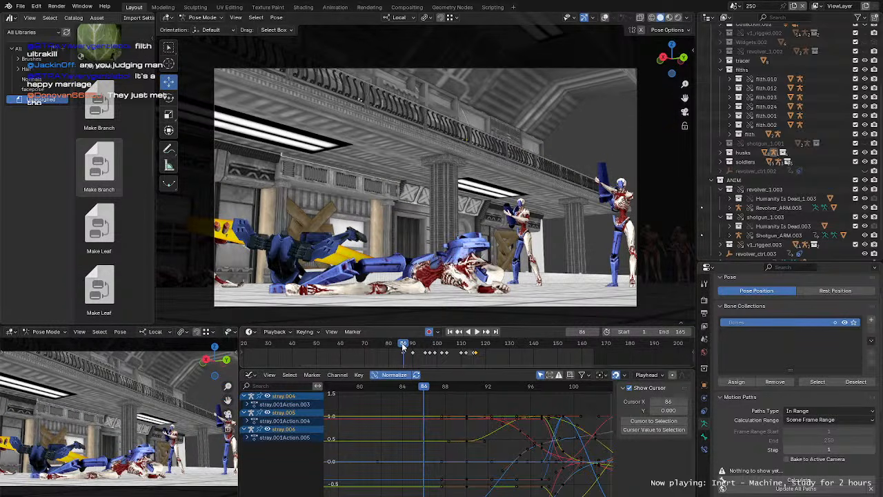
drag(404, 347, 380, 349)
key(space)
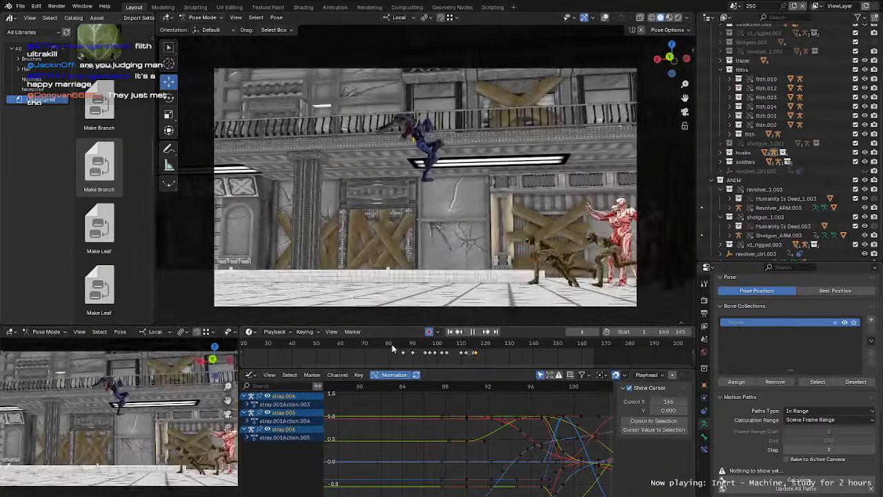
key(space)
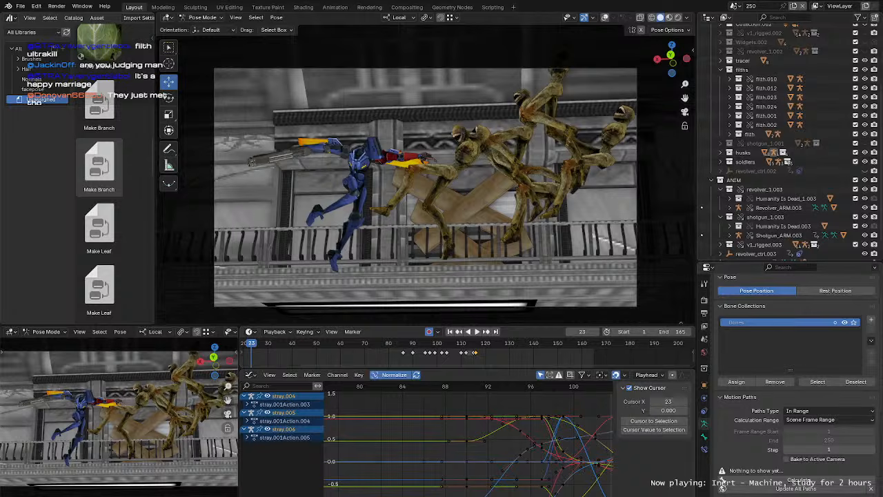
scroll(328, 359, down, 2)
scroll(329, 358, down, 1)
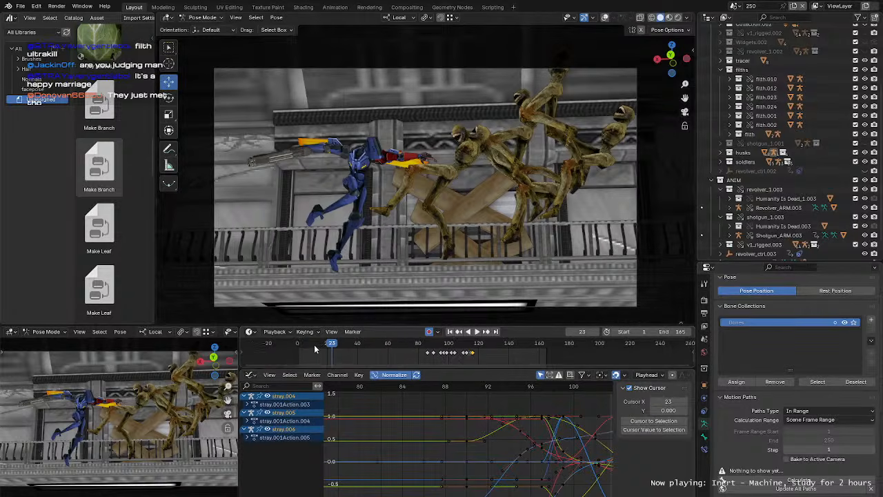
key(space)
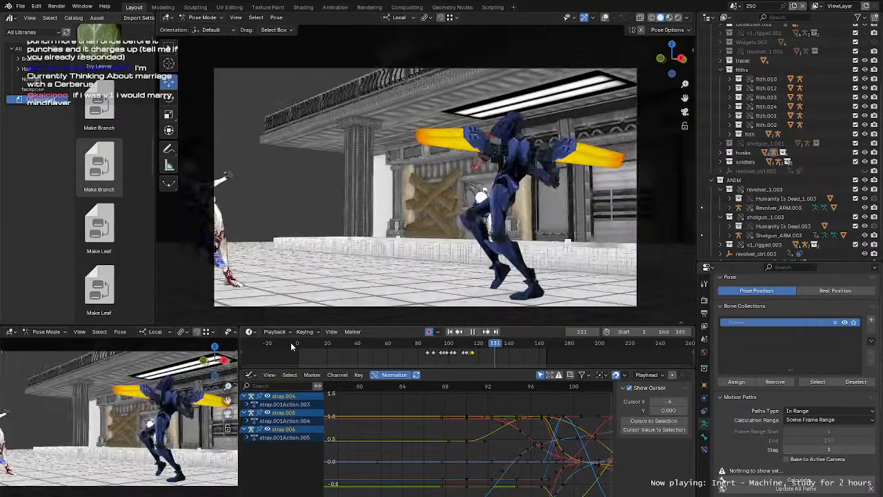
key(space)
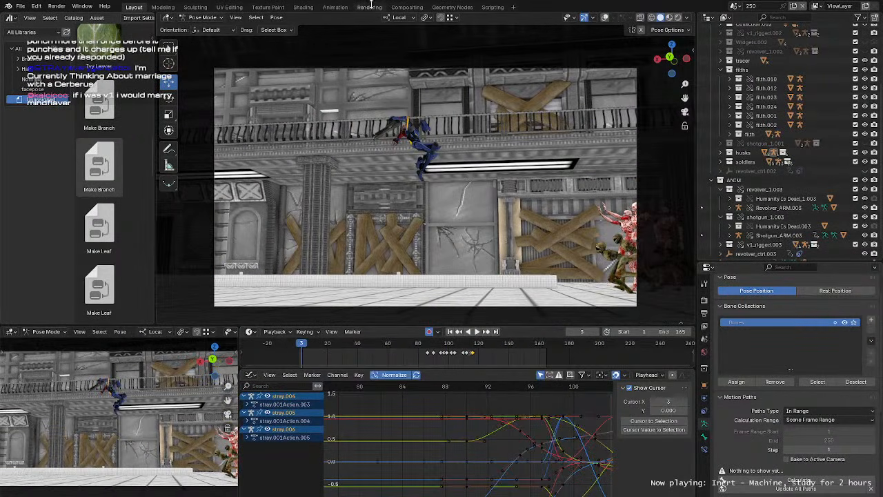
click(20, 6)
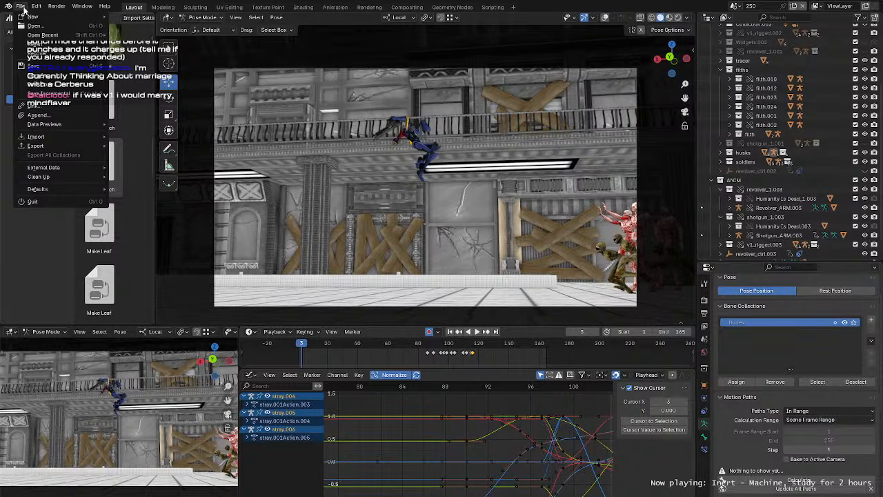
click(37, 26)
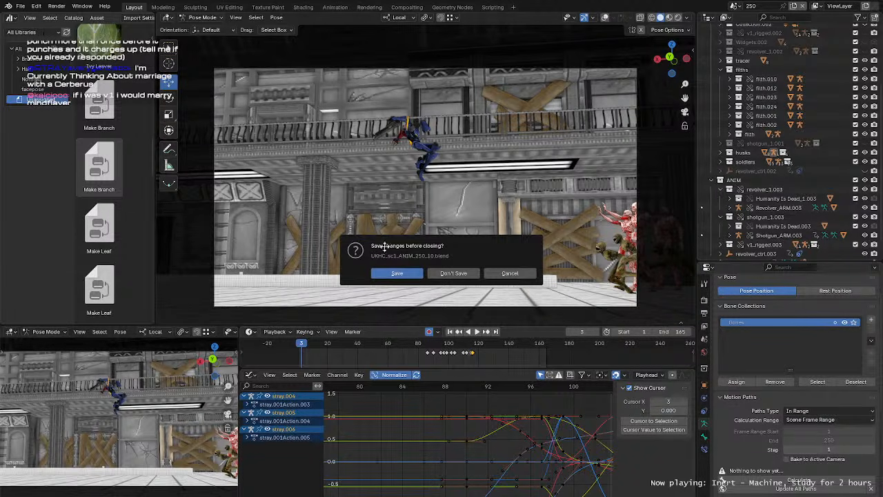
click(510, 273)
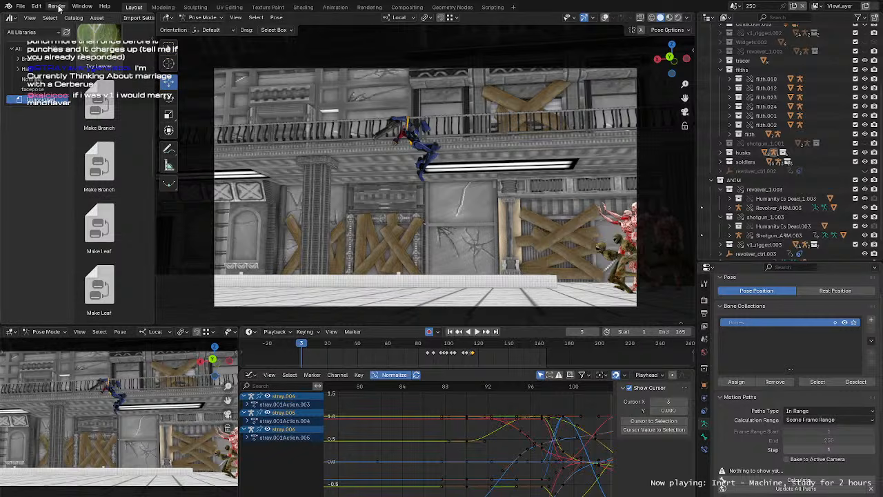
Step: Open the animation file that contains the shot scenes 260 and 265
click(20, 7)
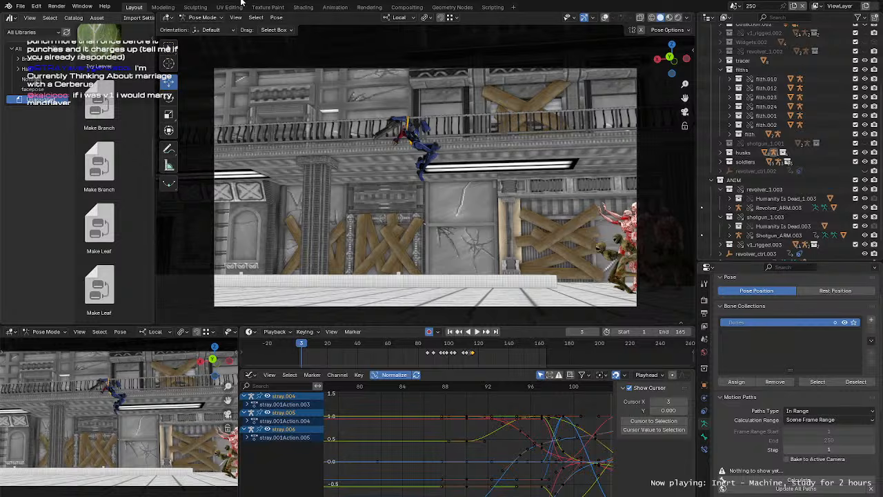
click(21, 6)
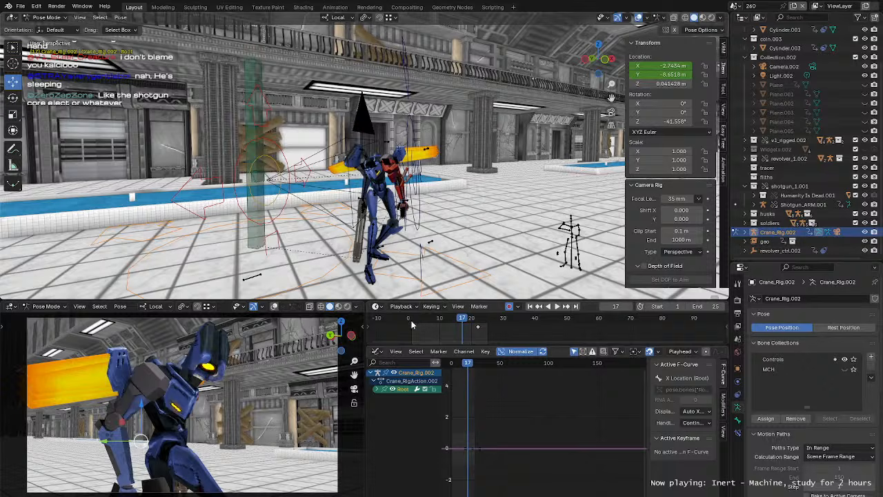
Step: Play scene 260's animation, return to frame 1 and view the blue robot from another angle
click(412, 323)
key(space)
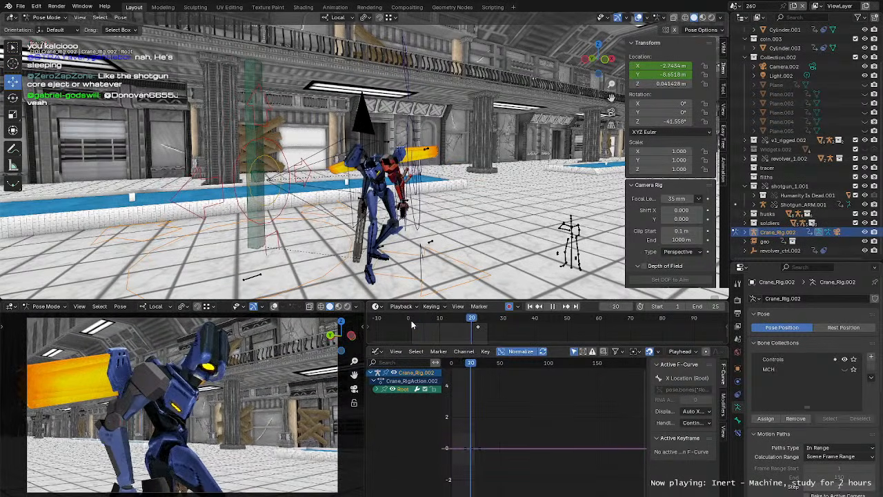
key(space)
click(411, 320)
middle_drag(448, 171, 381, 152)
scroll(434, 134, down, 4)
Step: Switch to scene 265 and play its animation, replaying it from frame 1
click(735, 7)
click(739, 25)
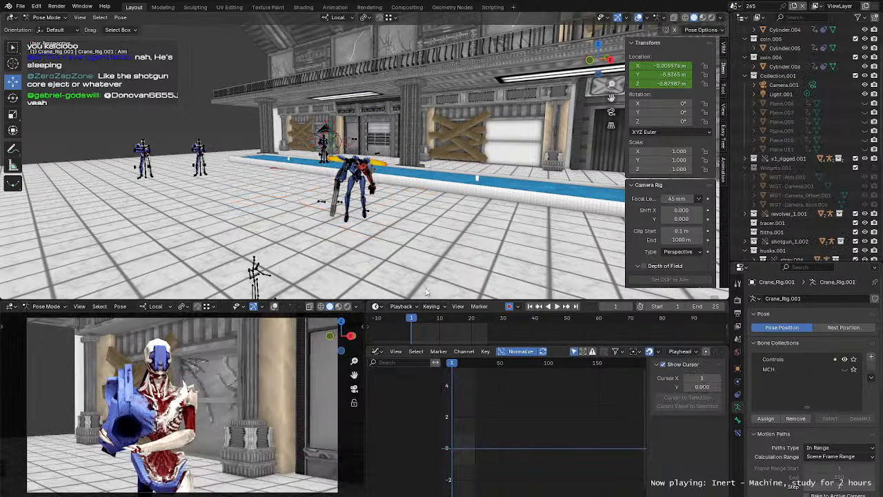
key(space)
key(space)
key(space)
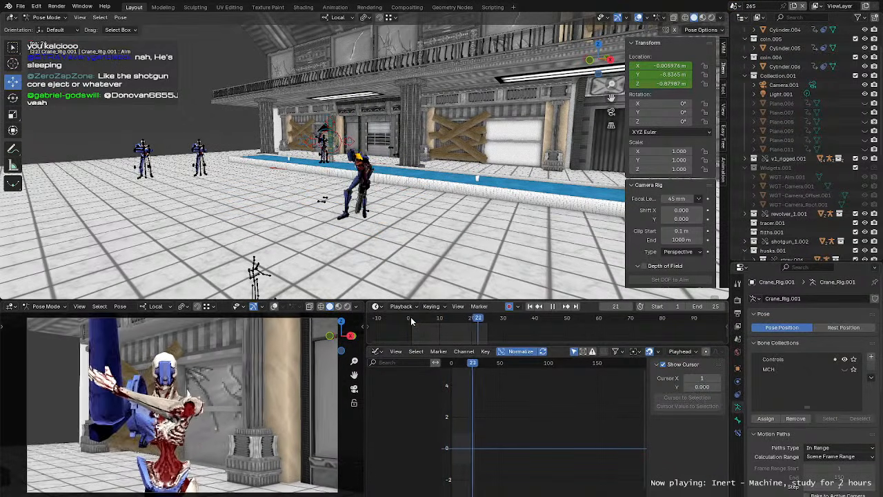
key(space)
click(411, 317)
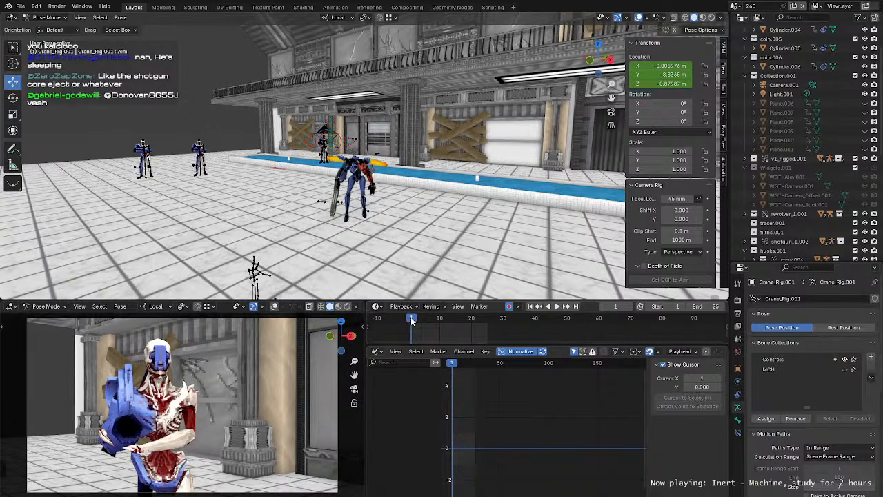
key(space)
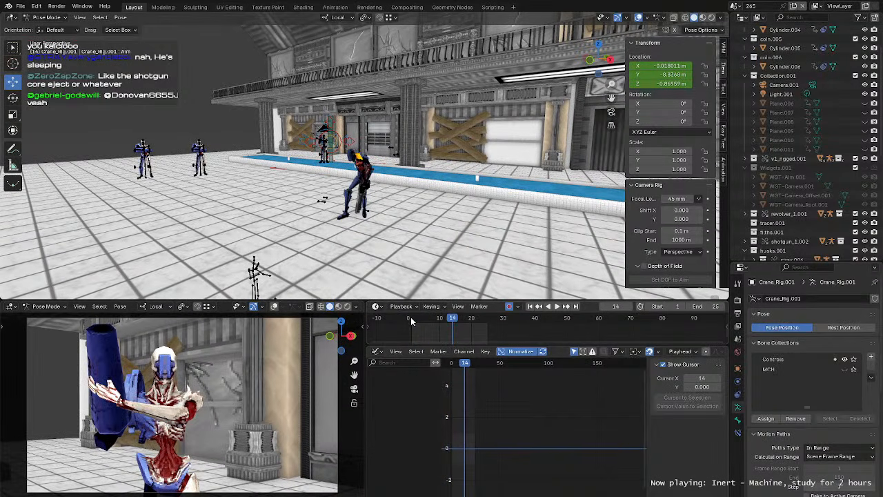
Step: Switch back to scene 260 and select the winged blue robot's armature in Object Mode
click(735, 7)
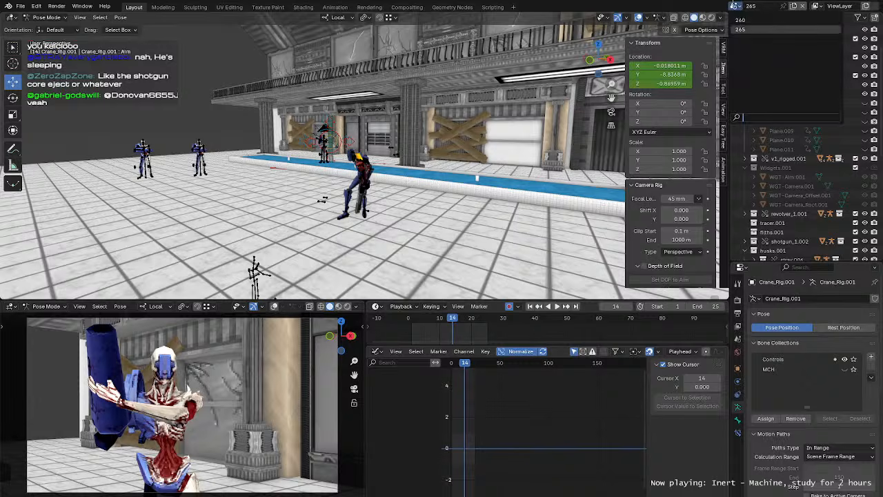
click(734, 28)
scroll(415, 184, up, 2)
mouse_move(414, 184)
middle_down()
mouse_move(463, 184)
mouse_move(454, 198)
mouse_move(431, 201)
mouse_move(401, 174)
mouse_move(404, 193)
middle_up()
scroll(463, 184, up, 2)
key(ctrl+Tab)
click(440, 214)
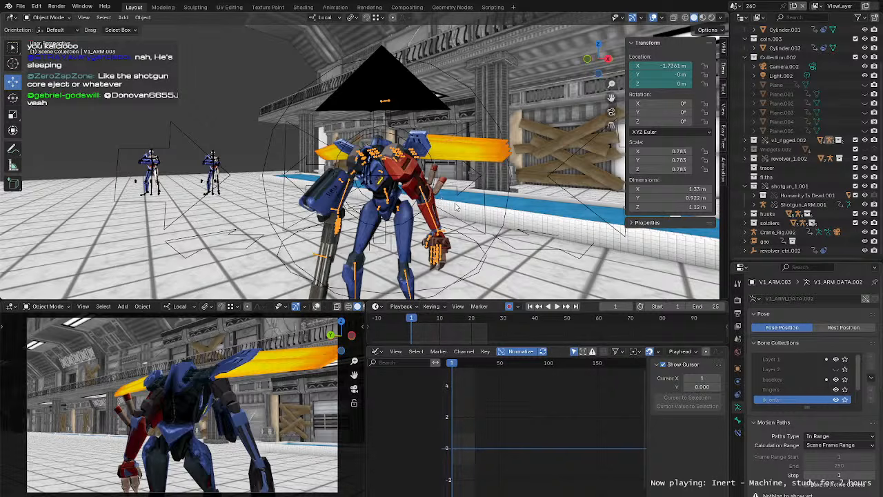
Step: Widen the outliner and collapse the coin.002, coin.001, coin.003 and Collection.002 collections
middle_drag(444, 198, 410, 176)
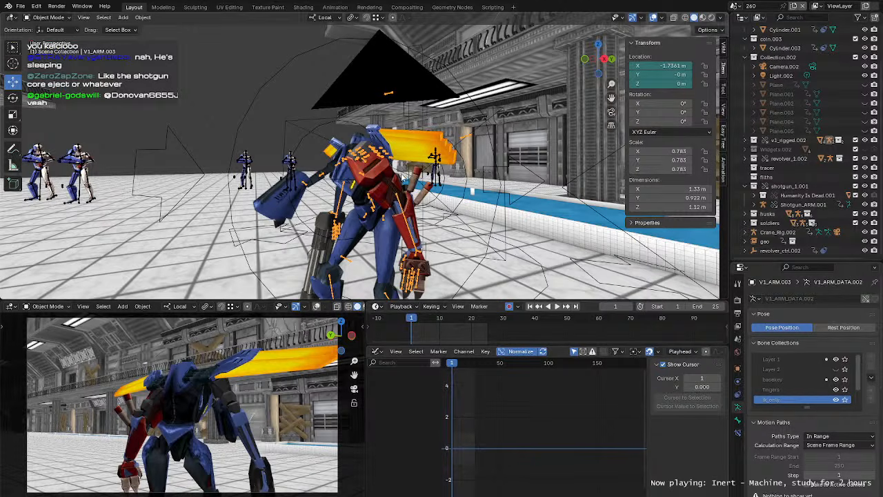
drag(733, 135, 613, 143)
scroll(649, 104, up, 3)
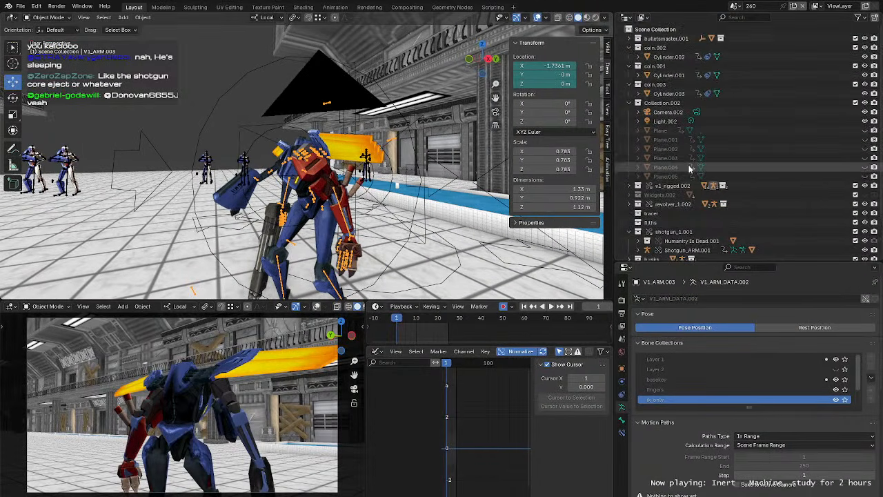
click(629, 48)
click(629, 57)
click(629, 66)
click(629, 75)
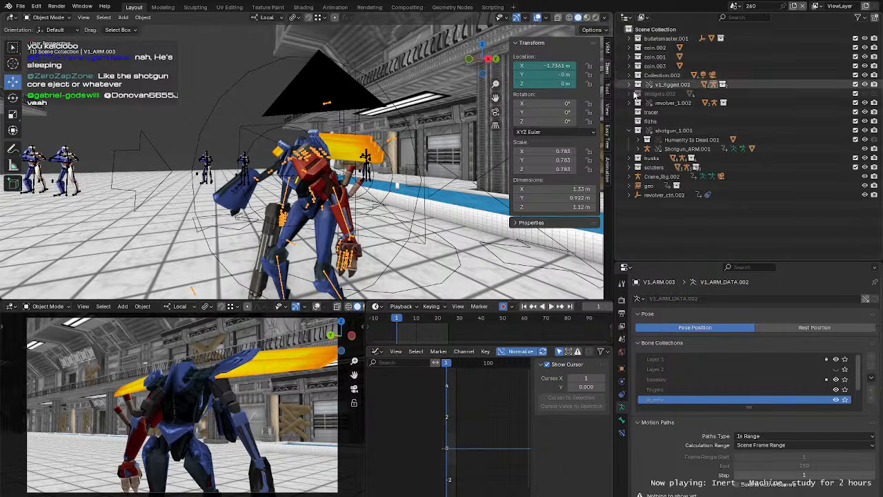
Step: Create a new collection at scene level and name it LAYOUT
right_click(661, 216)
click(662, 215)
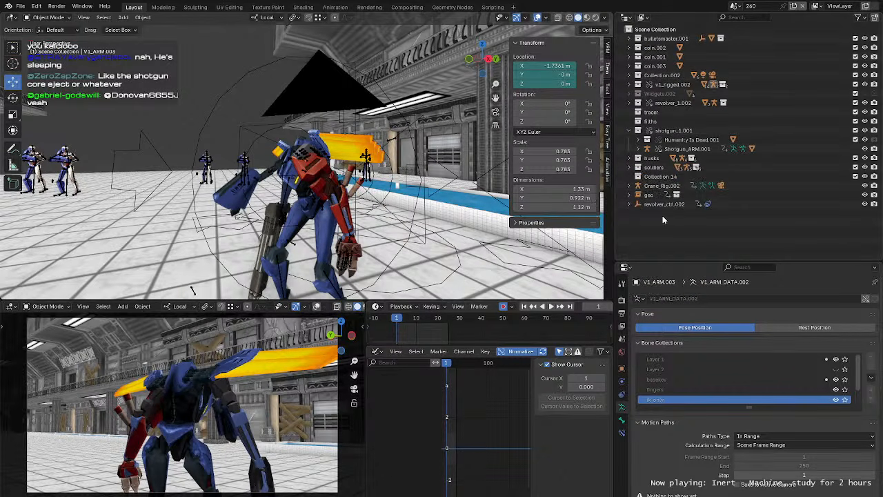
double_click(660, 177)
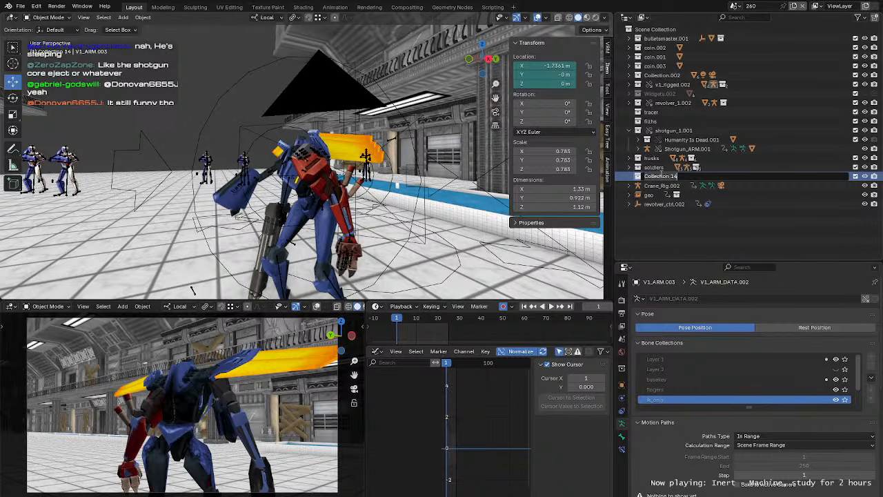
text(l)
key(Return)
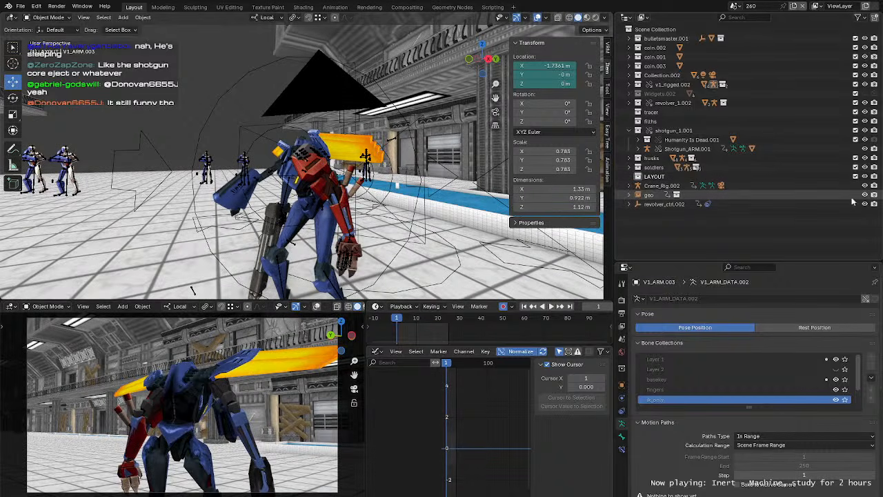
Step: Play the opening frames of scene 260 briefly and return to frame 1
click(667, 177)
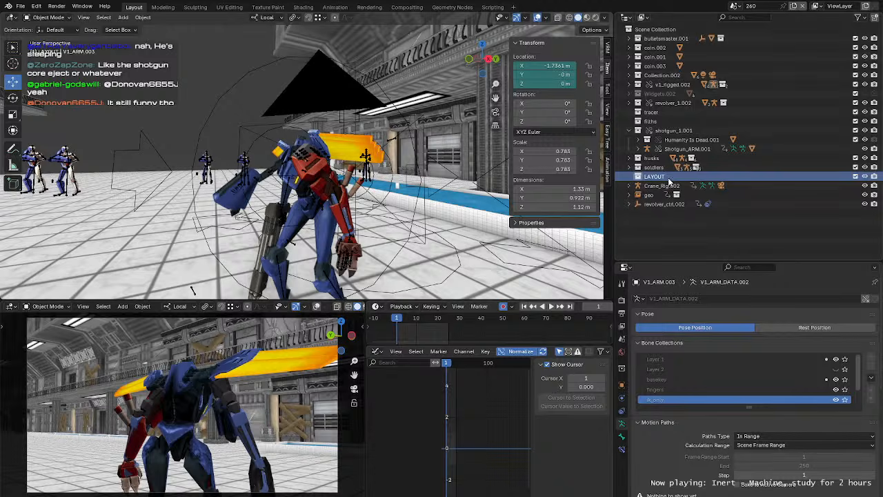
key(space)
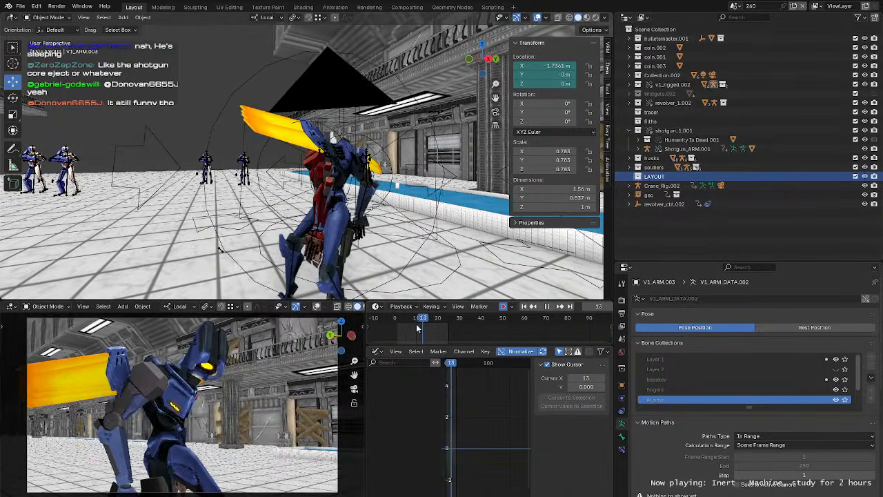
key(Escape)
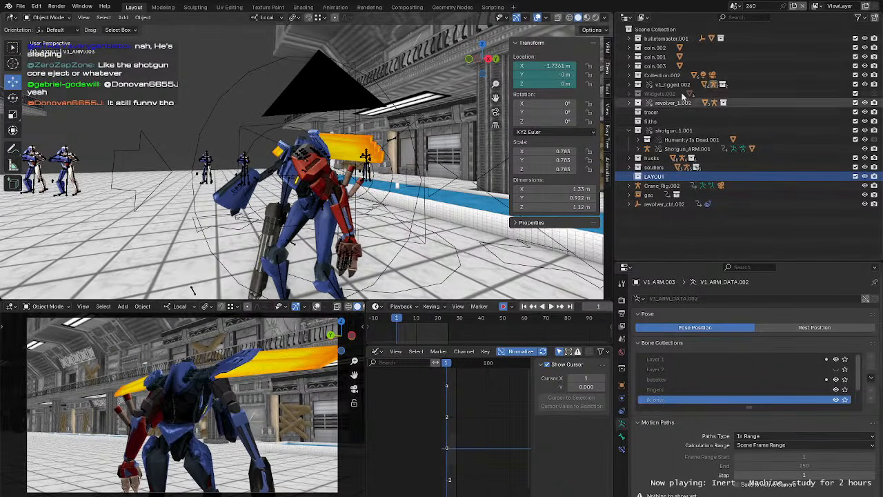
Step: Move all collections from bulletsmaster.001 through soldiers, plus the revolver_ctrl.002 empty, into the LAYOUT collection
click(654, 168)
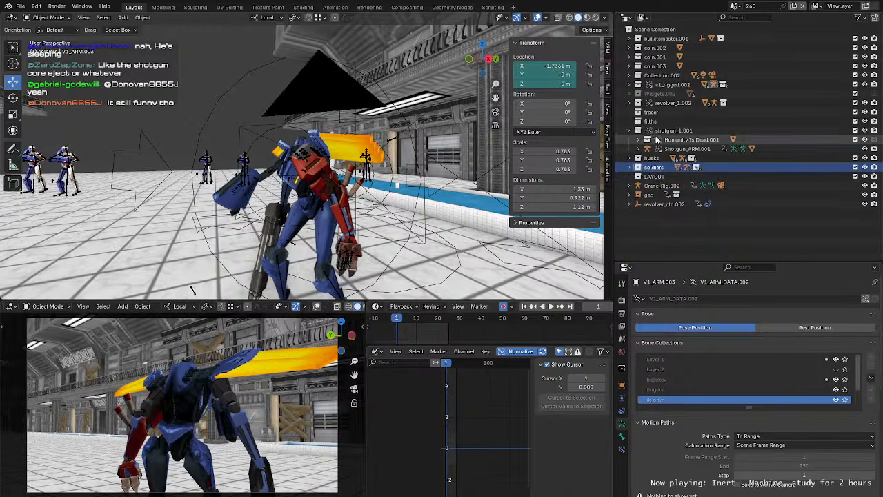
shift+click(660, 40)
drag(661, 40, 652, 178)
right_click(663, 237)
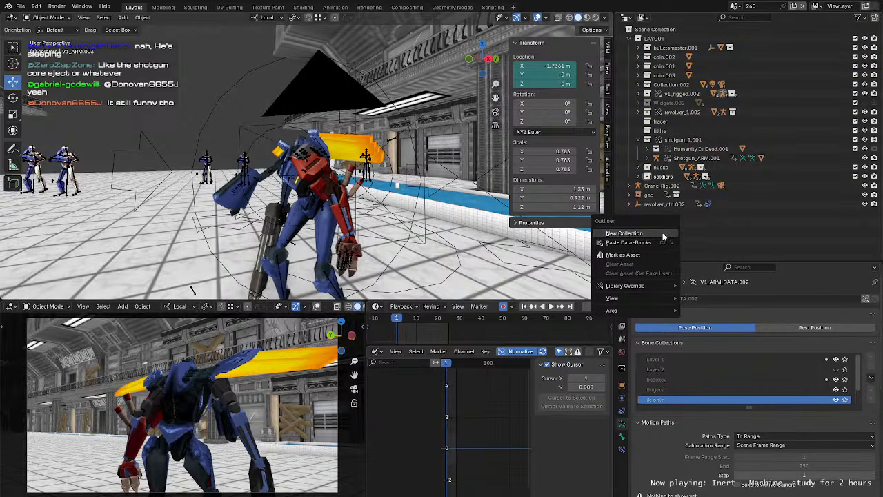
click(663, 204)
drag(664, 205, 657, 40)
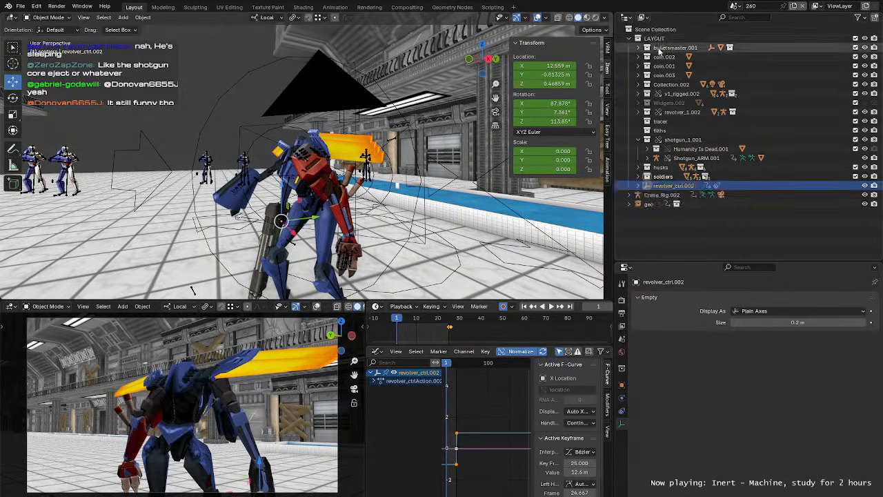
Step: Create another collection at scene level and name it ANIM
right_click(665, 230)
click(665, 230)
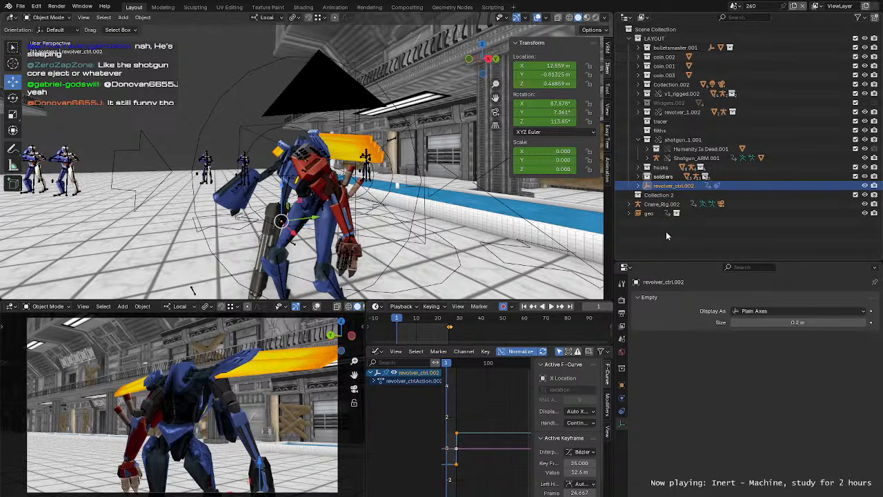
double_click(659, 195)
text(ANI)
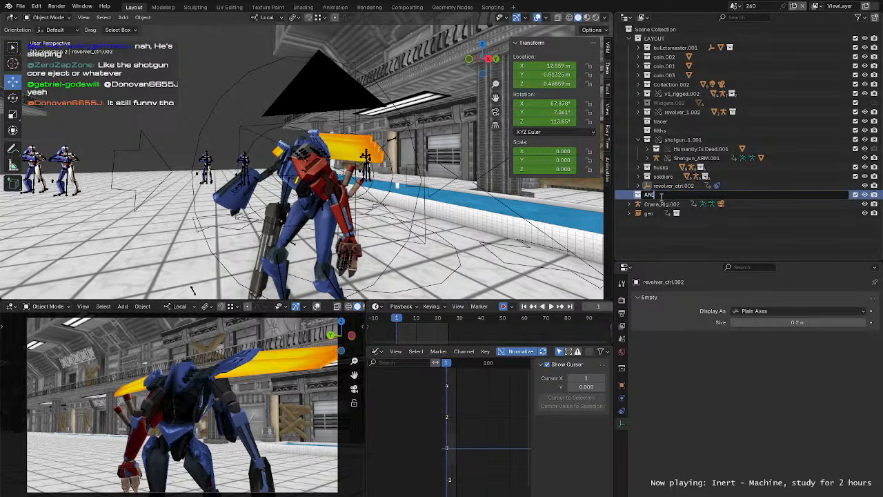
text(M)
key(Return)
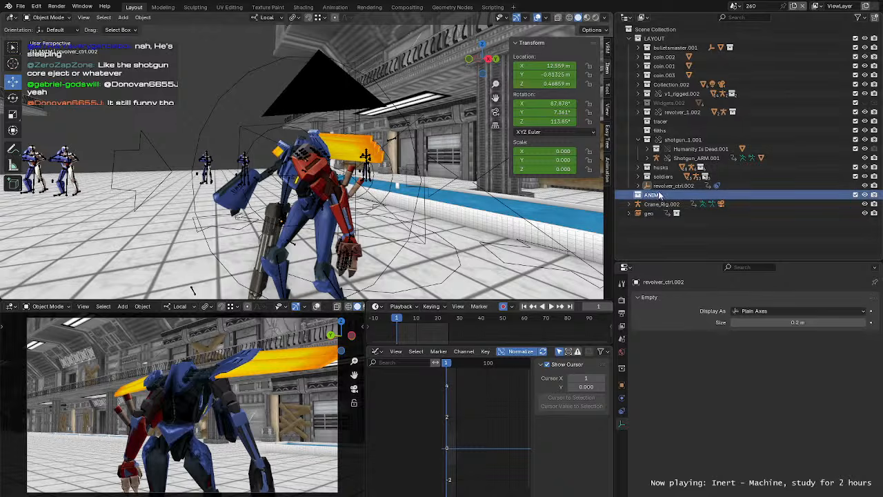
Step: Copy the v1_rigged.002 collection into ANIM and hide the original in the viewport
click(687, 93)
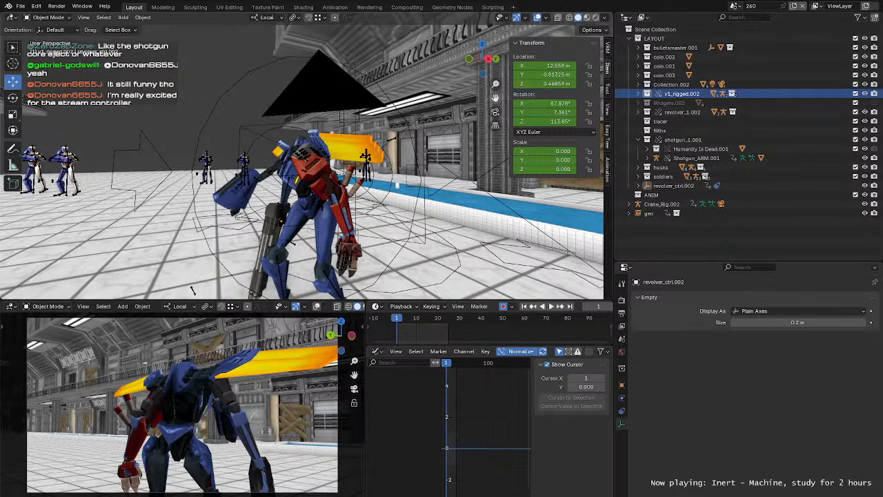
right_click(682, 95)
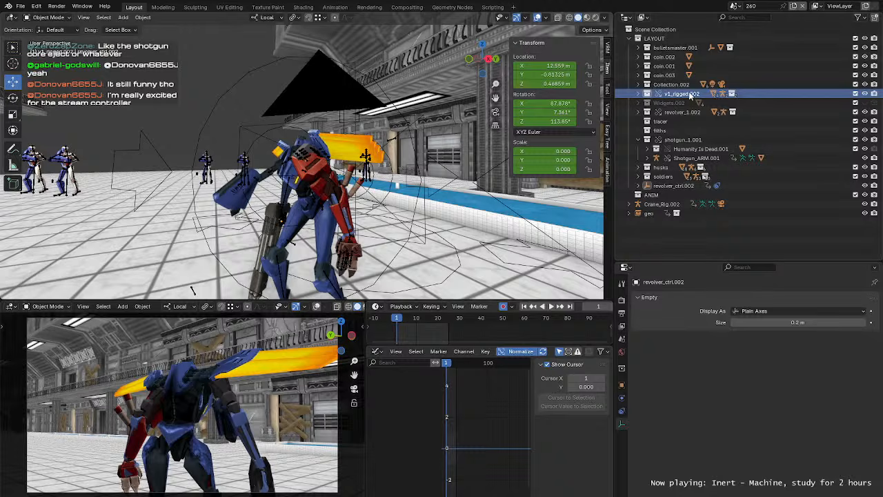
click(690, 194)
key(ctrl+v)
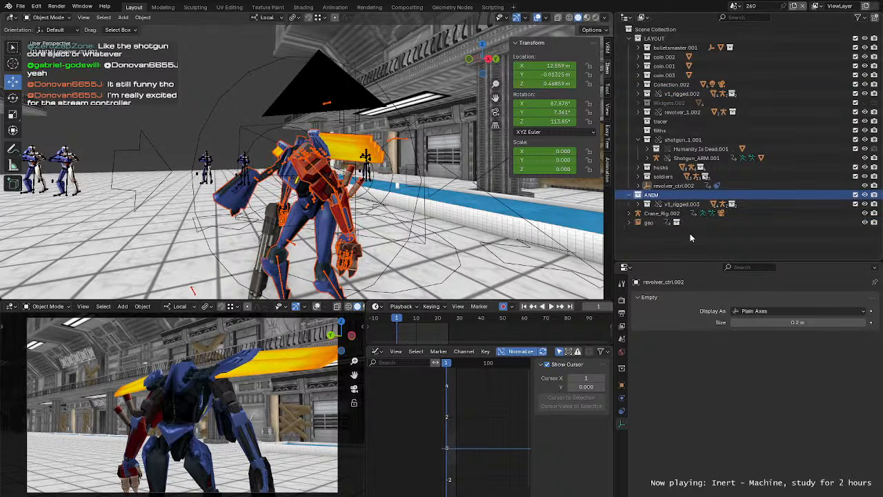
click(682, 93)
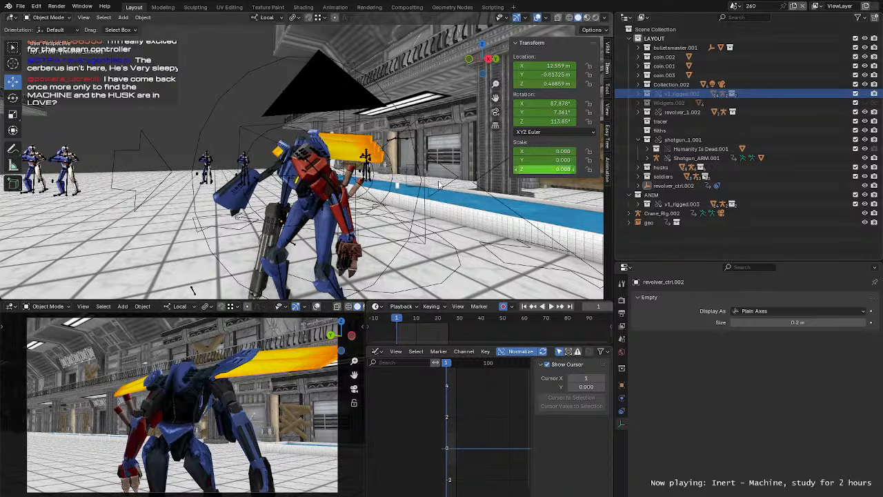
shift+middle_drag(440, 185, 469, 163)
Step: Select the armature of the v1_rigged.003 robot copy and frame it closely from the front
click(683, 204)
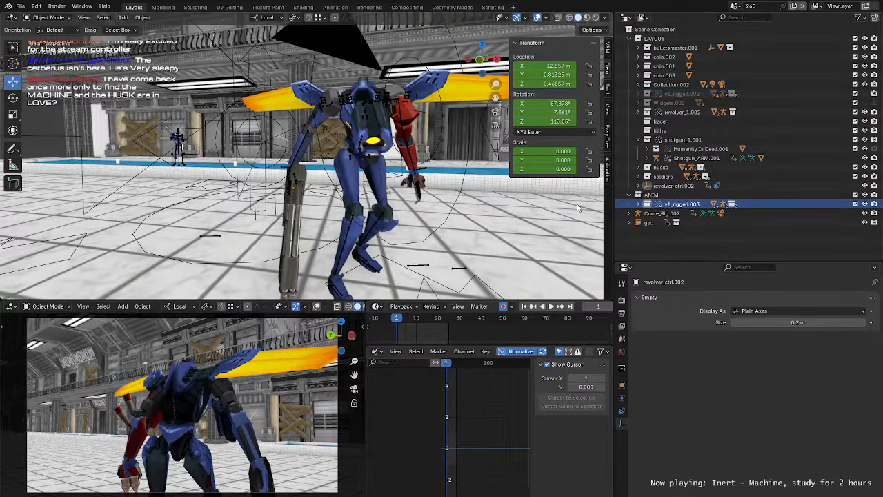
middle_drag(360, 172, 400, 143)
click(359, 146)
click(358, 146)
scroll(360, 147, up, 2)
scroll(401, 144, up, 2)
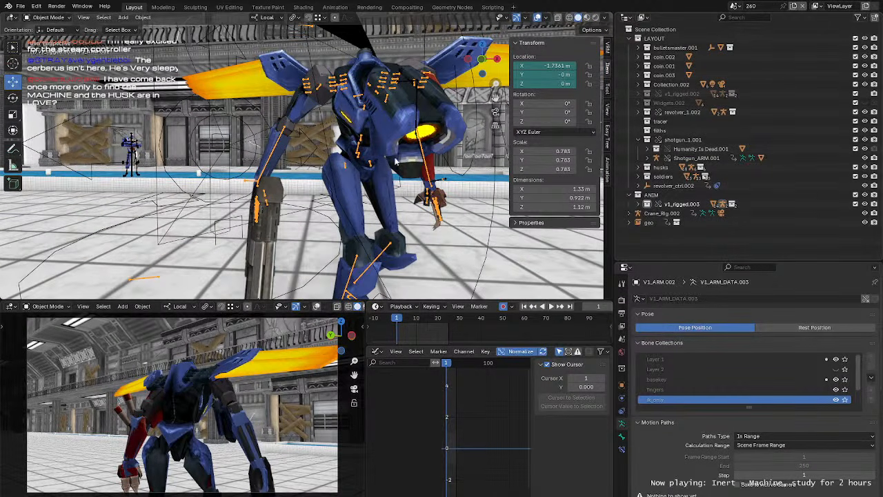
middle_drag(397, 160, 261, 177)
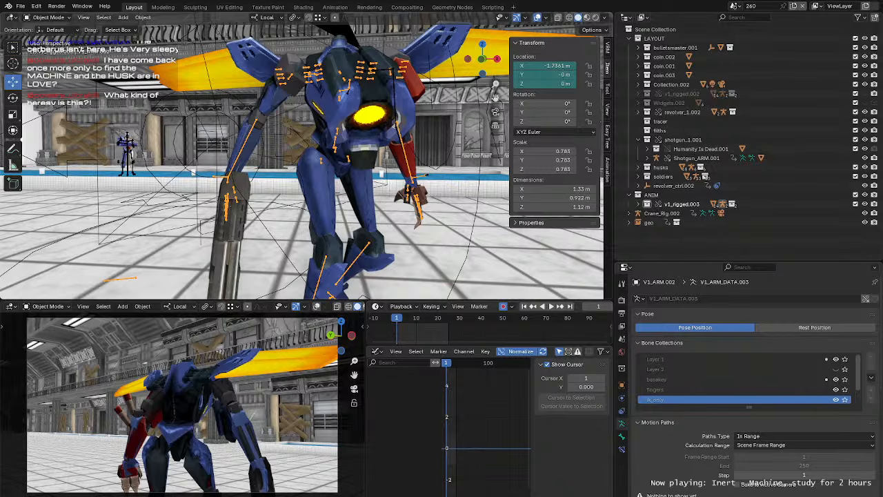
middle_drag(305, 183, 317, 195)
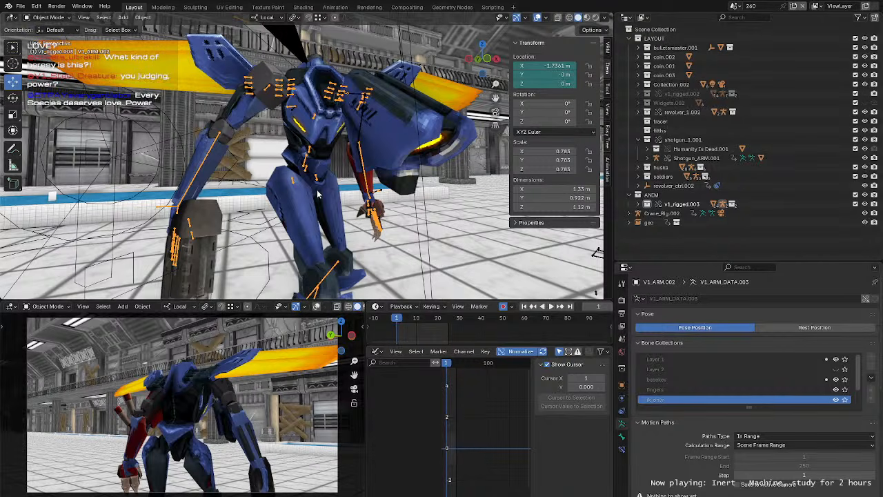
Step: Select all bones of the robot copy's armature in Pose Mode and delete all of their keyframes
key(ctrl+Tab)
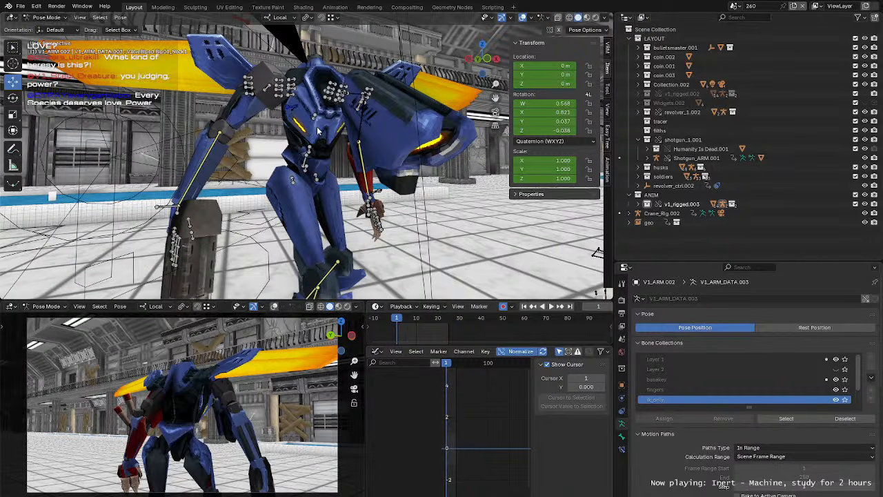
middle_drag(319, 155, 342, 175)
scroll(338, 181, down, 2)
scroll(341, 176, down, 1)
key(a)
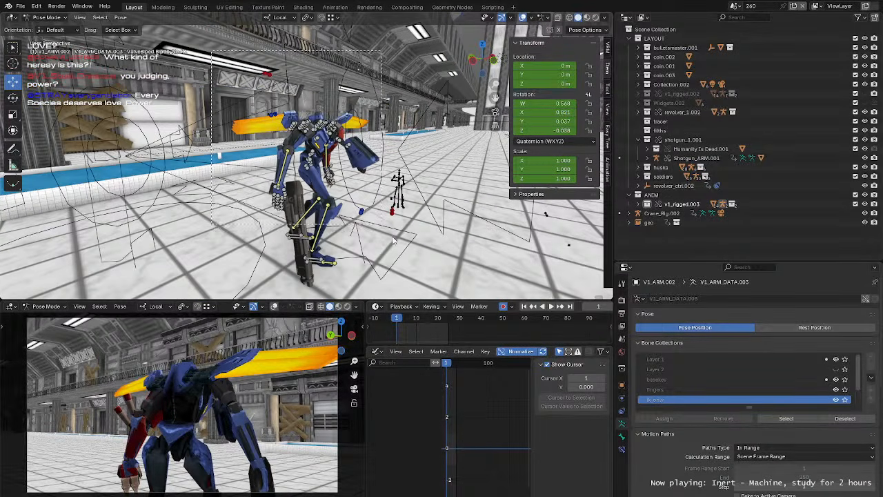
middle_drag(415, 338, 491, 336)
scroll(437, 336, up, 5)
drag(495, 331, 439, 326)
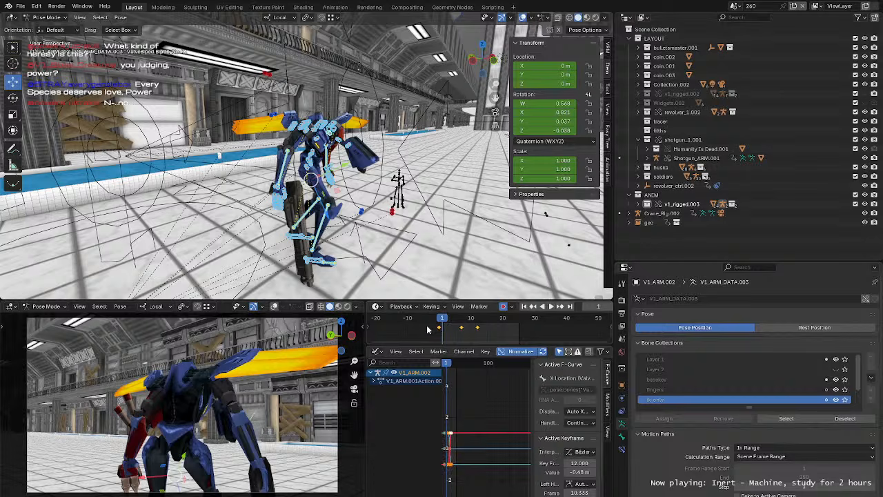
click(440, 323)
click(442, 319)
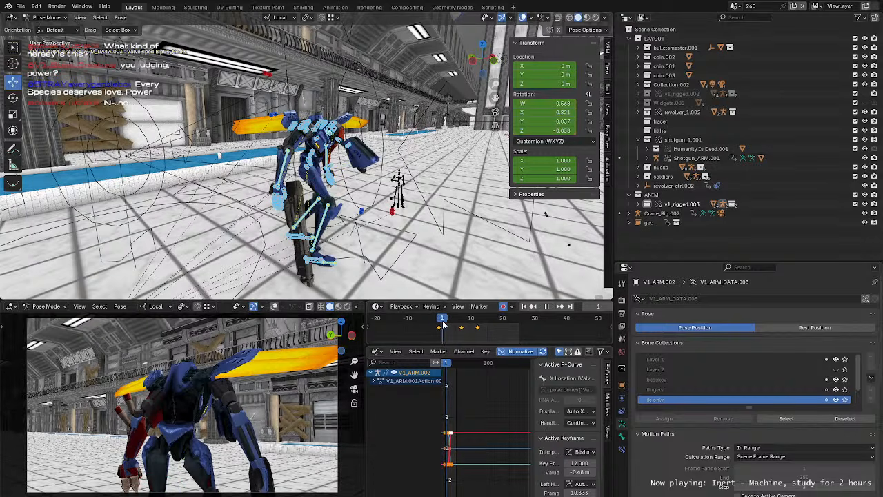
key(Delete)
mouse_move(442, 318)
mouse_down()
mouse_move(481, 322)
mouse_move(442, 321)
mouse_up()
Step: Return to Object Mode, select the Shotgun_ARM.001 armature beside the robot's hand and switch it to Pose Mode
scroll(284, 196, up, 3)
middle_drag(284, 196, 334, 196)
key(ctrl+Tab)
click(307, 219)
scroll(308, 218, up, 4)
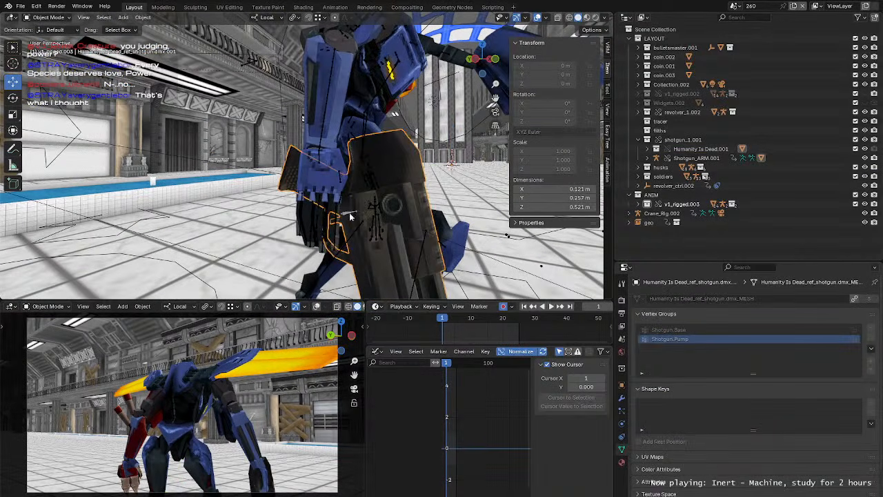
click(349, 215)
key(ctrl+Tab)
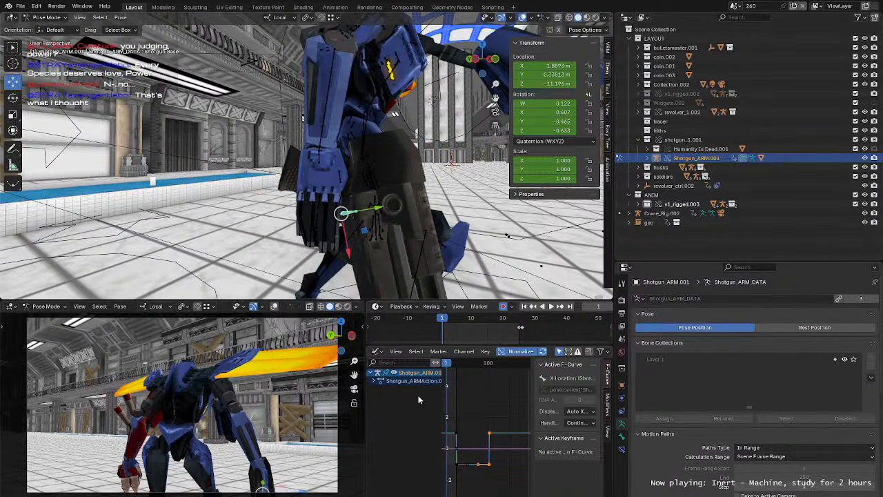
Step: Enlarge the 3D viewport, timeline and graph editor by shrinking the camera view and the outliner and properties area
key(Home)
ctrl+middle_drag(505, 440, 445, 420)
middle_drag(504, 437, 488, 436)
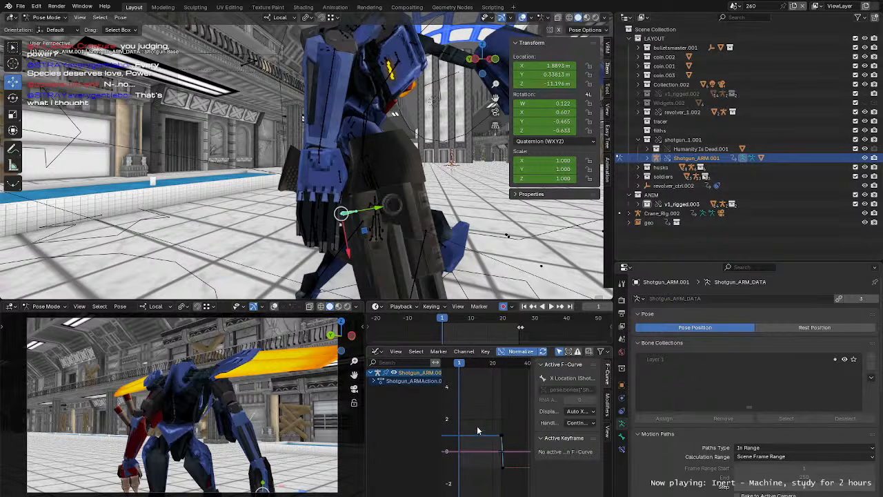
click(362, 405)
drag(363, 405, 285, 405)
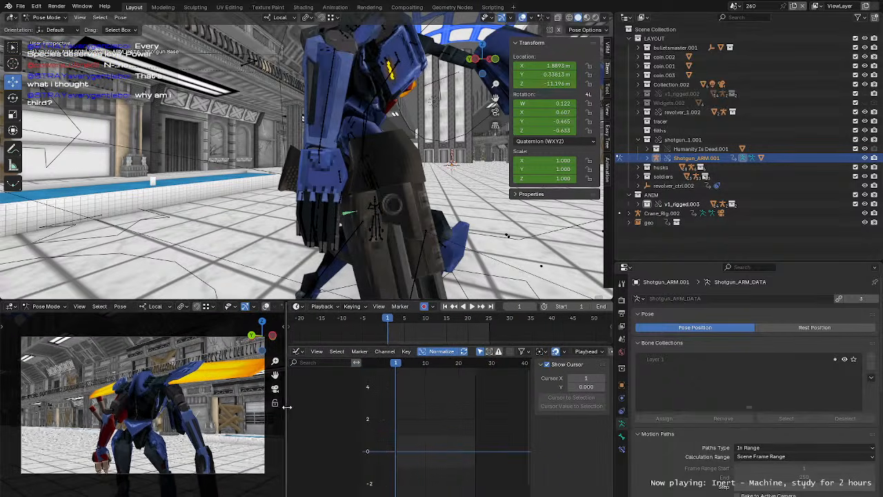
drag(614, 244, 731, 243)
mouse_move(492, 420)
ctrl+middle_down()
mouse_move(499, 413)
mouse_move(501, 422)
ctrl+middle_up()
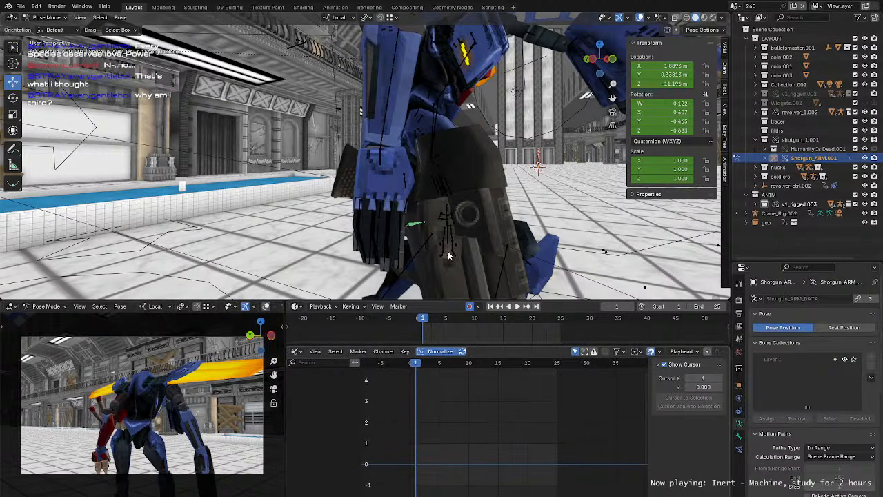
Step: Retarget the Child Of constraint on the Shotgun.Base bone to V1_ARM.002 and play back the shot briefly
click(417, 224)
middle_drag(418, 224, 469, 234)
click(739, 437)
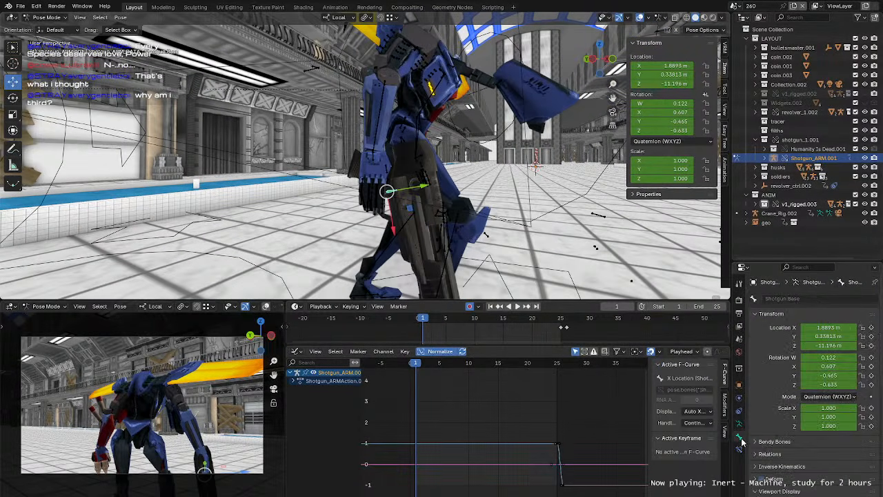
click(739, 450)
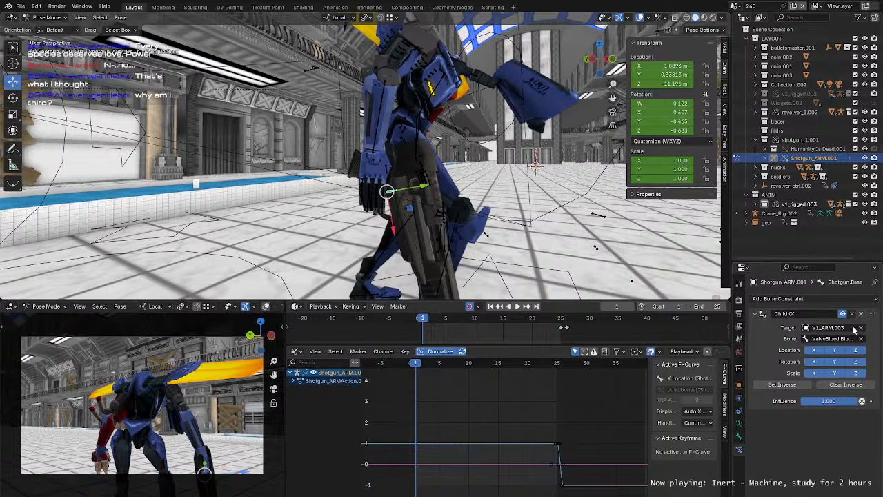
click(765, 204)
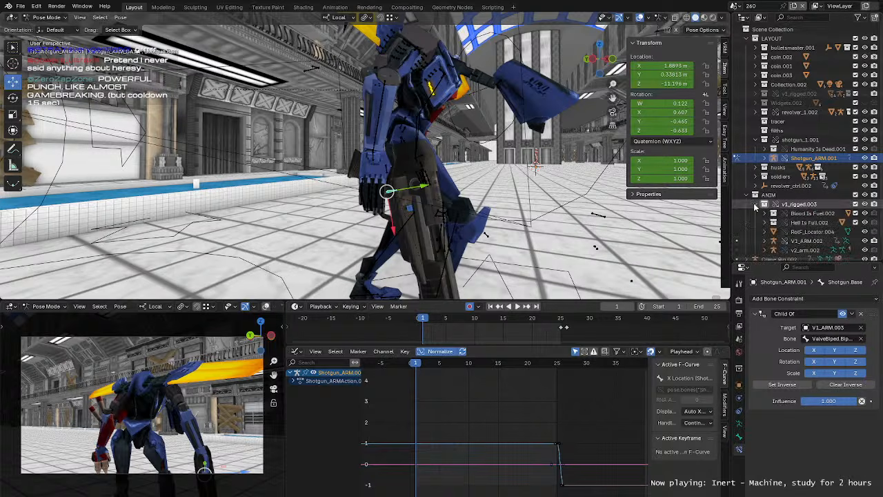
scroll(755, 207, down, 1)
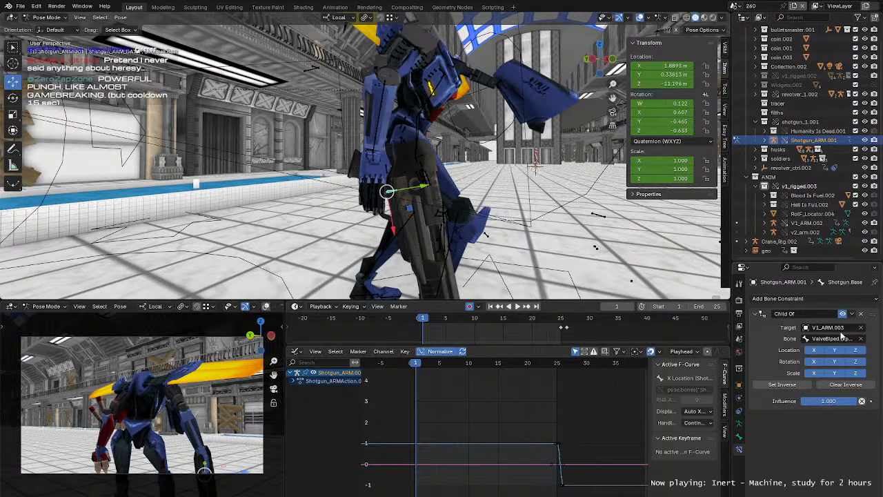
click(838, 327)
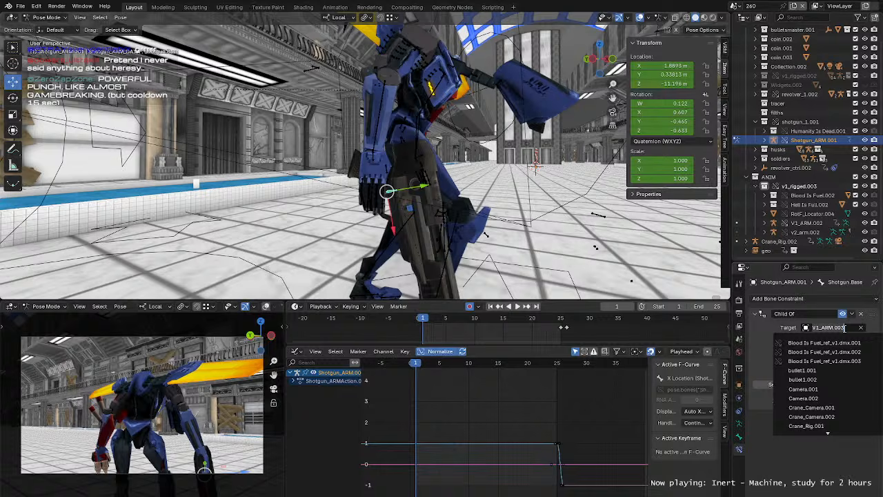
text(v1)
click(839, 351)
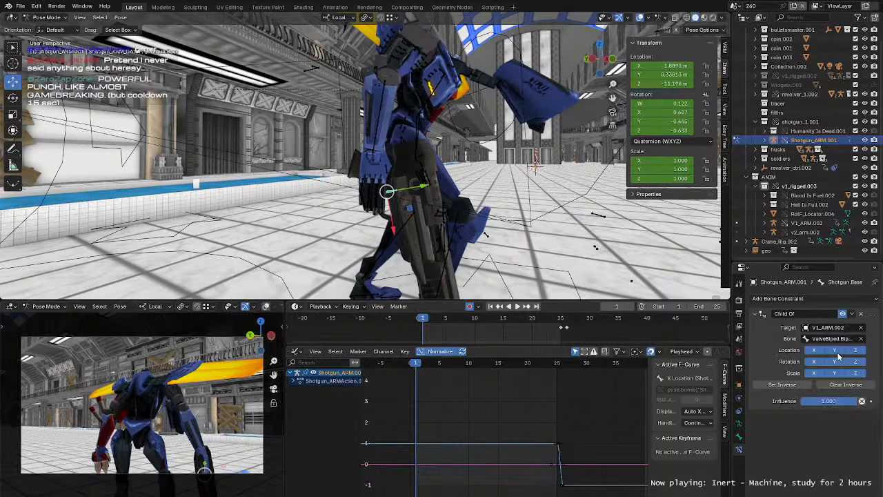
key(space)
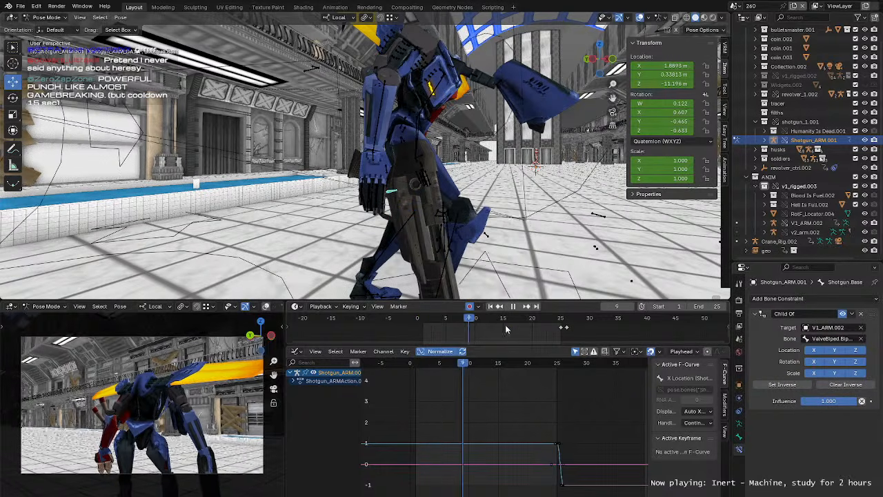
key(Escape)
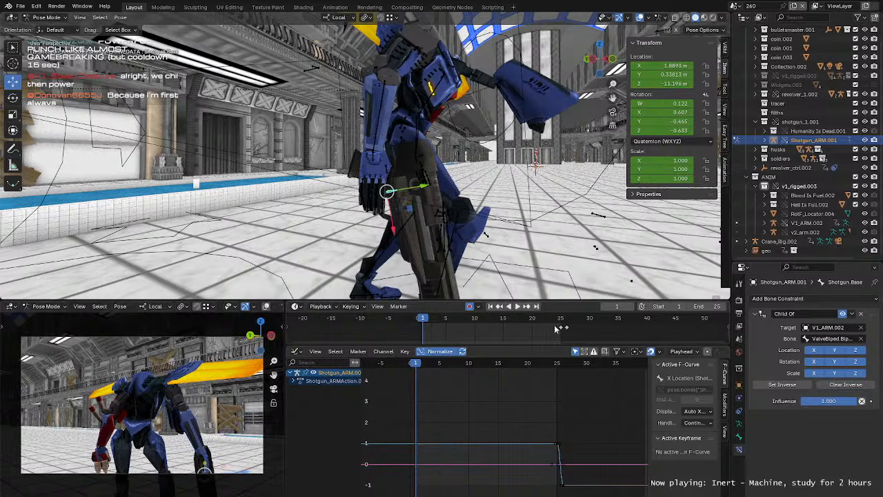
click(560, 329)
key(Delete)
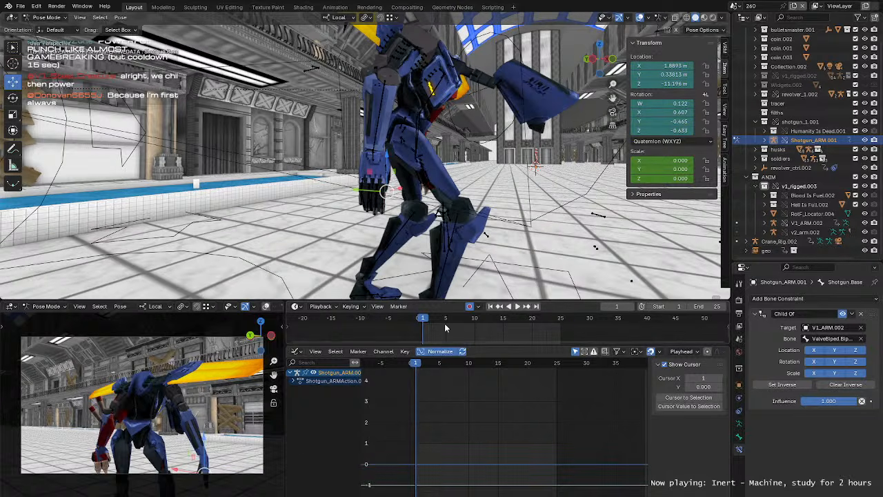
key(ctrl+z)
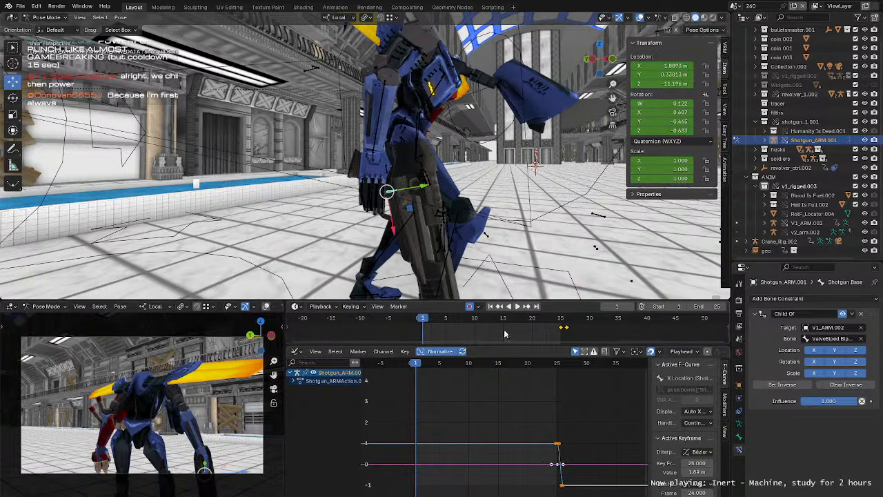
Step: Delete the Shotgun.Base keyframes after frame 25, both at frame 26 and just past frame 100
click(566, 330)
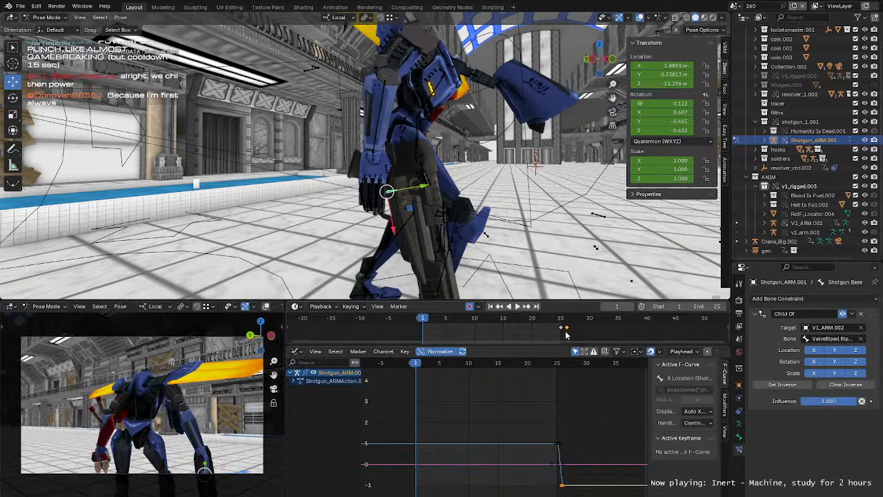
key(Delete)
scroll(539, 426, down, 2)
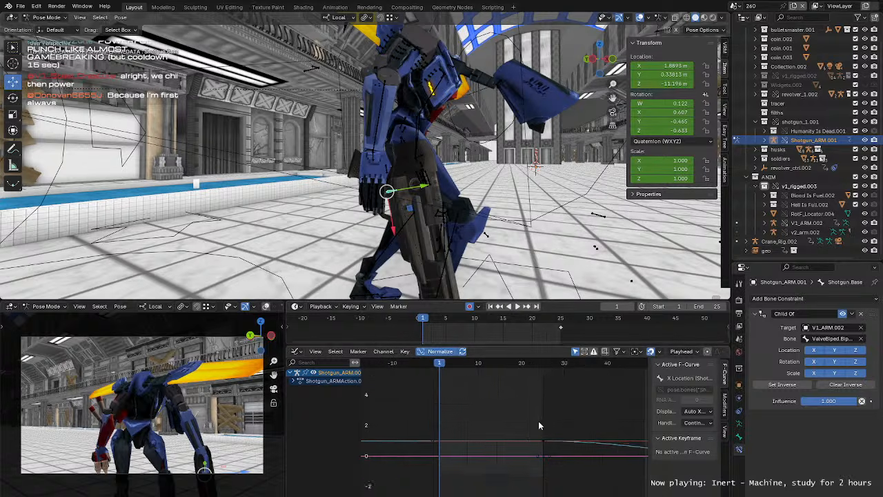
scroll(533, 429, down, 6)
scroll(574, 328, down, 5)
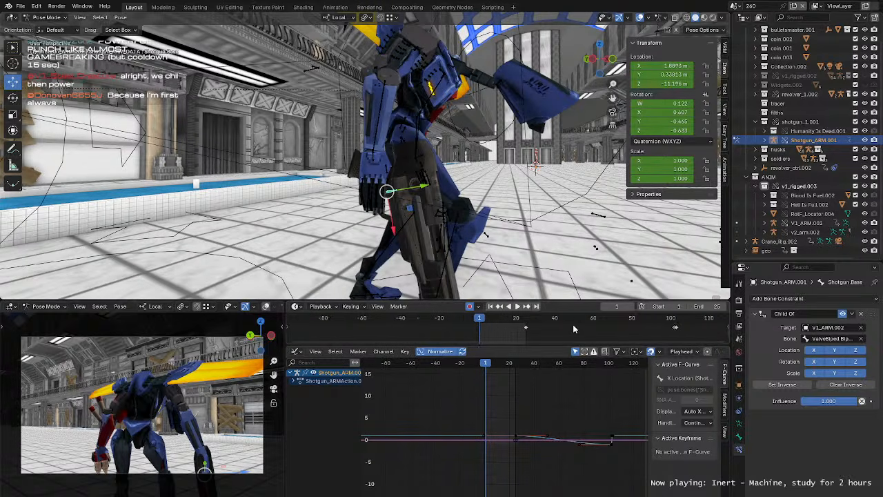
scroll(573, 328, down, 3)
click(598, 329)
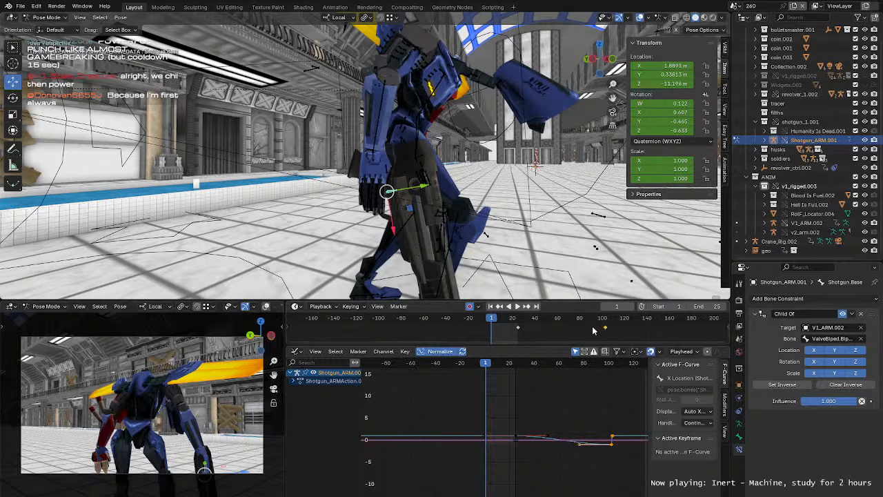
key(Delete)
scroll(533, 327, up, 10)
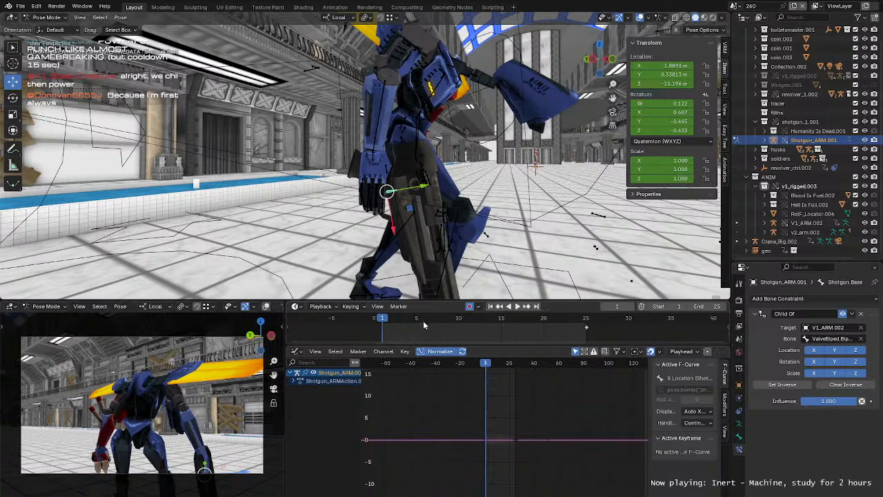
scroll(417, 322, up, 1)
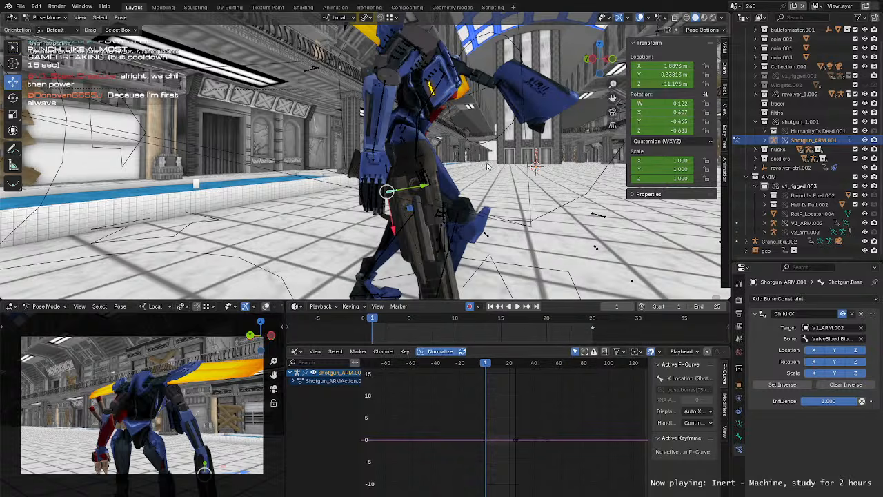
Step: Leave the shotgun's Pose Mode, select the V1_ARM.002 robot armature and enter Pose Mode on it
middle_drag(486, 166, 421, 185)
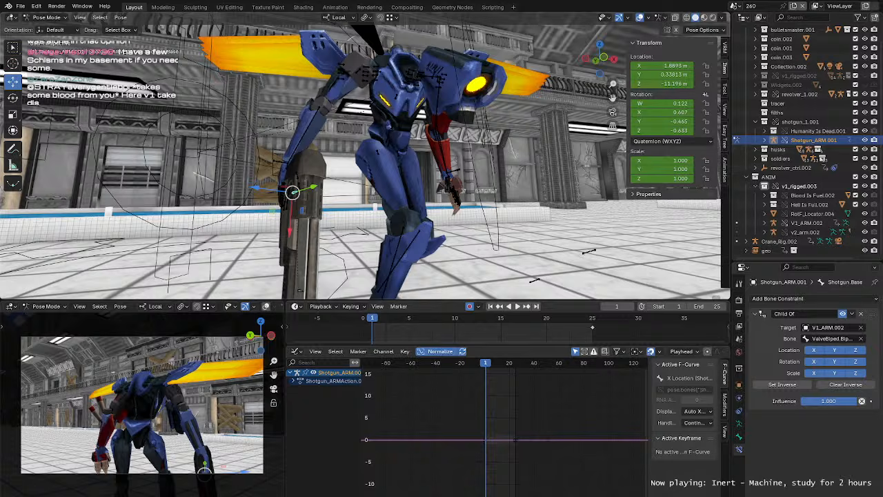
middle_drag(428, 162, 386, 183)
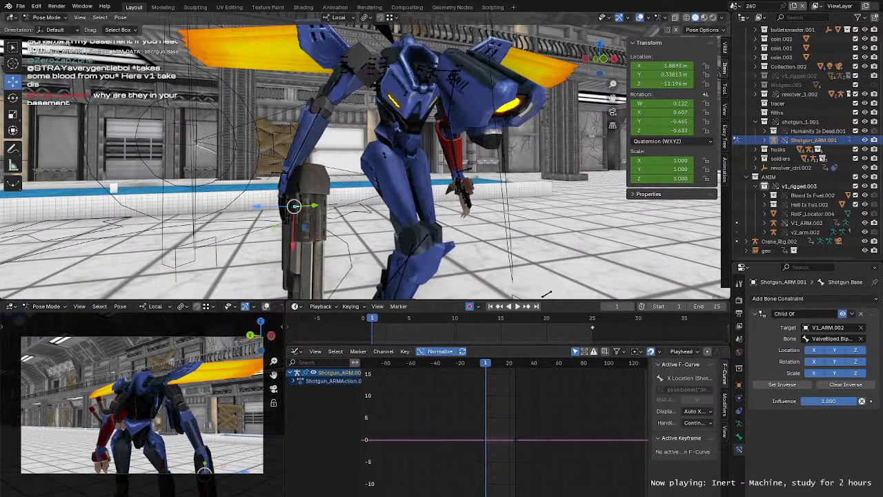
middle_drag(345, 181, 327, 184)
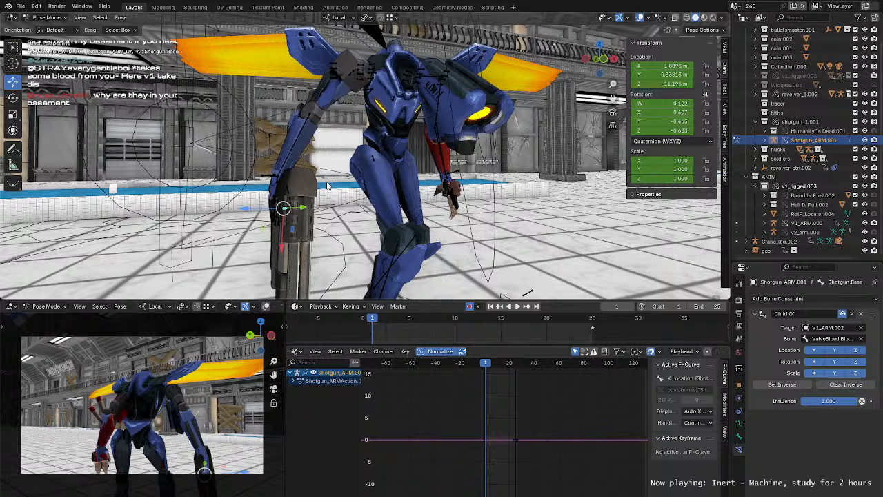
middle_drag(328, 185, 318, 185)
key(ctrl+Tab)
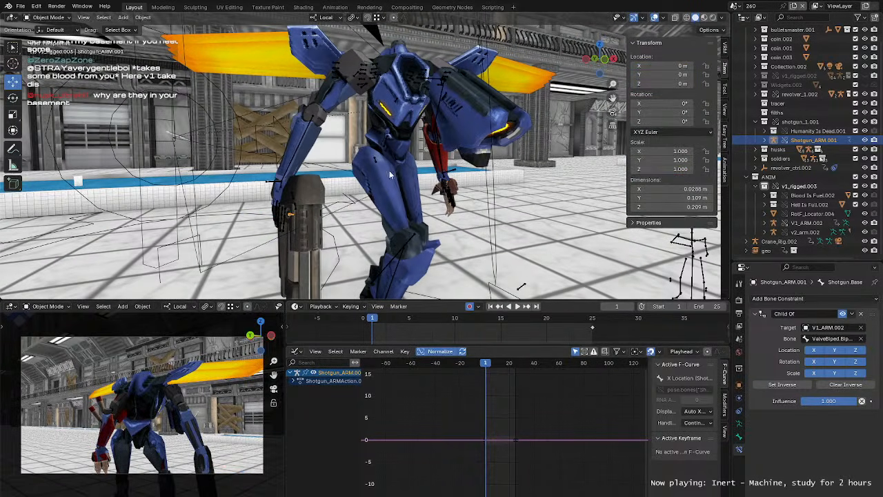
click(374, 163)
key(ctrl+Tab)
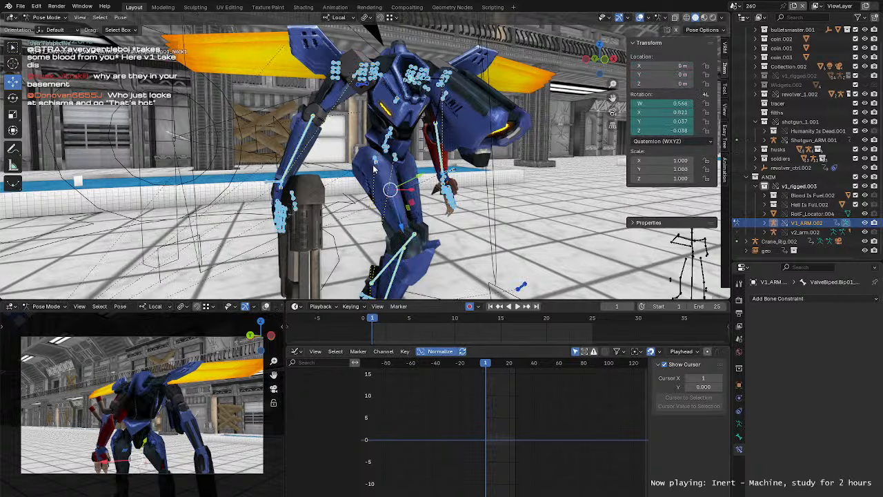
Step: Nudge the robot's pelvis bone about 5 mm down and trackball-rotate it about 2.29° at frame 1
click(387, 154)
middle_drag(507, 185, 446, 194)
key(g)
click(419, 195)
key(r)
key(r)
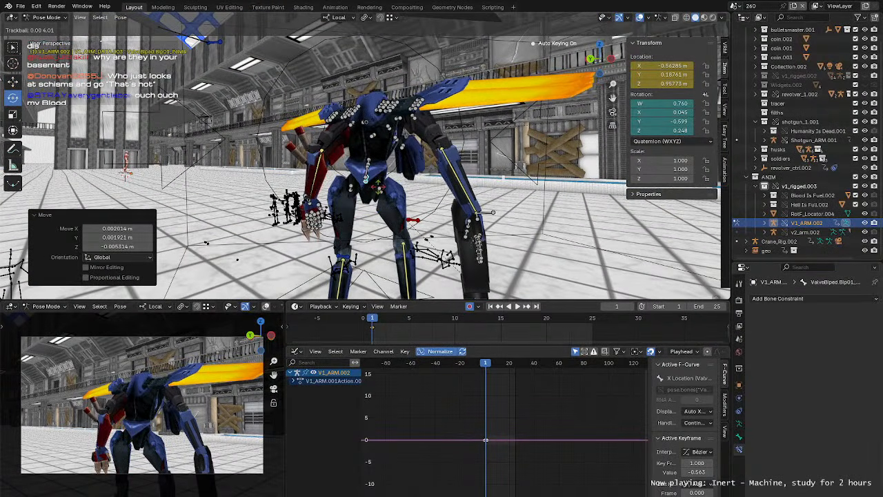
click(378, 191)
middle_drag(378, 190, 466, 200)
key(g)
Step: Play back the shot, scrub to frame 5 to compare against the original robot, and hide the v1_rigged.002 collection
key(space)
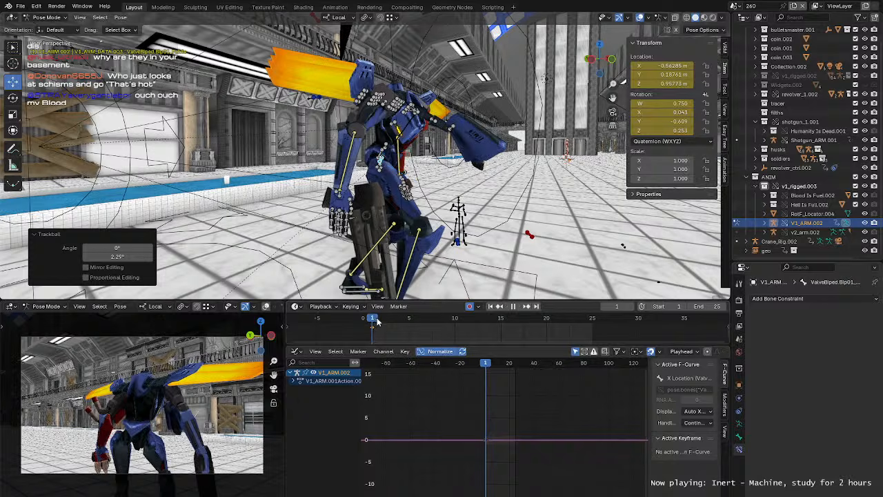
key(space)
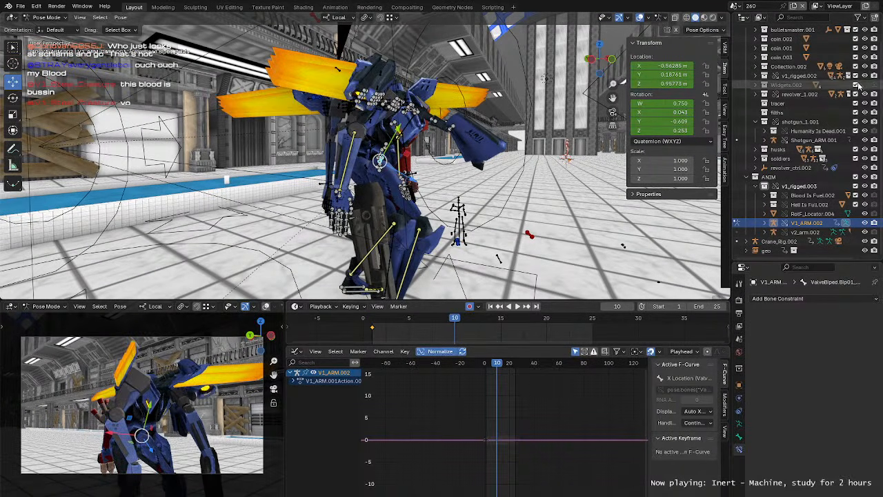
drag(455, 319, 408, 328)
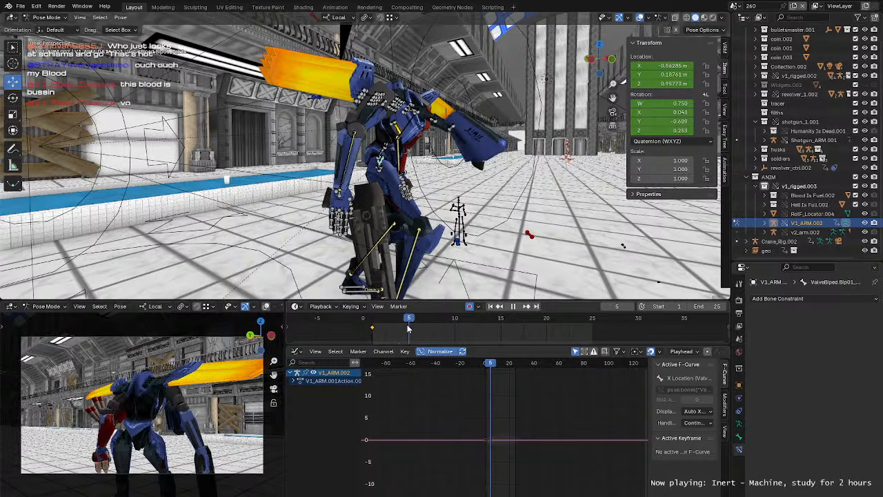
middle_drag(352, 188, 397, 172)
click(865, 75)
Step: Select the left hand IK bone and add the bones of the ikBase selection set to the selection
click(471, 185)
middle_drag(471, 185, 448, 188)
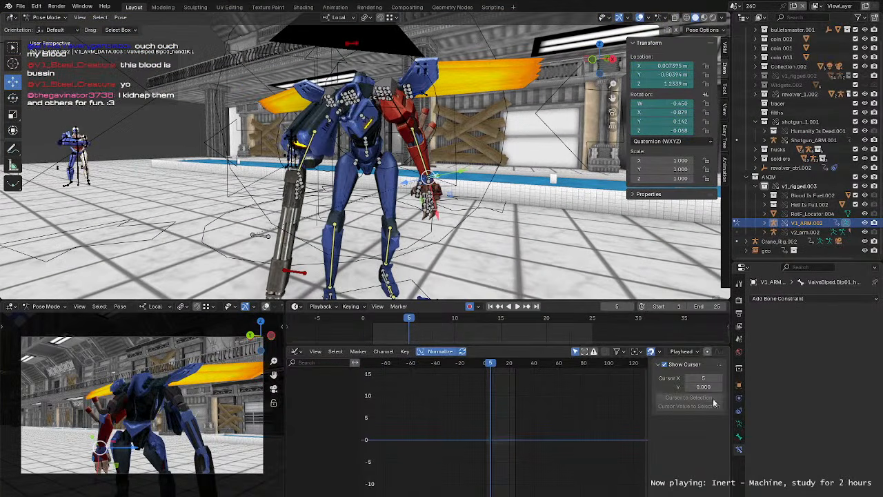
click(738, 435)
scroll(804, 438, down, 6)
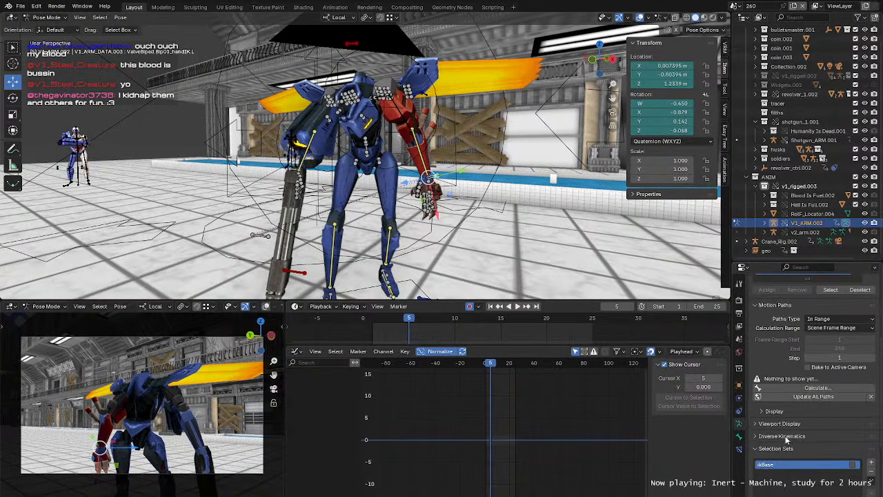
click(830, 397)
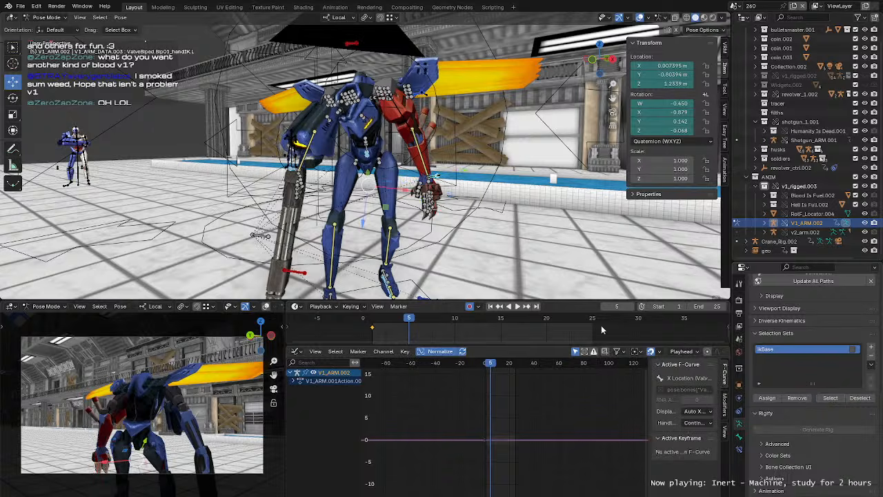
Step: Add the bones of the bone collection listed below Layer 2 to the selection
middle_drag(483, 228, 559, 275)
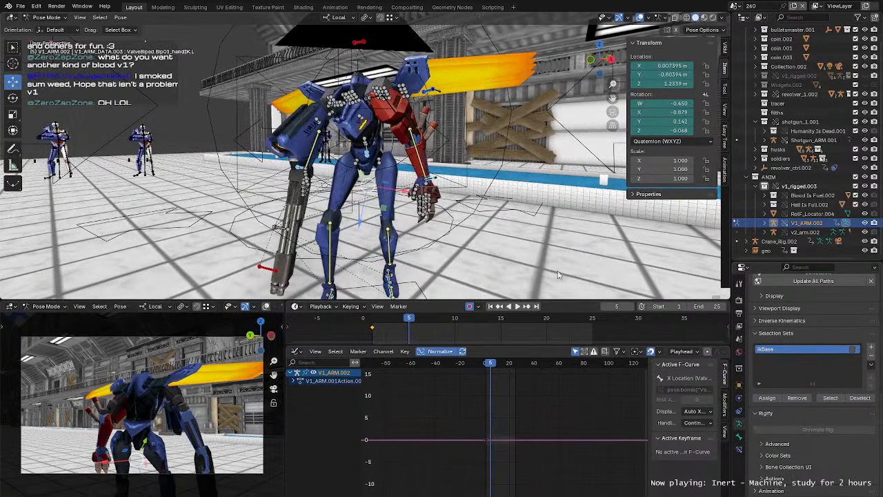
scroll(810, 365, up, 6)
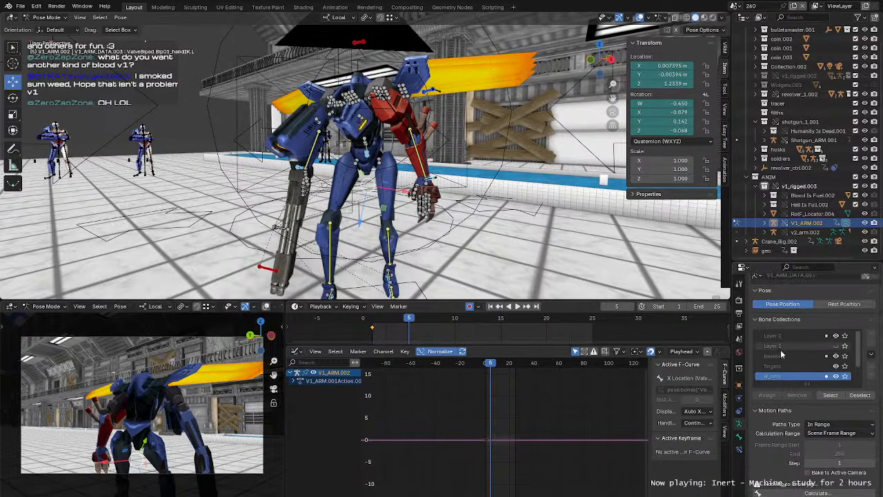
scroll(804, 356, down, 2)
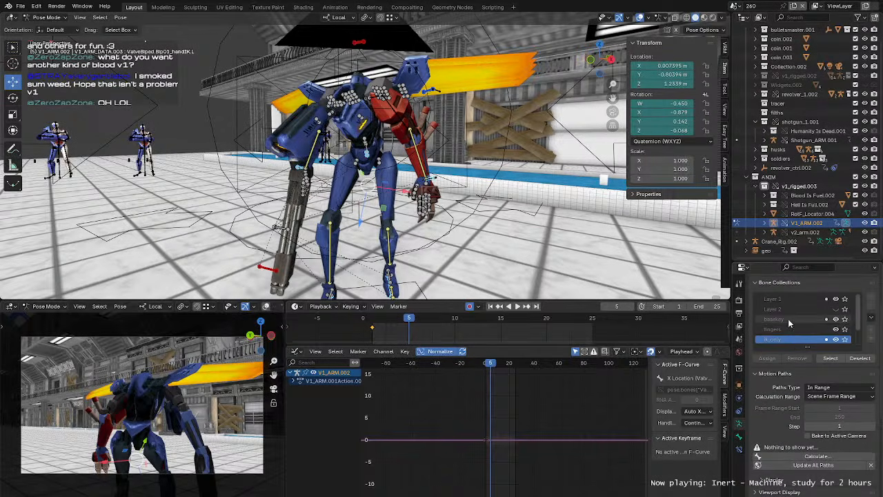
click(793, 319)
click(831, 360)
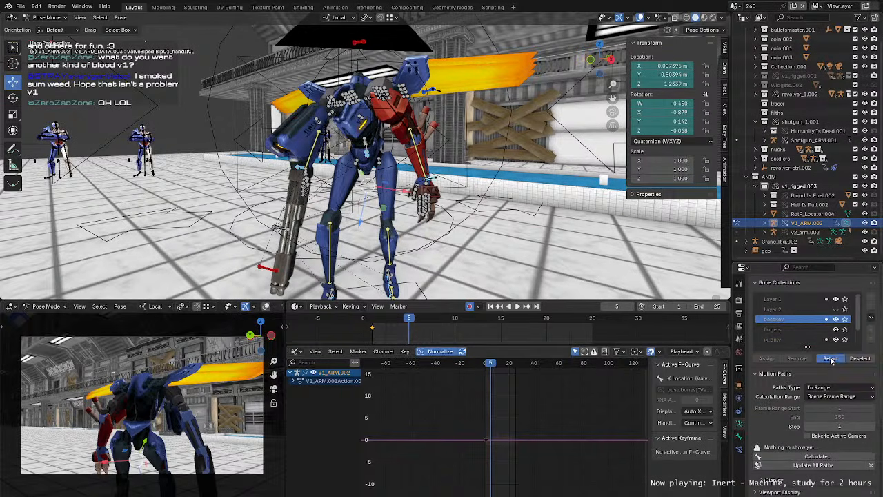
Step: Add the head bone to the selection and keyframe location, rotation and scale of the selected bones at frame 1
middle_drag(461, 242, 470, 196)
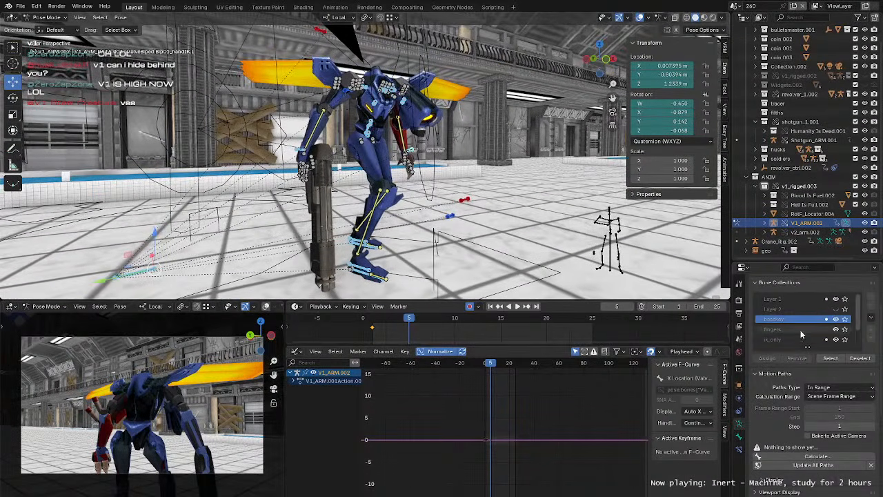
scroll(800, 329, down, 5)
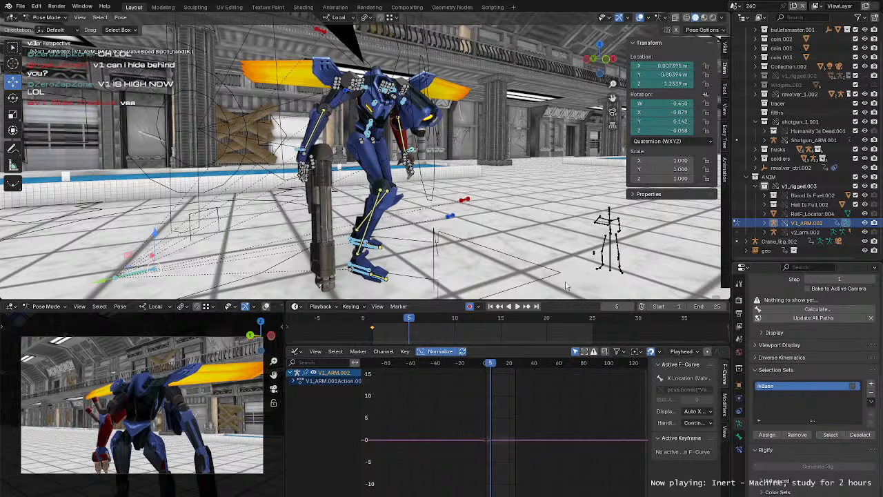
middle_drag(415, 198, 451, 164)
click(327, 138)
click(451, 164)
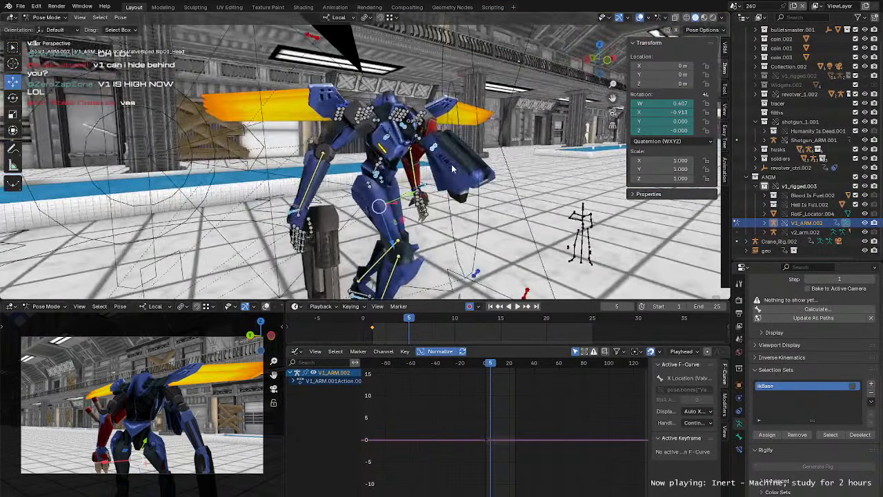
click(376, 320)
middle_drag(416, 276, 405, 275)
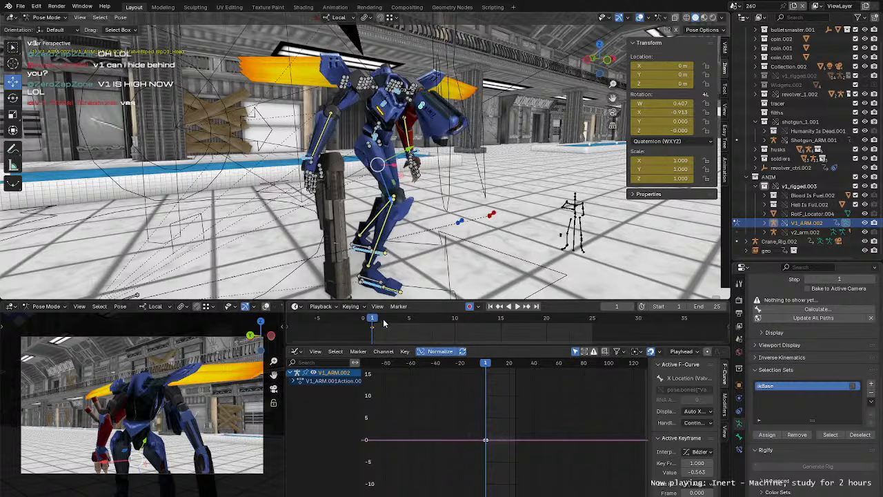
Step: At frame 5, move the pelvis bone to about X -0.5638, Y 0.1786, Z 0.9500 m and trackball-rotate it 3.44° and -3.44°
click(408, 322)
middle_drag(395, 142, 412, 178)
click(378, 140)
key(w)
click(386, 158)
scroll(385, 164, up, 1)
key(r)
key(g)
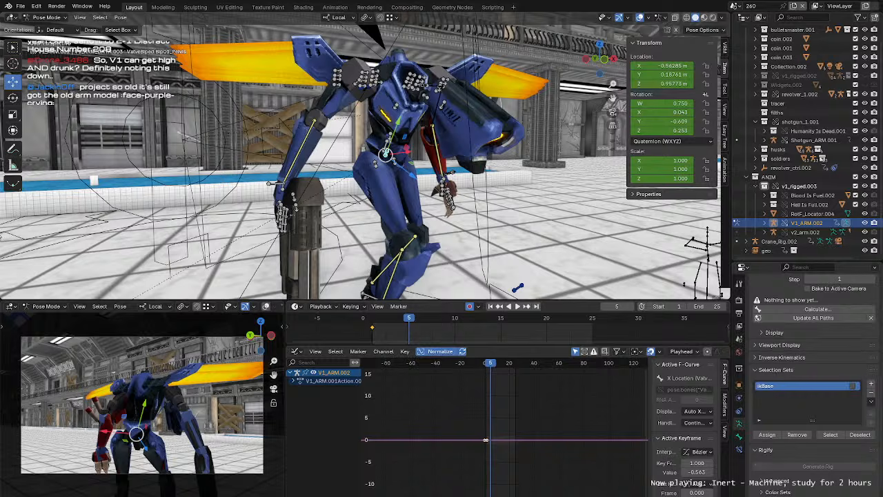
middle_drag(362, 148, 338, 136)
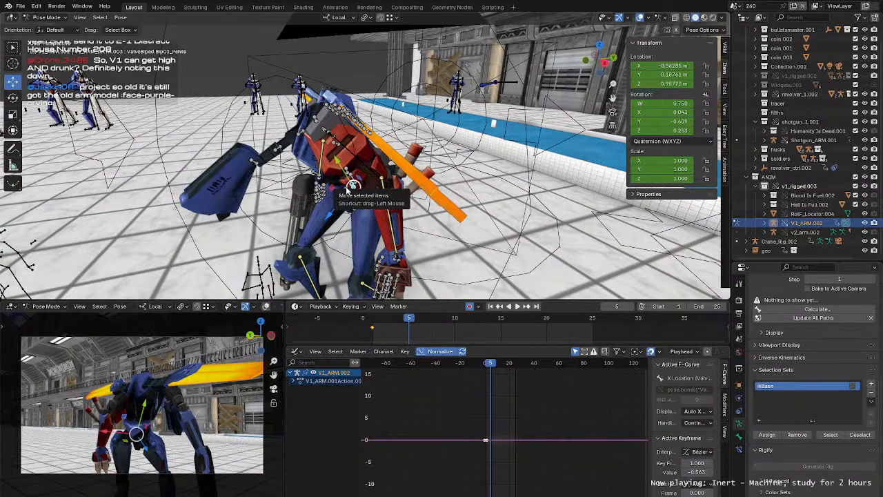
mouse_move(351, 185)
middle_down()
mouse_move(402, 161)
mouse_move(213, 213)
mouse_move(298, 179)
mouse_move(293, 193)
mouse_move(350, 178)
middle_up()
middle_drag(444, 199, 377, 178)
key(r)
key(g)
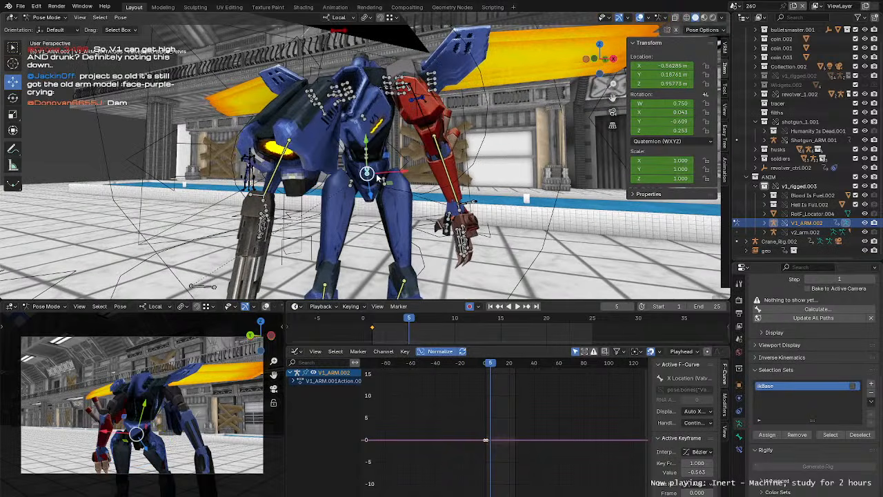
drag(367, 177, 369, 175)
key(r)
ctrl+middle_drag(421, 404, 461, 424)
key(Home)
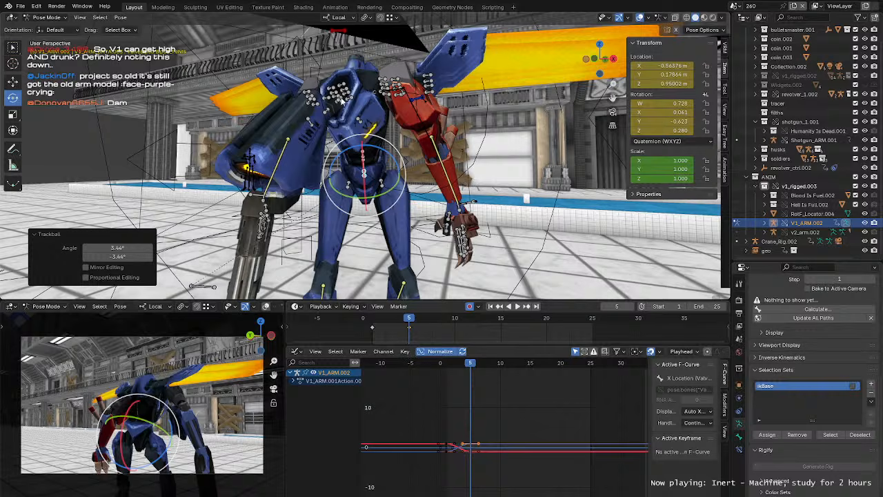
Step: Trackball-rotate the neck bone at frame 5, and rotate the head bone slightly as well
click(343, 101)
middle_drag(342, 102, 394, 113)
key(r)
key(r)
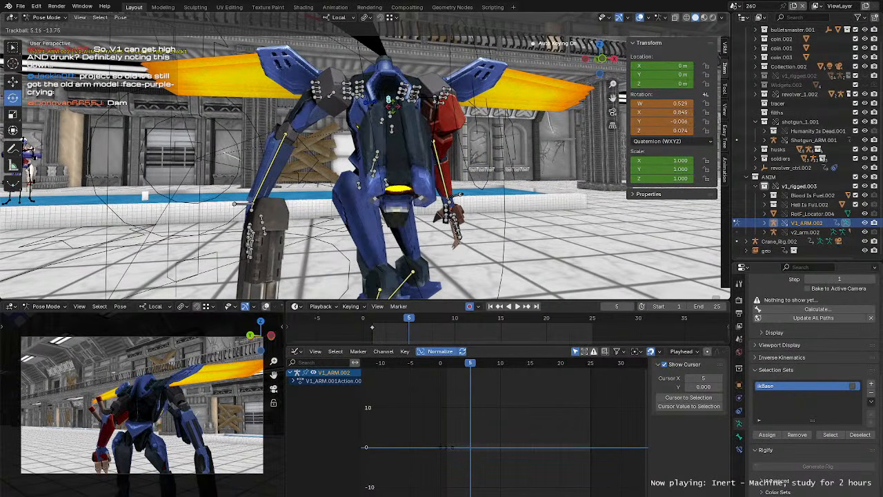
click(382, 117)
key(w)
middle_drag(383, 117, 280, 136)
click(291, 149)
key(r)
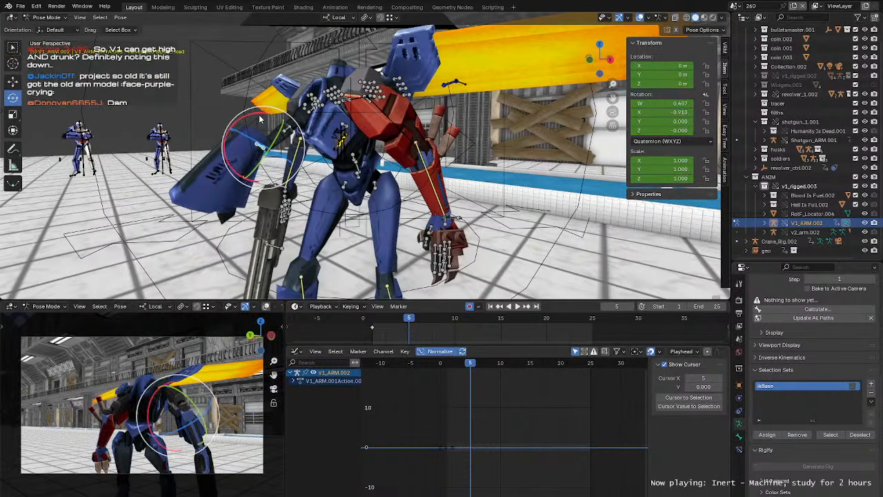
drag(259, 119, 268, 123)
Step: Inspect the robot's pose from several angles, reselect the pelvis bone and play the animation back from frame 1
middle_drag(269, 124, 356, 139)
click(265, 214)
middle_drag(314, 218, 376, 147)
drag(376, 147, 371, 152)
middle_drag(371, 152, 327, 162)
click(450, 163)
middle_drag(450, 163, 412, 167)
key(r)
drag(410, 159, 369, 177)
key(g)
middle_drag(368, 178, 364, 202)
click(359, 152)
key(space)
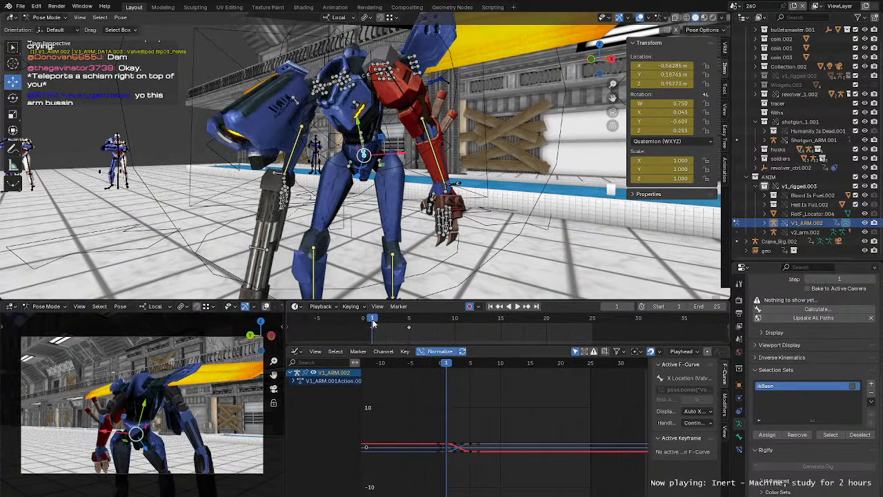
mouse_move(373, 324)
mouse_down()
mouse_move(408, 329)
mouse_move(372, 330)
mouse_up()
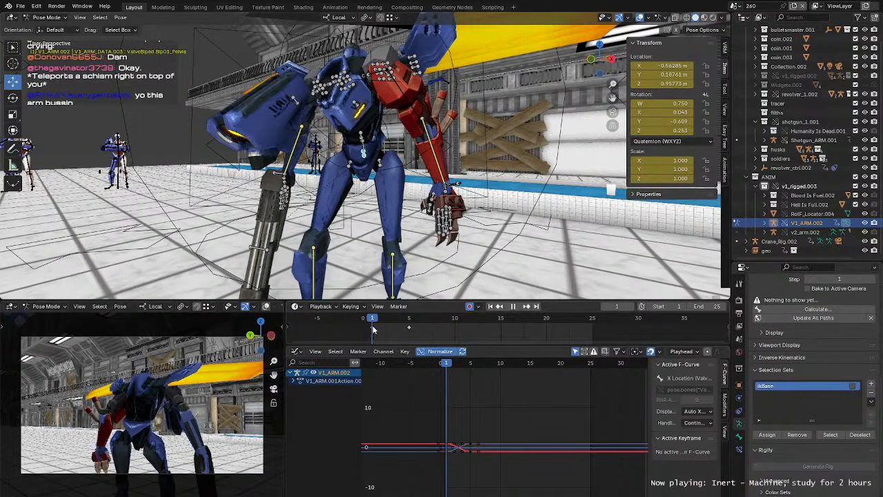
Step: Keyframe the robot's upper spine bone (Spine2) at frame 5
click(357, 106)
drag(383, 324, 408, 329)
middle_drag(357, 168, 378, 115)
key(r)
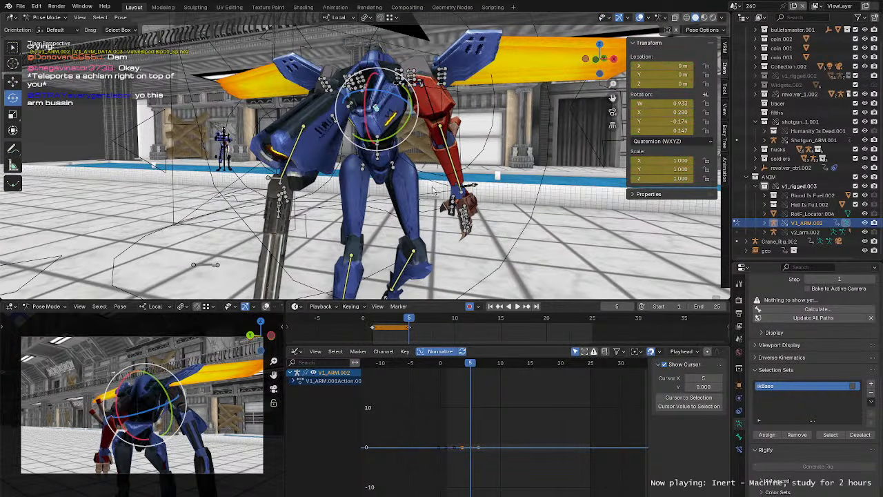
Step: Play to about frame 13, compare the pose with the original robot by showing v1_rigged.002, and hide that collection again
middle_drag(433, 190, 417, 259)
key(space)
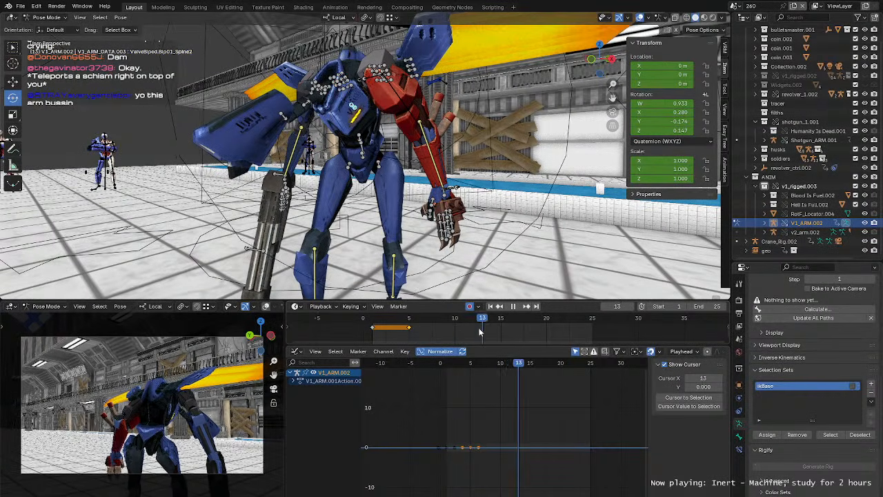
key(space)
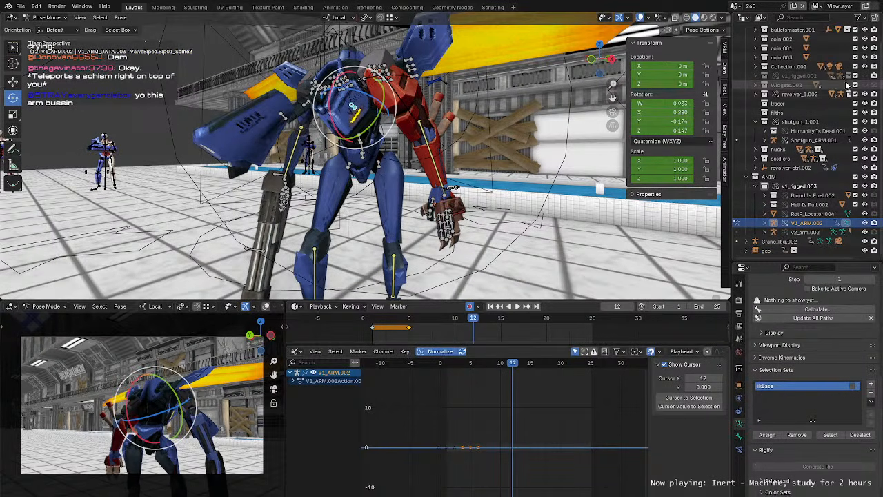
key(space)
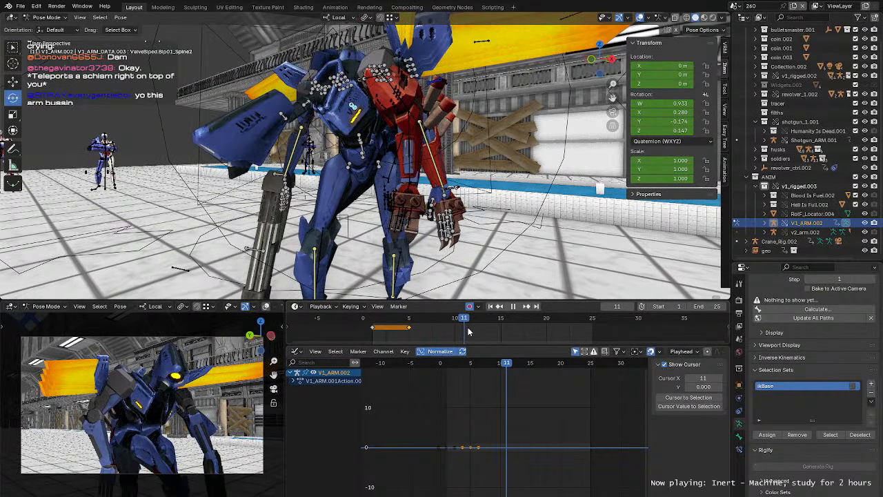
key(space)
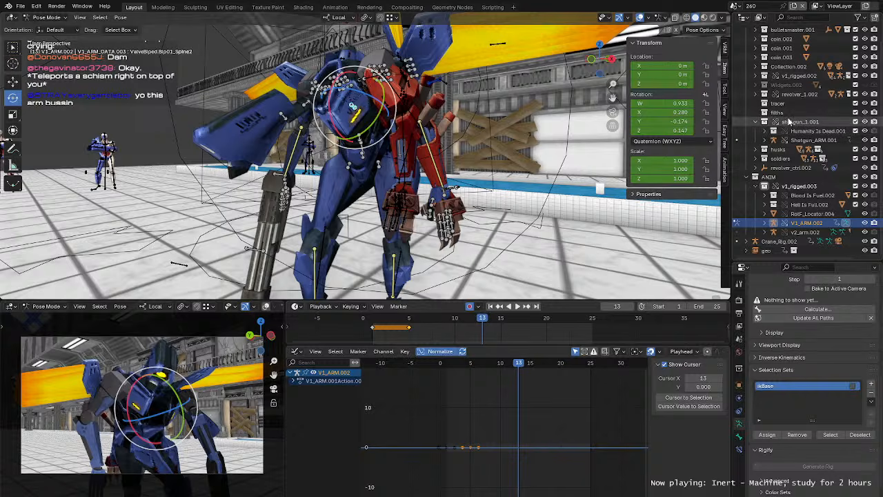
click(864, 76)
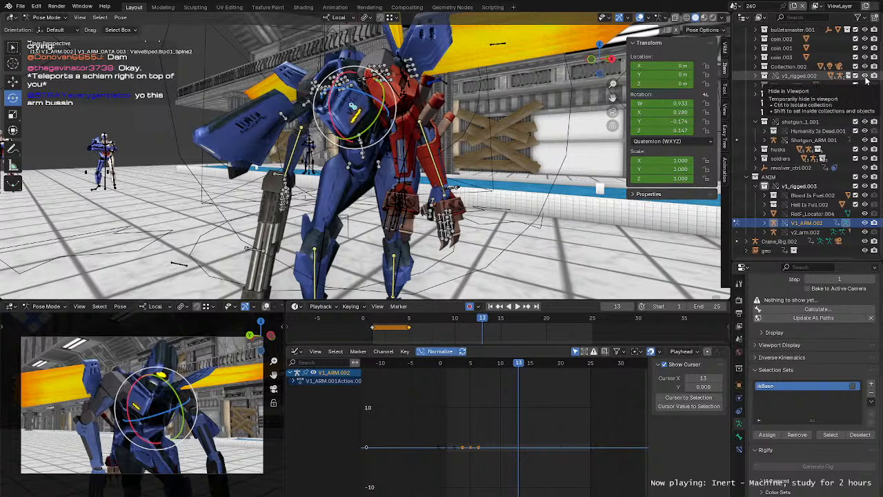
Step: Select the pelvis bone and play the motion from frame 5, stopping at frame 9
middle_drag(492, 171, 426, 169)
scroll(486, 169, up, 1)
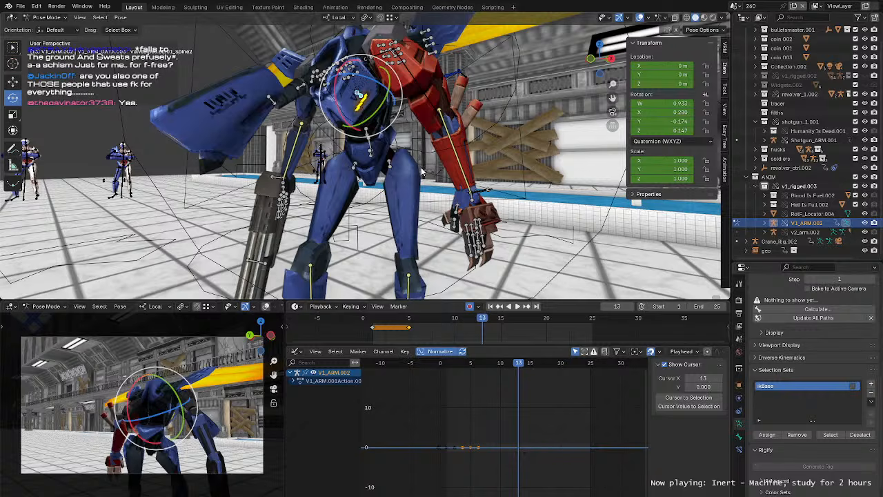
click(371, 160)
middle_drag(371, 160, 422, 173)
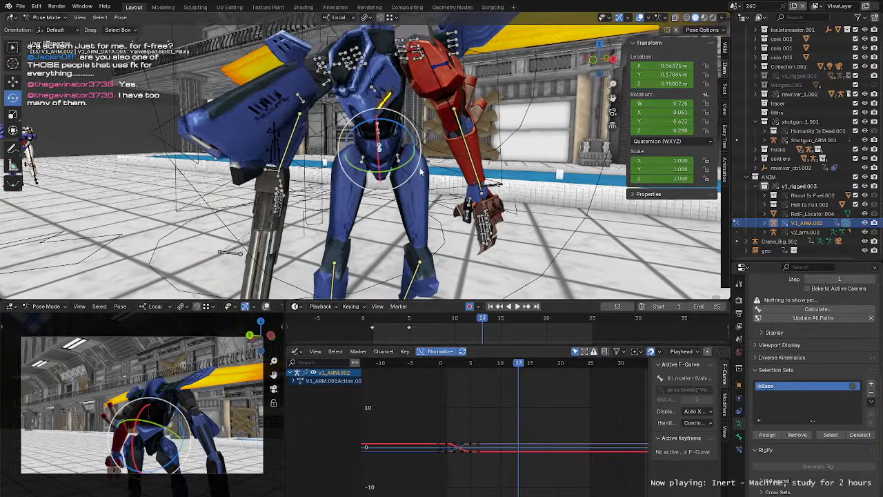
click(410, 321)
key(space)
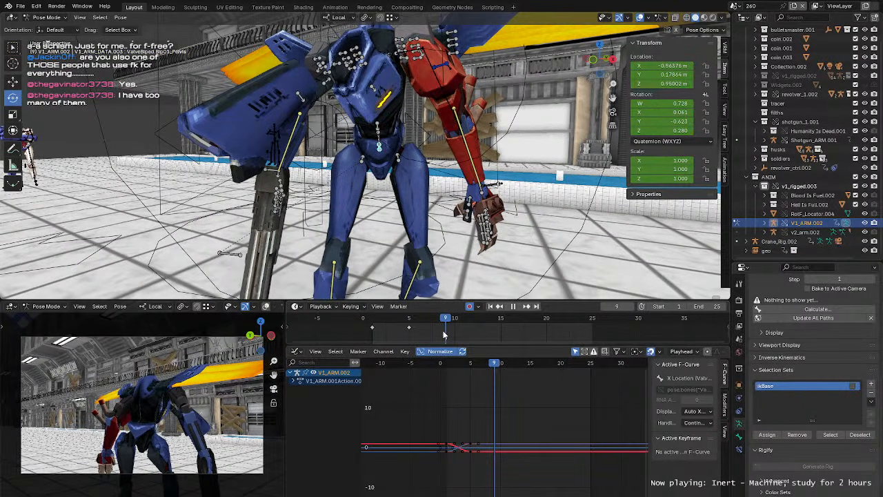
key(space)
Step: View the robot from the front, replay the motion from the start and stop at frame 12
scroll(395, 165, down, 2)
middle_drag(394, 165, 425, 176)
key(g)
middle_drag(372, 164, 455, 299)
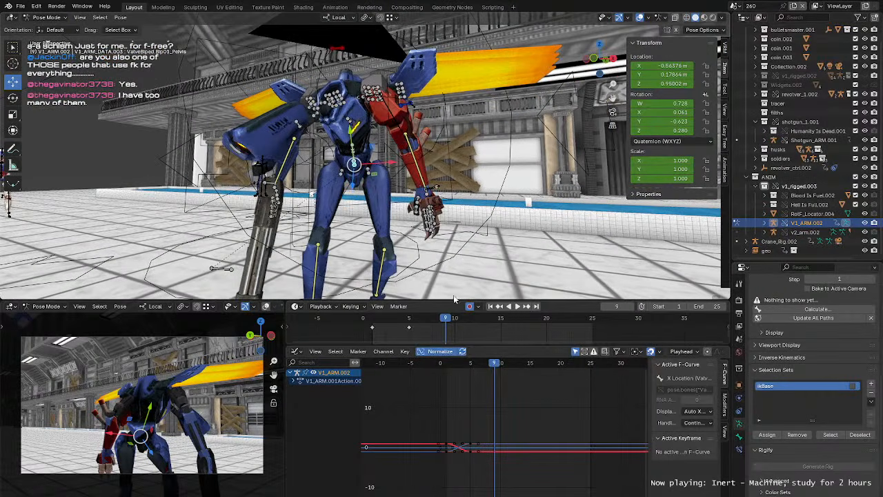
drag(384, 320, 359, 331)
key(space)
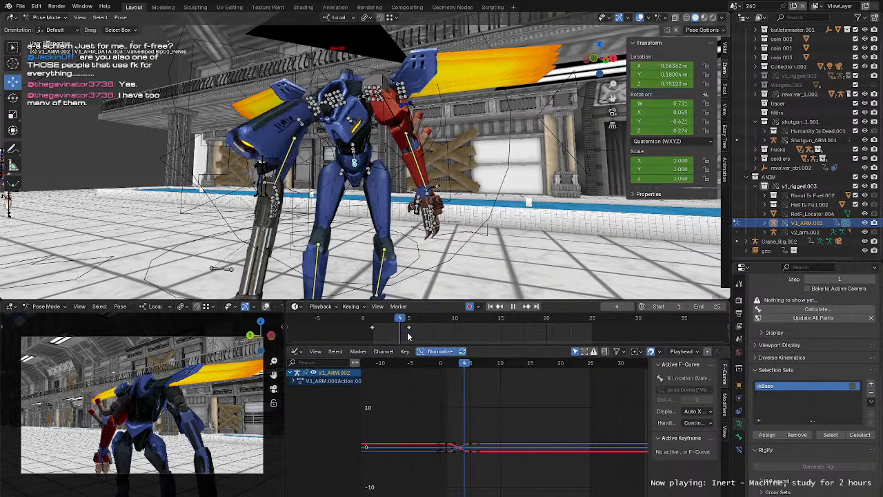
key(space)
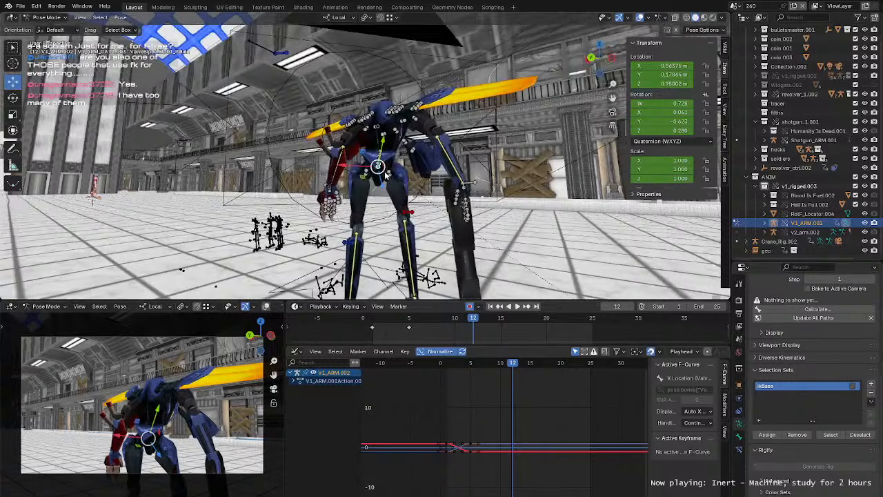
Step: At frame 12, move the pelvis bone about 0.037, 0.027 and 0.002 m in X, Y, Z and trackball-rotate it 5.73° and -50.99°
mouse_move(383, 173)
mouse_down()
mouse_move(396, 176)
mouse_move(373, 171)
mouse_up()
middle_drag(428, 176, 385, 178)
key(r)
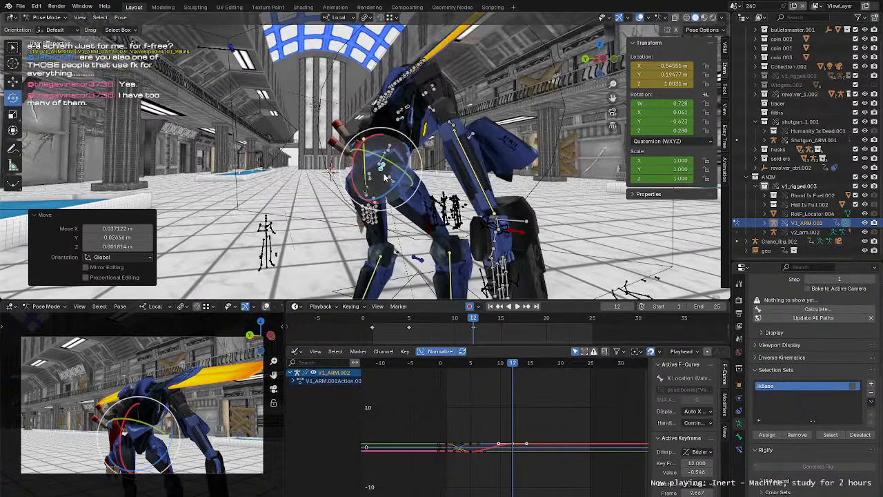
drag(386, 177, 275, 158)
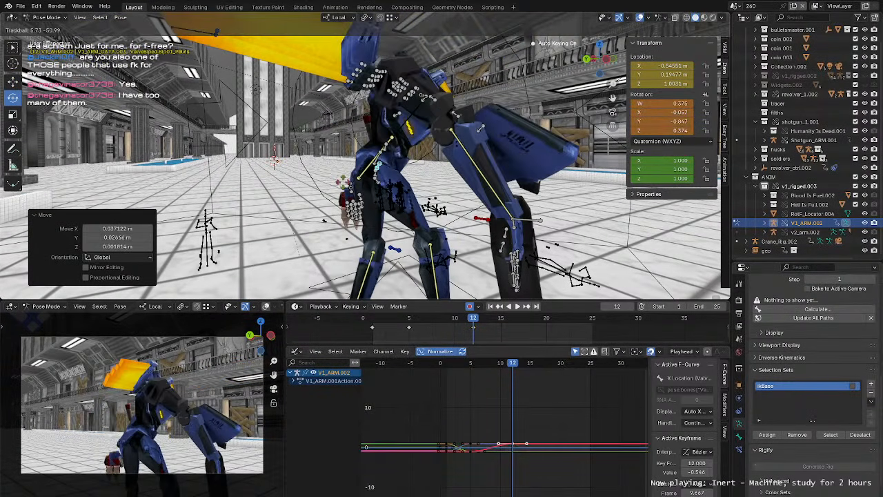
drag(343, 183, 343, 182)
Step: Show the v1_rigged.002 collection as reference and trackball-rotate the pelvis -3.44° and 30.4° at frame 12
click(864, 77)
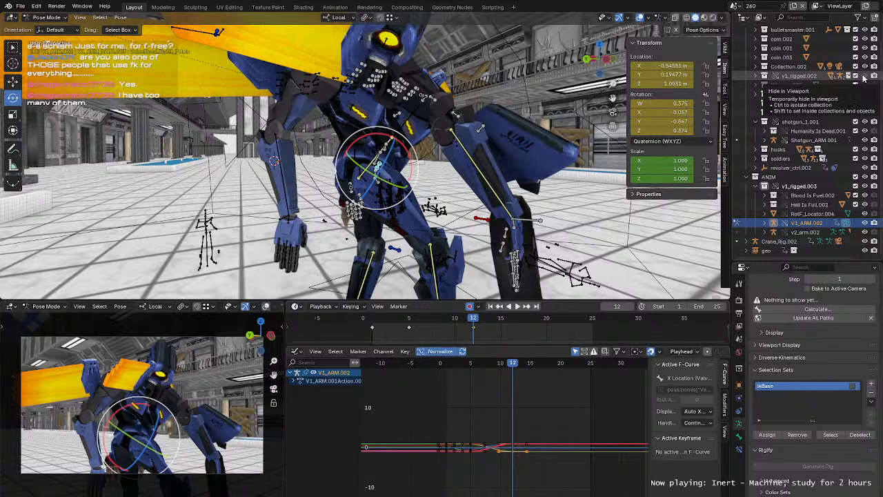
mouse_move(345, 193)
middle_down()
mouse_move(375, 196)
mouse_move(333, 184)
middle_up()
click(348, 188)
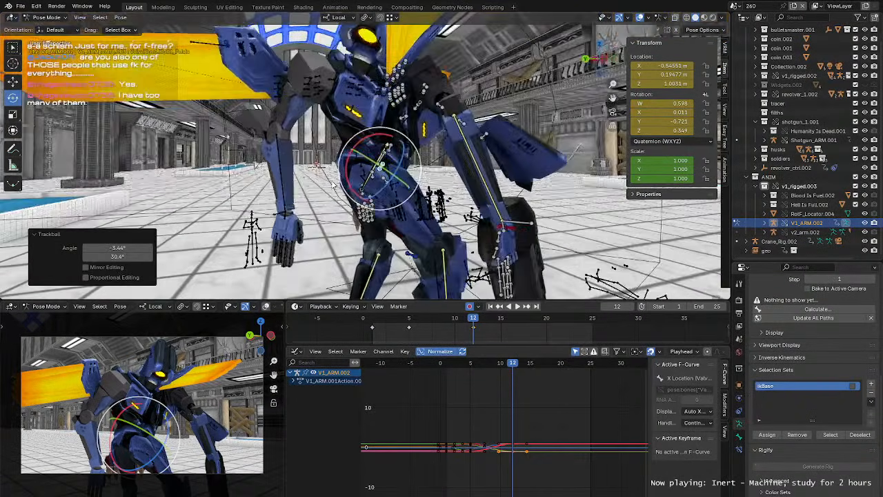
Step: At frame 12, rotate the pelvis -14.1° in view orientation and nudge it, finishing with a move of about -0.003, -0.007 and -0.003 m in X, Y, Z
key(r)
click(411, 158)
middle_drag(411, 157, 431, 172)
key(g)
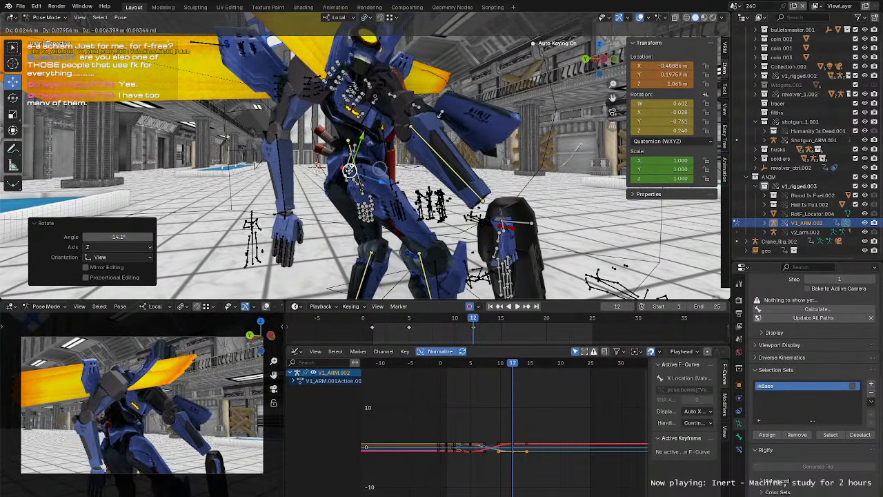
click(439, 176)
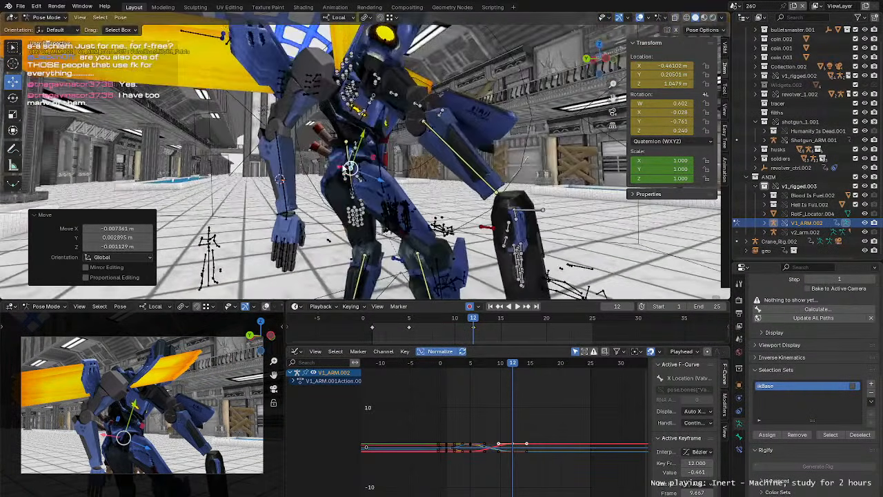
middle_drag(349, 169, 367, 175)
key(g)
click(369, 176)
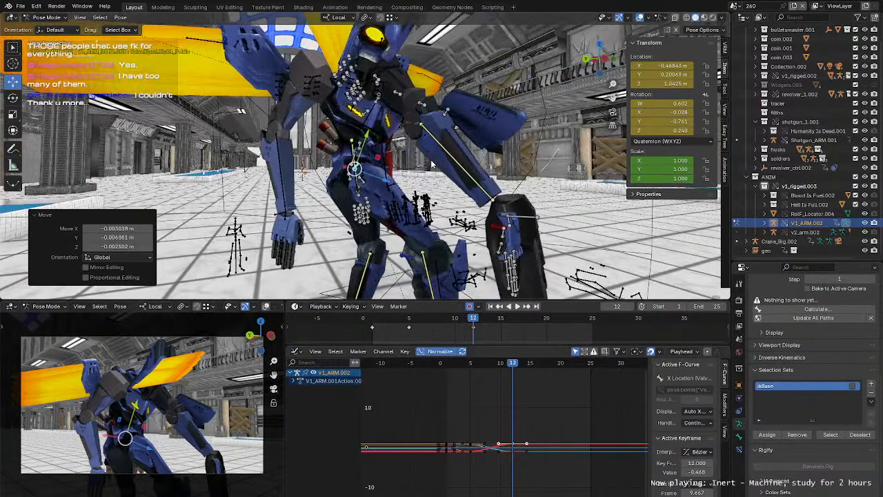
Step: Hide the v1_rigged.002 reference collection and trackball-rotate the upper spine bone -18.3° and -50.4° at frame 12
middle_drag(445, 160, 361, 142)
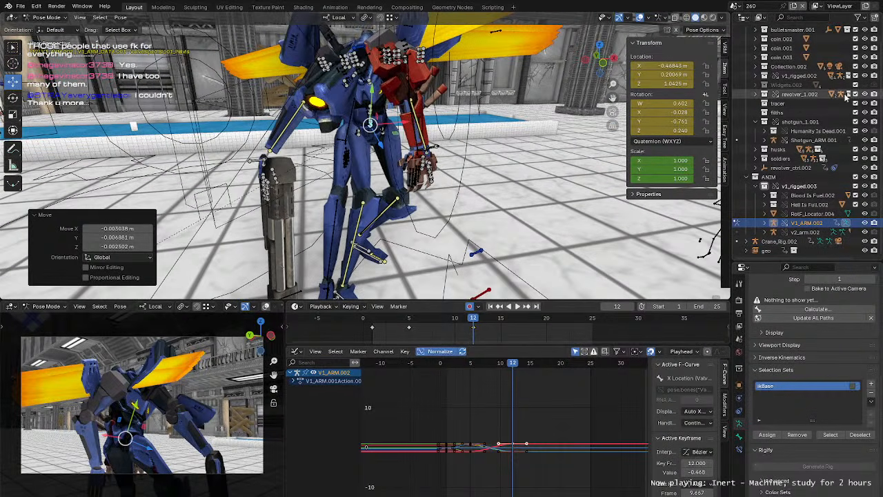
click(865, 77)
middle_drag(367, 174, 356, 103)
key(r)
key(r)
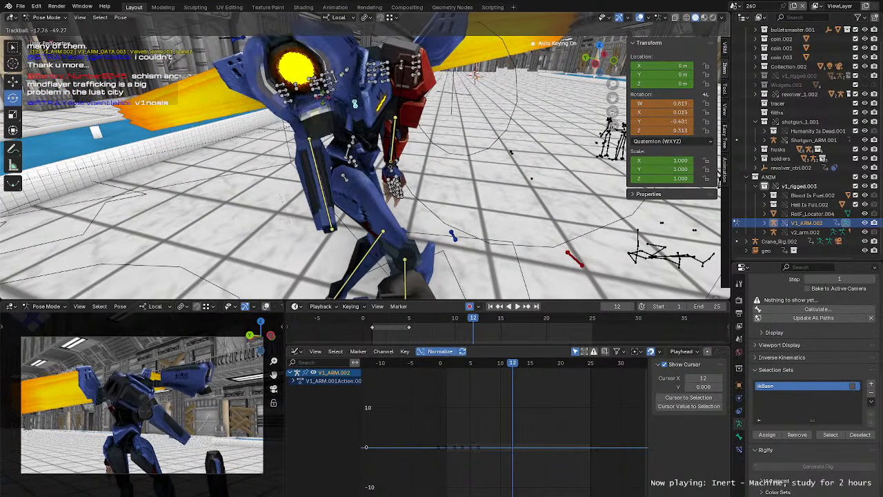
click(354, 104)
middle_drag(355, 103, 399, 107)
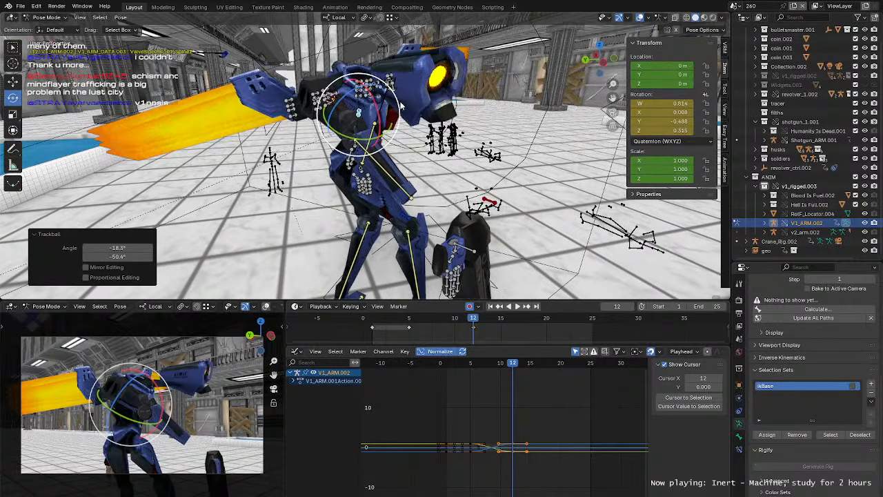
Step: Rotate the upper spine bone 4.73° in view orientation and trackball-rotate it -5.16° and -24.1°
key(r)
click(370, 109)
key(r)
key(r)
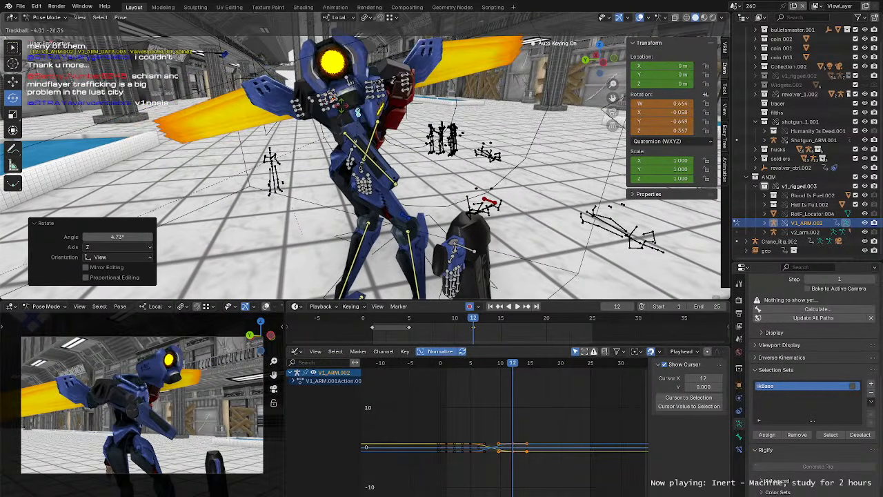
click(359, 110)
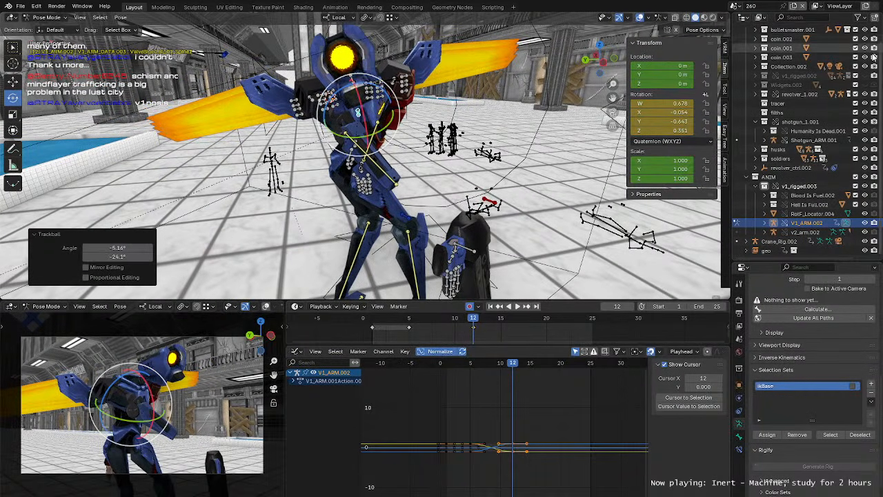
key(ctrl+z)
Step: Rotate the neck and head at frame 12 so the robot's face turns down toward the shot camera
middle_drag(538, 144, 402, 83)
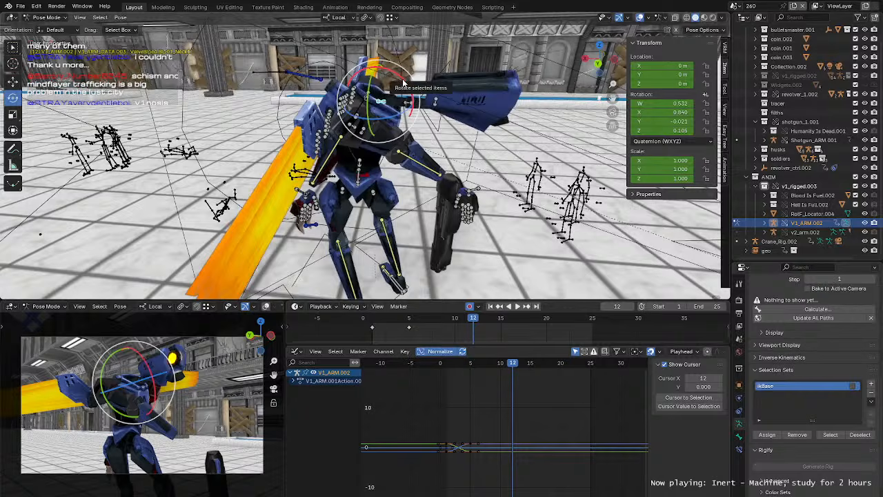
mouse_move(404, 83)
mouse_down()
mouse_move(398, 49)
mouse_move(431, 82)
mouse_move(394, 90)
mouse_up()
click(391, 73)
middle_drag(390, 74, 335, 37)
drag(170, 361, 116, 383)
key(r)
Step: Select the IK bone of the right hand holding the gun and trackball-rotate it -4.58° and -55.6° at frame 12
middle_drag(296, 231, 540, 116)
scroll(327, 200, down, 2)
click(323, 184)
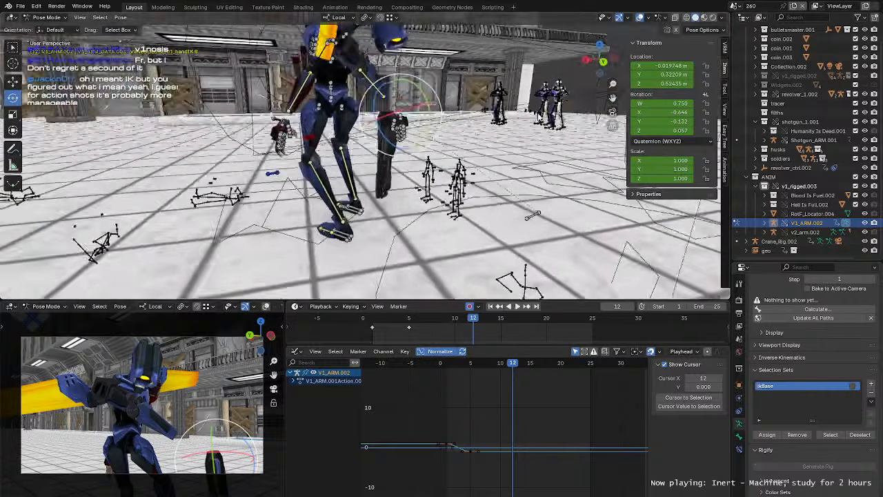
middle_drag(532, 215, 465, 158)
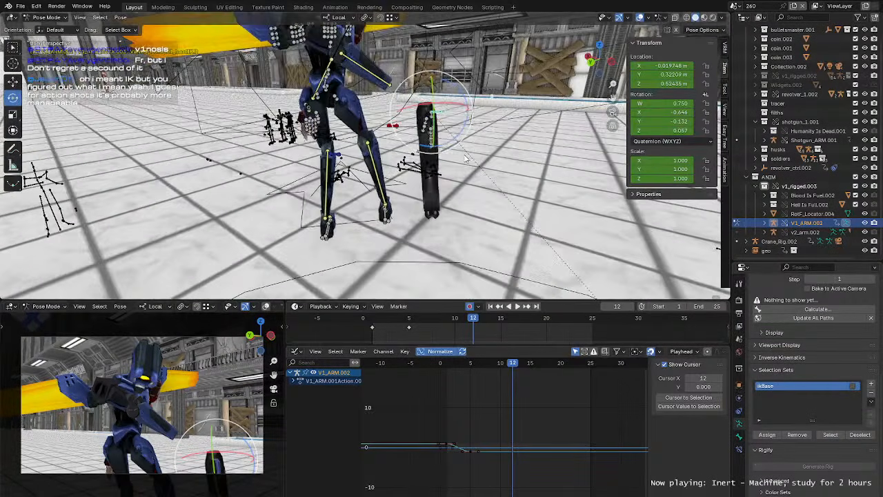
key(r)
key(r)
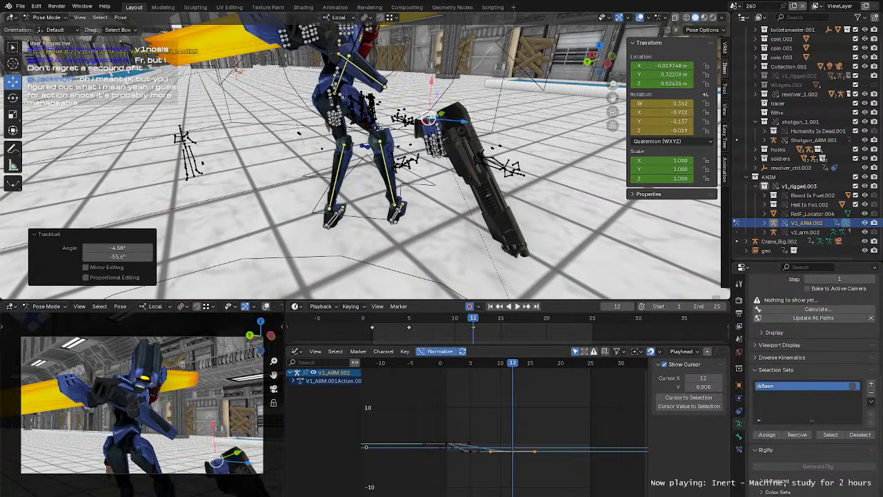
Step: Move the right hand IK bone about 0.232, 0.353 and 0.013 m in X, Y, Z and trackball-rotate it 18.9° and -35.5°
key(g)
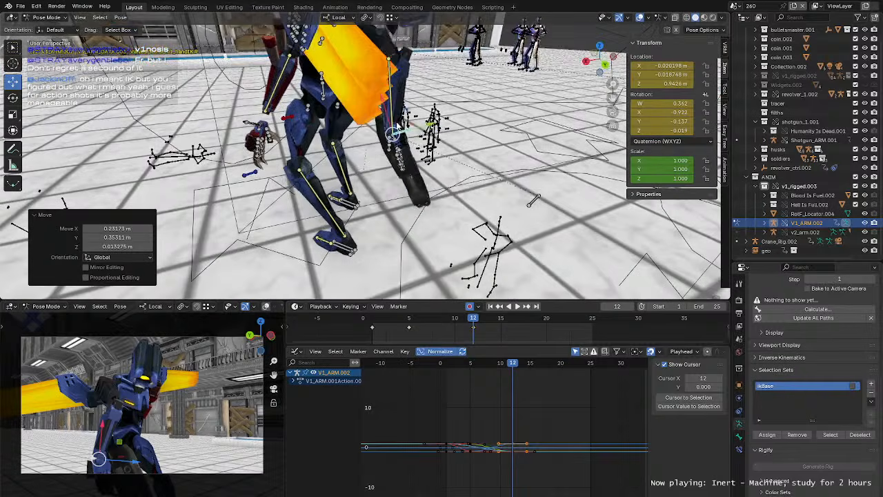
click(375, 148)
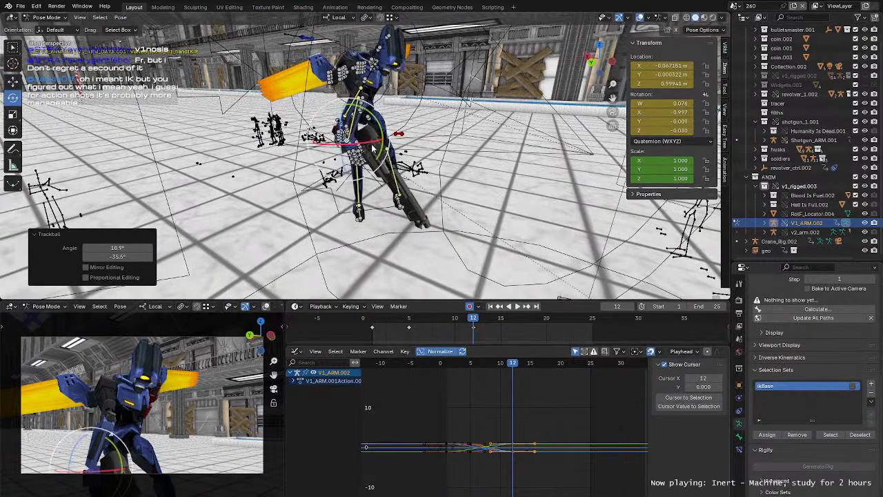
drag(349, 139, 353, 140)
Step: Move the right elbow pole bone about 0.541, 0.155 and 0.009 m in X, Y, Z, and adjust its height and placement behind the robot
middle_drag(352, 140, 425, 202)
key(w)
click(382, 176)
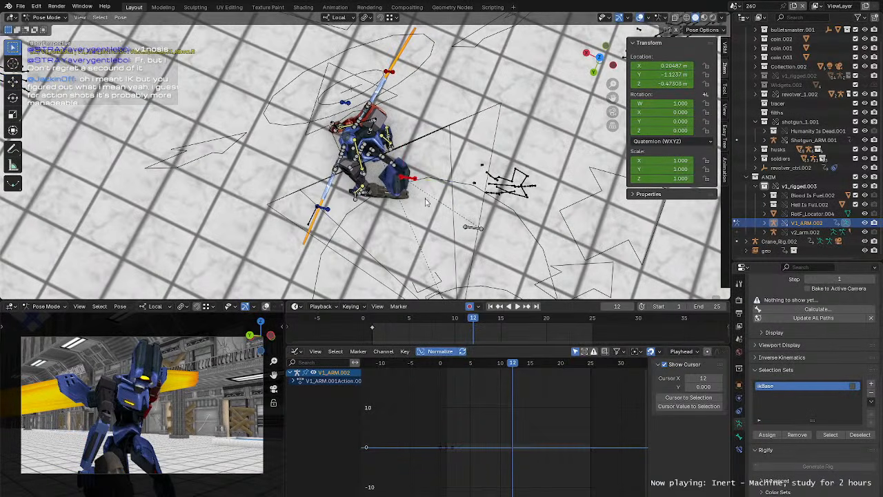
key(g)
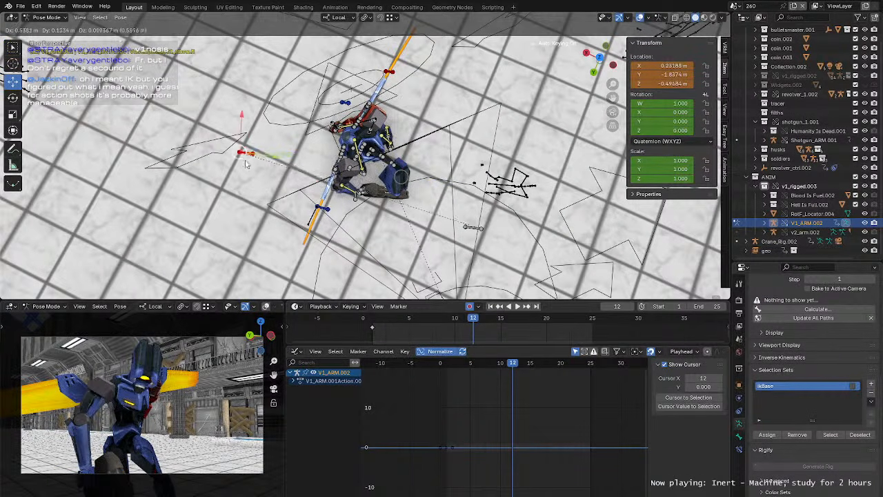
click(246, 163)
middle_drag(247, 163, 301, 75)
key(g)
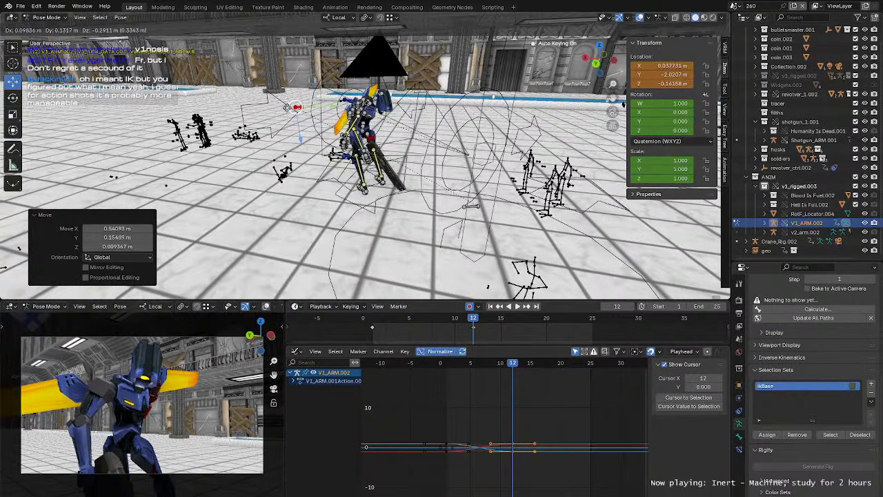
click(287, 107)
Step: Select the left hand IK bone below the red arm at frame 12
middle_drag(288, 107, 429, 163)
click(395, 151)
scroll(398, 164, up, 3)
click(413, 166)
scroll(429, 163, up, 2)
scroll(795, 143, up, 1)
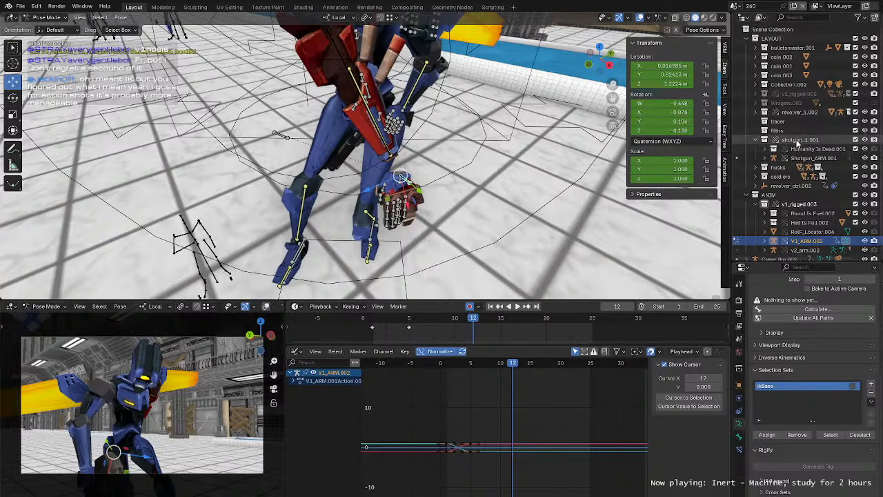
scroll(793, 118, down, 1)
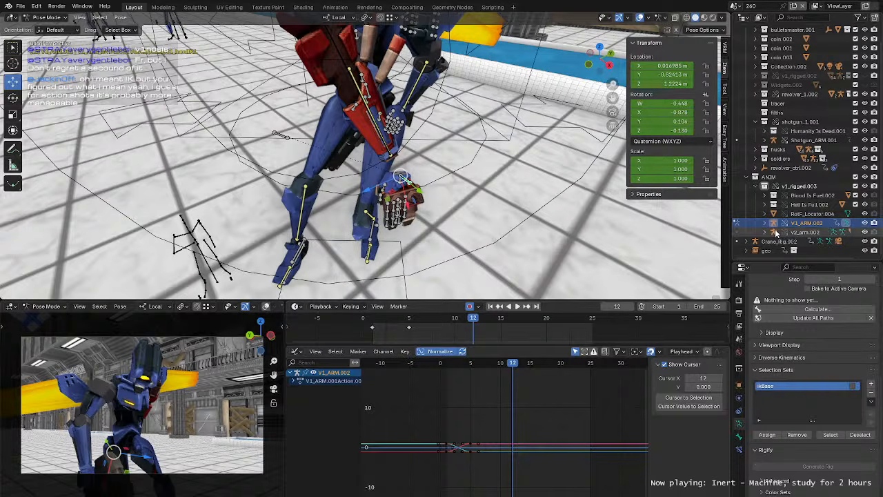
Step: Toggle the v2_arm.002 visibility and inspect the contents of v1_rigged.003, including Blood Is Fuel.002, for the red arm mesh
click(865, 233)
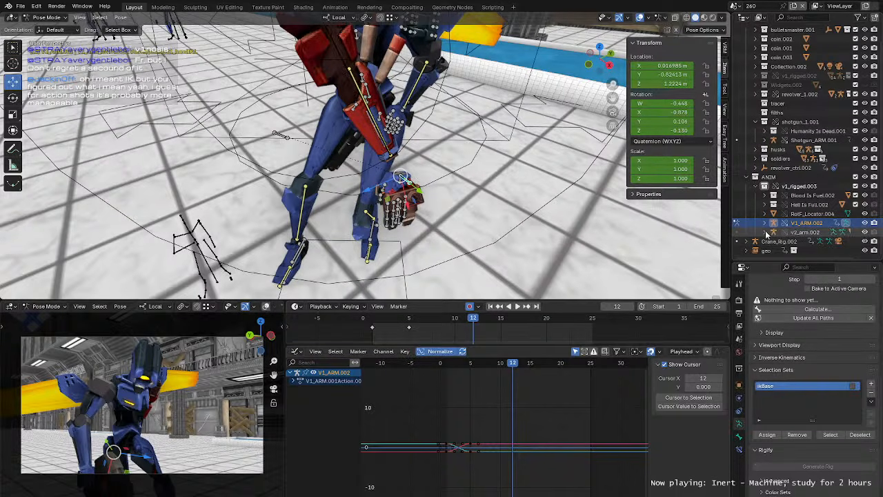
click(773, 195)
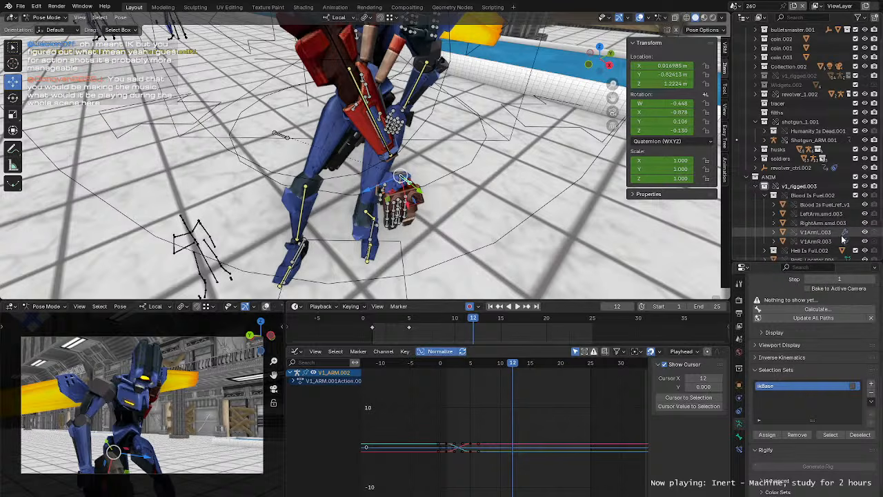
click(773, 195)
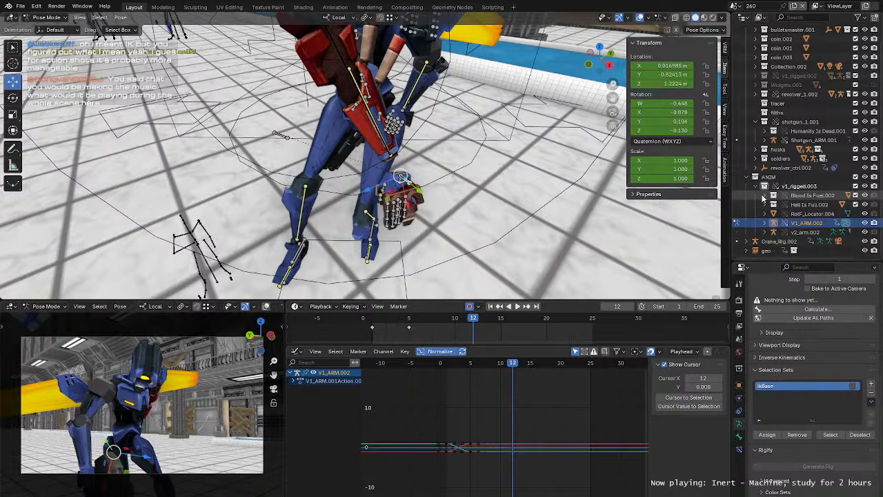
click(770, 223)
click(767, 214)
click(767, 214)
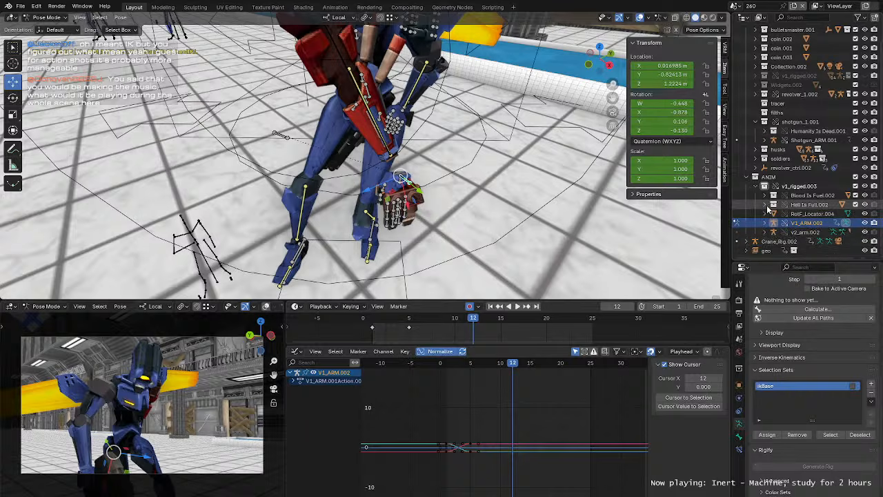
click(767, 207)
click(767, 196)
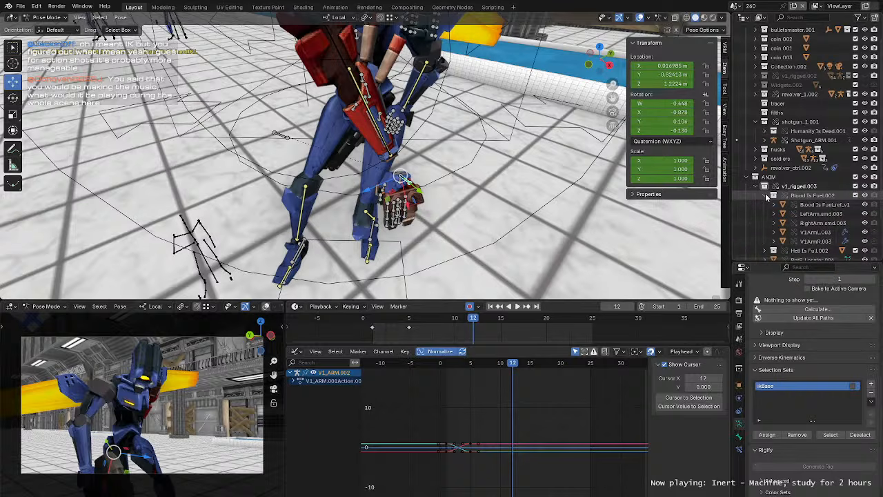
click(767, 196)
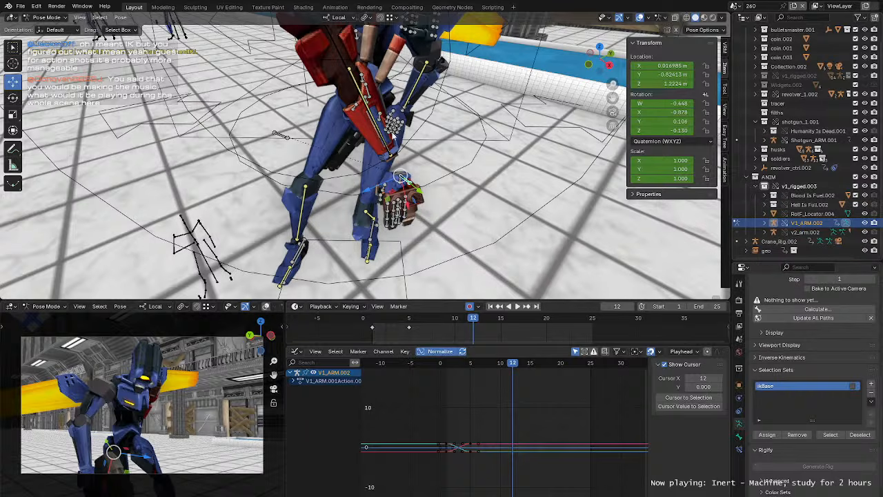
Step: In Object Mode, hide the red arm mesh under v2_arm.002 and return to Pose Mode on the V1_ARM.002 armature
click(370, 136)
key(ctrl+Tab)
click(370, 135)
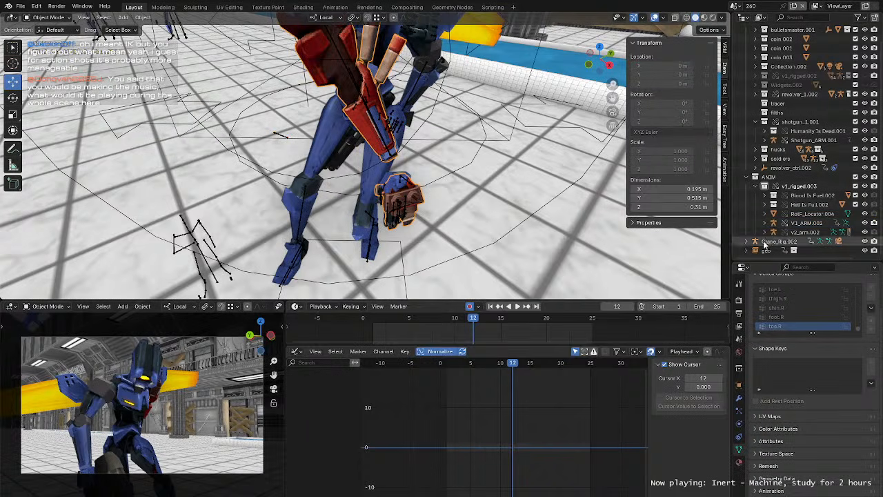
click(764, 233)
scroll(793, 228, down, 2)
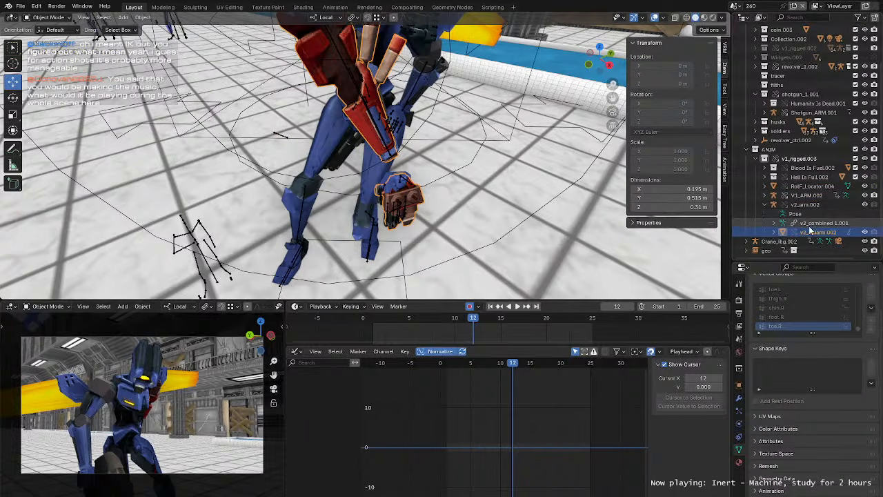
click(864, 233)
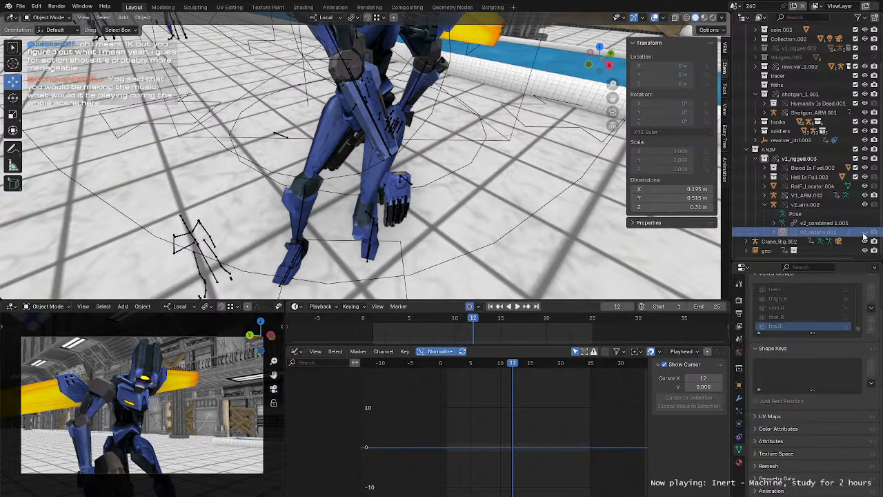
click(407, 185)
key(ctrl+Tab)
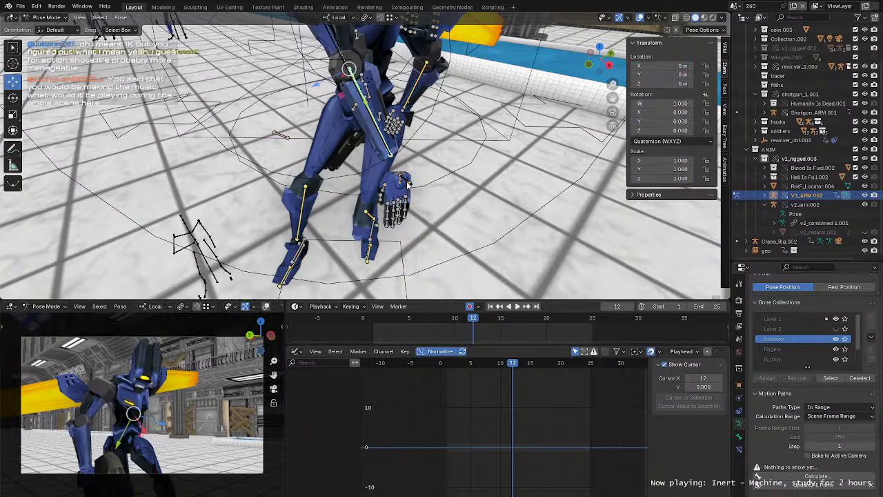
Step: Reposition the left hand IK bone beside the body at frame 12, finishing with a move of about -0.008, -0.056 and 0.016 m
click(407, 185)
middle_drag(429, 185, 483, 181)
key(g)
click(322, 167)
middle_drag(322, 166, 443, 163)
key(g)
drag(426, 160, 447, 153)
Step: Trackball-rotate the left hand IK bone so the hand hangs naturally beside the left leg at frame 12
key(r)
key(r)
key(r)
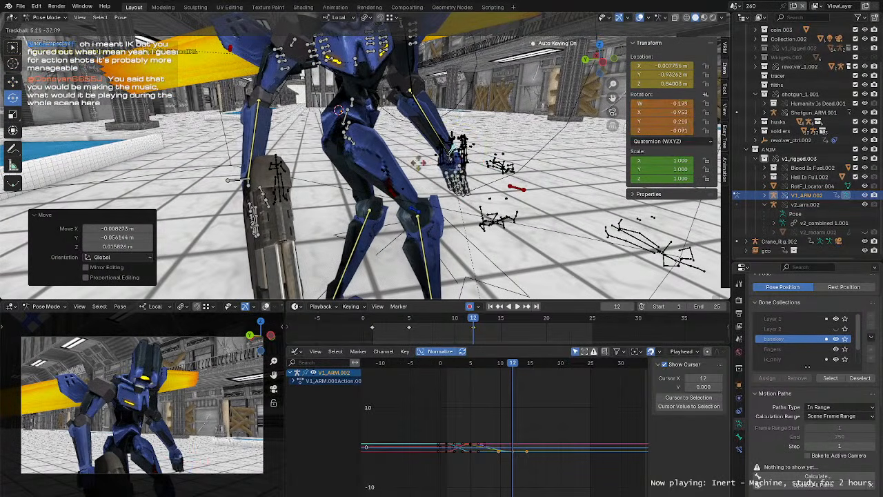
drag(378, 158, 376, 158)
drag(495, 163, 489, 176)
Step: Select the wing control, play the motion from frame 5, and review the pose from the front at frame 12
middle_drag(507, 173, 440, 177)
click(438, 131)
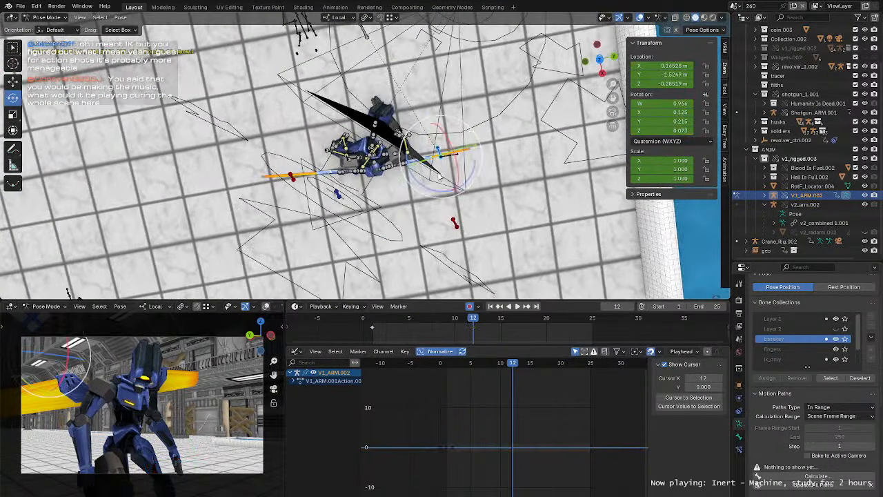
click(408, 318)
key(space)
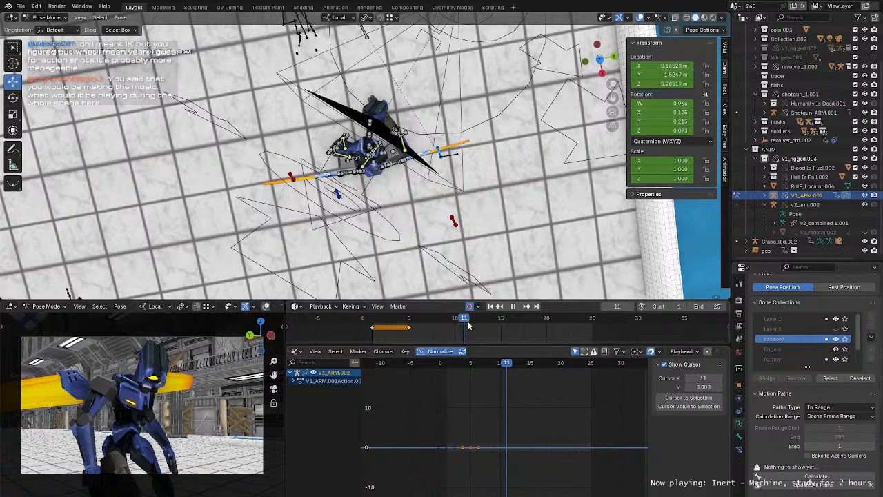
key(space)
drag(439, 160, 295, 245)
middle_drag(294, 245, 477, 177)
Step: Move the left hand IK bone about 0.046, -0.045 and 0.017 m in X, Y, Z at frame 12
click(425, 183)
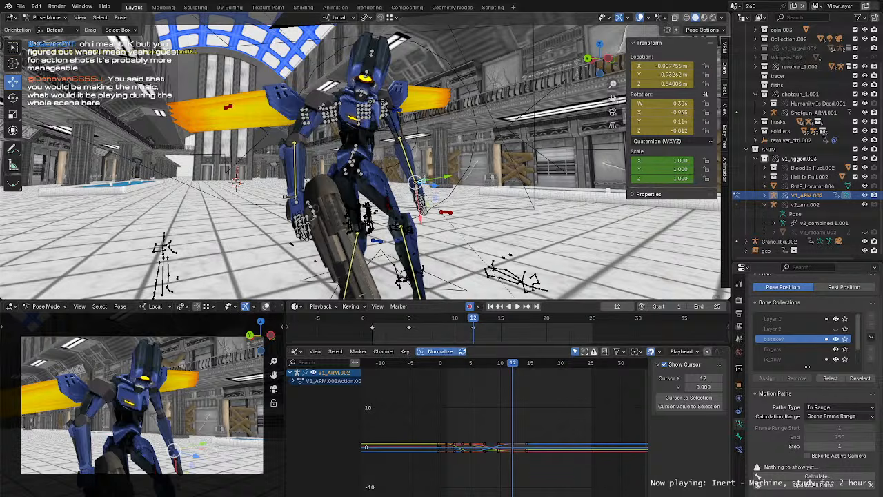
middle_drag(421, 117, 320, 111)
key(g)
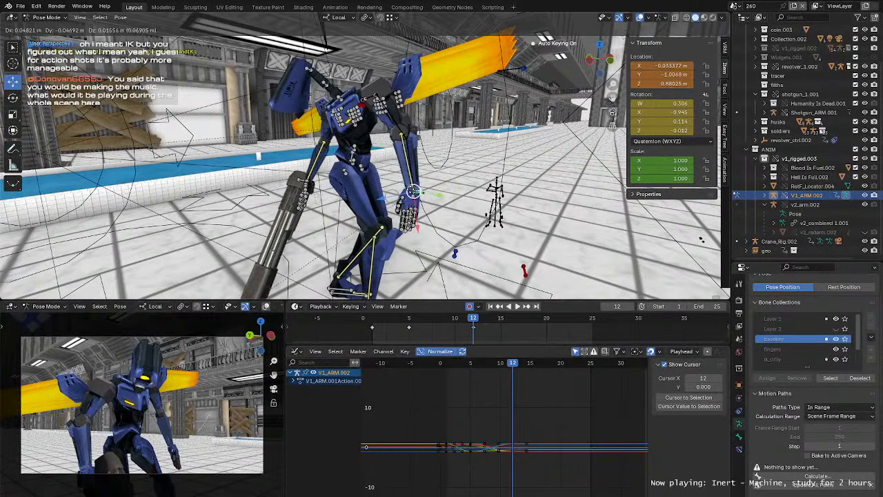
drag(413, 192, 412, 191)
middle_drag(413, 191, 348, 185)
middle_drag(594, 128, 493, 173)
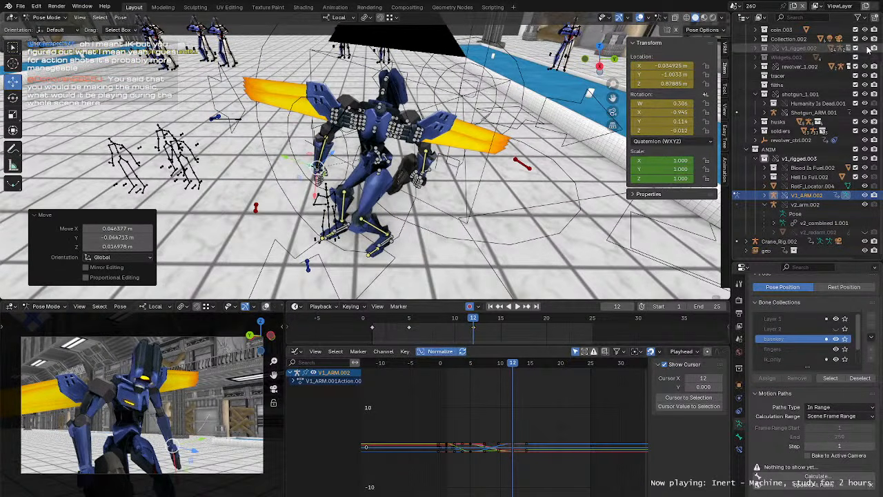
Step: Bring back the v1_rigged.002 reference robot to compare the frame 12 pose, and hide it again
key(ctrl+z)
middle_drag(614, 196, 662, 138)
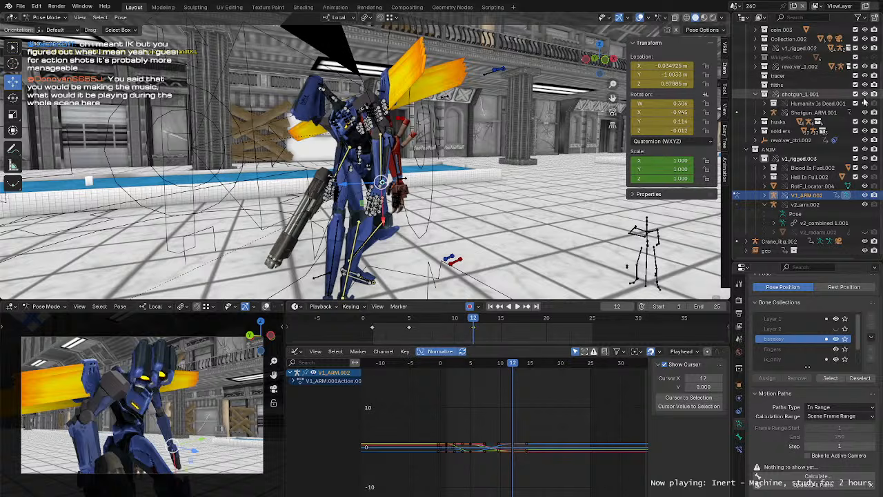
scroll(860, 108, up, 2)
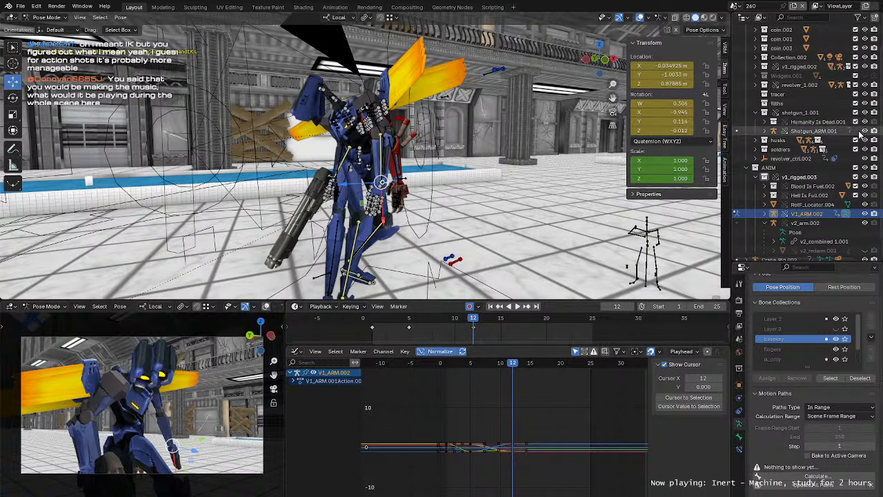
click(865, 67)
Step: Raise the left hand IK bone beside the hip at frame 12 to about -0.027, -0.961 and 1.027 m
middle_drag(469, 184, 411, 147)
key(g)
click(363, 206)
scroll(365, 205, down, 3)
click(417, 239)
key(g)
click(480, 211)
Step: Rotate the left hand IK bone slightly at frame 12 so the hand follows the forearm
click(415, 185)
mouse_move(415, 185)
middle_down()
mouse_move(412, 201)
mouse_move(411, 187)
middle_up()
key(r)
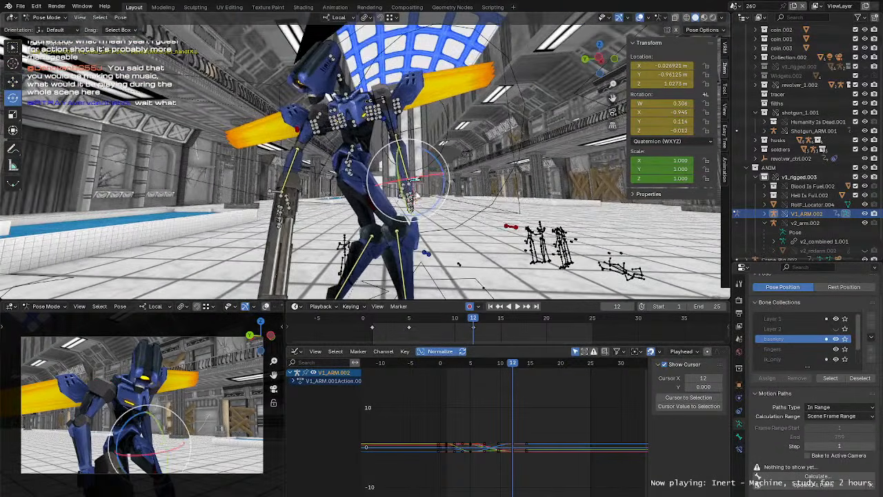
drag(409, 187, 415, 187)
middle_drag(415, 187, 484, 181)
Step: Show the v1_rigged.002 reference, and at frame 12 trackball-rotate the pelvis about 0.6° and 2.9° and move it about -0.017, 0.006 and 0.010 m
click(397, 247)
click(863, 67)
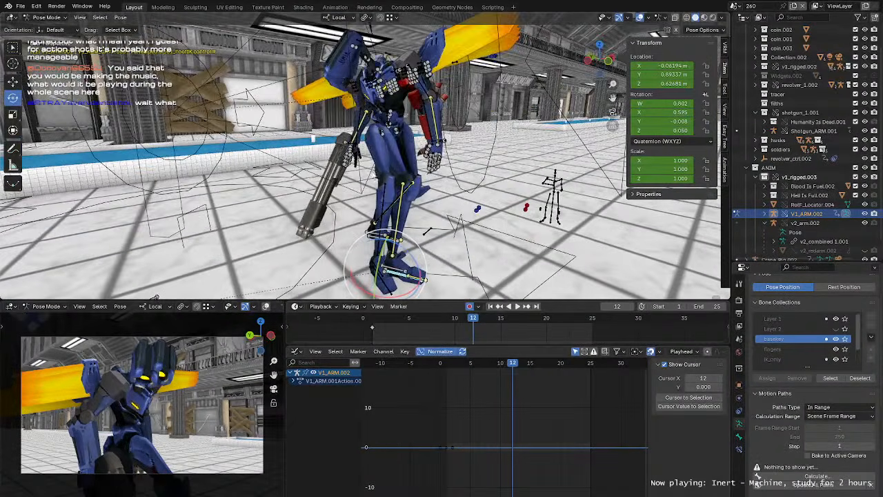
click(395, 166)
middle_drag(395, 166, 397, 163)
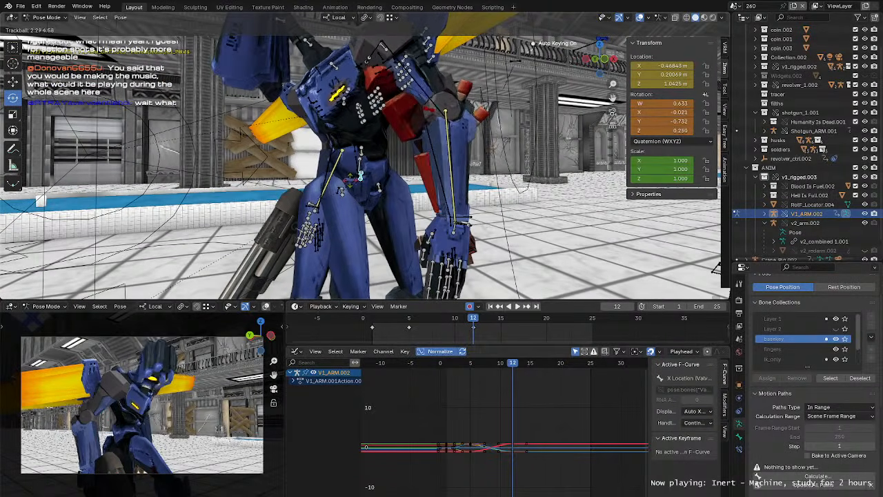
key(Return)
key(g)
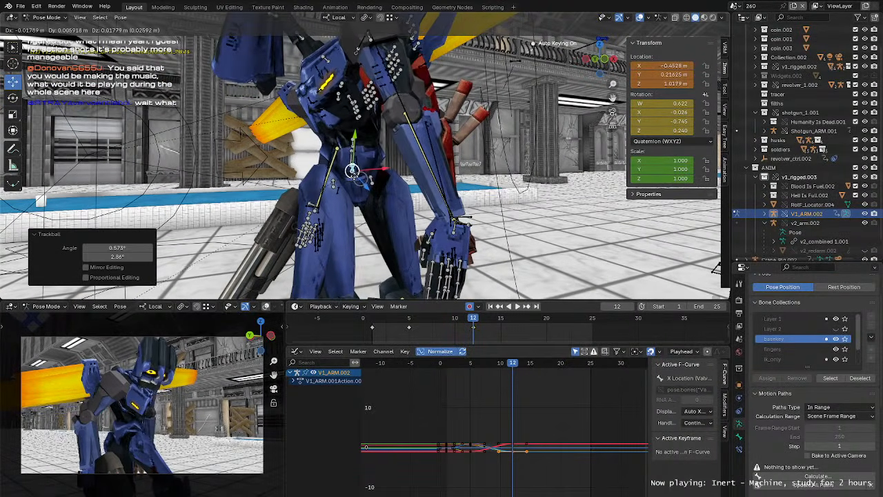
key(Return)
Step: Rotate the pelvis a little further at frame 12, viewed from the robot's front
middle_drag(373, 180, 391, 181)
key(r)
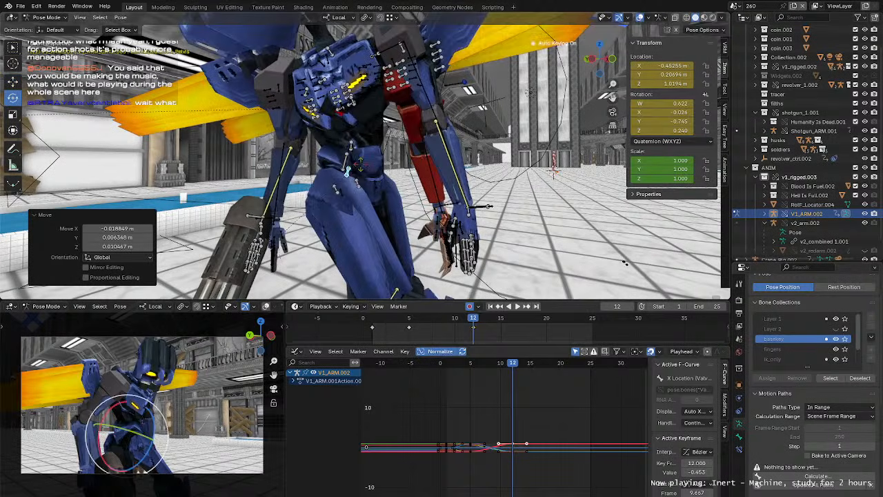
drag(356, 182, 351, 181)
Step: Key the right foot IK control at frame 5 and play the motion up to frame 12
scroll(351, 181, down, 4)
shift+middle_drag(351, 180, 420, 232)
click(406, 274)
click(410, 320)
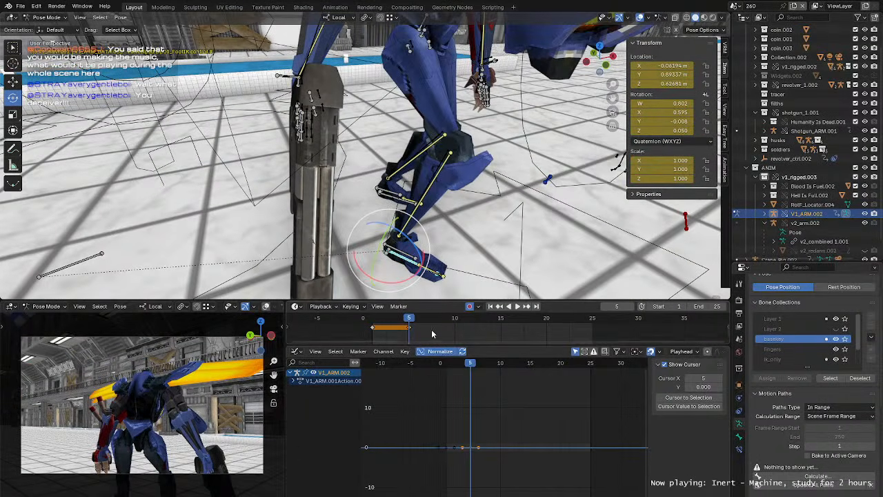
key(space)
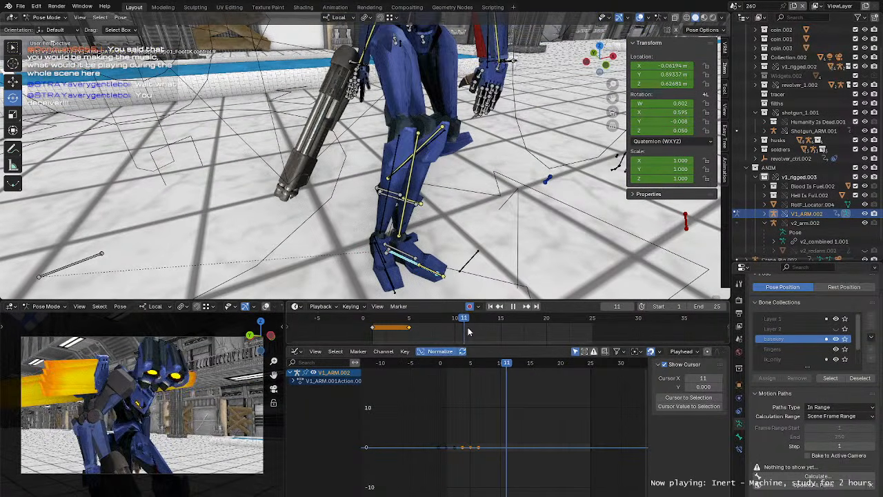
key(space)
Step: Move the right foot IK control at frame 12 about -0.165 m in local Y and 0.043 m in local Z
scroll(466, 250, down, 4)
middle_drag(448, 203, 357, 196)
key(g)
scroll(455, 249, up, 4)
key(g)
click(347, 233)
Step: Trackball-rotate the right foot IK control in two passes and adjust its position on the floor at frame 12
key(r)
key(r)
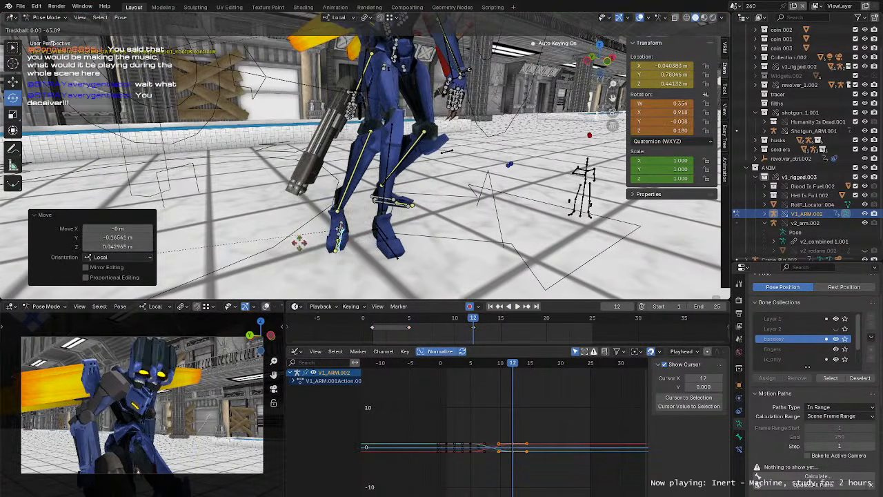
click(373, 224)
key(r)
key(r)
click(381, 215)
middle_drag(381, 216, 350, 162)
key(g)
click(400, 226)
Step: Move the pelvis about -0.008, 0.008 and 0.013 m in X, Y, Z at frame 12
click(368, 144)
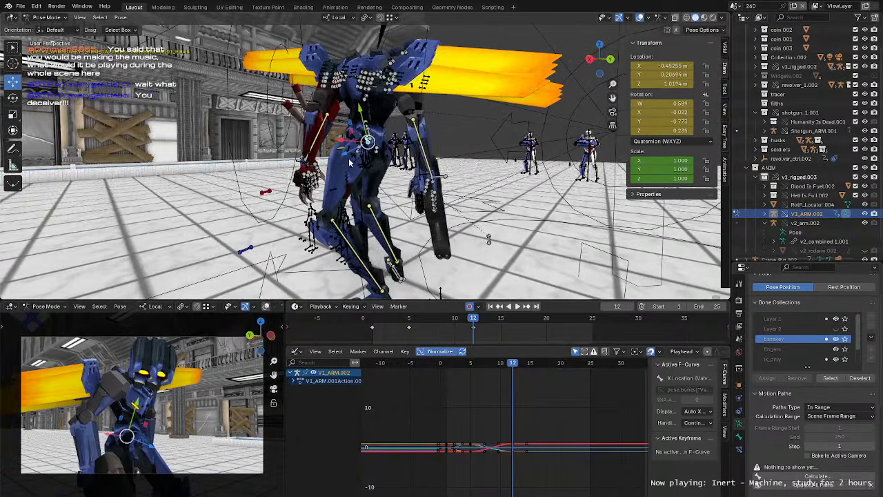
key(g)
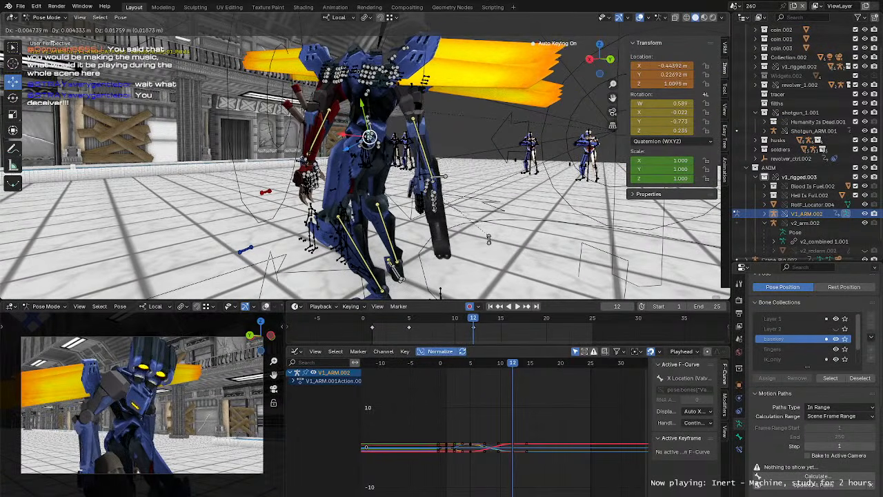
click(489, 239)
middle_drag(489, 239, 441, 231)
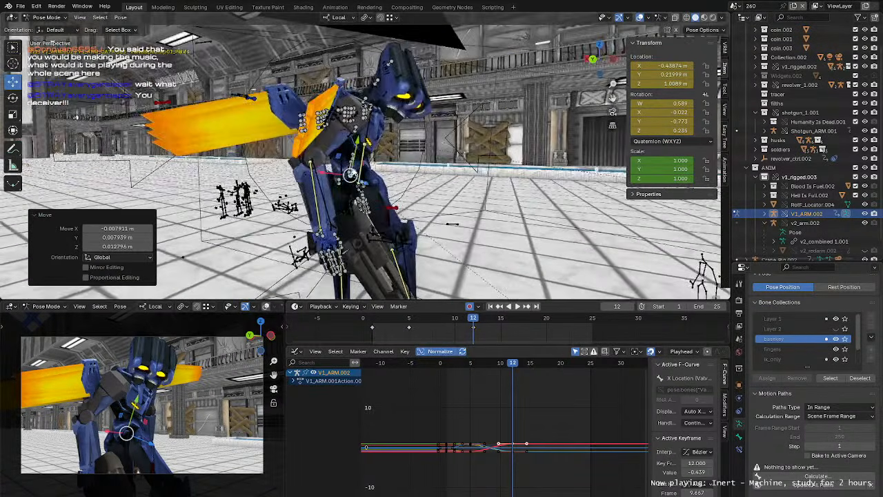
Step: Rotate the pelvis 7° around the view axis at frame 12 and refine it with a trackball rotation
key(shift+space)
key(r)
drag(389, 162, 391, 167)
key(r)
key(r)
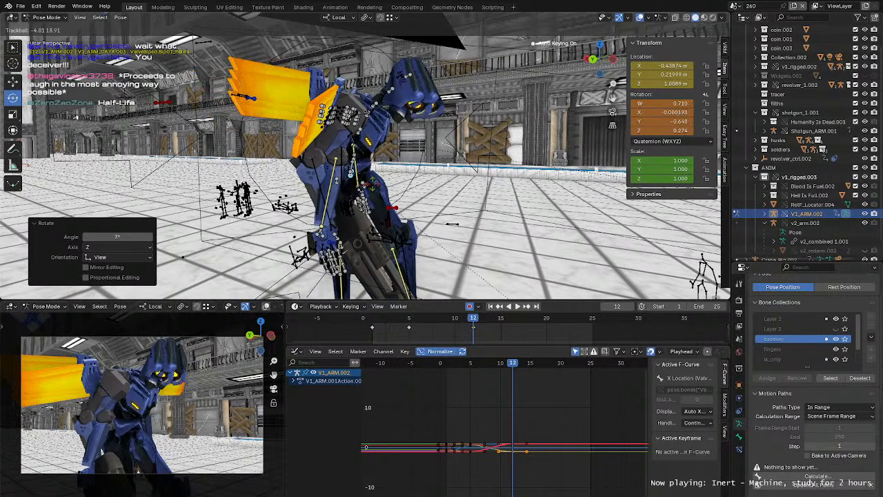
click(368, 185)
middle_drag(368, 185, 355, 158)
Step: Rotate the head bone at frame 12 from two viewing angles to adjust where the robot looks
middle_drag(385, 120, 402, 96)
click(394, 94)
drag(420, 67, 392, 93)
middle_drag(392, 94, 446, 91)
drag(407, 82, 412, 83)
click(411, 83)
middle_drag(412, 84, 402, 153)
Step: Reposition the right hand IK bone at frame 12 and trackball-rotate it about 3.4° and 5.2°
click(373, 151)
key(g)
click(395, 154)
key(r)
key(r)
click(355, 150)
Step: Hide the v1_rigged.002 reference and trackball-rotate the spine bone about -0.6° and 25.2° at frame 12
key(w)
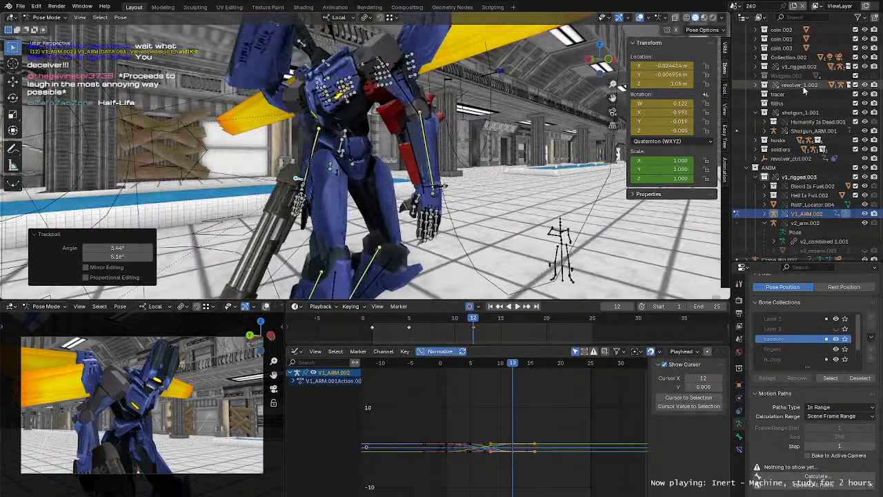
click(865, 68)
scroll(310, 169, down, 3)
middle_drag(310, 169, 381, 135)
click(387, 152)
key(r)
drag(385, 162, 392, 119)
click(389, 121)
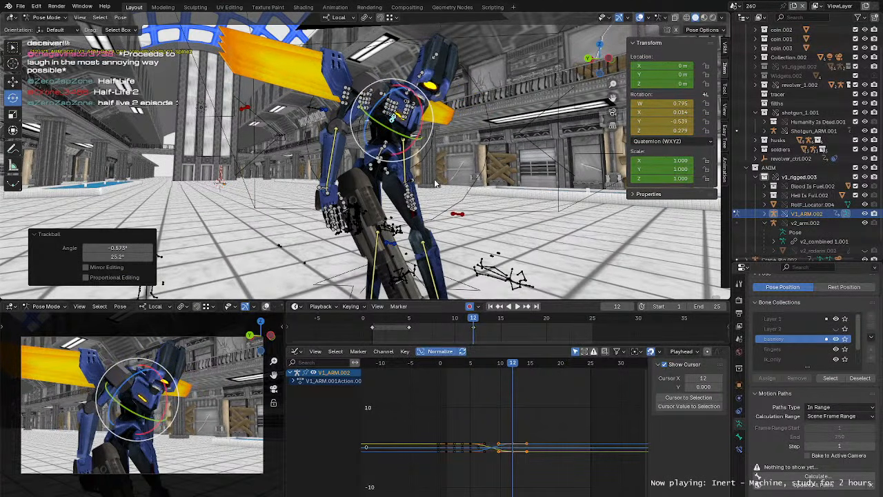
Step: Rotate the spine bone about 0.9° around the view axis at frame 12
middle_drag(434, 183, 369, 159)
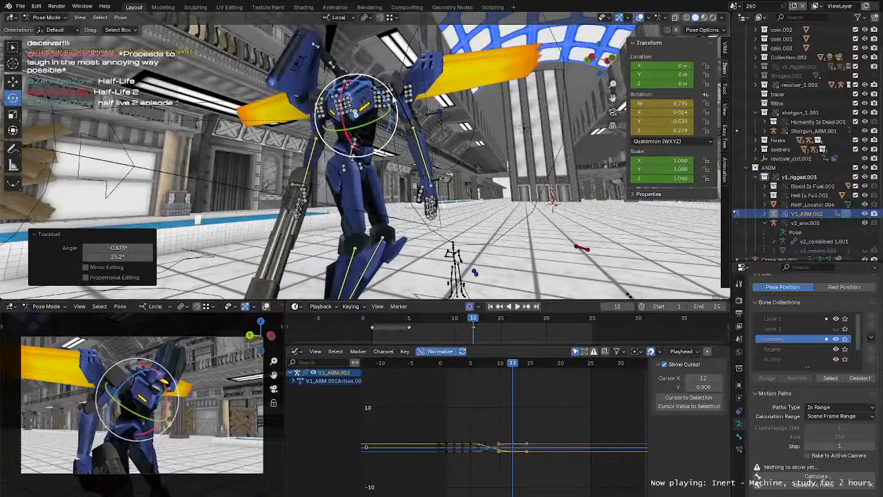
drag(393, 95, 393, 97)
middle_drag(393, 96, 460, 116)
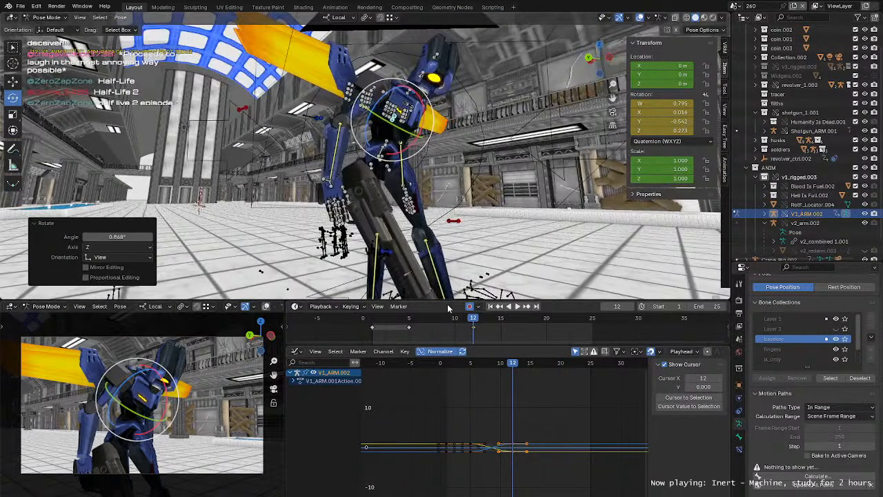
Step: Play the animation, stop at frame 5, and examine the pelvis and arm pose there
key(space)
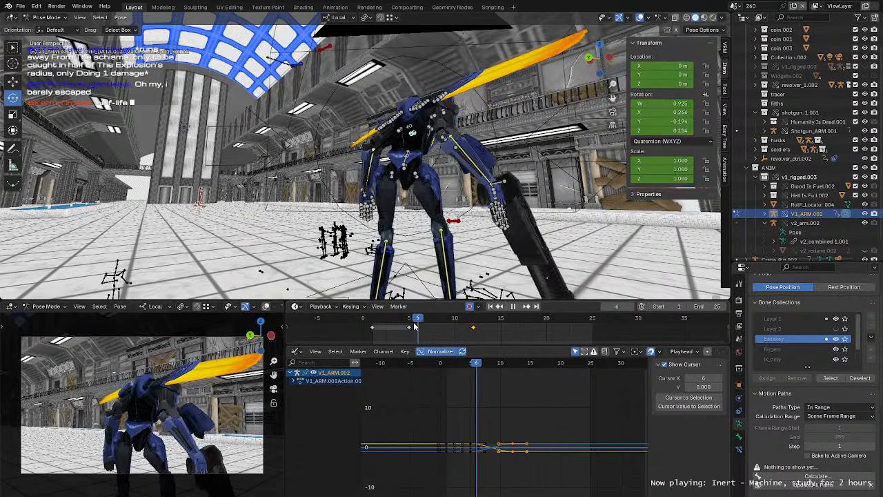
drag(409, 319, 410, 318)
key(space)
middle_drag(442, 164, 418, 175)
key(w)
click(407, 175)
click(409, 177)
scroll(410, 179, up, 2)
key(g)
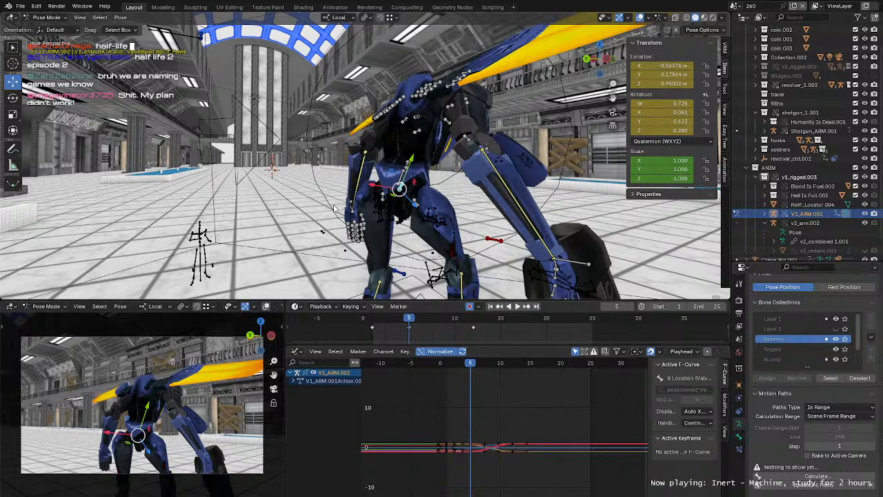
middle_drag(343, 188, 475, 266)
Step: Move the right hand IK bone at frame 9 to about -0.051, 0.156 and 0.792 m
click(420, 287)
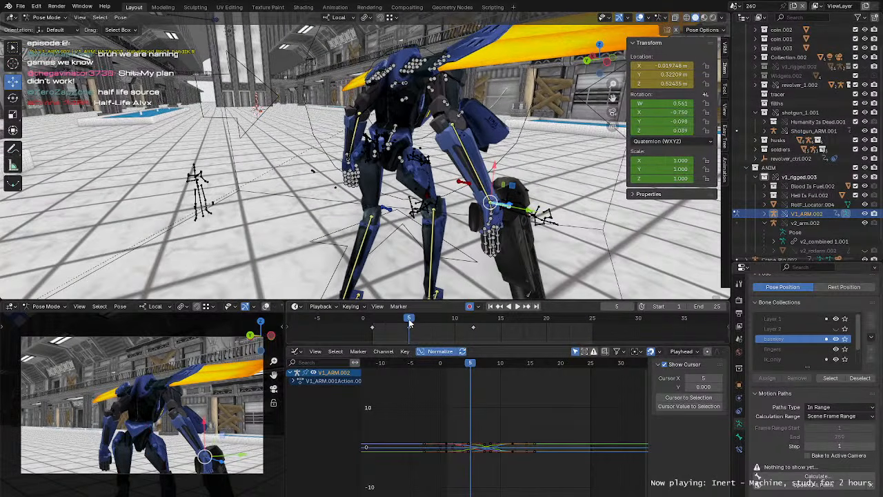
drag(409, 321, 444, 329)
middle_drag(395, 209, 388, 188)
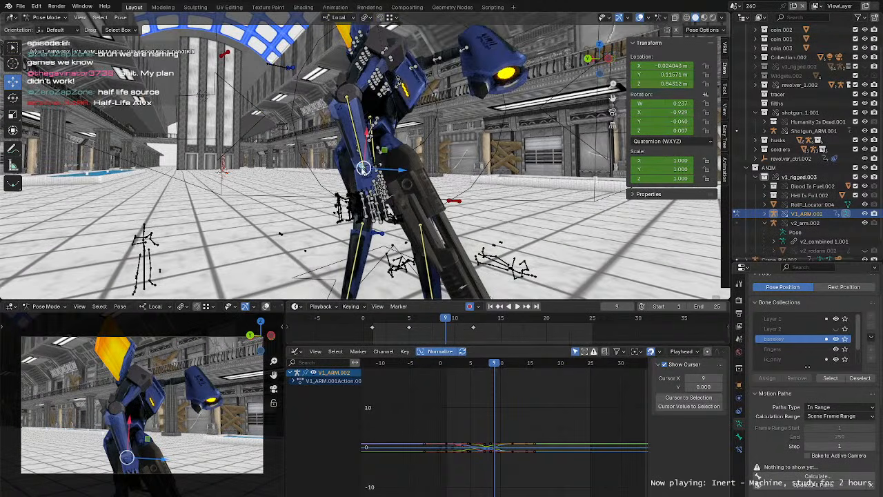
drag(363, 170, 386, 182)
middle_drag(387, 182, 329, 184)
Step: Rotate the right hand IK bone at frame 9, including about -5.7° around the view axis
key(r)
drag(283, 180, 324, 177)
middle_drag(325, 177, 307, 176)
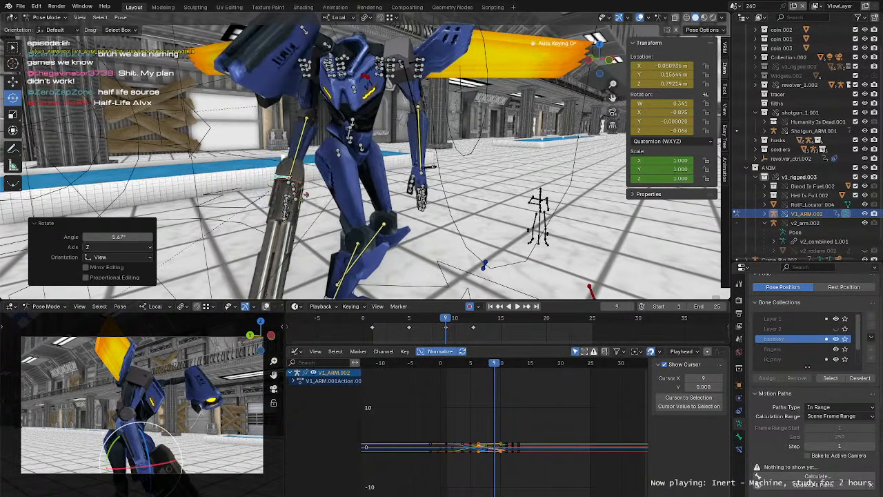
drag(307, 177, 308, 177)
middle_drag(309, 177, 342, 196)
Step: Move the left hand IK bone about 0.026, 0.056 and 0.008 m in X, Y, Z at frame 9
click(359, 220)
click(353, 216)
key(g)
drag(343, 193, 373, 185)
middle_drag(381, 188, 327, 173)
Step: Rotate the left hand IK bone at frame 9 so the hand hangs in line with the forearm
key(r)
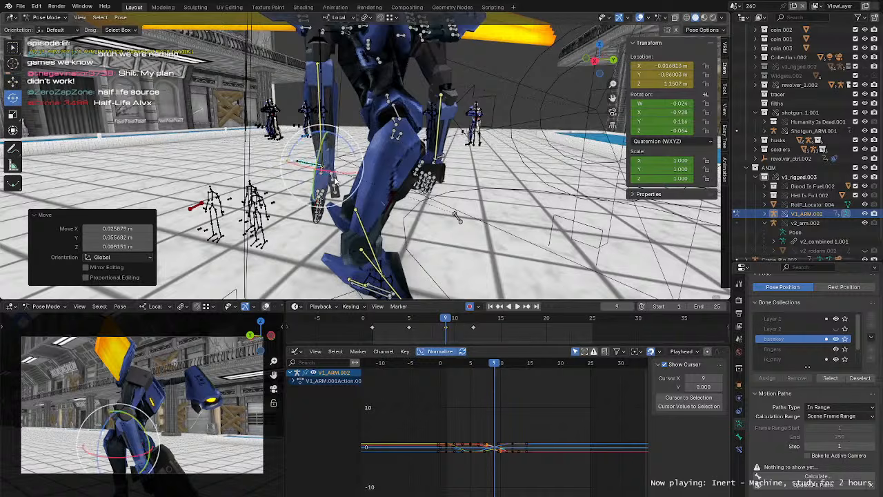
drag(340, 176, 358, 158)
middle_drag(355, 160, 407, 164)
Step: Nudge the left hand IK bone at frame 9, finishing with a move of about 0.012, -0.008 and -0.002 m
key(g)
drag(401, 160, 408, 159)
click(408, 157)
middle_drag(408, 158, 417, 157)
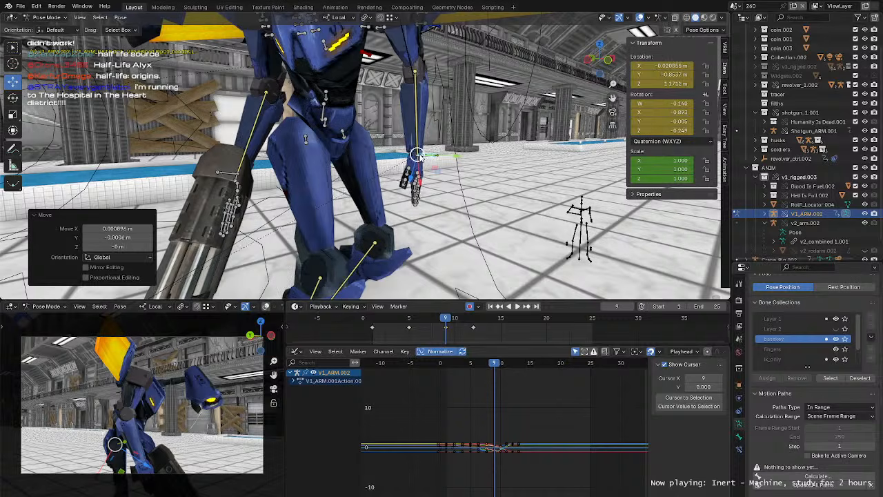
drag(420, 157, 424, 155)
middle_drag(424, 155, 344, 177)
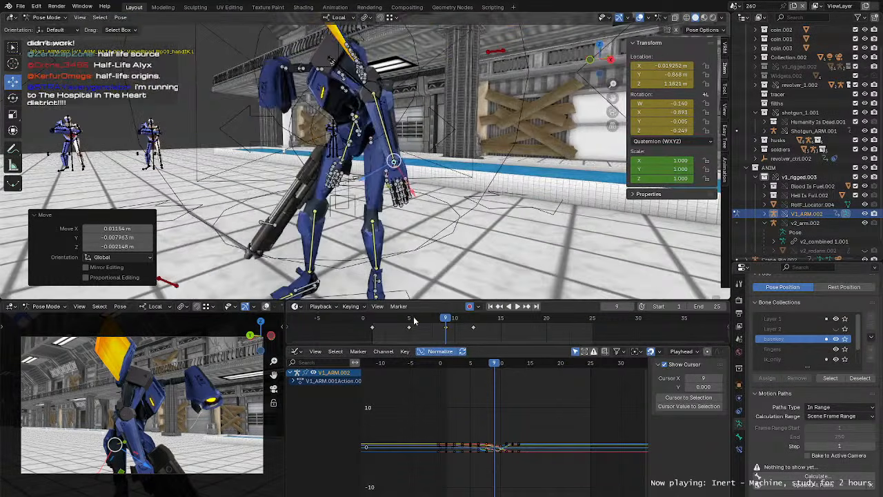
Step: Play the motion from around frame 5 to frame 12 and review the arm swing
click(414, 320)
key(space)
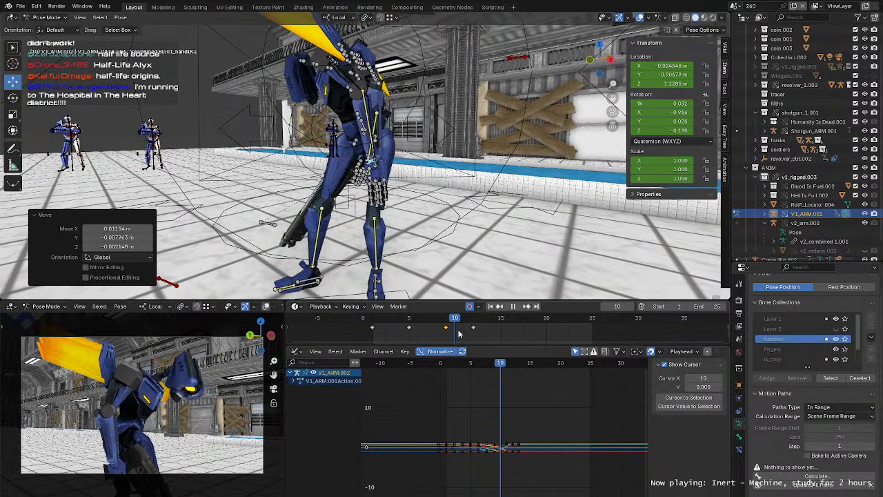
drag(467, 334, 474, 334)
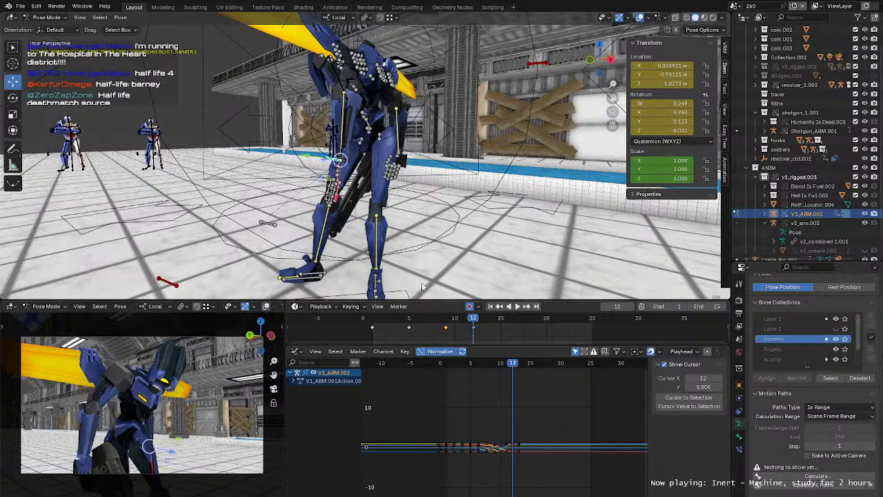
middle_drag(283, 200, 428, 170)
Step: Select the pelvis, play the animation from frame 1, and scrub between frames 5 and 12, stopping at frame 9
click(364, 174)
click(366, 176)
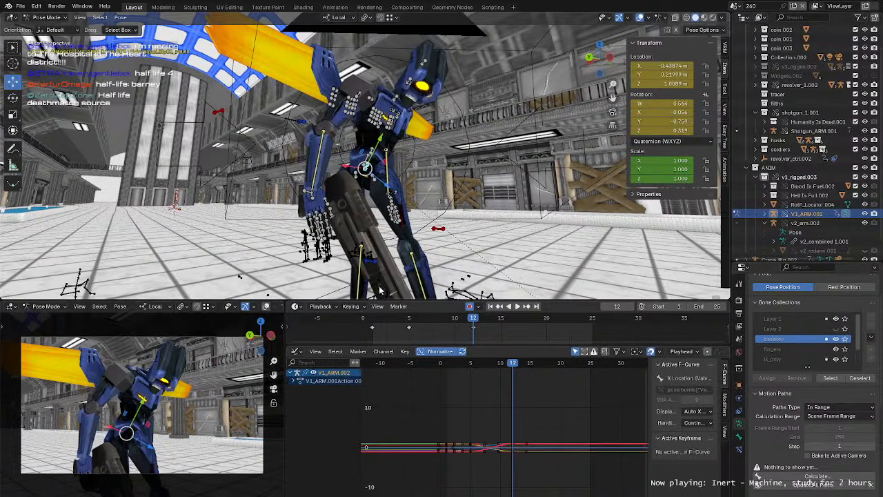
click(373, 322)
key(space)
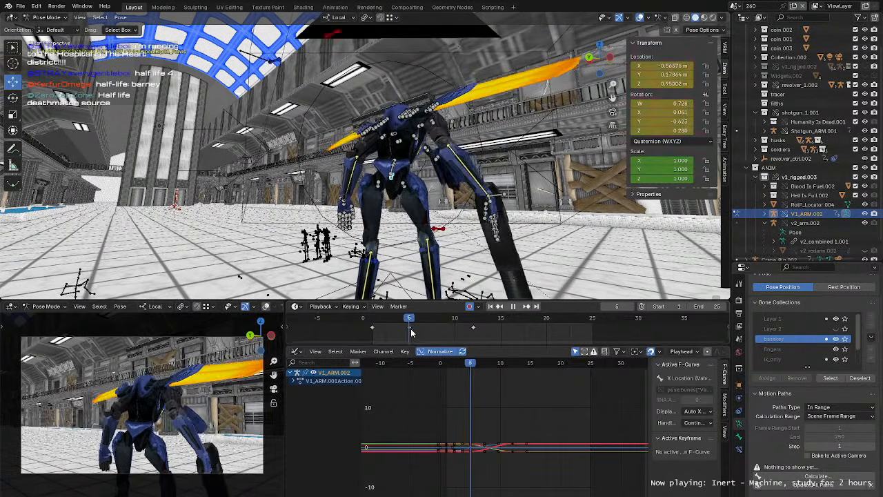
click(404, 333)
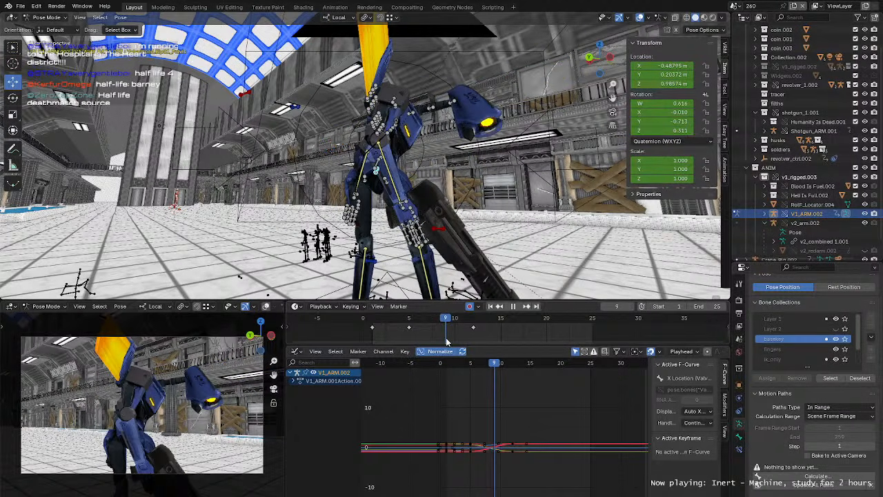
drag(446, 341, 472, 344)
drag(412, 336, 445, 337)
Step: Move the pelvis at frame 9 to about -0.492, 0.174 and 1.004 m and trackball-rotate it about 0.6° and -8.6°
key(g)
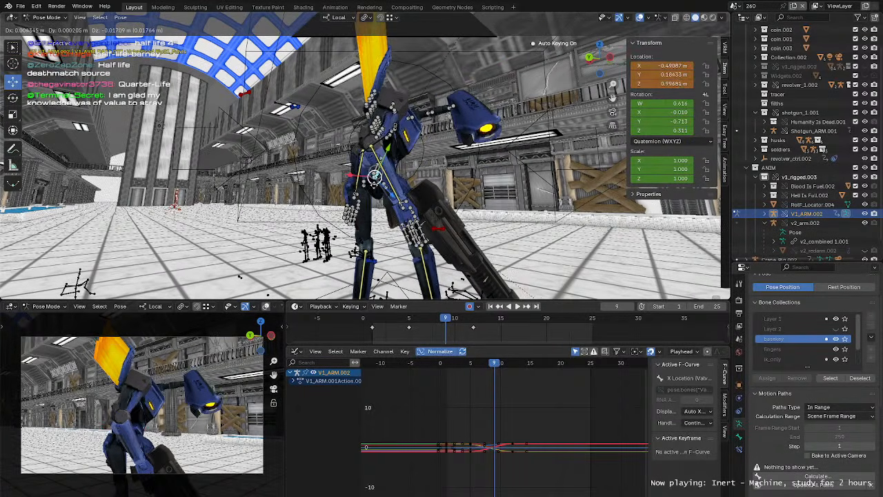
key(r)
mouse_move(373, 180)
mouse_down()
mouse_move(414, 185)
mouse_move(377, 184)
mouse_up()
middle_drag(386, 181, 369, 177)
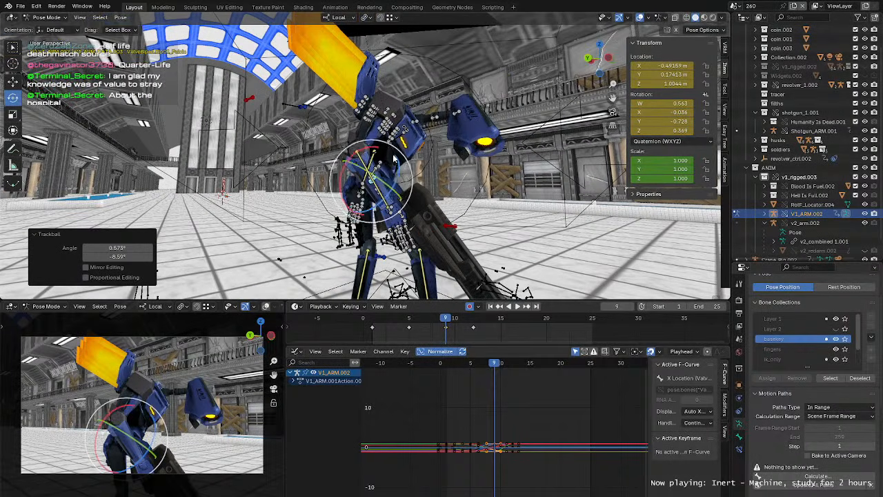
Step: Select the spine bone at frame 9 for rotation
key(w)
middle_drag(431, 162, 388, 159)
click(386, 153)
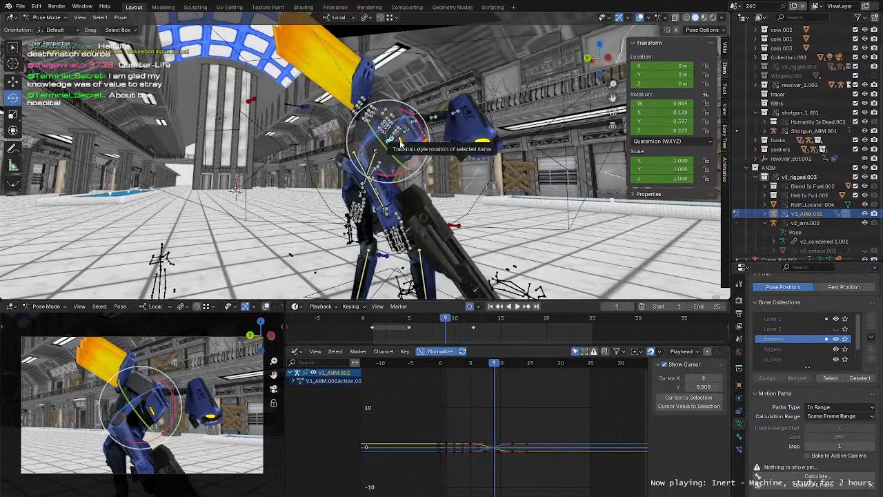